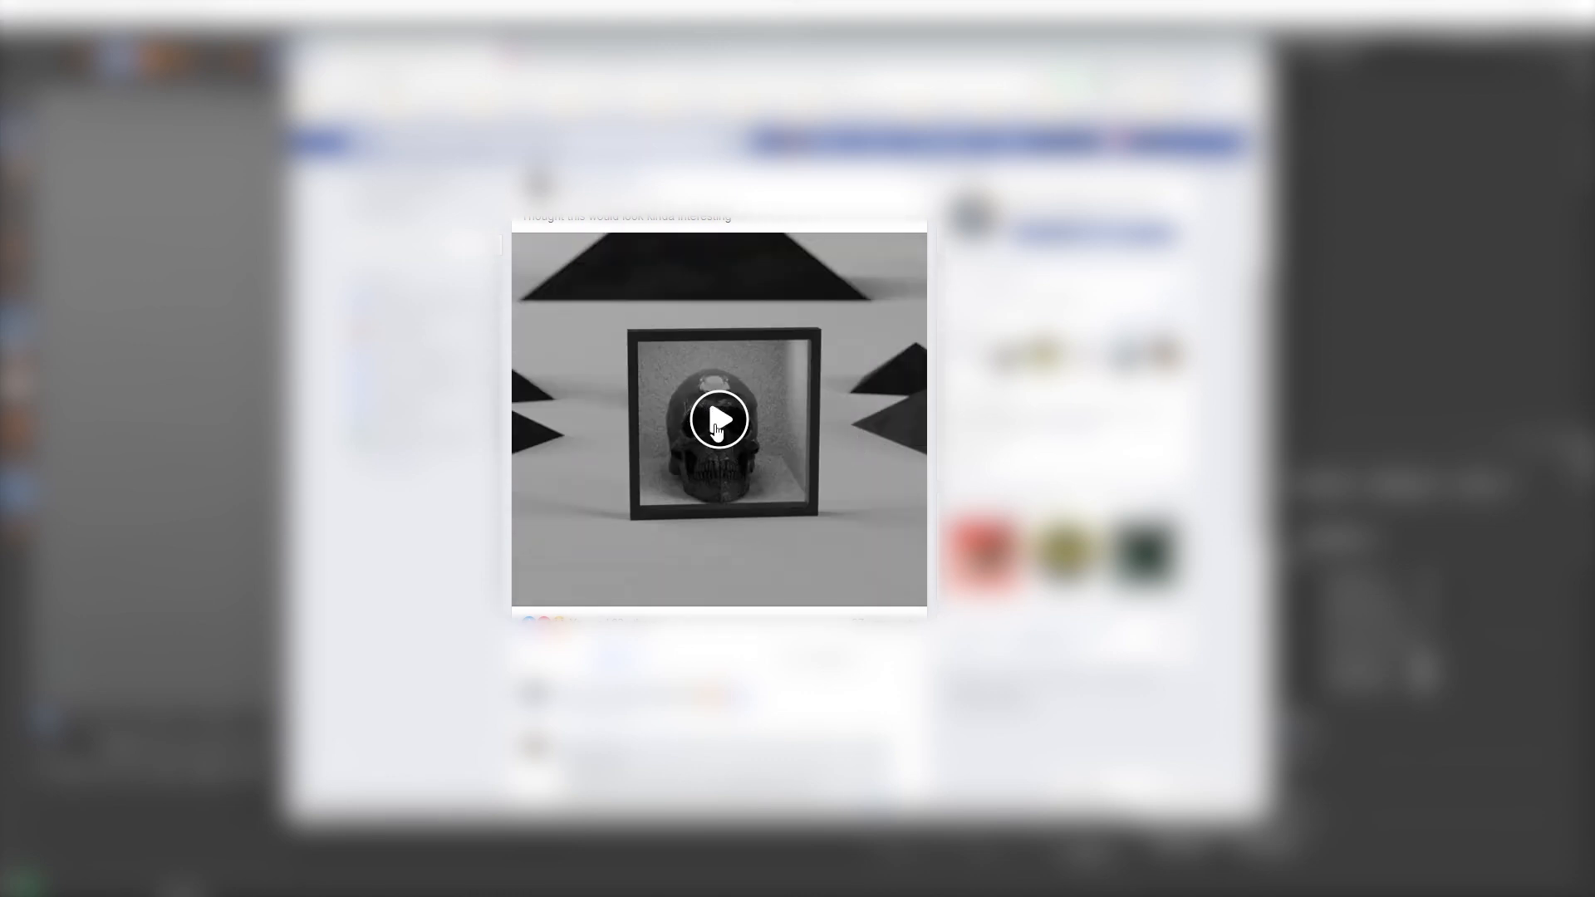
# - Play the reference clip of the magic-door frame animation and close the browser window
pyautogui.click(718, 421)
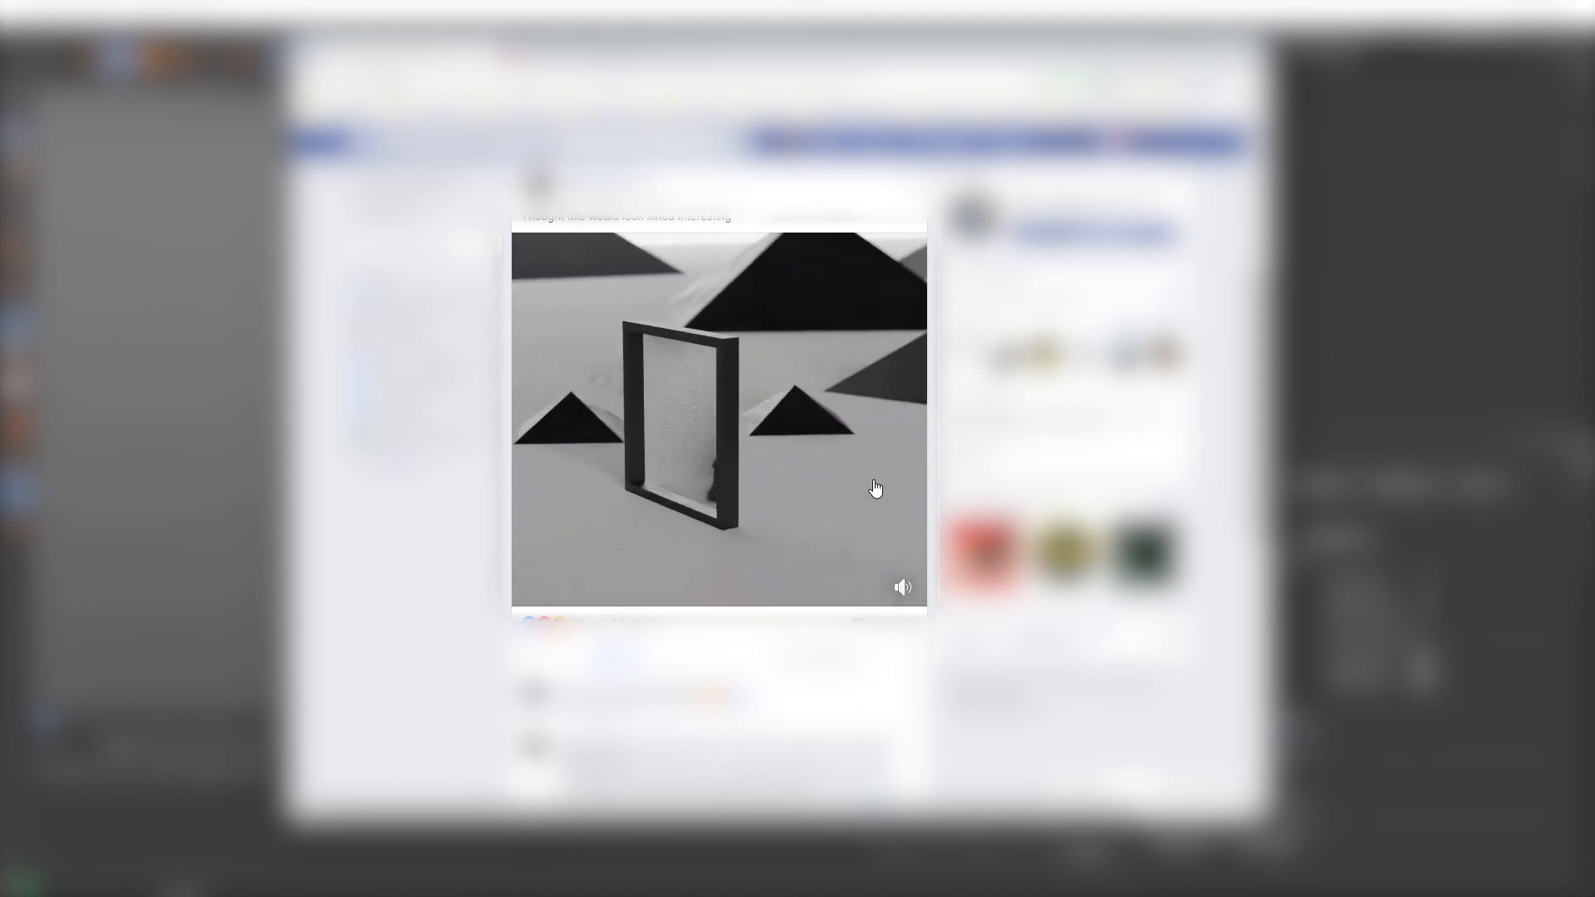
pyautogui.click(728, 439)
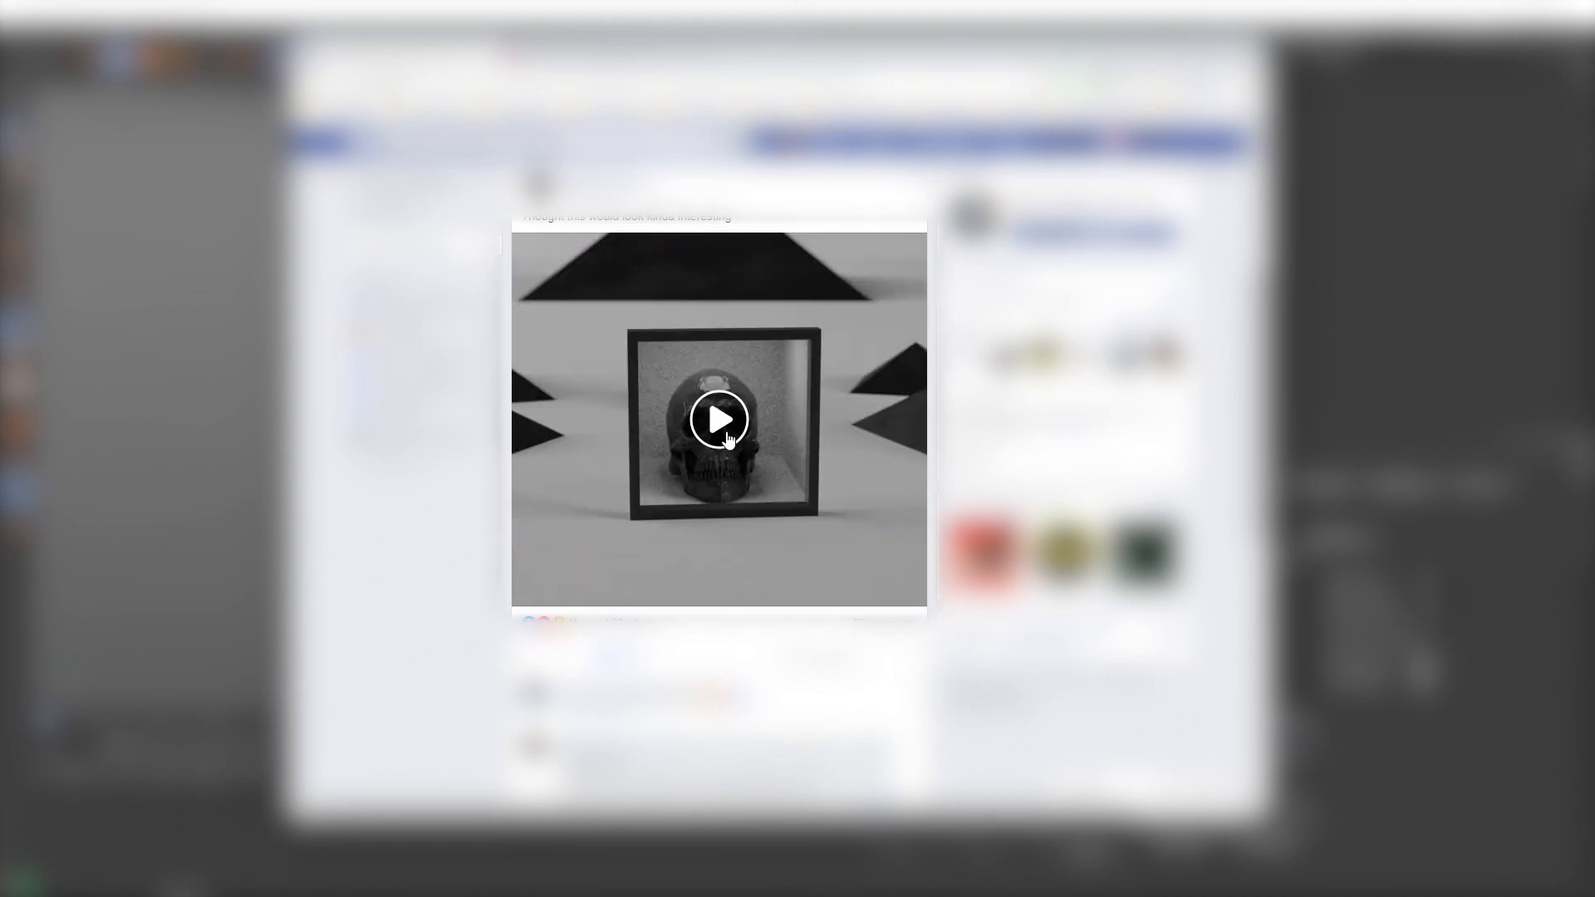
pyautogui.click(728, 440)
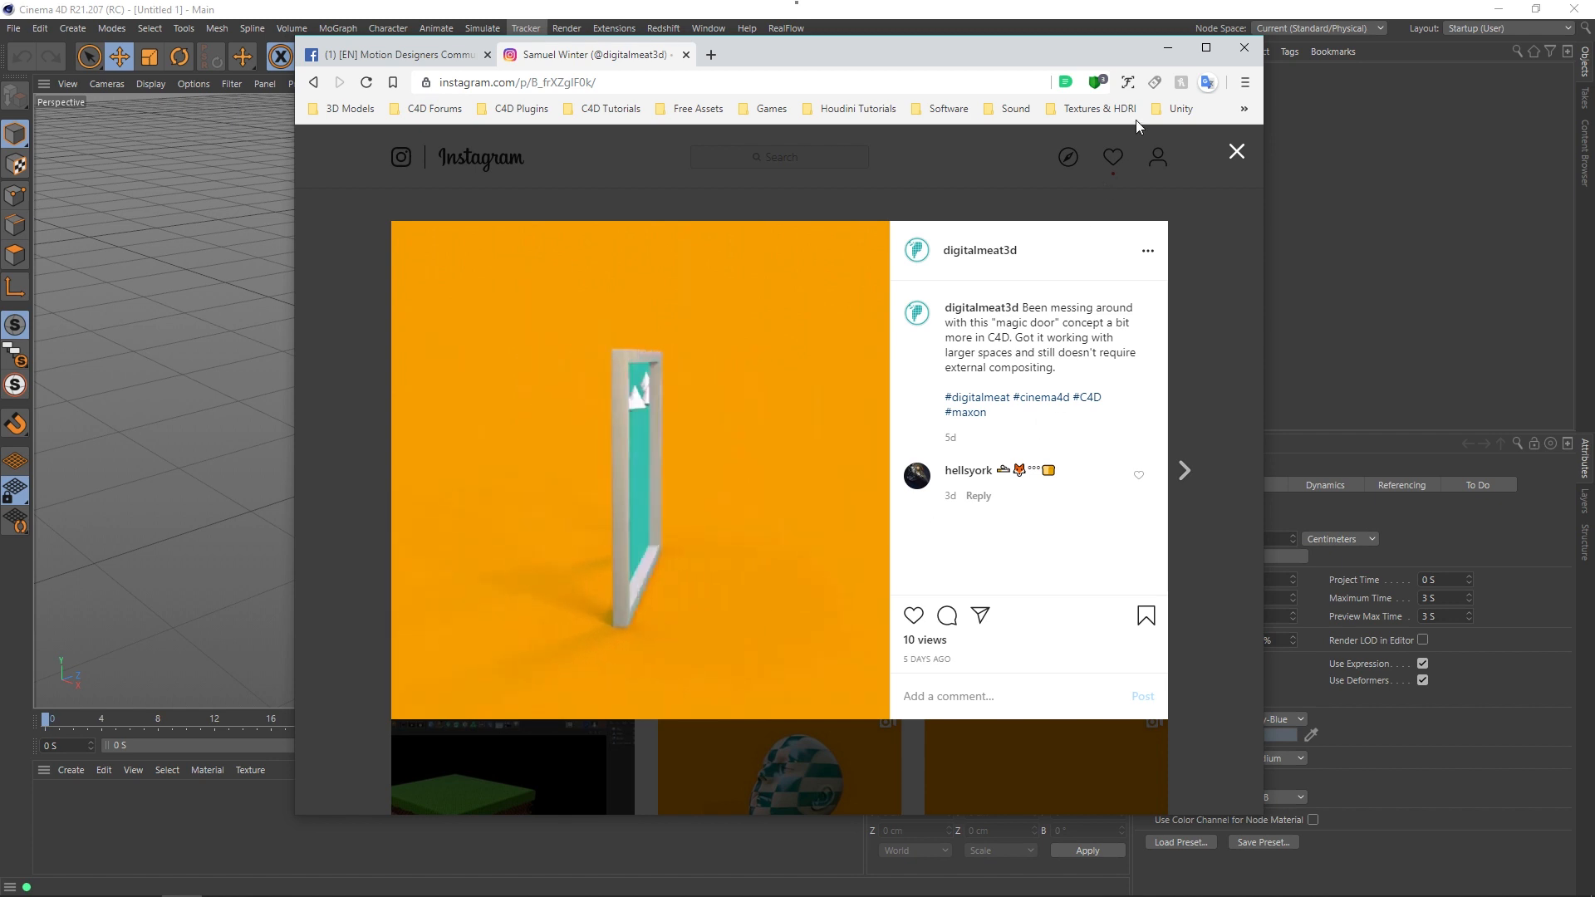
pyautogui.click(1244, 48)
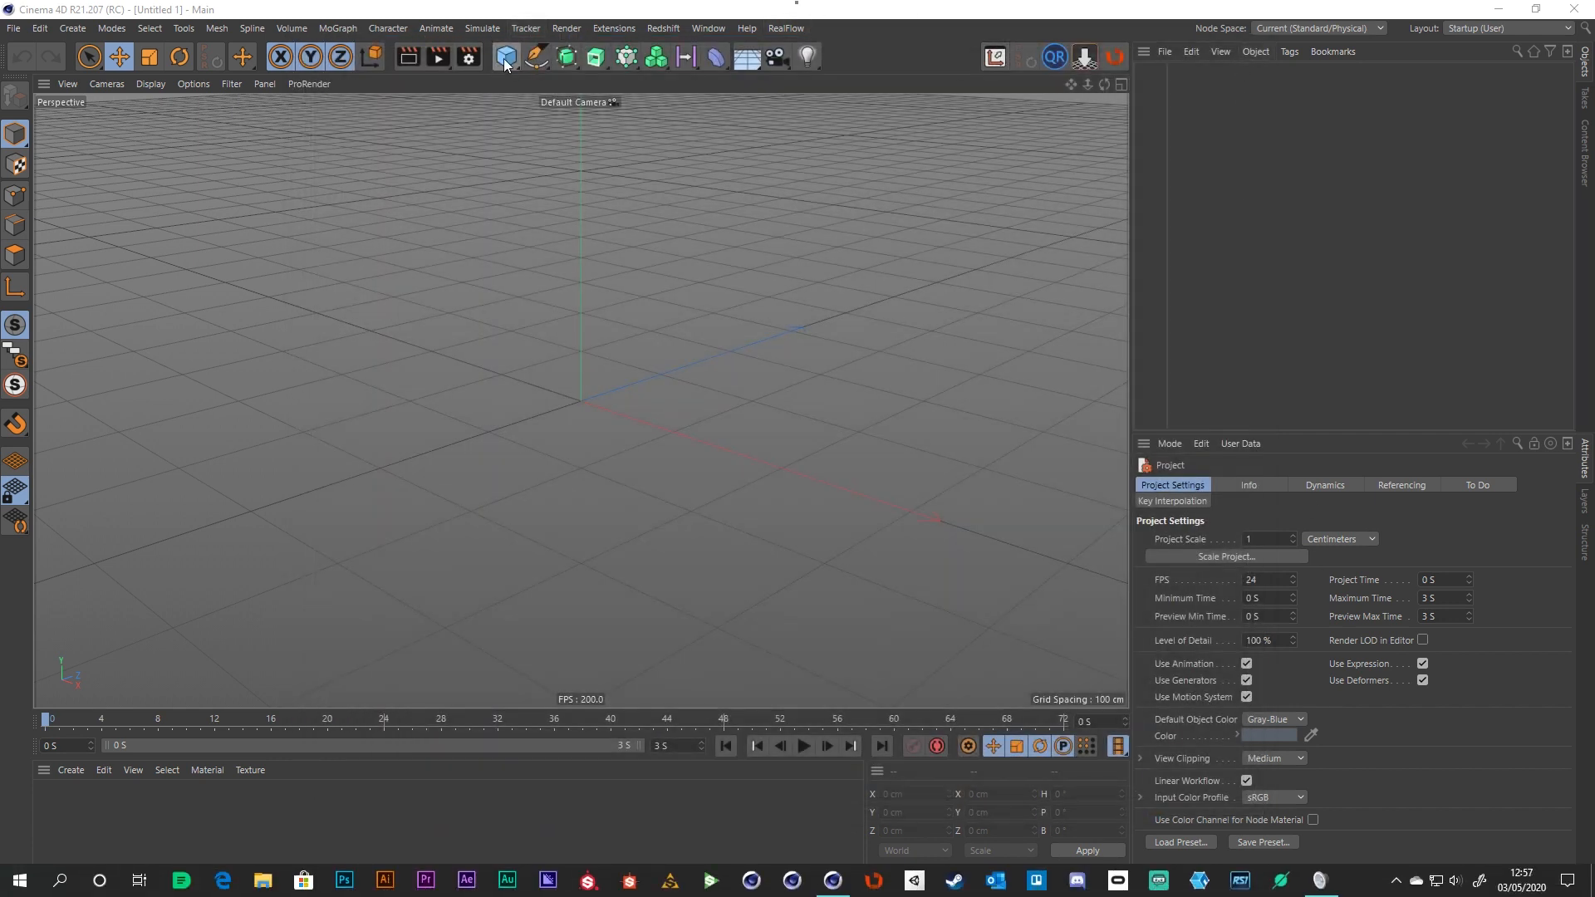
# - Add a cube resting on the floor and reduce its Z size to about 13.7 cm
pyautogui.moveTo(505, 64); pyautogui.dragTo(663, 84)
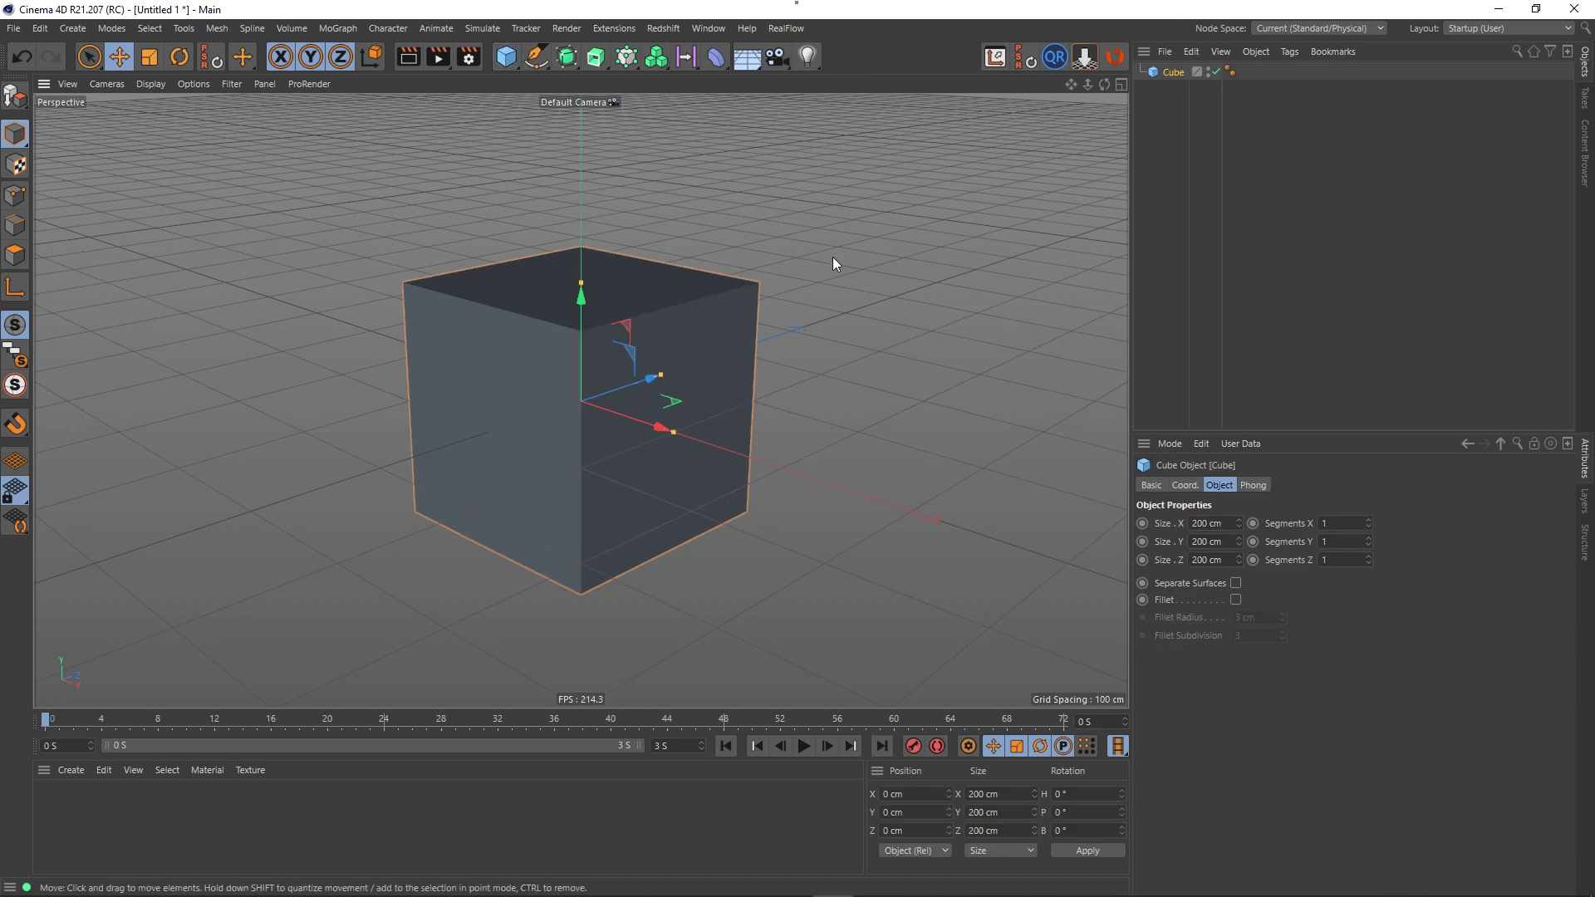
pyautogui.click(1089, 60)
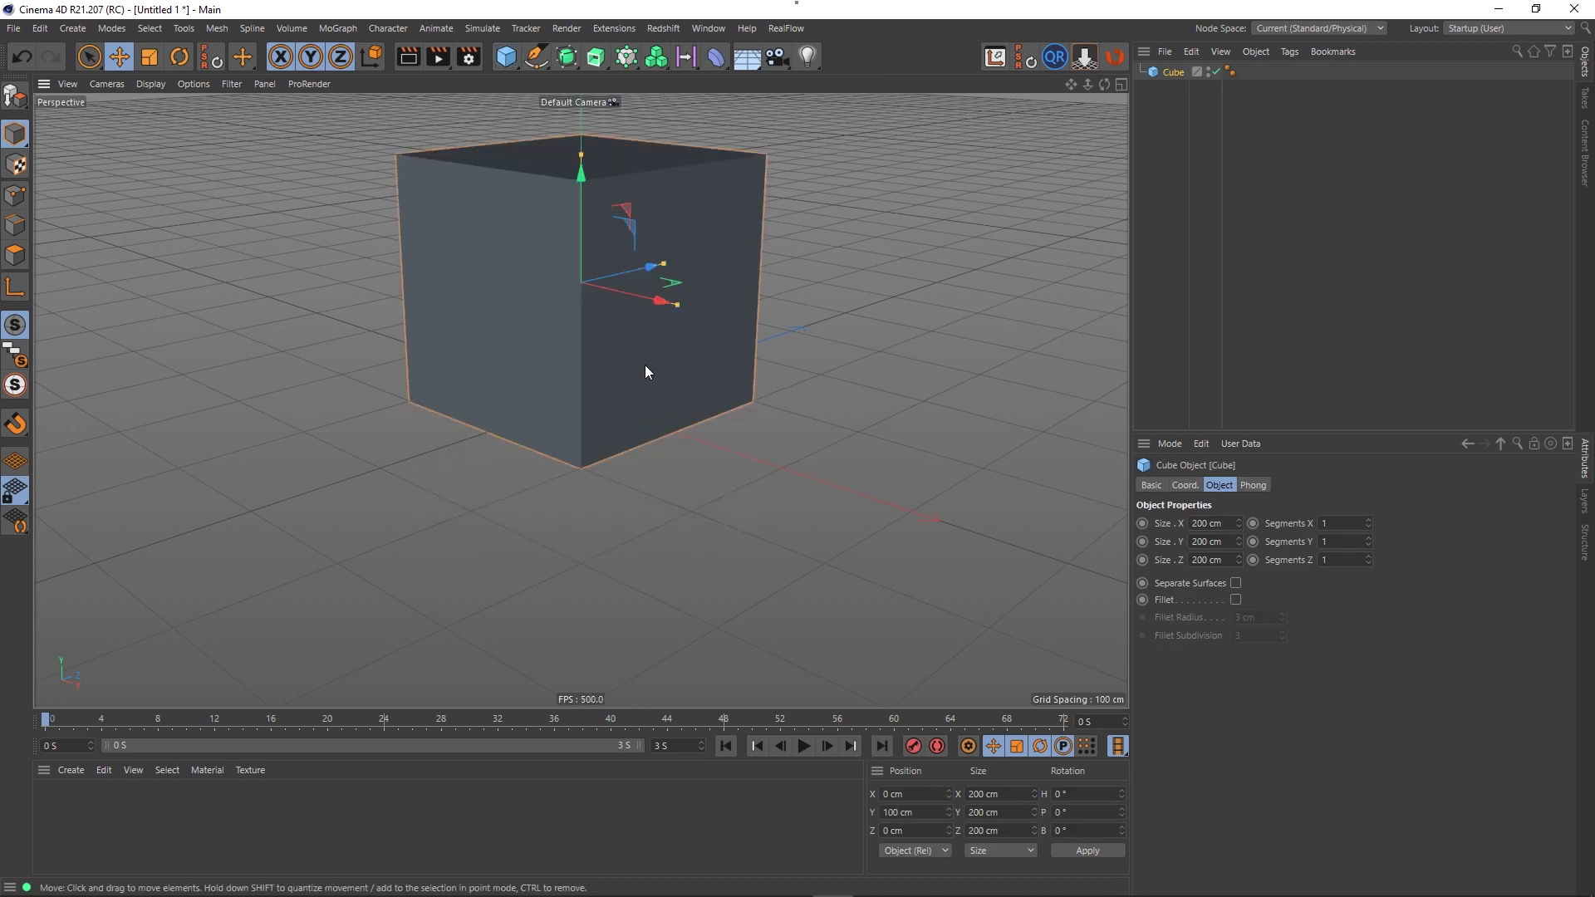
pyautogui.keyDown('alt'); pyautogui.moveTo(644, 366); pyautogui.dragTo(695, 444, button='middle'); pyautogui.keyUp('alt')
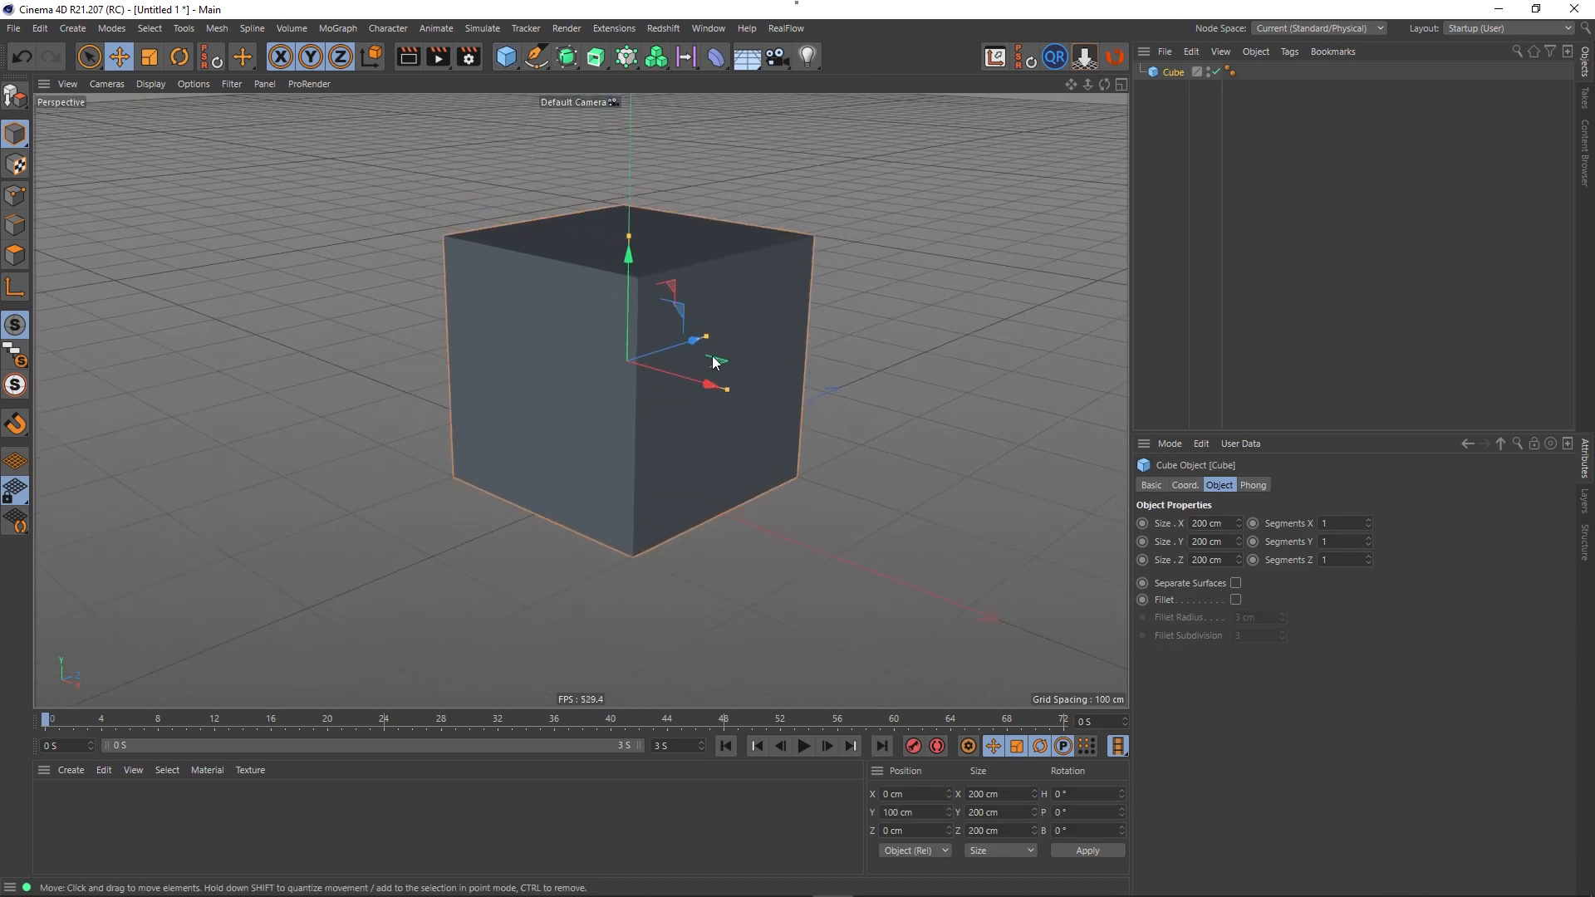
pyautogui.moveTo(707, 337); pyautogui.dragTo(642, 389)
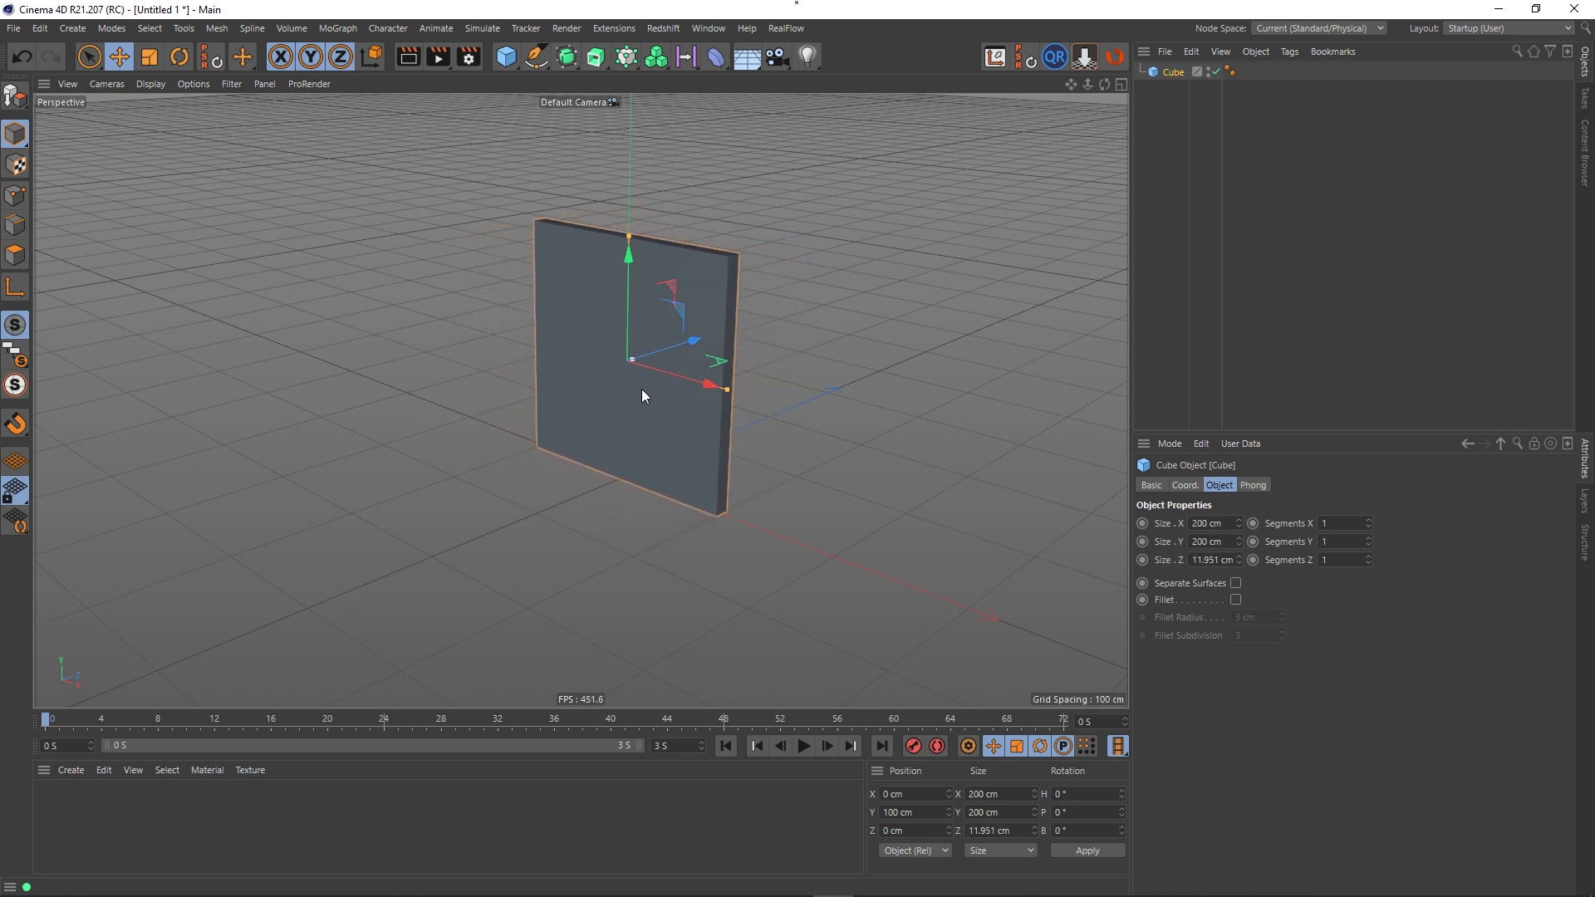
pyautogui.moveTo(641, 389); pyautogui.dragTo(645, 387)
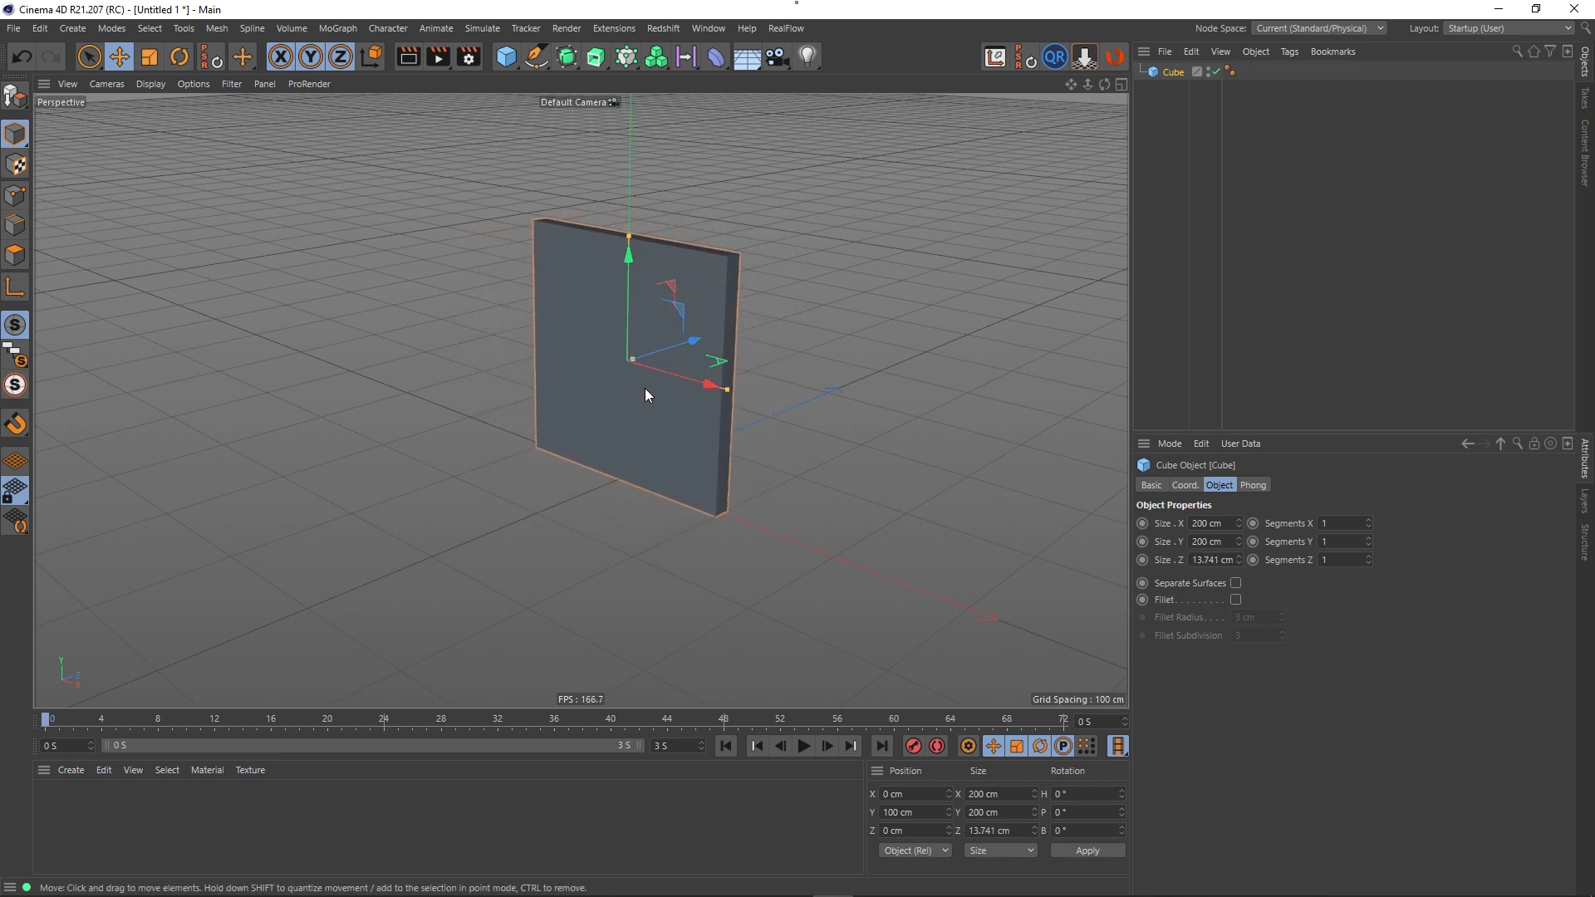
# - Make the thin cube editable and select its large front and back polygons
pyautogui.click(14, 255)
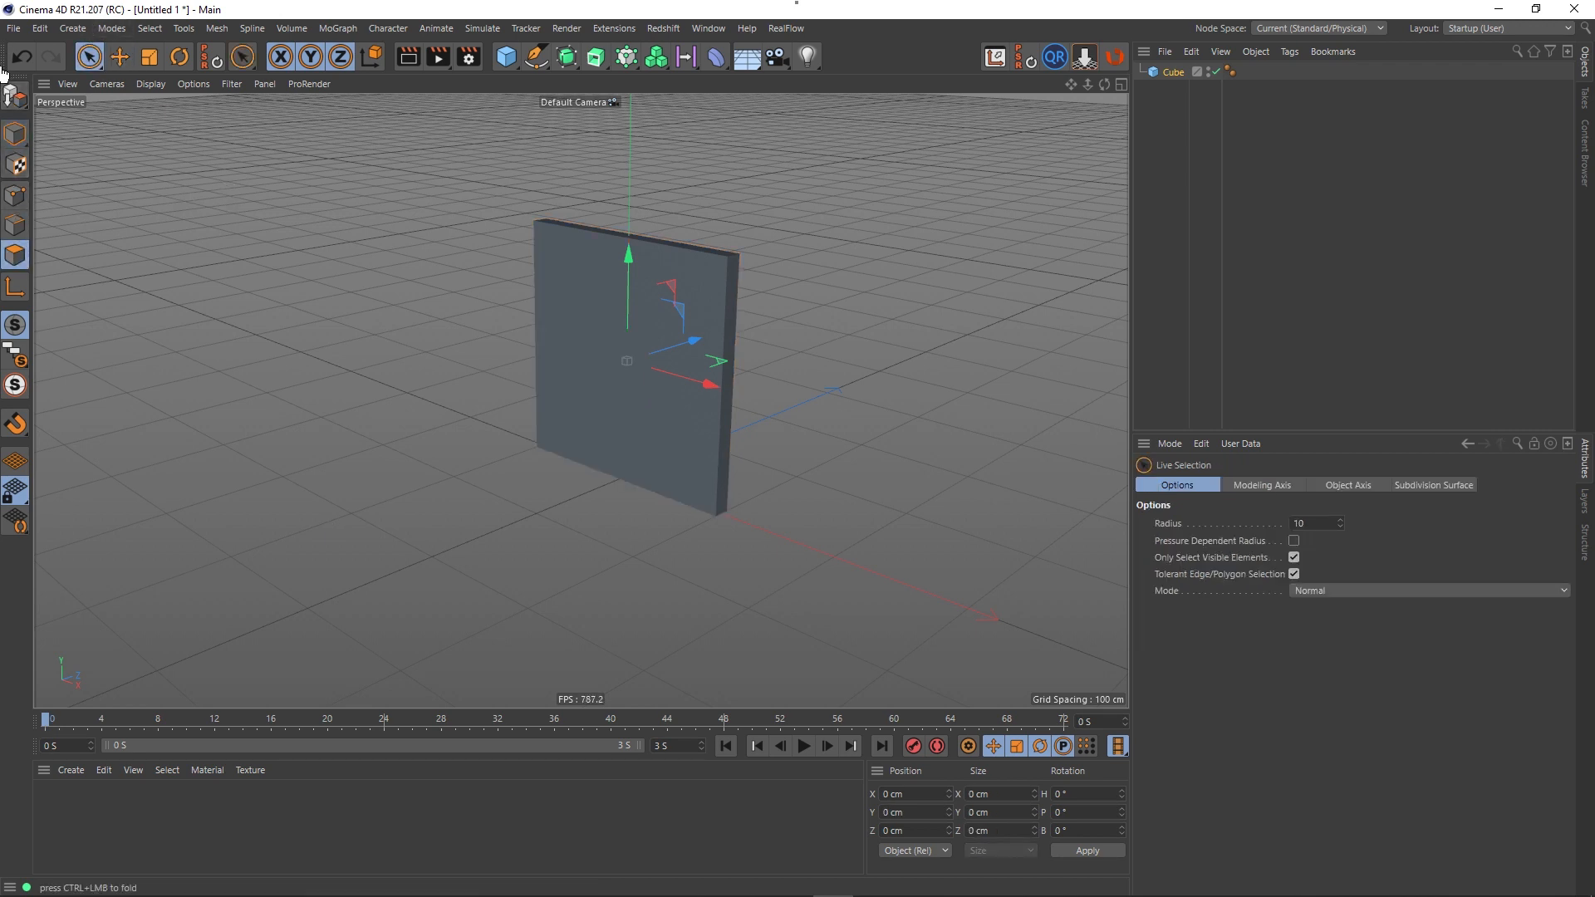
pyautogui.click(15, 97)
pyautogui.click(680, 391)
pyautogui.click(671, 392)
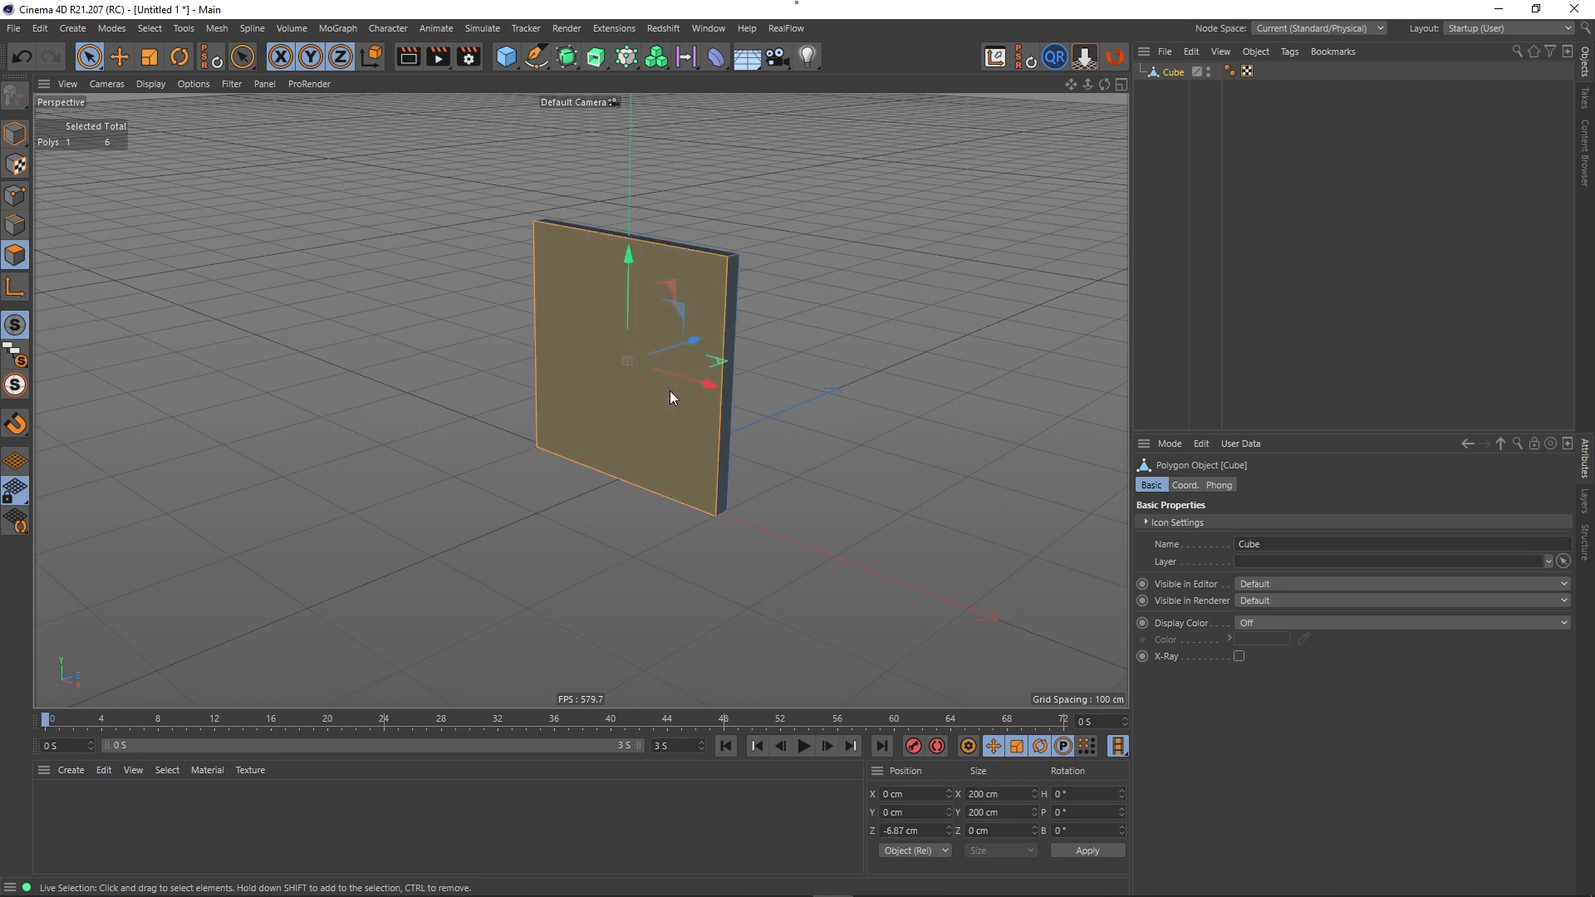
pyautogui.keyDown('alt'); pyautogui.moveTo(834, 392); pyautogui.dragTo(630, 399); pyautogui.keyUp('alt')
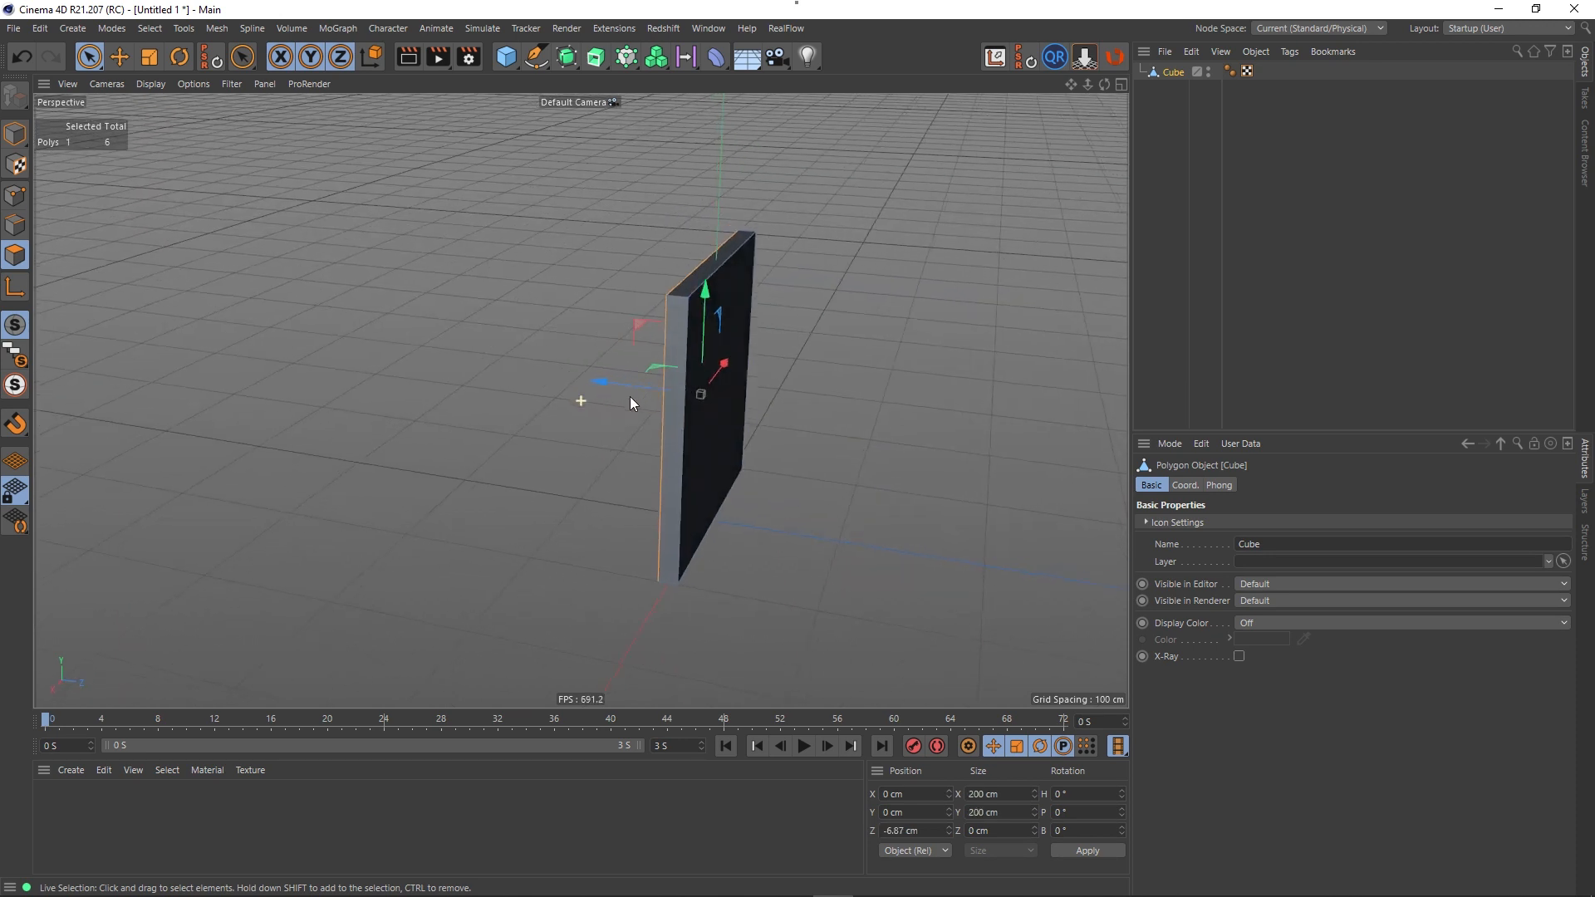
pyautogui.keyDown('shift'); pyautogui.click(717, 443); pyautogui.keyUp('shift')
# - Inset the two selected polygons by 8.5 cm with Extrude Inner and delete them to open up the frame
pyautogui.keyDown('alt'); pyautogui.moveTo(795, 467); pyautogui.dragTo(705, 453); pyautogui.keyUp('alt')
pyautogui.scroll(3, 661, 463)
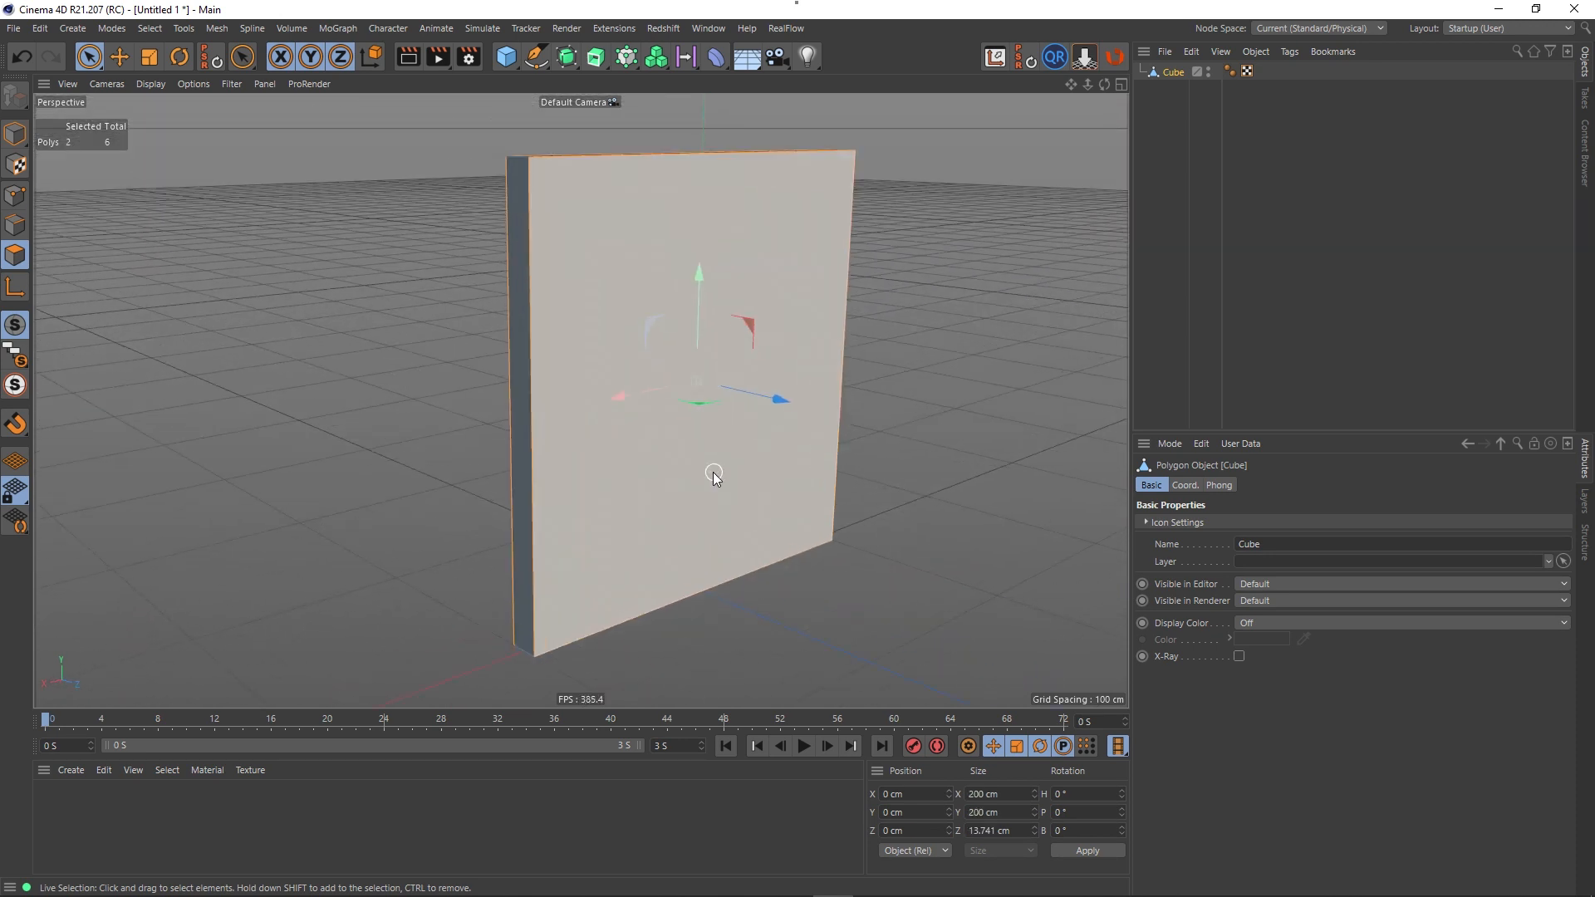
pyautogui.rightClick(859, 418)
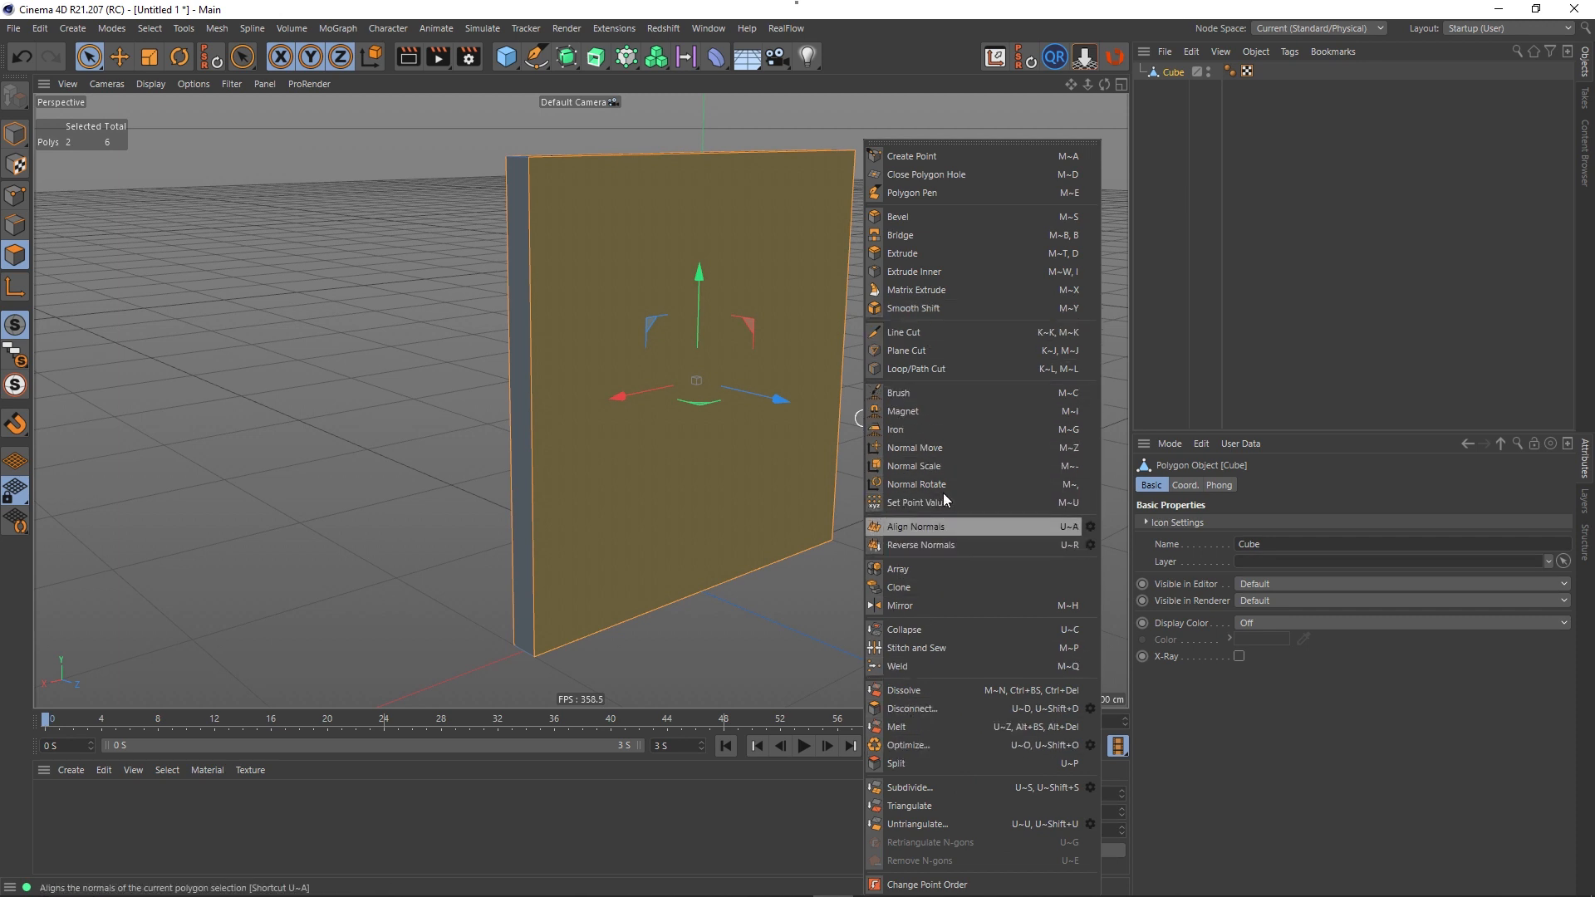
pyautogui.click(911, 273)
pyautogui.moveTo(940, 452)
pyautogui.mouseDown()
pyautogui.moveTo(1042, 453)
pyautogui.moveTo(885, 447)
pyautogui.moveTo(954, 469)
pyautogui.mouseUp()
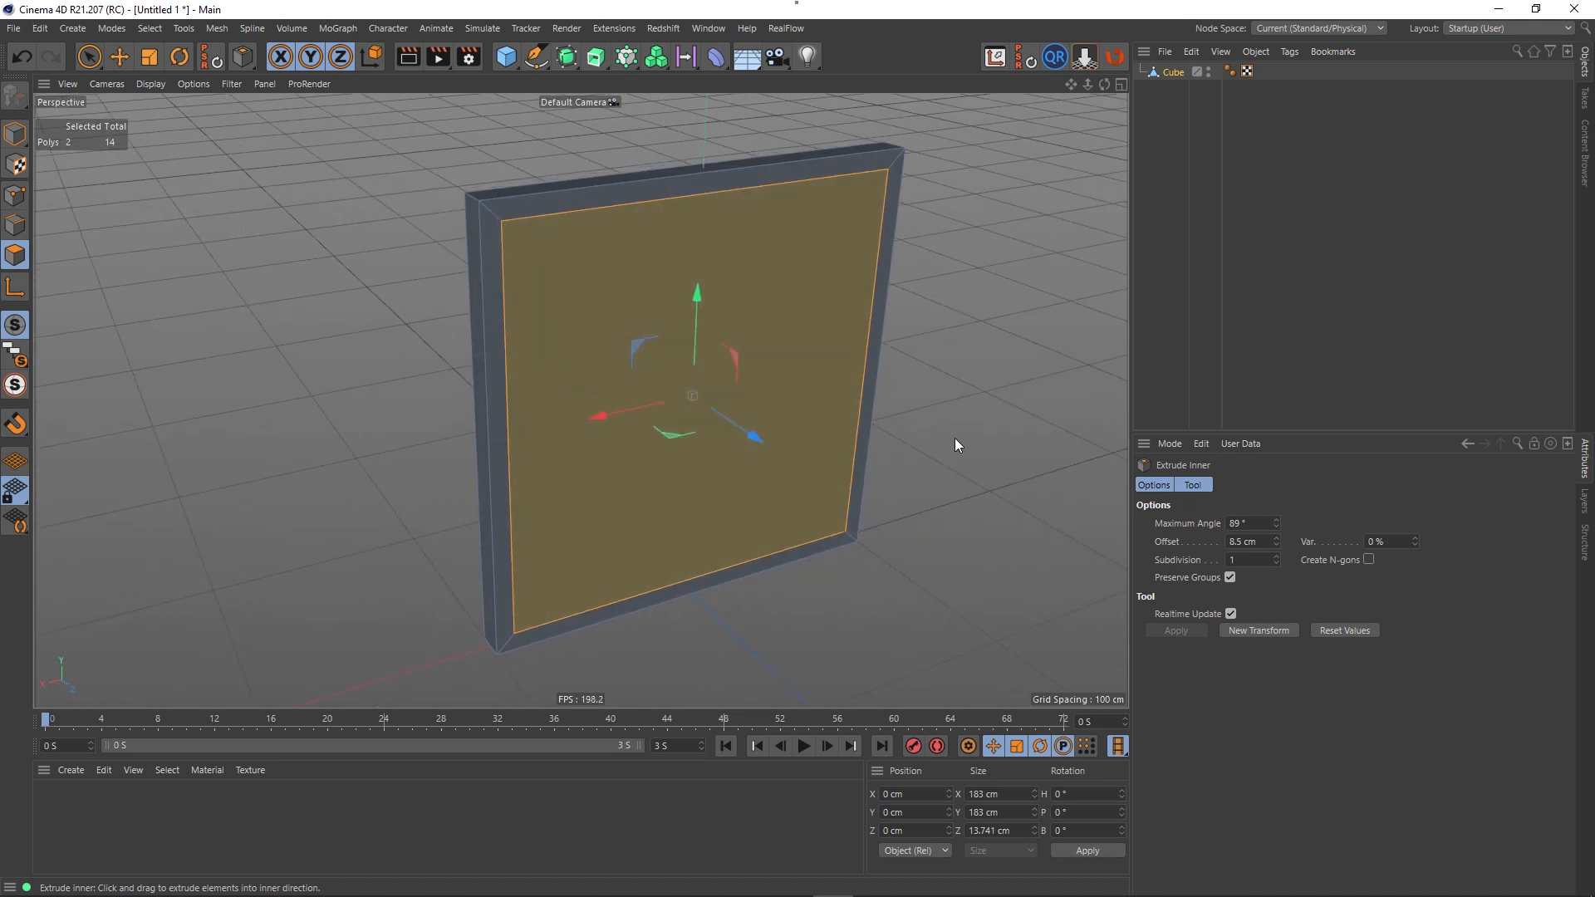
pyautogui.press('Delete')
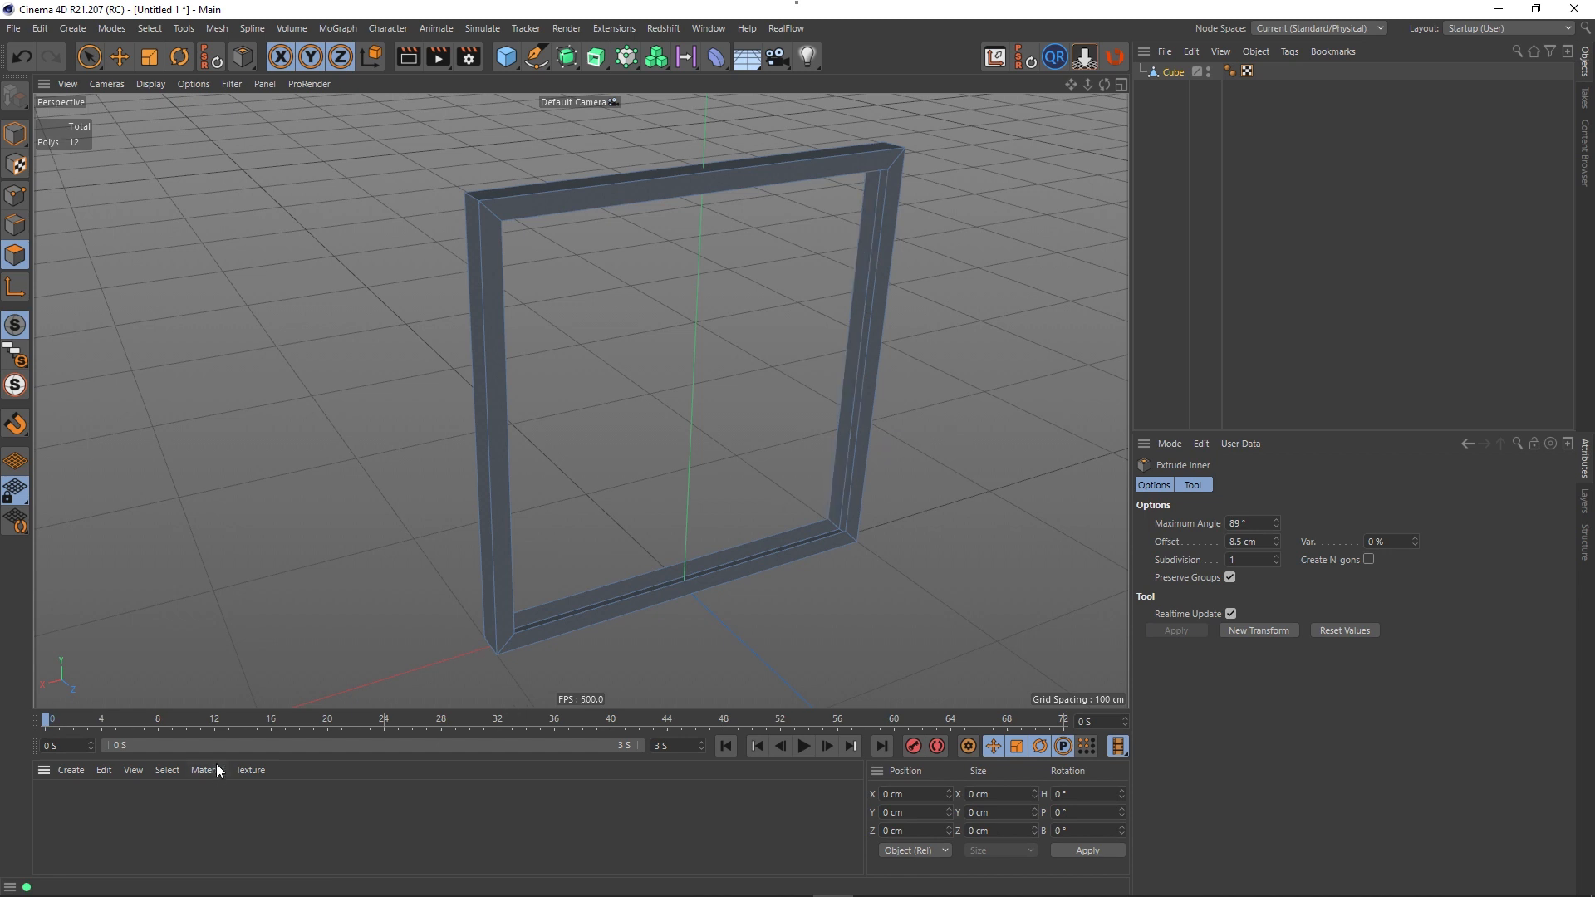
# - Select the front and back inner edge loops around the frame's opening with Loop Selection
pyautogui.scroll(3, 523, 632)
pyautogui.keyDown('alt'); pyautogui.moveTo(559, 613); pyautogui.dragTo(397, 623); pyautogui.keyUp('alt')
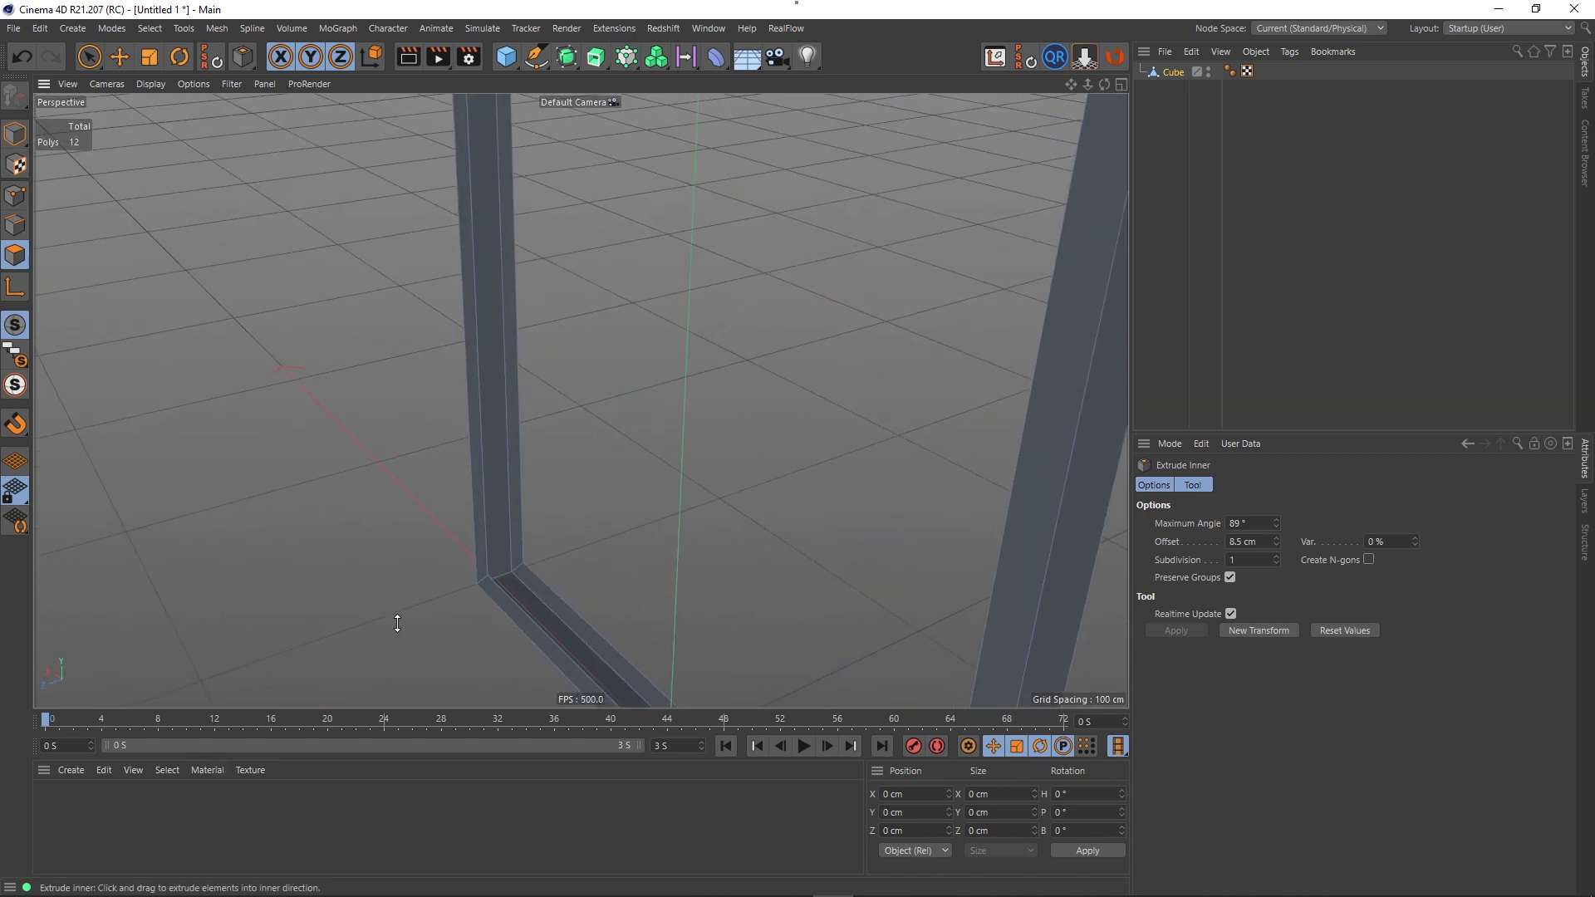
pyautogui.press('u')
pyautogui.press('l')
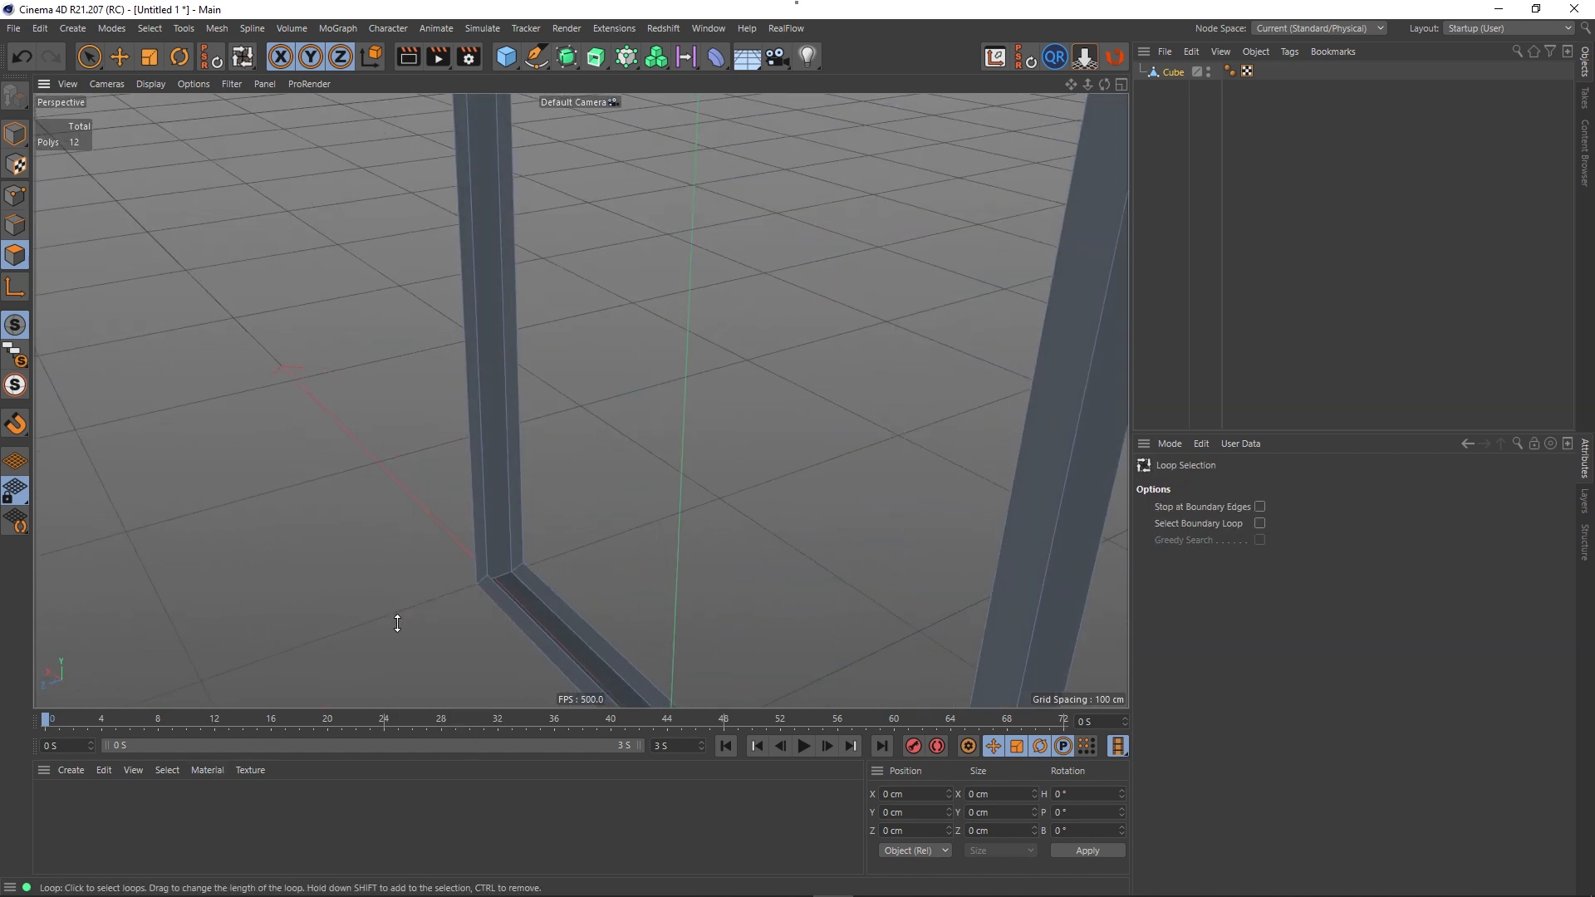
pyautogui.click(501, 587)
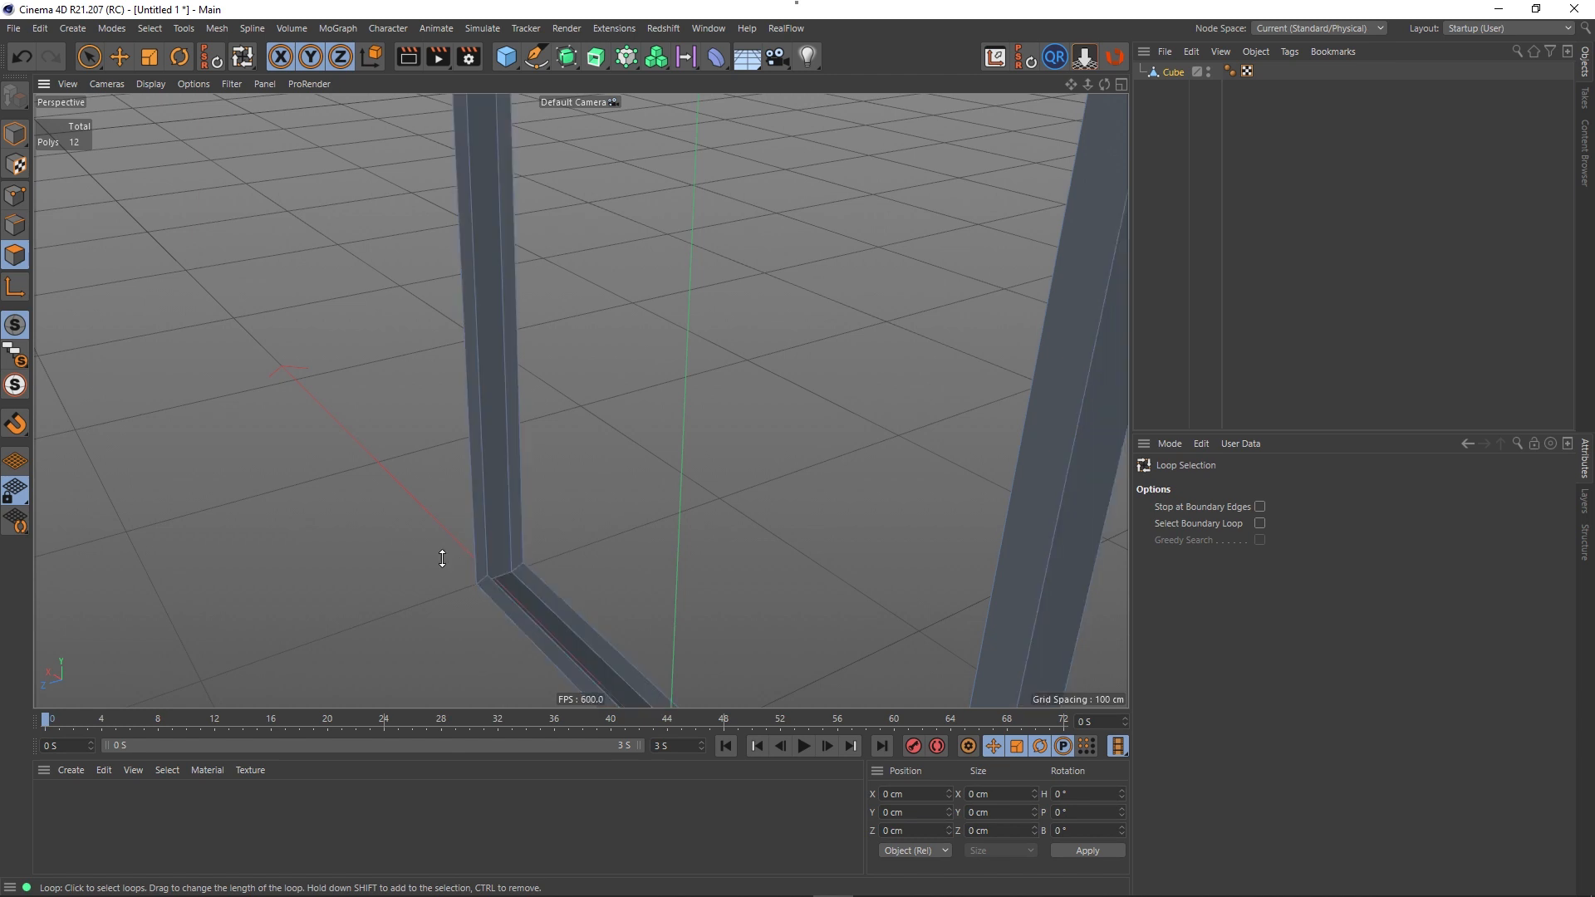
pyautogui.press('Return')
pyautogui.press('Return')
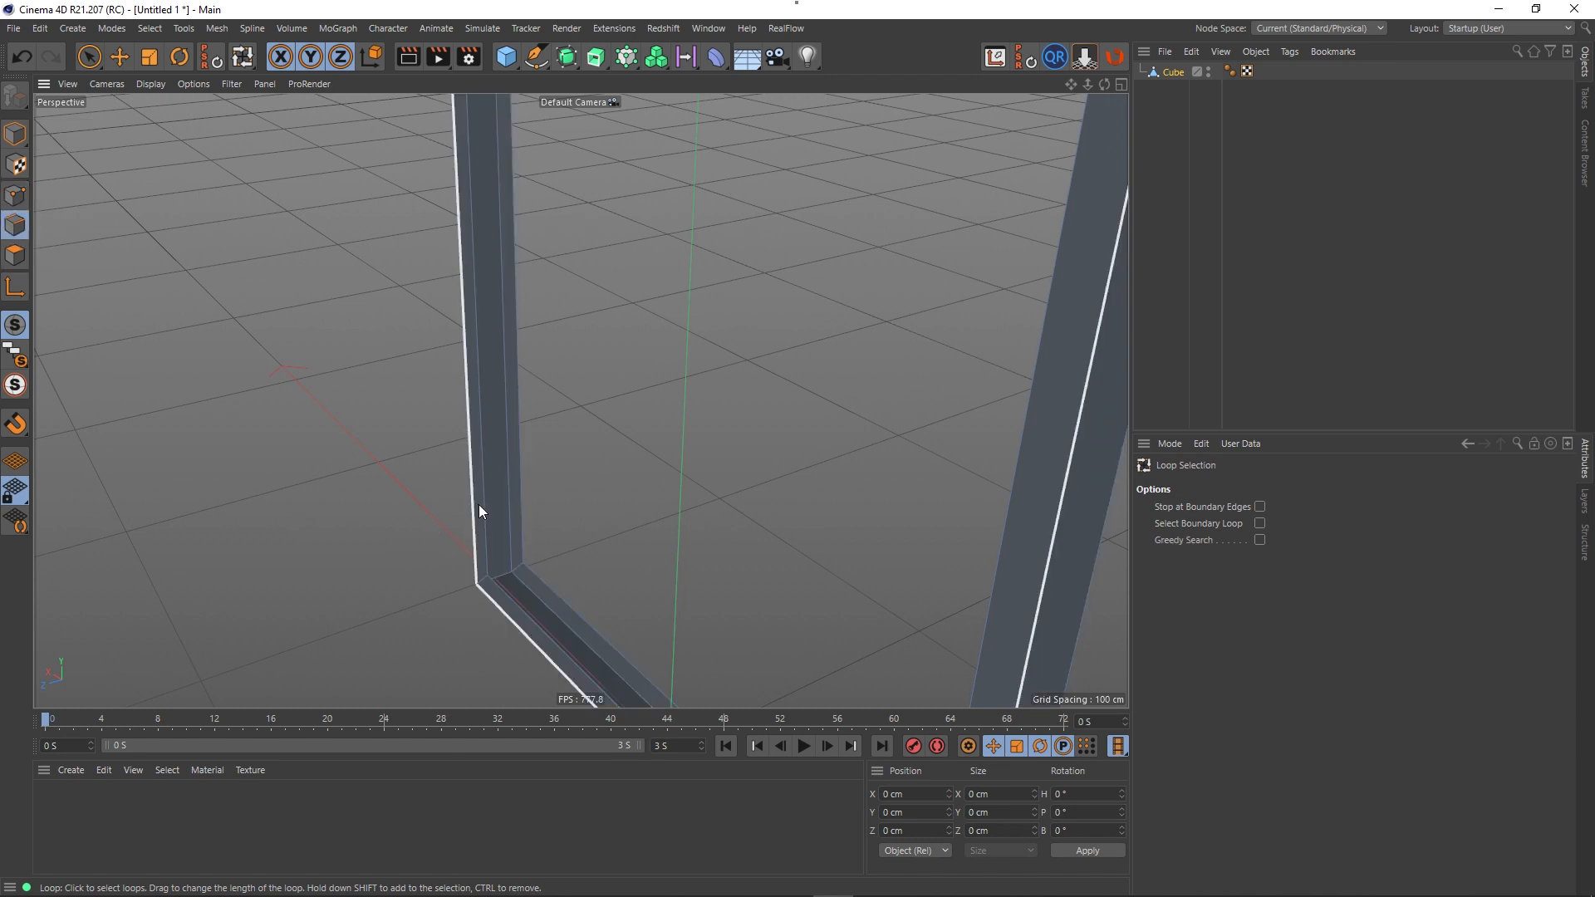
pyautogui.click(485, 527)
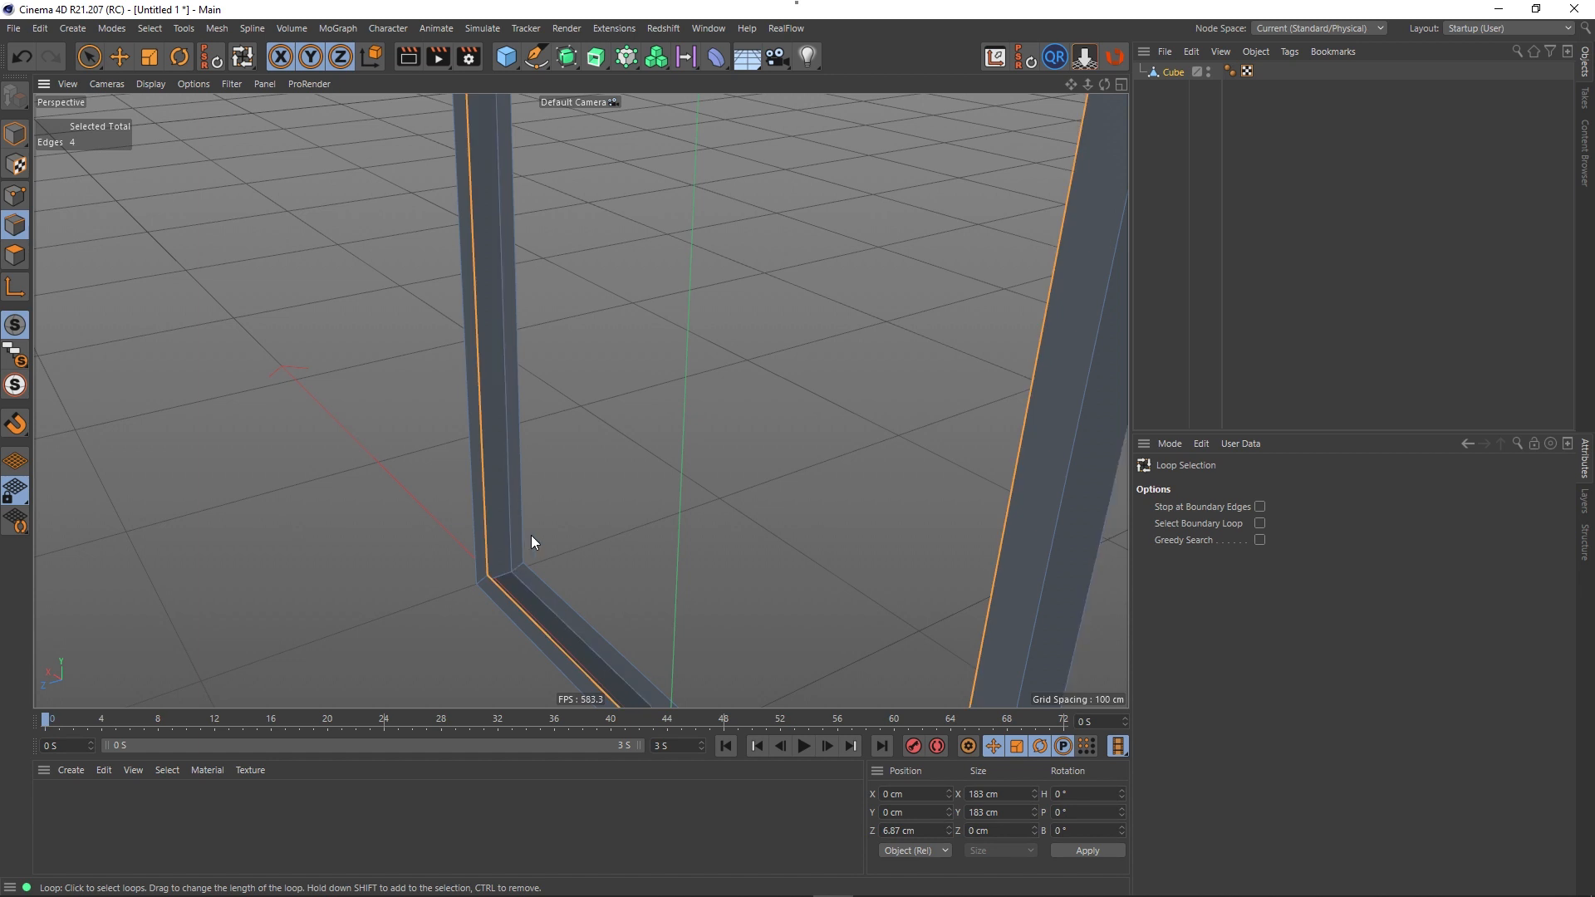
pyautogui.keyDown('shift'); pyautogui.click(521, 539); pyautogui.keyUp('shift')
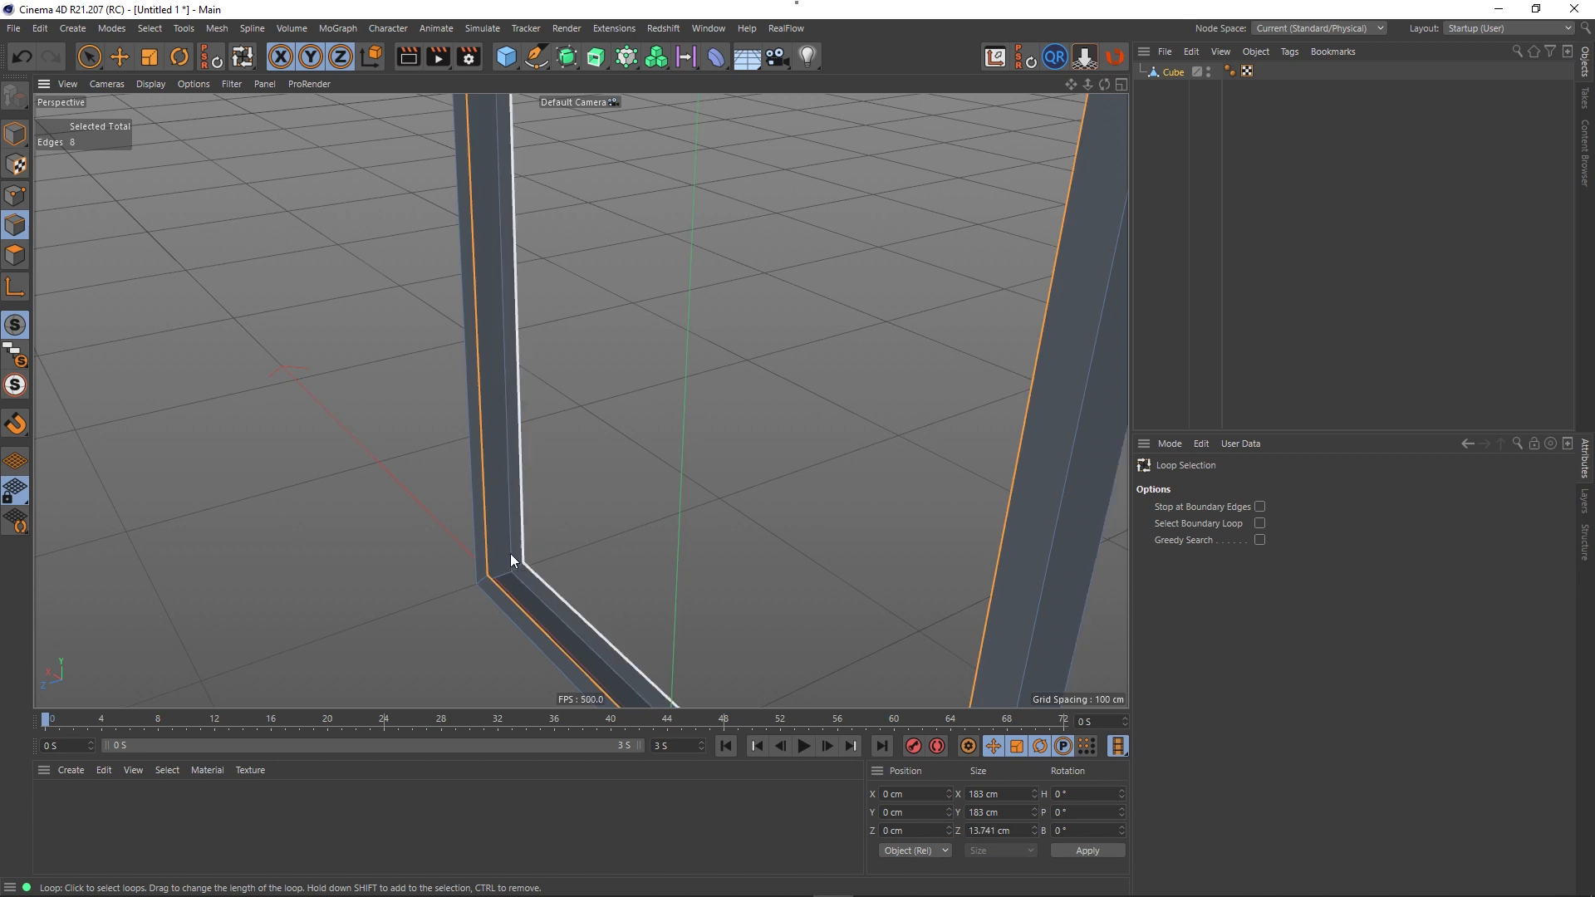
# - Close the gap between the two selected inner edge loops with new polygons using Stitch and Sew
pyautogui.scroll(4, 416, 565)
pyautogui.keyDown('alt'); pyautogui.moveTo(534, 588); pyautogui.dragTo(450, 461, button='middle'); pyautogui.keyUp('alt')
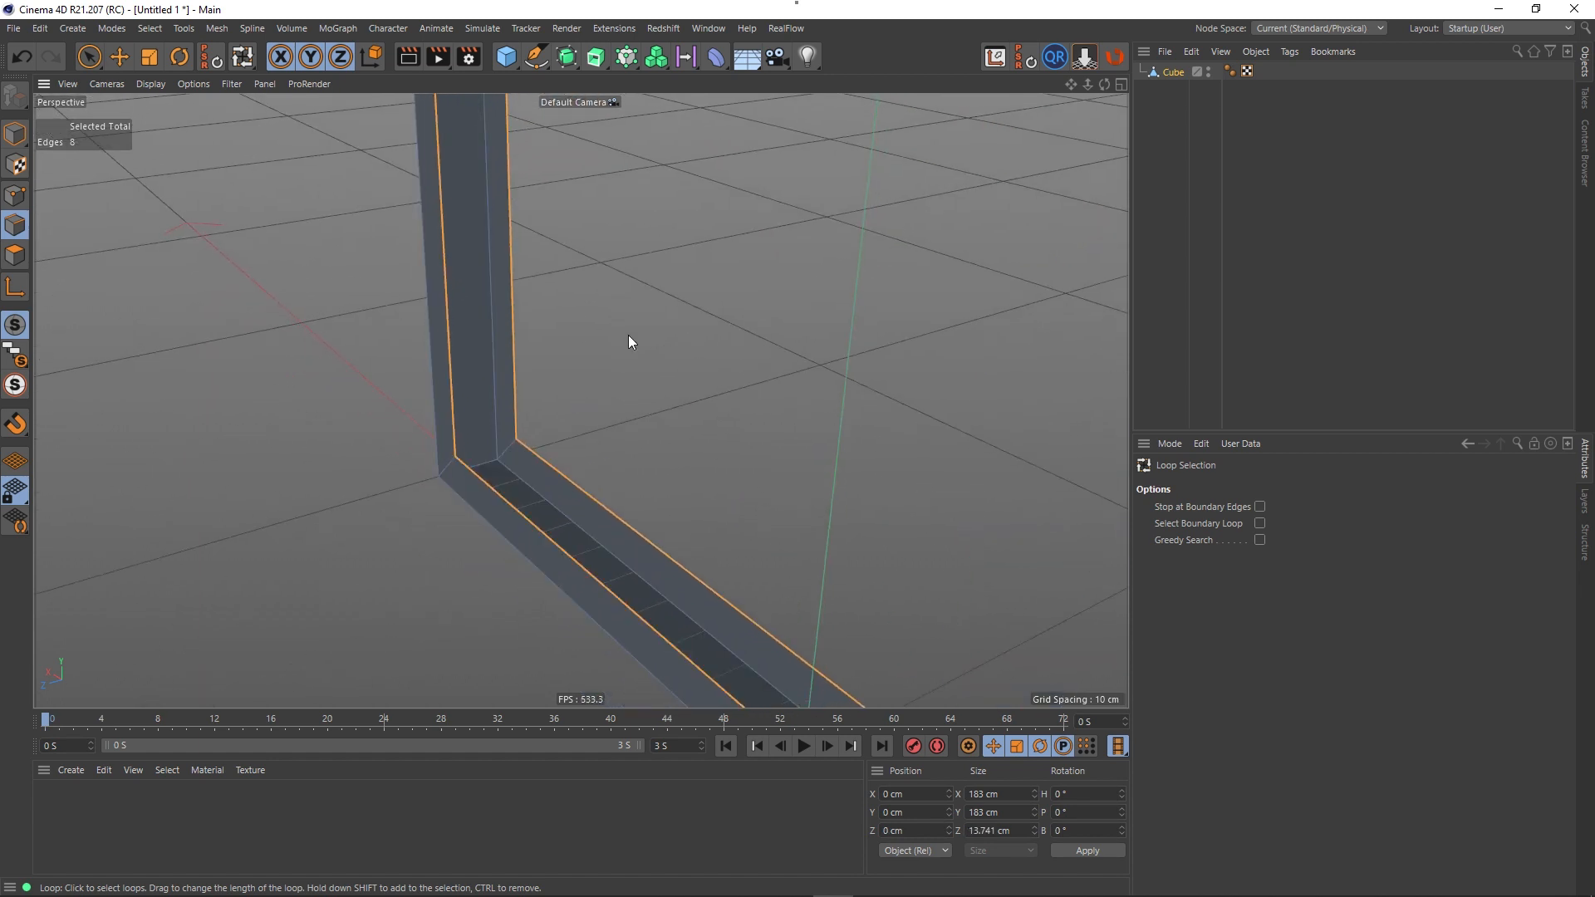
pyautogui.rightClick(585, 399)
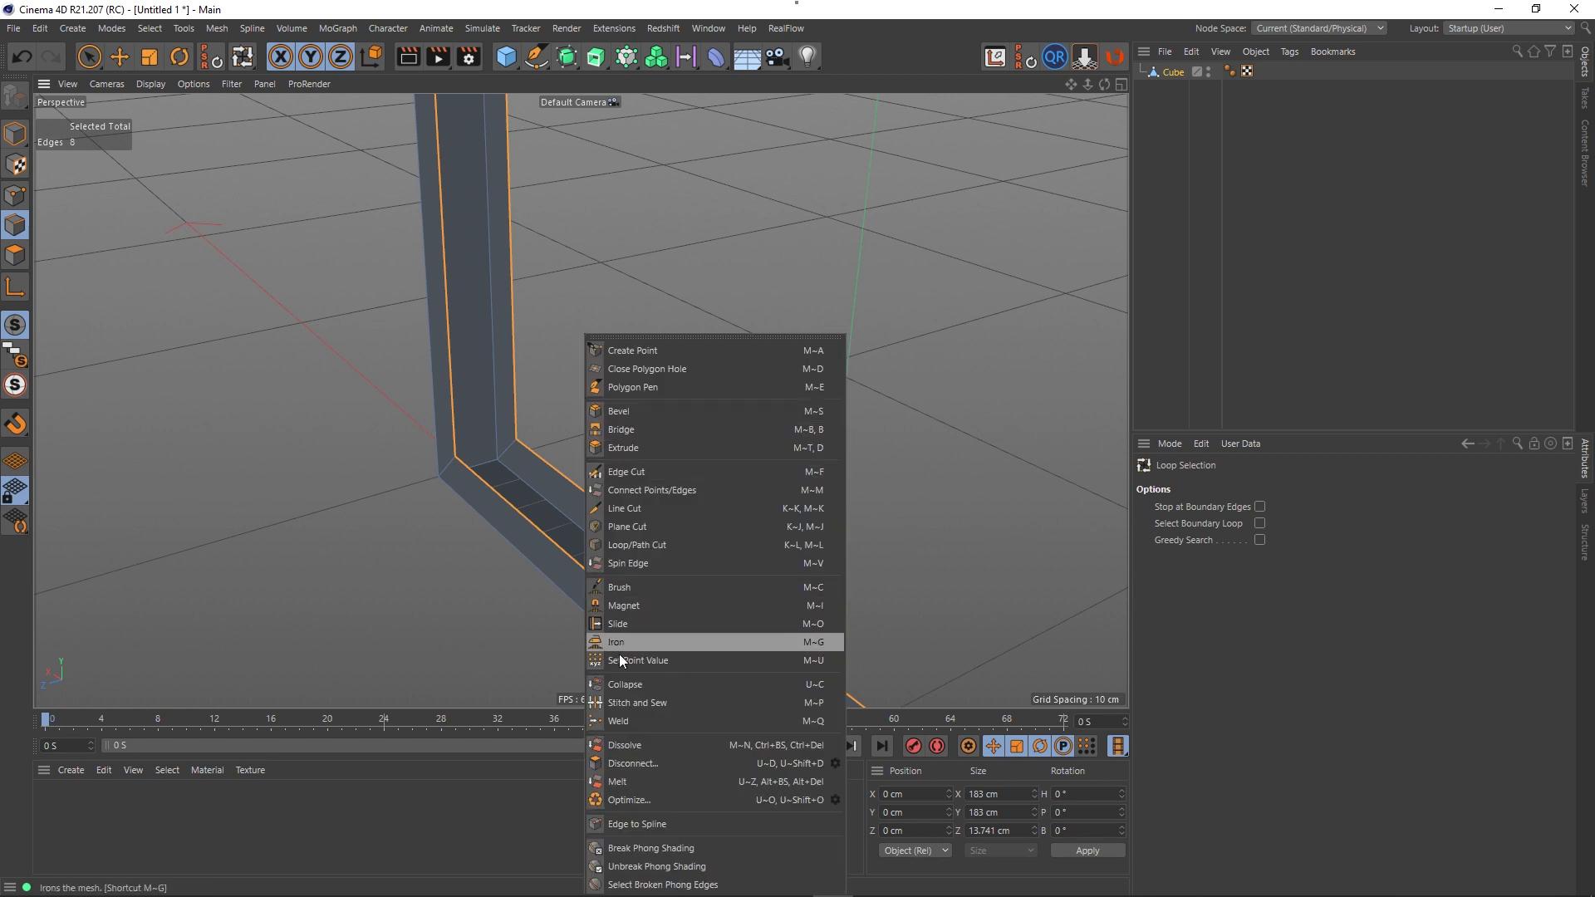
pyautogui.click(634, 703)
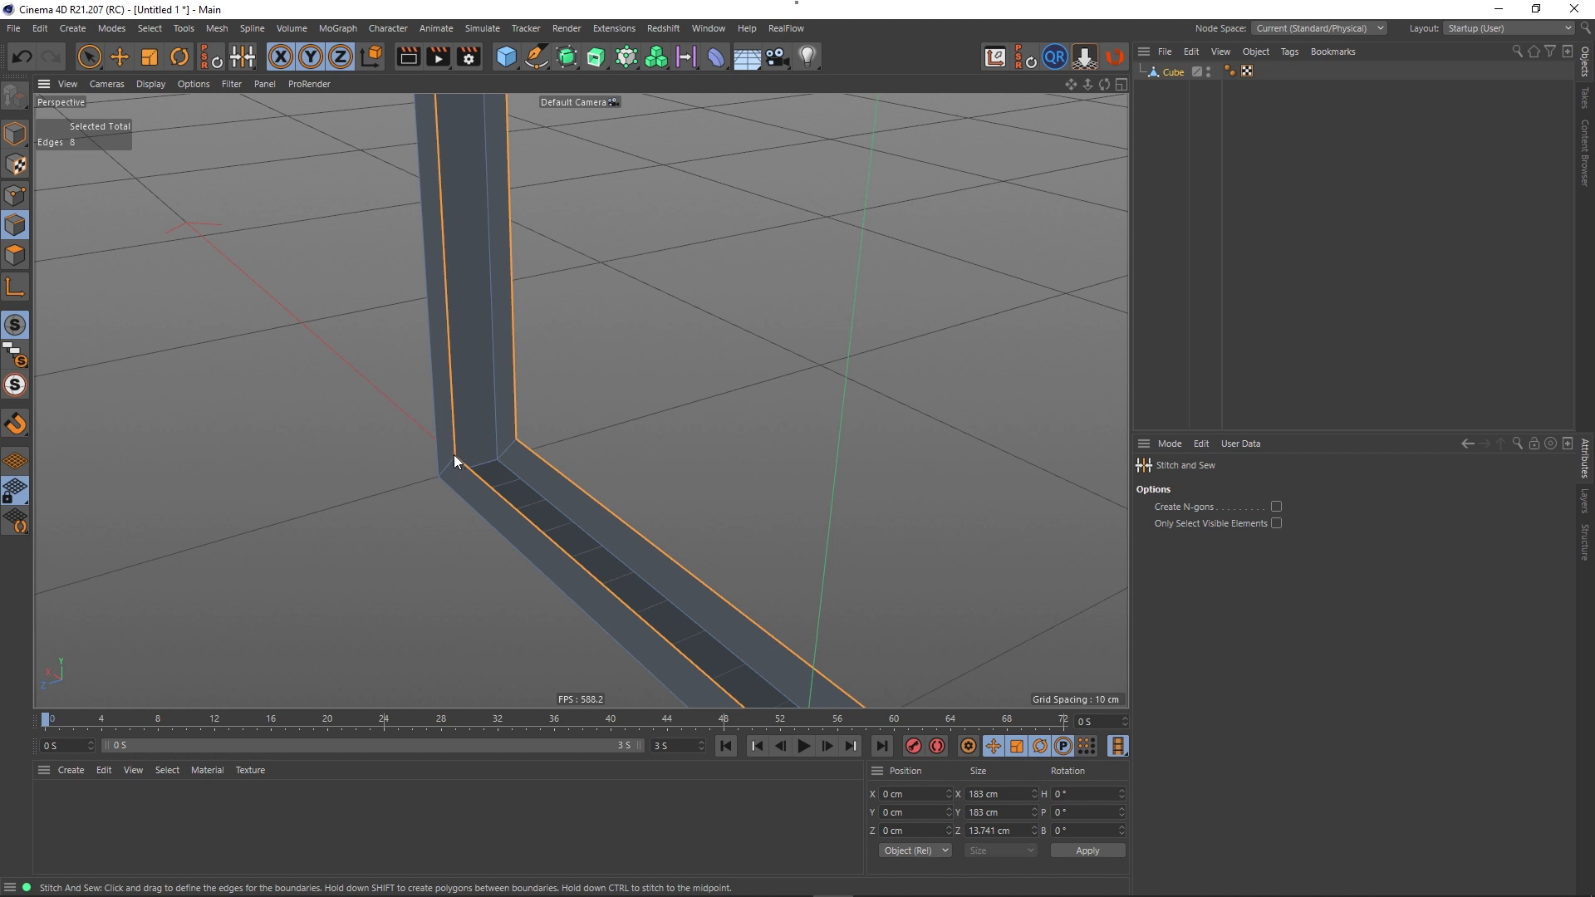
pyautogui.moveTo(455, 457); pyautogui.dragTo(504, 451)
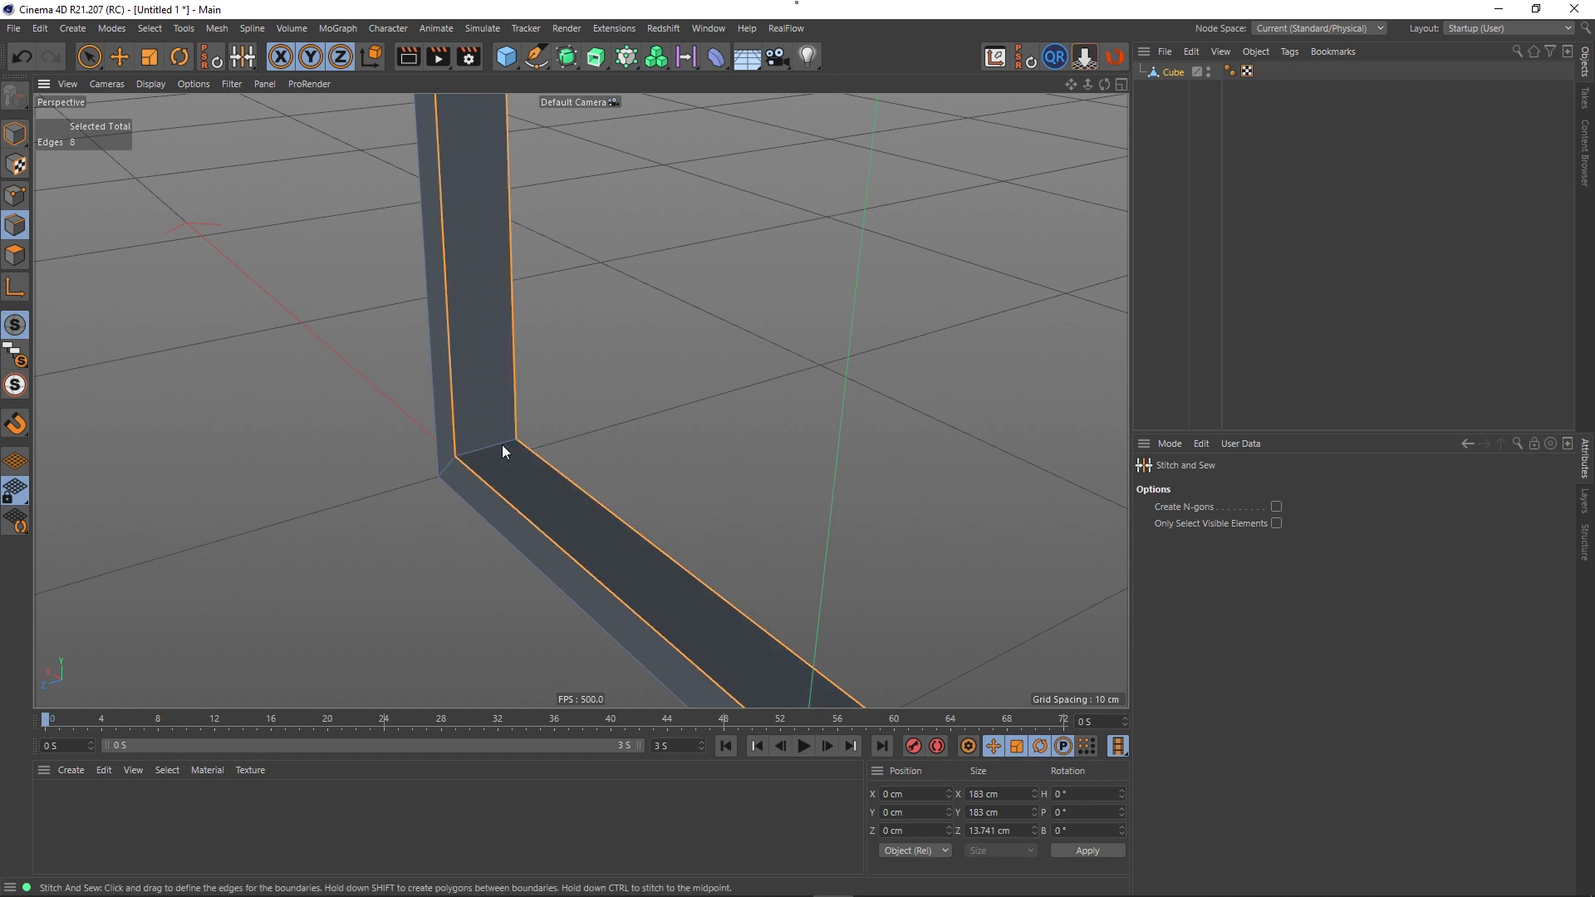
pyautogui.scroll(-5, 506, 445)
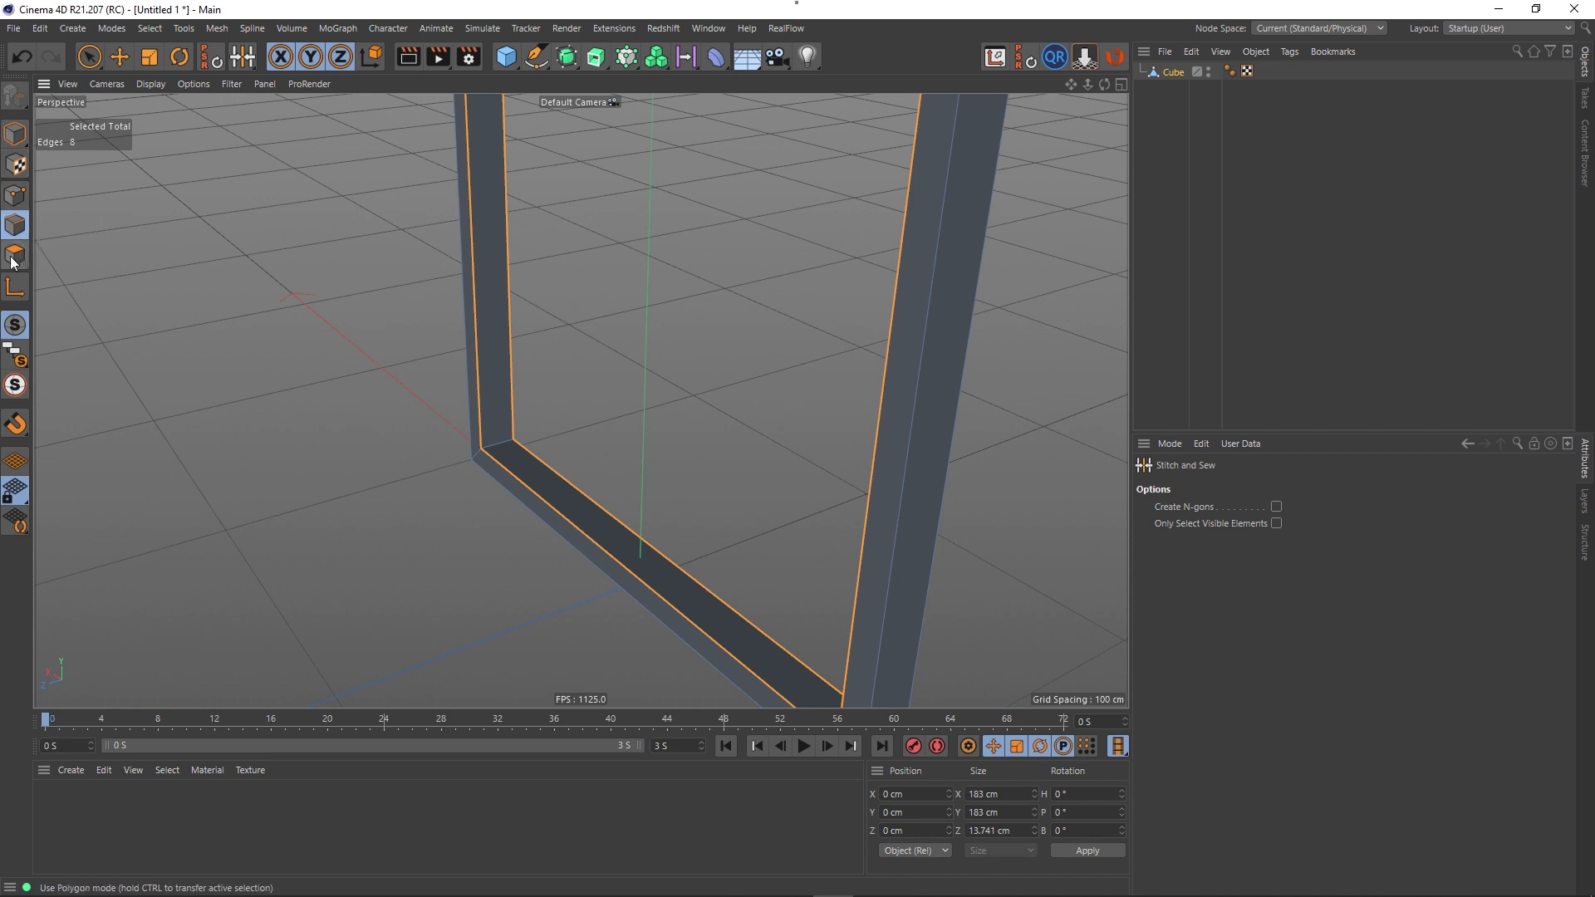
# - Select all polygons of the frame, align their normals, and clear the selection
pyautogui.click(87, 61)
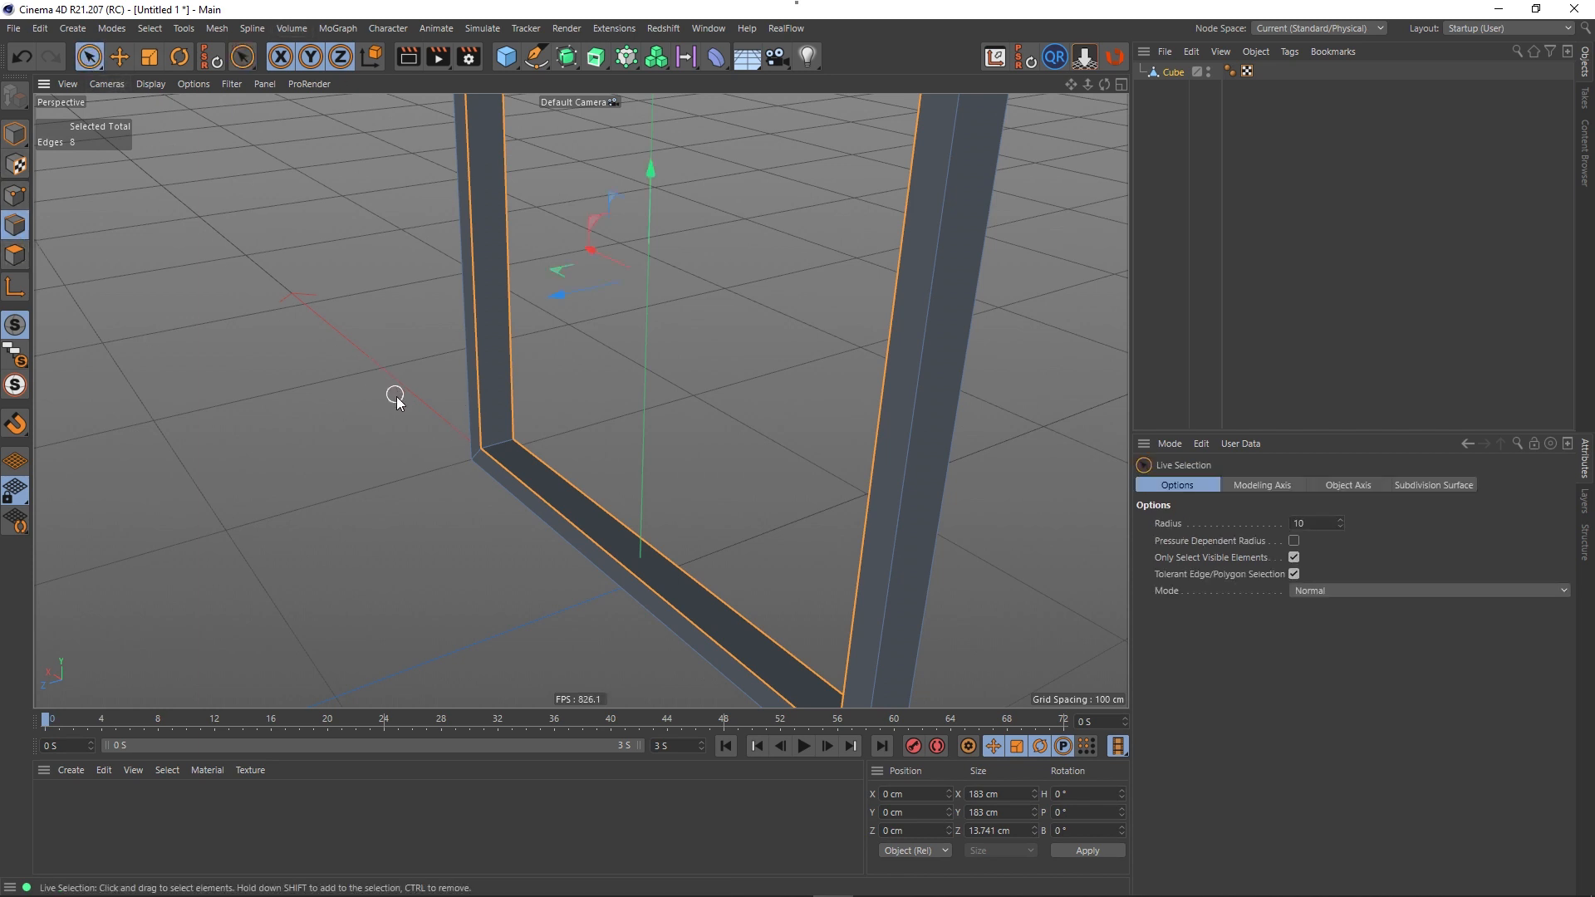
pyautogui.scroll(3, 419, 410)
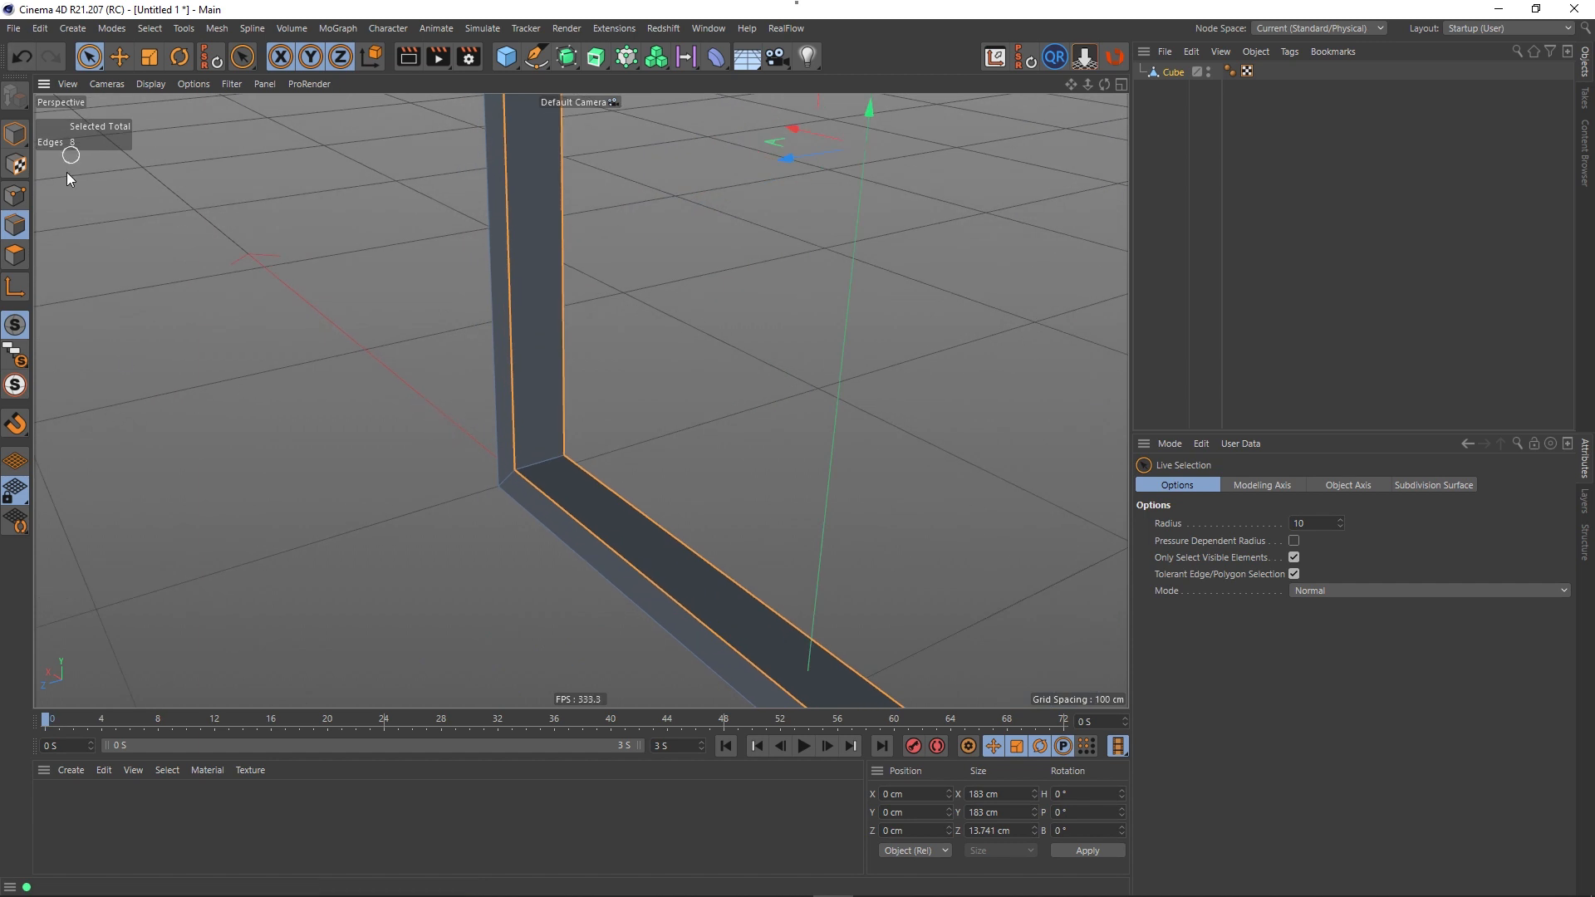
pyautogui.click(15, 256)
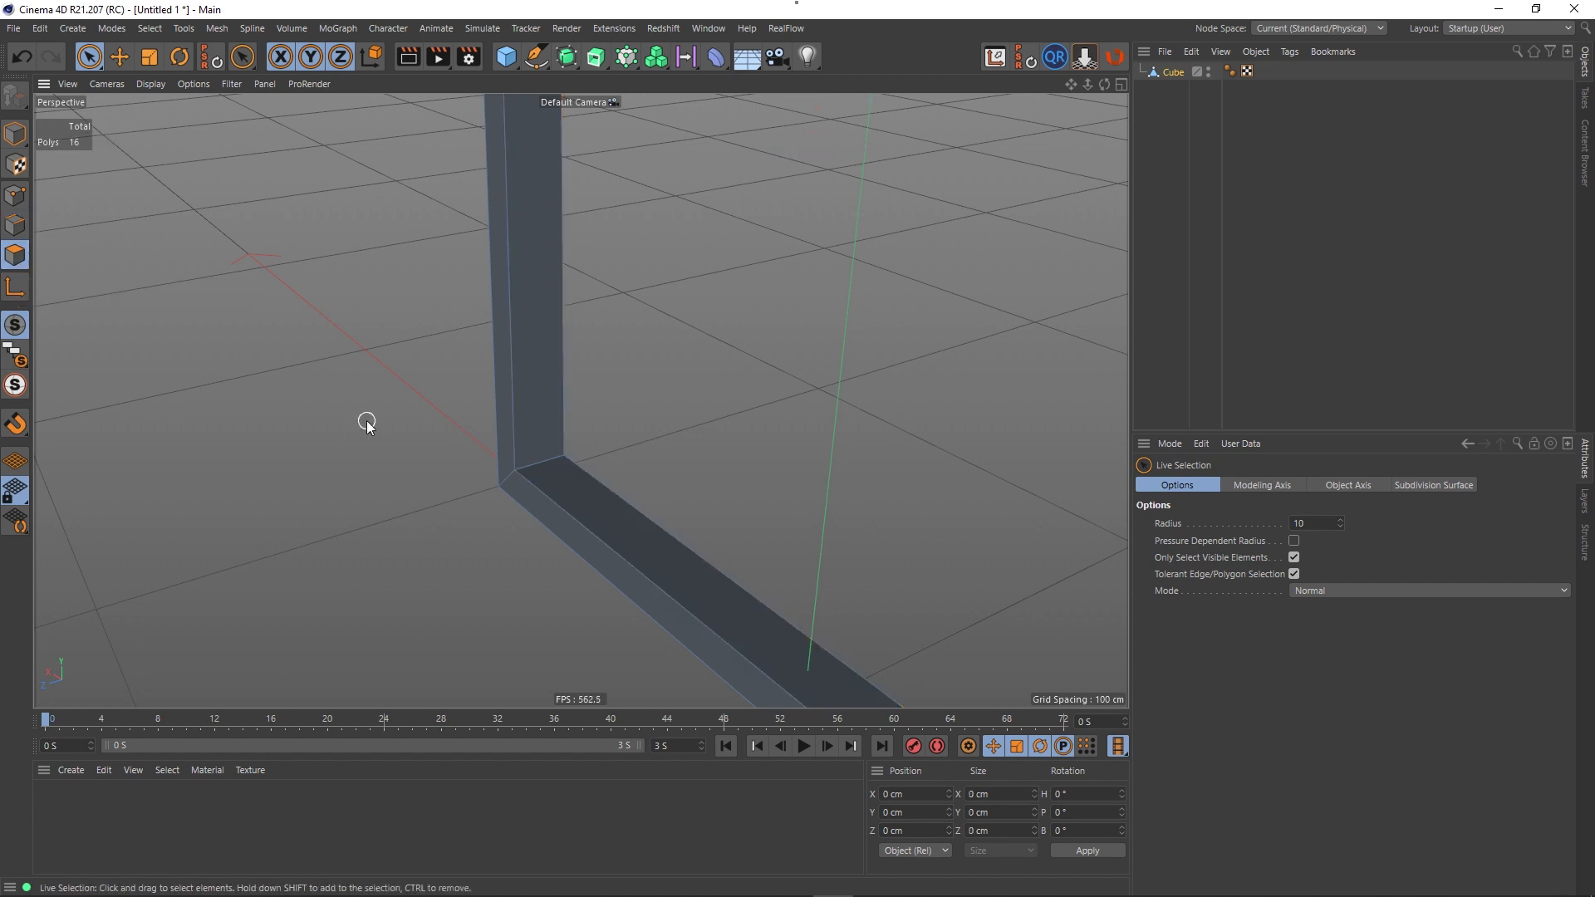
pyautogui.hotkey('ctrl', 'a')
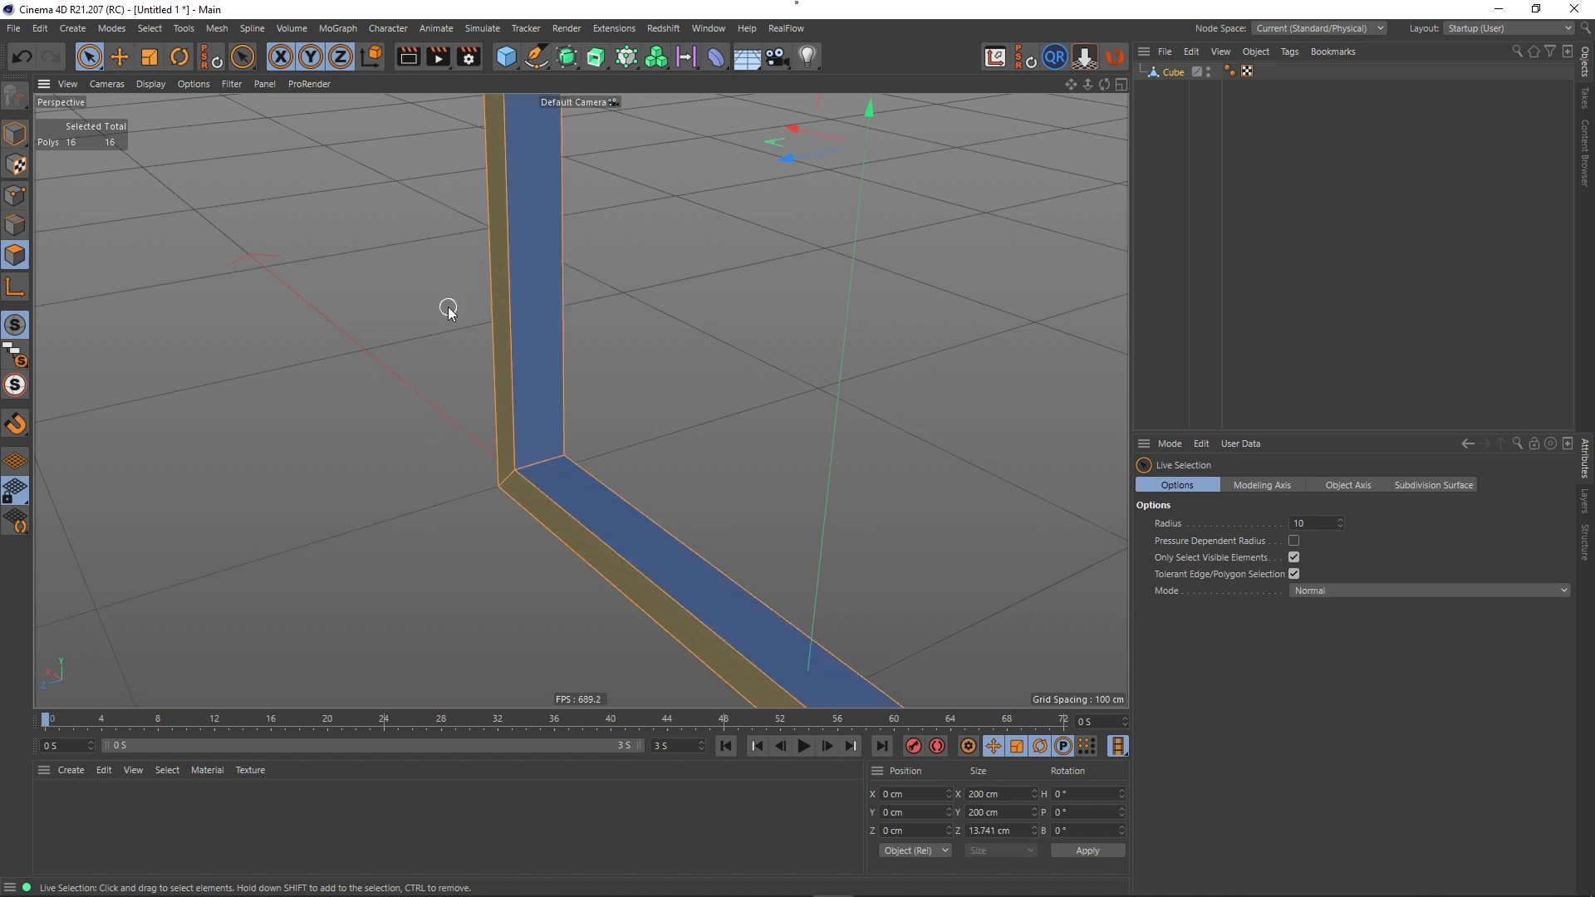
pyautogui.rightClick(415, 325)
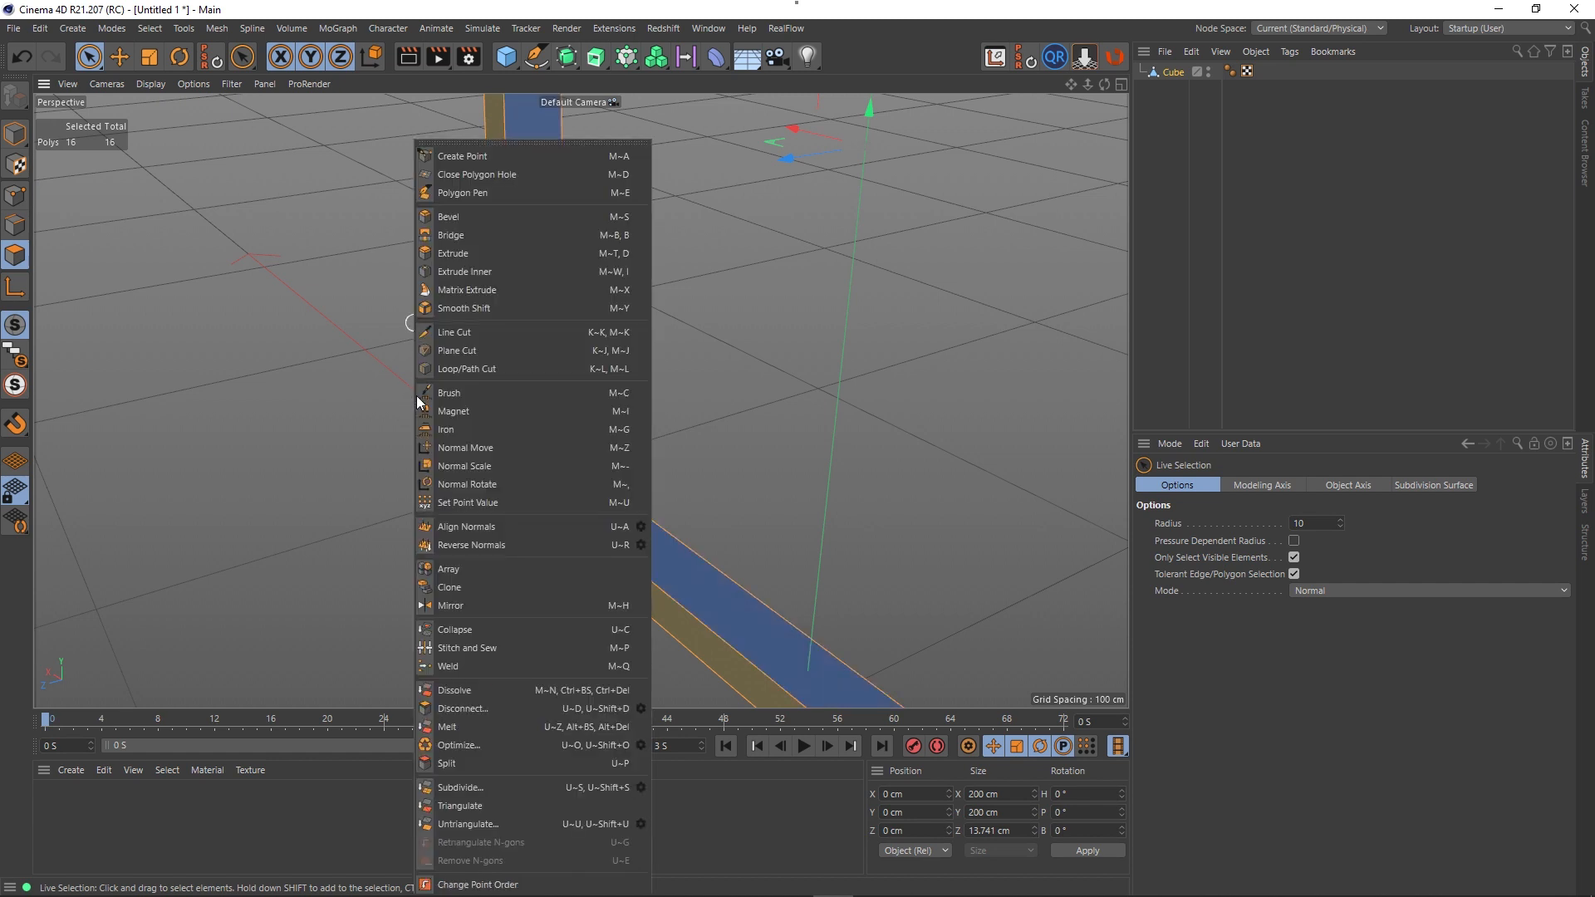
pyautogui.click(476, 529)
pyautogui.scroll(-5, 488, 530)
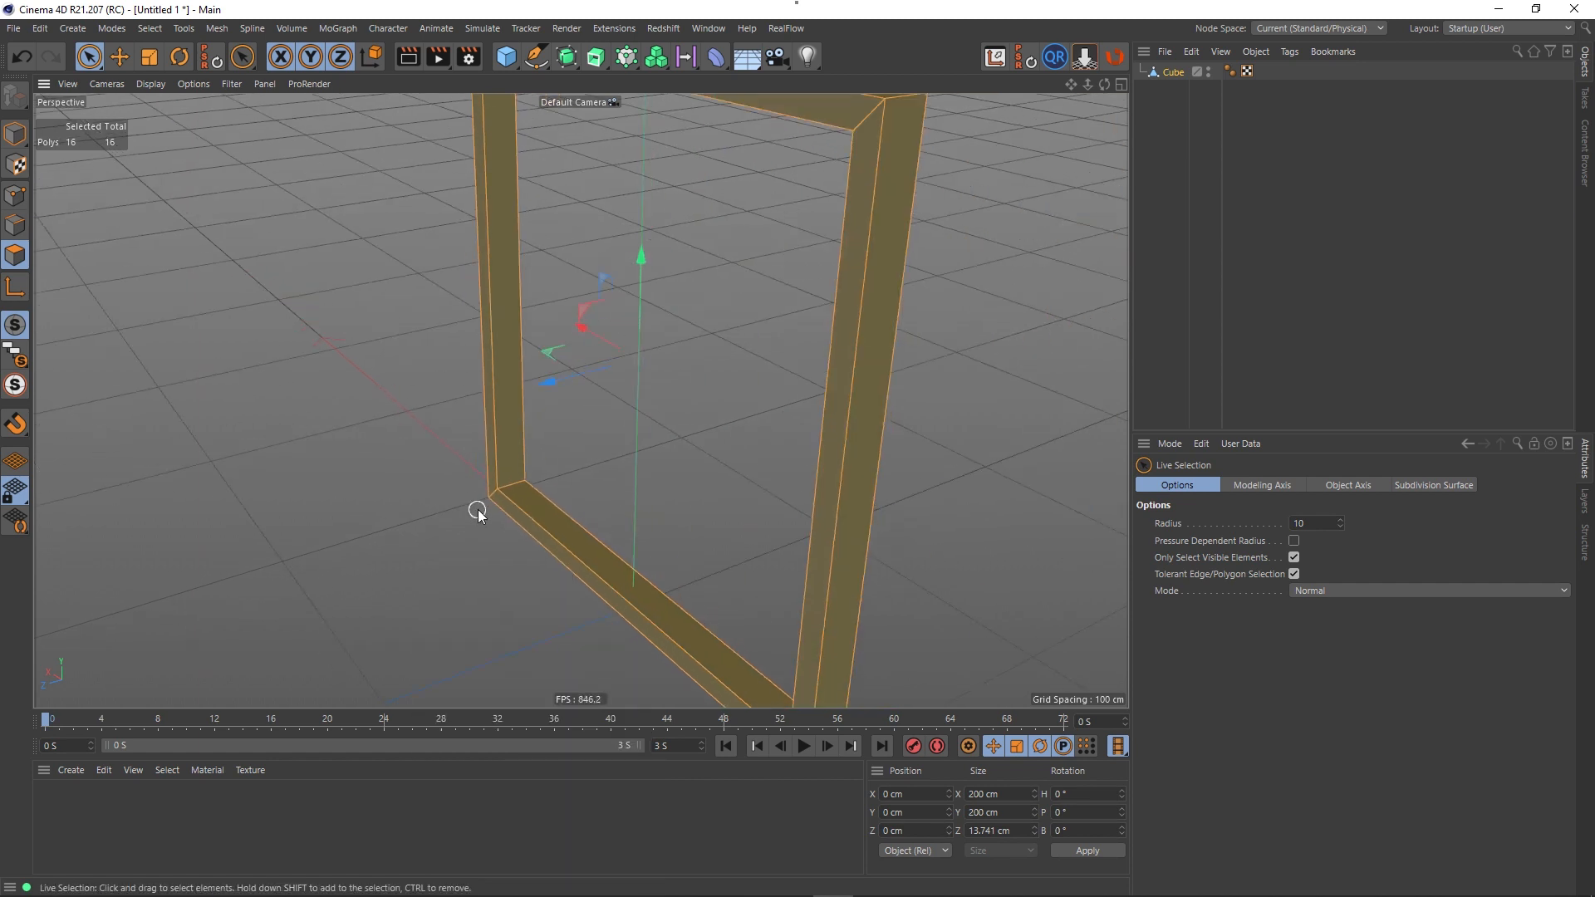
pyautogui.click(726, 434)
# - Switch to edge mode and select the frame's front and back outer edge loops with Loop Selection
pyautogui.keyDown('alt'); pyautogui.moveTo(727, 434); pyautogui.dragTo(276, 414); pyautogui.keyUp('alt')
pyautogui.scroll(6, 531, 203)
pyautogui.keyDown('alt'); pyautogui.moveTo(597, 212); pyautogui.dragTo(664, 224); pyautogui.keyUp('alt')
pyautogui.press('u')
pyautogui.press('l')
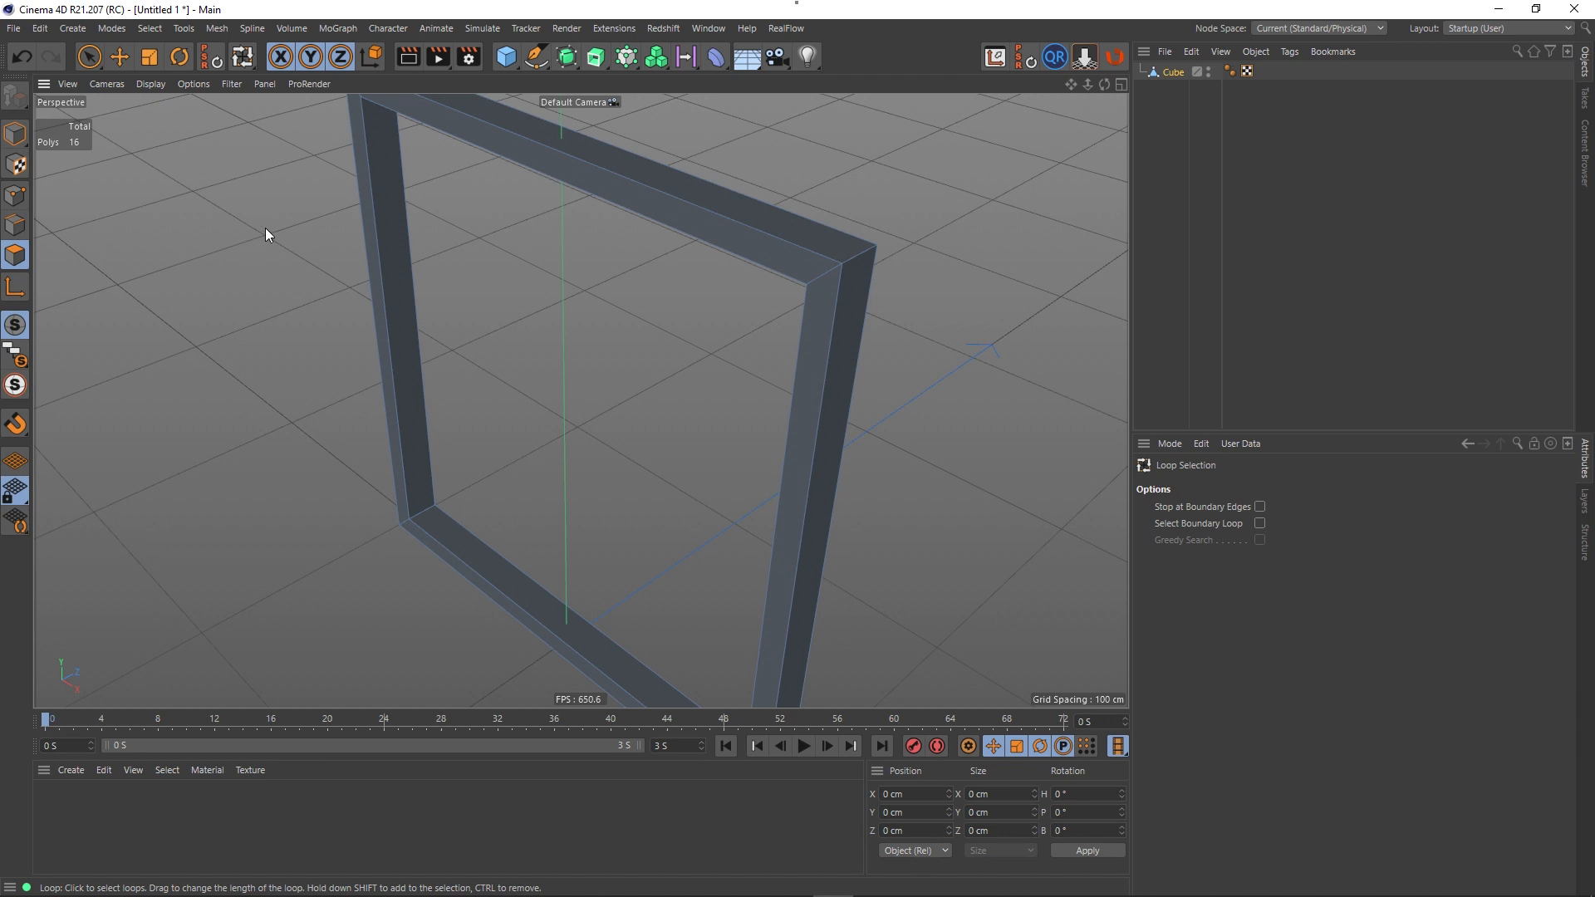
pyautogui.press('Return')
pyautogui.press('Return')
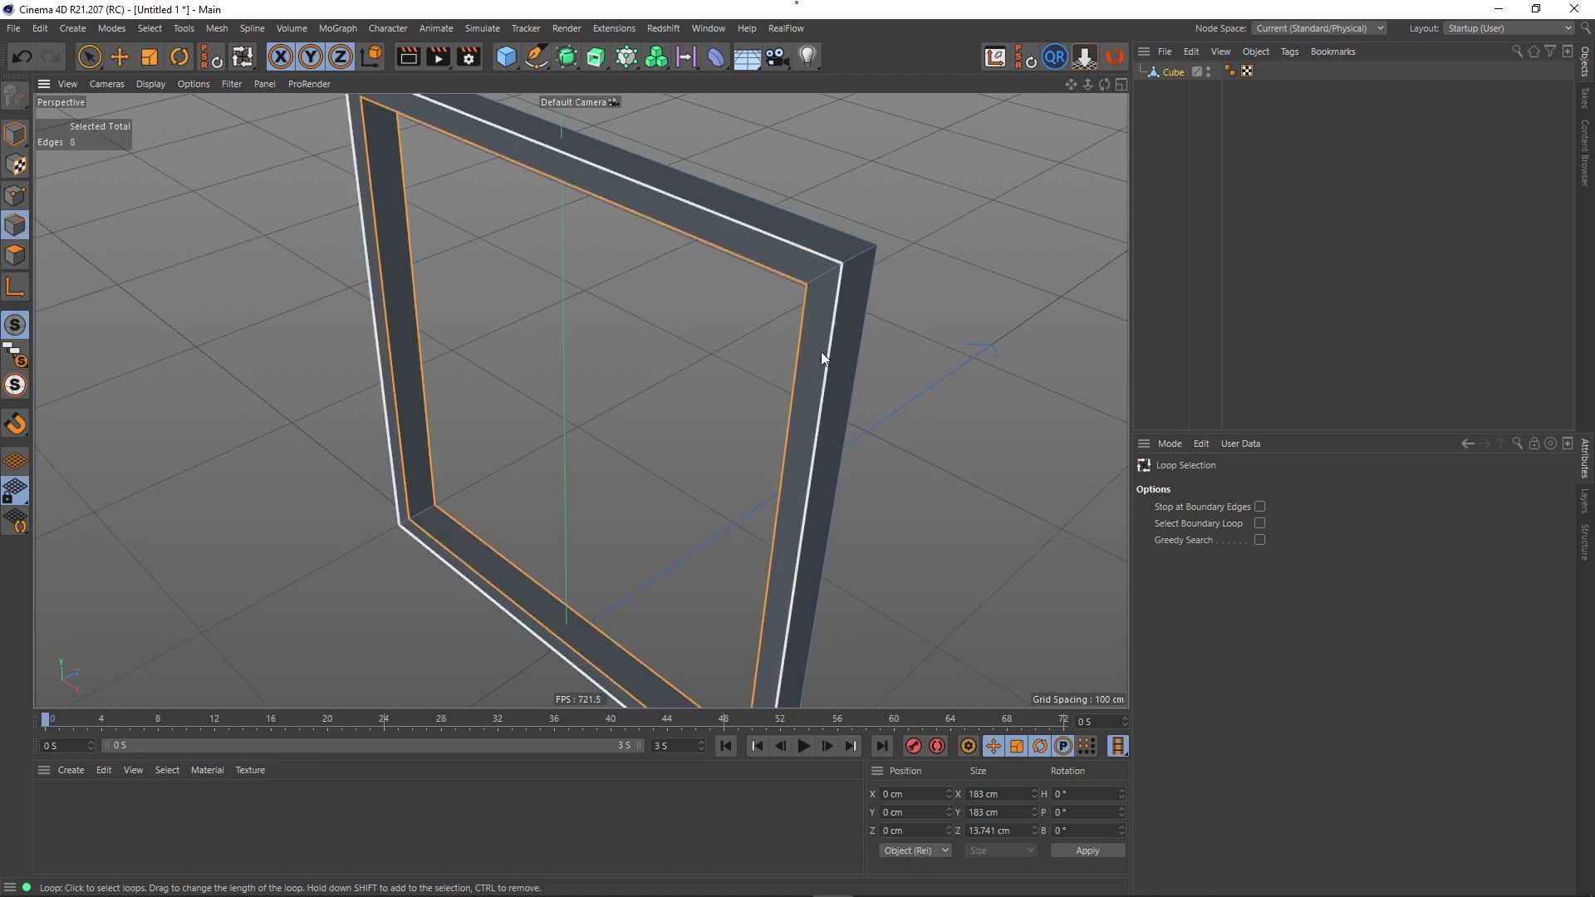
pyautogui.click(826, 357)
pyautogui.scroll(5, 845, 304)
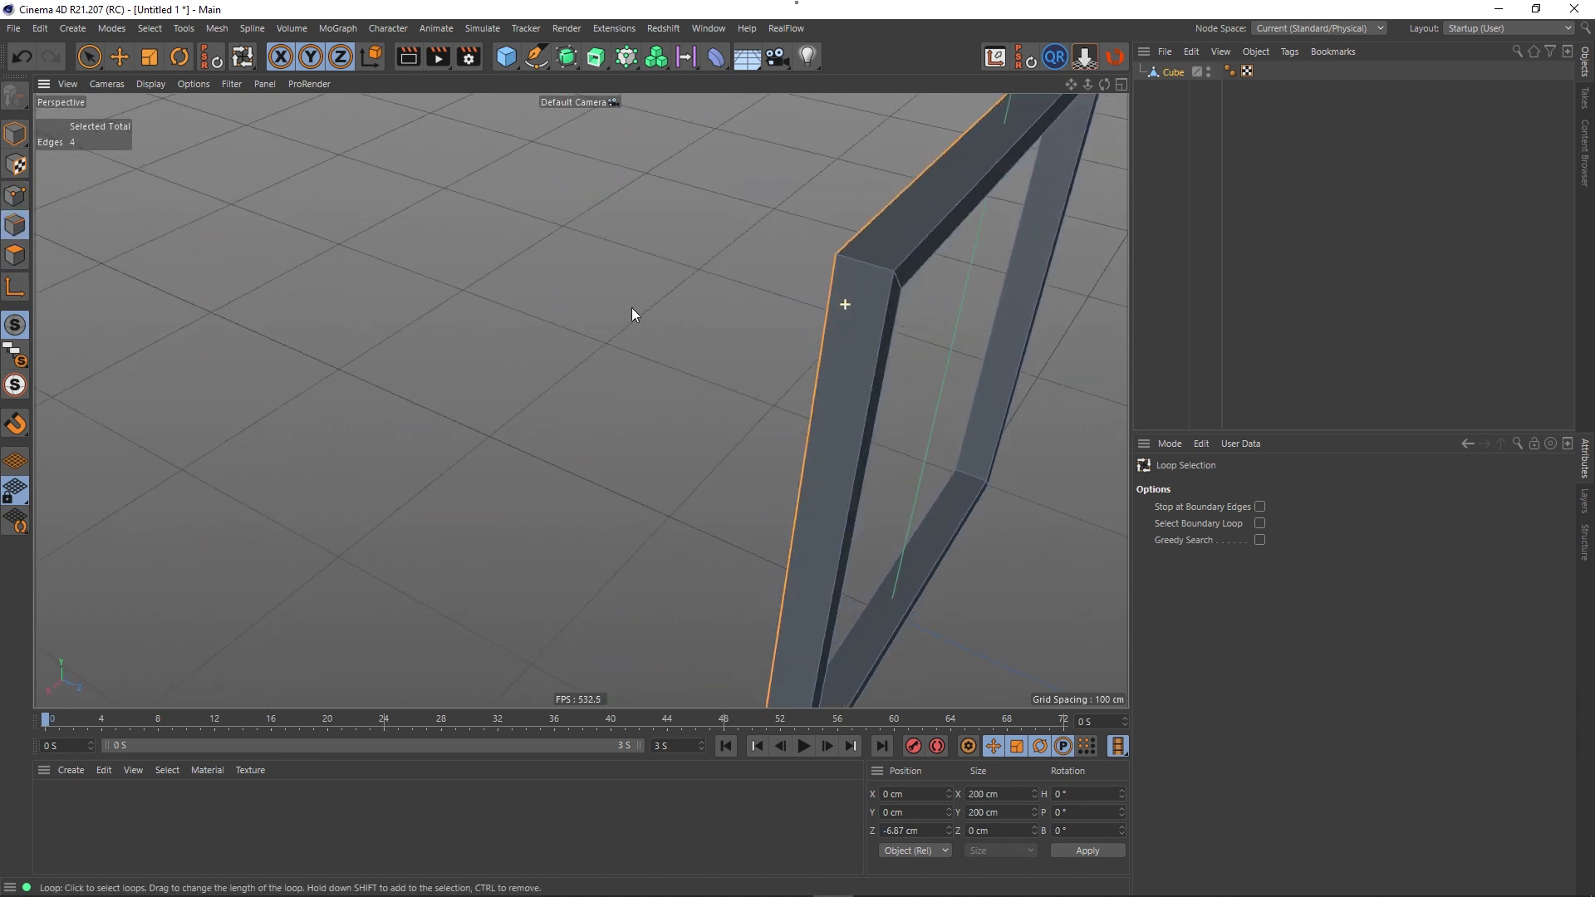
pyautogui.keyDown('alt'); pyautogui.moveTo(841, 349); pyautogui.dragTo(527, 328, button='middle'); pyautogui.keyUp('alt')
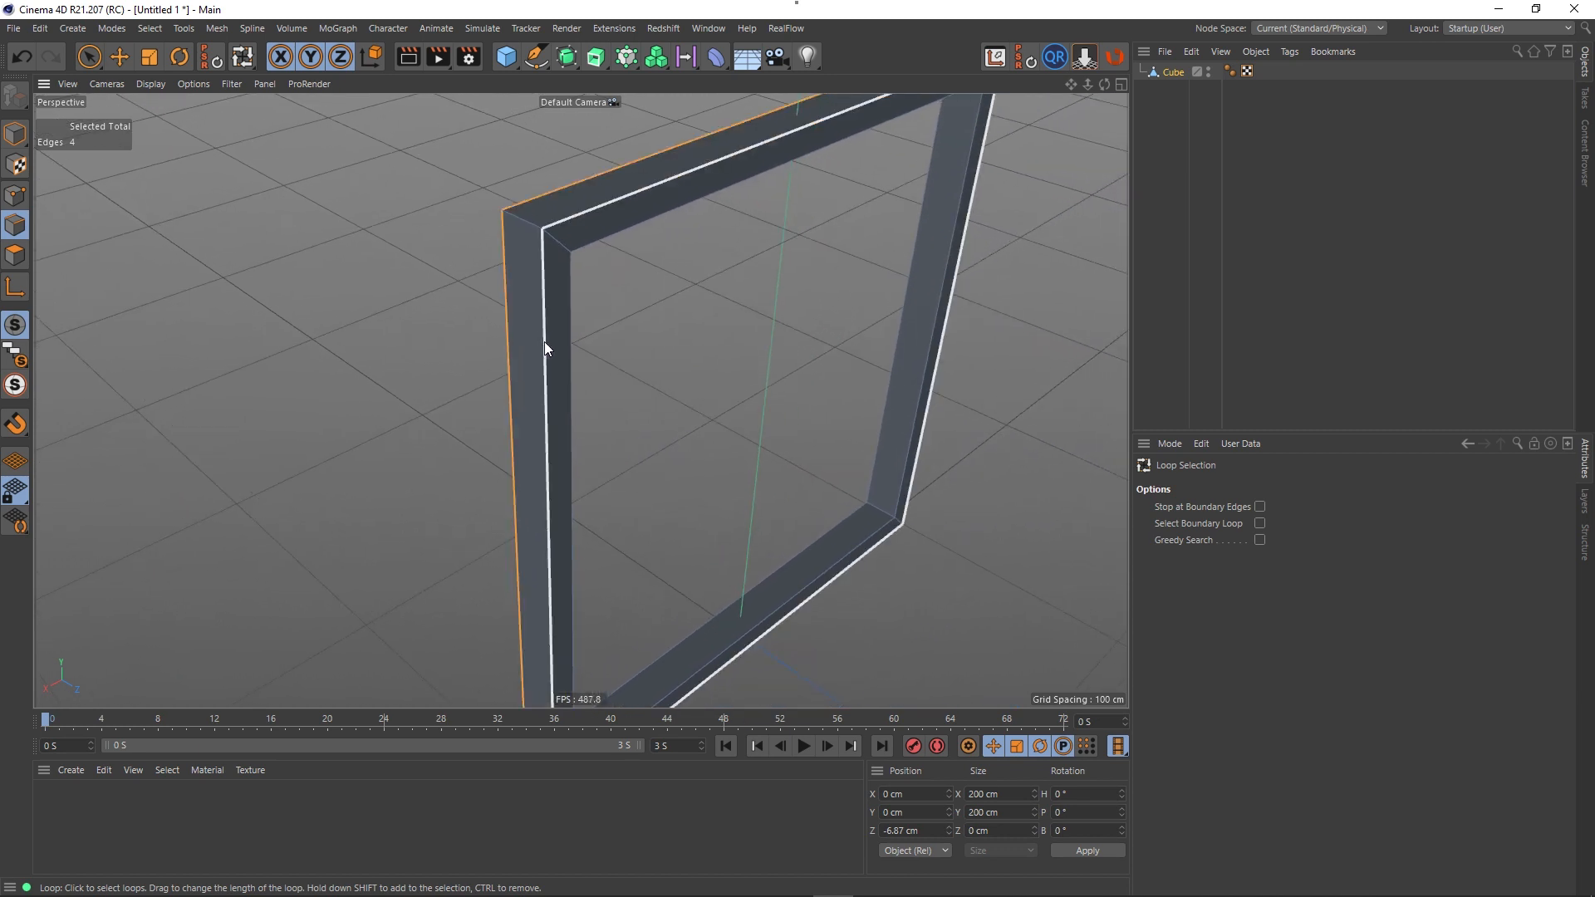
pyautogui.keyDown('shift'); pyautogui.click(545, 343); pyautogui.keyUp('shift')
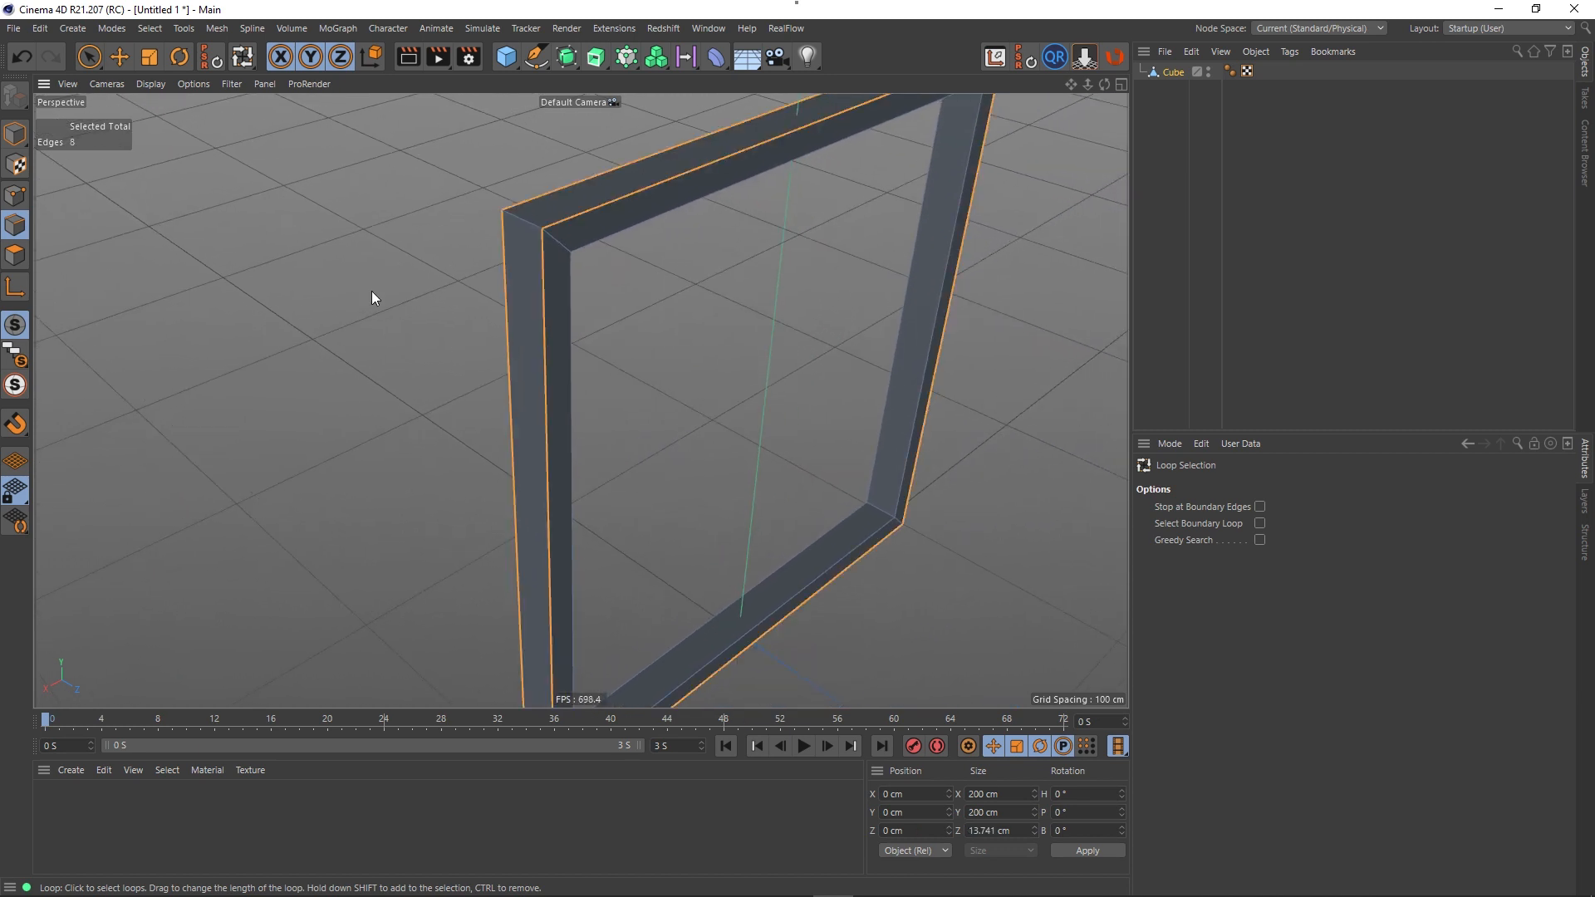
pyautogui.scroll(6, 552, 247)
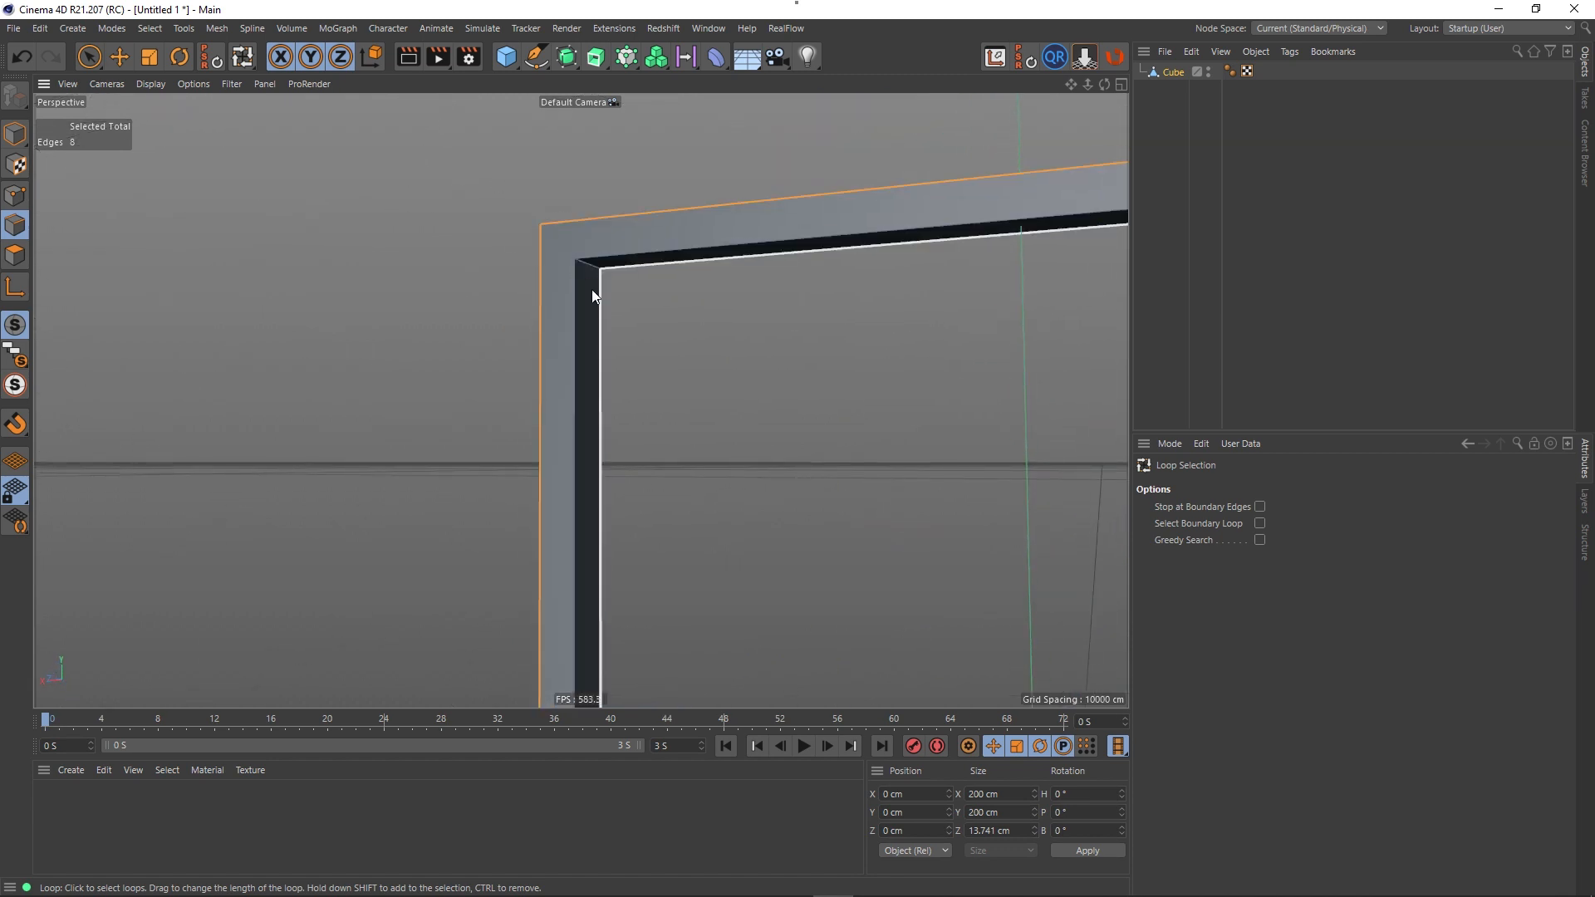
# - Select all edges of the frame and bevel them with a 0.5 cm offset
pyautogui.hotkey('ctrl', 'a')
pyautogui.keyDown('alt'); pyautogui.moveTo(552, 222); pyautogui.dragTo(612, 277); pyautogui.keyUp('alt')
pyautogui.rightClick(613, 276)
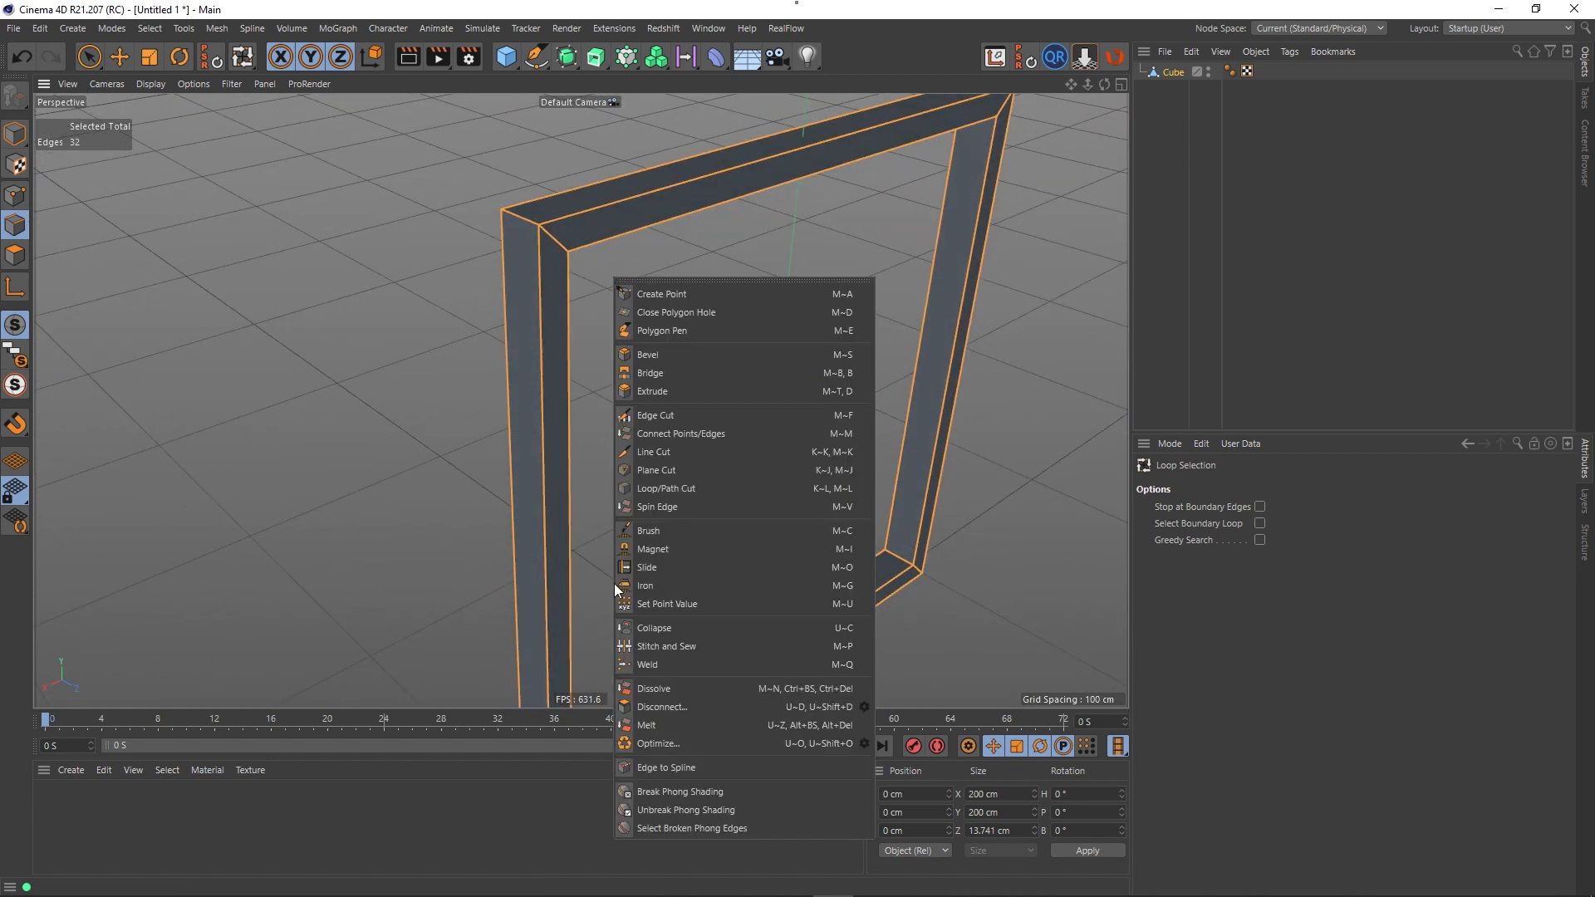
pyautogui.click(661, 356)
pyautogui.scroll(3, 602, 266)
pyautogui.moveTo(636, 371)
pyautogui.mouseDown()
pyautogui.moveTo(664, 371)
pyautogui.moveTo(642, 372)
pyautogui.mouseUp()
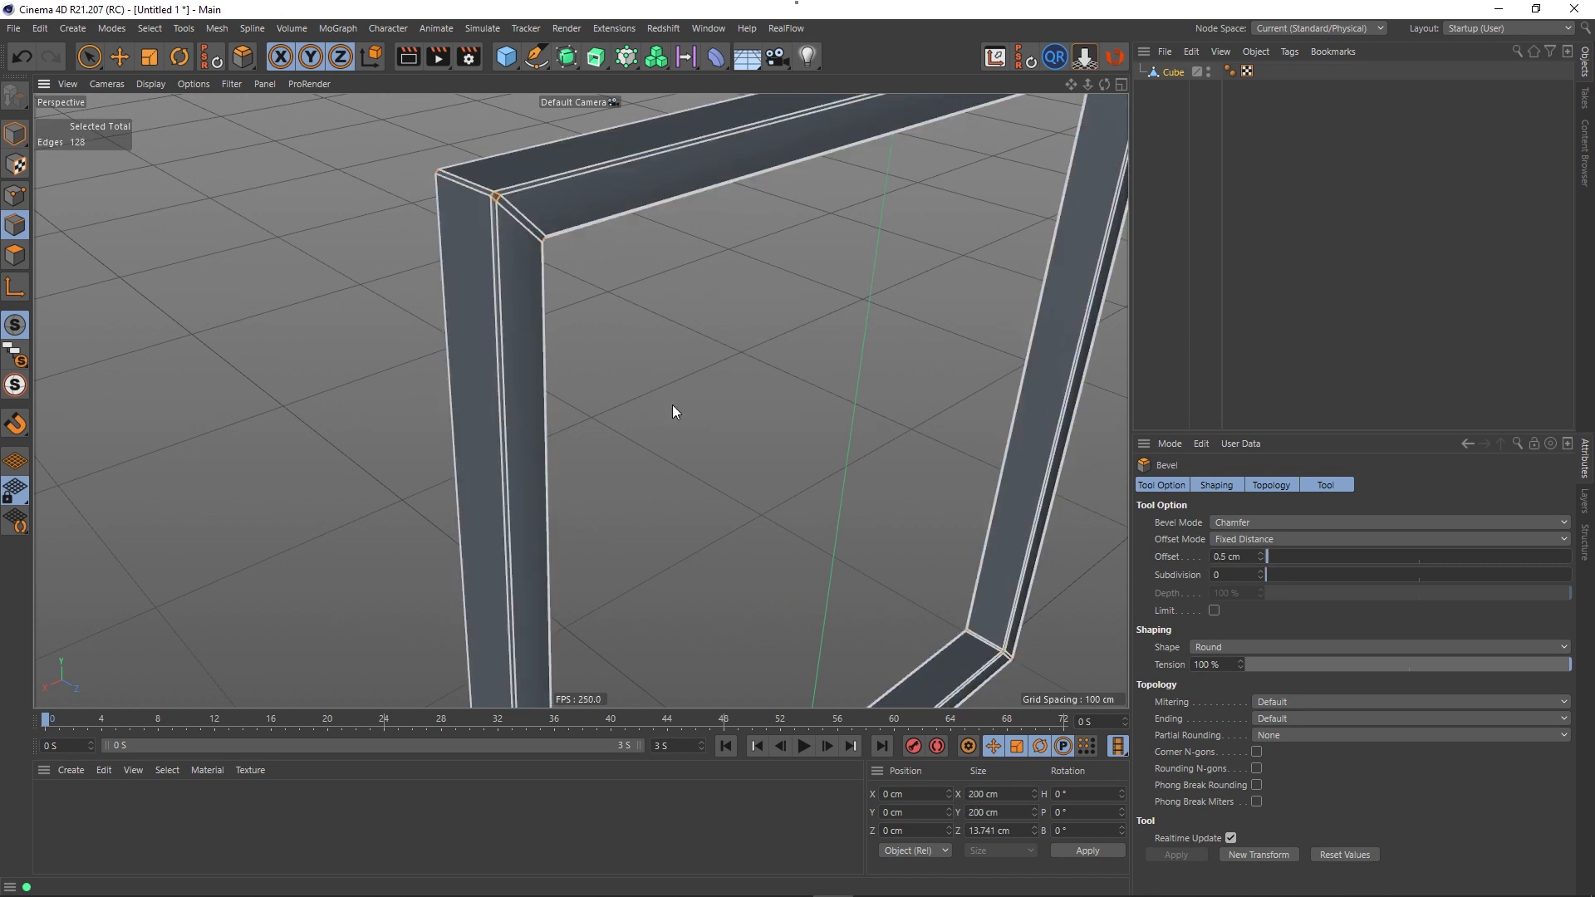
# - Try Uniform mitering on the bevel and return it to Default
pyautogui.click(1294, 702)
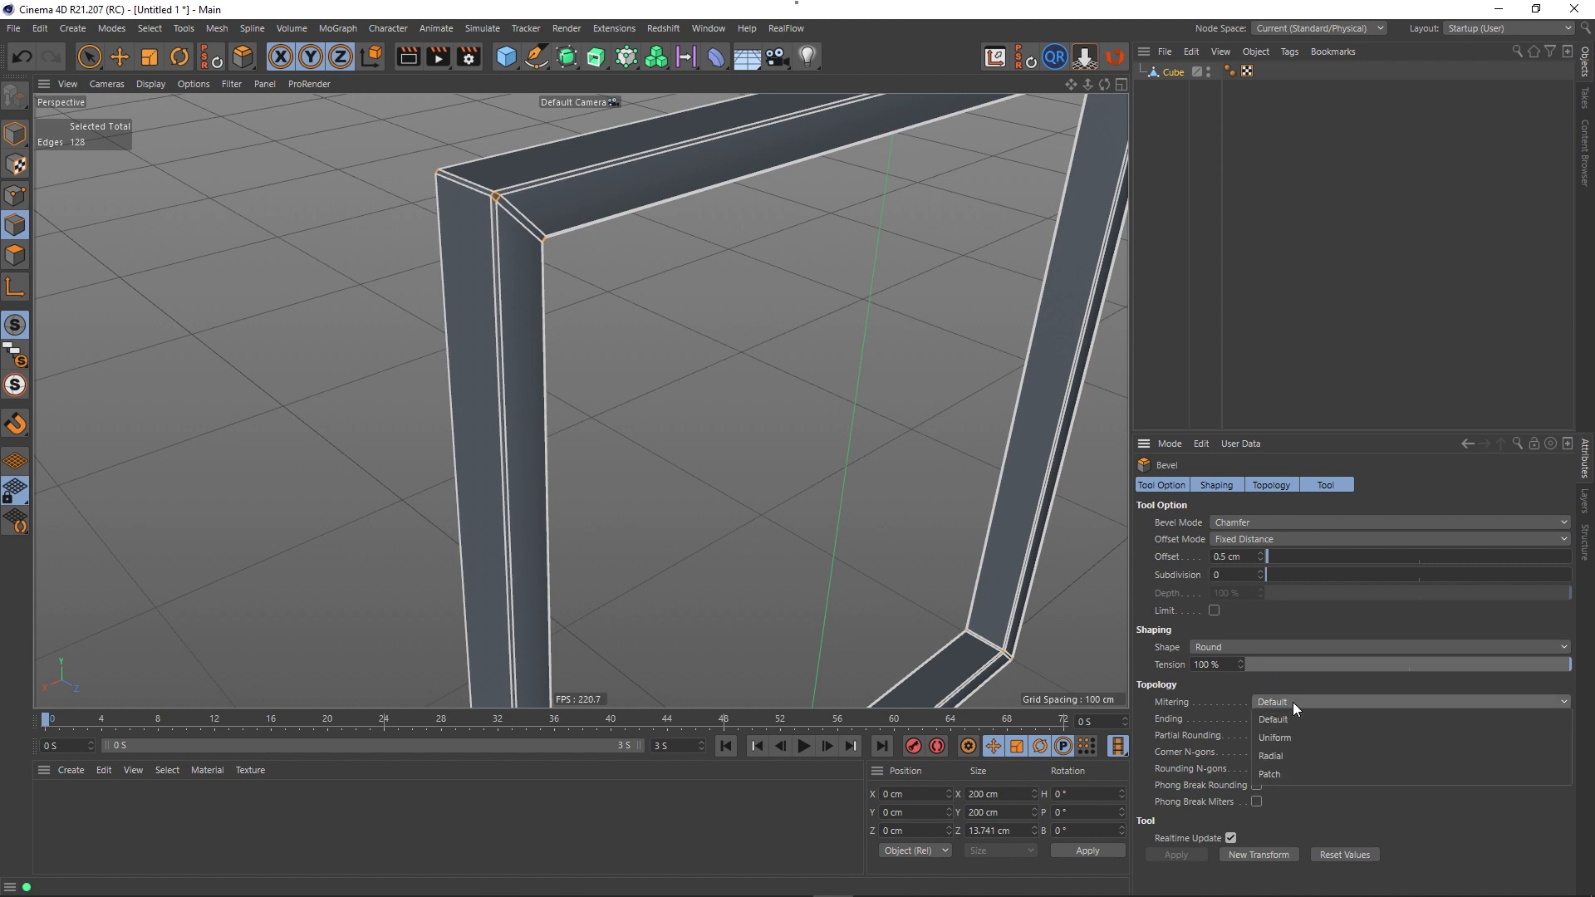
pyautogui.click(1275, 739)
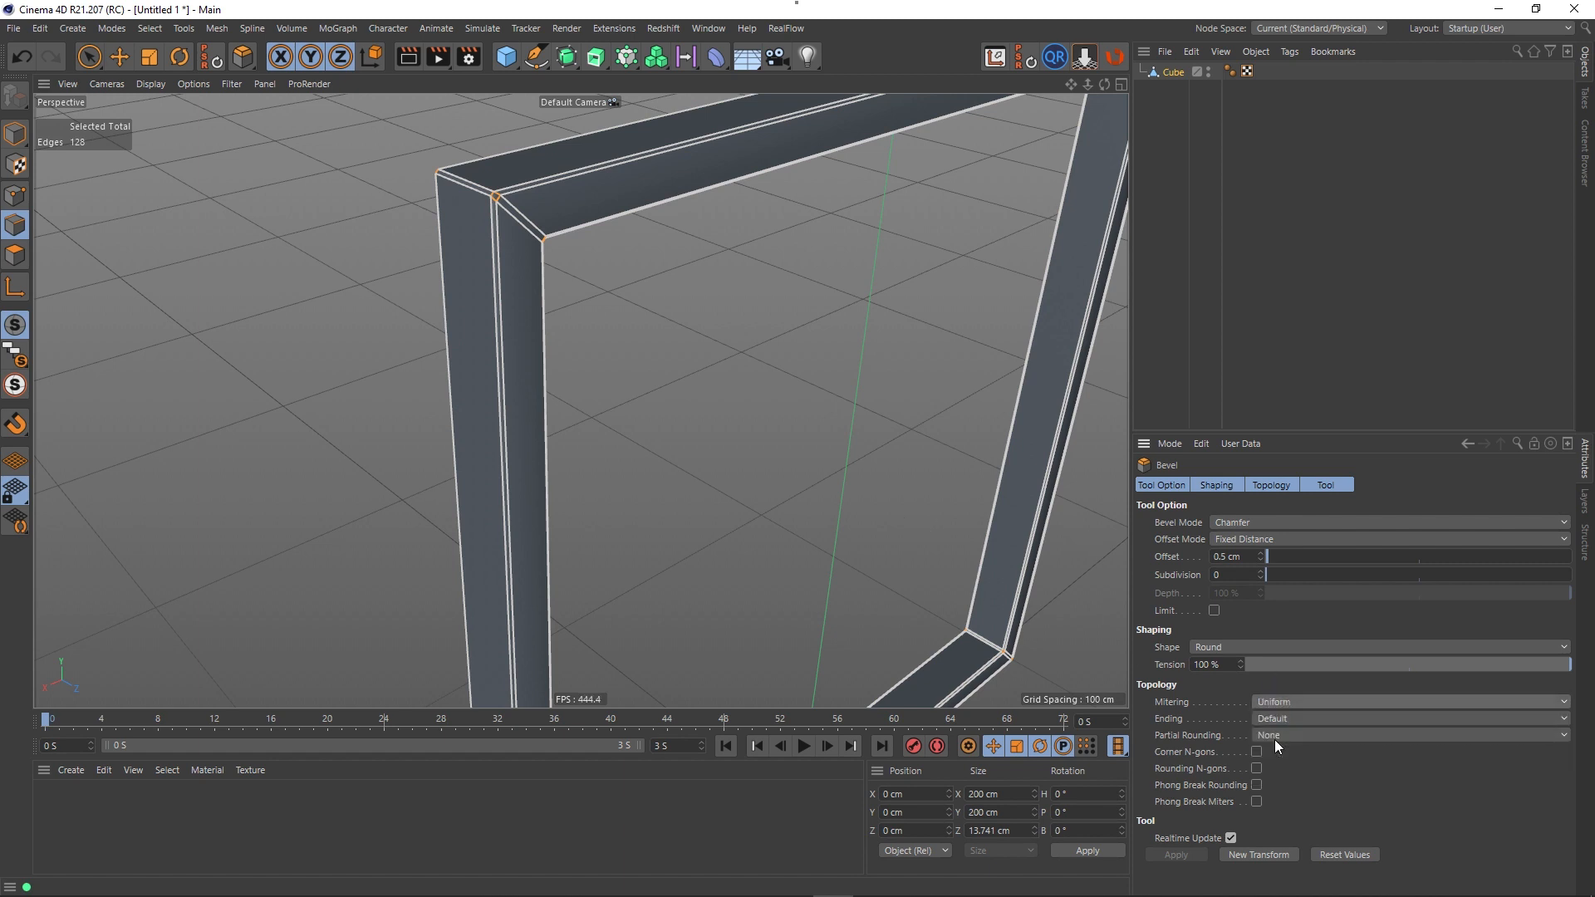
pyautogui.click(1288, 701)
pyautogui.click(1287, 725)
# - Set the bevel's subdivision to 2, leave the Bevel tool and clear the edge selection
pyautogui.click(1260, 570)
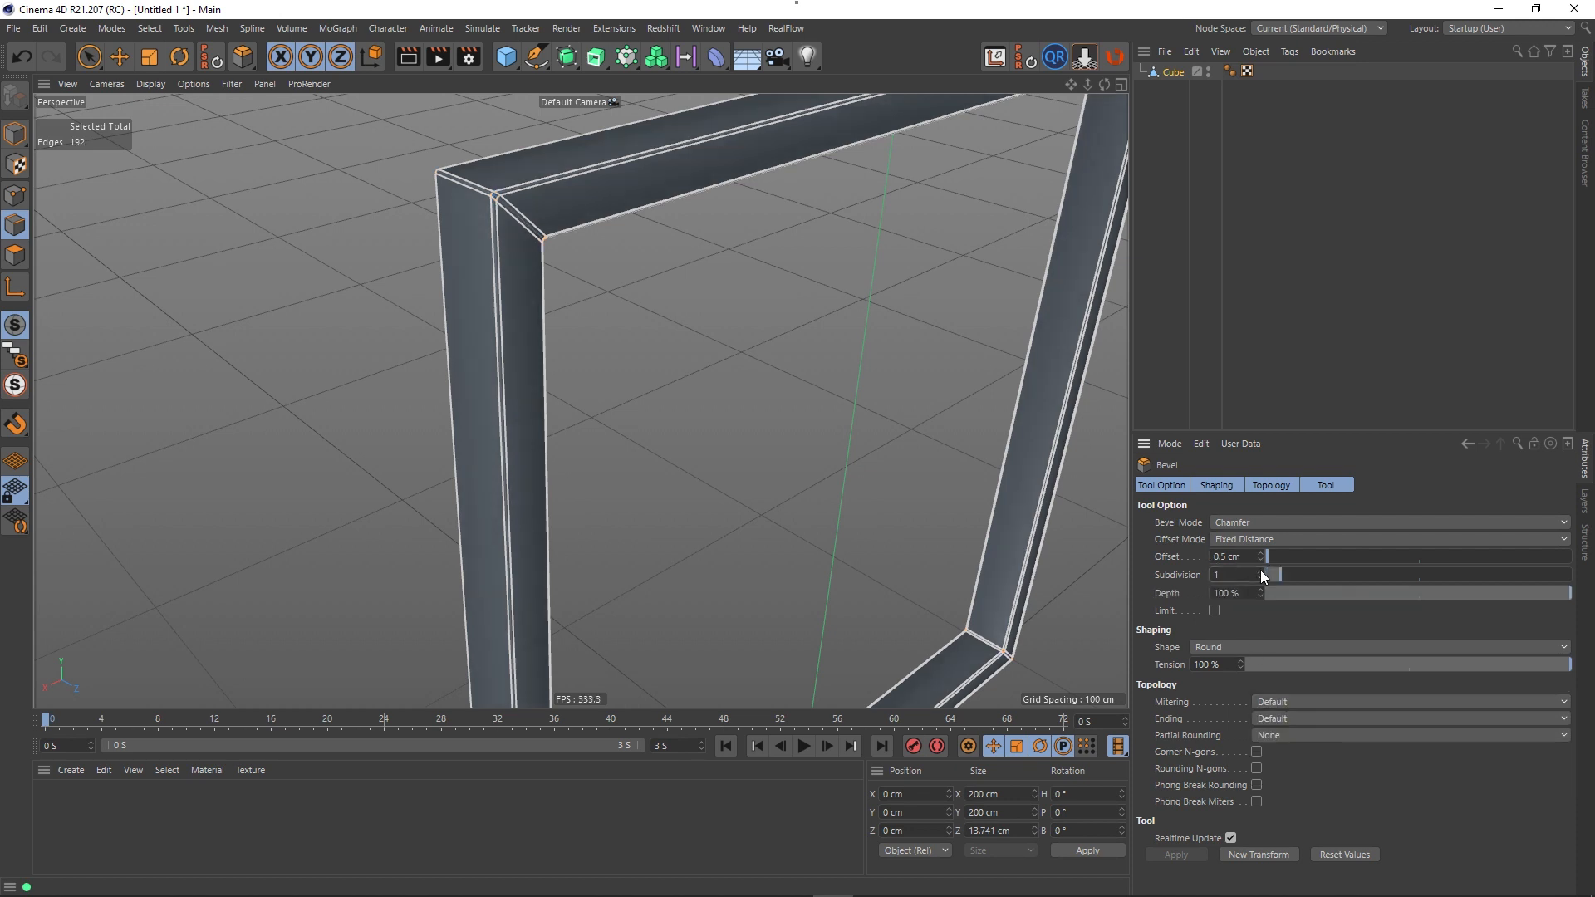
pyautogui.click(1260, 570)
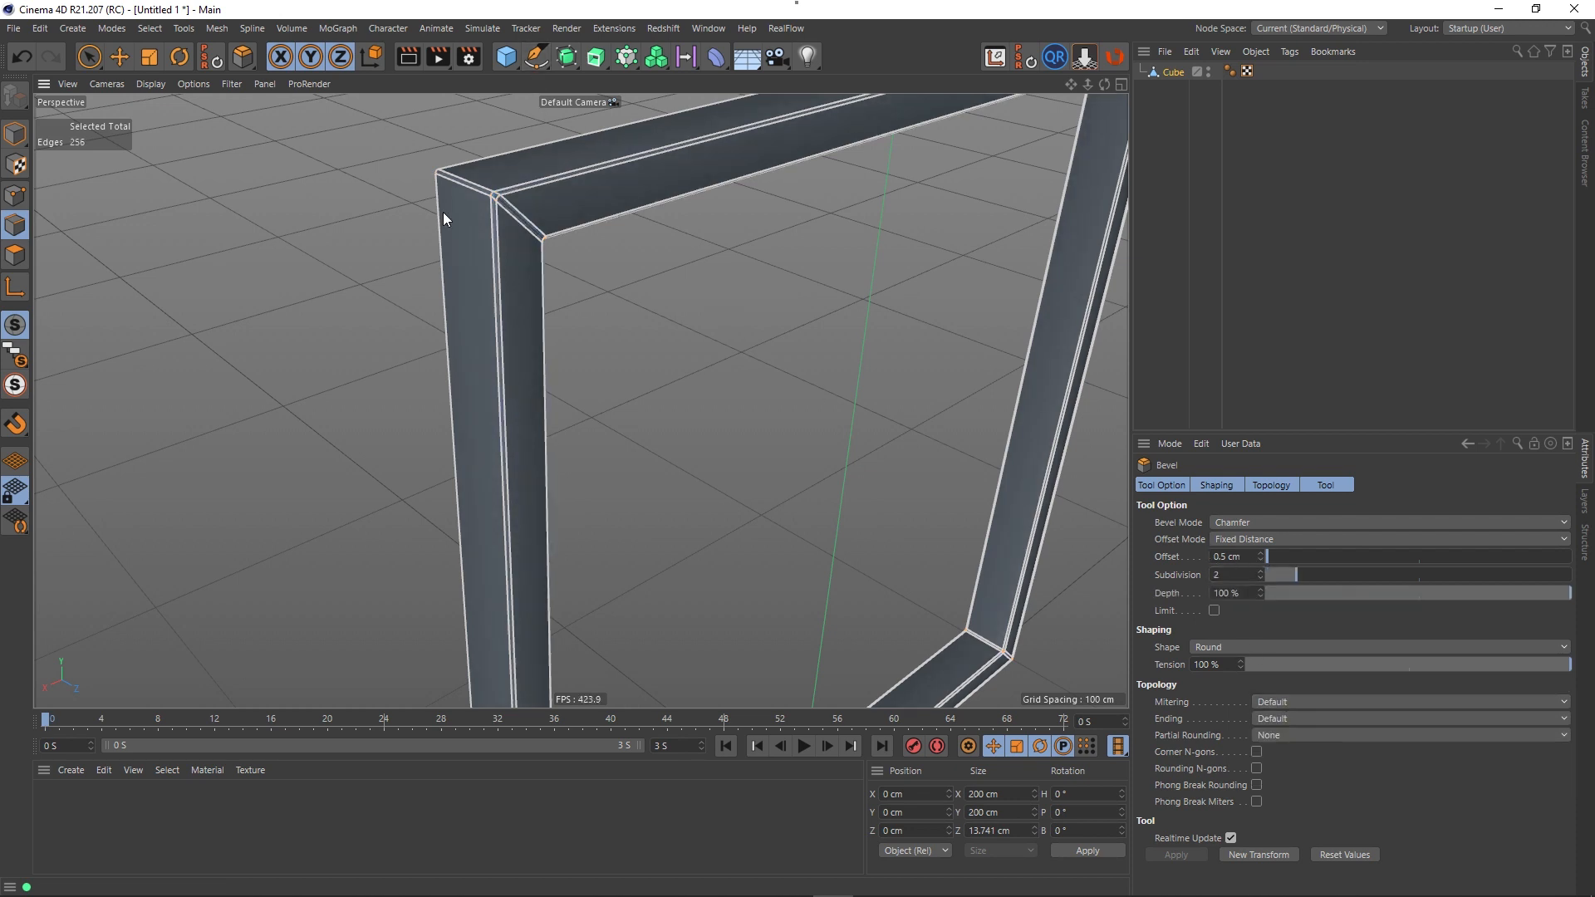
pyautogui.scroll(6, 484, 202)
pyautogui.keyDown('alt'); pyautogui.moveTo(536, 224); pyautogui.dragTo(772, 349); pyautogui.keyUp('alt')
pyautogui.scroll(-5, 600, 252)
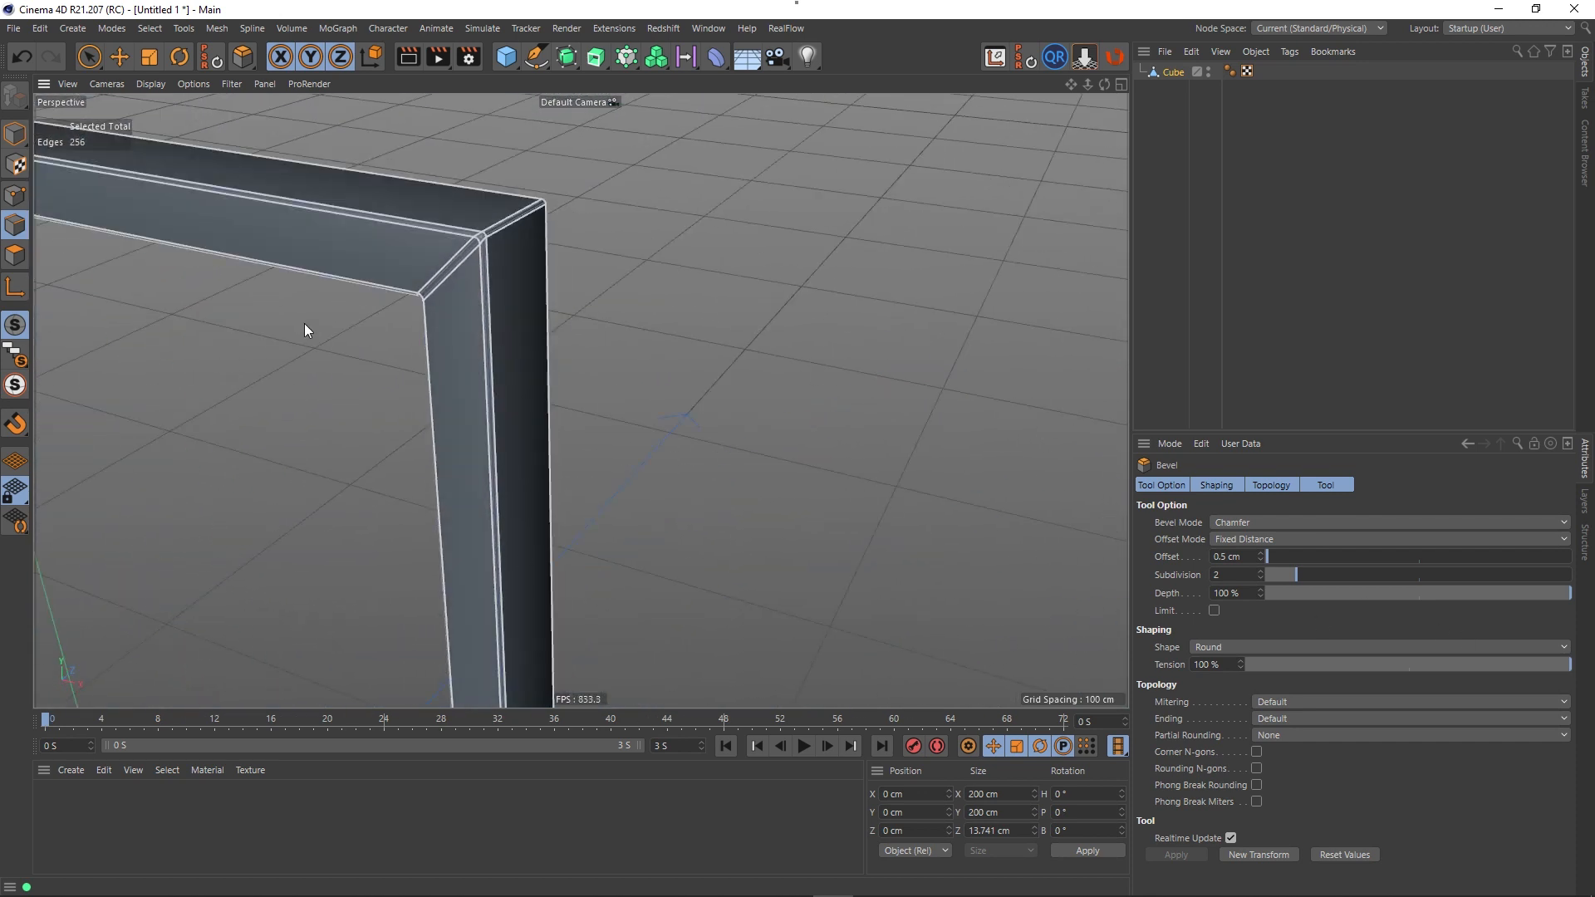
pyautogui.scroll(-8, 359, 205)
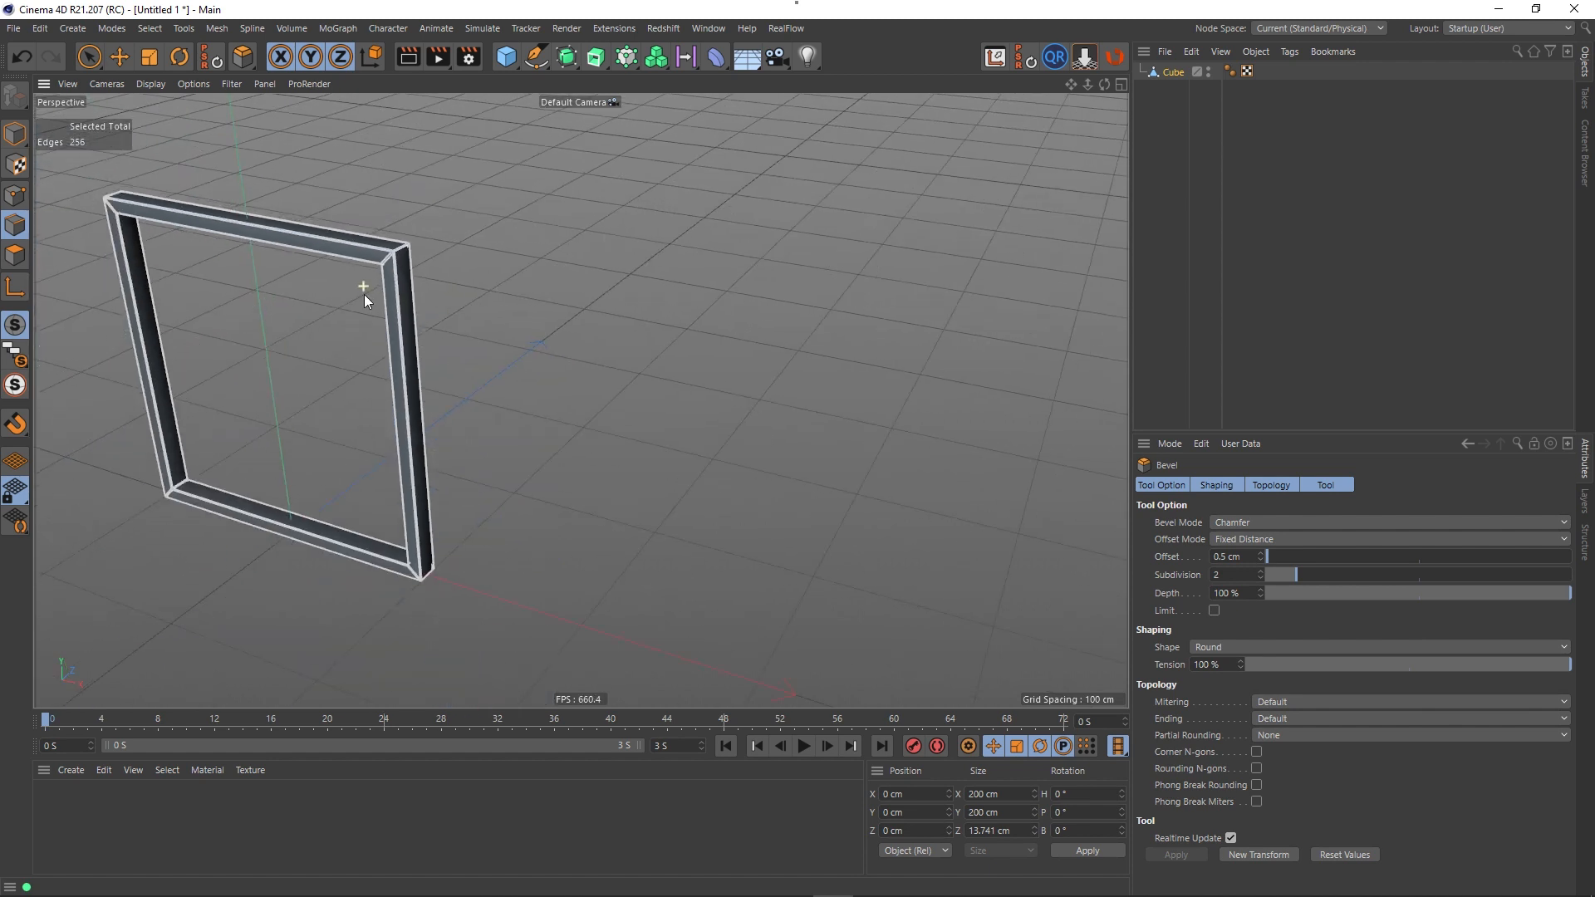
pyautogui.keyDown('alt'); pyautogui.moveTo(364, 336); pyautogui.dragTo(664, 374, button='middle'); pyautogui.keyUp('alt')
pyautogui.keyDown('alt'); pyautogui.moveTo(660, 370); pyautogui.dragTo(601, 286); pyautogui.keyUp('alt')
pyautogui.press('space')
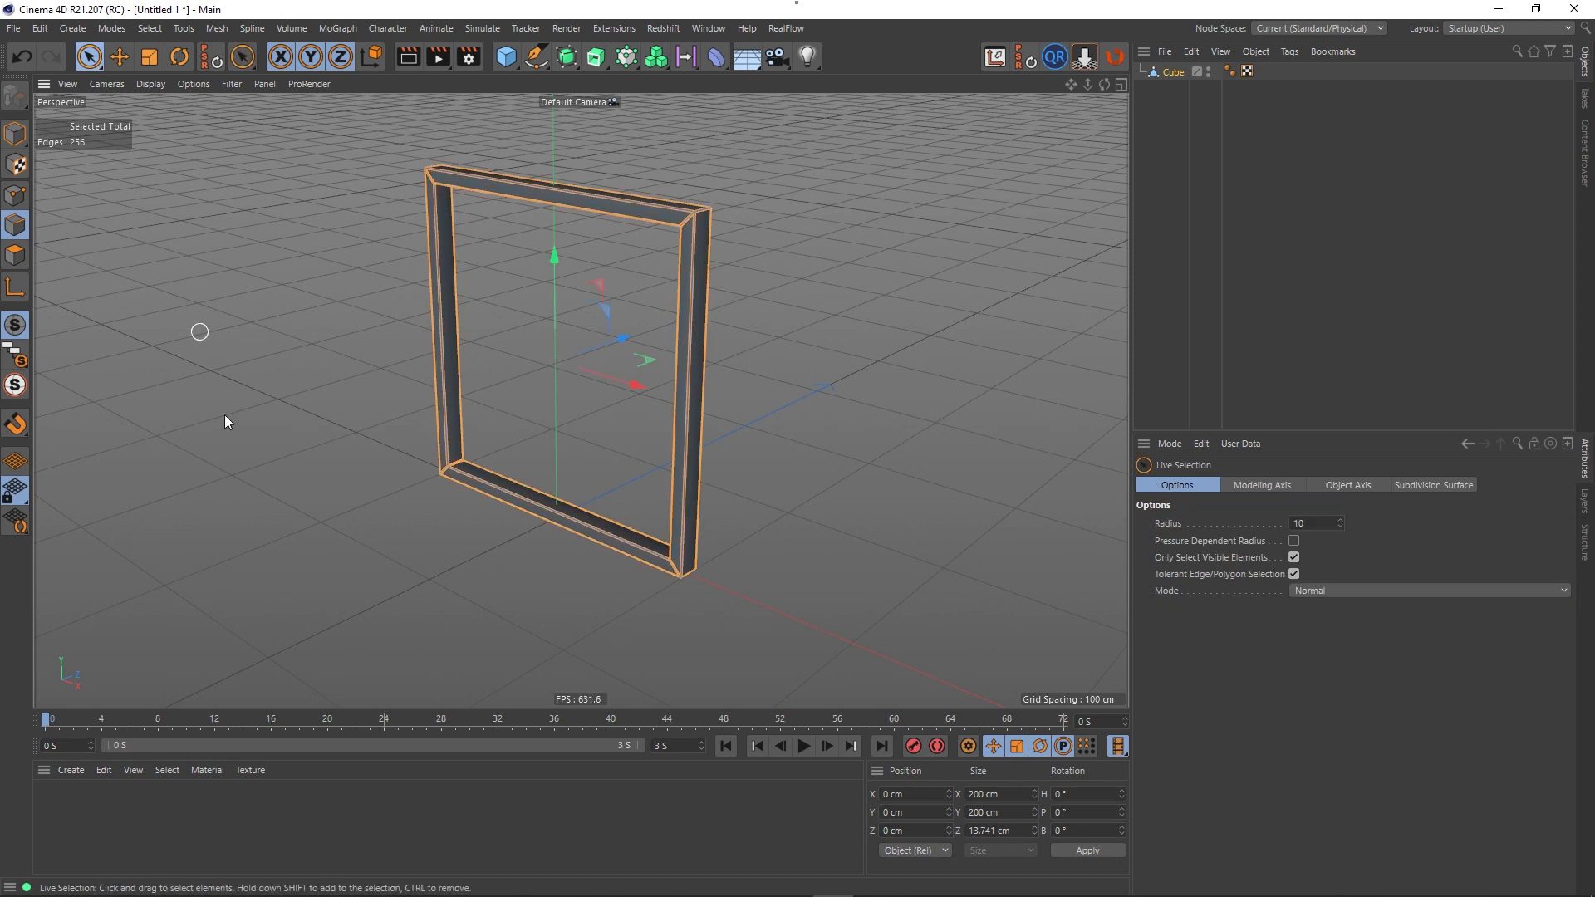
pyautogui.click(444, 642)
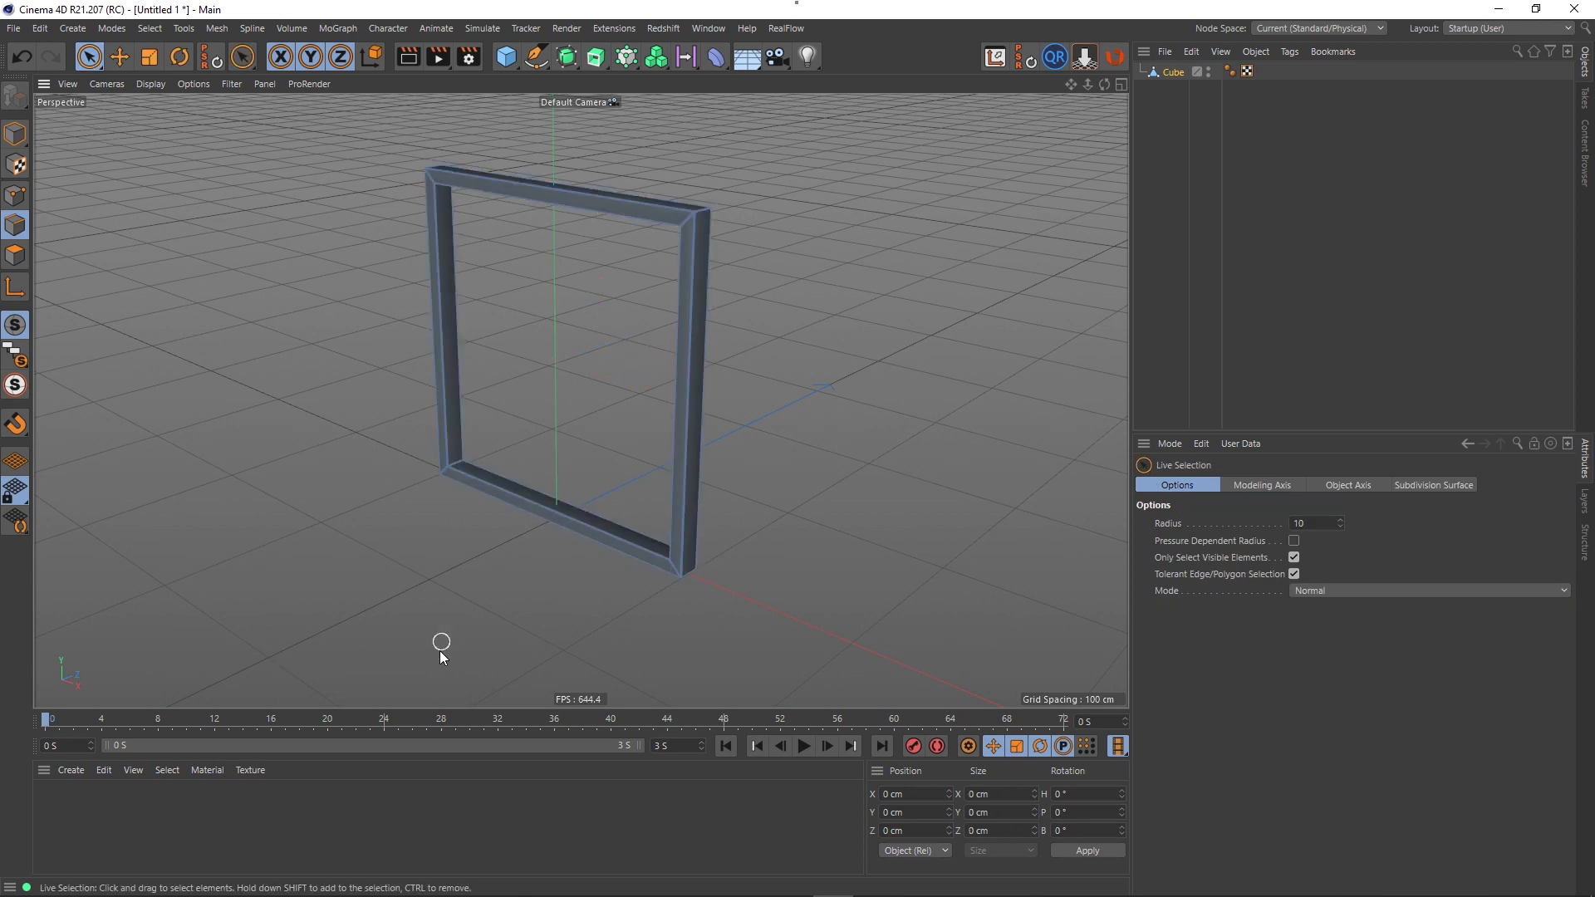
# - Create a new material named Frame and raise its color value to 100% for pure white
pyautogui.doubleClick(269, 809)
pyautogui.doubleClick(52, 805)
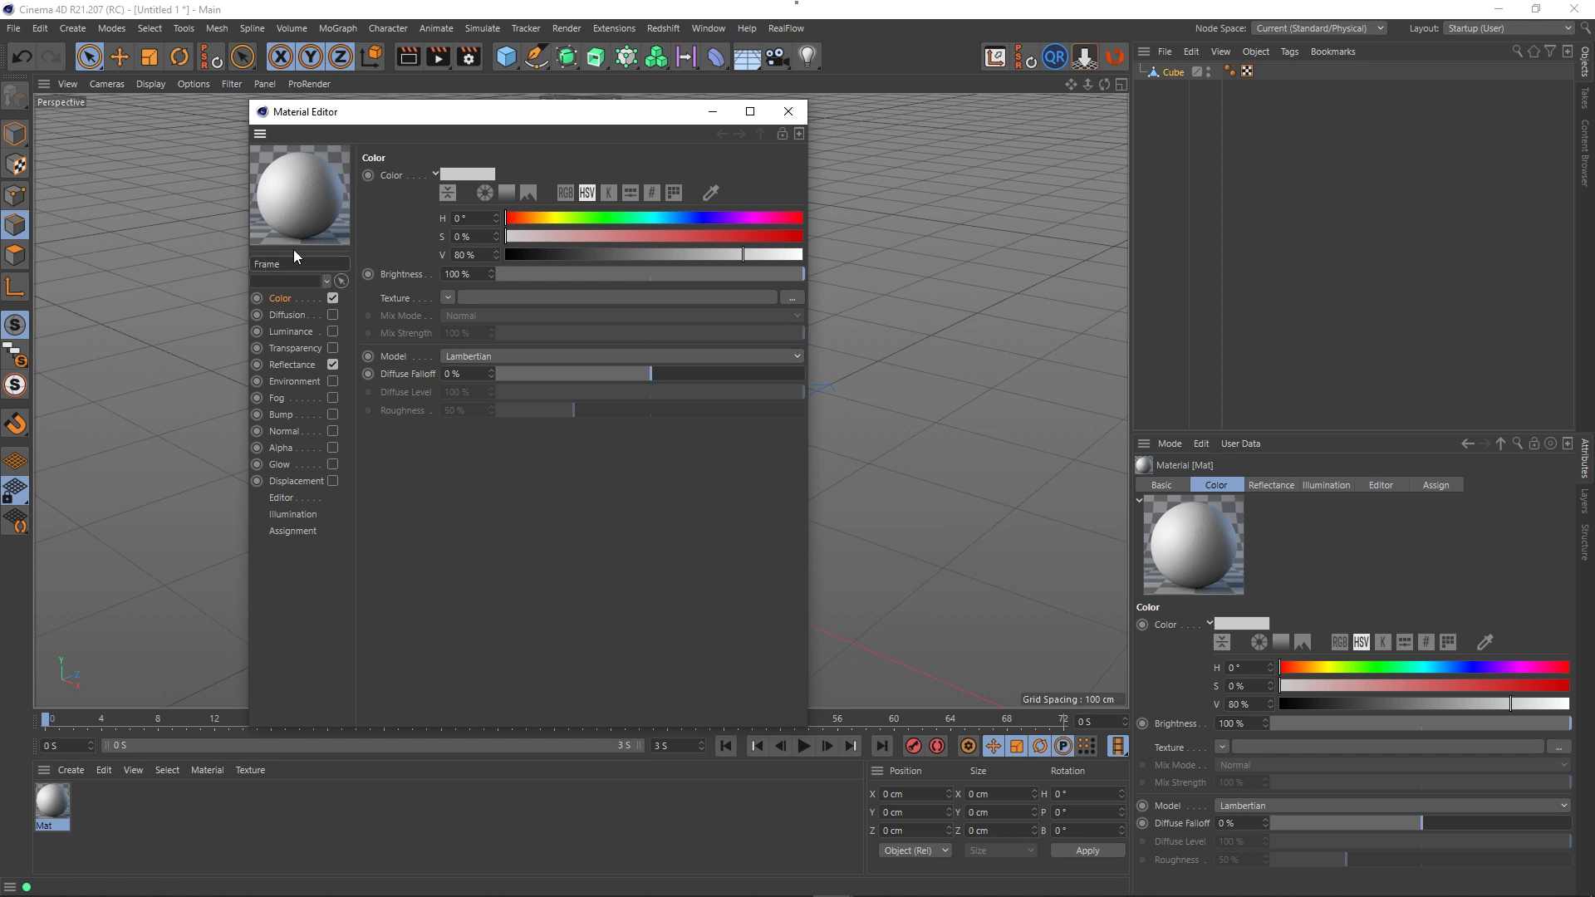
pyautogui.press('Return')
pyautogui.moveTo(739, 255); pyautogui.dragTo(874, 311)
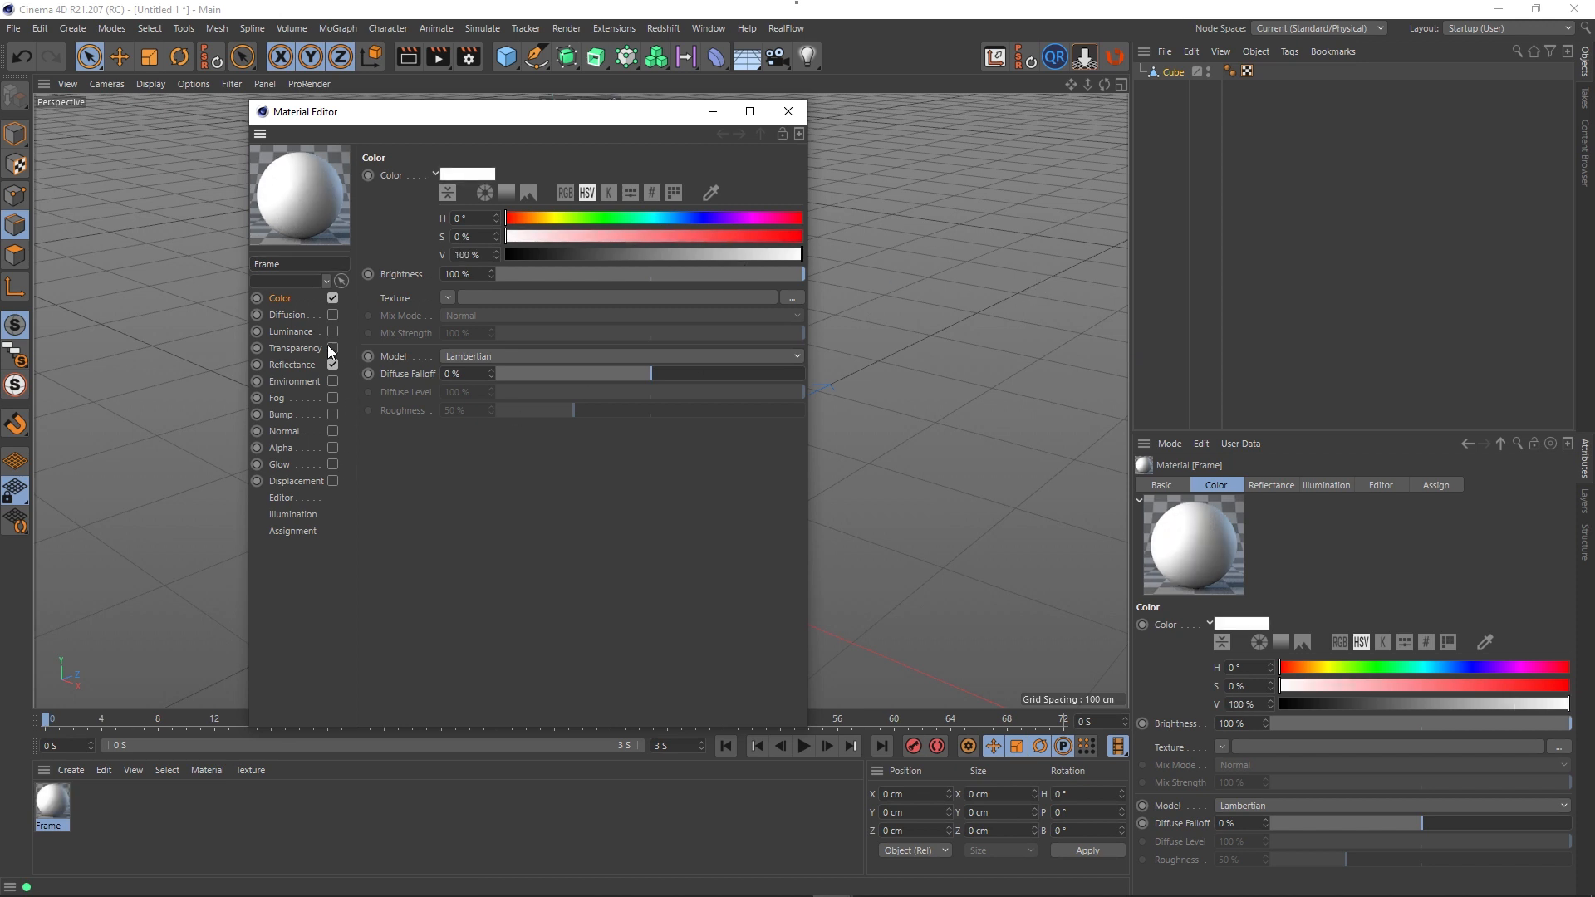
# - Replace the Frame material's default specular with a Beckmann reflection layer using a Dielectric Fresnel
pyautogui.click(295, 365)
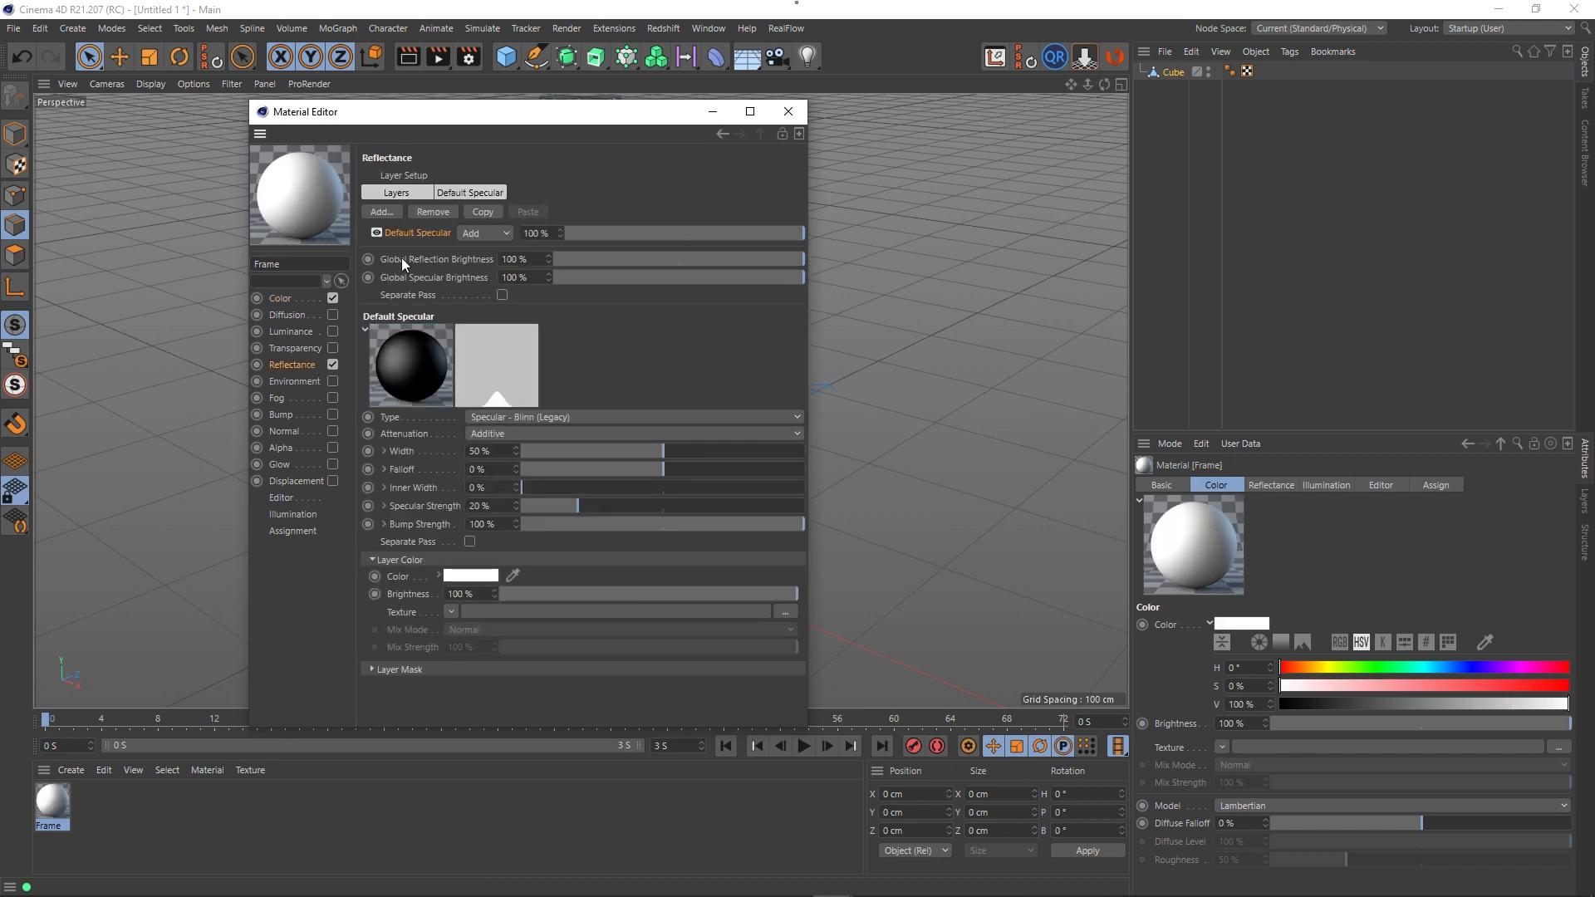
pyautogui.click(431, 211)
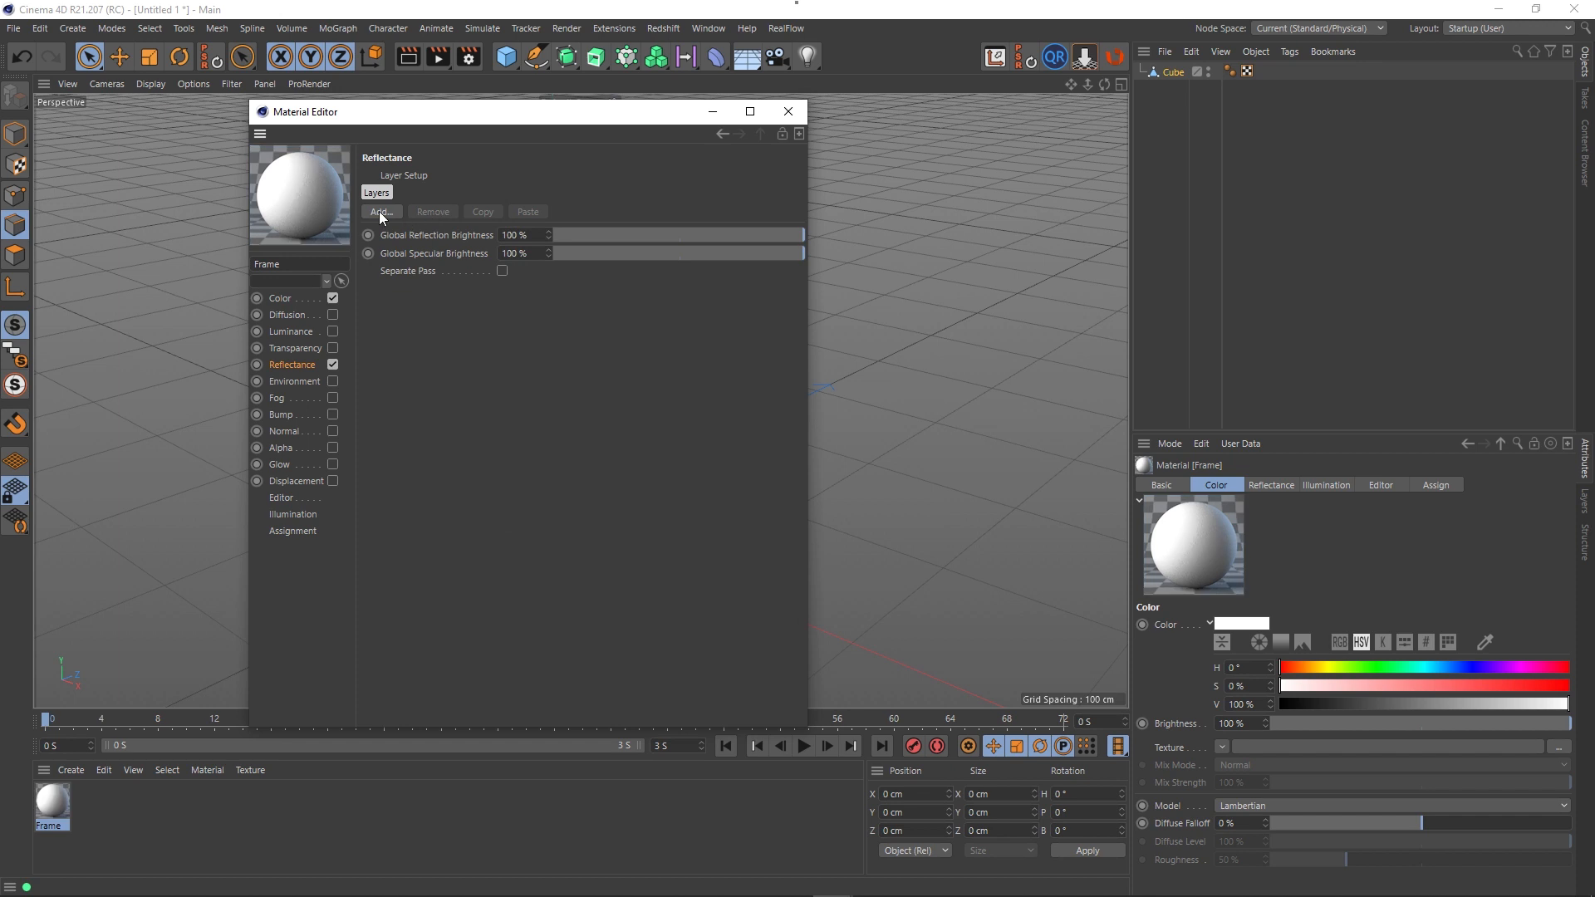
pyautogui.click(386, 212)
pyautogui.click(430, 216)
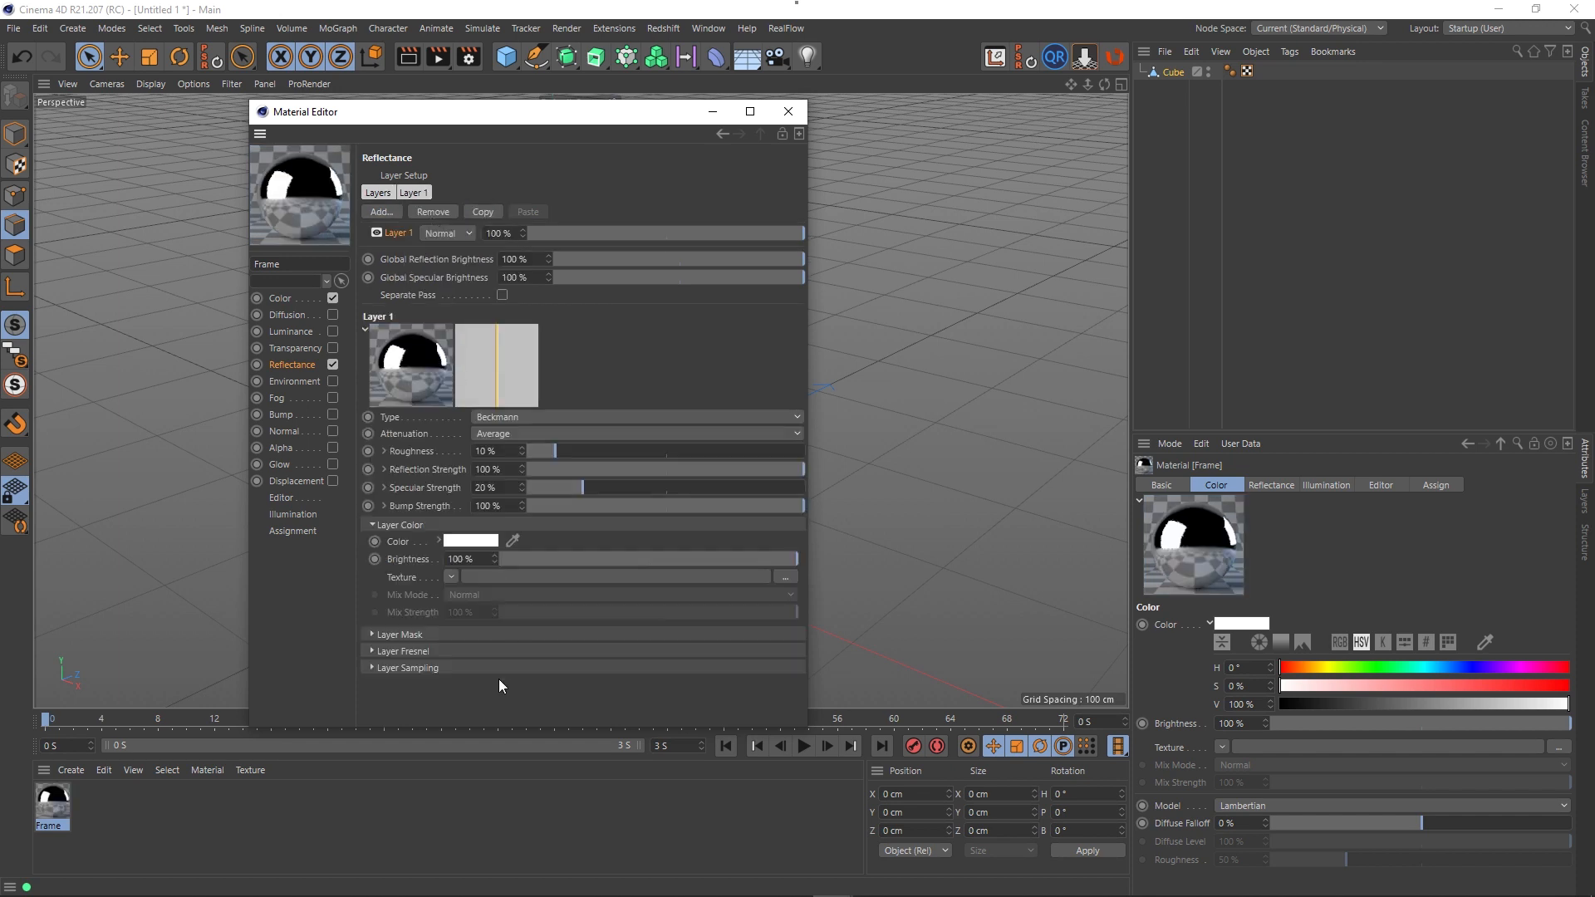
pyautogui.click(456, 651)
pyautogui.click(492, 668)
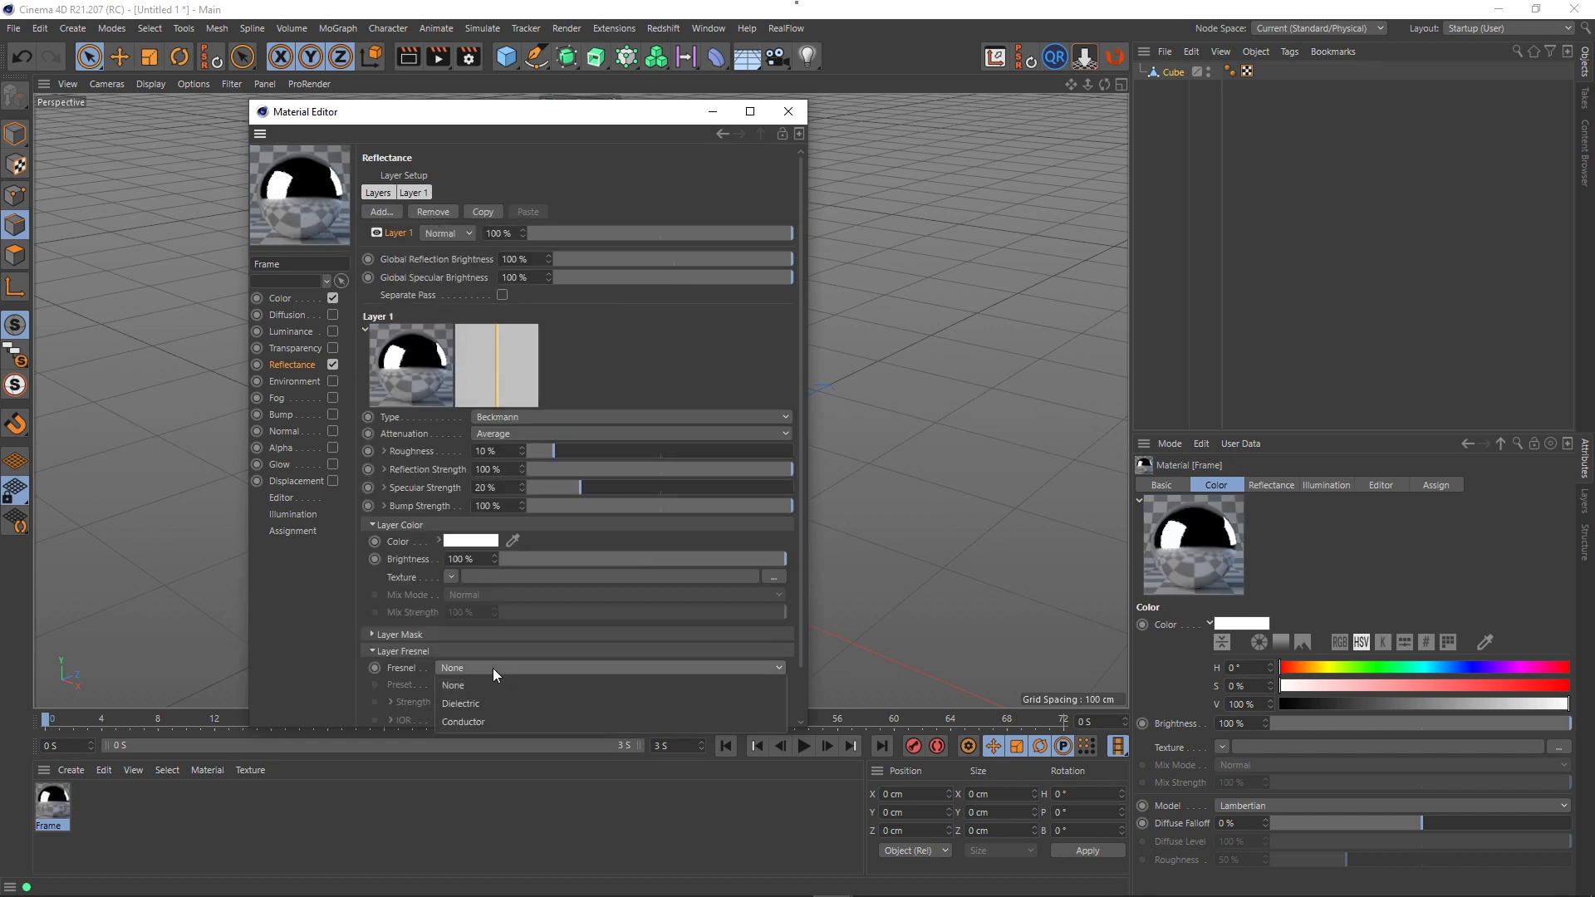
pyautogui.click(489, 704)
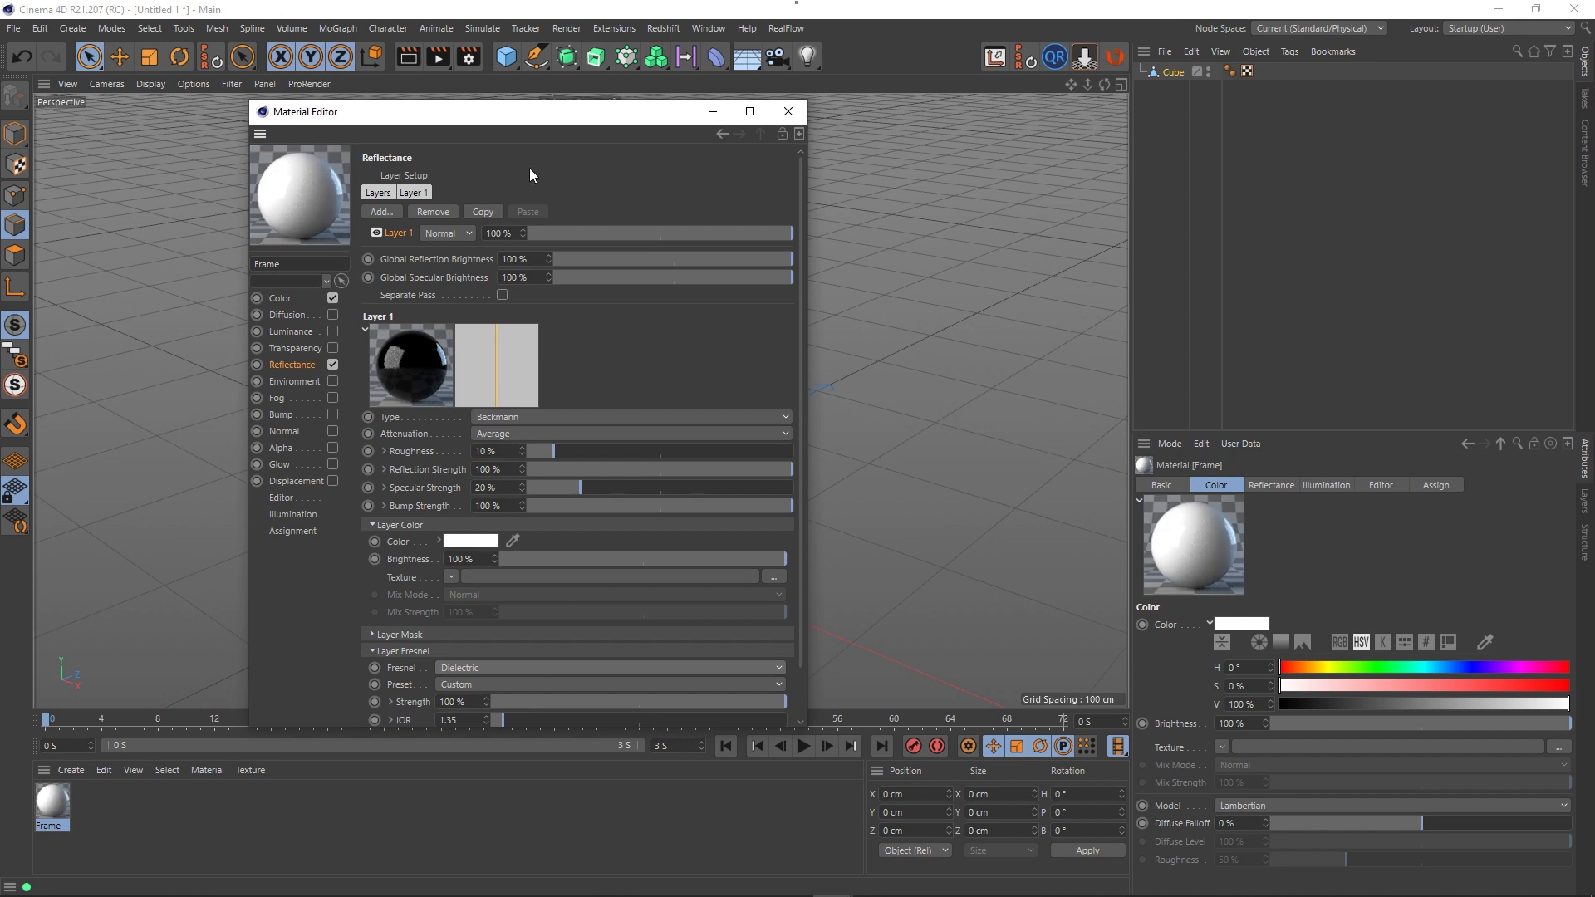
# - Apply the Frame material to the frame object in the viewport and switch to model mode
pyautogui.click(787, 112)
pyautogui.moveTo(56, 818); pyautogui.dragTo(683, 554)
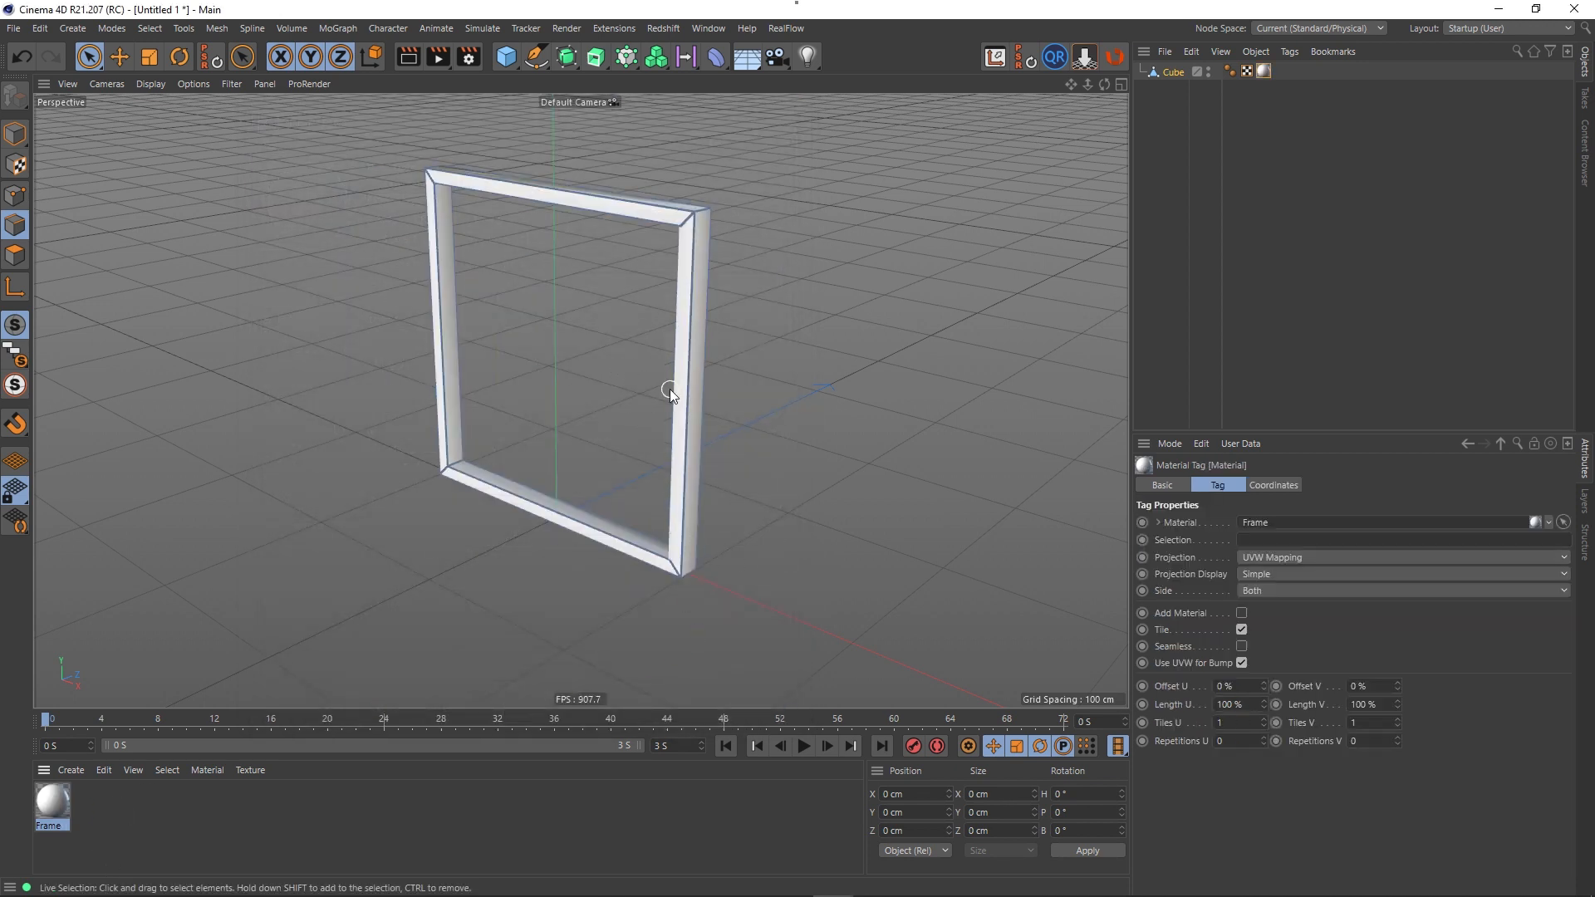
pyautogui.click(700, 329)
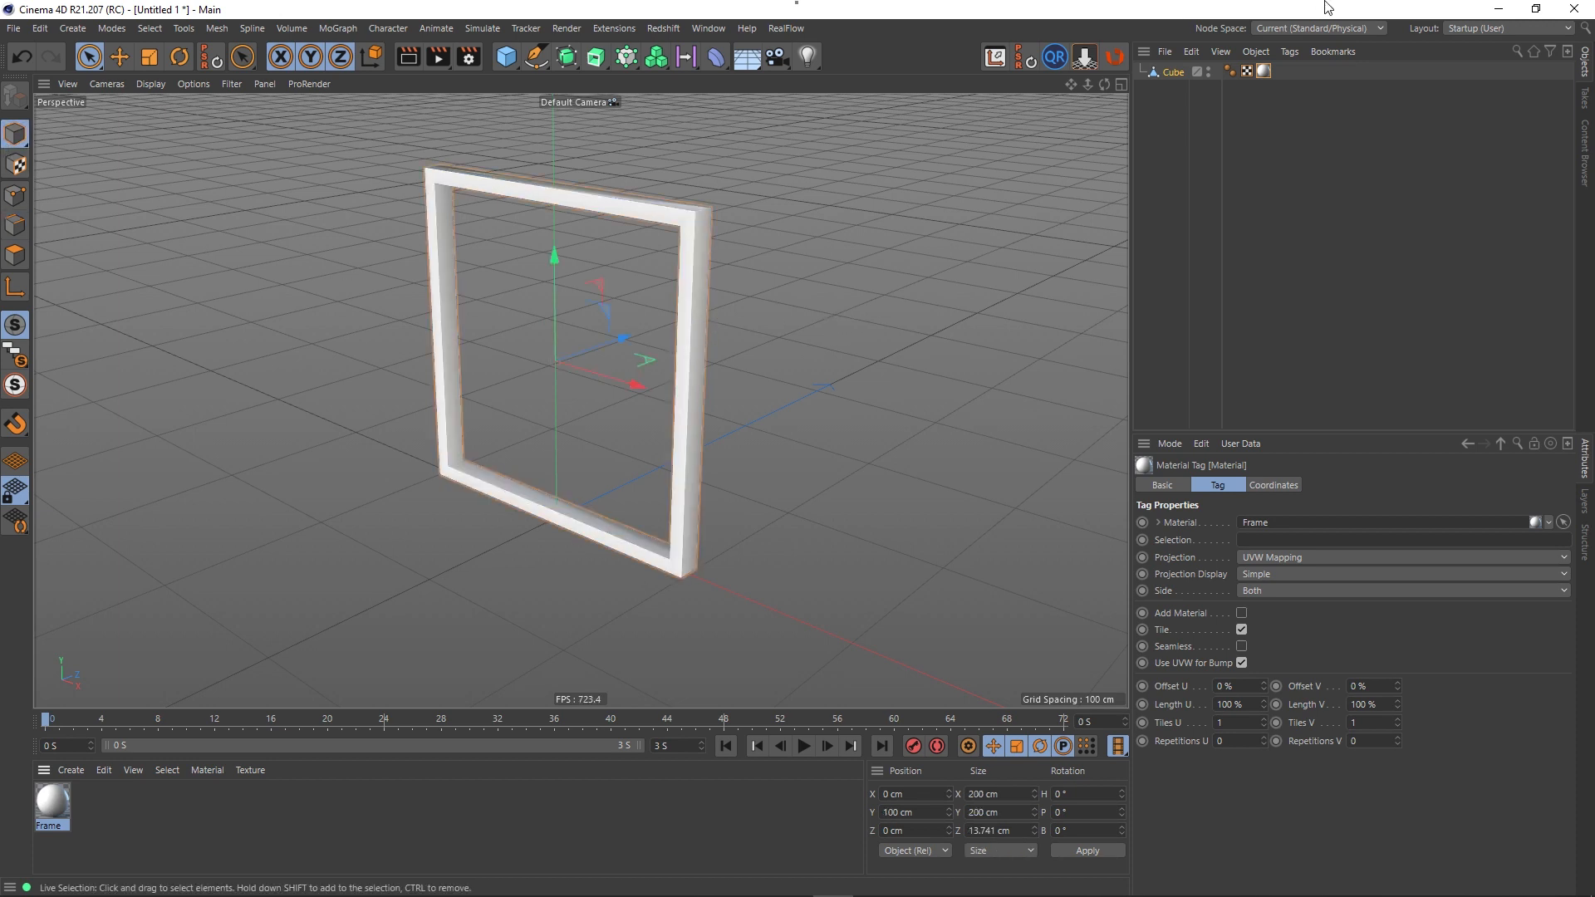
# - Rename the Cube object as Frame
pyautogui.click(1173, 72)
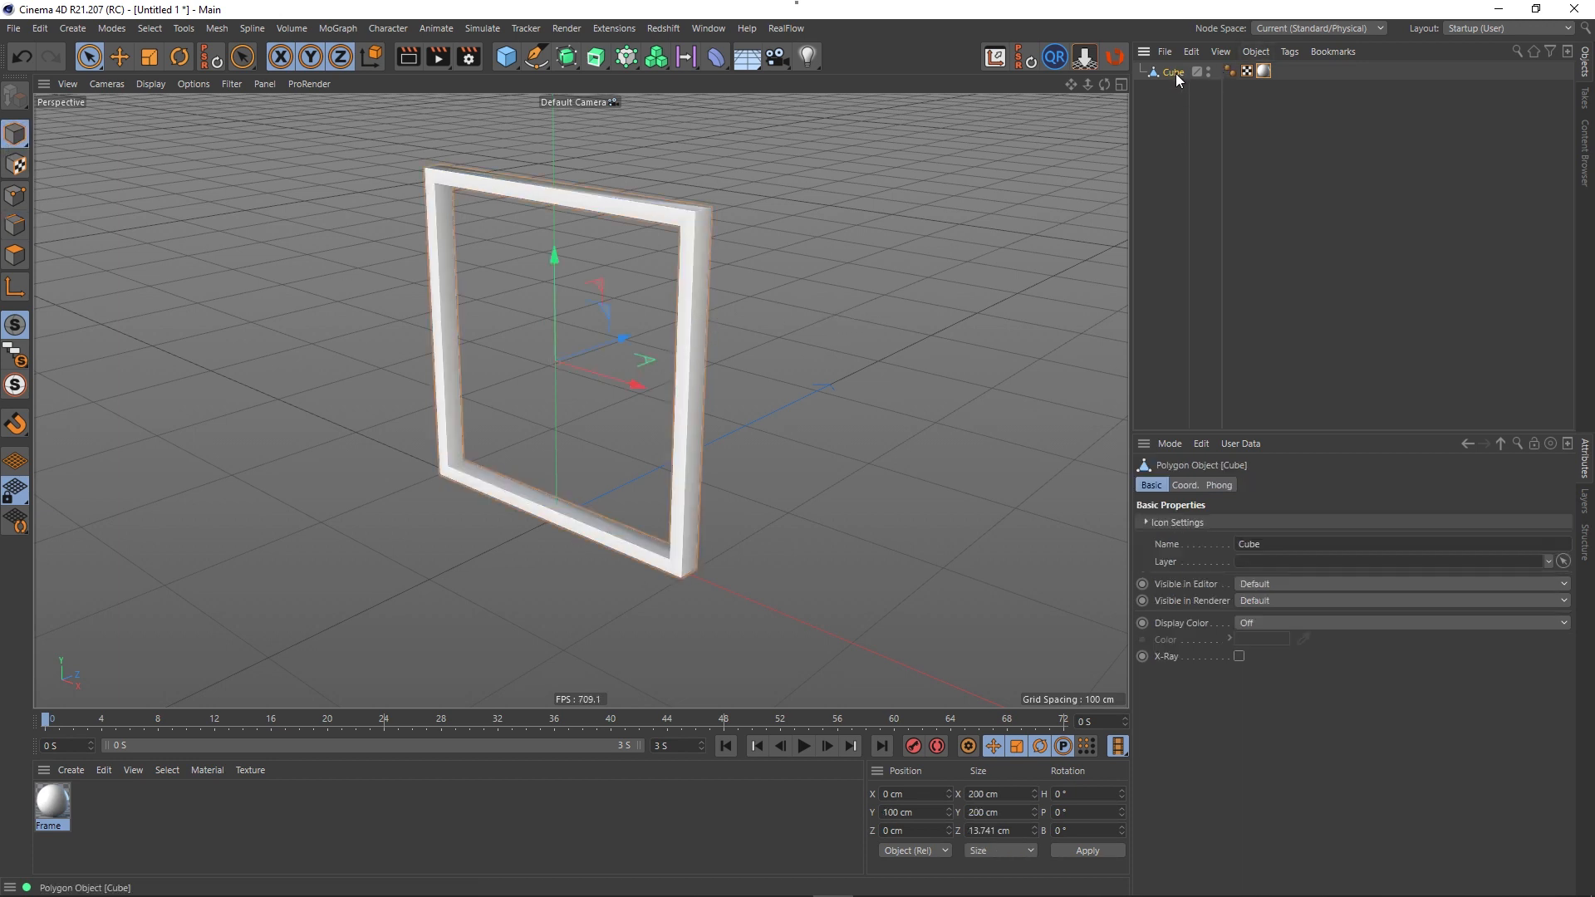
pyautogui.doubleClick(1175, 73)
pyautogui.write('Fr')
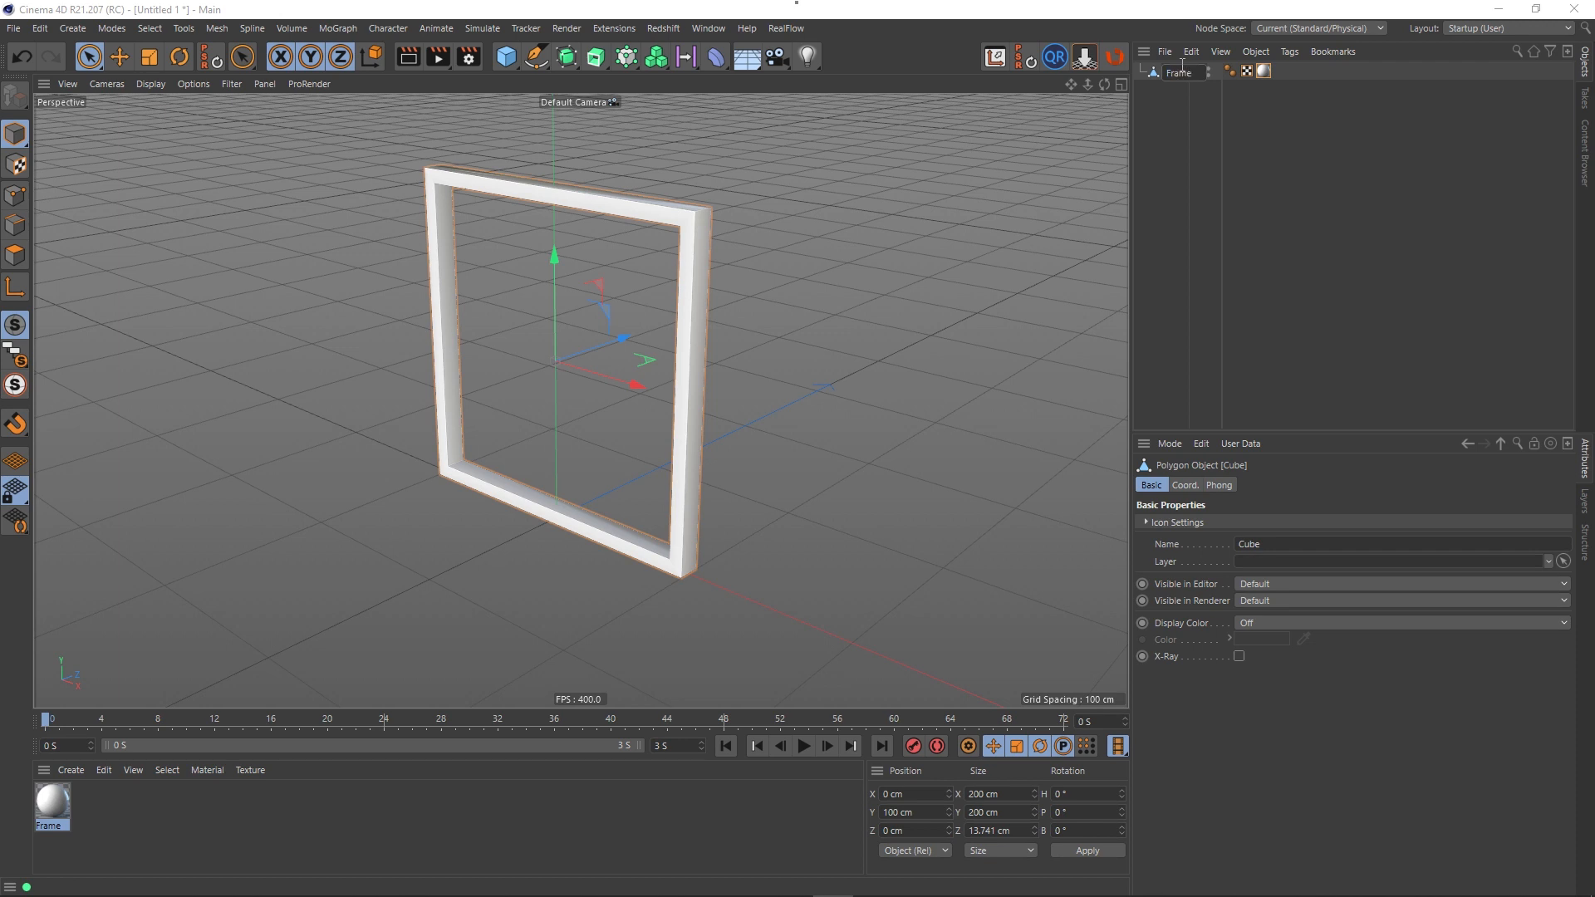
pyautogui.write('ame')
pyautogui.press('Return')
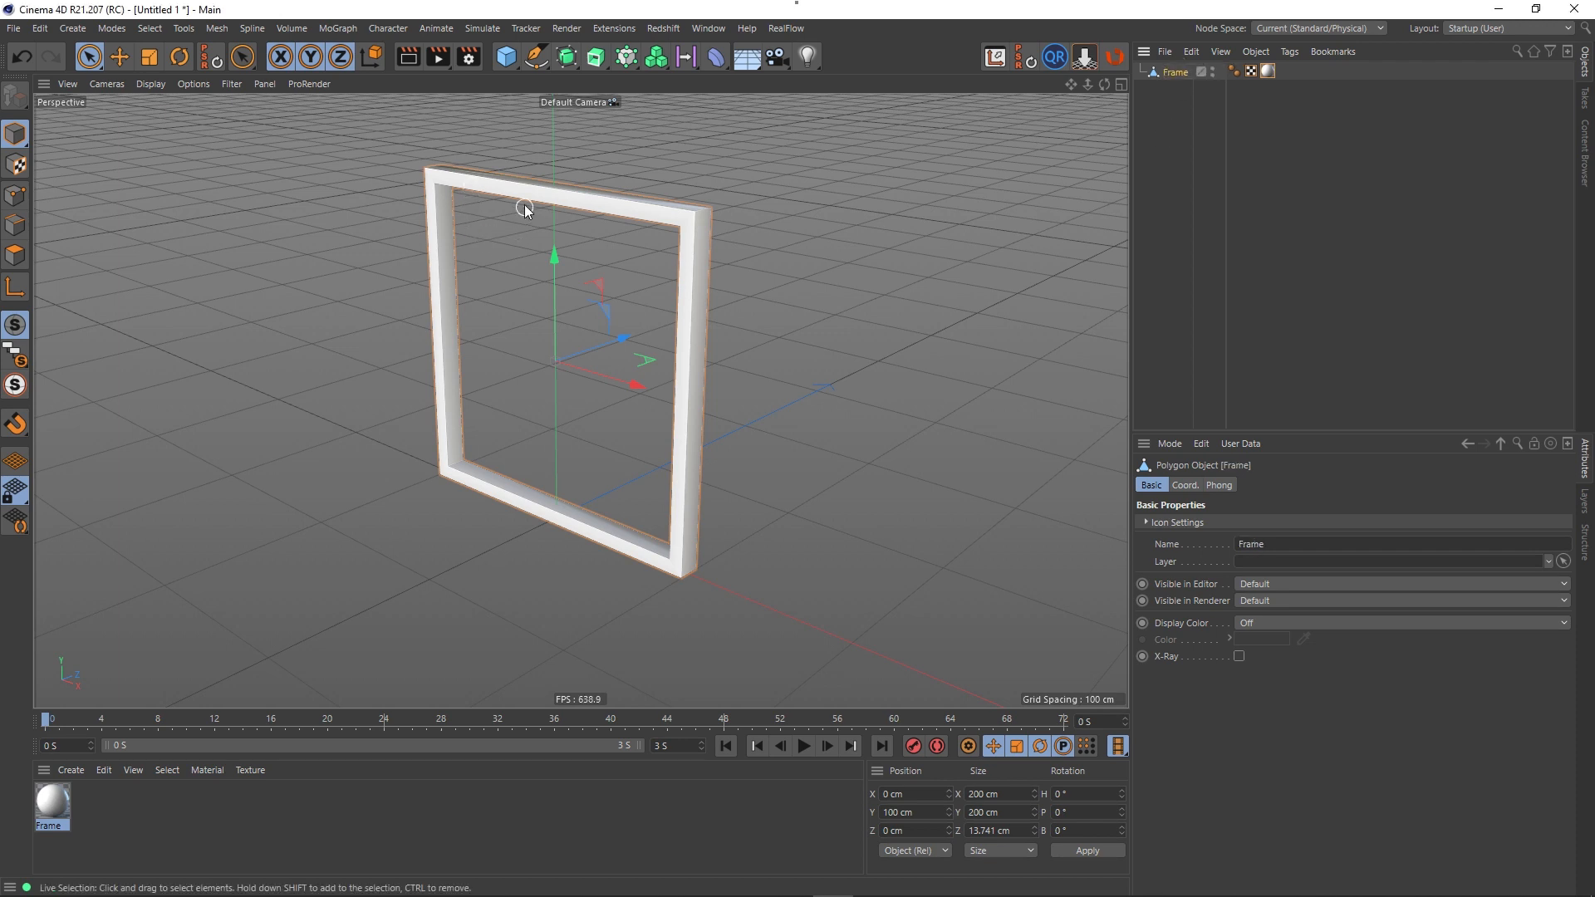
# - Open the Content Browser and display the top level of the Presets library
pyautogui.click(506, 57)
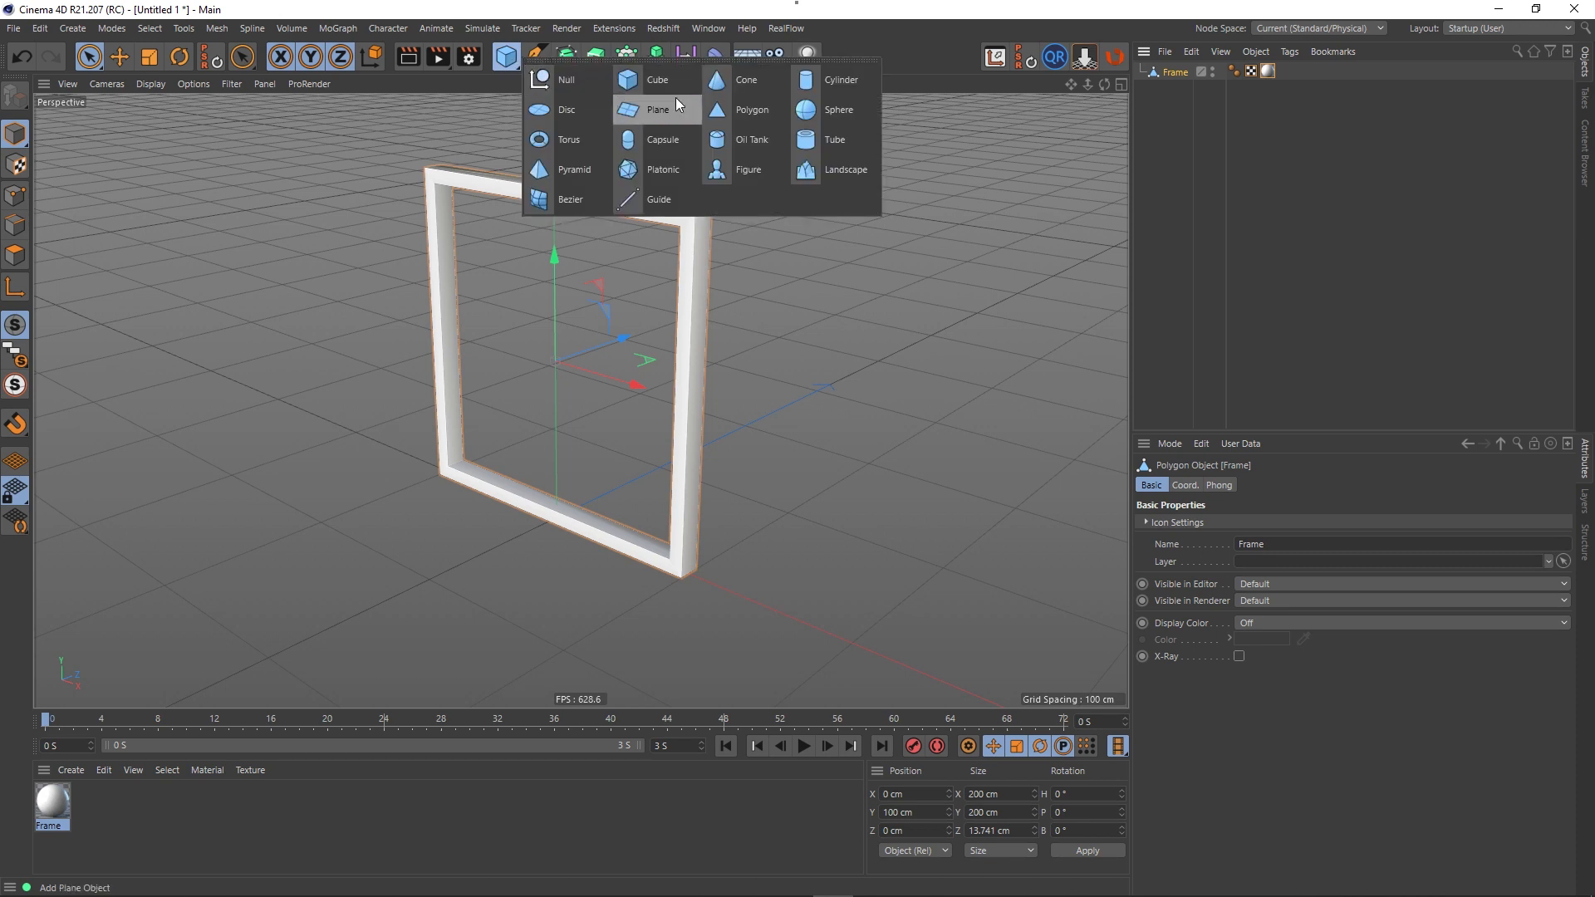
pyautogui.click(708, 28)
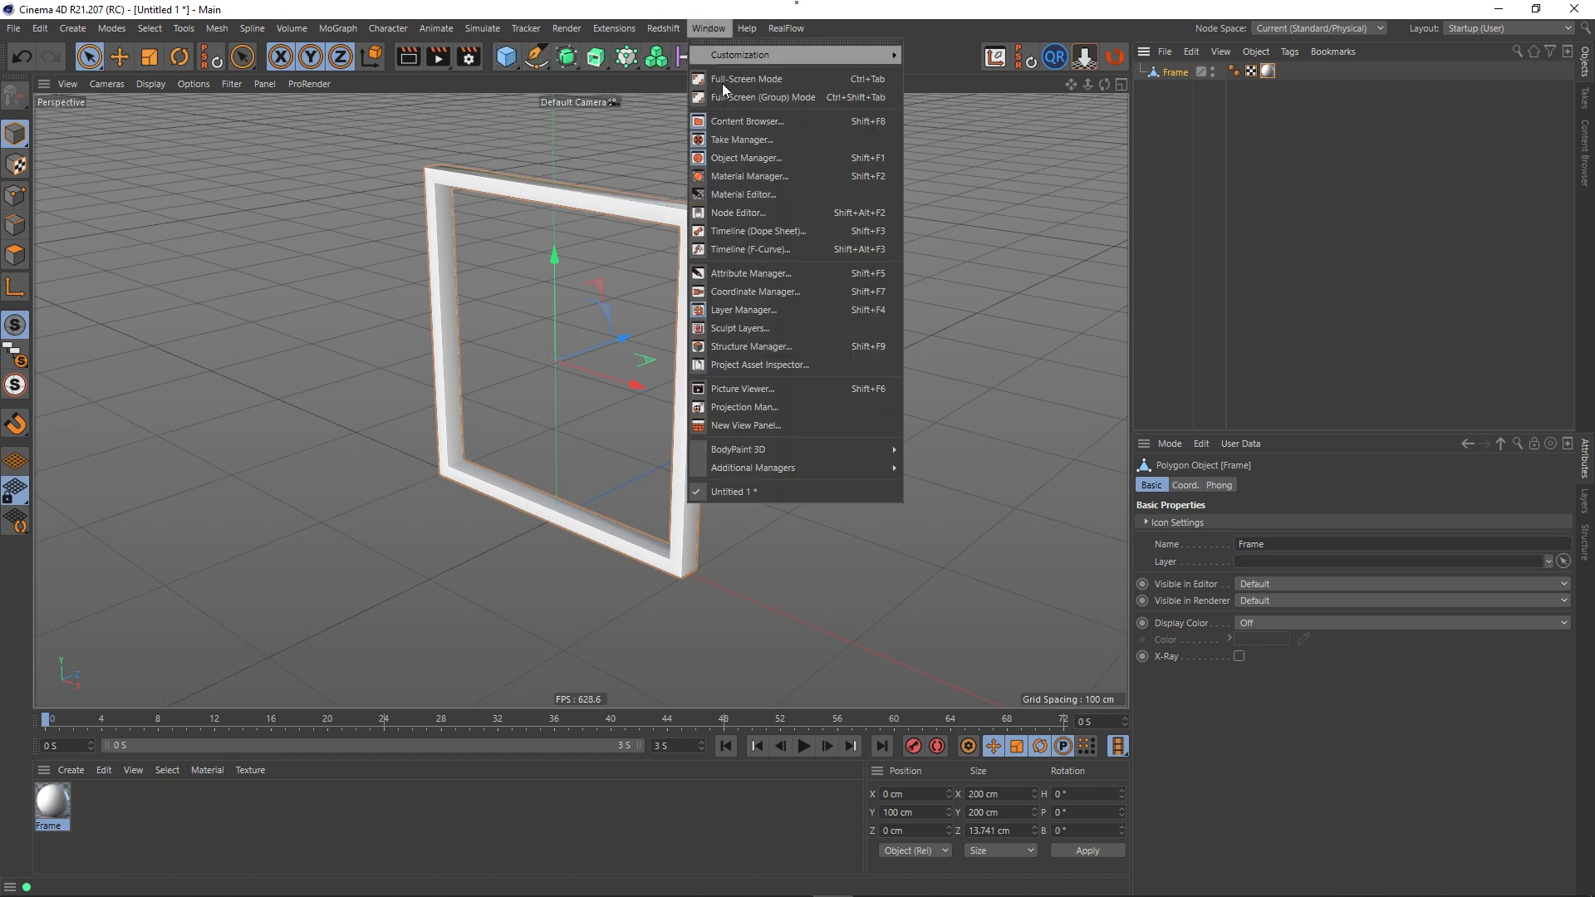
pyautogui.click(751, 123)
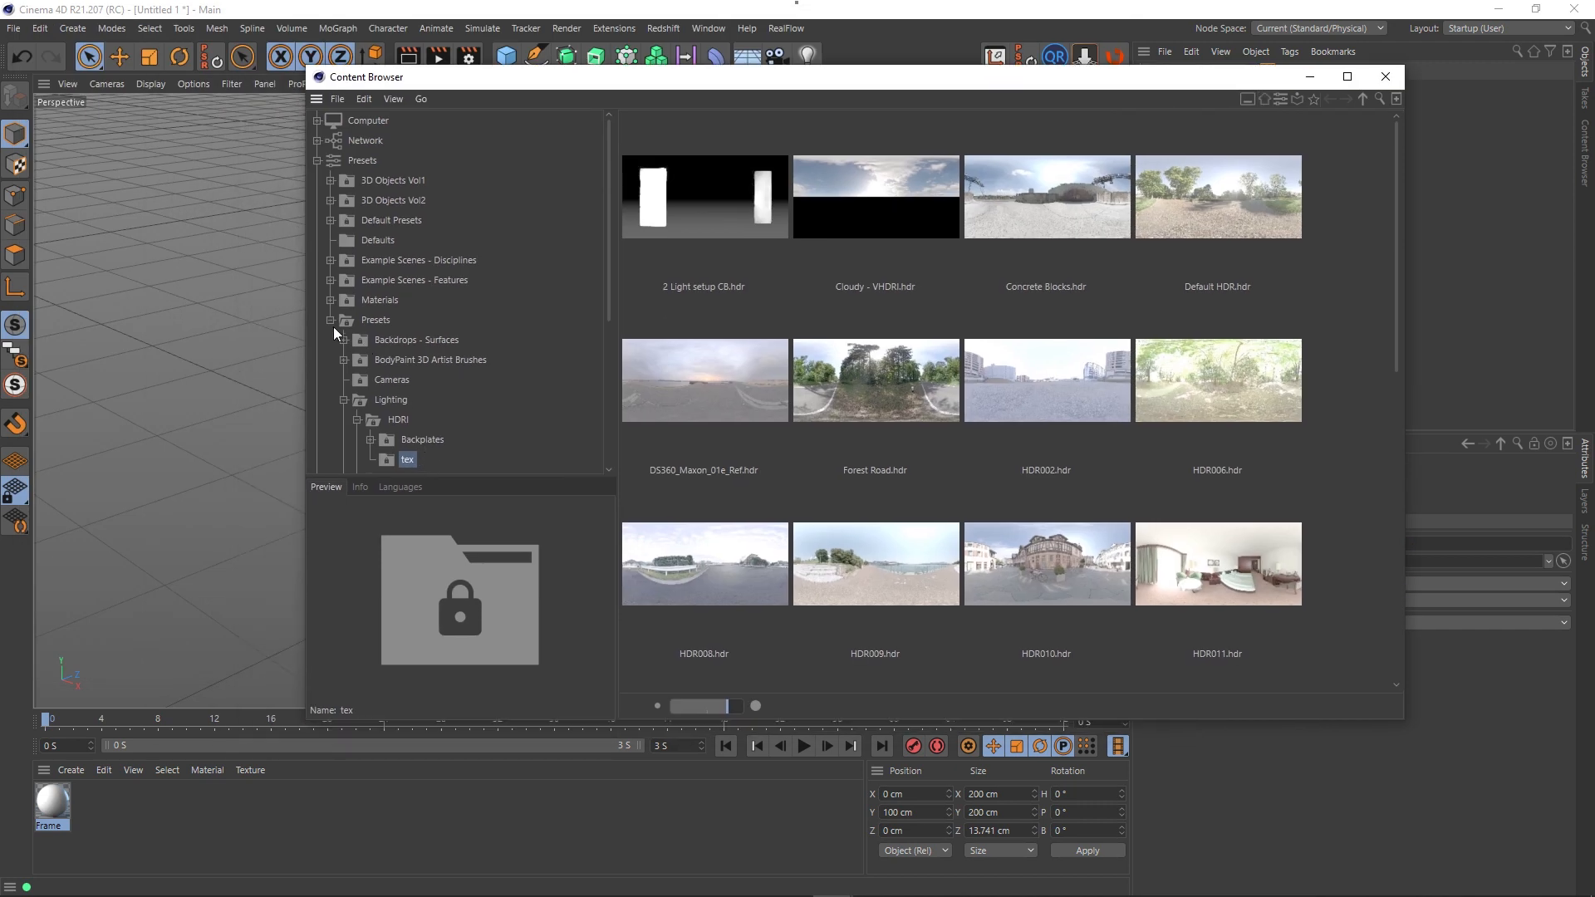
pyautogui.click(331, 320)
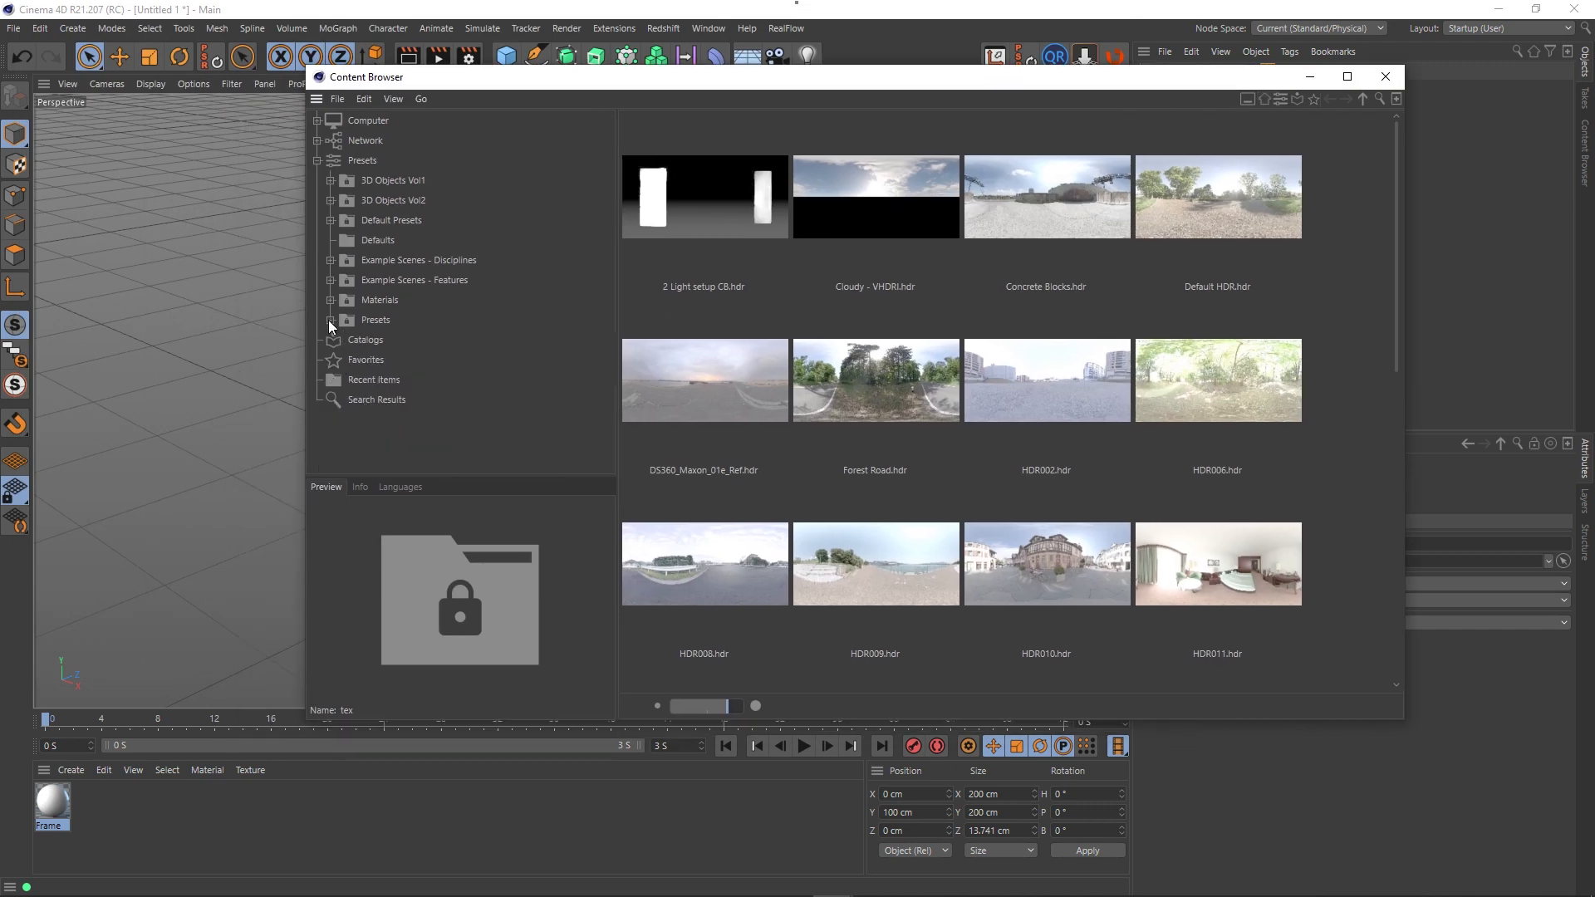
pyautogui.click(363, 161)
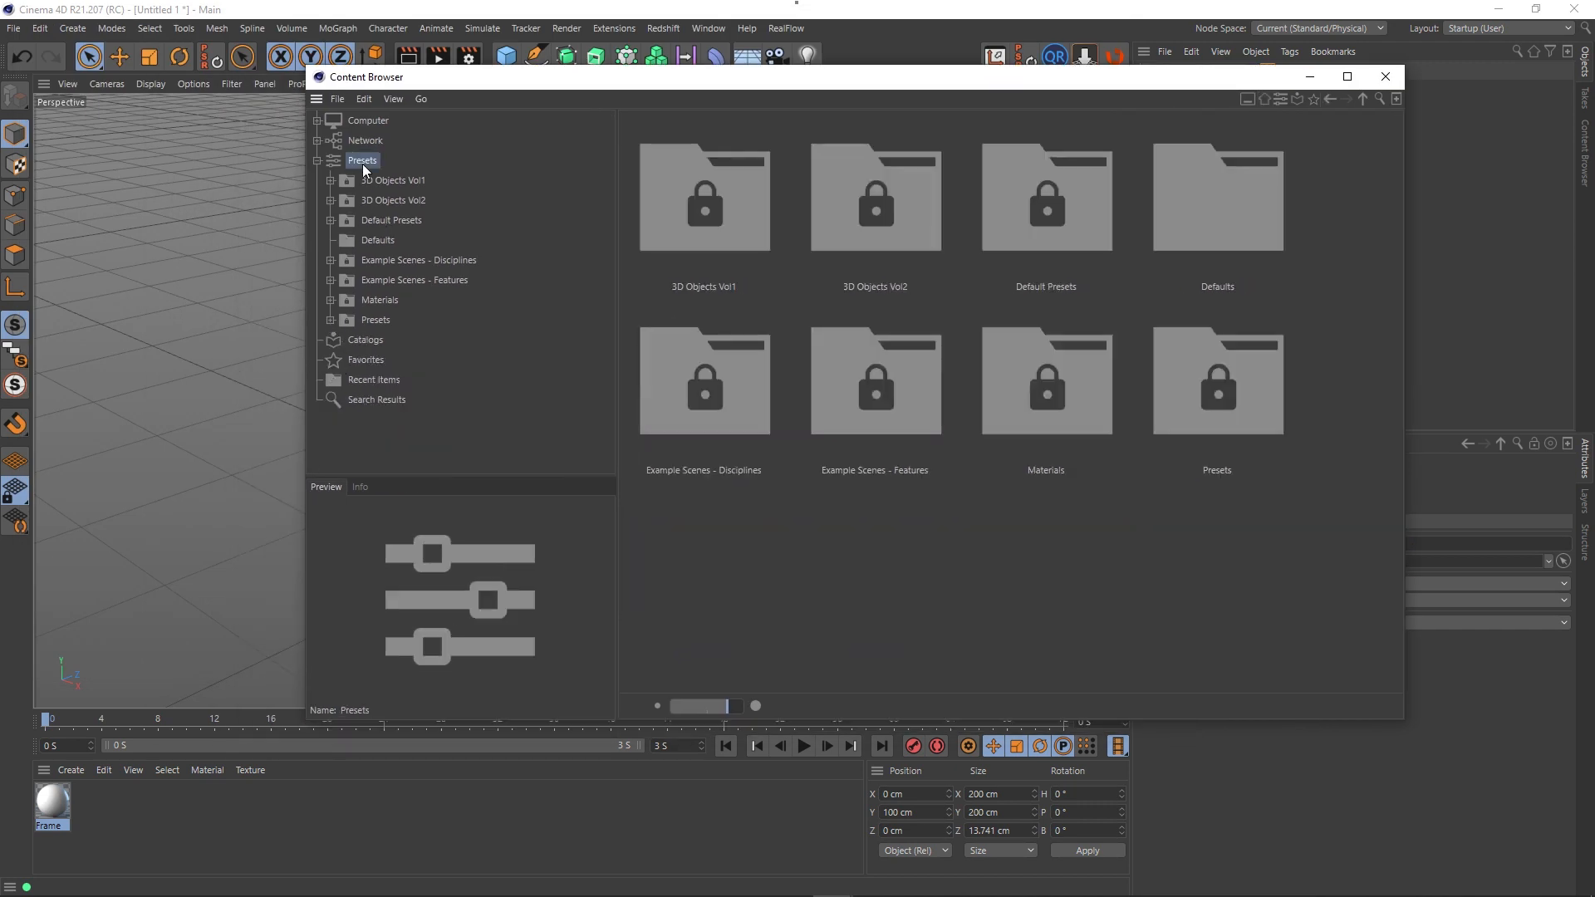
# - Browse the preset library to Example Scenes - Features, Rendering, 01 Scenes
pyautogui.click(330, 261)
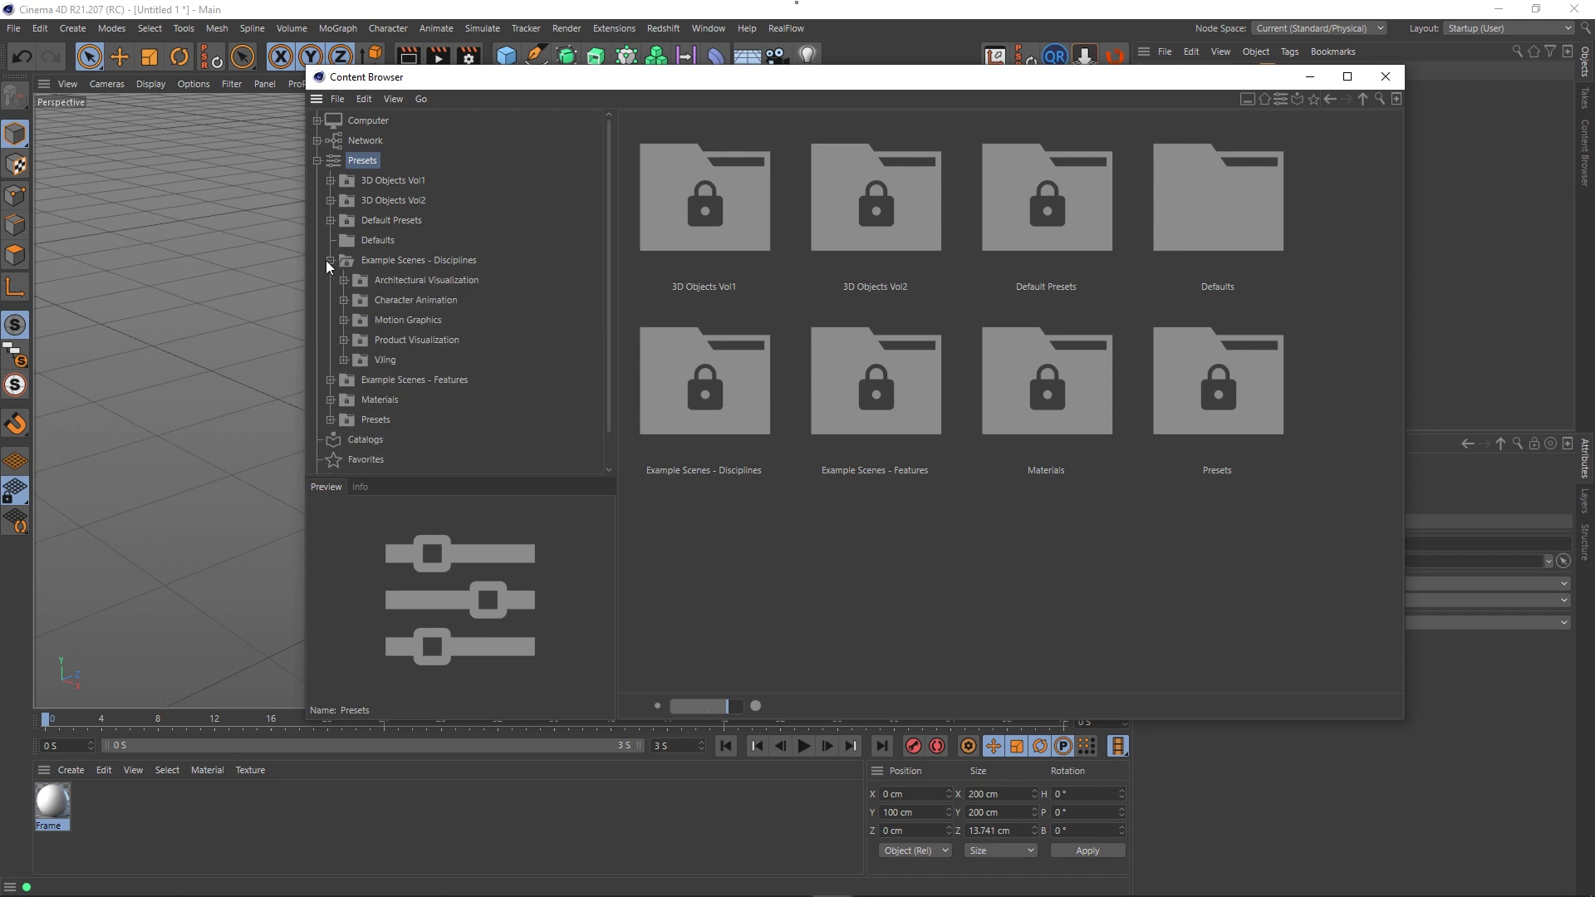
pyautogui.click(329, 261)
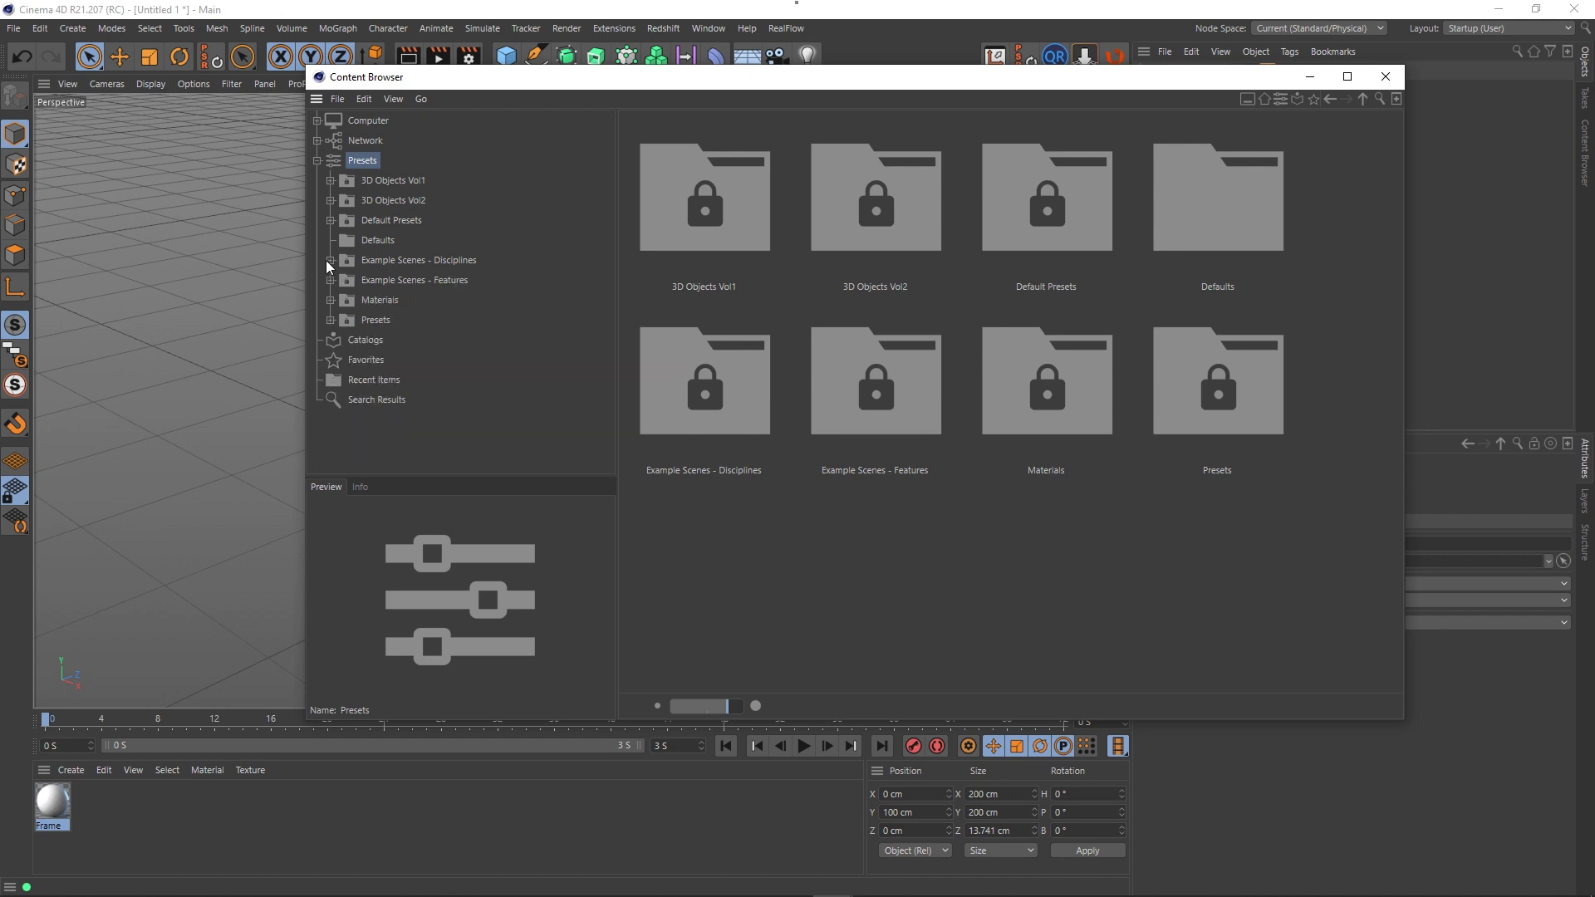
pyautogui.click(329, 281)
pyautogui.scroll(-5, 462, 317)
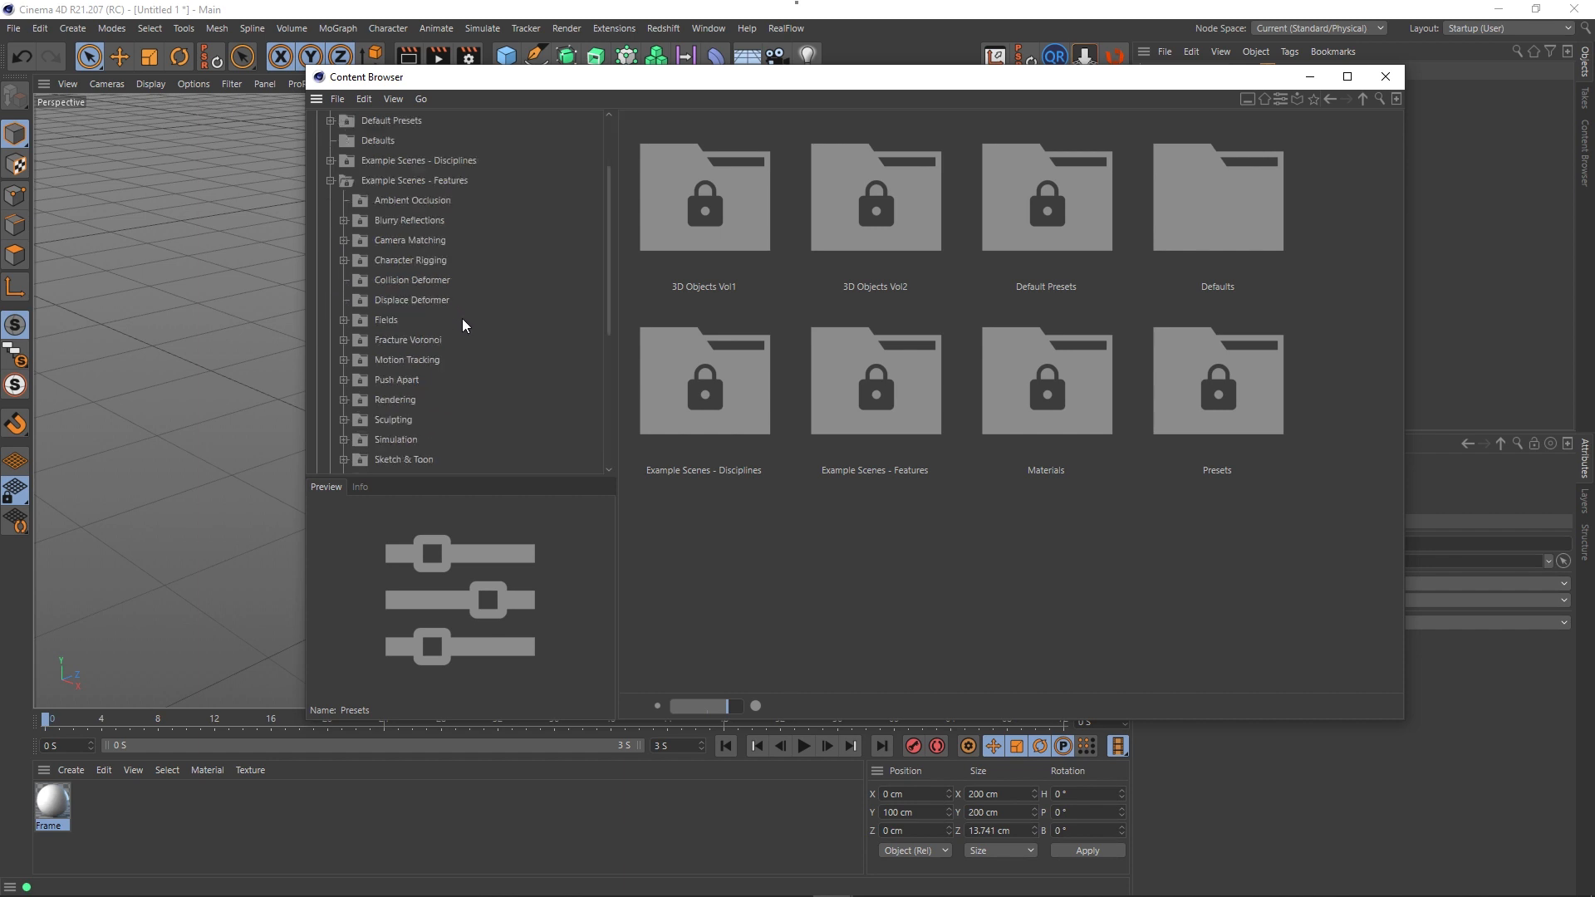
pyautogui.click(397, 200)
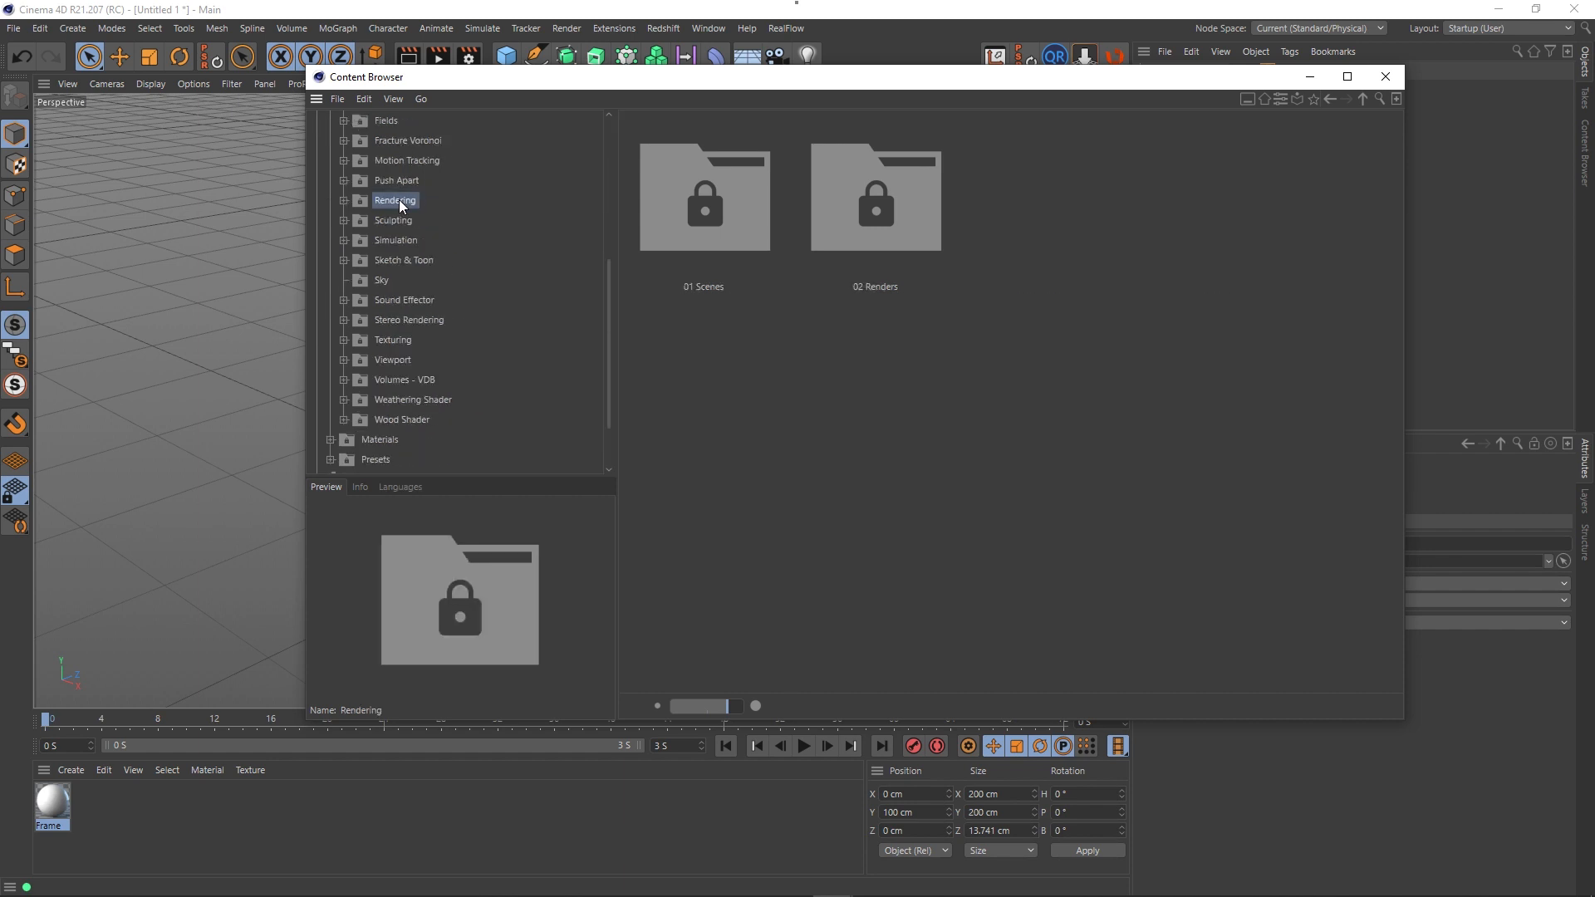
pyautogui.click(344, 201)
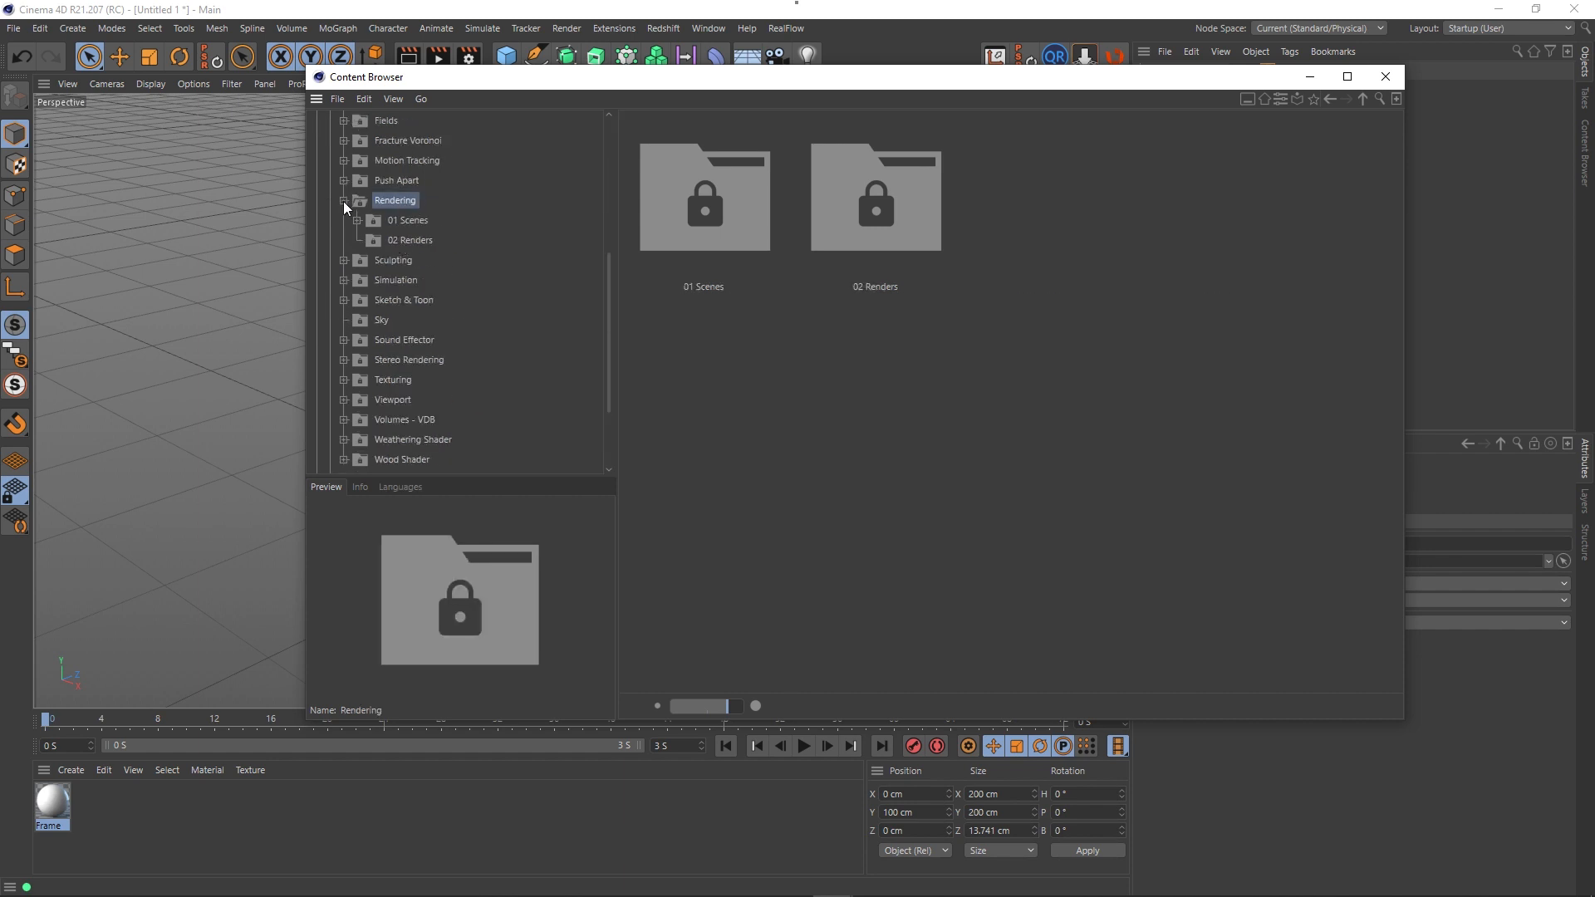
pyautogui.click(412, 225)
pyautogui.click(357, 222)
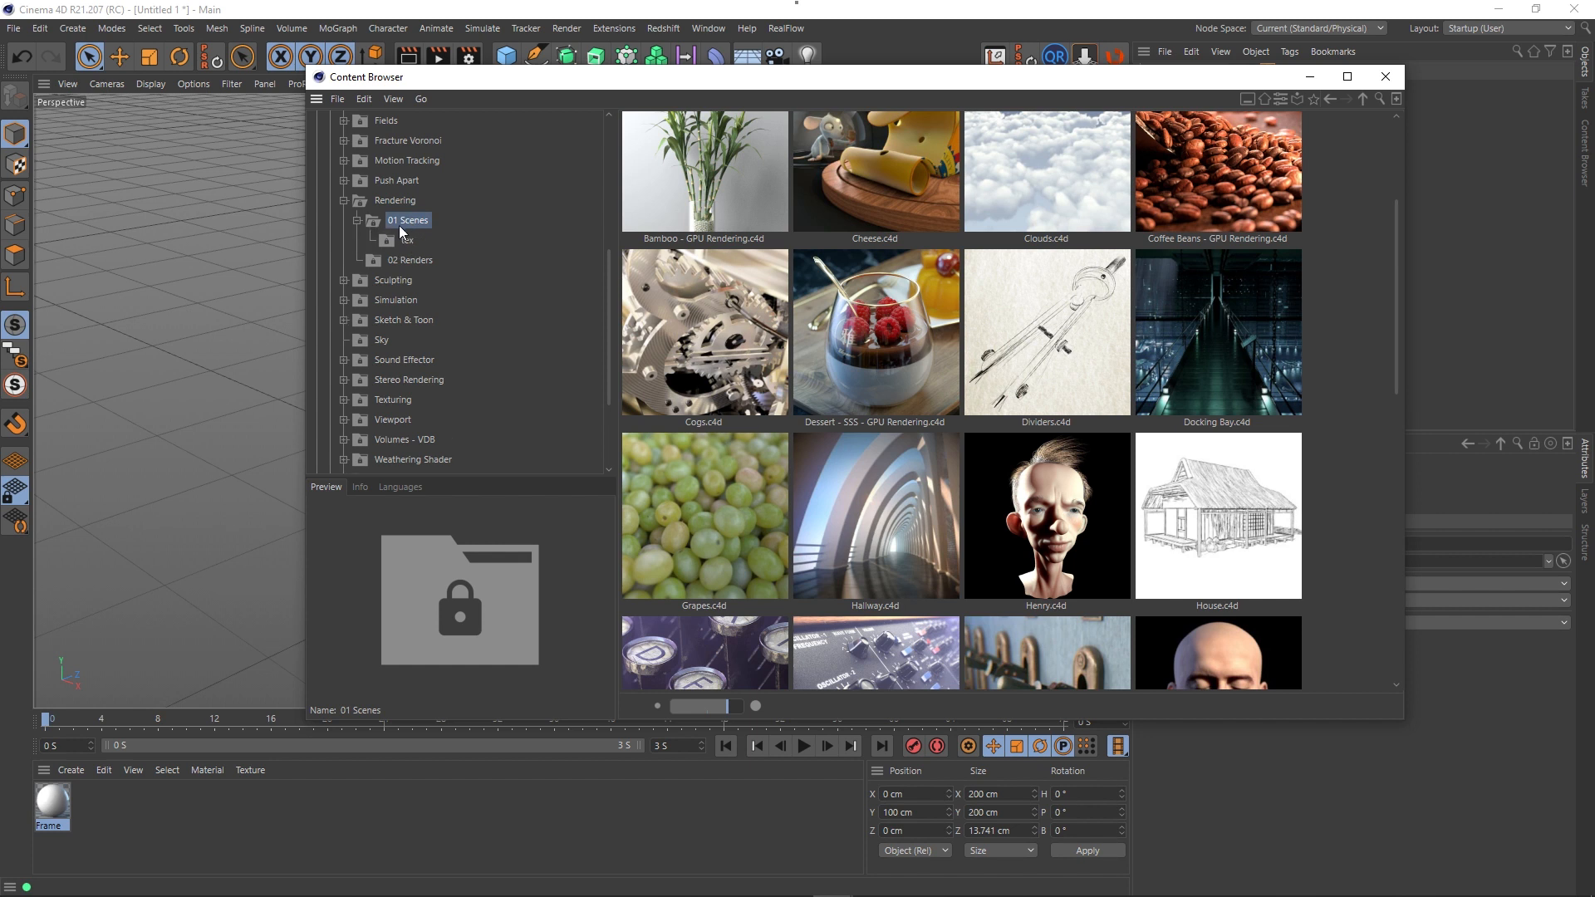
# - Add the Man - Infinite Realities.c4d preset to the current scene and close the Content Browser
pyautogui.scroll(-4, 1196, 447)
pyautogui.moveTo(1109, 81); pyautogui.dragTo(866, 141)
pyautogui.click(1018, 469)
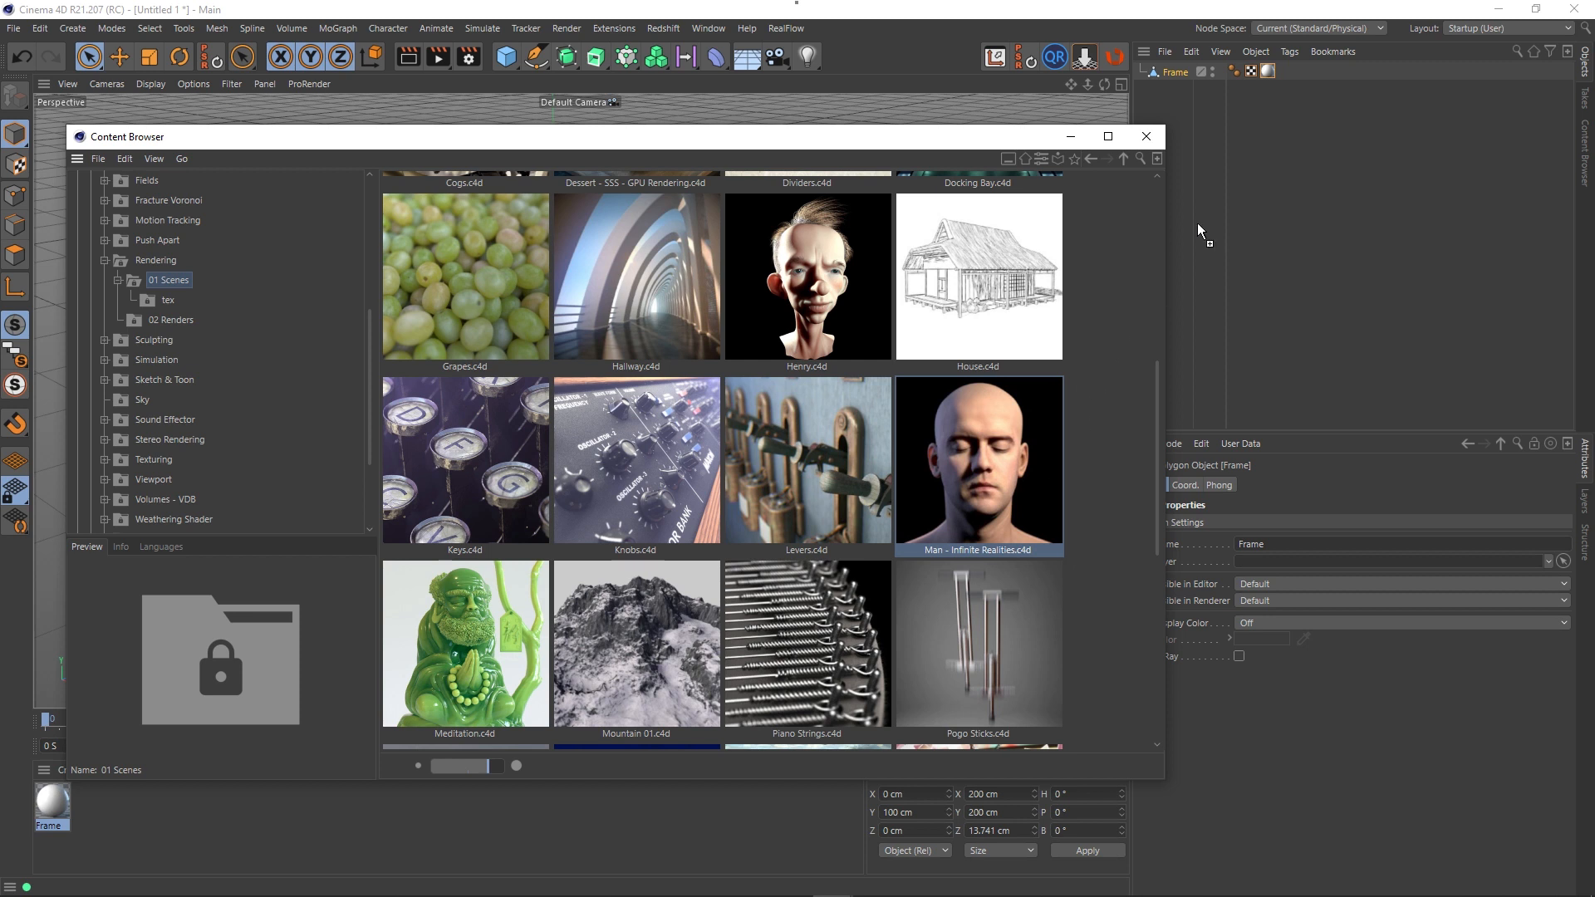
pyautogui.moveTo(1198, 223); pyautogui.dragTo(1180, 219)
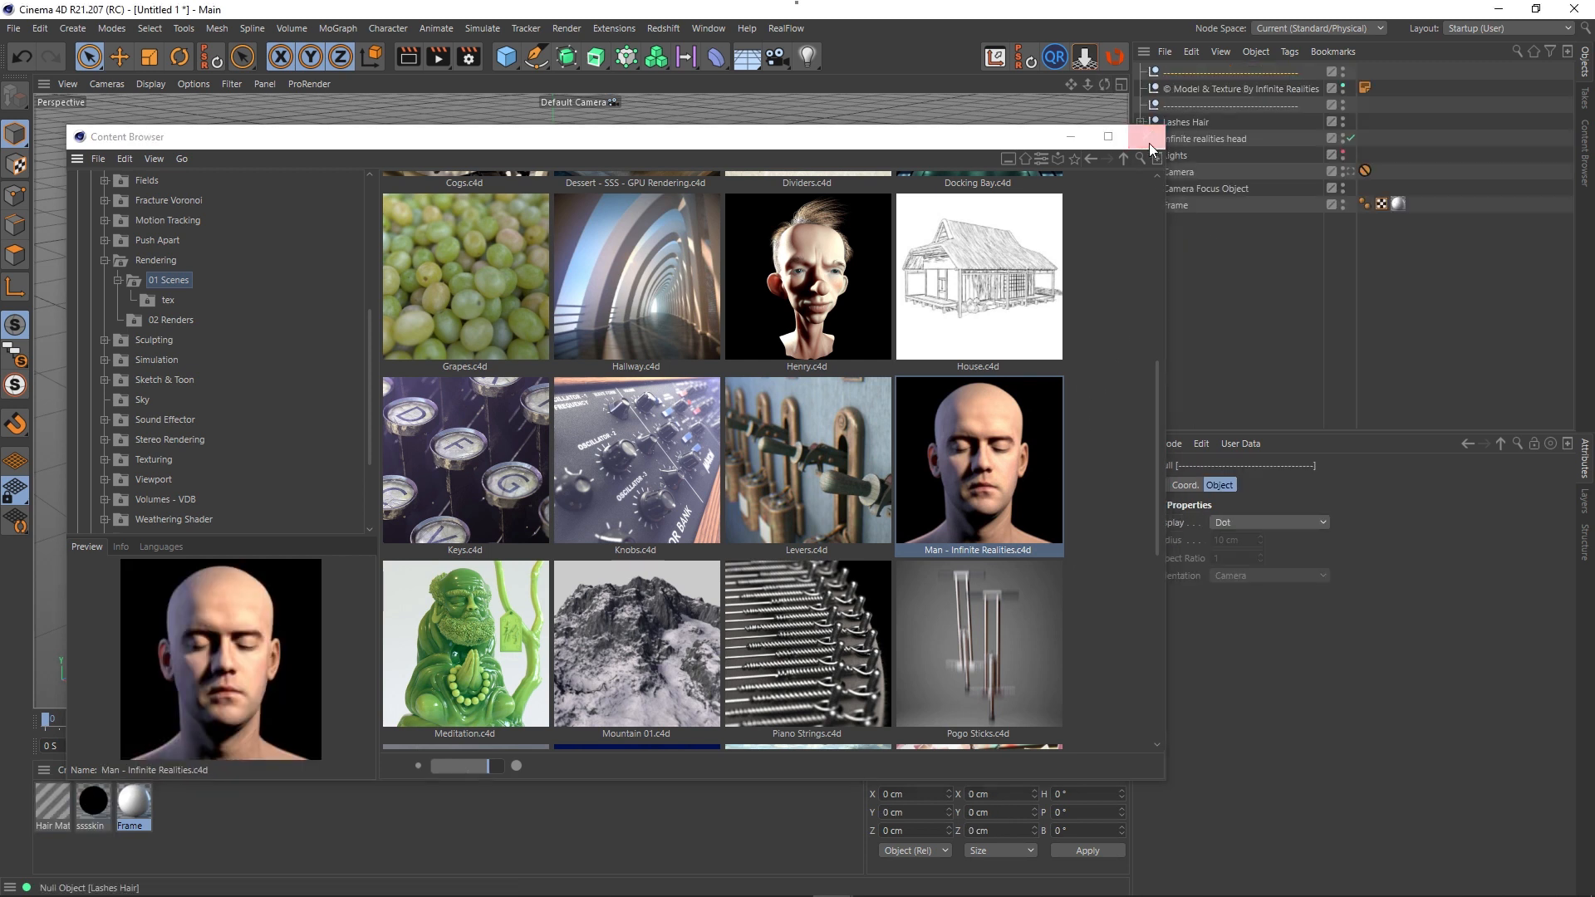
pyautogui.click(1149, 143)
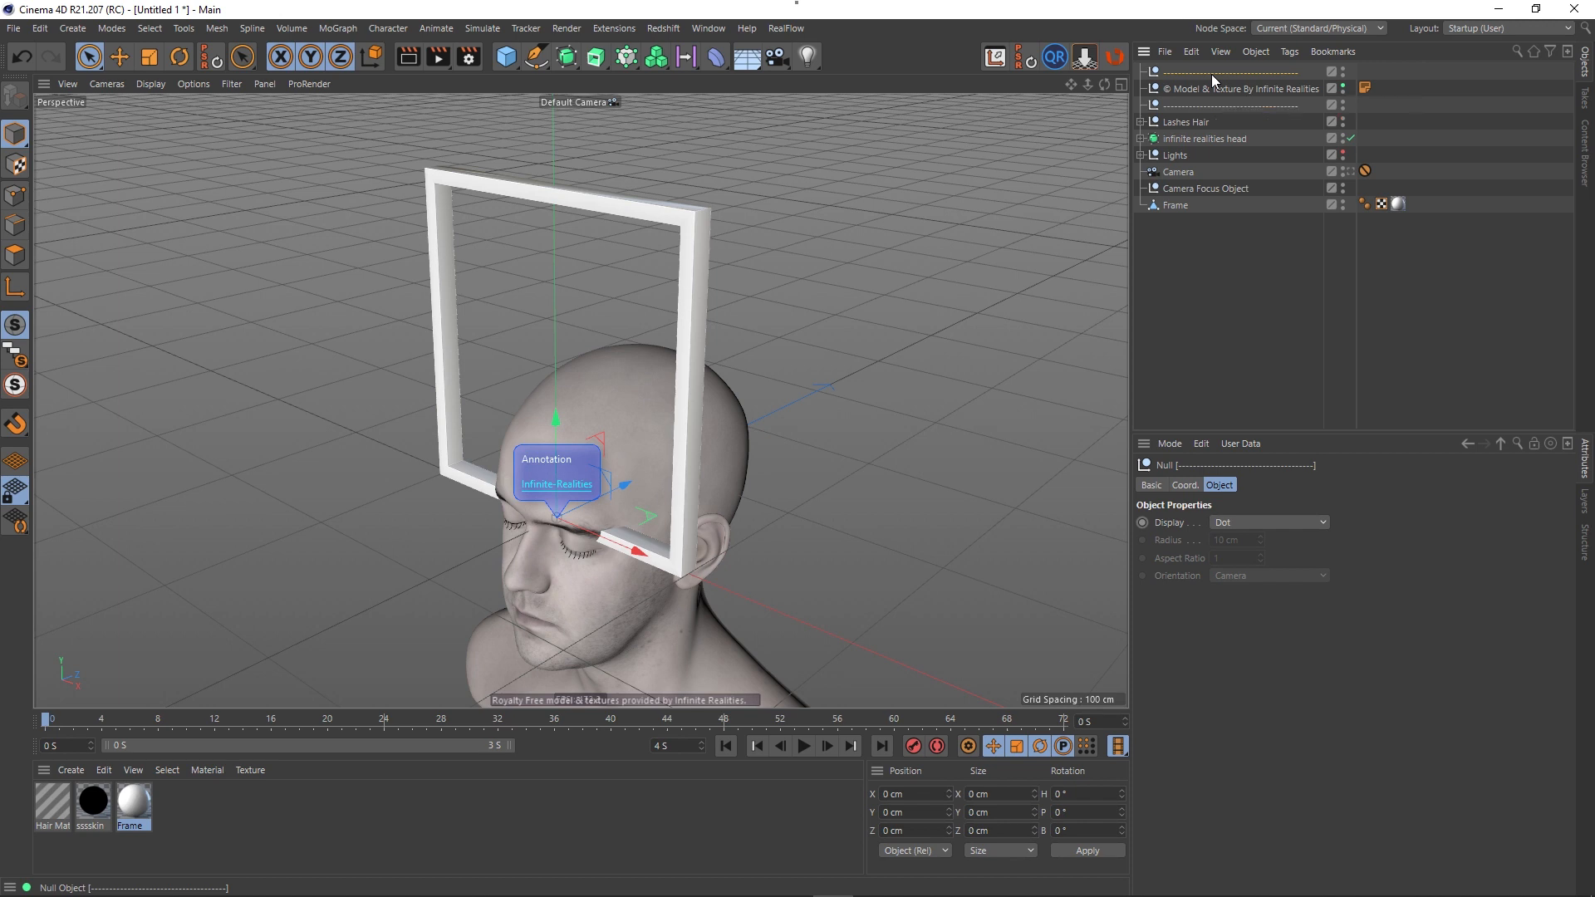
# - Delete the imported annotation and separator nulls together with the Lashes Hair group
pyautogui.press('Delete')
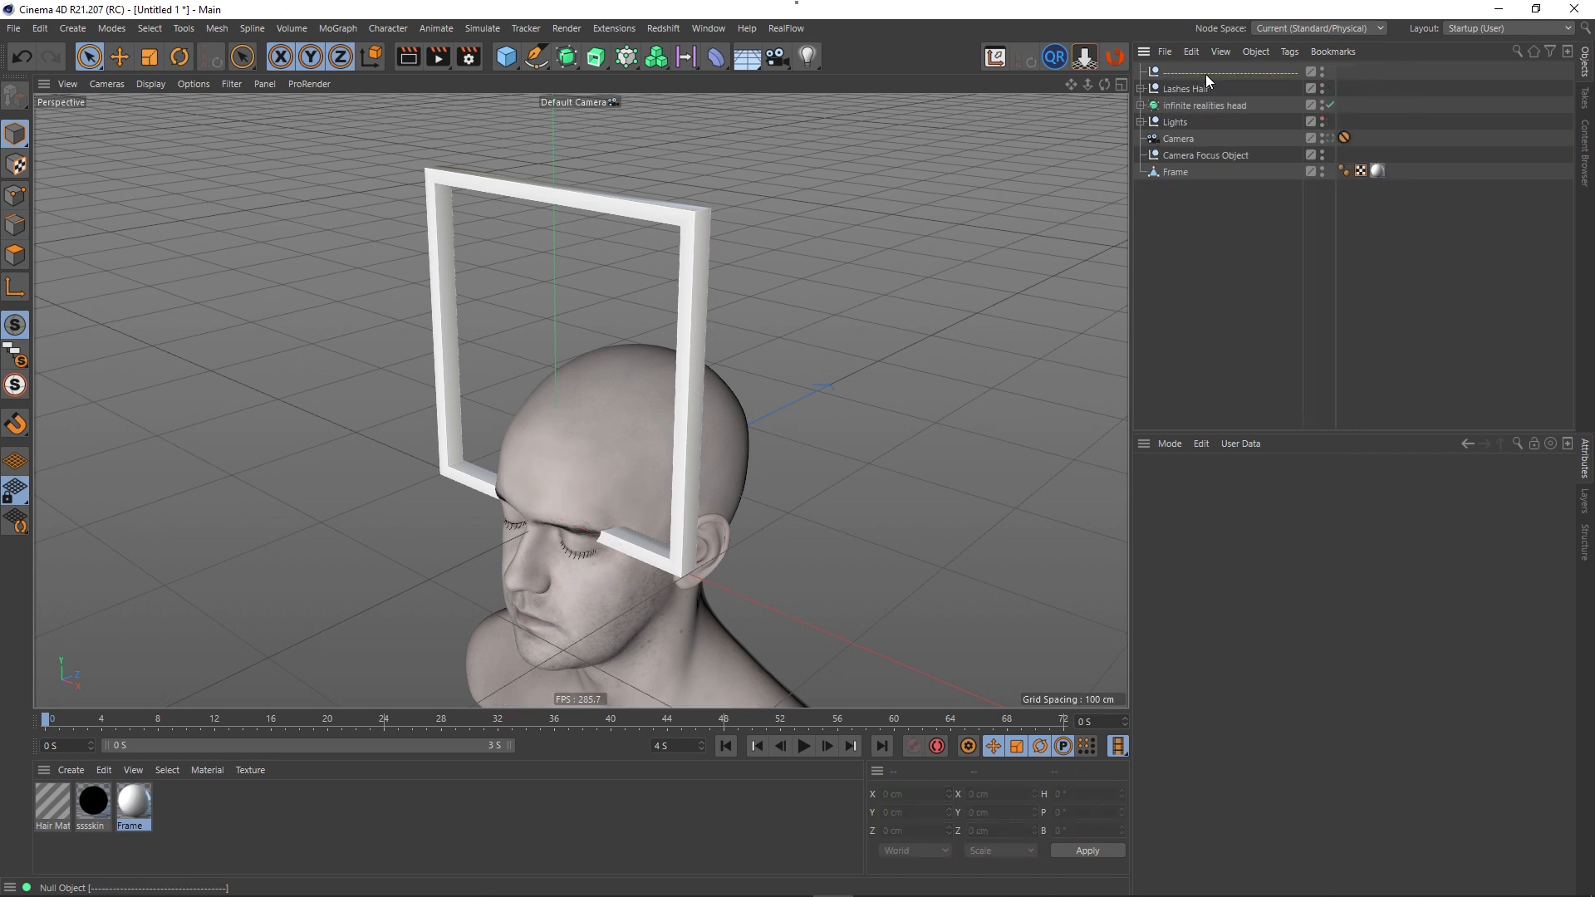
pyautogui.click(1205, 73)
pyautogui.press('Delete')
pyautogui.click(1142, 73)
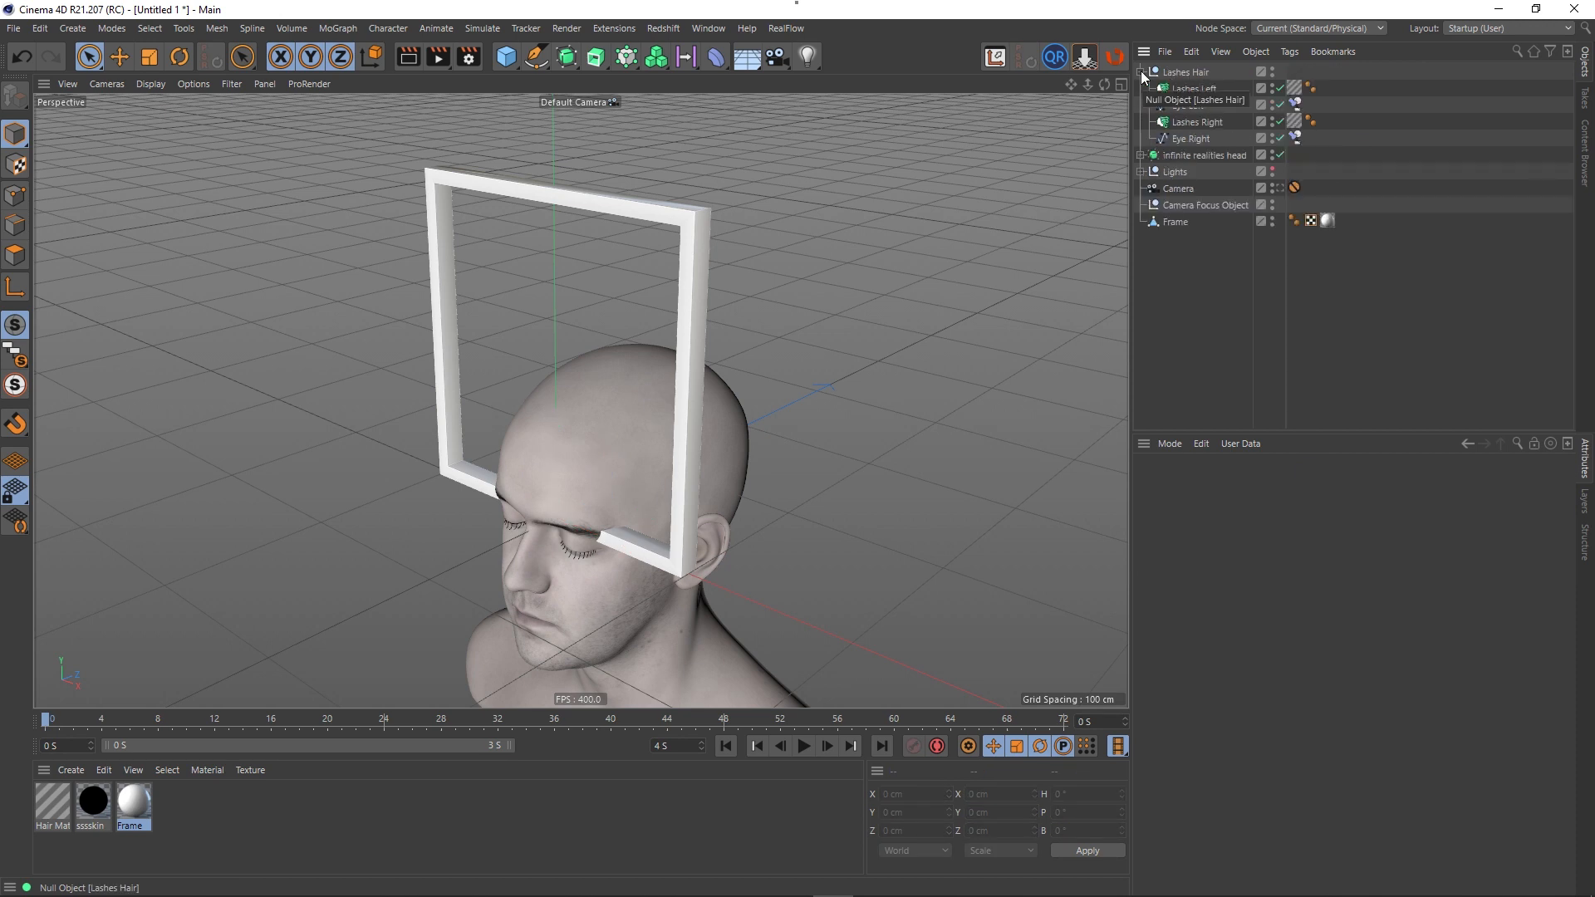
pyautogui.click(1142, 73)
pyautogui.click(1172, 75)
pyautogui.press('Delete')
# - Display the mesh lines in the viewport and remove the sssskin material tag from the Head object
pyautogui.click(1142, 74)
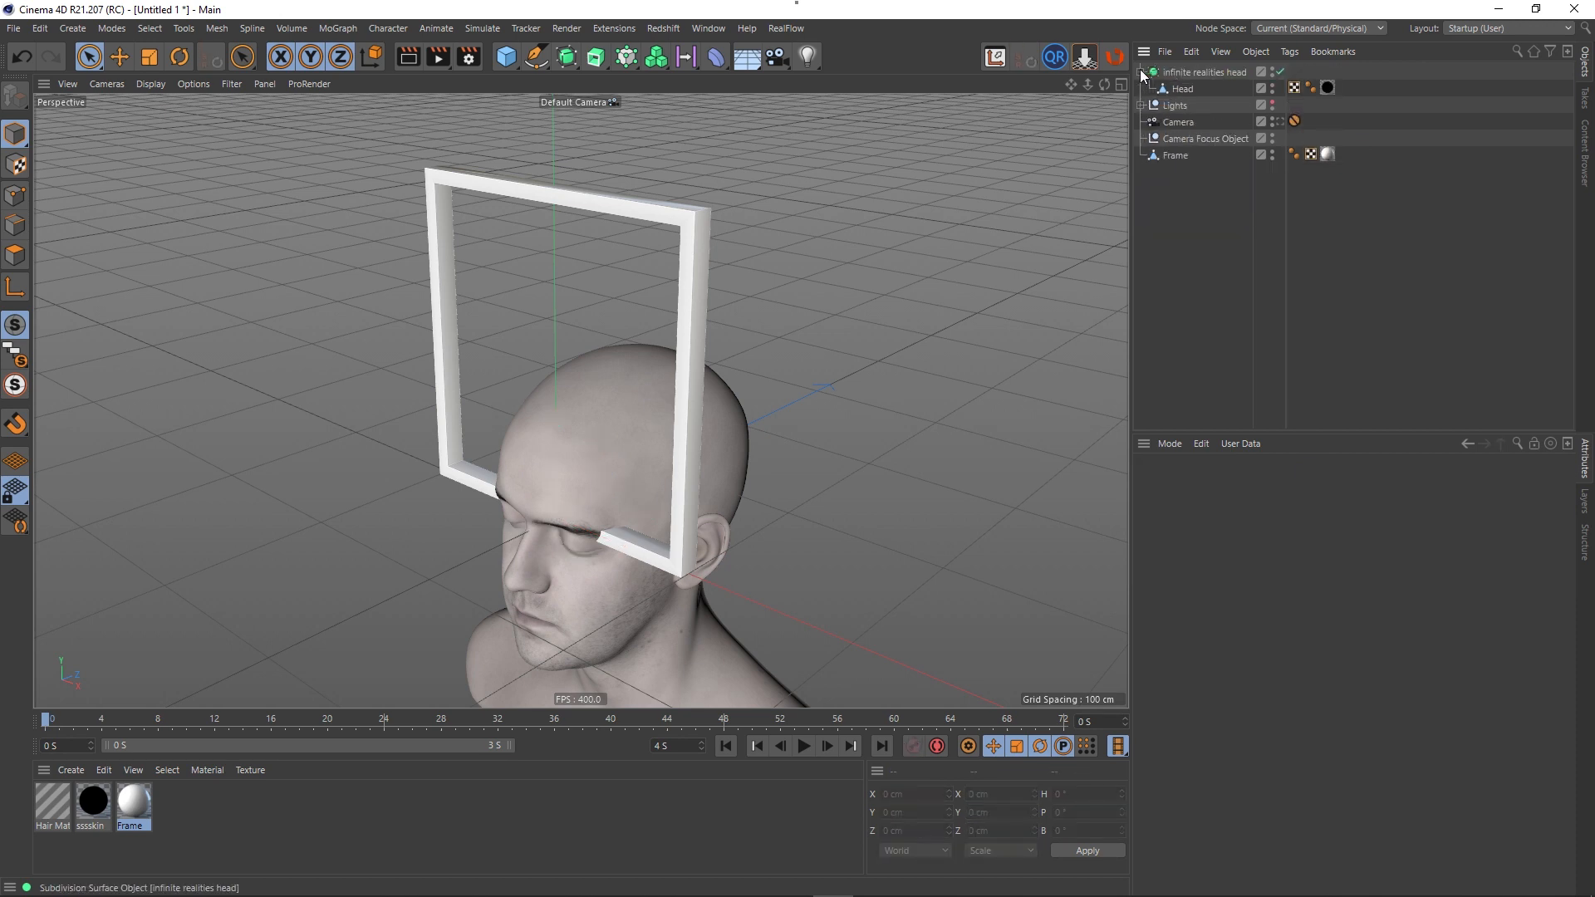
pyautogui.click(1185, 72)
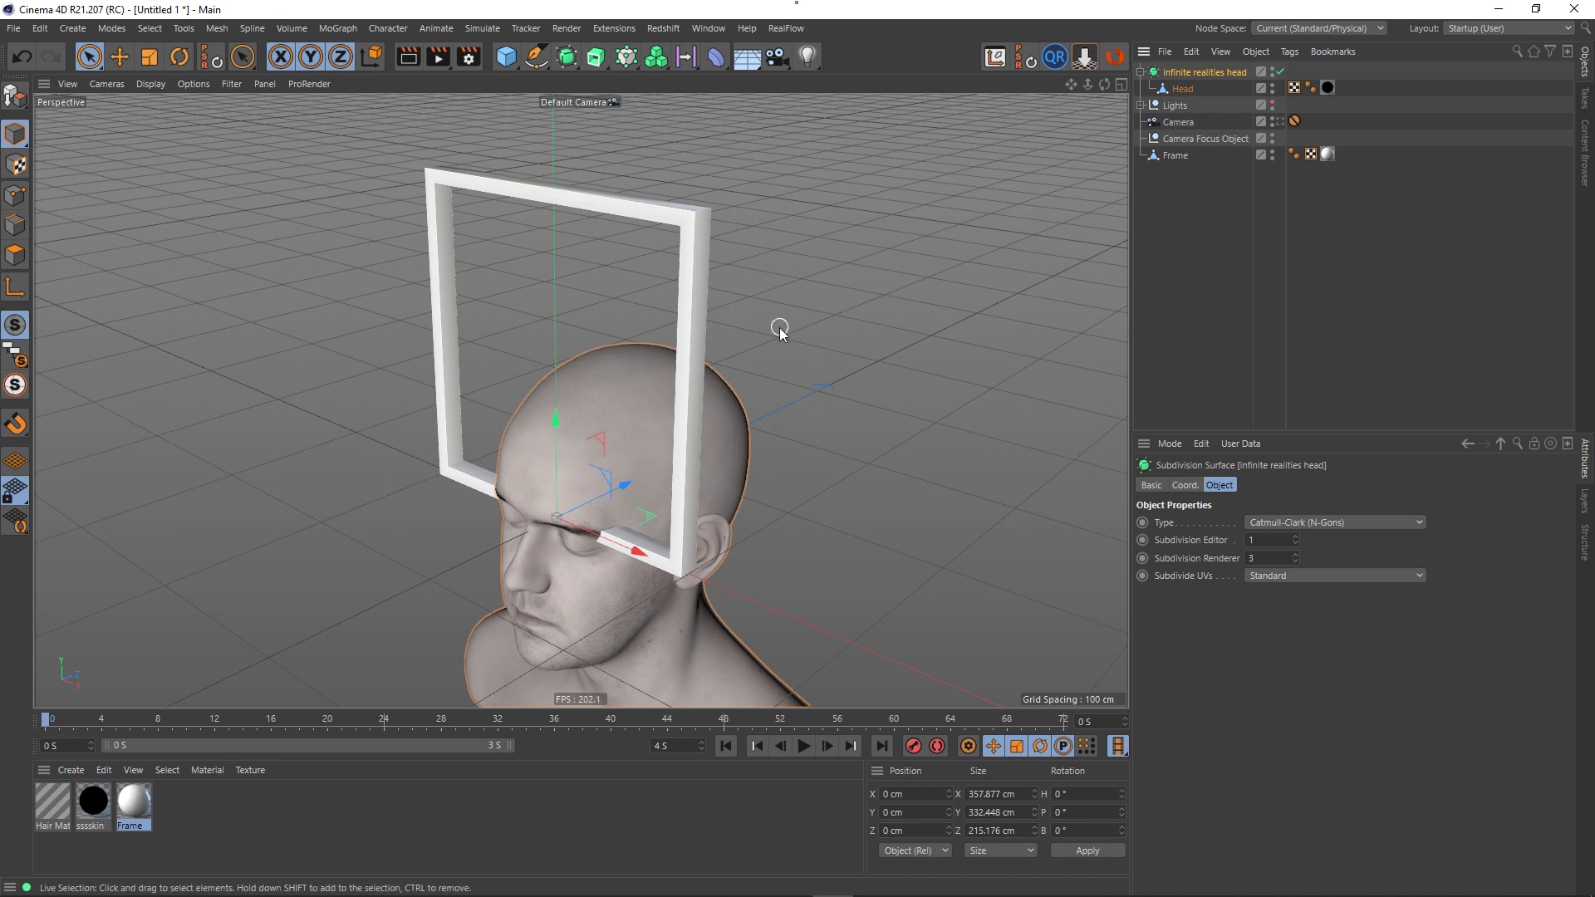
pyautogui.press('n')
pyautogui.press('b')
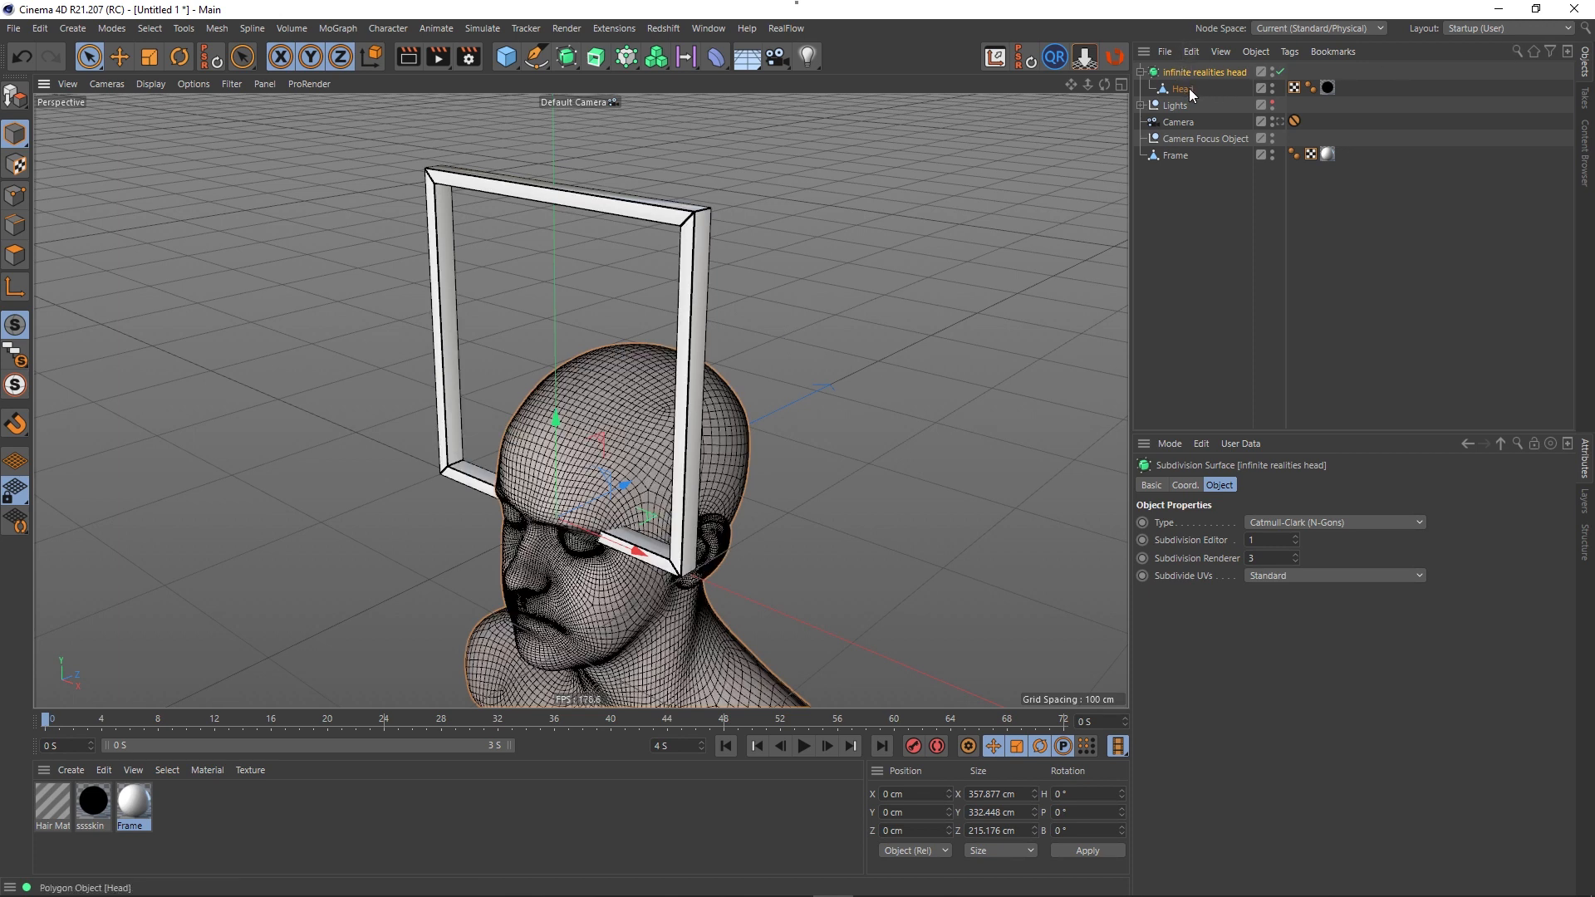
pyautogui.click(1328, 86)
pyautogui.press('Delete')
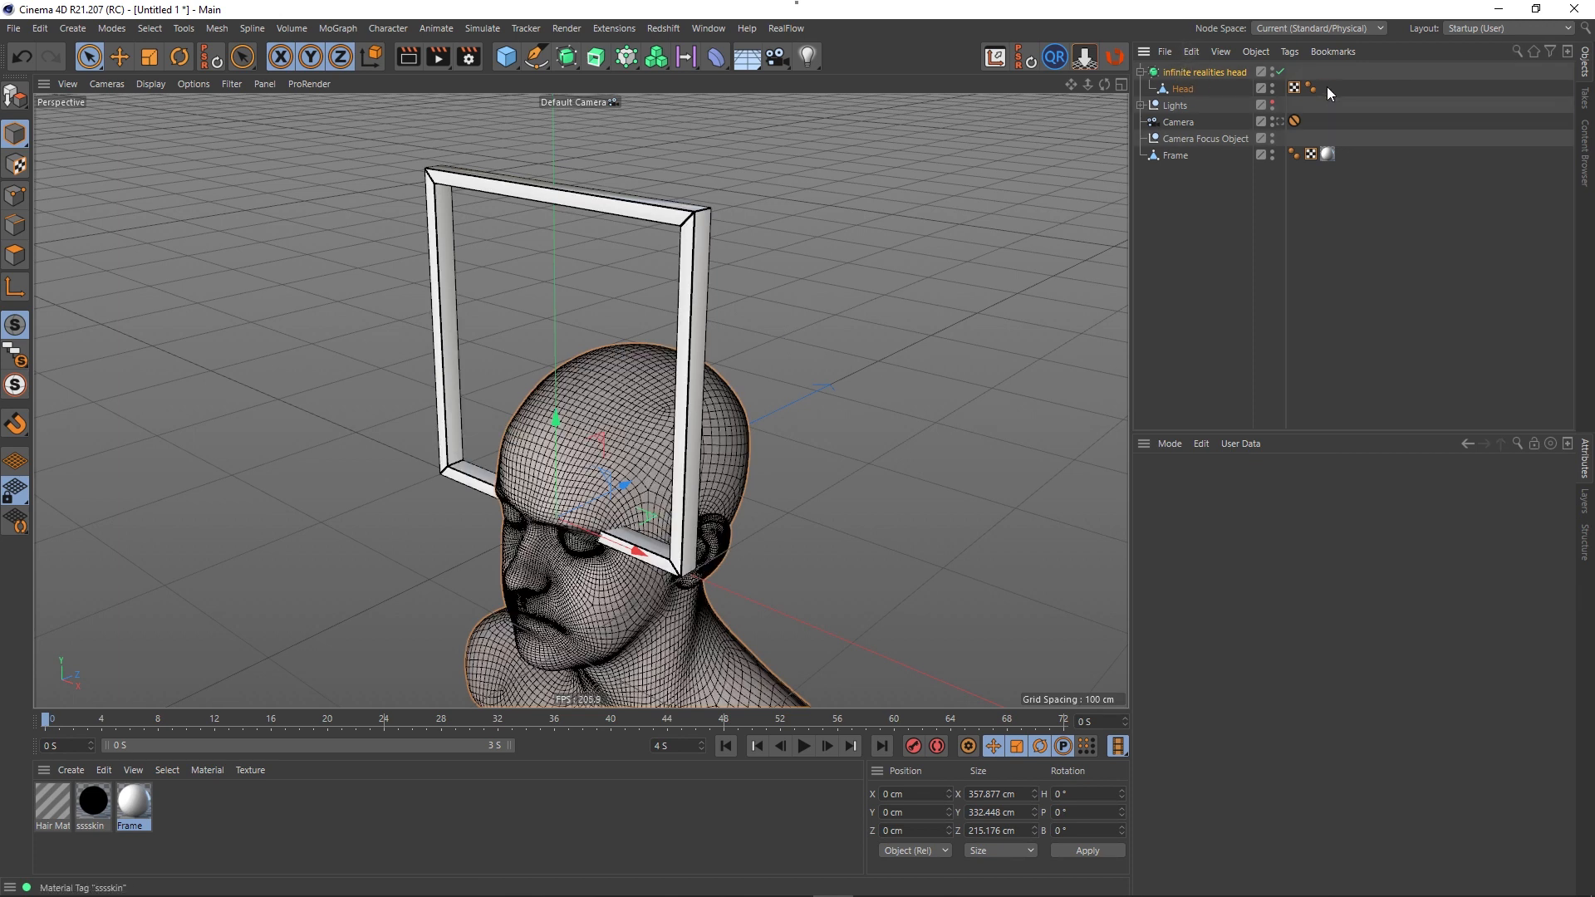
# - Delete the imported Lights group, Camera and Camera Focus Object
pyautogui.click(1170, 103)
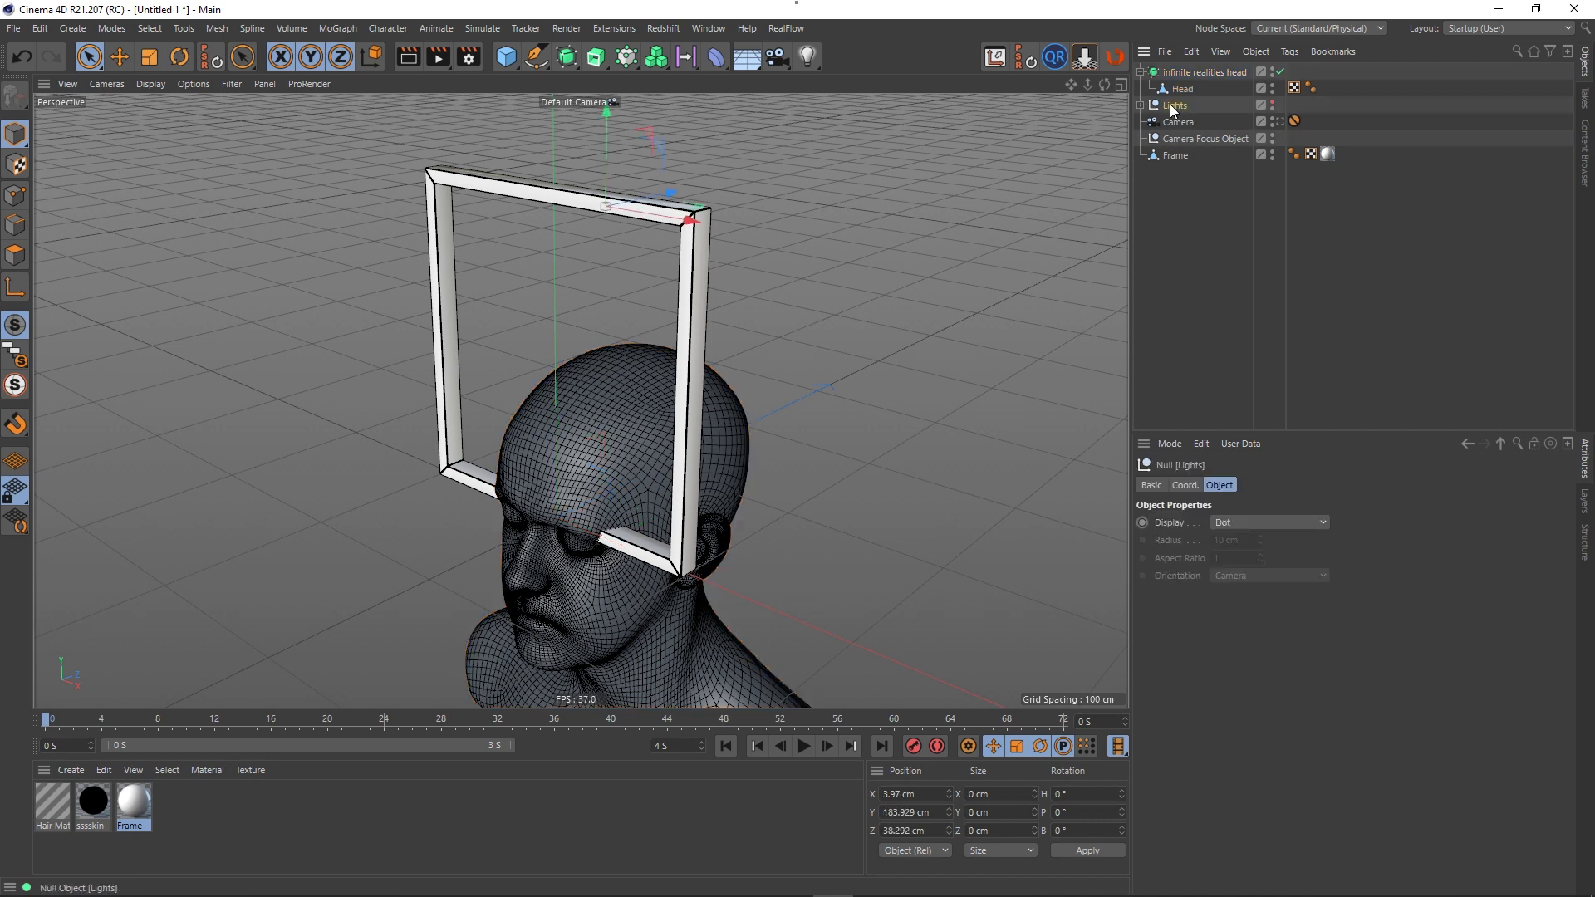
pyautogui.press('Delete')
pyautogui.click(1170, 101)
pyautogui.press('Delete')
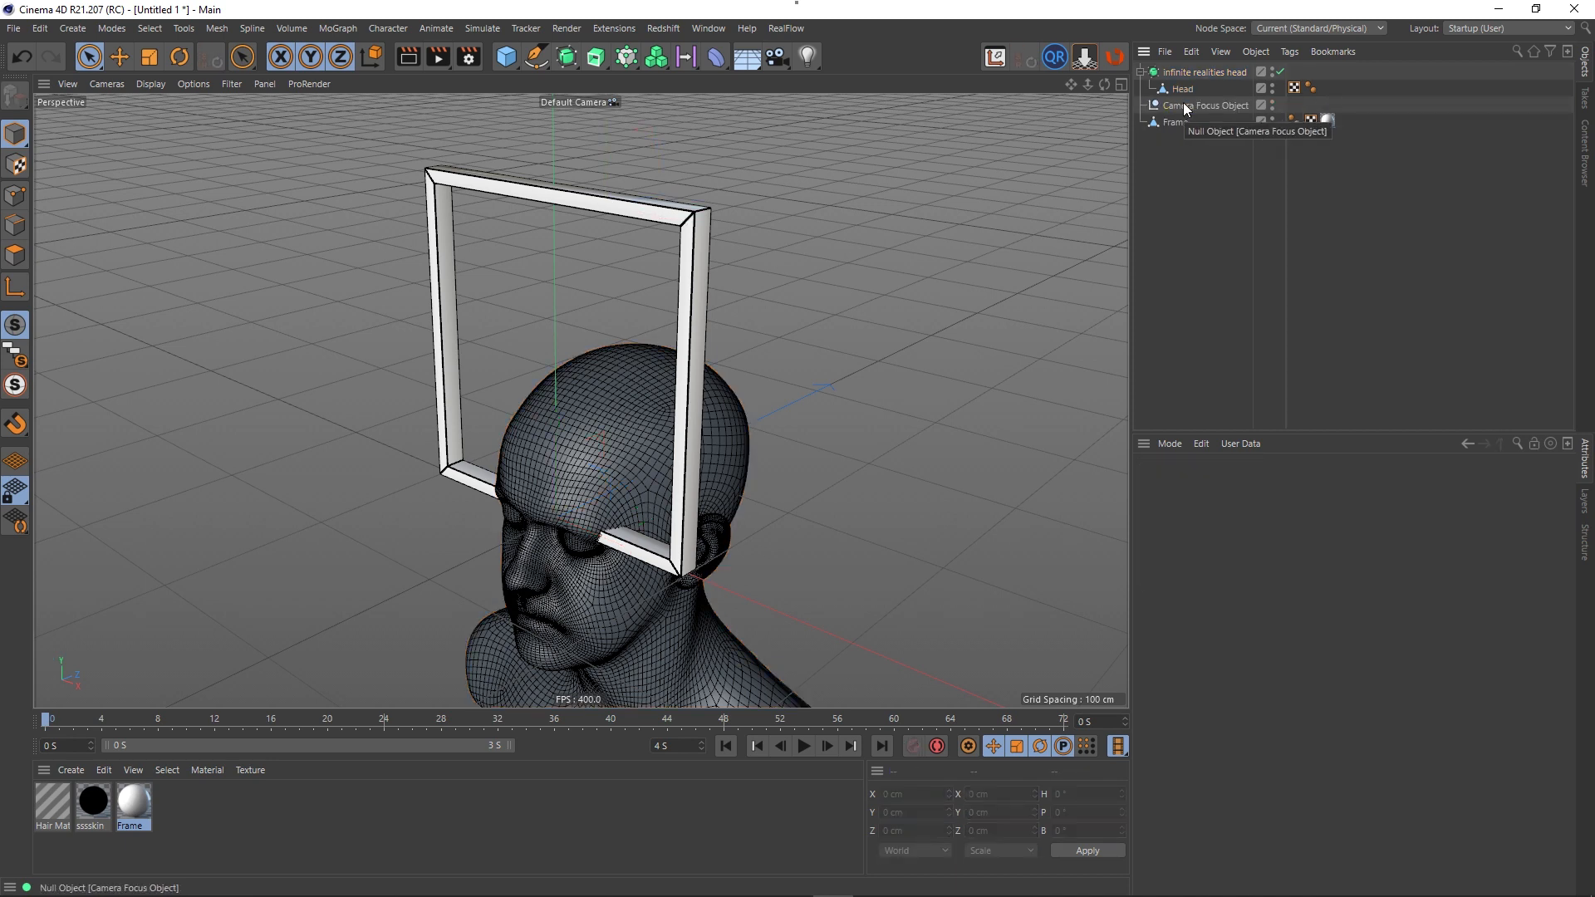
pyautogui.click(1183, 103)
pyautogui.press('Delete')
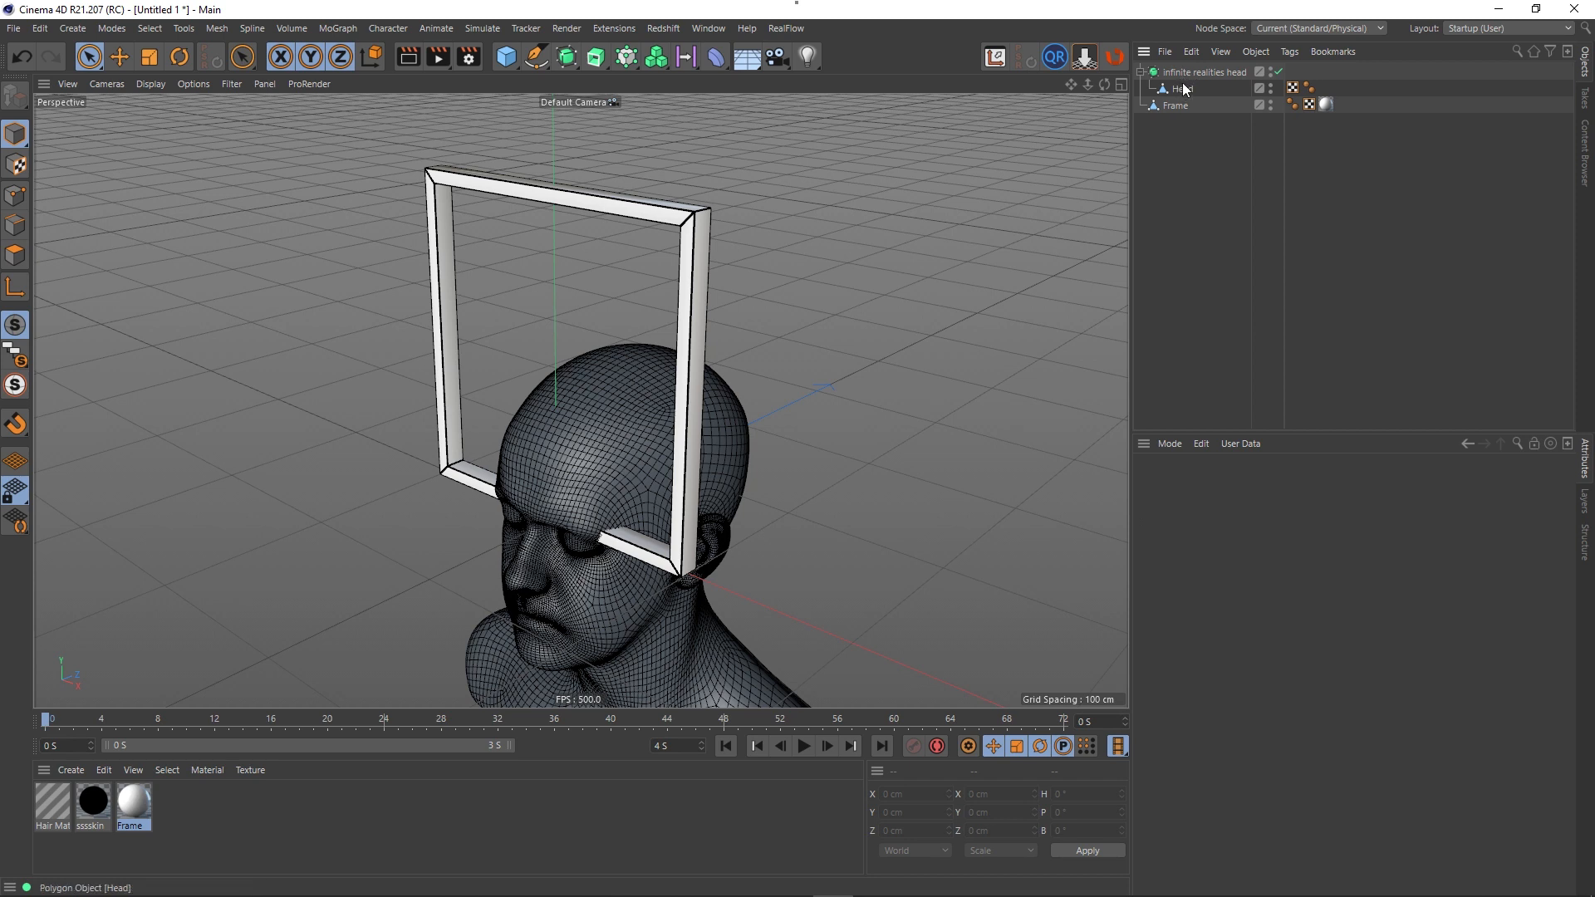
# - Set the Subdivision Renderer value of the infinite realities head to 1
pyautogui.click(1187, 72)
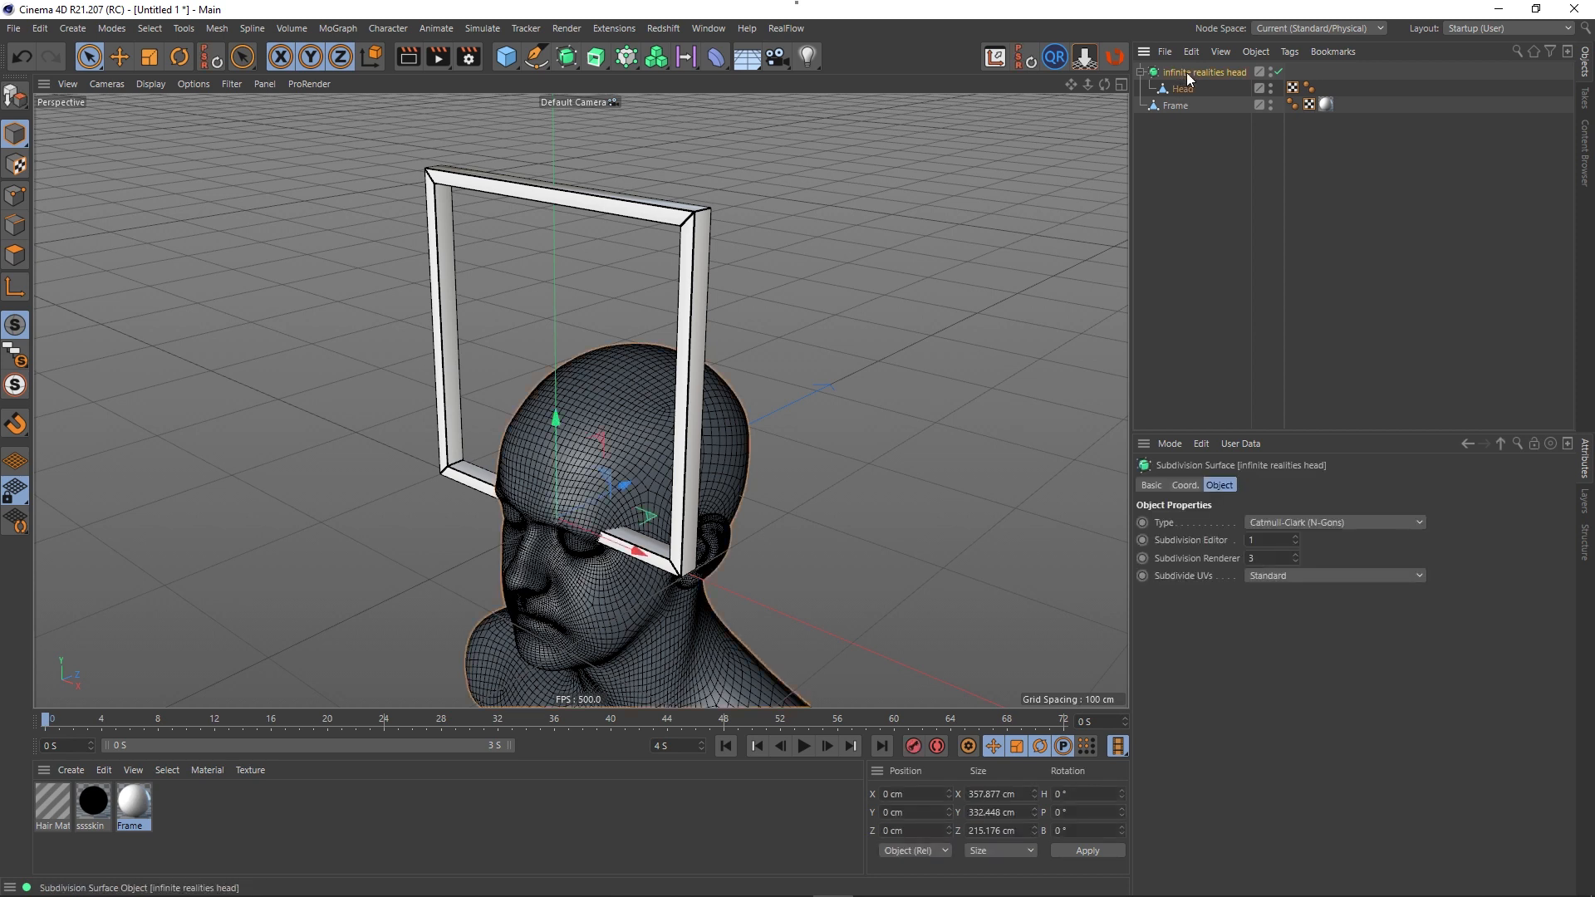
pyautogui.click(1294, 561)
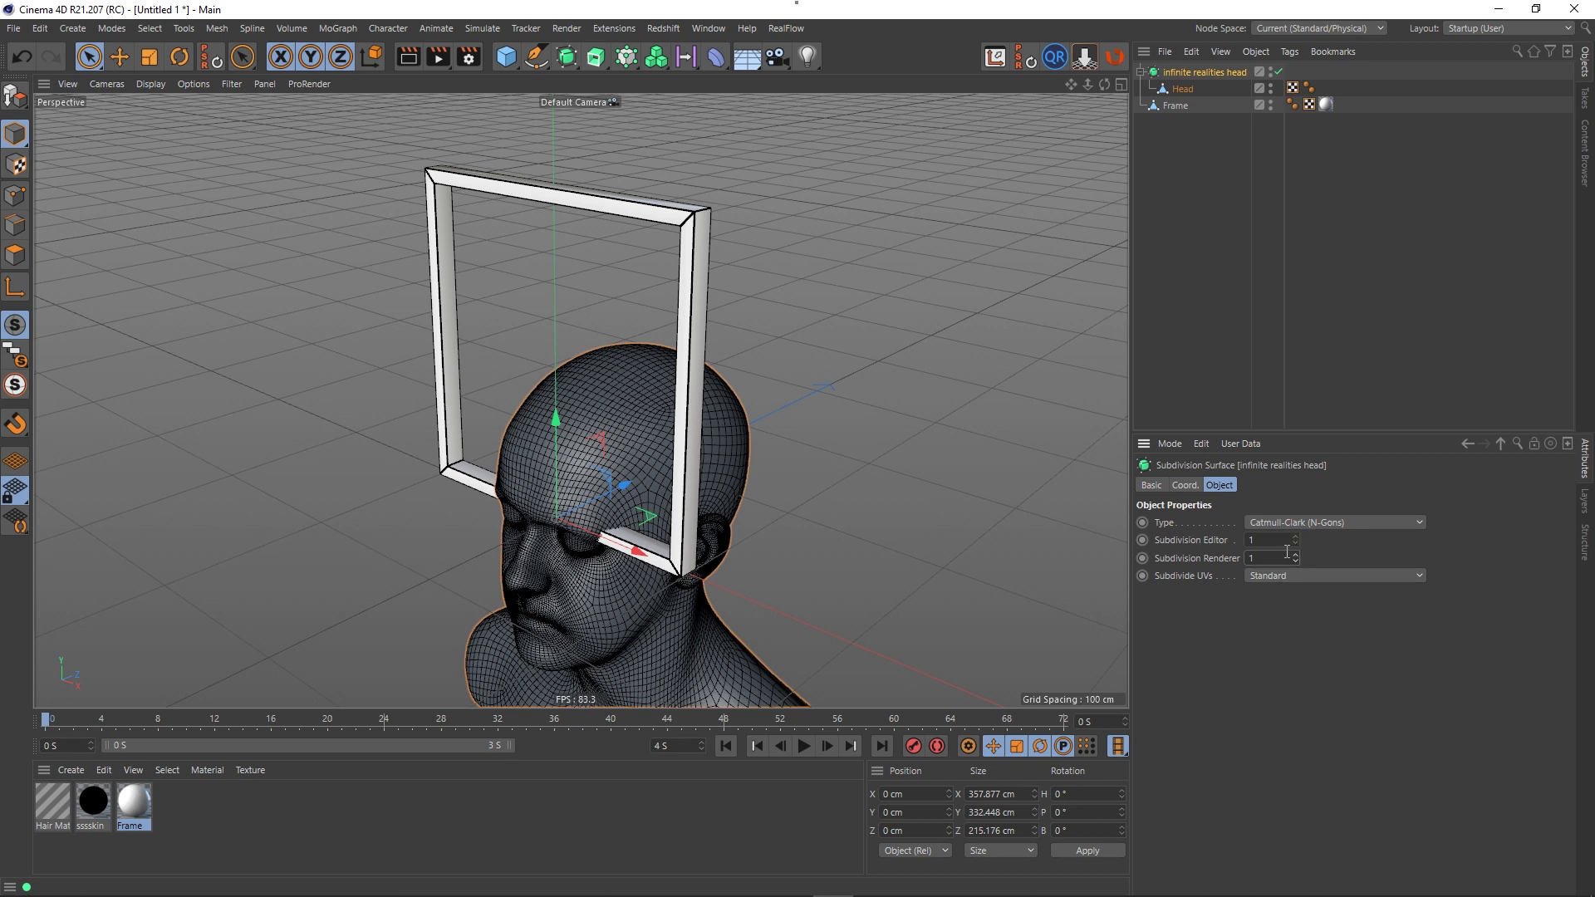
pyautogui.scroll(-3, 656, 491)
pyautogui.moveTo(656, 492); pyautogui.dragTo(600, 403, button='middle')
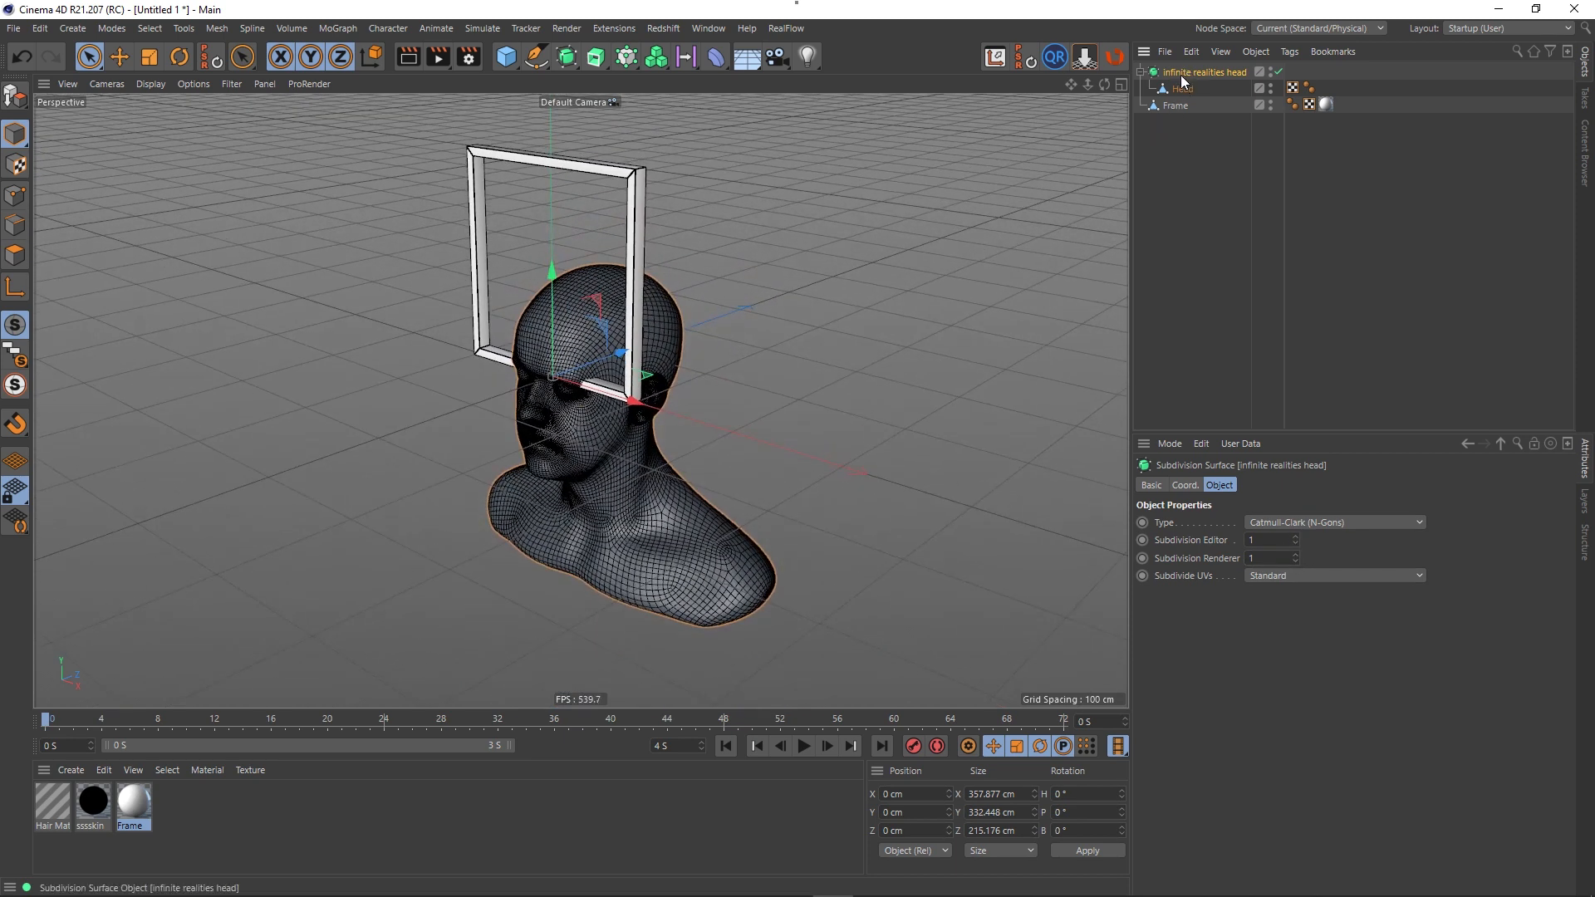
# - Make the head's Subdivision Surface editable, then extract the Head mesh below Frame and delete the leftover null
pyautogui.press('c')
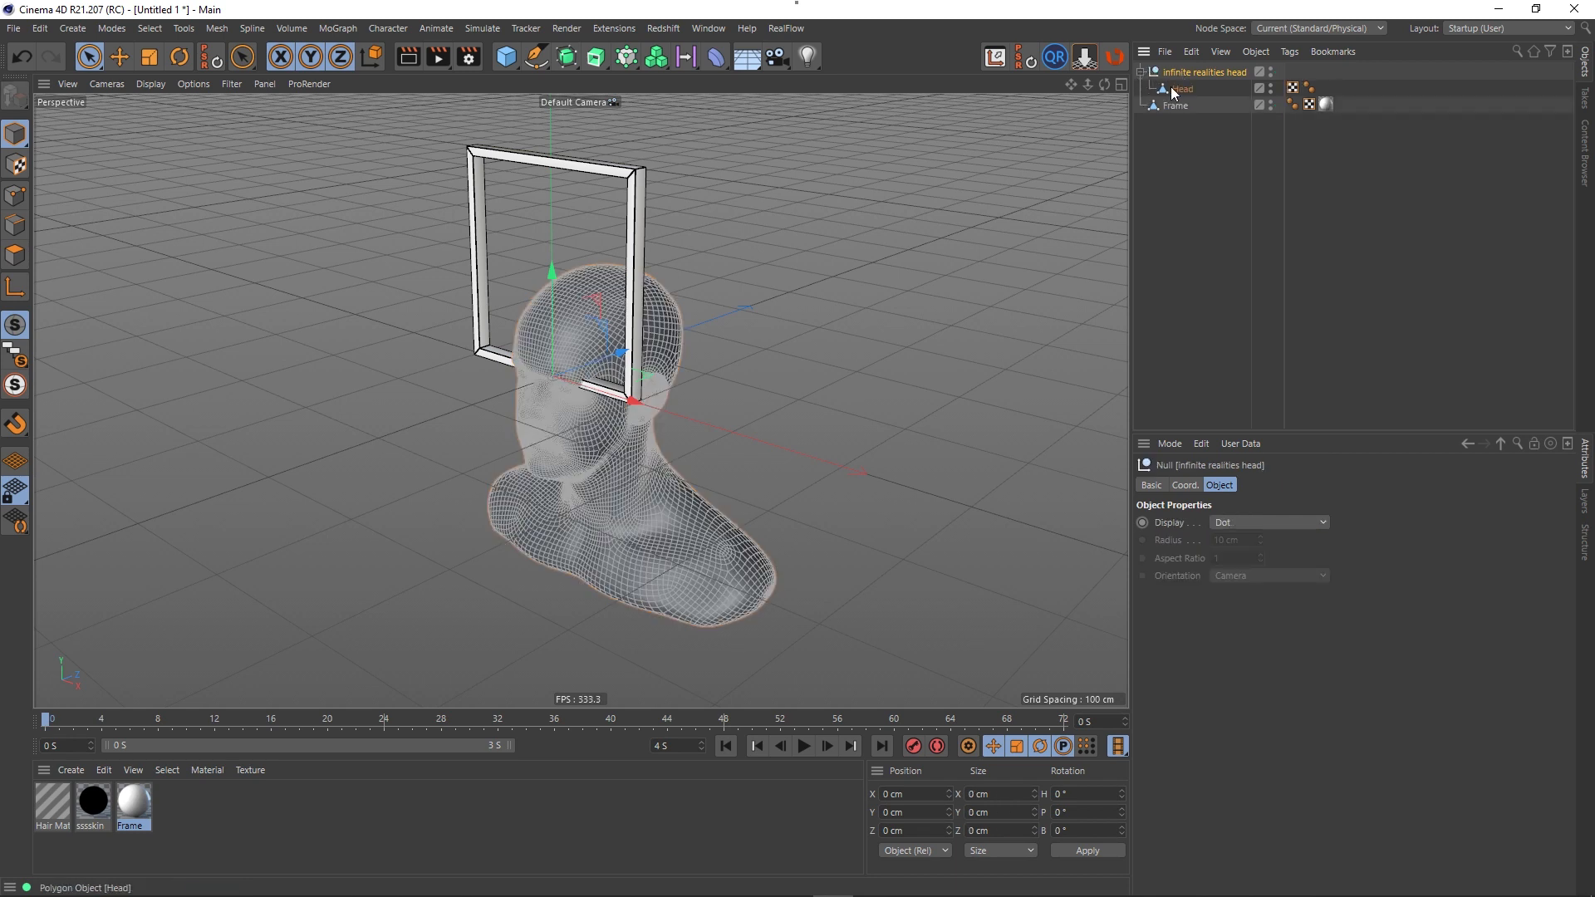
pyautogui.moveTo(1174, 90); pyautogui.dragTo(1175, 66)
pyautogui.click(1189, 86)
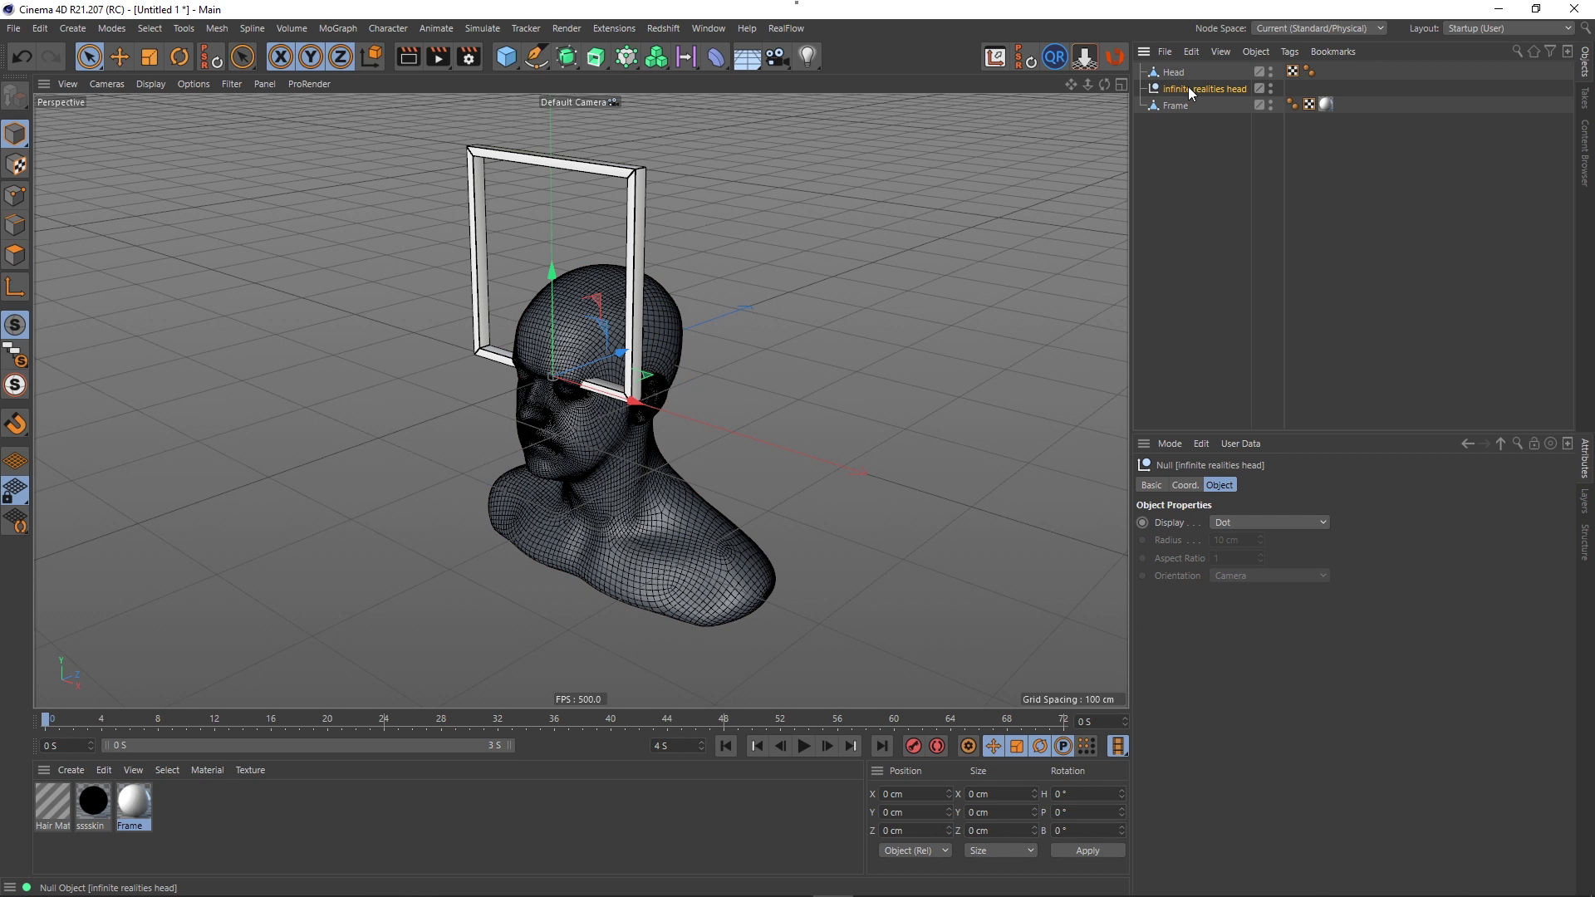
pyautogui.press('Delete')
pyautogui.moveTo(1175, 141); pyautogui.dragTo(1175, 123)
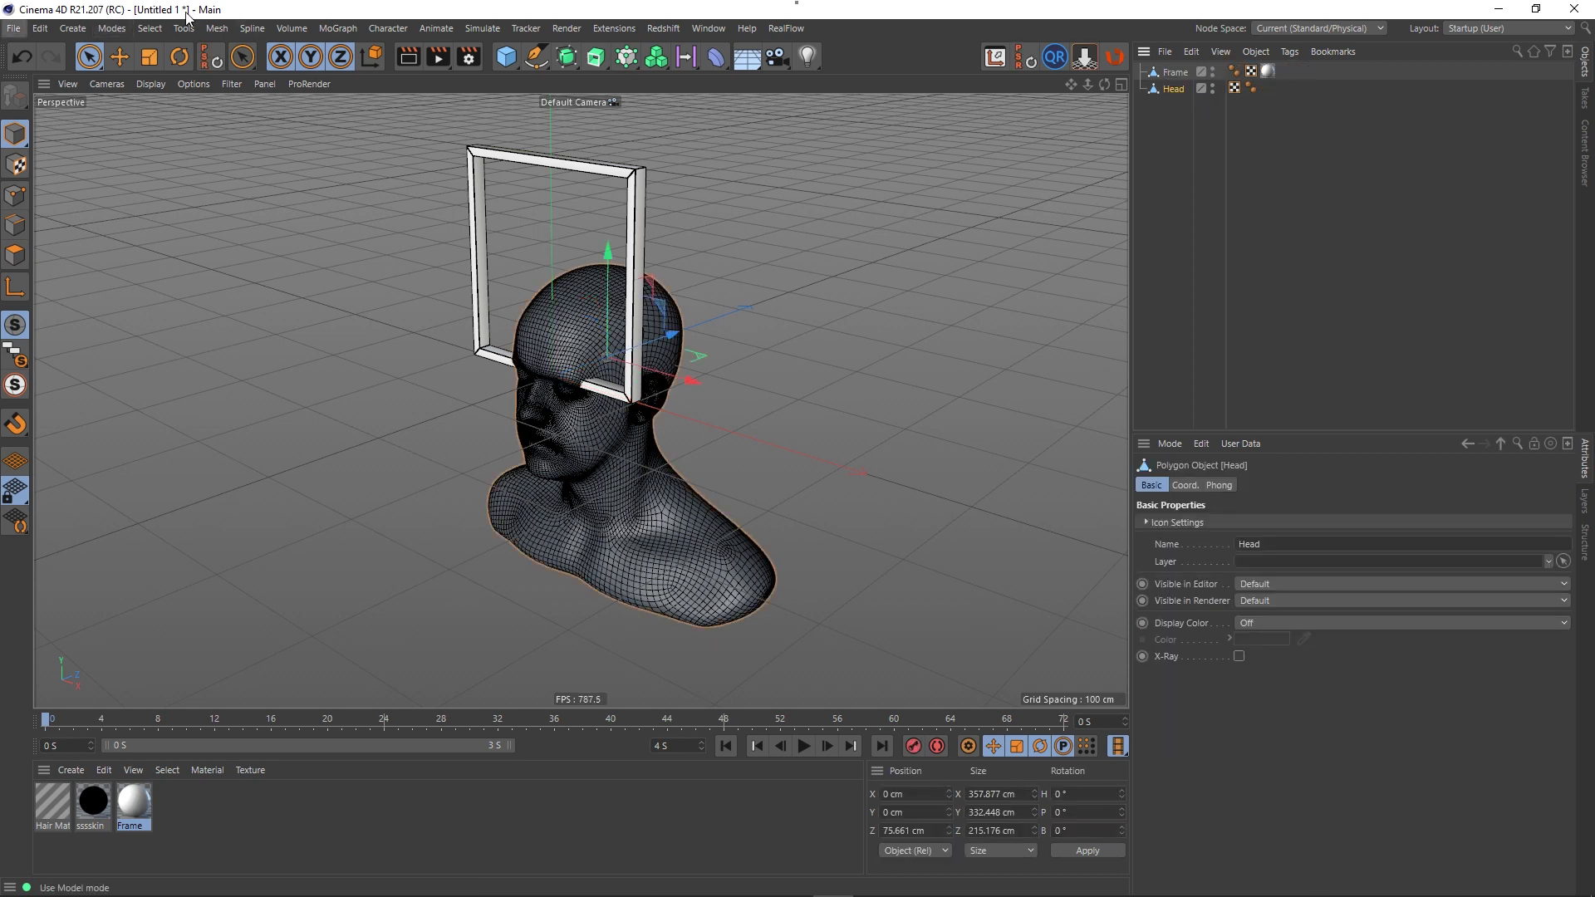
# - Center the Head object's axis on all its points with the Axis Center tool
pyautogui.click(211, 27)
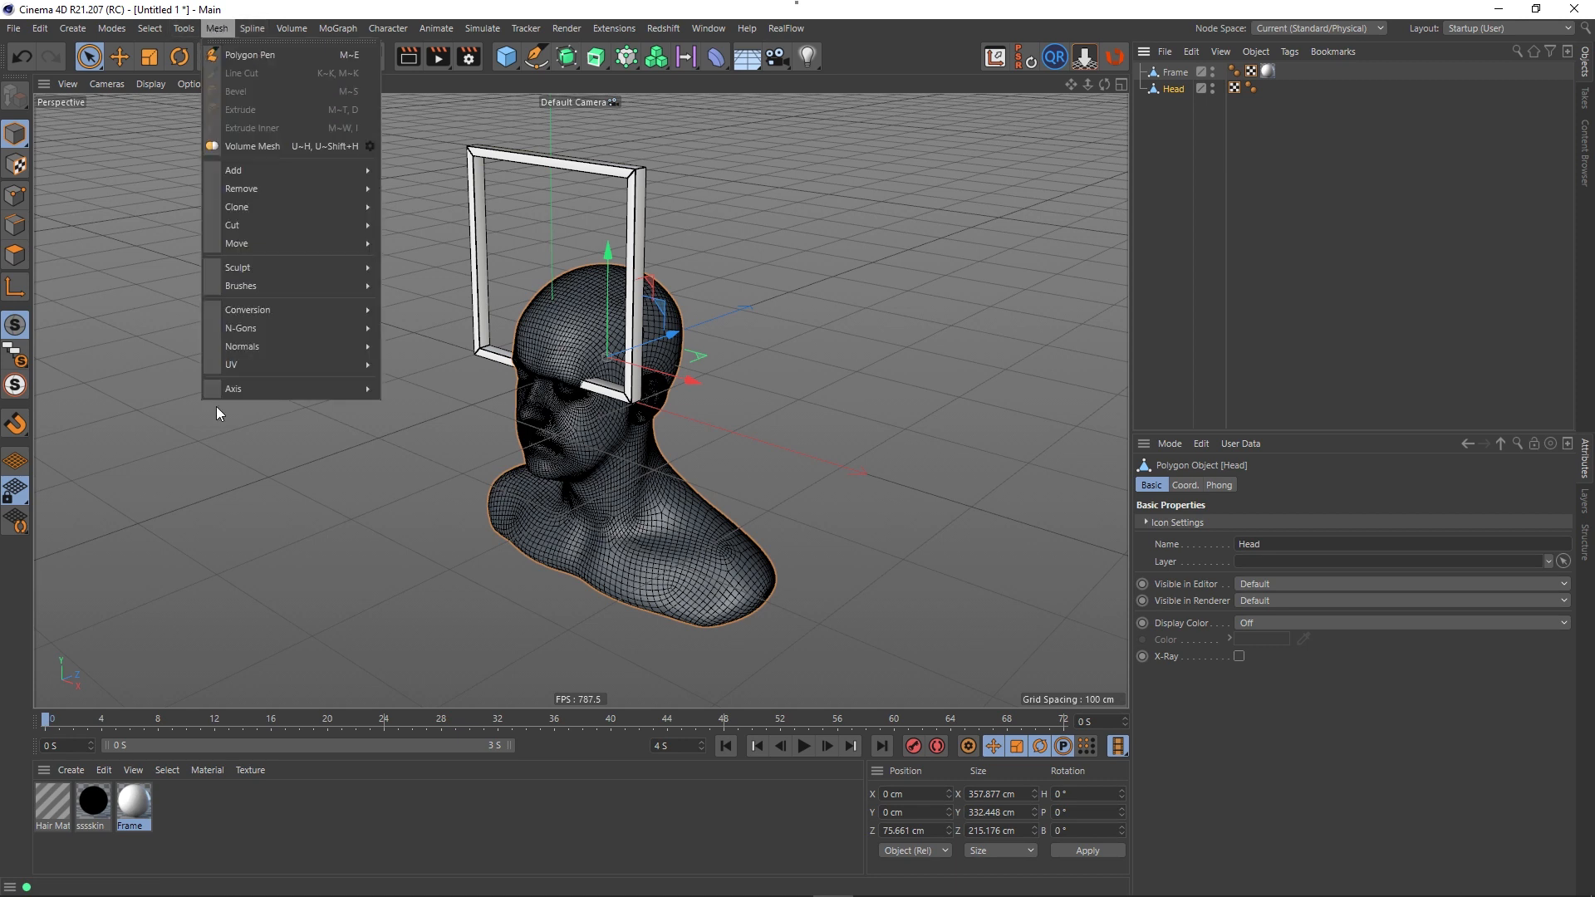
pyautogui.moveTo(251, 390)
pyautogui.click(464, 392)
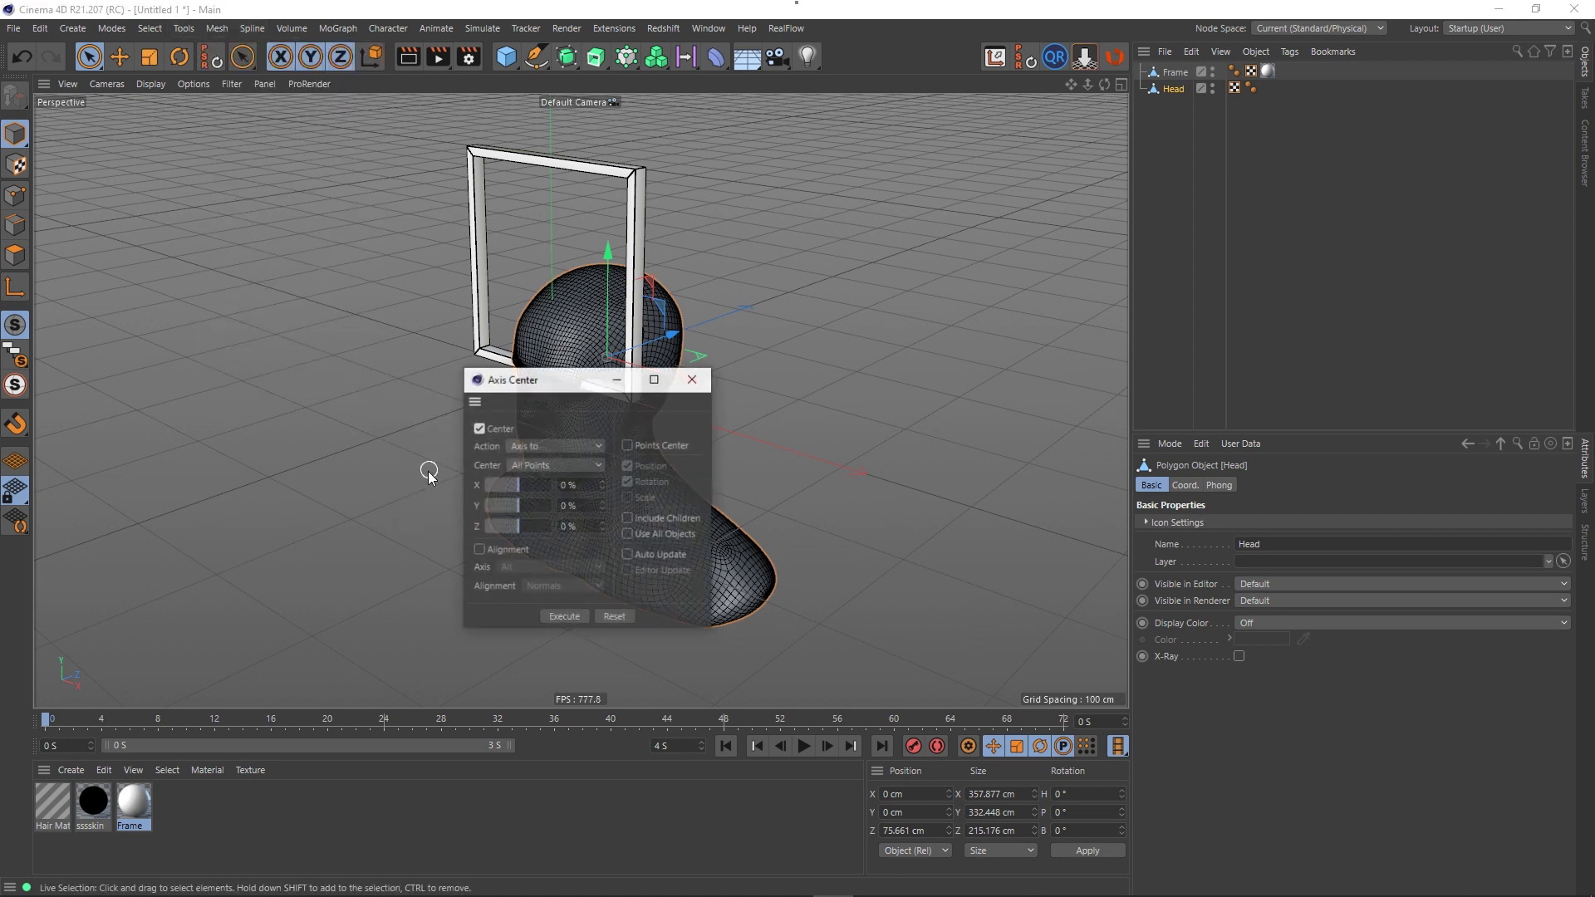
pyautogui.click(563, 616)
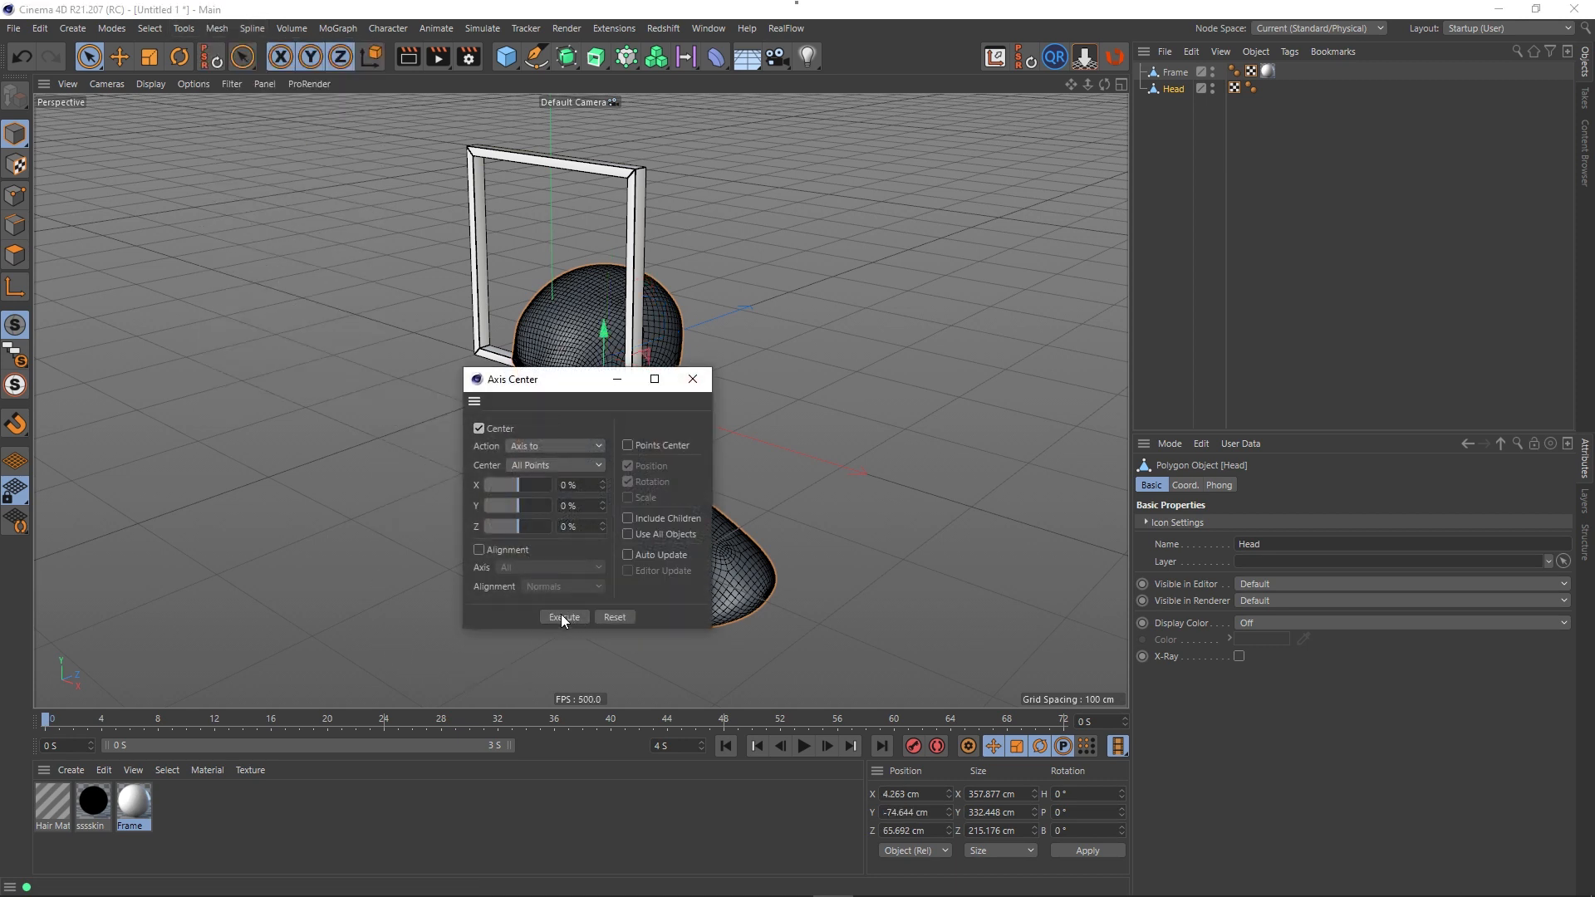
pyautogui.click(692, 378)
pyautogui.moveTo(621, 467)
pyautogui.keyDown('alt'); pyautogui.mouseDown()
pyautogui.moveTo(497, 432)
pyautogui.moveTo(646, 452)
pyautogui.moveTo(607, 457)
pyautogui.moveTo(623, 458)
pyautogui.mouseUp(); pyautogui.keyUp('alt')
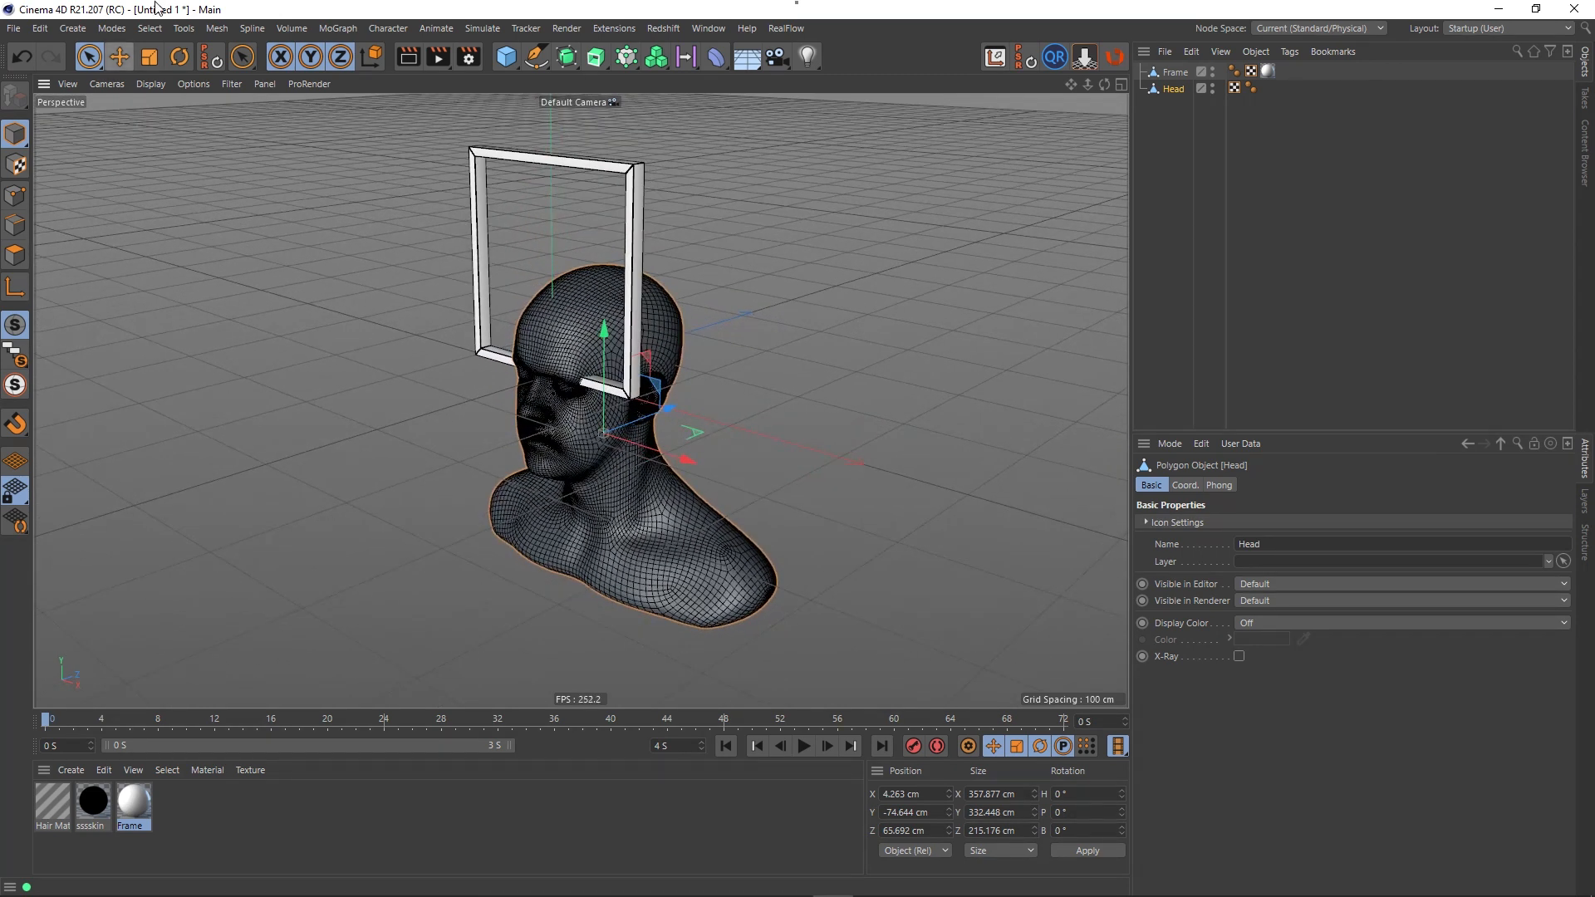
# - Scale the Head down uniformly to about 209 × 194 × 126 cm and drop its lowest point to the floor
pyautogui.click(150, 56)
pyautogui.moveTo(349, 448); pyautogui.dragTo(292, 676)
pyautogui.keyDown('alt'); pyautogui.moveTo(521, 430); pyautogui.dragTo(647, 376); pyautogui.keyUp('alt')
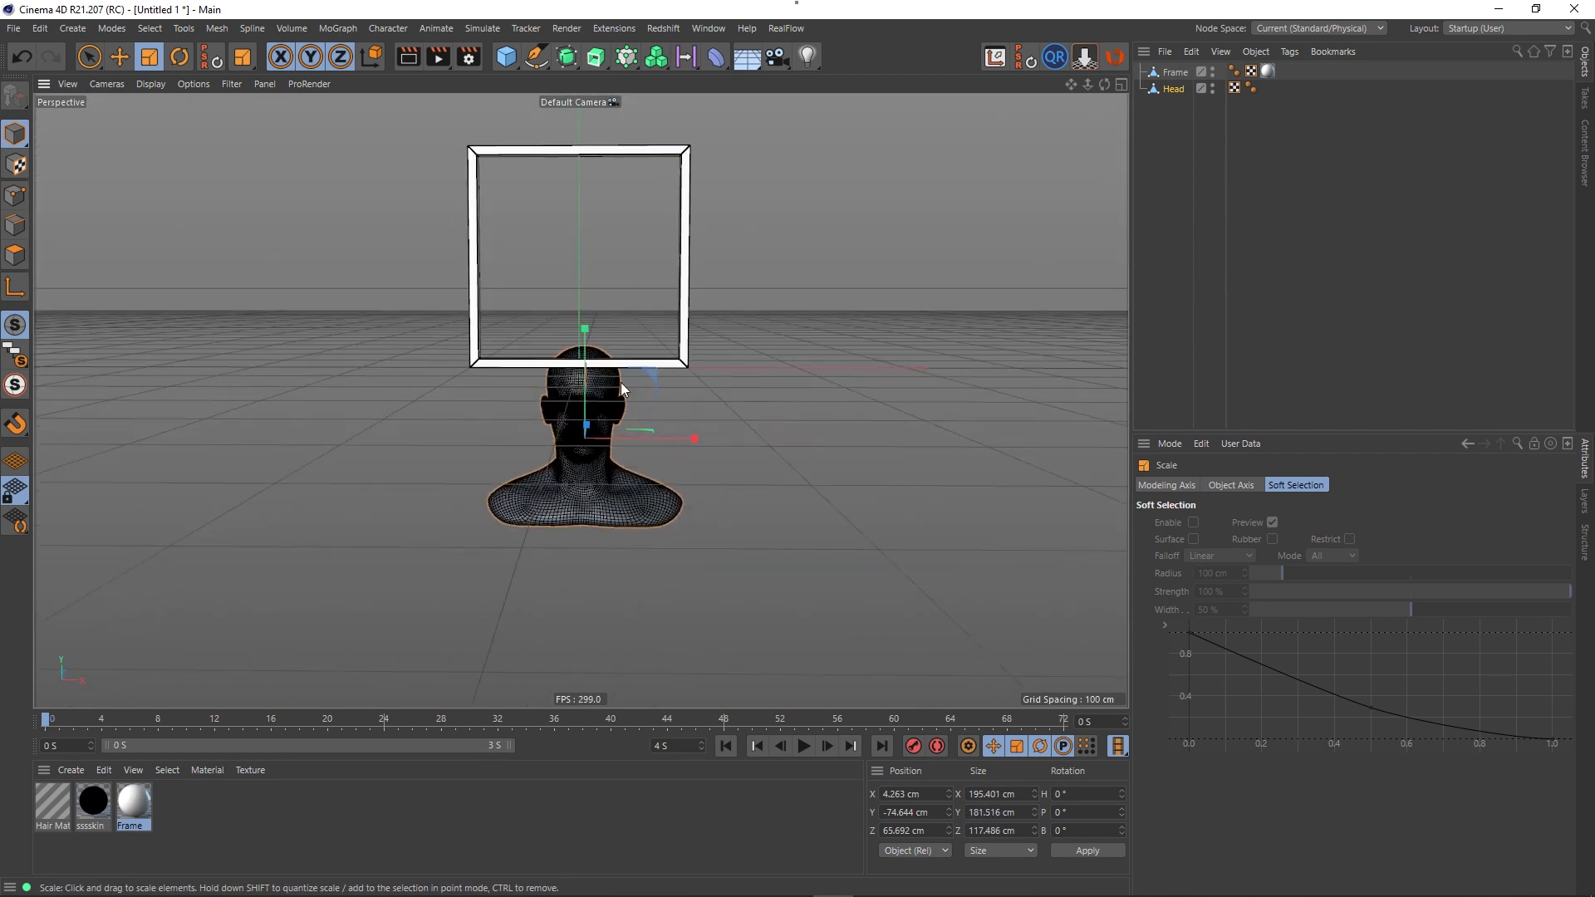
pyautogui.moveTo(436, 437); pyautogui.dragTo(457, 462)
pyautogui.moveTo(805, 400); pyautogui.dragTo(917, 372)
pyautogui.click(1086, 56)
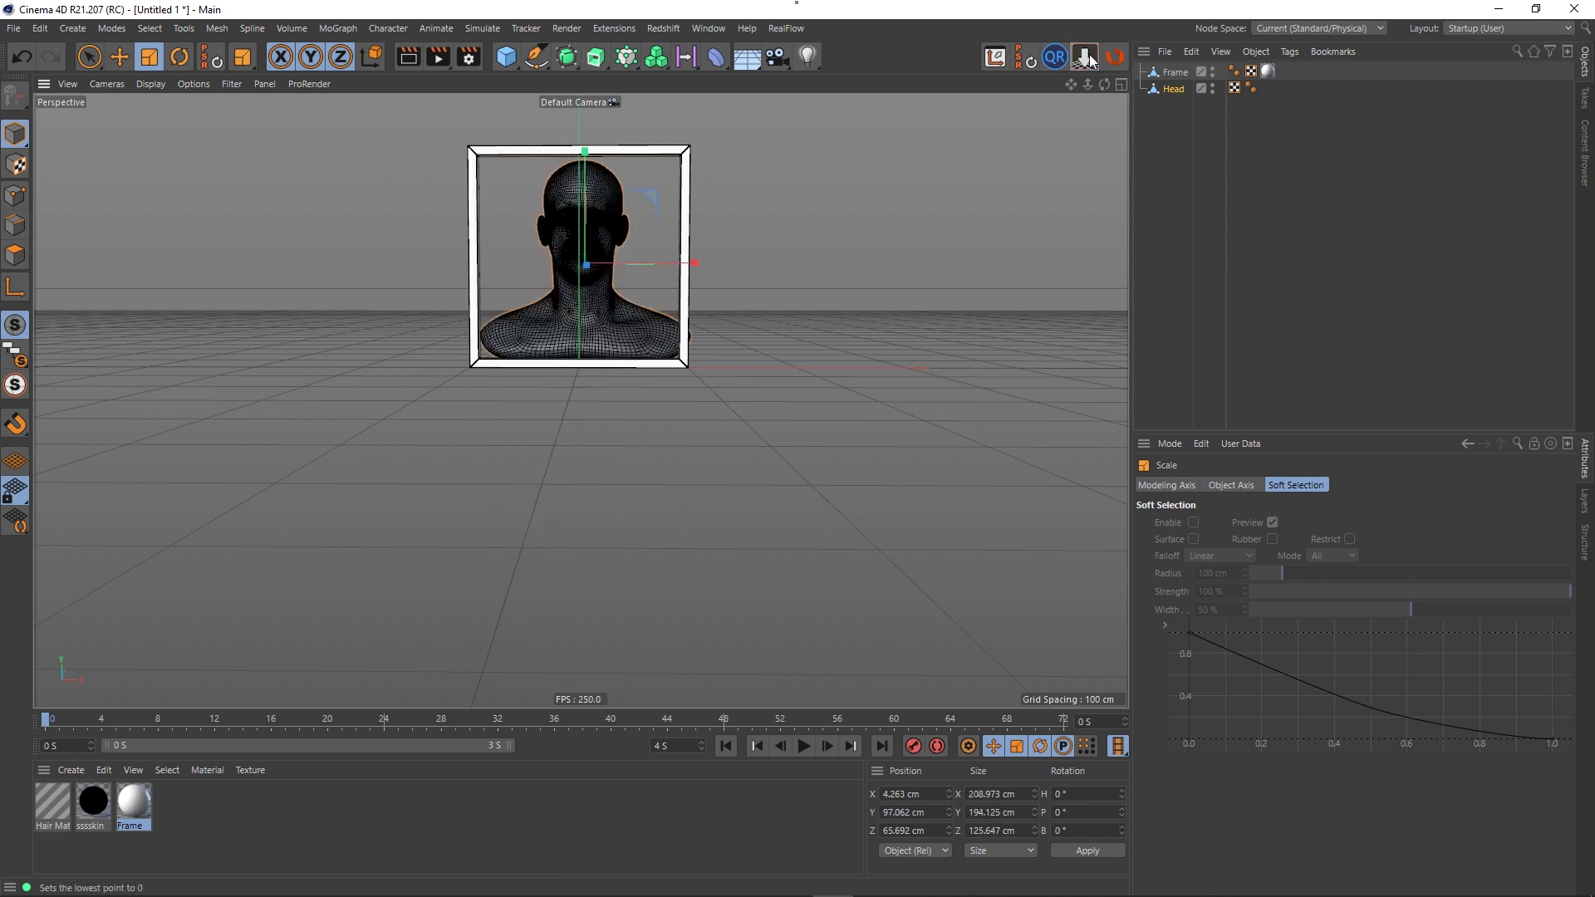
# - Scale the Head down uniformly to about 174 × 162 × 105 cm and drop its lowest point to the floor
pyautogui.keyDown('alt'); pyautogui.moveTo(614, 332); pyautogui.dragTo(487, 391); pyautogui.keyUp('alt')
pyautogui.scroll(4, 600, 272)
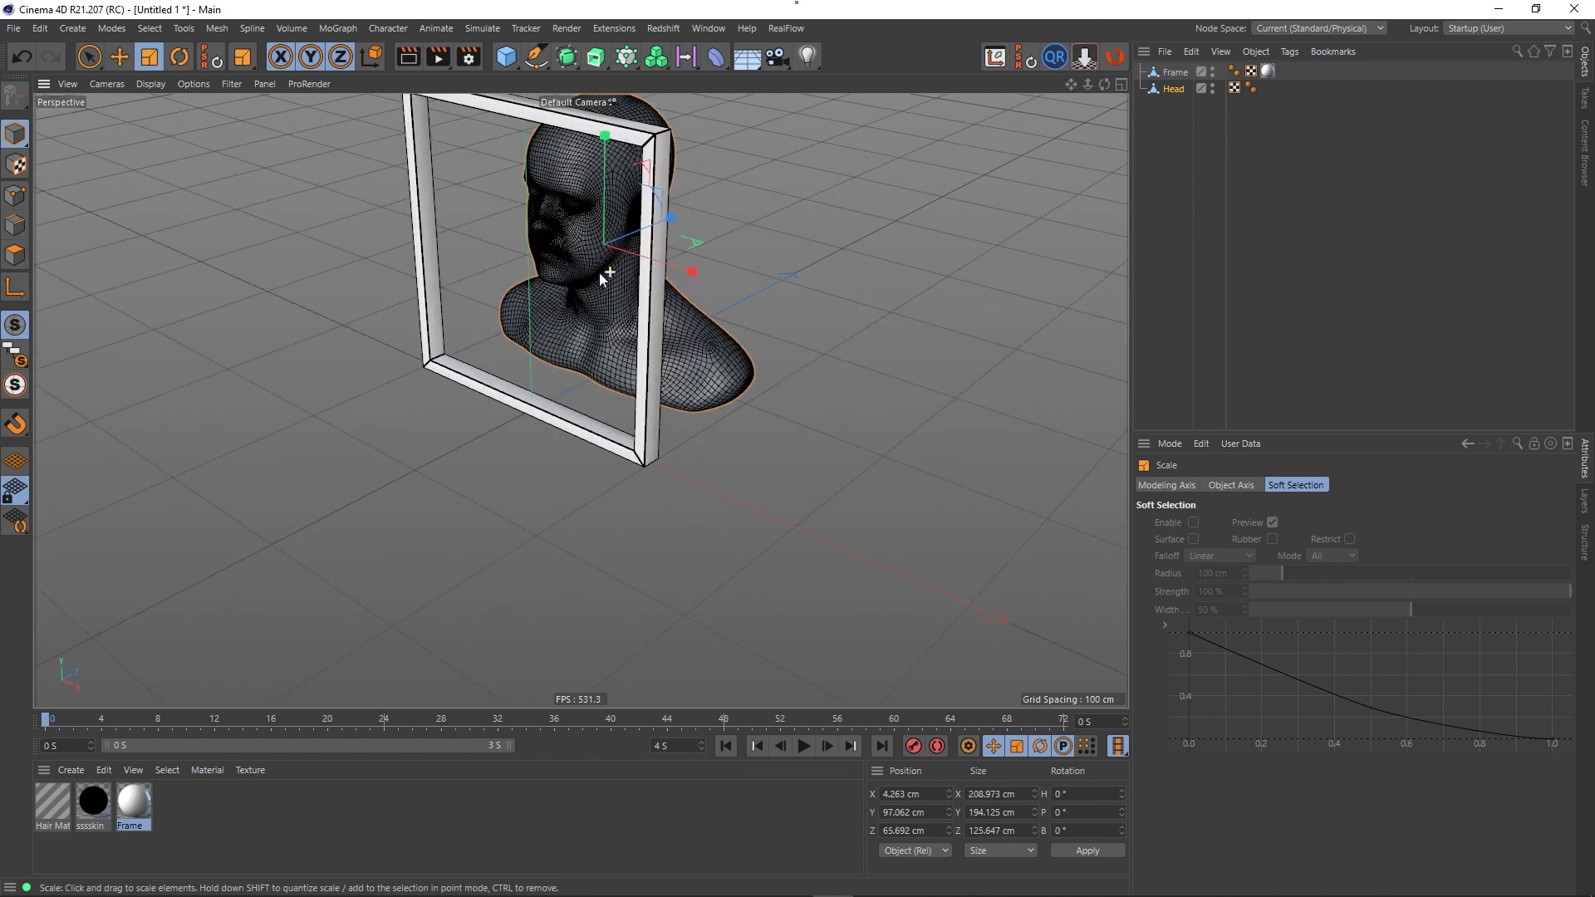
pyautogui.keyDown('alt'); pyautogui.moveTo(558, 276); pyautogui.dragTo(572, 390, button='middle'); pyautogui.keyUp('alt')
pyautogui.moveTo(849, 356); pyautogui.dragTo(793, 433)
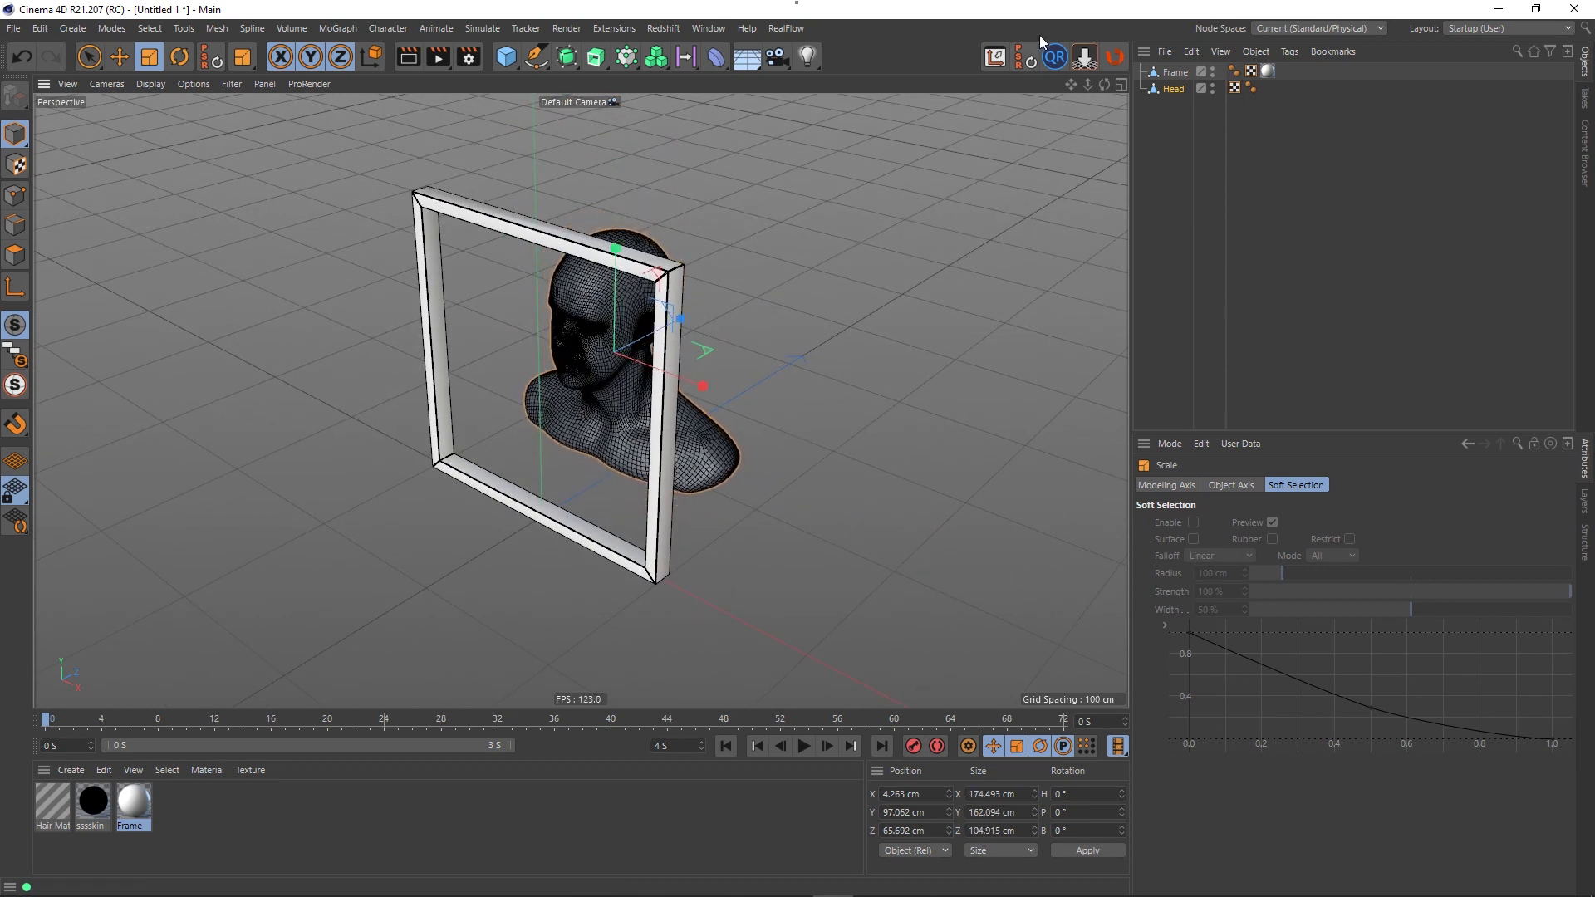
pyautogui.click(1084, 56)
pyautogui.keyDown('alt'); pyautogui.moveTo(665, 422); pyautogui.dragTo(651, 385); pyautogui.keyUp('alt')
pyautogui.scroll(-3, 650, 385)
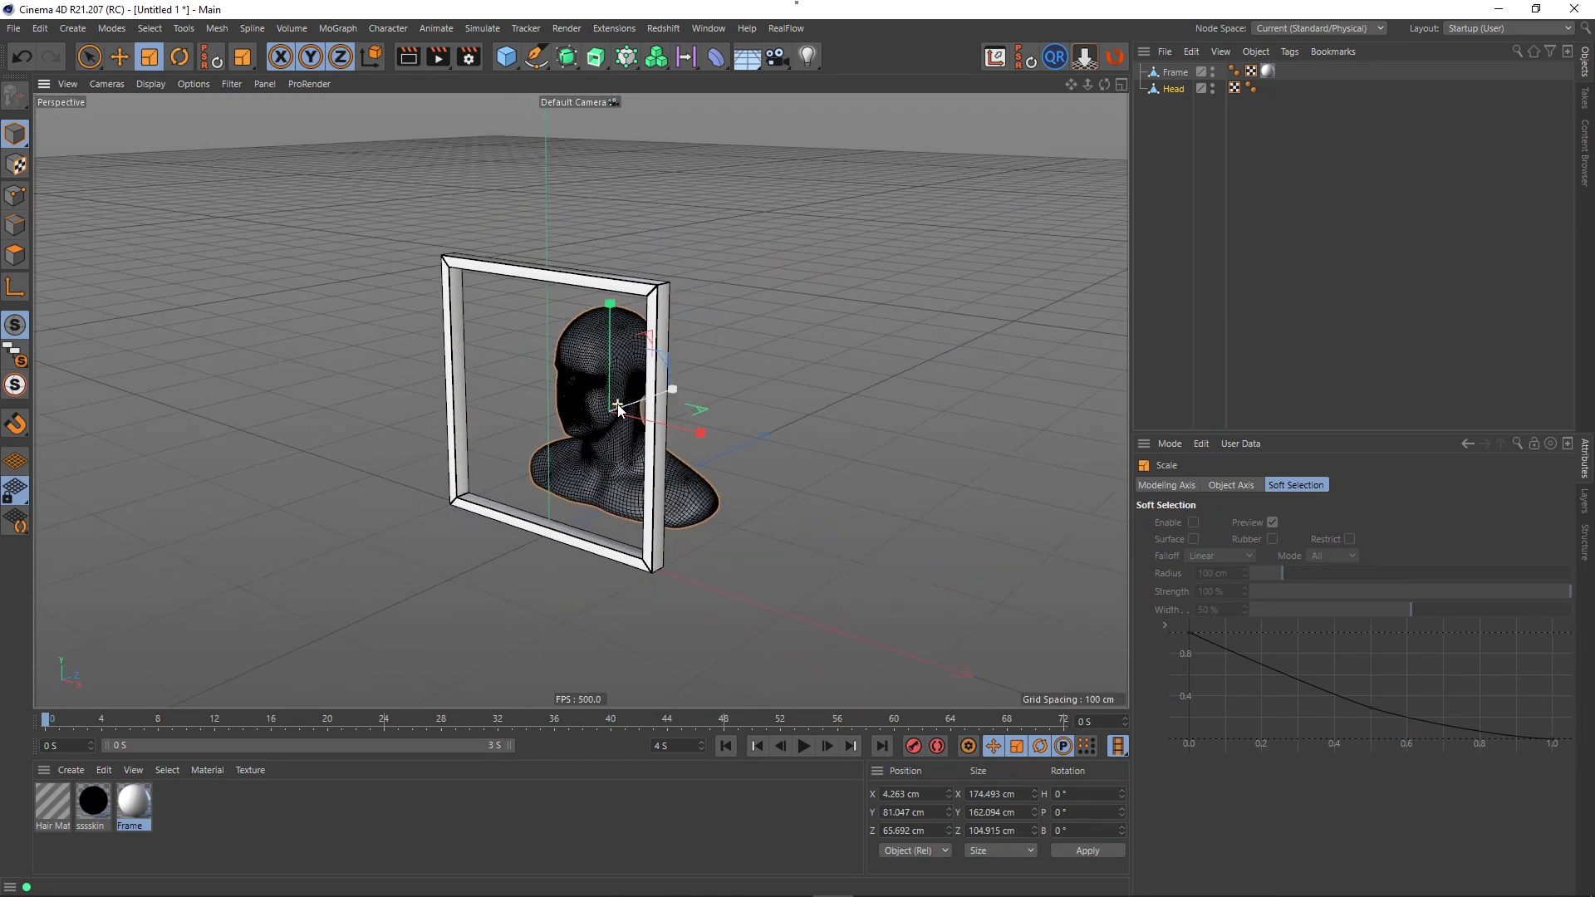
# - Delete the unused Hair Mat and skin materials and create a new material named Head
pyautogui.moveTo(58, 821); pyautogui.dragTo(46, 811)
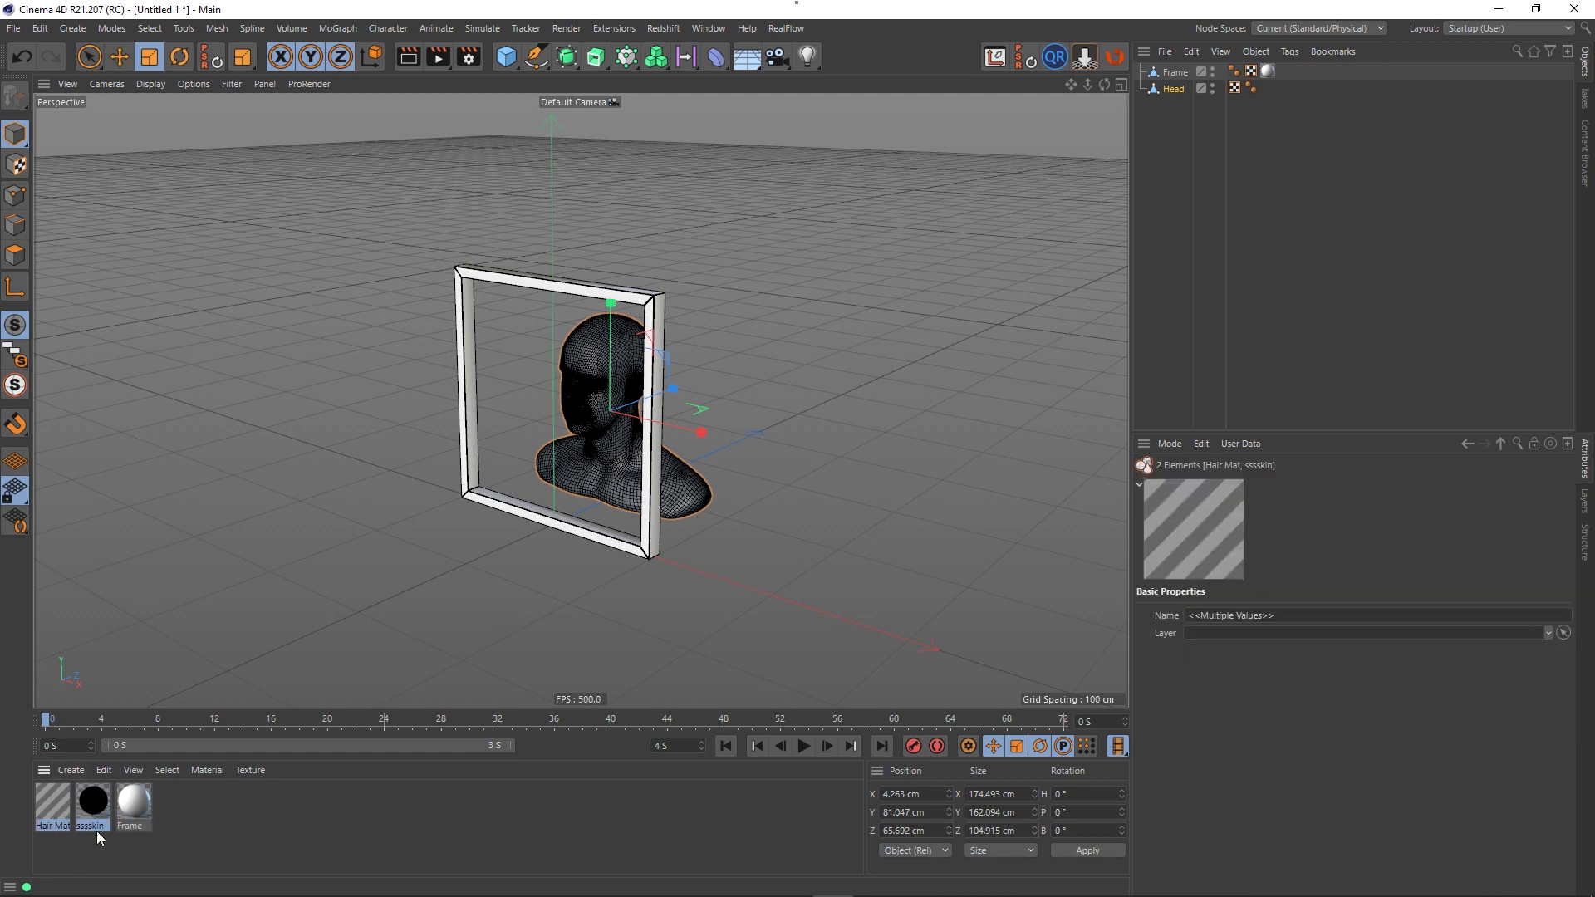
pyautogui.press('Delete')
pyautogui.doubleClick(127, 810)
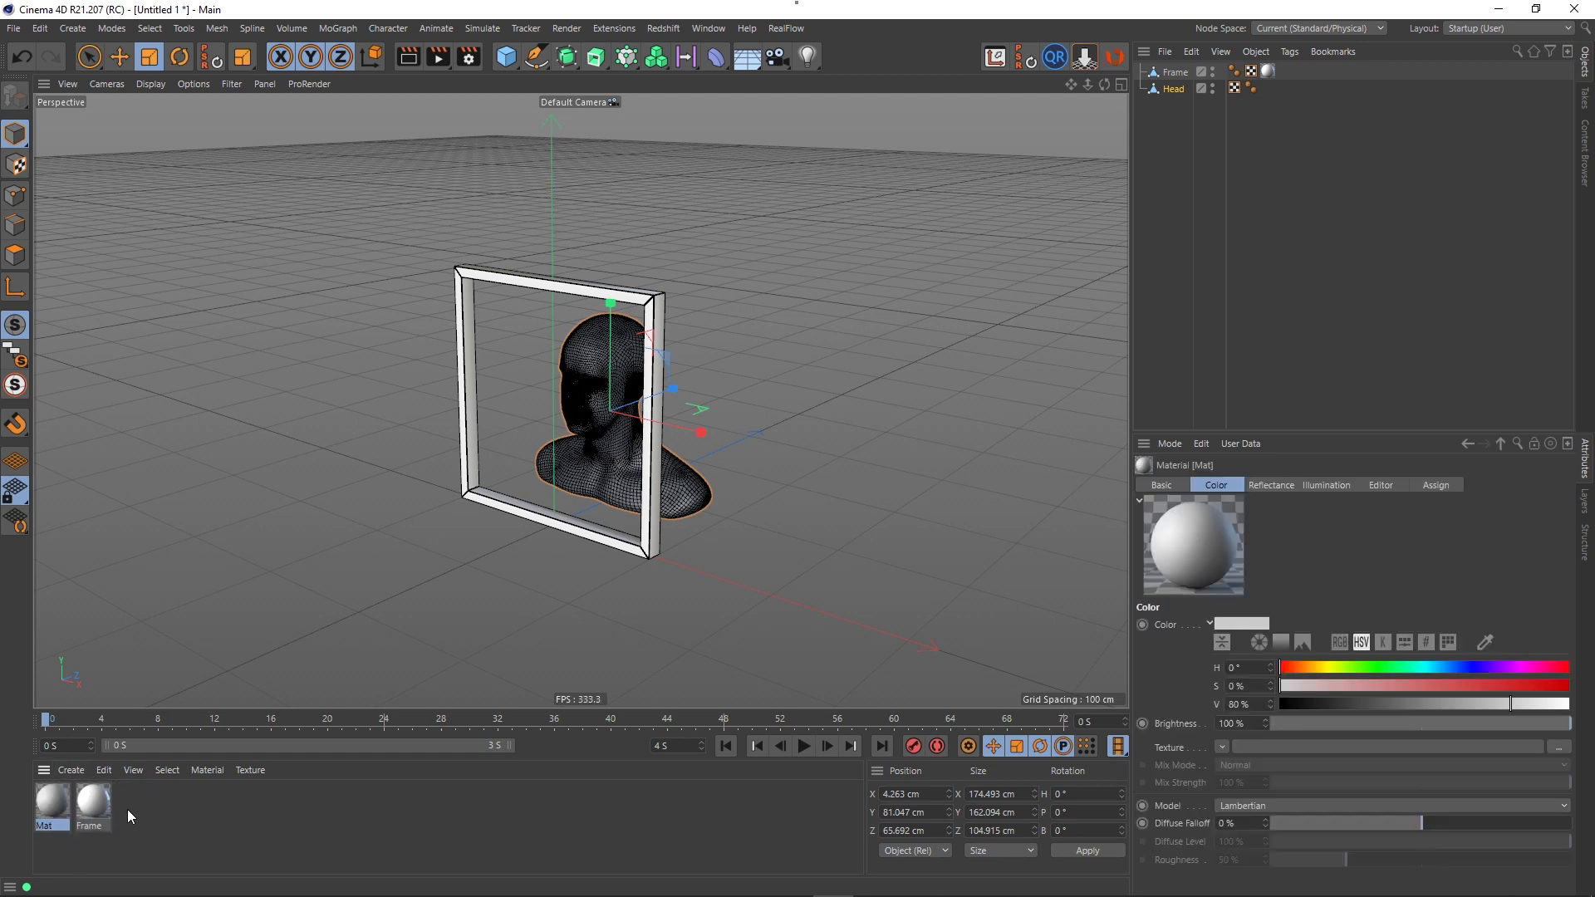
pyautogui.doubleClick(43, 803)
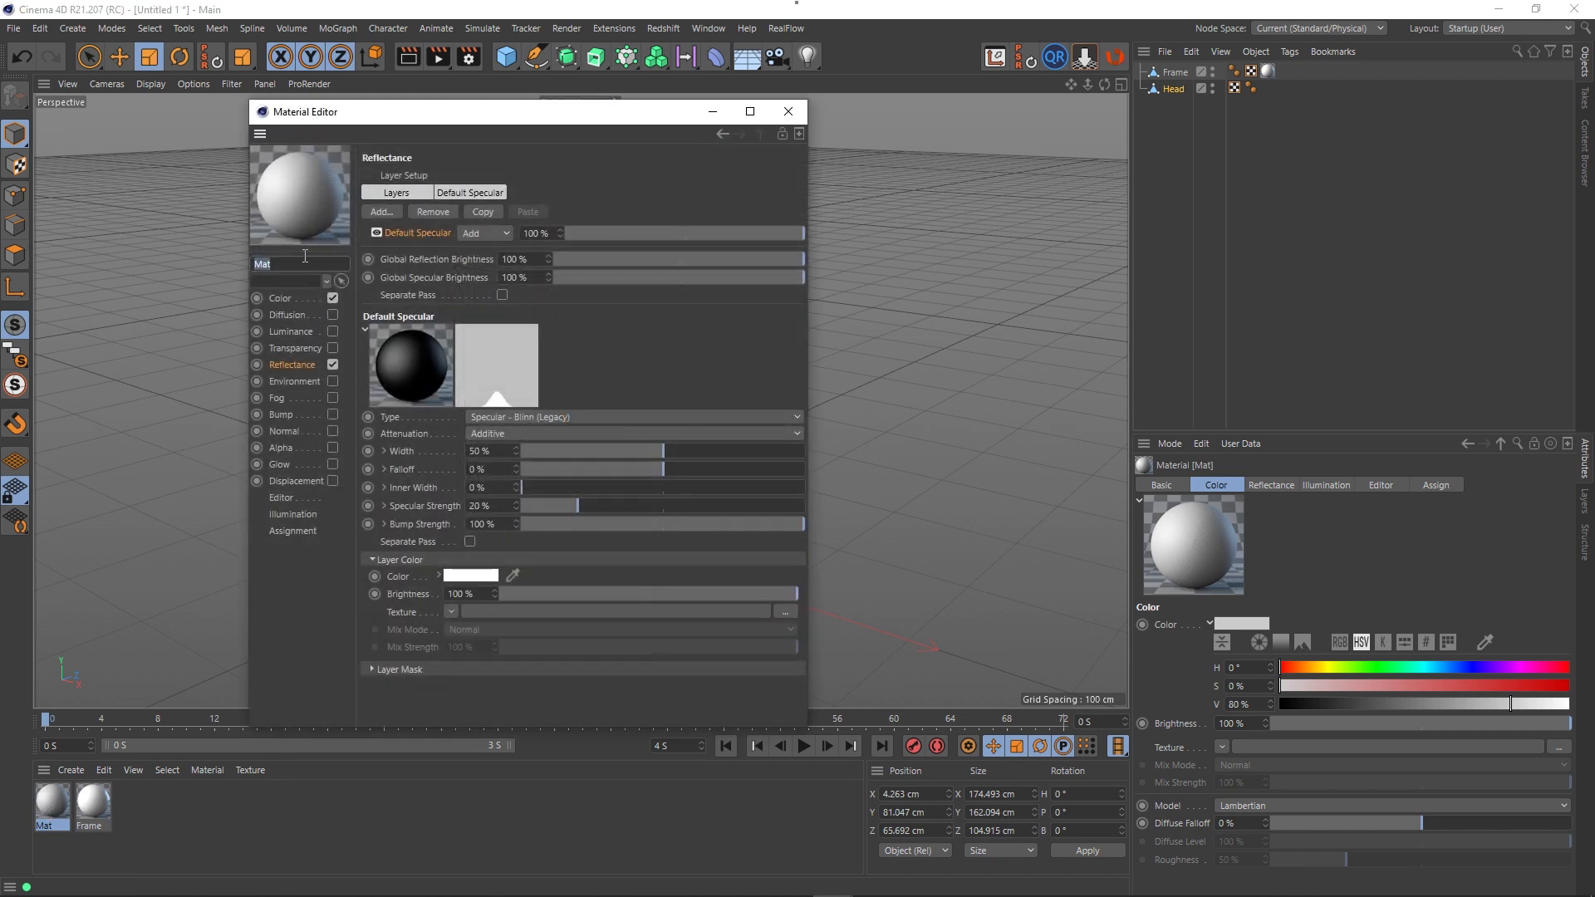
pyautogui.write('Head')
pyautogui.press('Return')
# - Make the Head material's color pure red, with saturation and value both at 100%
pyautogui.click(287, 304)
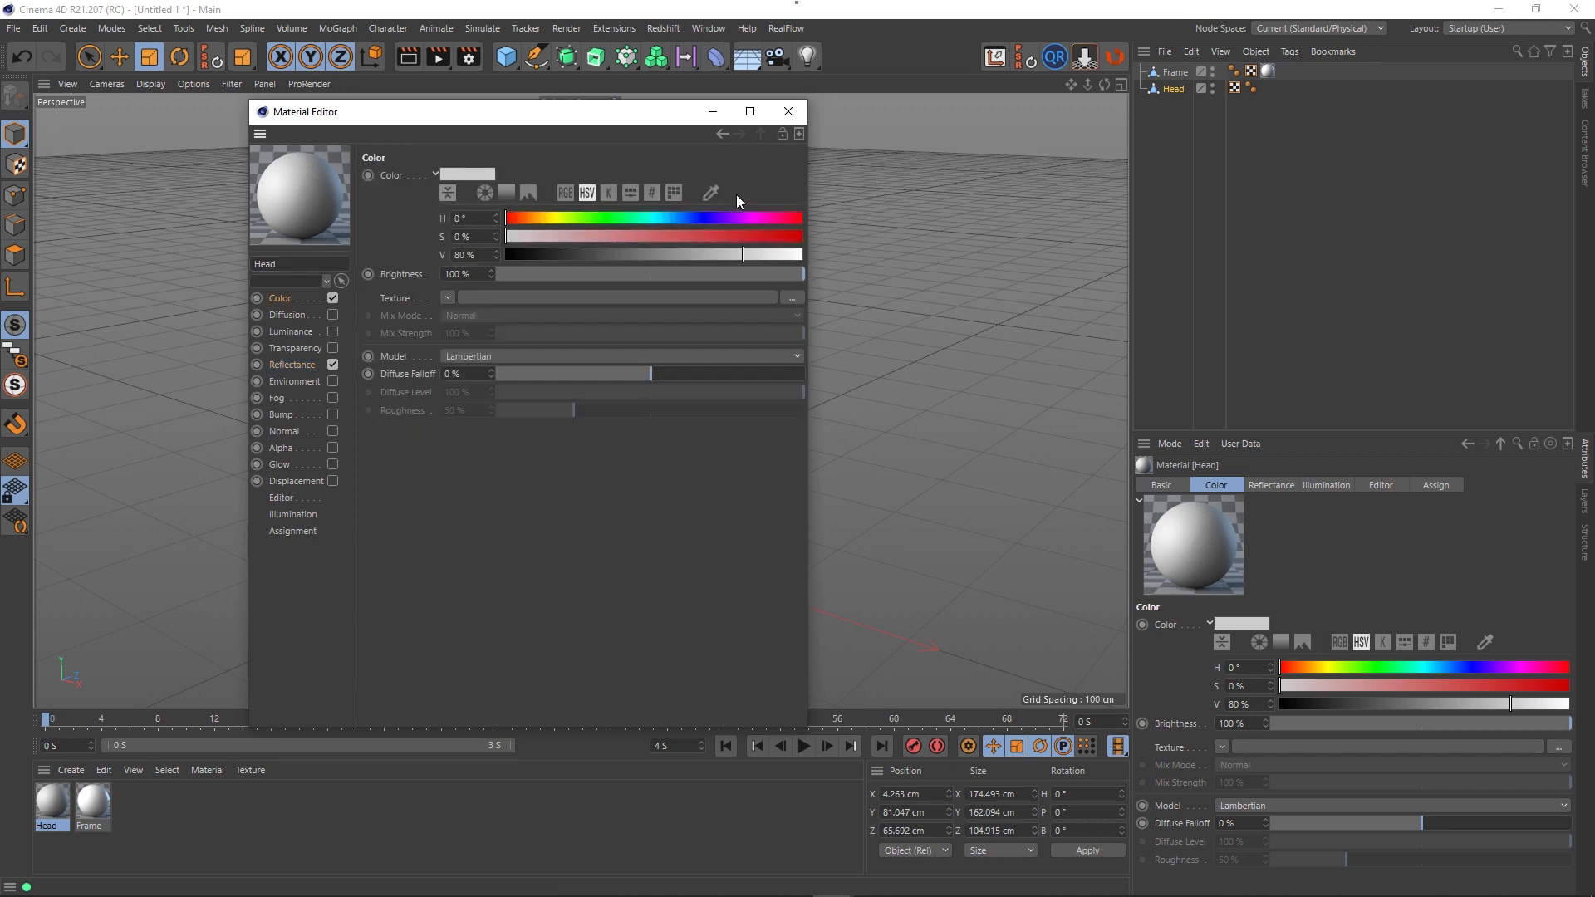
pyautogui.moveTo(712, 237); pyautogui.dragTo(874, 233)
pyautogui.moveTo(762, 254); pyautogui.dragTo(911, 257)
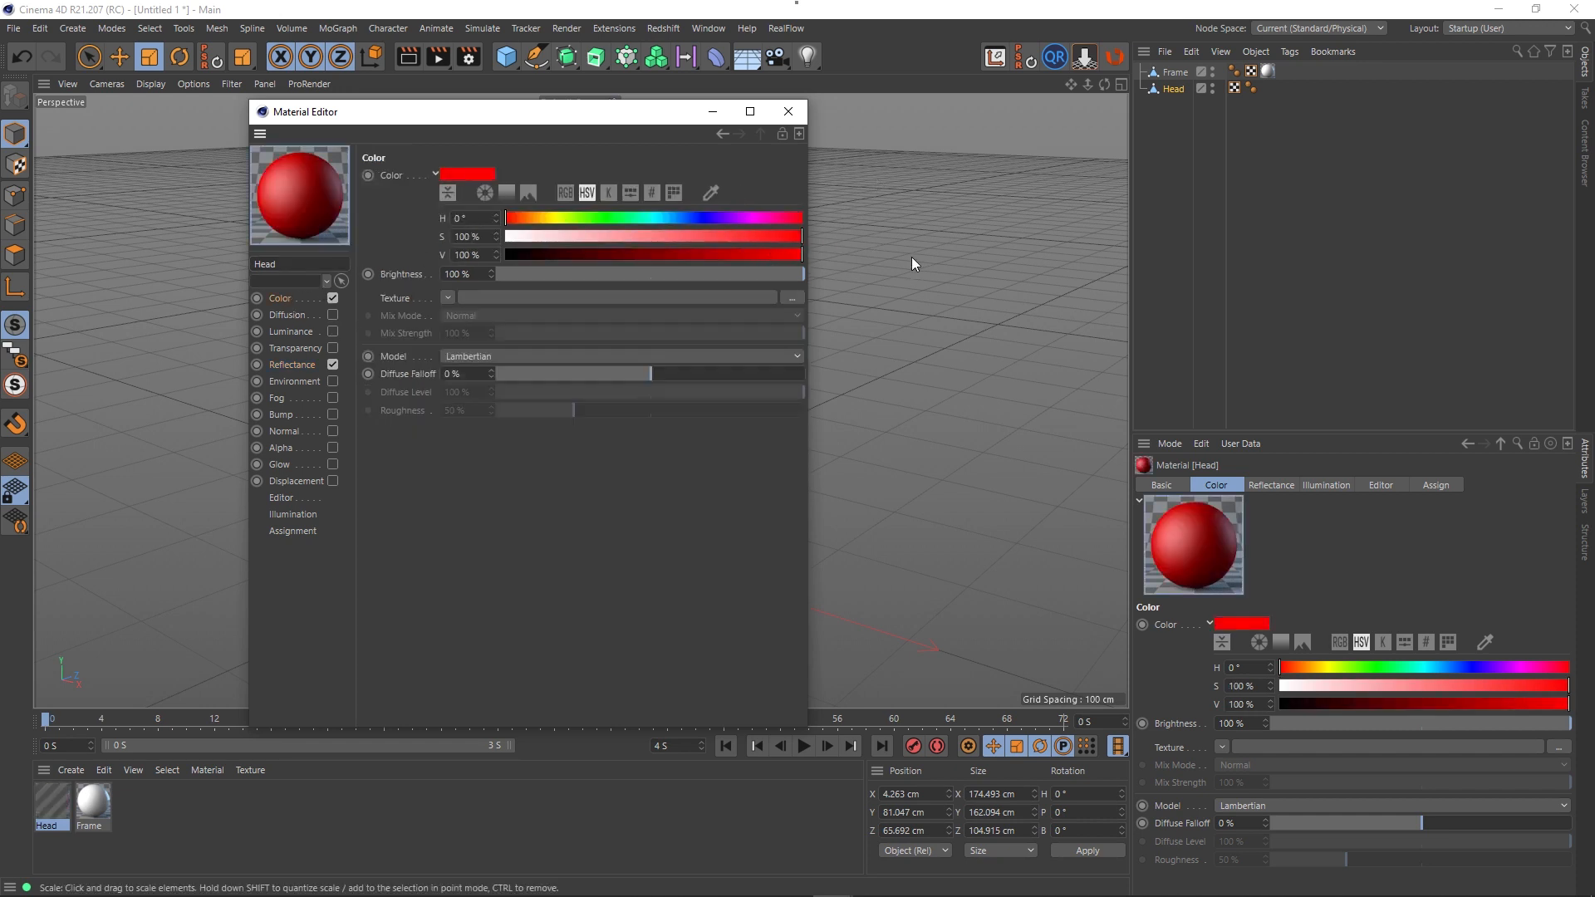
# - Replace the Head material's default specular with a Beckmann reflectance layer using Dielectric Fresnel
pyautogui.click(291, 365)
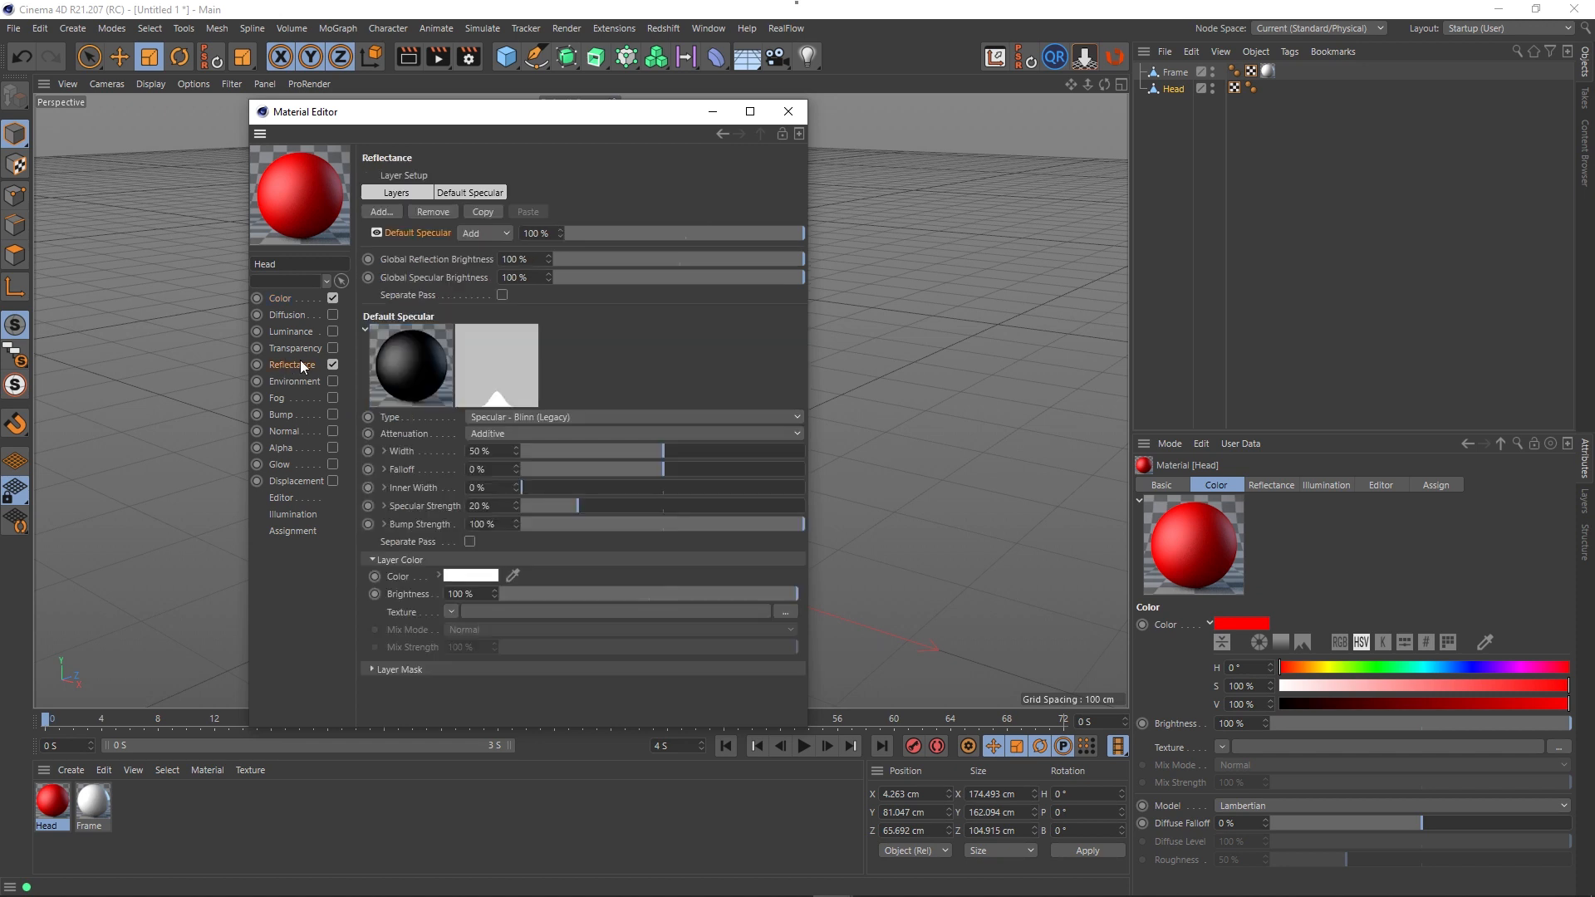
pyautogui.click(437, 213)
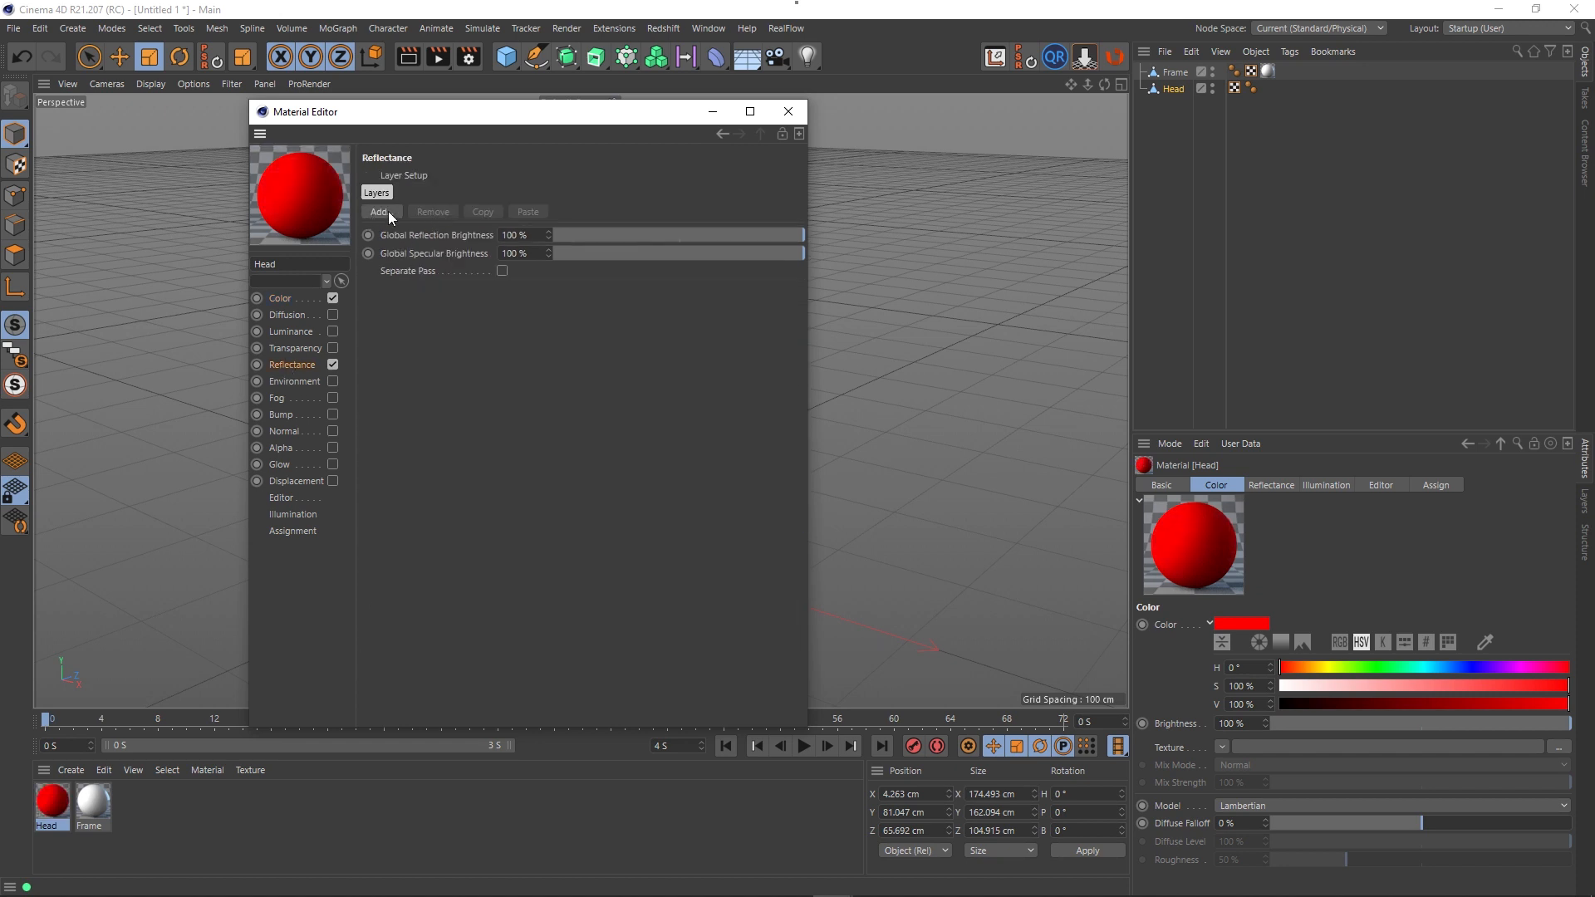
pyautogui.click(387, 211)
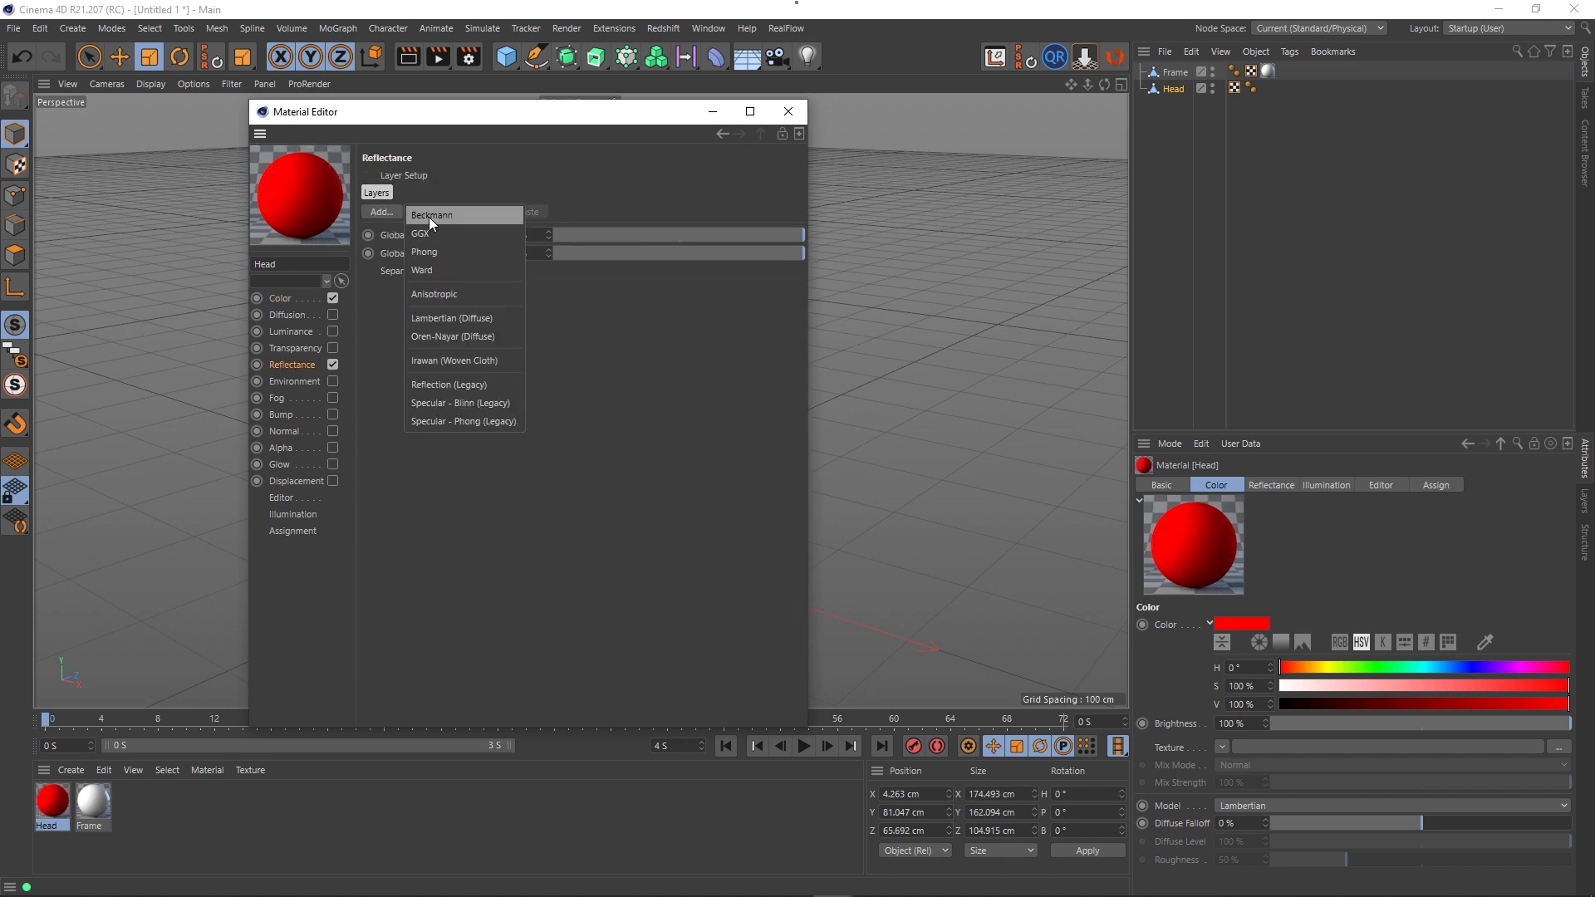
pyautogui.click(429, 217)
pyautogui.click(465, 652)
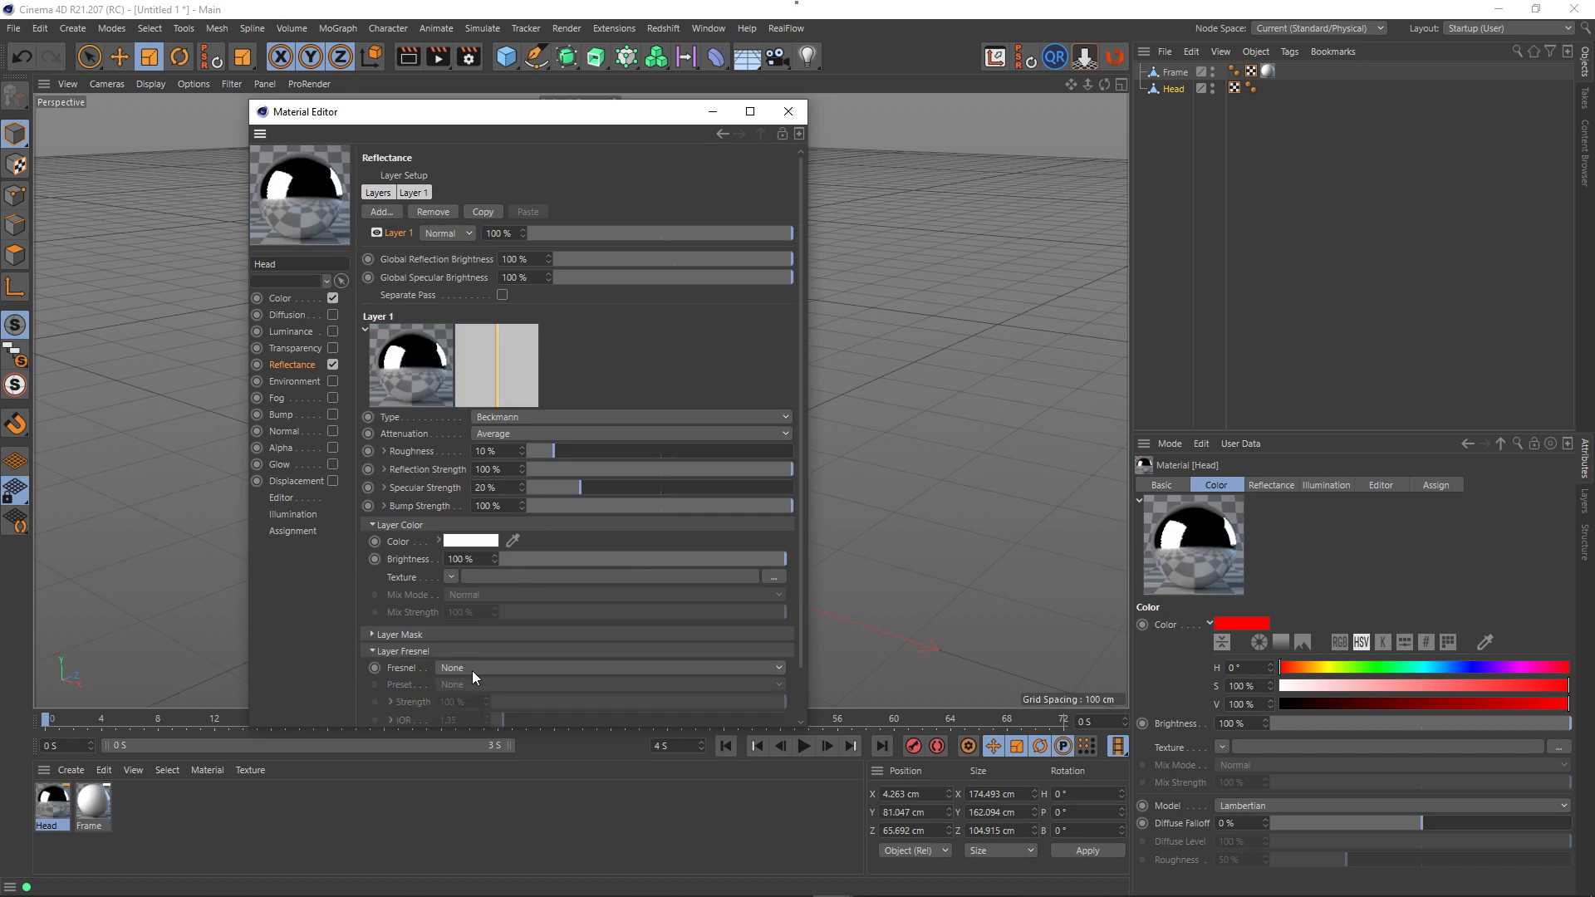
pyautogui.click(480, 670)
pyautogui.click(475, 702)
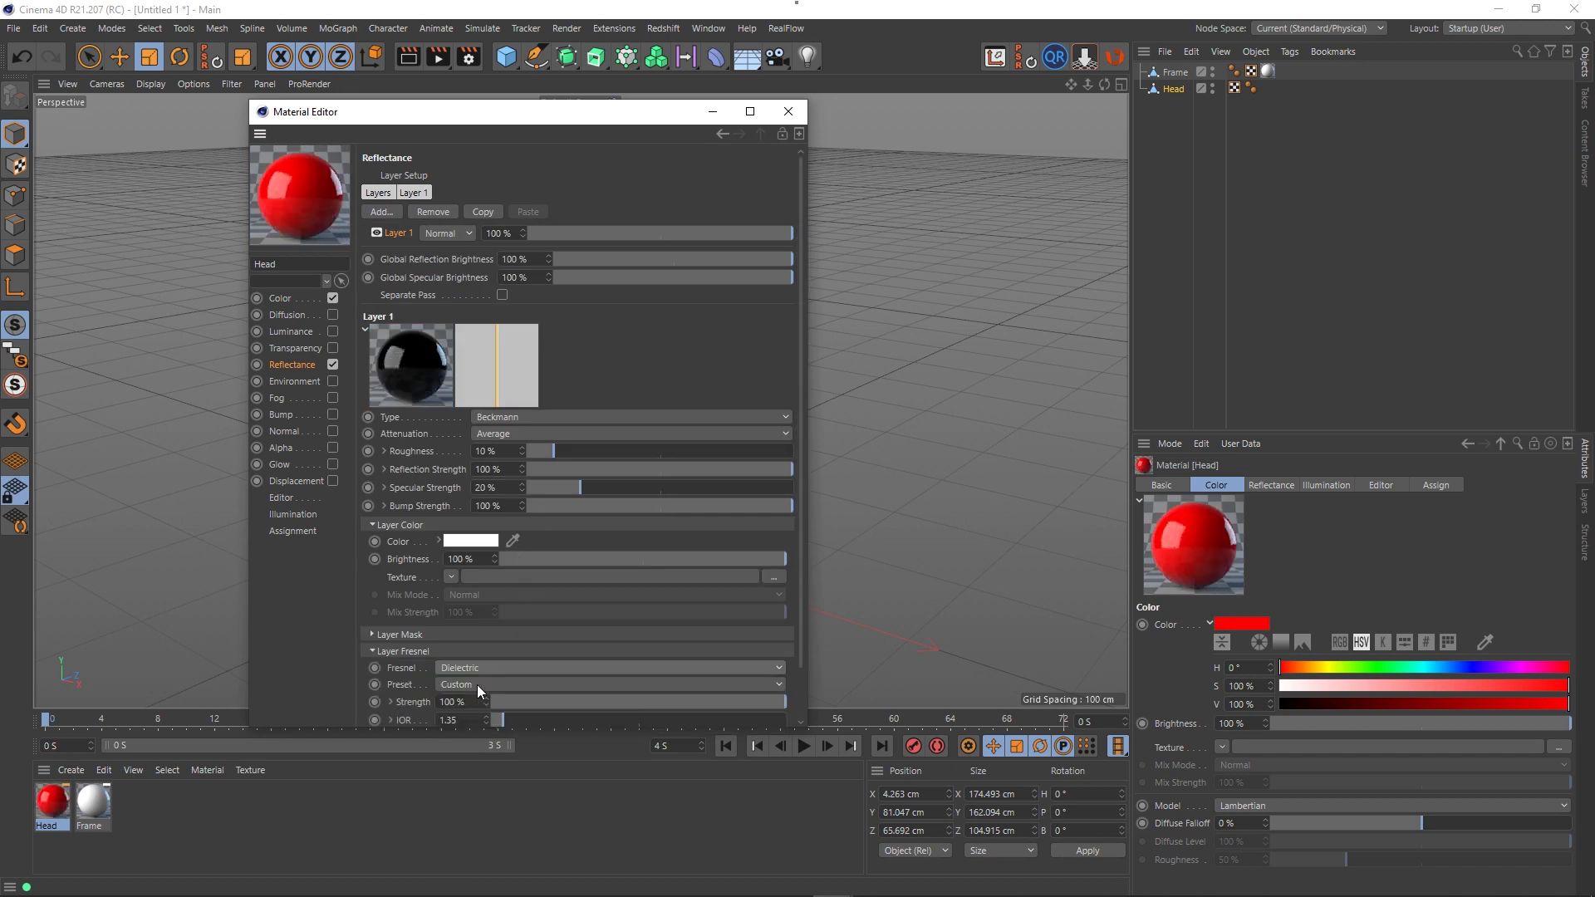
pyautogui.click(789, 111)
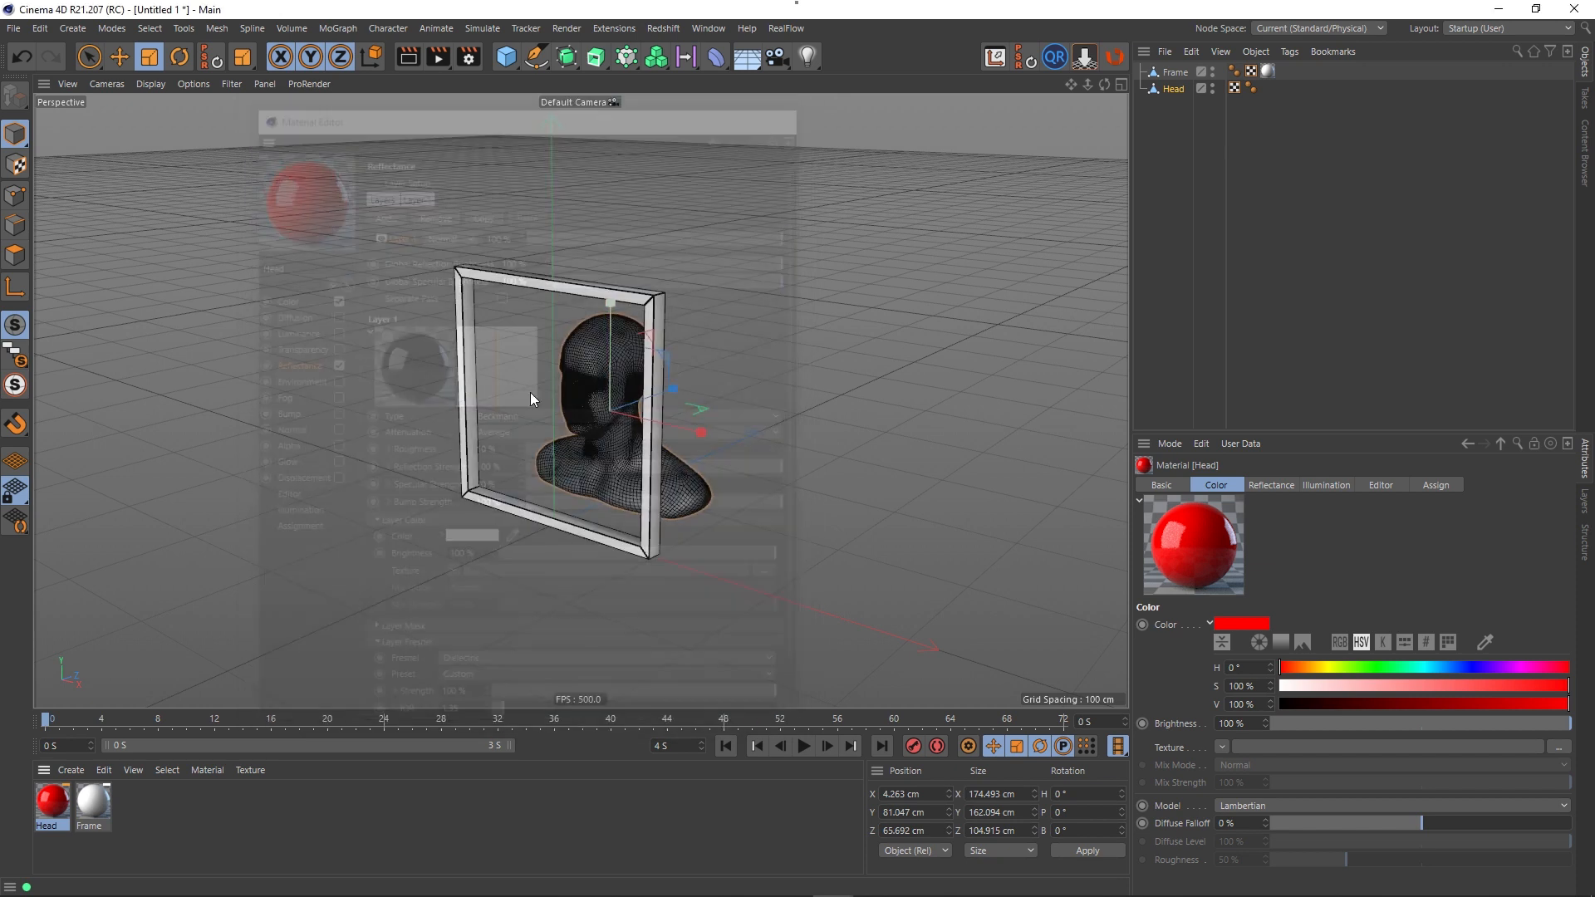
# - Assign the red Head material to the Head object
pyautogui.moveTo(65, 821); pyautogui.dragTo(1175, 88)
pyautogui.keyDown('alt'); pyautogui.moveTo(557, 504); pyautogui.dragTo(588, 463, button='right'); pyautogui.keyUp('alt')
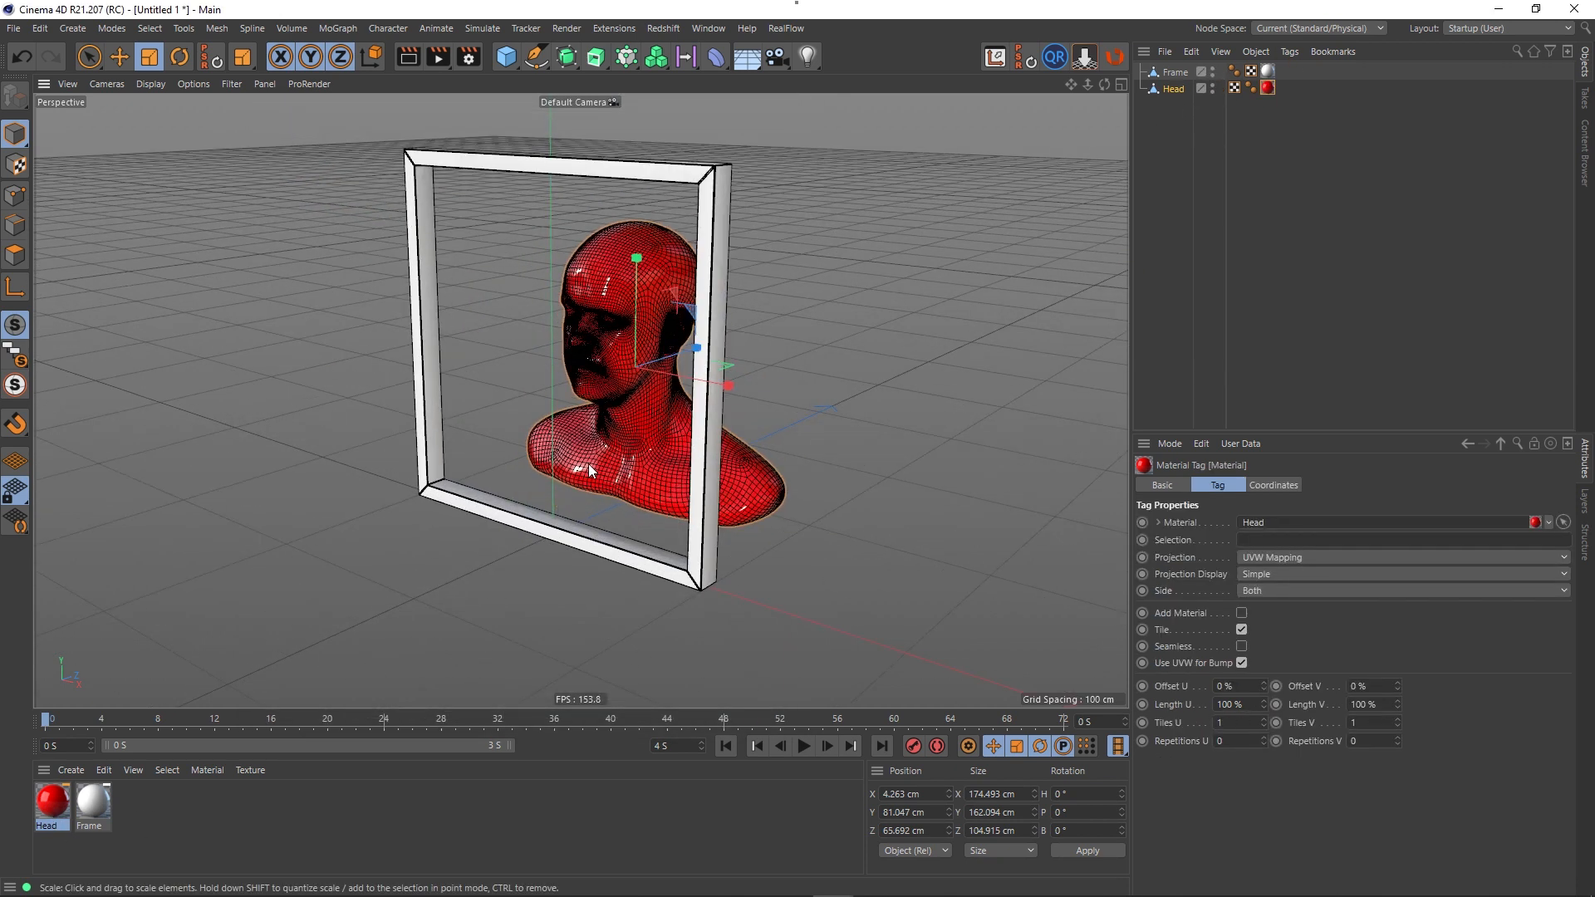
pyautogui.keyDown('alt'); pyautogui.moveTo(588, 463); pyautogui.dragTo(521, 462, button='middle'); pyautogui.keyUp('alt')
pyautogui.keyDown('alt'); pyautogui.moveTo(521, 462); pyautogui.dragTo(618, 510); pyautogui.keyUp('alt')
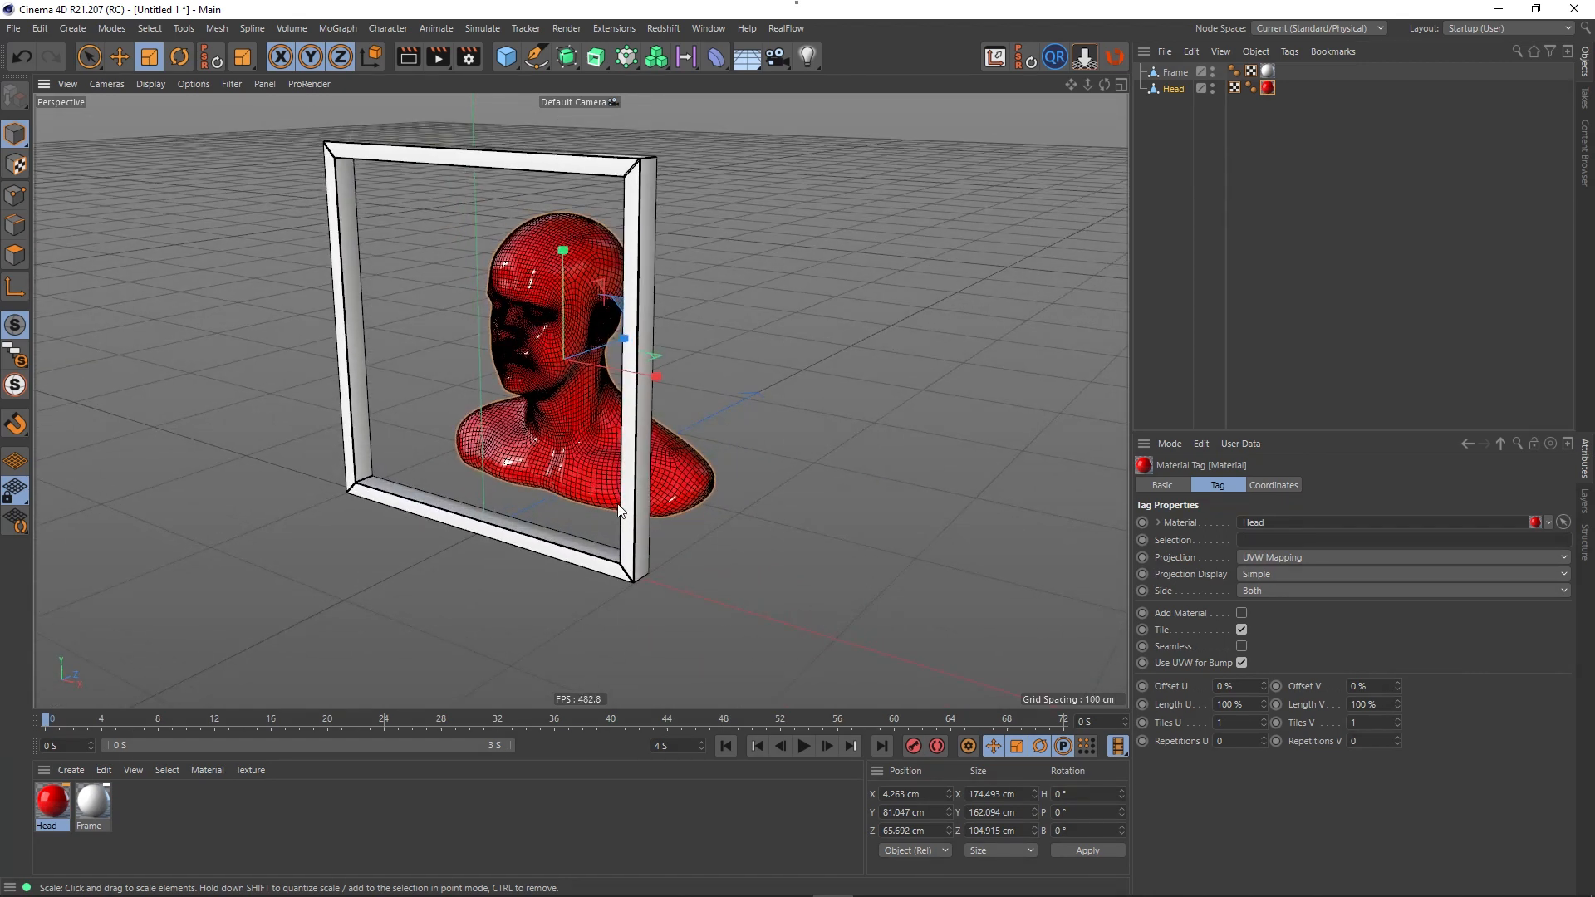
# - Add a Floor object to the scene and place it below Head in the object hierarchy
pyautogui.scroll(-4, 613, 495)
pyautogui.keyDown('alt'); pyautogui.moveTo(495, 564); pyautogui.dragTo(562, 526, button='middle'); pyautogui.keyUp('alt')
pyautogui.click(749, 56)
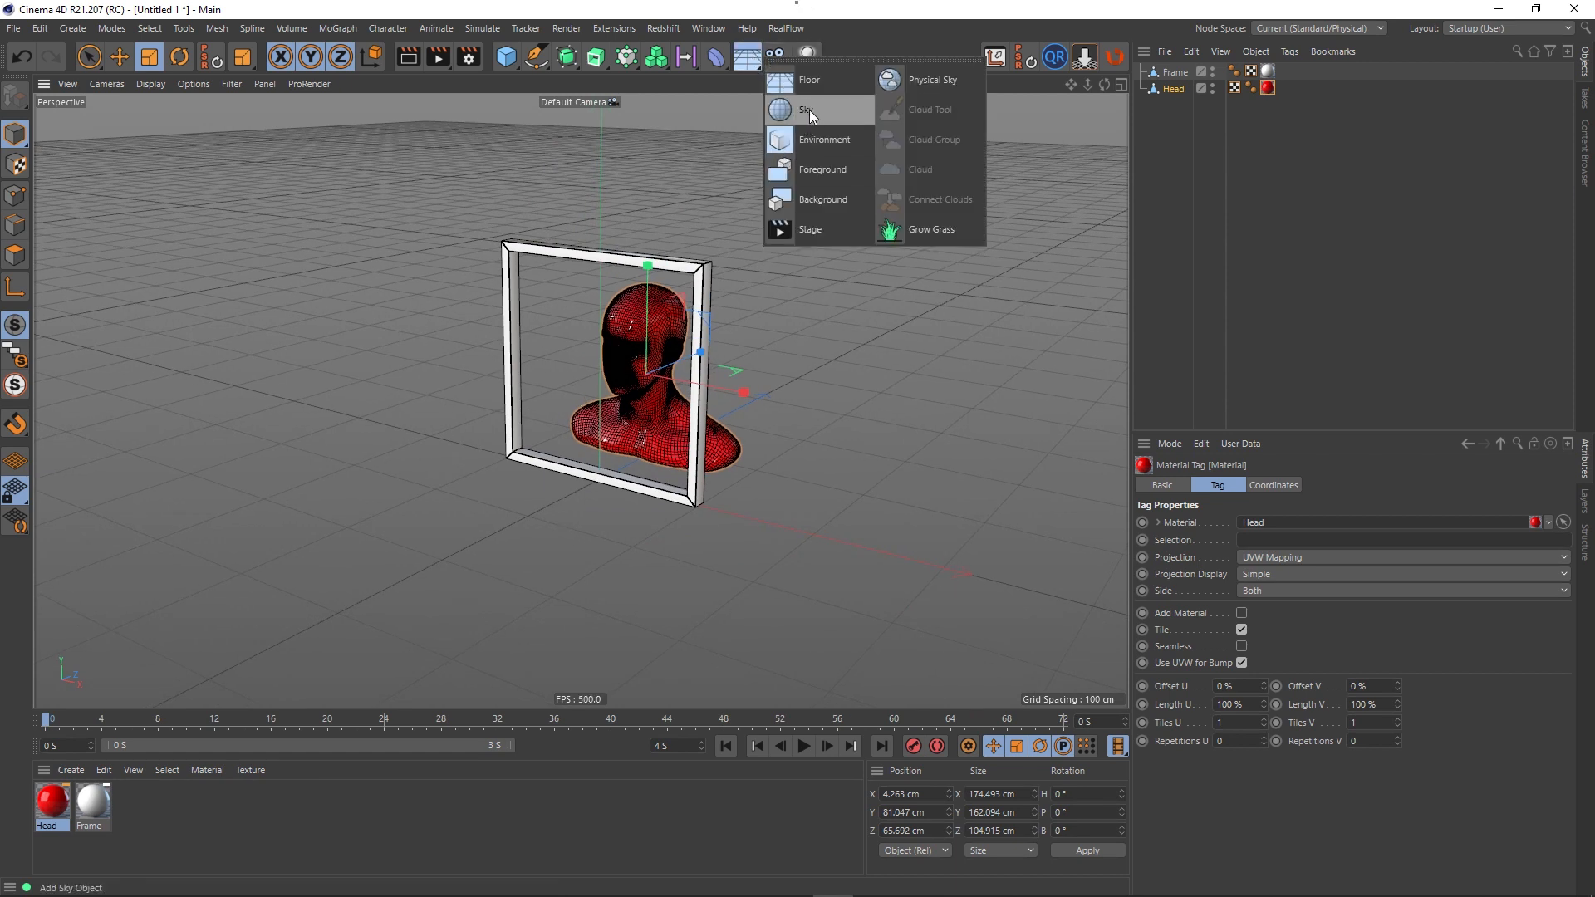
pyautogui.click(816, 83)
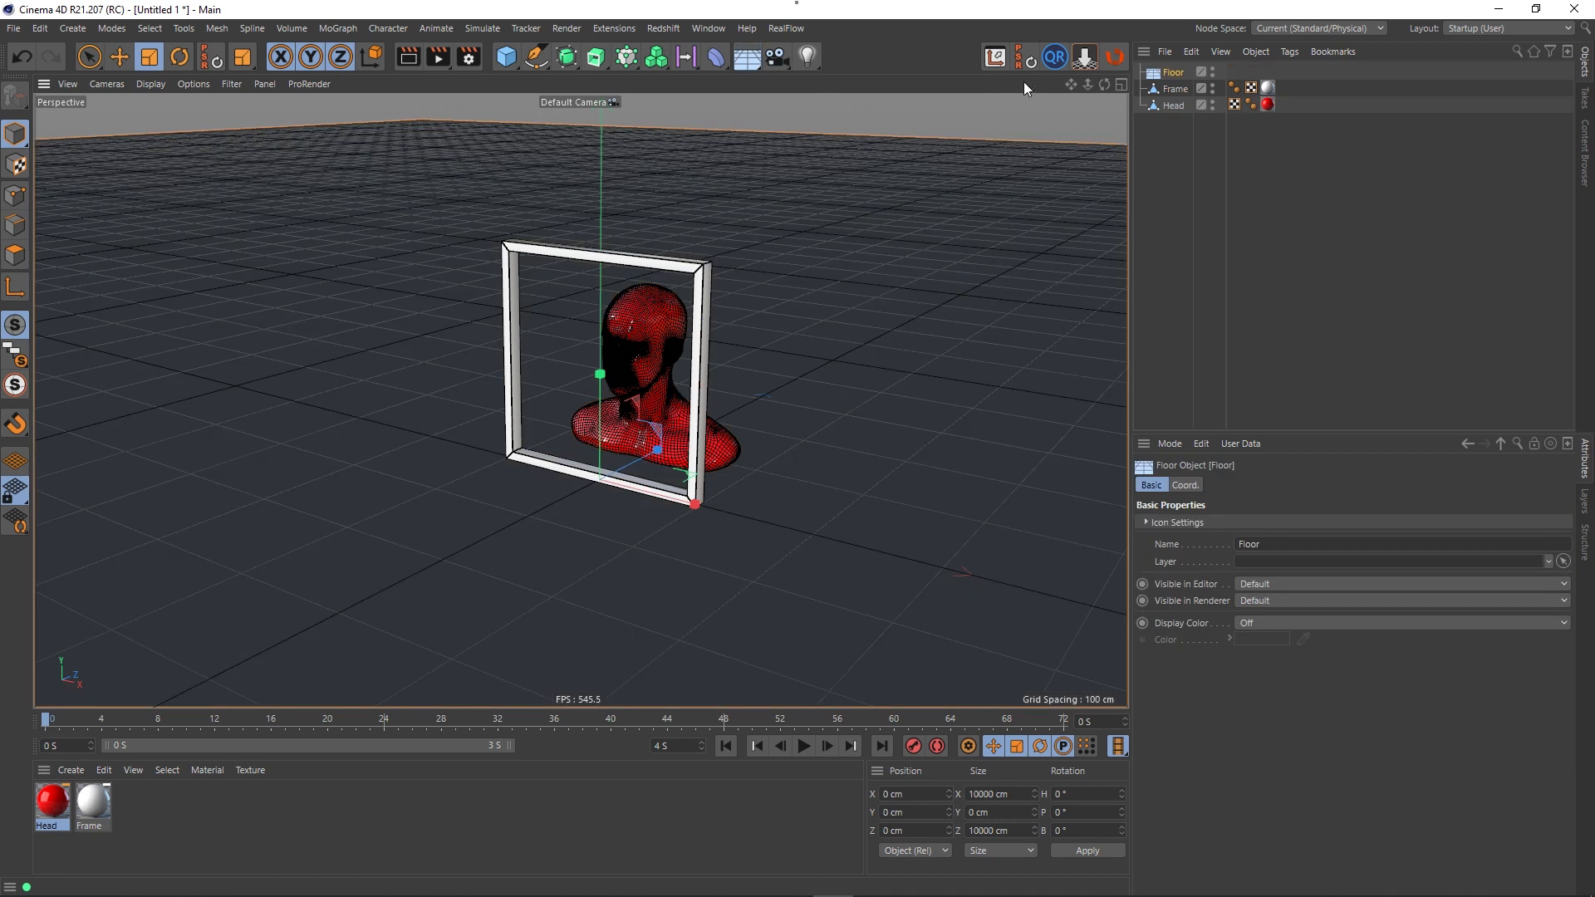
pyautogui.moveTo(1172, 73); pyautogui.dragTo(1178, 126)
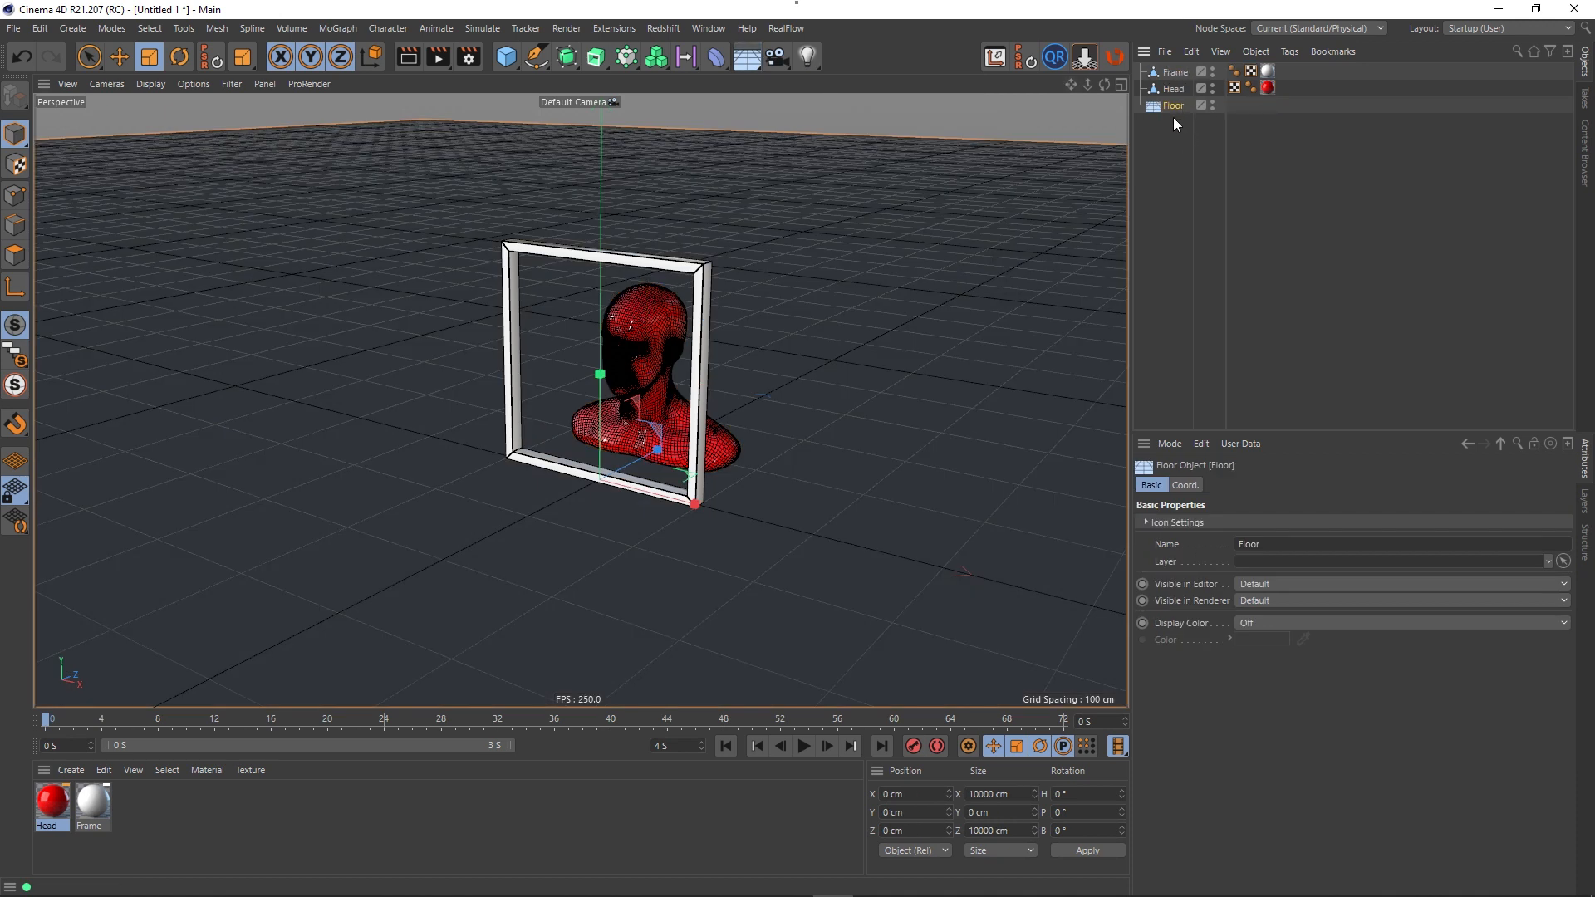
# - Create another new material, remove its default specular layer and disable its Reflectance channel
pyautogui.doubleClick(261, 826)
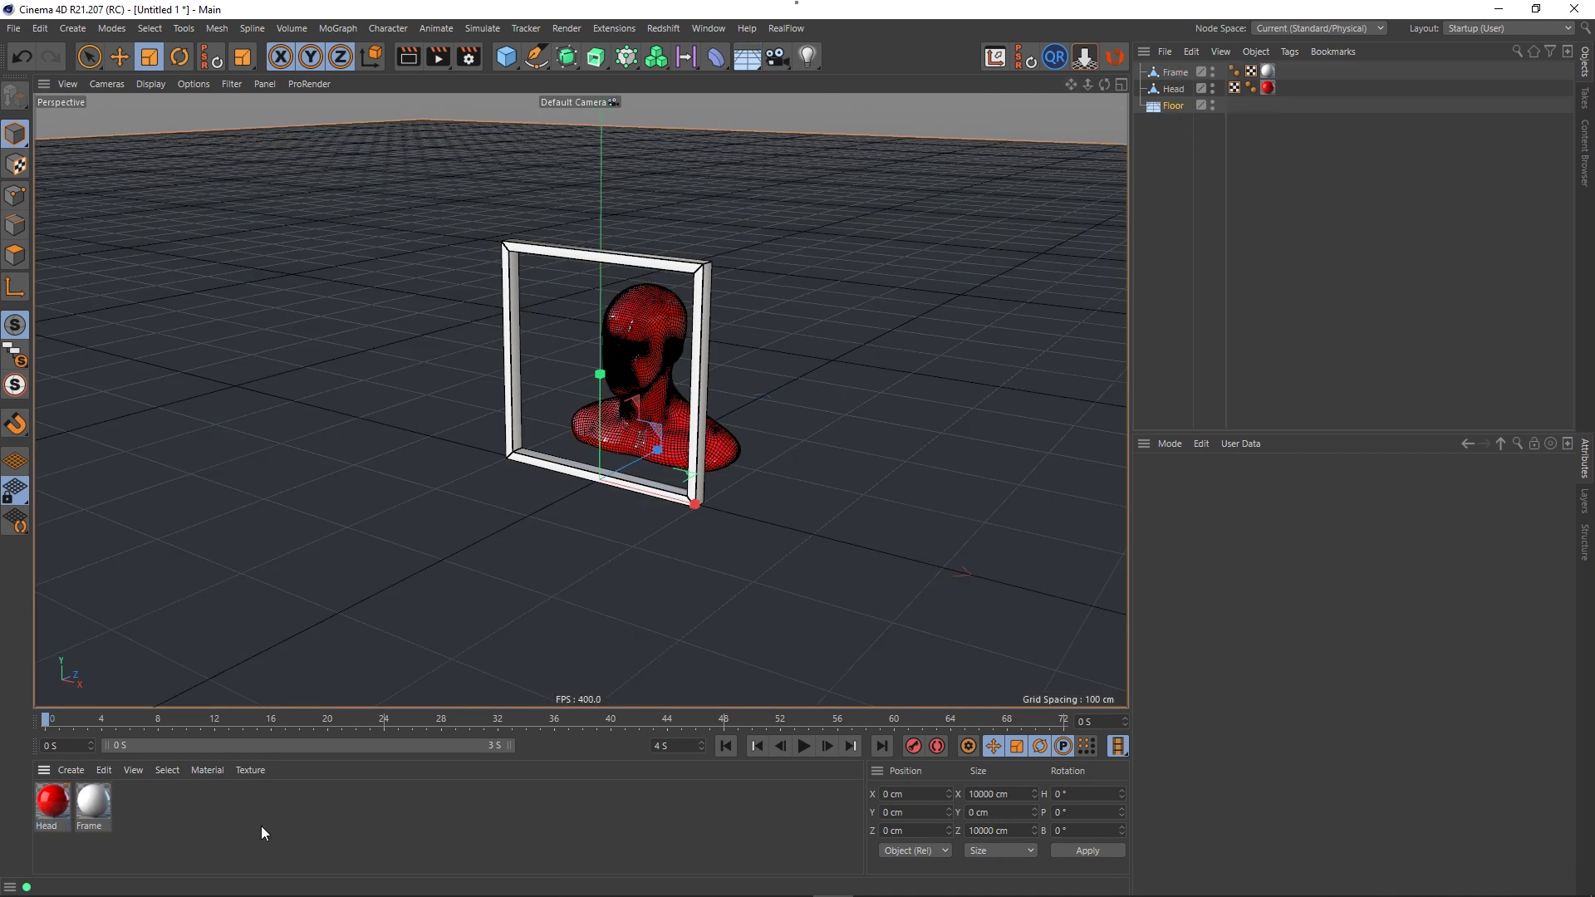
pyautogui.doubleClick(45, 808)
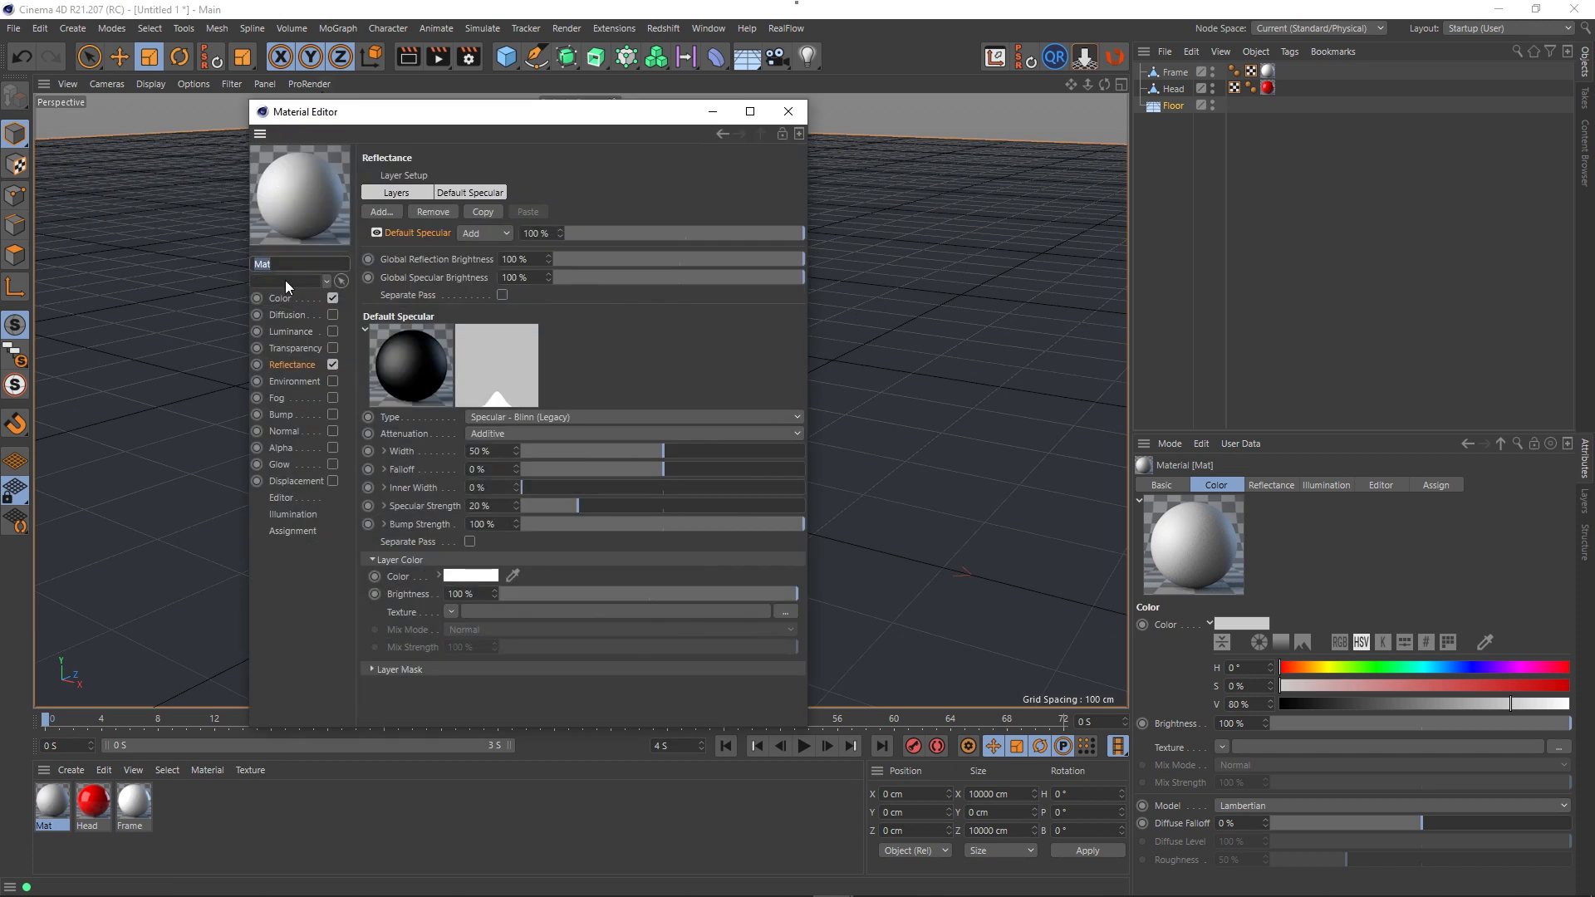
pyautogui.click(430, 213)
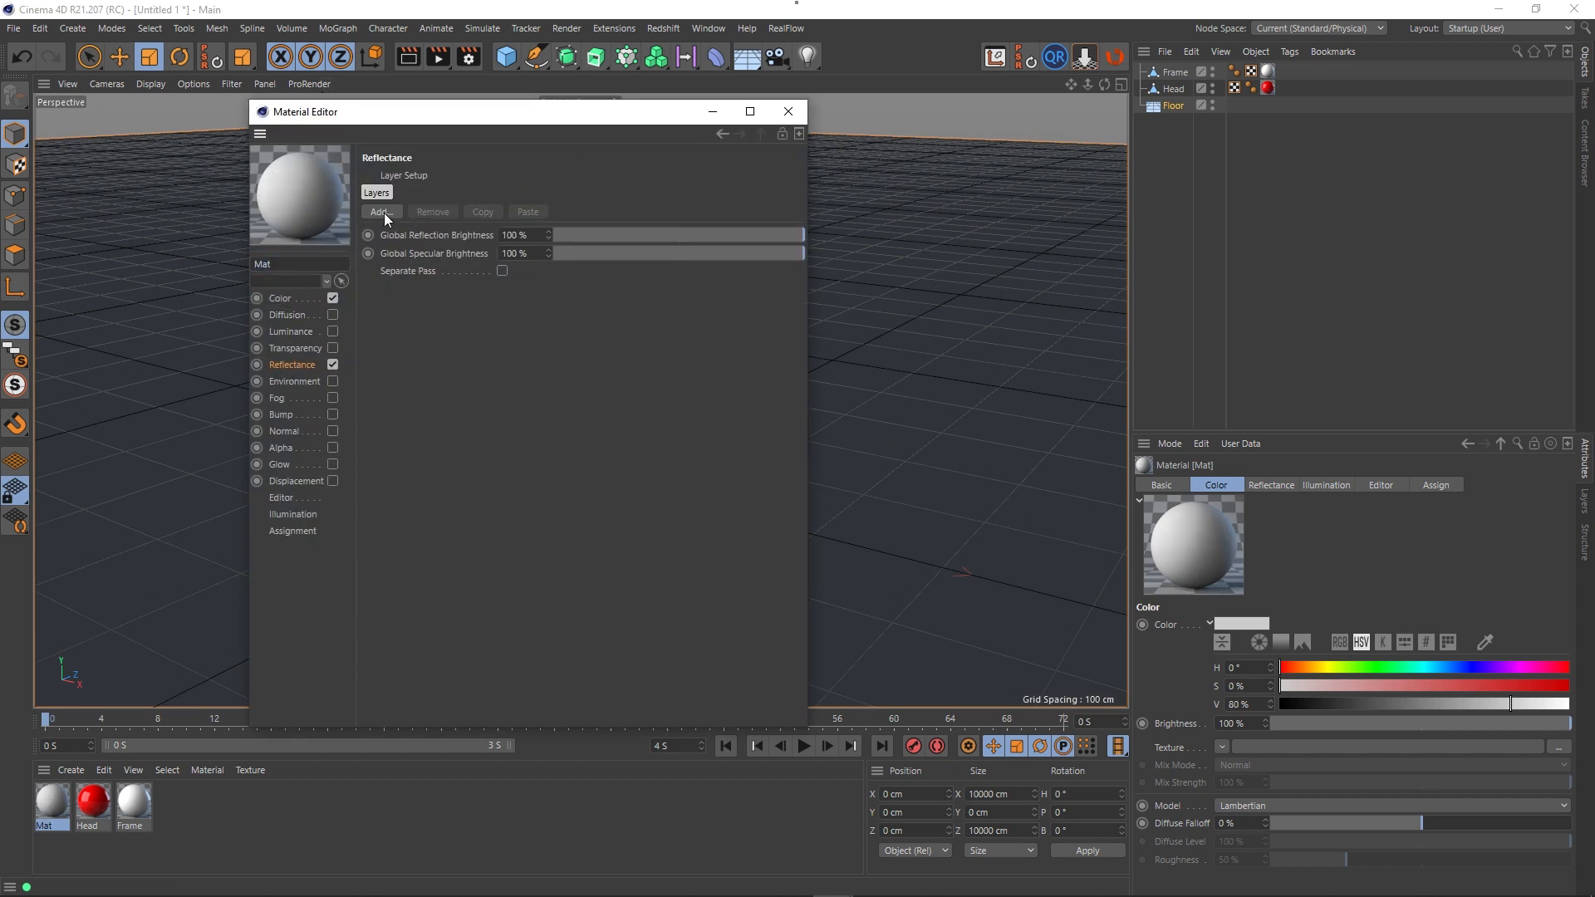
pyautogui.click(384, 212)
pyautogui.click(463, 114)
# - Set the new material's color to hex FF9900 and apply it to the Floor
pyautogui.click(279, 298)
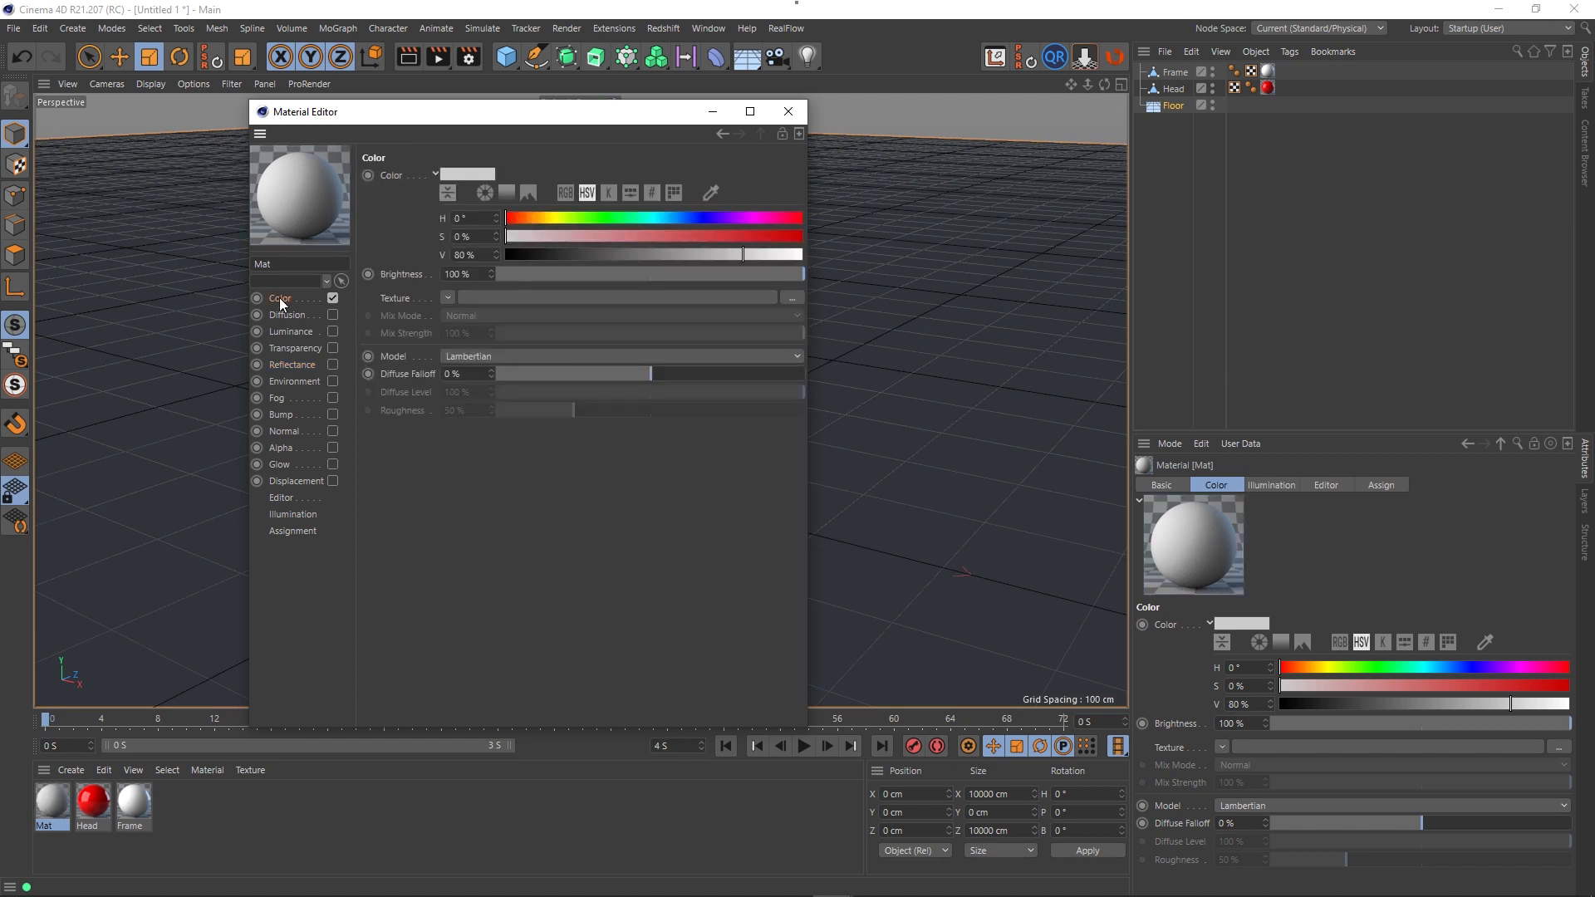
pyautogui.click(651, 192)
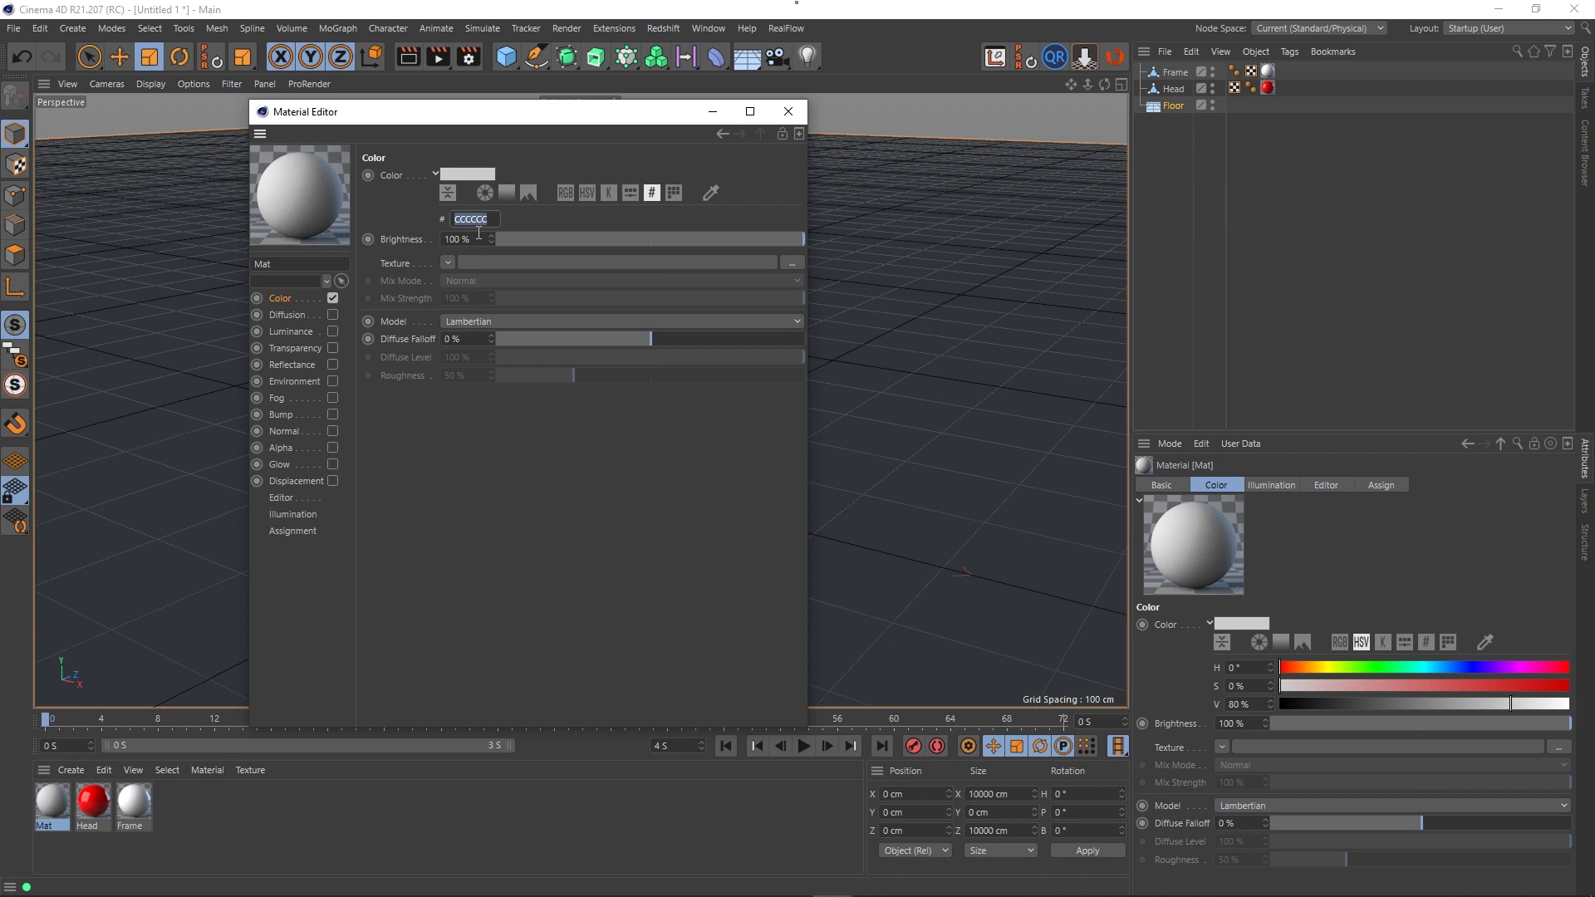
pyautogui.write('FF9900')
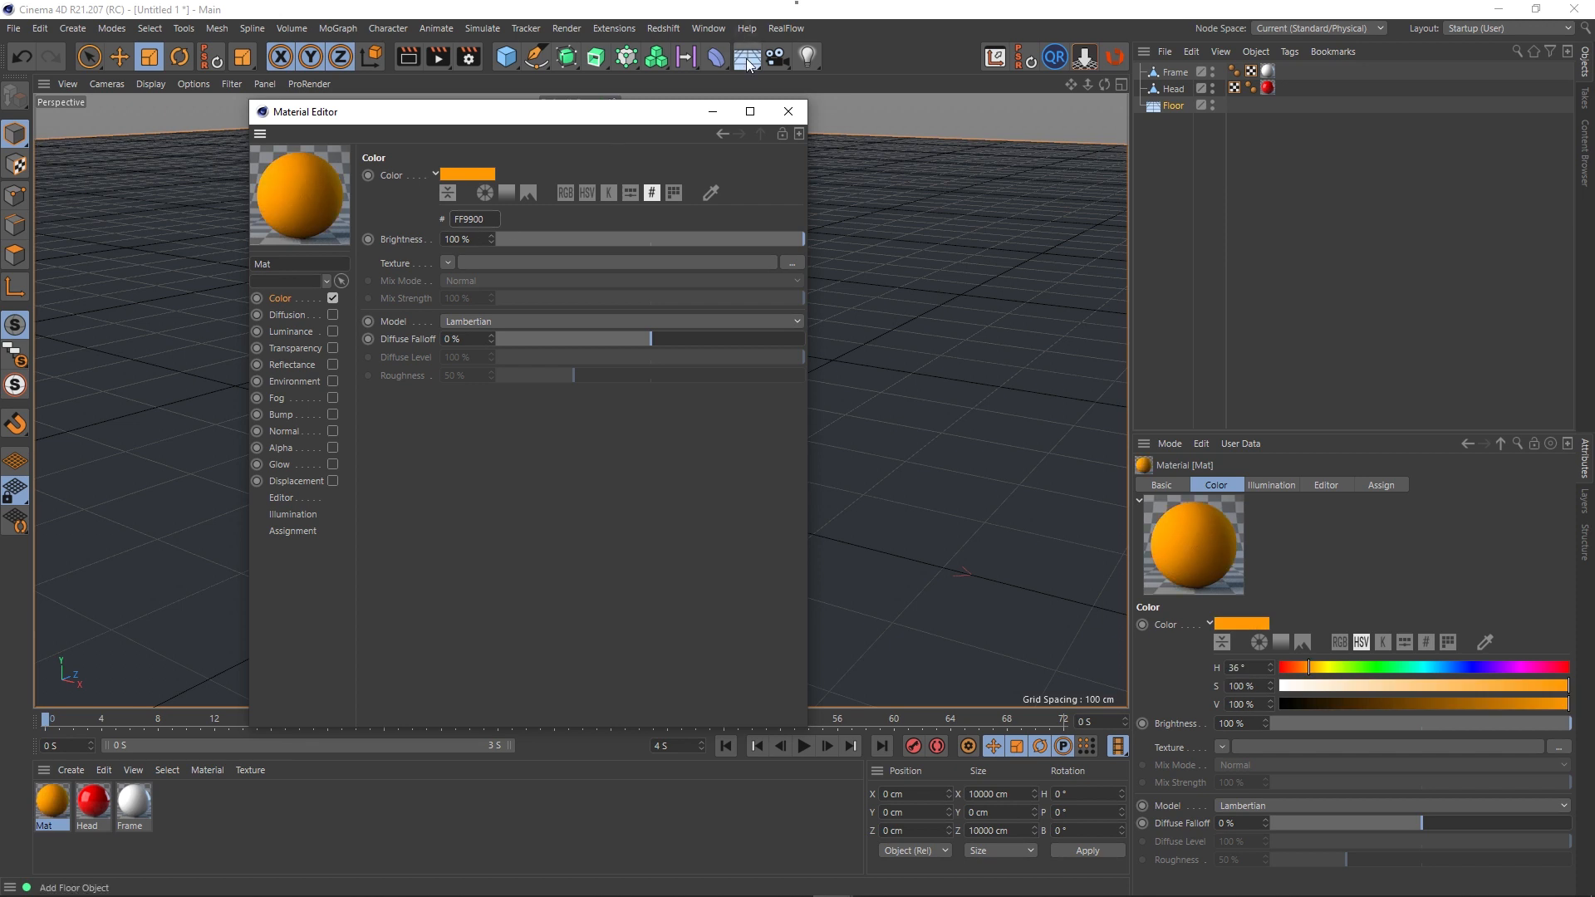
pyautogui.click(788, 111)
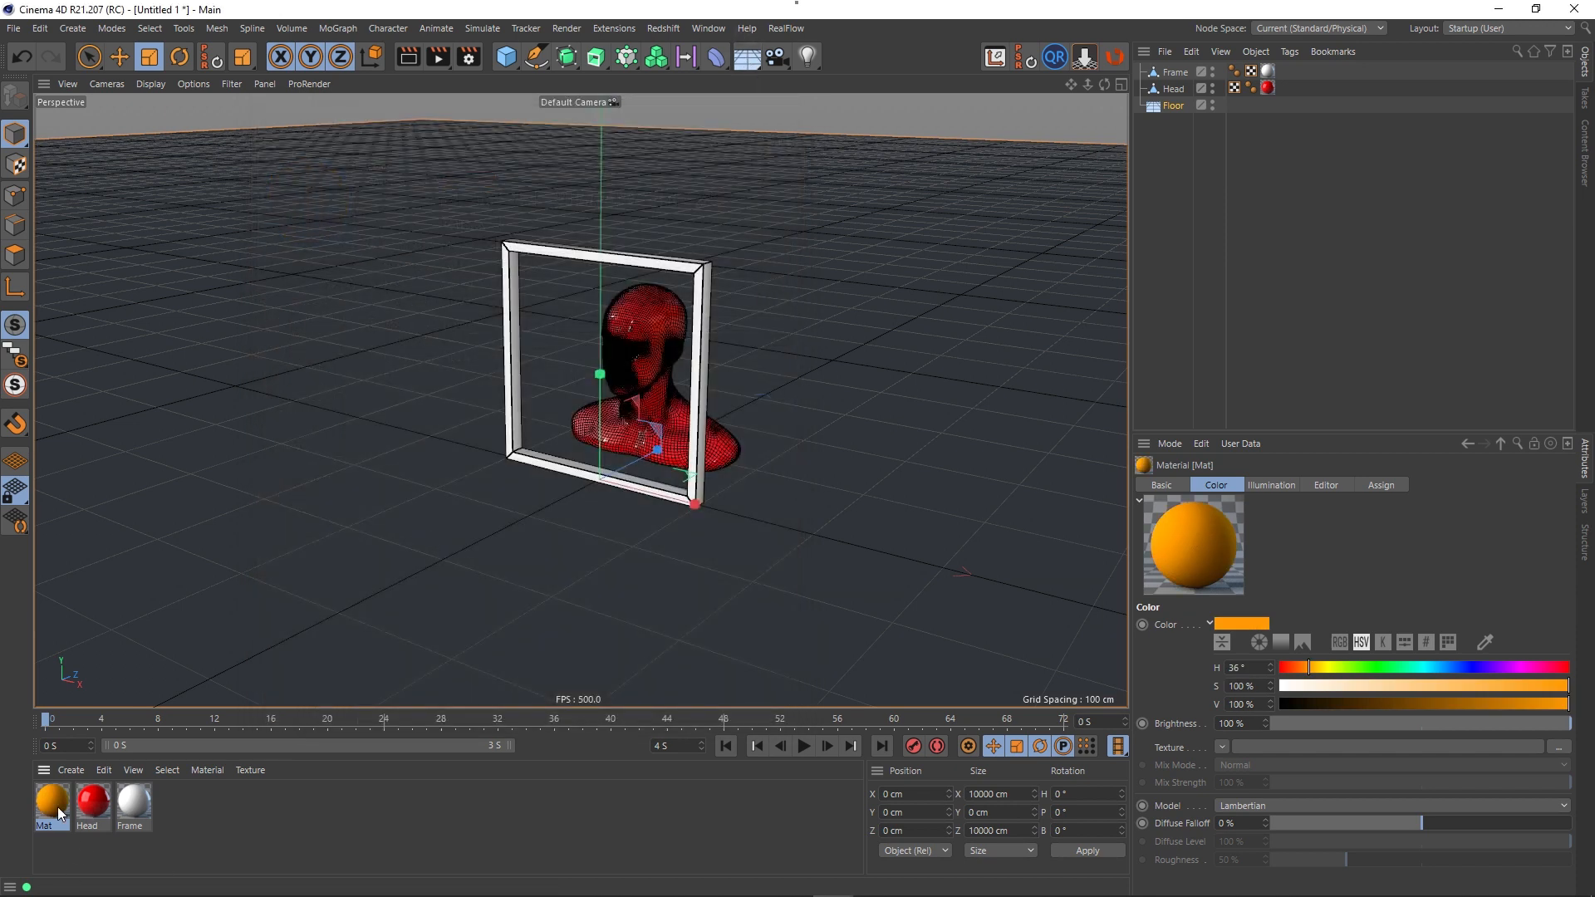
pyautogui.moveTo(60, 815); pyautogui.dragTo(251, 565)
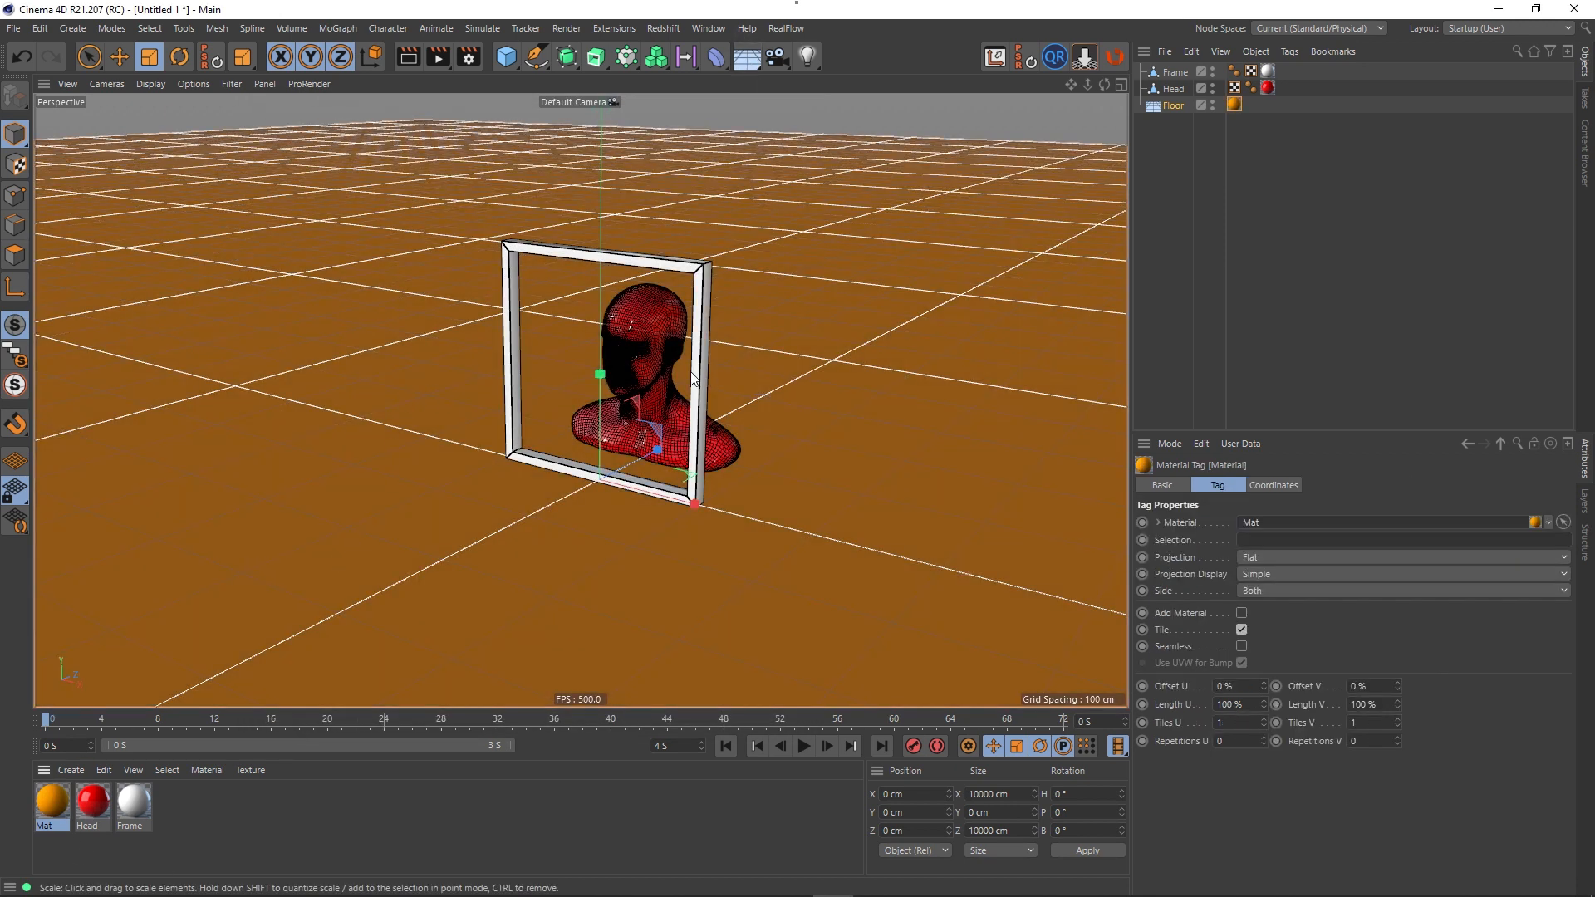
# - Render the active view from a lower angle to check the frame, head and floor materials
pyautogui.keyDown('alt'); pyautogui.moveTo(694, 378); pyautogui.dragTo(640, 329); pyautogui.keyUp('alt')
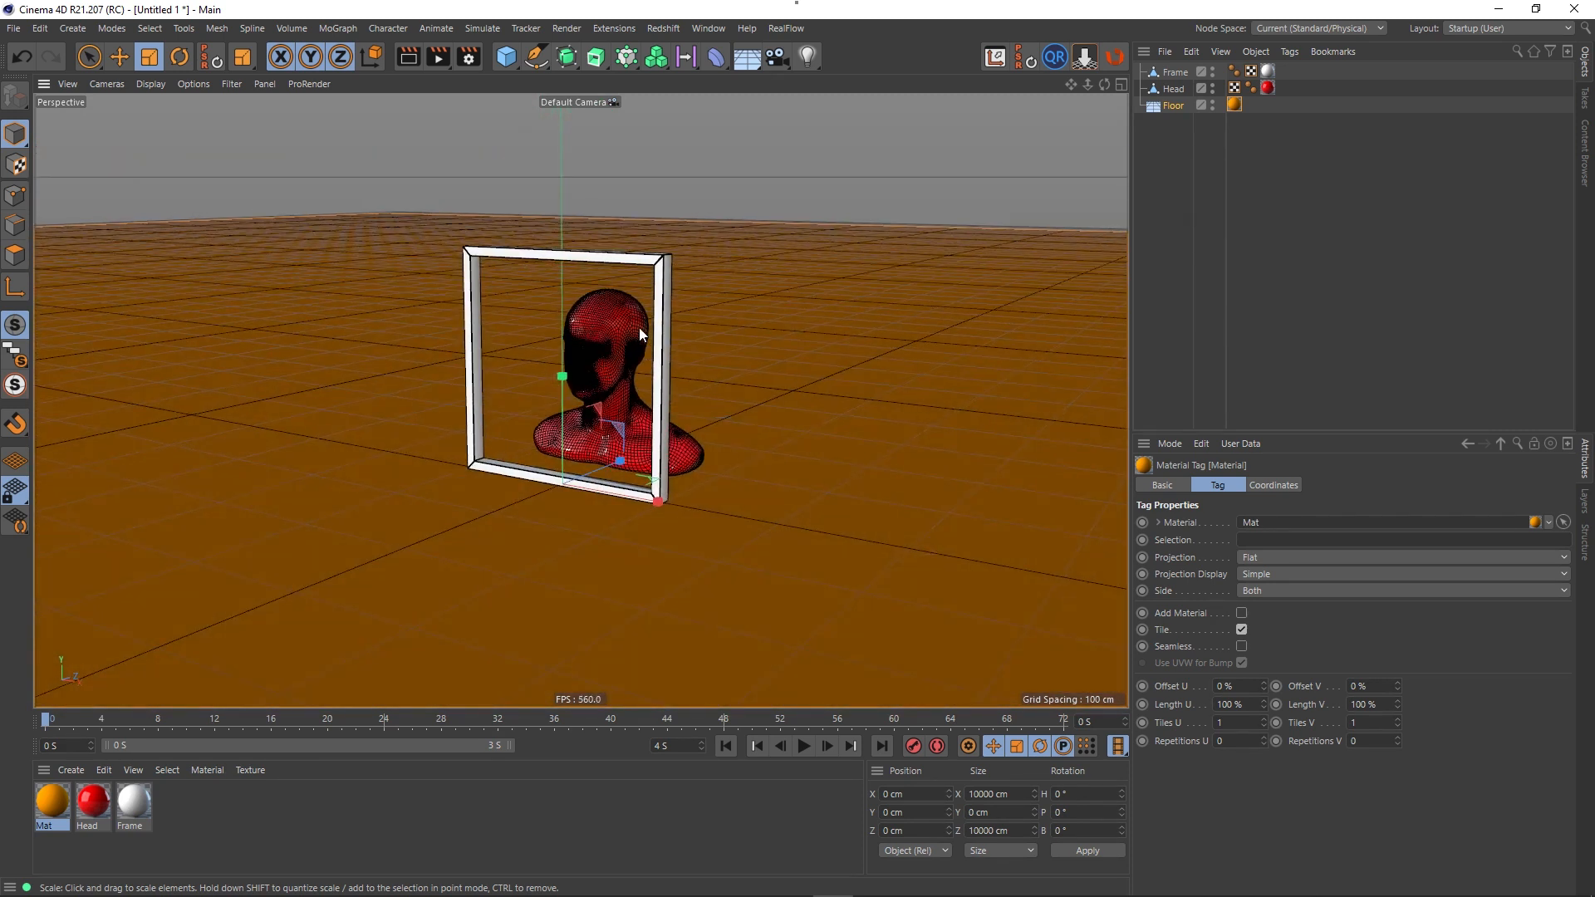
pyautogui.click(402, 55)
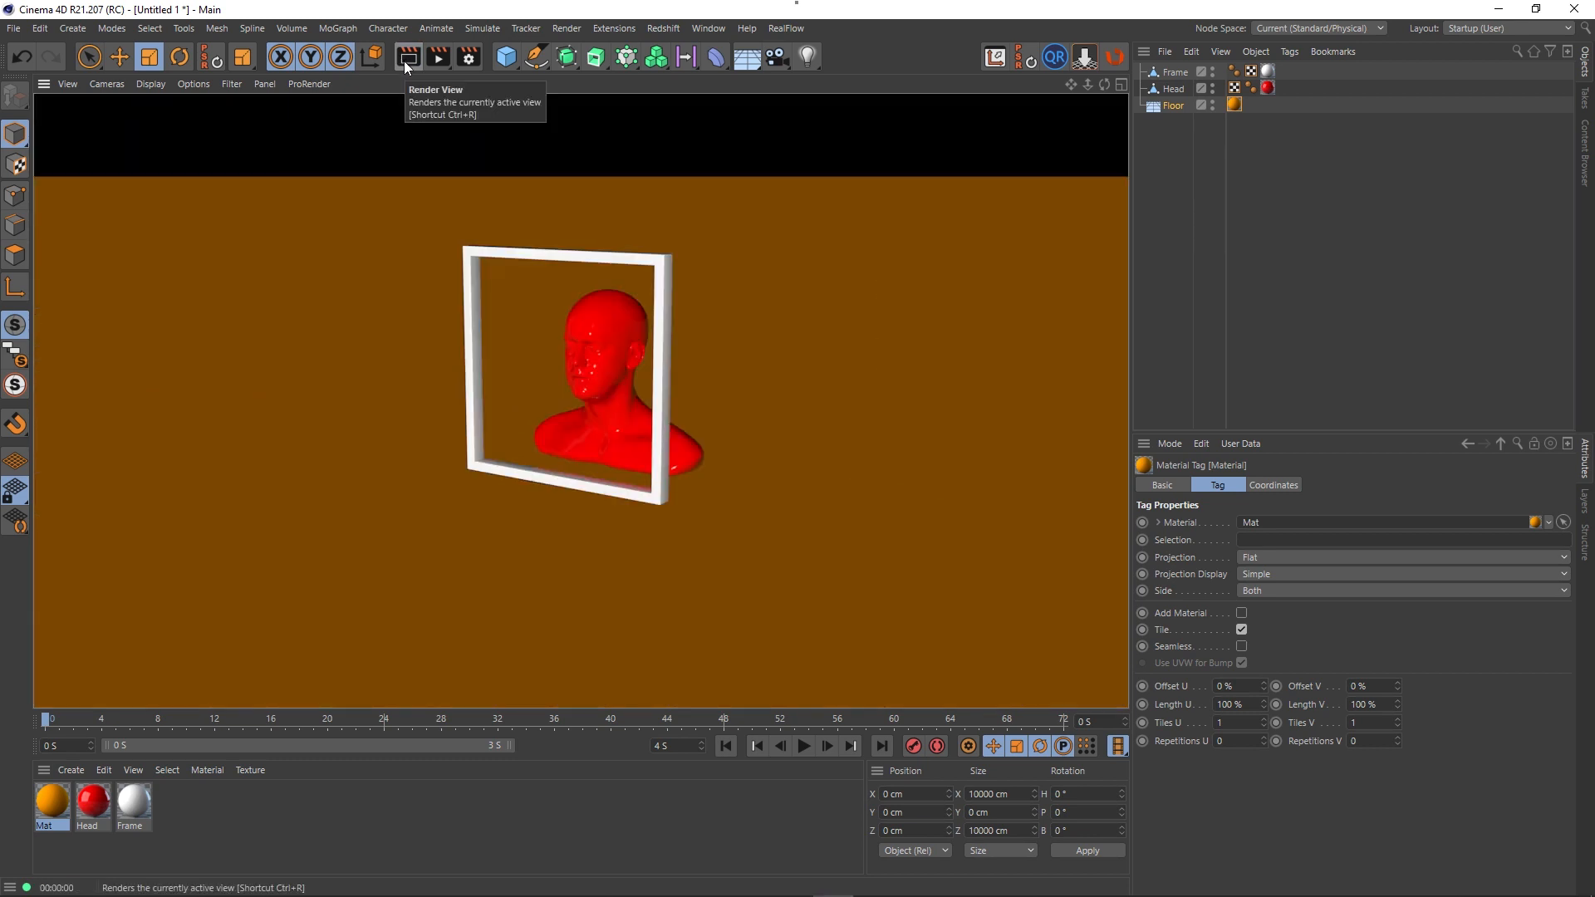
pyautogui.click(1164, 167)
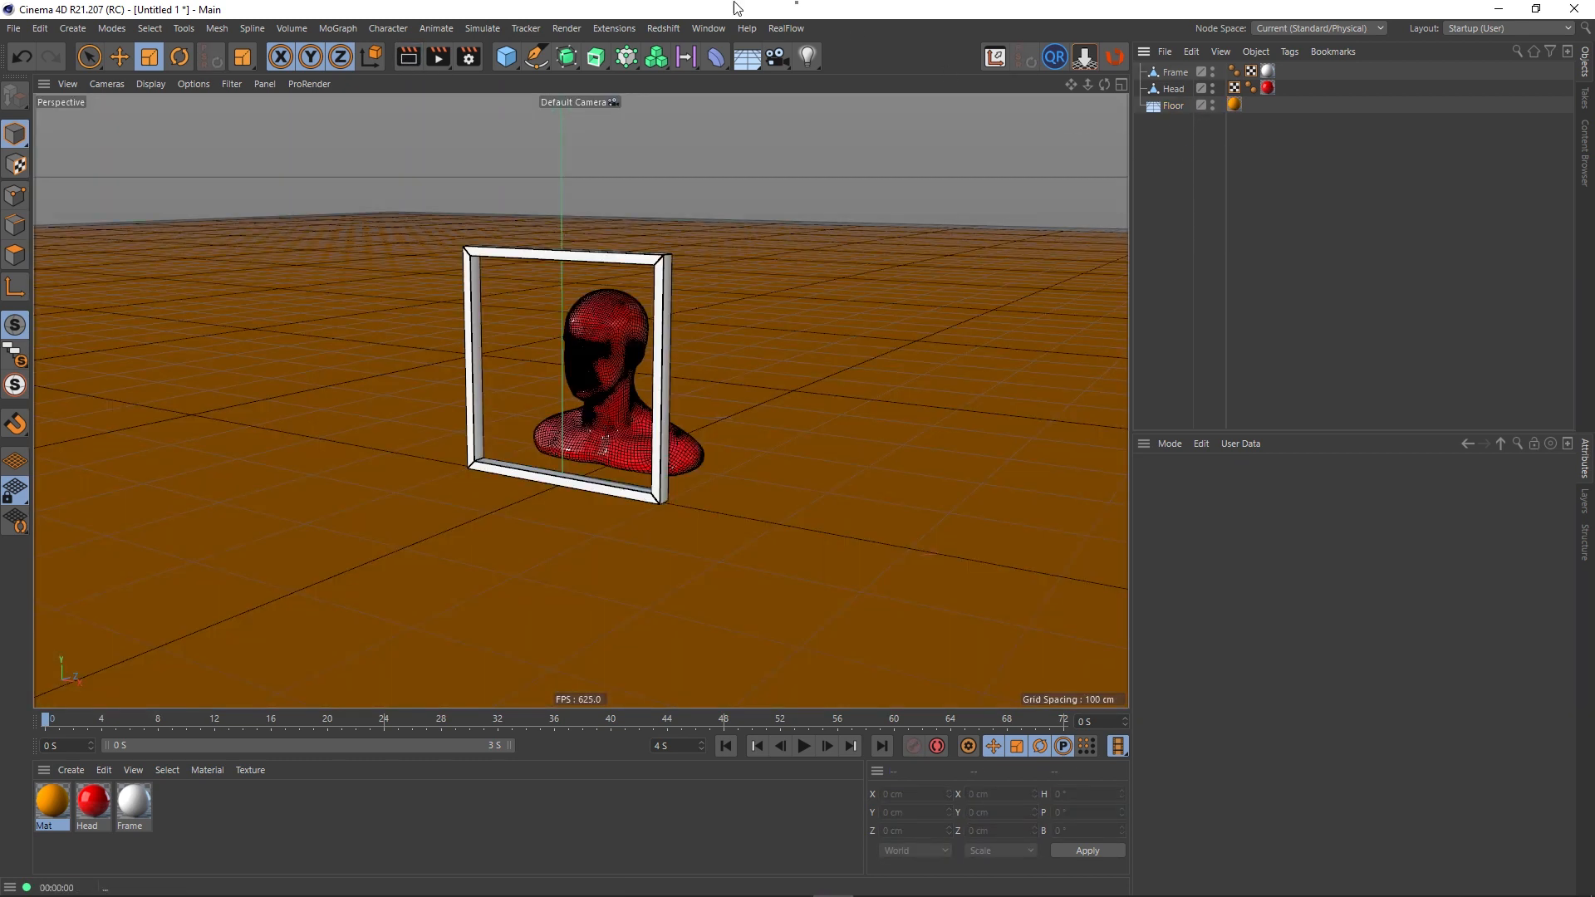
# - Add a Background object and place it below Floor in the object hierarchy
pyautogui.click(747, 57)
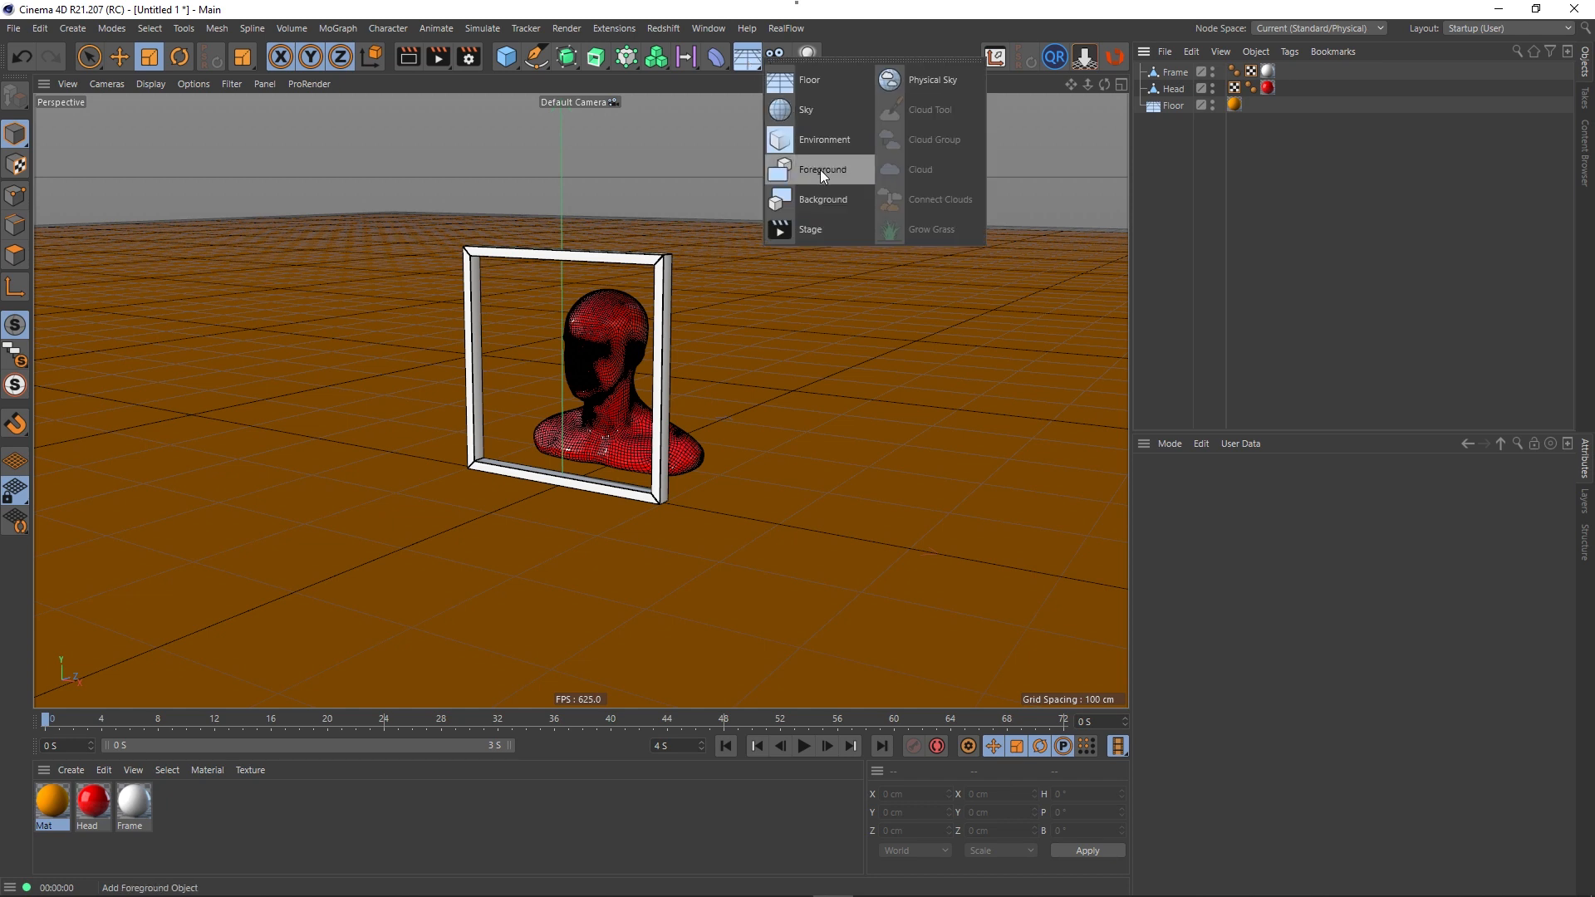
pyautogui.click(819, 198)
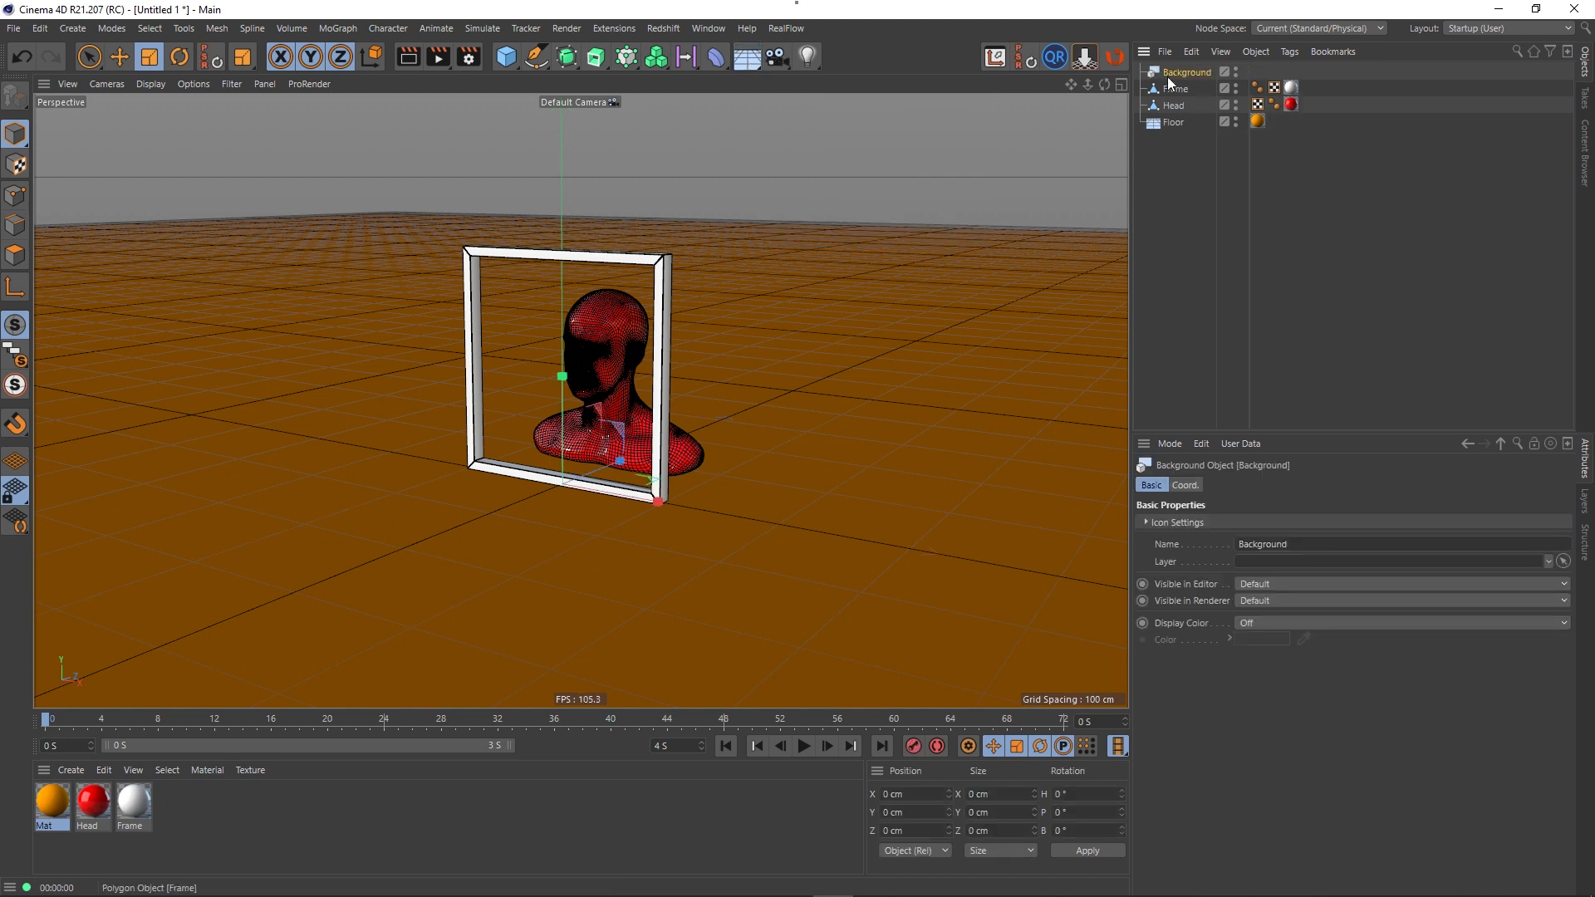
pyautogui.moveTo(1169, 79); pyautogui.dragTo(1161, 133)
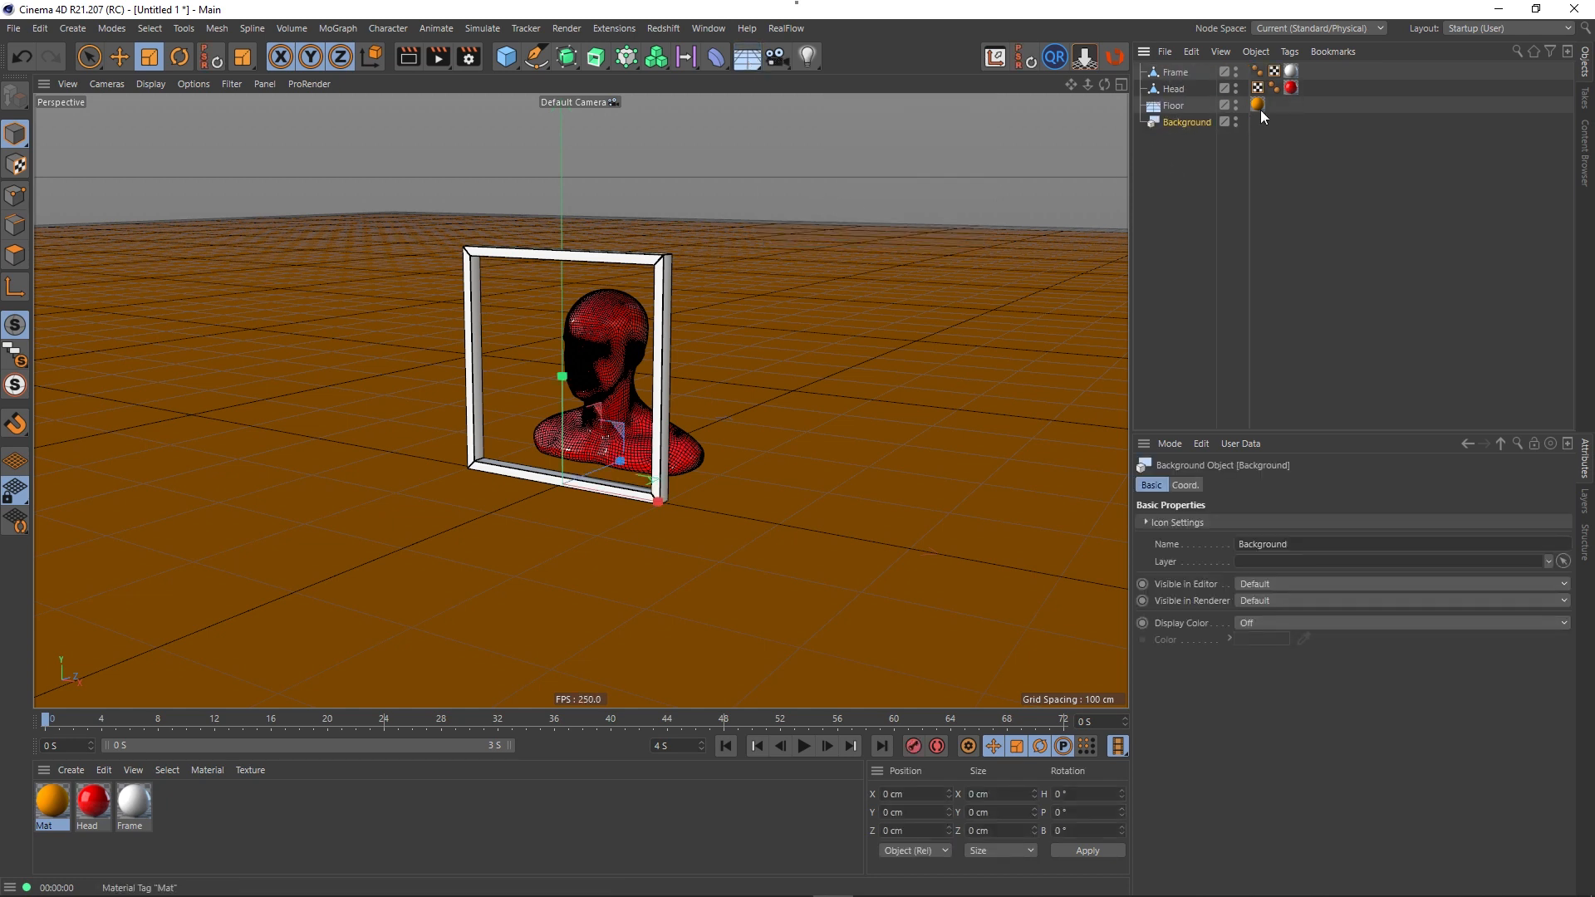
# - Apply the orange Mat material to the Background object and render the active view to compare it with the floor
pyautogui.keyDown('ctrl'); pyautogui.moveTo(1258, 105); pyautogui.dragTo(1260, 118); pyautogui.keyUp('ctrl')
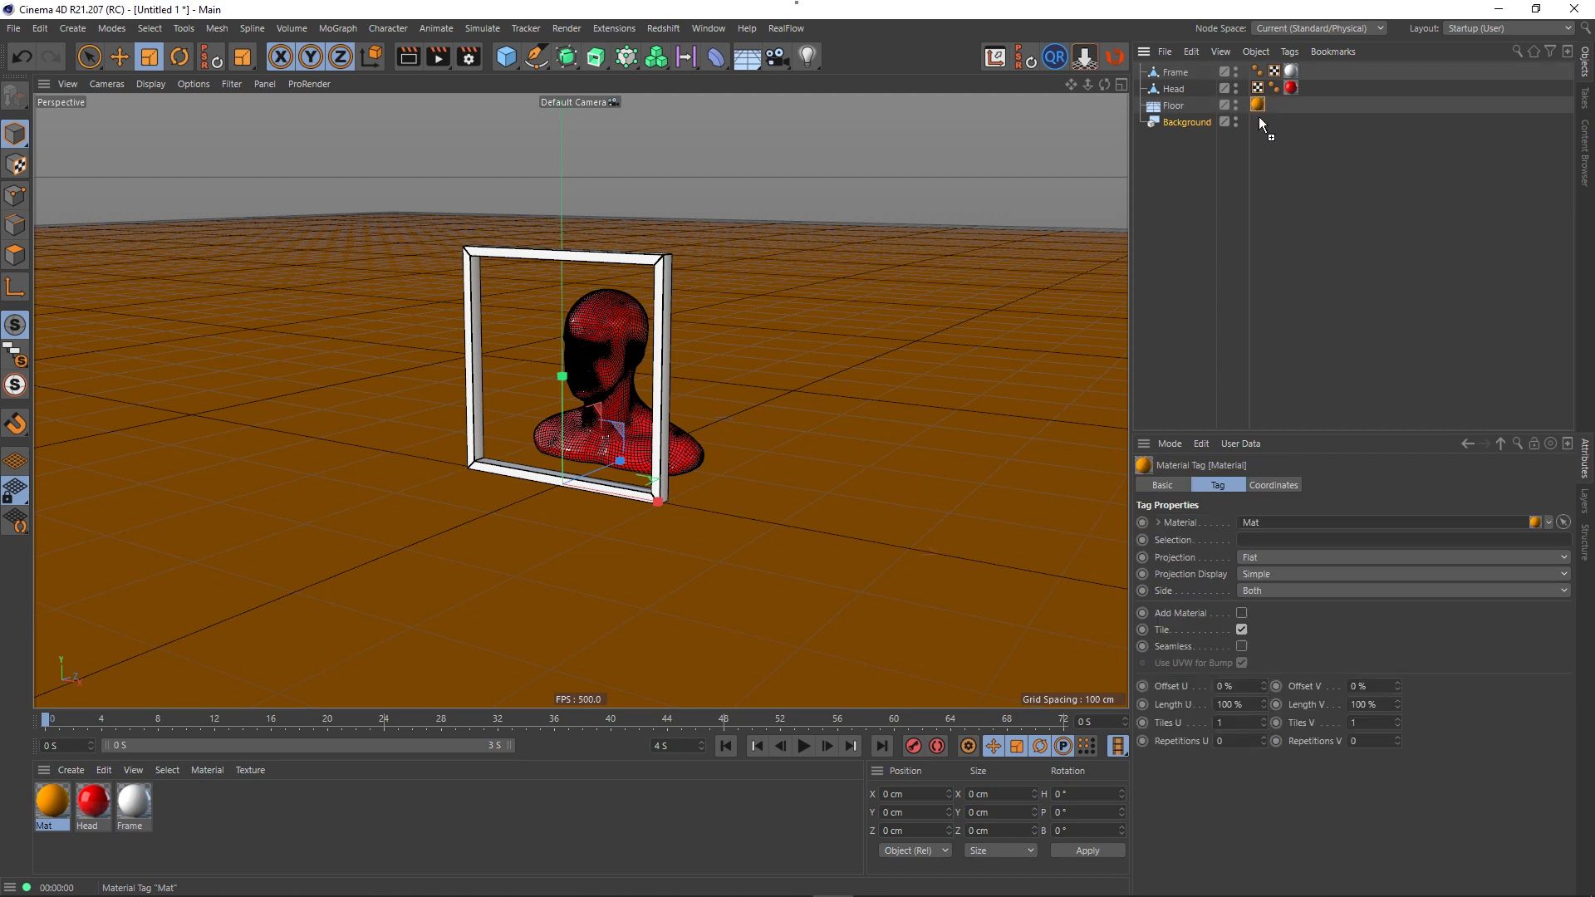
pyautogui.hotkey('ctrl', 'z')
pyautogui.moveTo(43, 807); pyautogui.dragTo(984, 609)
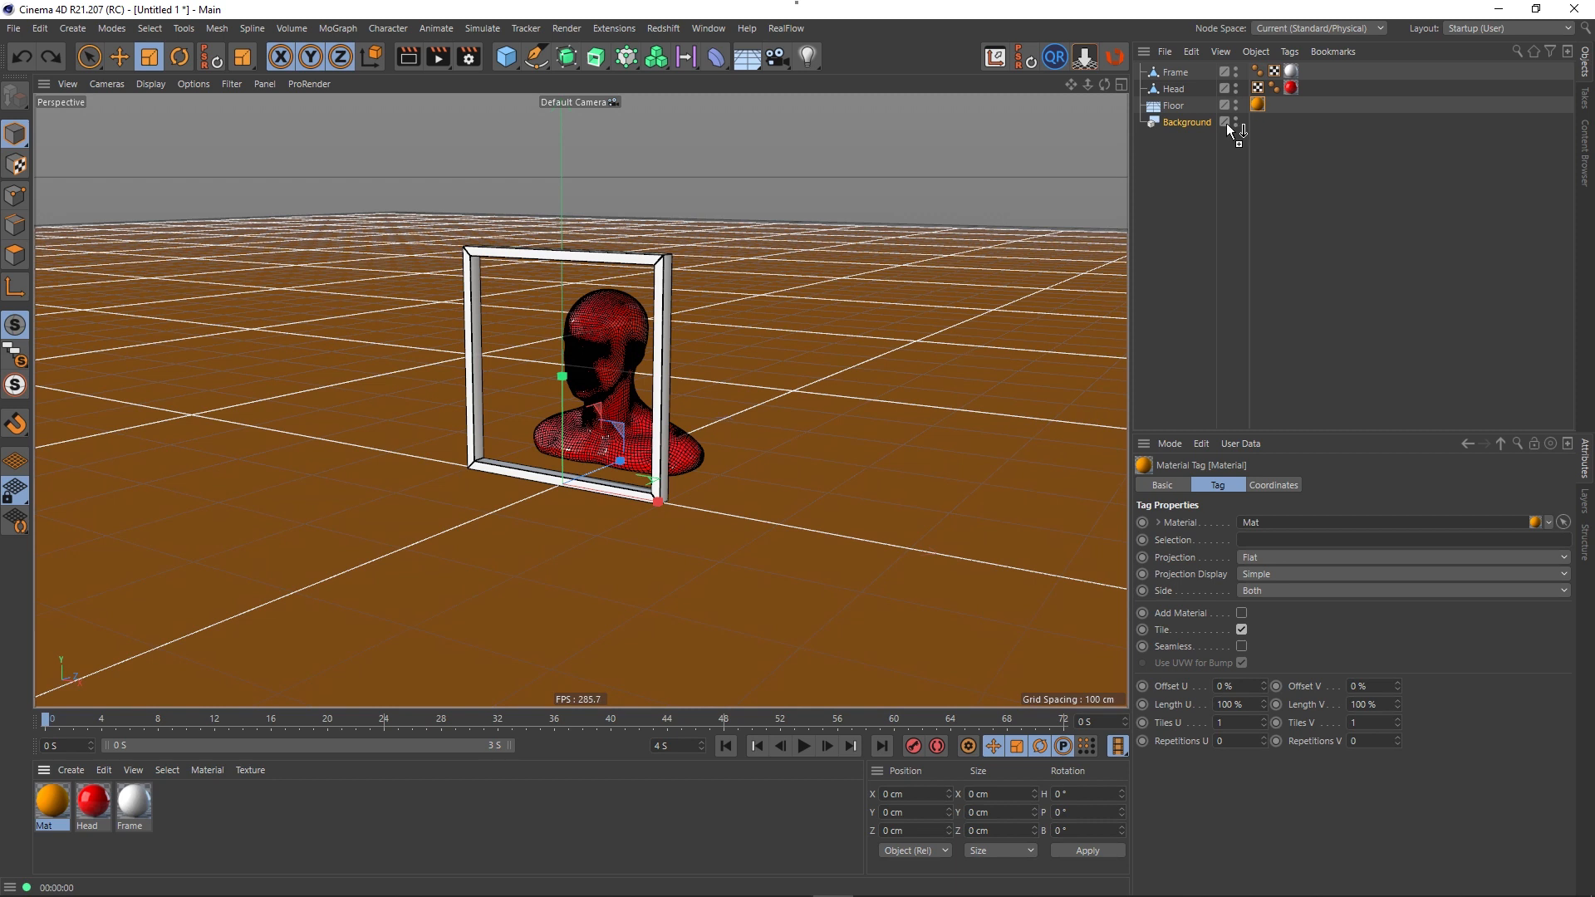
pyautogui.moveTo(1194, 120); pyautogui.dragTo(1194, 122)
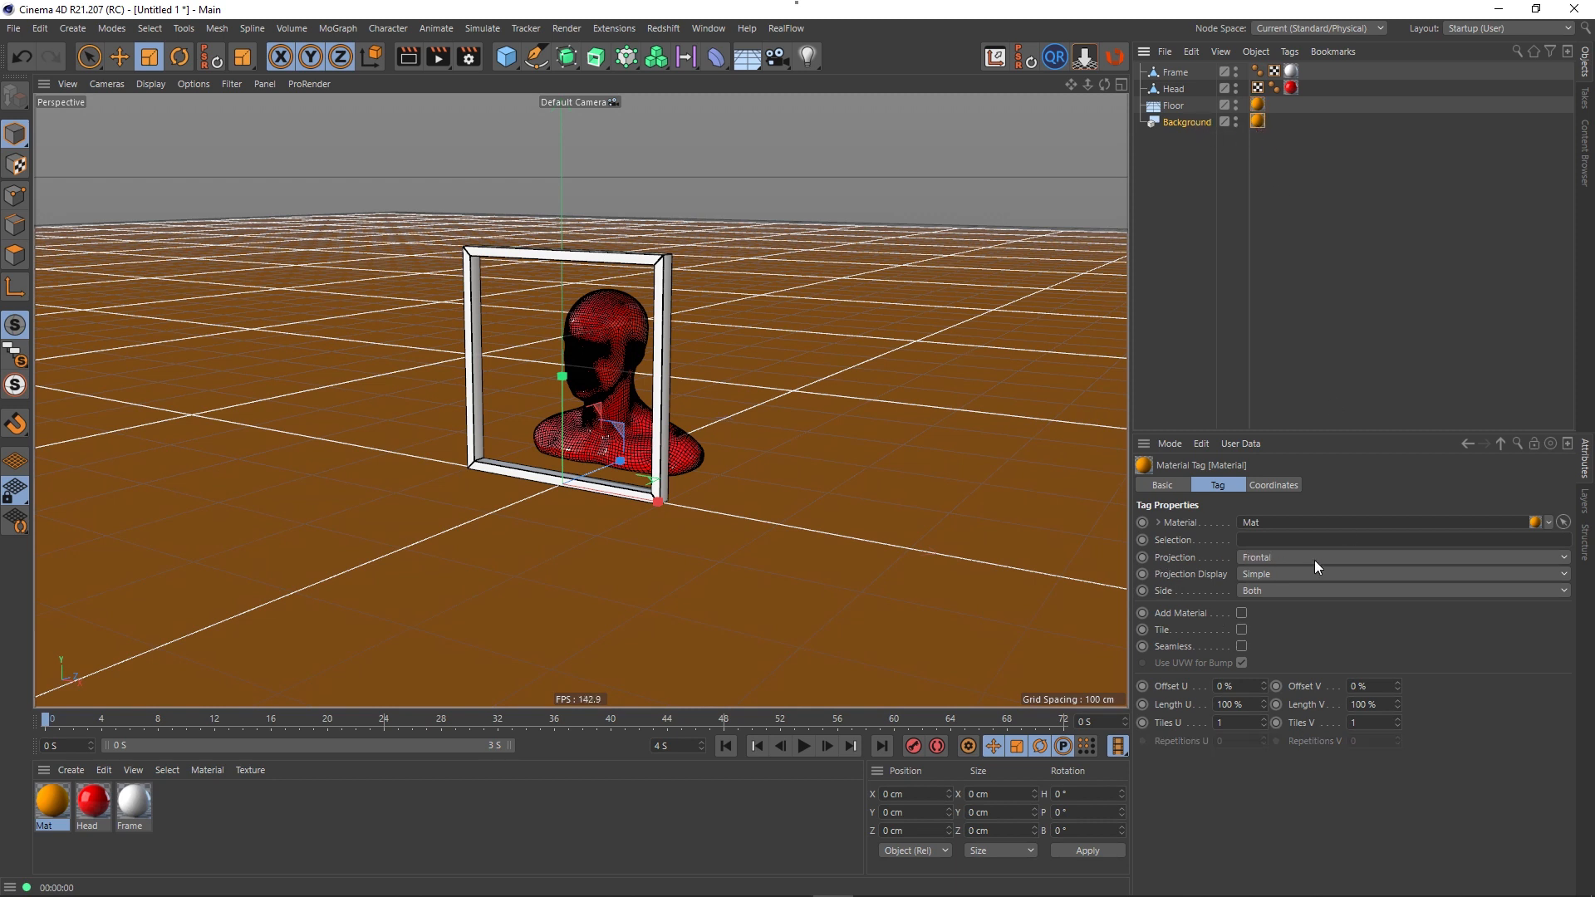
pyautogui.click(1185, 188)
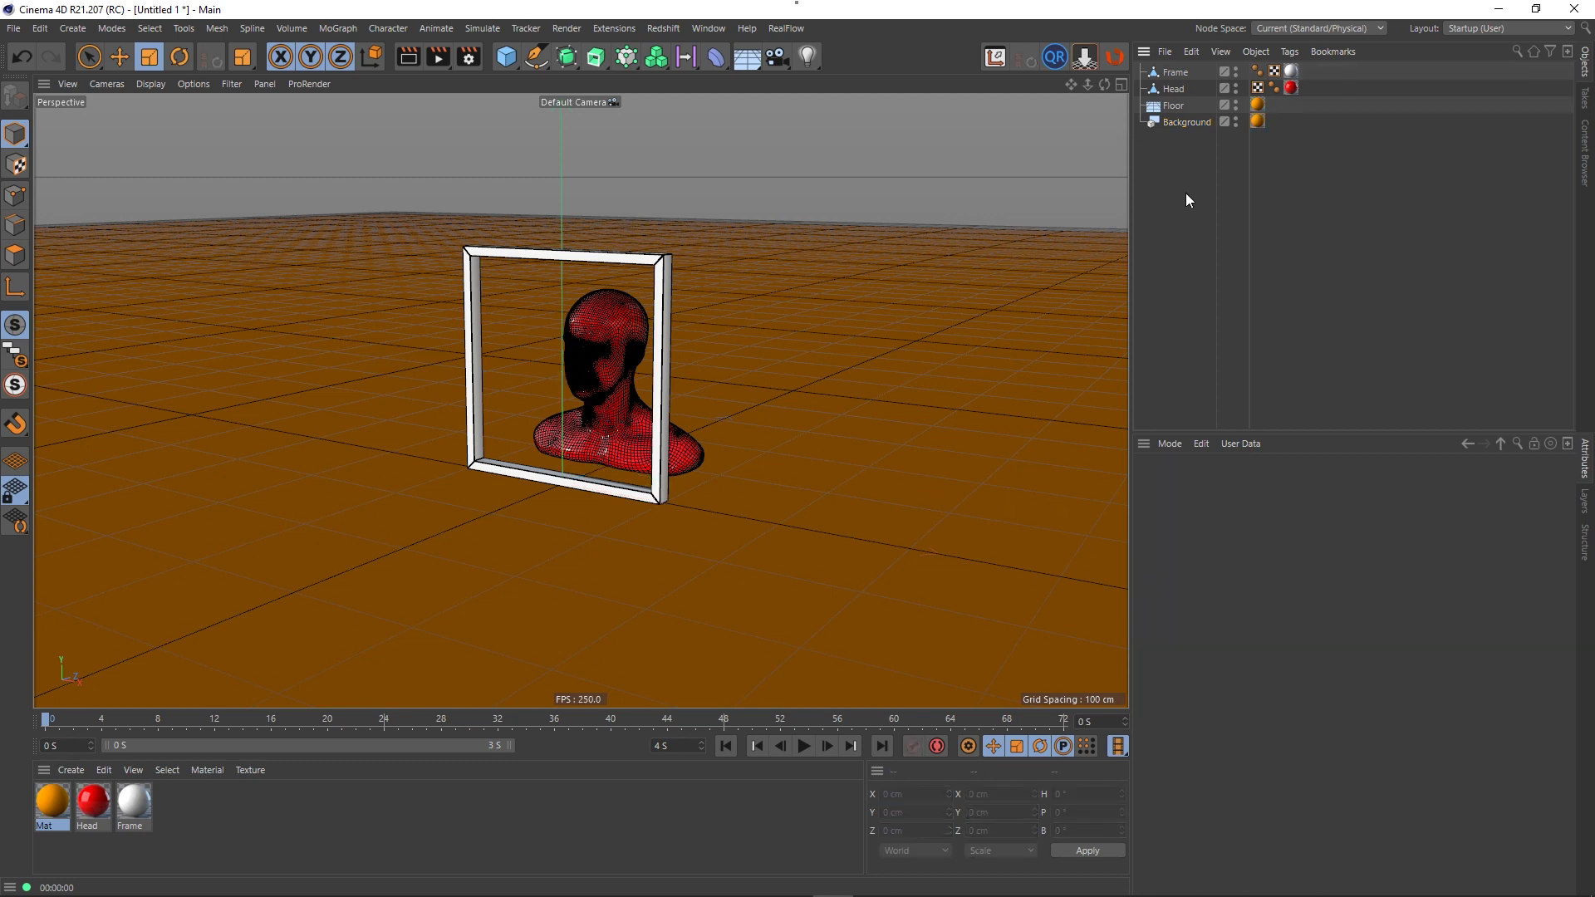
pyautogui.click(407, 58)
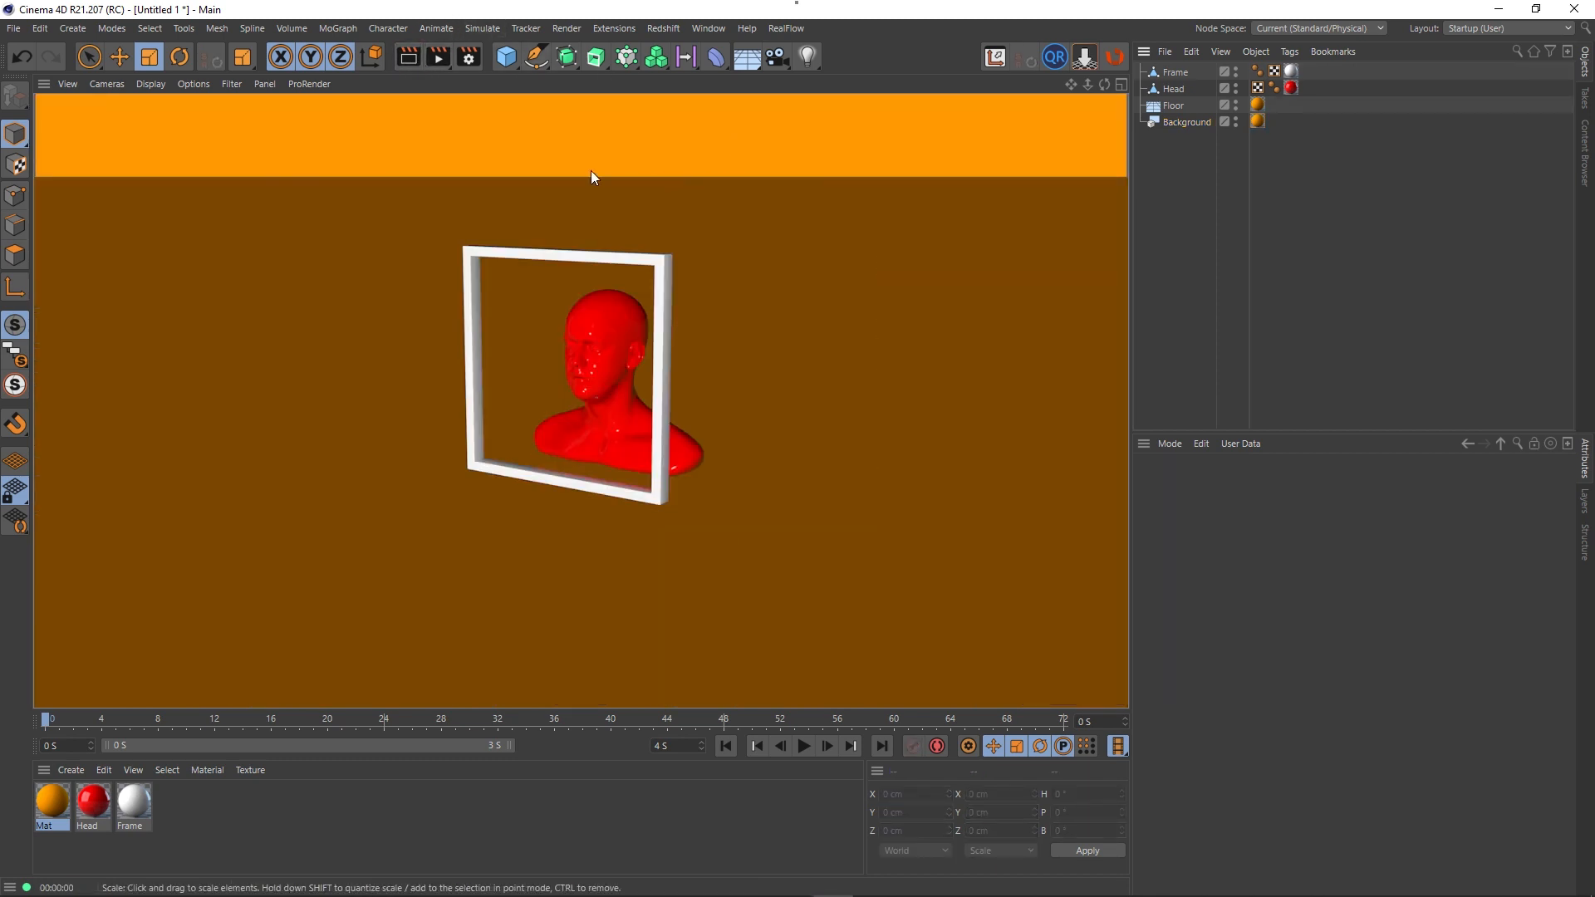
# - Add a Compositing tag with Compositing Background enabled to the Floor and render the view to check the seamless backdrop
pyautogui.rightClick(1174, 106)
pyautogui.moveTo(1223, 278)
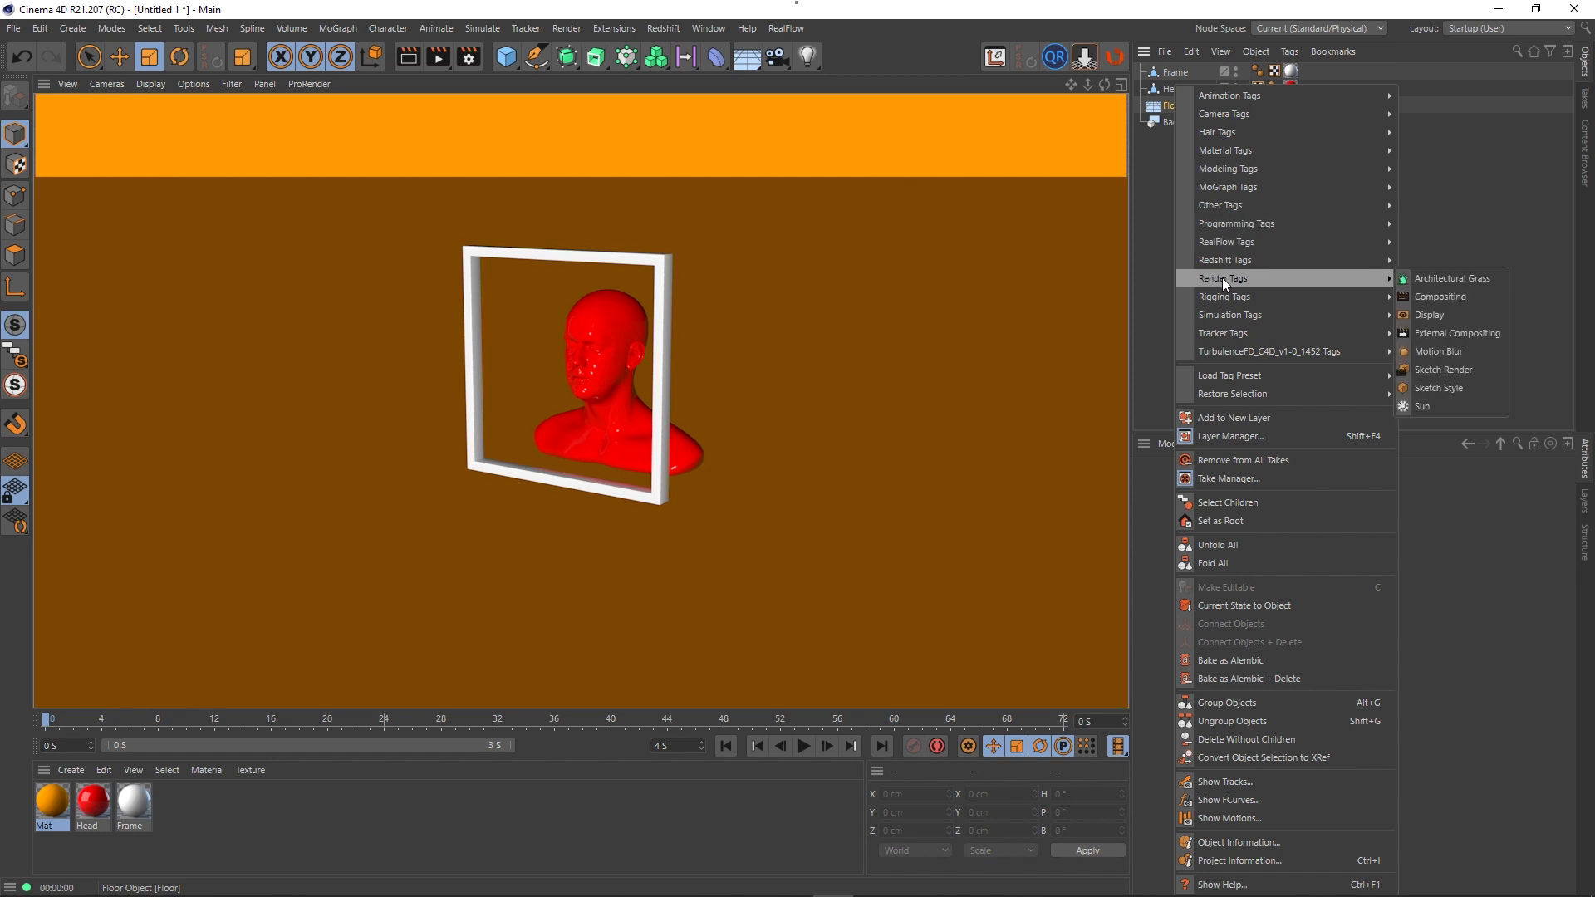
pyautogui.click(1421, 298)
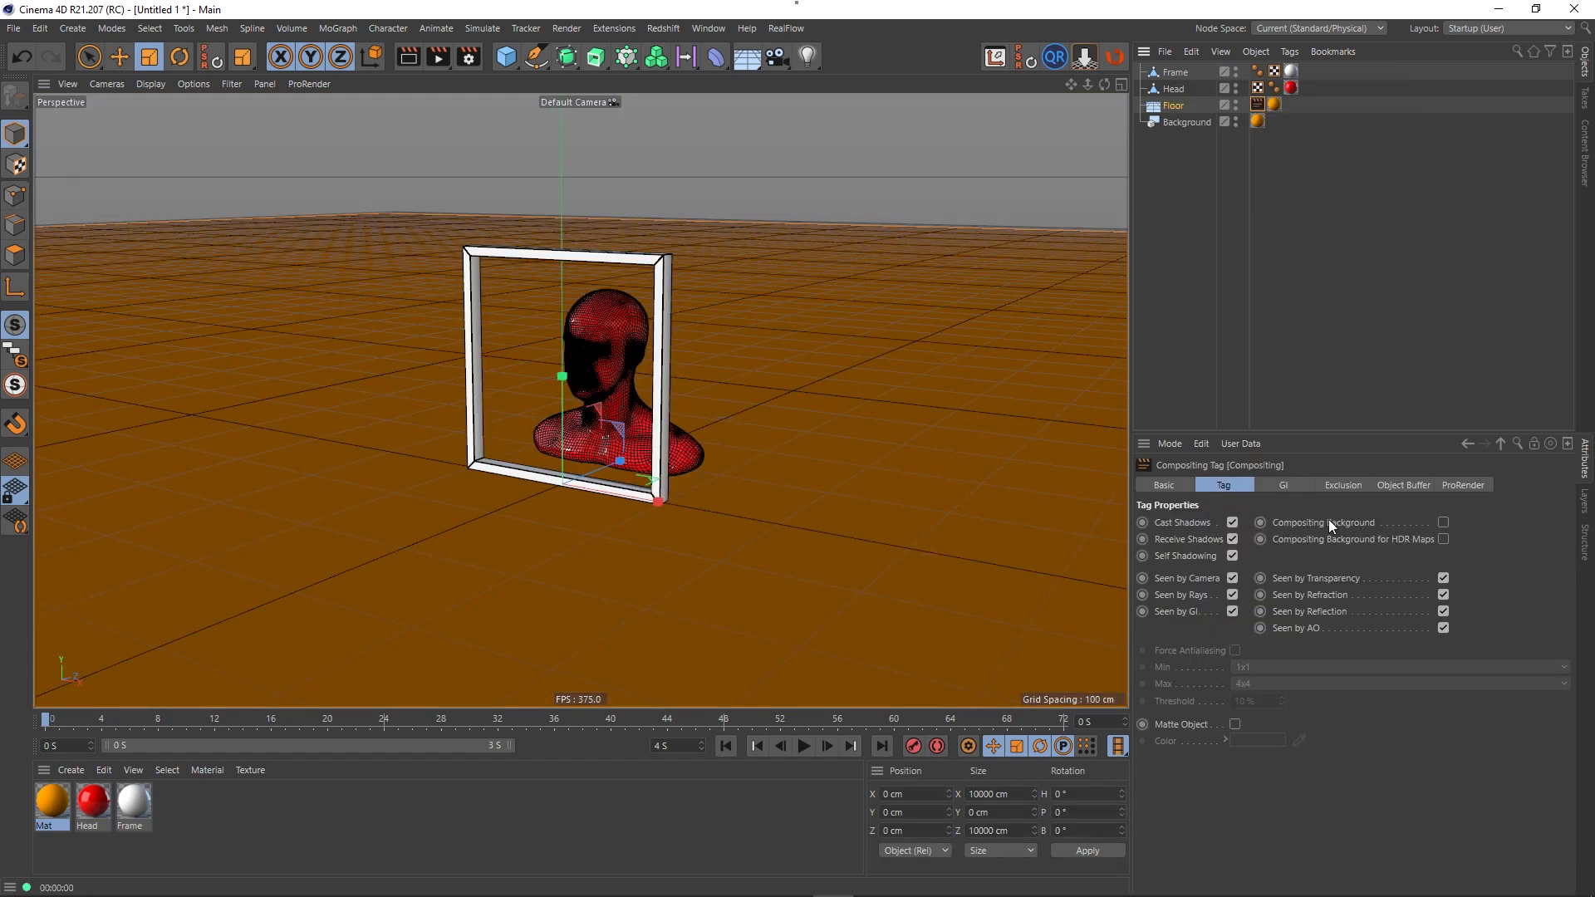
pyautogui.click(1339, 198)
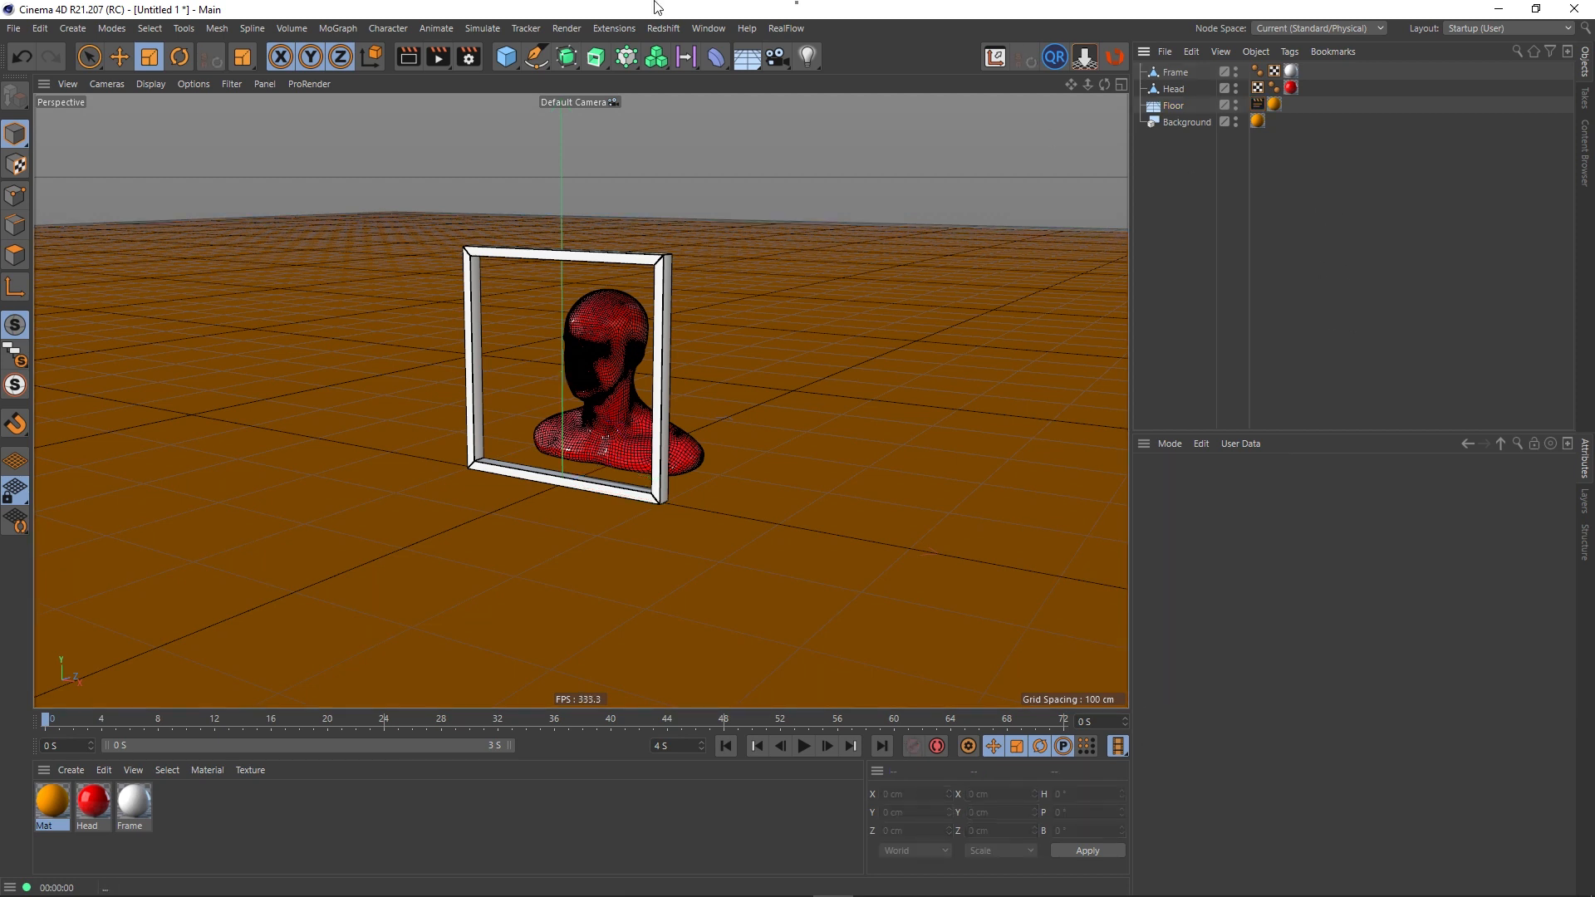
pyautogui.click(408, 56)
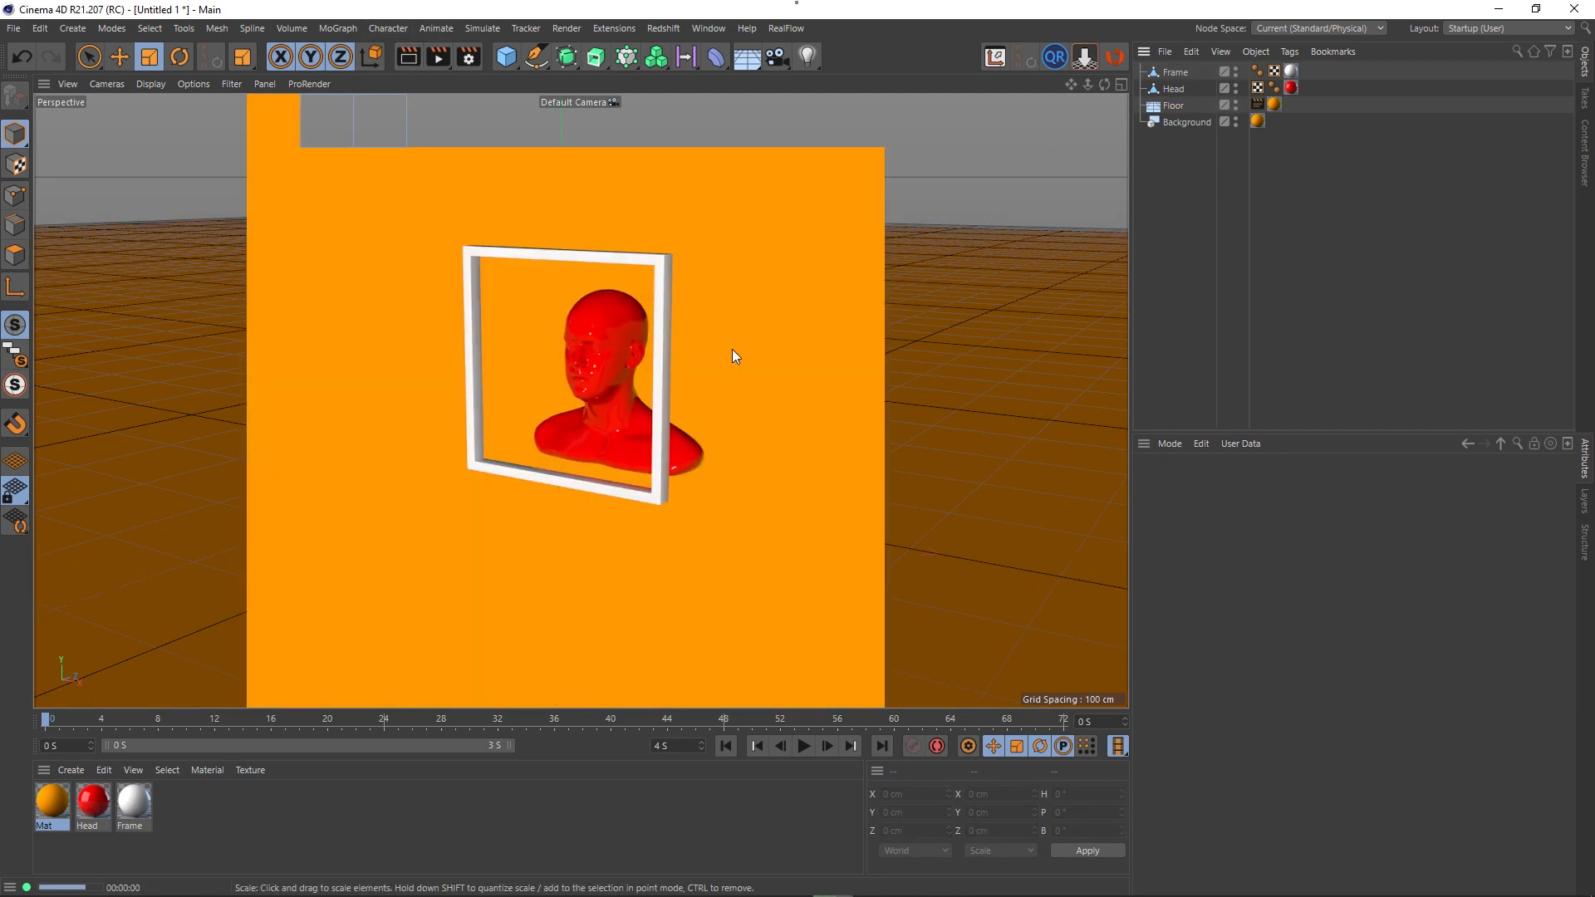
pyautogui.click(1214, 310)
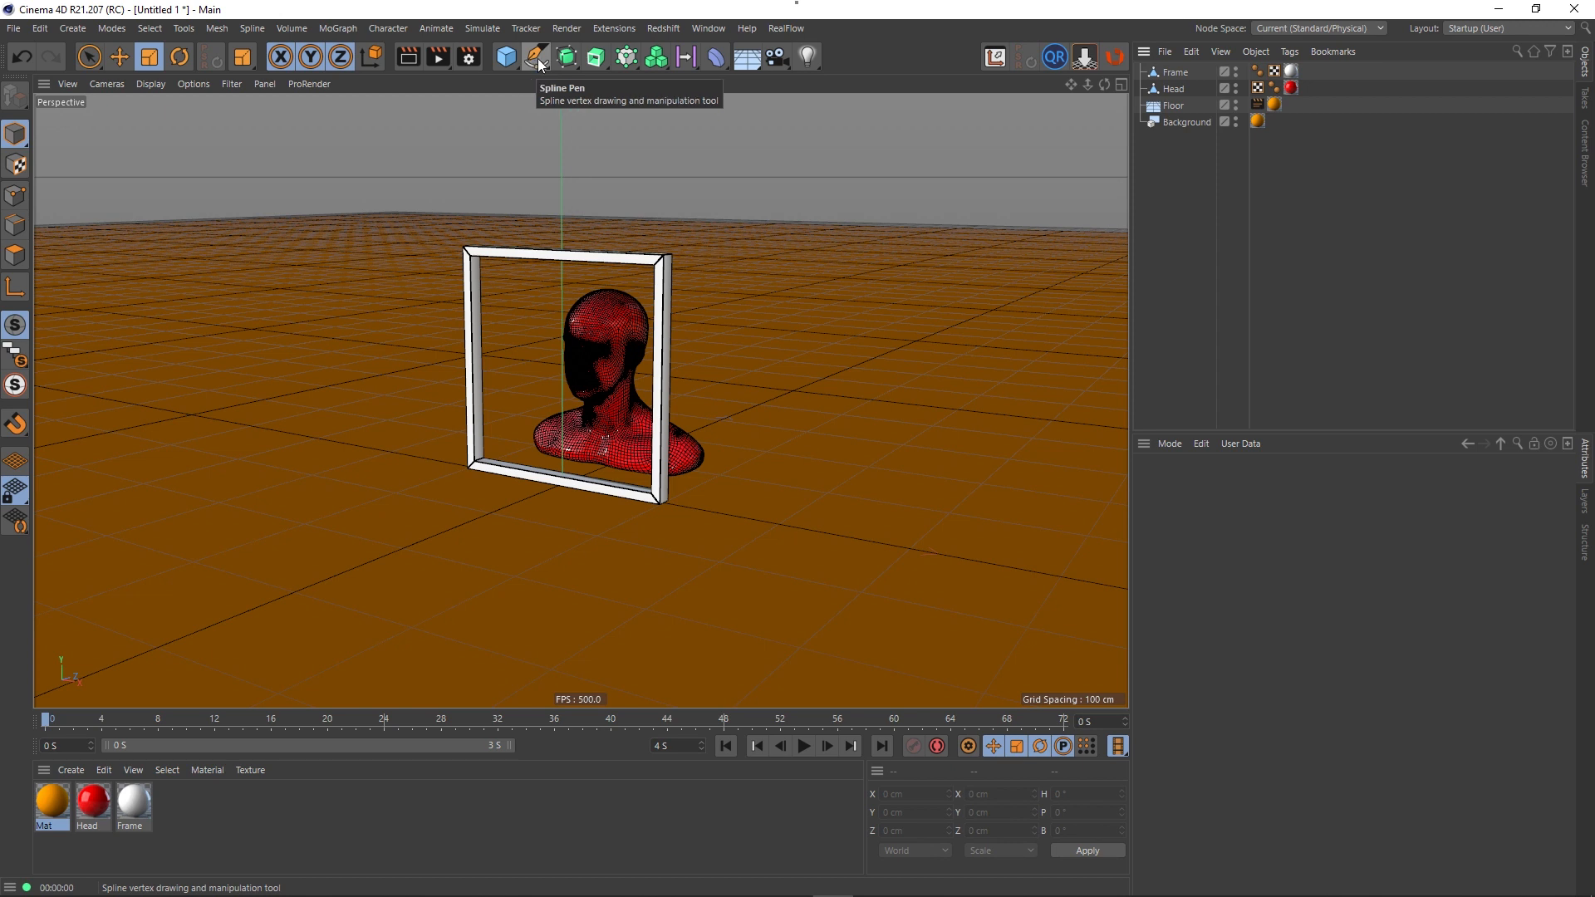
# - Create a Circle spline in the XZ plane and raise it to about 120 cm on Y
pyautogui.moveTo(538, 61); pyautogui.dragTo(693, 111)
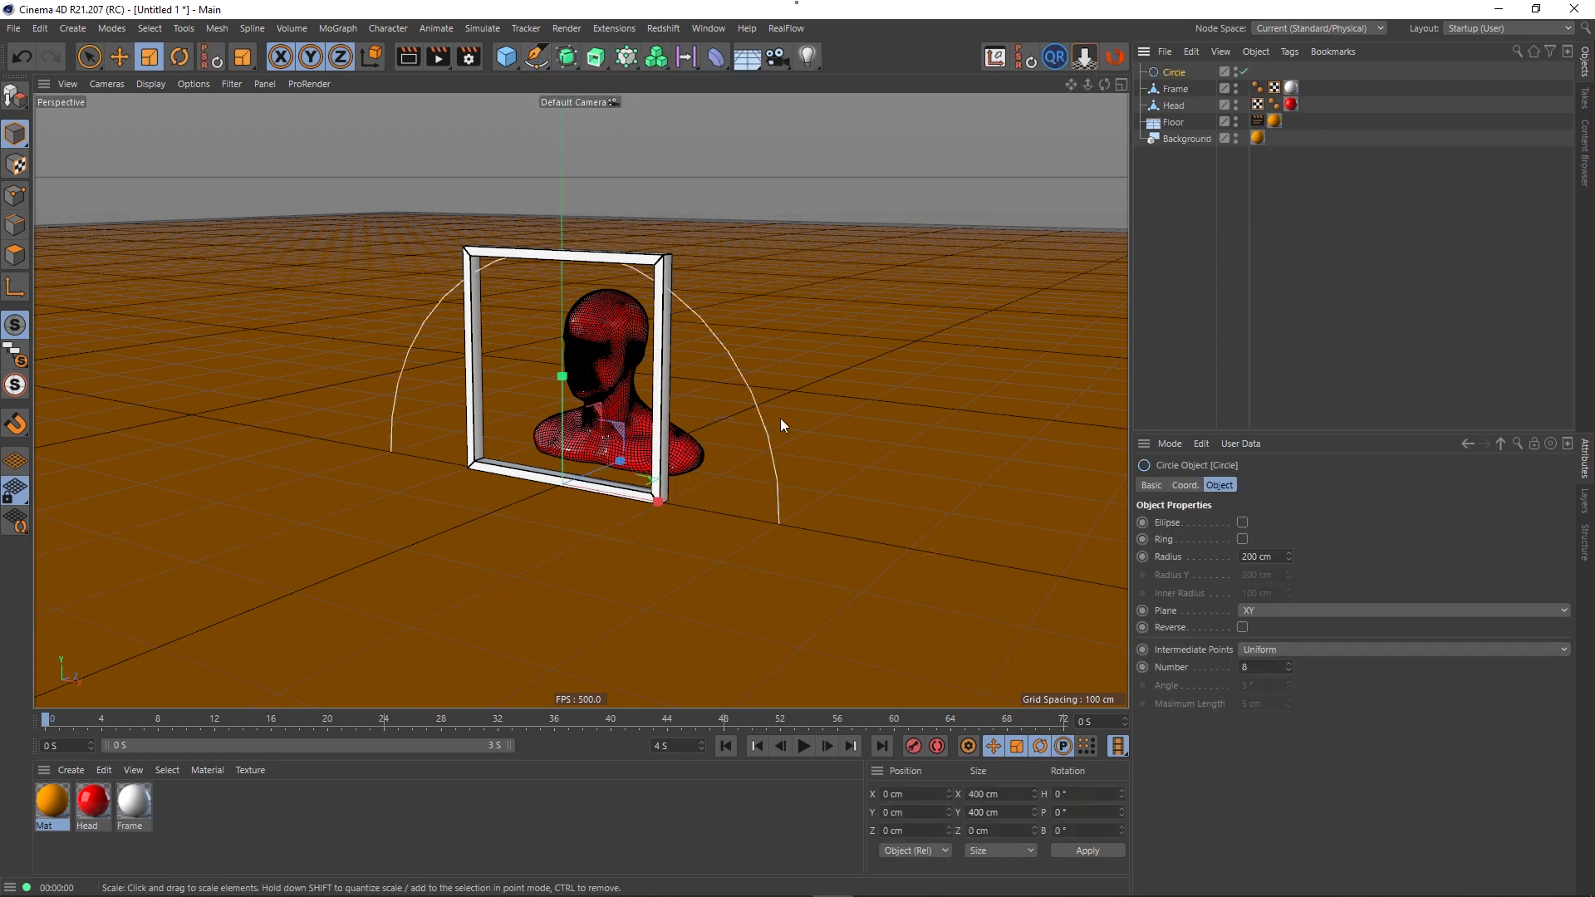
pyautogui.click(1259, 609)
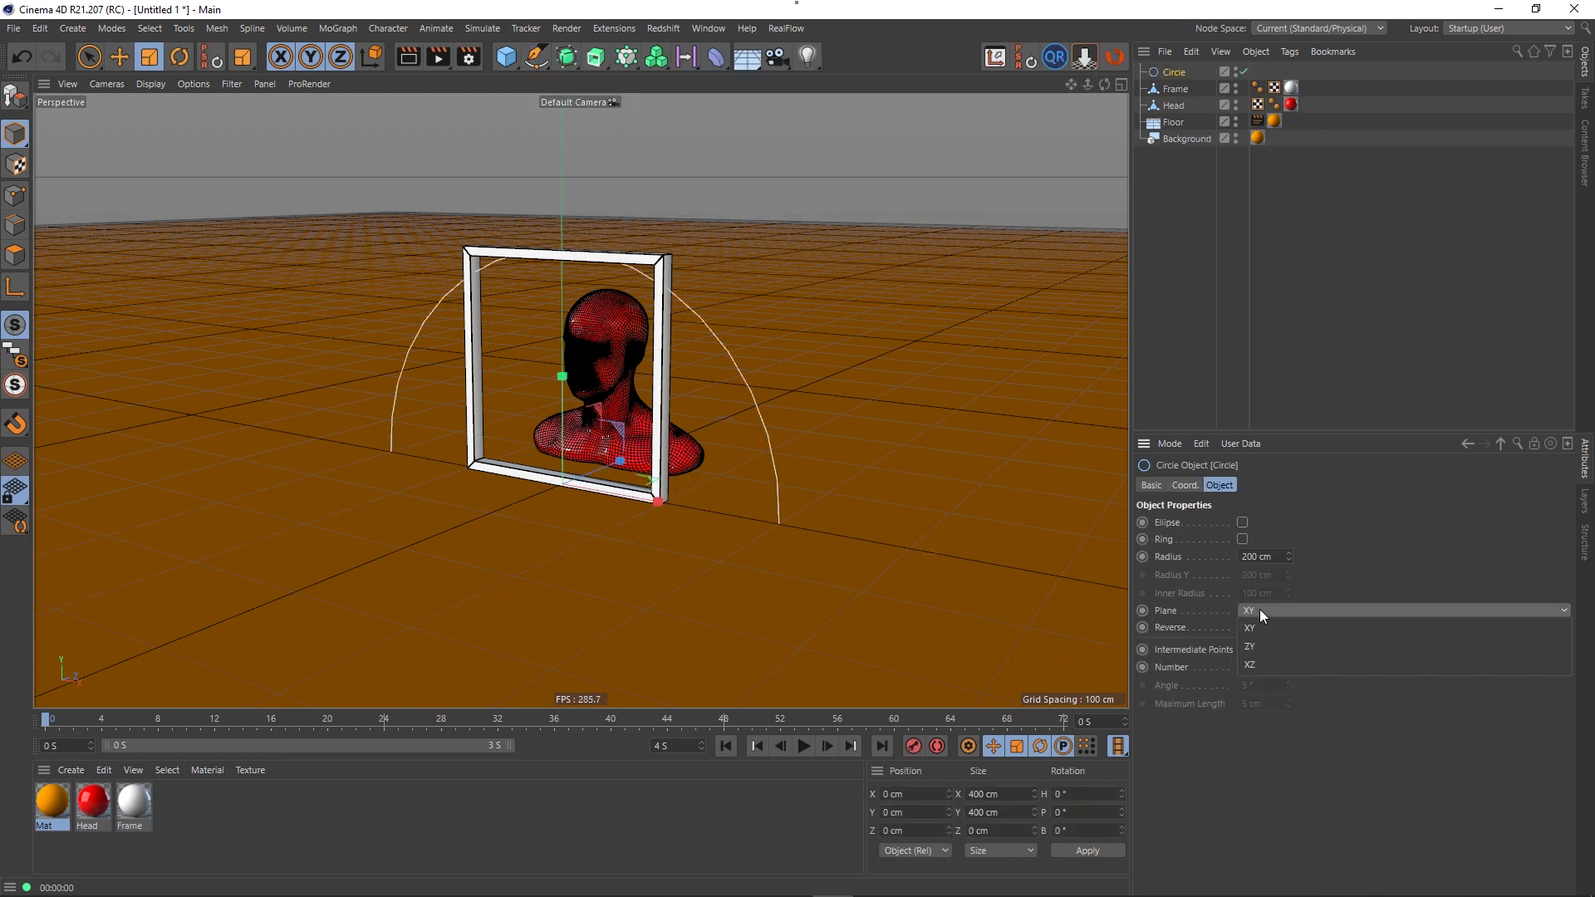
pyautogui.click(1258, 665)
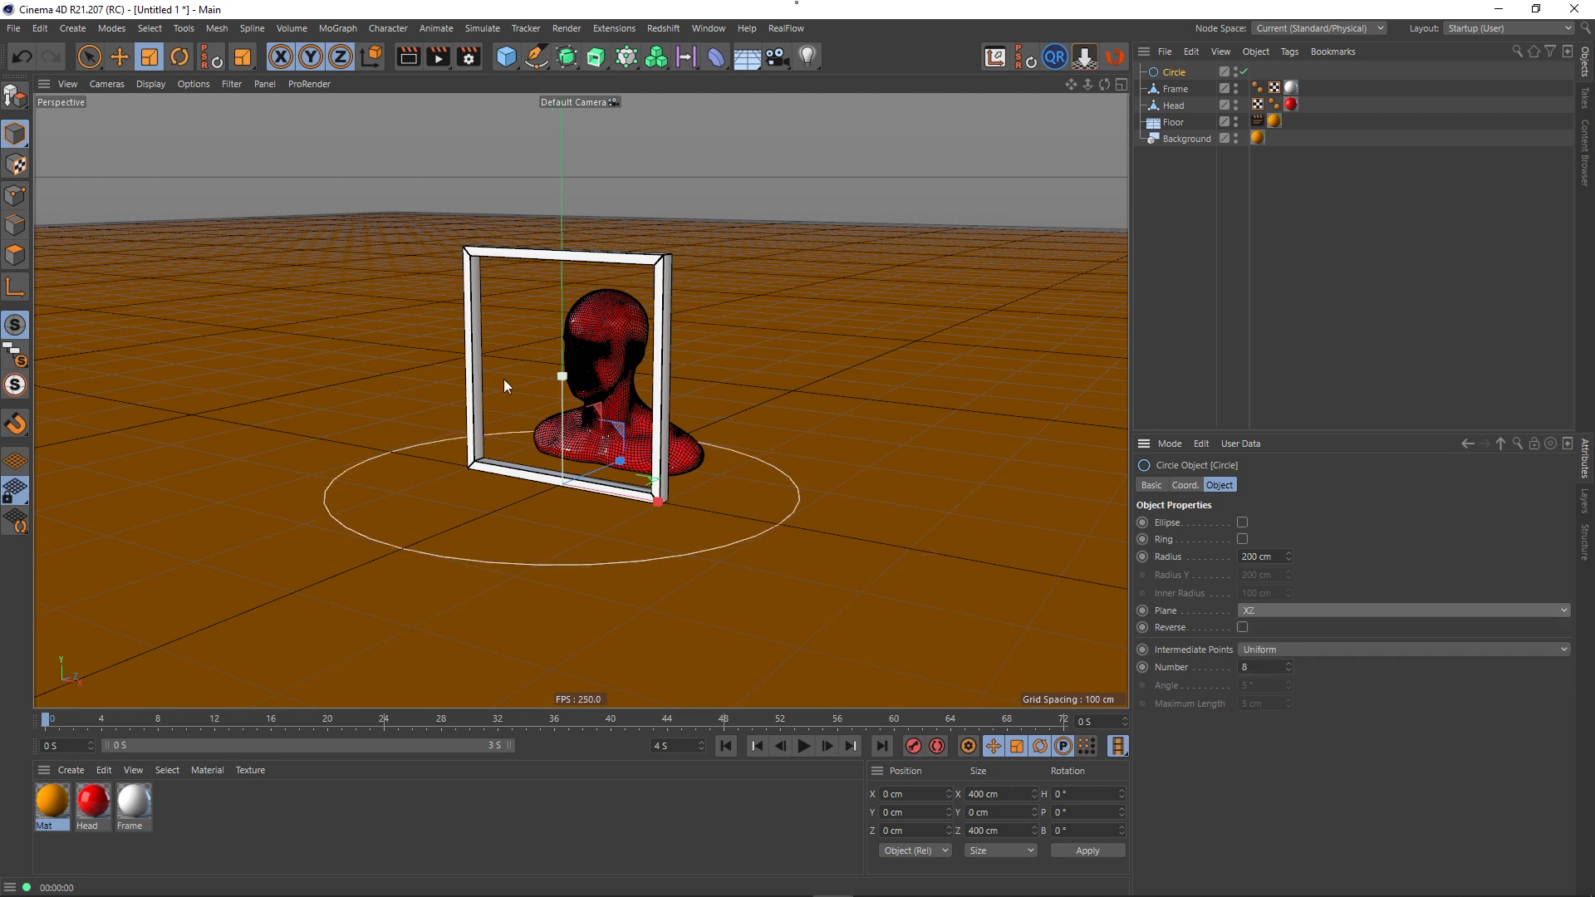
pyautogui.click(124, 59)
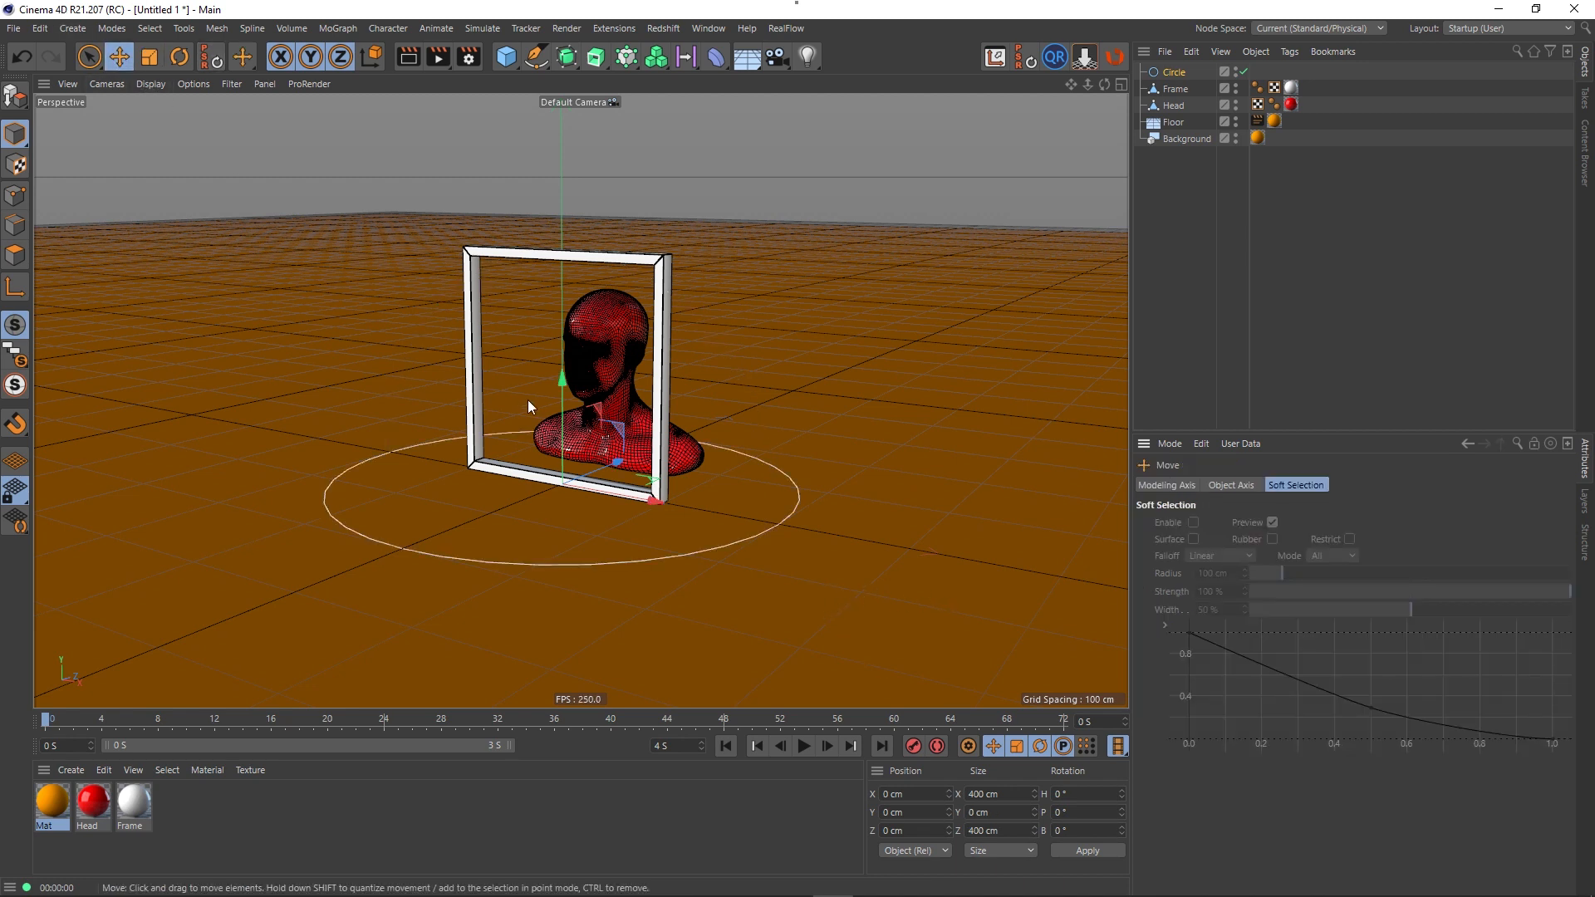
pyautogui.moveTo(565, 397); pyautogui.dragTo(554, 257)
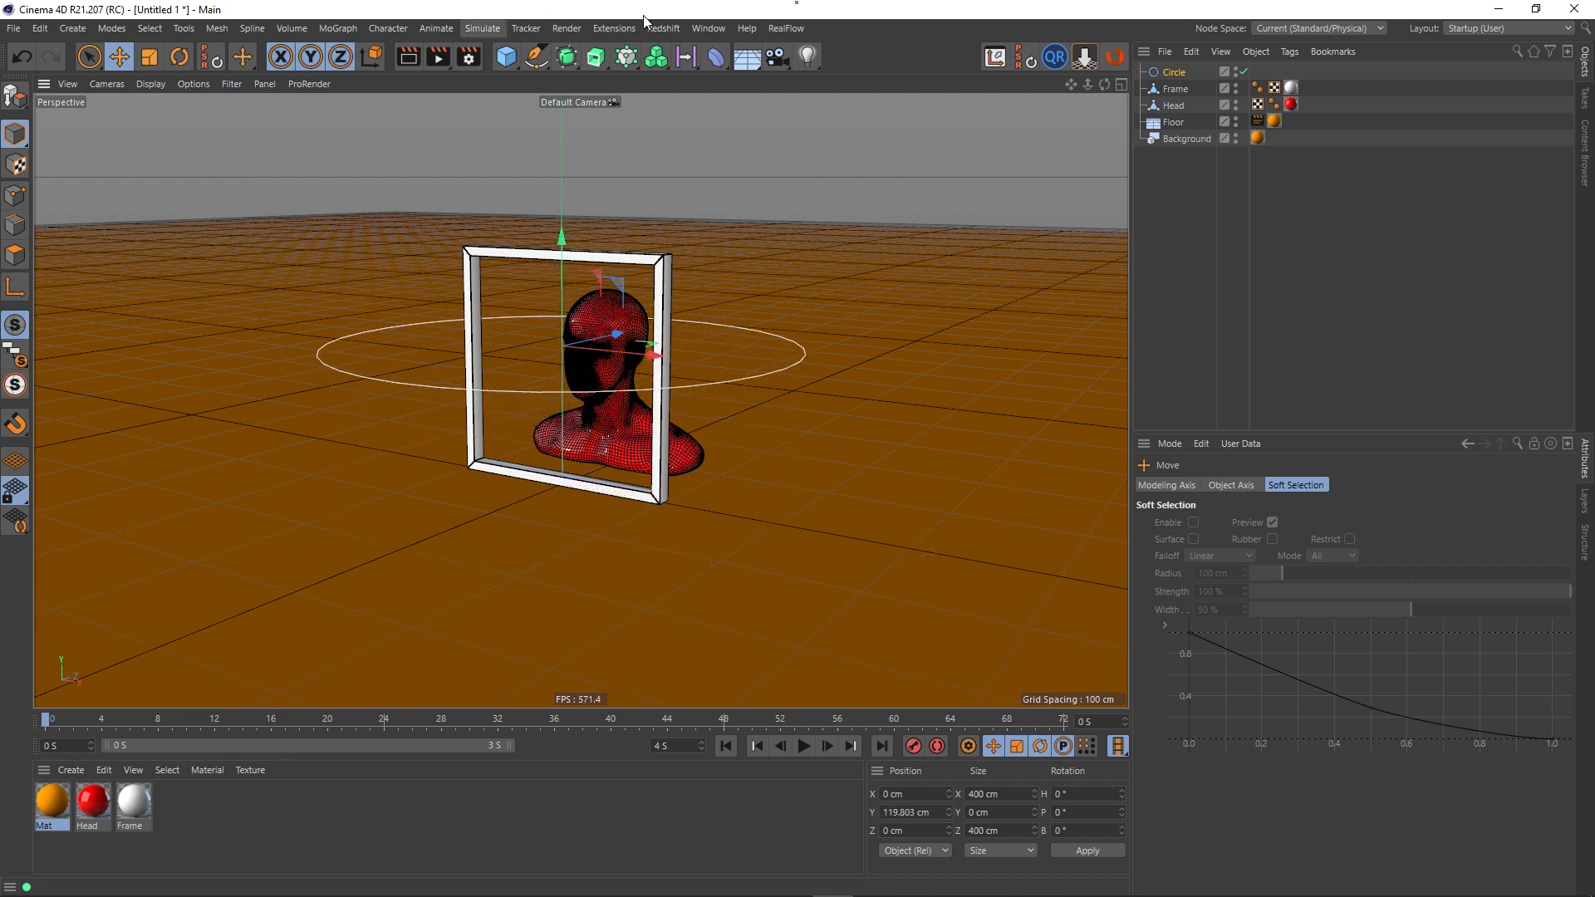
# - Add a Camera and give it an Align to Spline tag that uses Circle as its spline path
pyautogui.click(775, 61)
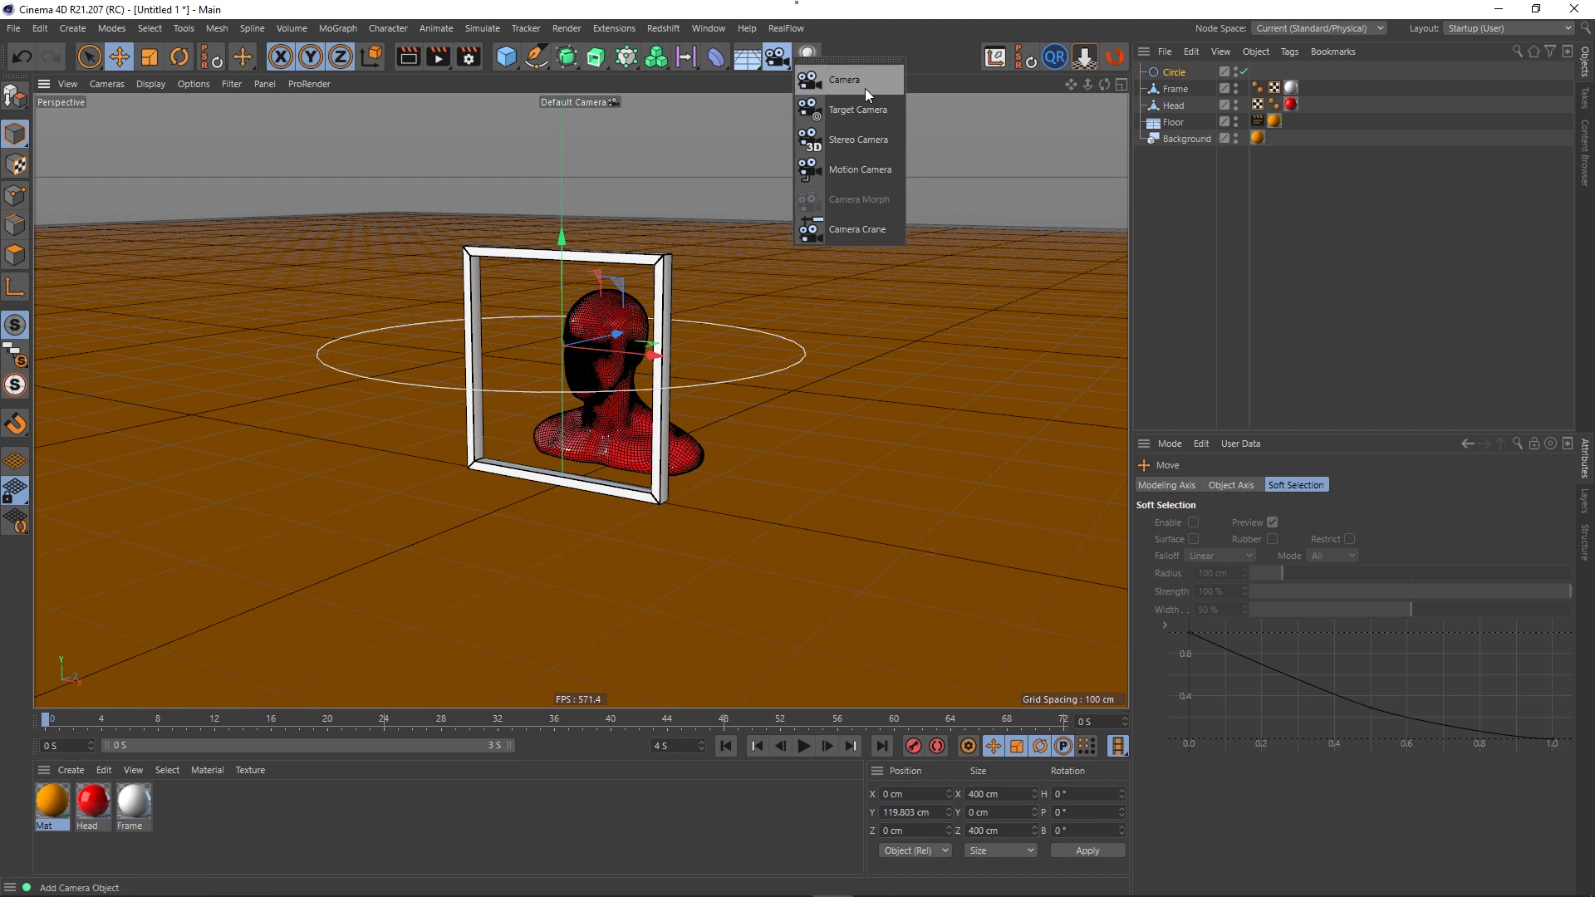
pyautogui.click(865, 83)
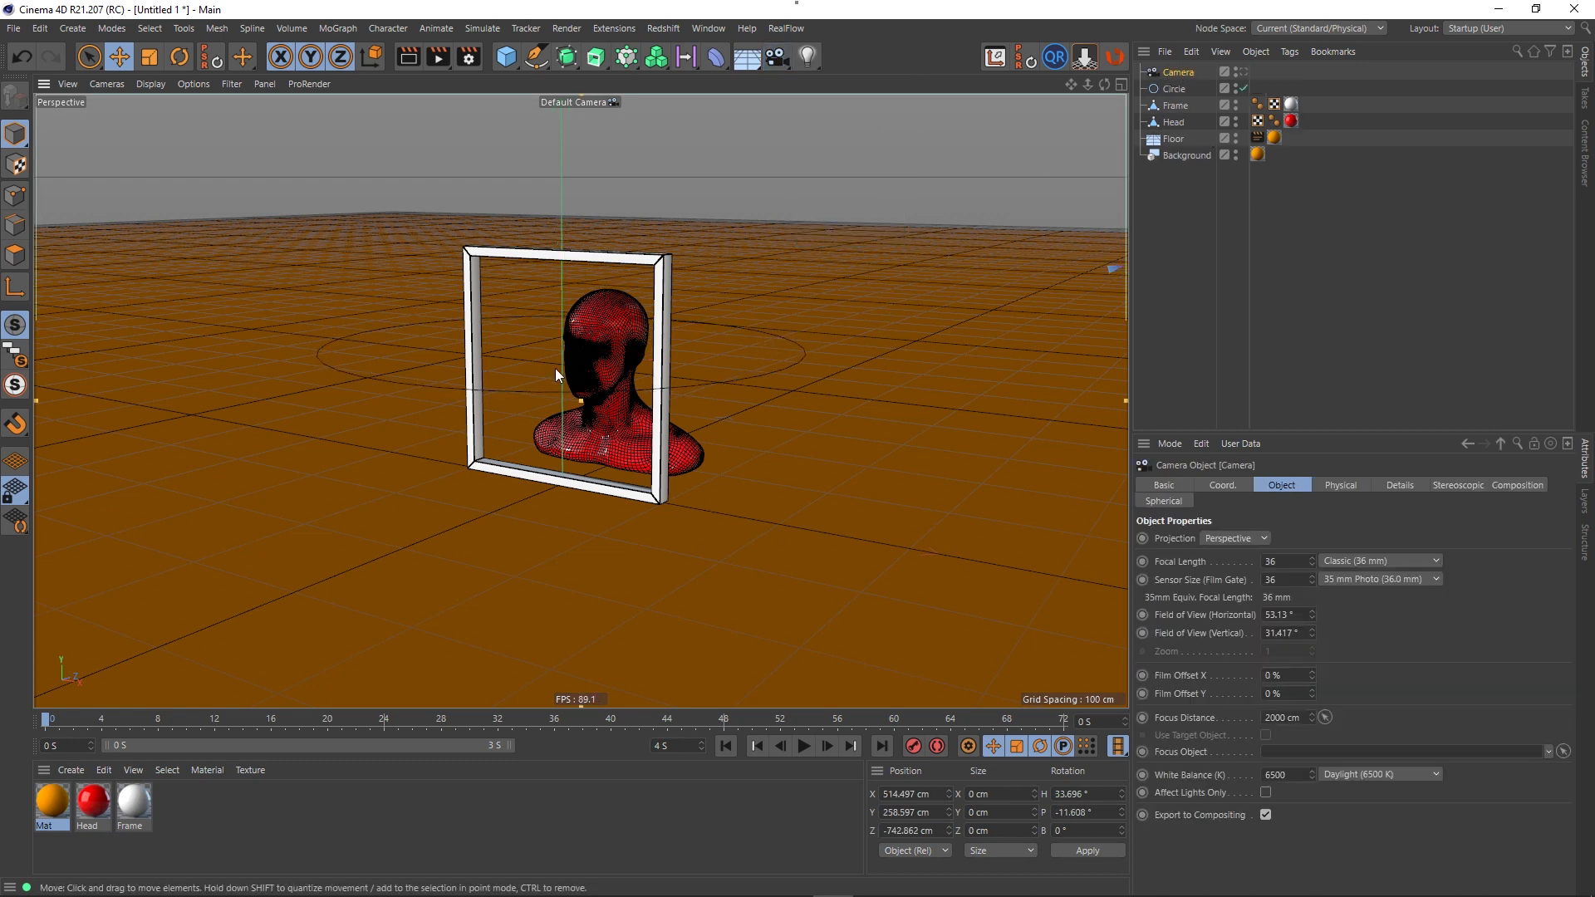
pyautogui.rightClick(1179, 73)
pyautogui.moveTo(1292, 98)
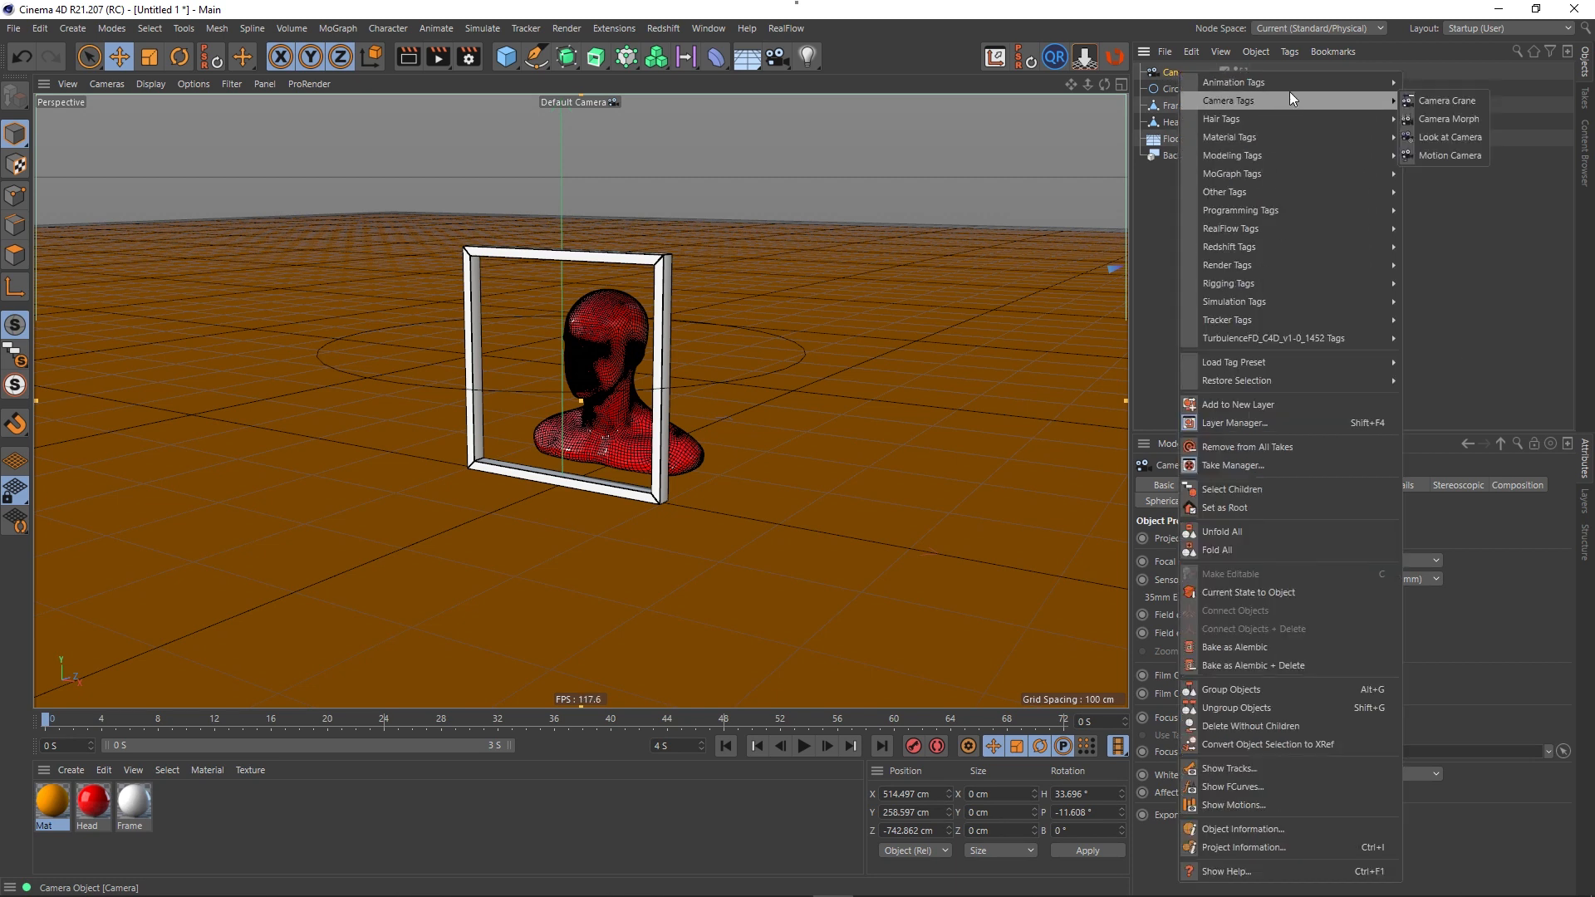
pyautogui.moveTo(1342, 84)
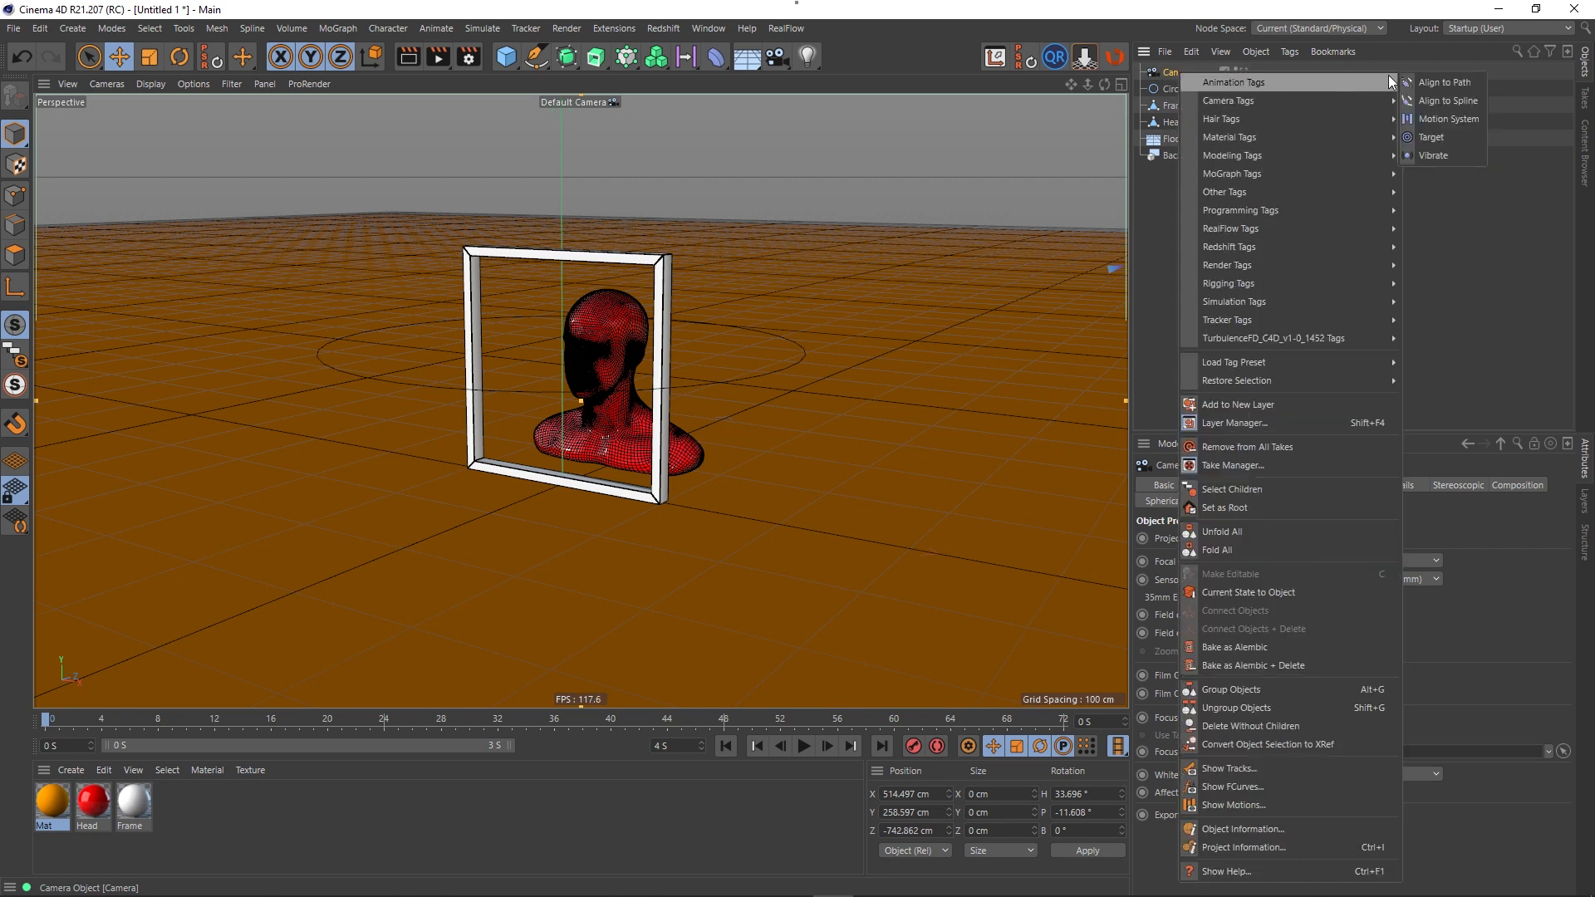
pyautogui.click(1445, 101)
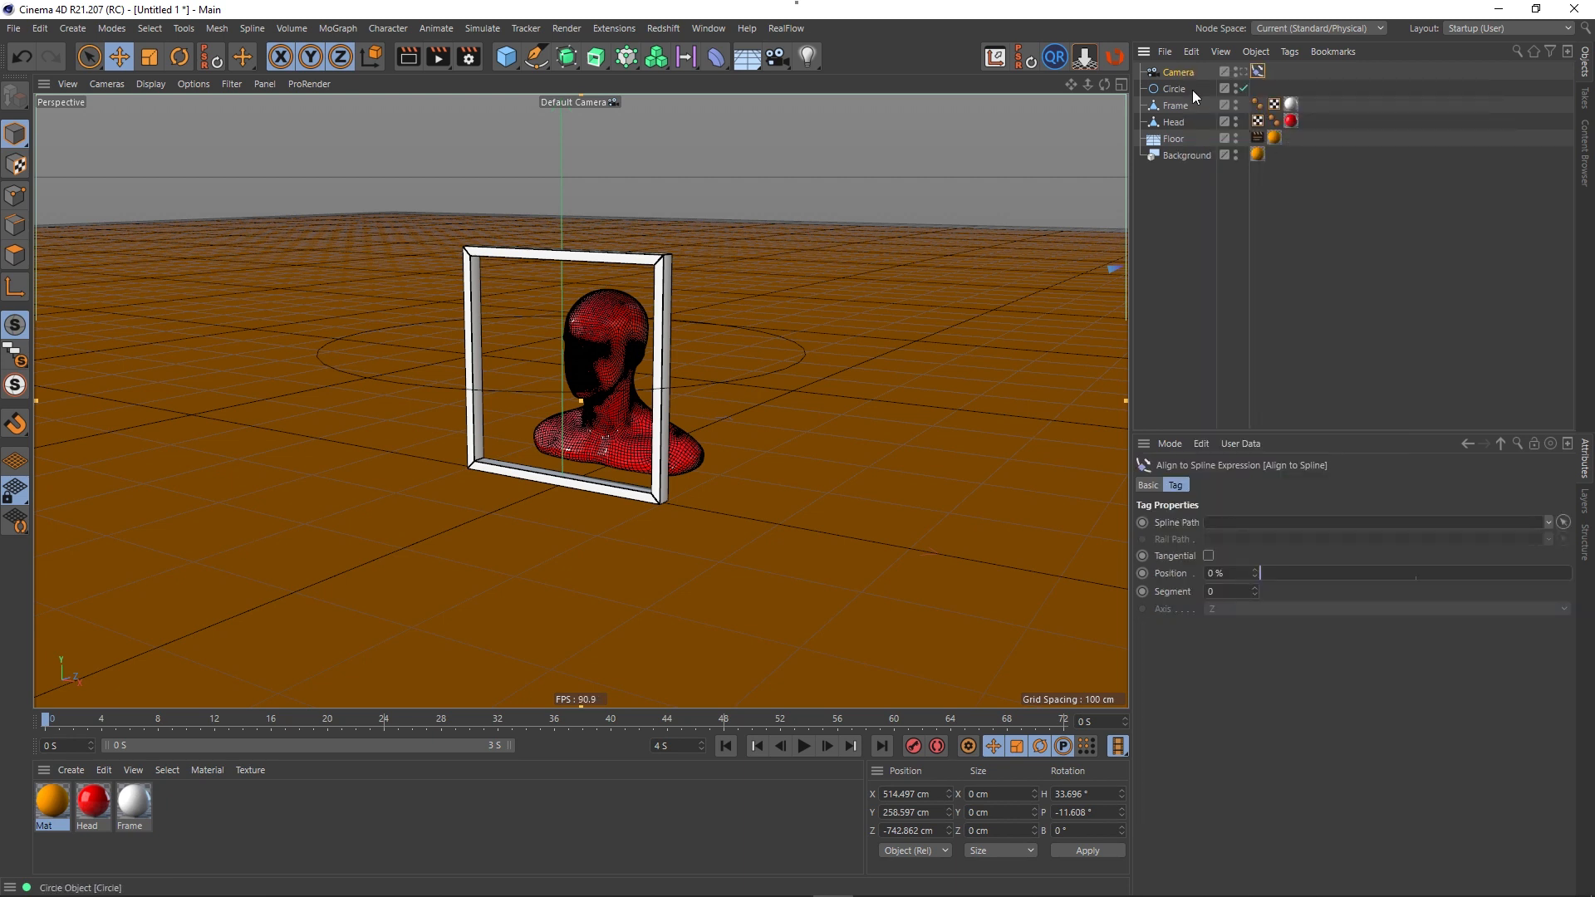
pyautogui.moveTo(1235, 509); pyautogui.dragTo(1239, 521)
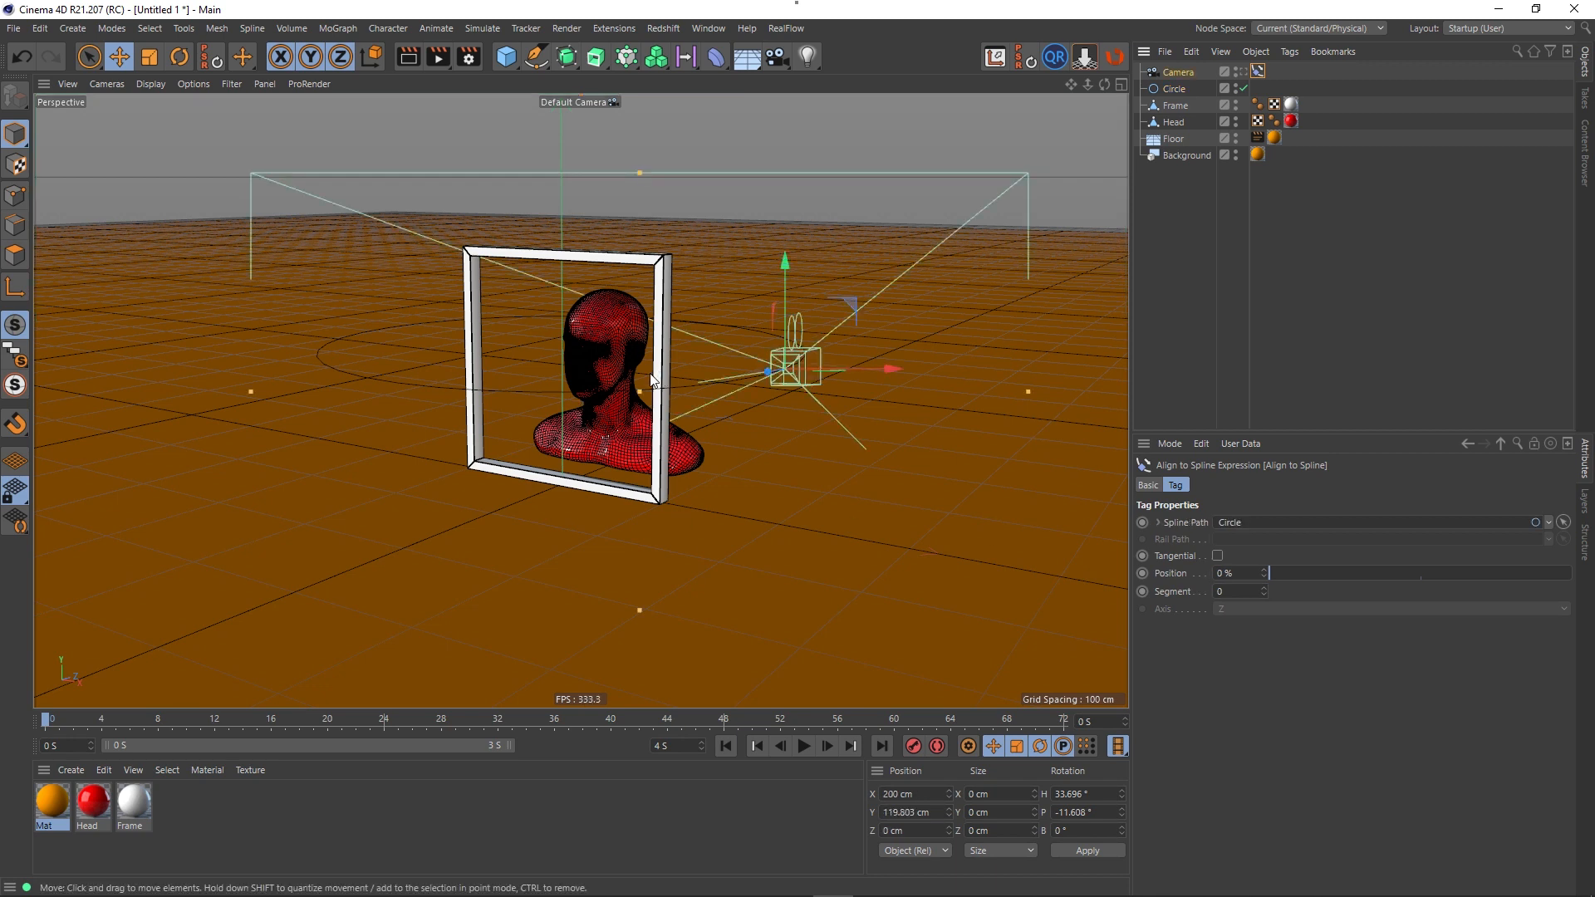
# - Test the camera's position along the spline, return it to 0%, and enlarge the Circle's radius to 418 cm
pyautogui.keyDown('alt'); pyautogui.moveTo(633, 379); pyautogui.dragTo(597, 439); pyautogui.keyUp('alt')
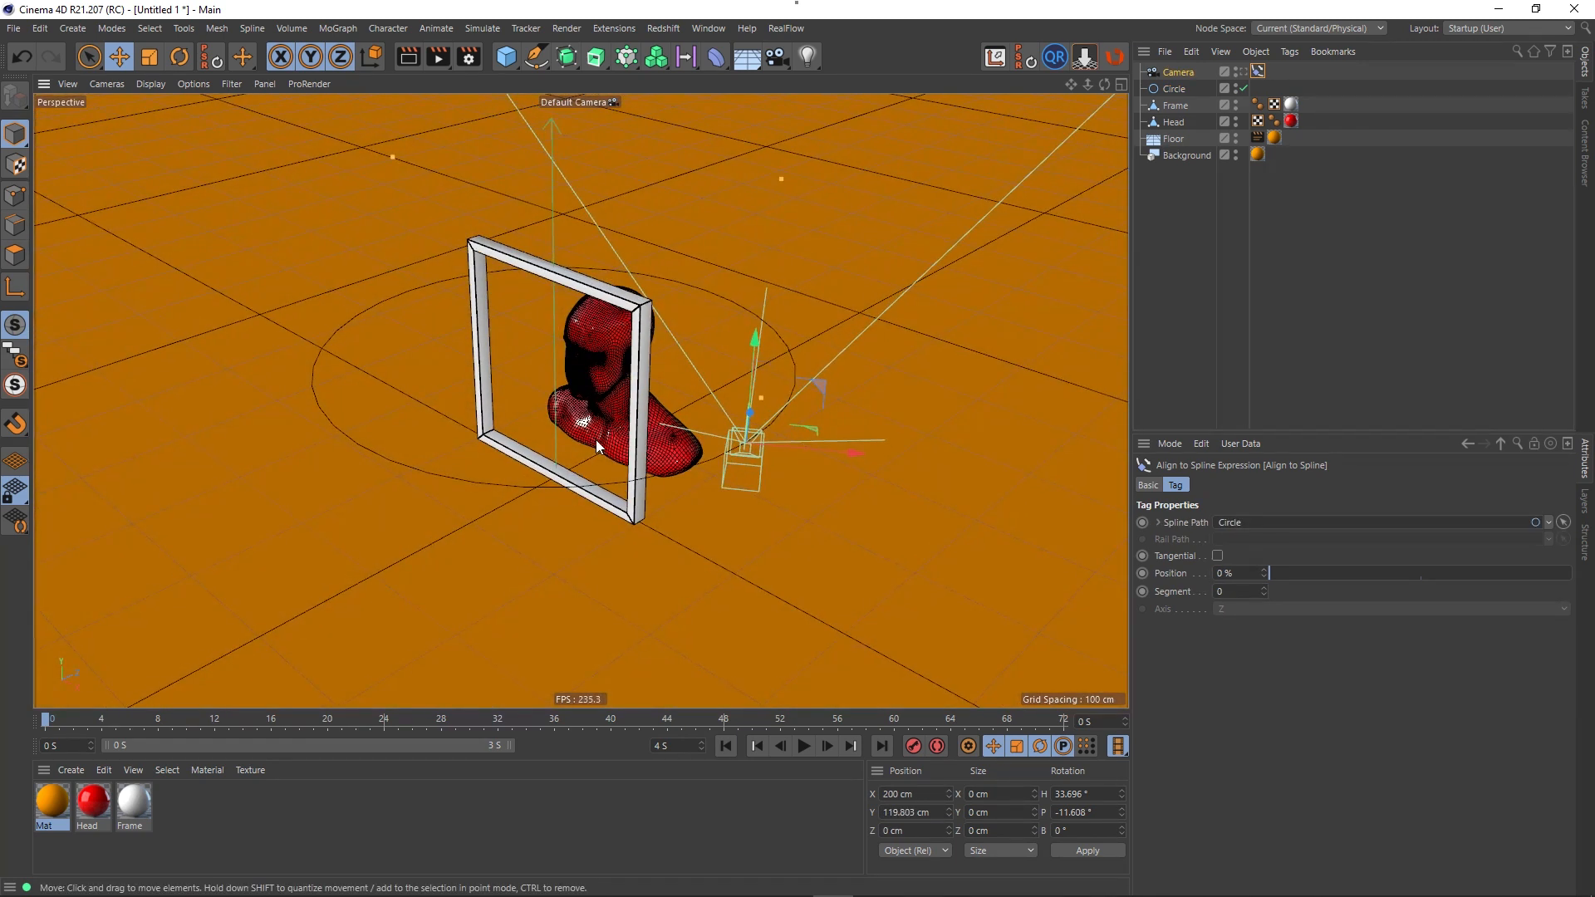
pyautogui.moveTo(1278, 577); pyautogui.dragTo(1168, 585)
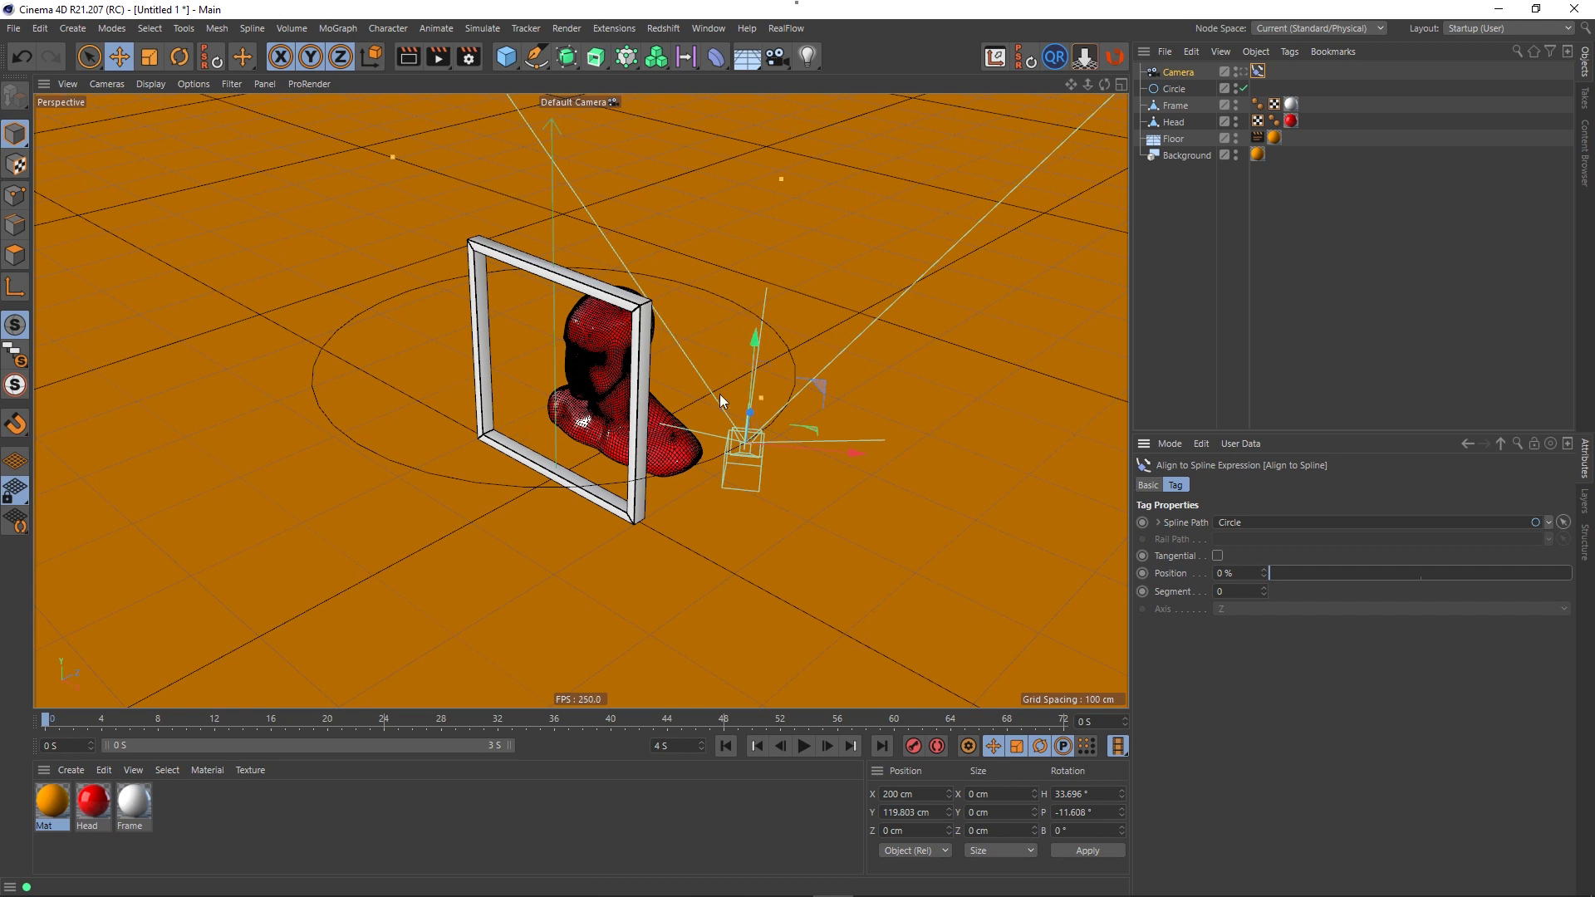
pyautogui.click(1180, 88)
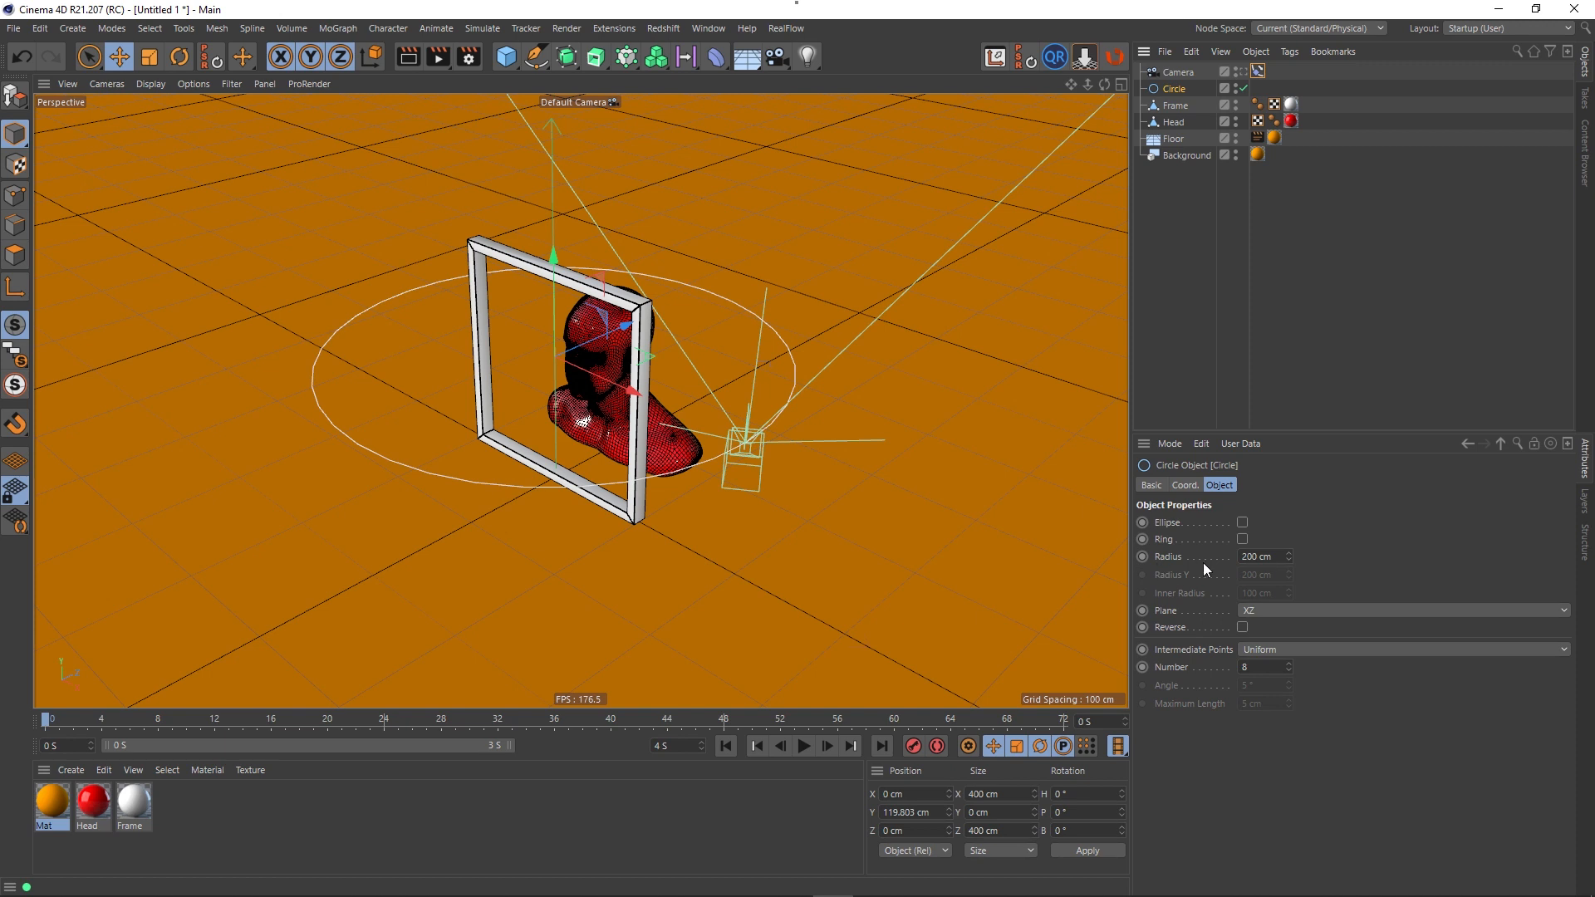
pyautogui.moveTo(1288, 552); pyautogui.dragTo(1379, 547)
pyautogui.scroll(-6, 582, 534)
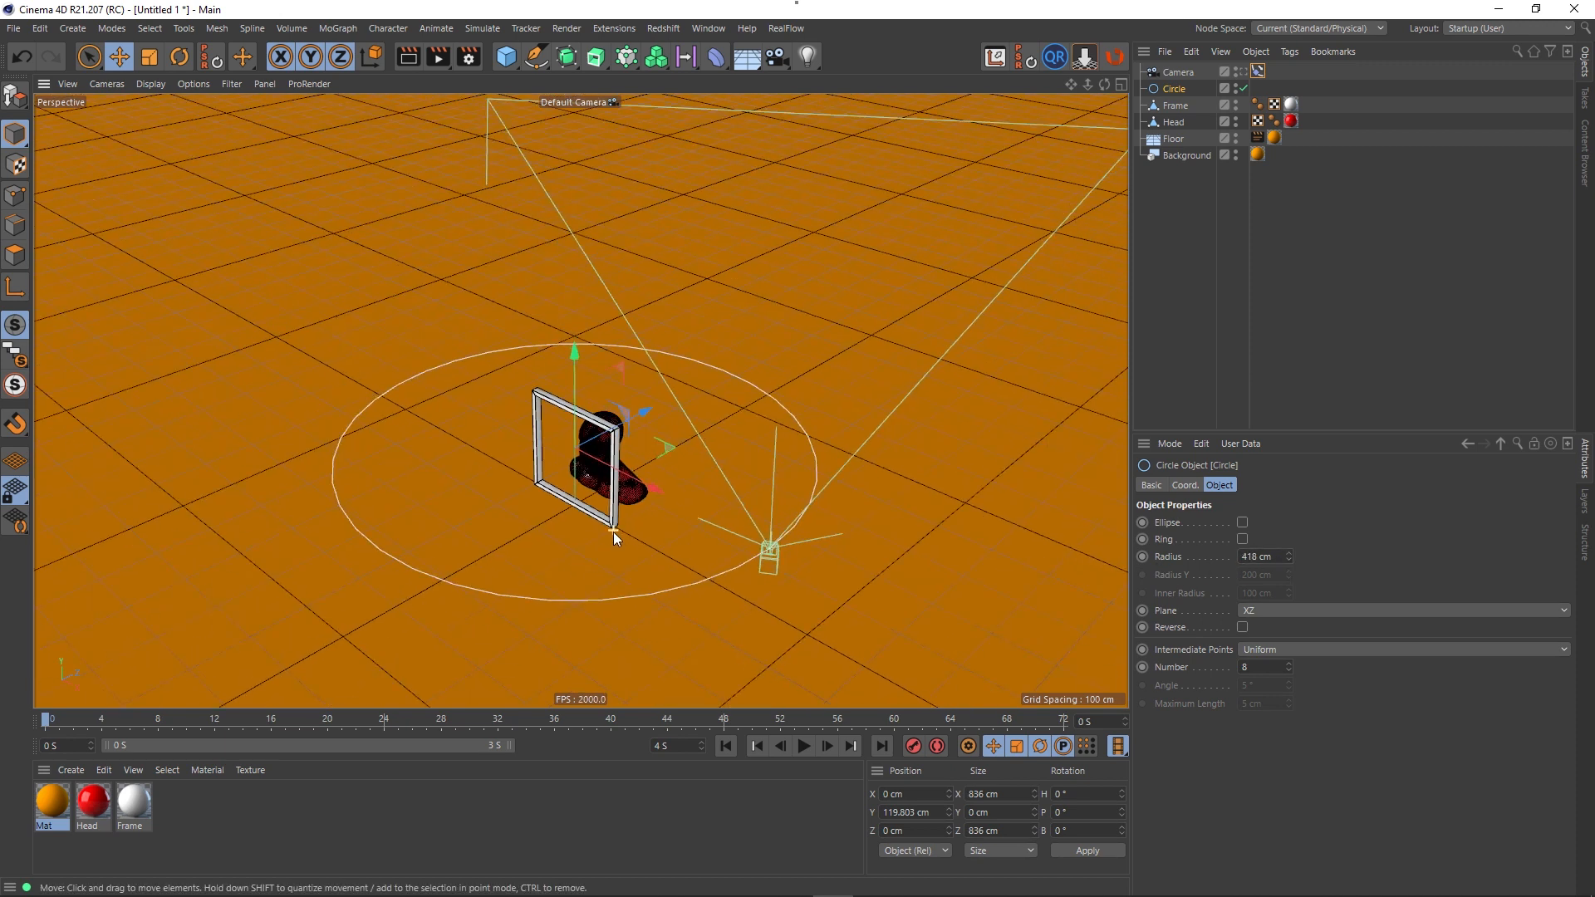
pyautogui.keyDown('alt'); pyautogui.moveTo(628, 535); pyautogui.dragTo(652, 498, button='middle'); pyautogui.keyUp('alt')
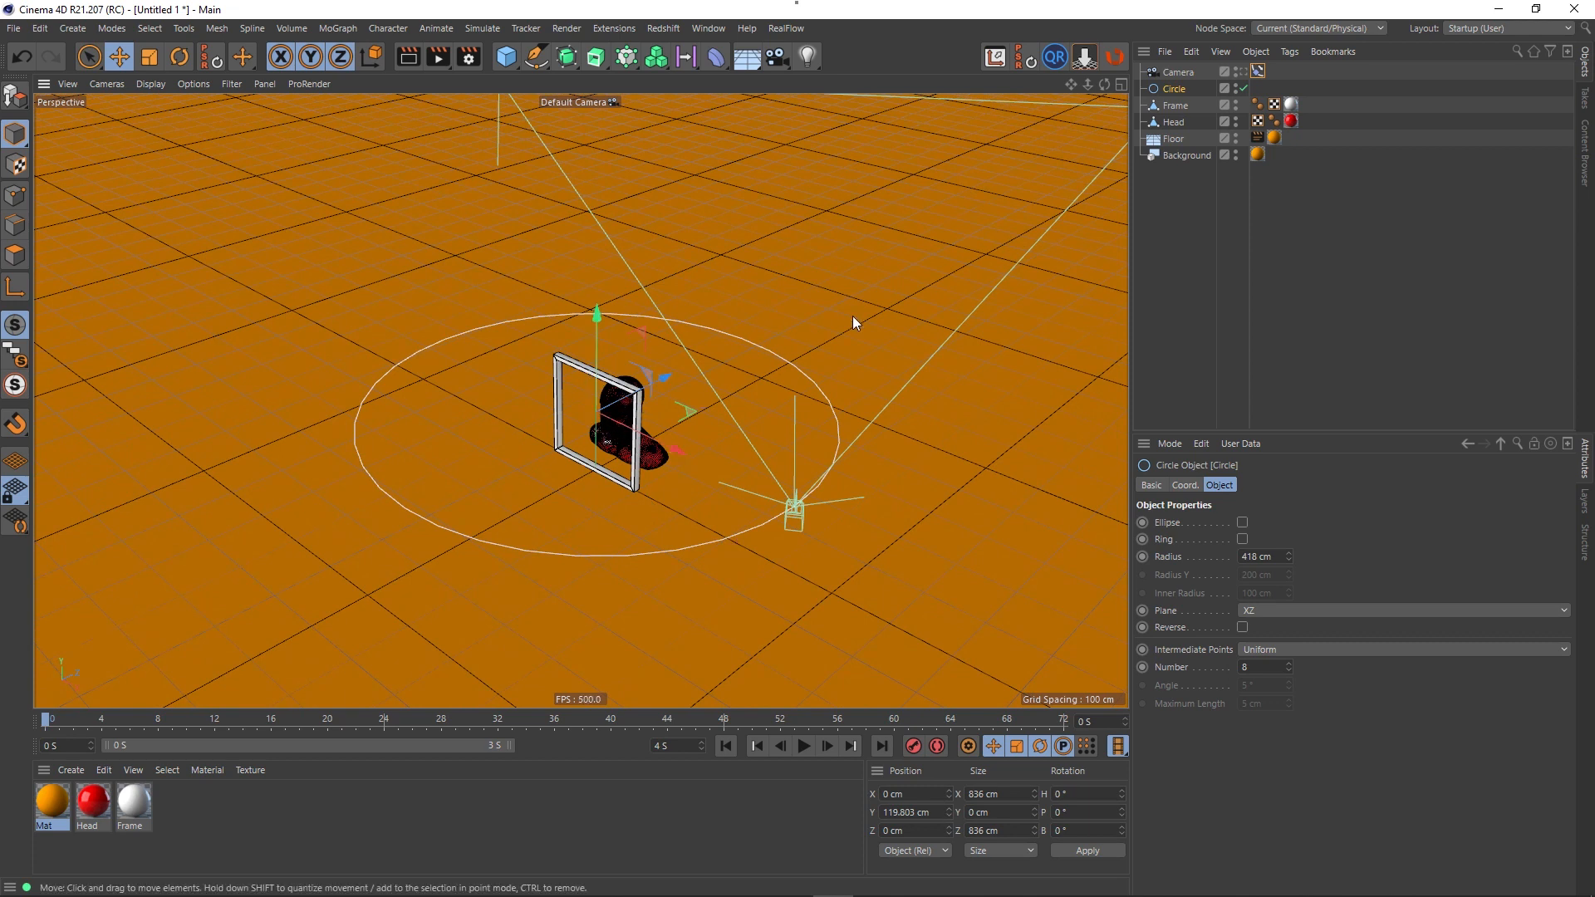
# - Add a Target tag to the Camera and assign Frame as its target object
pyautogui.click(1311, 71)
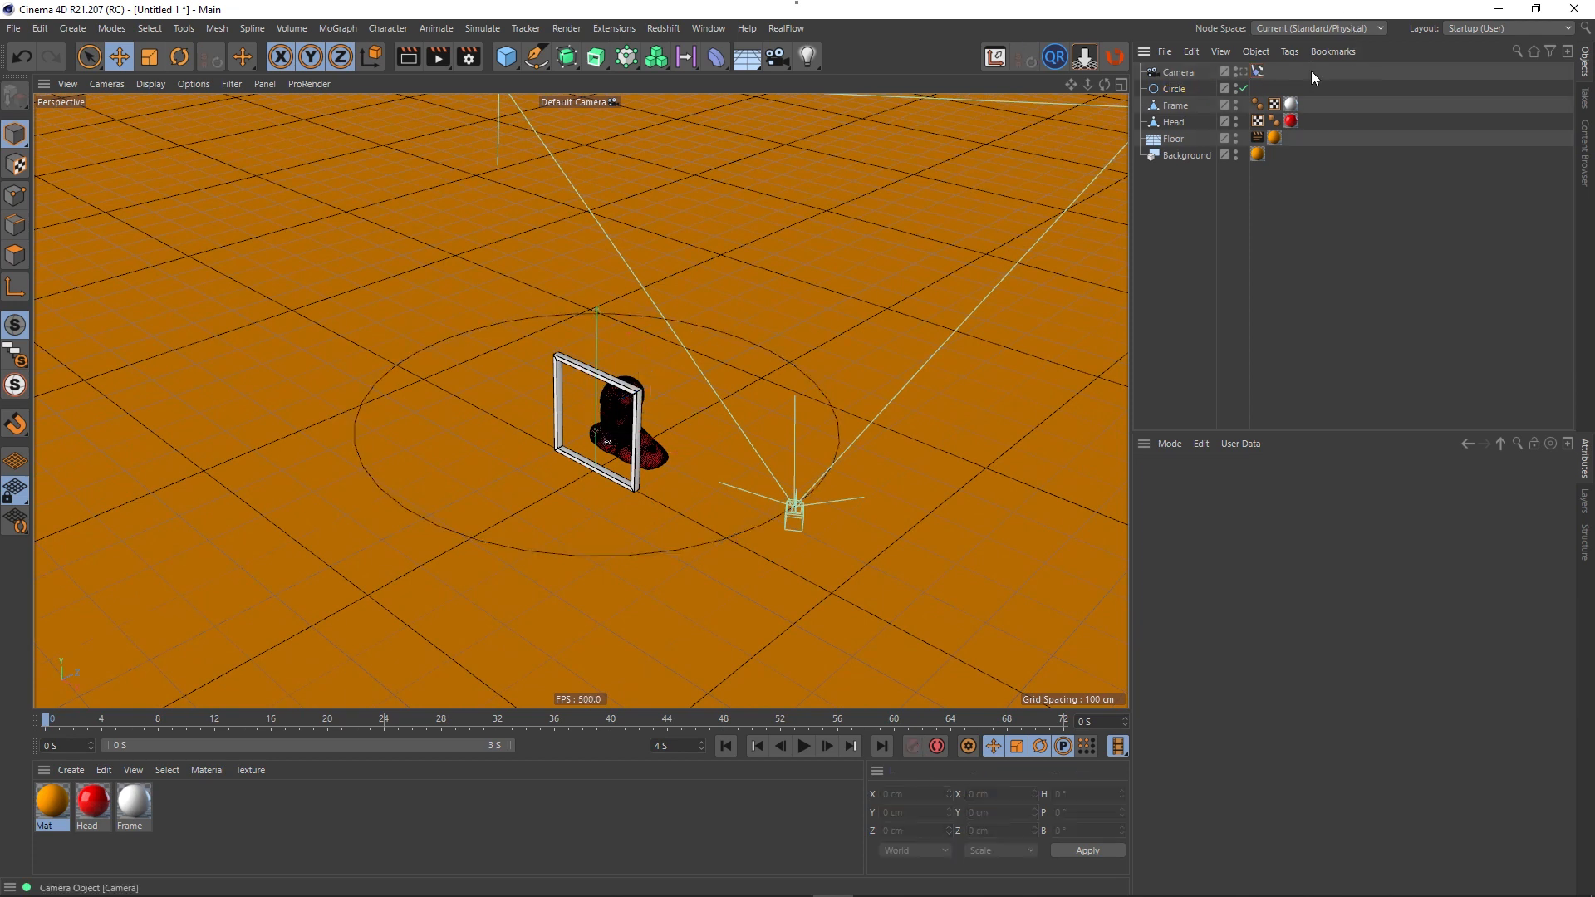
pyautogui.click(1176, 72)
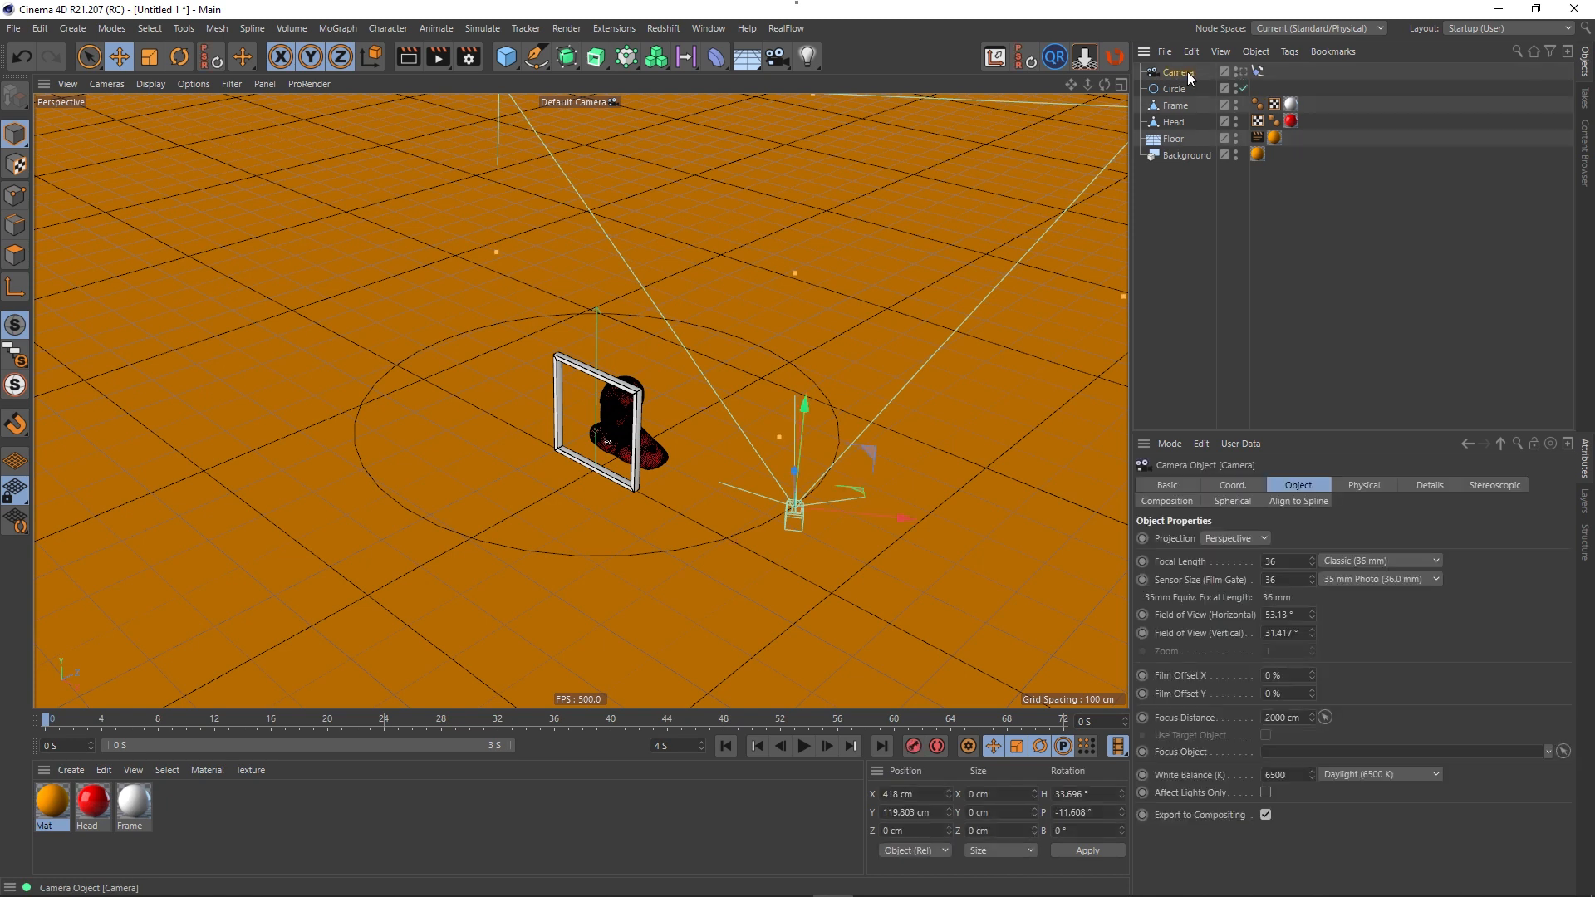
pyautogui.click(1175, 105)
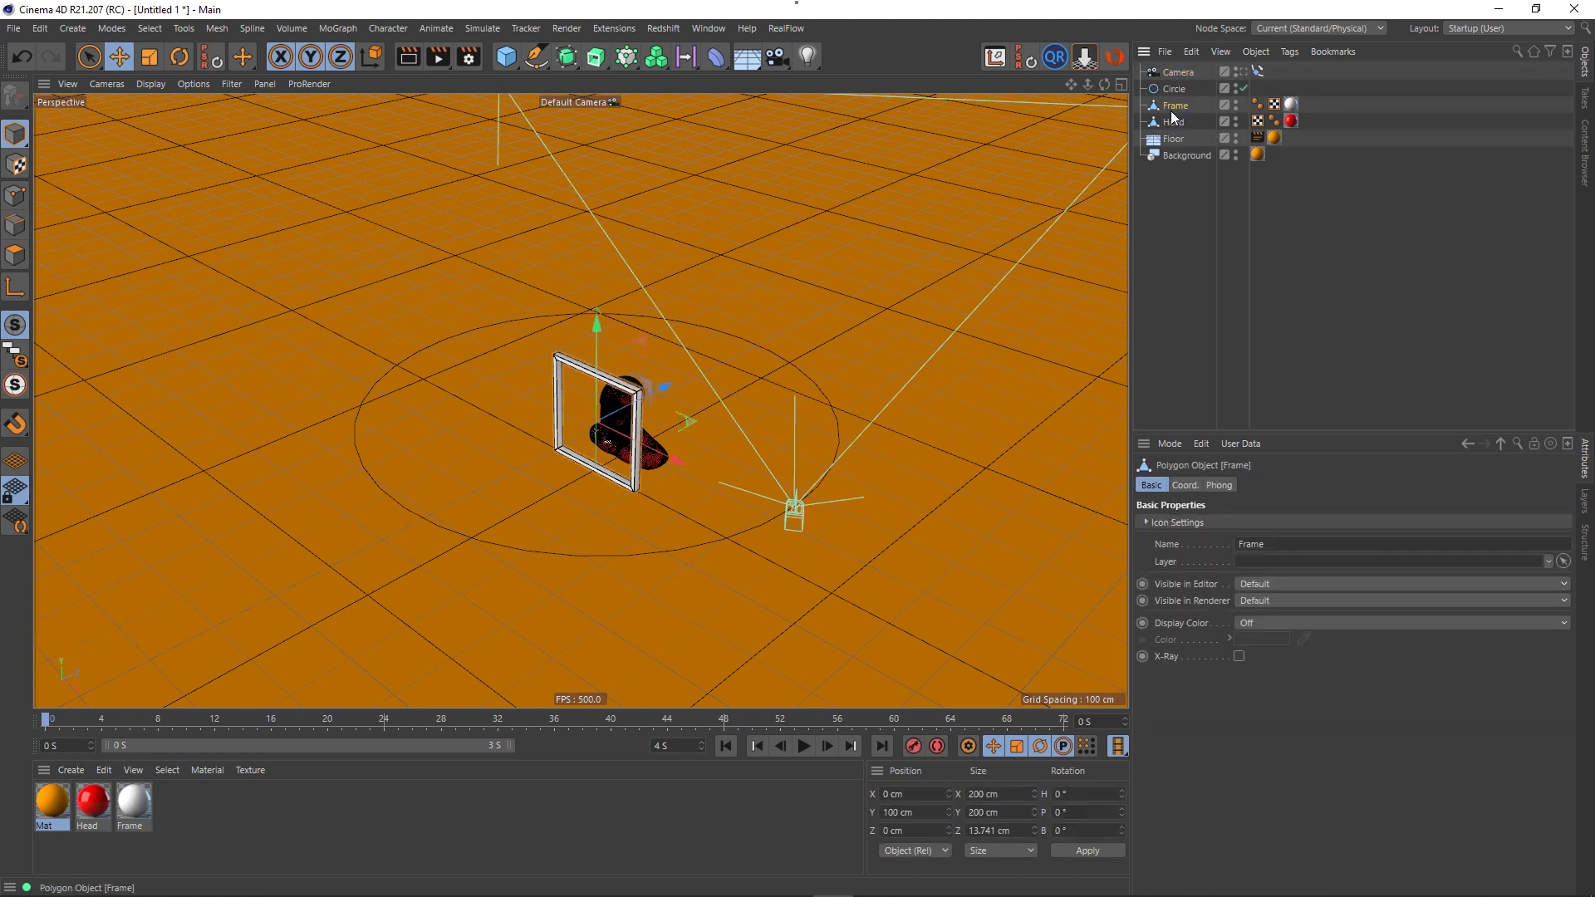
pyautogui.press('o')
pyautogui.keyDown('alt'); pyautogui.moveTo(525, 452); pyautogui.dragTo(640, 484); pyautogui.keyUp('alt')
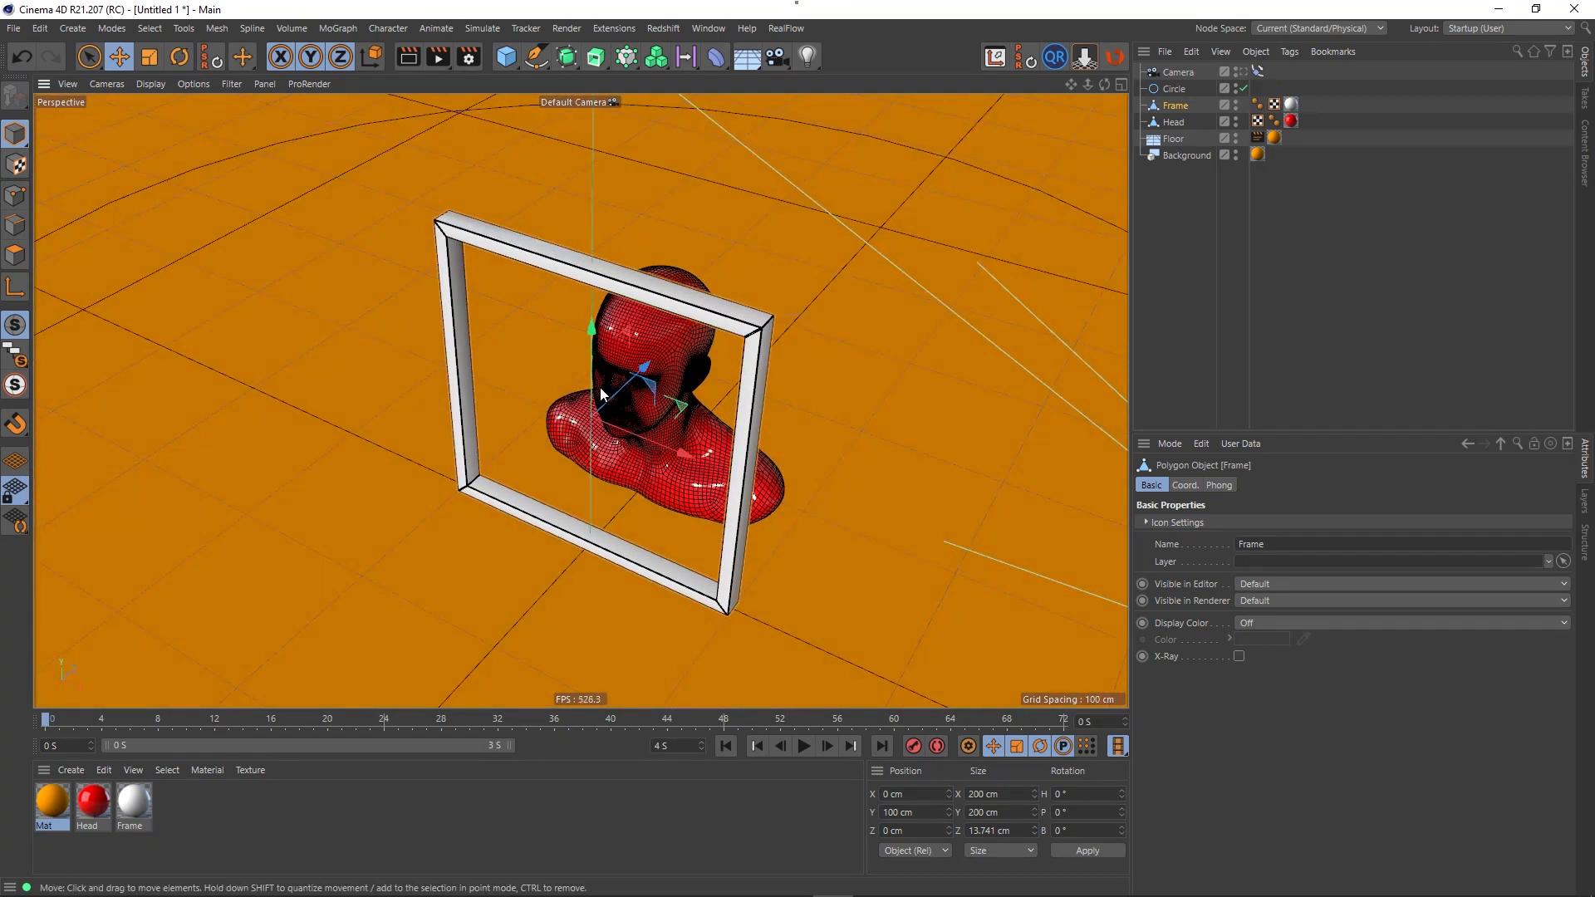
pyautogui.click(1204, 189)
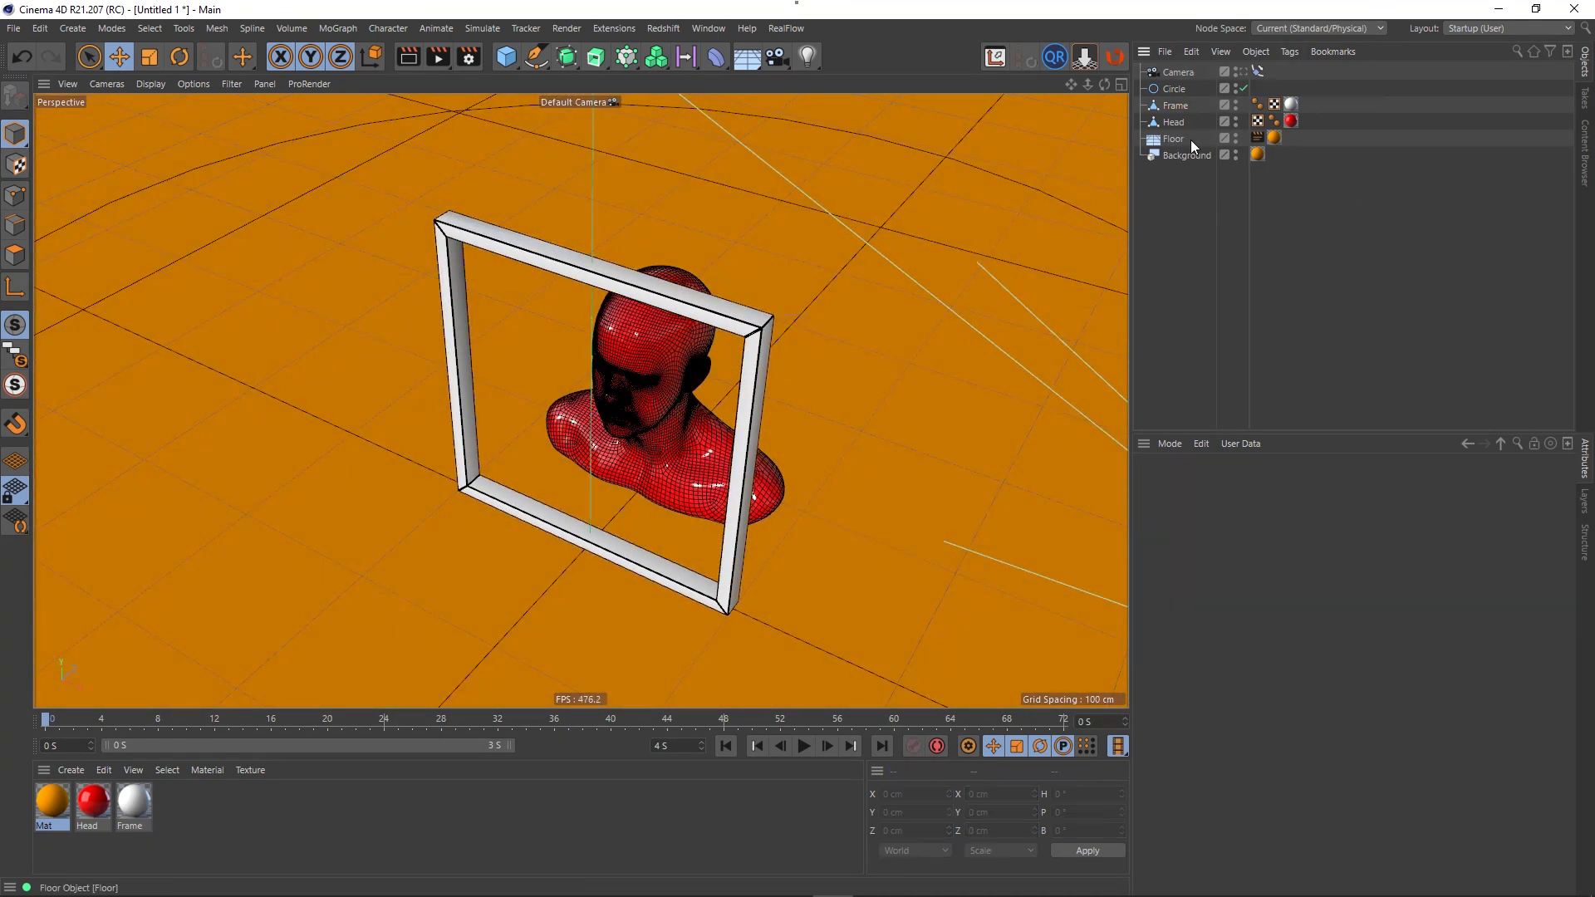
pyautogui.click(1178, 72)
pyautogui.rightClick(1178, 73)
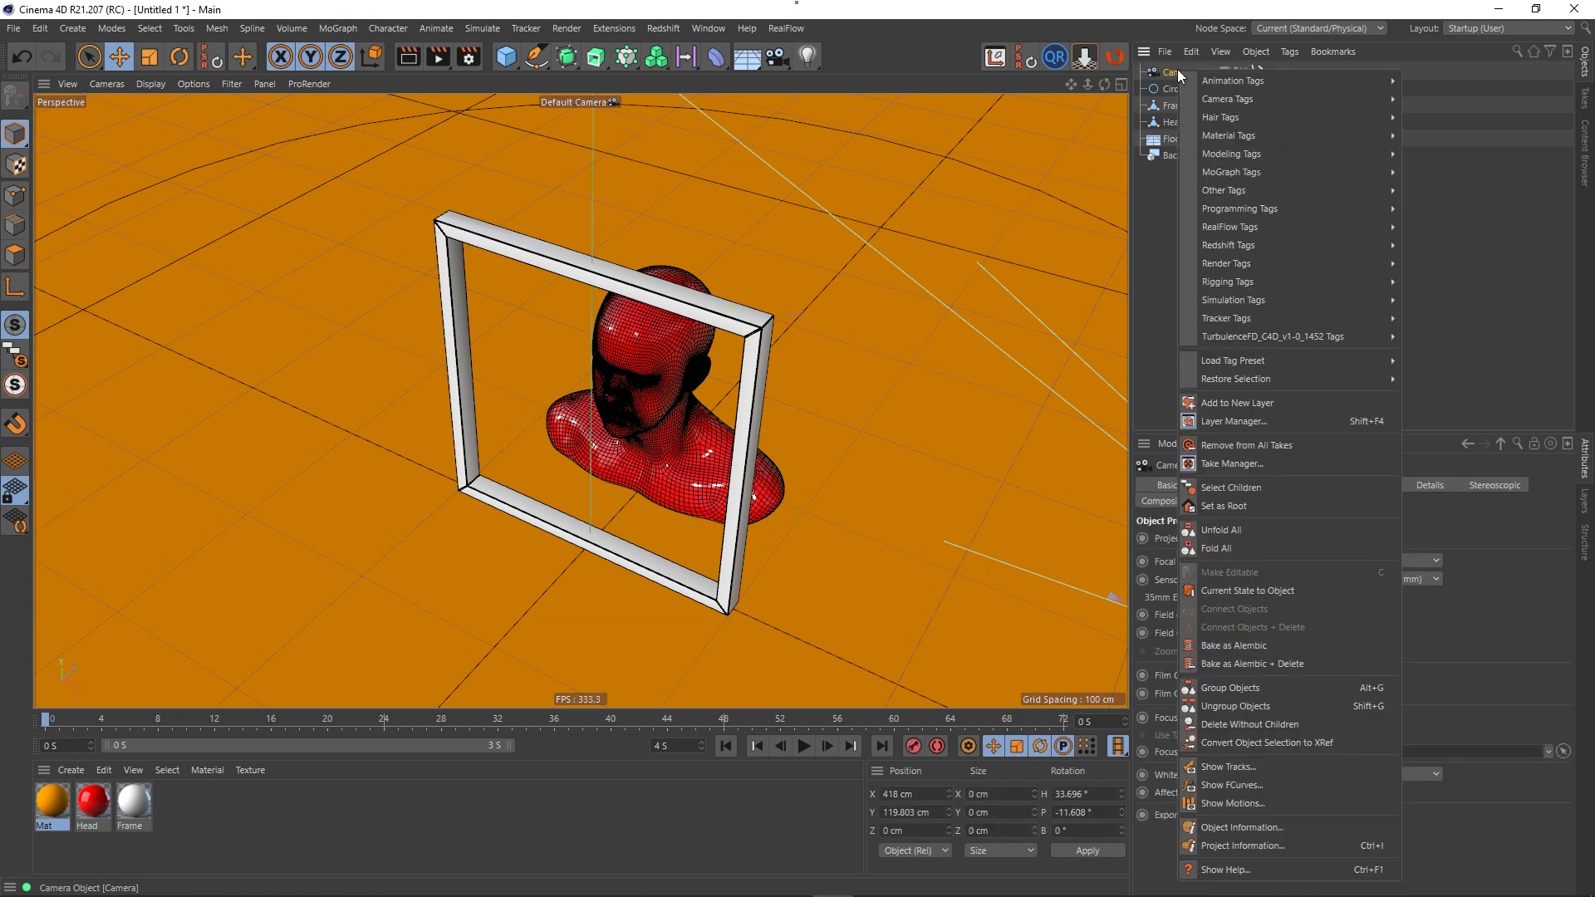
pyautogui.moveTo(1286, 102)
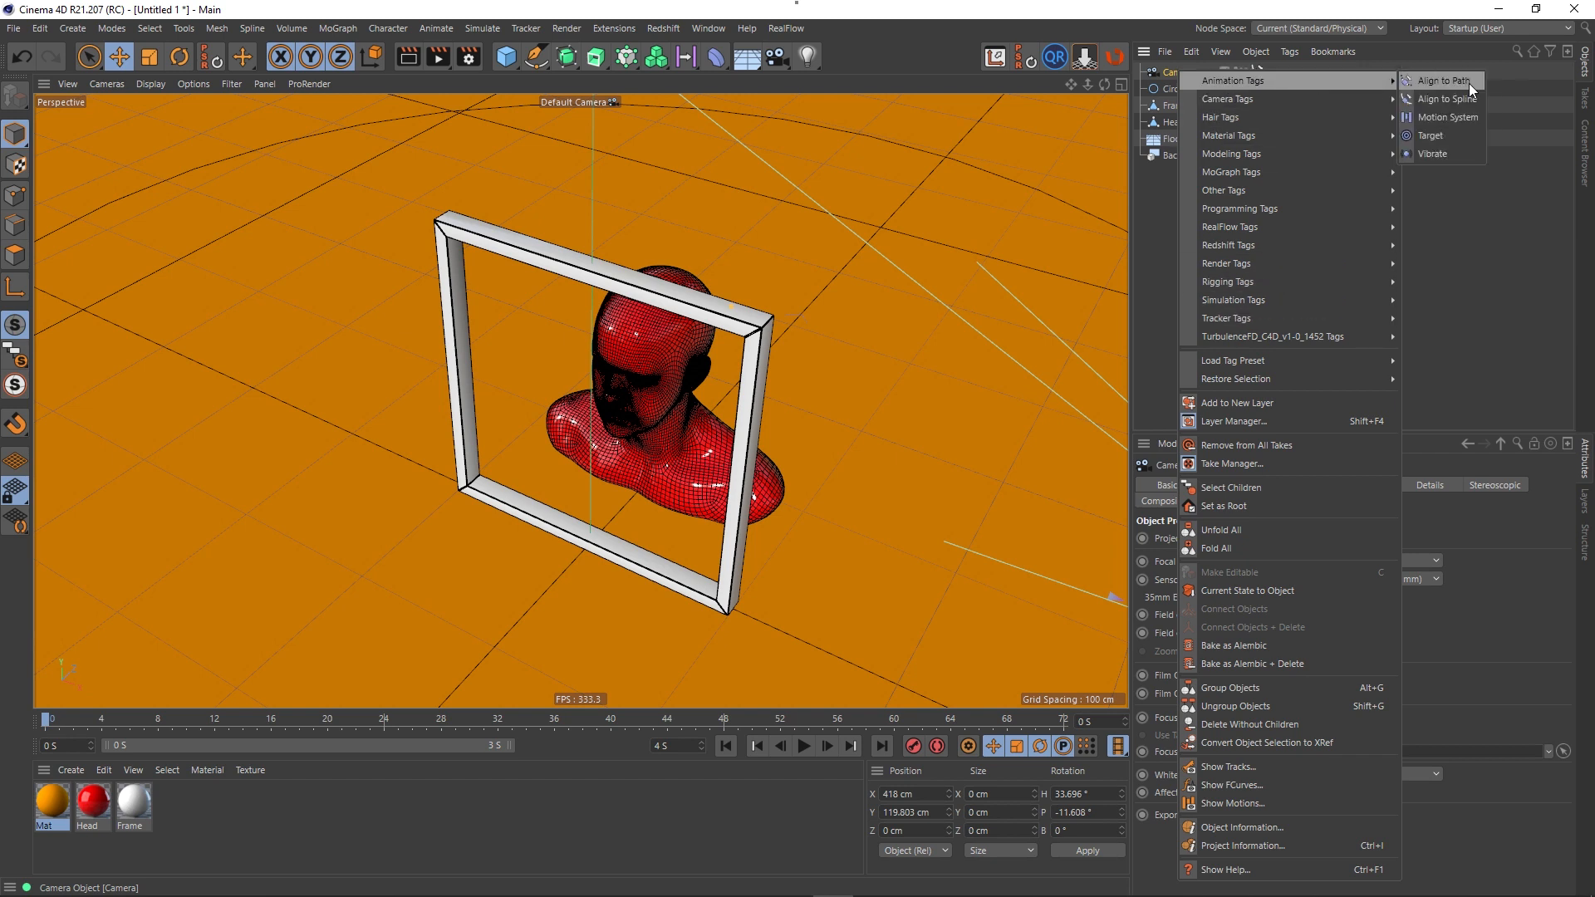
pyautogui.click(1429, 140)
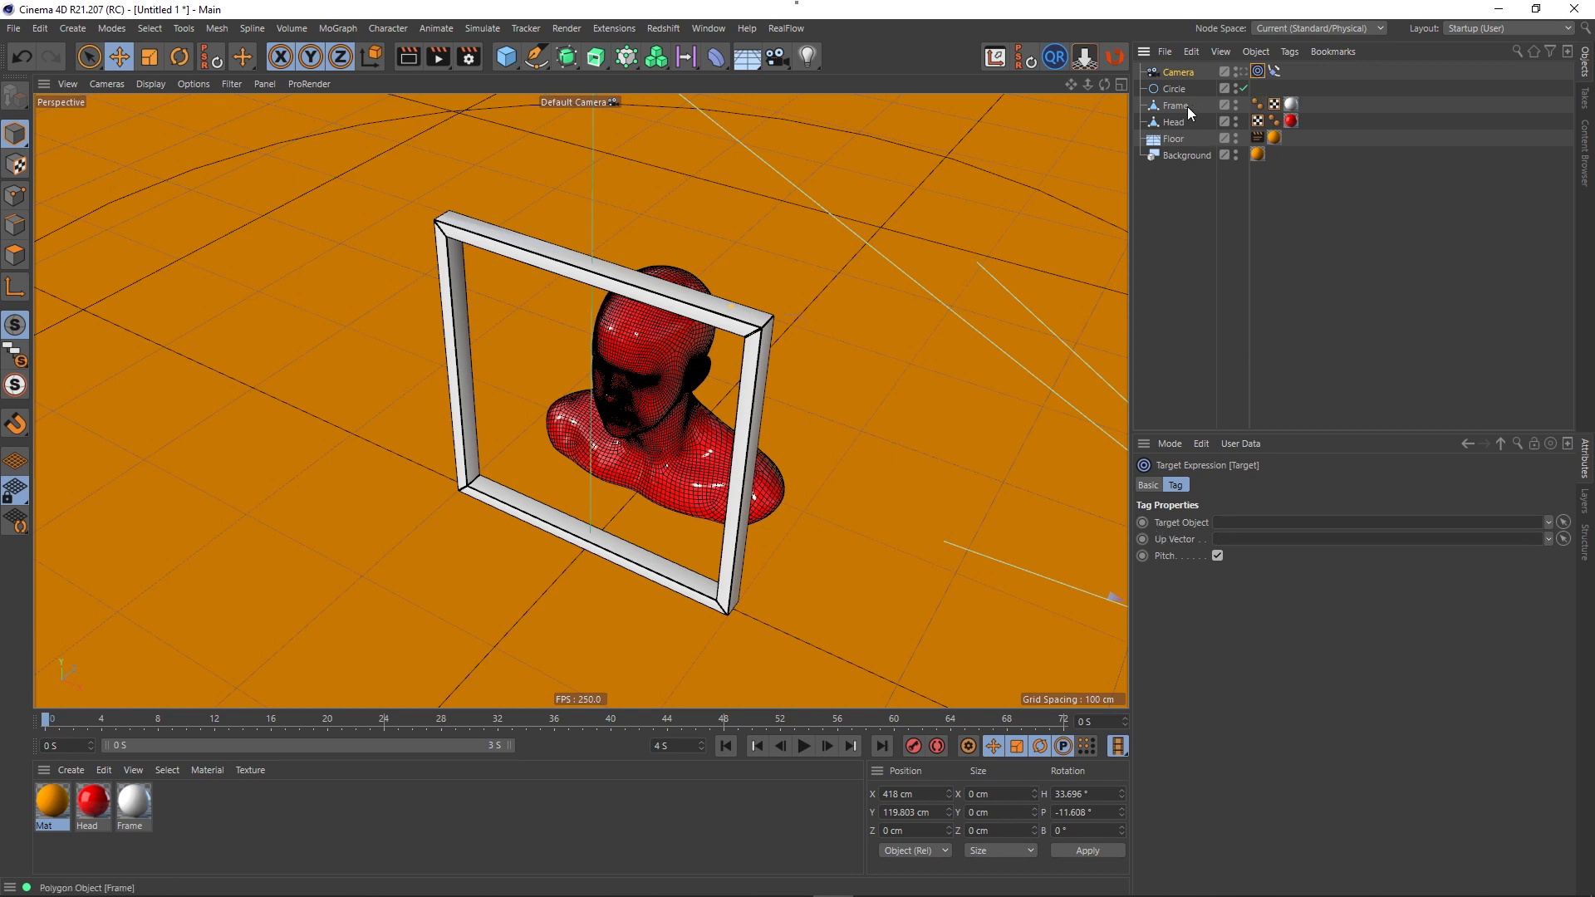
pyautogui.moveTo(1174, 110); pyautogui.dragTo(1235, 525)
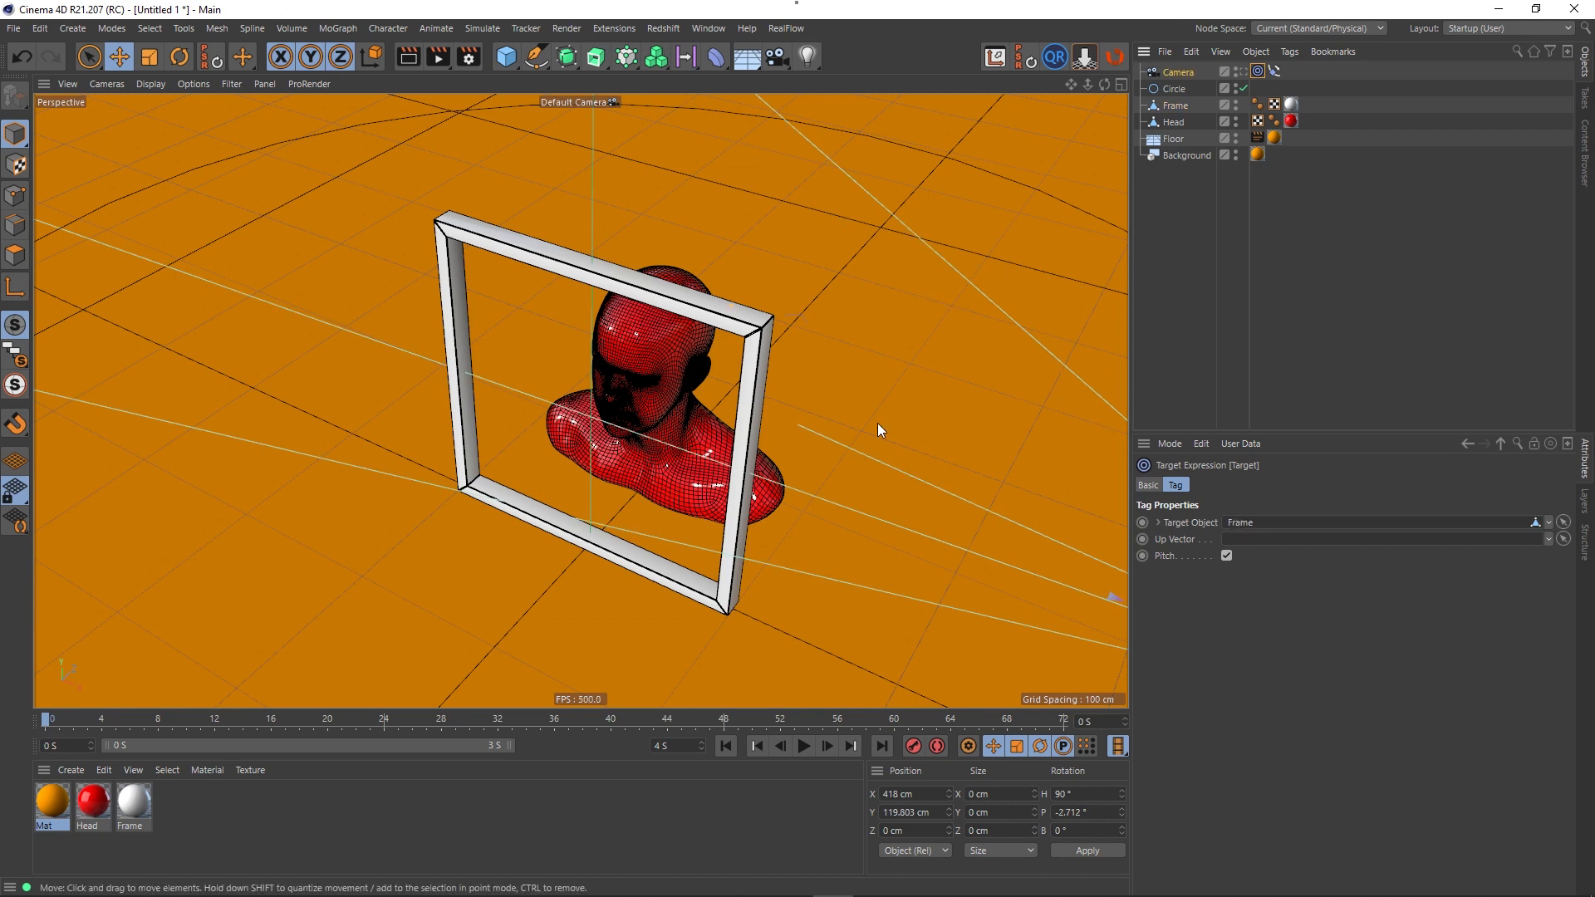
# - Look through the Camera and test its move along the circle by setting the Align to Spline position to 85%
pyautogui.scroll(-6, 827, 365)
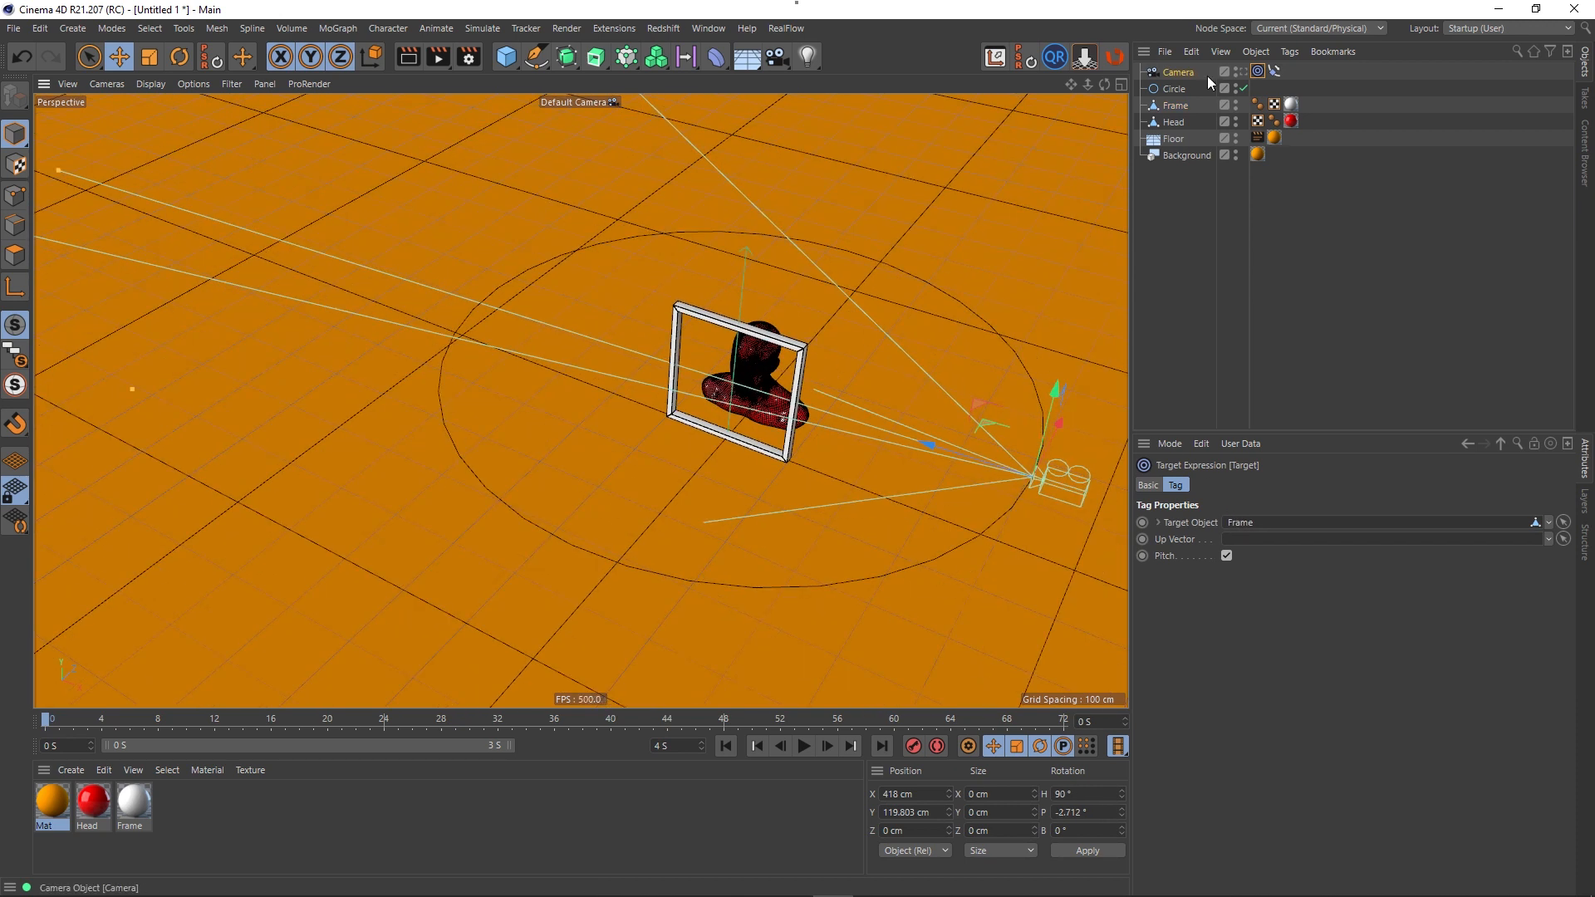
pyautogui.click(1243, 72)
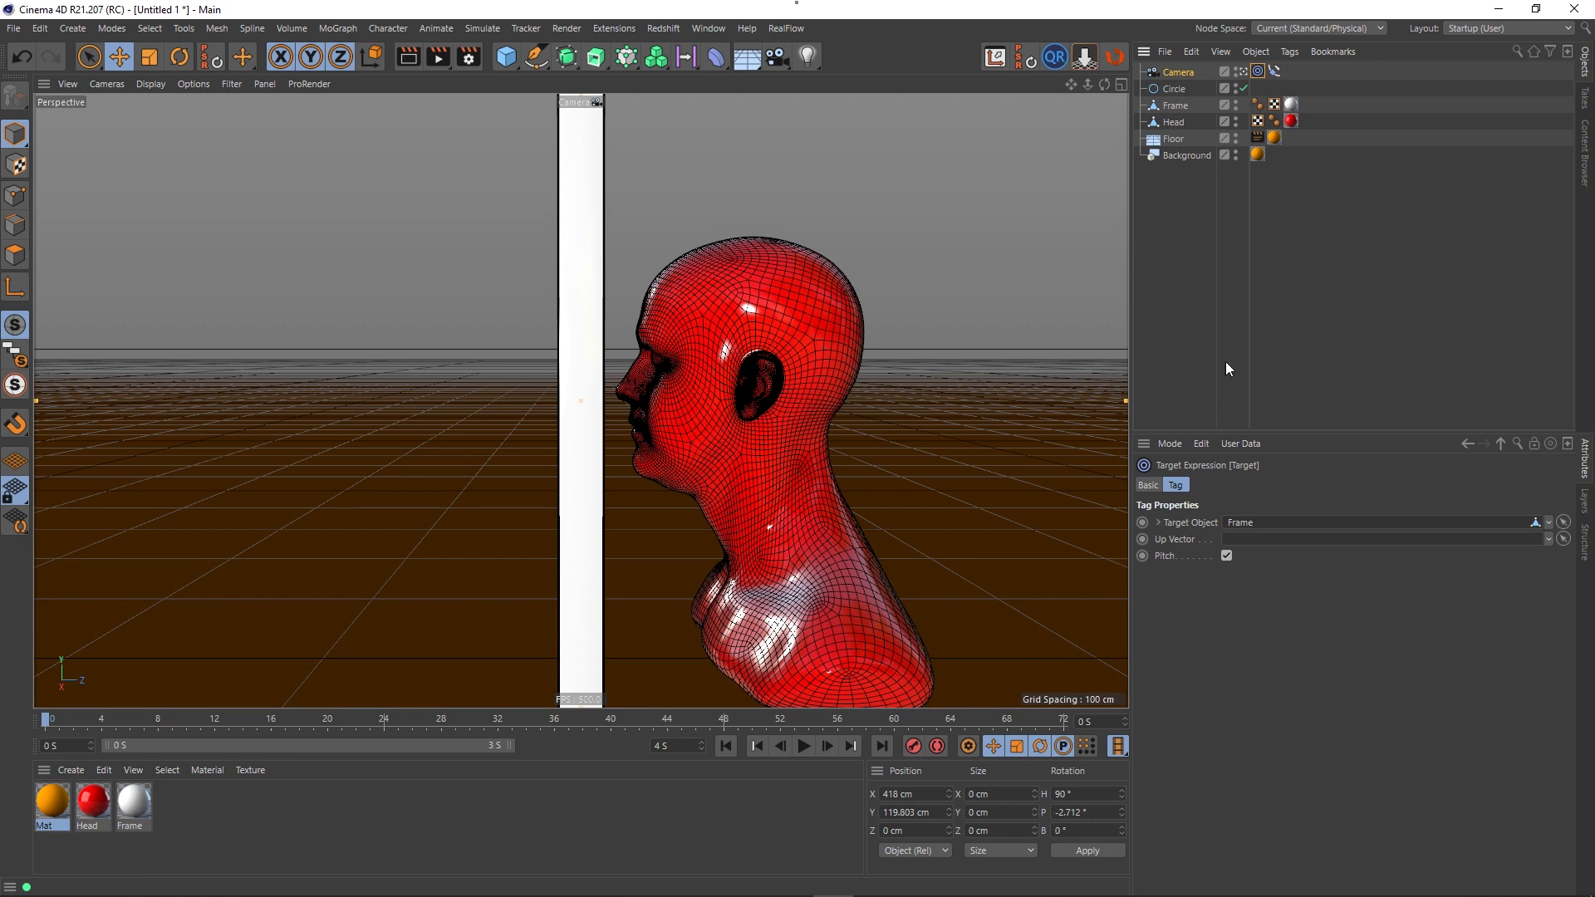
pyautogui.click(1274, 72)
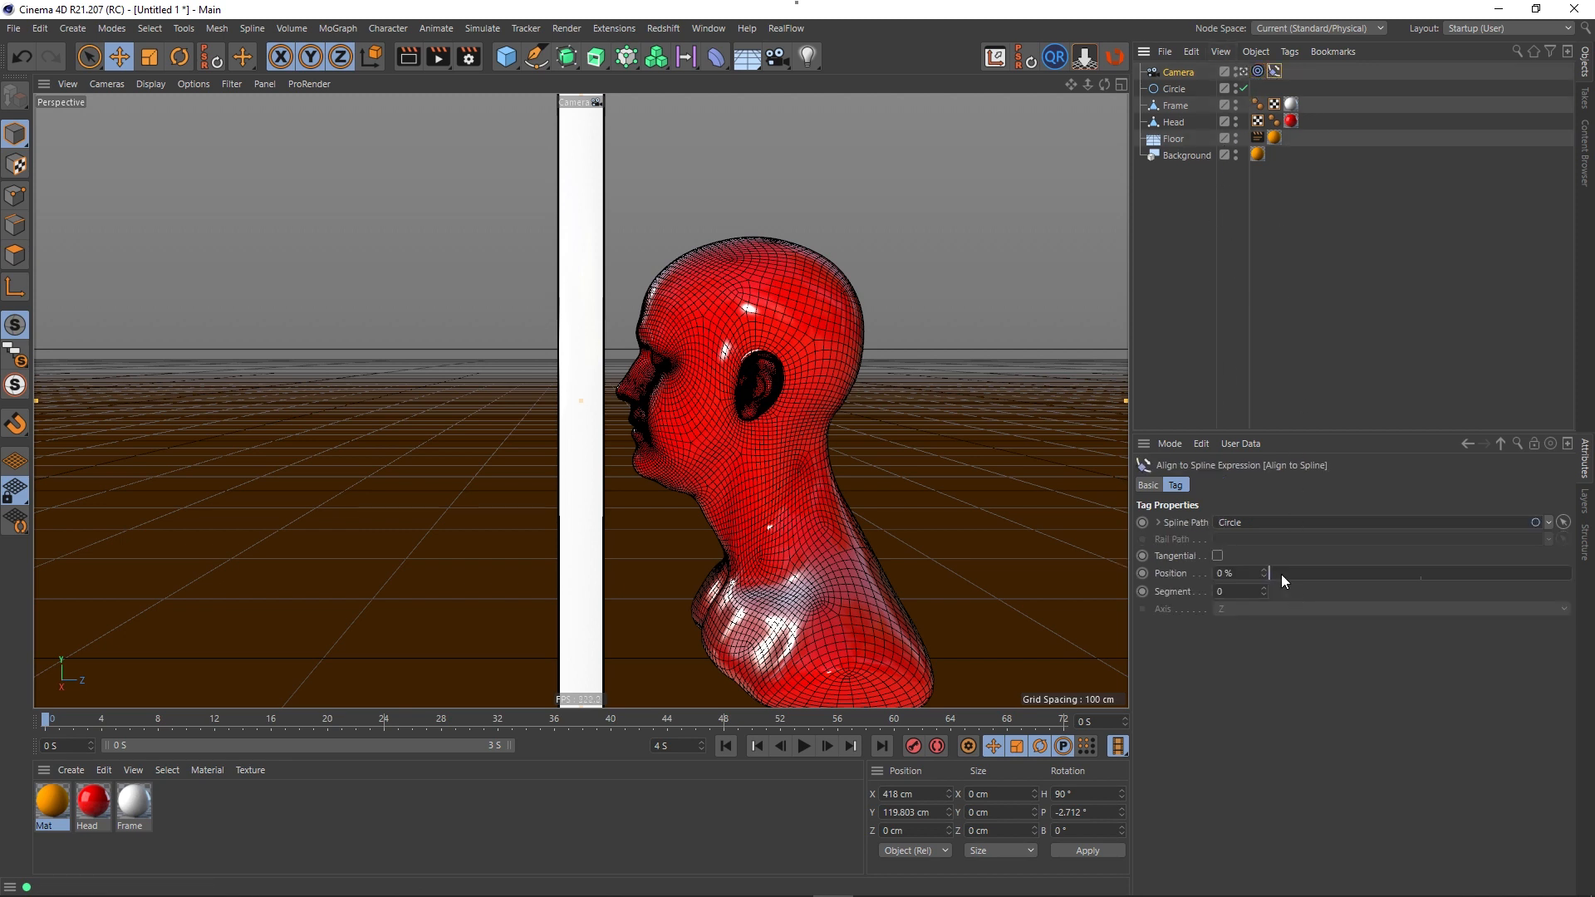
pyautogui.moveTo(1282, 575); pyautogui.dragTo(1527, 610)
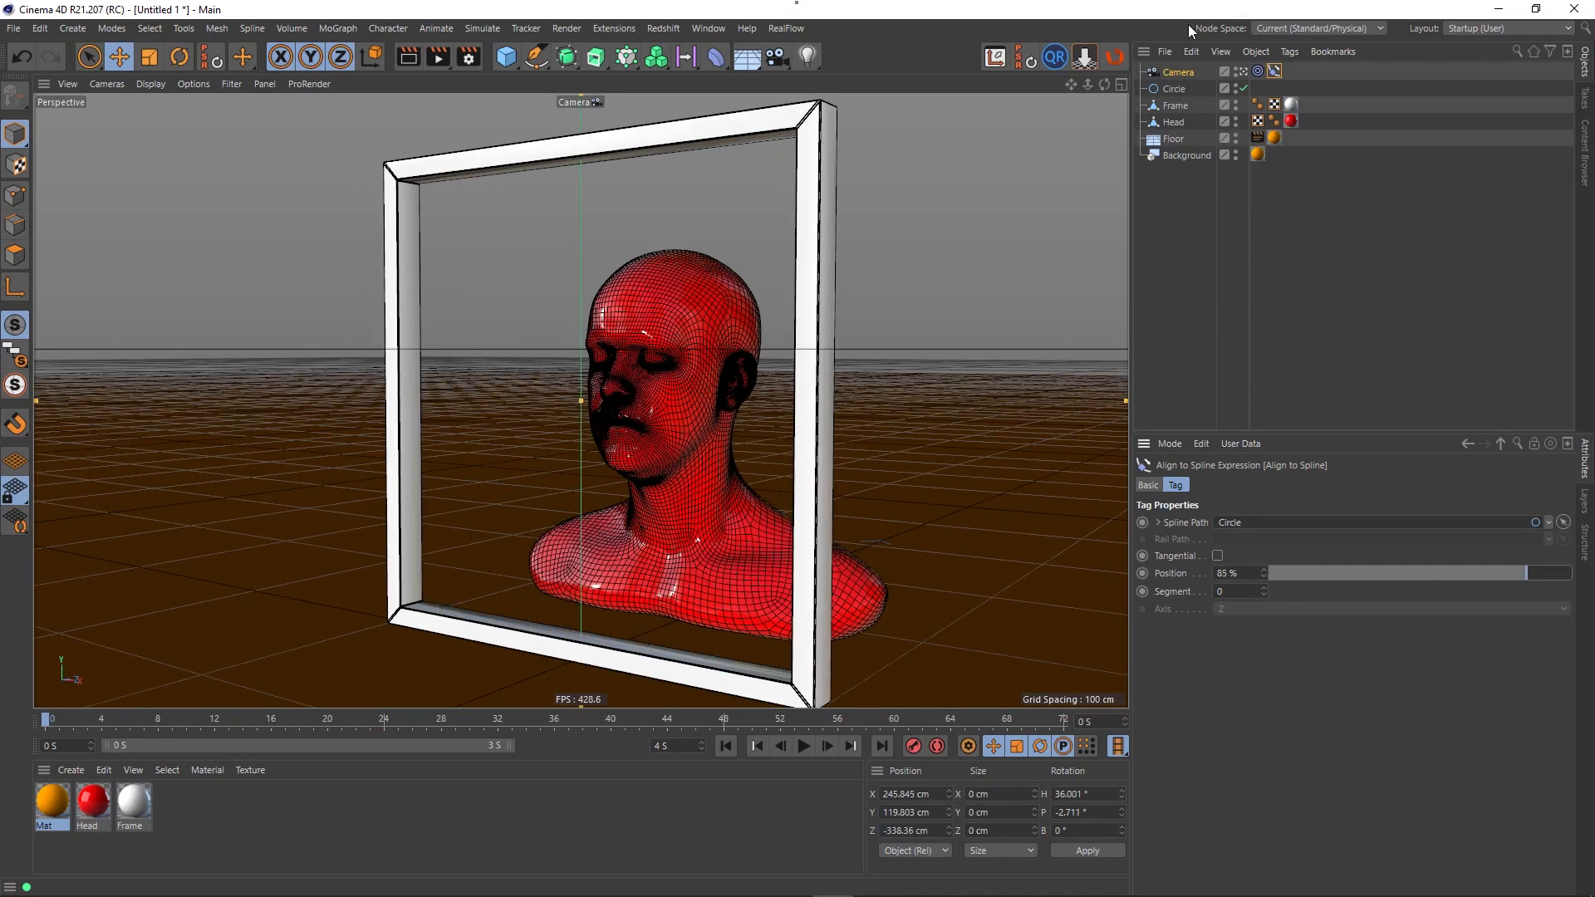
# - Set the Camera's focal length to Wide Angle (25 mm) and its Align to Spline position to 0%
pyautogui.click(1178, 72)
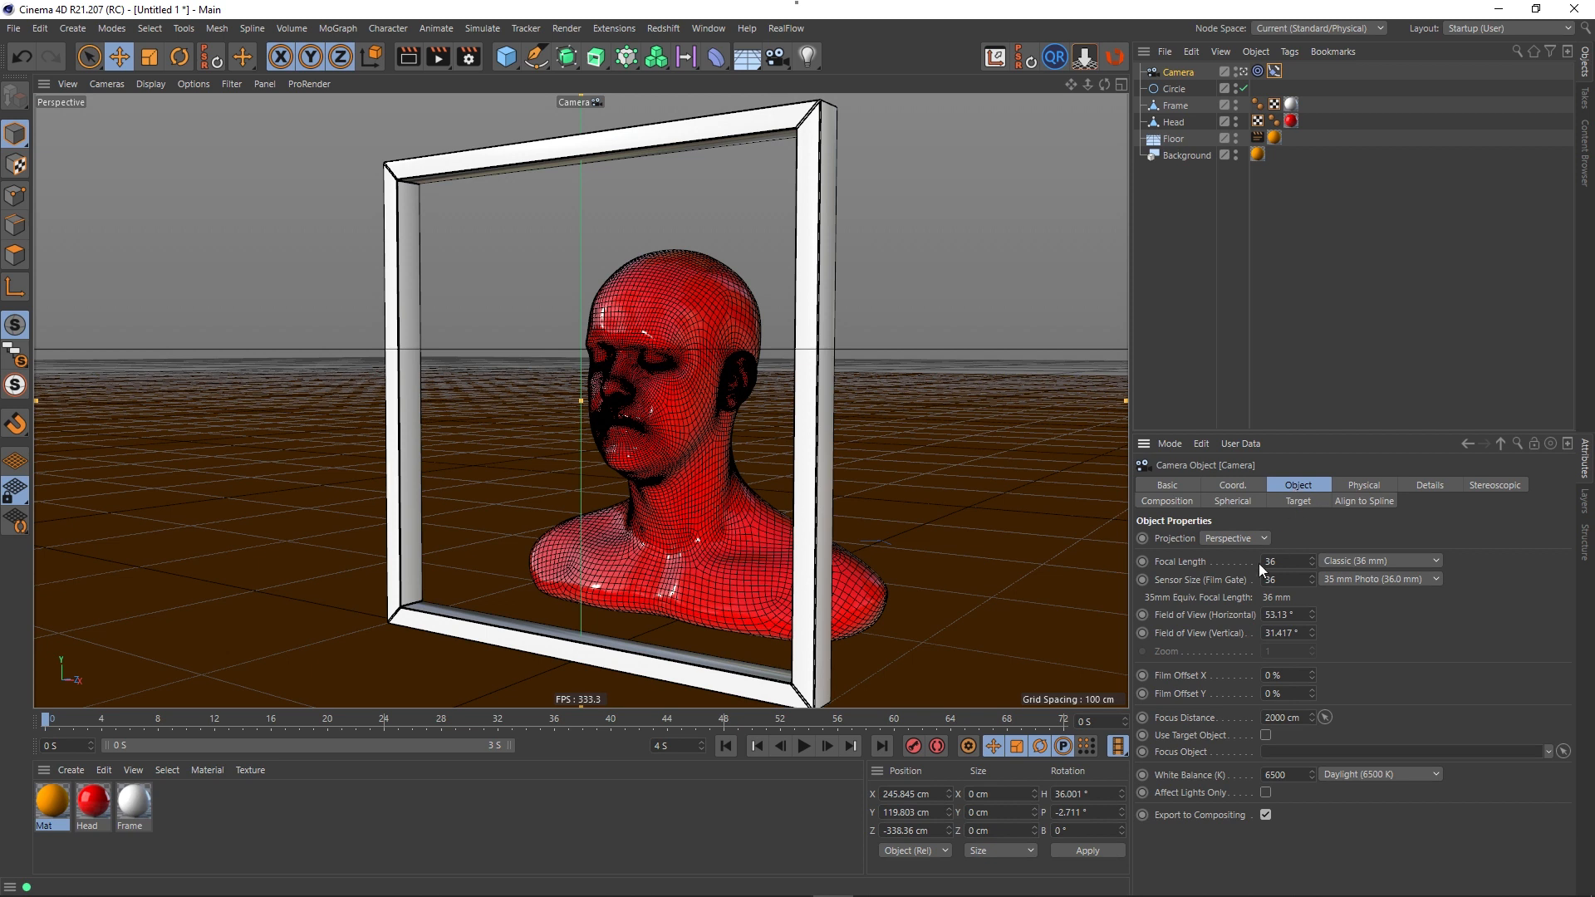
pyautogui.click(1338, 563)
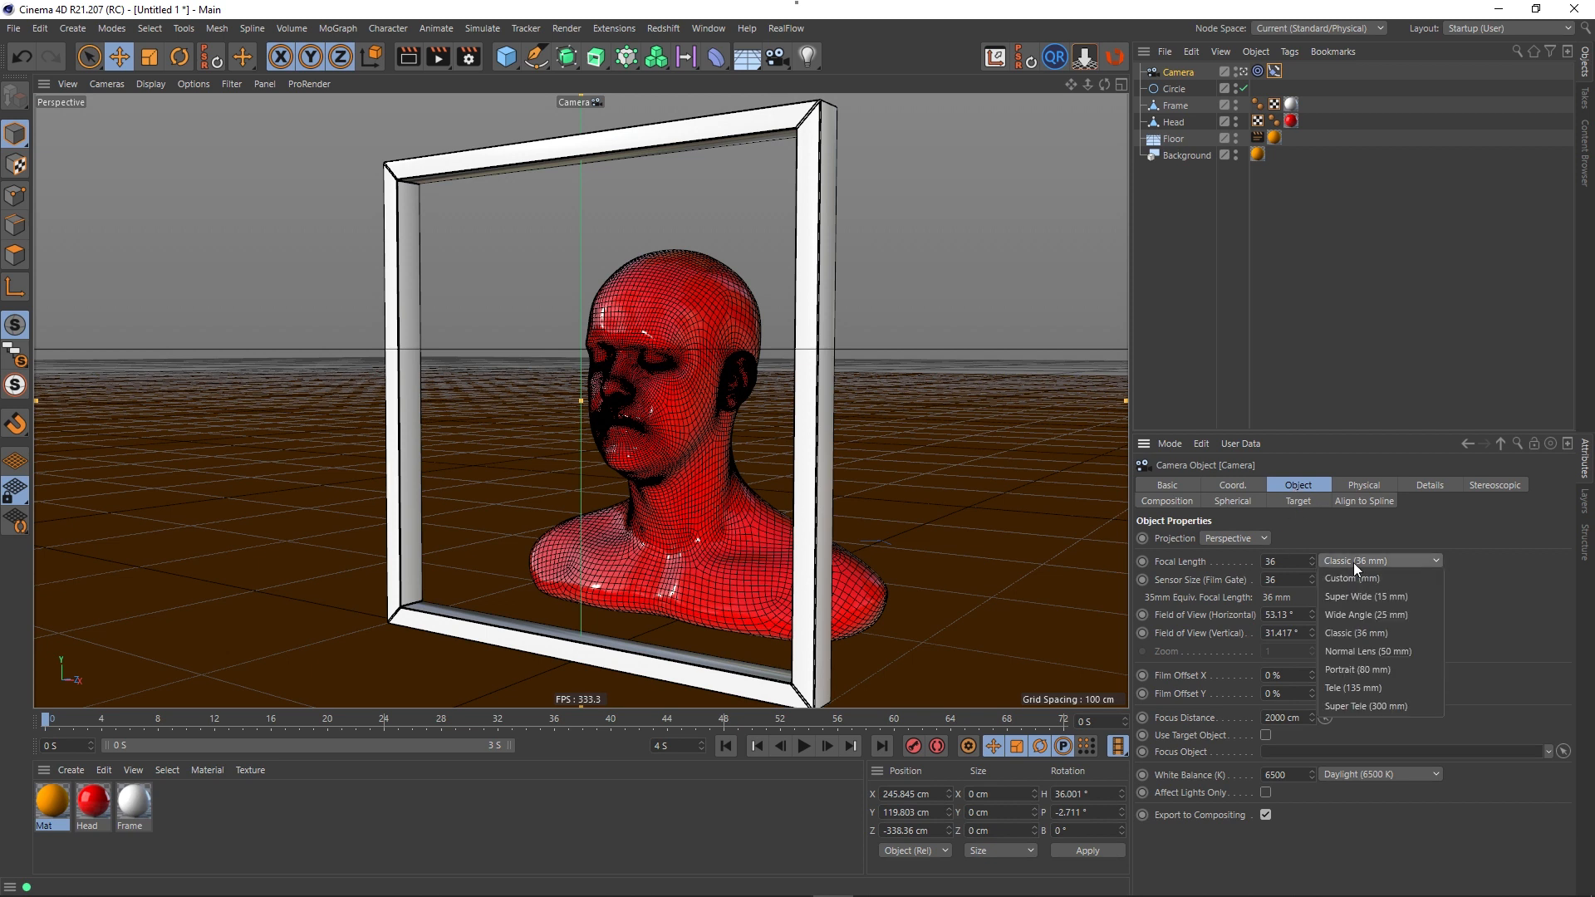
pyautogui.click(1356, 616)
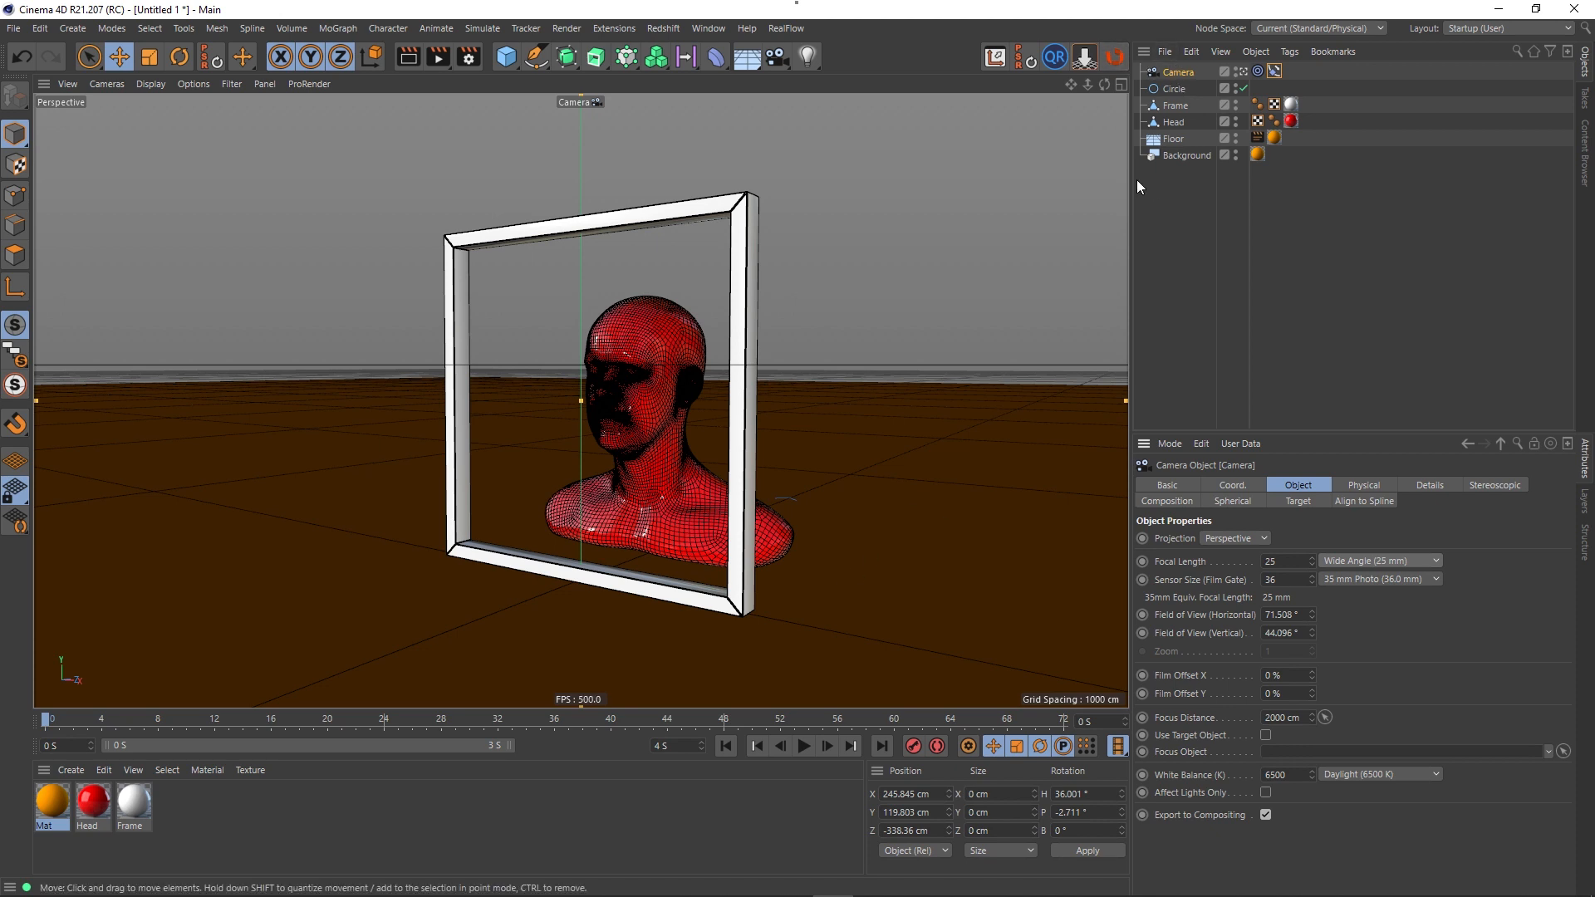
pyautogui.click(1274, 72)
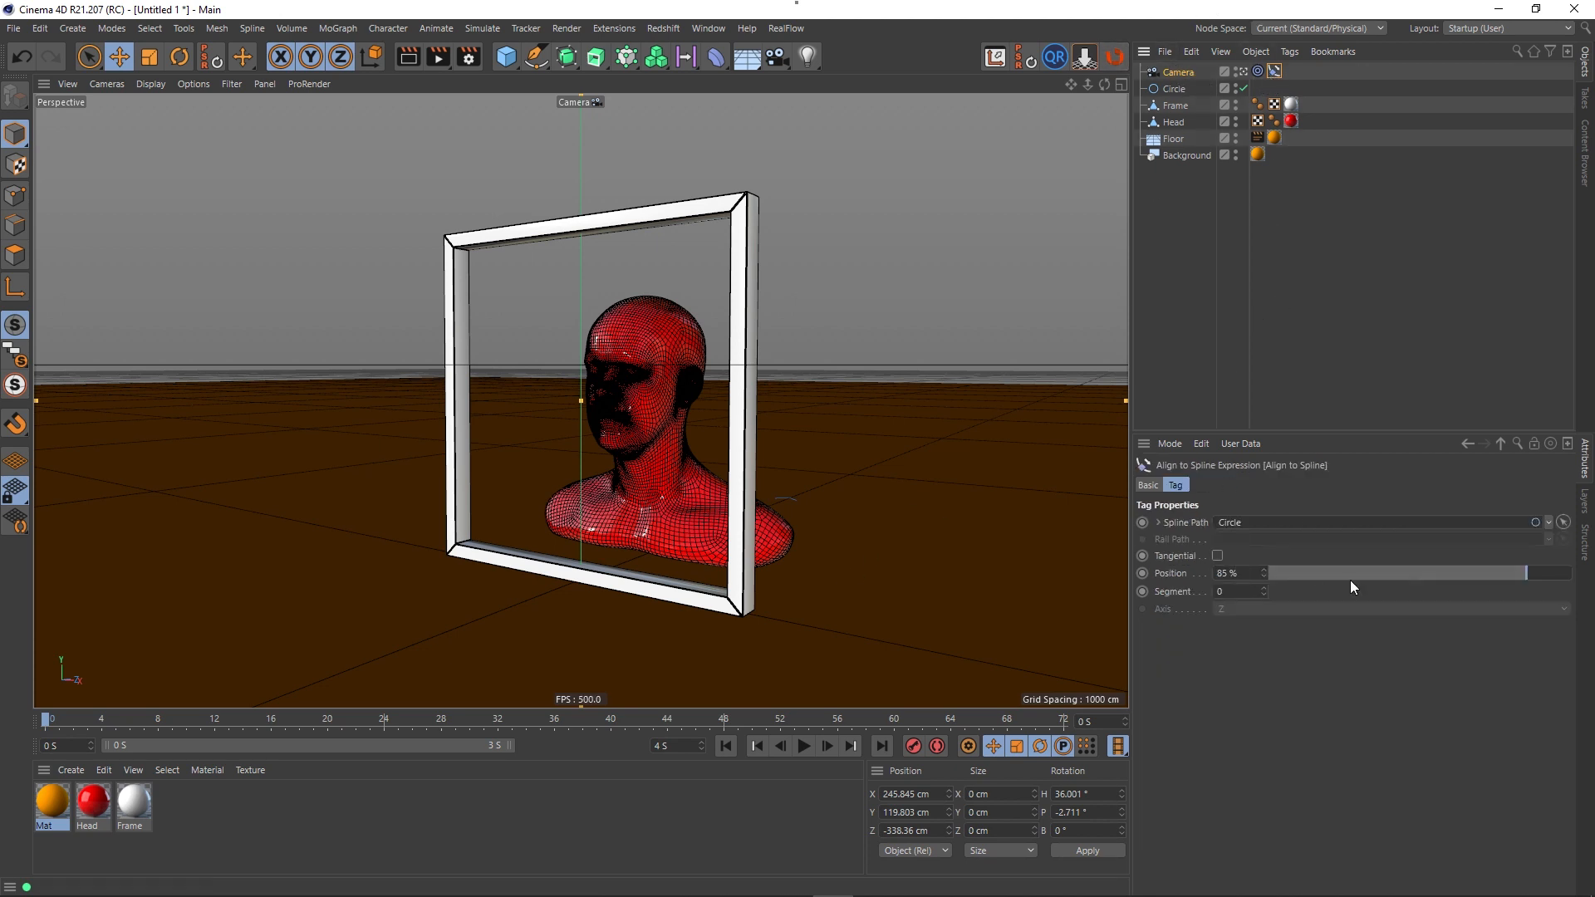
pyautogui.moveTo(1476, 568); pyautogui.dragTo(1144, 609)
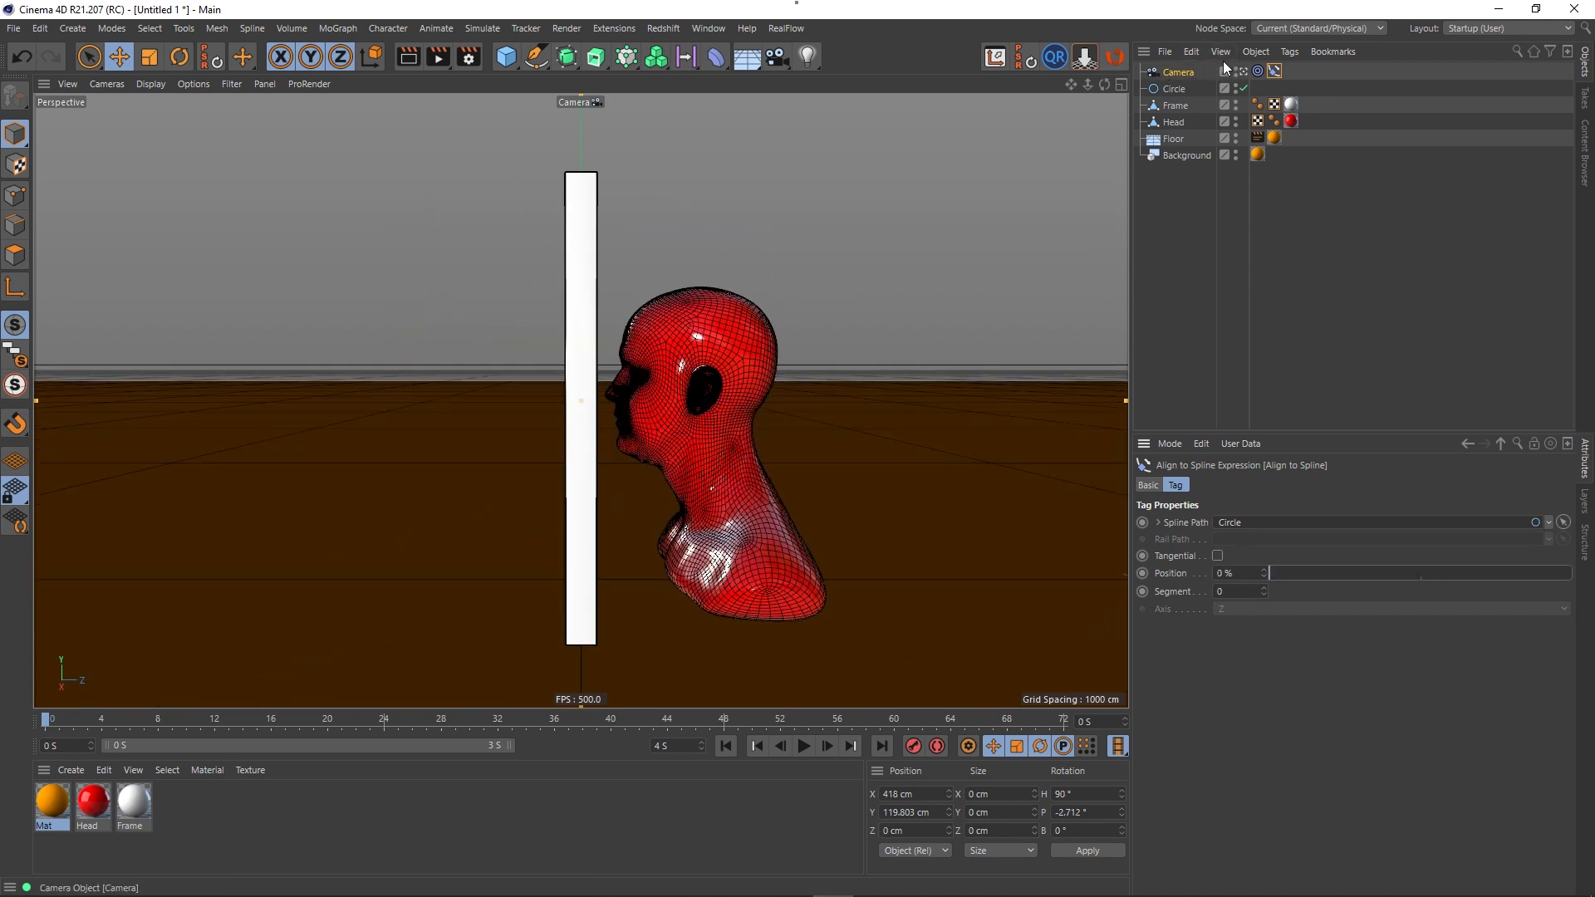
# - Rotate the Circle spline around its vertical axis to a heading of about -114° so the Camera starts in front of the frame
pyautogui.click(1242, 72)
pyautogui.keyDown('alt'); pyautogui.moveTo(914, 265); pyautogui.dragTo(751, 283); pyautogui.keyUp('alt')
pyautogui.click(1178, 86)
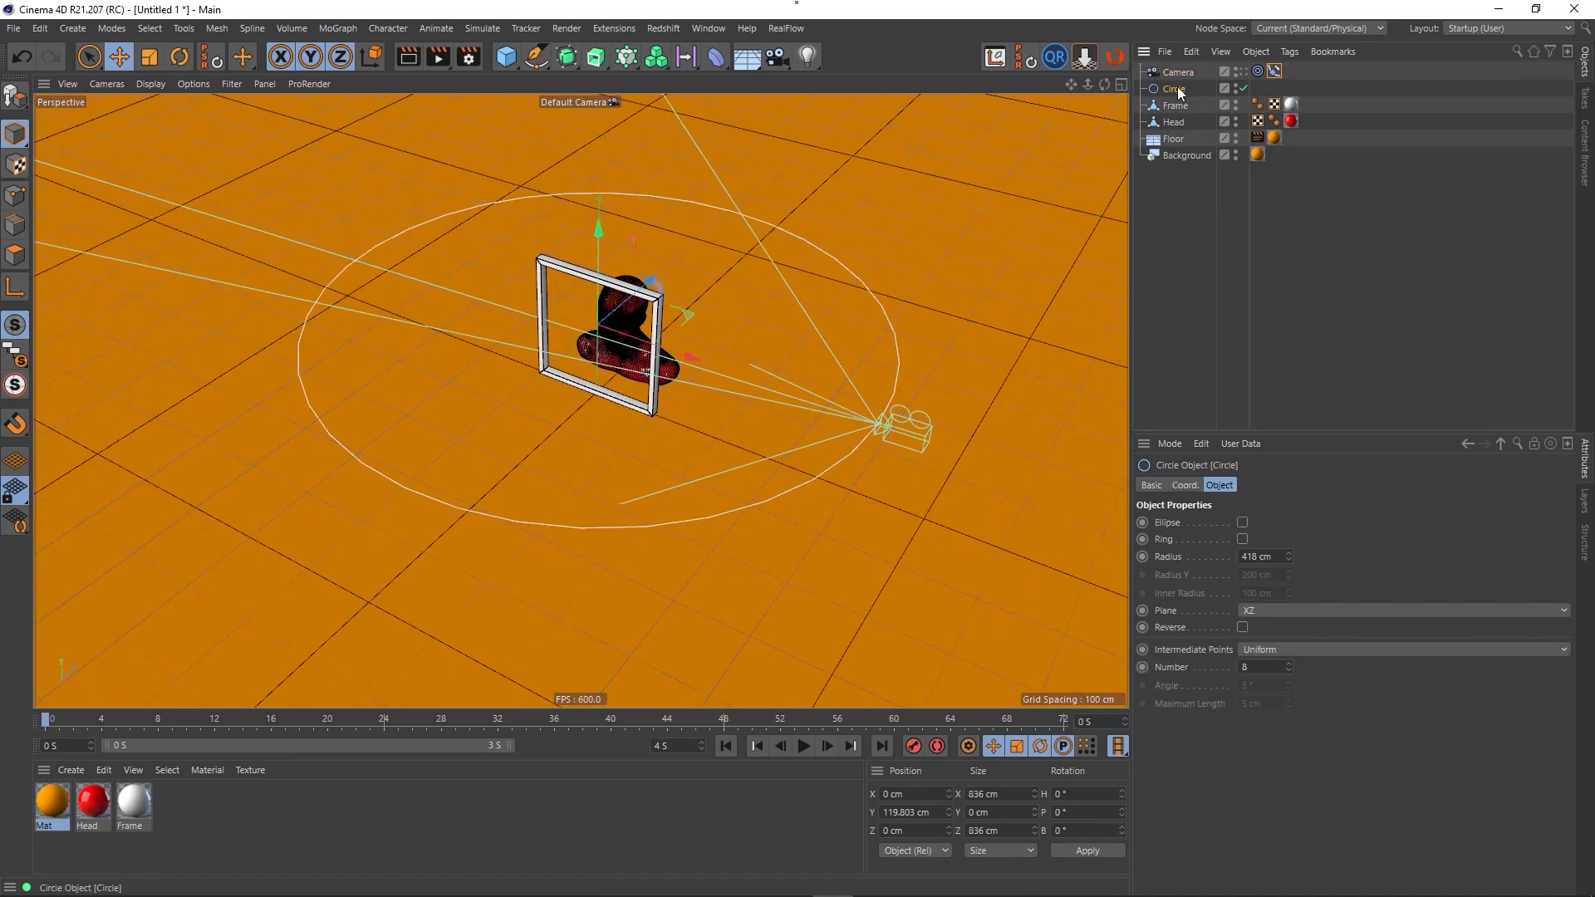
pyautogui.click(179, 59)
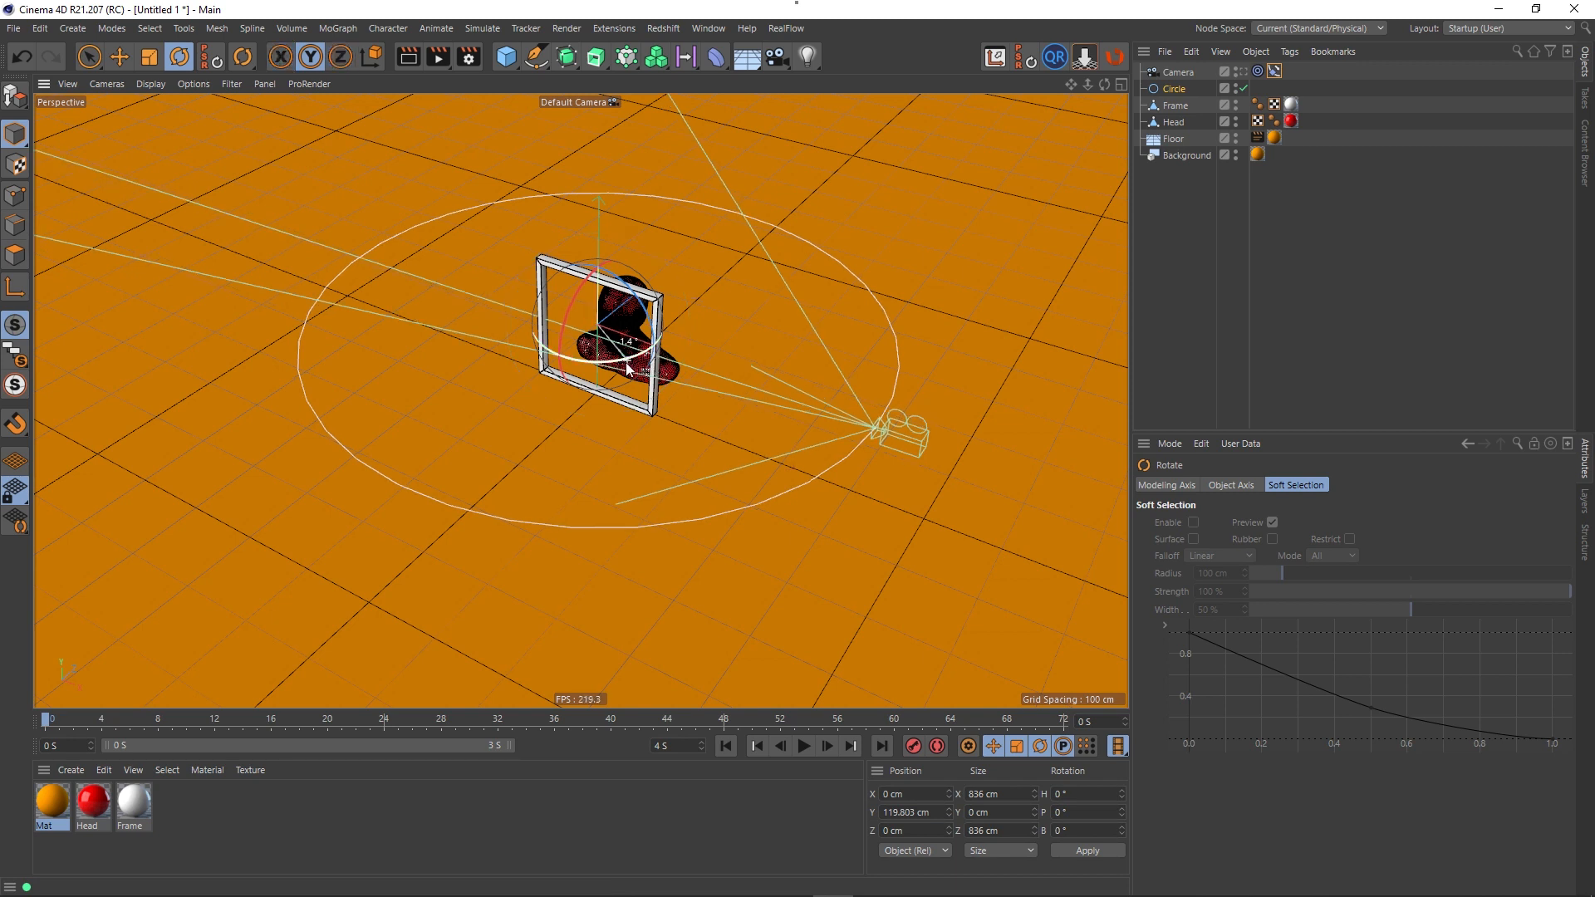
pyautogui.moveTo(624, 357); pyautogui.dragTo(384, 377)
pyautogui.moveTo(361, 365); pyautogui.dragTo(363, 366)
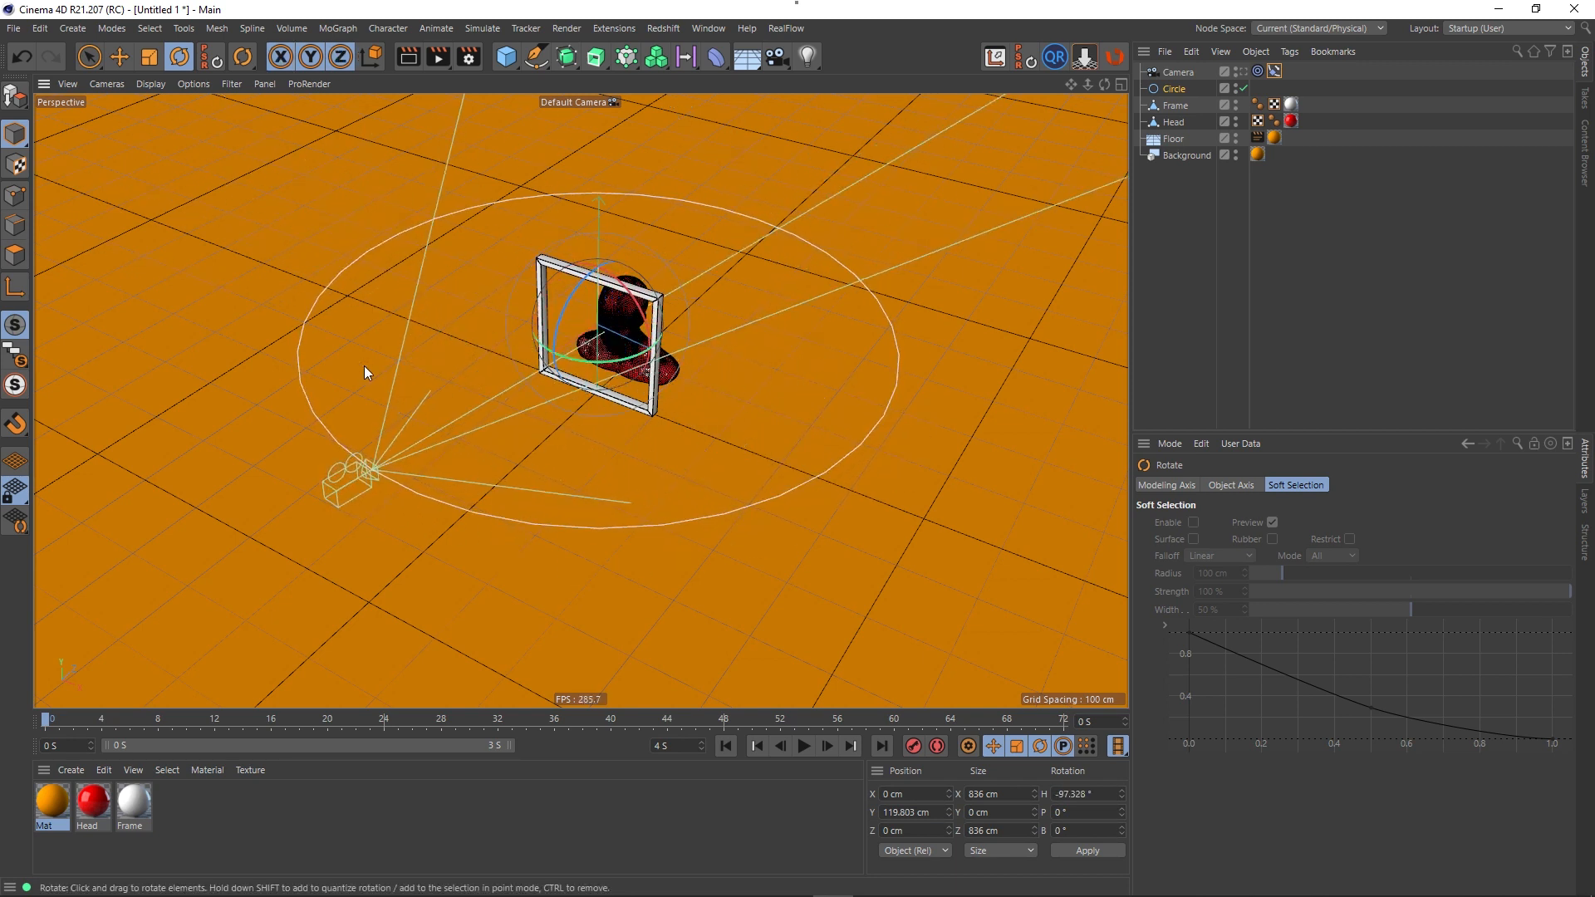
pyautogui.click(1255, 71)
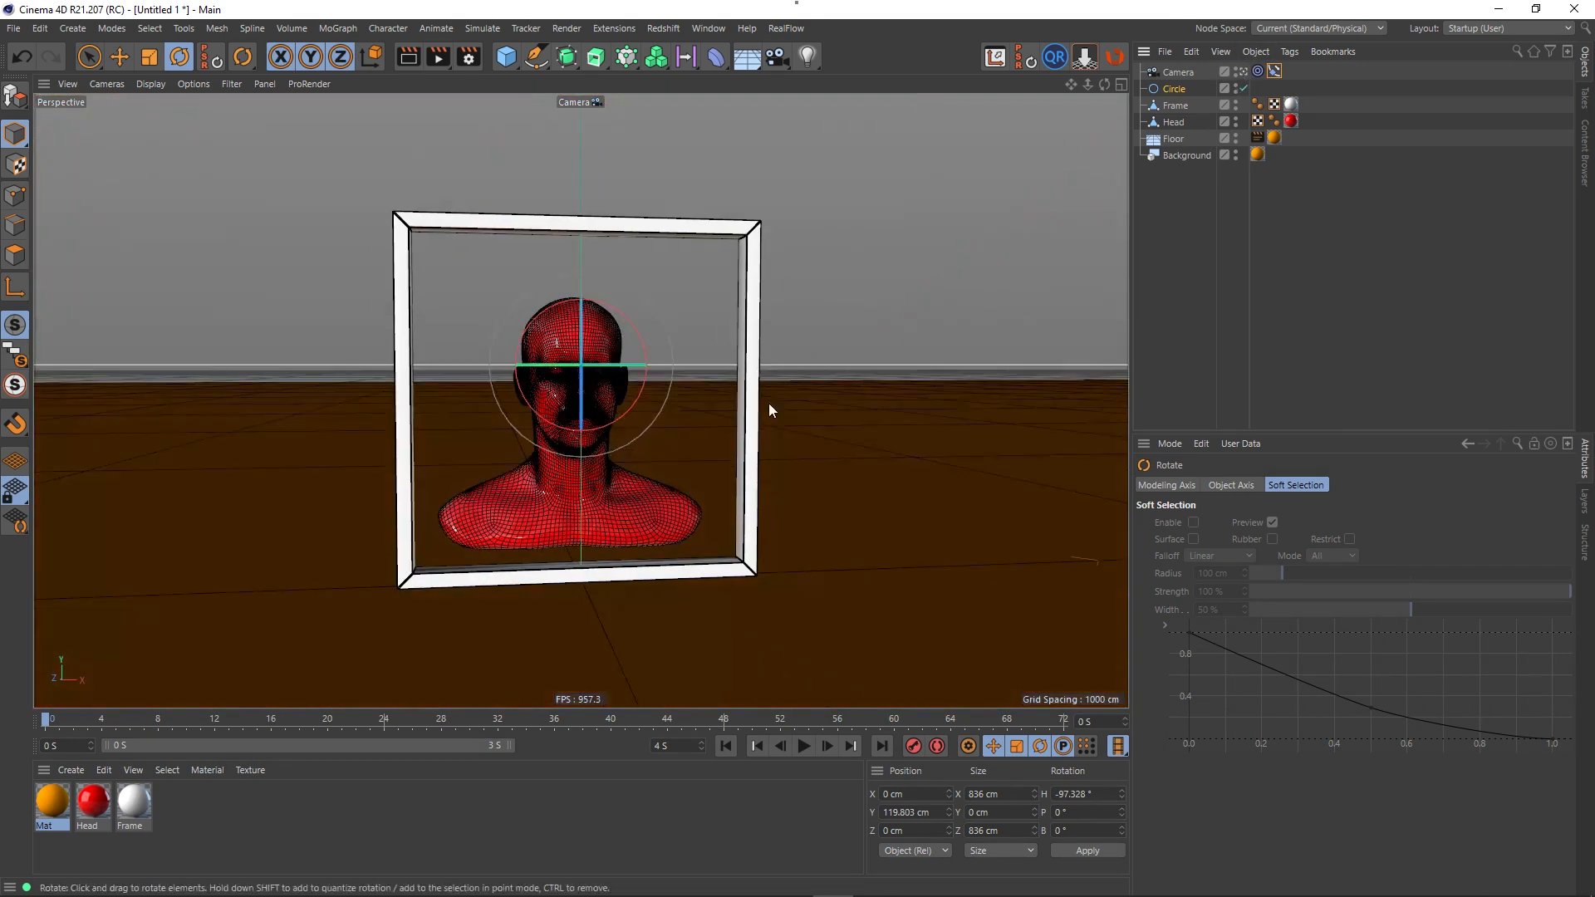
pyautogui.moveTo(614, 362); pyautogui.dragTo(579, 368)
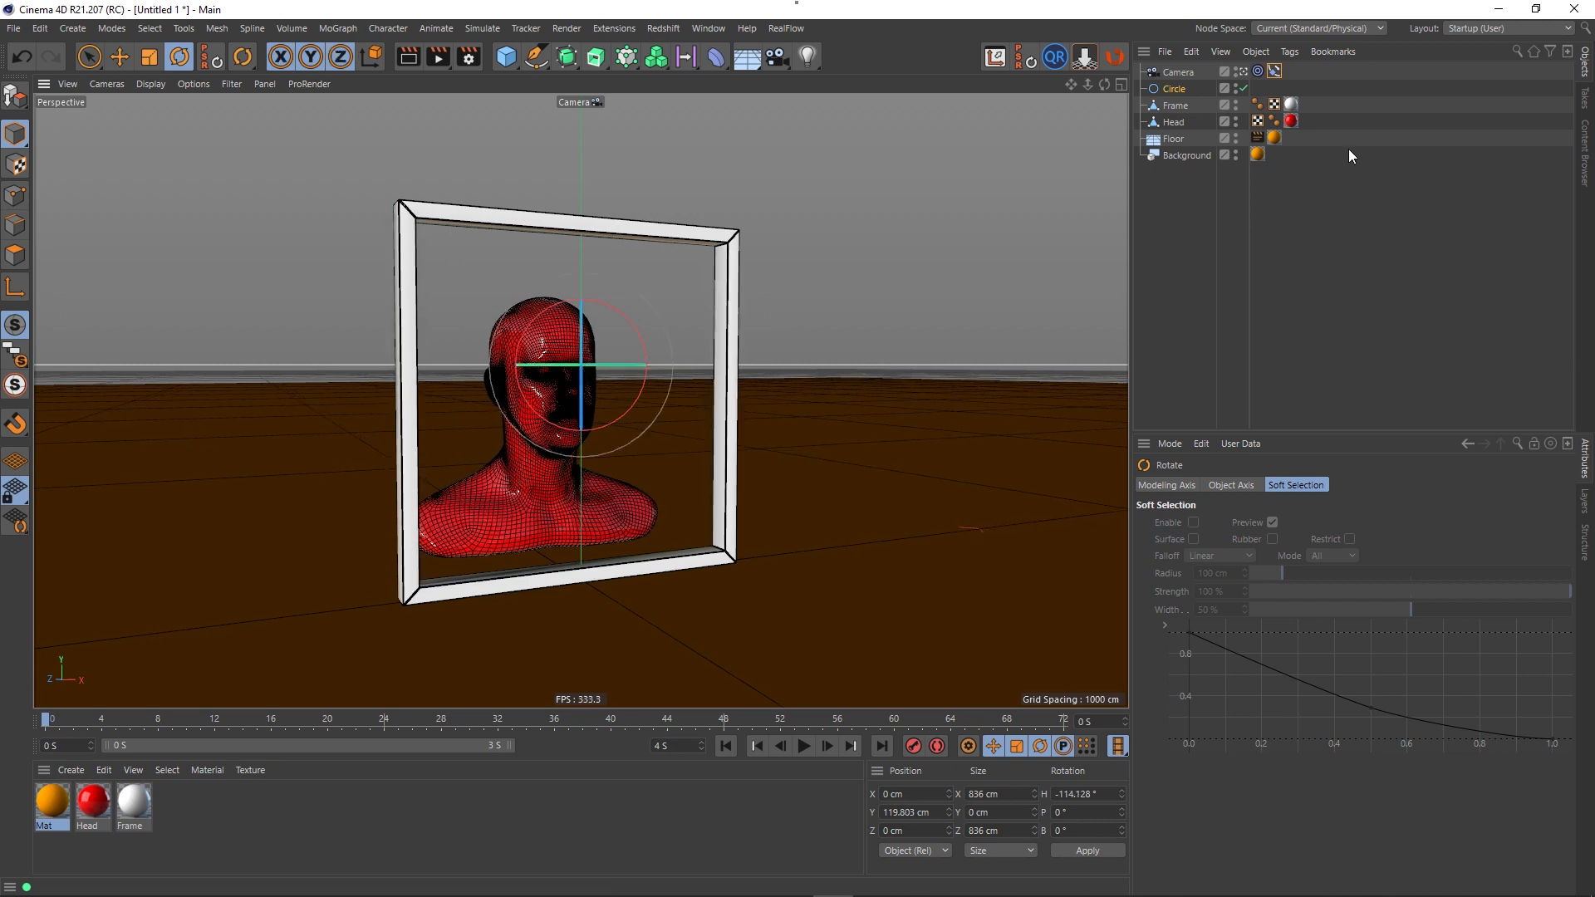
# - Keyframe the Camera's Align to Spline position at 0% on 0 s and at 100% on 3 s
pyautogui.click(1272, 74)
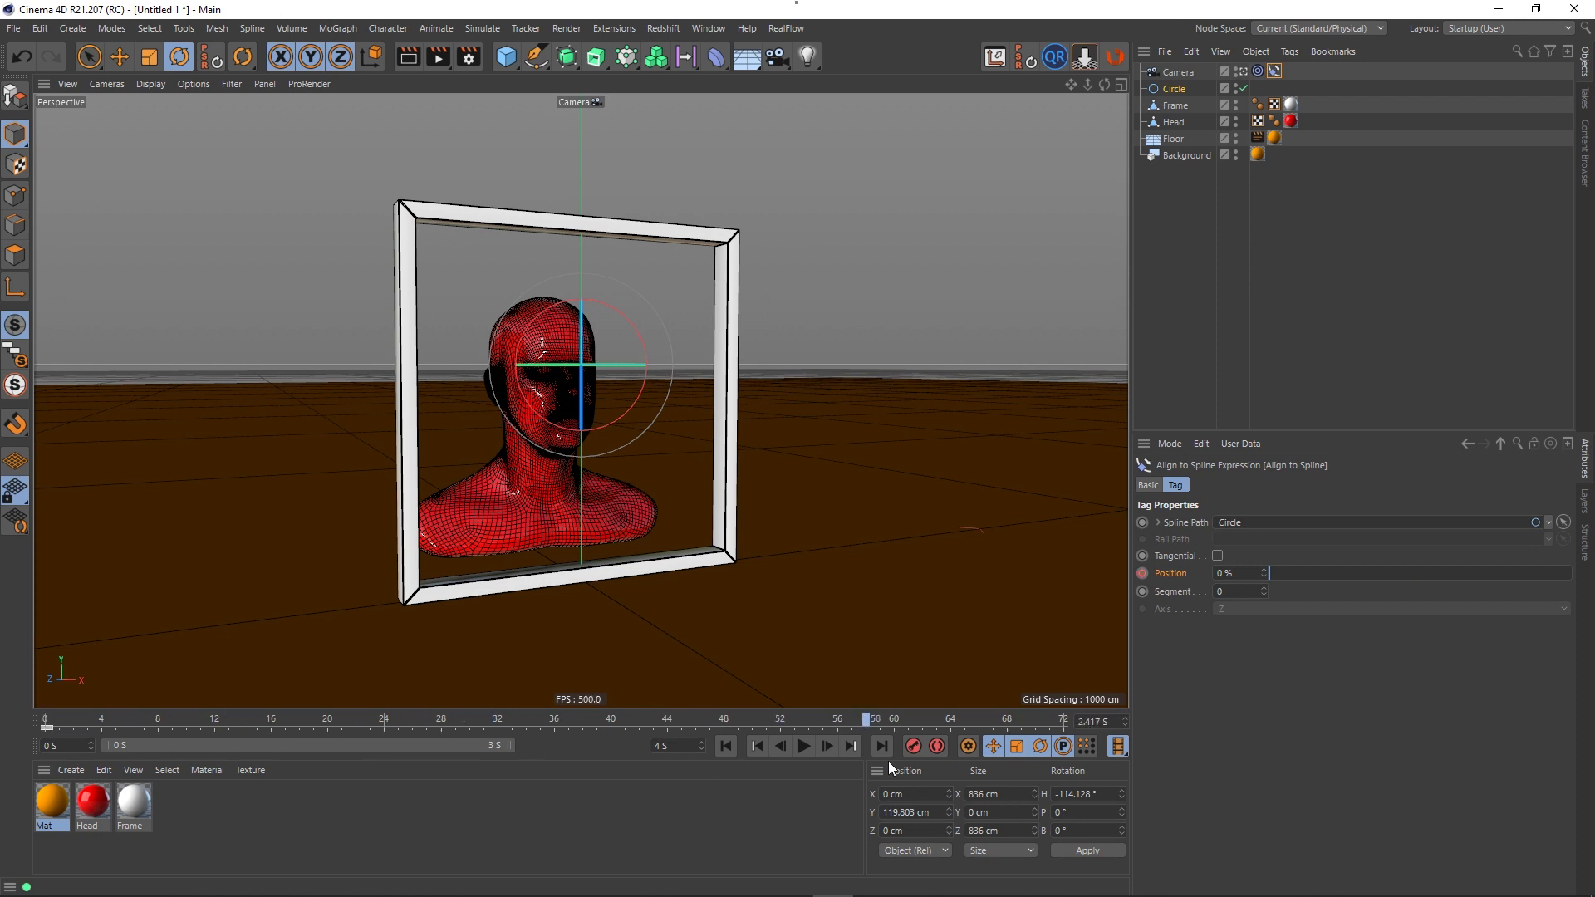
pyautogui.moveTo(1305, 574); pyautogui.dragTo(1574, 581)
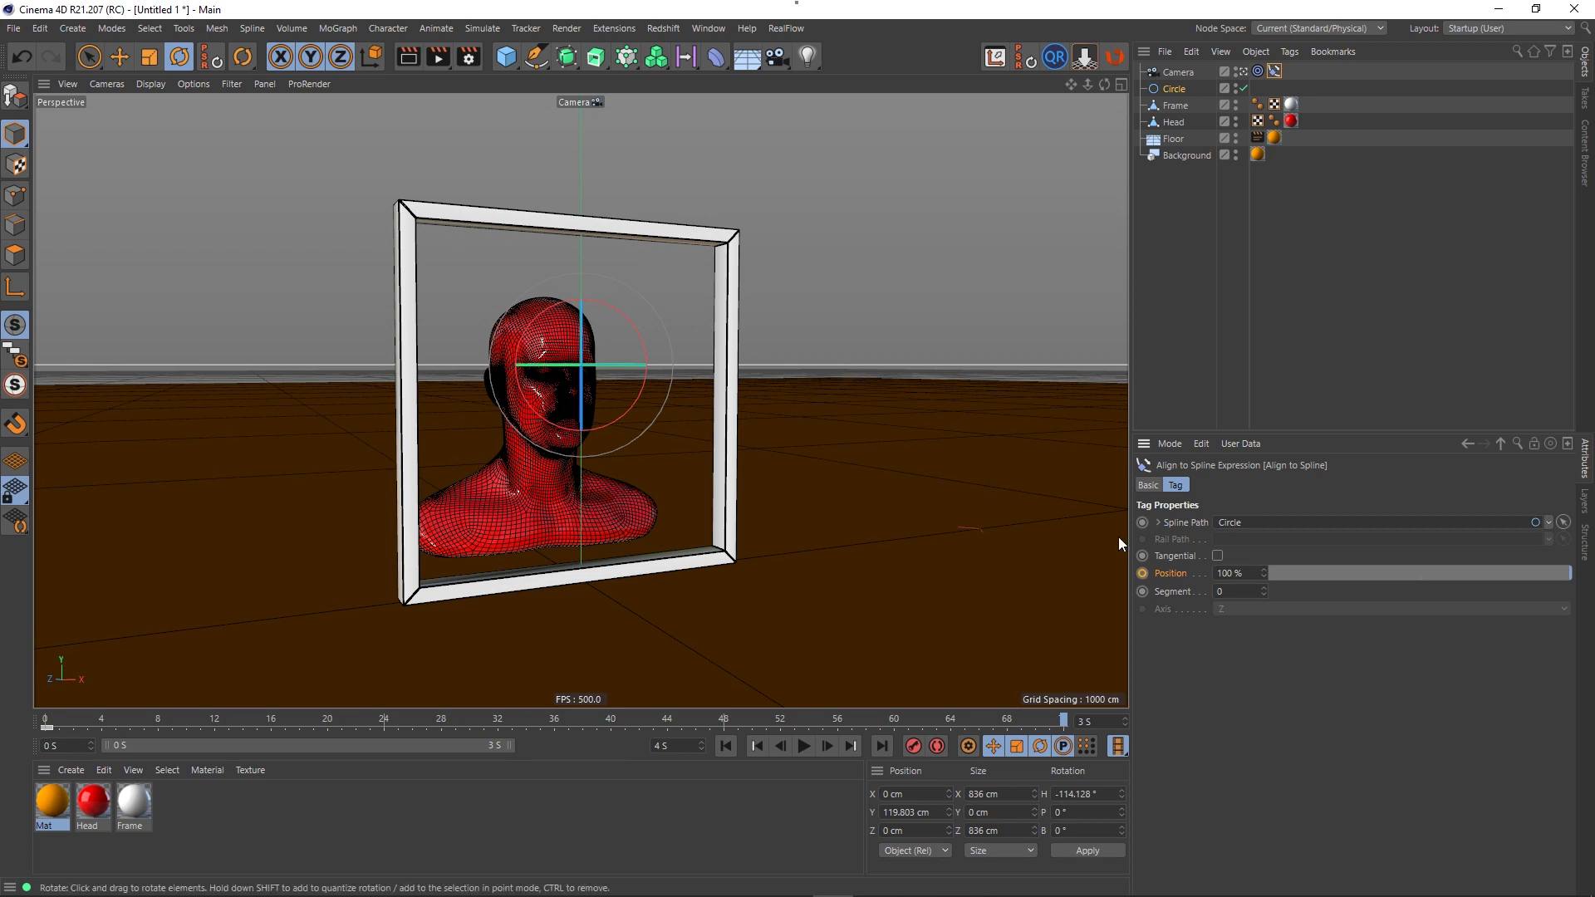
pyautogui.click(1142, 573)
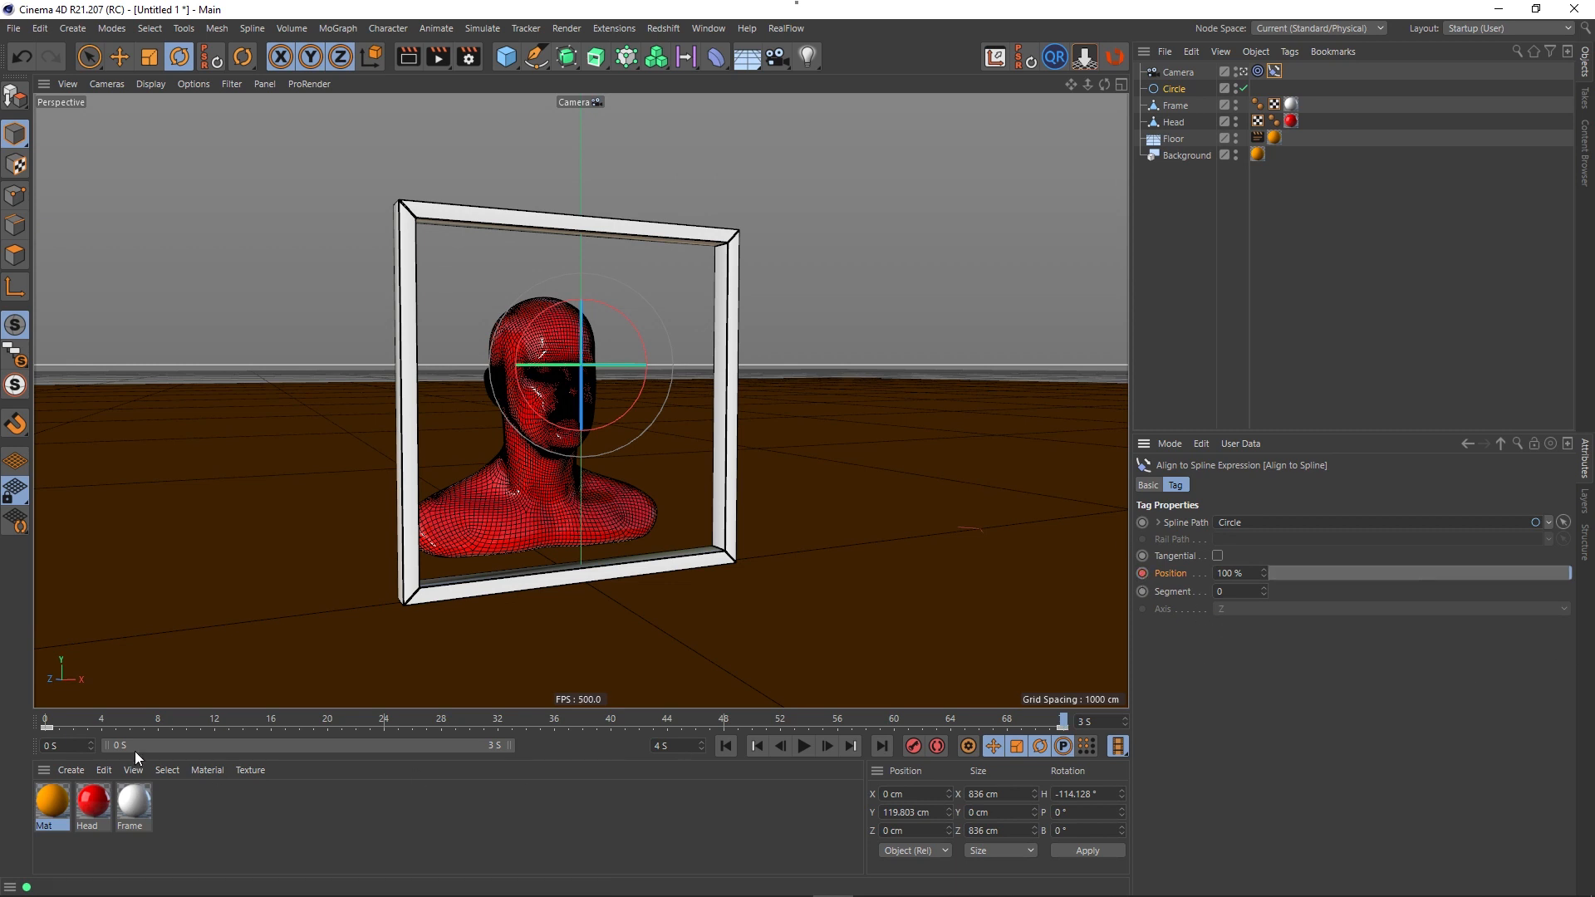
# - Play back the camera orbit, stop it, and return to the start of the animation
pyautogui.click(806, 747)
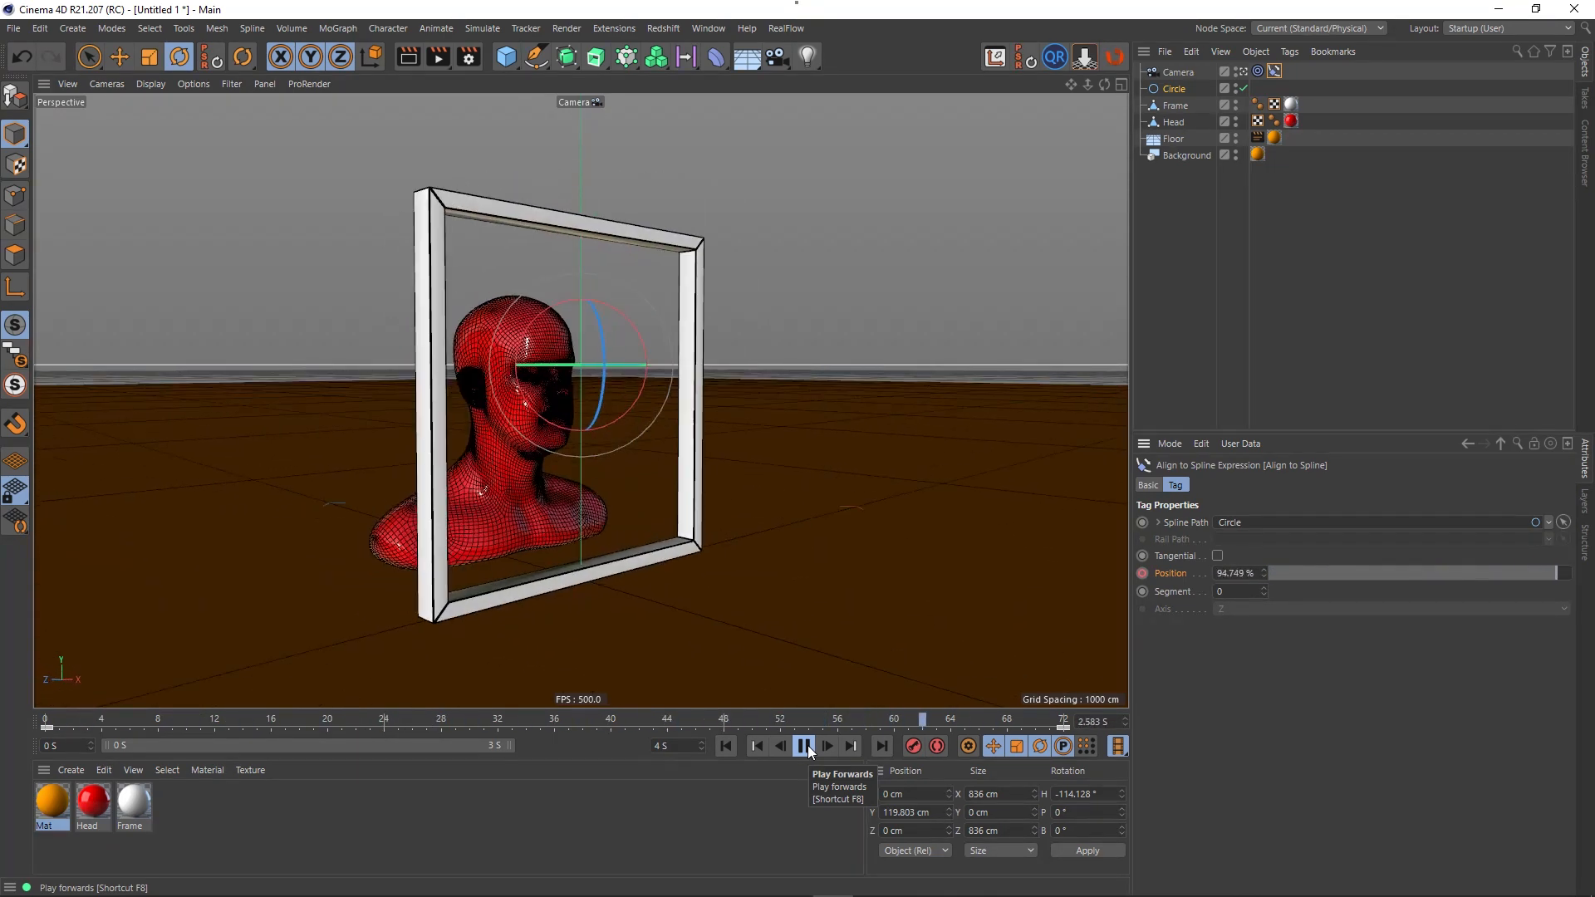
pyautogui.click(805, 746)
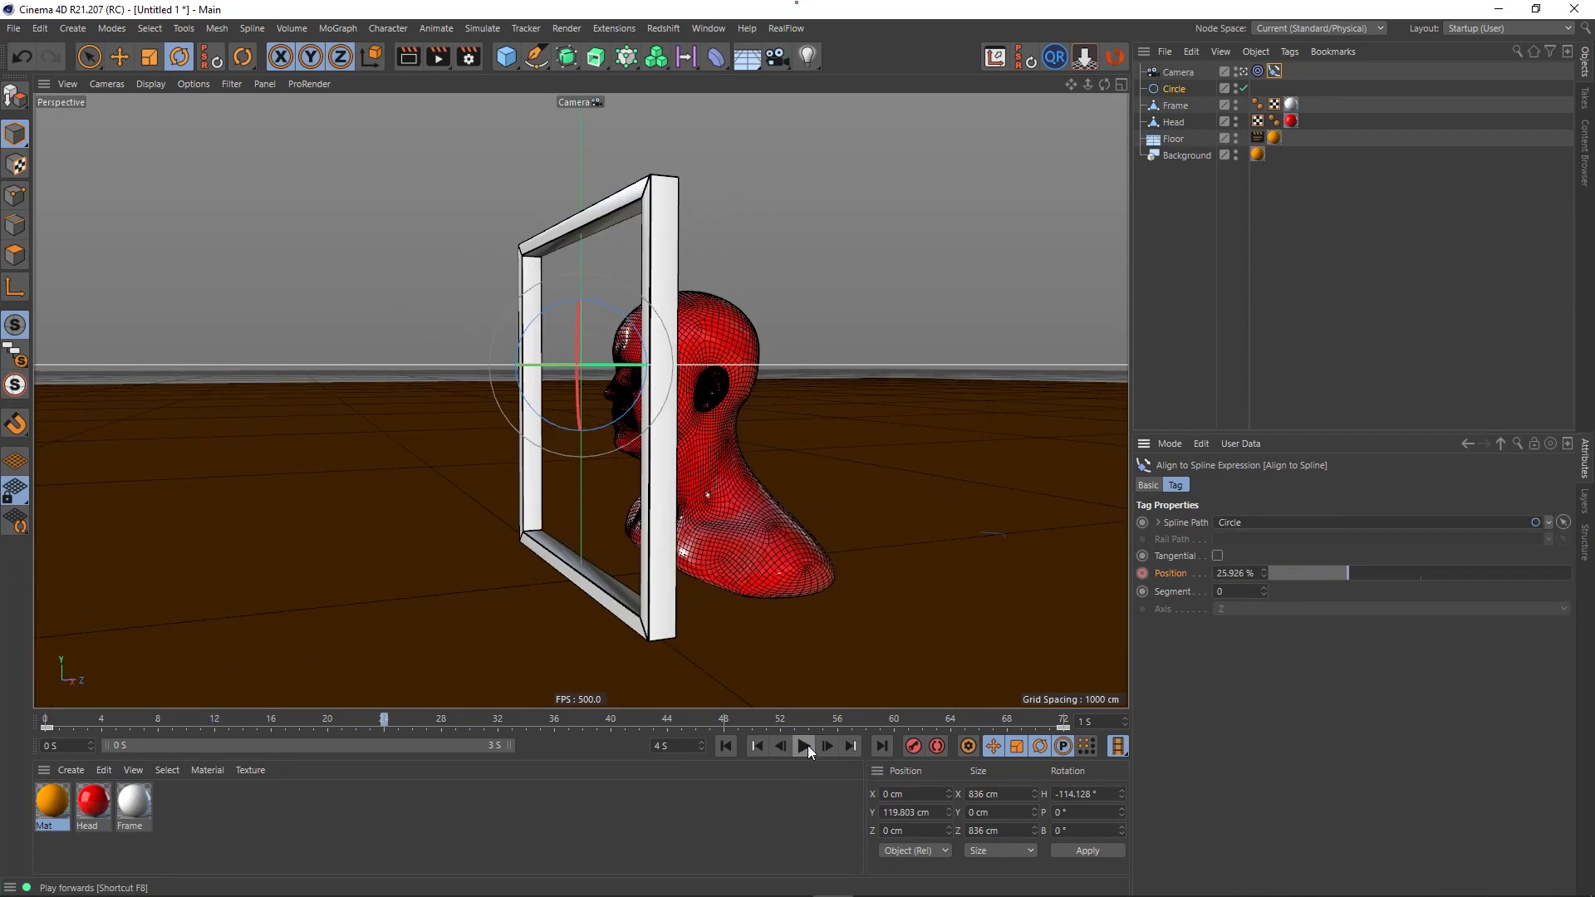
pyautogui.click(727, 746)
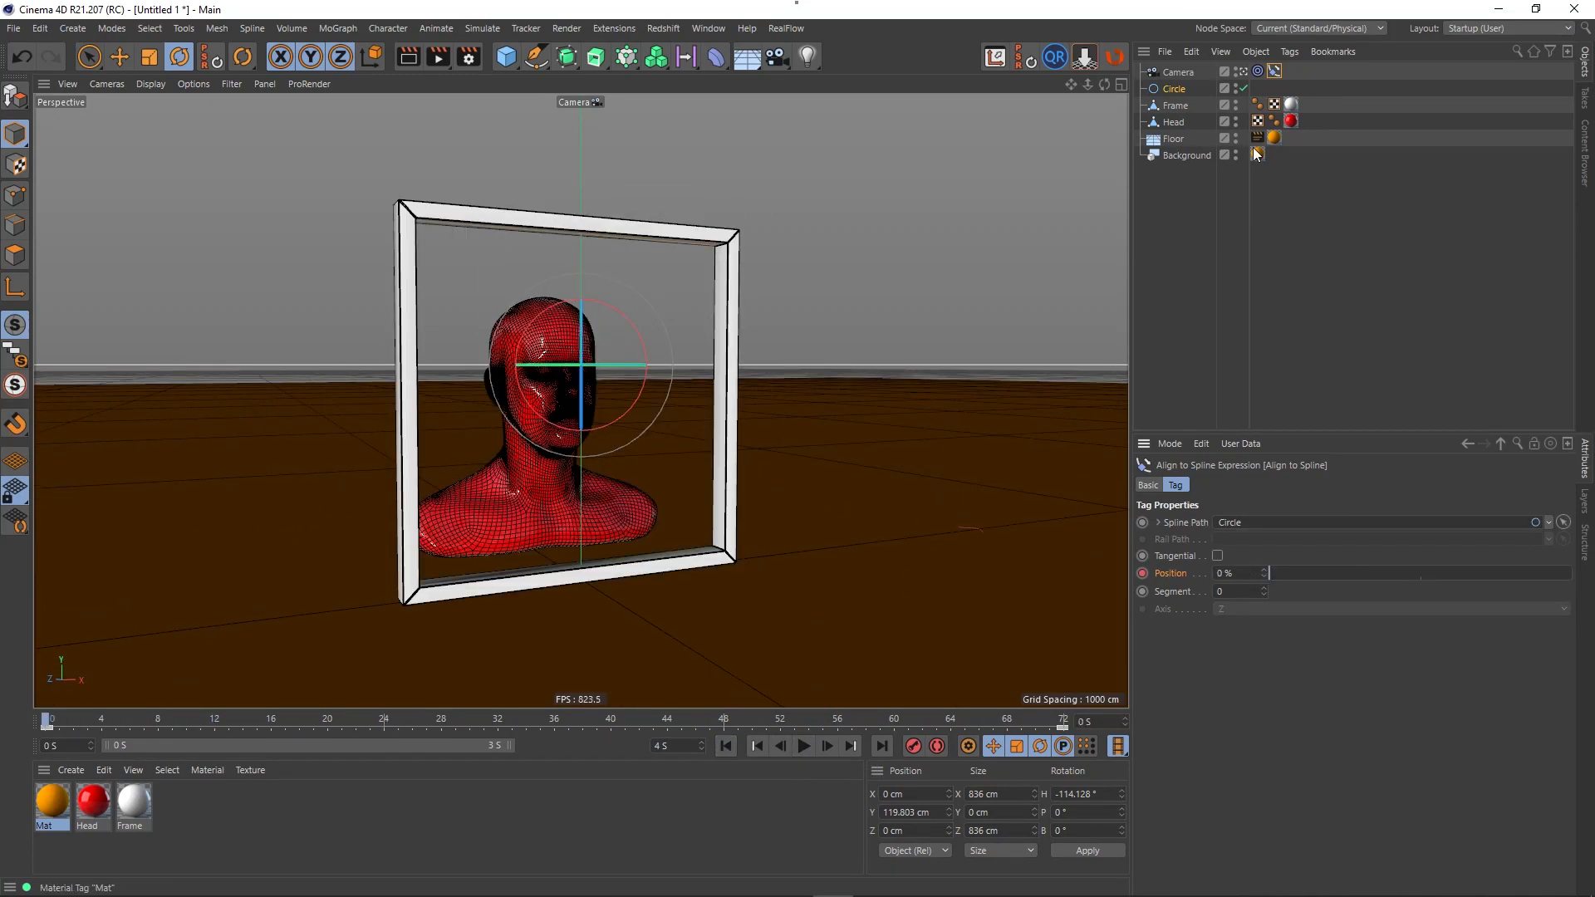
# - Set the Camera's Align to Spline position keys to linear interpolation in the Timeline
pyautogui.click(1175, 71)
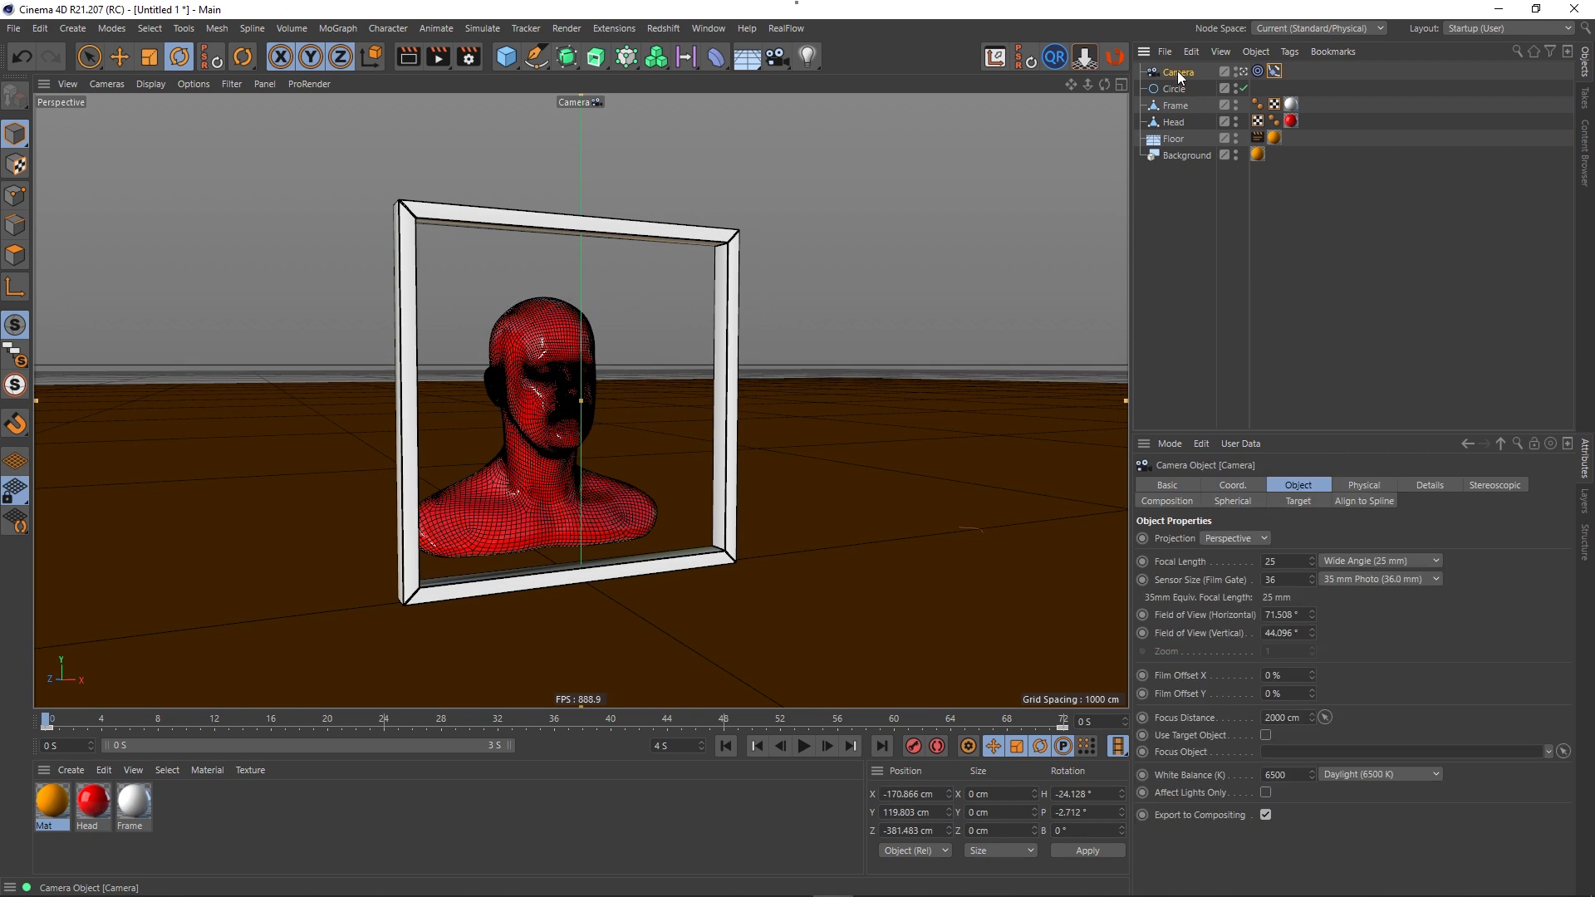
pyautogui.rightClick(1175, 72)
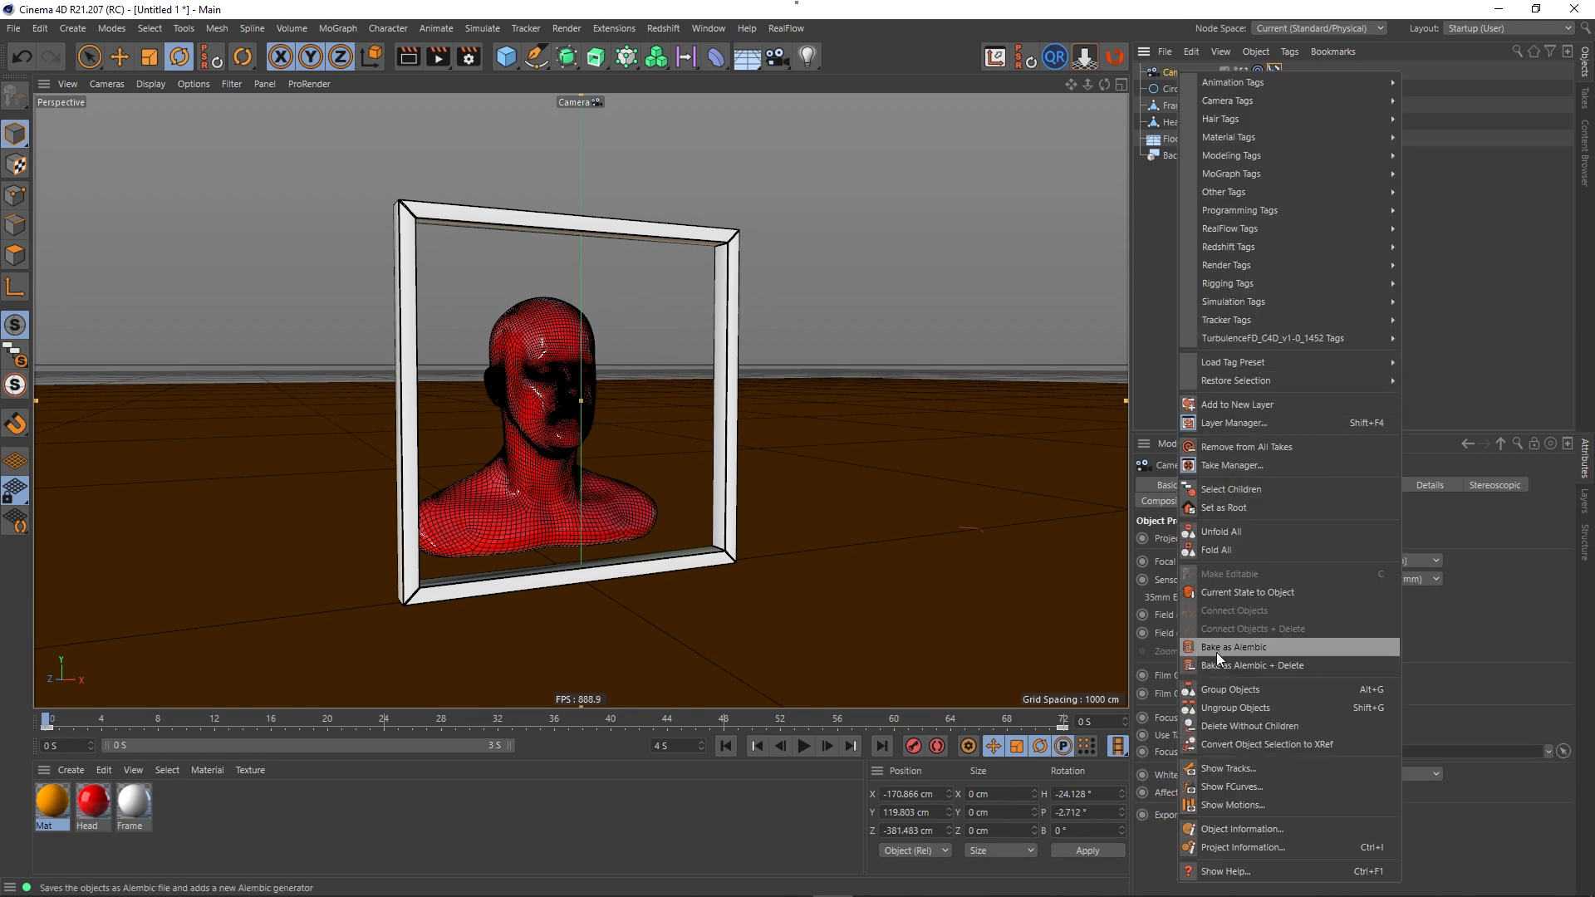
pyautogui.click(1235, 771)
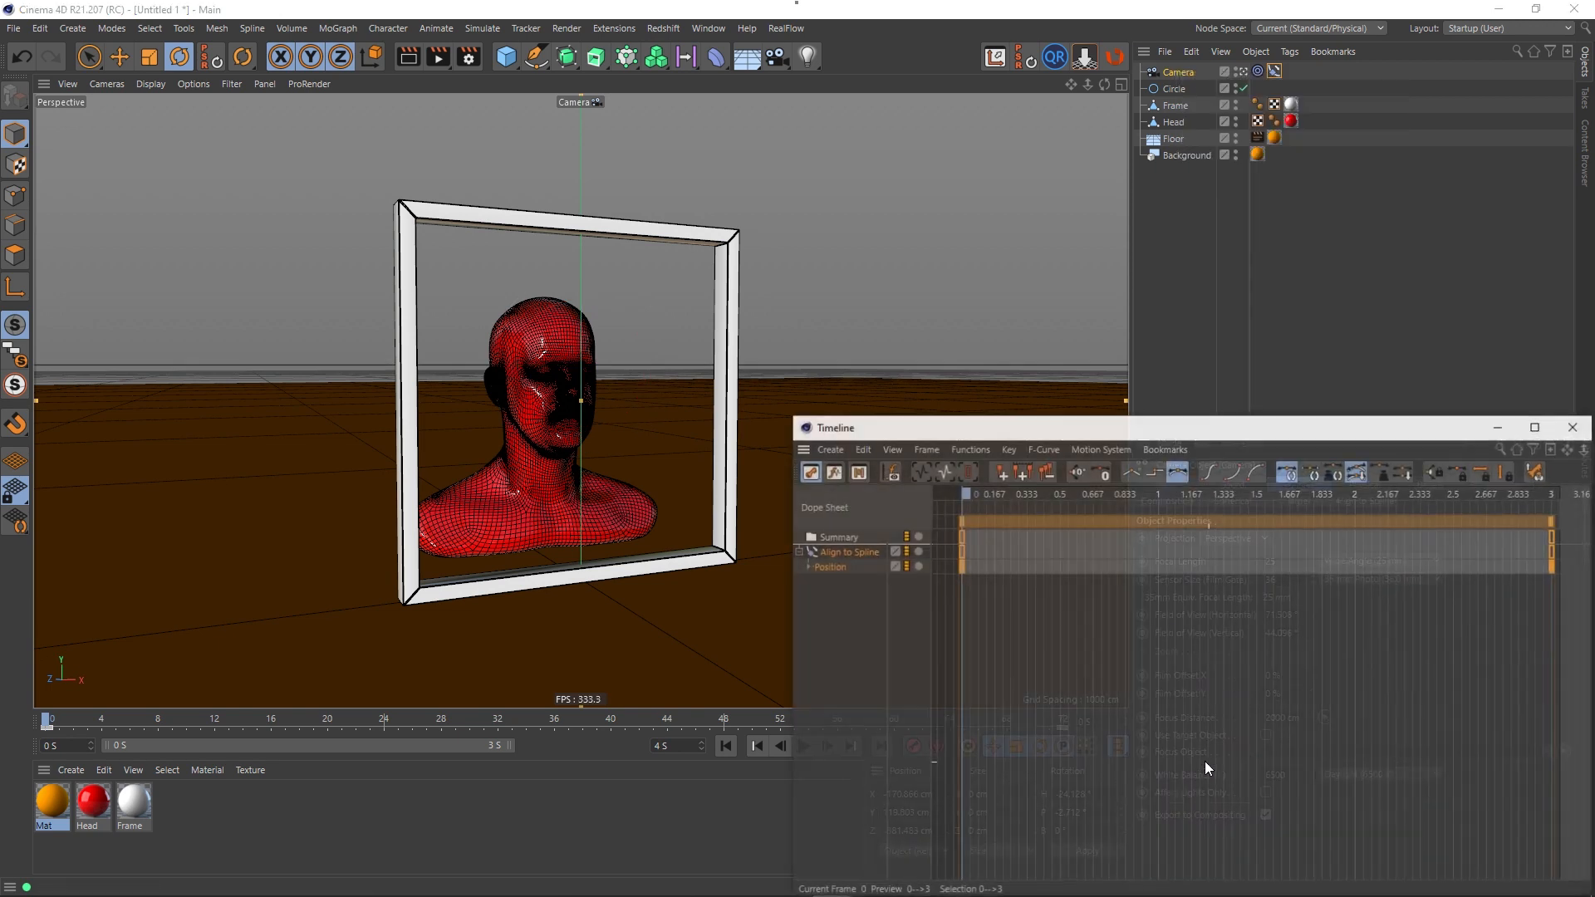
pyautogui.moveTo(1034, 435); pyautogui.dragTo(490, 148)
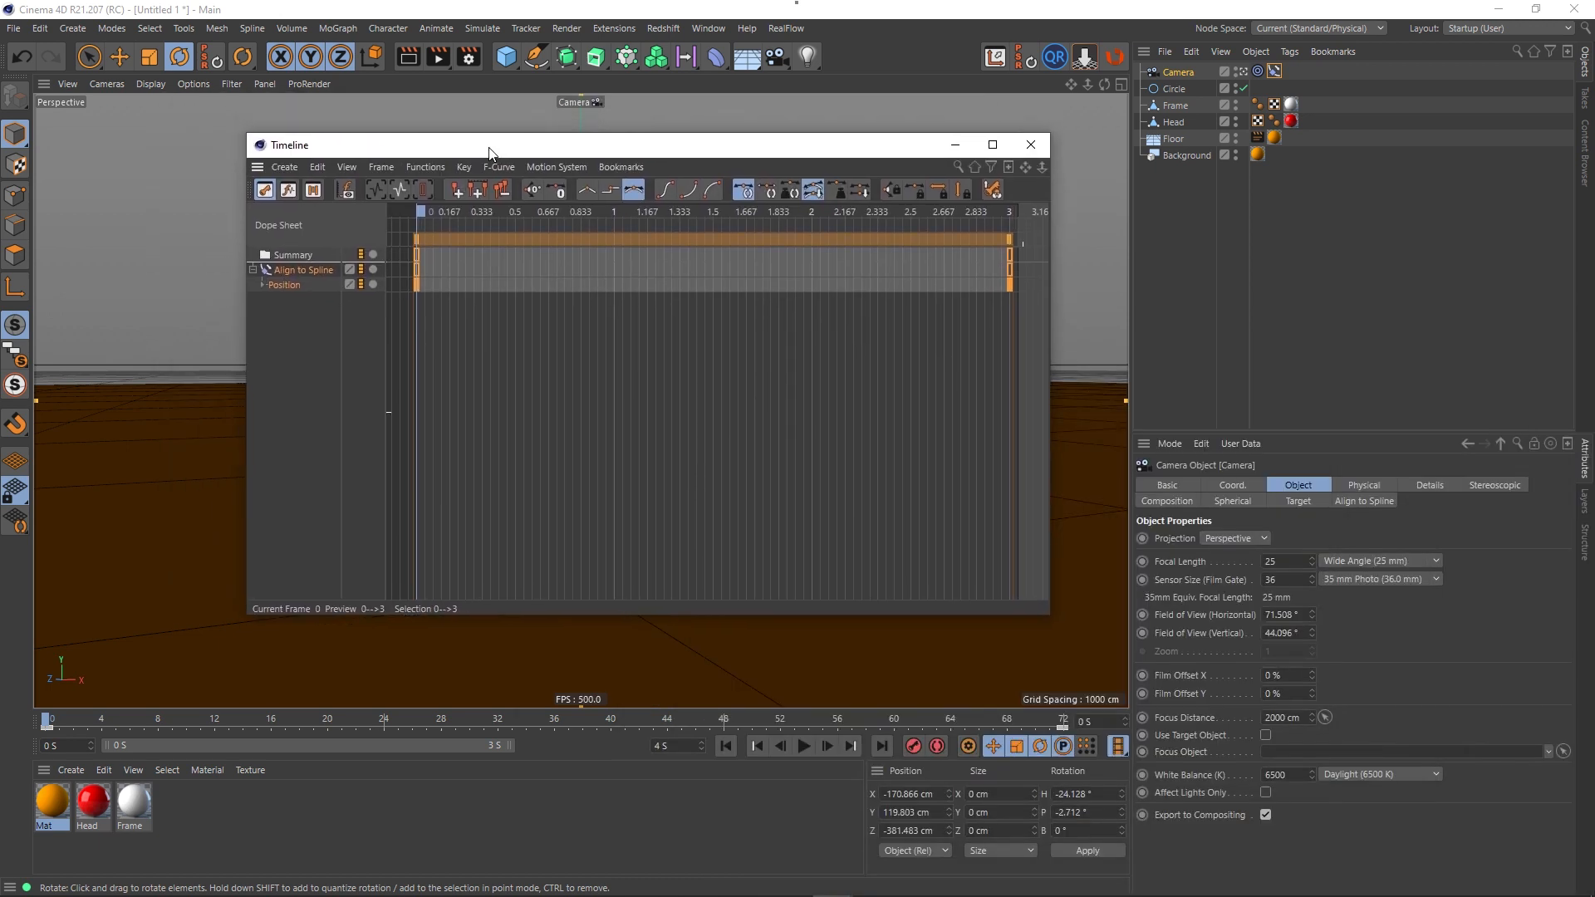
pyautogui.click(310, 273)
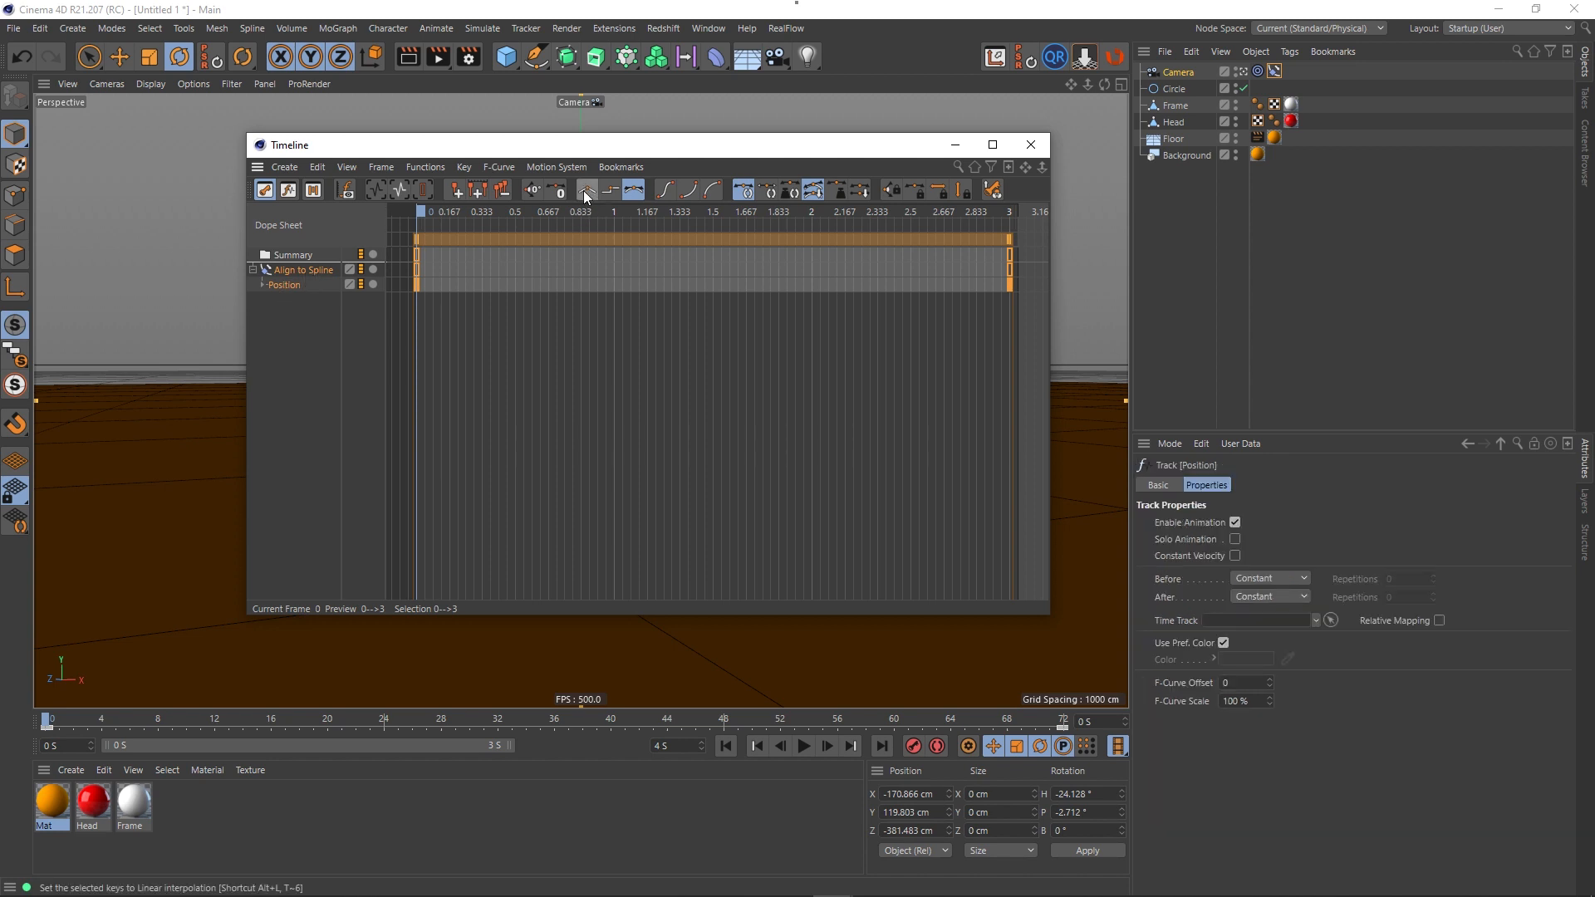
pyautogui.click(1031, 145)
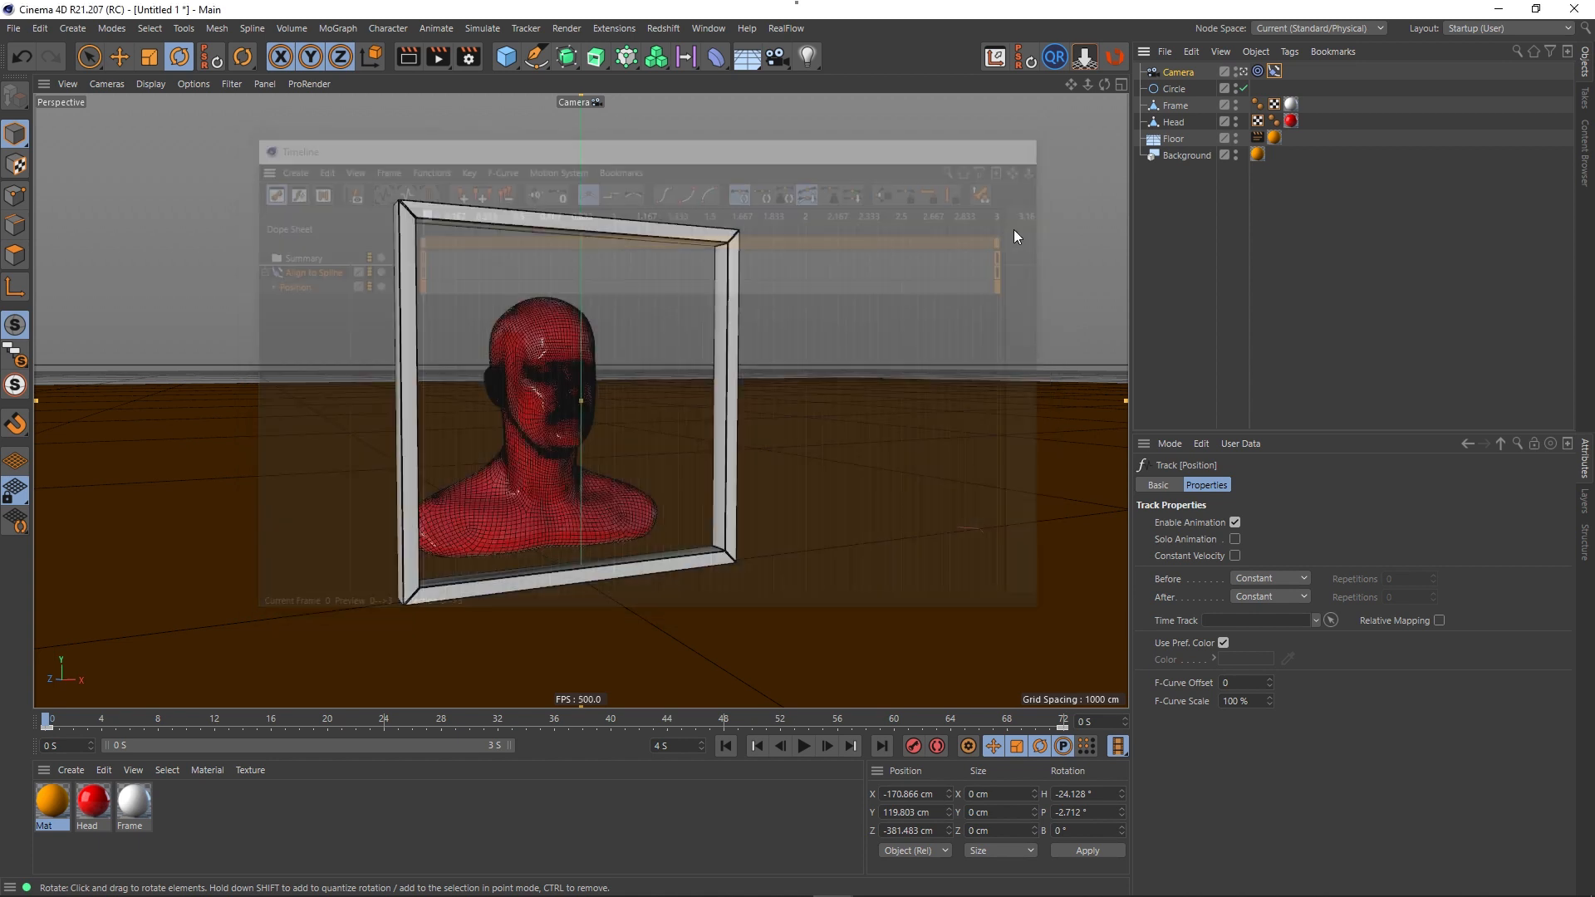
# - Play back the linear camera orbit and inspect the Camera on its circular path from the default view
pyautogui.click(804, 746)
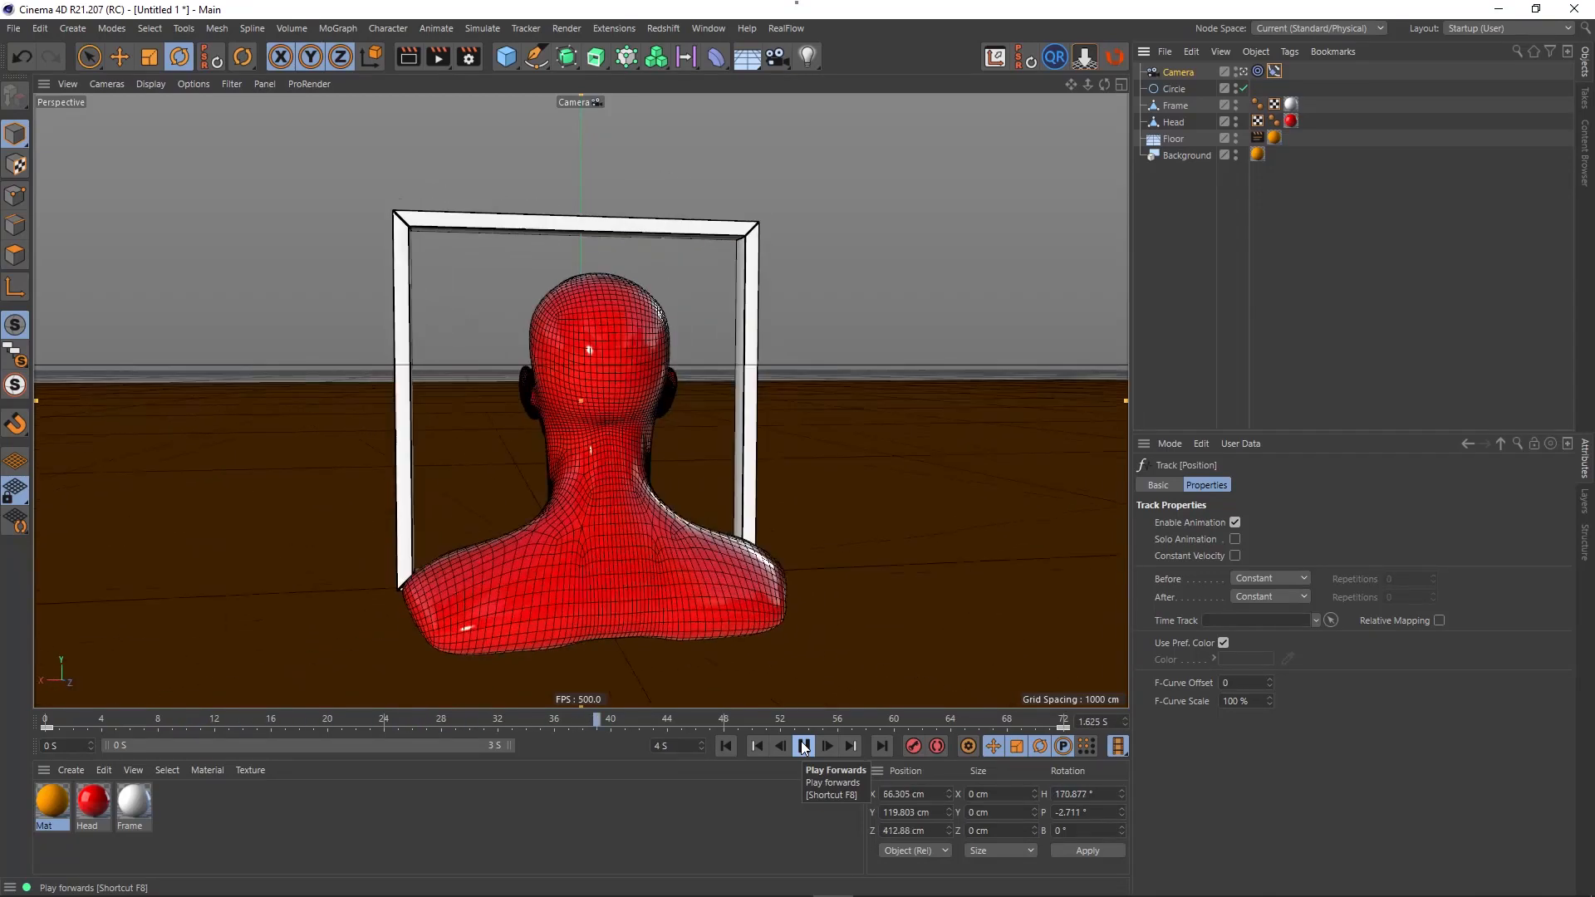
pyautogui.click(804, 746)
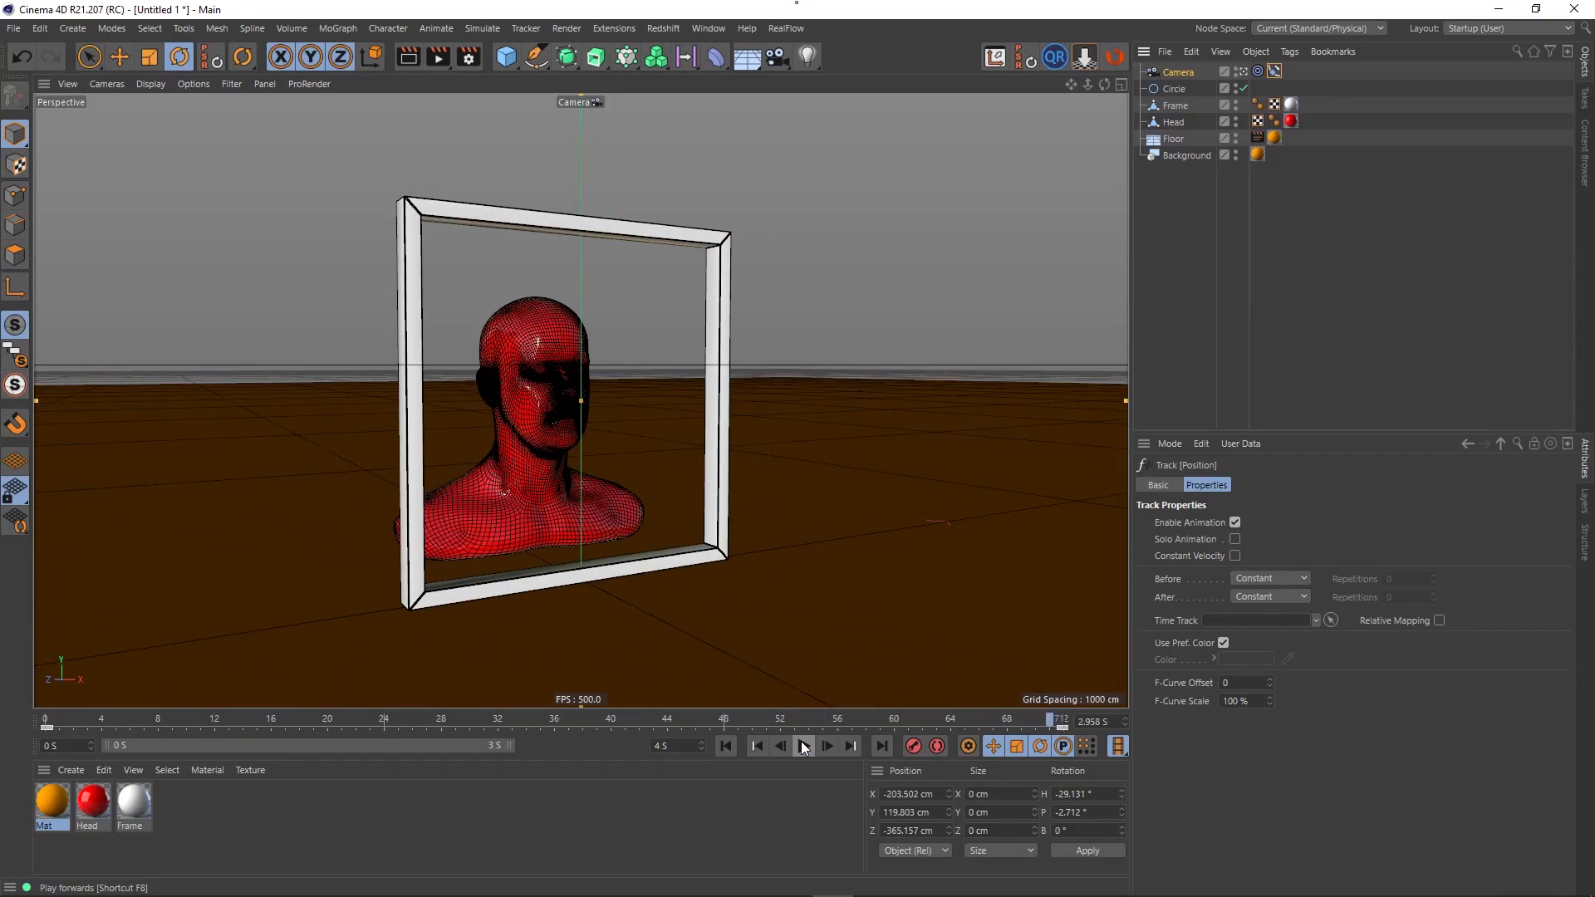
pyautogui.click(1244, 71)
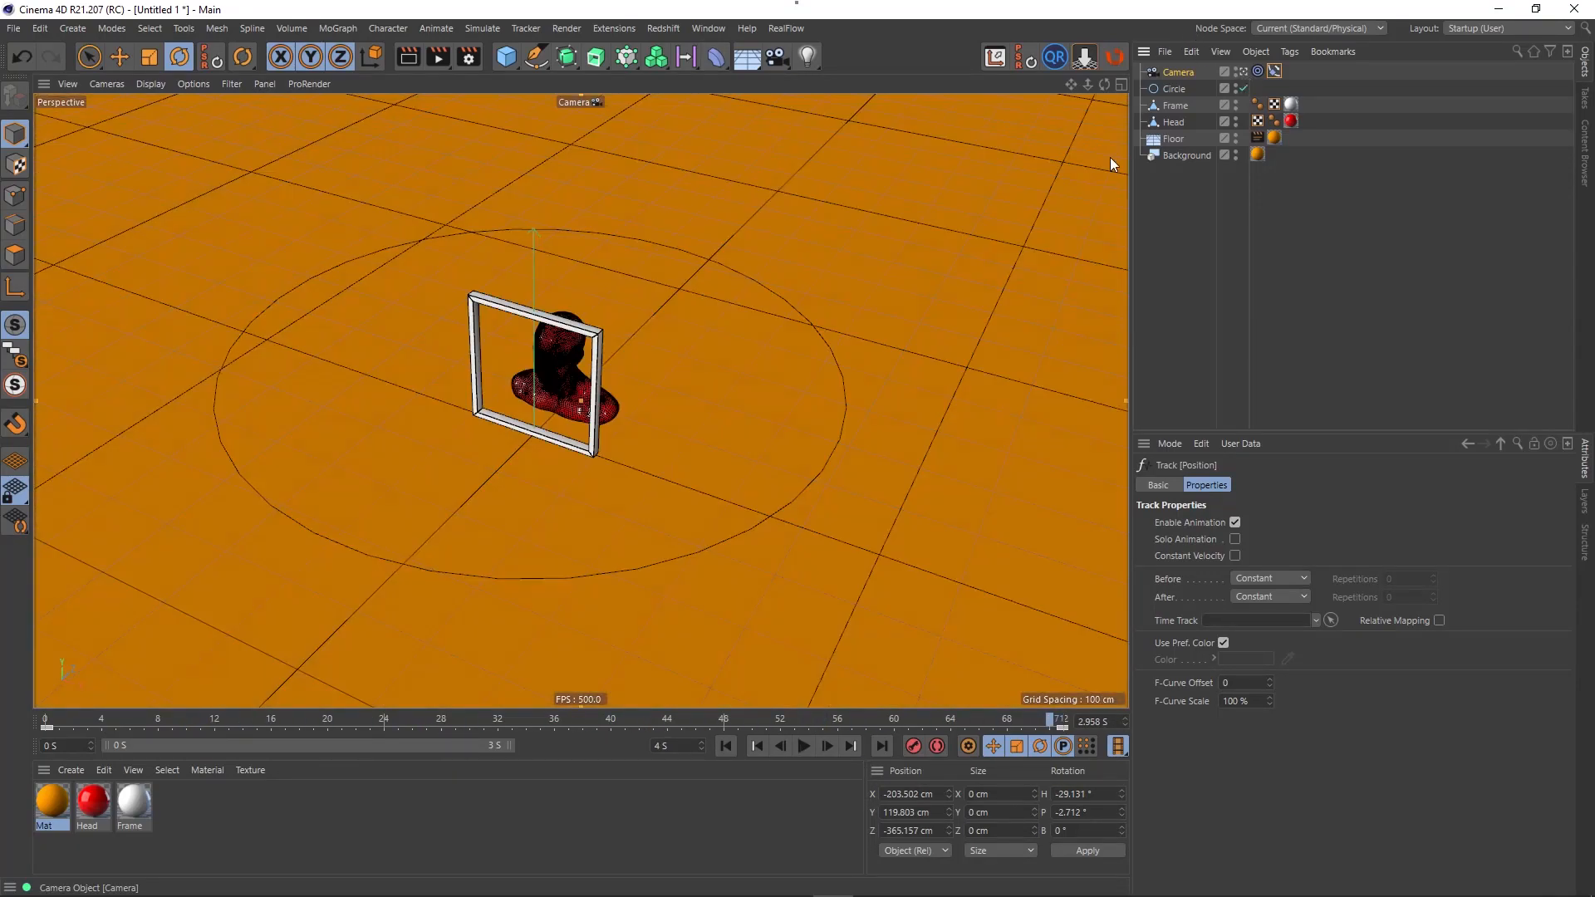
pyautogui.moveTo(630, 358)
pyautogui.keyDown('alt'); pyautogui.mouseDown()
pyautogui.moveTo(467, 381)
pyautogui.moveTo(616, 336)
pyautogui.moveTo(627, 359)
pyautogui.mouseUp(); pyautogui.keyUp('alt')
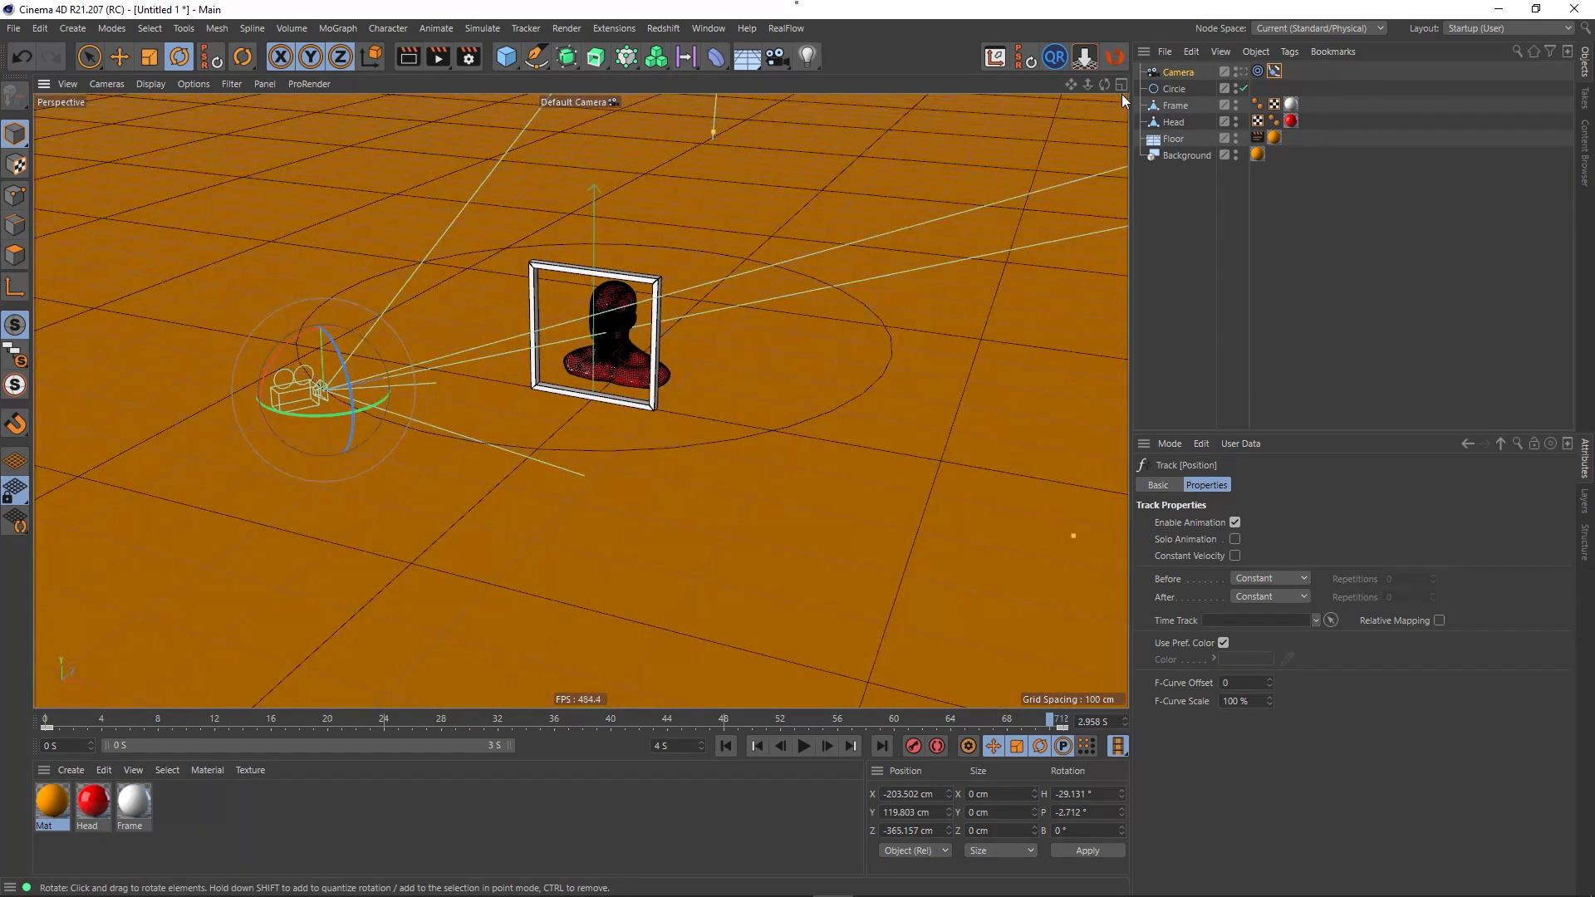
pyautogui.click(1244, 72)
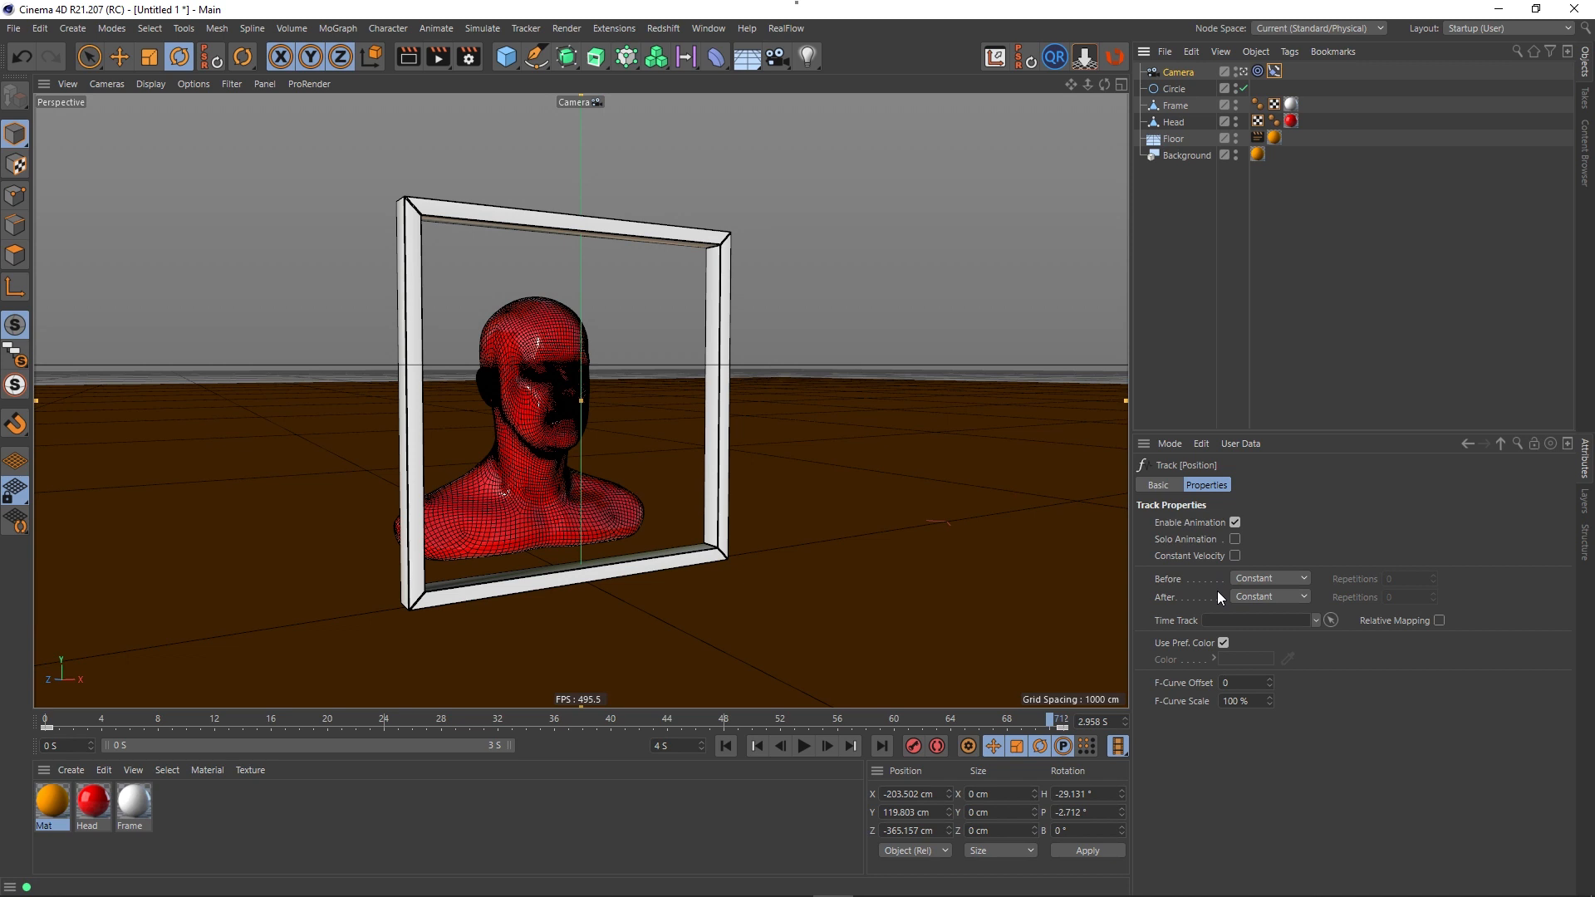
# - Raise the Circle spline to about 171 cm on Y and preview the camera orbit around the frame
pyautogui.click(1172, 89)
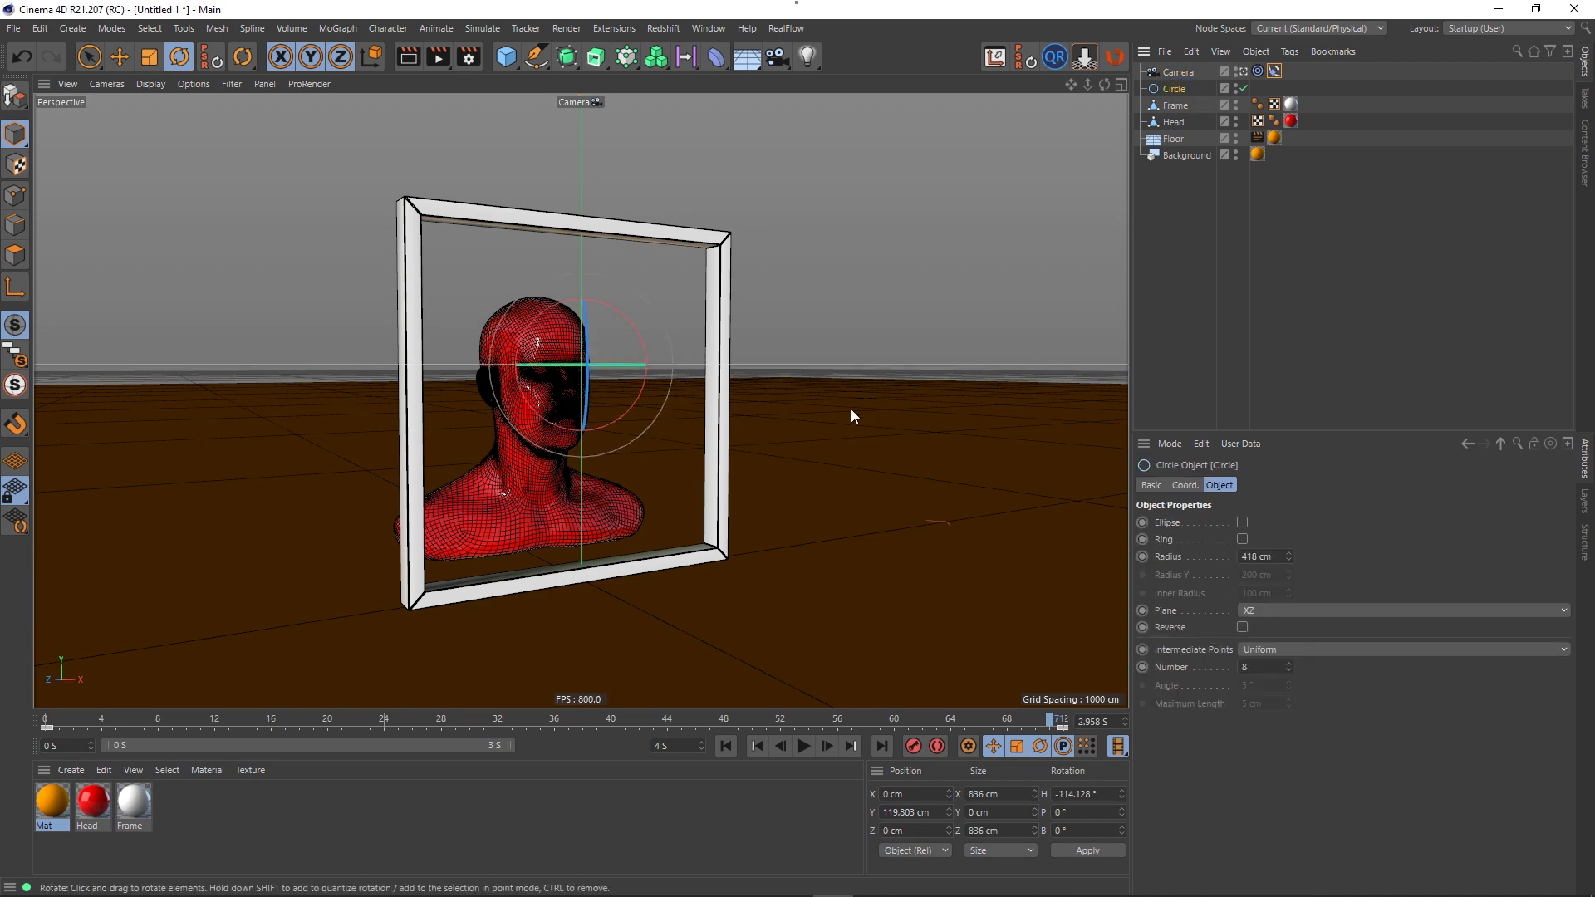
pyautogui.click(120, 60)
pyautogui.moveTo(586, 263); pyautogui.dragTo(605, 161)
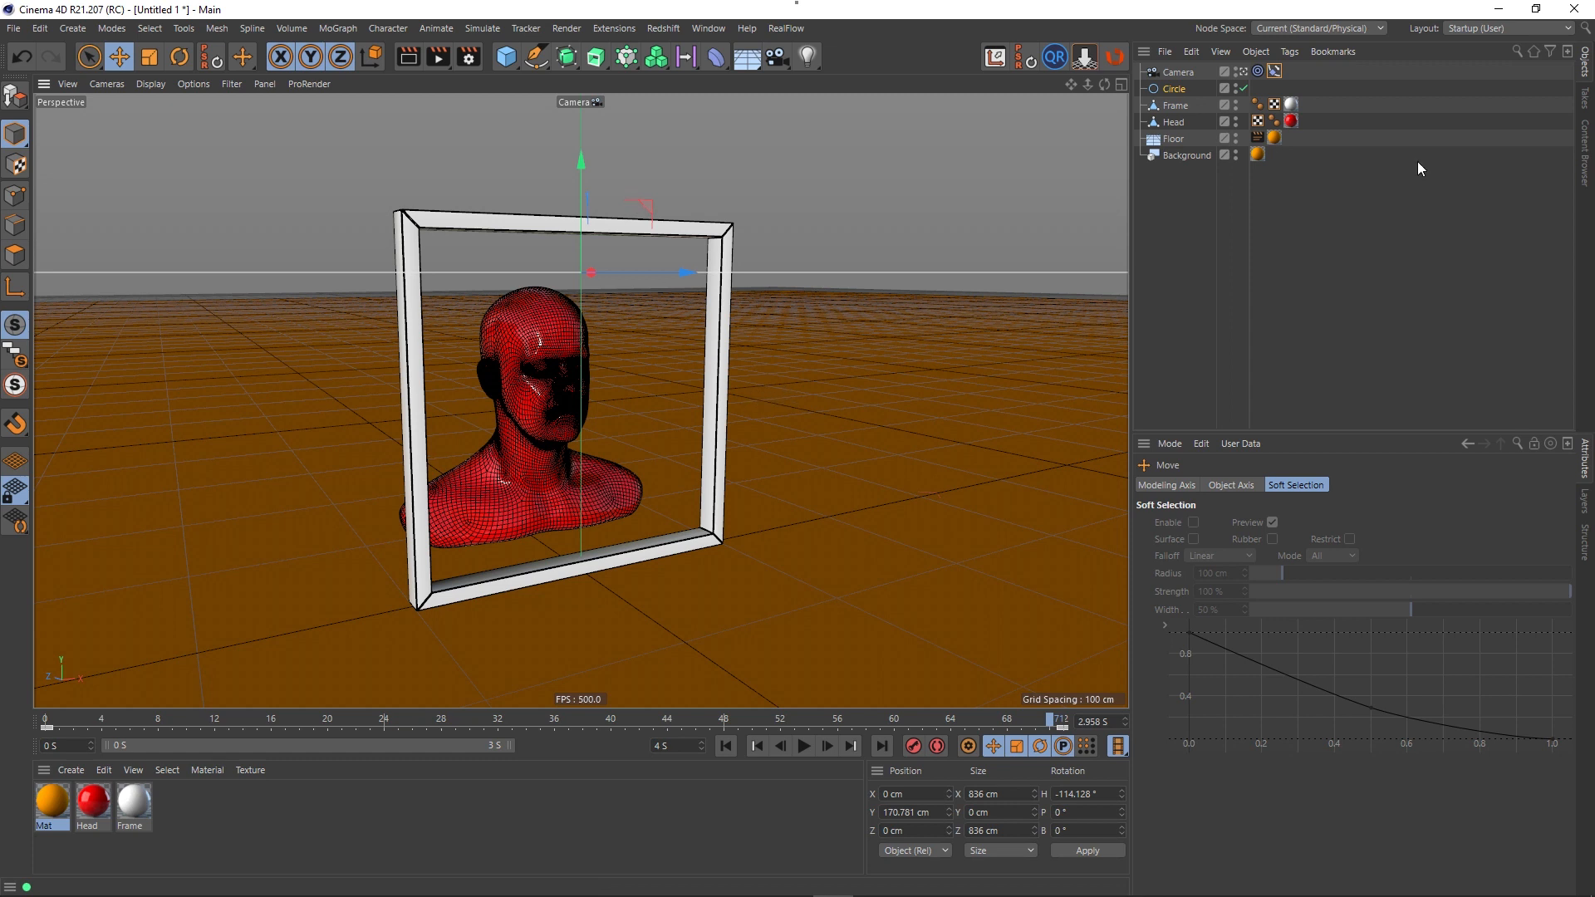
pyautogui.click(1175, 106)
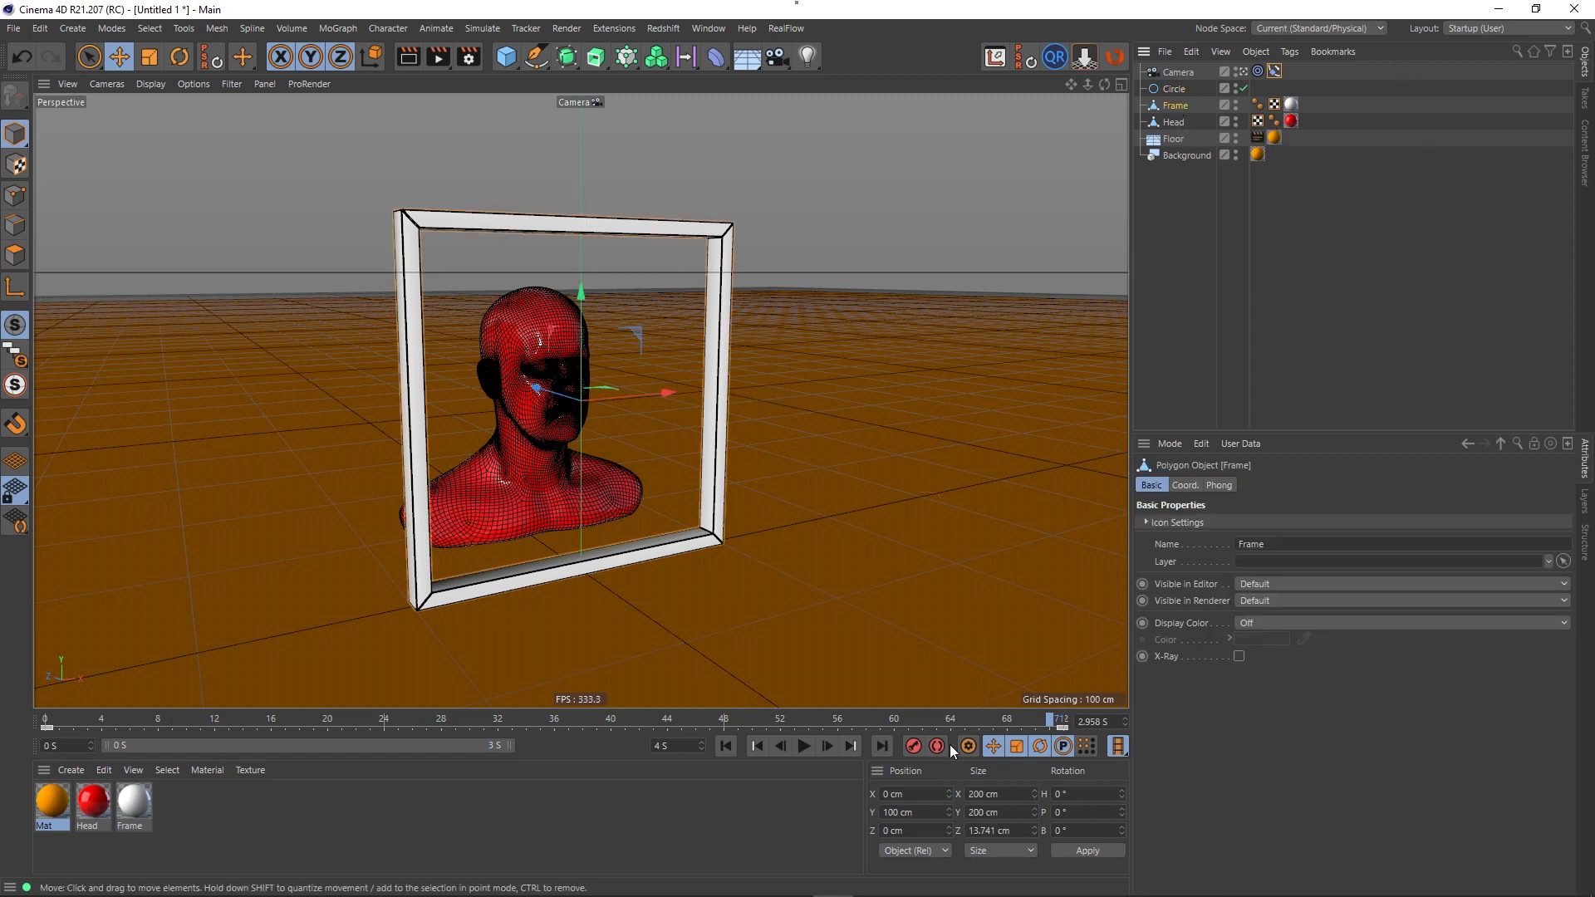
pyautogui.click(800, 746)
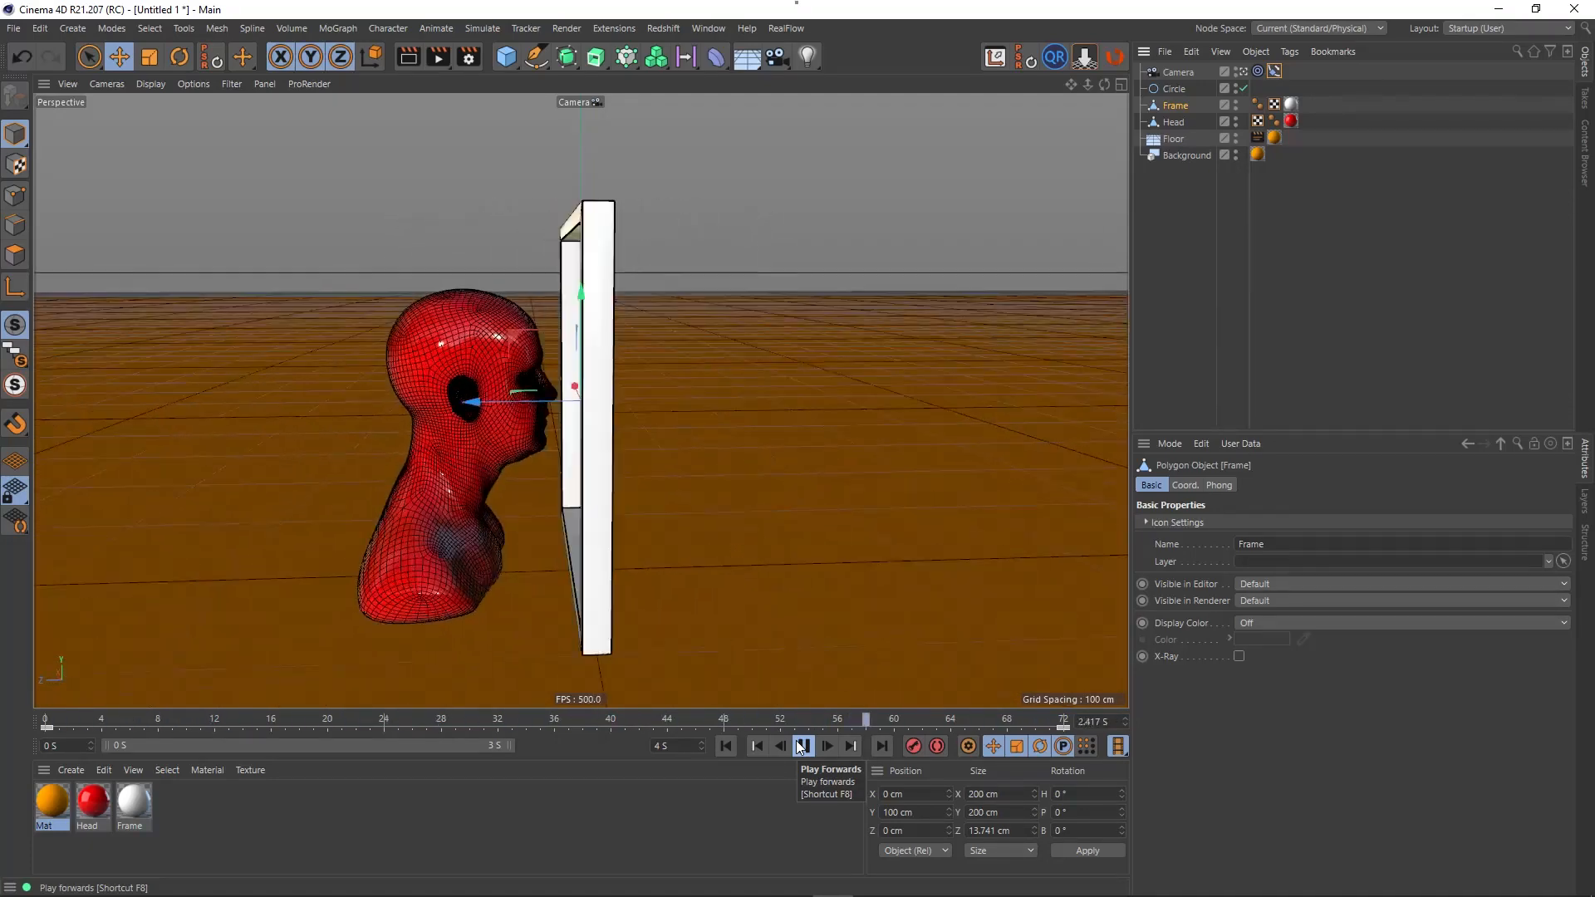
# - Stop the playback, return to the start of the animation, and set the Circle spline's radius to 467 cm
pyautogui.click(800, 747)
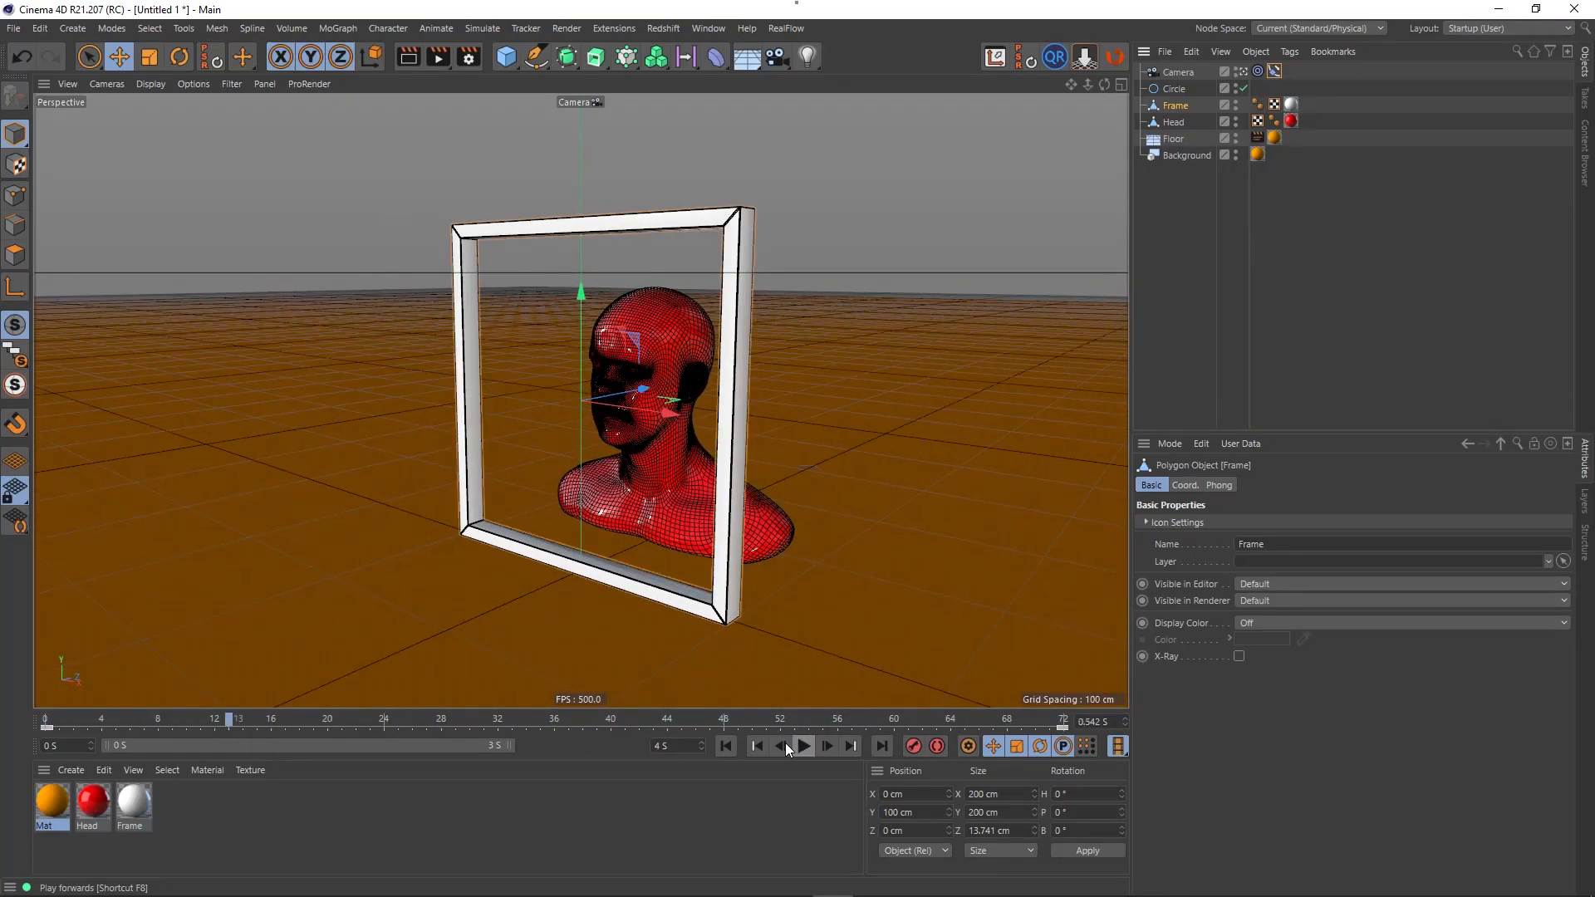
pyautogui.click(720, 745)
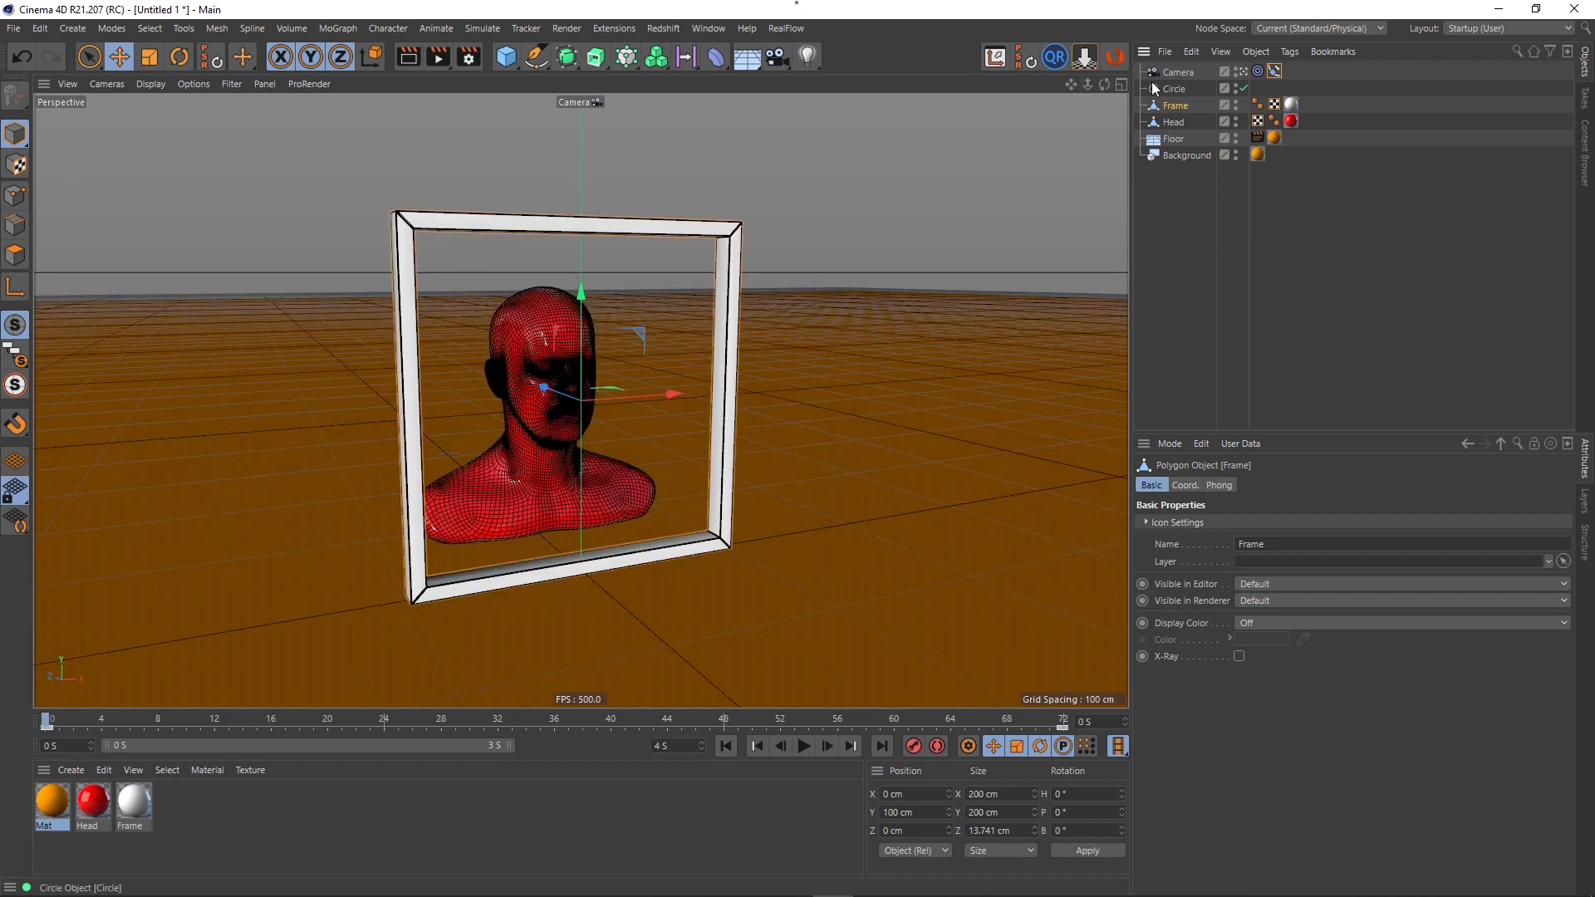
pyautogui.click(1174, 89)
pyautogui.moveTo(1288, 555); pyautogui.dragTo(1288, 526)
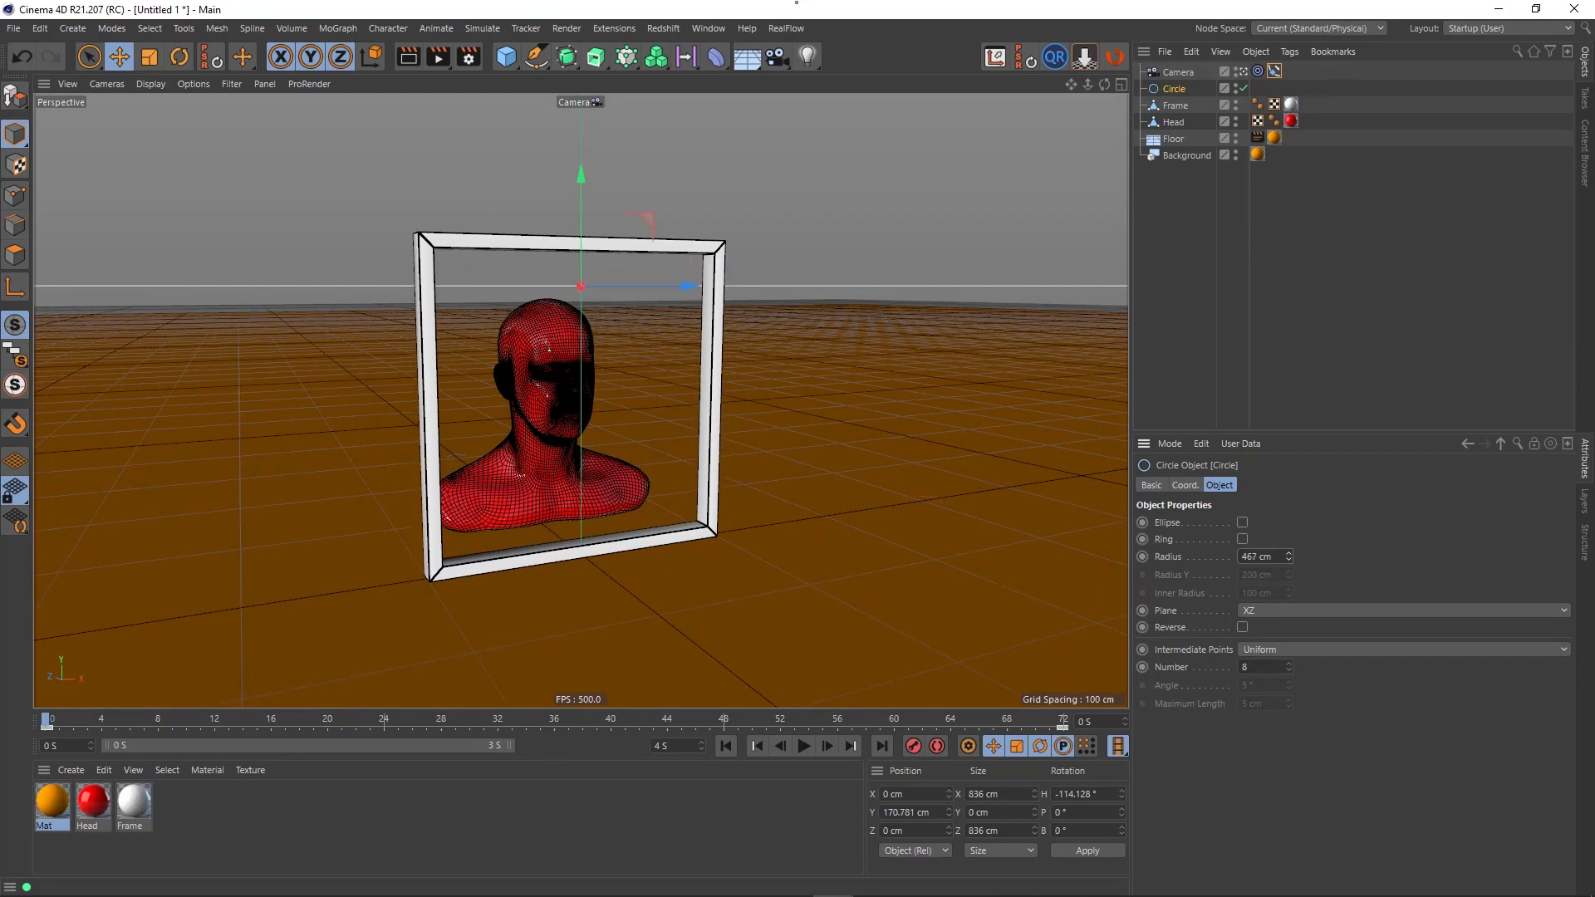
# - Play back the camera orbit on the enlarged circle, return to the start, render a preview of the view, and deselect everything
pyautogui.click(802, 747)
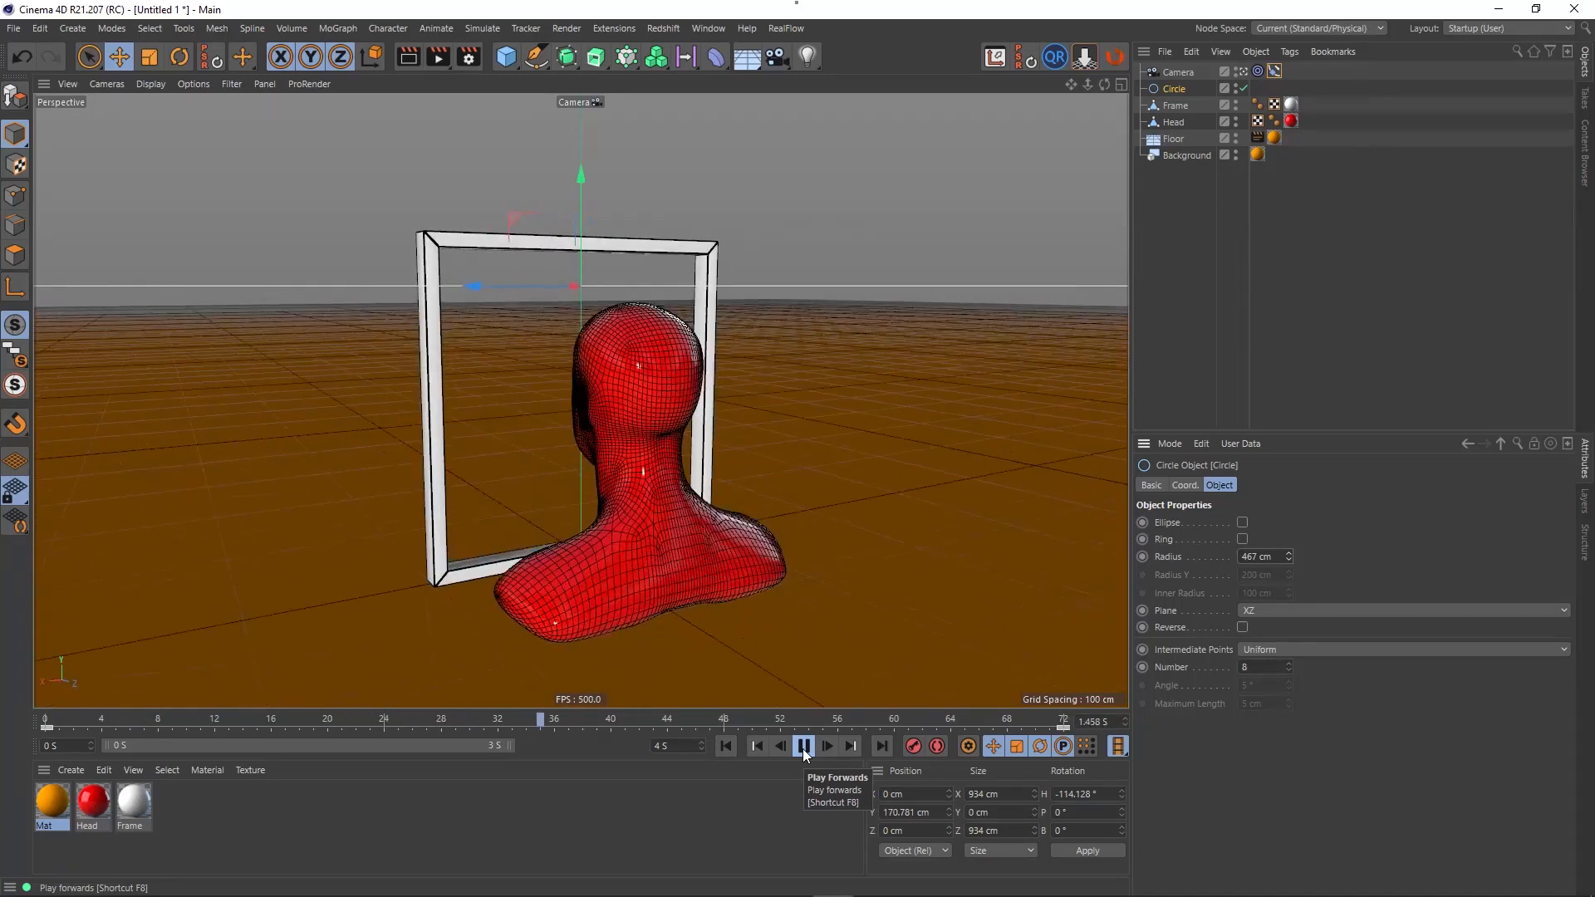
pyautogui.click(802, 747)
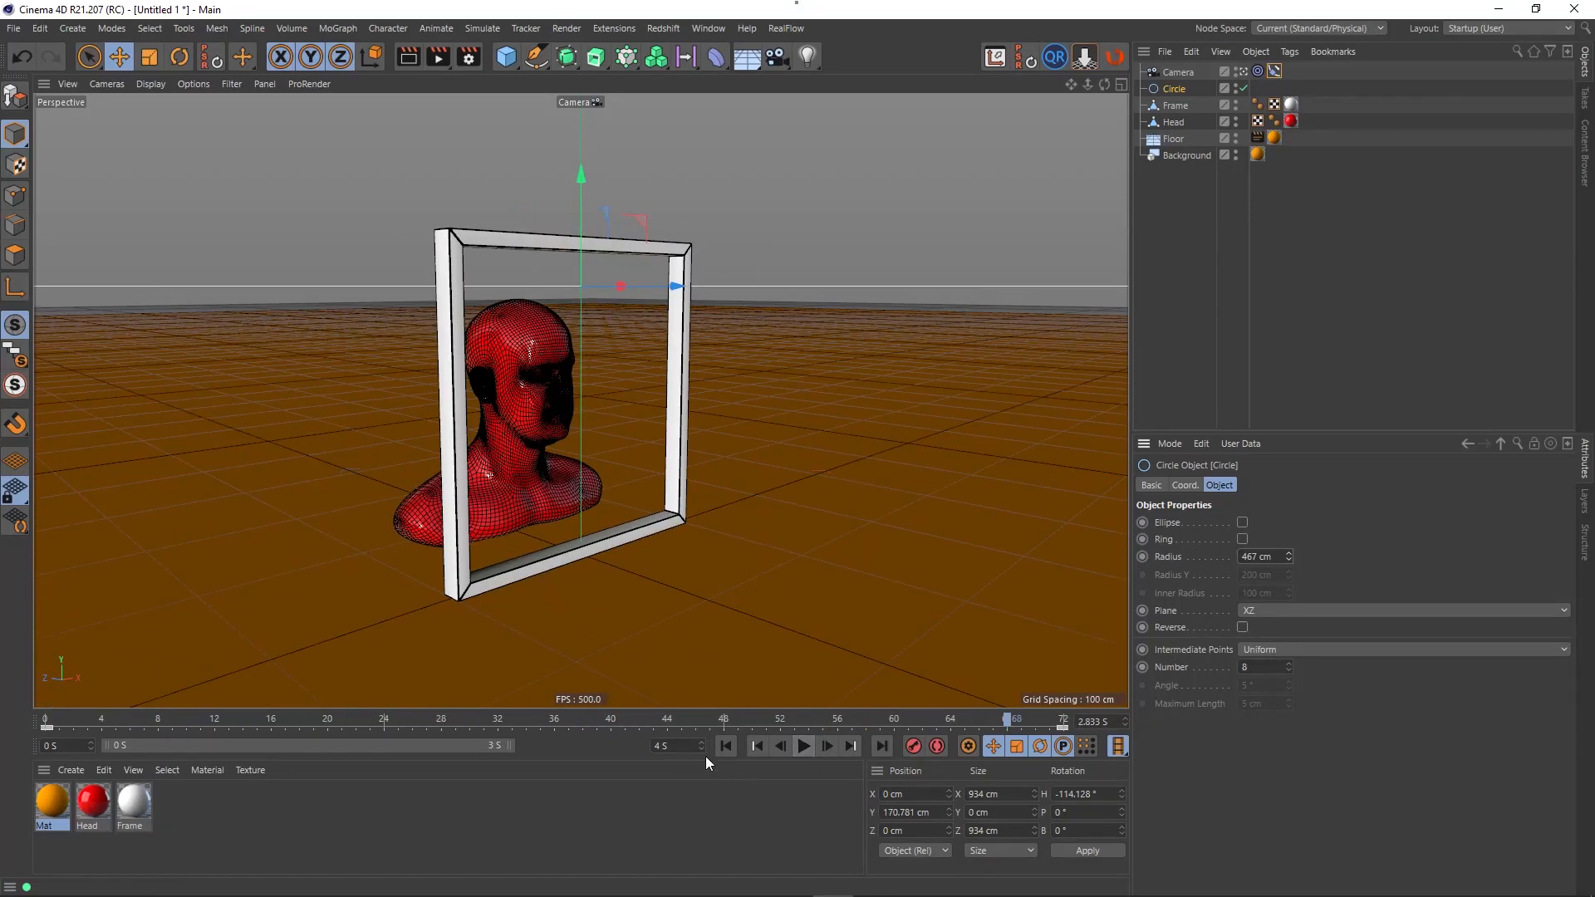
pyautogui.click(724, 747)
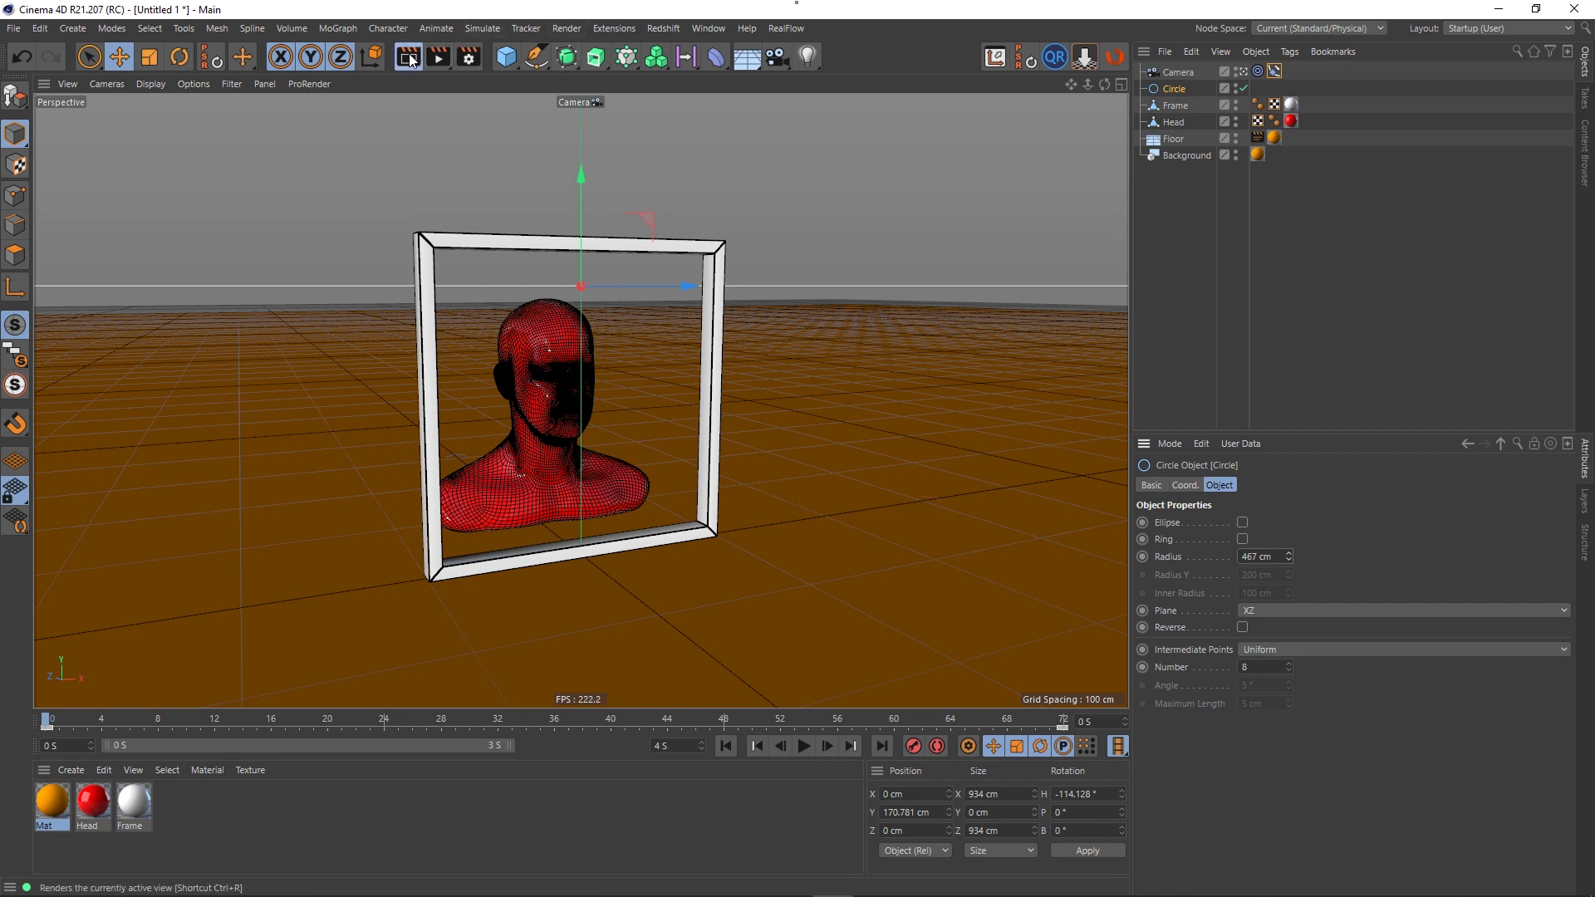
pyautogui.hotkey('ctrl', 'r')
pyautogui.click(1209, 318)
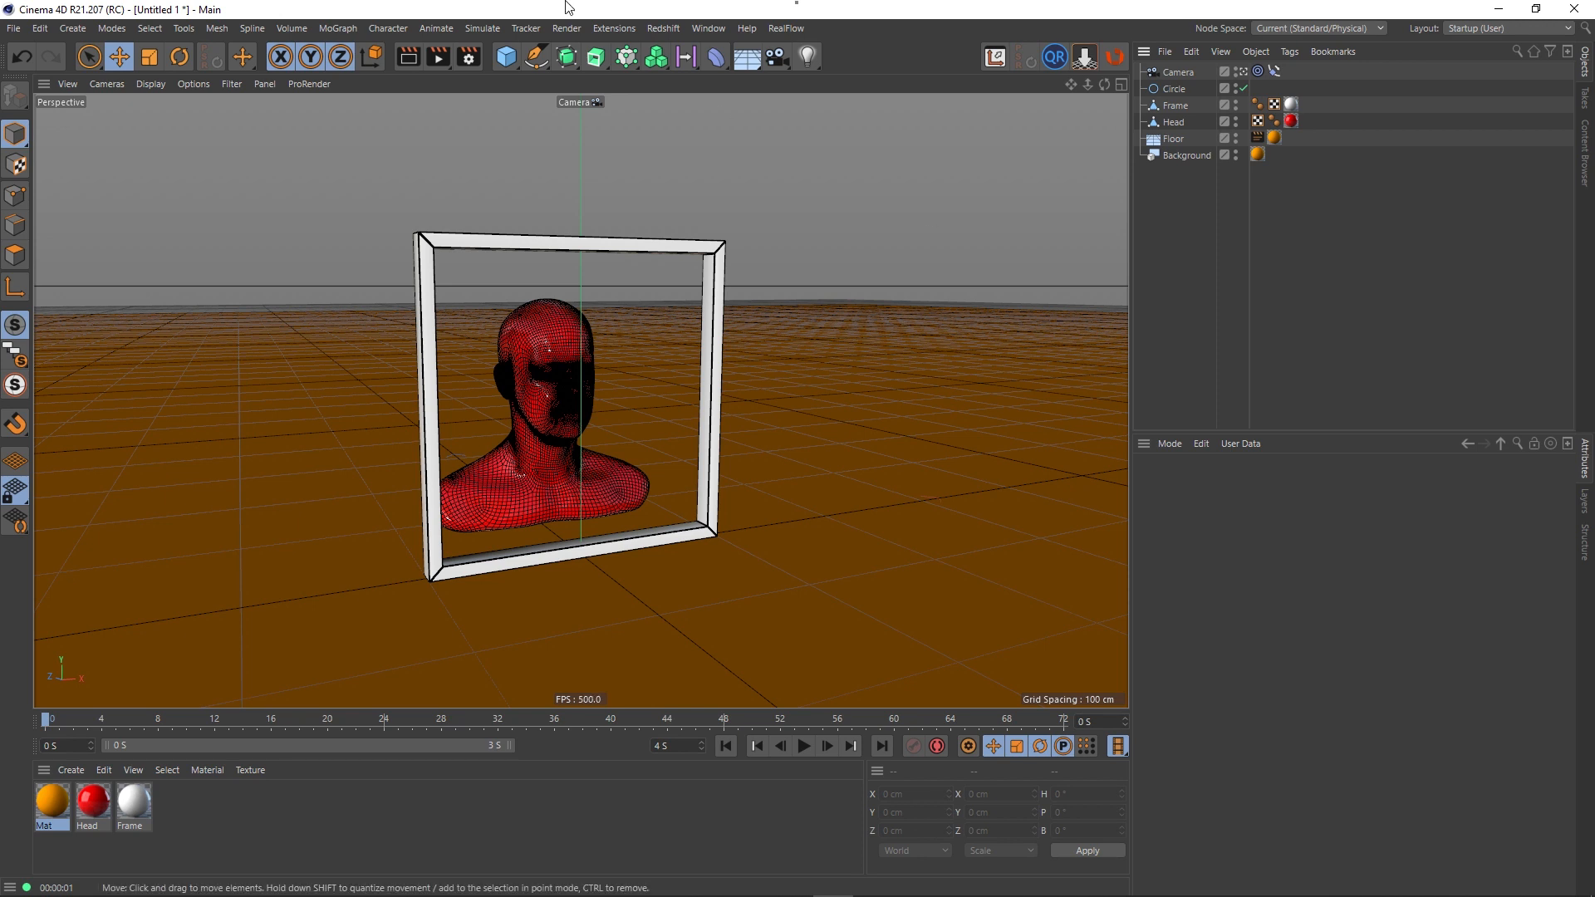
# - Add a Cube, leave the animated camera for the default view, and drop the cube onto the floor
pyautogui.click(506, 56)
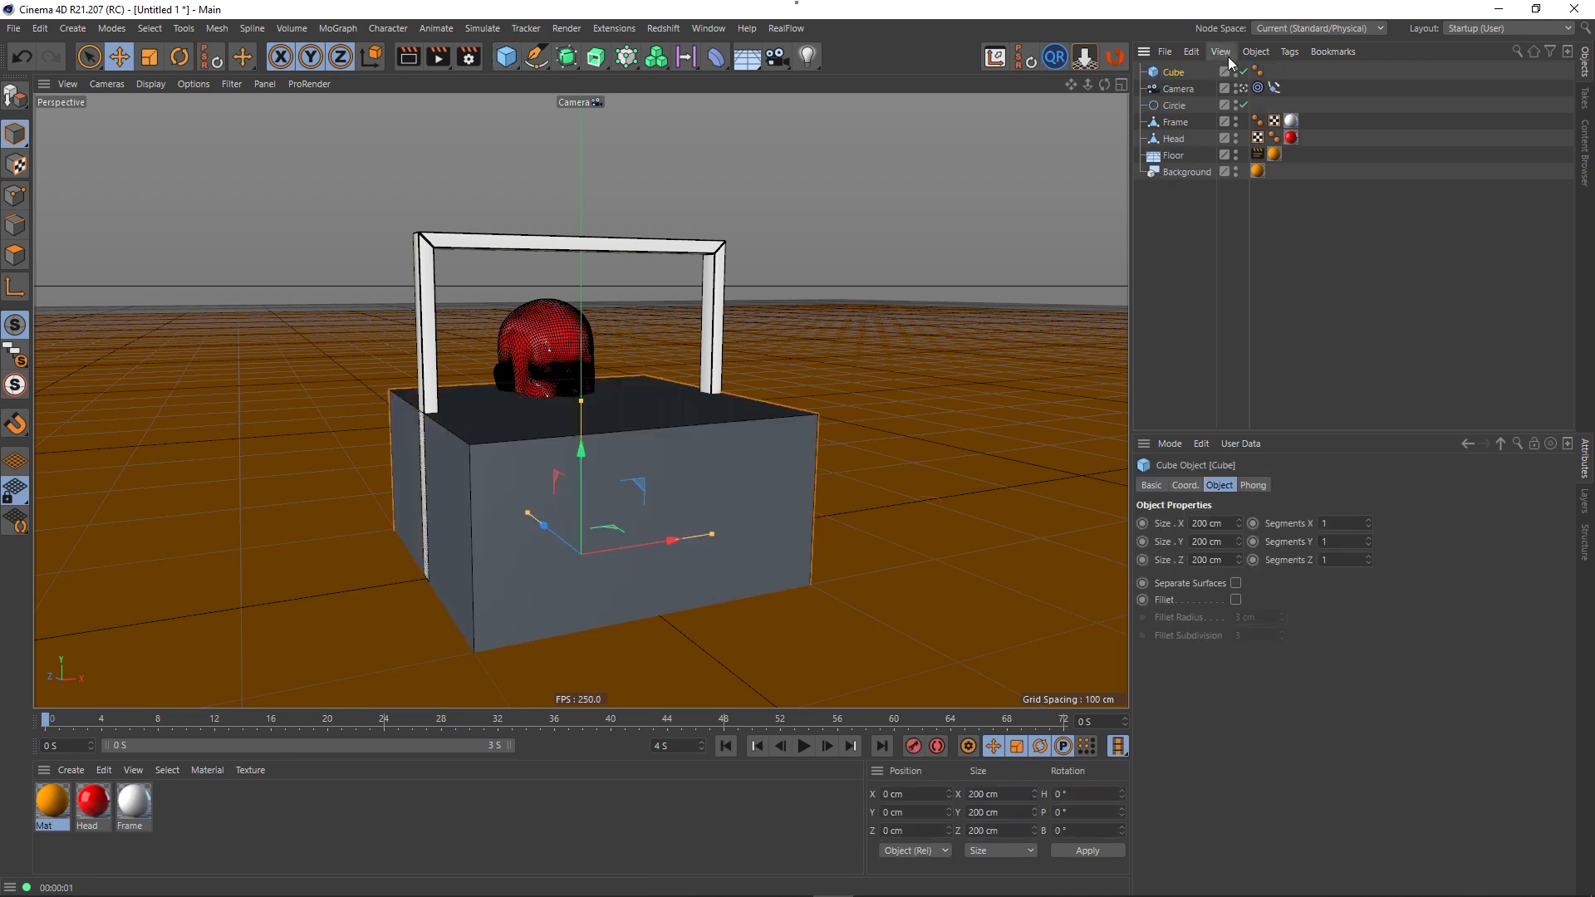
pyautogui.click(1244, 88)
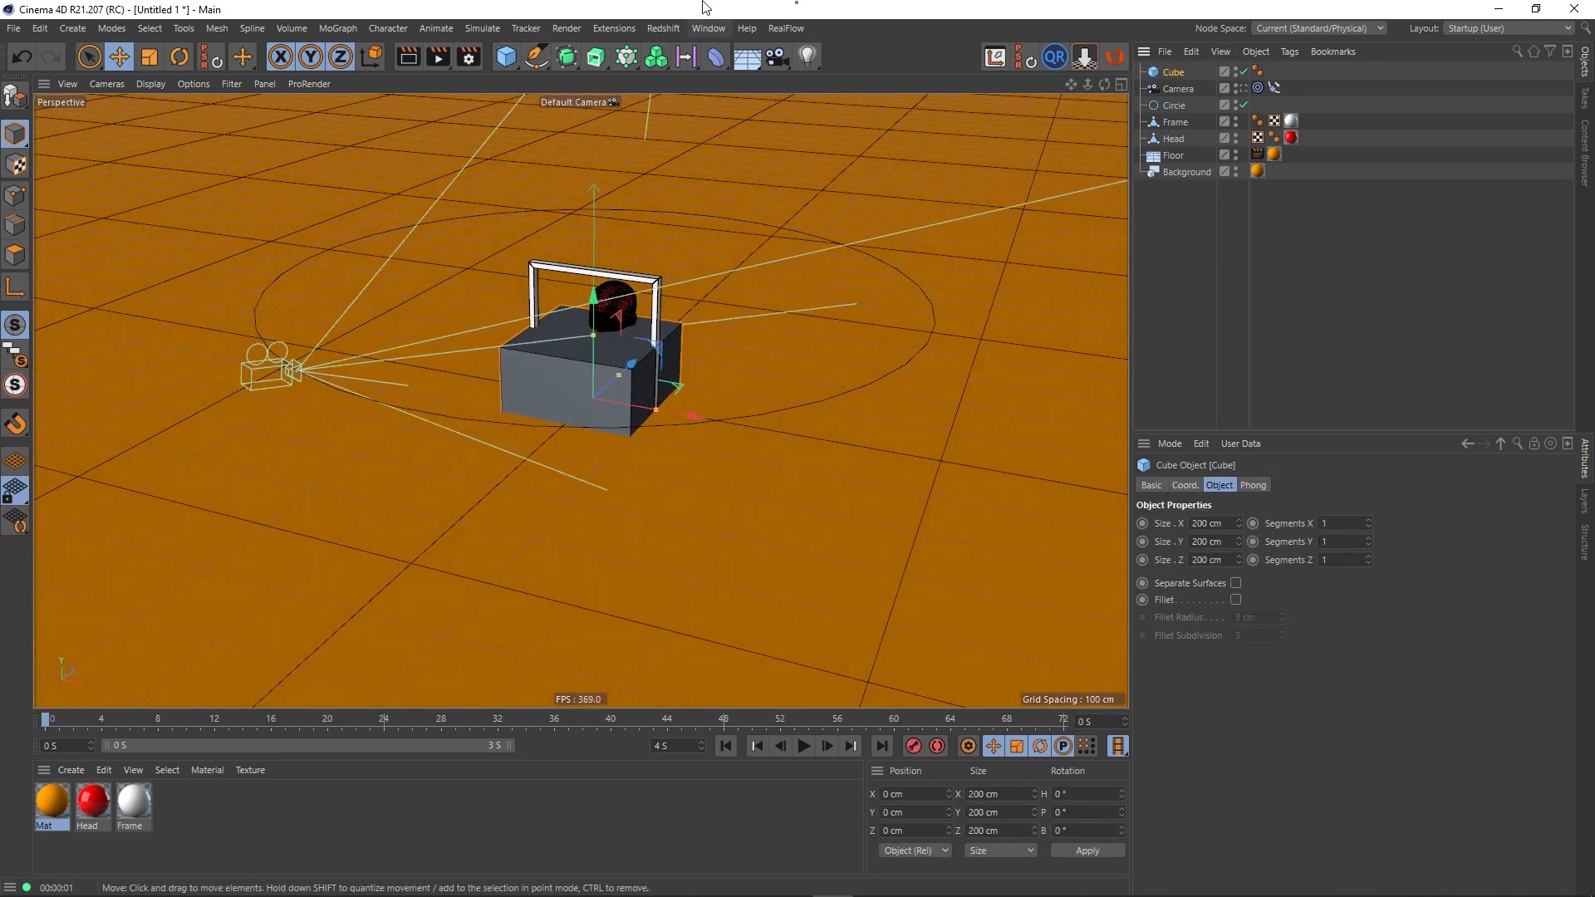
pyautogui.click(1084, 57)
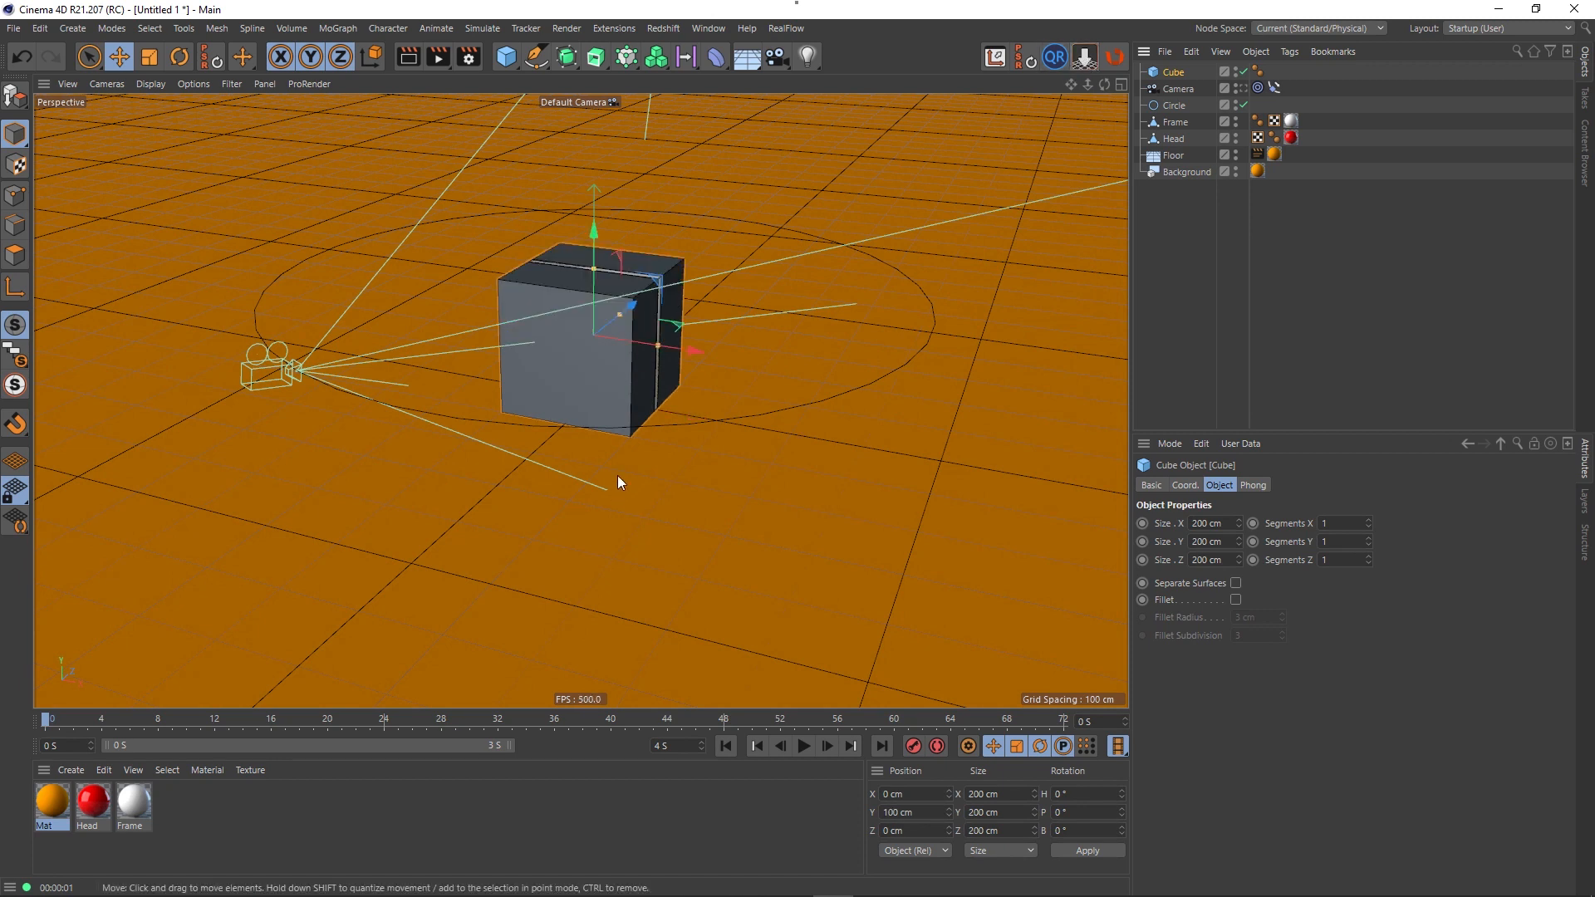
# - Move the Cube along Z to about 99 cm so it sits directly behind the Frame
pyautogui.scroll(5, 653, 332)
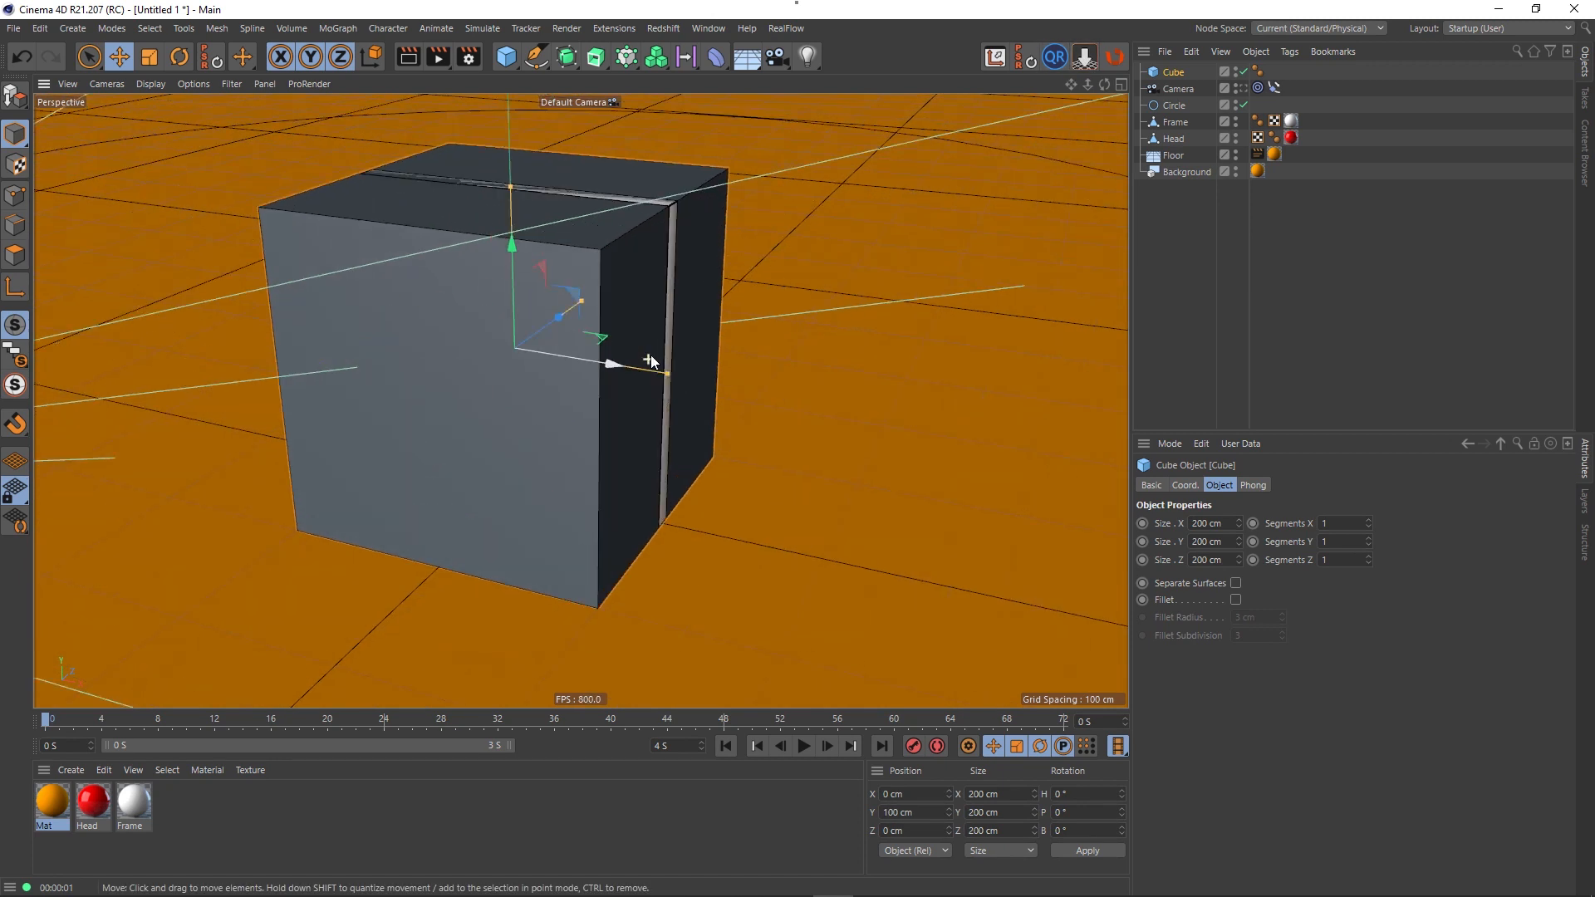
pyautogui.keyDown('alt'); pyautogui.moveTo(650, 355); pyautogui.dragTo(720, 428); pyautogui.keyUp('alt')
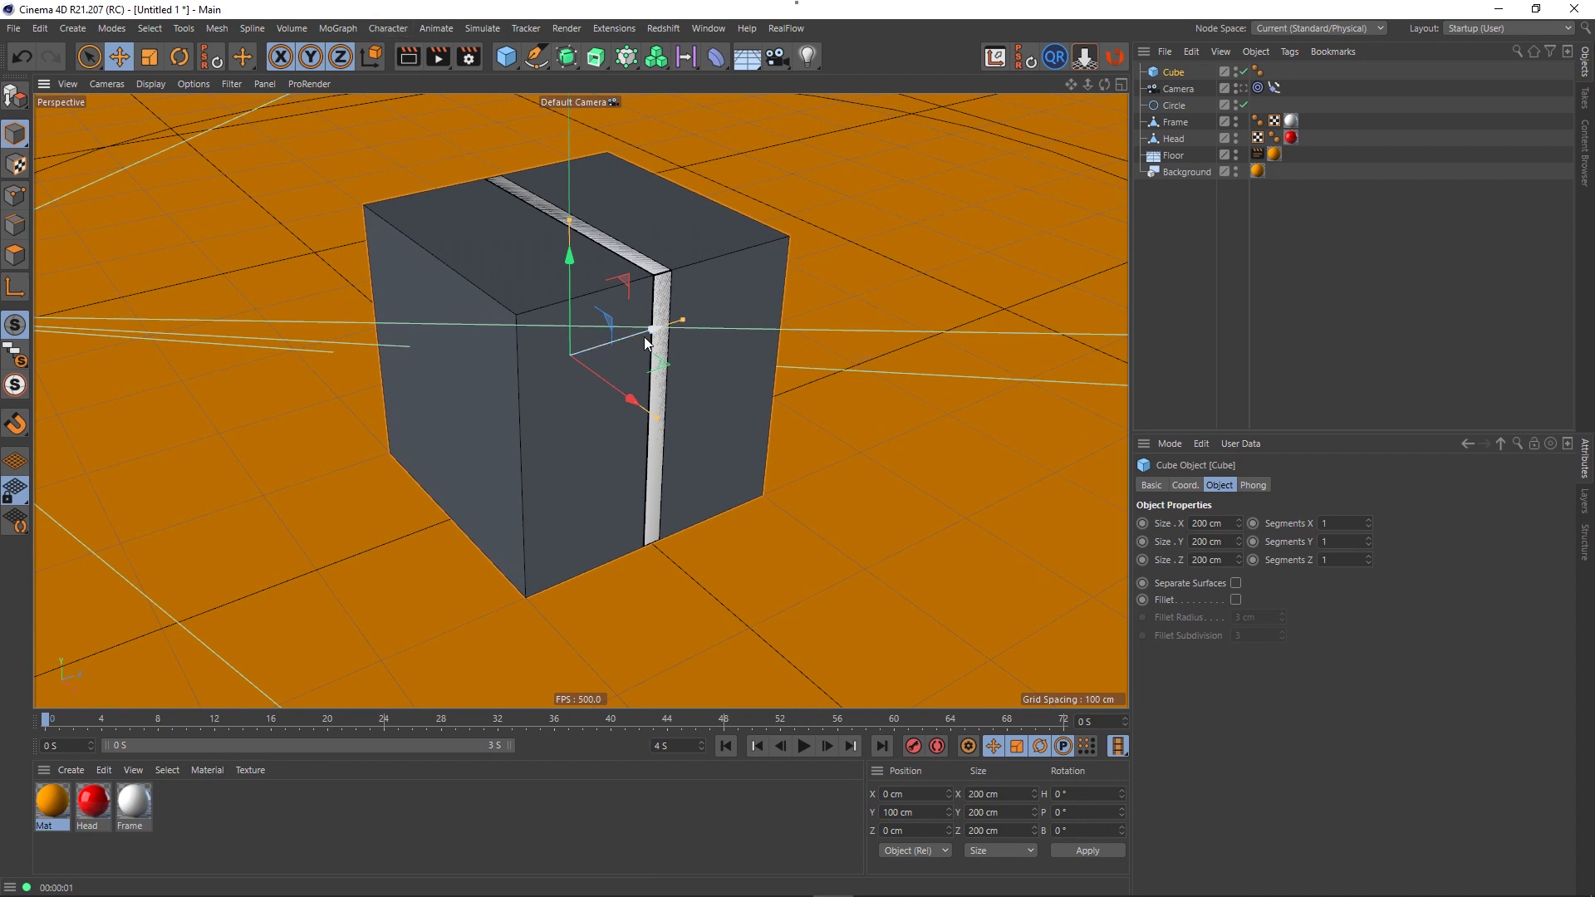
pyautogui.moveTo(652, 329); pyautogui.dragTo(759, 324)
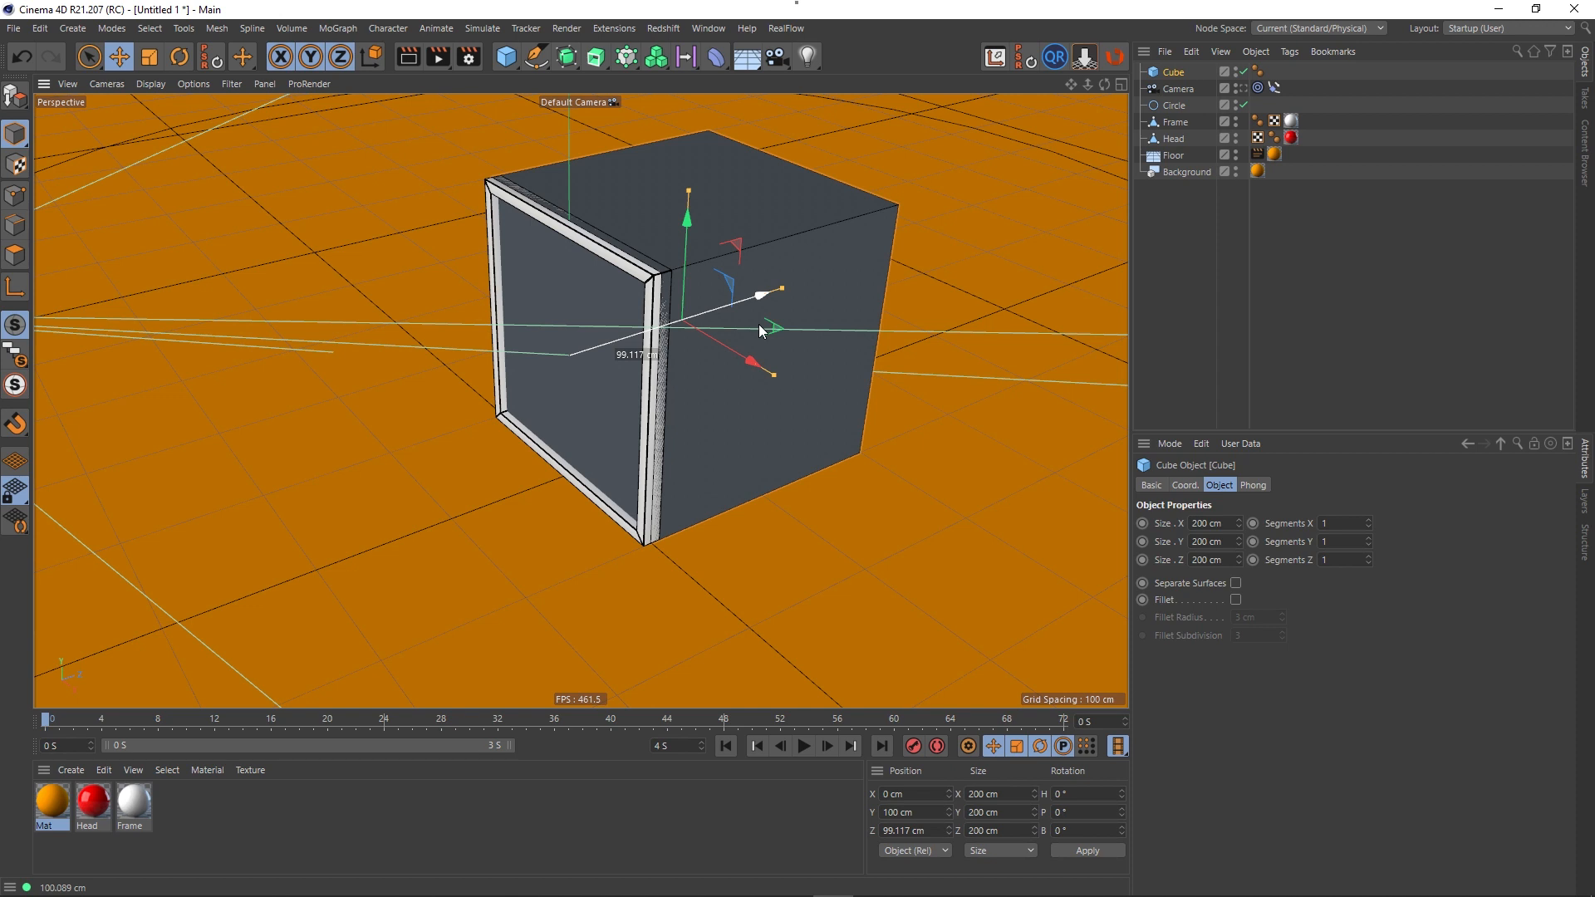
pyautogui.moveTo(760, 330); pyautogui.dragTo(759, 330)
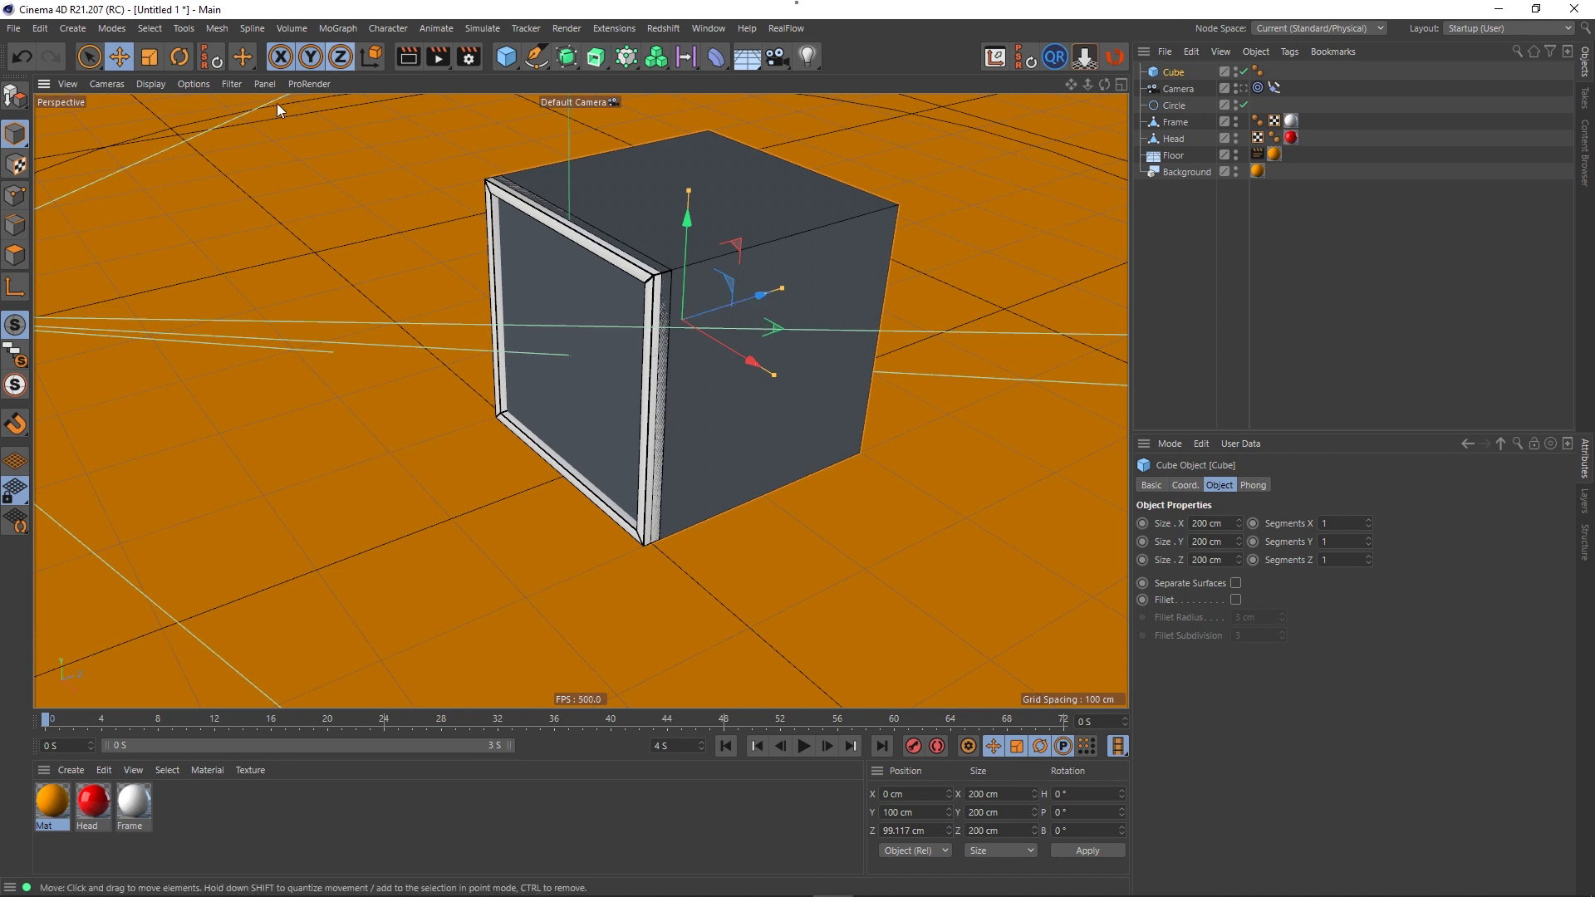
# - Scale the Cube down uniformly to about 191.6 cm so its edges fit inside the Frame
pyautogui.click(150, 56)
pyautogui.scroll(2, 670, 308)
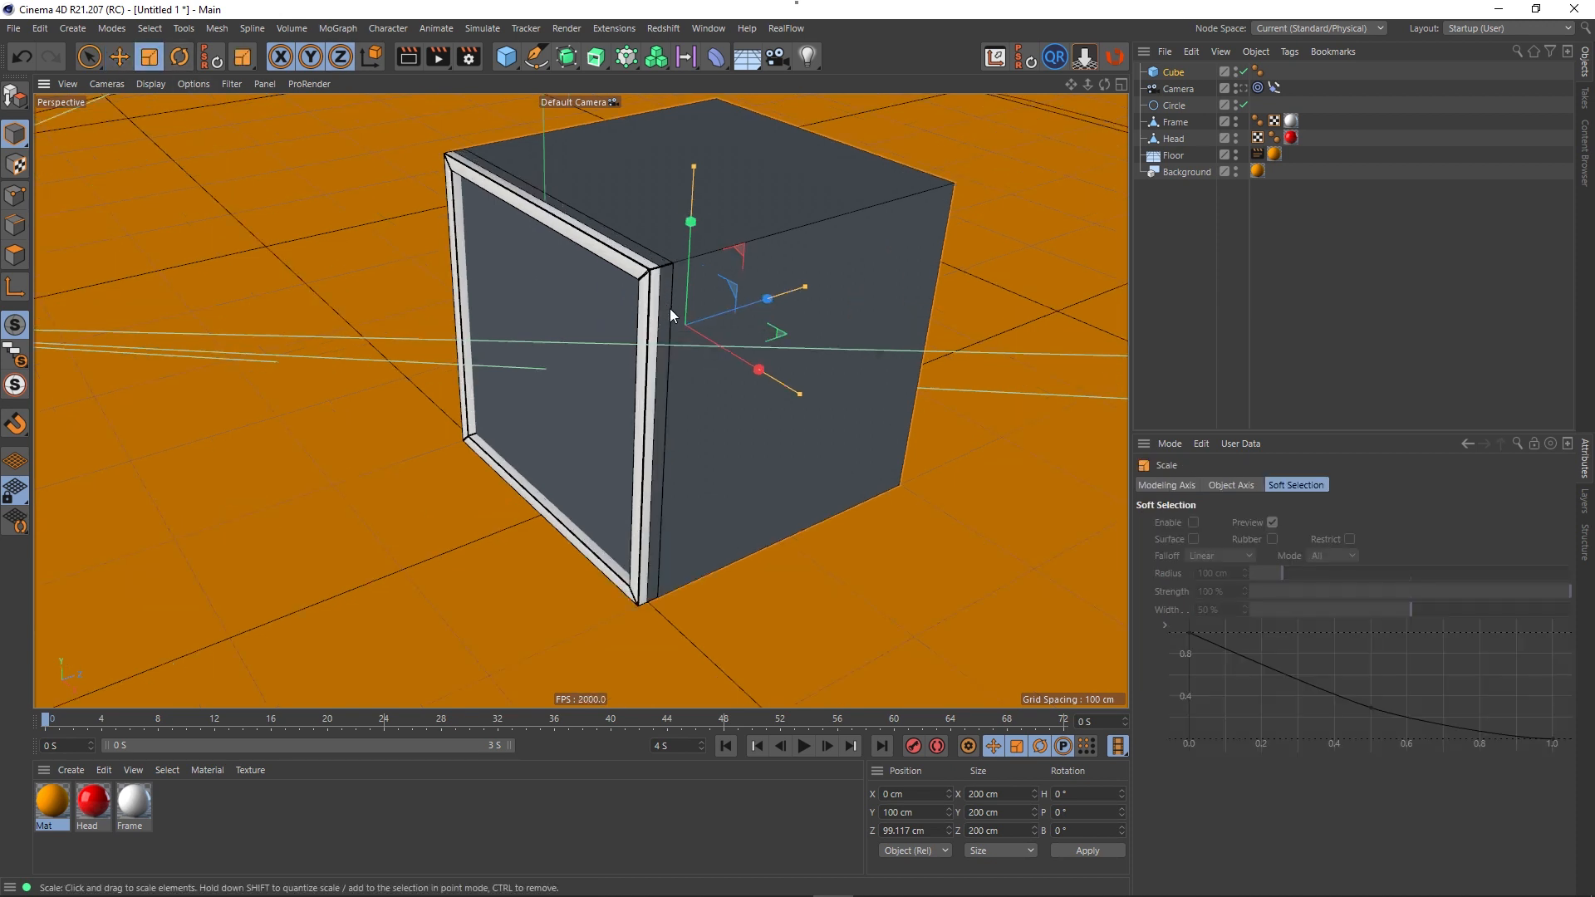
pyautogui.scroll(2, 670, 308)
pyautogui.keyDown('alt'); pyautogui.moveTo(672, 321); pyautogui.dragTo(431, 363); pyautogui.keyUp('alt')
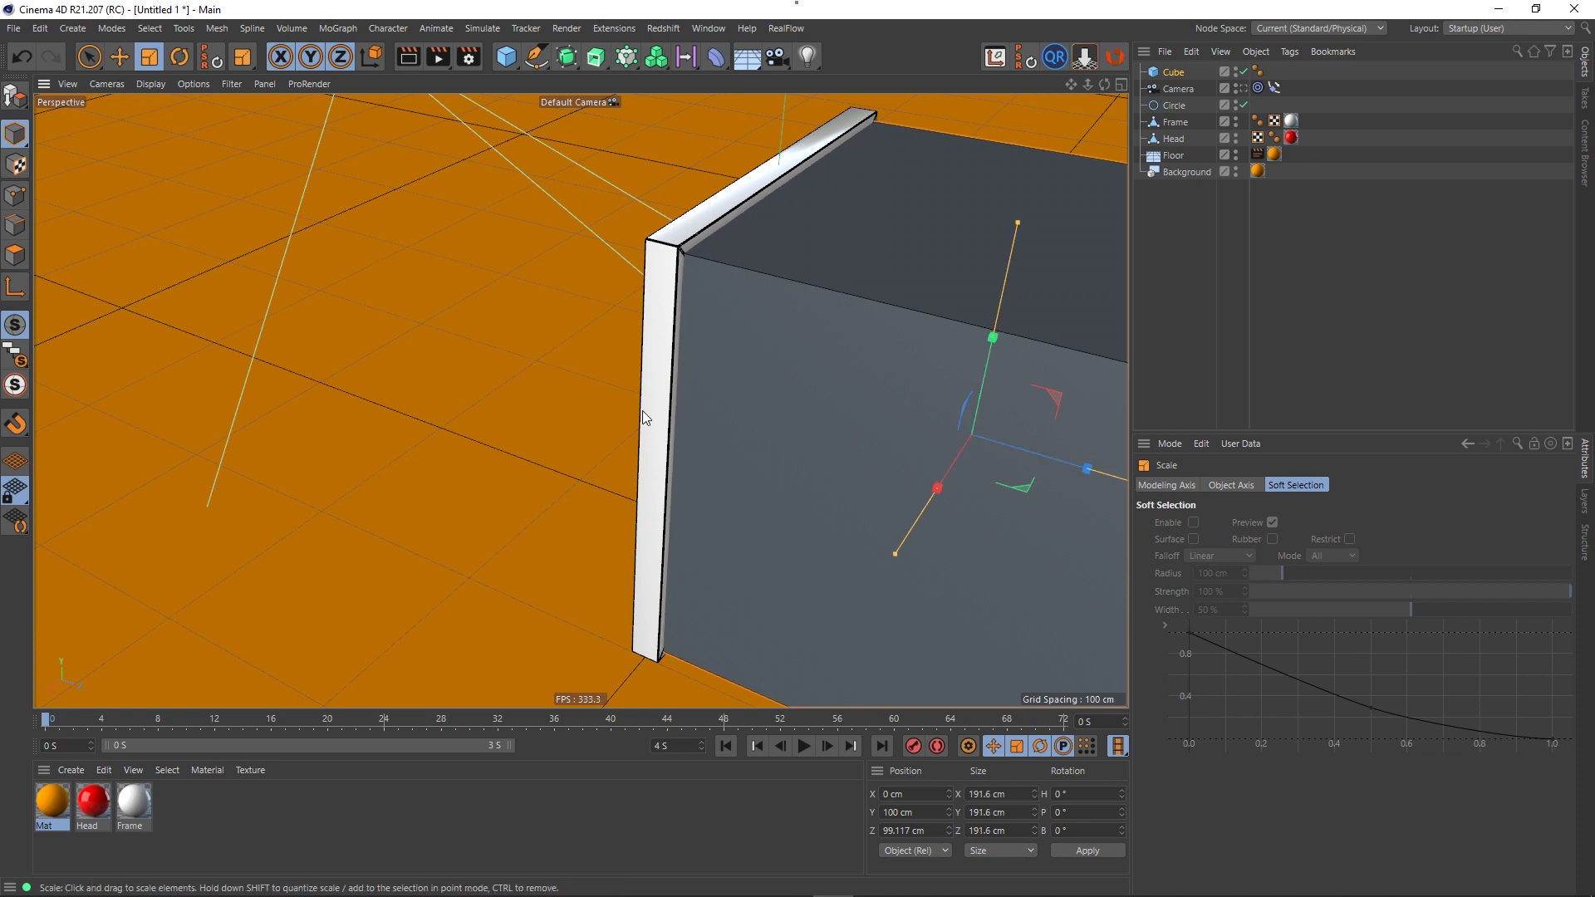
pyautogui.keyDown('alt'); pyautogui.moveTo(644, 412); pyautogui.dragTo(720, 519); pyautogui.keyUp('alt')
# - Make the Cube editable and delete its front polygon facing the frame opening
pyautogui.click(15, 96)
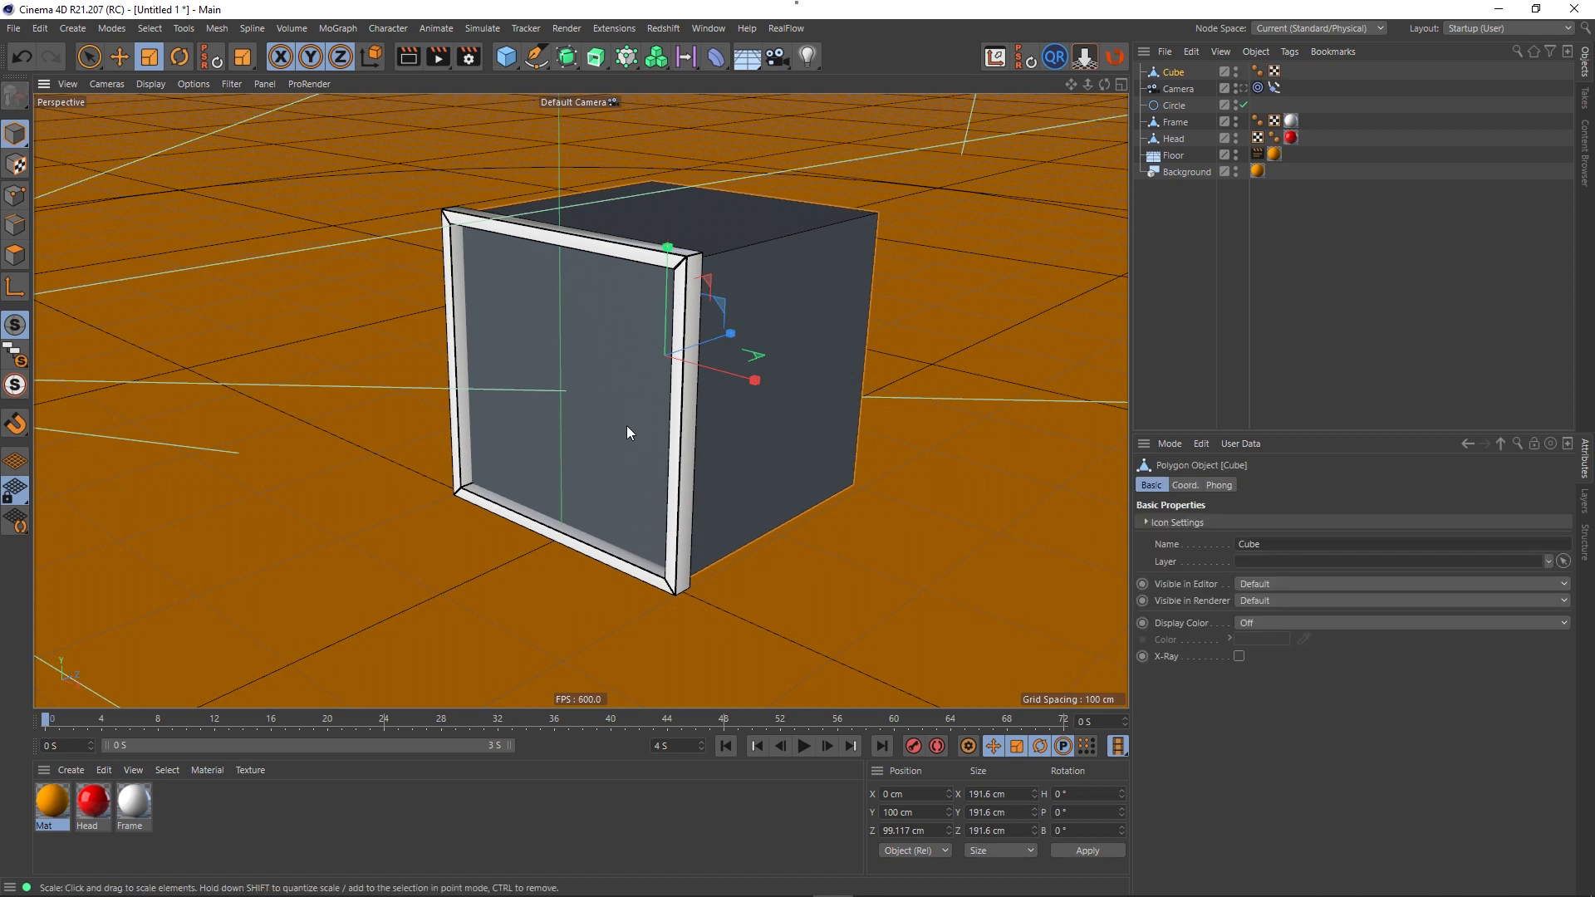
pyautogui.click(89, 59)
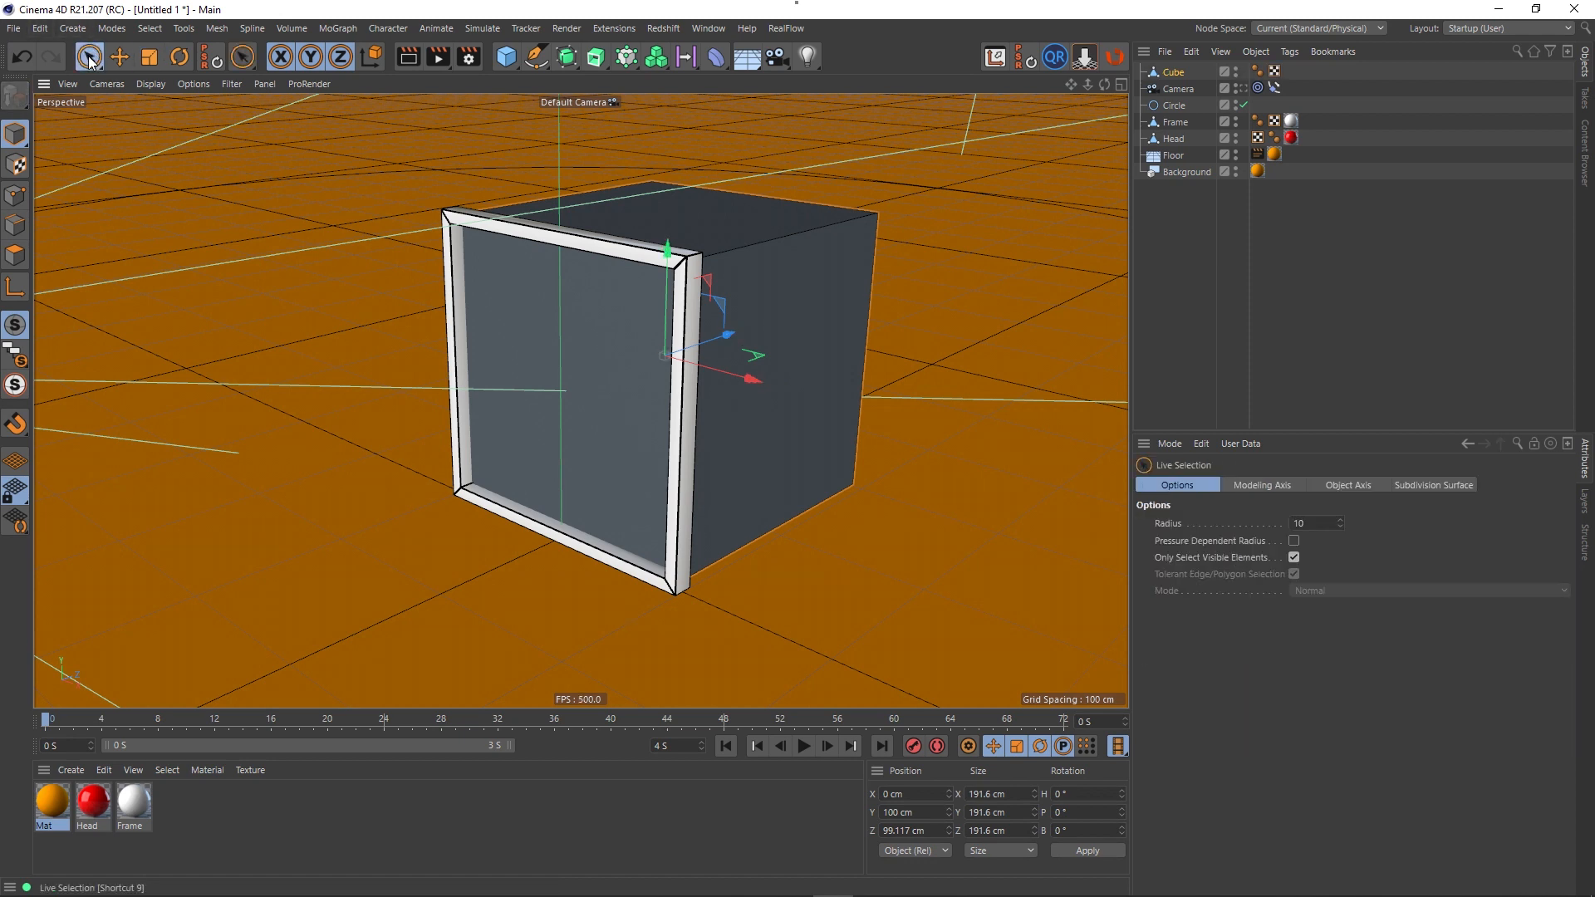
pyautogui.click(15, 258)
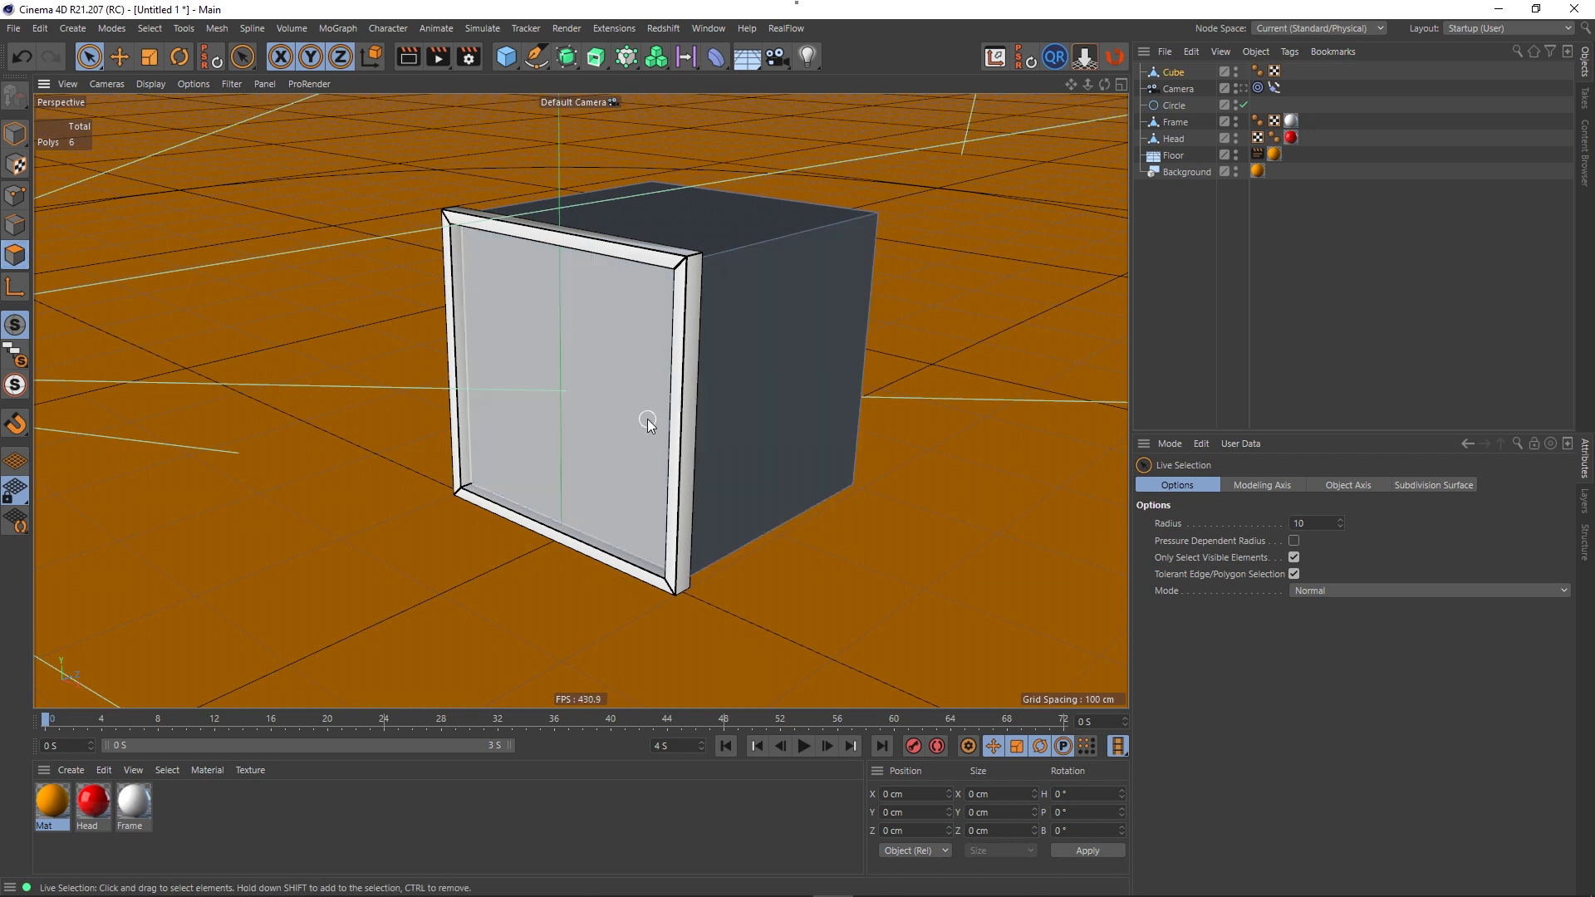
pyautogui.click(615, 420)
pyautogui.press('Delete')
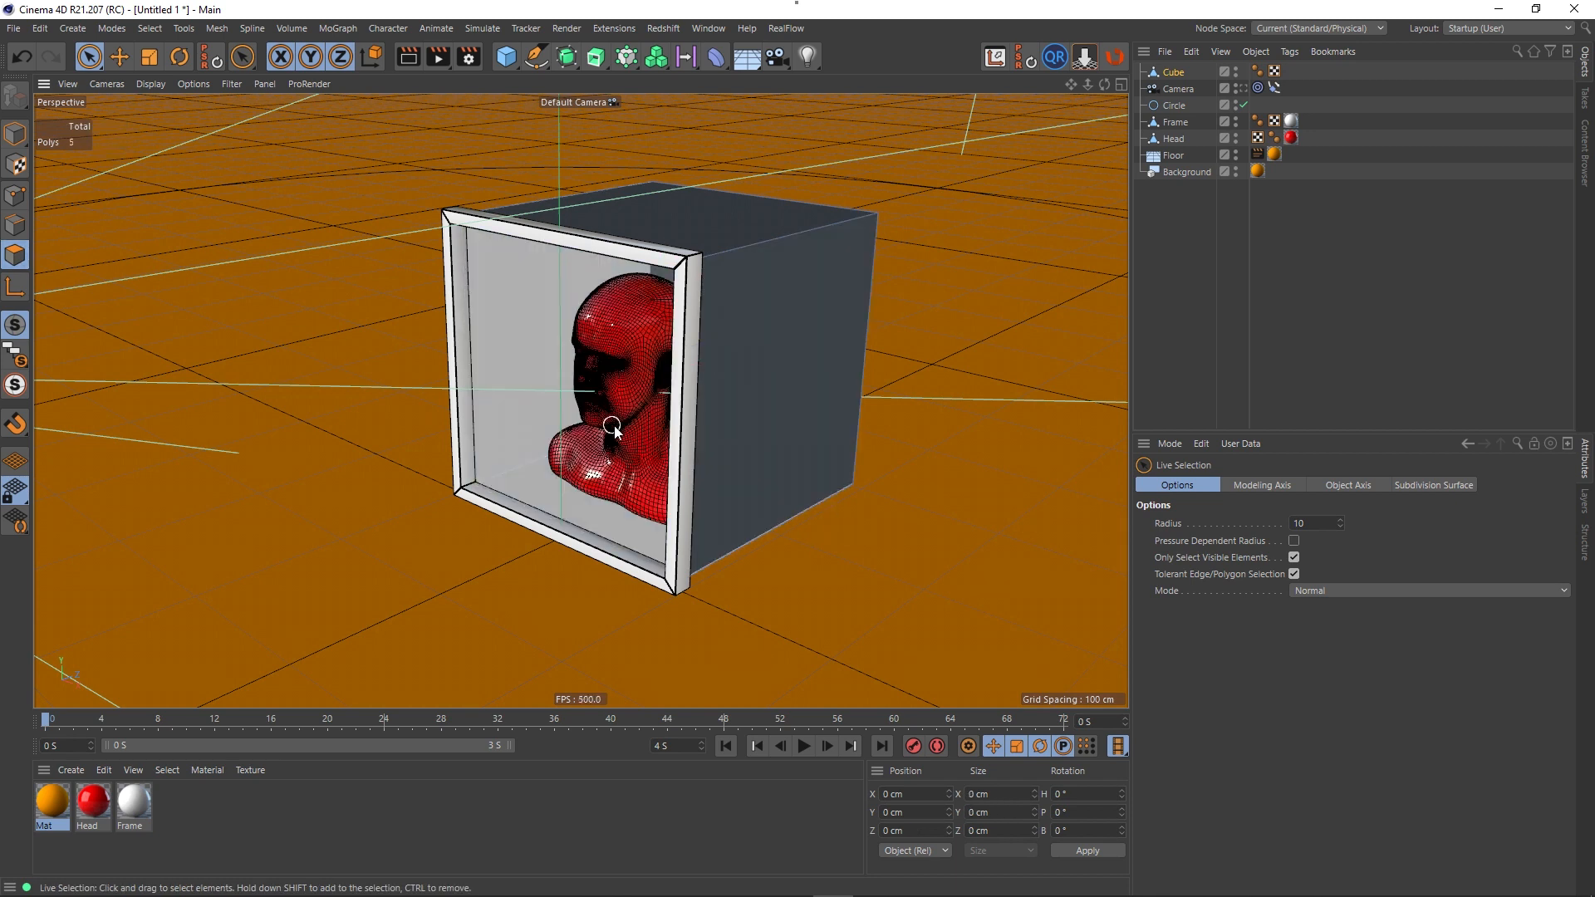
# - Select the Head inside the open cube and hide the Floor object
pyautogui.scroll(-3, 613, 427)
pyautogui.keyDown('alt'); pyautogui.moveTo(625, 478); pyautogui.dragTo(651, 456); pyautogui.keyUp('alt')
pyautogui.scroll(6, 637, 457)
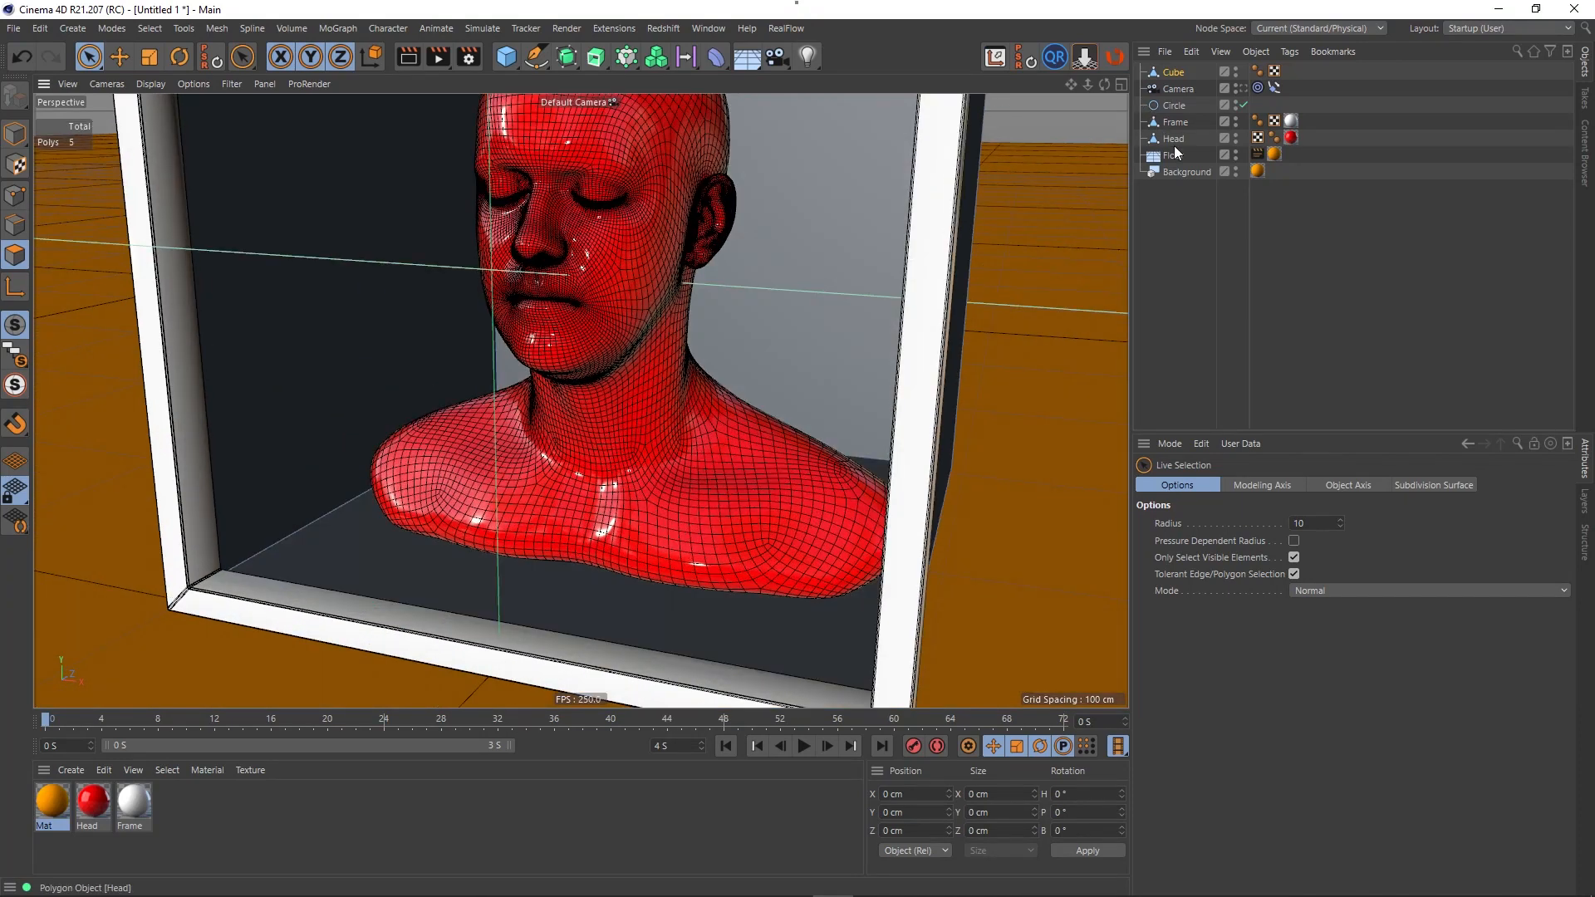
pyautogui.click(1173, 138)
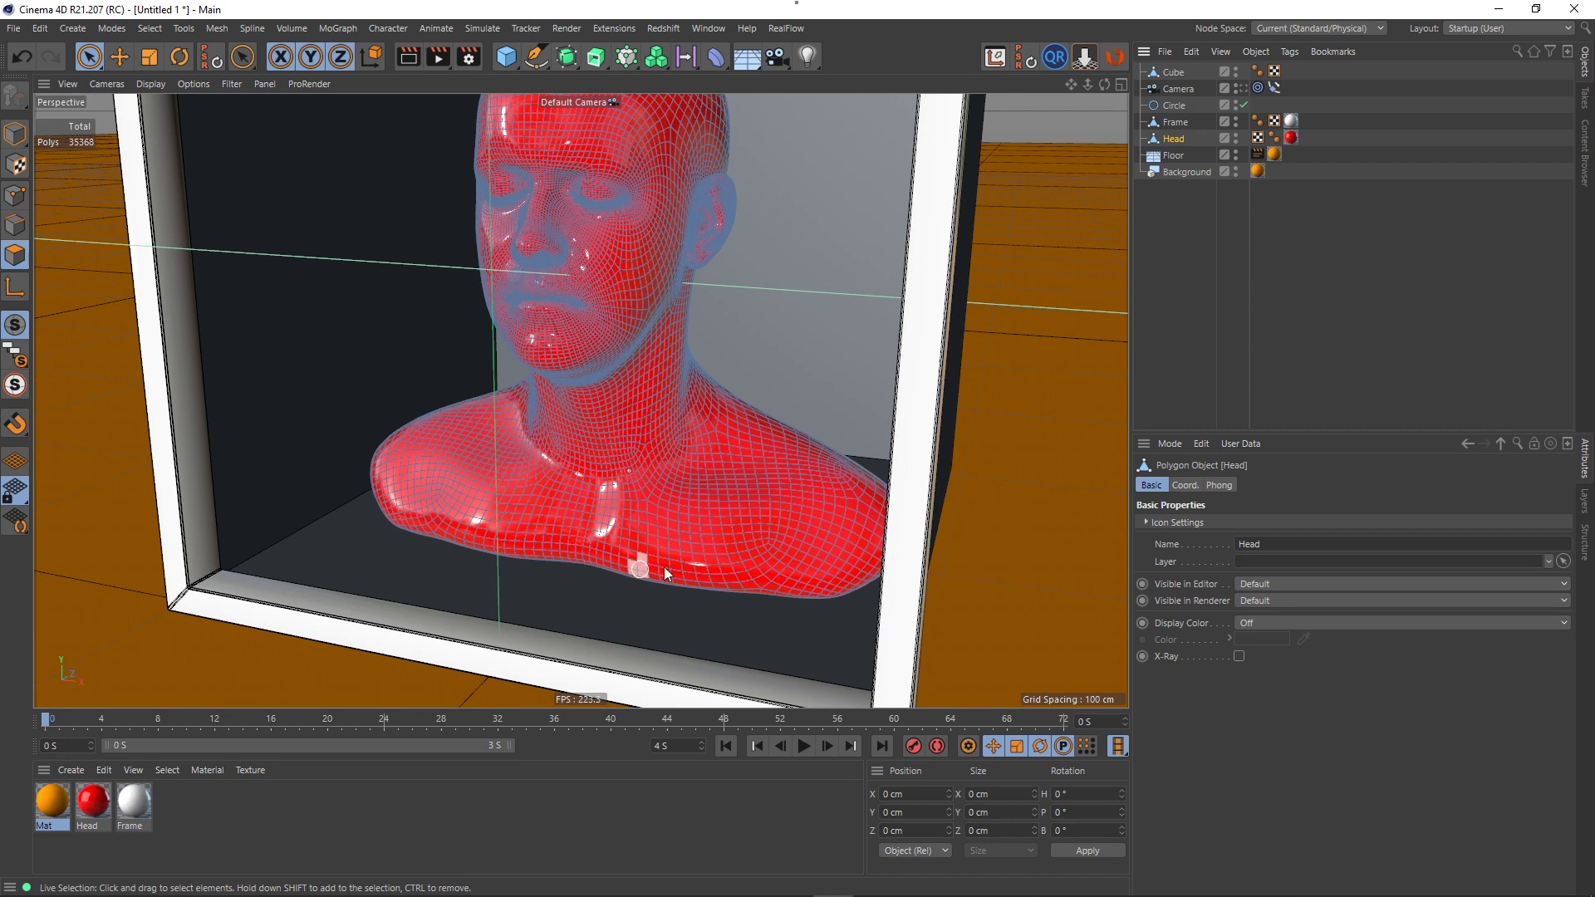
pyautogui.click(1236, 152)
# - Raise the Head to about 92.8 cm on Y, checking its base from beneath the cube
pyautogui.keyDown('alt'); pyautogui.moveTo(560, 609); pyautogui.dragTo(492, 407, button='middle'); pyautogui.keyUp('alt')
pyautogui.keyDown('alt'); pyautogui.moveTo(570, 441); pyautogui.dragTo(543, 283); pyautogui.keyUp('alt')
pyautogui.keyDown('alt'); pyautogui.moveTo(568, 366); pyautogui.dragTo(578, 366); pyautogui.keyUp('alt')
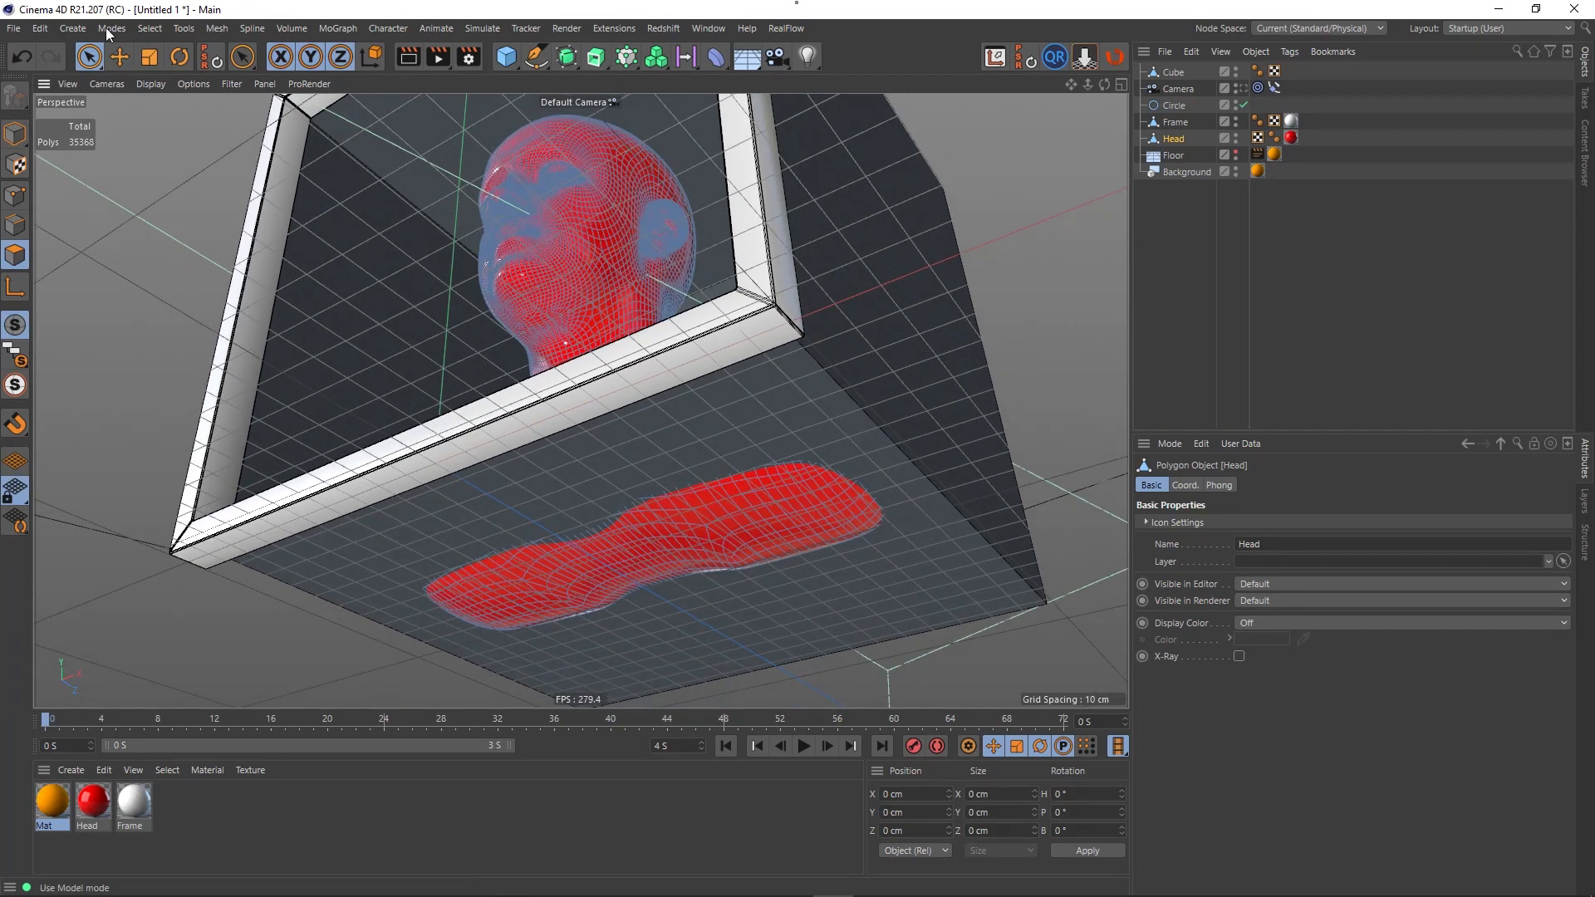
pyautogui.click(19, 135)
pyautogui.press('e')
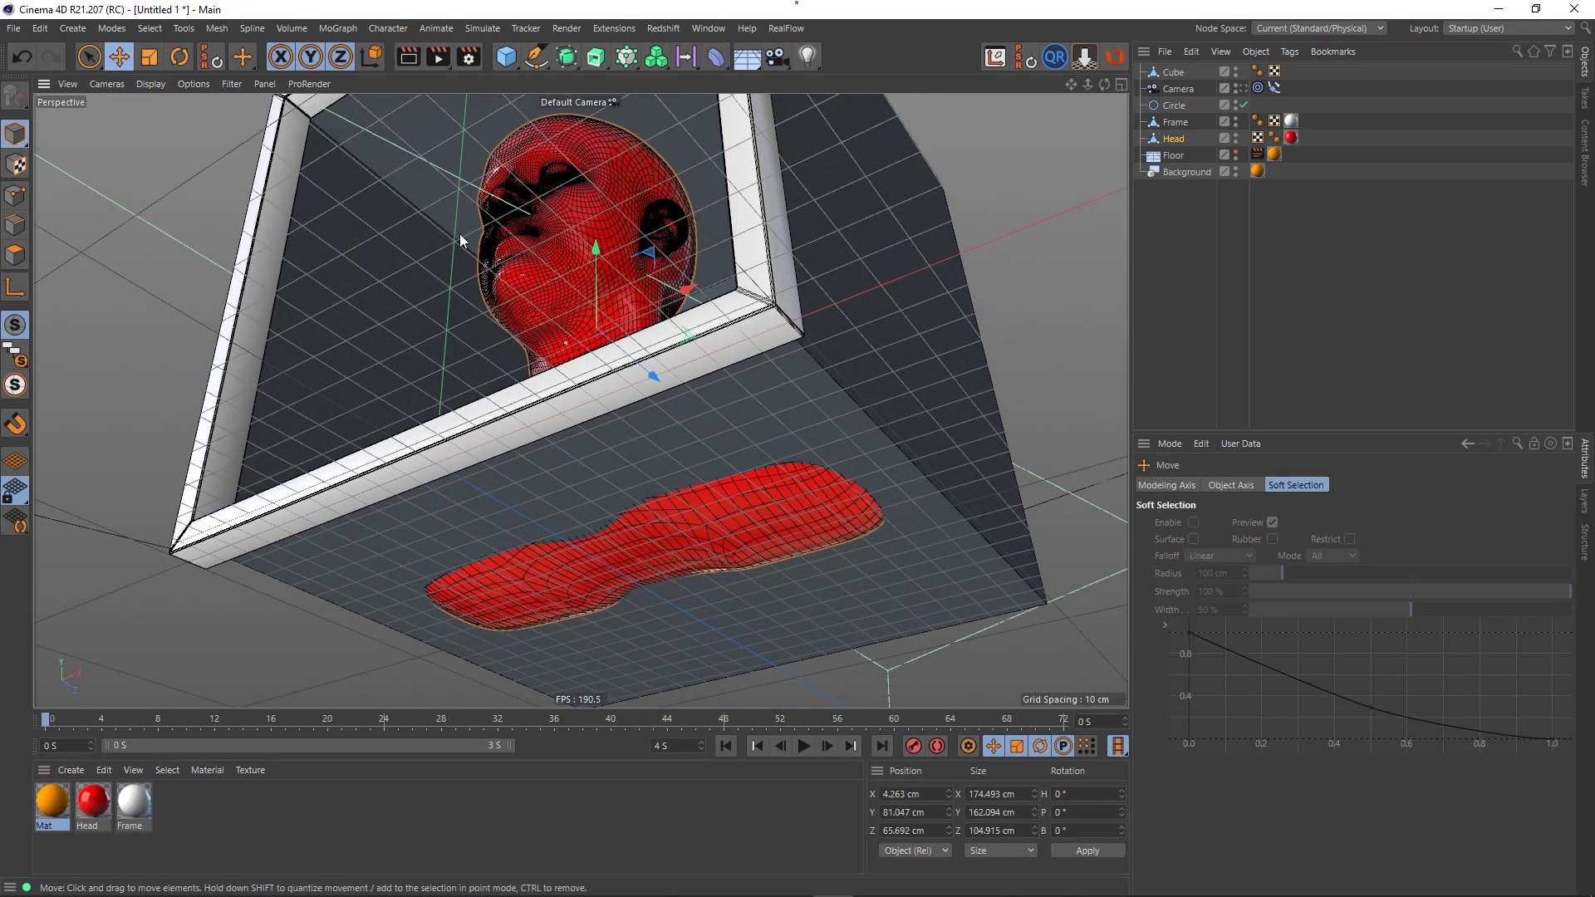
pyautogui.moveTo(597, 256); pyautogui.dragTo(690, 390)
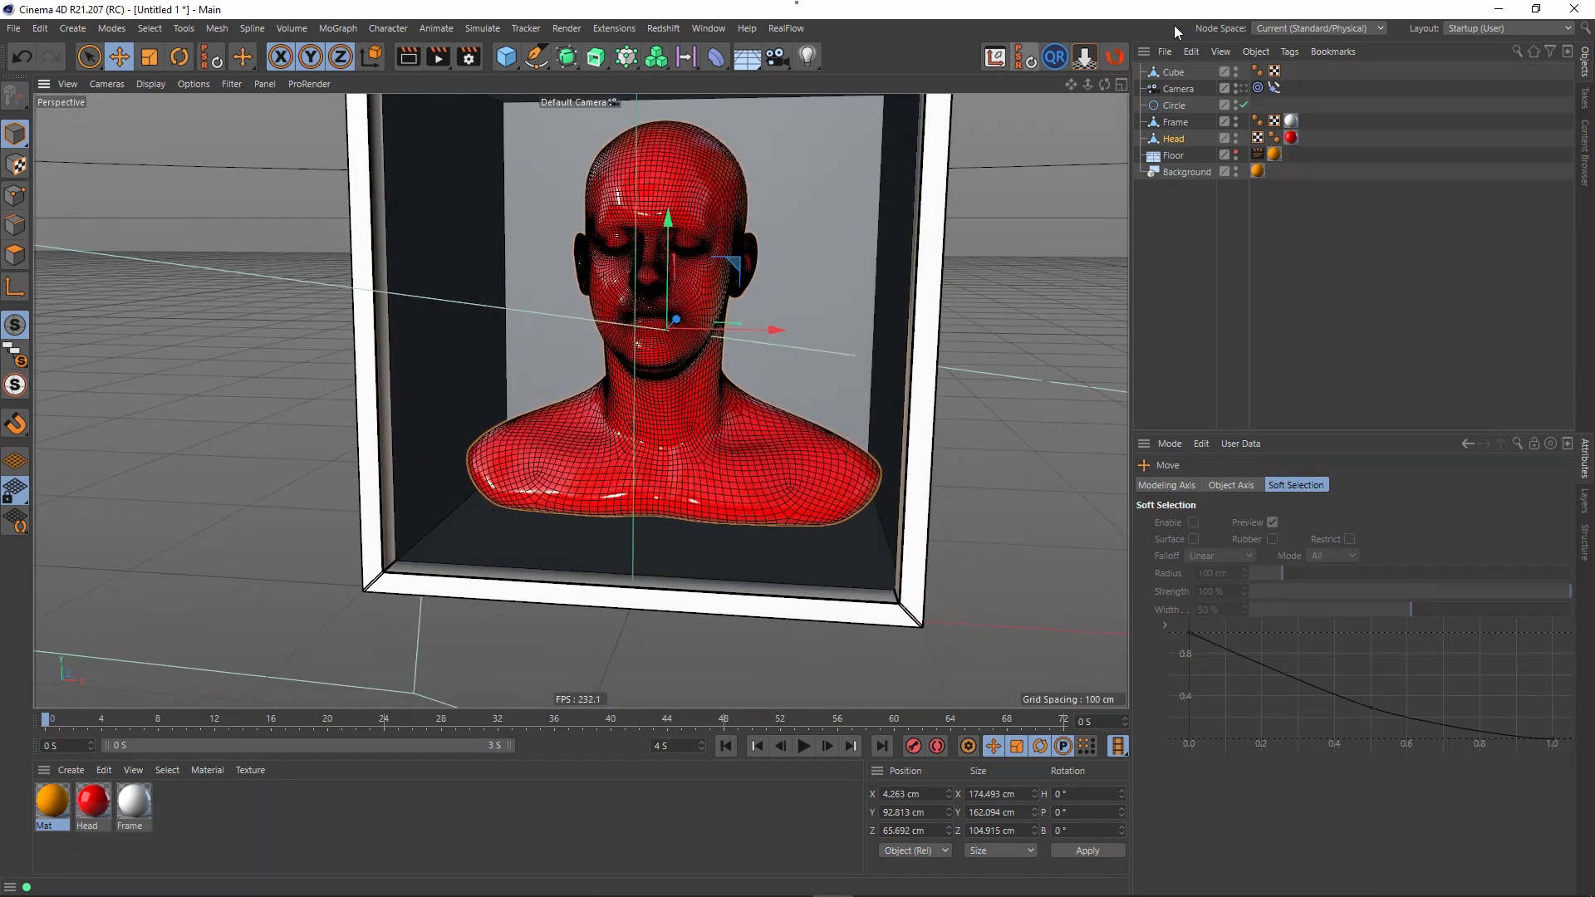
# - Scale the Head down uniformly to about 165 cm wide and lower it to about 83.5 cm on Y
pyautogui.click(150, 56)
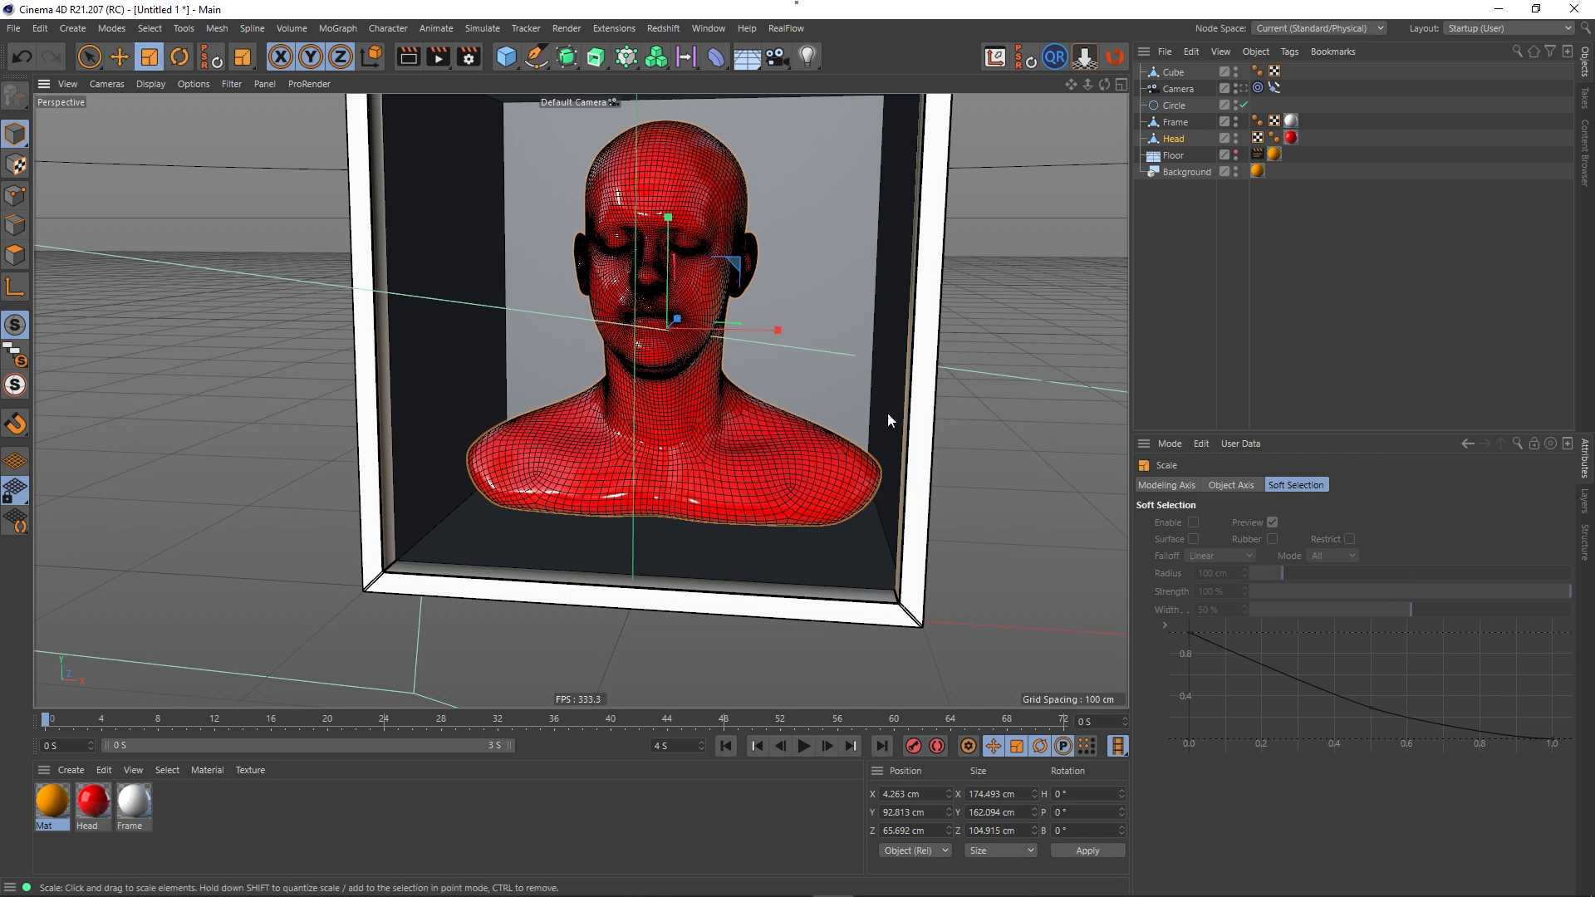
pyautogui.moveTo(839, 406); pyautogui.dragTo(817, 431)
pyautogui.click(120, 57)
pyautogui.keyDown('alt'); pyautogui.moveTo(815, 532); pyautogui.dragTo(833, 467); pyautogui.keyUp('alt')
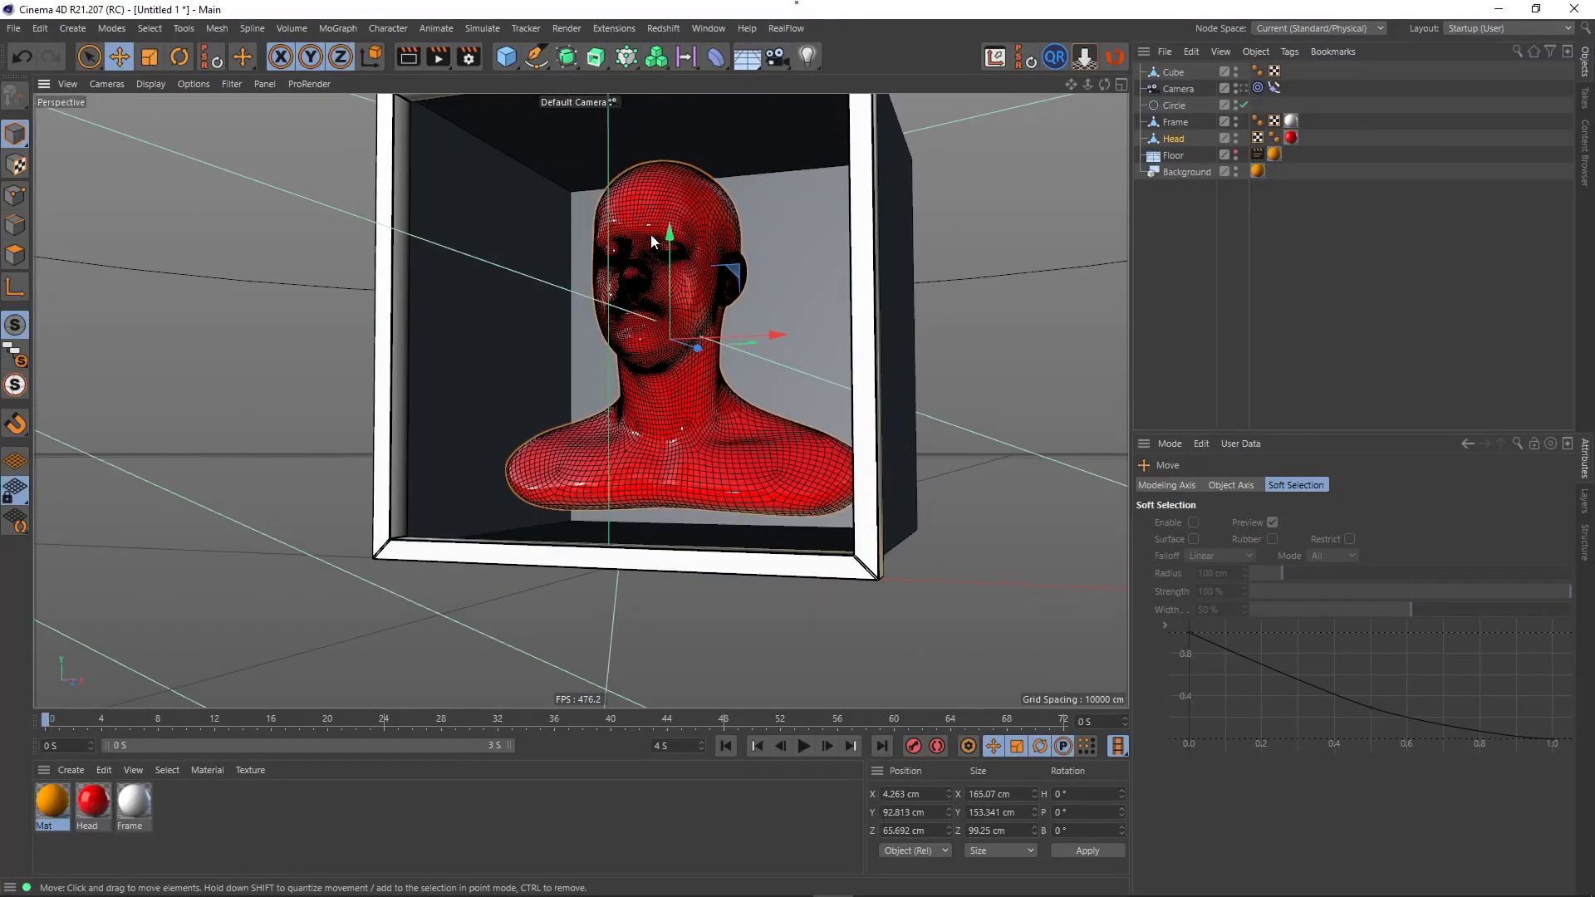
pyautogui.moveTo(650, 234); pyautogui.dragTo(735, 471)
pyautogui.moveTo(679, 416); pyautogui.dragTo(597, 492)
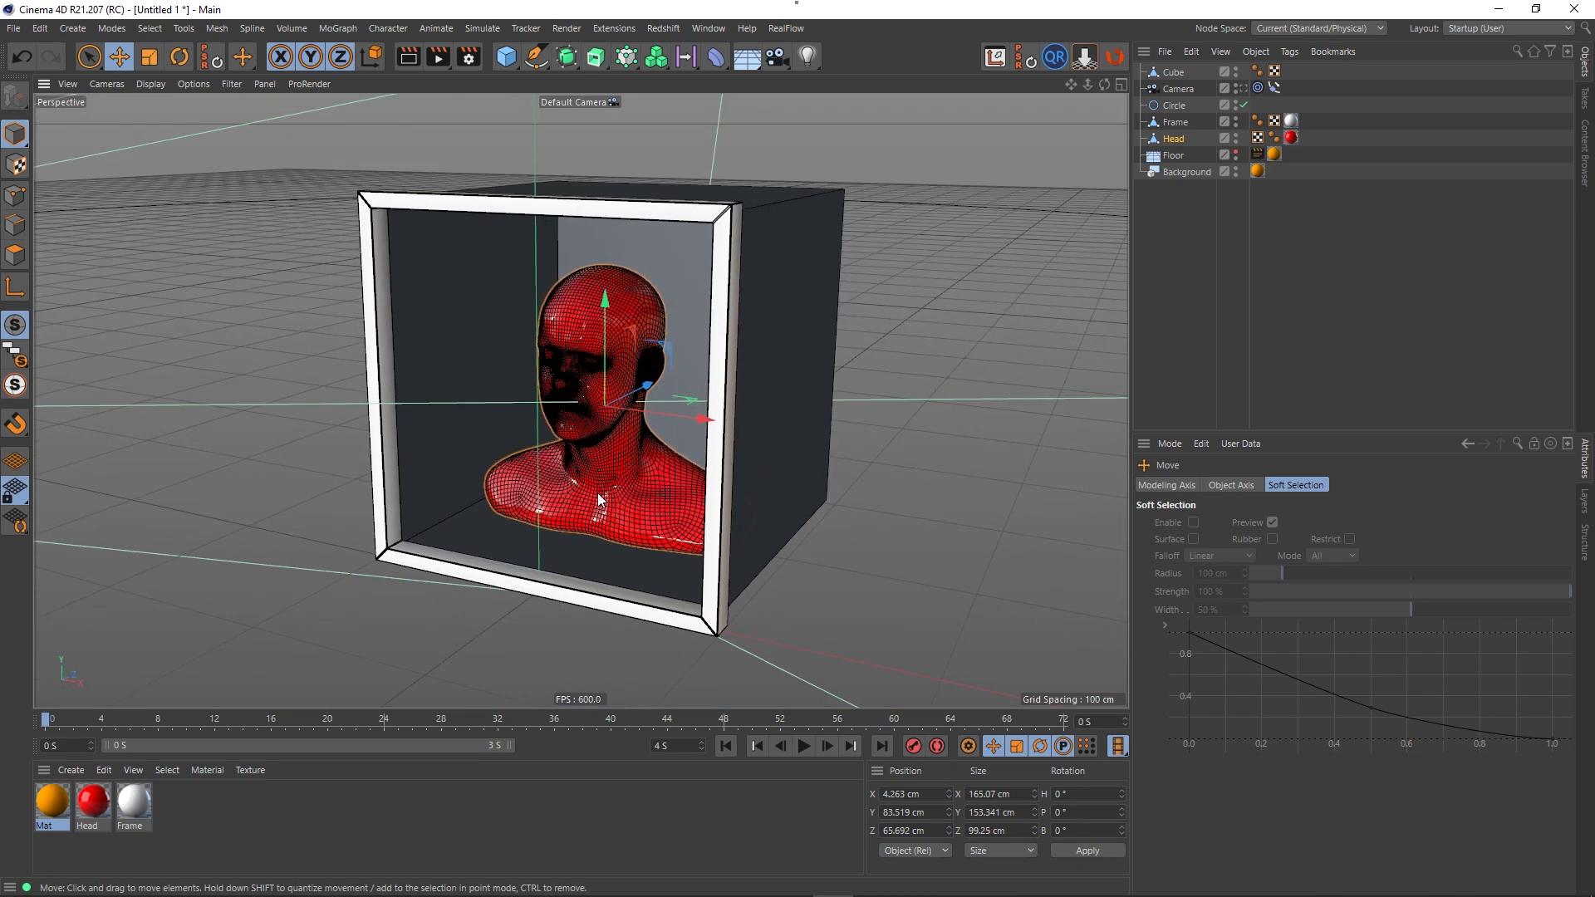
# - Rename the orange material as Floor and close its editor
pyautogui.click(53, 805)
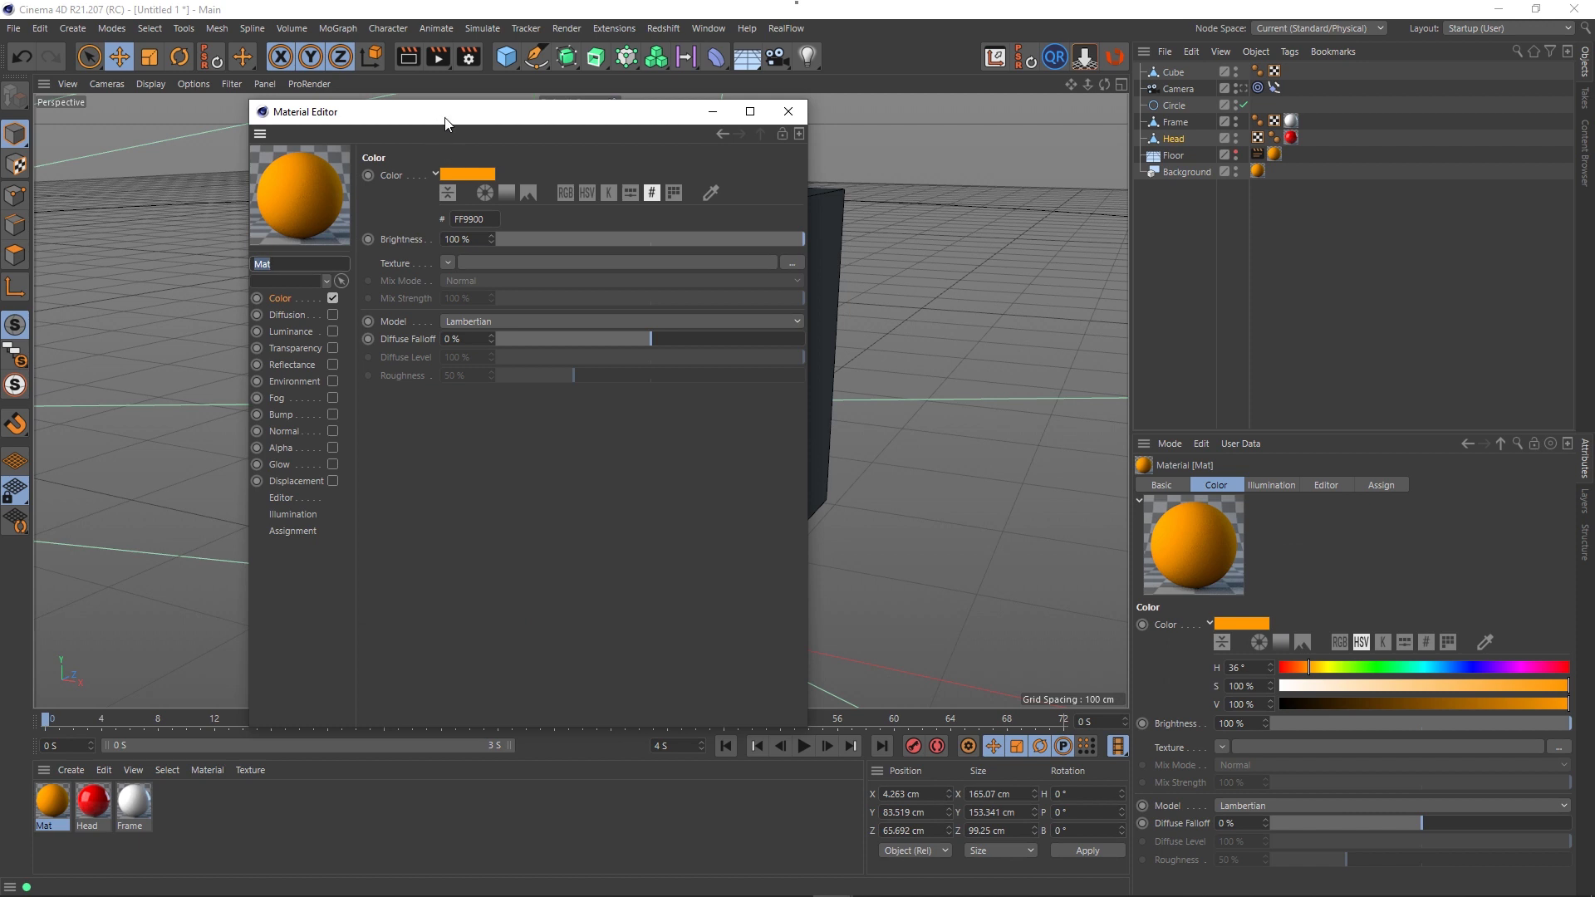
pyautogui.moveTo(448, 117); pyautogui.dragTo(757, 127)
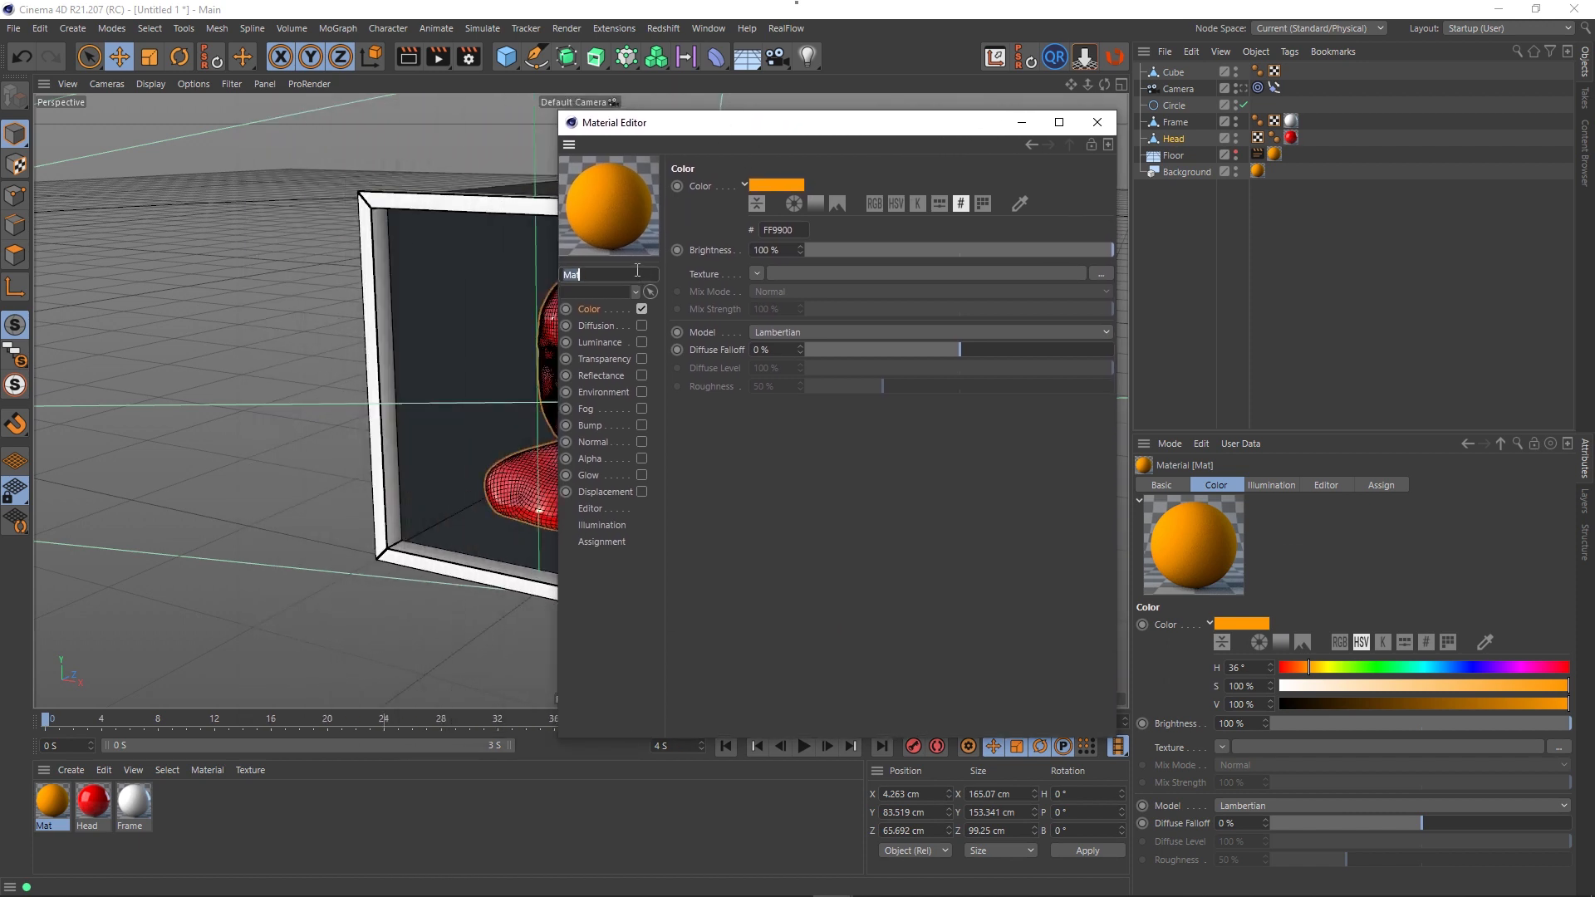
pyautogui.write('Floor')
pyautogui.press('Return')
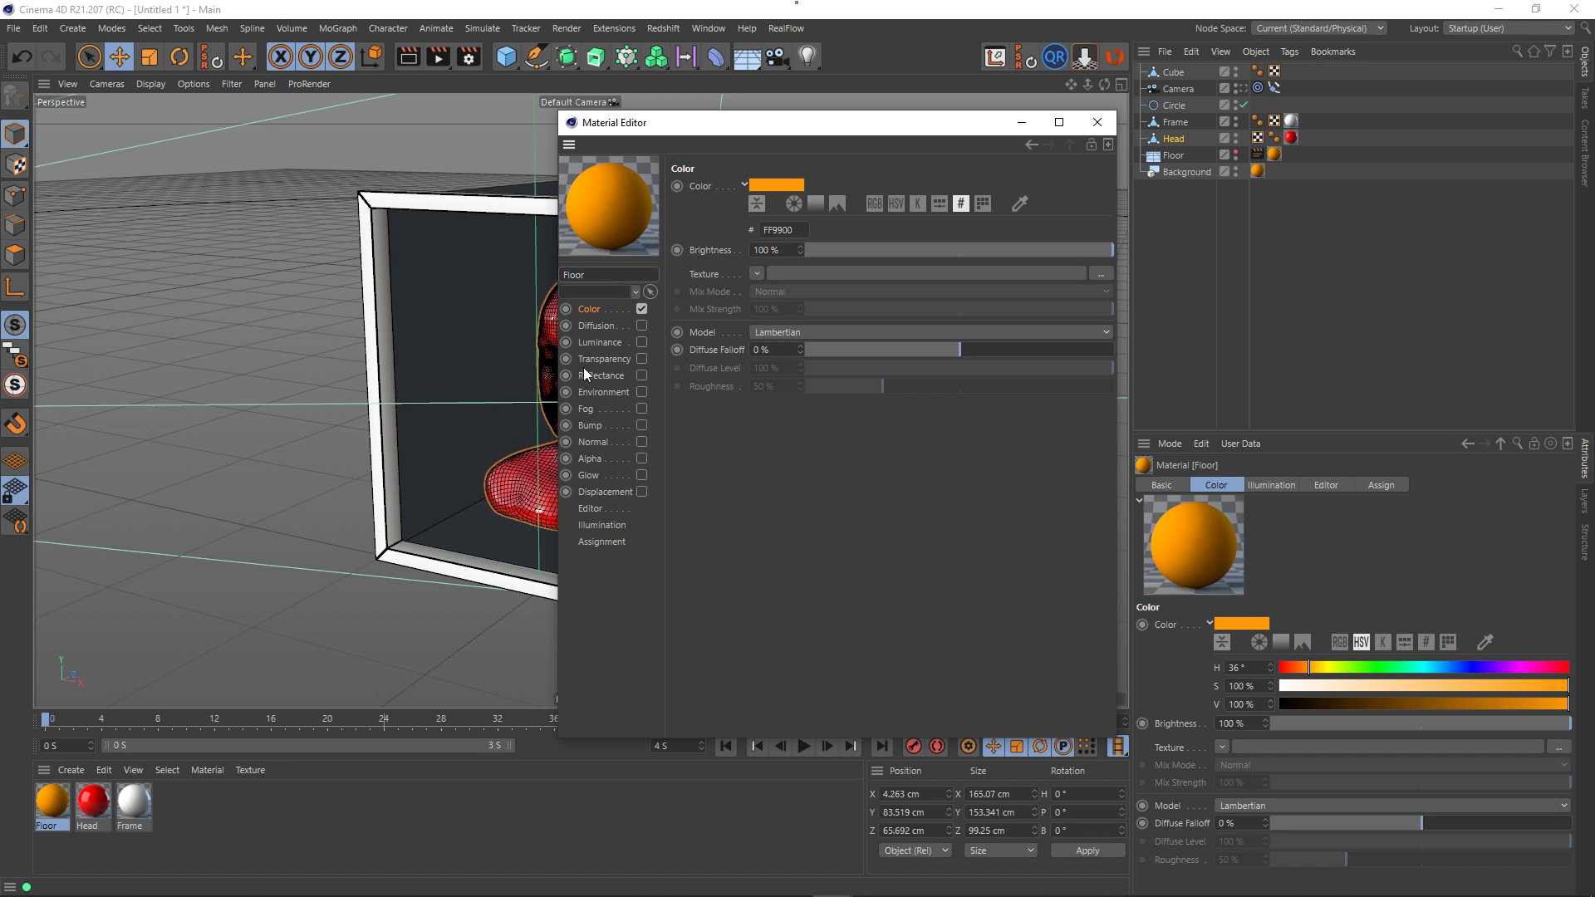
pyautogui.click(1098, 122)
# - Create a new material named Inside Room and set its color to hex 00ABAB
pyautogui.doubleClick(228, 826)
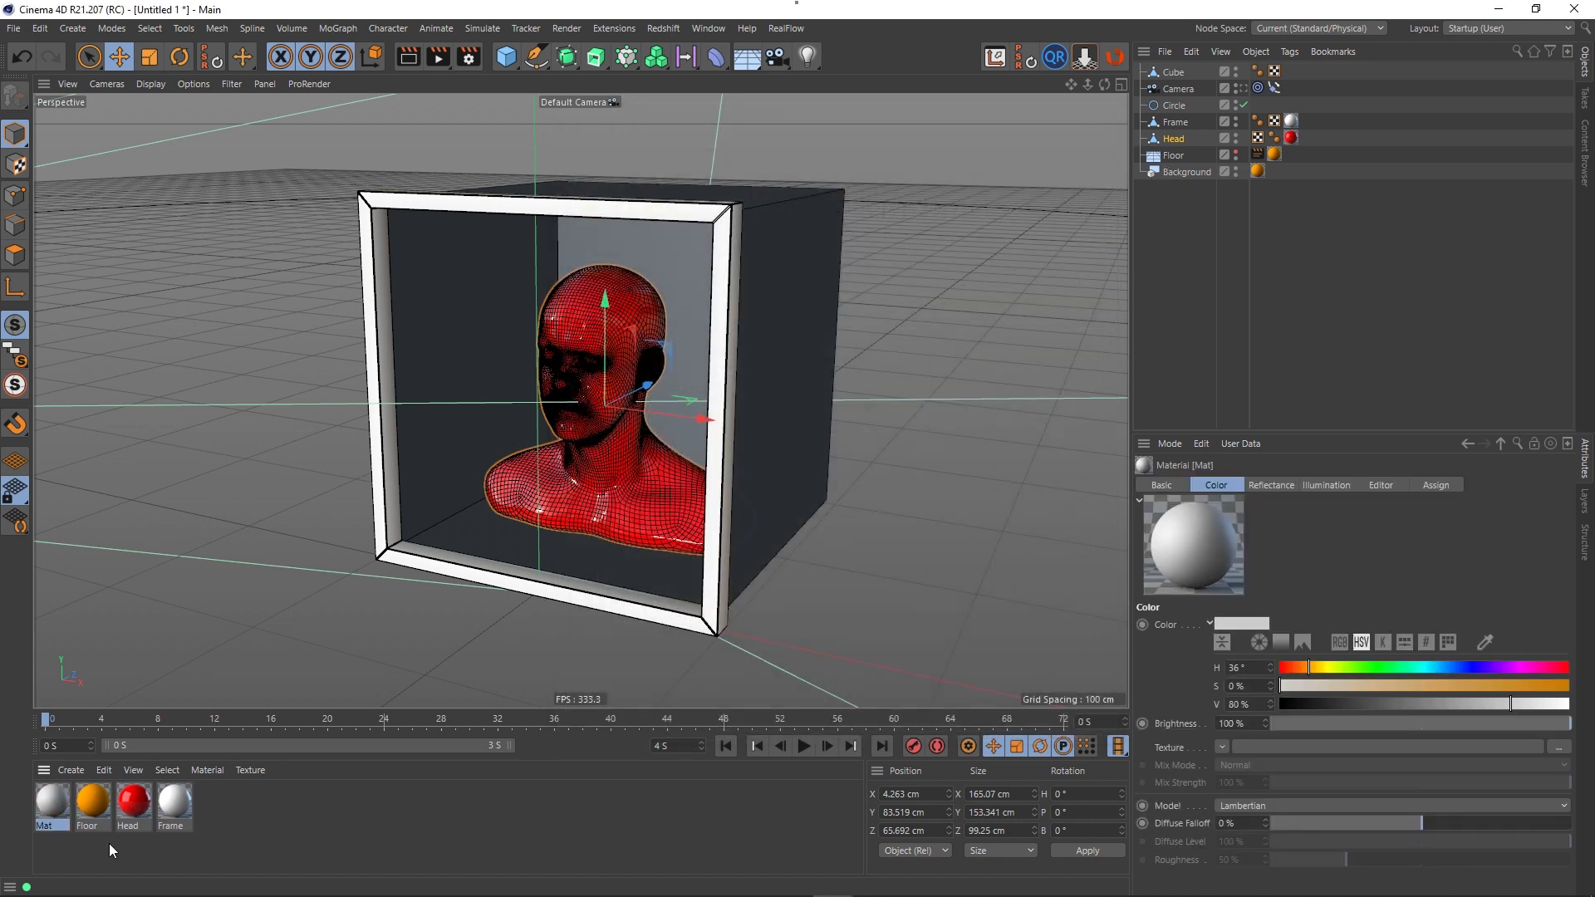
pyautogui.doubleClick(46, 804)
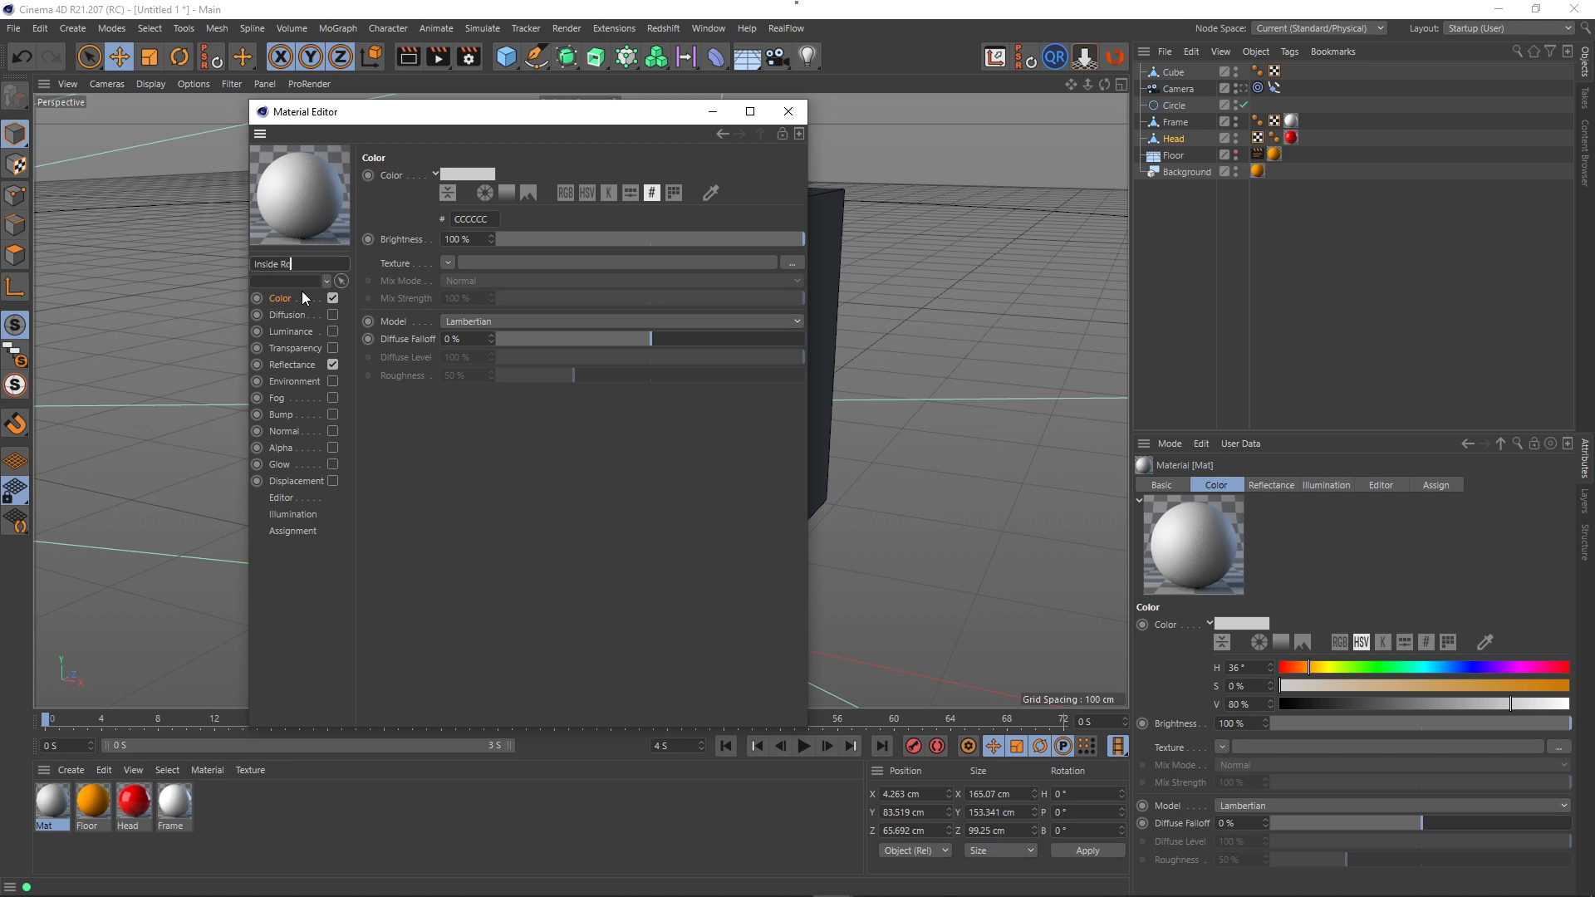
pyautogui.press('Return')
pyautogui.doubleClick(484, 219)
pyautogui.write('00abab')
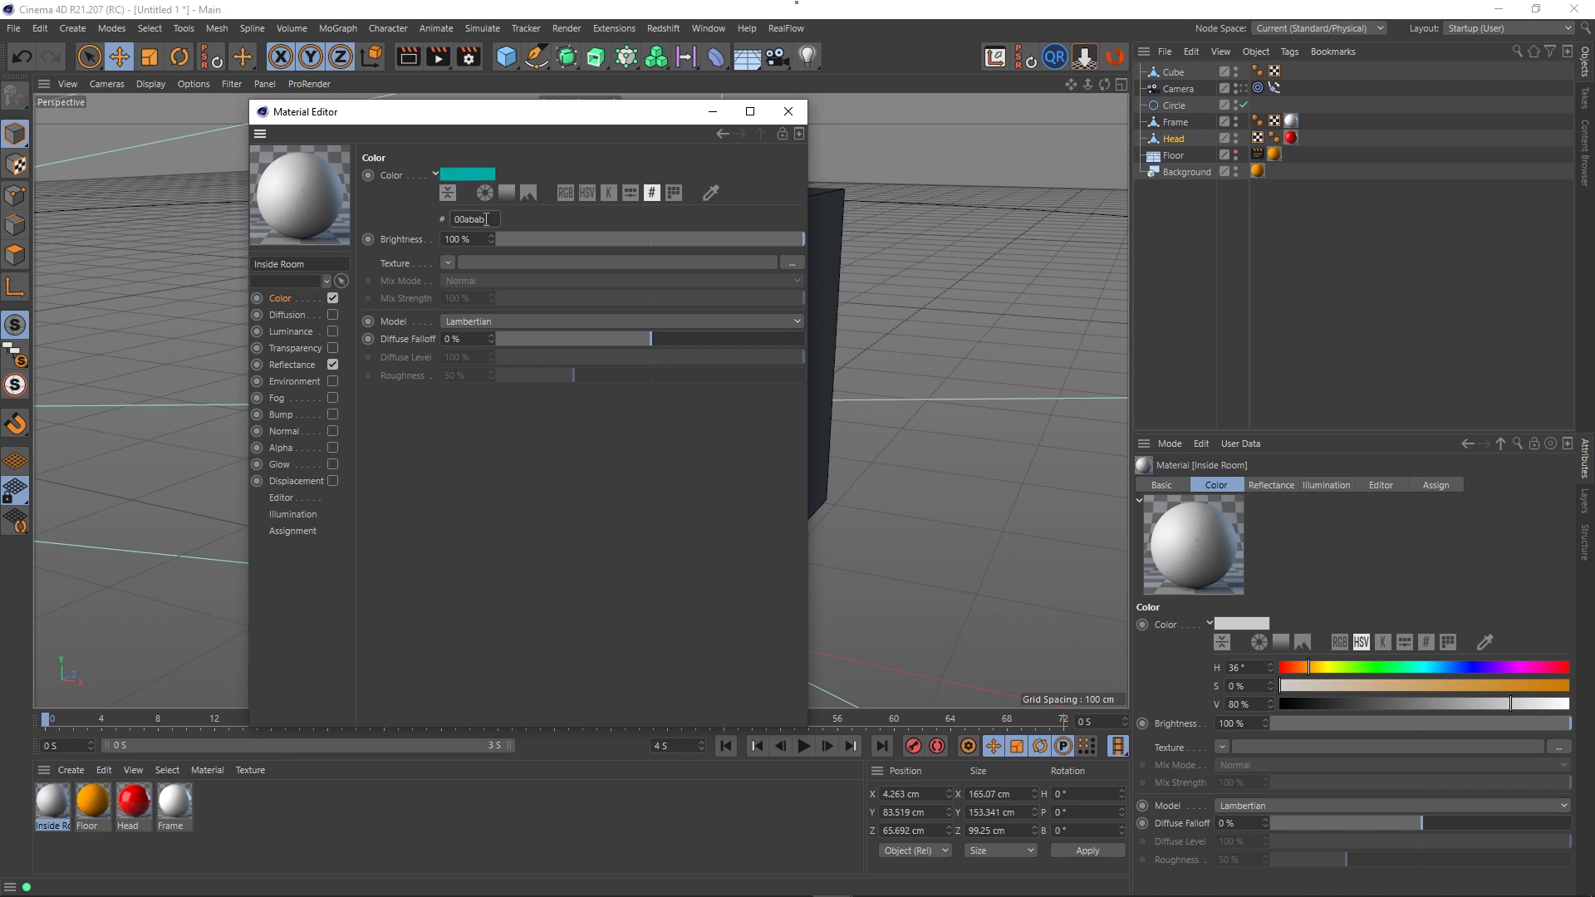
pyautogui.press('Return')
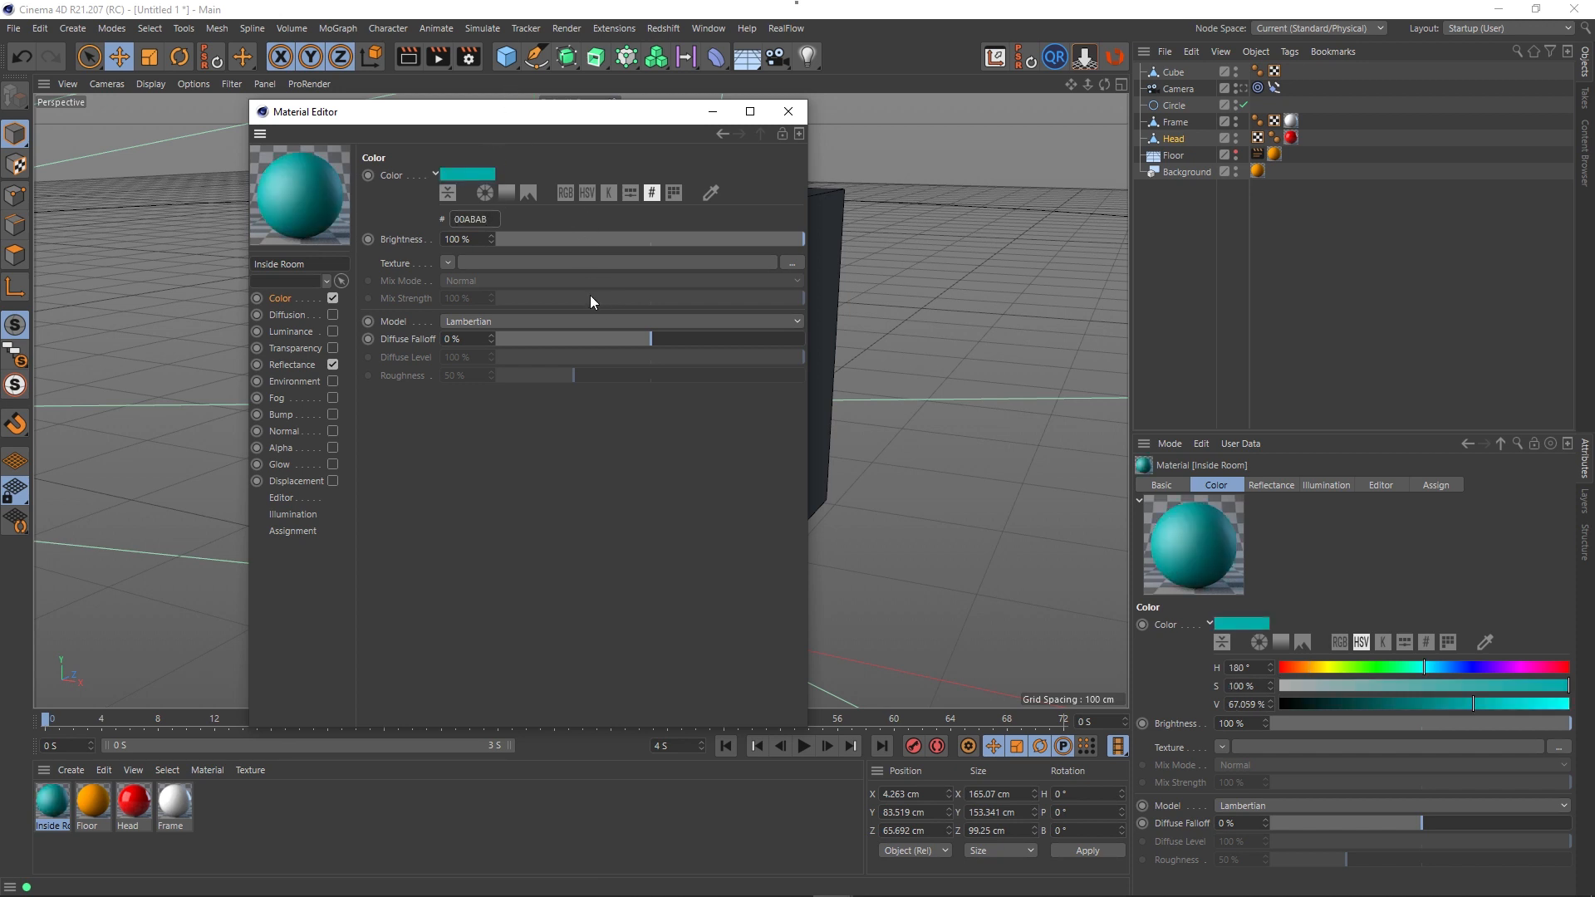
# - Remove the Default Specular layer from the Inside Room material's reflectance and apply the material to the Cube
pyautogui.click(291, 366)
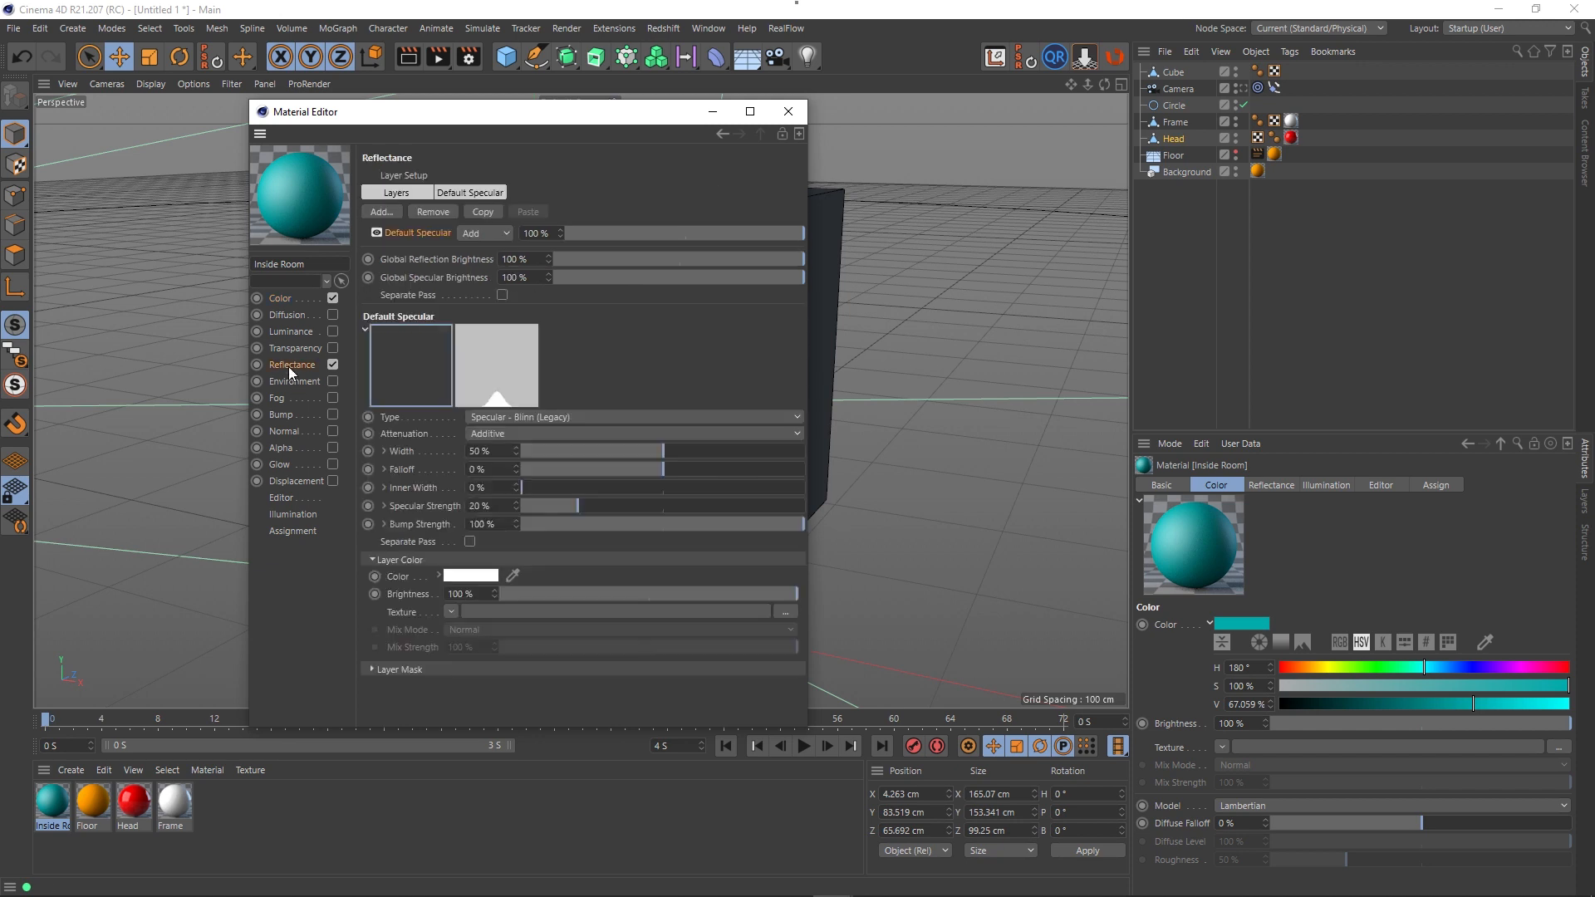
pyautogui.click(433, 213)
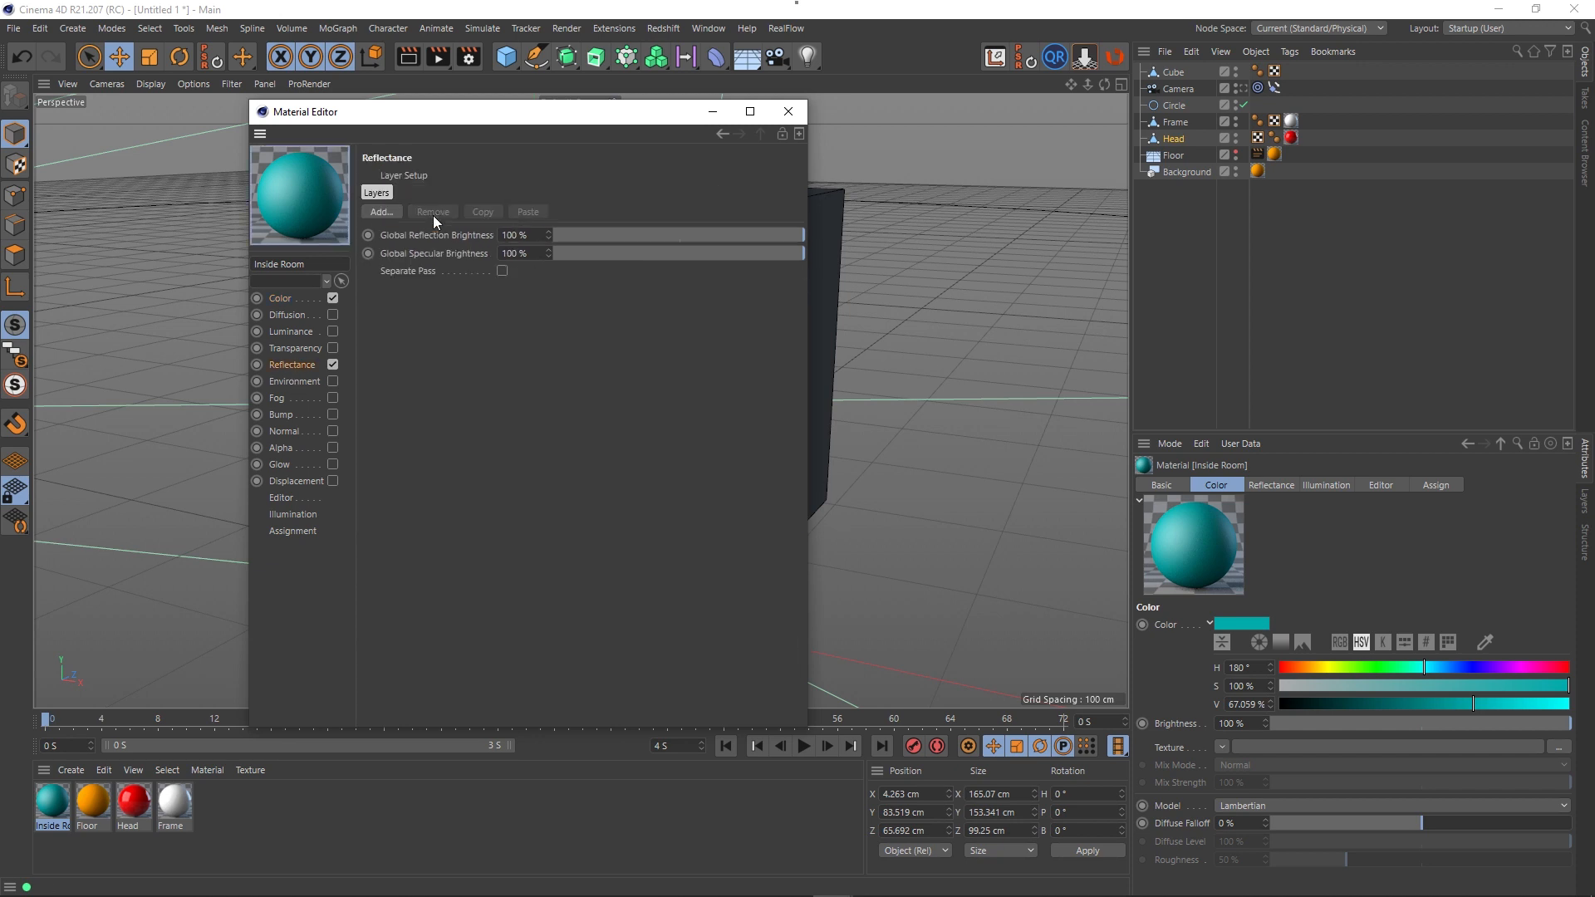
pyautogui.click(789, 114)
pyautogui.moveTo(58, 816); pyautogui.dragTo(473, 446)
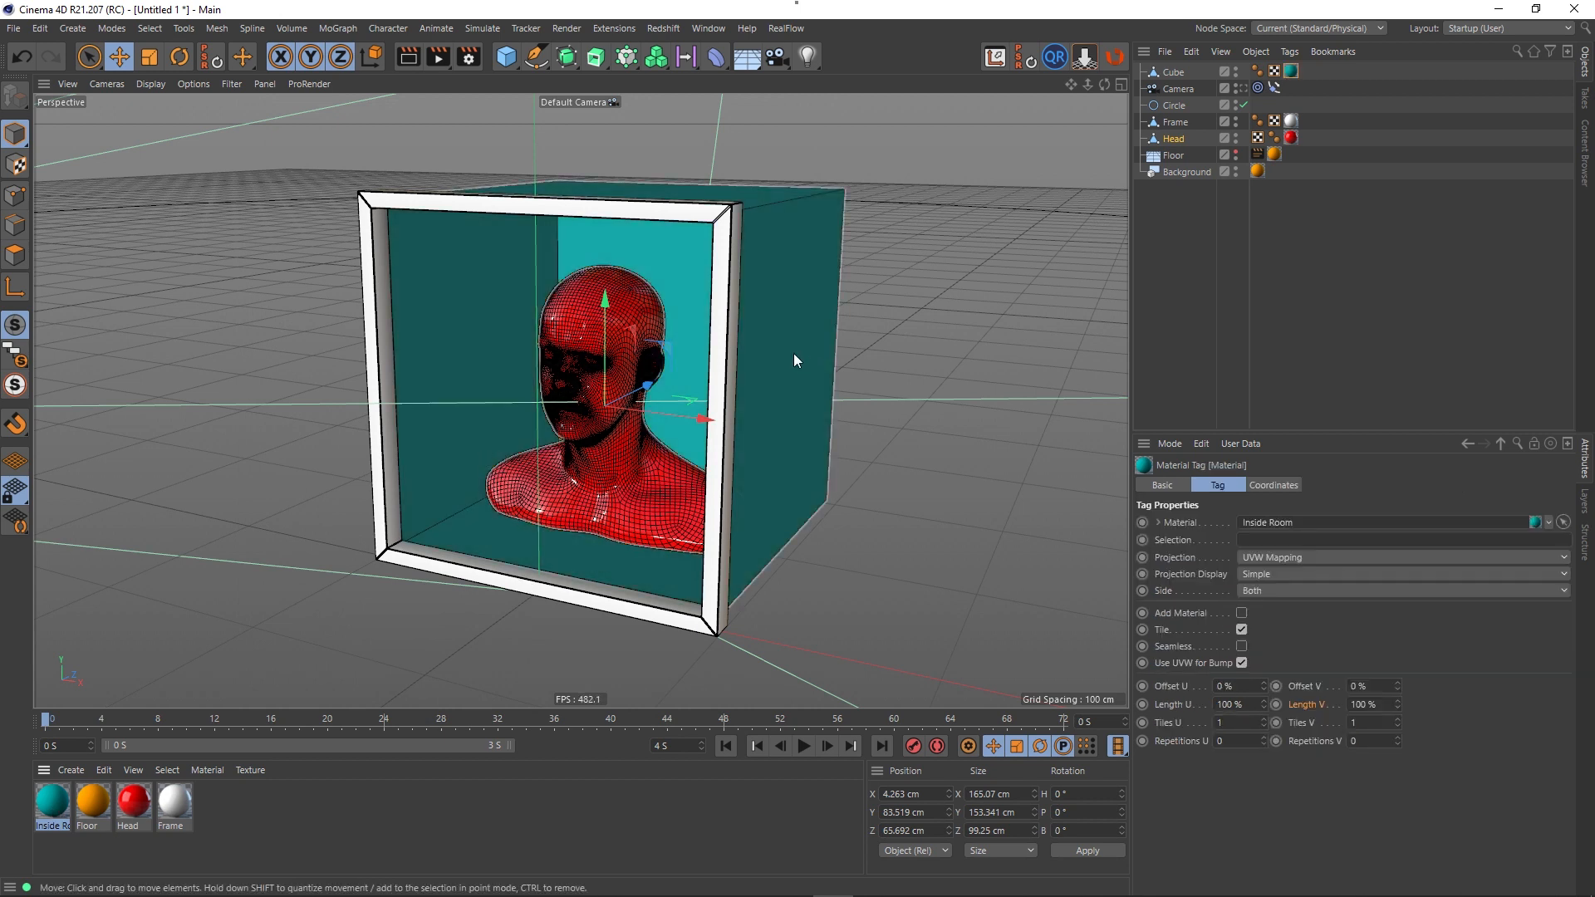
# - Look through the scene camera and render a preview of the view
pyautogui.click(1257, 88)
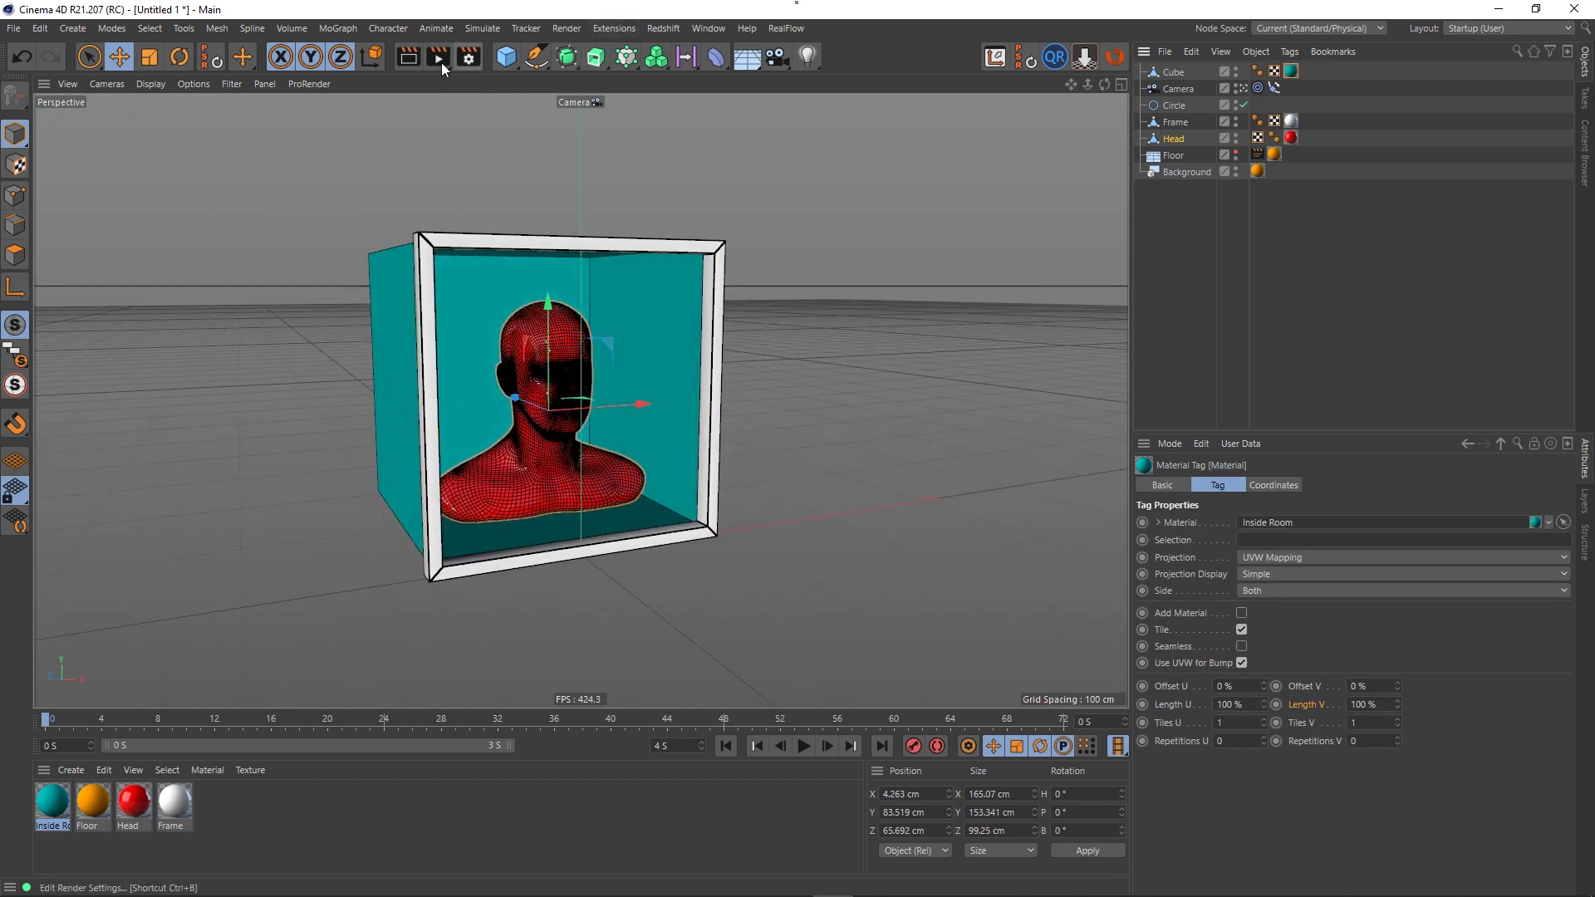
pyautogui.click(409, 59)
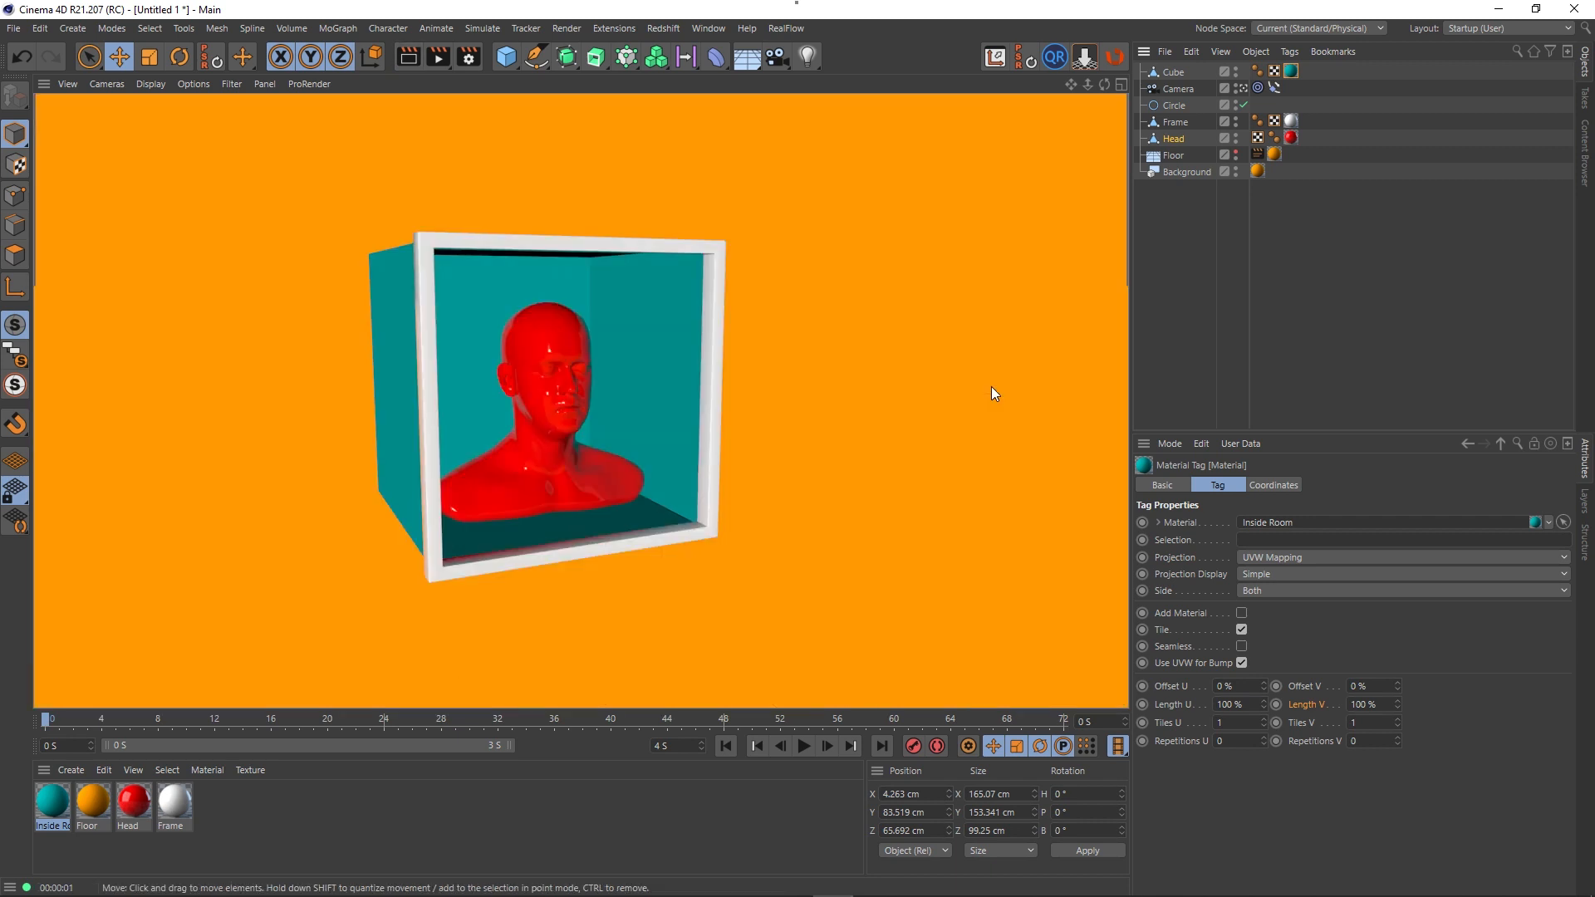
pyautogui.click(1208, 253)
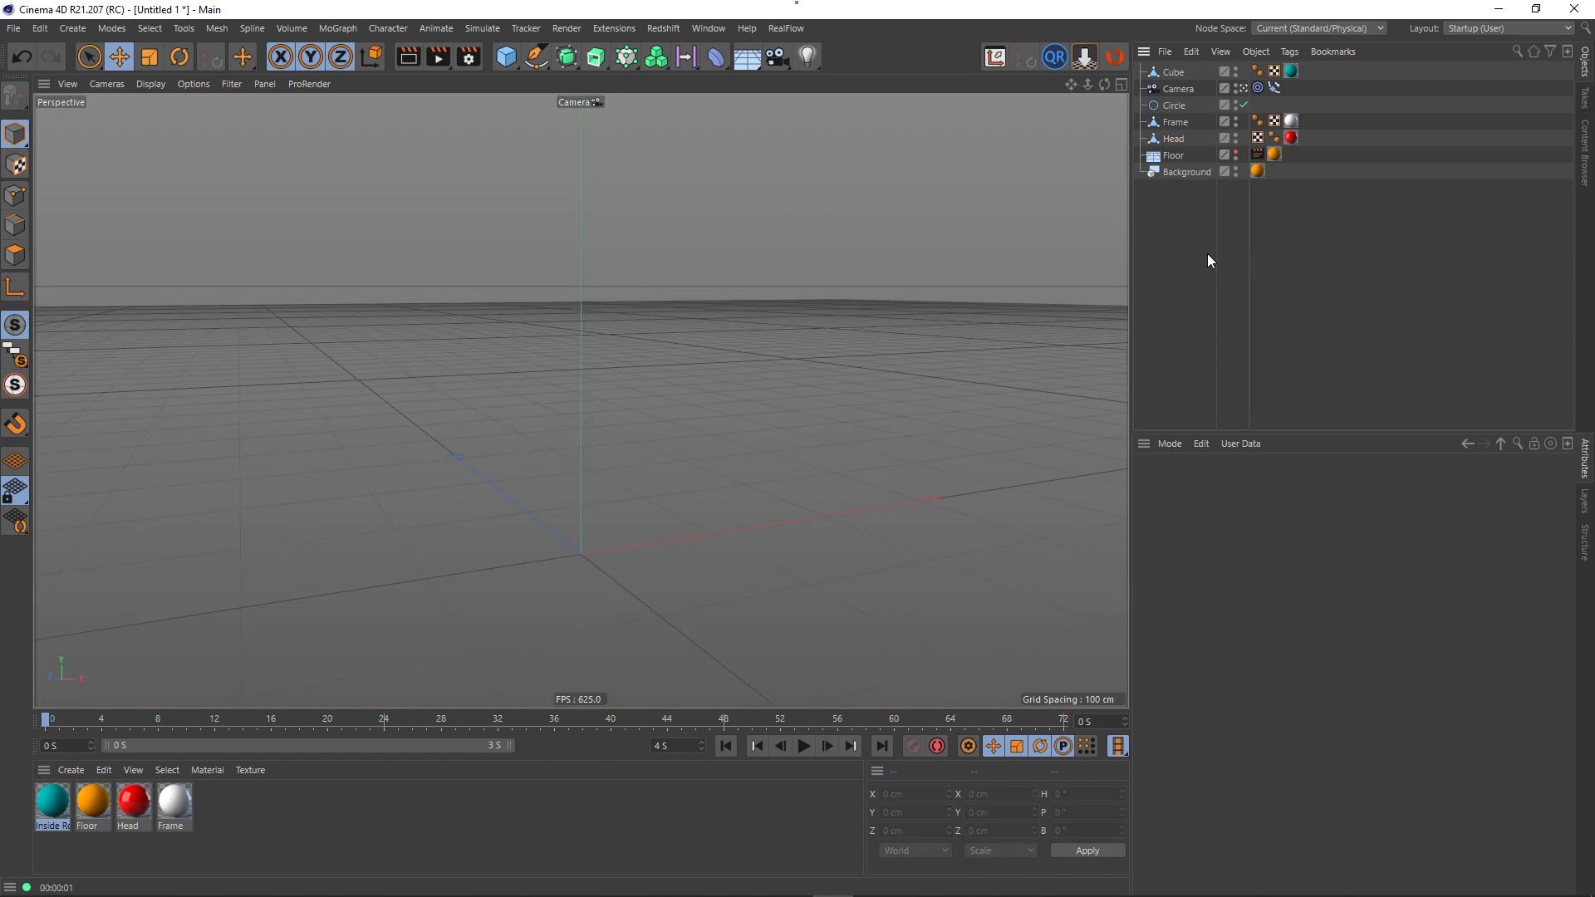
# - Rename the Cube object as Inside Room
pyautogui.doubleClick(1175, 72)
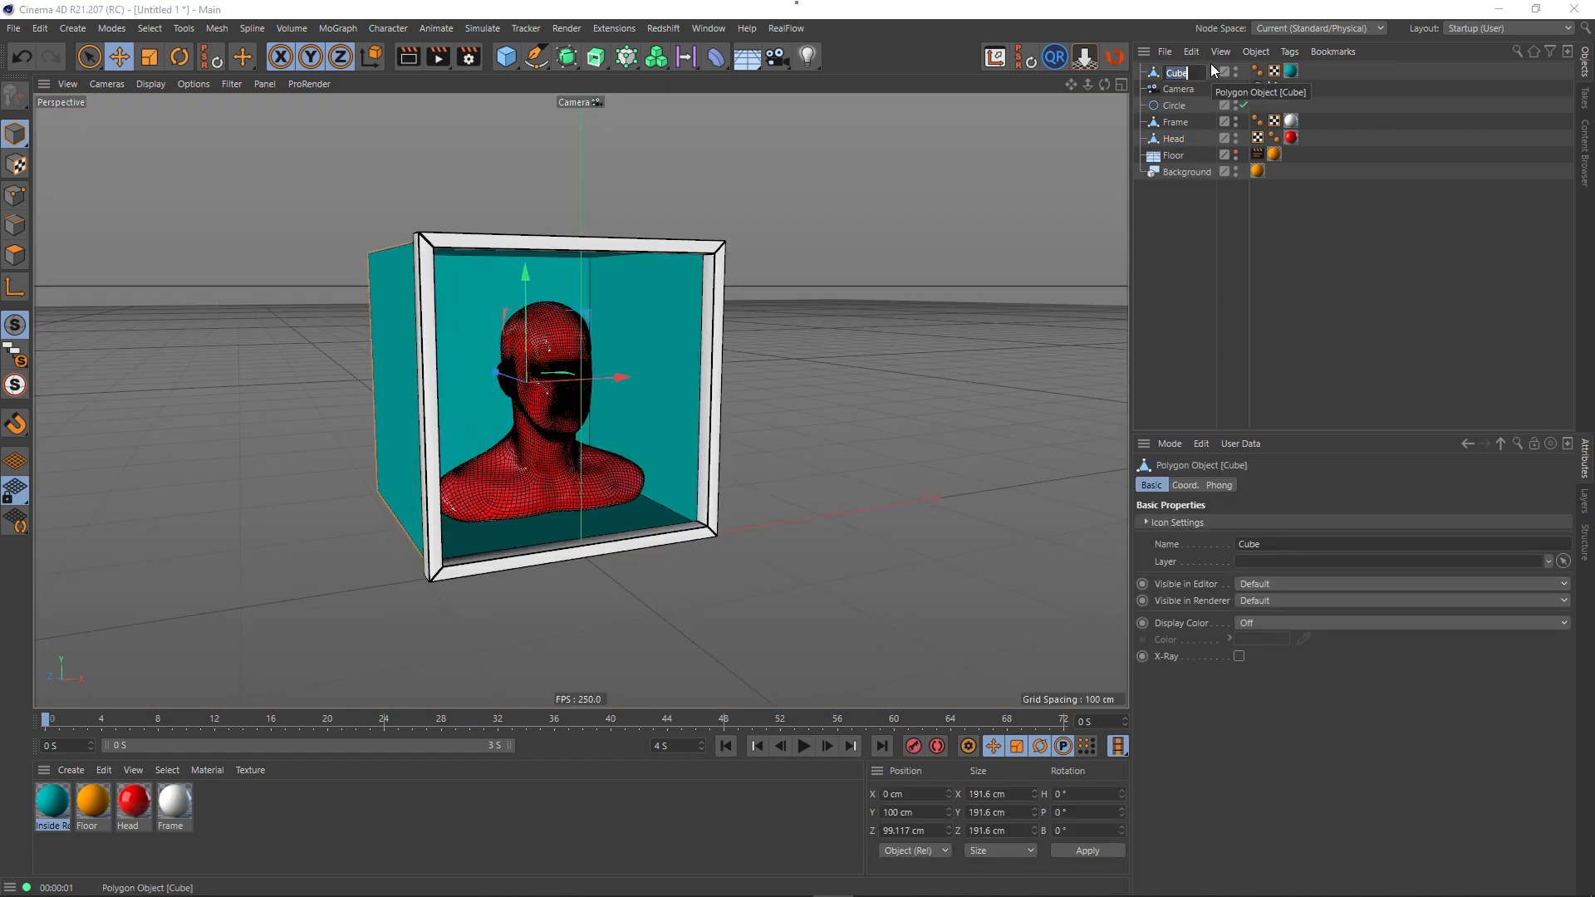
pyautogui.write('In')
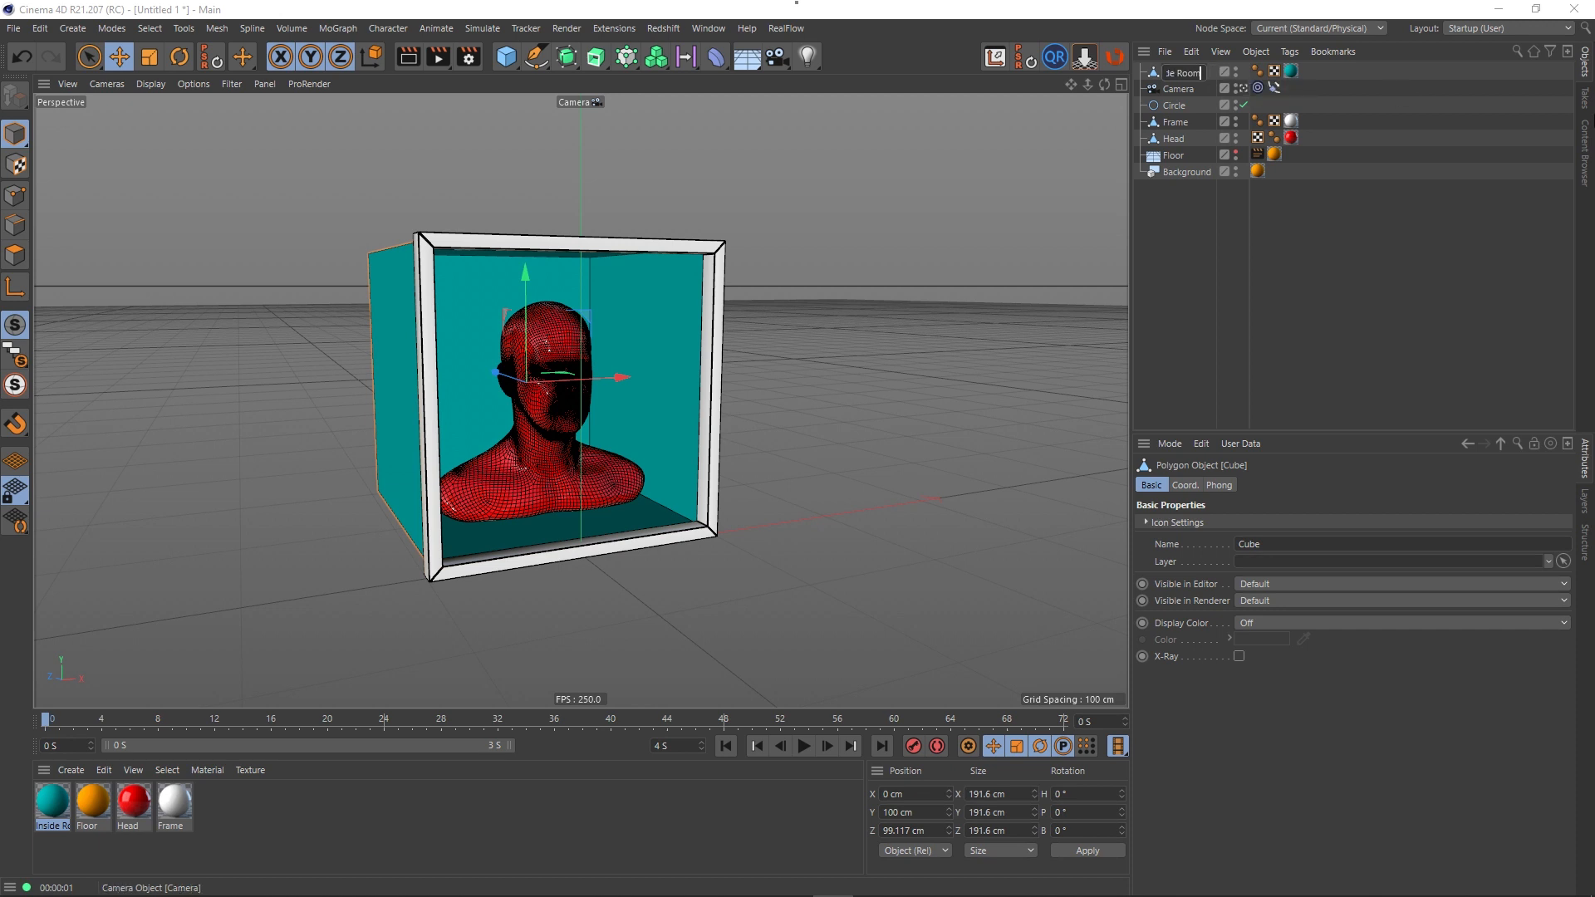
pyautogui.click(1226, 251)
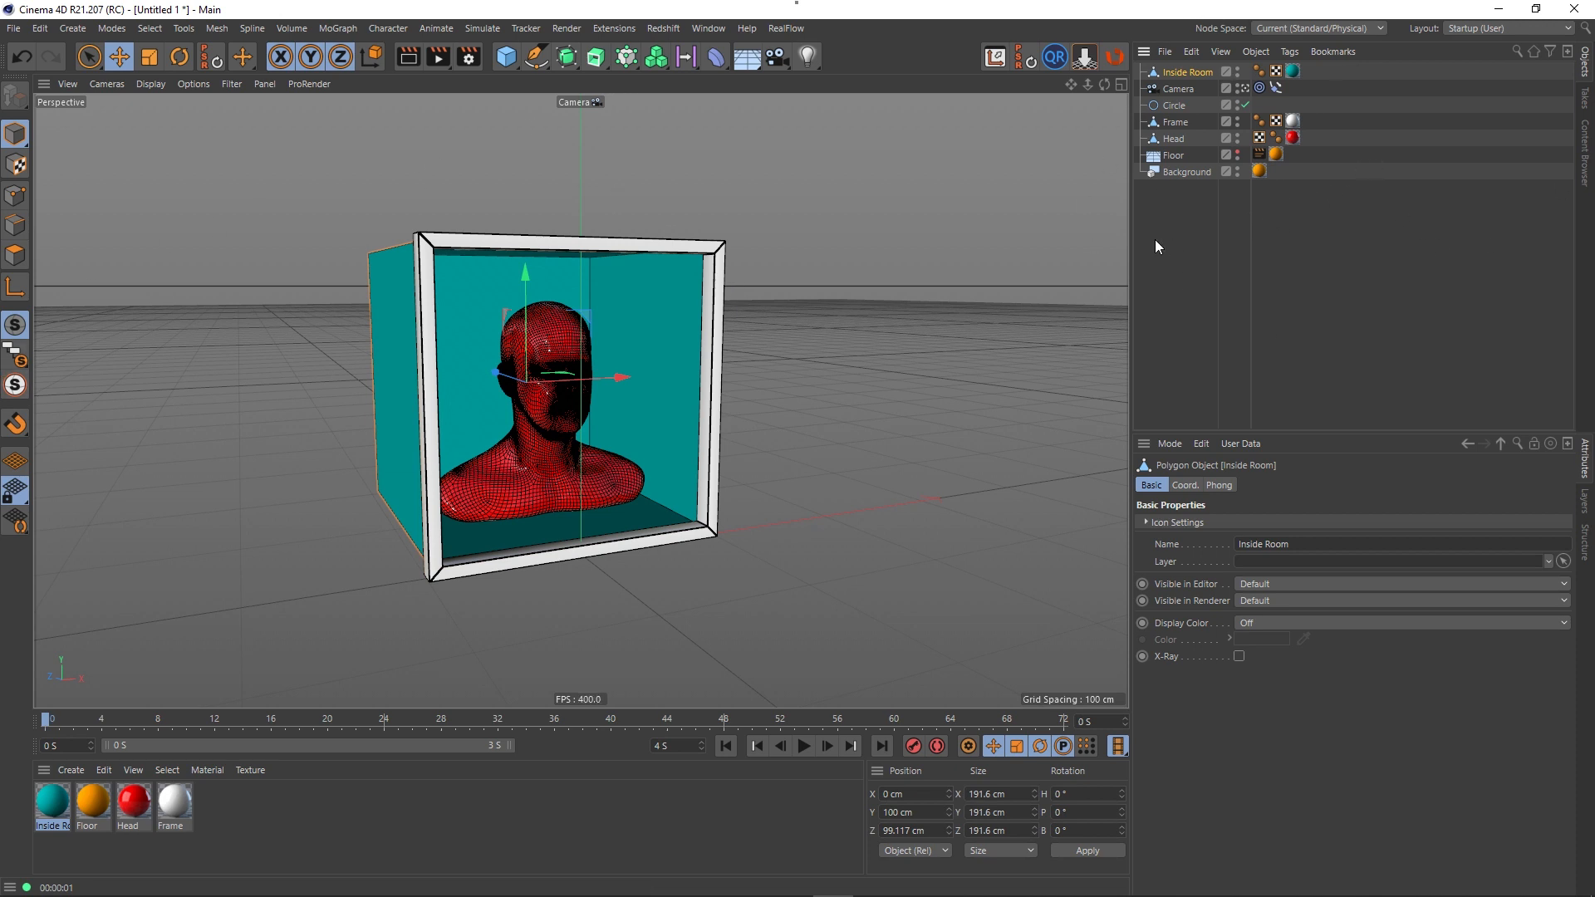
# - Create a null object and name it Scene
pyautogui.click(72, 29)
pyautogui.click(93, 51)
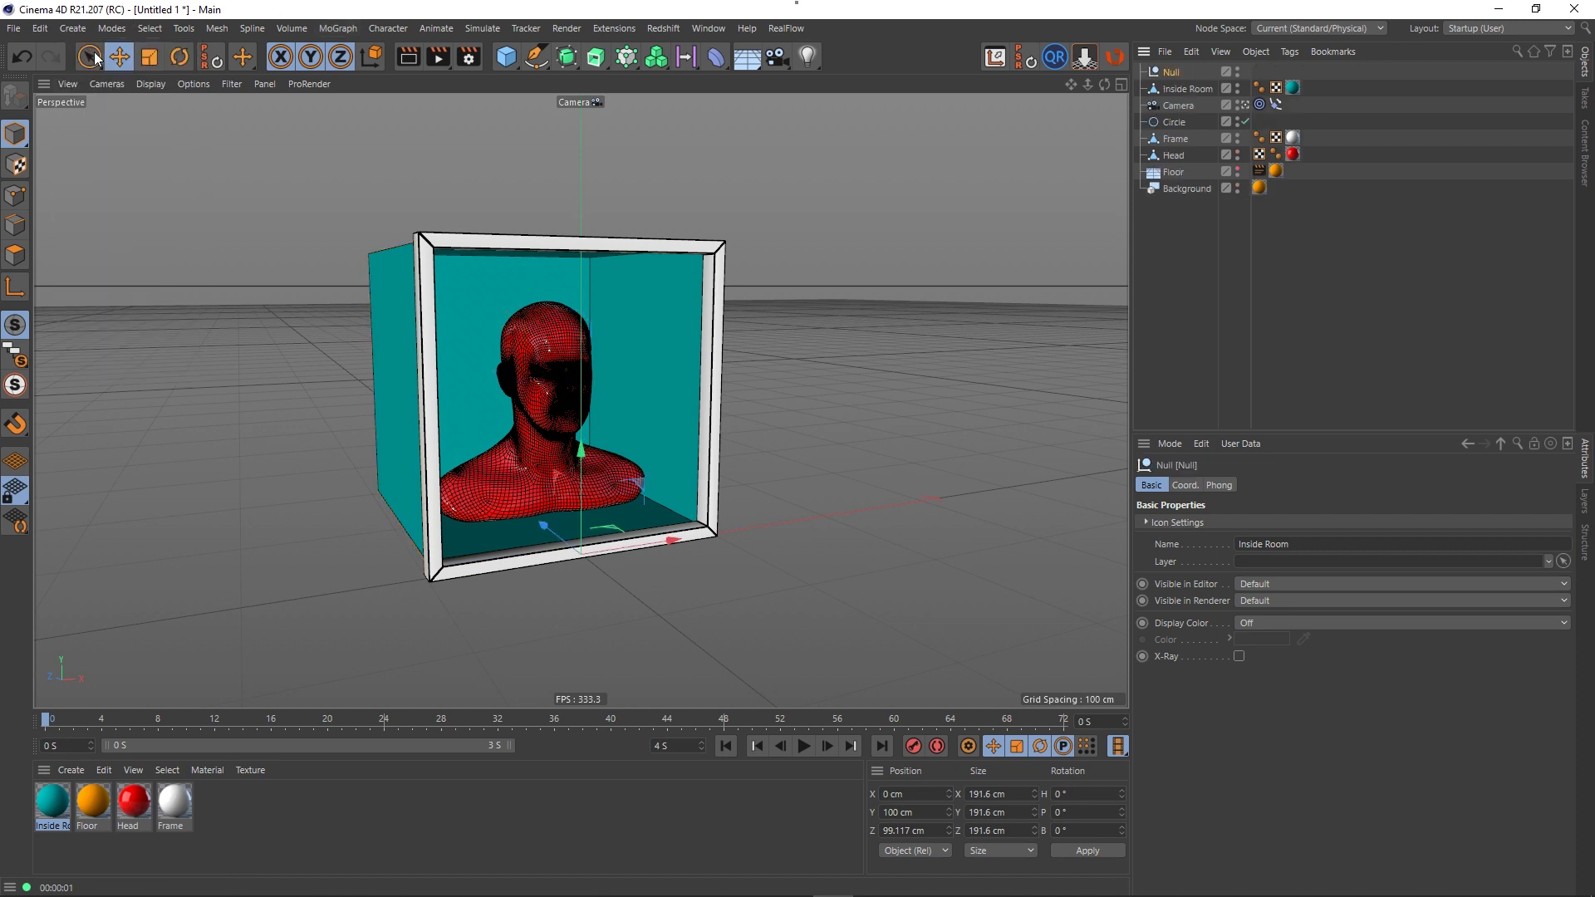
pyautogui.doubleClick(1174, 72)
pyautogui.write('S')
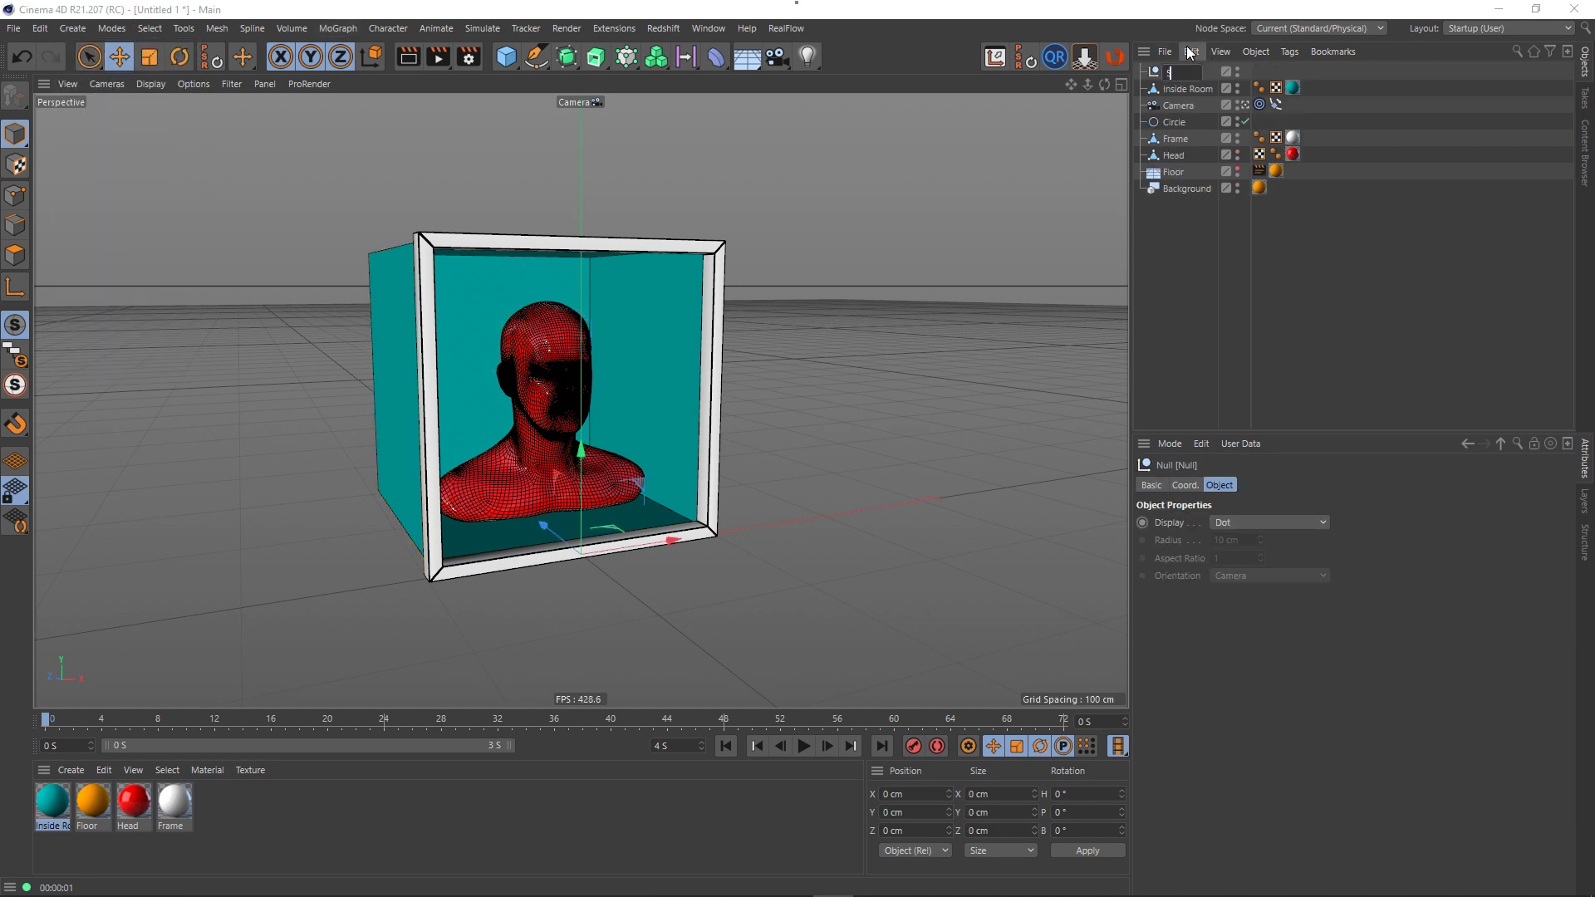
pyautogui.write('cene')
pyautogui.press('Return')
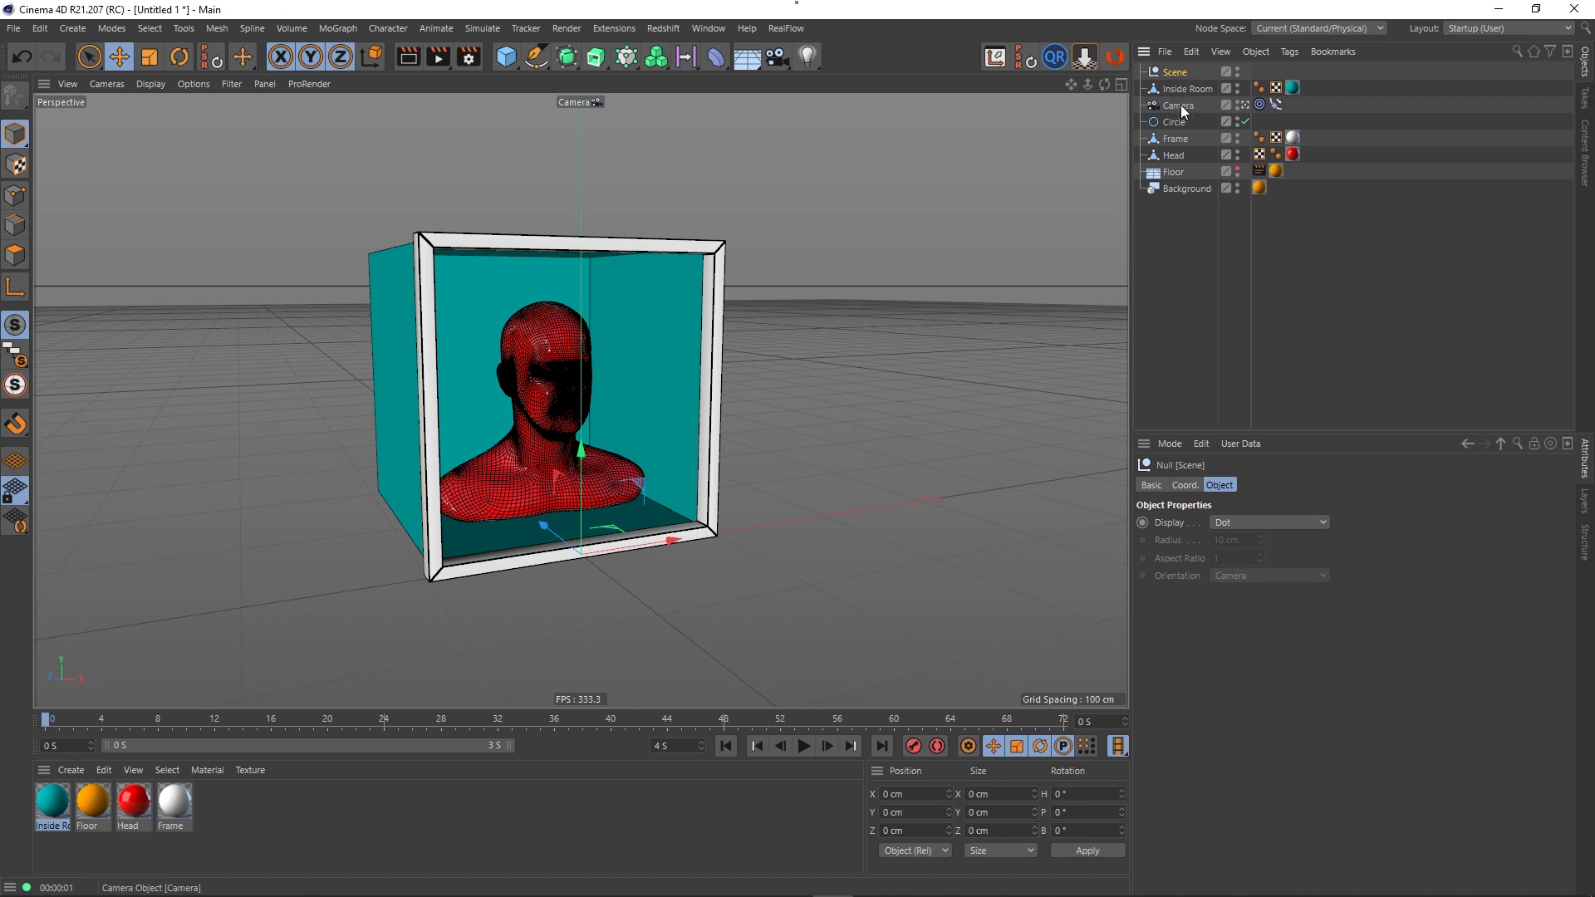
# - Group the Camera and the Circle under the Scene null, and rename the Circle as Camera Path
pyautogui.moveTo(1183, 110)
pyautogui.mouseDown()
pyautogui.moveTo(1176, 74)
pyautogui.moveTo(1185, 101)
pyautogui.moveTo(1181, 86)
pyautogui.mouseUp()
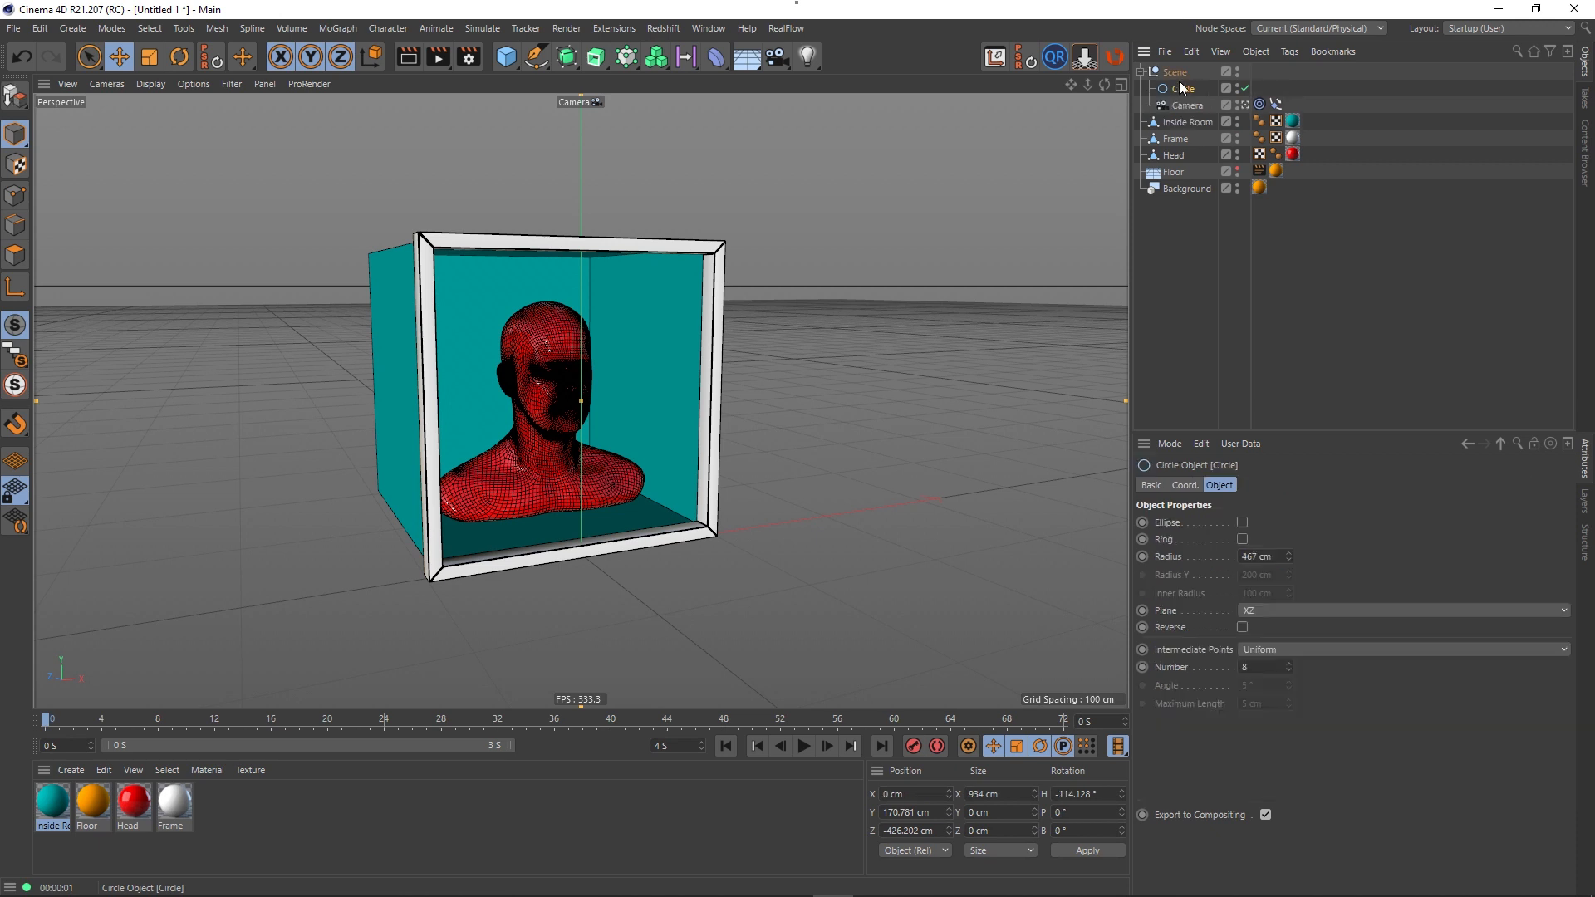
pyautogui.doubleClick(1188, 88)
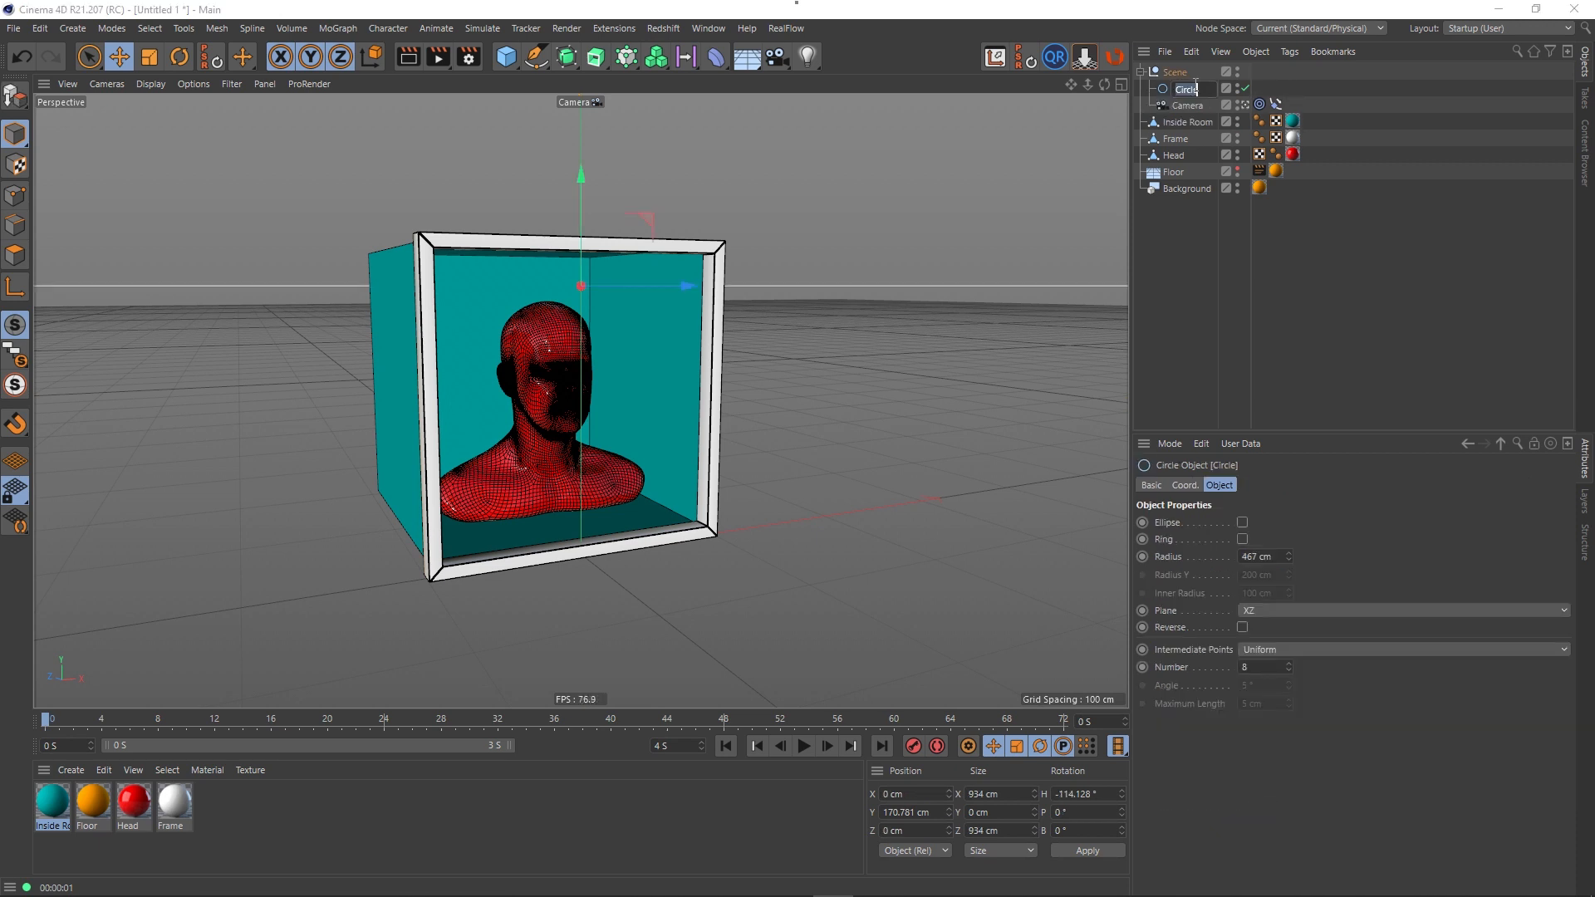
pyautogui.write('Camera P')
pyautogui.write('ath')
pyautogui.press('Return')
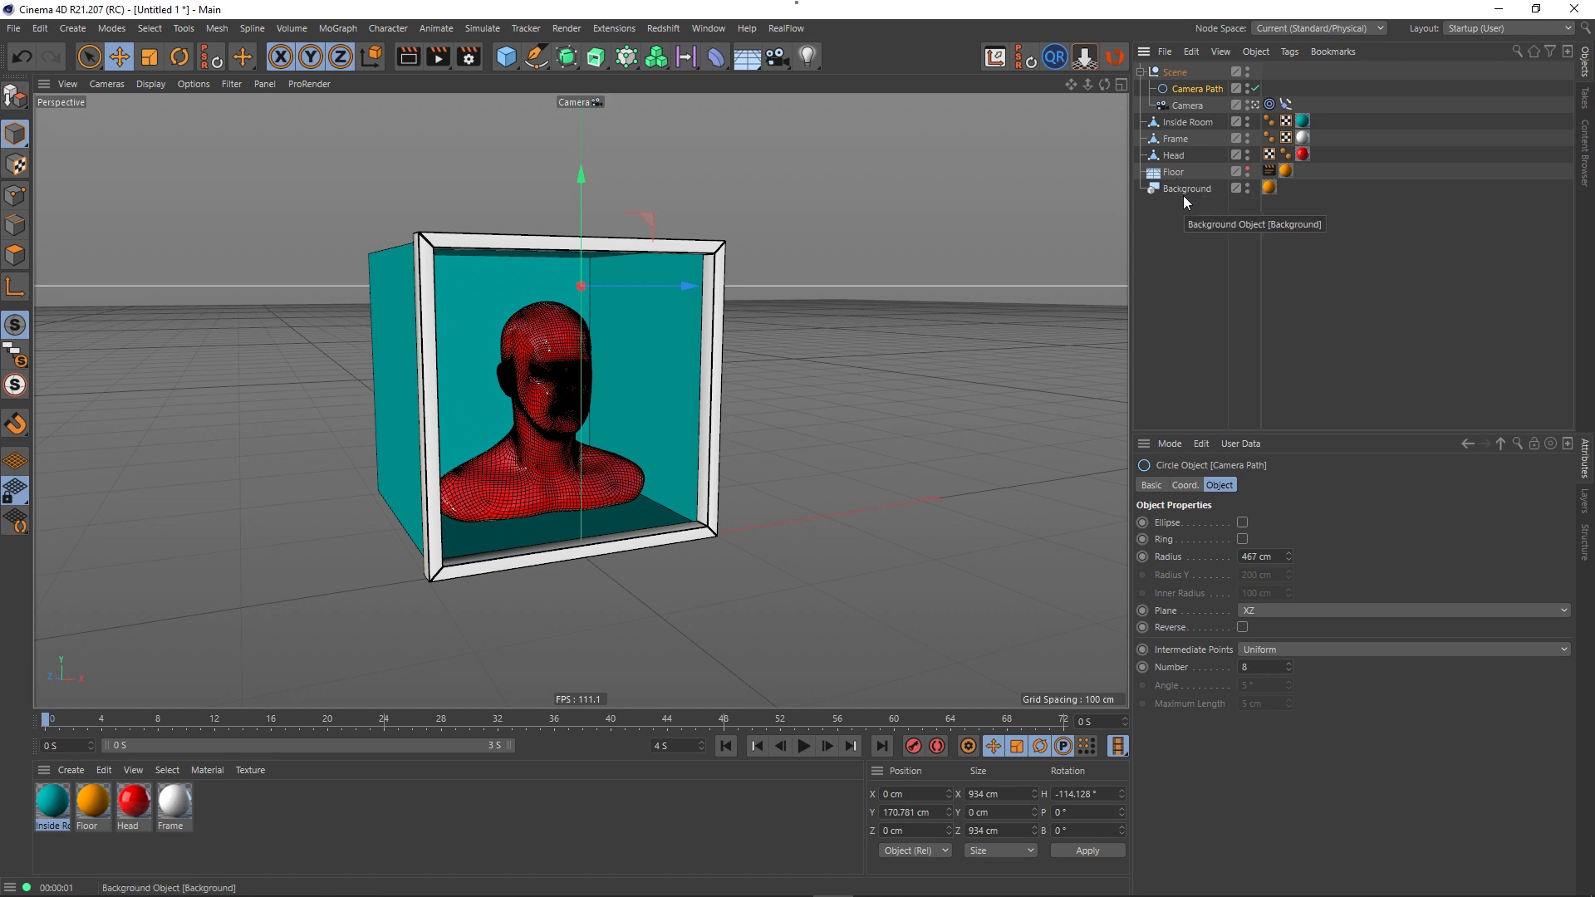
pyautogui.click(1191, 287)
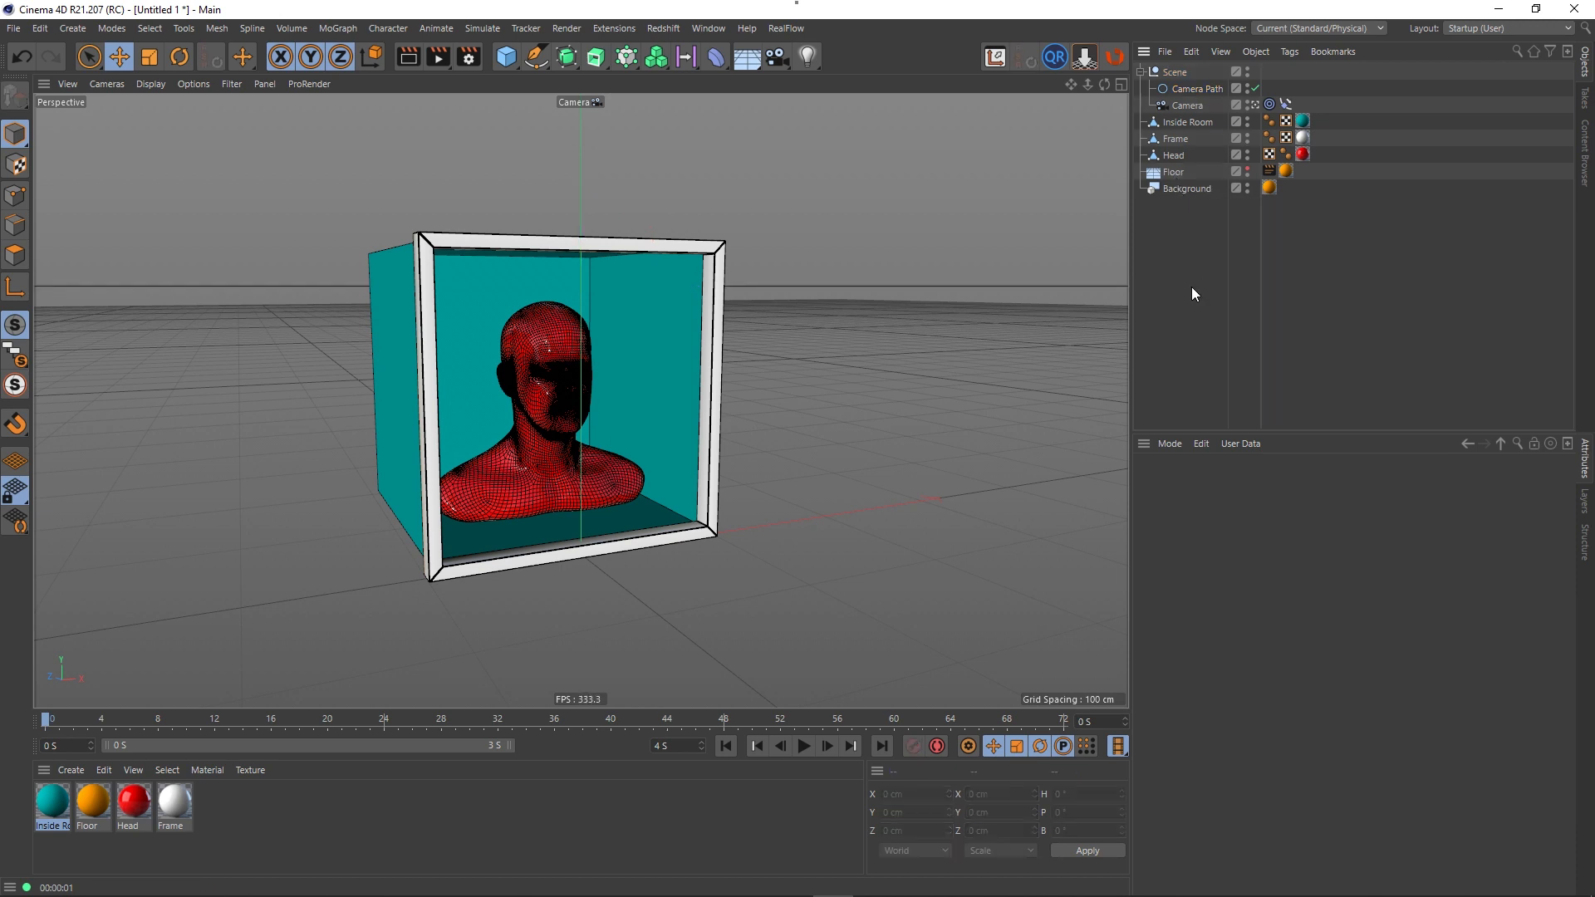
pyautogui.click(1141, 72)
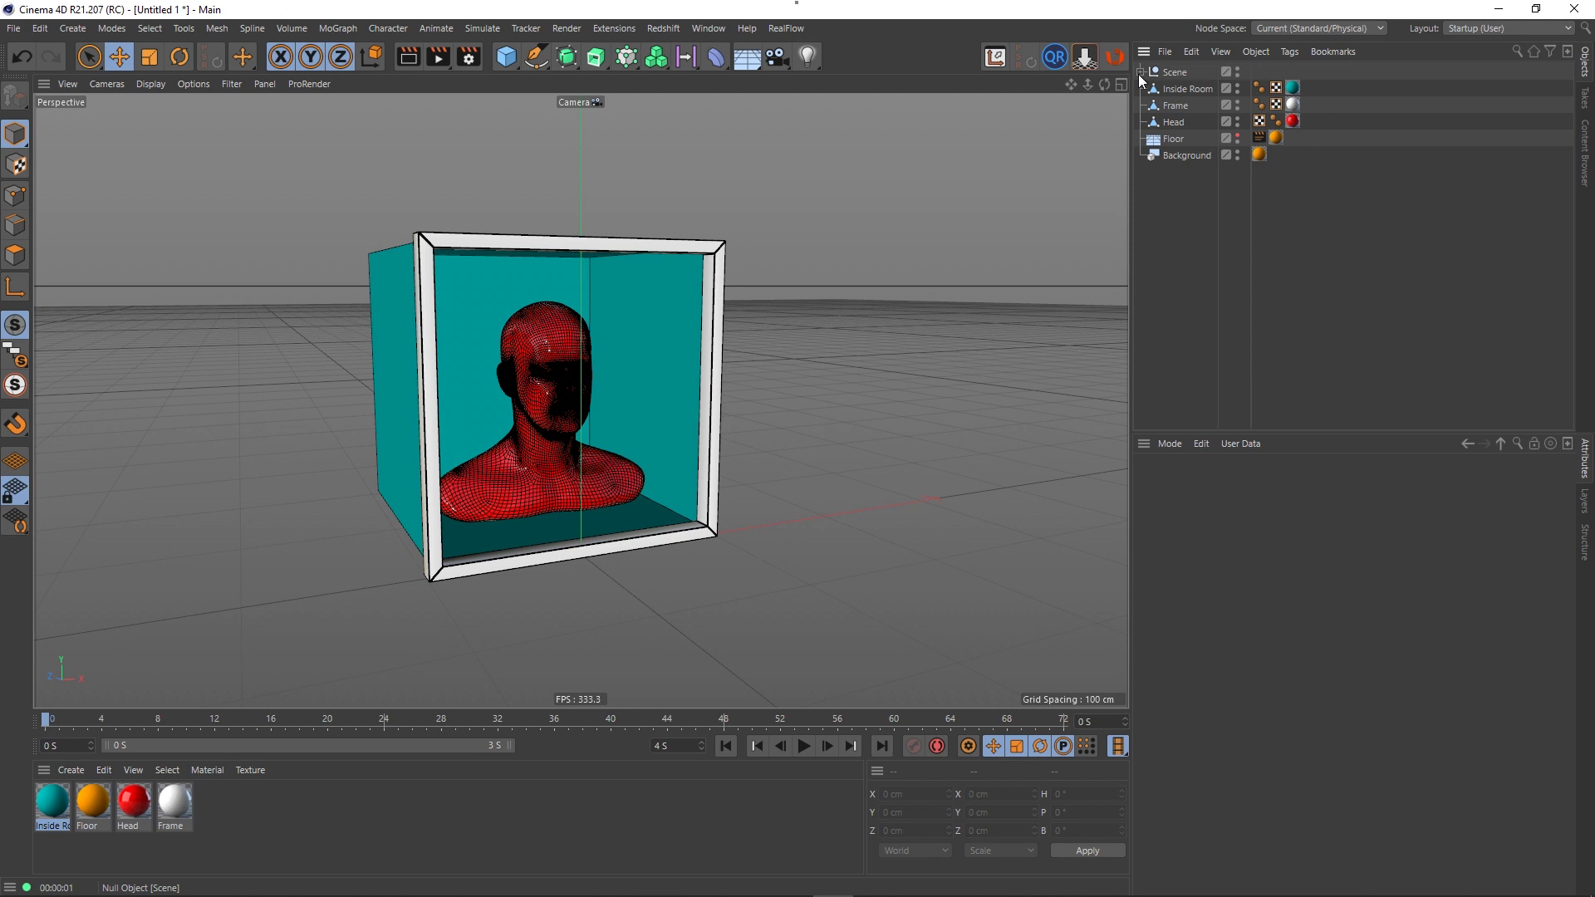
# - Create another null directly below Scene in the object hierarchy and name it Inside Elements
pyautogui.click(66, 28)
pyautogui.click(83, 52)
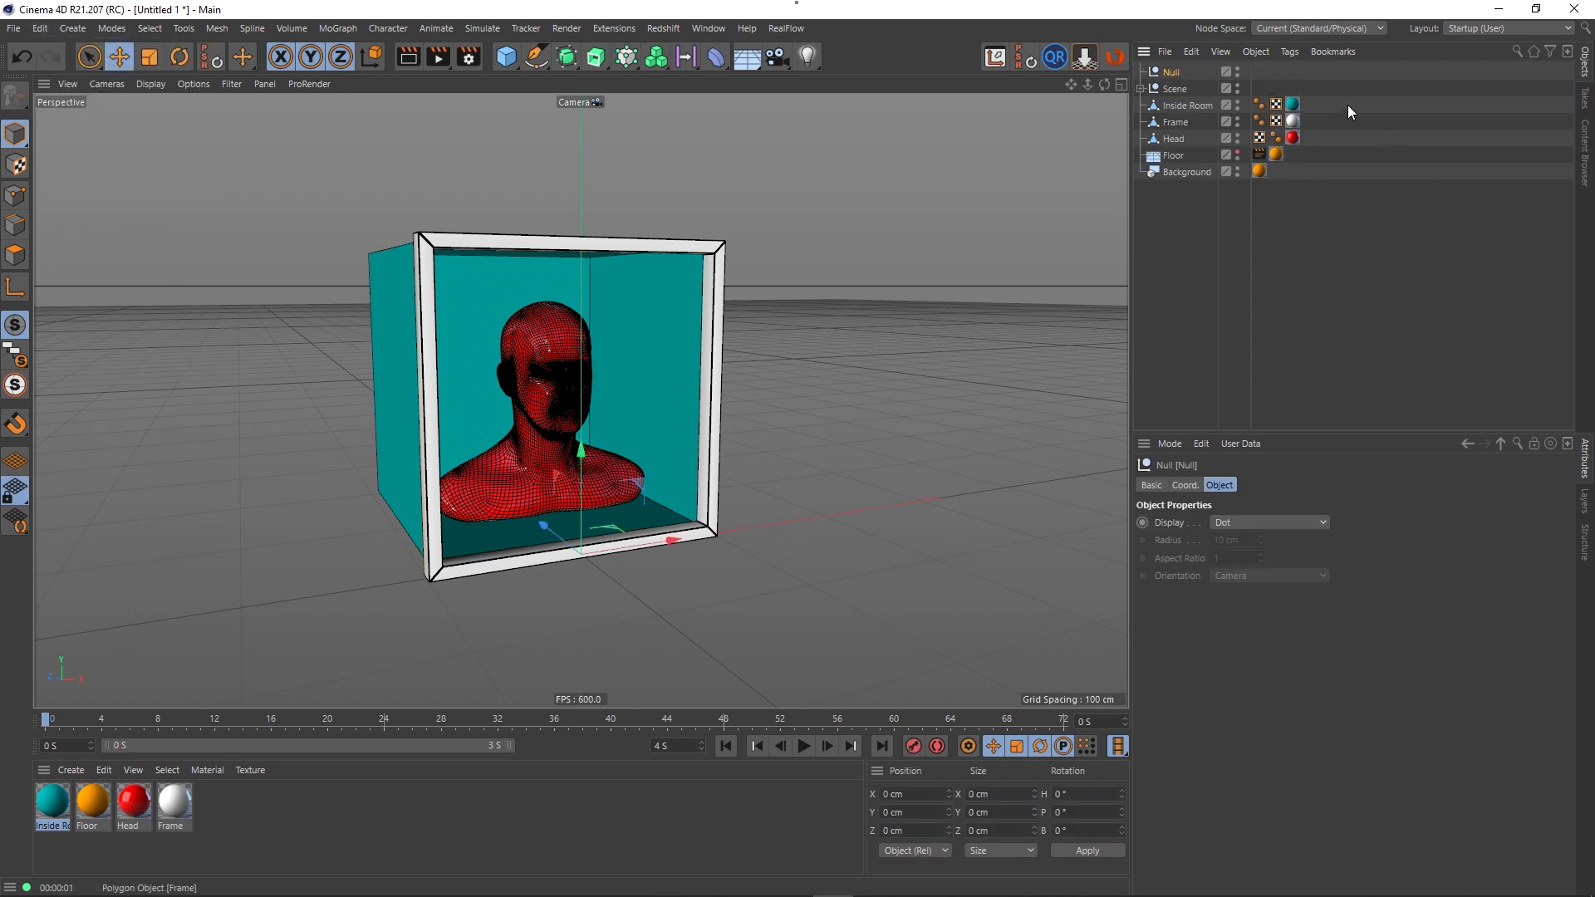
pyautogui.moveTo(1172, 73); pyautogui.dragTo(1172, 96)
pyautogui.doubleClick(1175, 89)
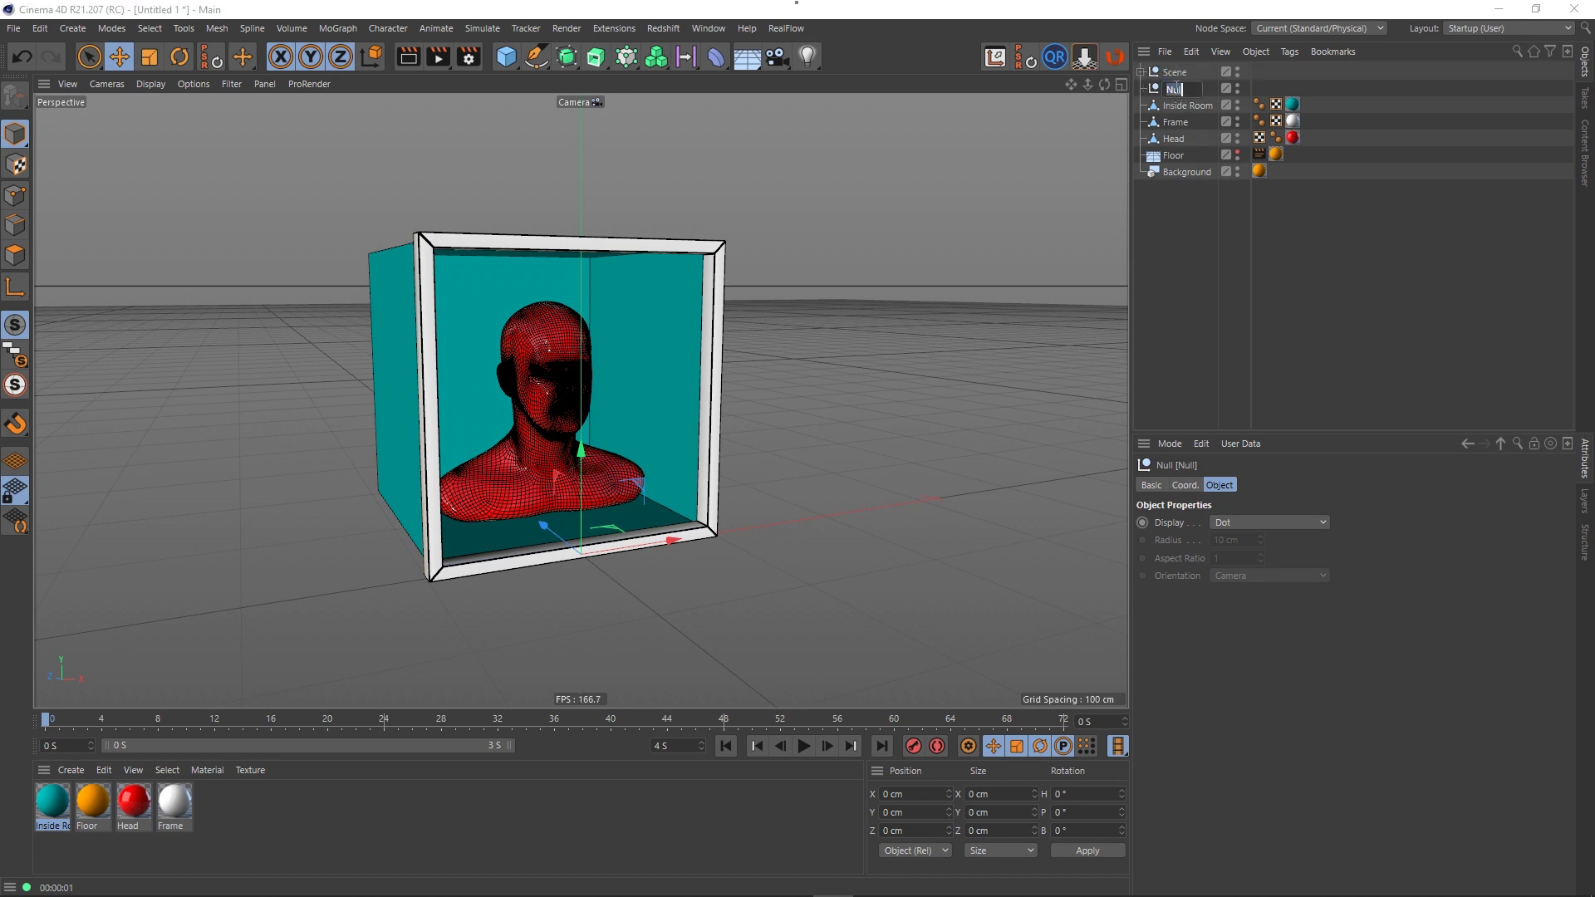
pyautogui.write('Inside')
pyautogui.write(' Element')
pyautogui.write('s')
pyautogui.press('Return')
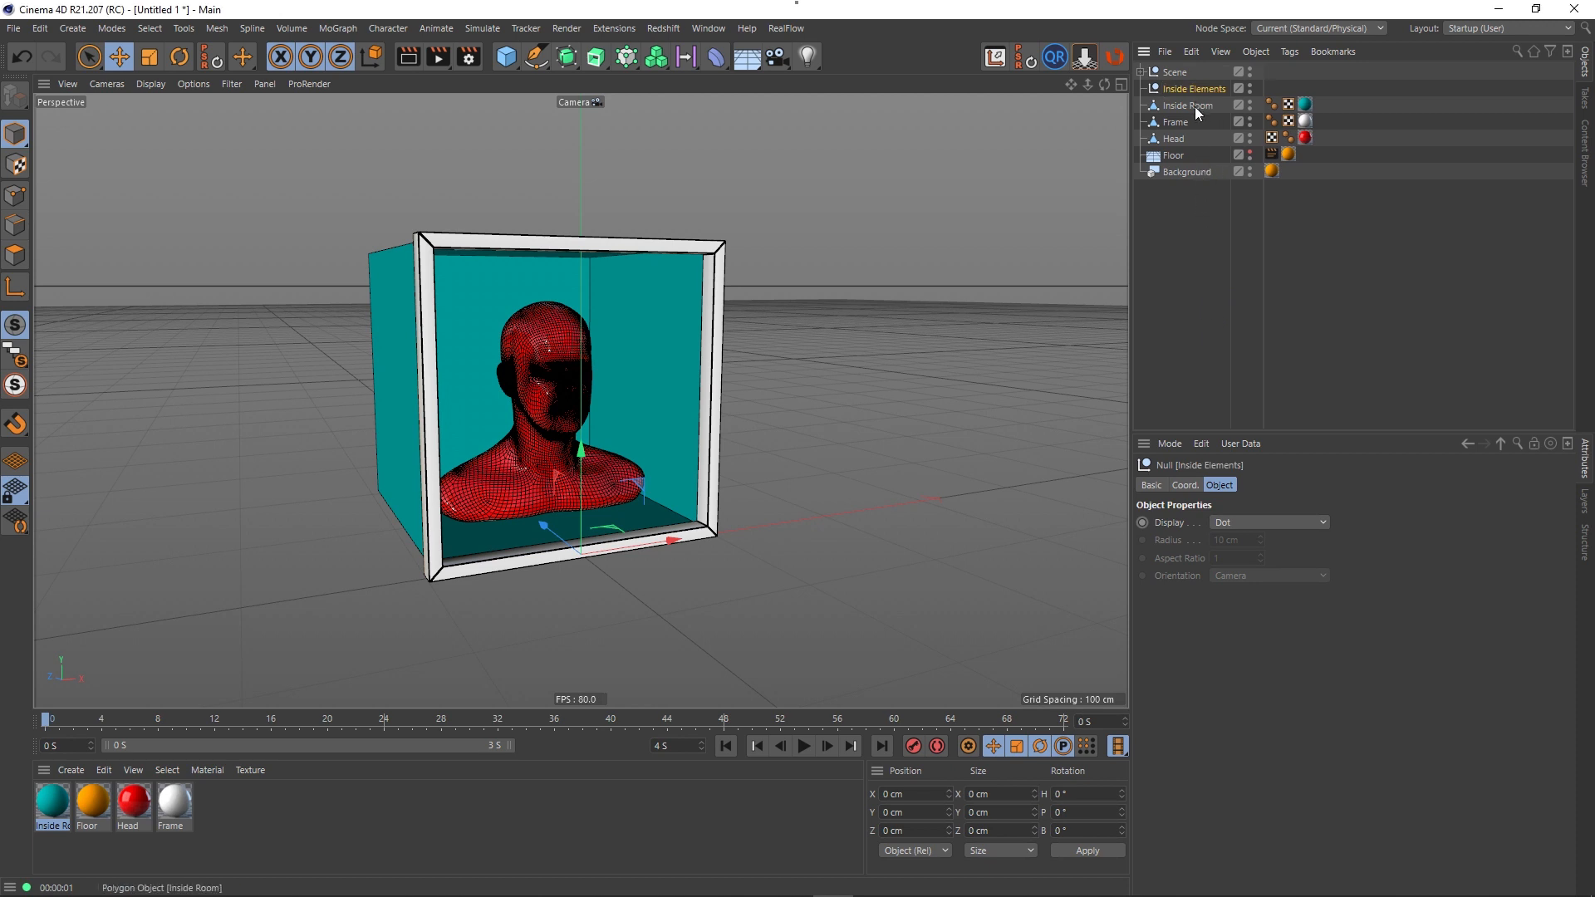
# - Make the Inside Room and Head objects children of the Inside Elements null
pyautogui.moveTo(1195, 89); pyautogui.dragTo(1195, 91)
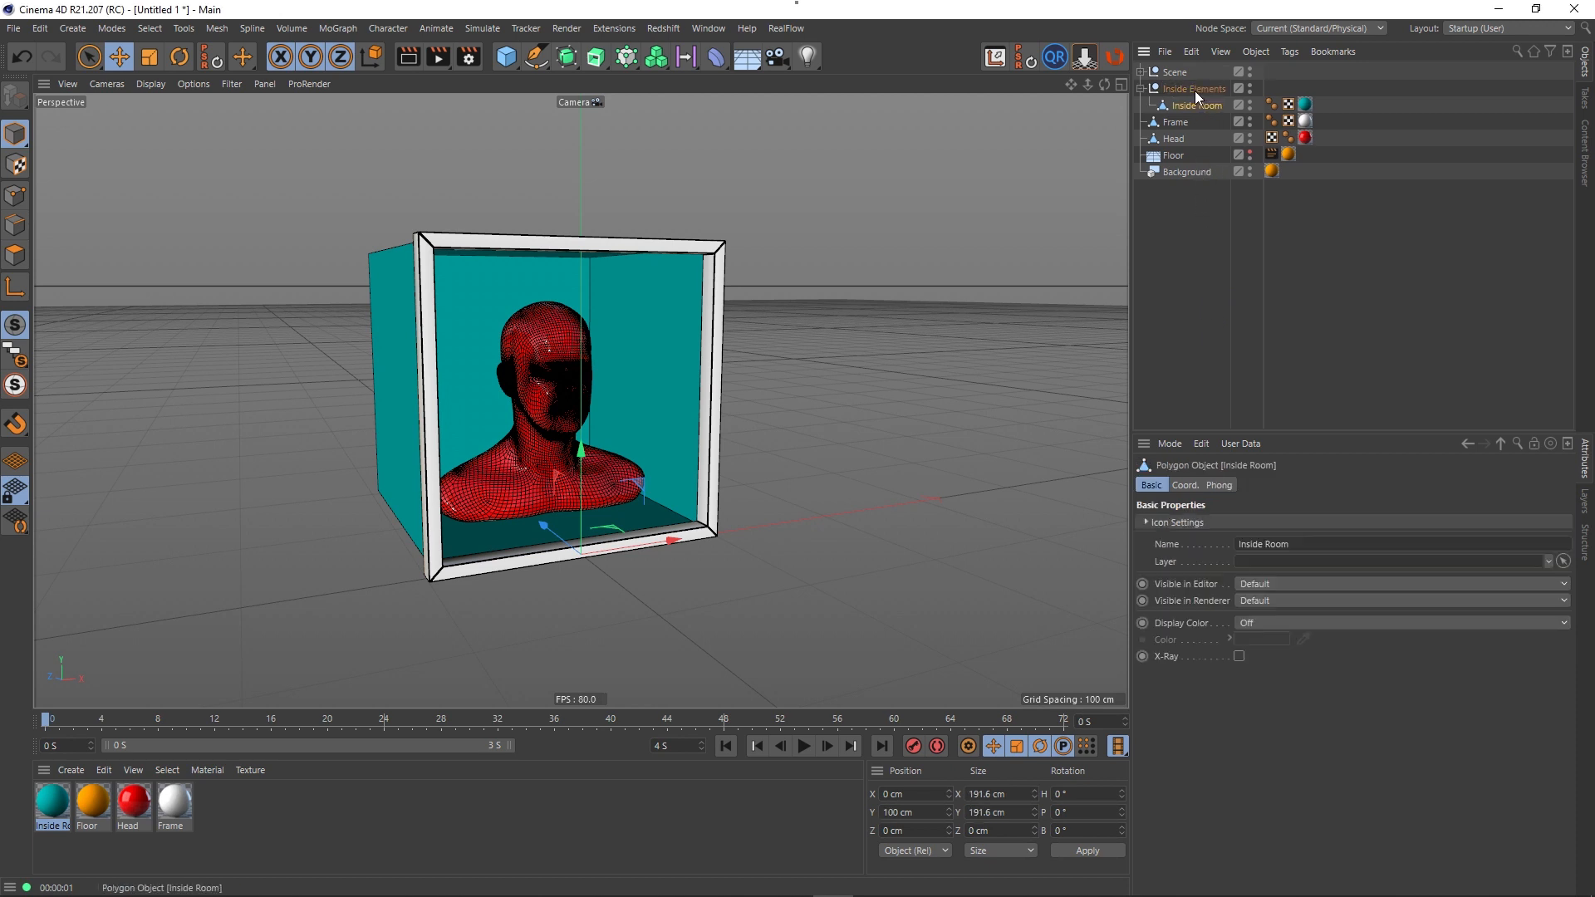
pyautogui.click(1174, 226)
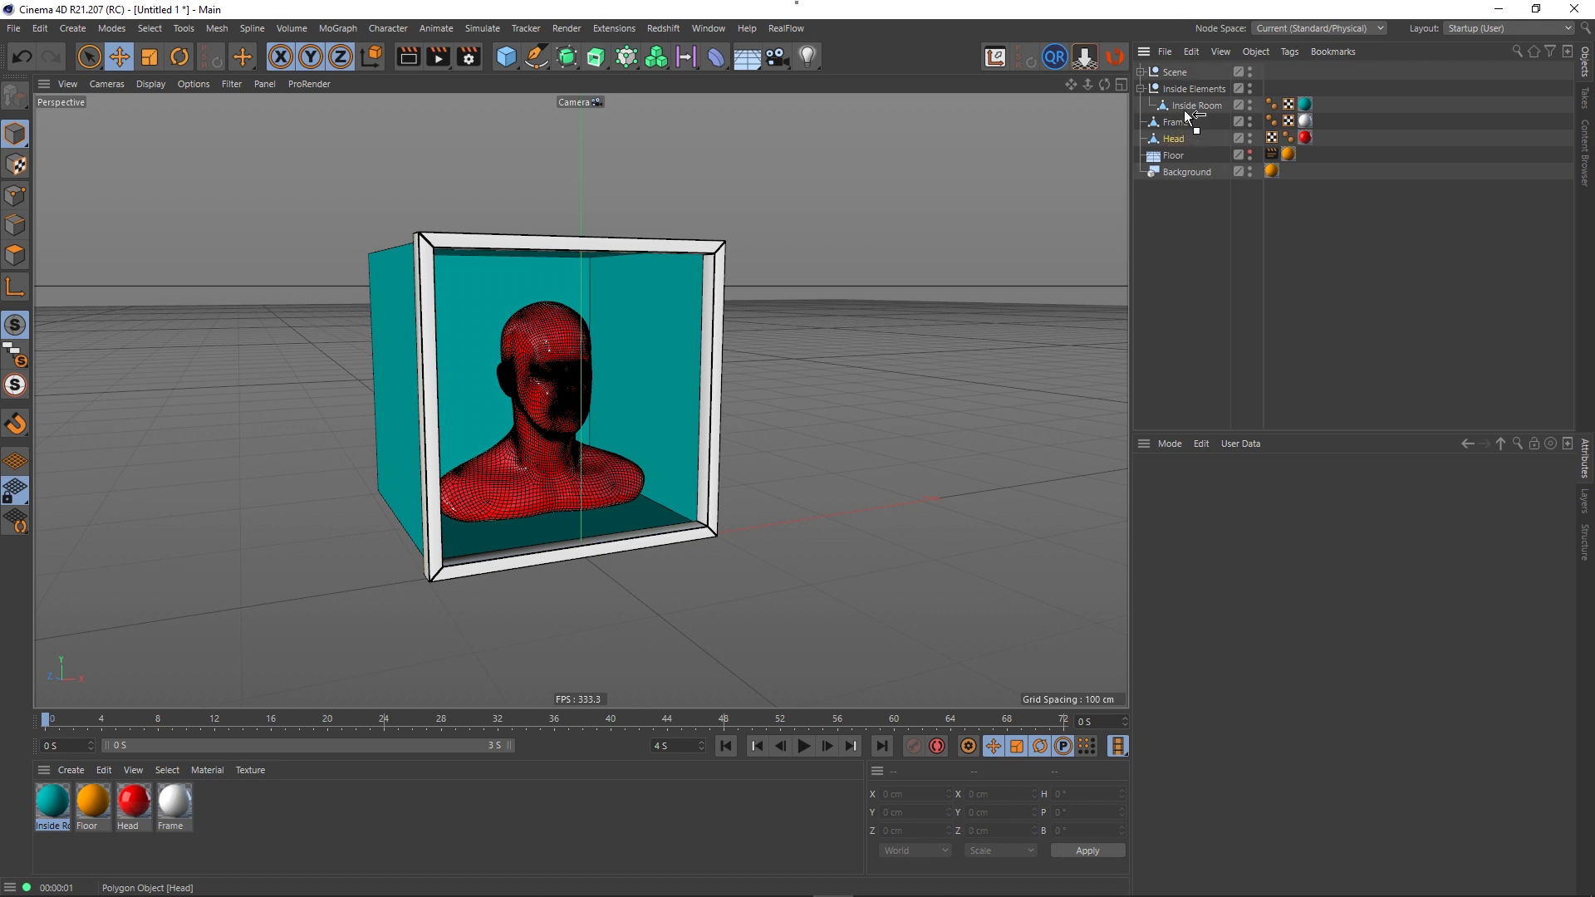
pyautogui.moveTo(1184, 110); pyautogui.dragTo(1185, 110)
pyautogui.click(1180, 143)
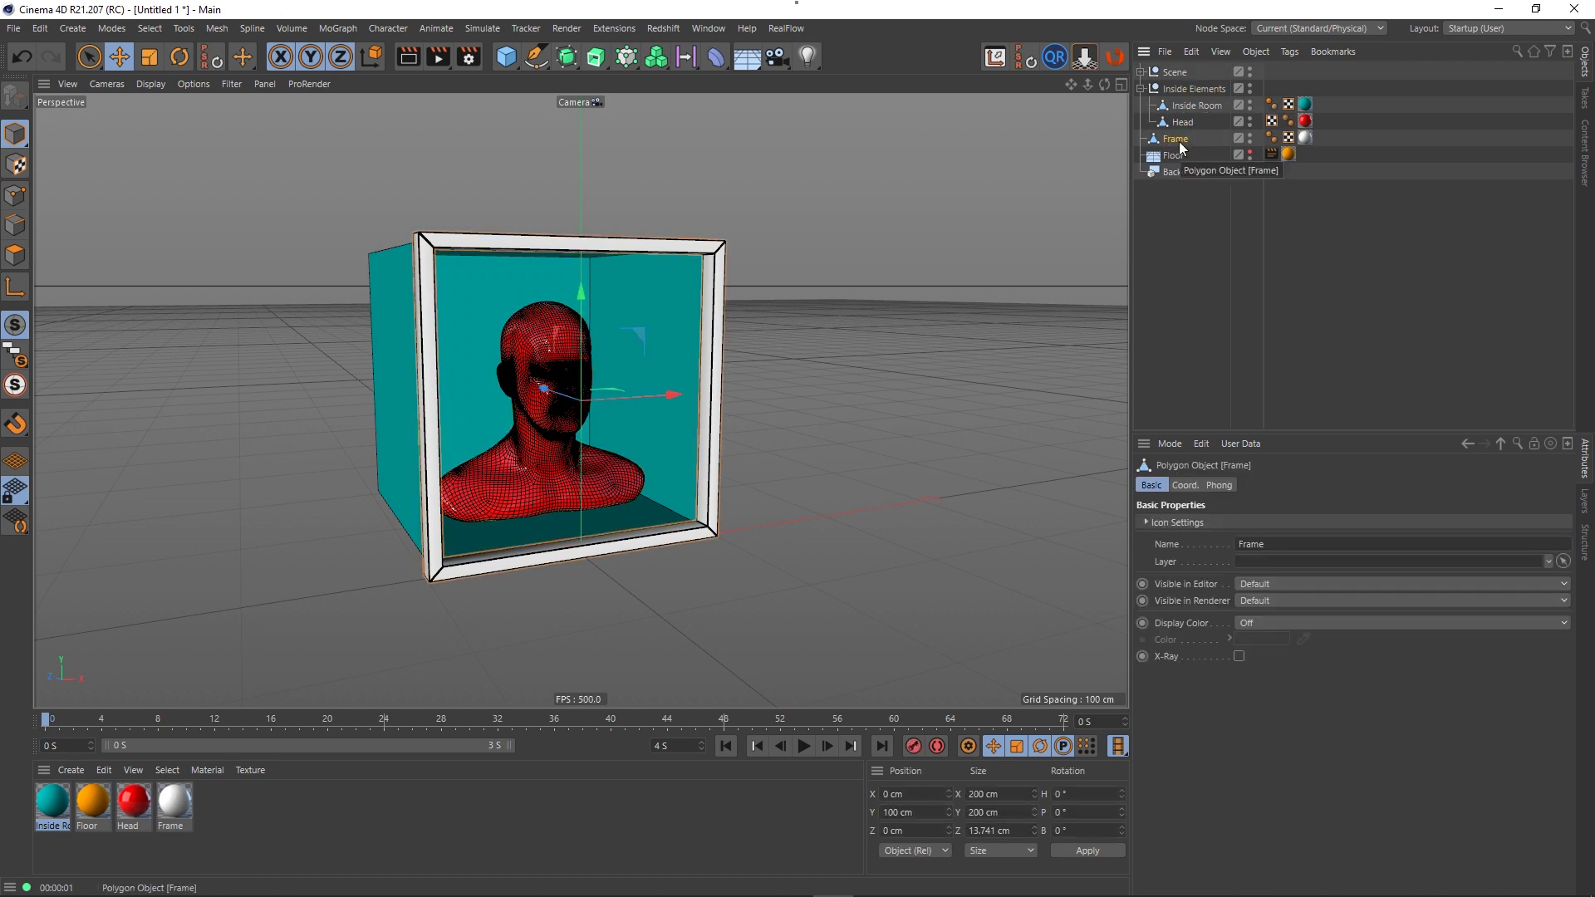
pyautogui.click(1178, 276)
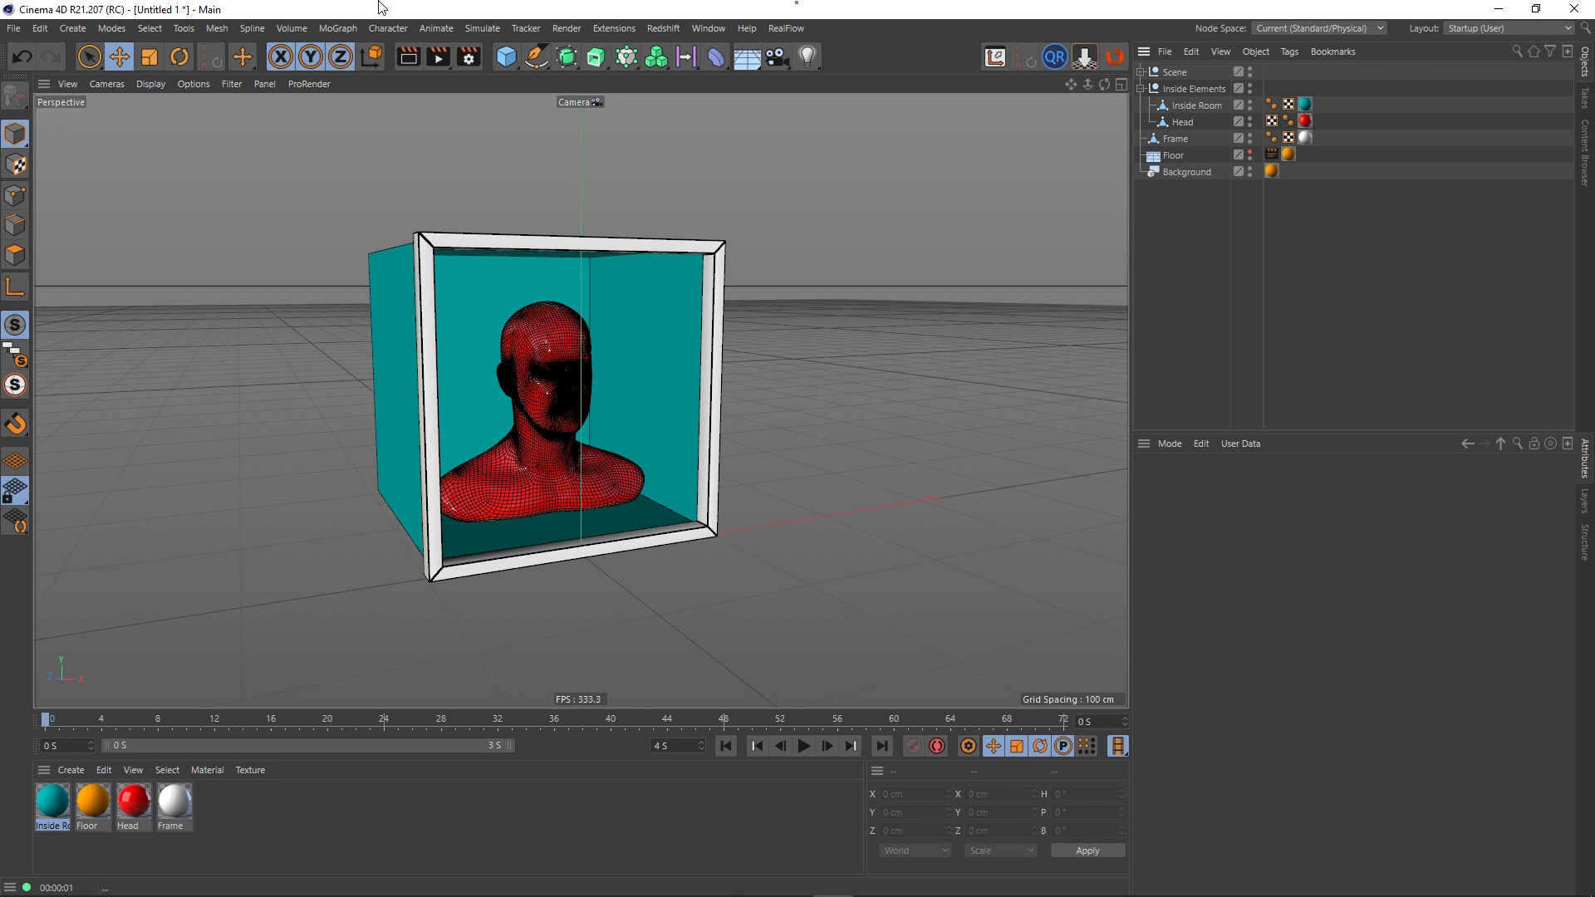
# - Create a null at the end of the object list and name it Outside Elements
pyautogui.click(73, 28)
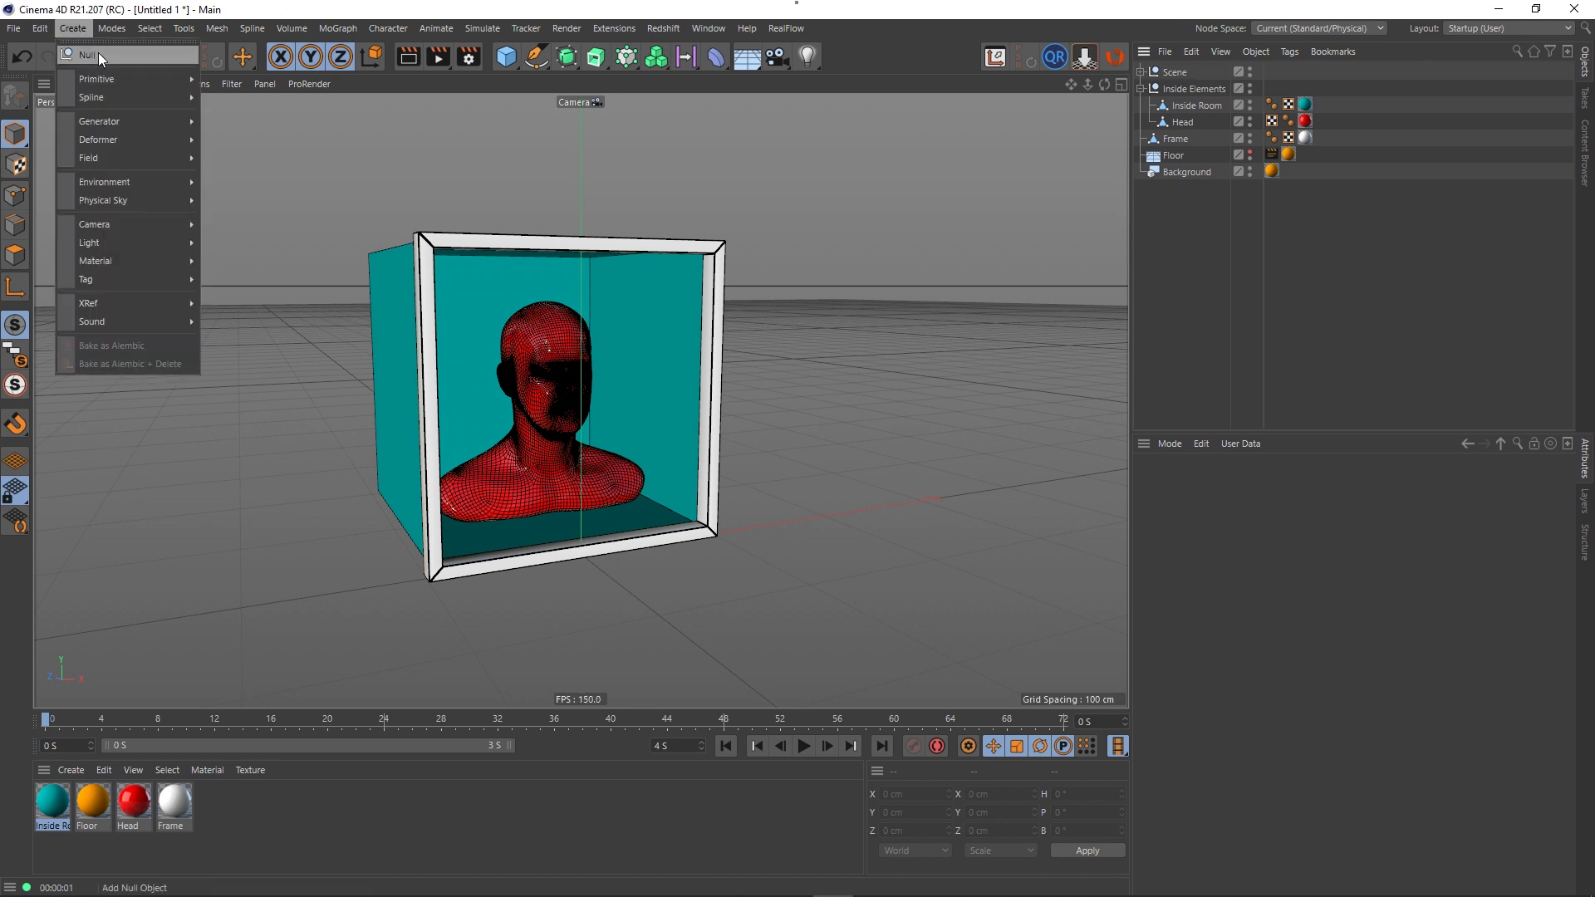
pyautogui.click(98, 52)
pyautogui.moveTo(1170, 129); pyautogui.dragTo(1177, 204)
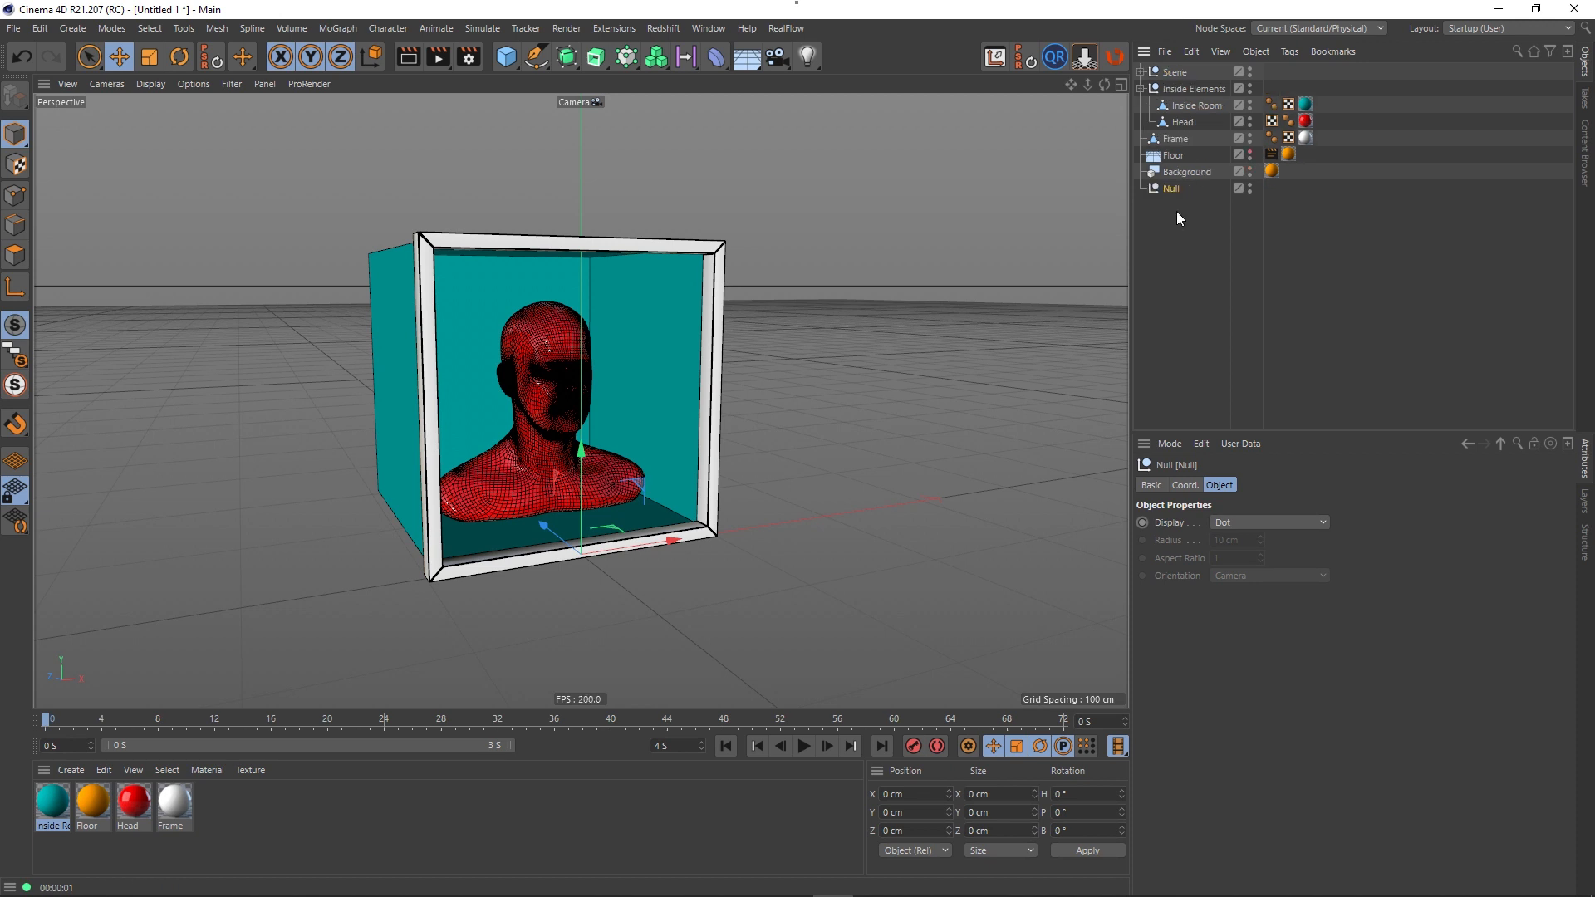
pyautogui.doubleClick(1170, 190)
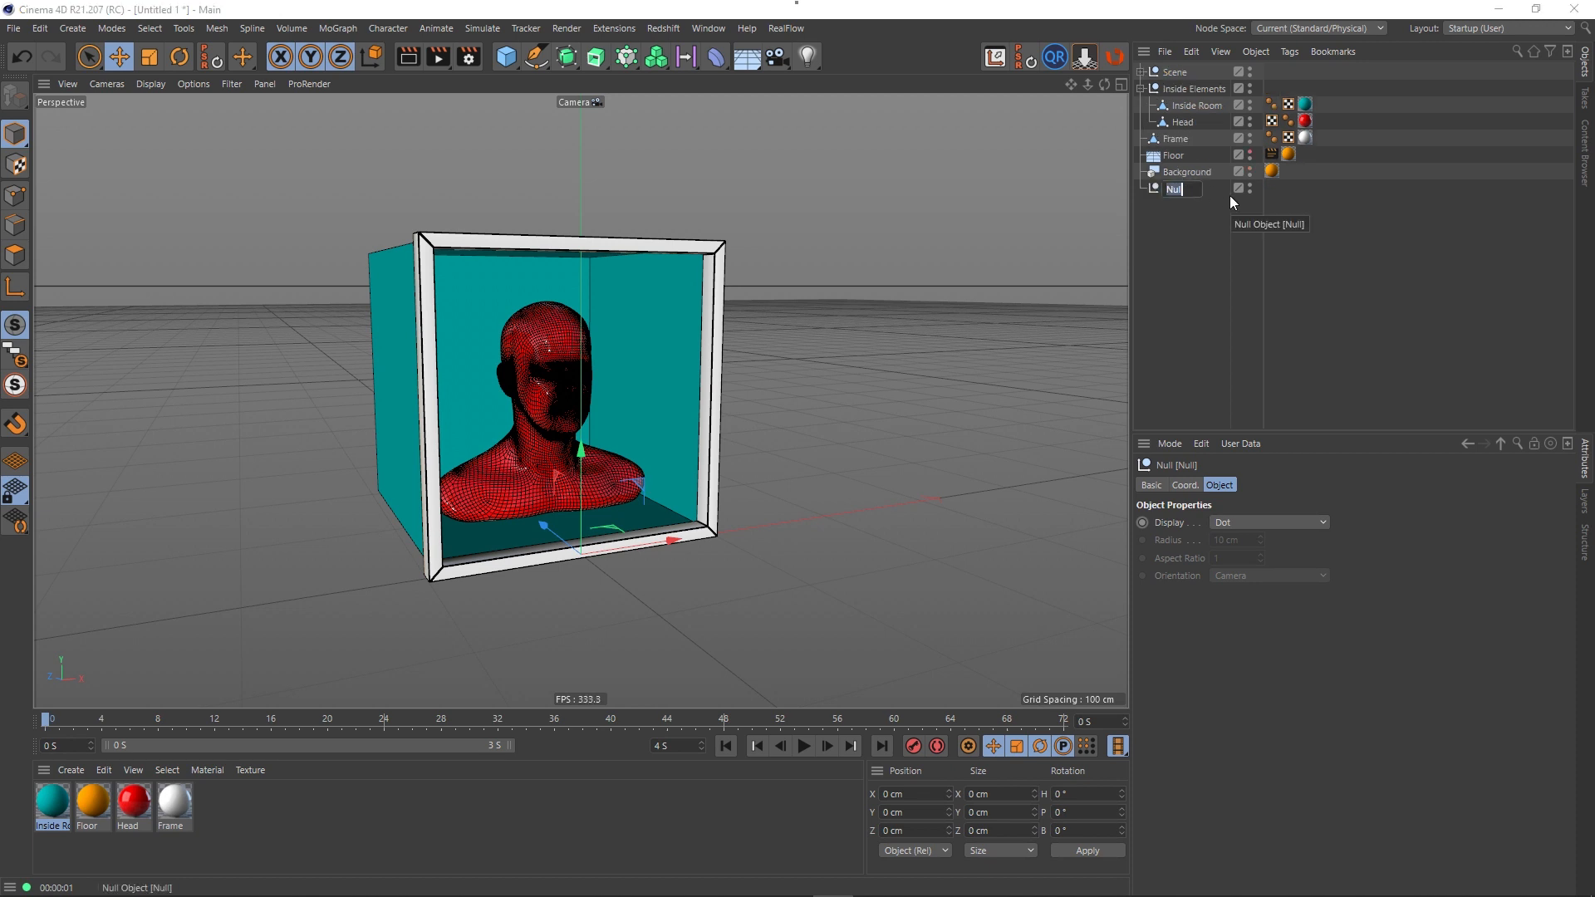
pyautogui.write('C')
pyautogui.write('utside E')
pyautogui.write('le')
pyautogui.write('men')
pyautogui.write('ts')
pyautogui.press('Return')
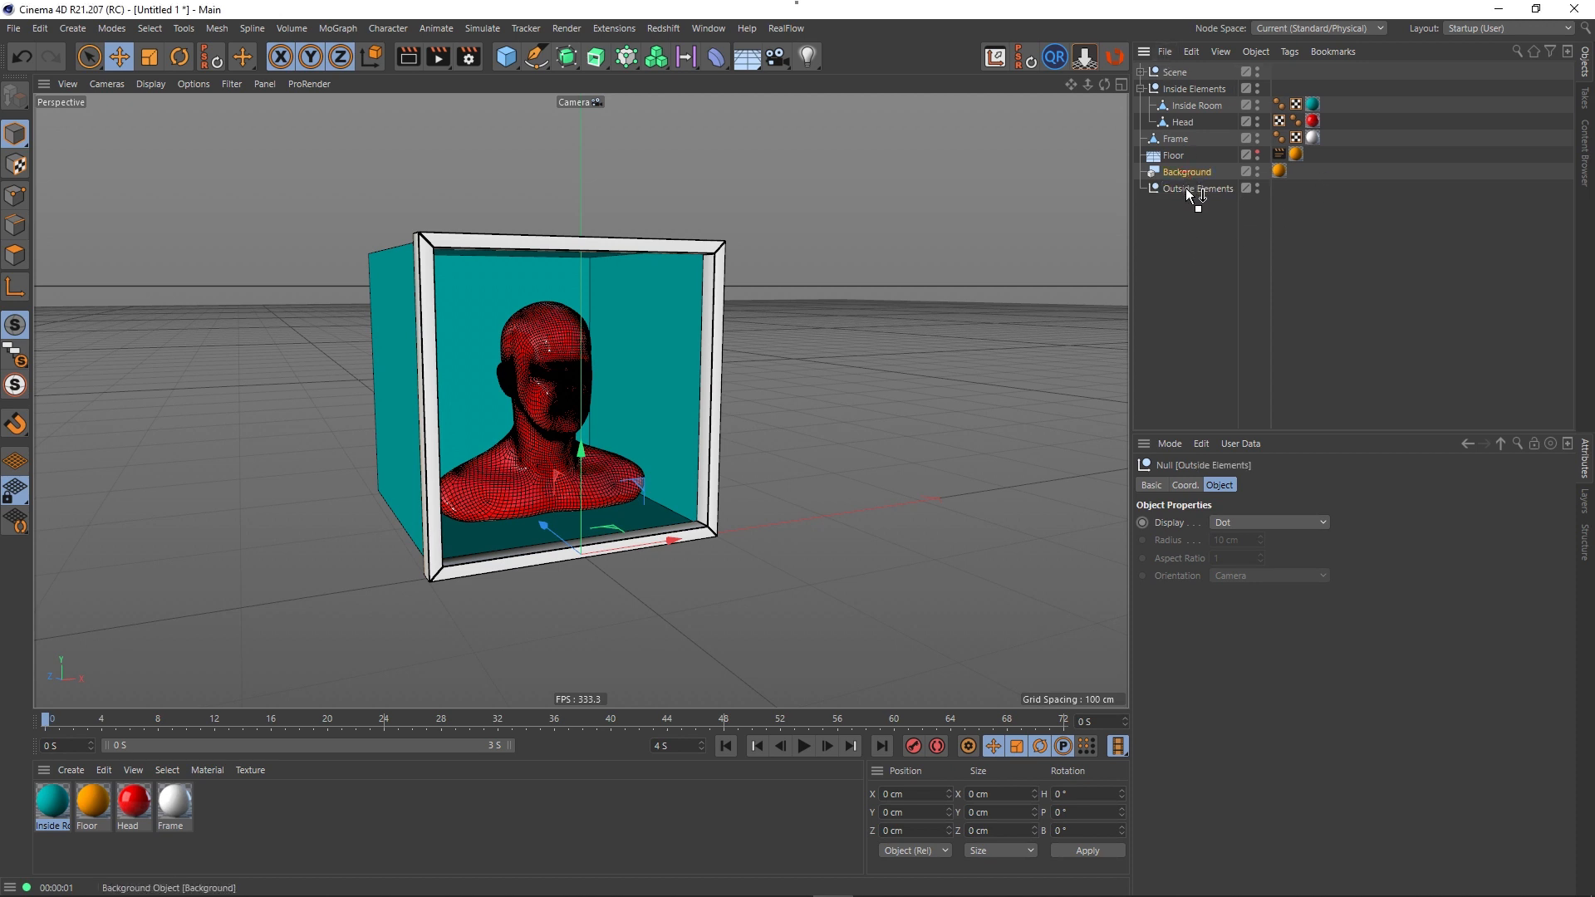
# - Group the Floor, Background and Frame under Outside Elements, and collapse both element groups
pyautogui.moveTo(1185, 188)
pyautogui.mouseDown()
pyautogui.moveTo(1175, 153)
pyautogui.moveTo(1185, 171)
pyautogui.mouseUp()
pyautogui.click(1194, 269)
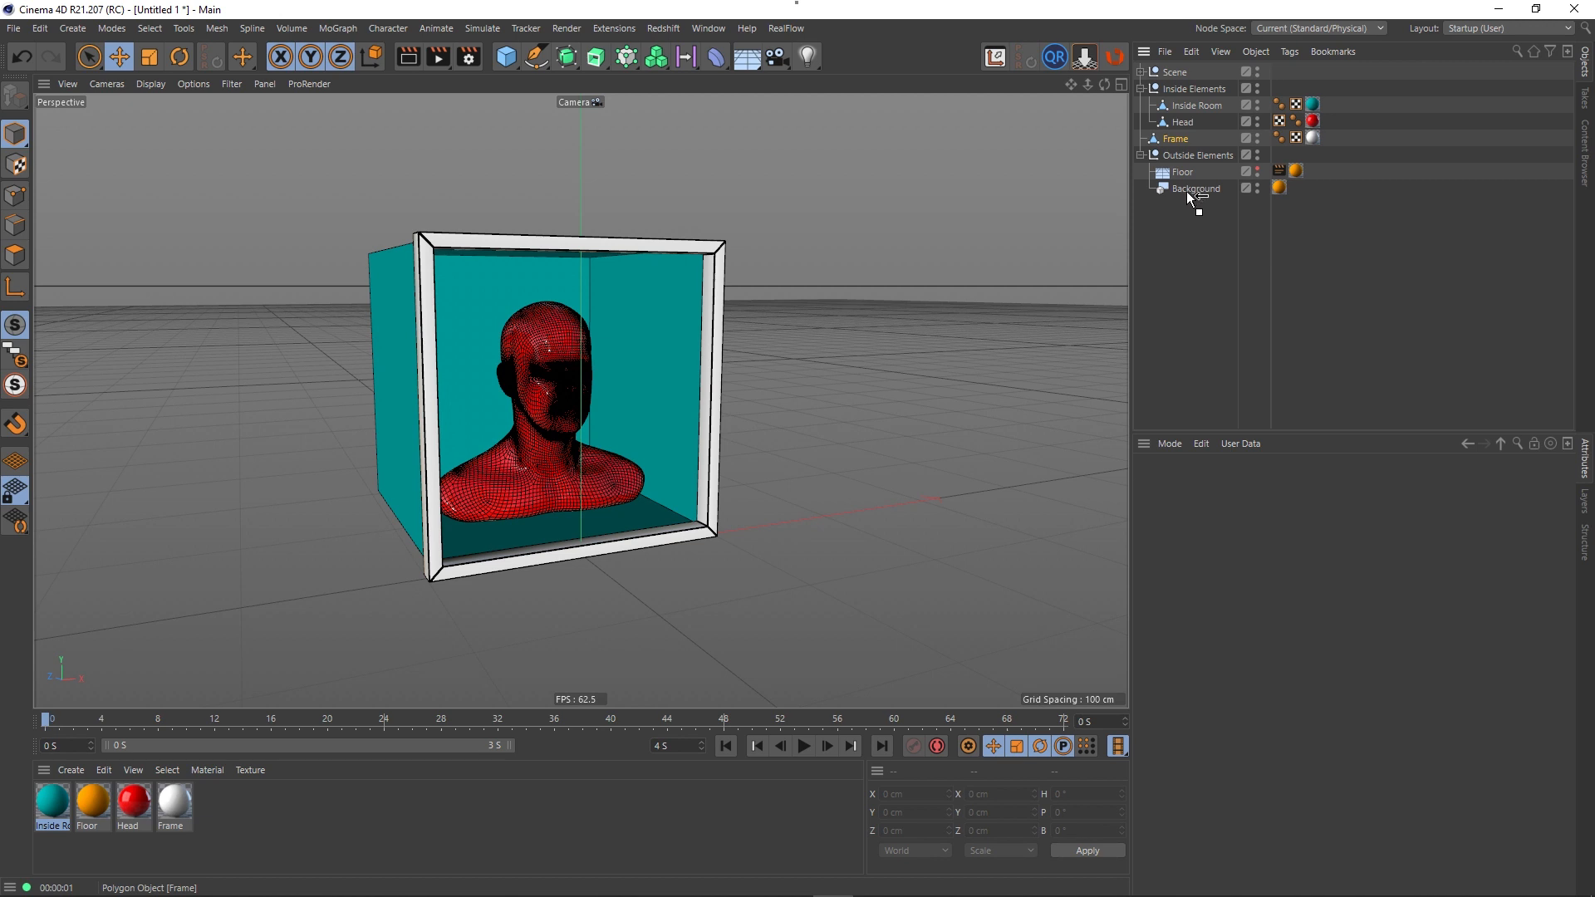
pyautogui.moveTo(1187, 192); pyautogui.dragTo(1188, 193)
pyautogui.click(1193, 249)
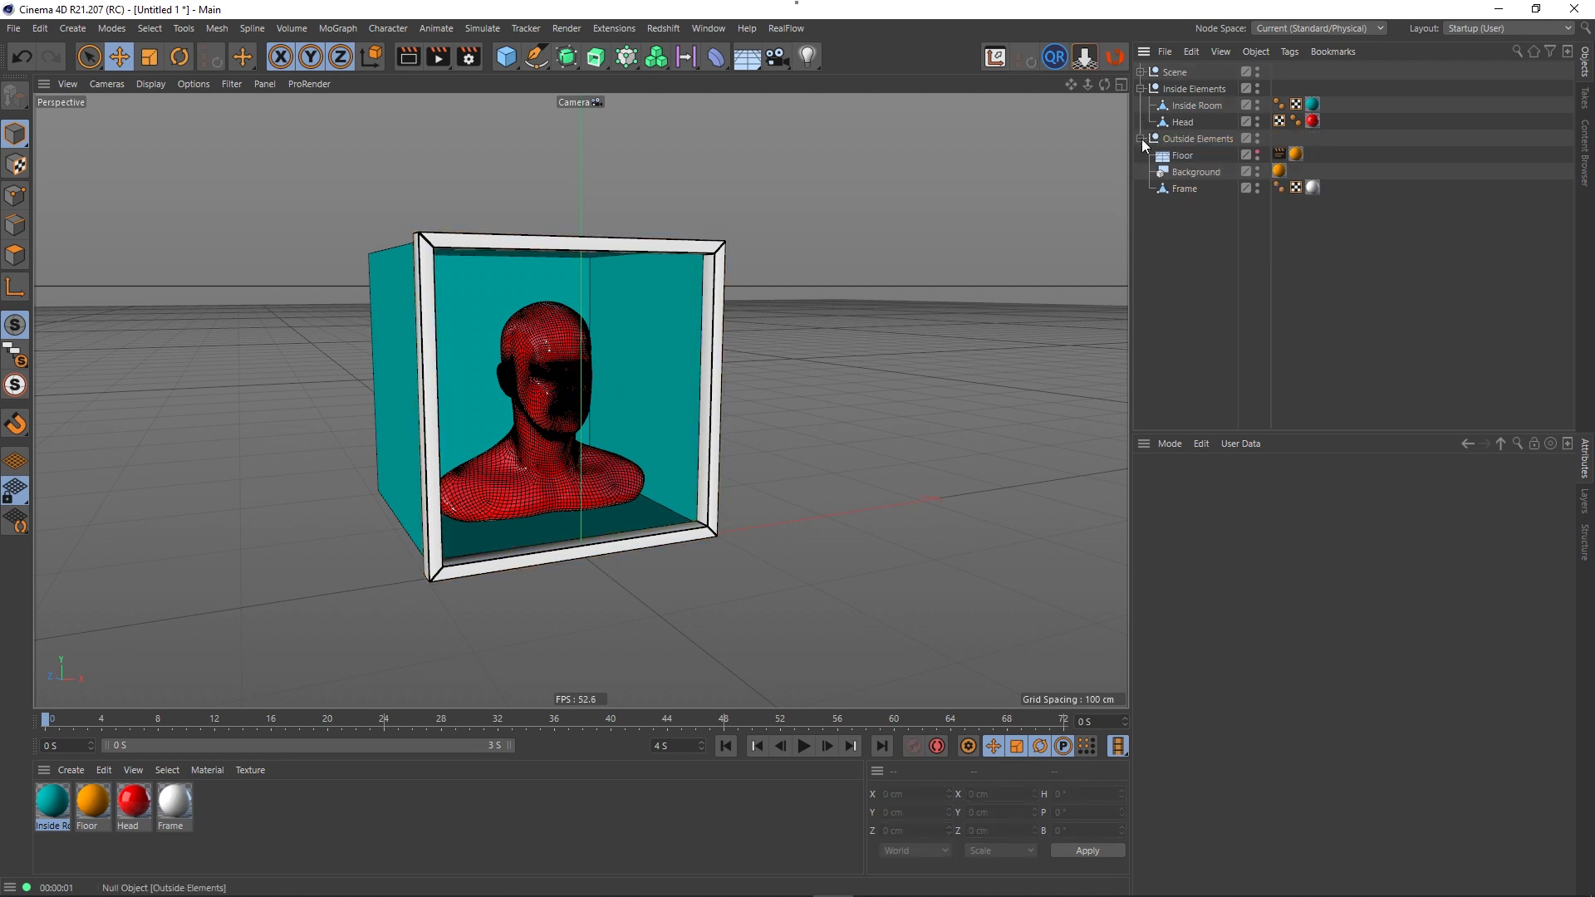
pyautogui.click(1142, 137)
pyautogui.click(1141, 88)
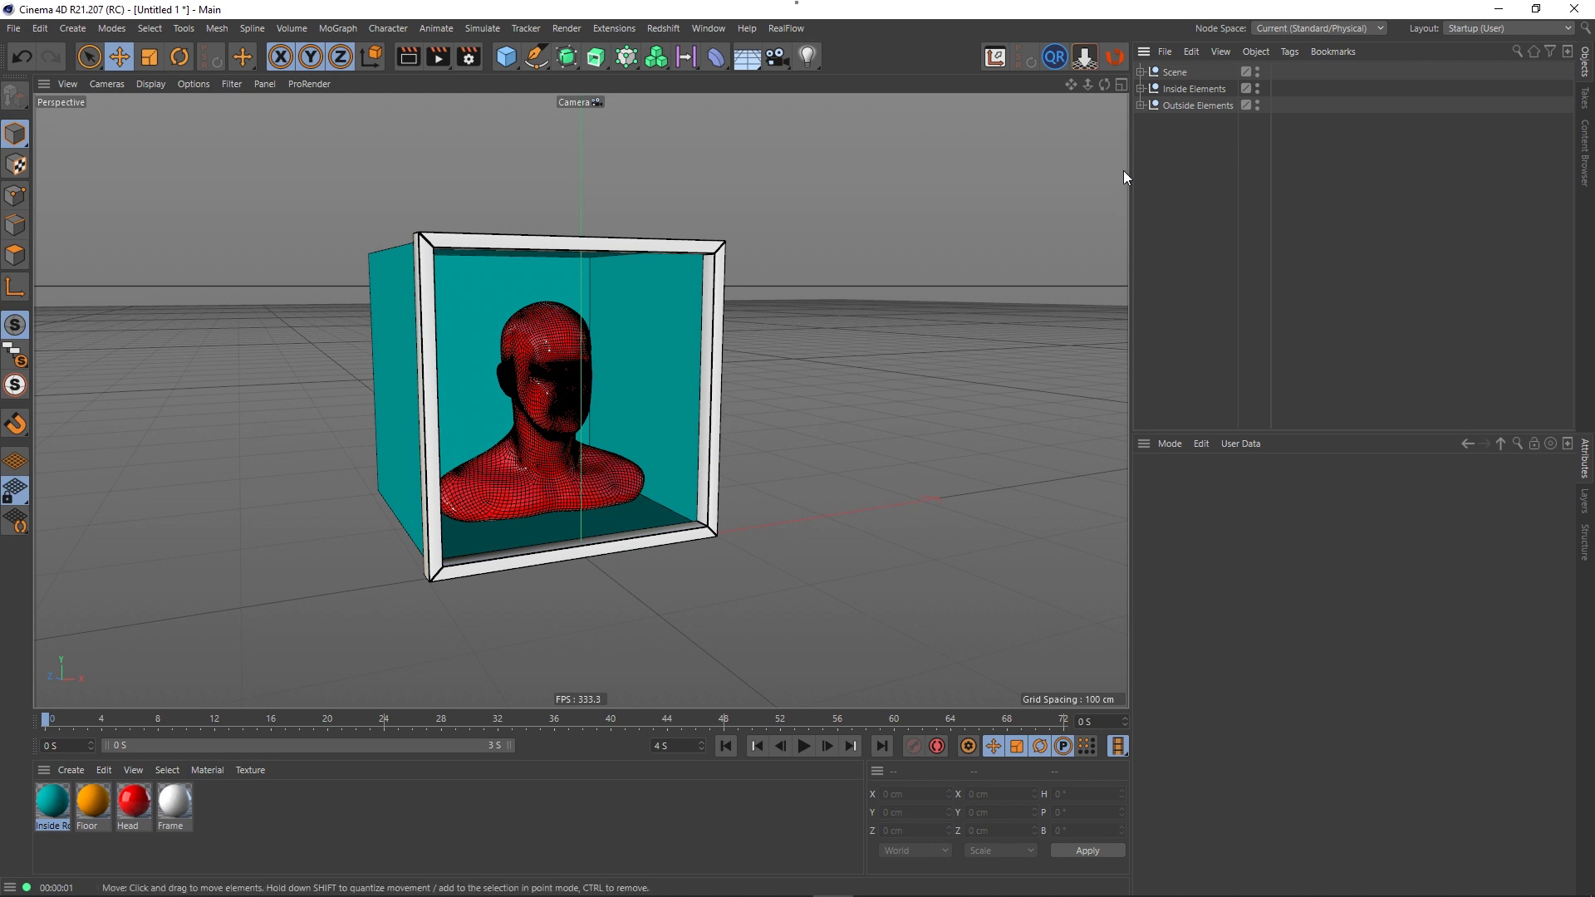
# - Create a null below Outside Elements and name it Lights
pyautogui.click(63, 27)
pyautogui.click(86, 52)
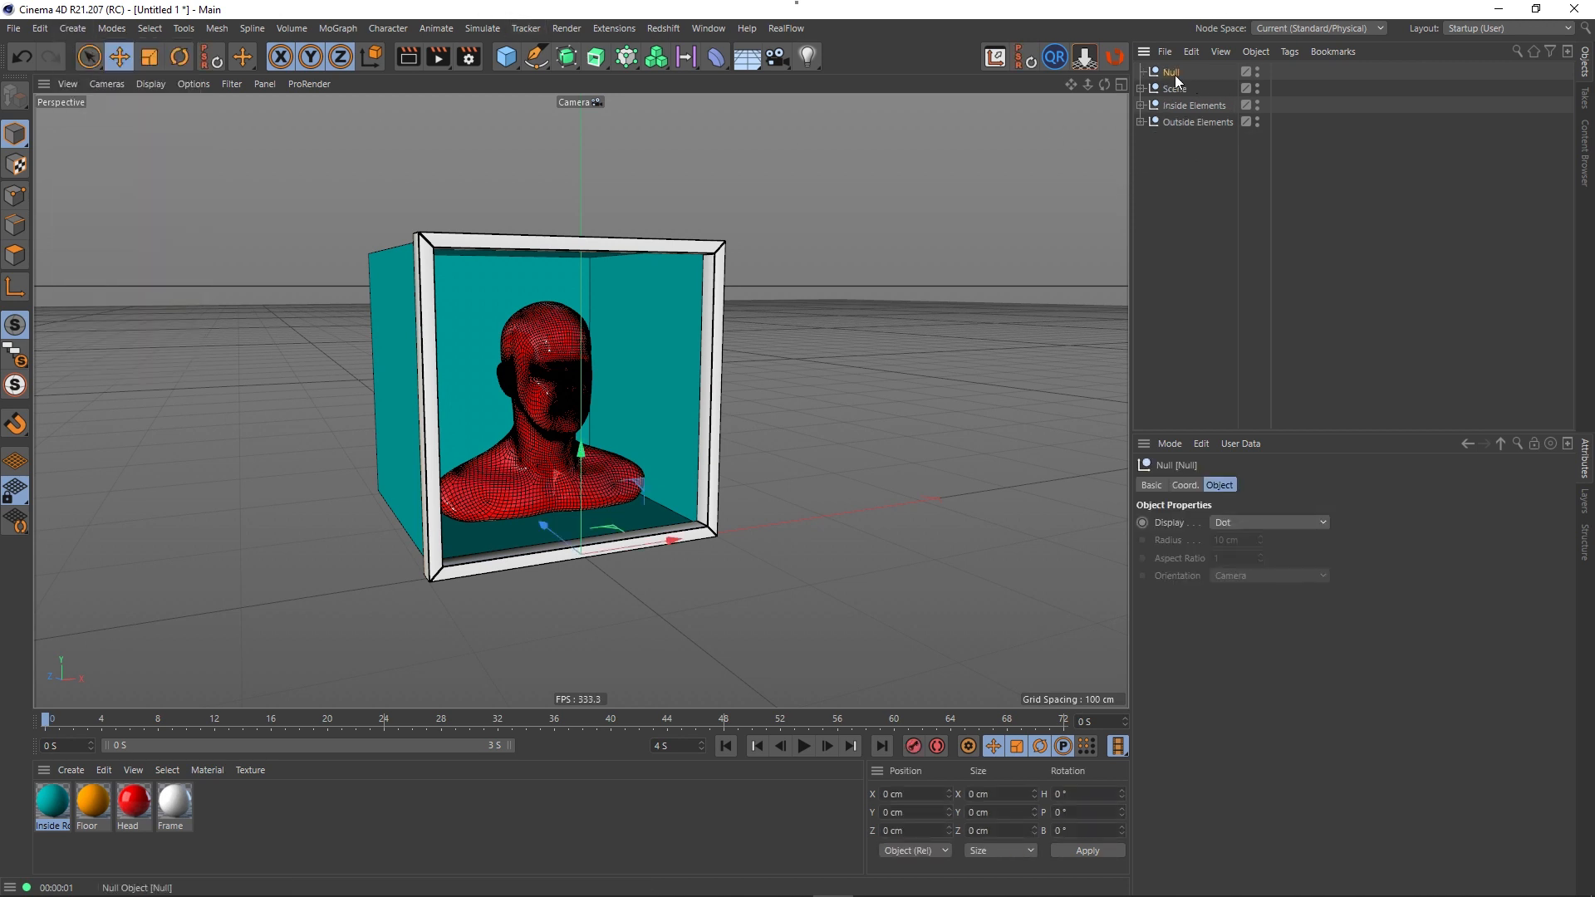
pyautogui.doubleClick(1174, 123)
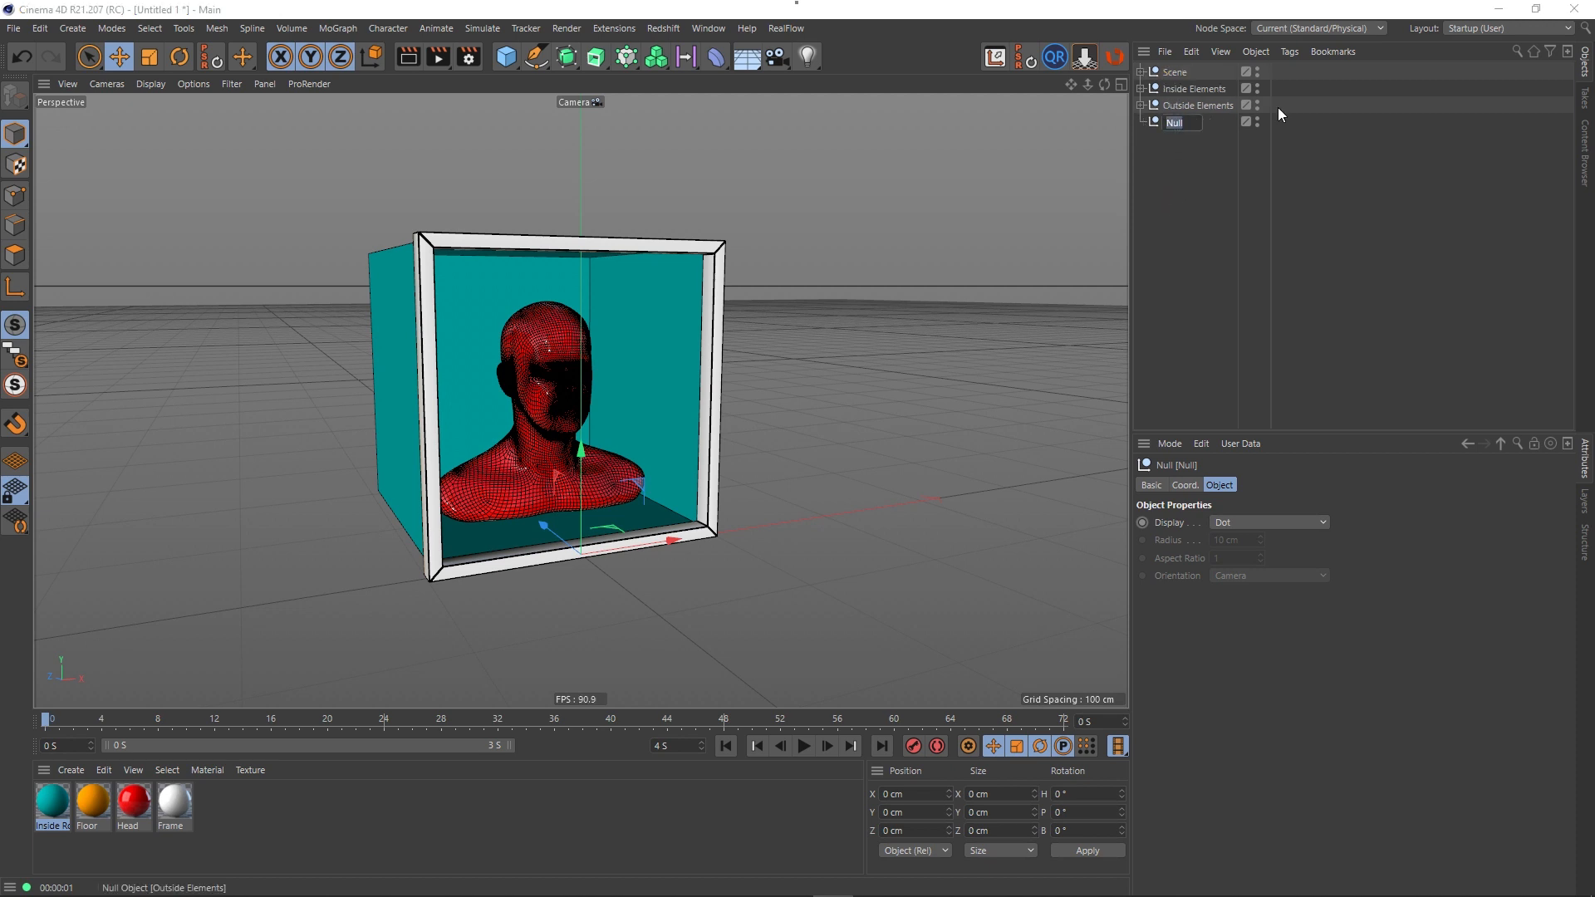
pyautogui.write('Lights')
pyautogui.press('Return')
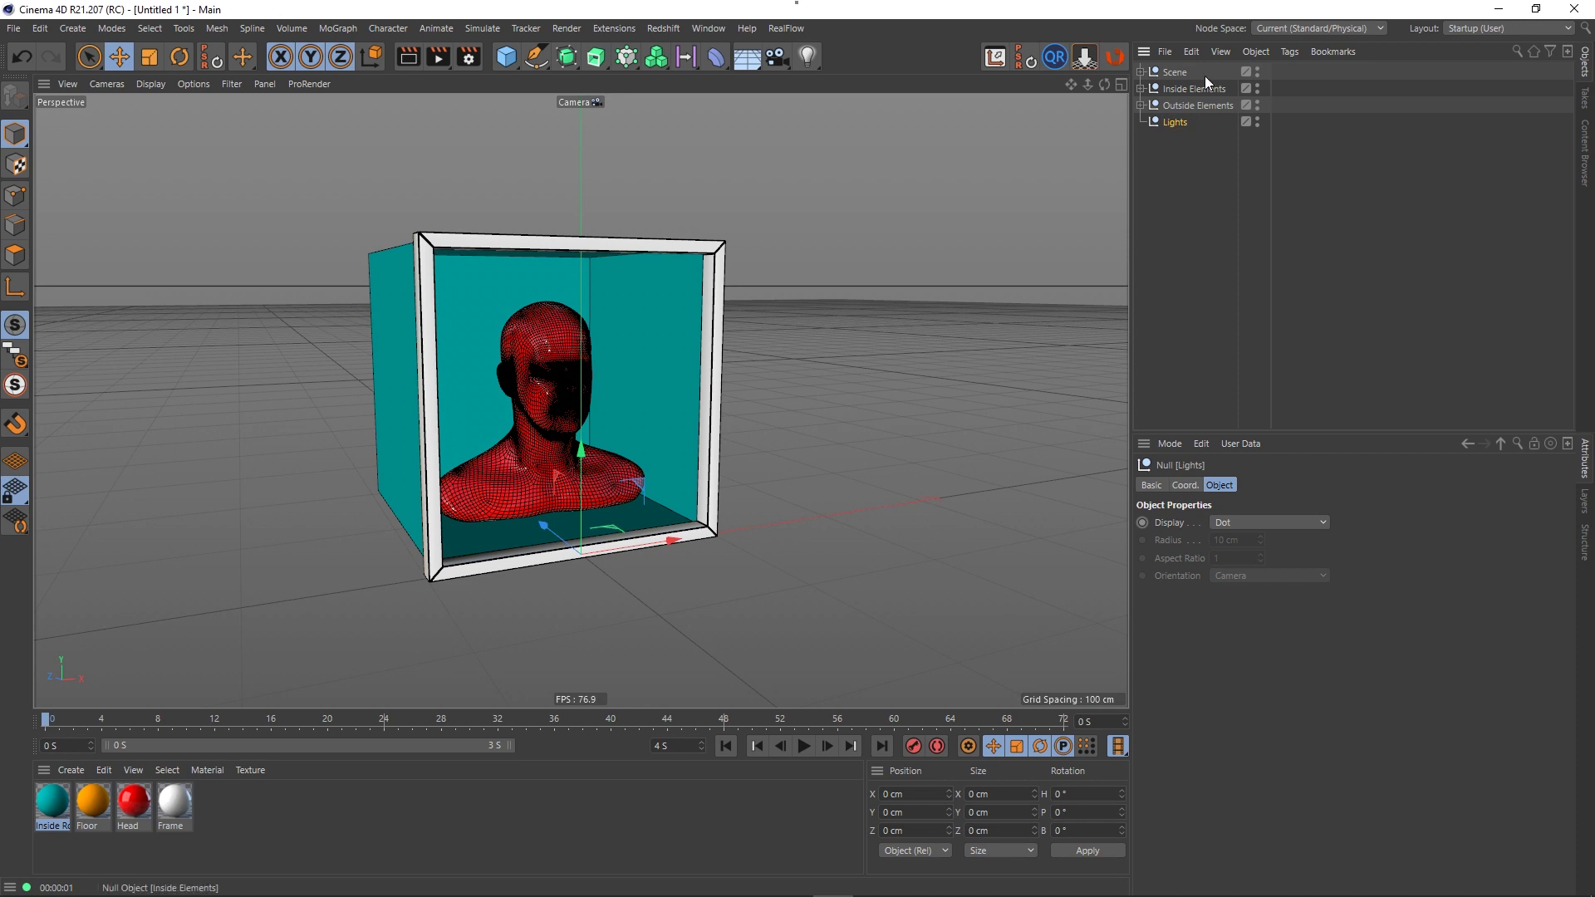
# - Add an area light to the scene
pyautogui.click(811, 65)
pyautogui.click(966, 170)
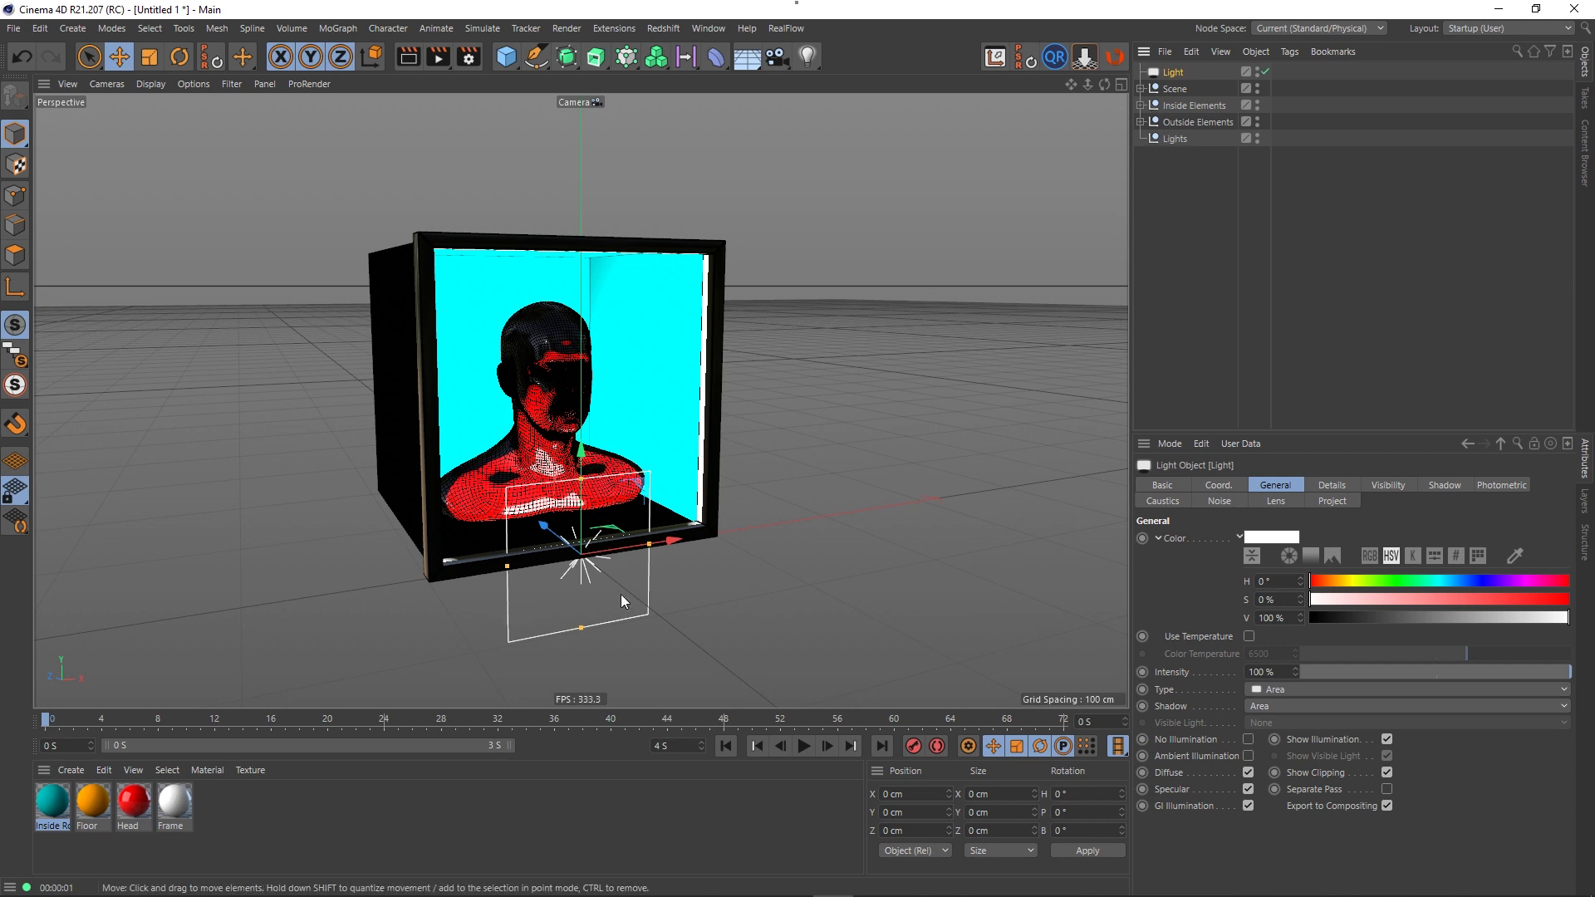
# - Switch the viewport from the Scene group's camera back to the default camera view
pyautogui.click(1140, 88)
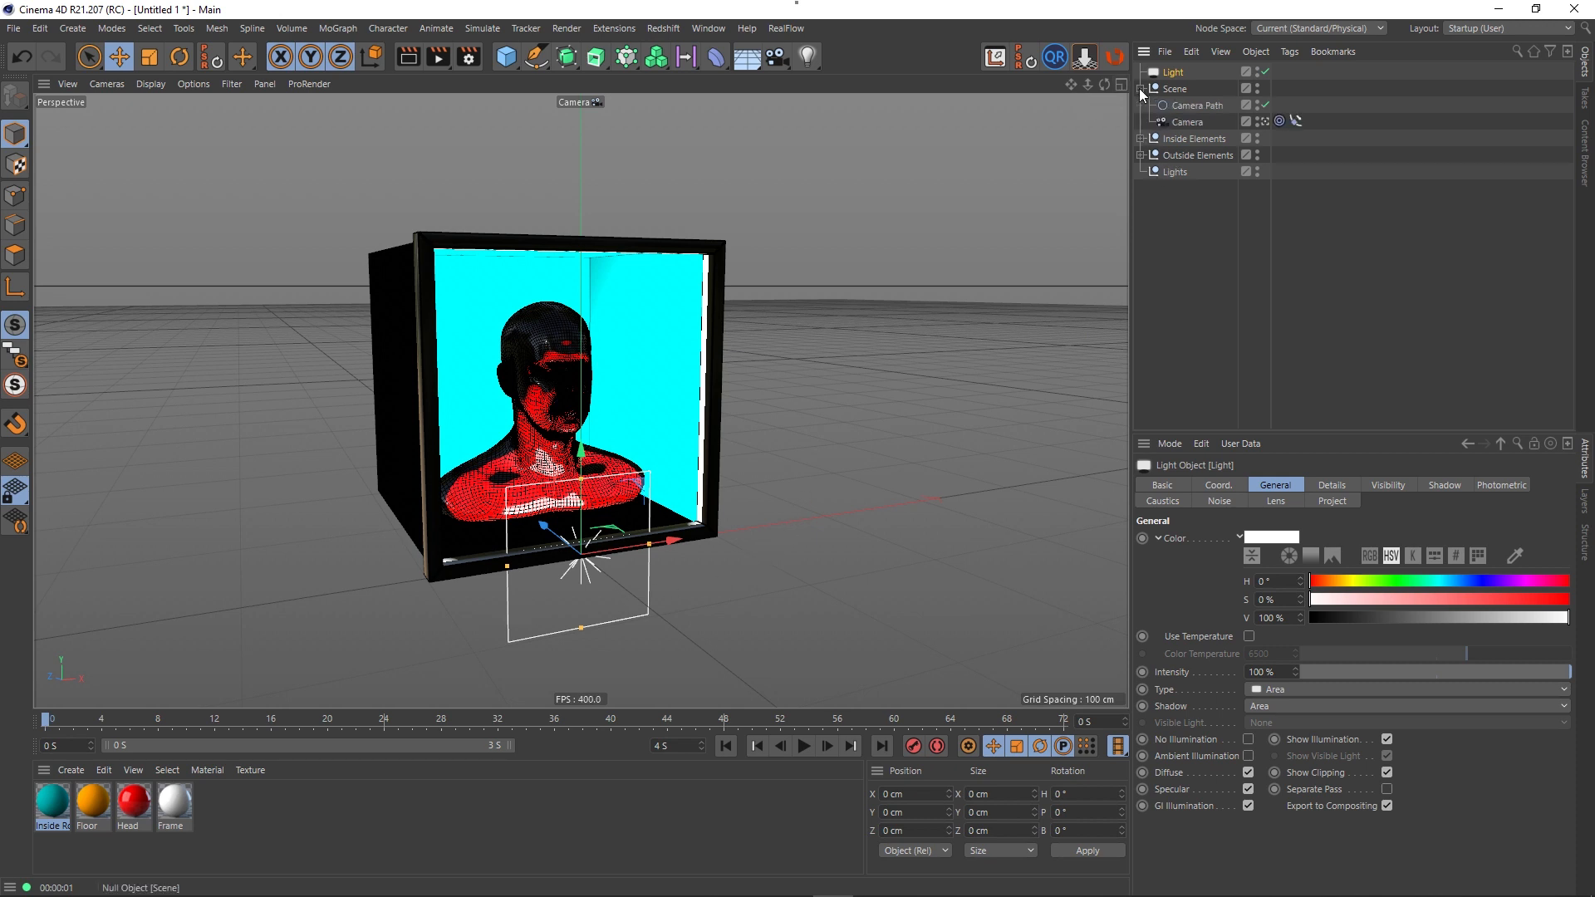
pyautogui.click(1264, 121)
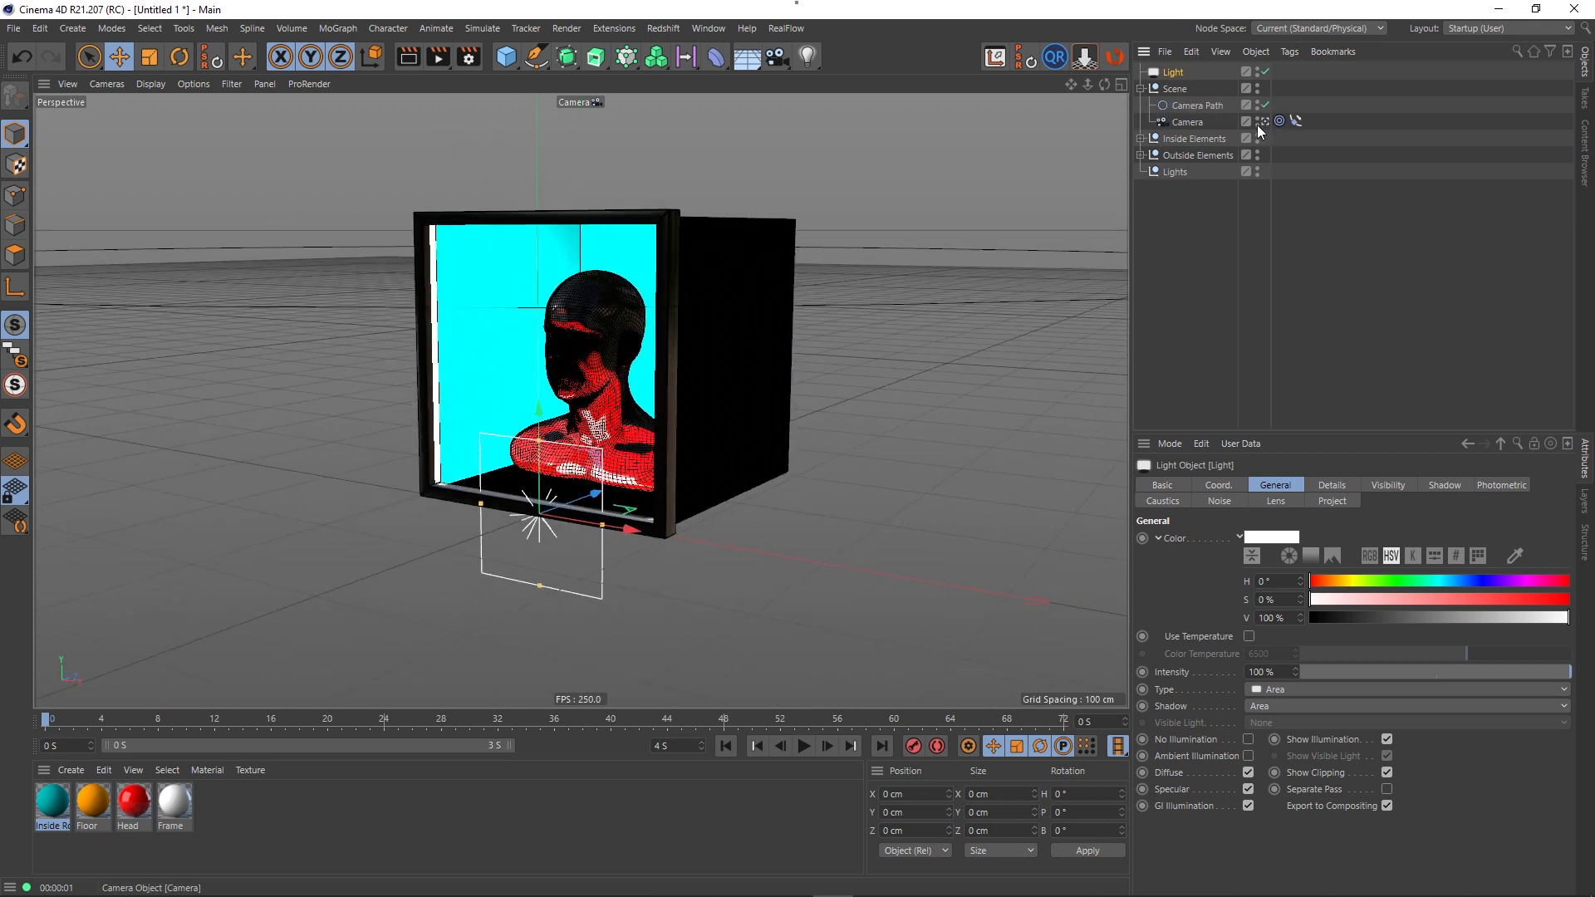
pyautogui.click(1194, 119)
pyautogui.rightClick(1190, 122)
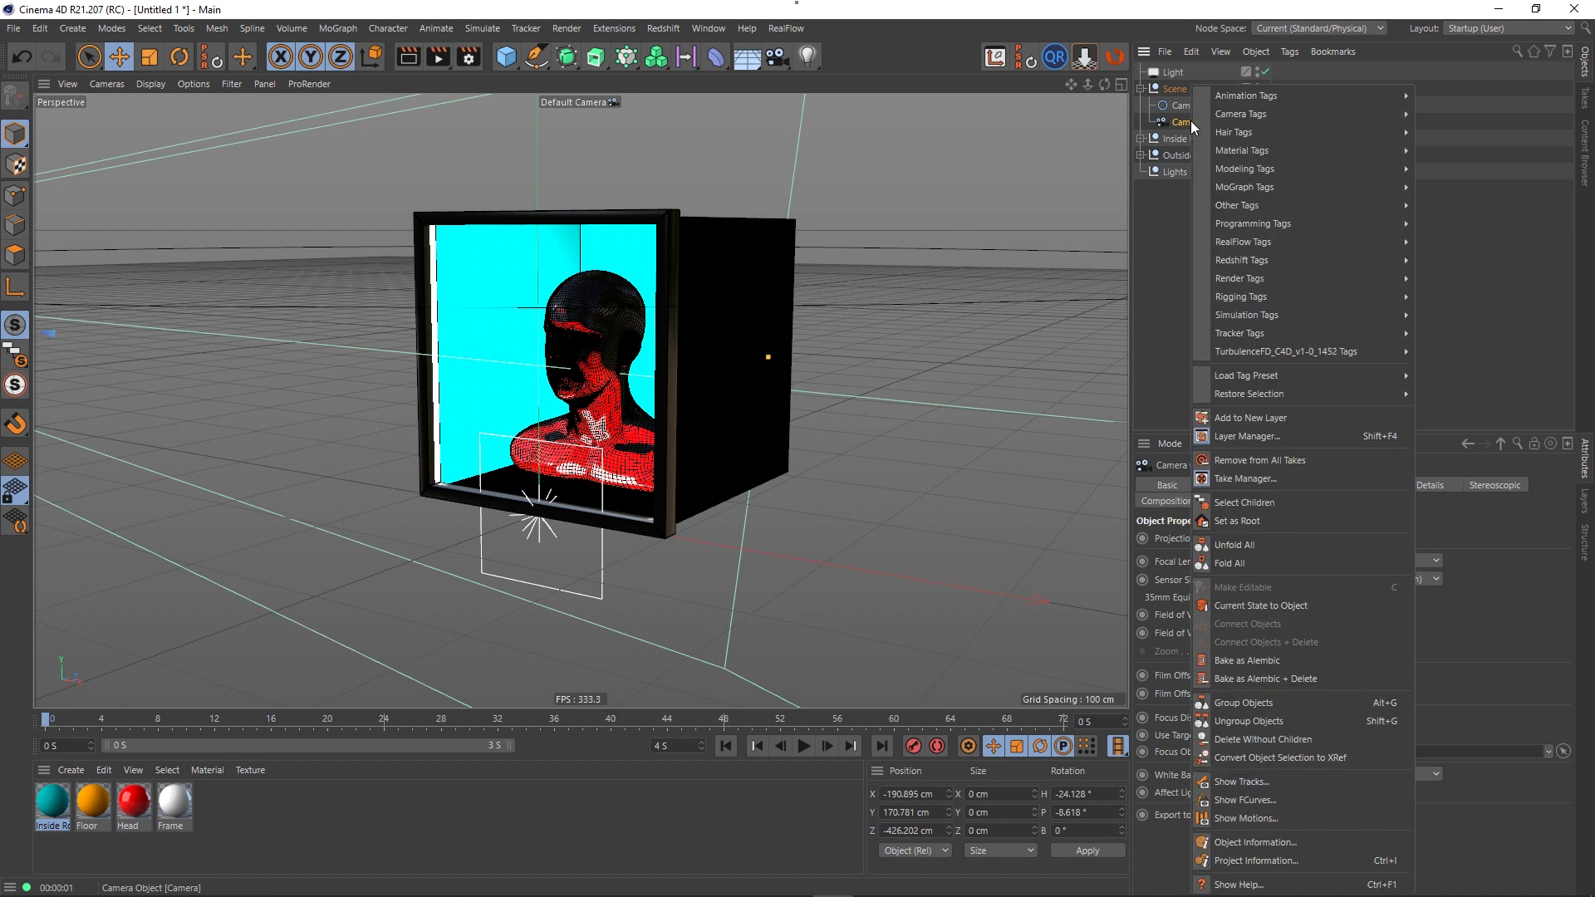
pyautogui.click(1064, 3)
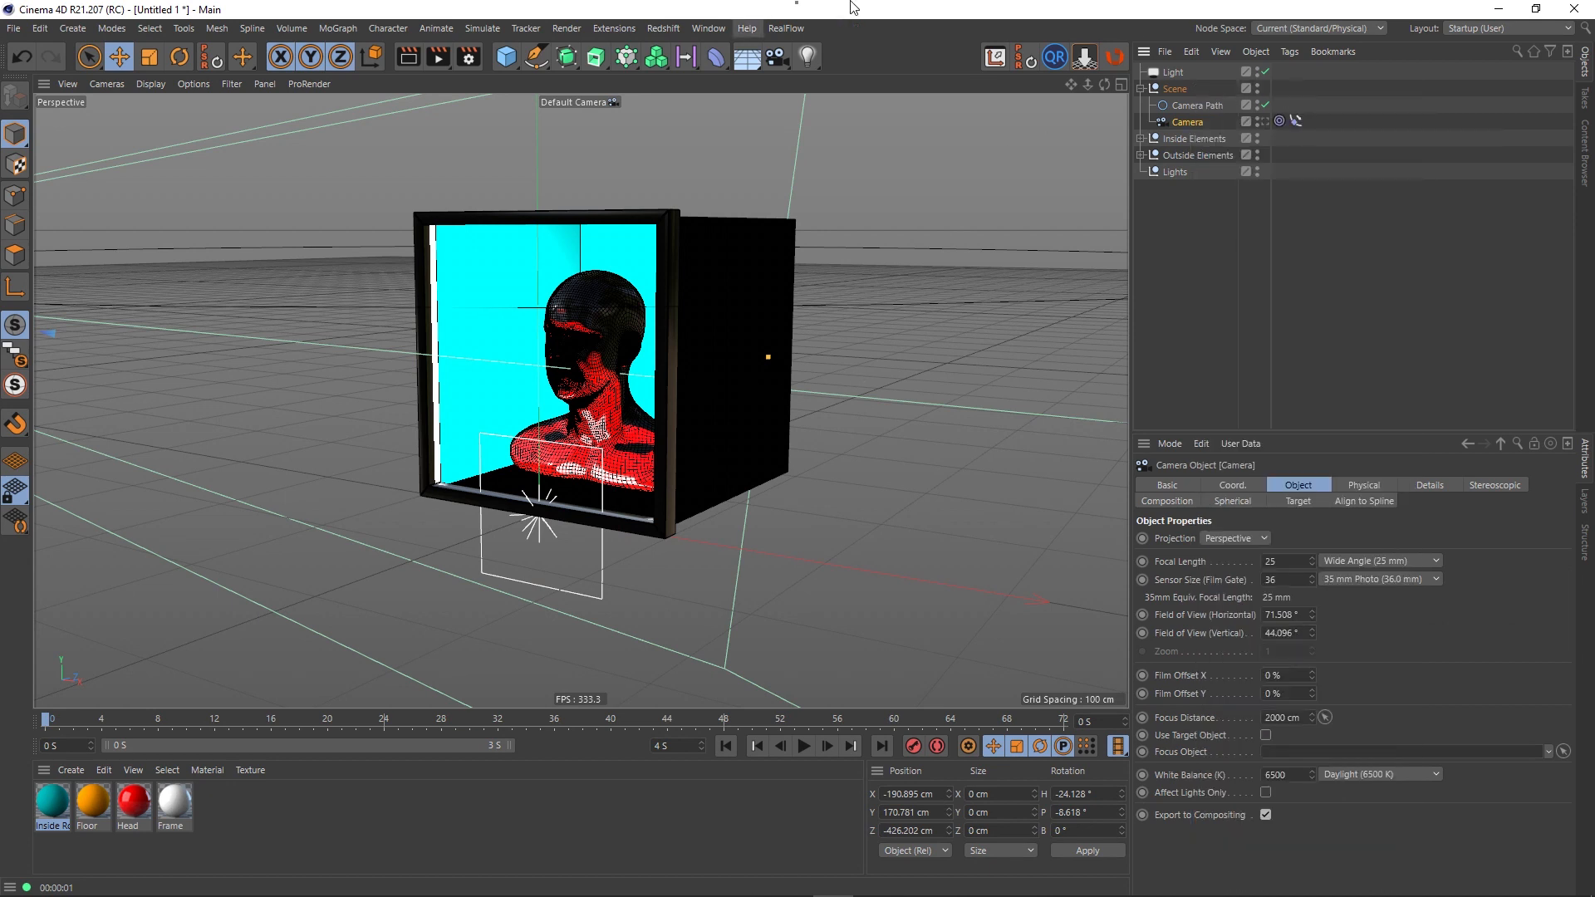
pyautogui.click(1140, 88)
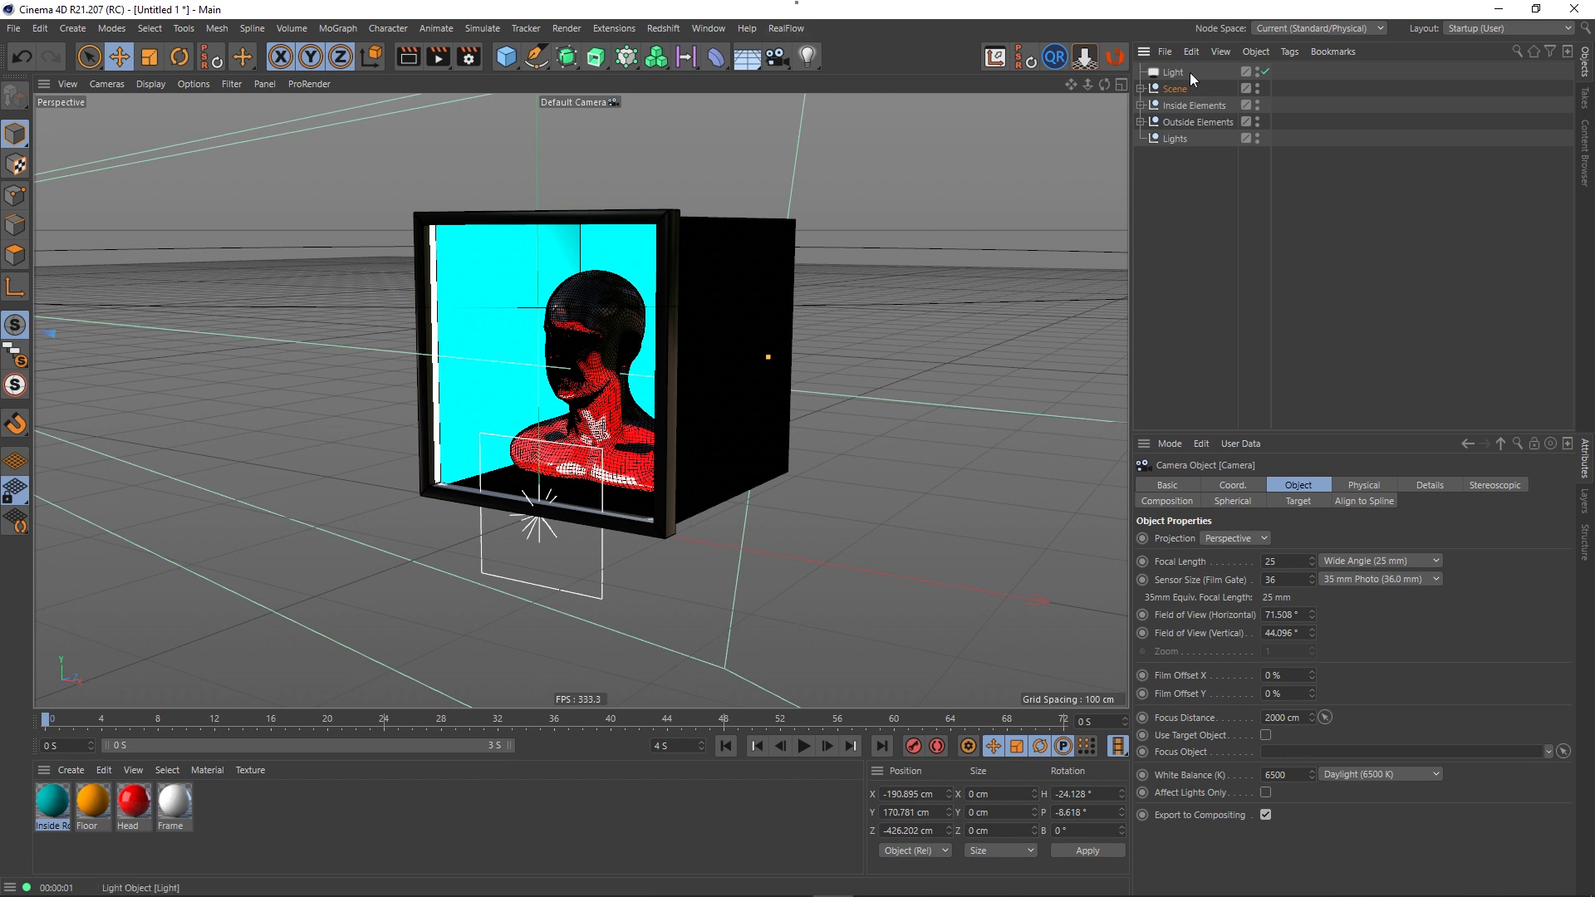
# - Place the new area light below Lights in the object list and rename it Top Light
pyautogui.moveTo(1168, 79); pyautogui.dragTo(1158, 222)
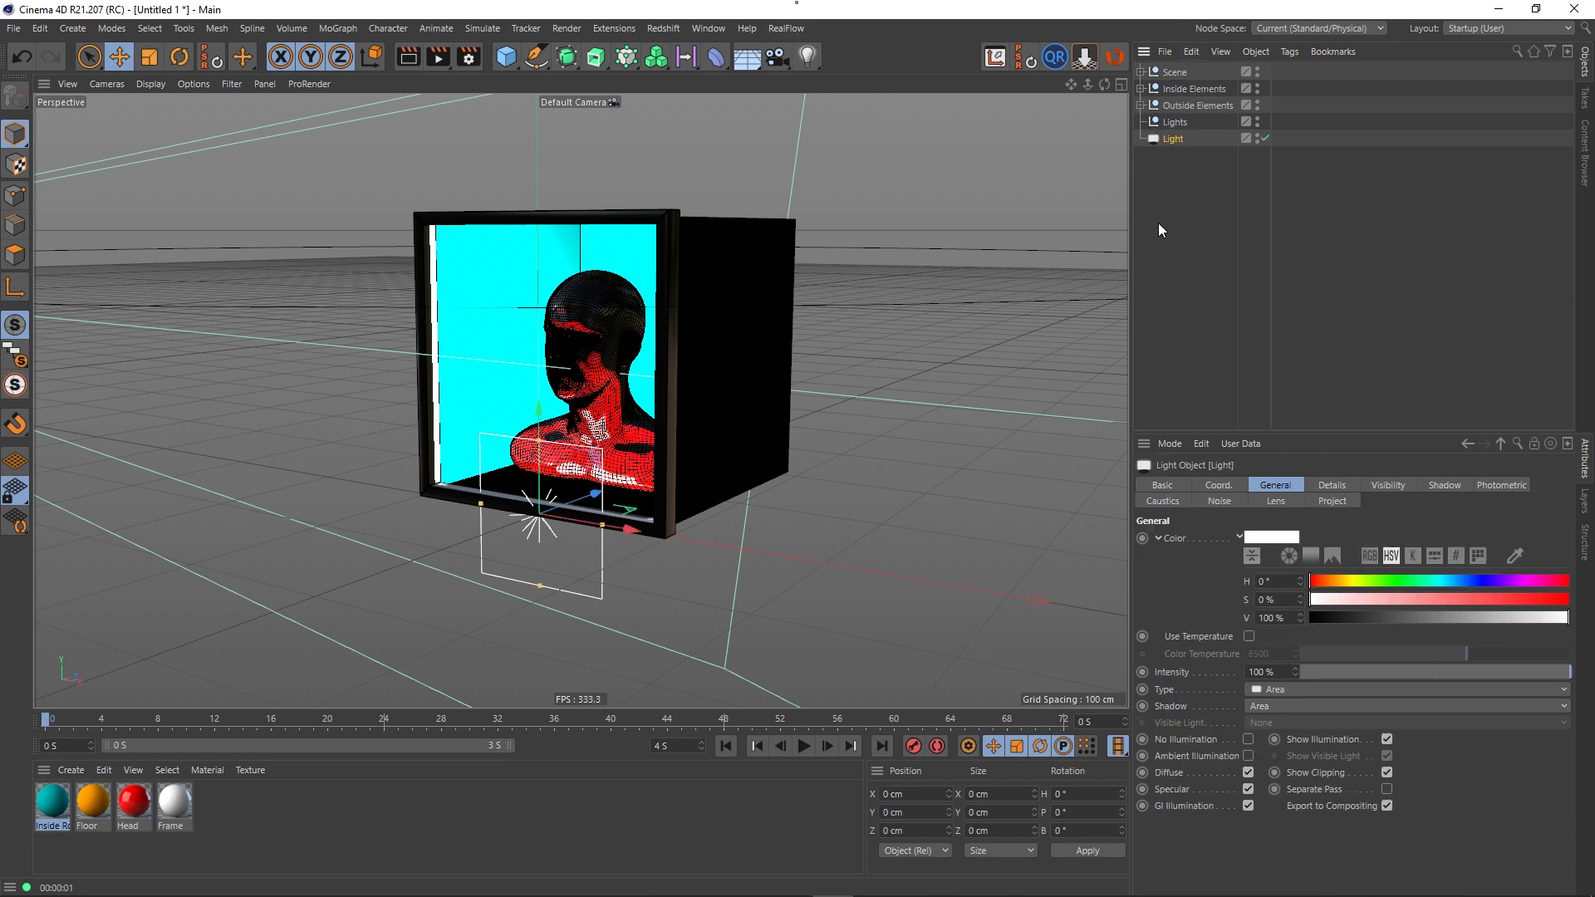
pyautogui.doubleClick(1169, 143)
pyautogui.write('top')
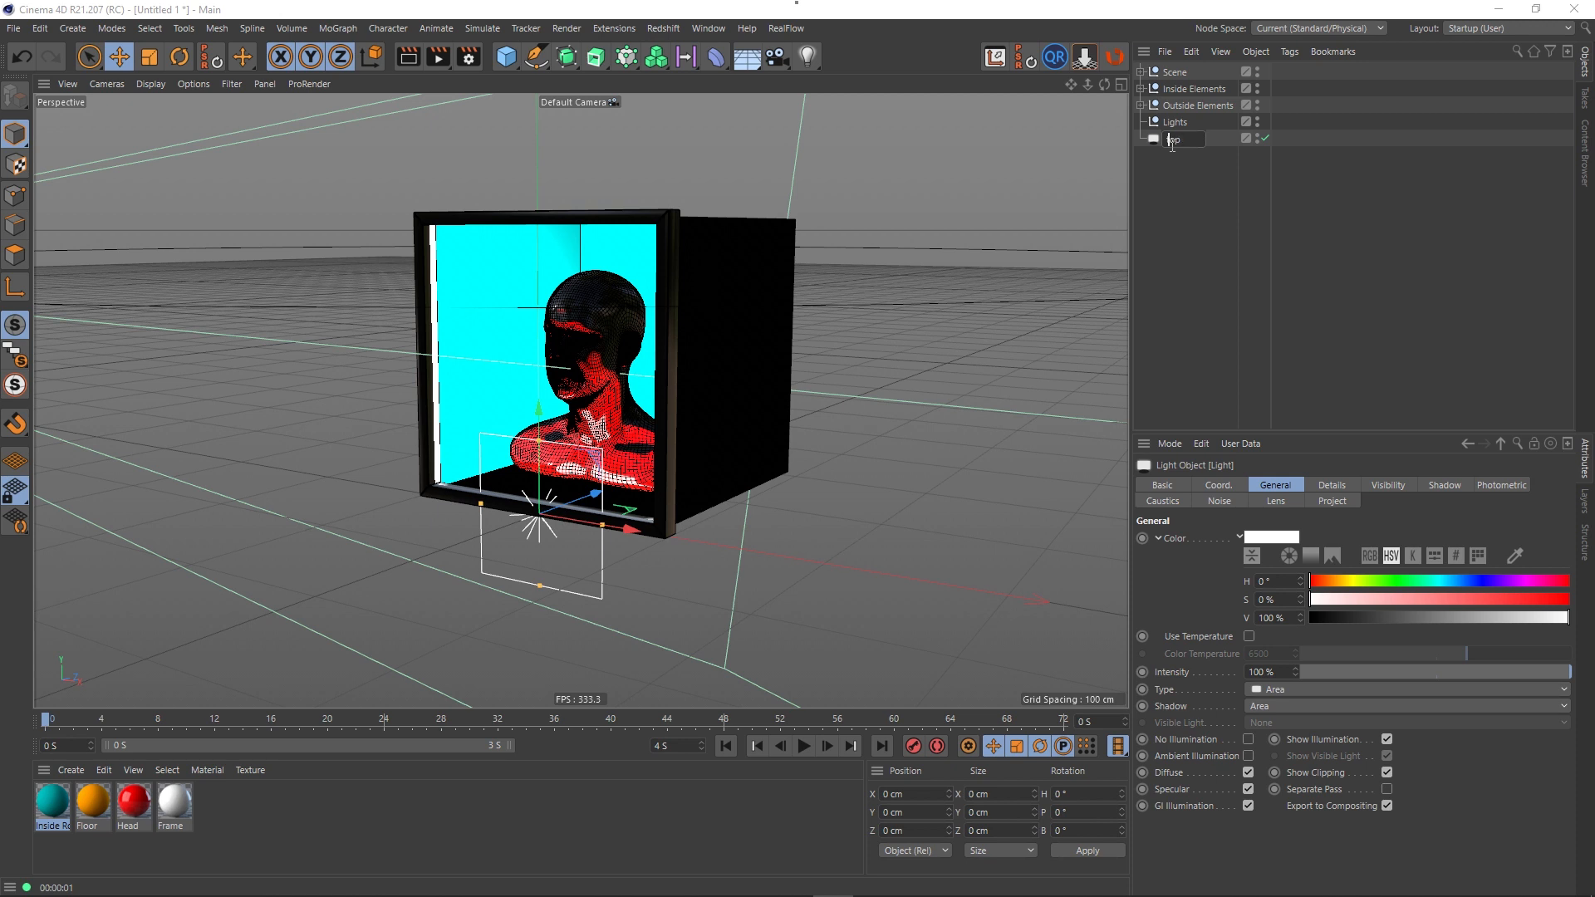
pyautogui.write('T')
pyautogui.write(' L')
pyautogui.write('ight')
pyautogui.press('Return')
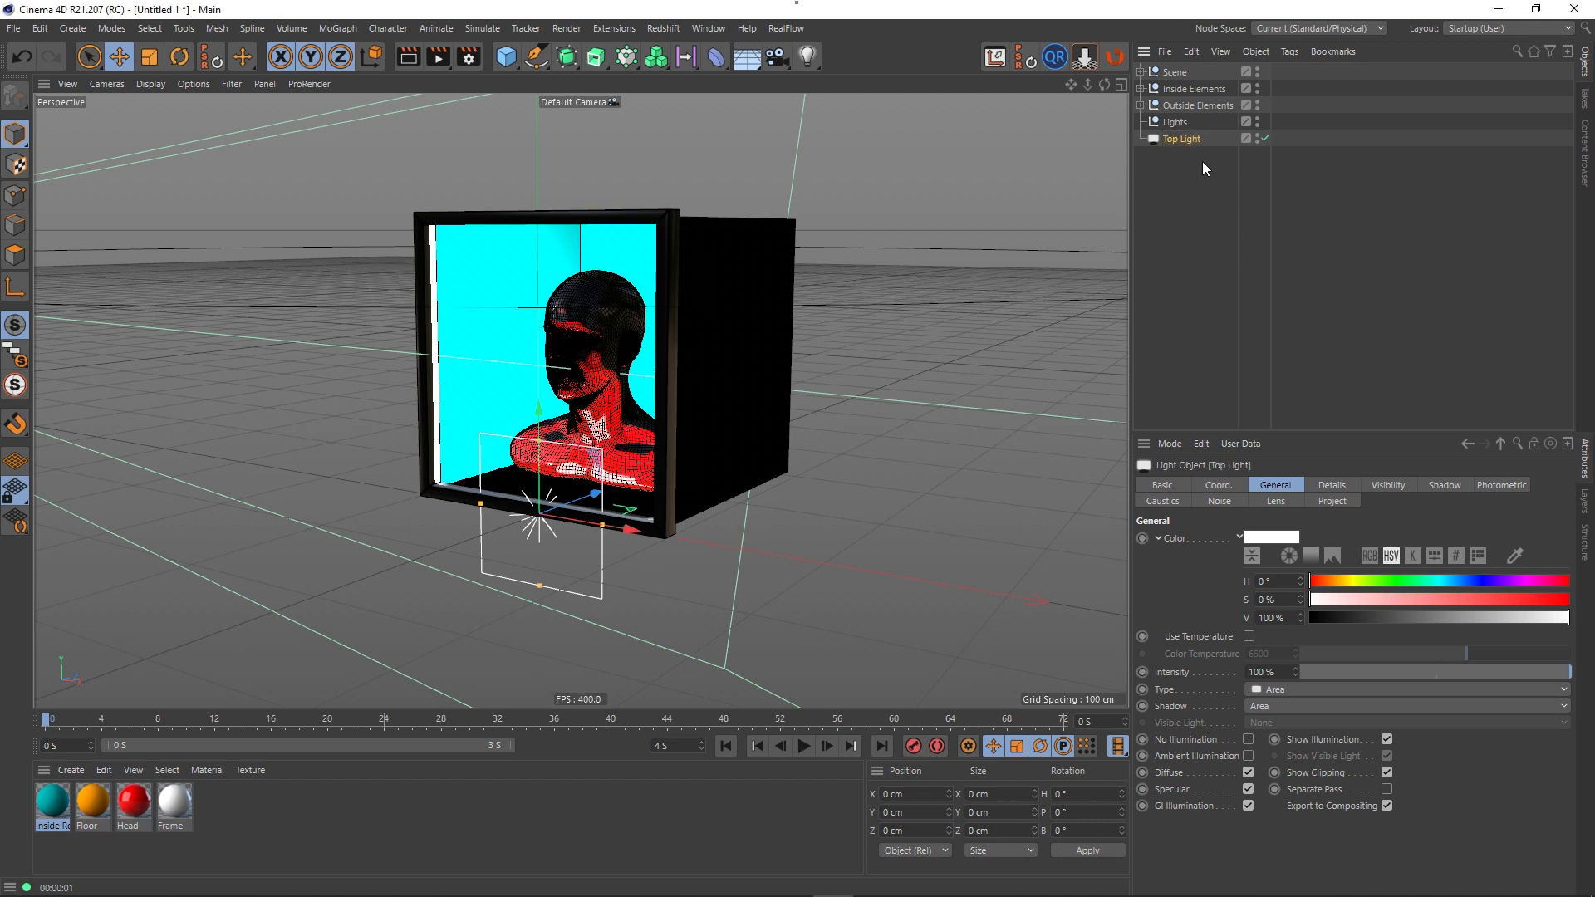
# - Rotate the Top Light to a pitch of -90° so that it faces downward
pyautogui.click(179, 57)
pyautogui.moveTo(496, 492); pyautogui.dragTo(559, 461)
pyautogui.scroll(-3, 581, 491)
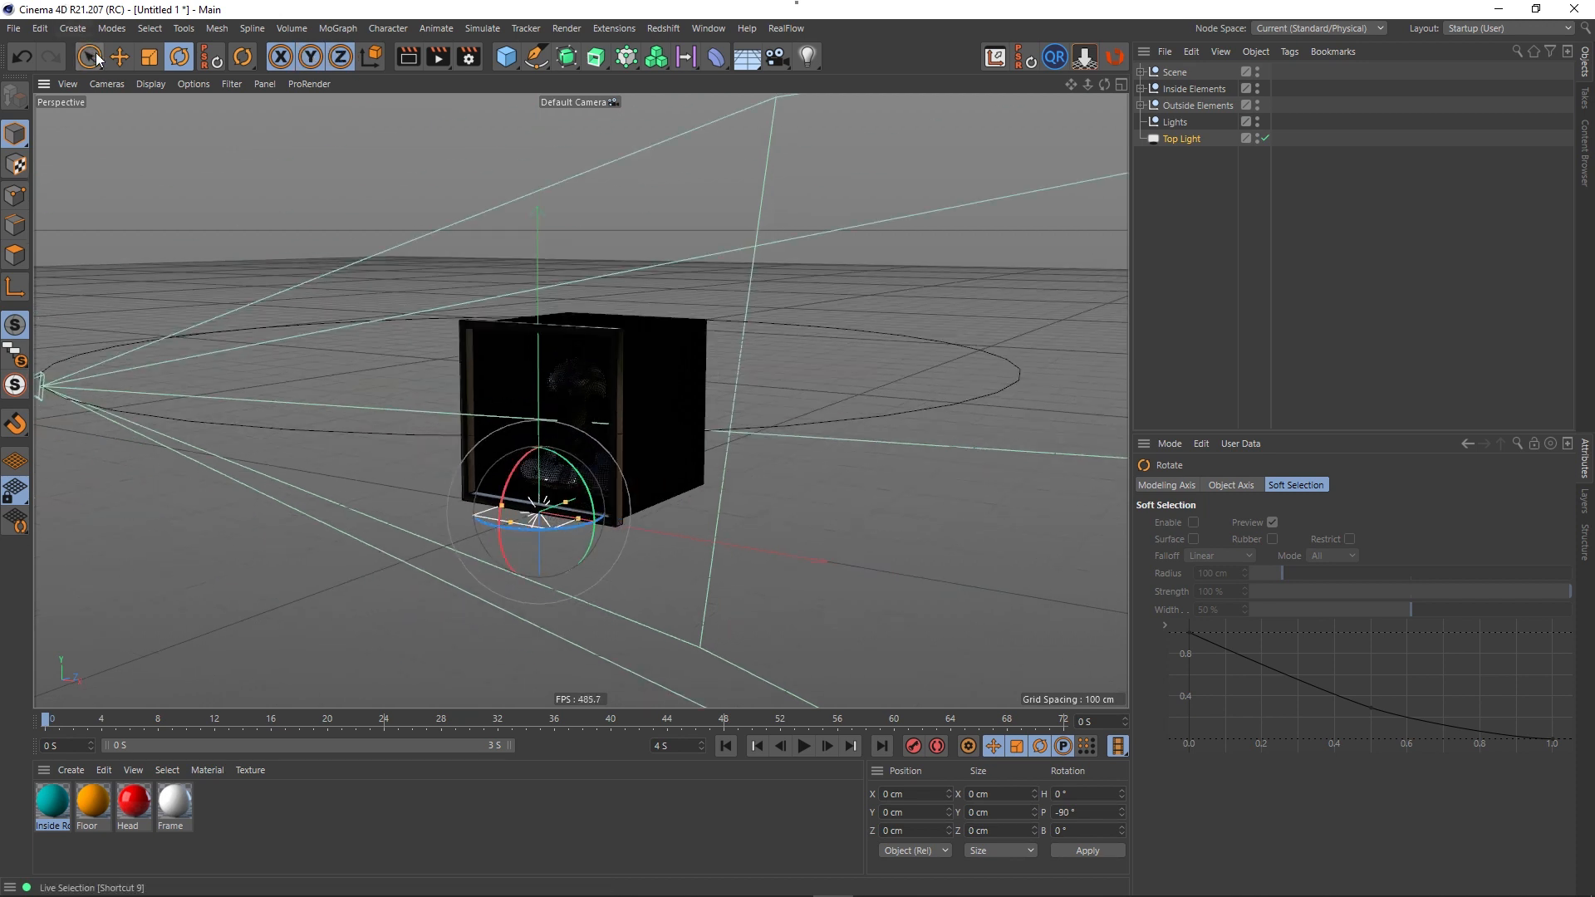
# - Set the Top Light's outer radius to 300 cm
pyautogui.click(1180, 139)
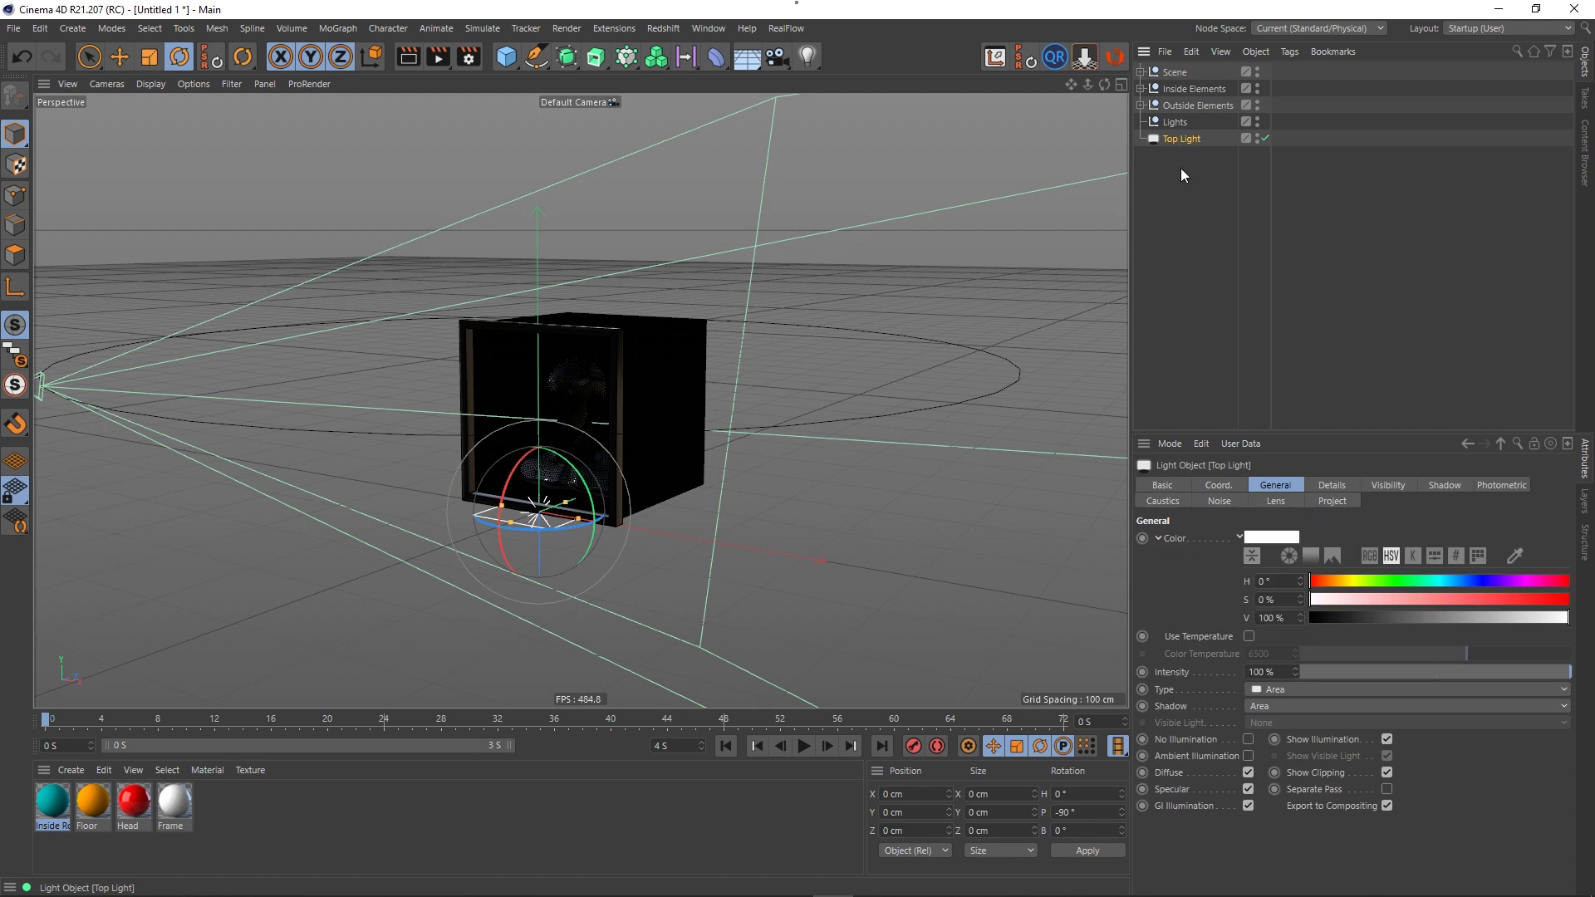
pyautogui.click(1332, 485)
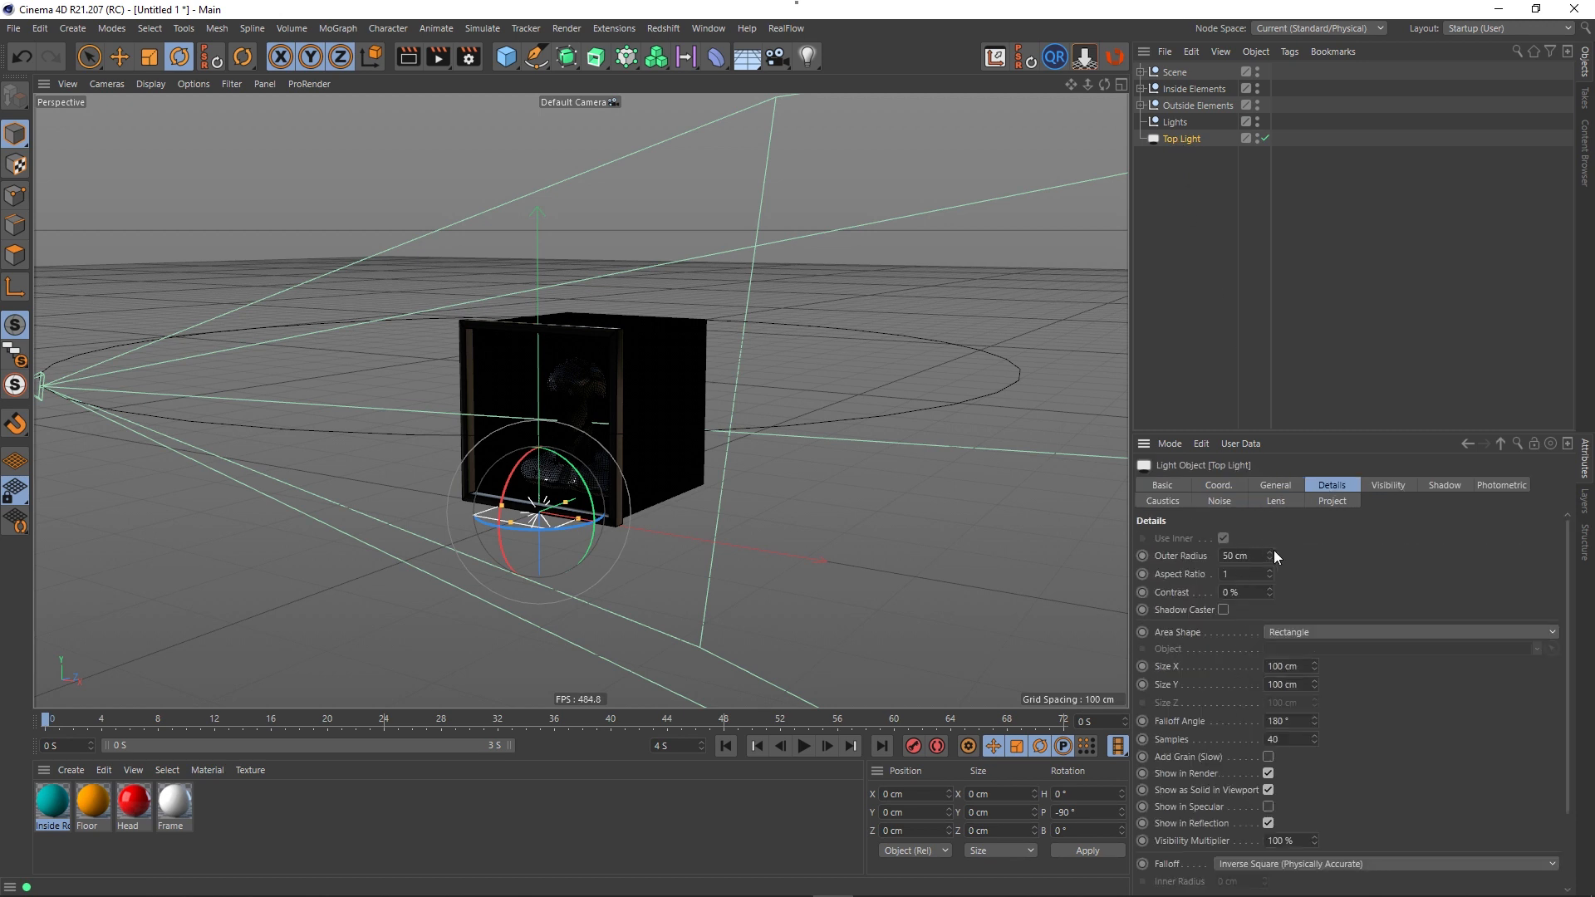
pyautogui.moveTo(1276, 560); pyautogui.dragTo(1371, 559)
pyautogui.keyDown('alt'); pyautogui.moveTo(535, 646); pyautogui.dragTo(503, 662); pyautogui.keyUp('alt')
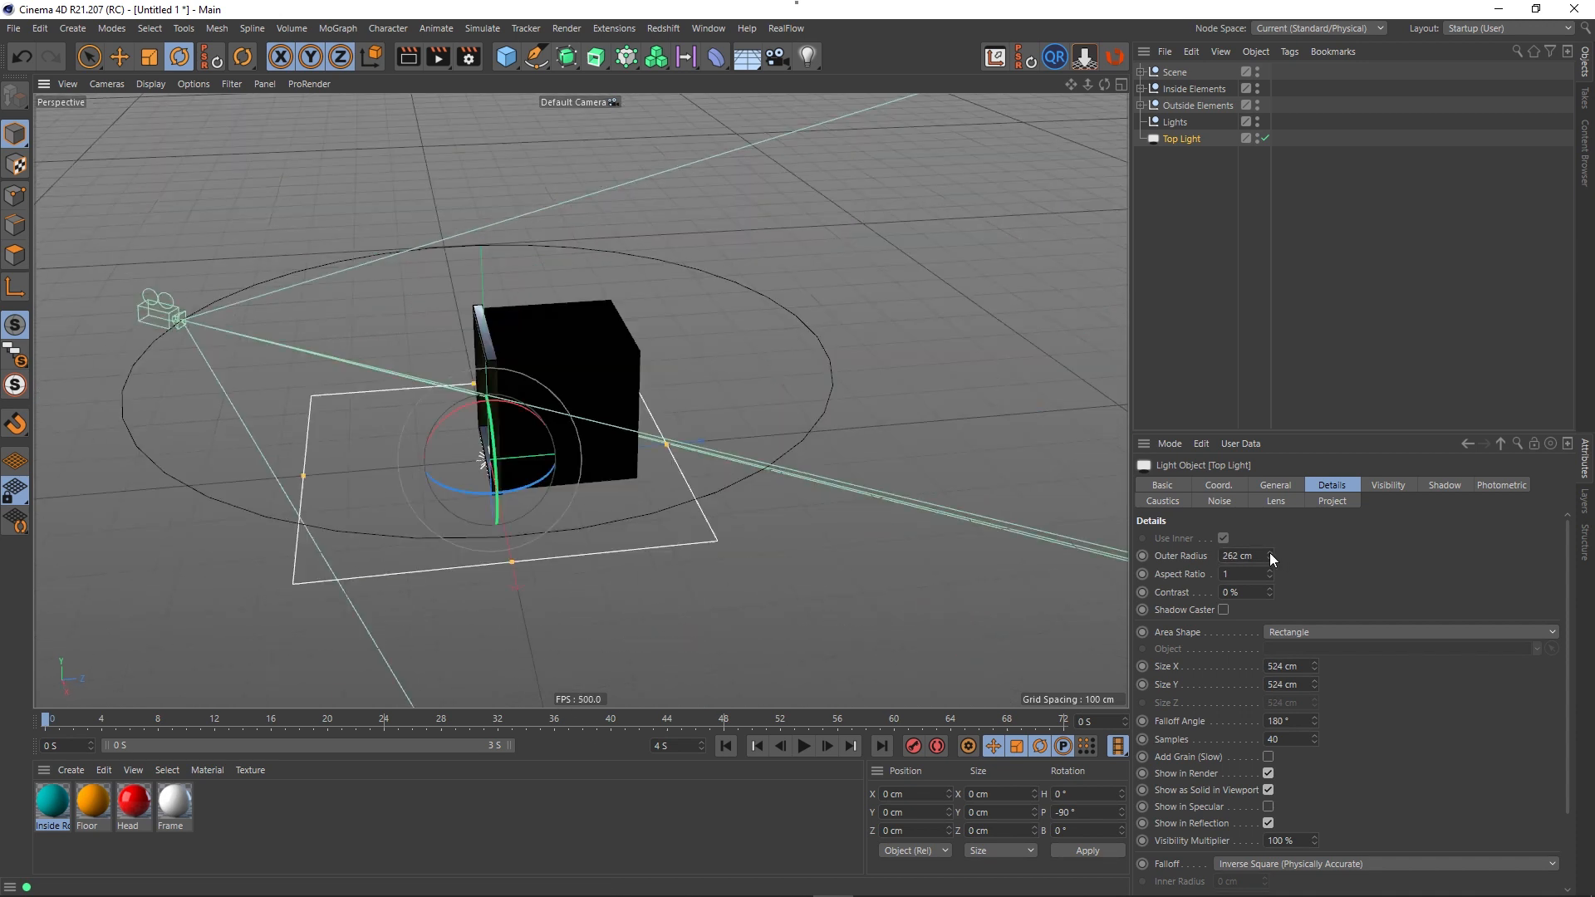
pyautogui.click(1261, 555)
pyautogui.write('300')
pyautogui.press('Return')
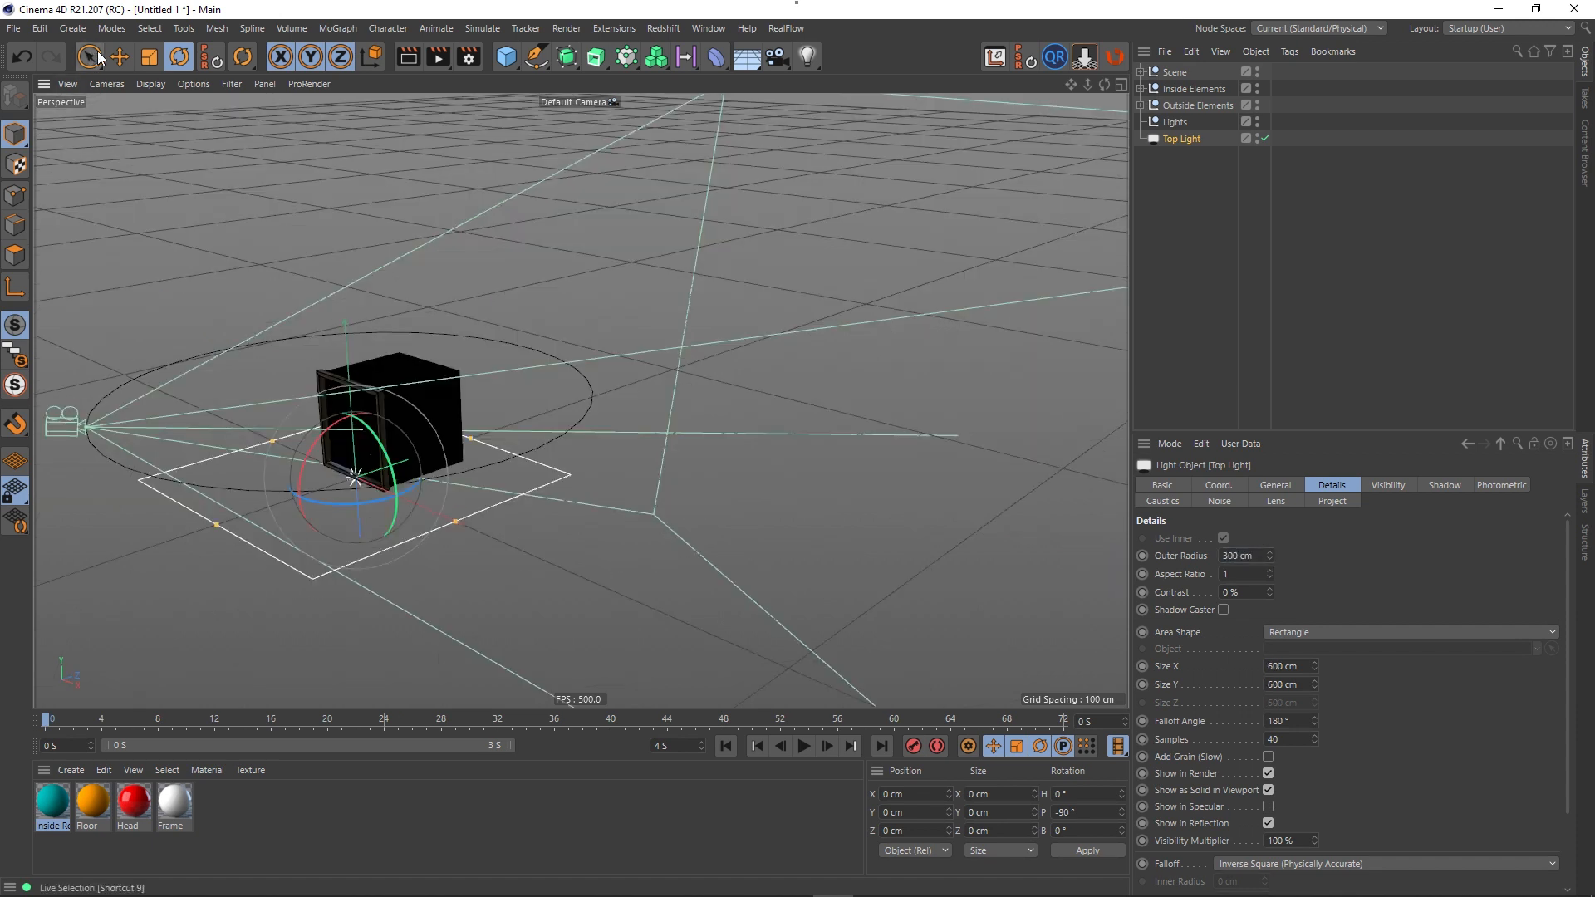
# - Raise the Top Light above the room to a height of about 464 cm
pyautogui.click(118, 53)
pyautogui.moveTo(362, 573); pyautogui.dragTo(360, 344)
pyautogui.keyDown('alt'); pyautogui.moveTo(402, 394); pyautogui.dragTo(670, 427, button='middle'); pyautogui.keyUp('alt')
# - Hide the Camera Path and the Camera in the viewport
pyautogui.click(1141, 72)
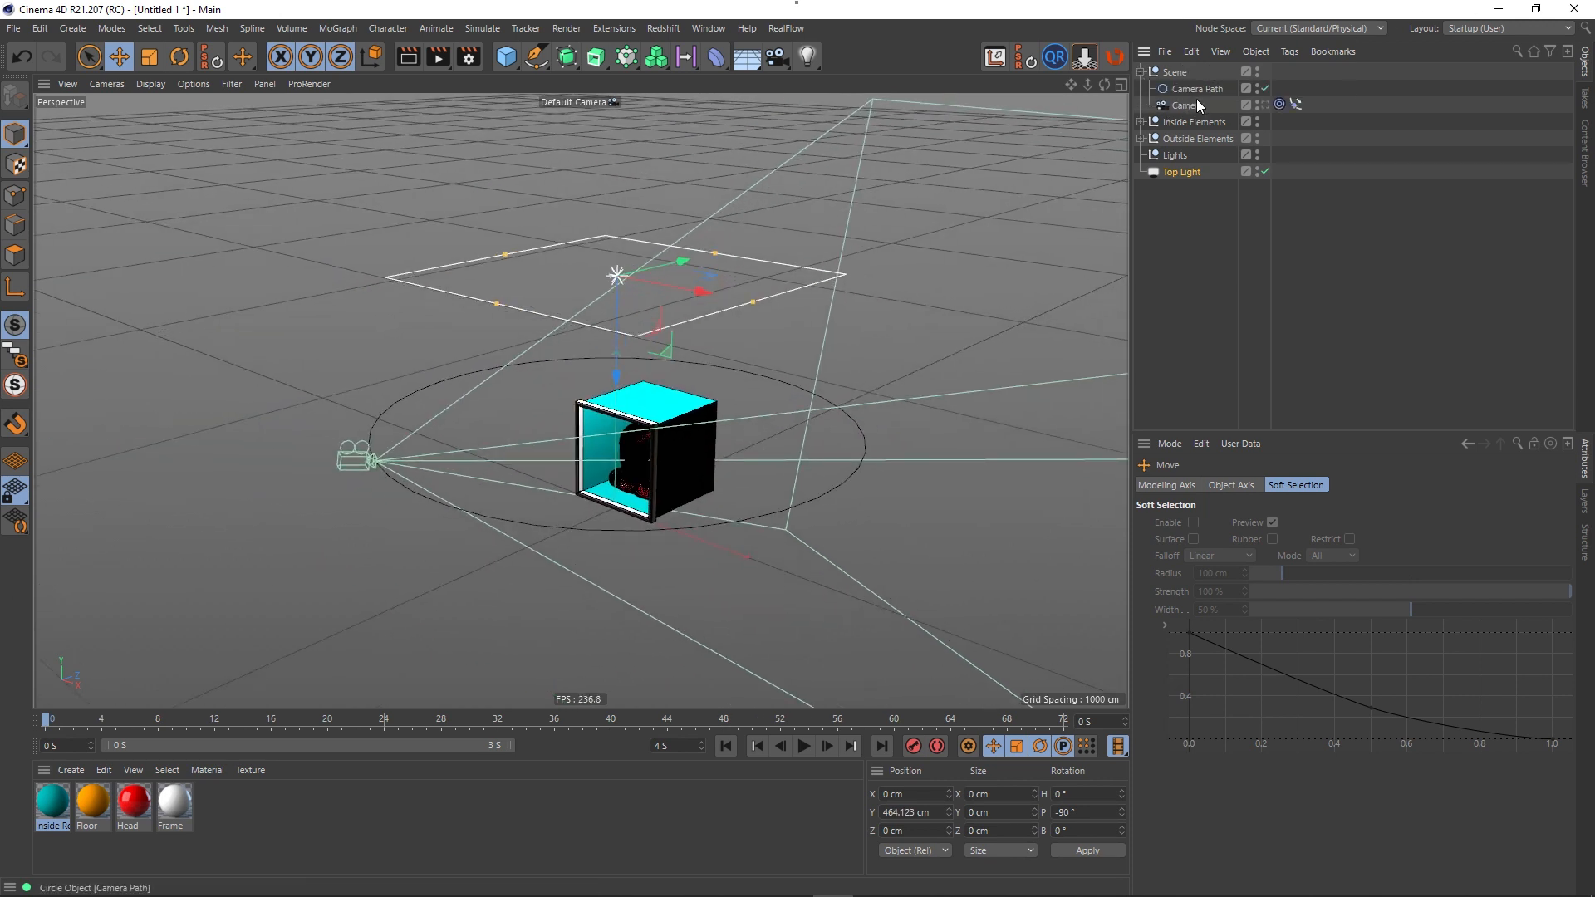
pyautogui.click(1258, 85)
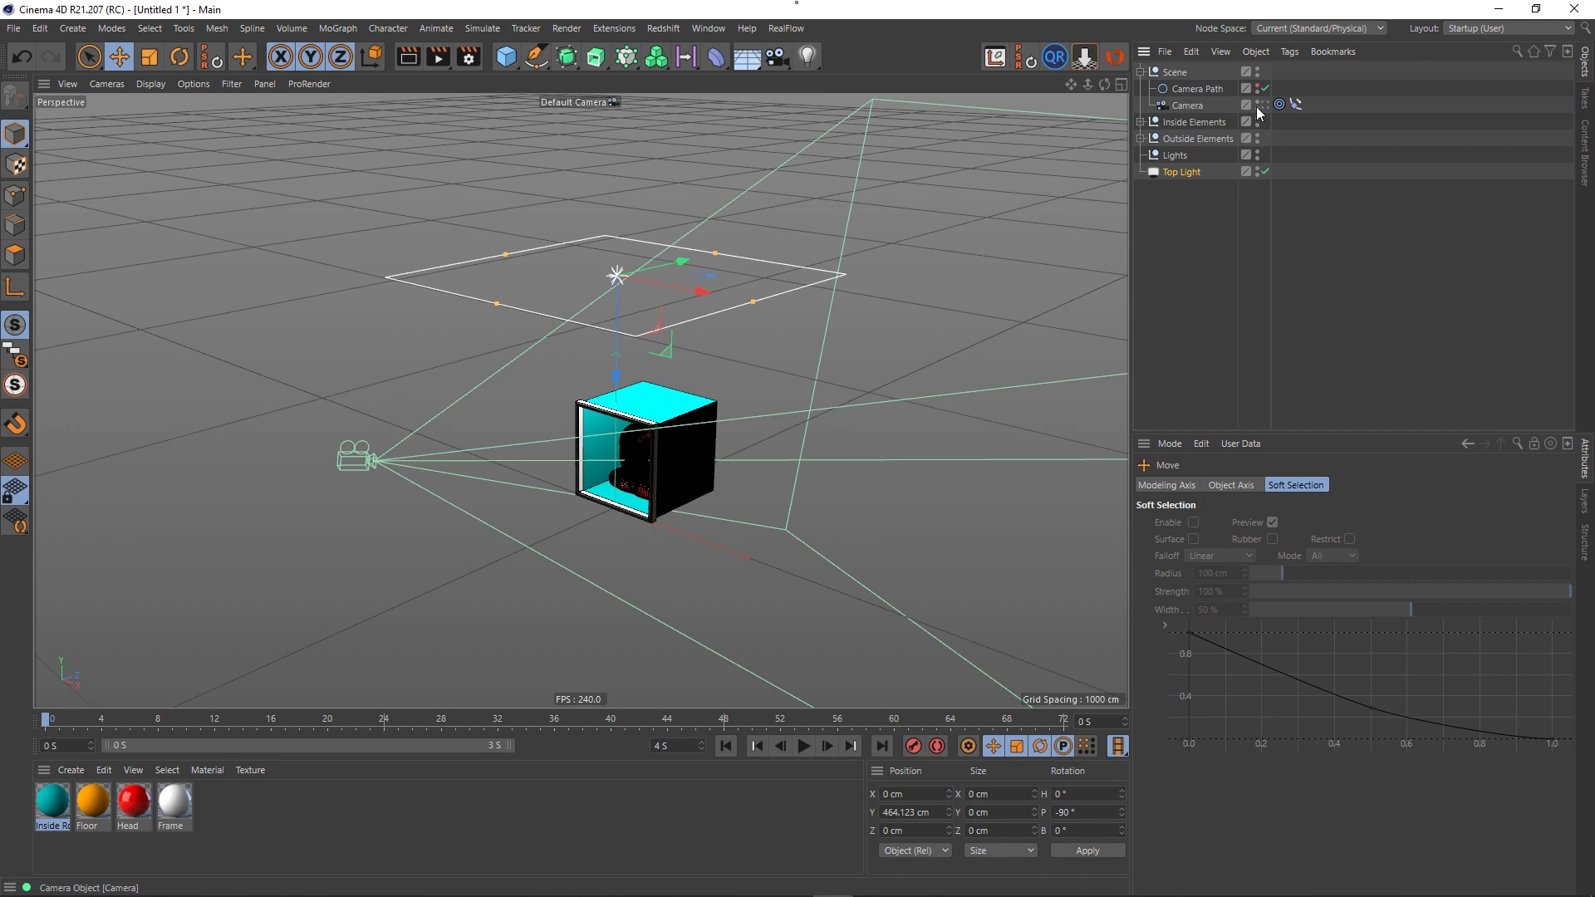
pyautogui.click(1258, 102)
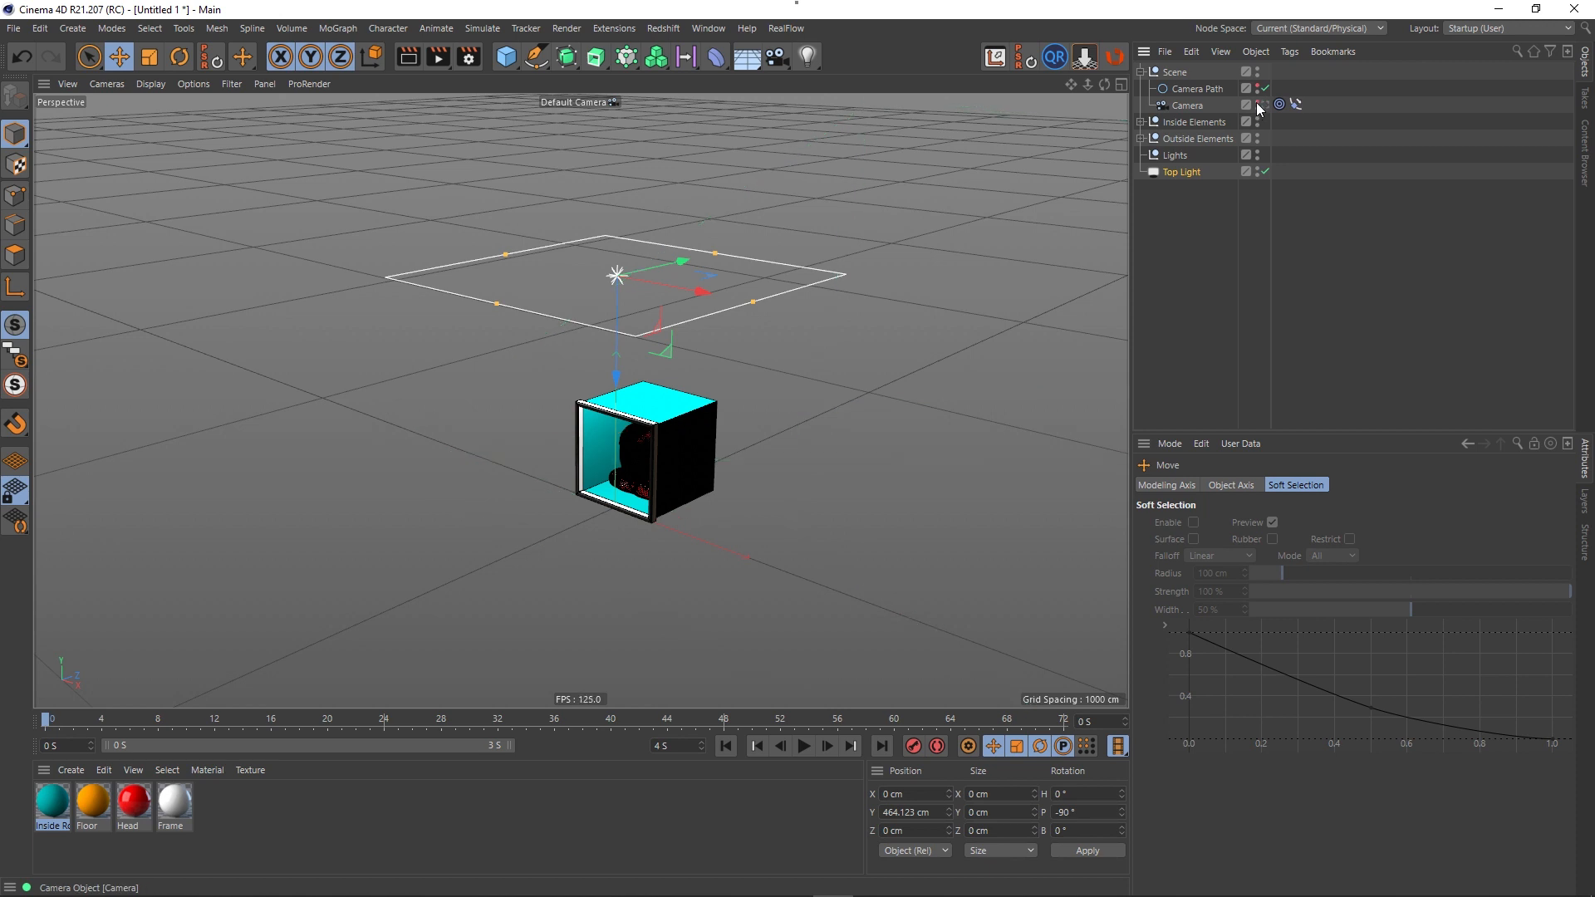
pyautogui.click(1210, 242)
# - Raise the Top Light to about 570 cm and tint it pale blue with hue 208° and saturation 23%
pyautogui.click(1184, 175)
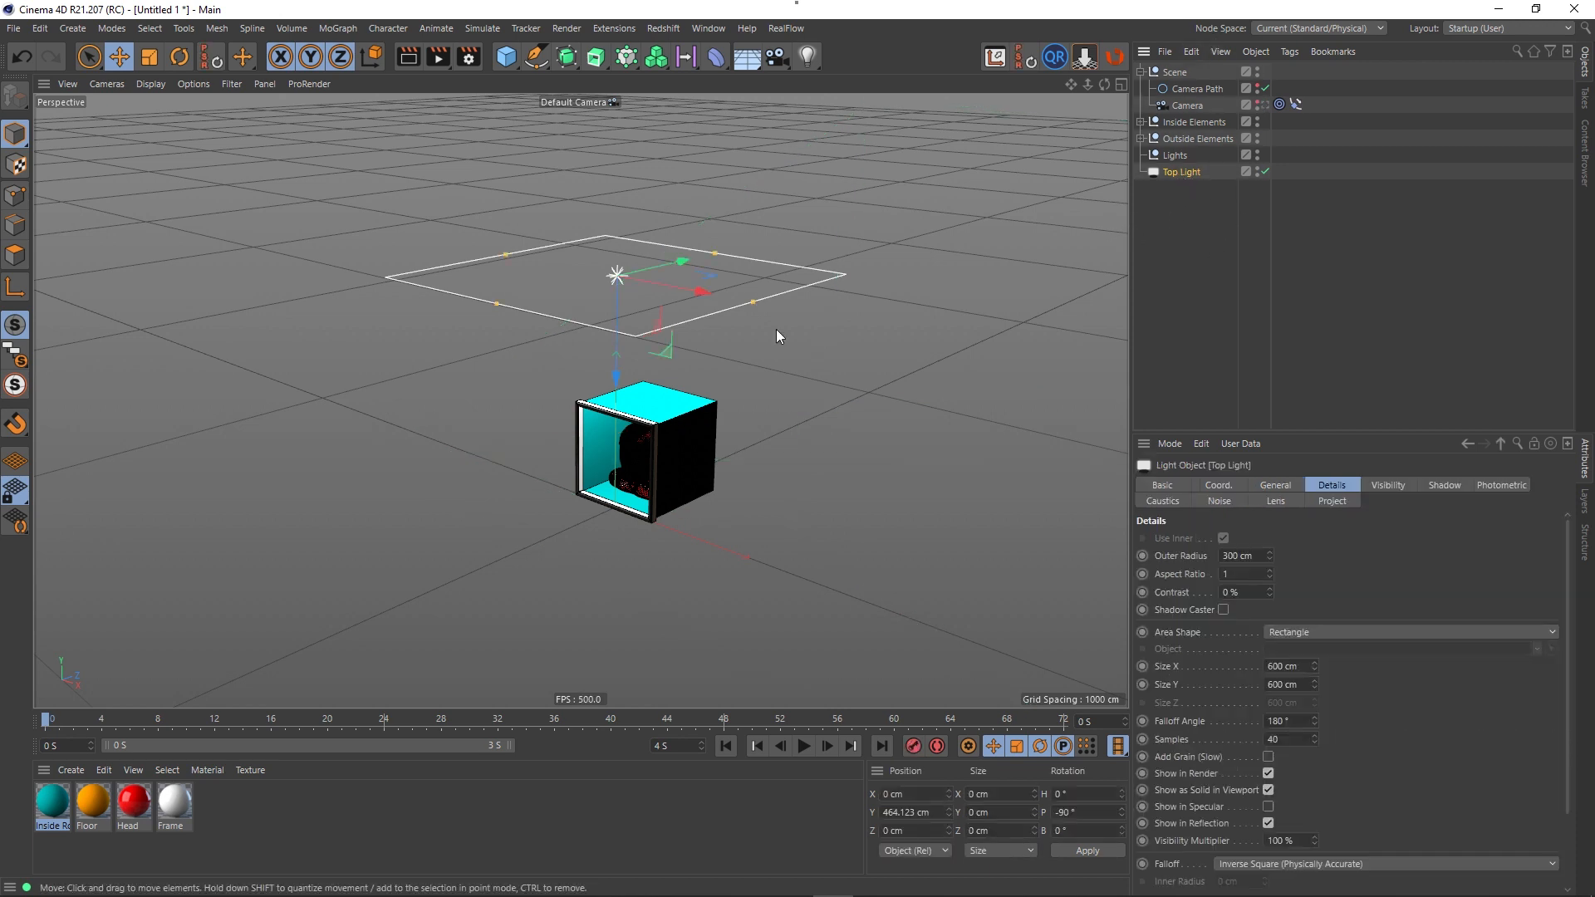
pyautogui.moveTo(615, 380); pyautogui.dragTo(639, 319)
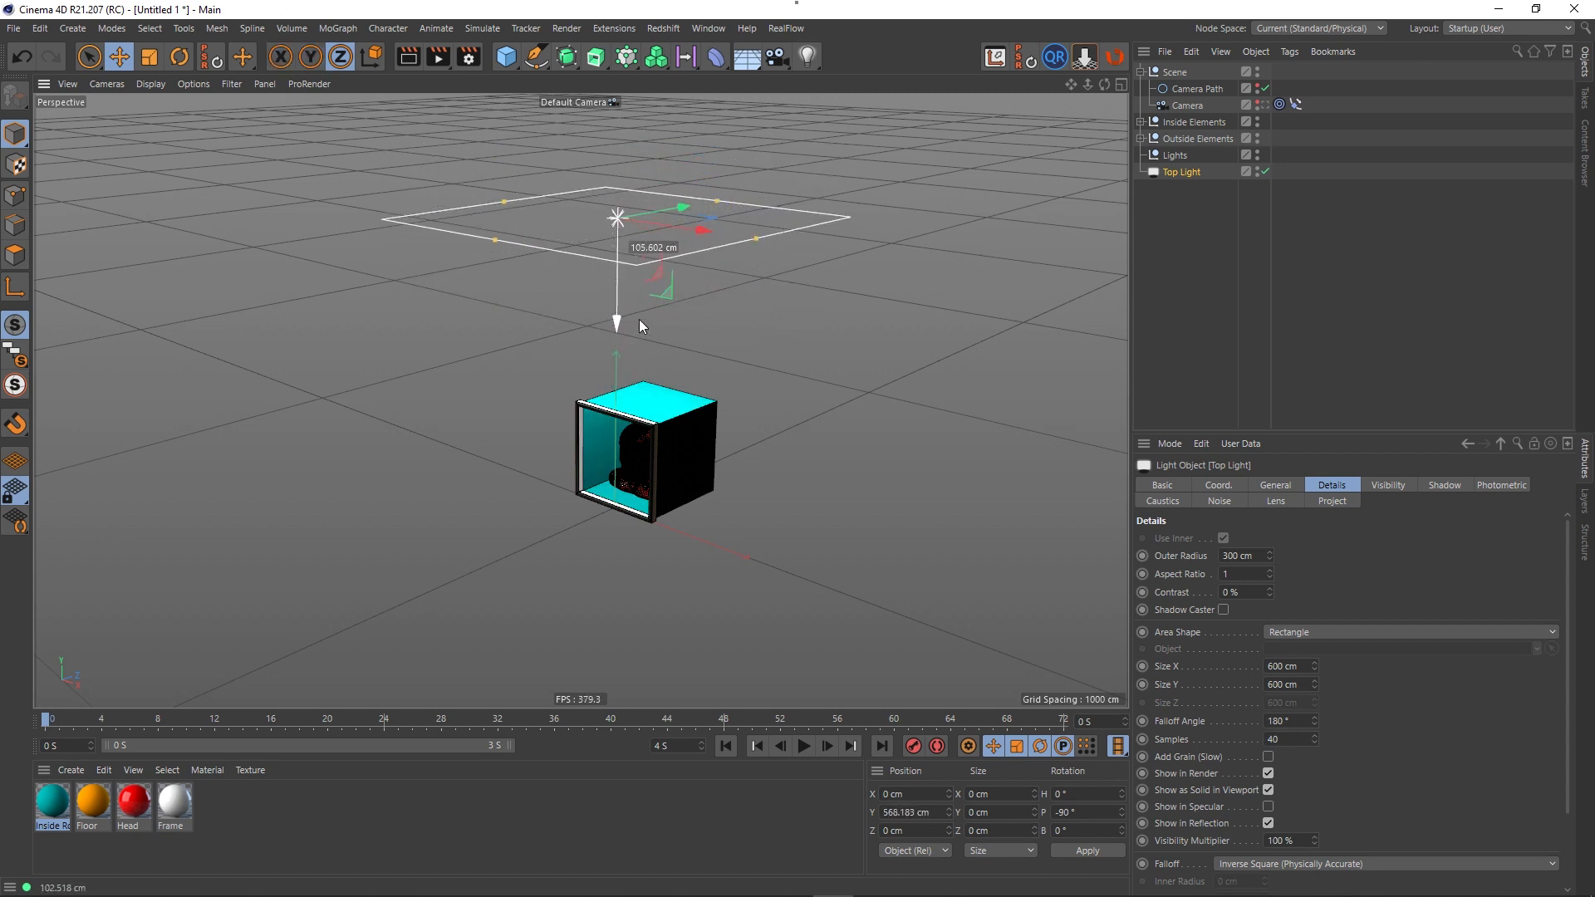
pyautogui.moveTo(748, 426)
pyautogui.keyDown('alt'); pyautogui.mouseDown()
pyautogui.moveTo(706, 432)
pyautogui.moveTo(580, 376)
pyautogui.moveTo(726, 426)
pyautogui.mouseUp(); pyautogui.keyUp('alt')
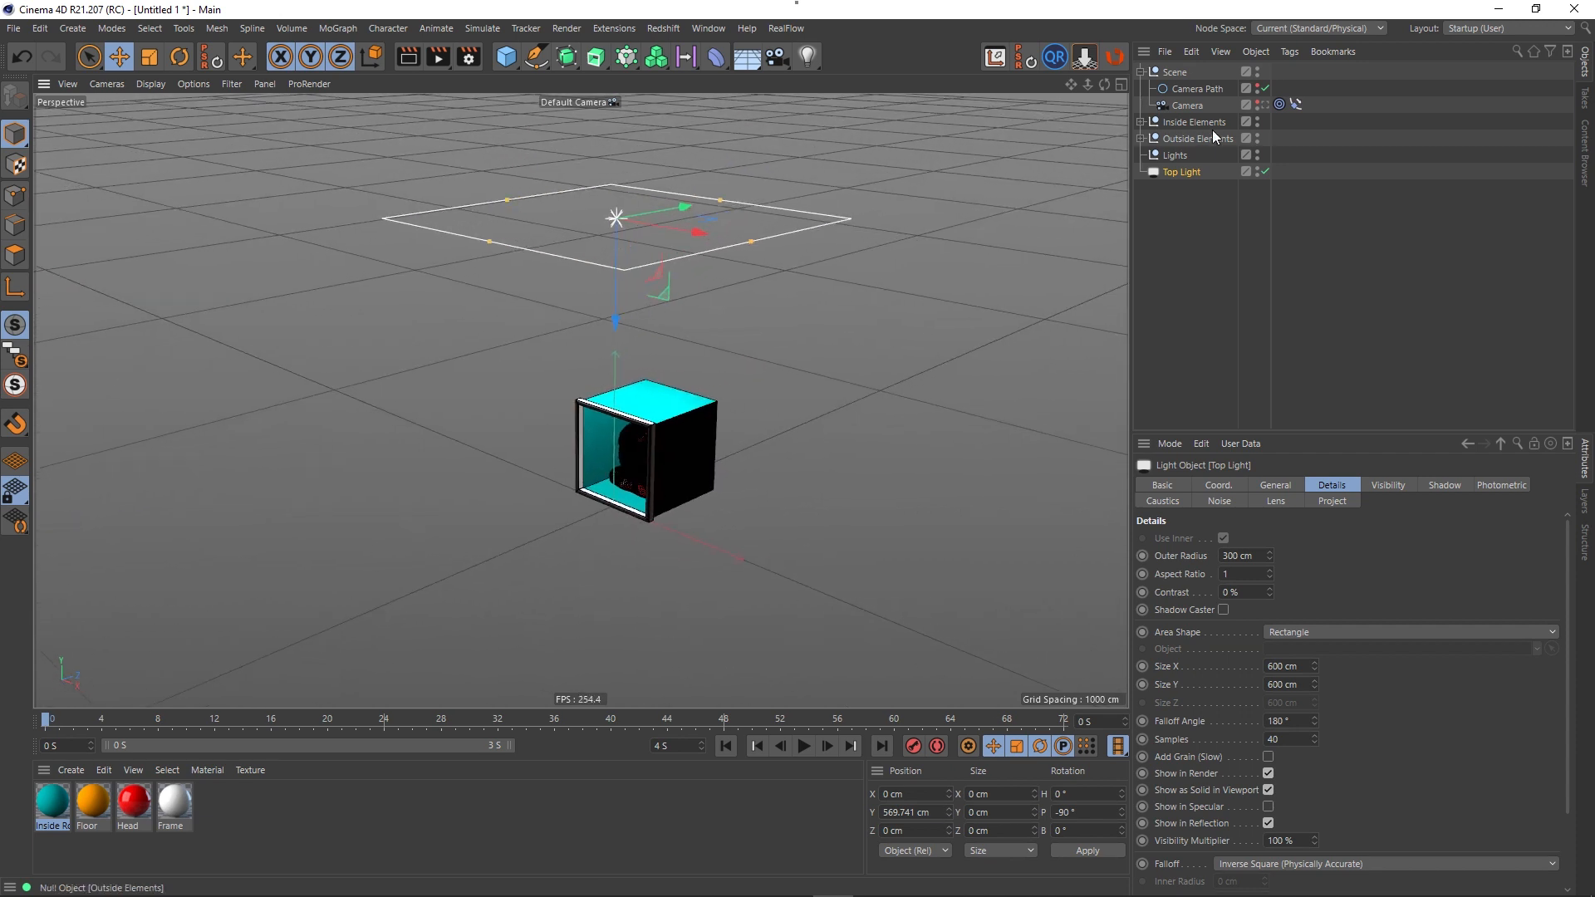
pyautogui.click(1277, 485)
pyautogui.moveTo(1442, 581)
pyautogui.mouseDown()
pyautogui.moveTo(1475, 590)
pyautogui.moveTo(1370, 599)
pyautogui.mouseUp()
# - Add a PBR light with an outer radius of 100 cm and move it in front of the frame to Z about -207 cm
pyautogui.click(803, 64)
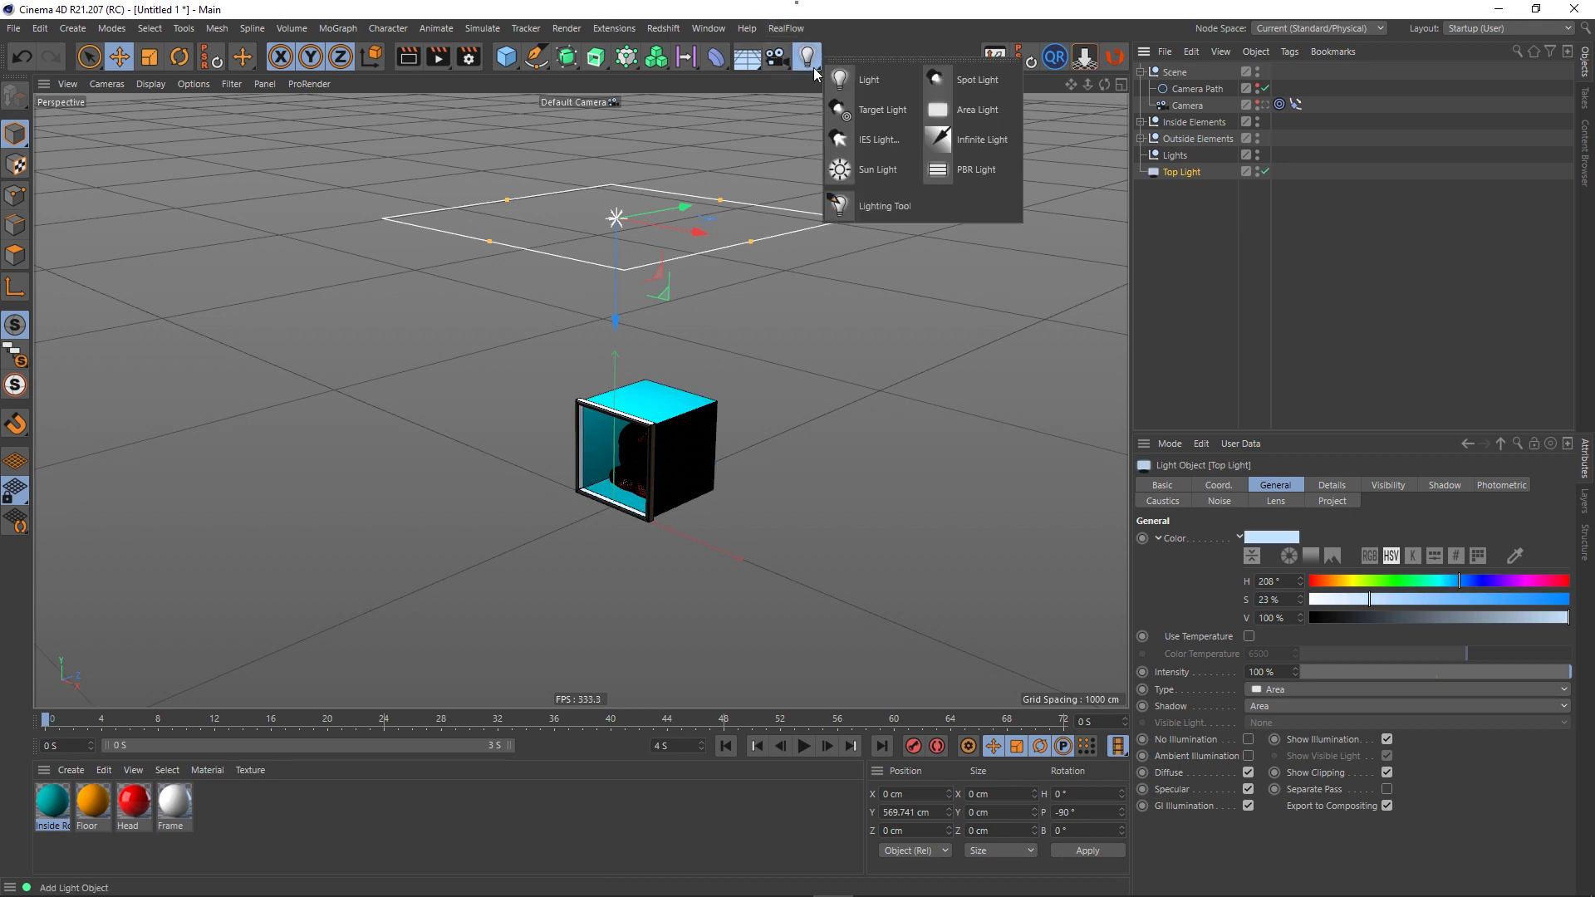
pyautogui.click(984, 171)
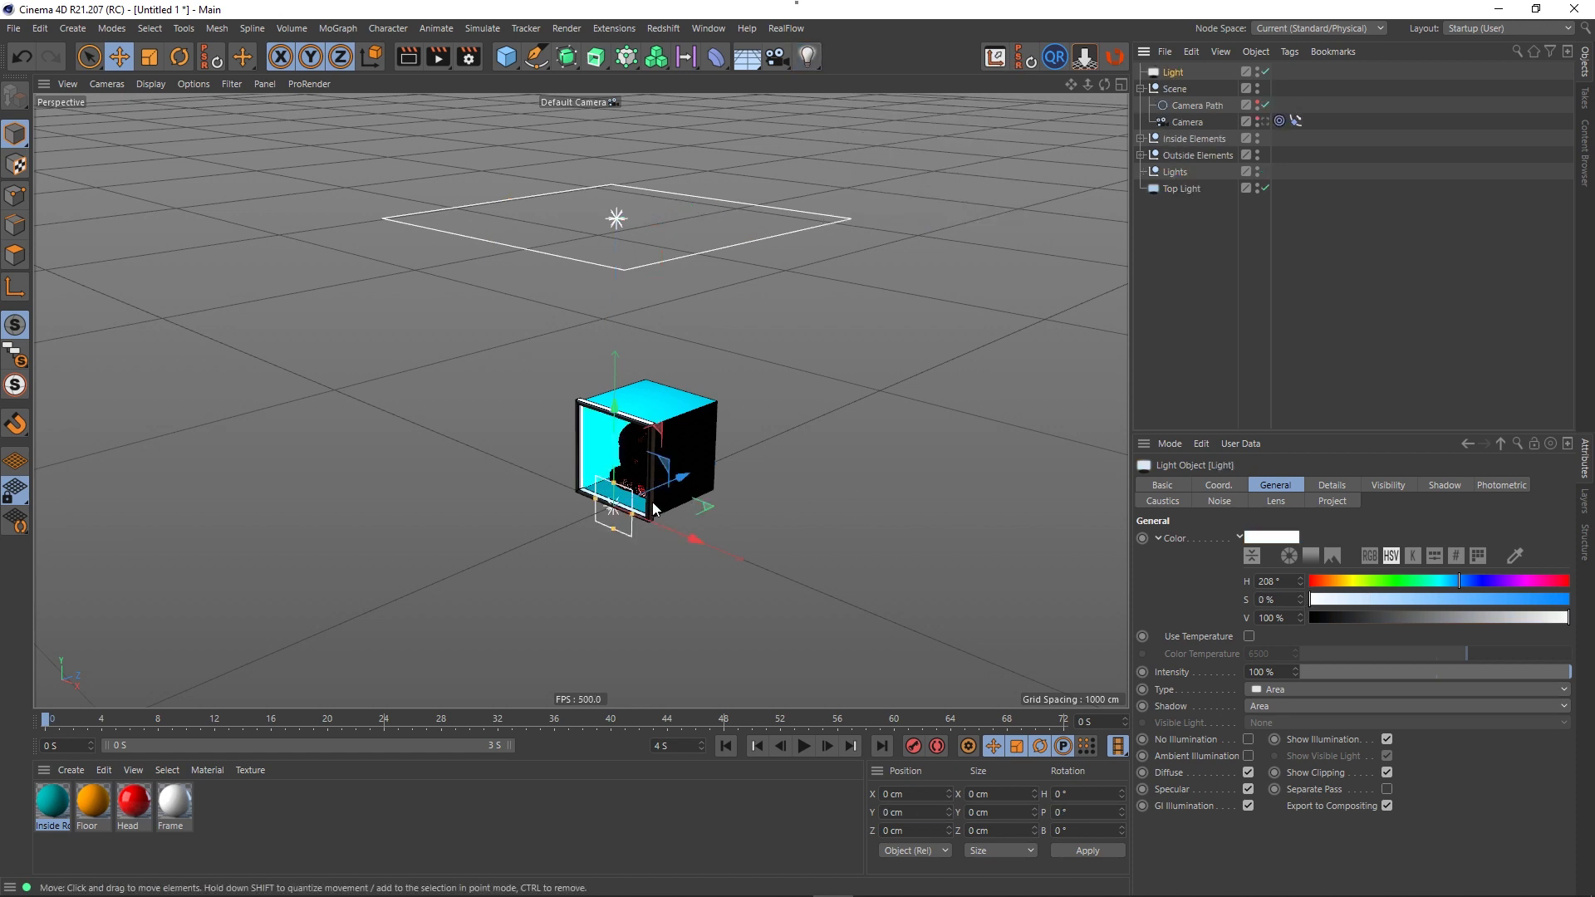
pyautogui.click(1330, 485)
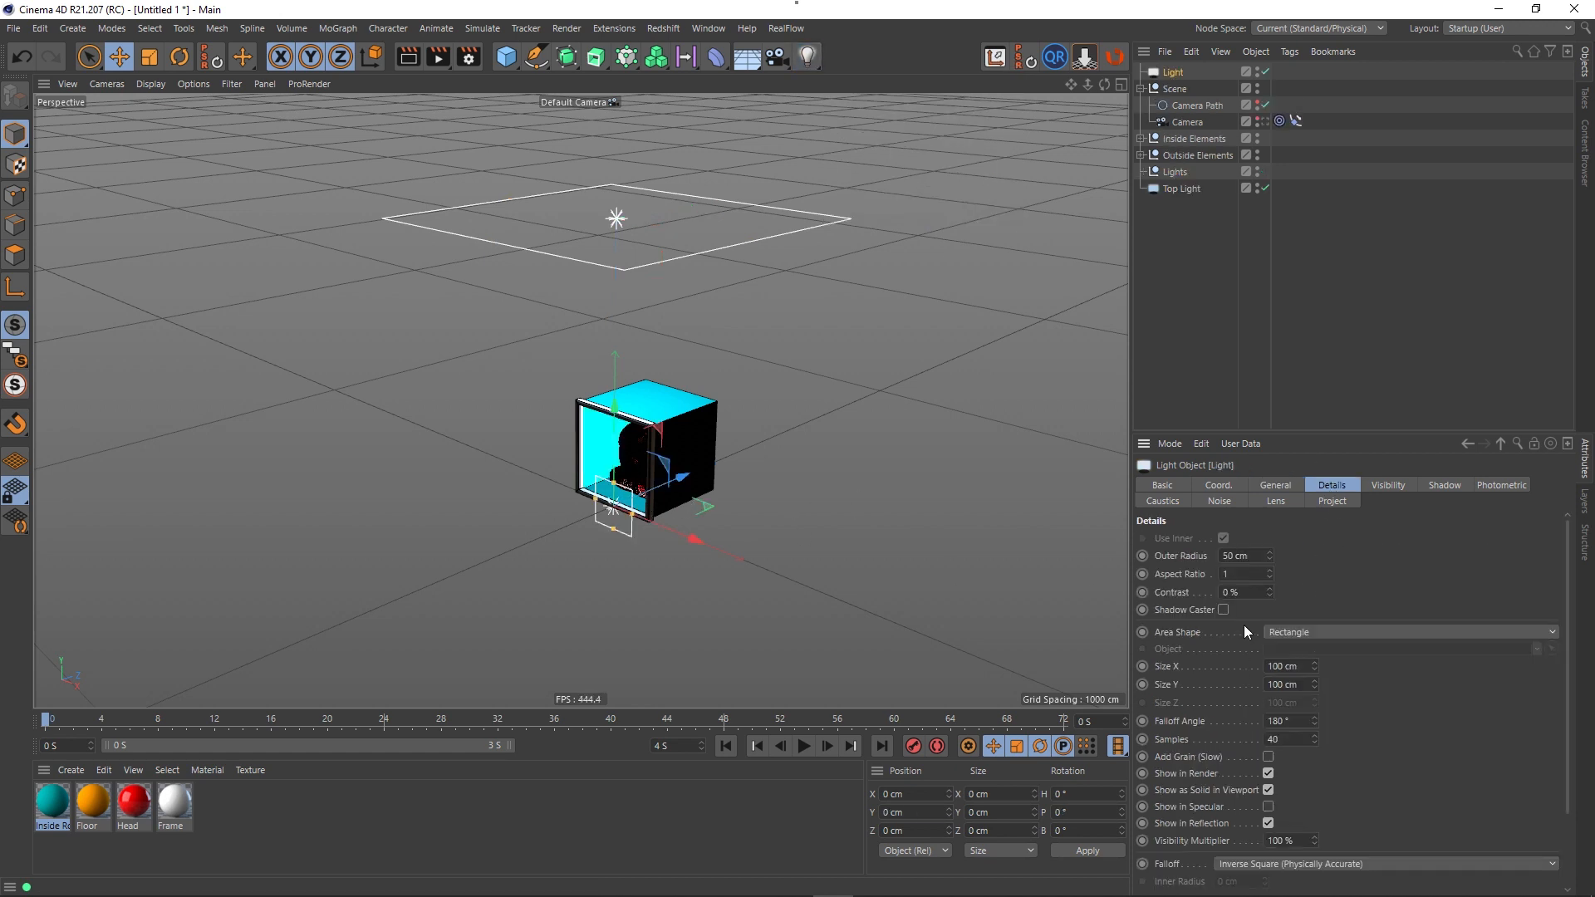
pyautogui.click(1255, 551)
pyautogui.press('Return')
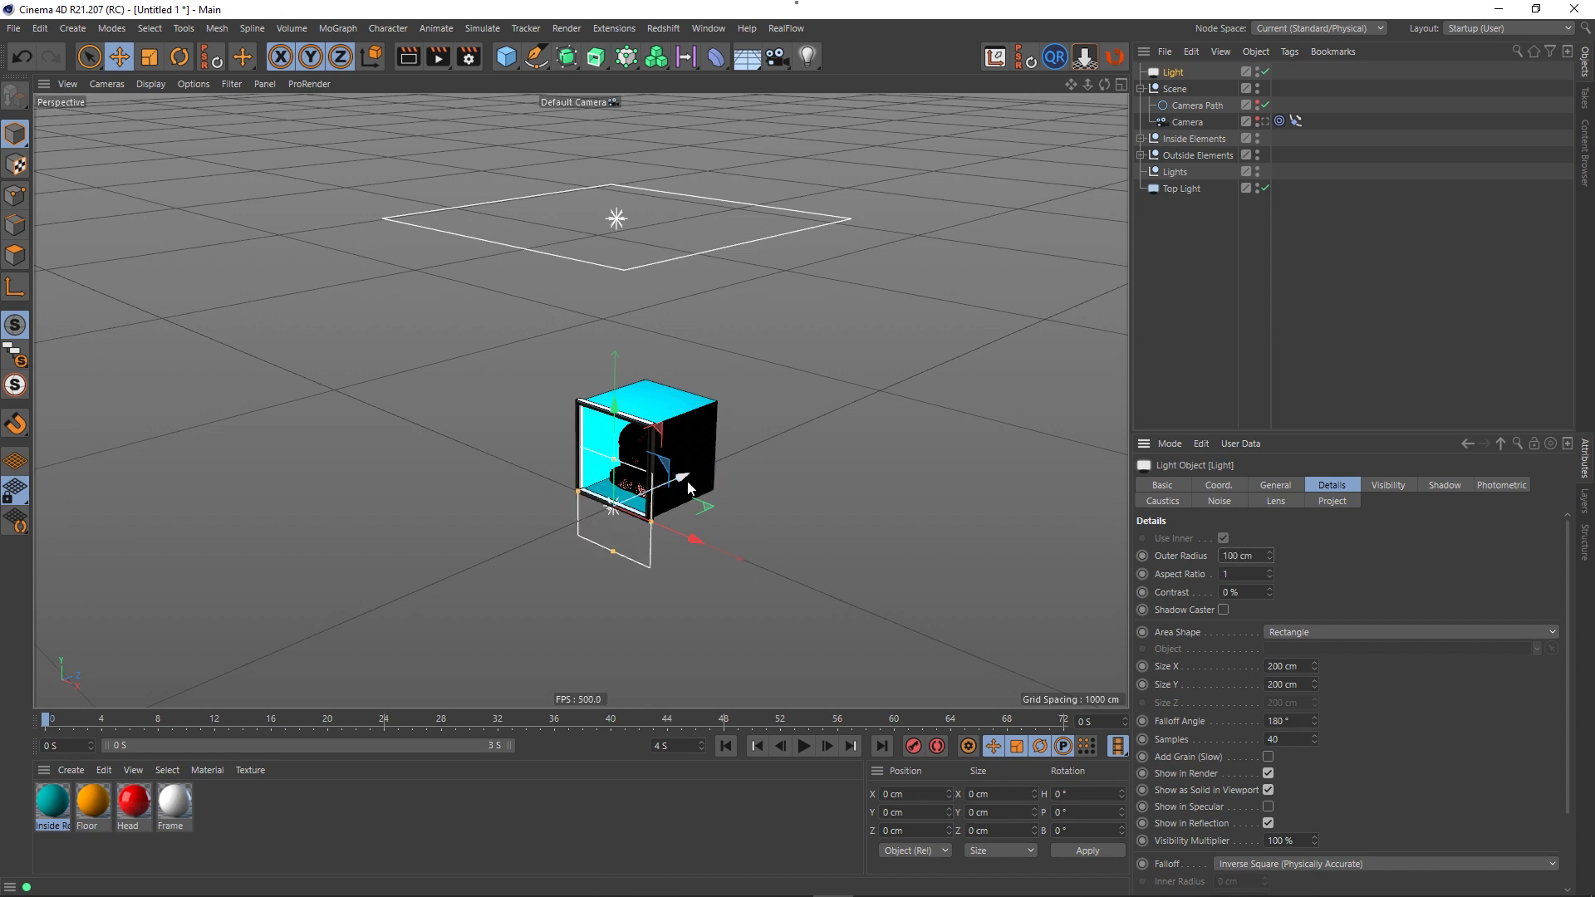
pyautogui.moveTo(688, 489); pyautogui.dragTo(688, 552)
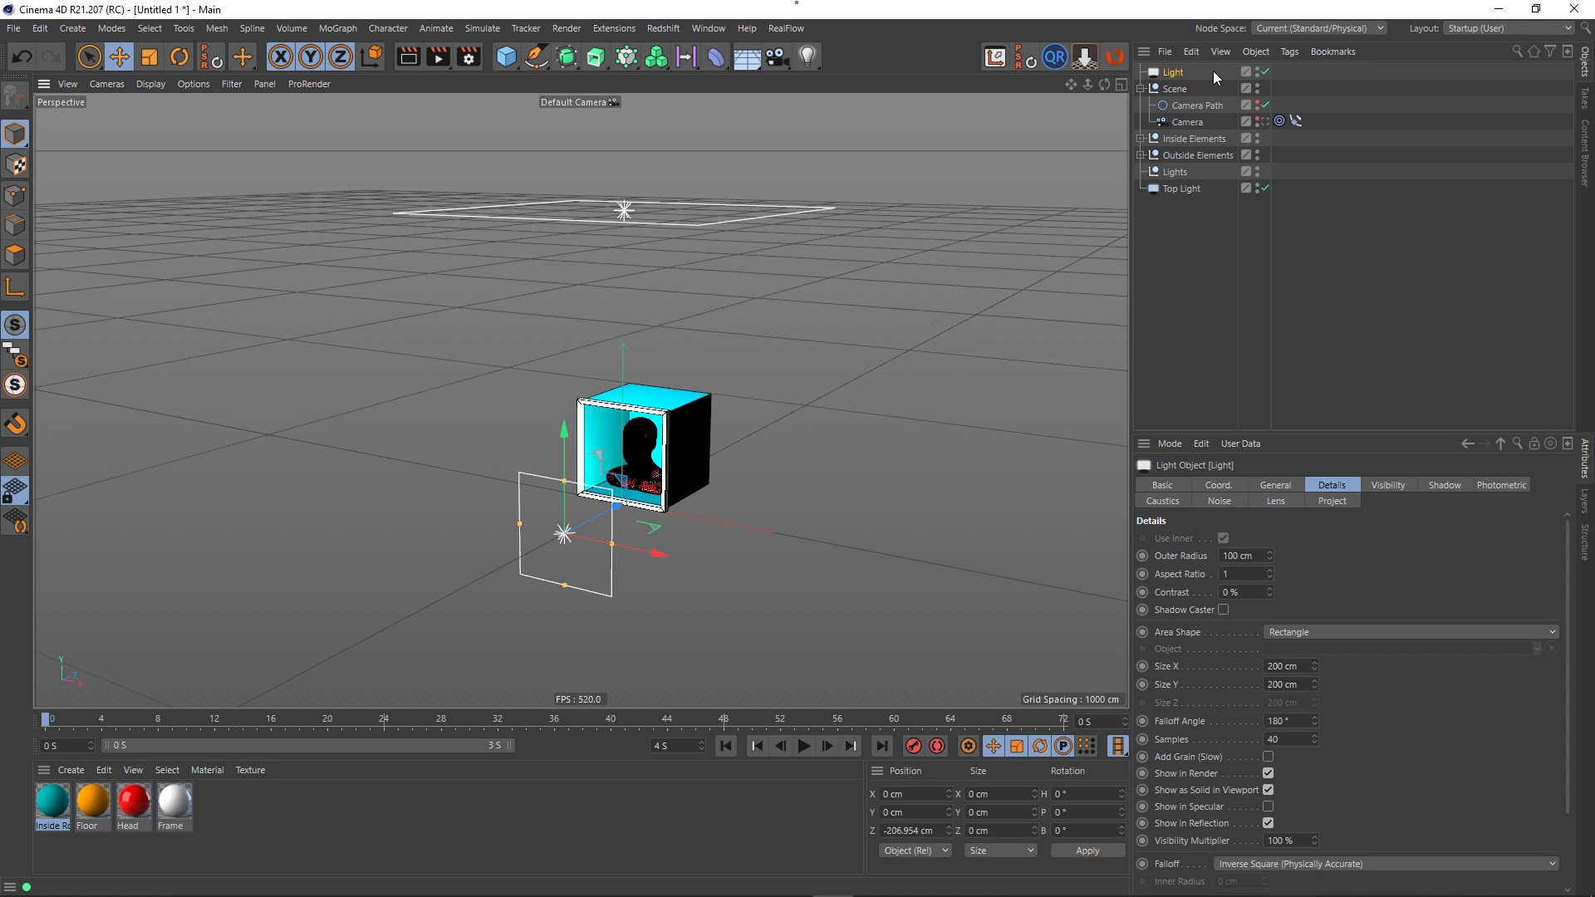
# - Place the new PBR light below Top Light in the object list and rename it Left Light
pyautogui.click(1173, 190)
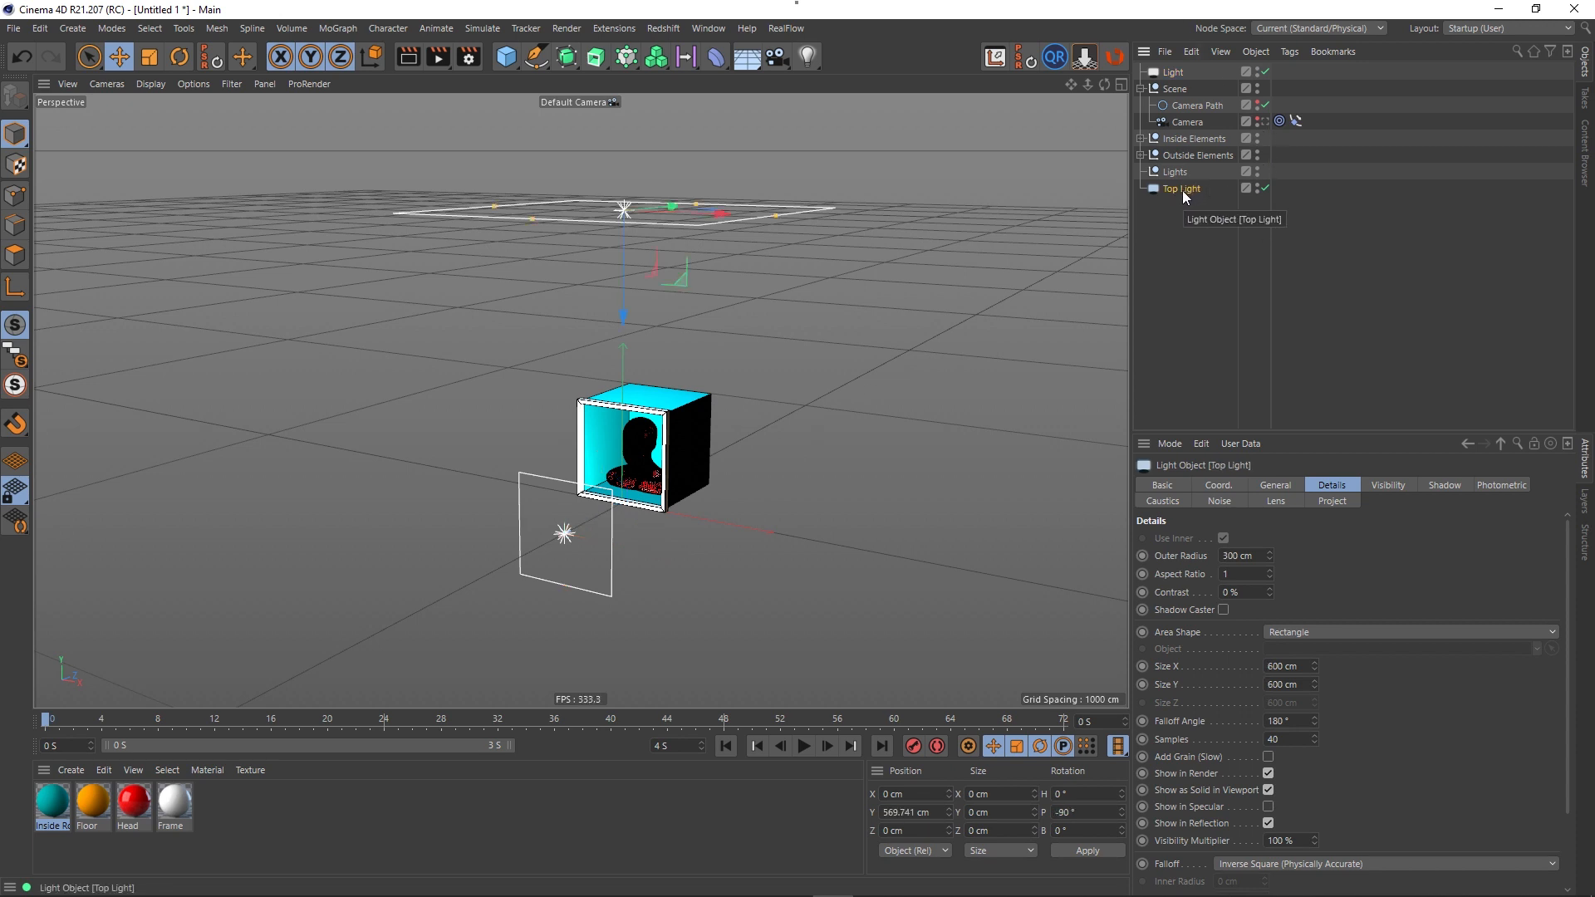
pyautogui.moveTo(1172, 71); pyautogui.dragTo(1177, 150)
pyautogui.moveTo(1180, 231); pyautogui.dragTo(1180, 191)
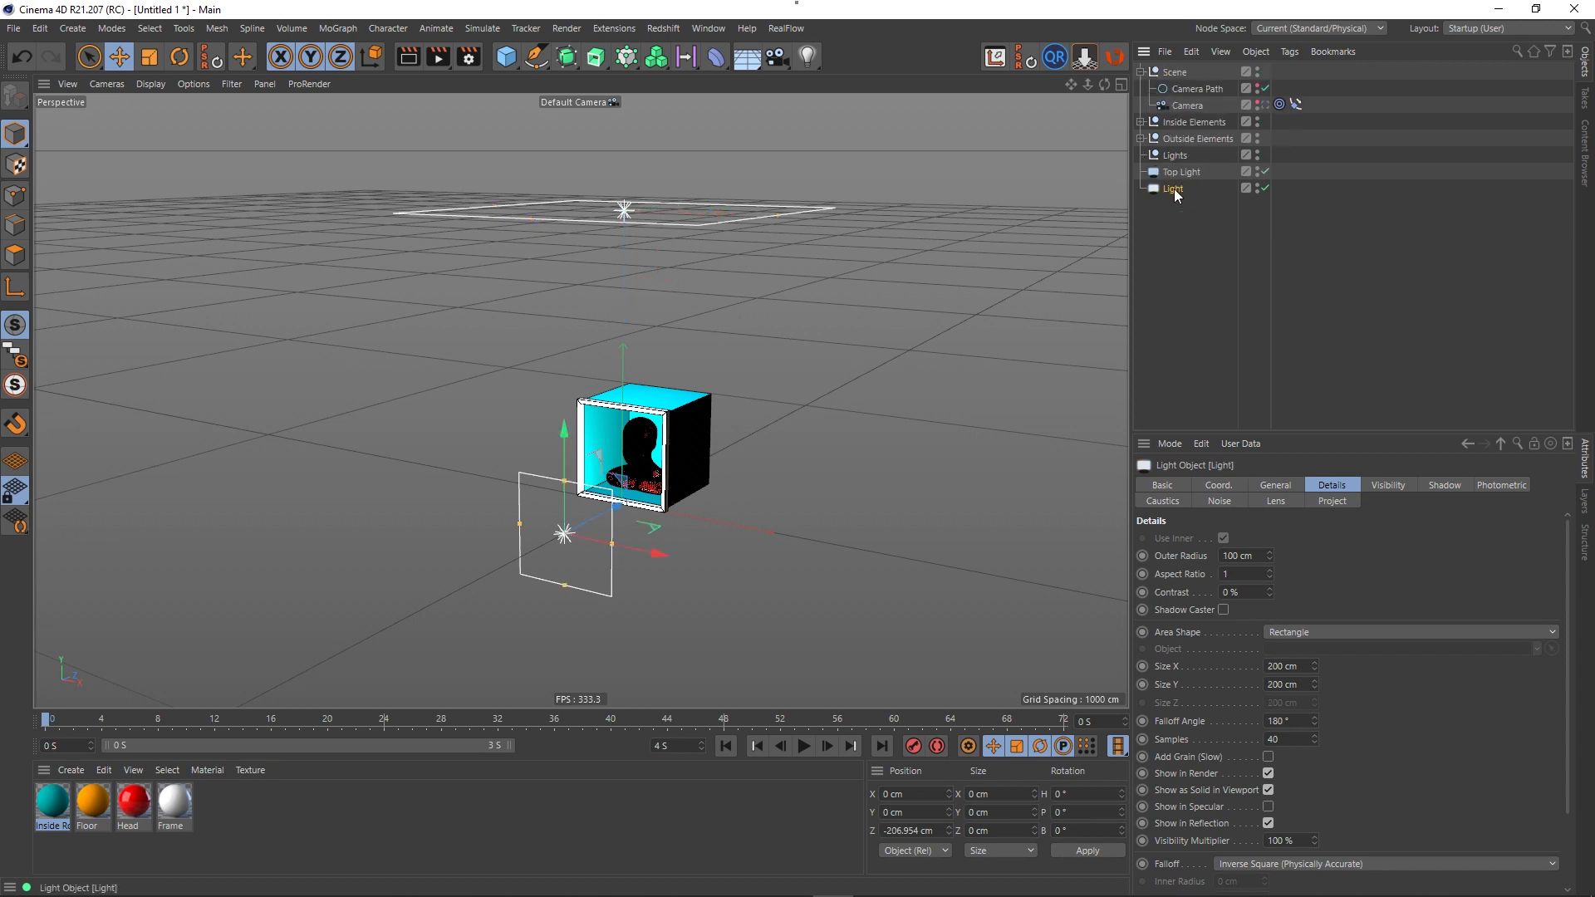
pyautogui.doubleClick(1174, 190)
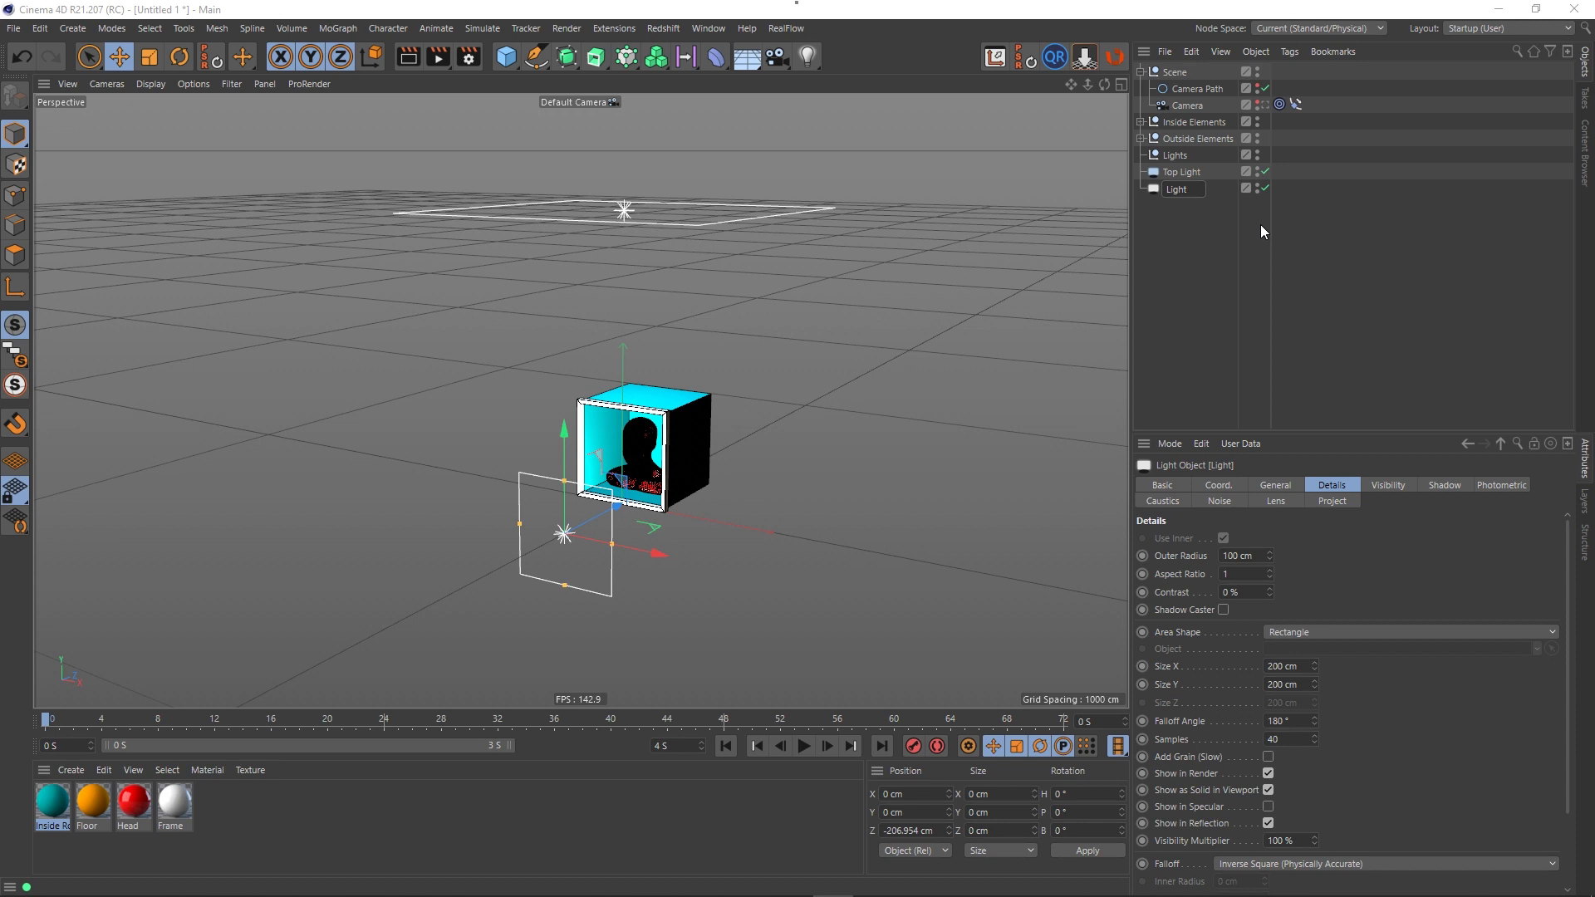
pyautogui.write('Left')
pyautogui.press('End')
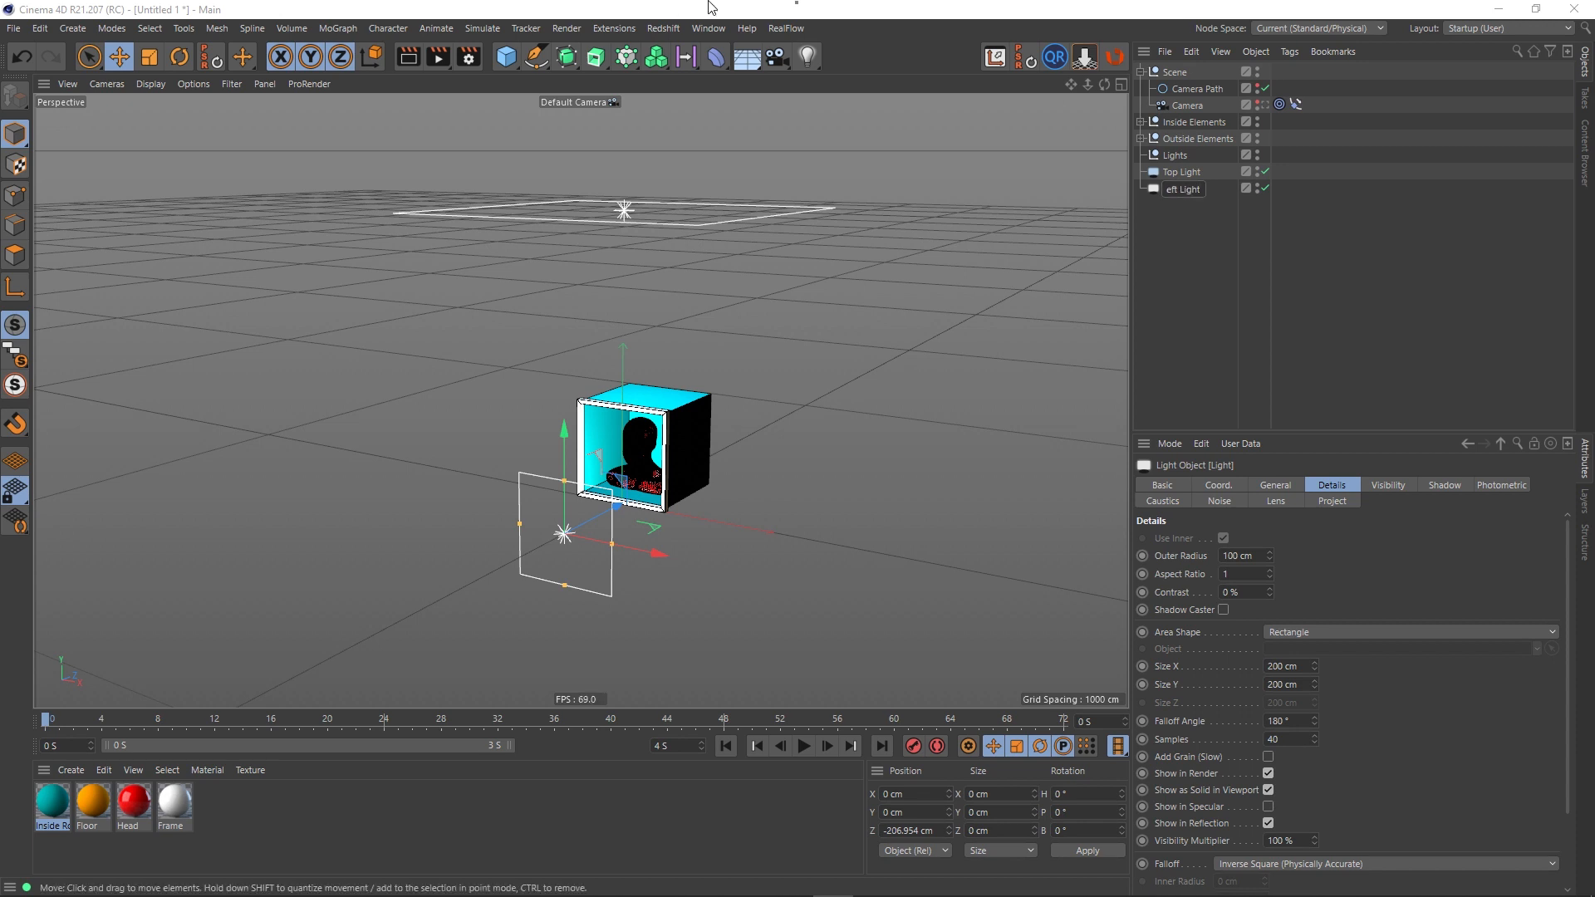
pyautogui.press('Return')
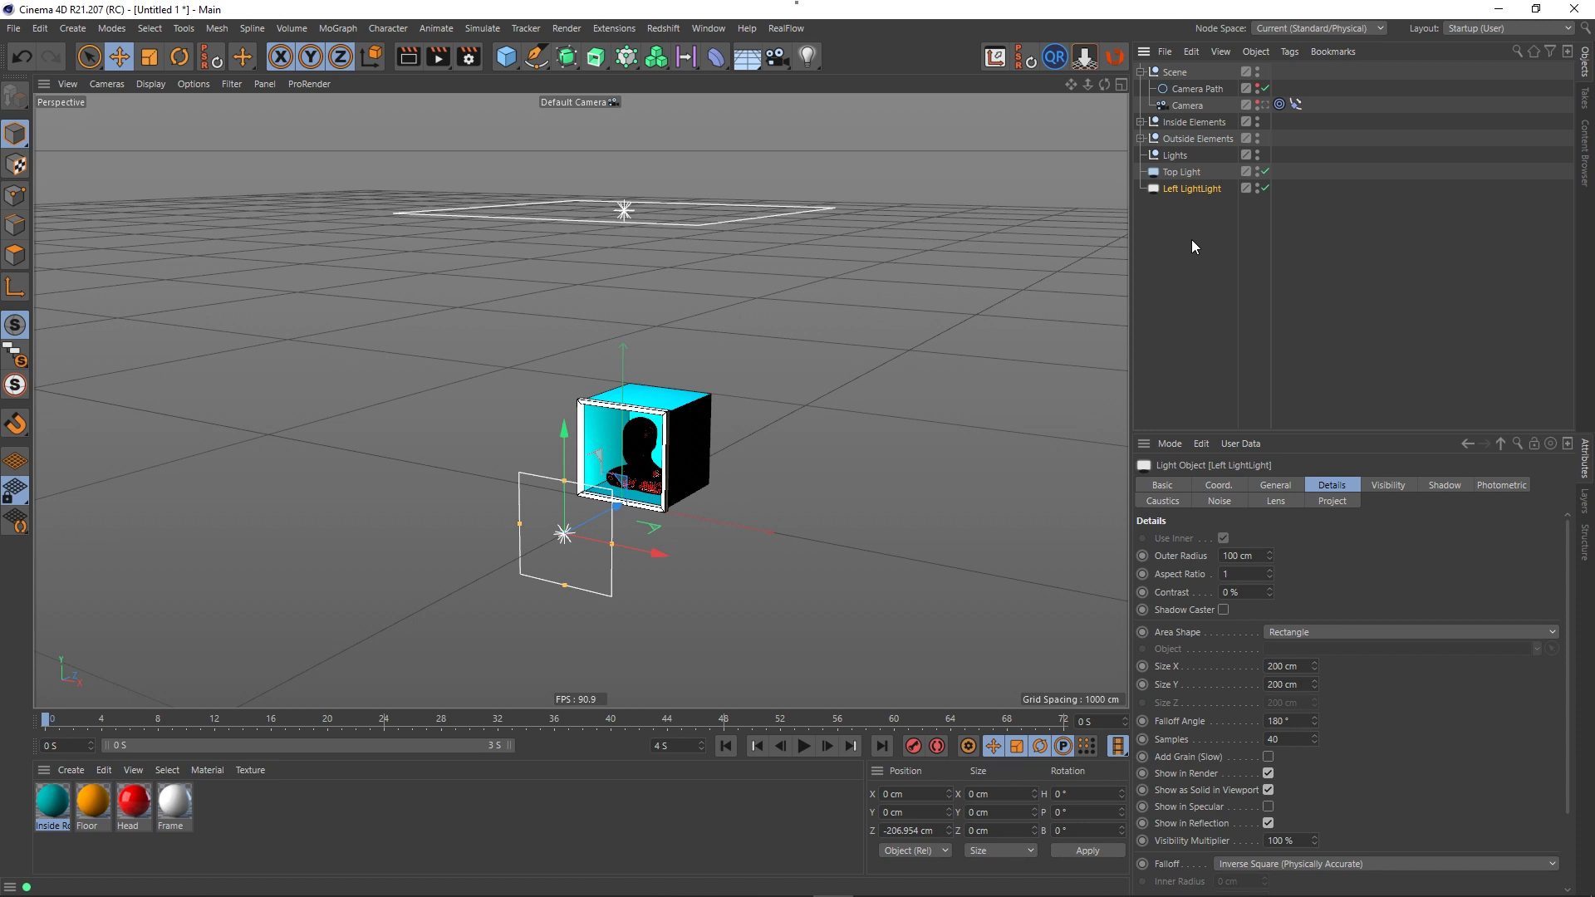
pyautogui.doubleClick(1205, 188)
pyautogui.click(1231, 190)
pyautogui.press('BackSpace')
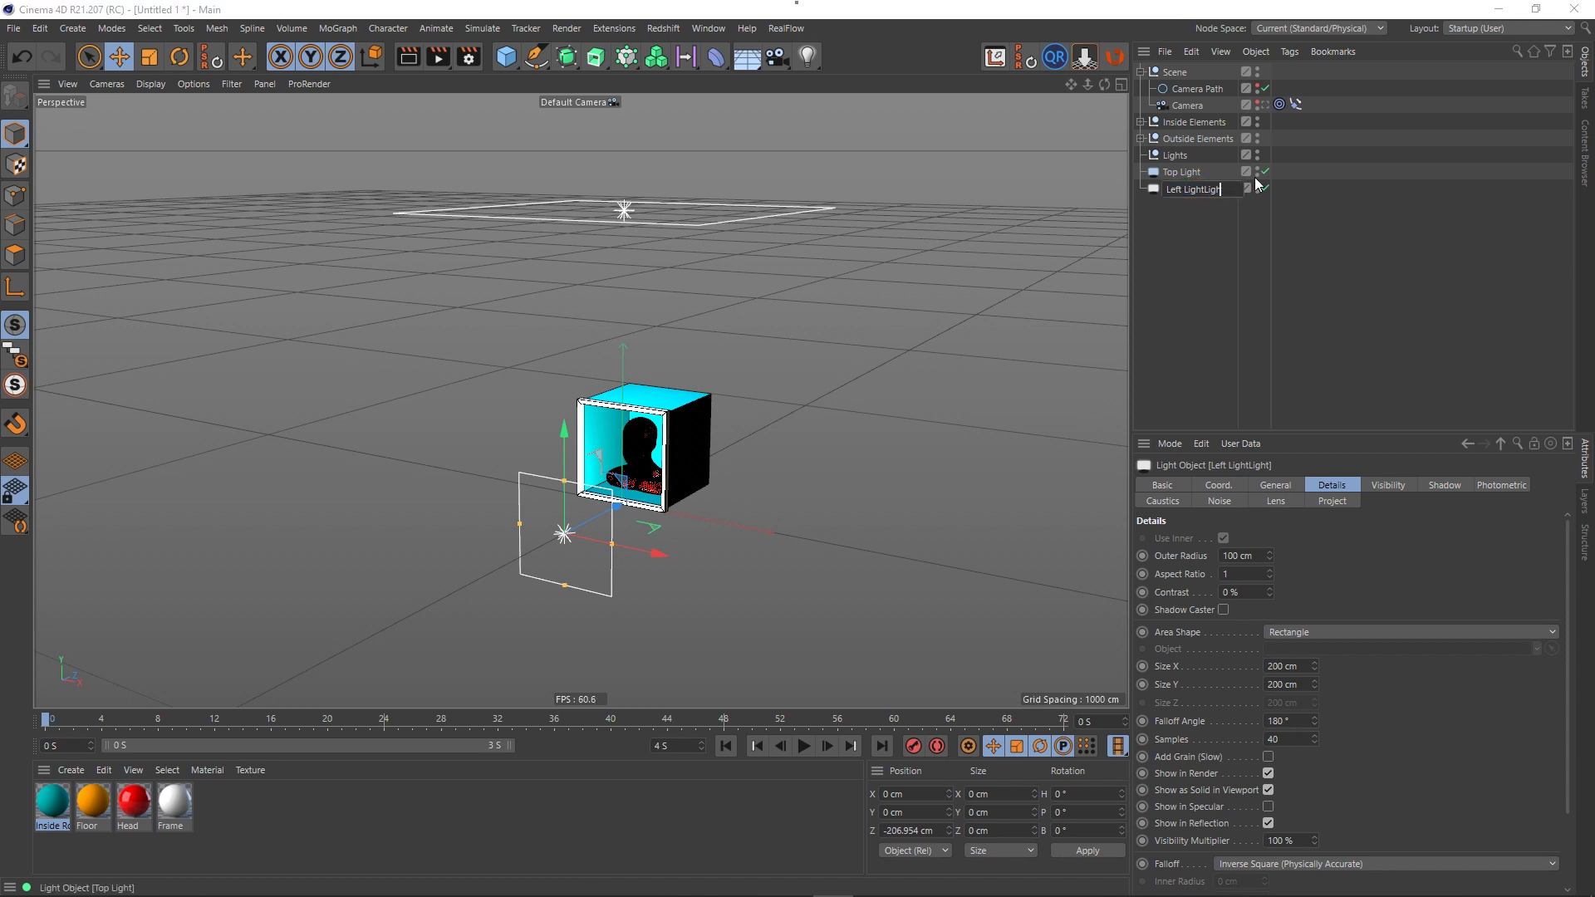
pyautogui.press('Return')
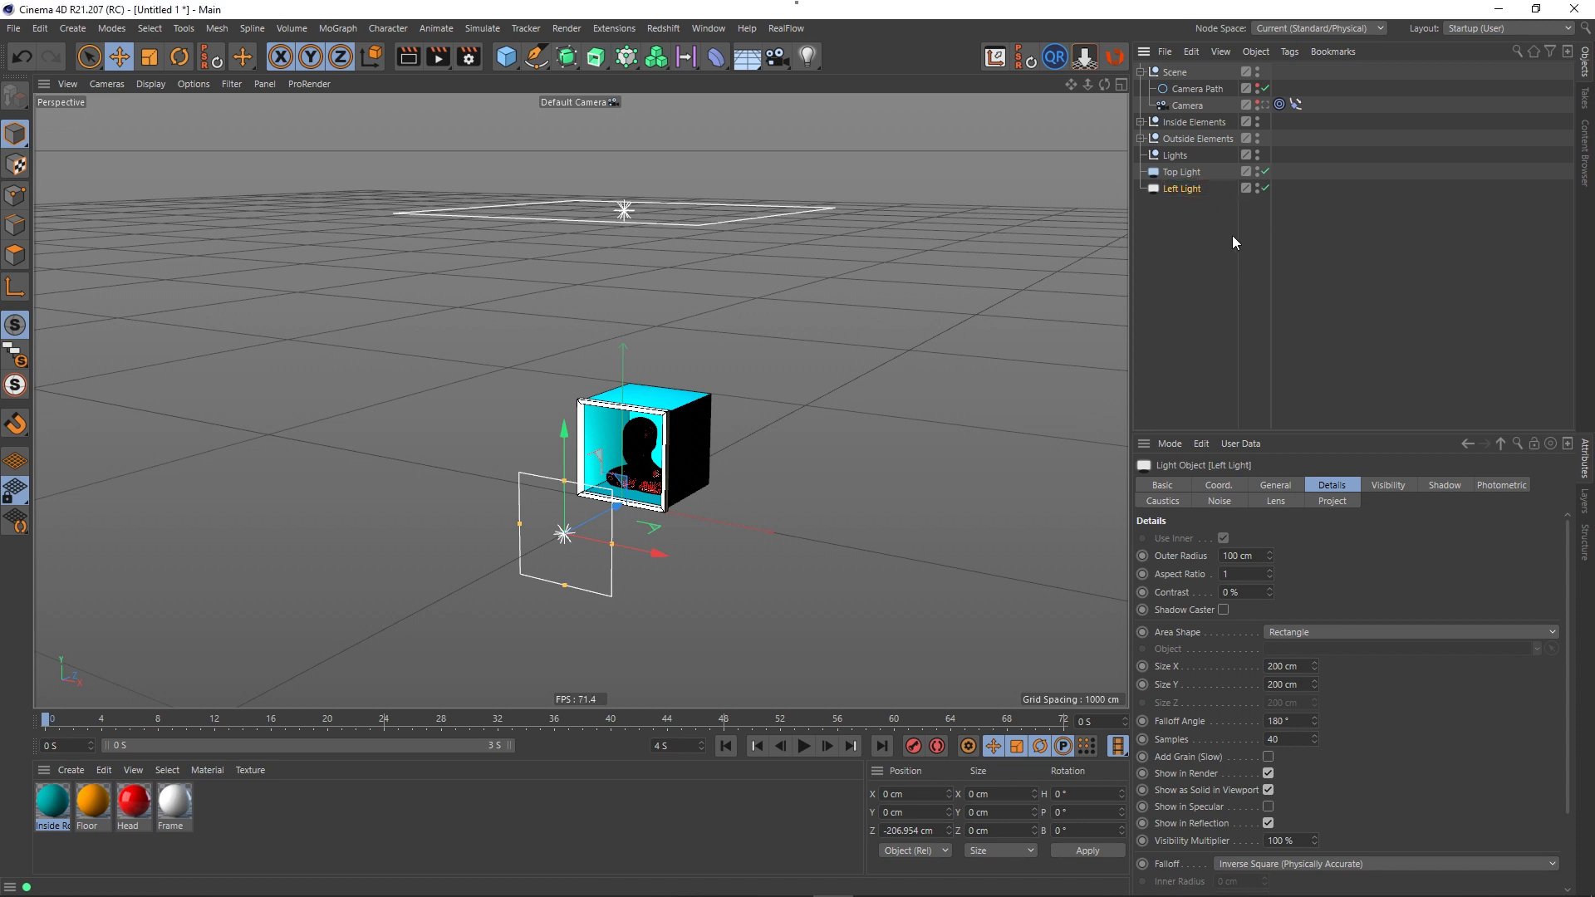
# - Add a Target tag to the Left Light and use the Head as its target object
pyautogui.rightClick(1197, 190)
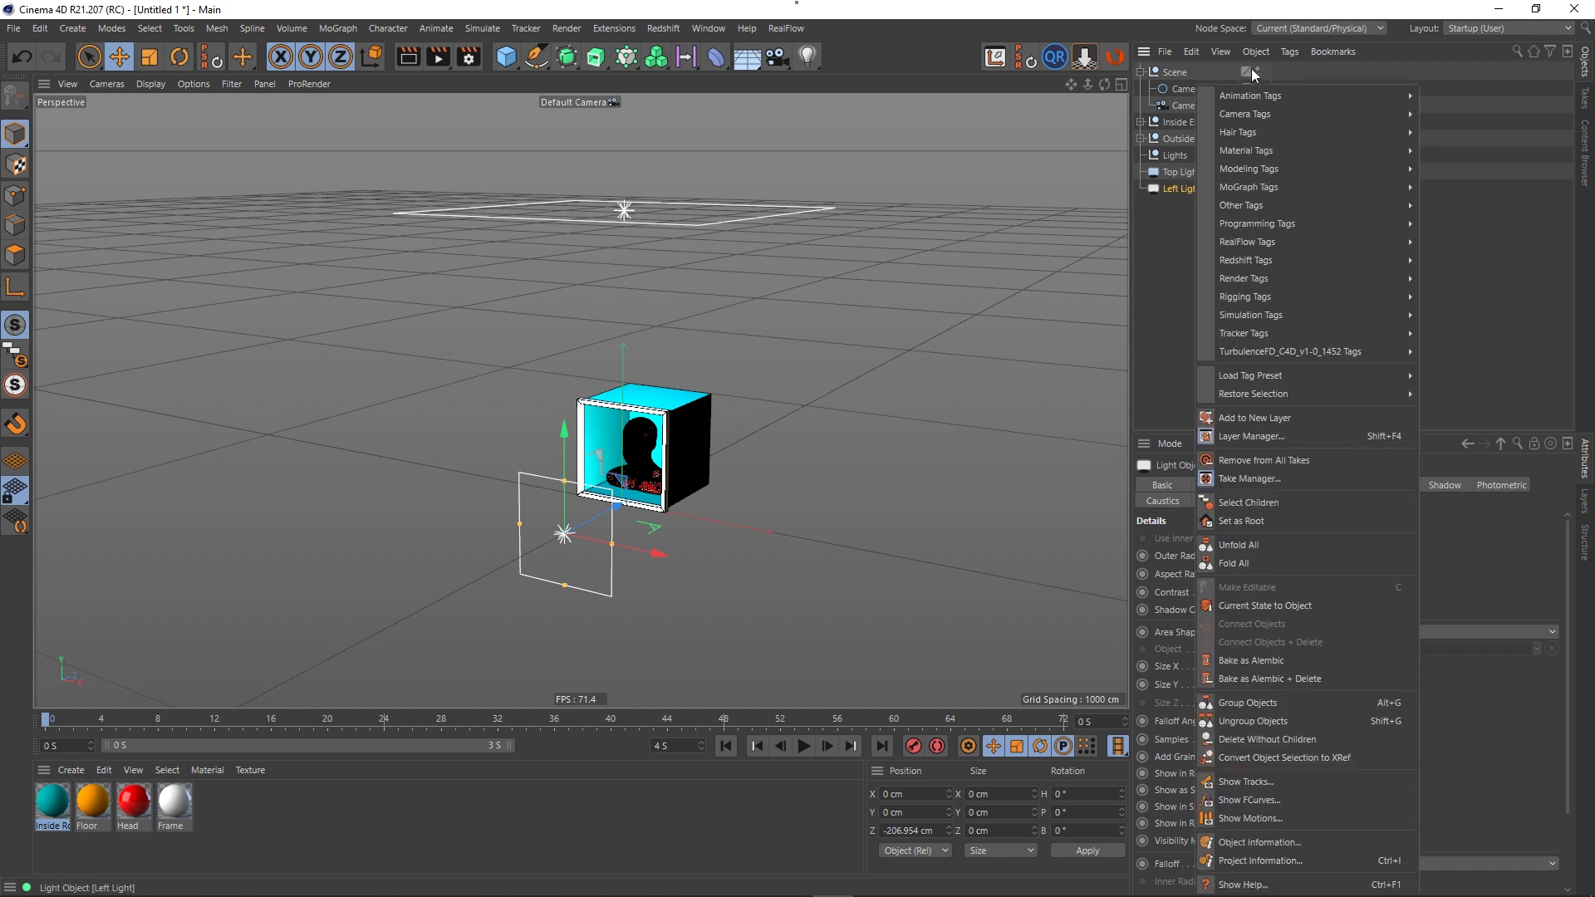
pyautogui.moveTo(1294, 97)
pyautogui.click(1448, 150)
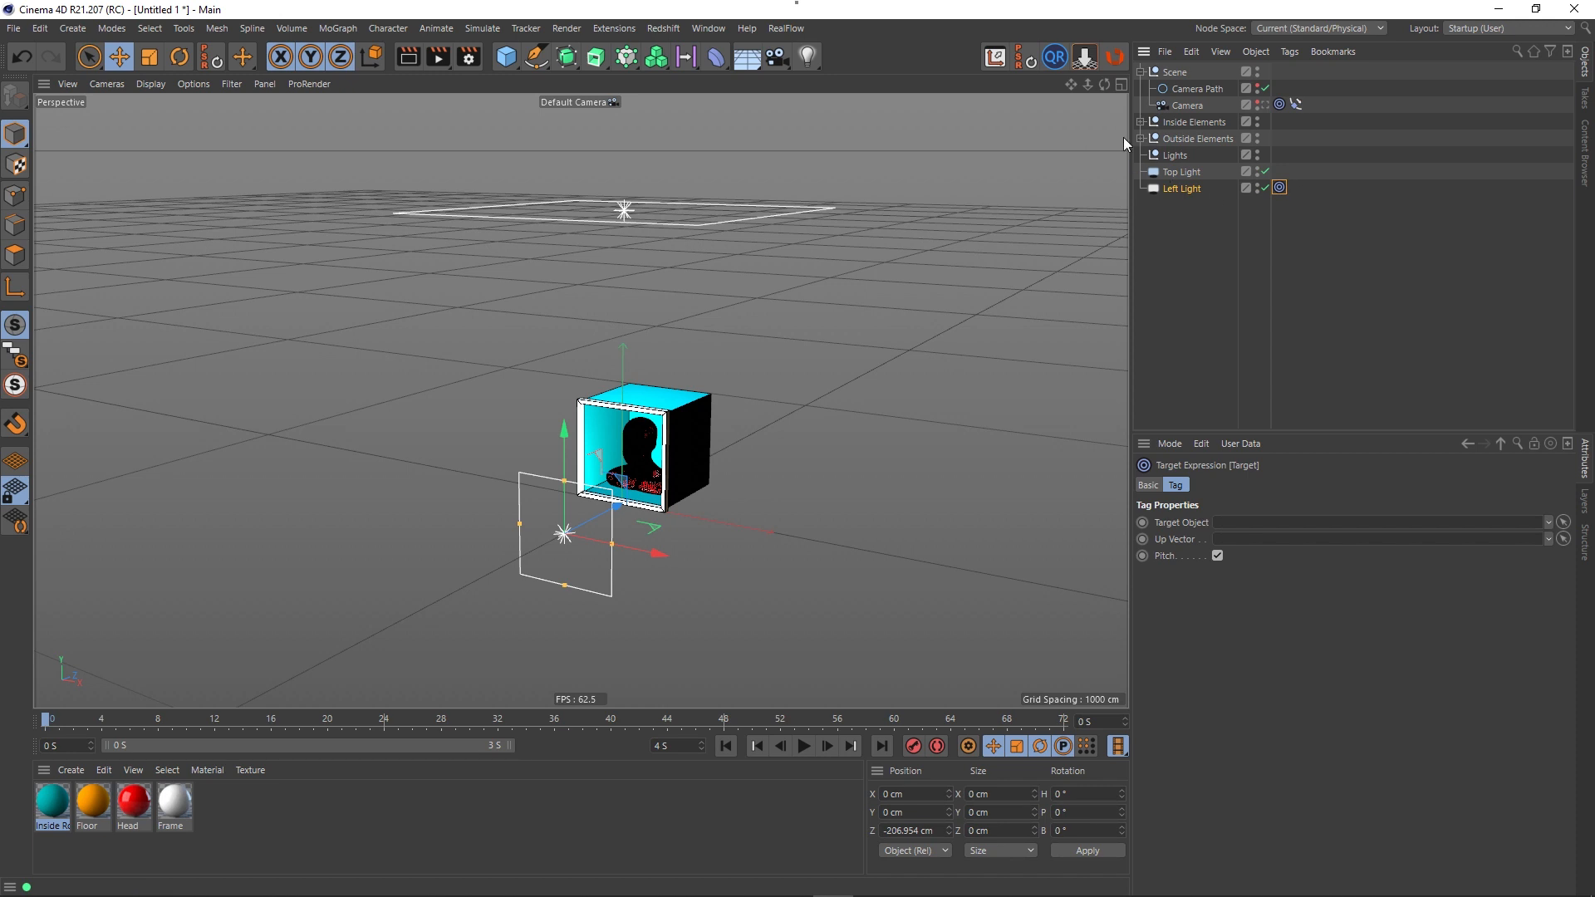
pyautogui.click(1141, 122)
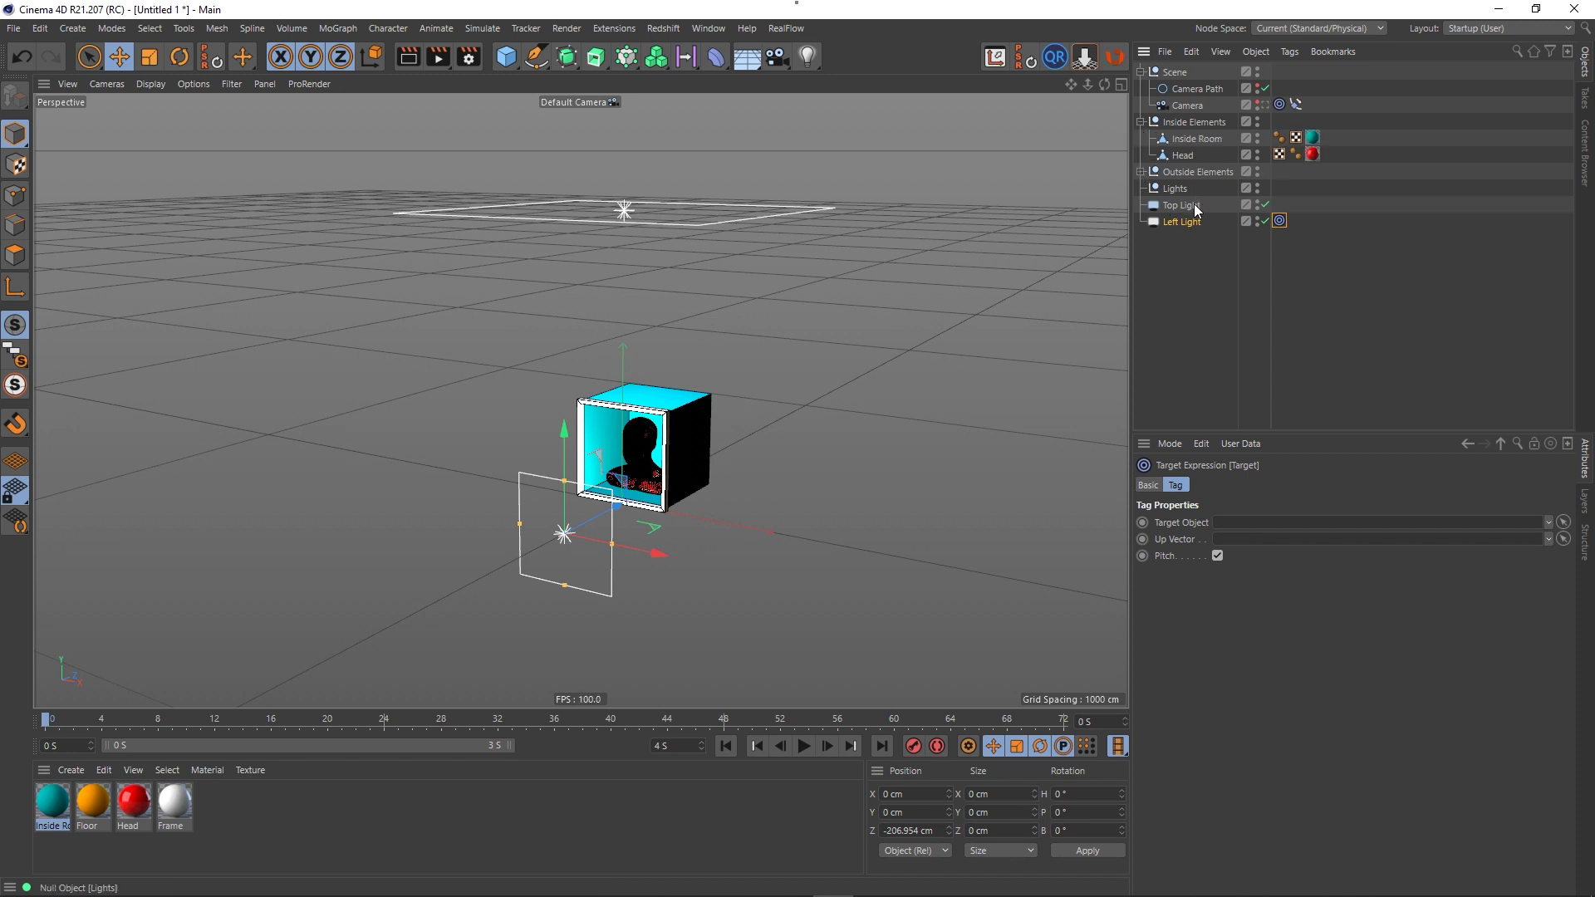
pyautogui.moveTo(1182, 155); pyautogui.dragTo(1259, 523)
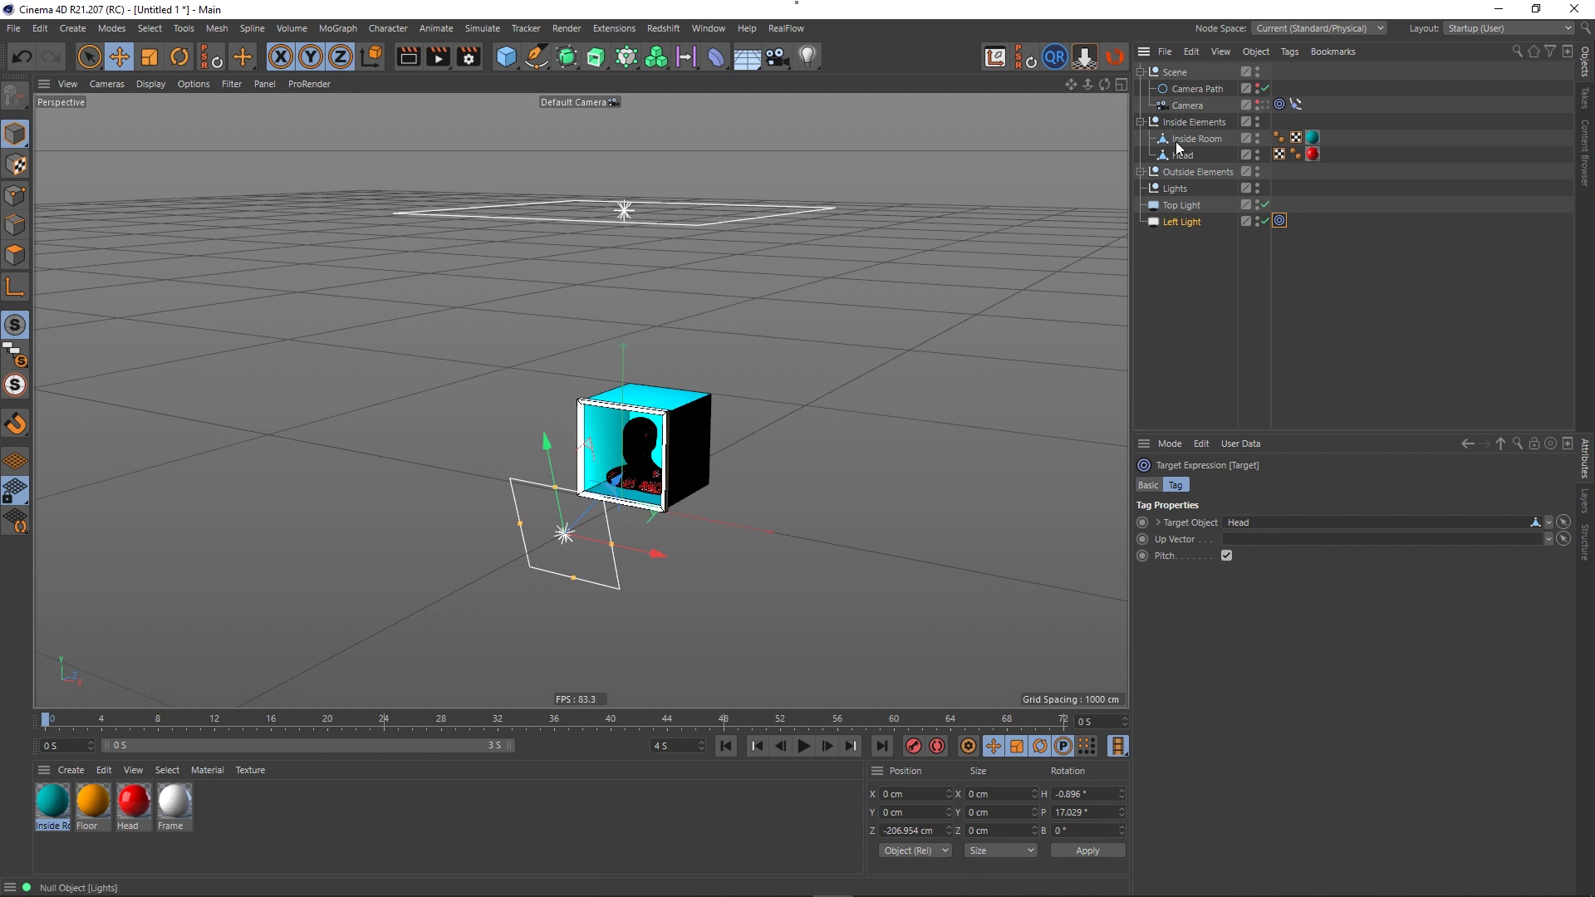
# - Move the Left Light to about X -302 cm, Y 275 cm and Z -296 cm, using world axes for the sideways placement
pyautogui.click(1183, 222)
pyautogui.keyDown('alt'); pyautogui.moveTo(789, 524); pyautogui.dragTo(407, 128); pyautogui.keyUp('alt')
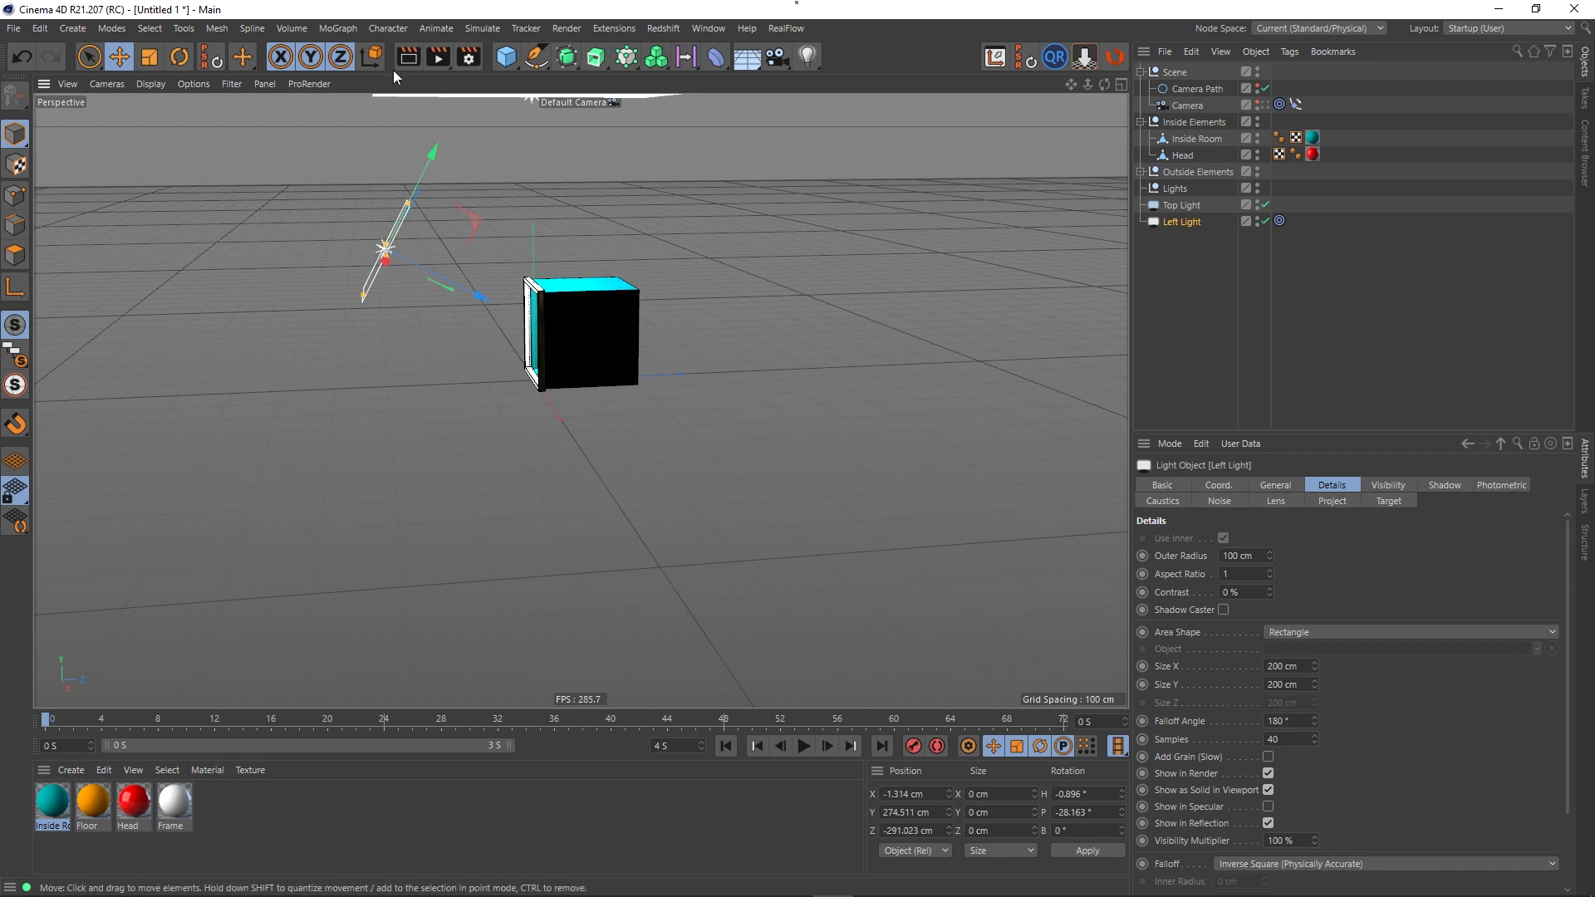
pyautogui.click(373, 58)
pyautogui.keyDown('alt'); pyautogui.moveTo(396, 406); pyautogui.dragTo(741, 408); pyautogui.keyUp('alt')
pyautogui.middleClick(793, 405)
pyautogui.middleClick(781, 256)
pyautogui.scroll(-5, 731, 353)
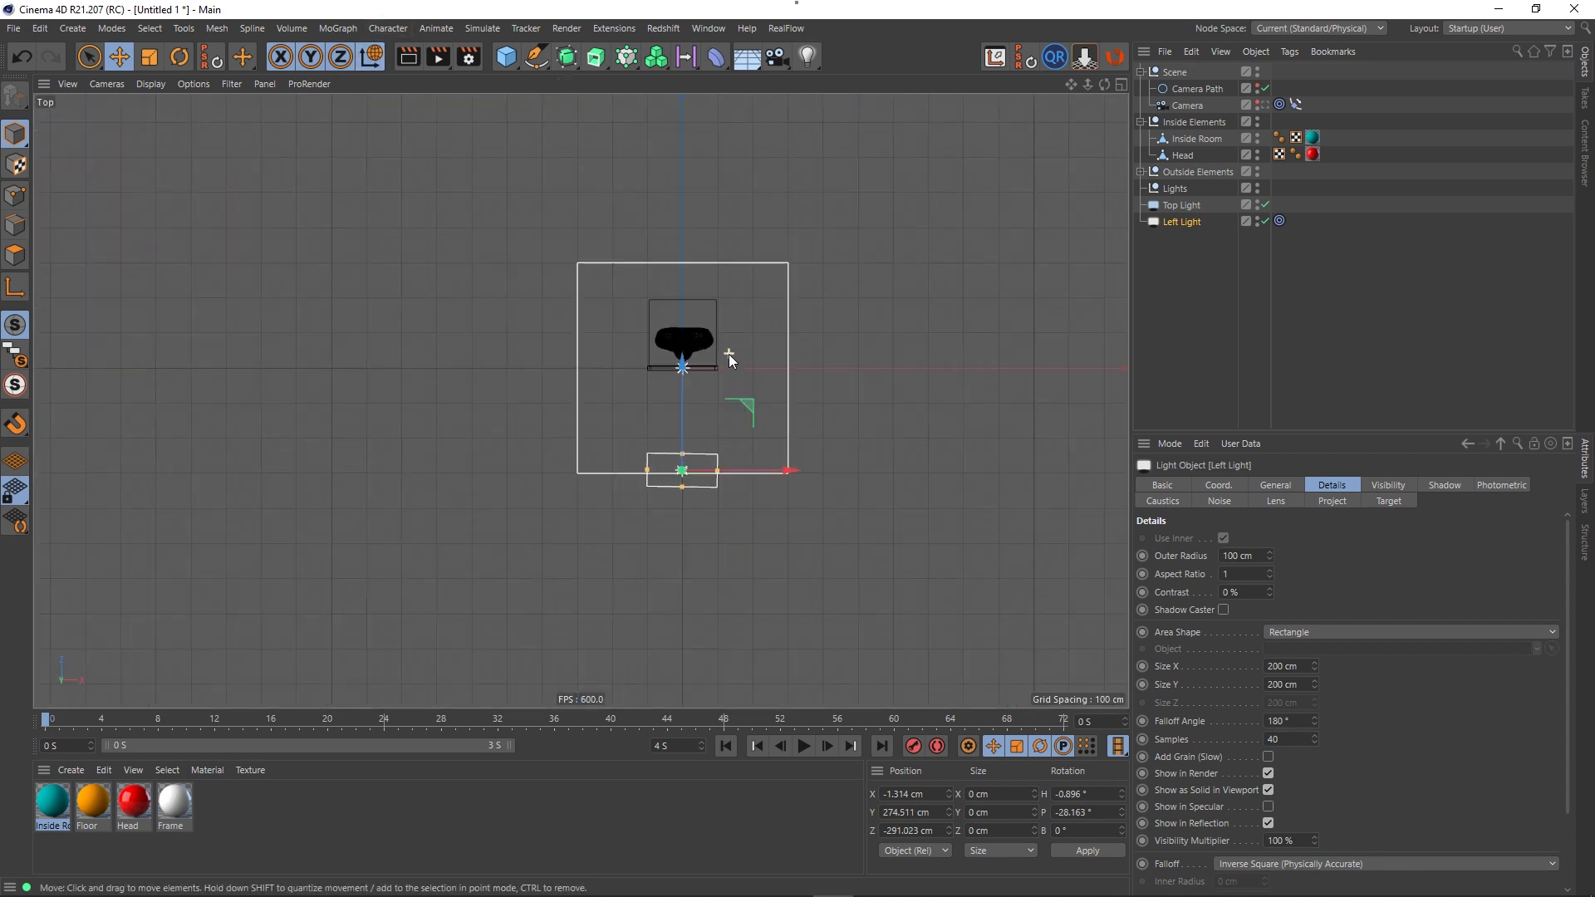
pyautogui.keyDown('alt'); pyautogui.moveTo(722, 454); pyautogui.dragTo(700, 390, button='middle'); pyautogui.keyUp('alt')
pyautogui.moveTo(656, 328); pyautogui.dragTo(656, 329)
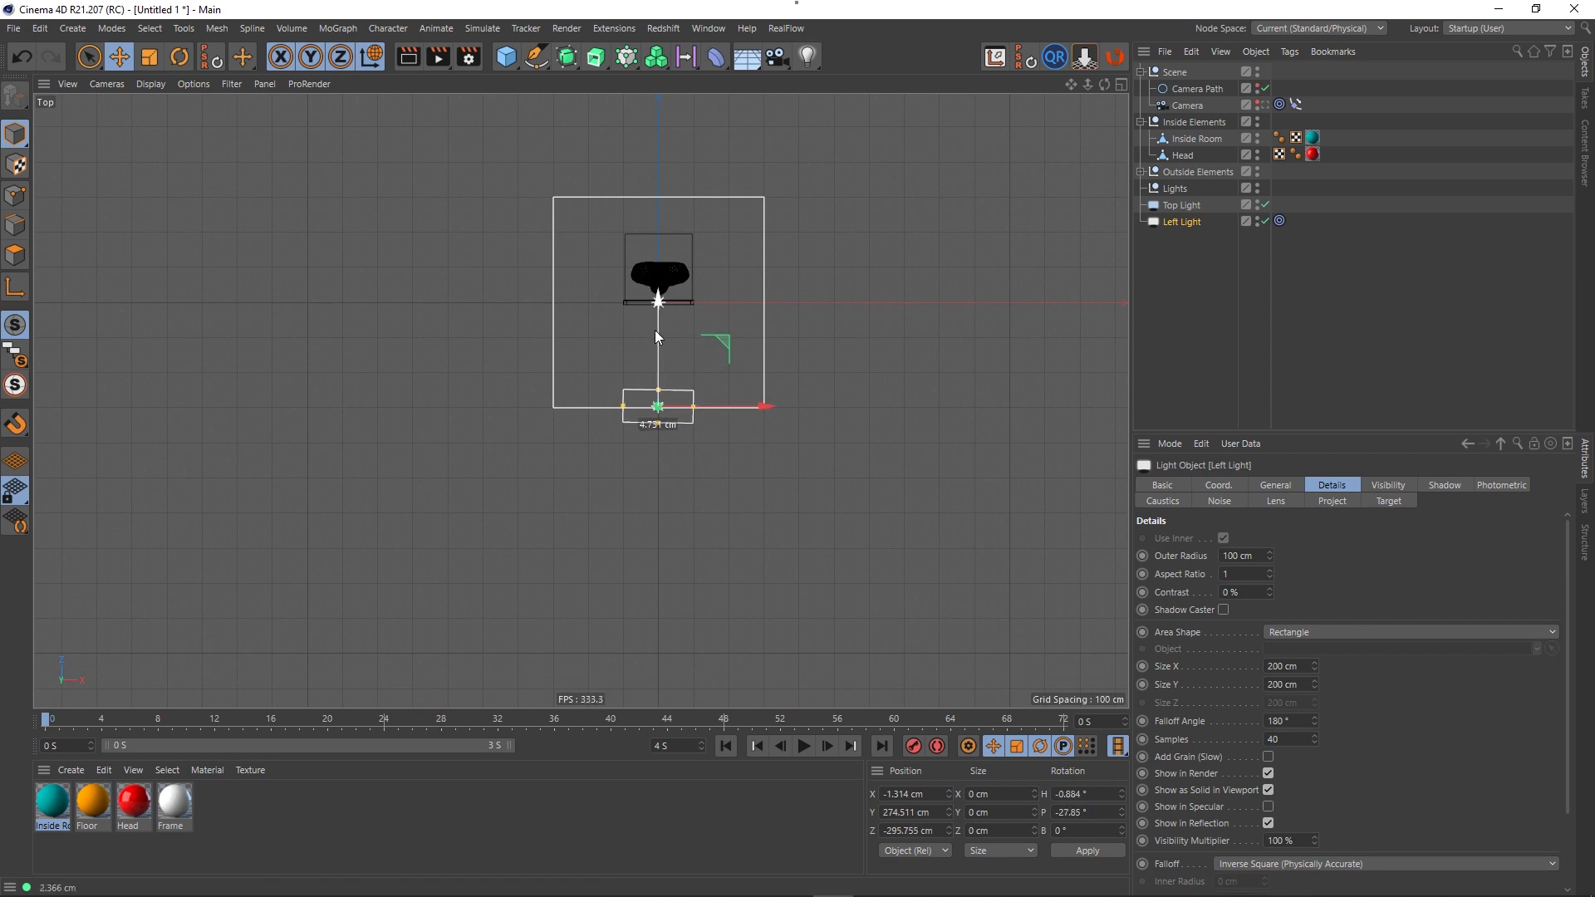
pyautogui.moveTo(755, 406); pyautogui.dragTo(660, 437)
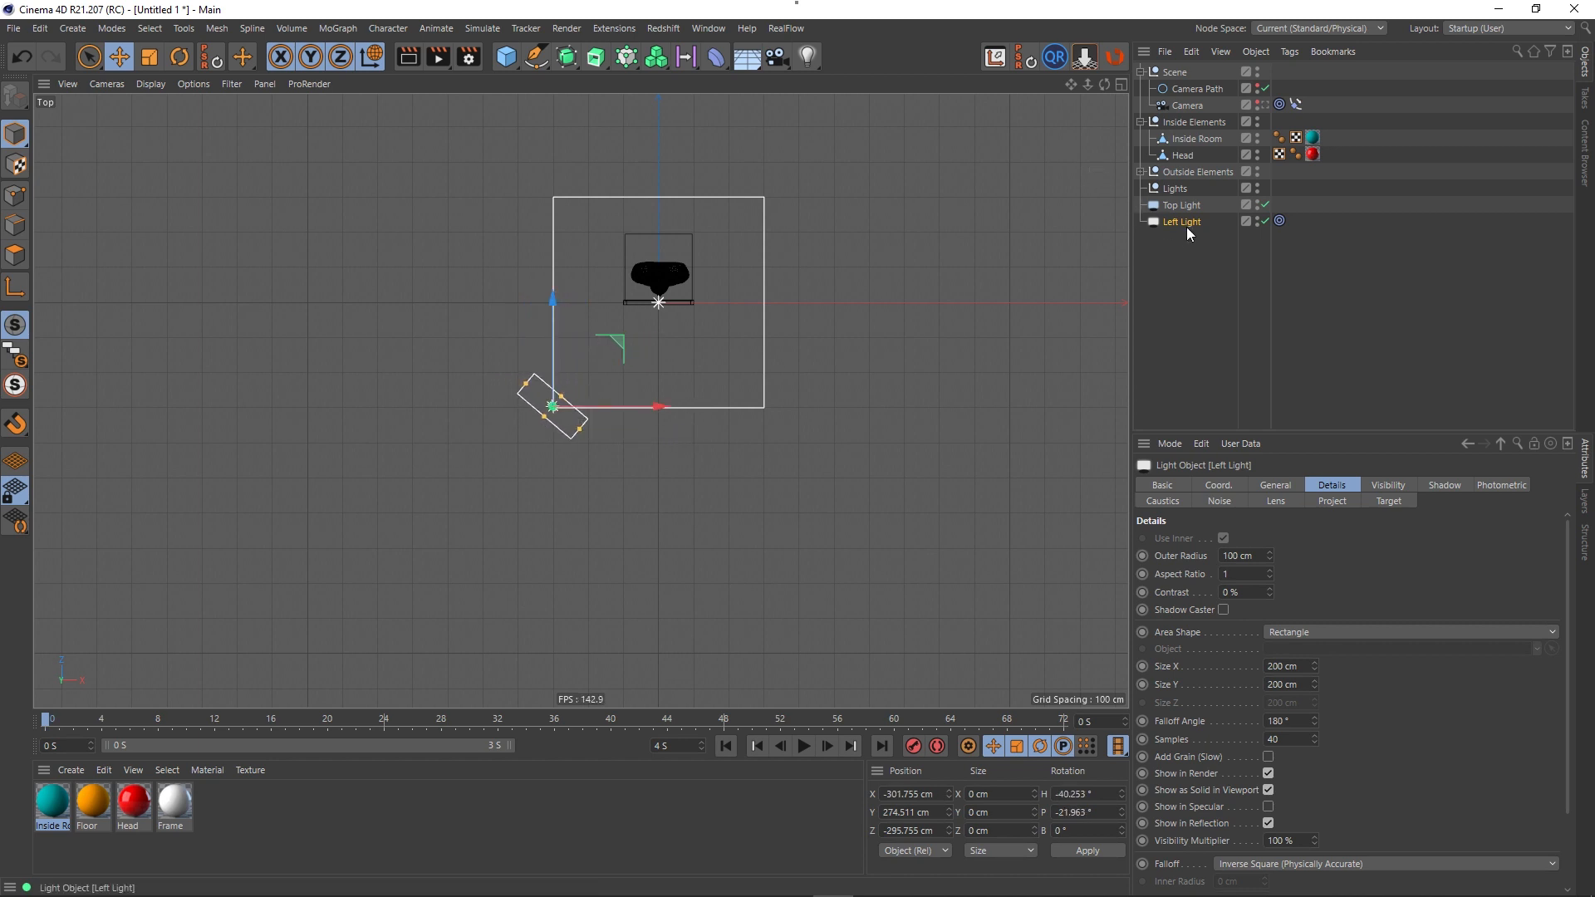
# - Duplicate the Left Light directly below itself in the object list and rename the copy Right Light
pyautogui.keyDown('ctrl'); pyautogui.moveTo(1185, 222); pyautogui.dragTo(1186, 239); pyautogui.keyUp('ctrl')
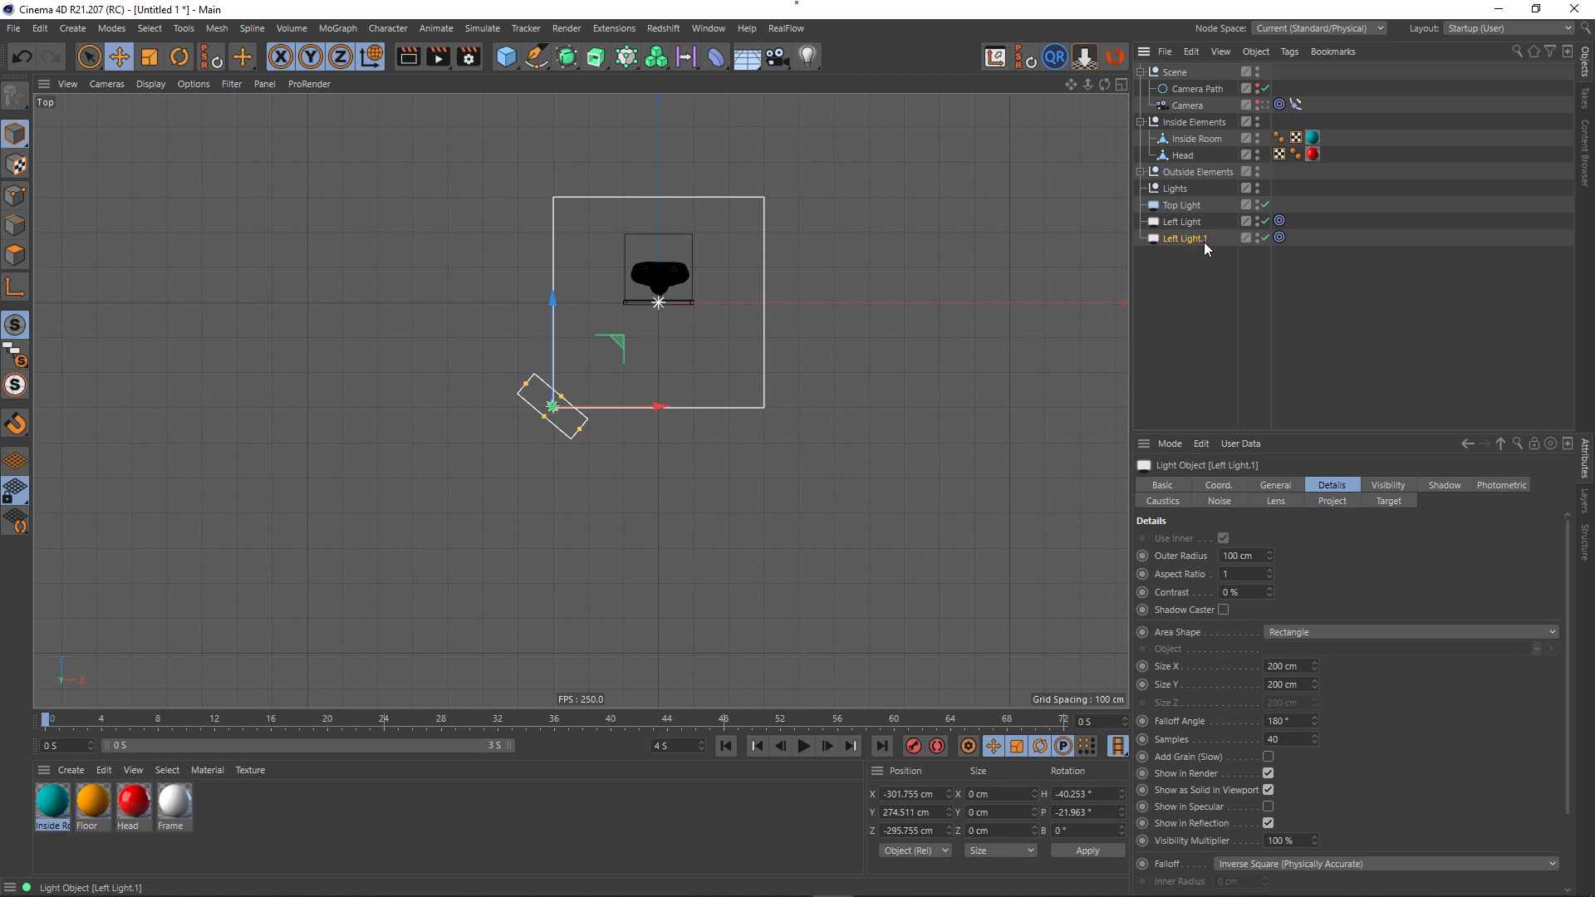
pyautogui.doubleClick(1227, 239)
pyautogui.press('BackSpace')
pyautogui.press('BackSpace')
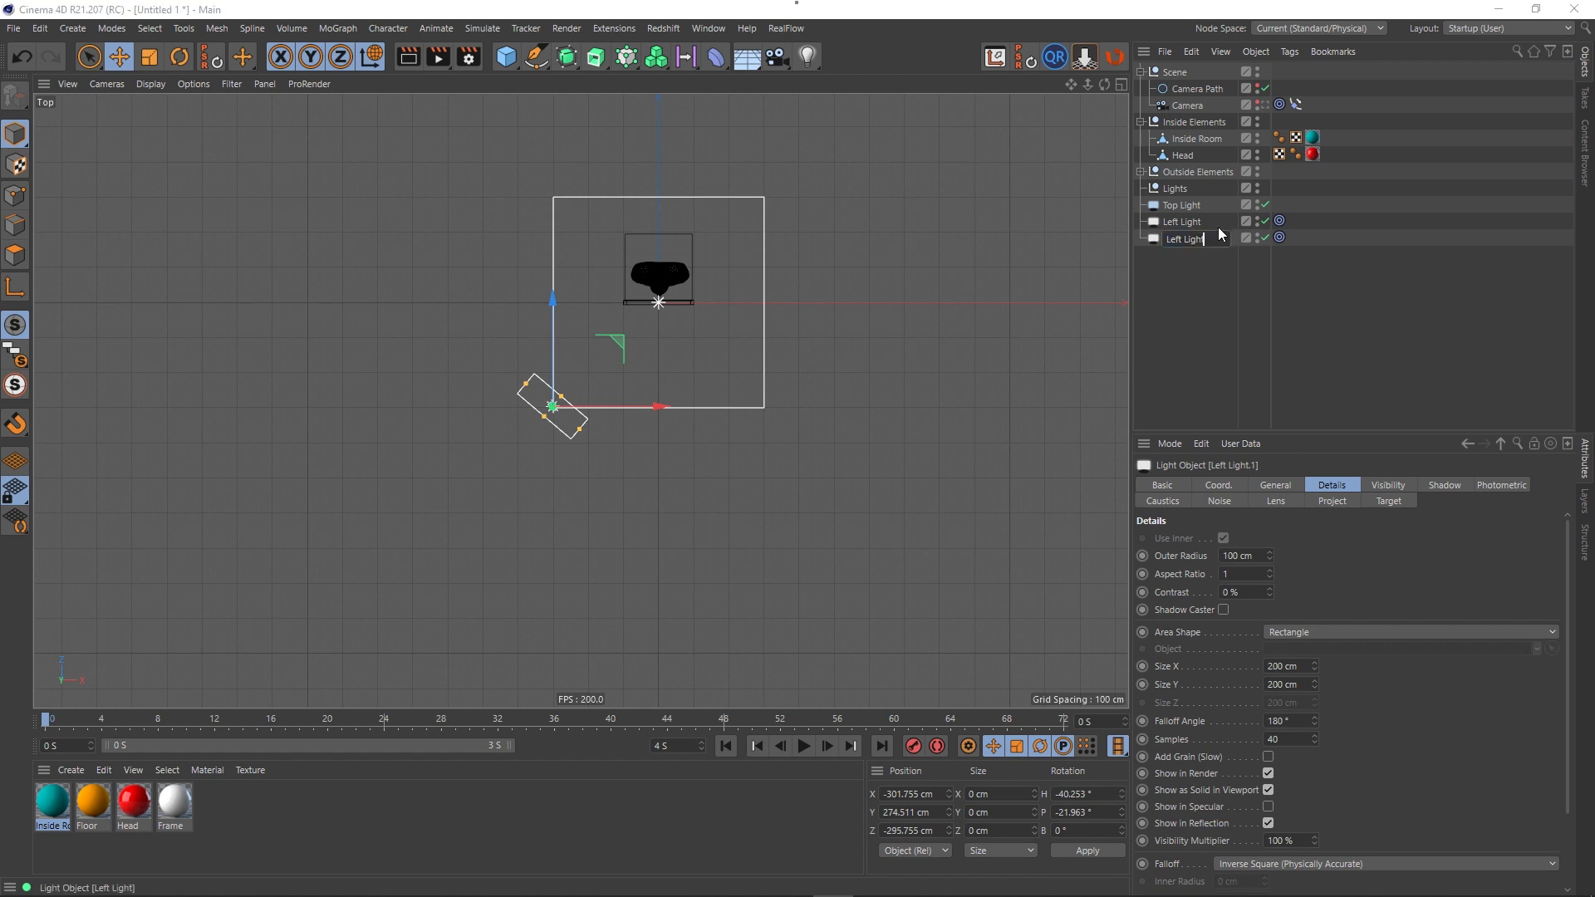
pyautogui.press('Tab')
pyautogui.press('Return')
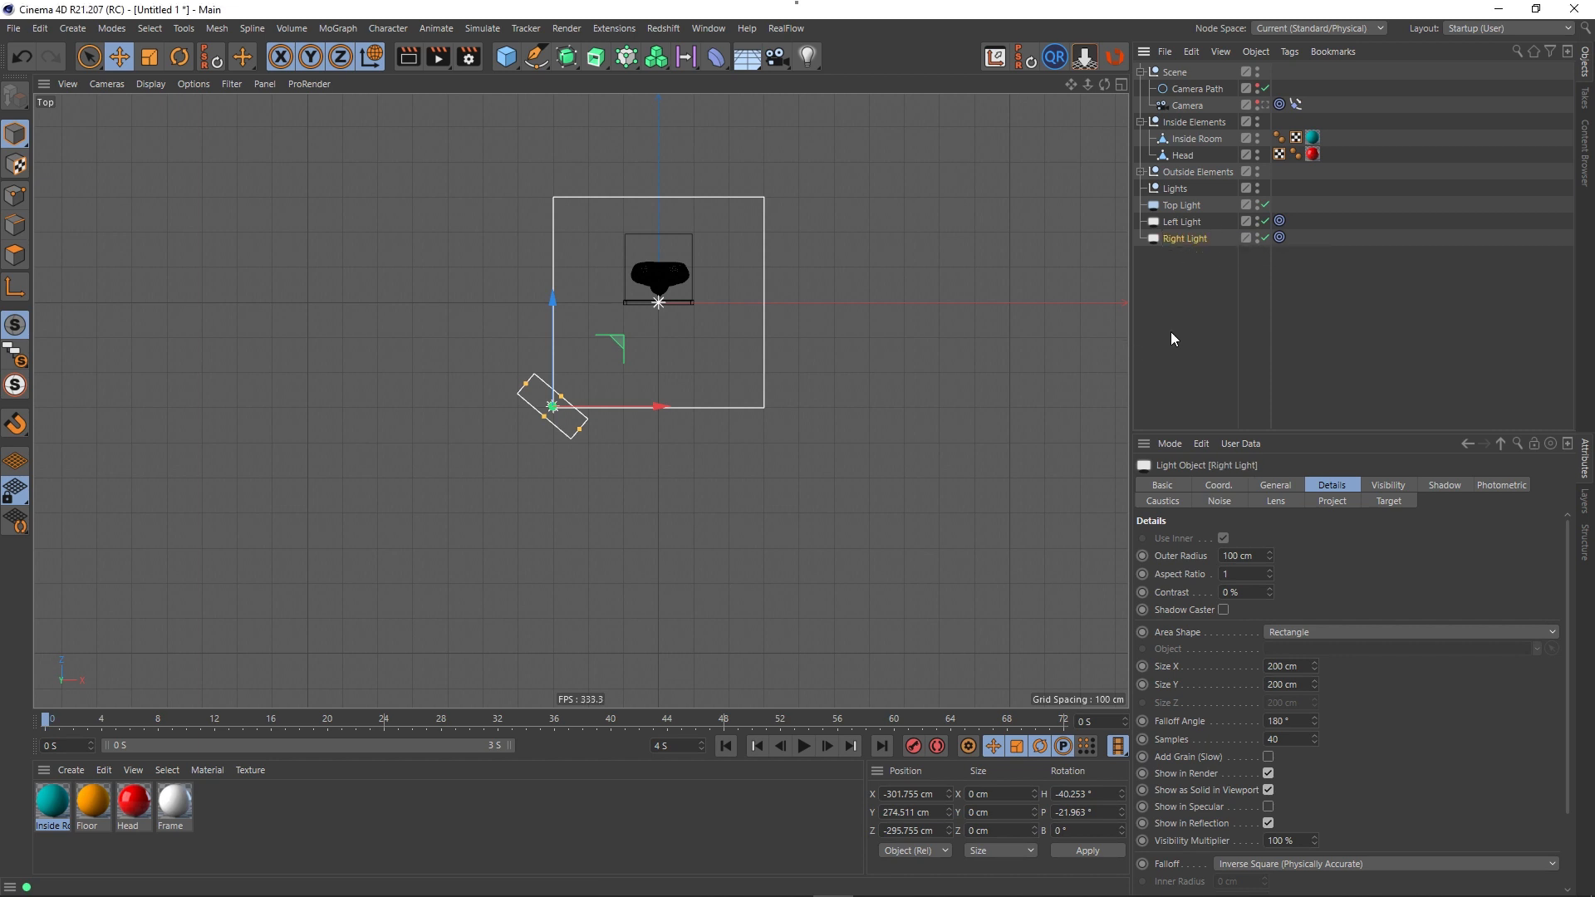
# - Move the Right Light along X to about 301 cm, mirroring the Left Light on the other side of the frame
pyautogui.moveTo(675, 407); pyautogui.dragTo(874, 410)
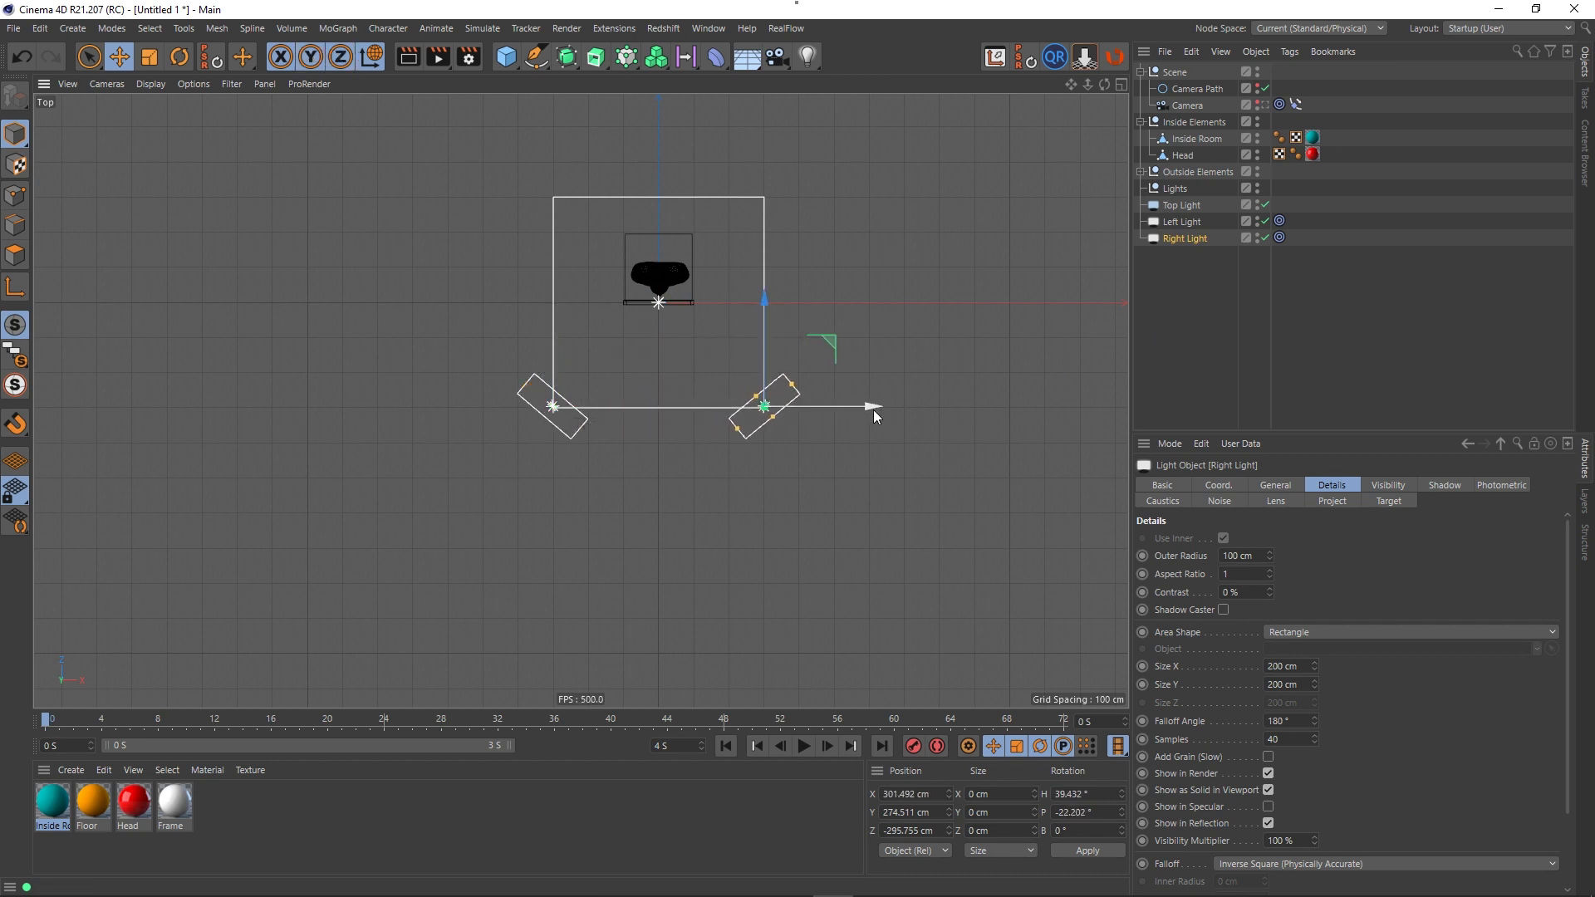
pyautogui.middleClick(874, 411)
pyautogui.middleClick(317, 319)
pyautogui.keyDown('alt'); pyautogui.moveTo(701, 409); pyautogui.dragTo(804, 375); pyautogui.keyUp('alt')
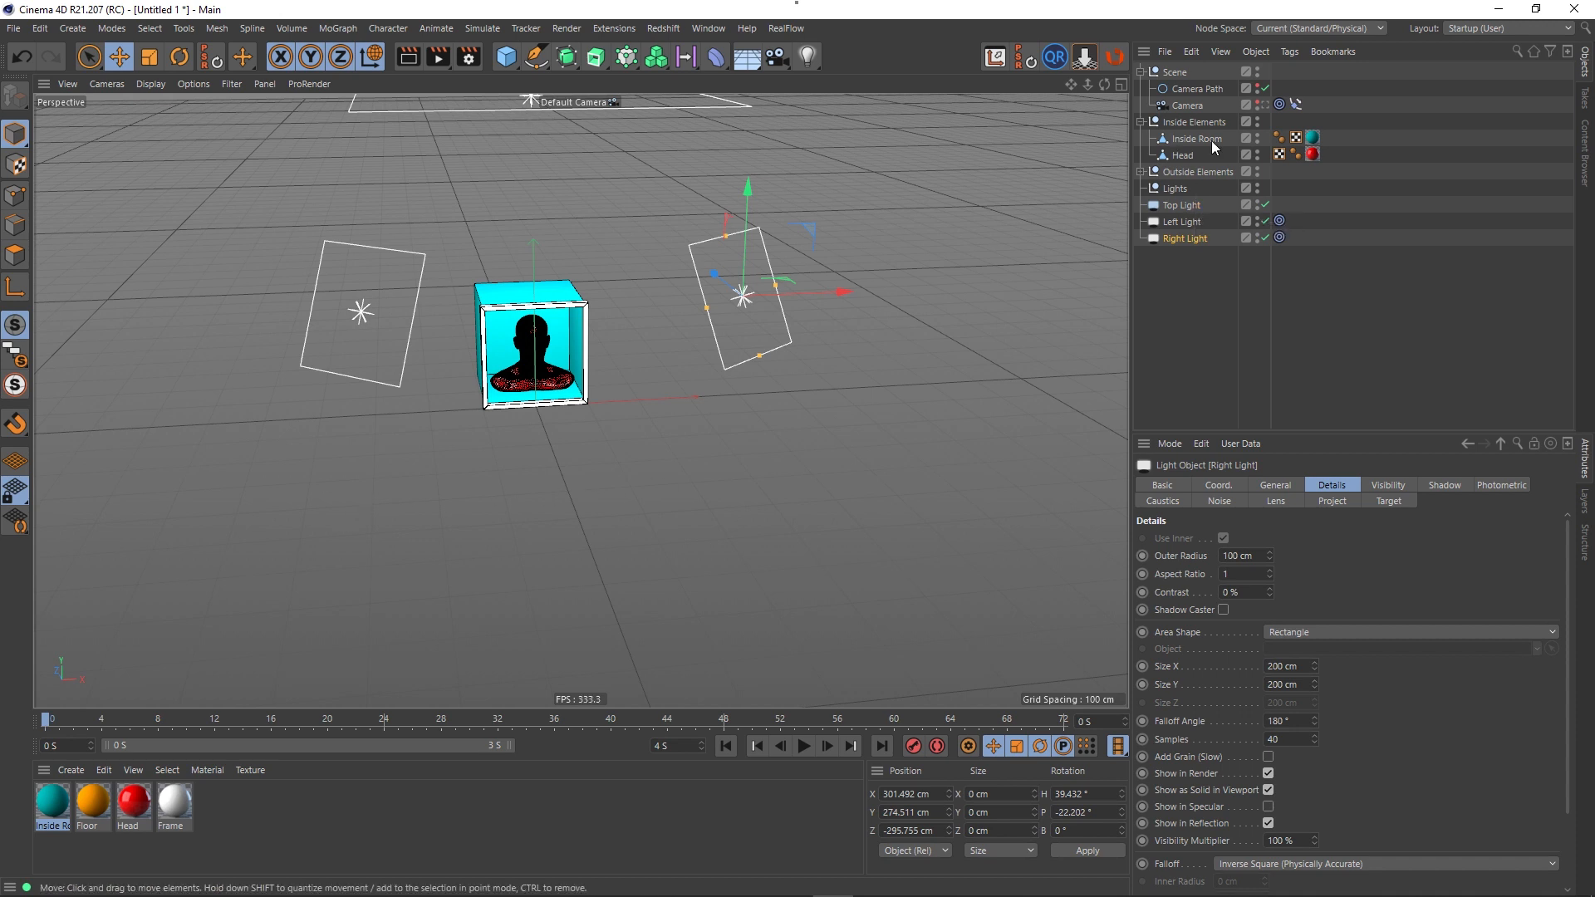
# - Turn off Show in Render for the Top Light, Left Light and Right Light
pyautogui.click(1193, 207)
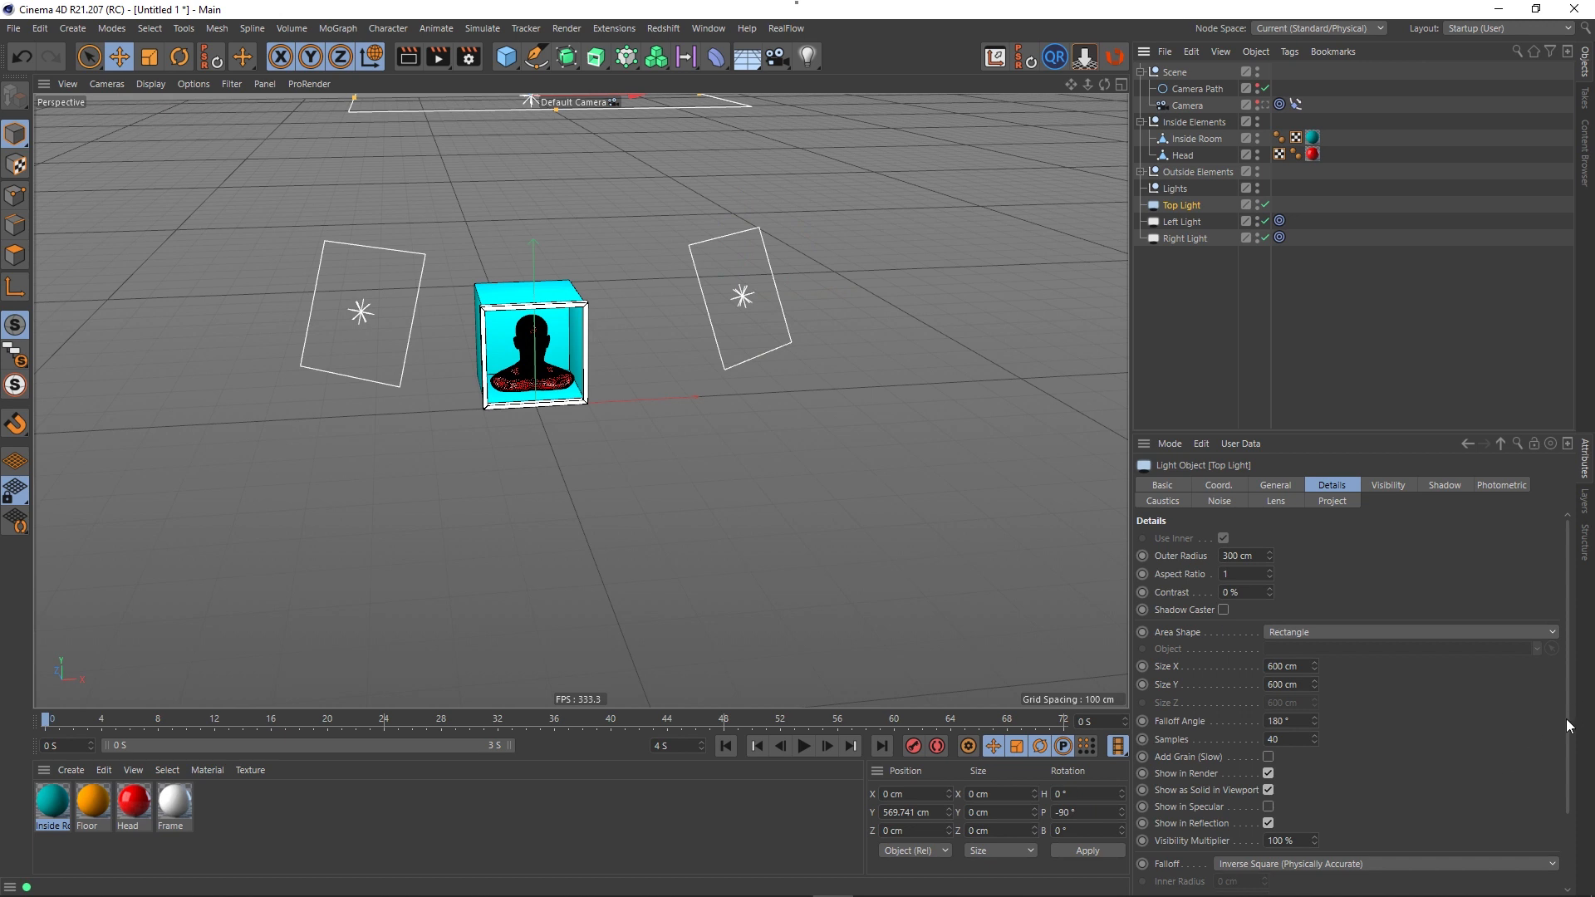
pyautogui.moveTo(1567, 720); pyautogui.dragTo(1559, 822)
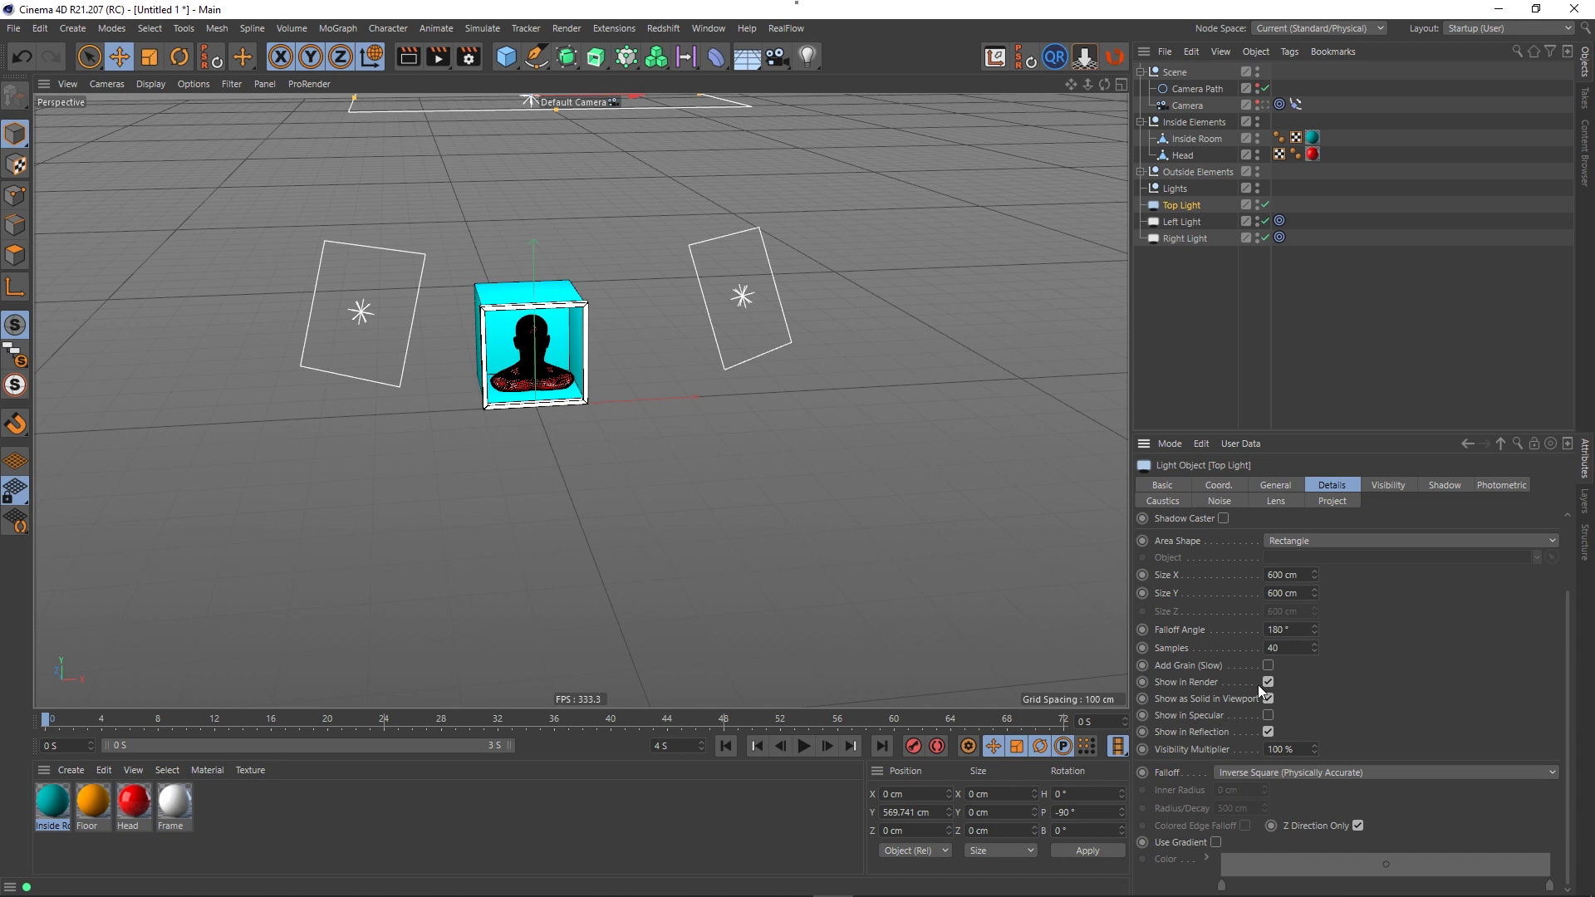
pyautogui.click(1180, 224)
pyautogui.keyDown('ctrl'); pyautogui.click(1187, 240); pyautogui.keyUp('ctrl')
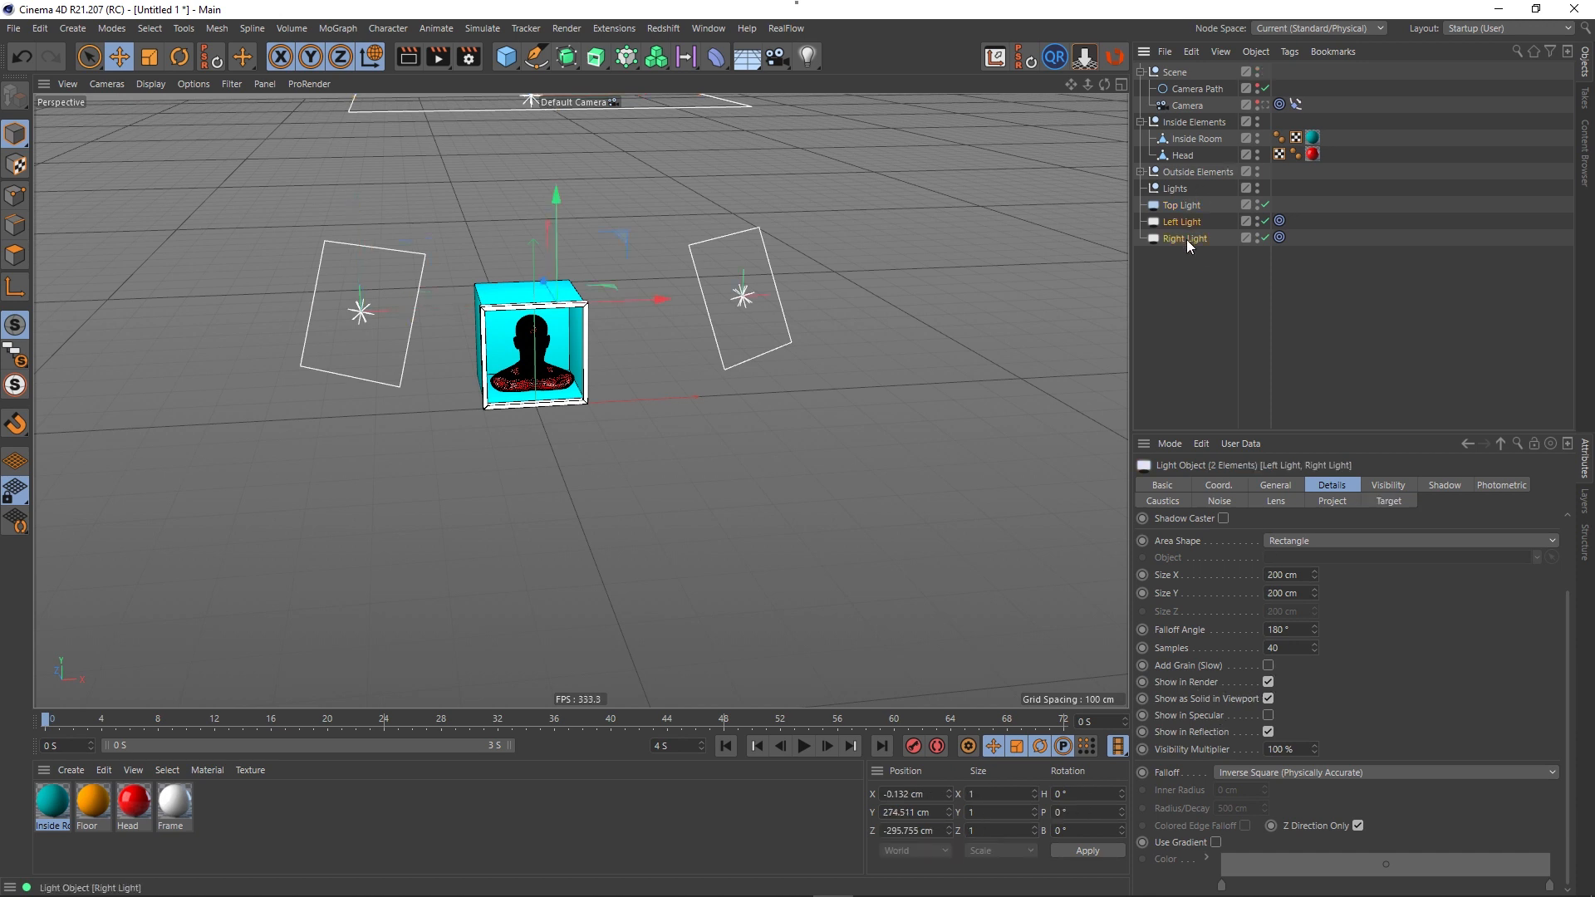
pyautogui.click(1269, 682)
# - Render a low view from behind the box to check whether the area lights appear in the image
pyautogui.click(1208, 355)
pyautogui.keyDown('alt'); pyautogui.moveTo(711, 558); pyautogui.dragTo(946, 319); pyautogui.keyUp('alt')
pyautogui.keyDown('alt'); pyautogui.moveTo(577, 353); pyautogui.dragTo(536, 462, button='middle'); pyautogui.keyUp('alt')
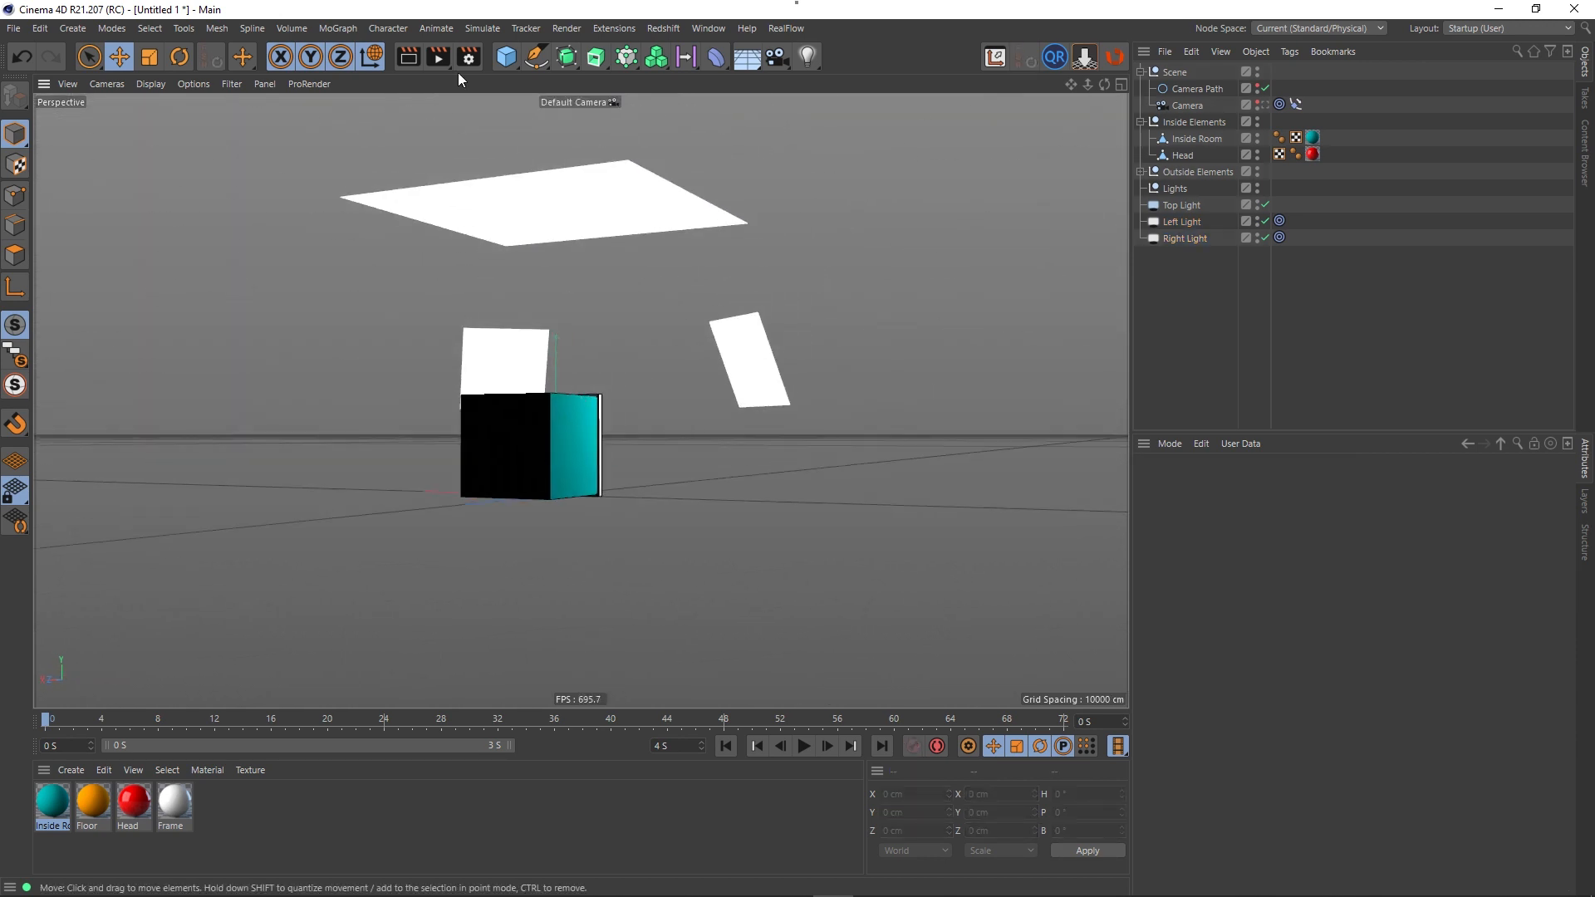
pyautogui.click(405, 57)
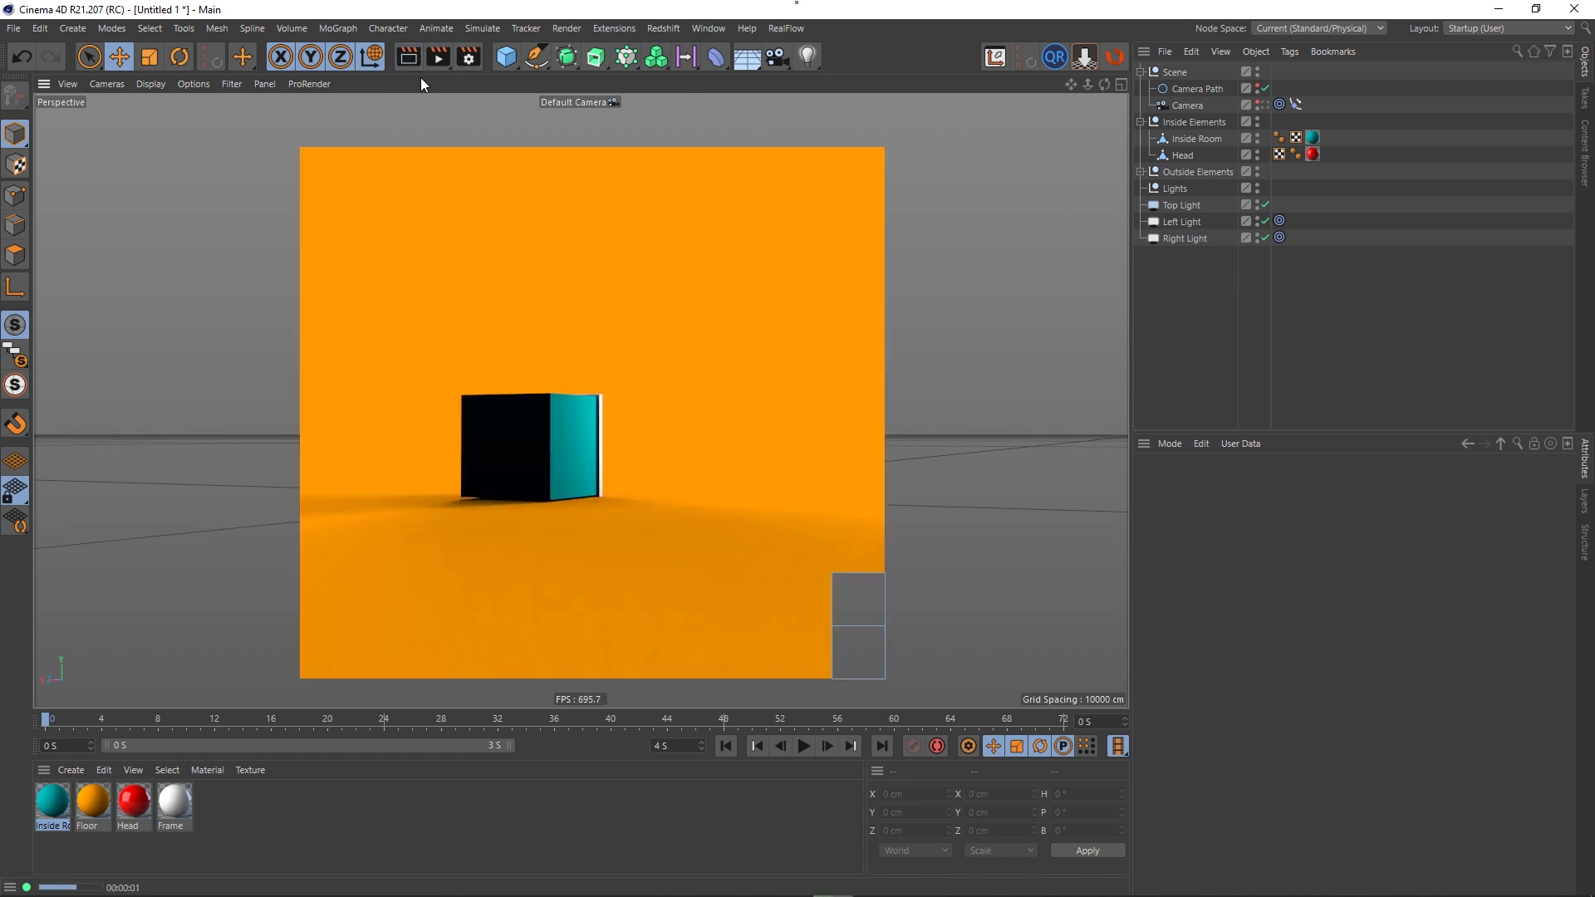
pyautogui.click(1208, 304)
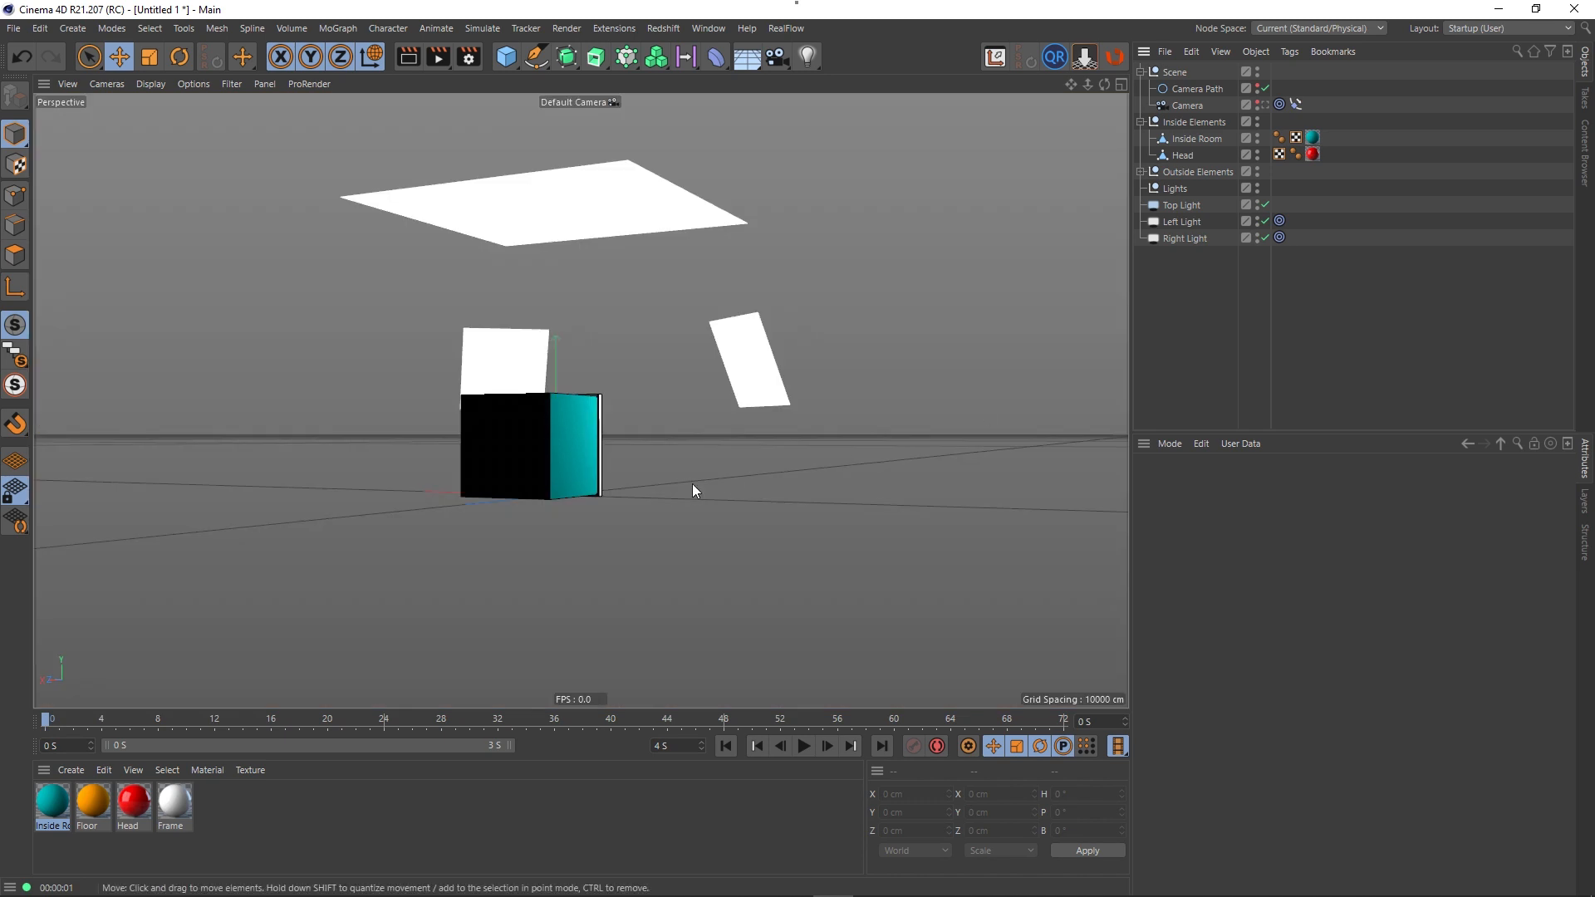
# - Render a close view of the open front of the room to examine the lighting on the red head
pyautogui.keyDown('alt'); pyautogui.moveTo(691, 484); pyautogui.dragTo(923, 420); pyautogui.keyUp('alt')
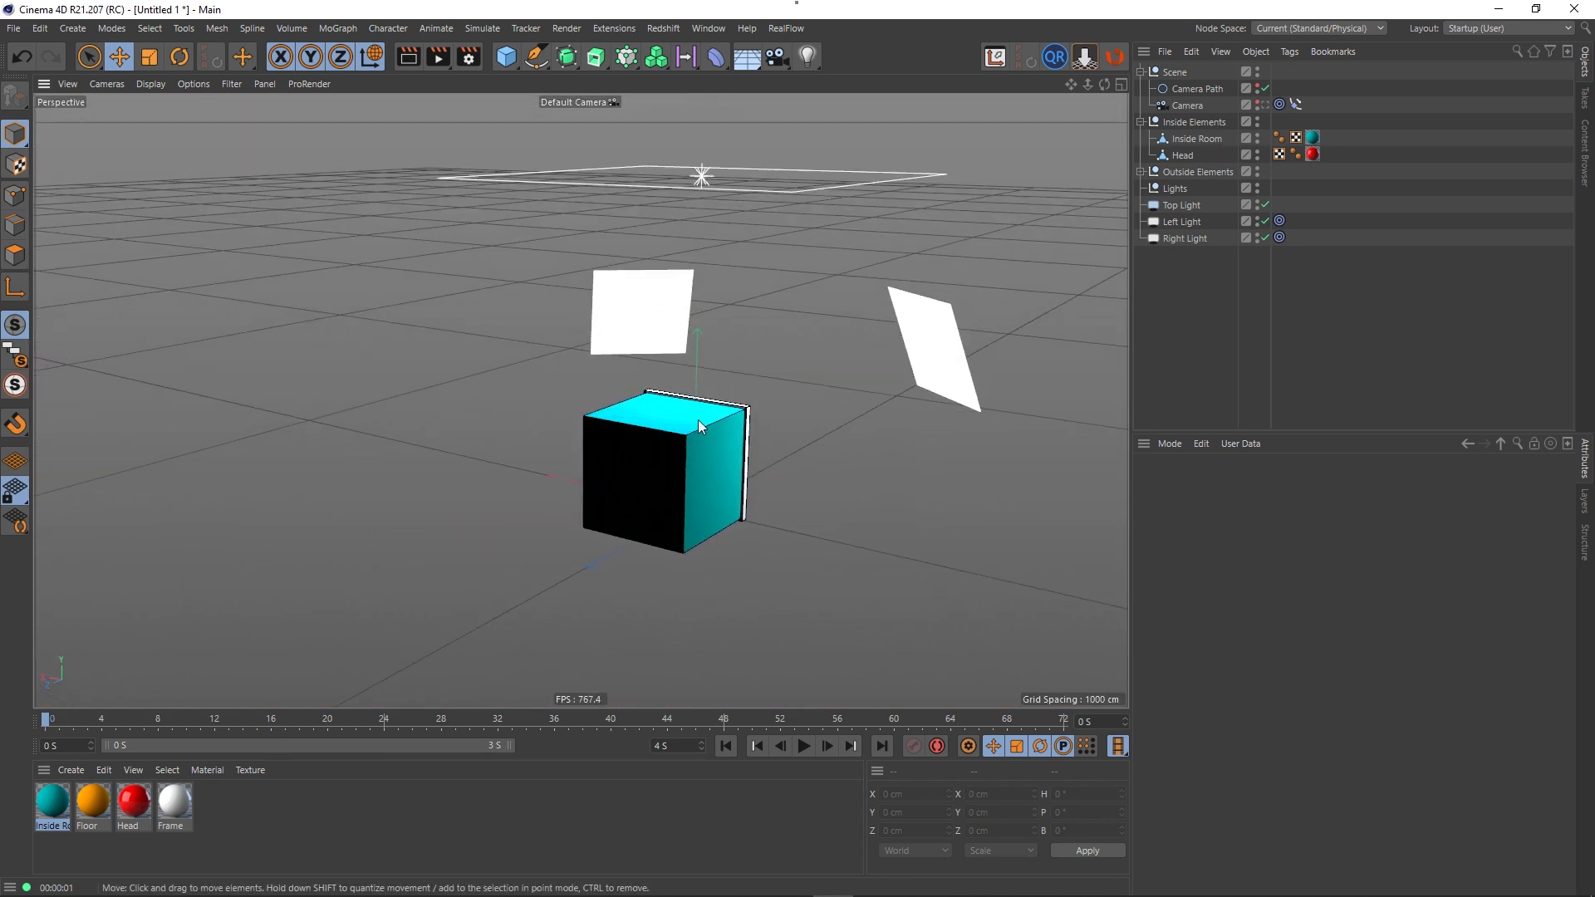
pyautogui.keyDown('alt'); pyautogui.moveTo(698, 420); pyautogui.dragTo(387, 438); pyautogui.keyUp('alt')
pyautogui.scroll(7, 444, 444)
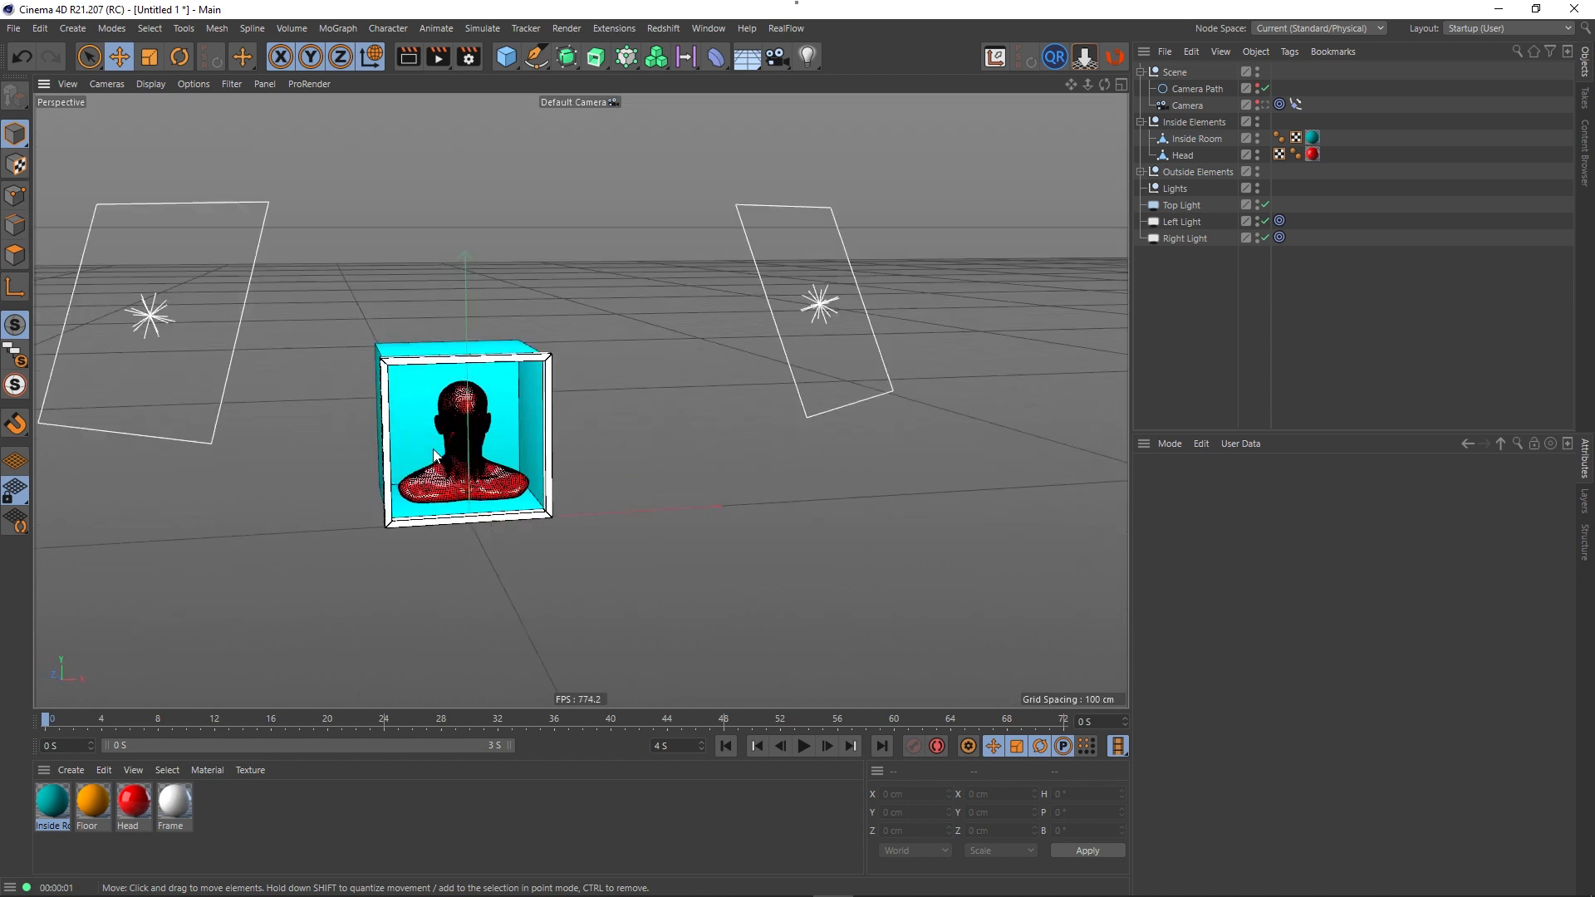
pyautogui.keyDown('alt'); pyautogui.moveTo(433, 447); pyautogui.dragTo(508, 443, button='middle'); pyautogui.keyUp('alt')
pyautogui.keyDown('alt'); pyautogui.moveTo(508, 448); pyautogui.dragTo(556, 452); pyautogui.keyUp('alt')
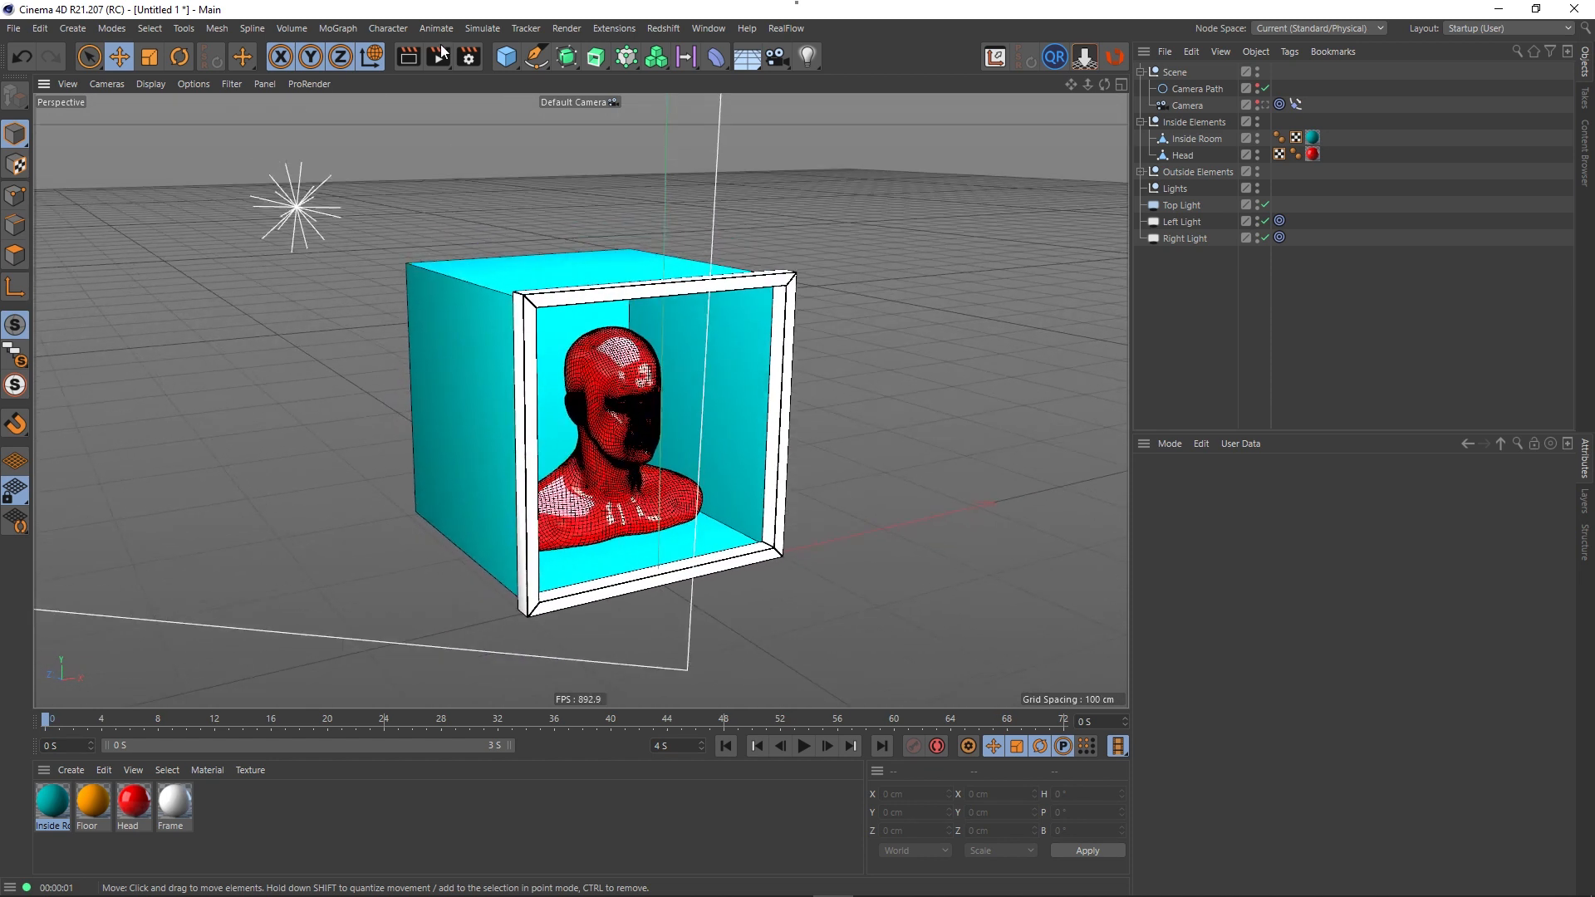
pyautogui.click(407, 59)
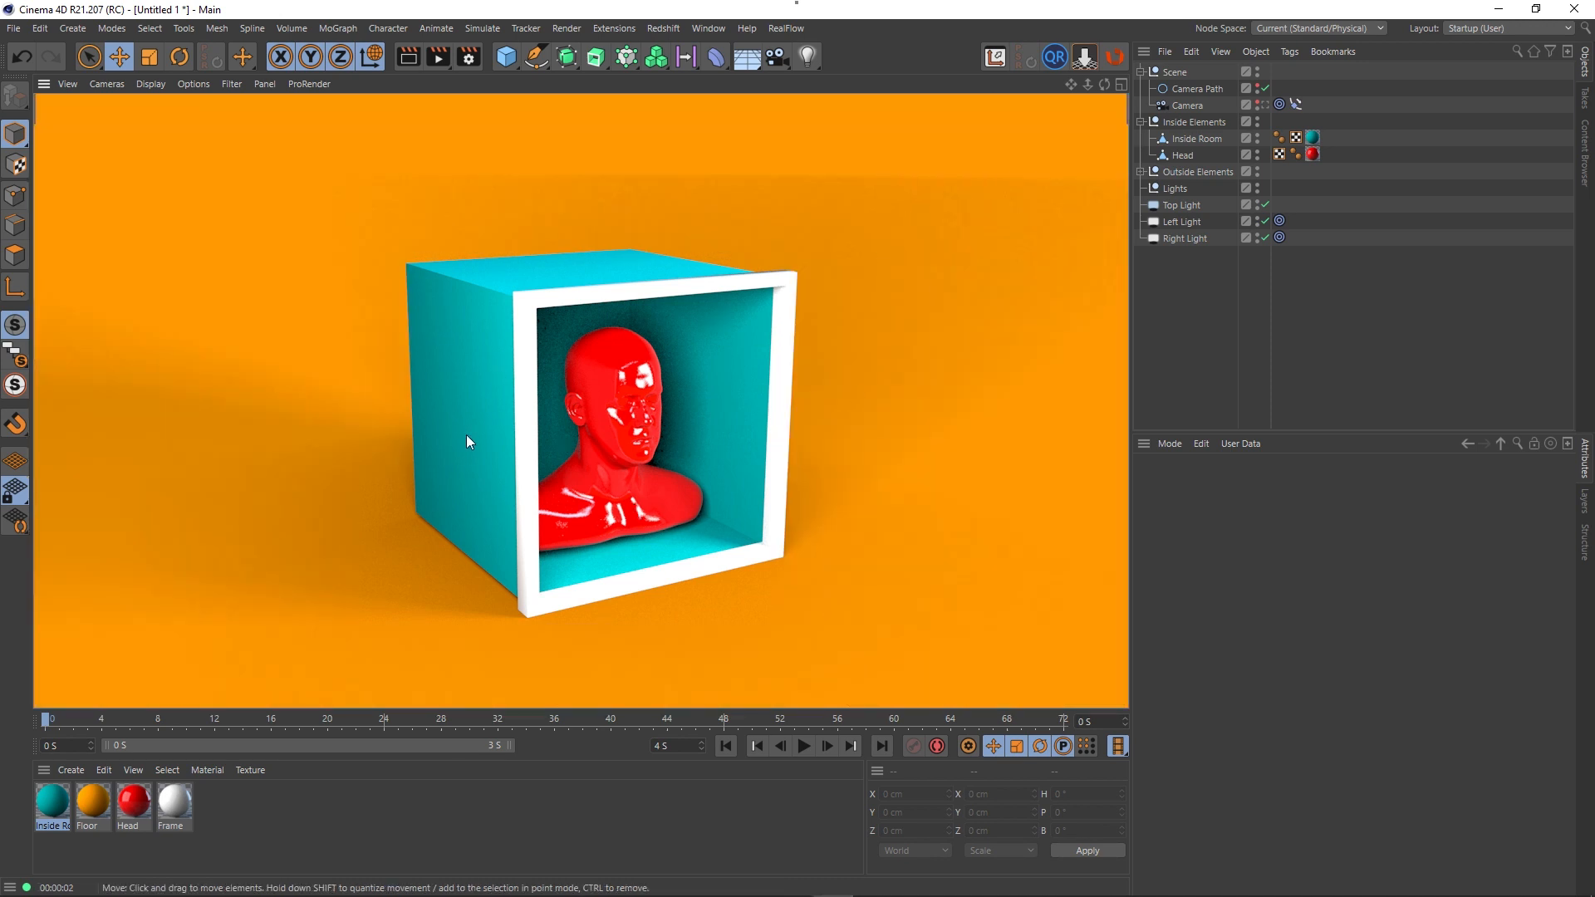
pyautogui.click(570, 403)
# - Render the box from behind to examine the lighting on its back wall and return to the front view
pyautogui.moveTo(556, 403)
pyautogui.keyDown('alt'); pyautogui.mouseDown()
pyautogui.moveTo(881, 396)
pyautogui.moveTo(766, 331)
pyautogui.mouseUp(); pyautogui.keyUp('alt')
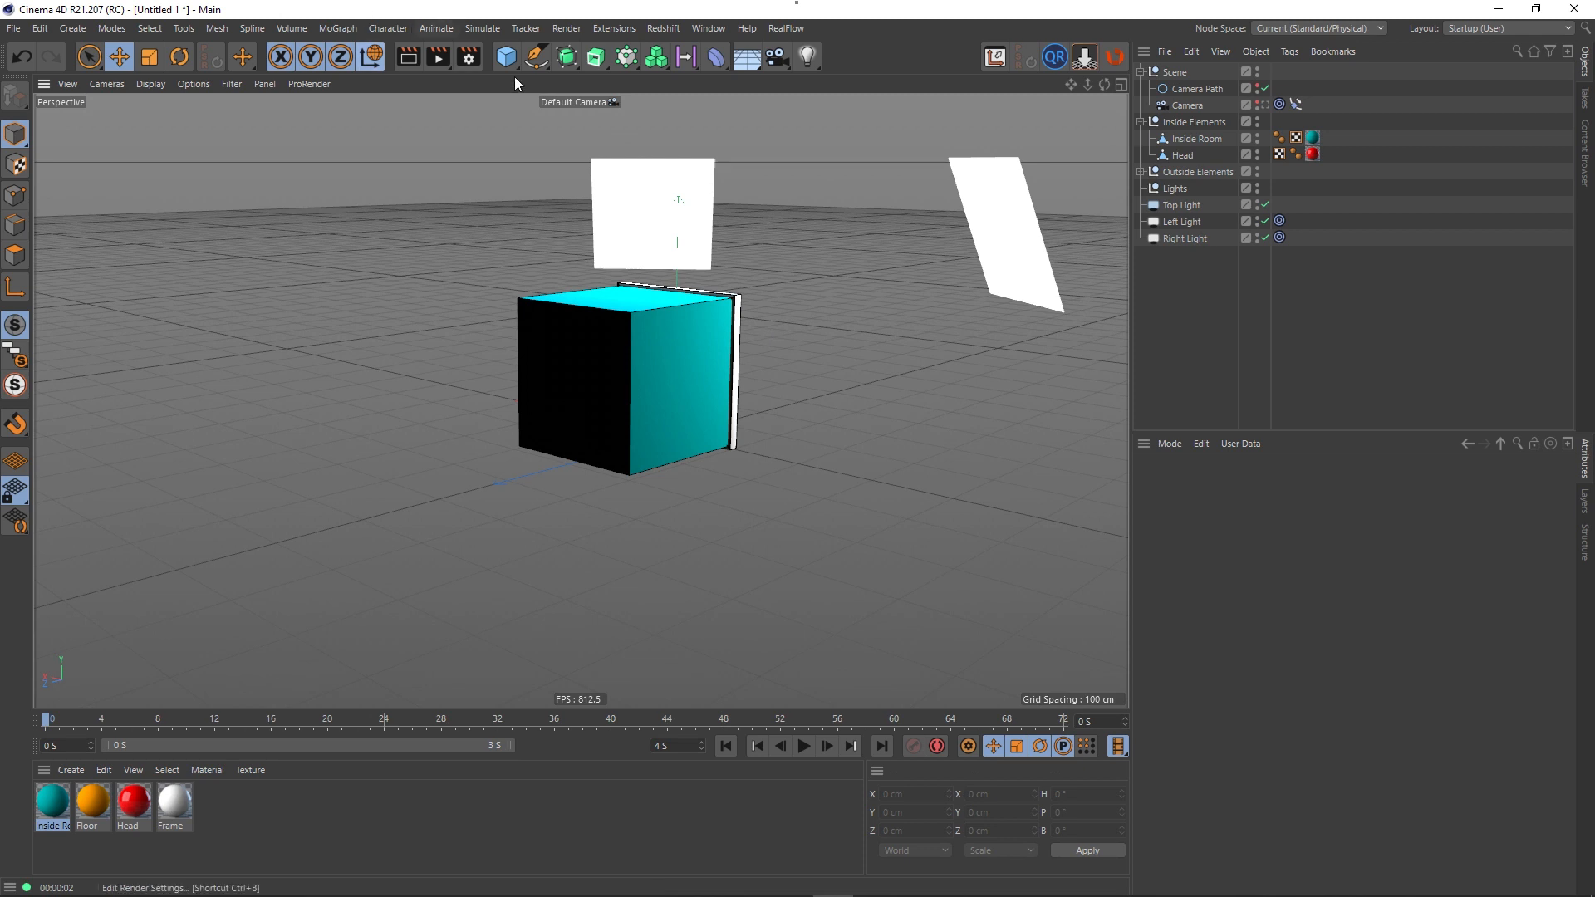
pyautogui.click(408, 60)
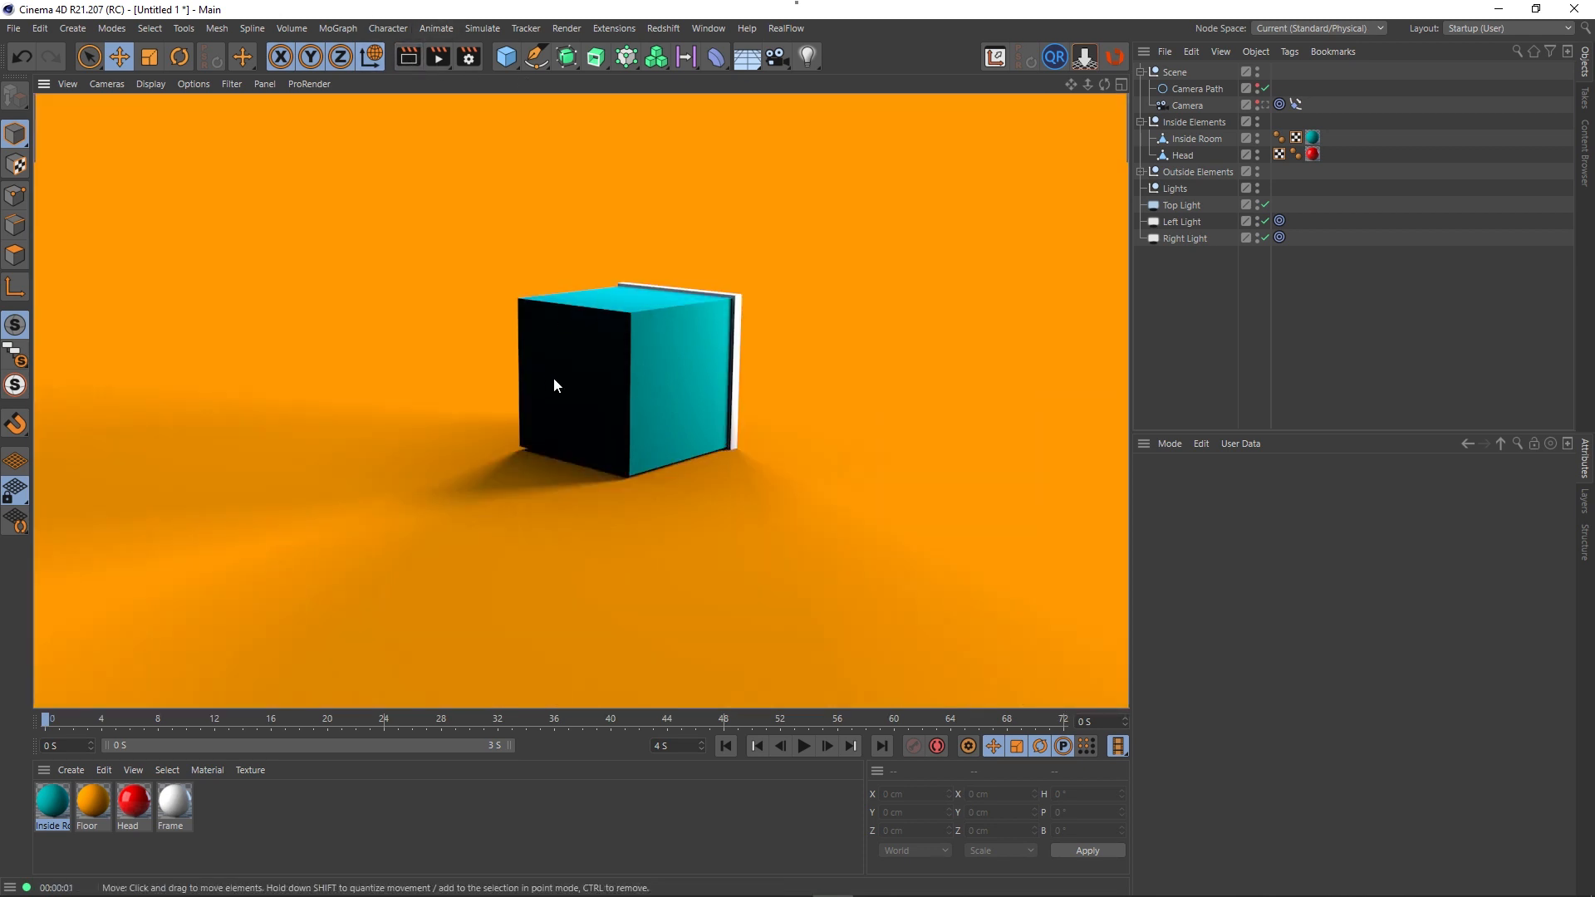
pyautogui.click(615, 390)
pyautogui.moveTo(656, 396)
pyautogui.keyDown('alt'); pyautogui.mouseDown()
pyautogui.moveTo(435, 401)
pyautogui.moveTo(356, 428)
pyautogui.moveTo(496, 407)
pyautogui.moveTo(552, 368)
pyautogui.moveTo(499, 363)
pyautogui.moveTo(522, 361)
pyautogui.mouseUp(); pyautogui.keyUp('alt')
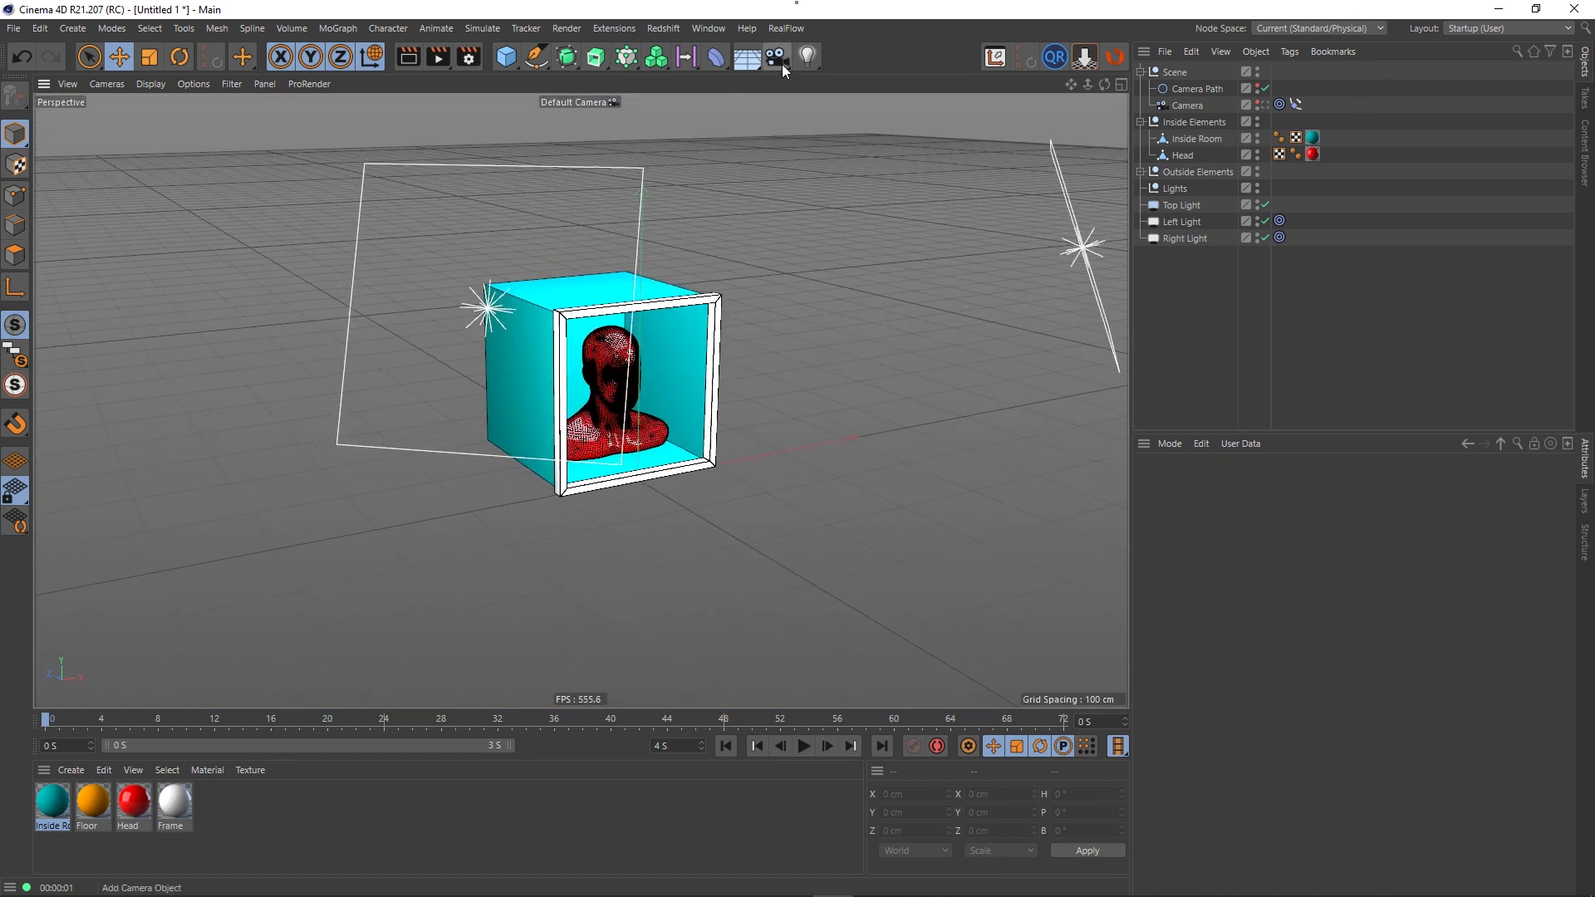
# - Add a standard light, place it between the Lights null and Top Light, and rename it Global Light
pyautogui.moveTo(807, 58); pyautogui.dragTo(851, 79)
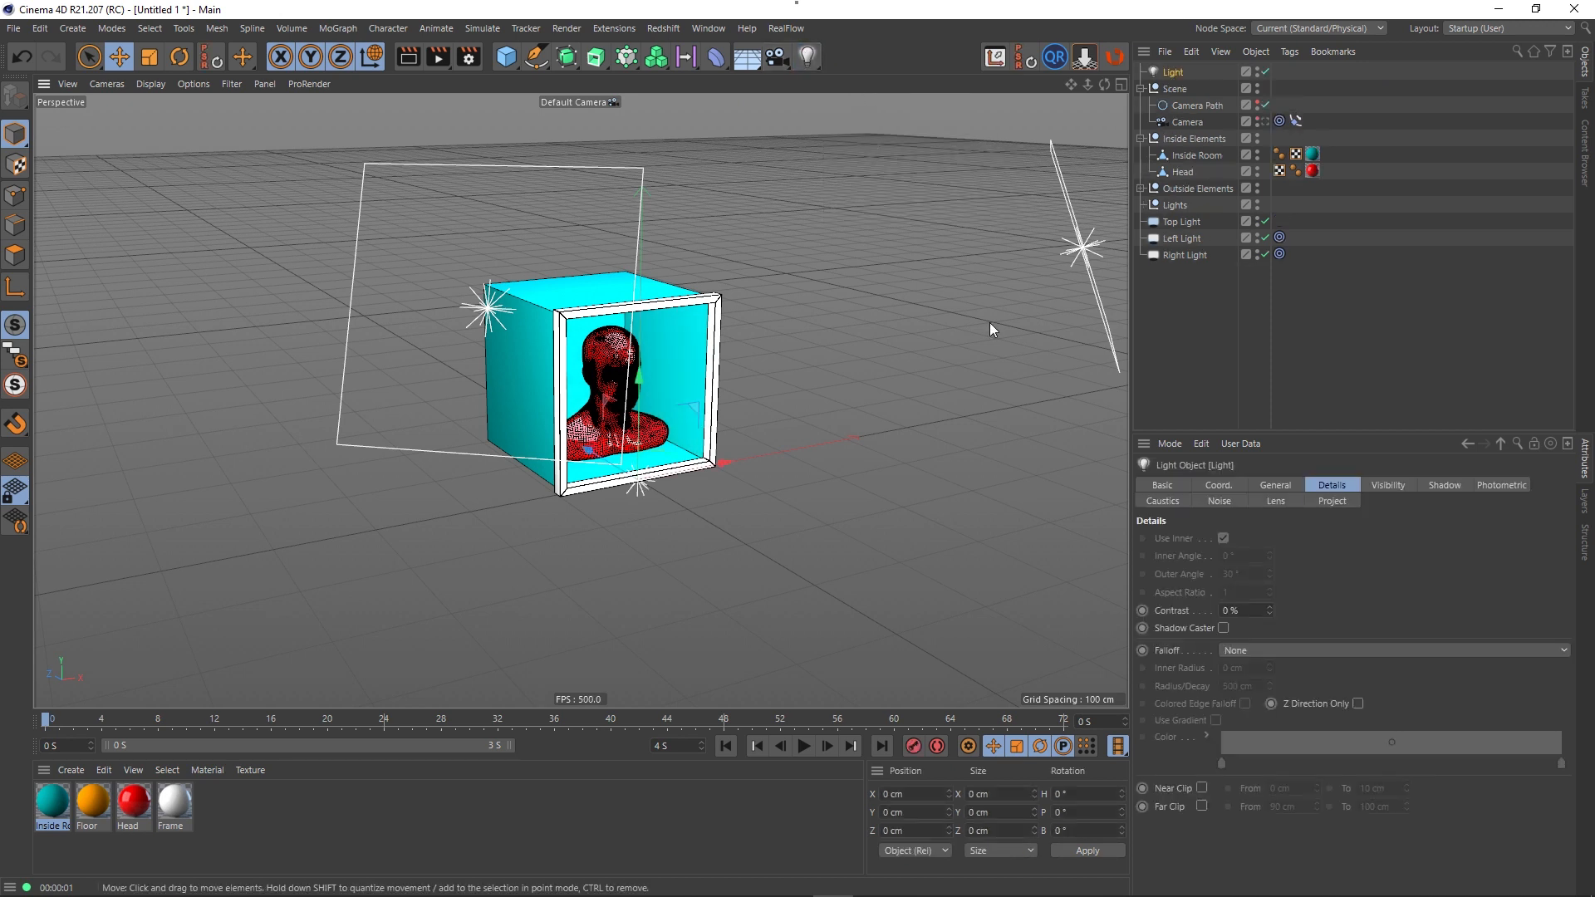
pyautogui.moveTo(1172, 224); pyautogui.dragTo(1176, 216)
pyautogui.doubleClick(1174, 206)
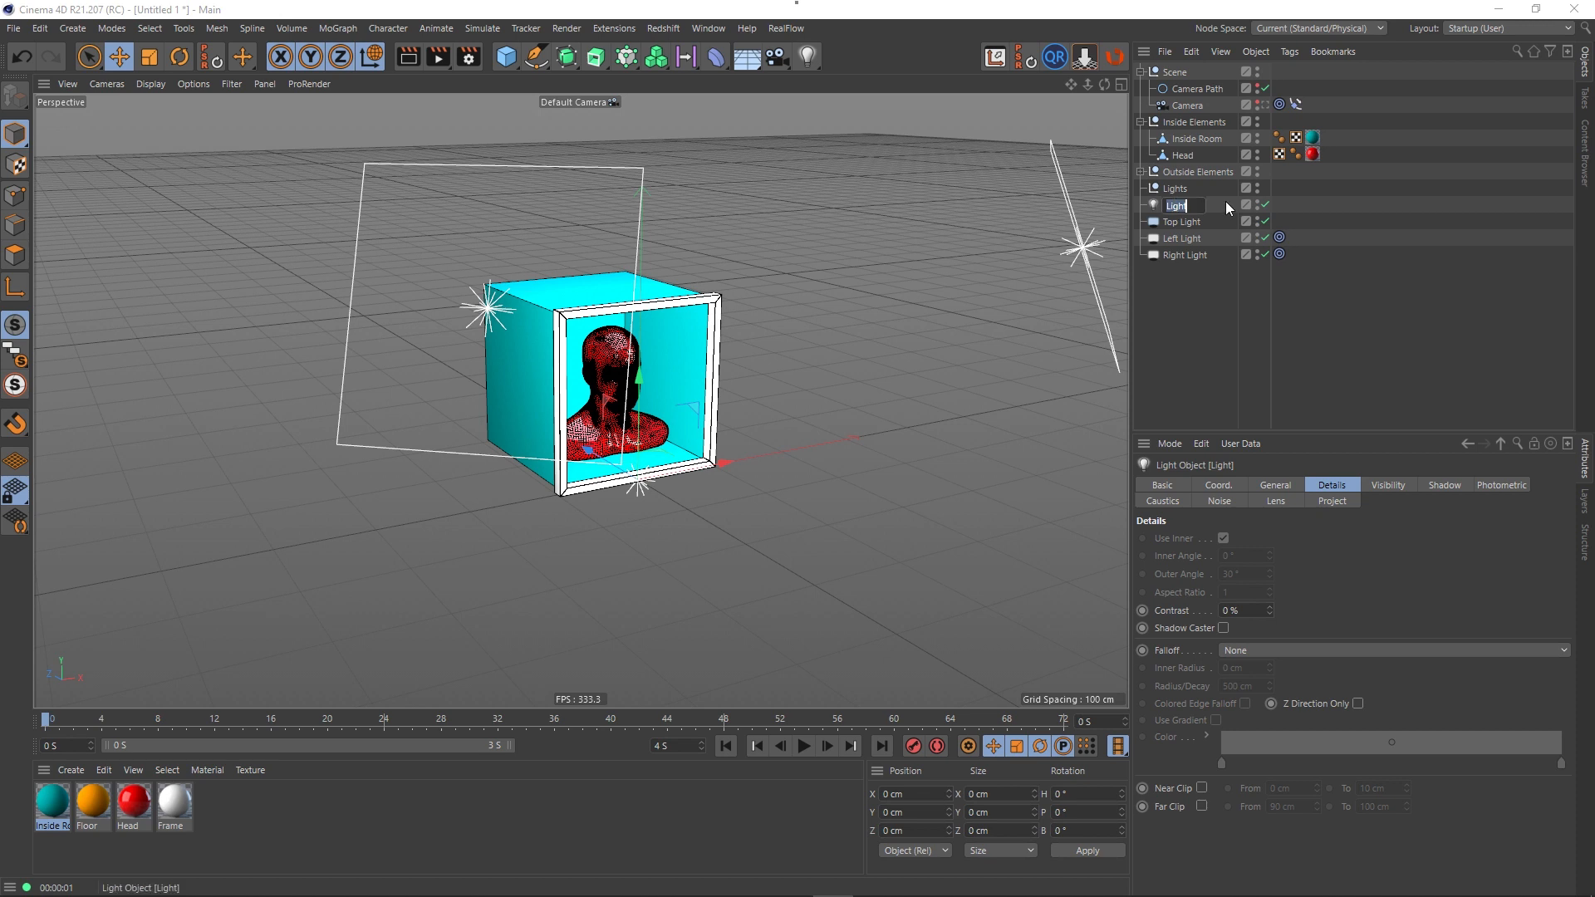
pyautogui.write('Global Light')
pyautogui.press('Return')
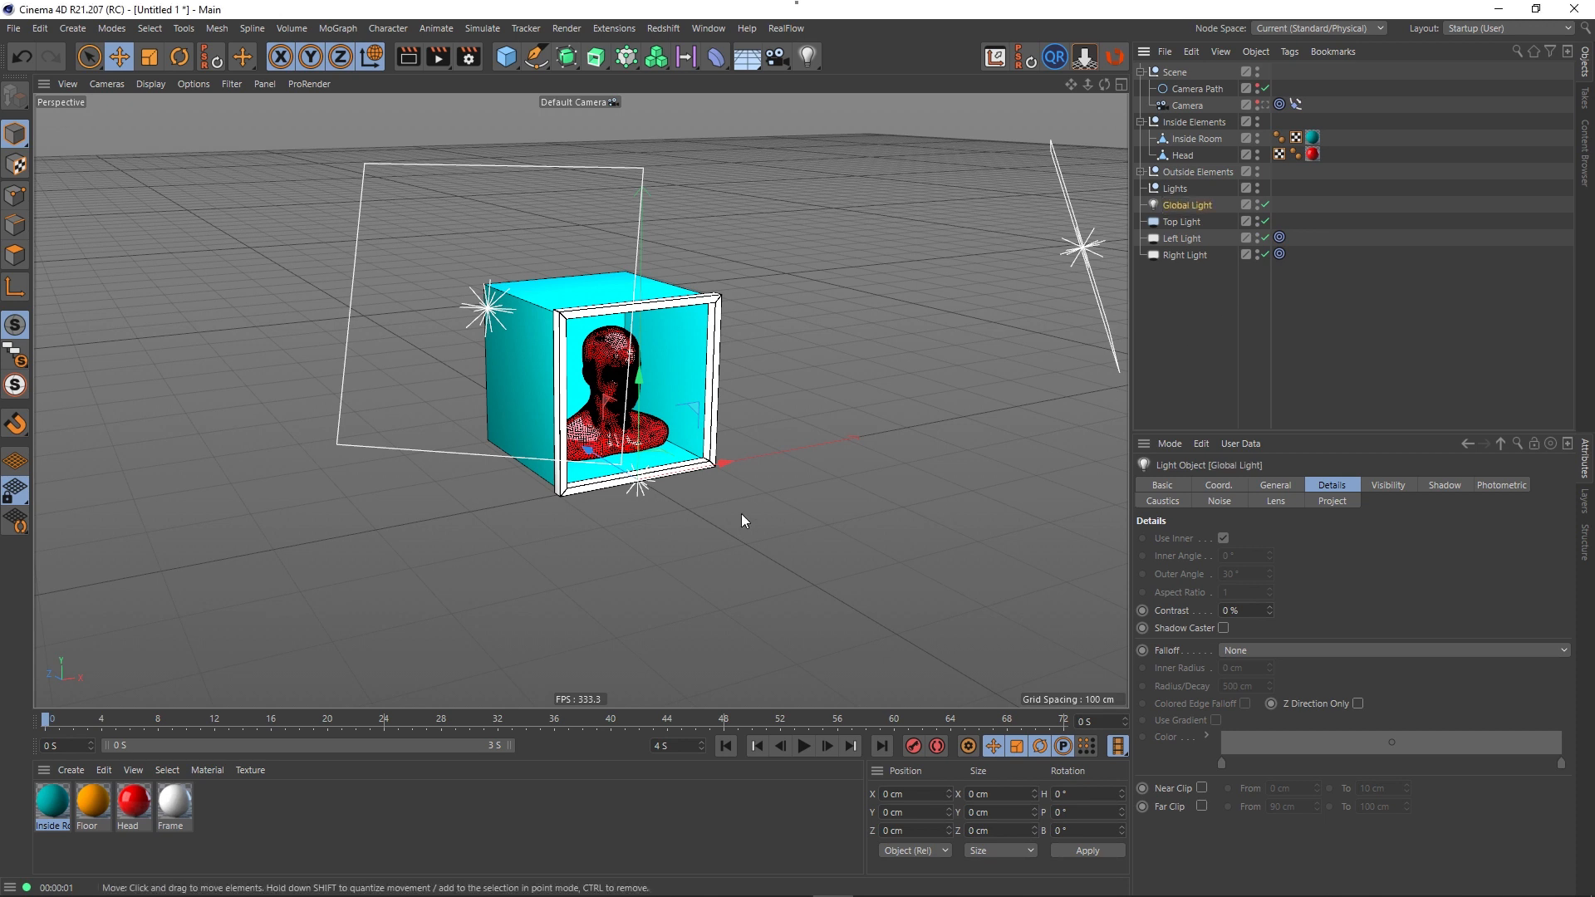
# - Enable Ambient Illumination for the Global Light
pyautogui.keyDown('alt'); pyautogui.moveTo(742, 516); pyautogui.dragTo(605, 510); pyautogui.keyUp('alt')
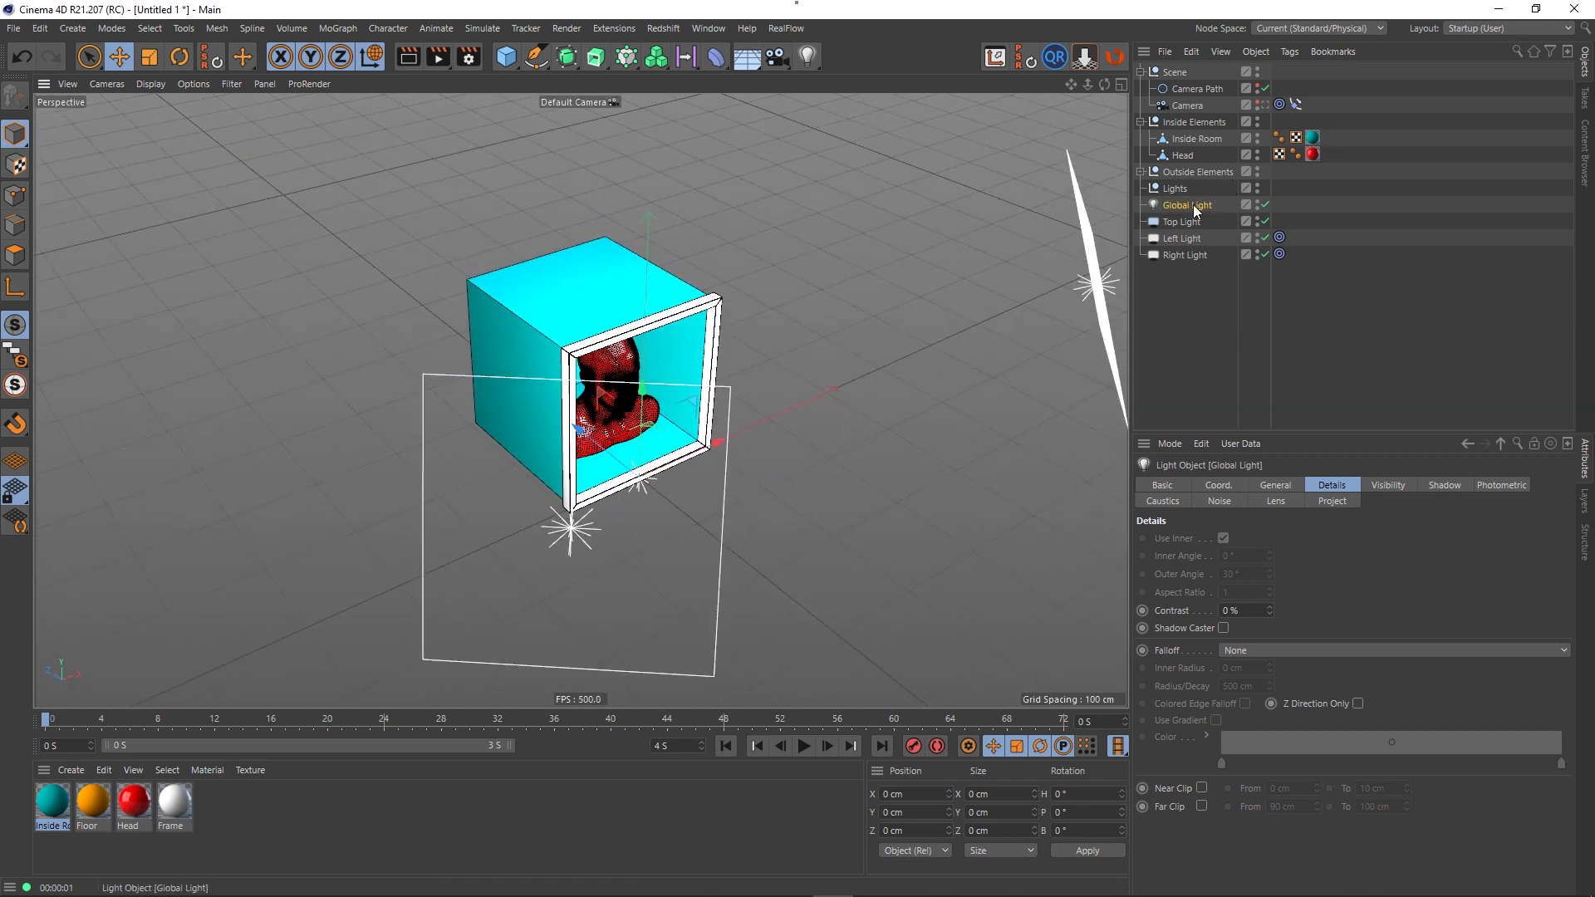
pyautogui.click(1279, 486)
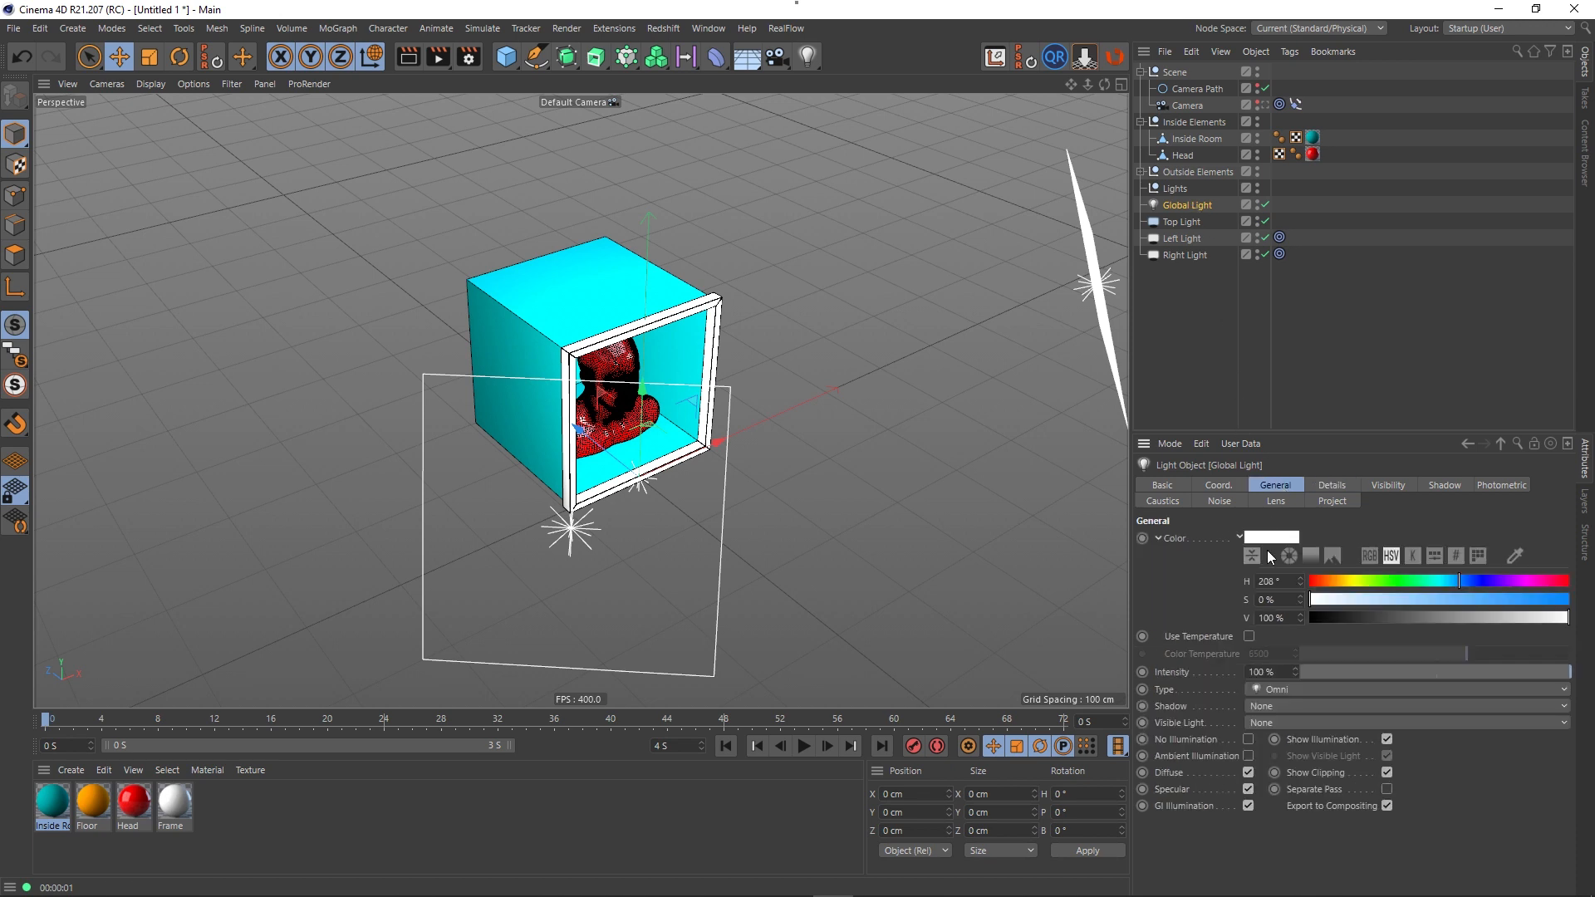
pyautogui.click(1249, 756)
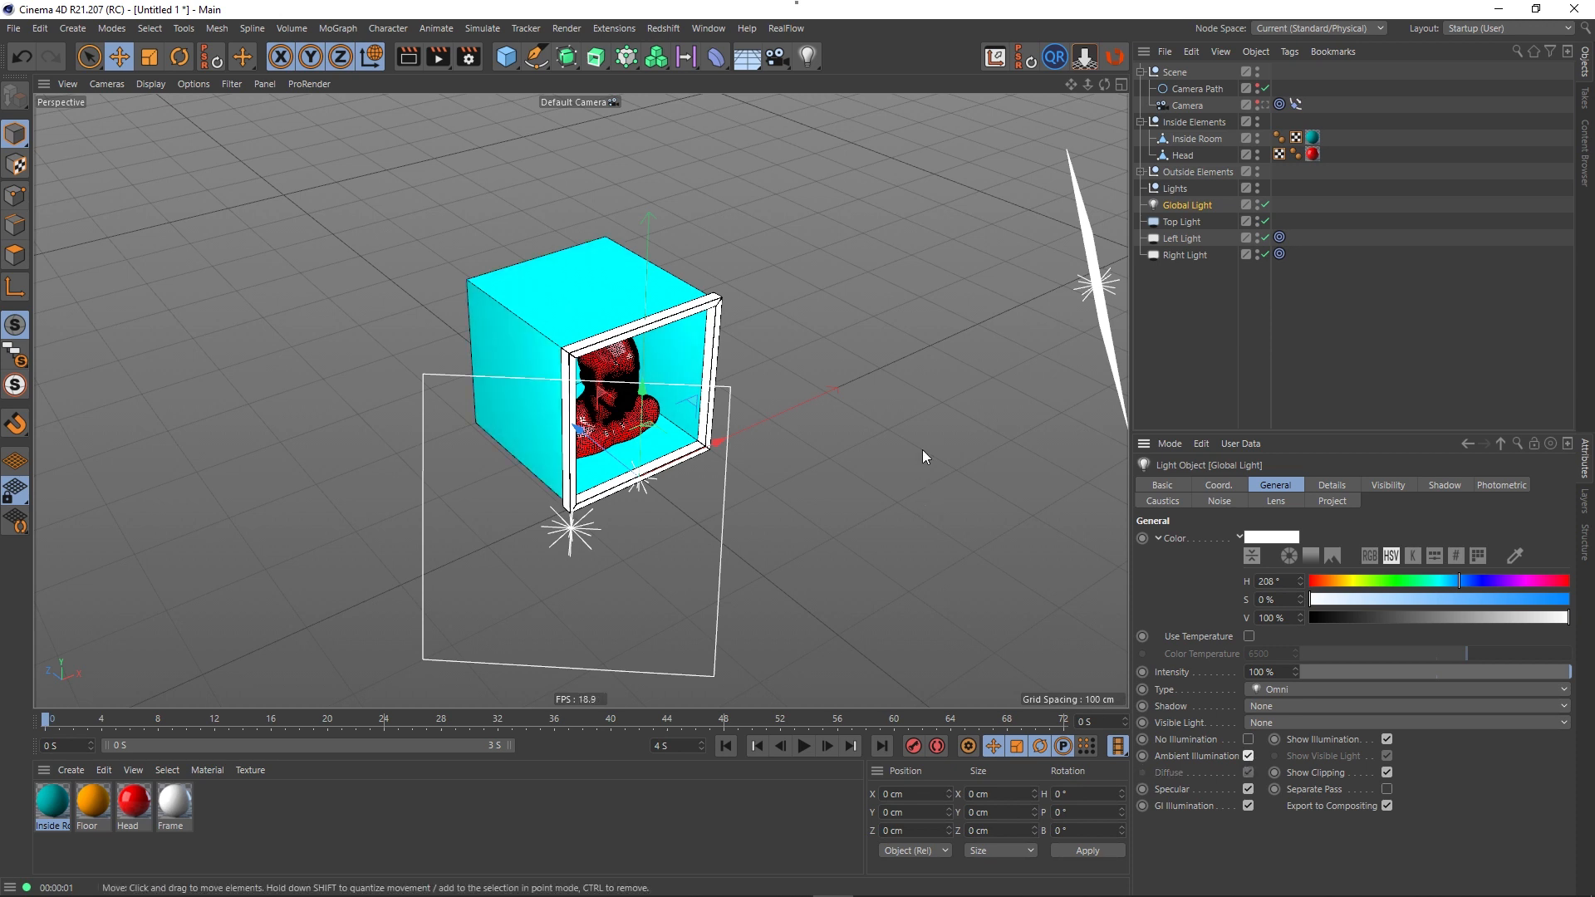
# - Try the Global Light's intensity at 82% and at 0%, rendering the back of the box at 0%
pyautogui.moveTo(1497, 671)
pyautogui.mouseDown()
pyautogui.moveTo(1347, 672)
pyautogui.moveTo(1469, 687)
pyautogui.moveTo(1285, 716)
pyautogui.moveTo(1353, 721)
pyautogui.moveTo(1378, 698)
pyautogui.moveTo(1293, 702)
pyautogui.moveTo(1518, 683)
pyautogui.mouseUp()
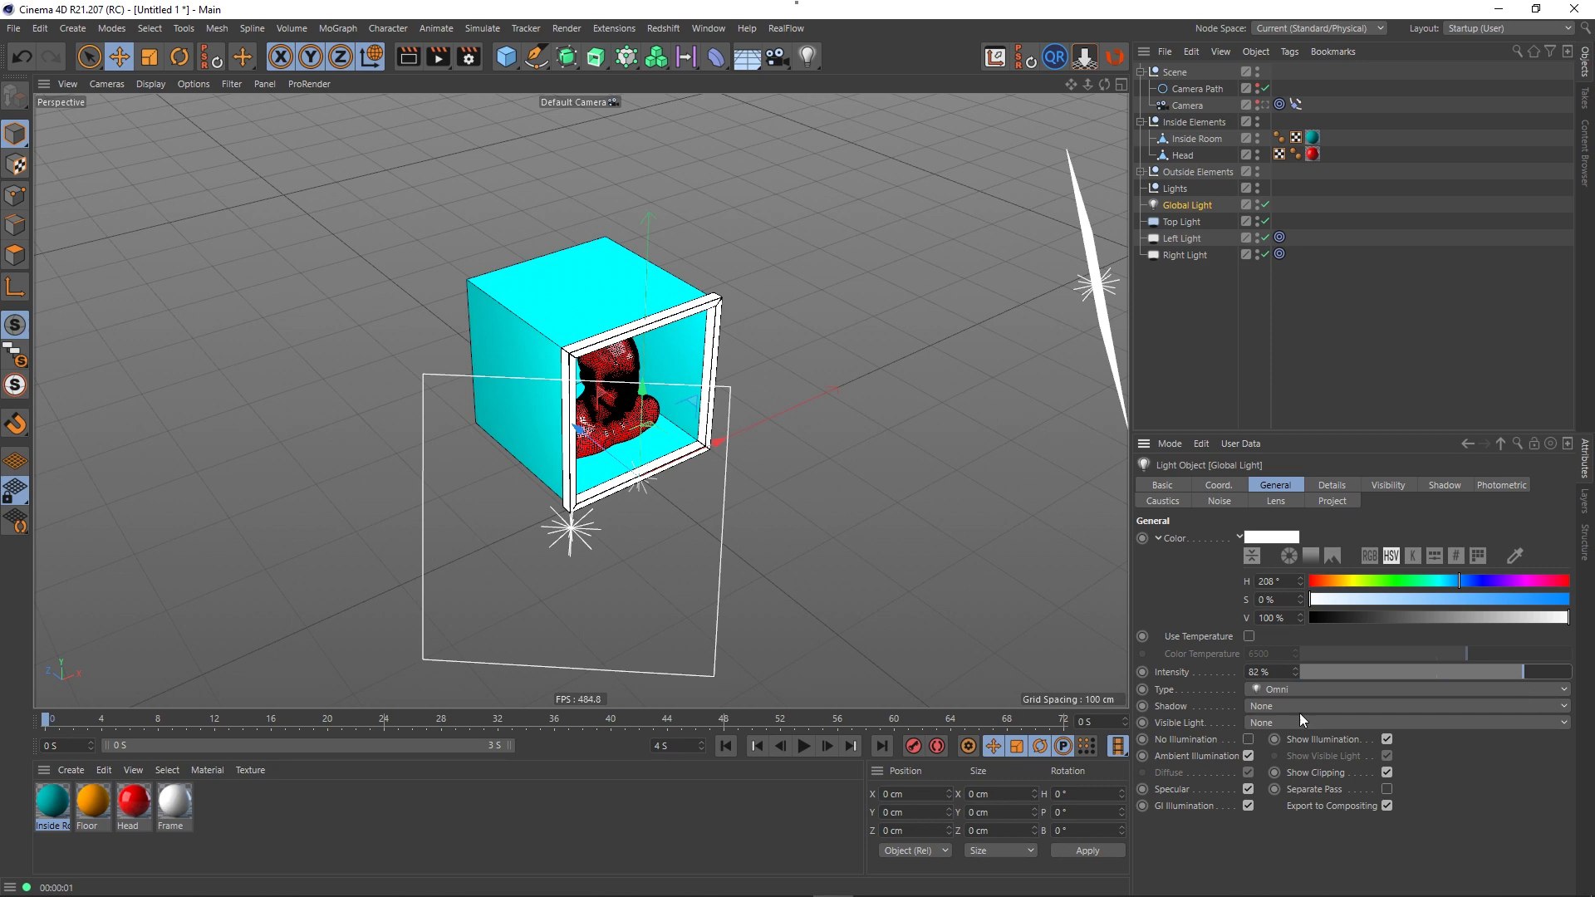
pyautogui.scroll(10, 625, 522)
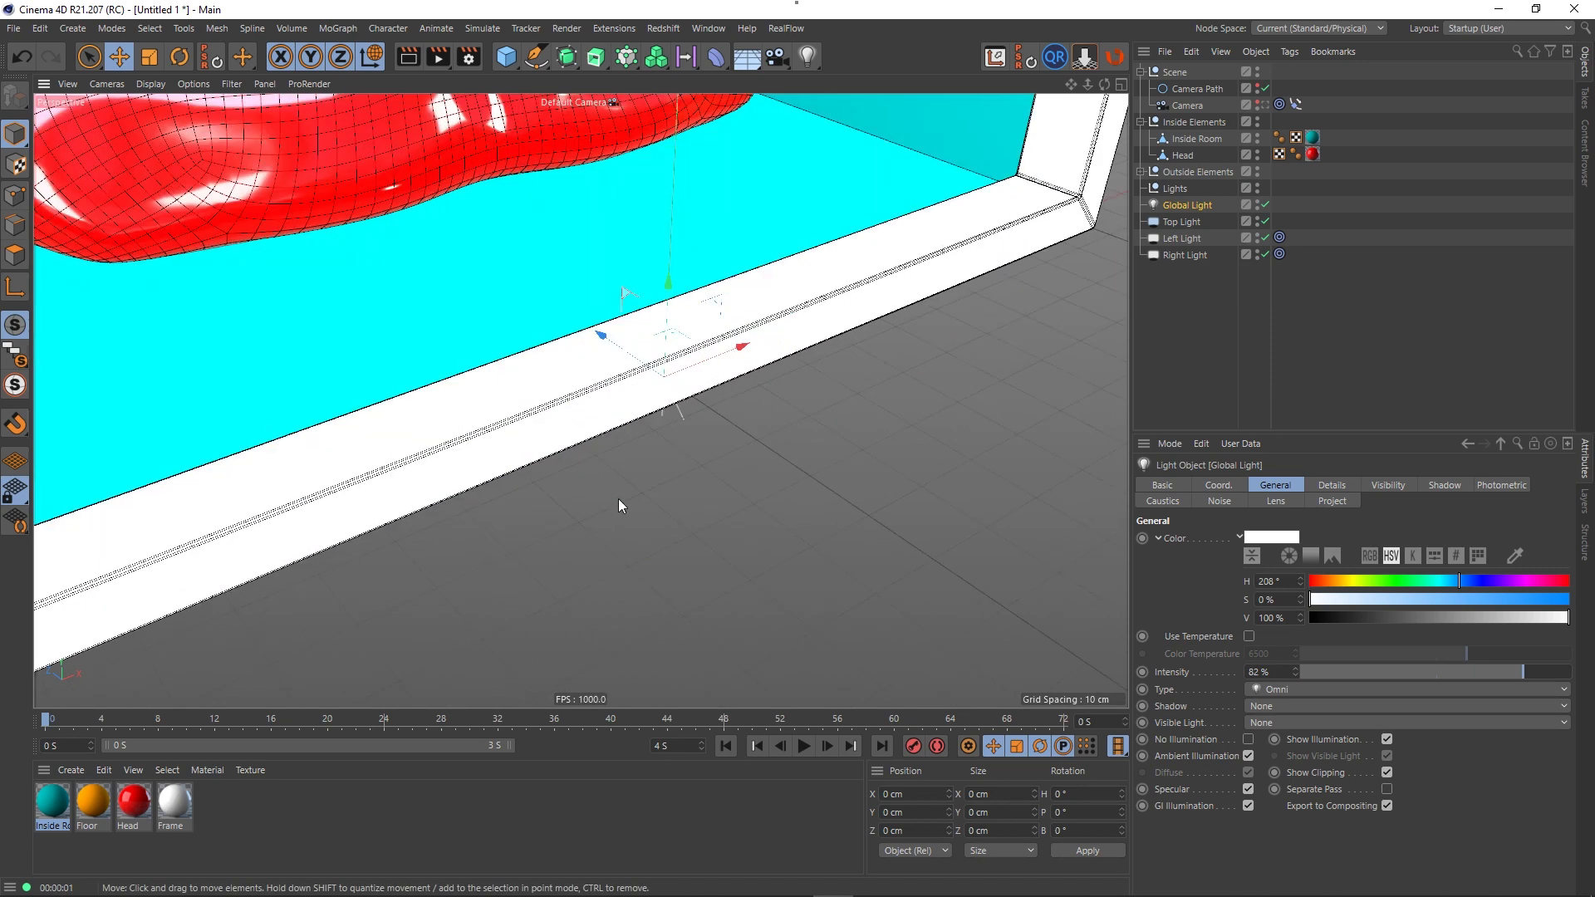
pyautogui.moveTo(618, 498)
pyautogui.keyDown('alt'); pyautogui.mouseDown()
pyautogui.moveTo(638, 396)
pyautogui.moveTo(701, 283)
pyautogui.moveTo(599, 449)
pyautogui.moveTo(685, 386)
pyautogui.moveTo(659, 210)
pyautogui.moveTo(496, 191)
pyautogui.mouseUp(); pyautogui.keyUp('alt')
pyautogui.scroll(-10, 688, 392)
pyautogui.moveTo(1464, 675); pyautogui.dragTo(927, 688)
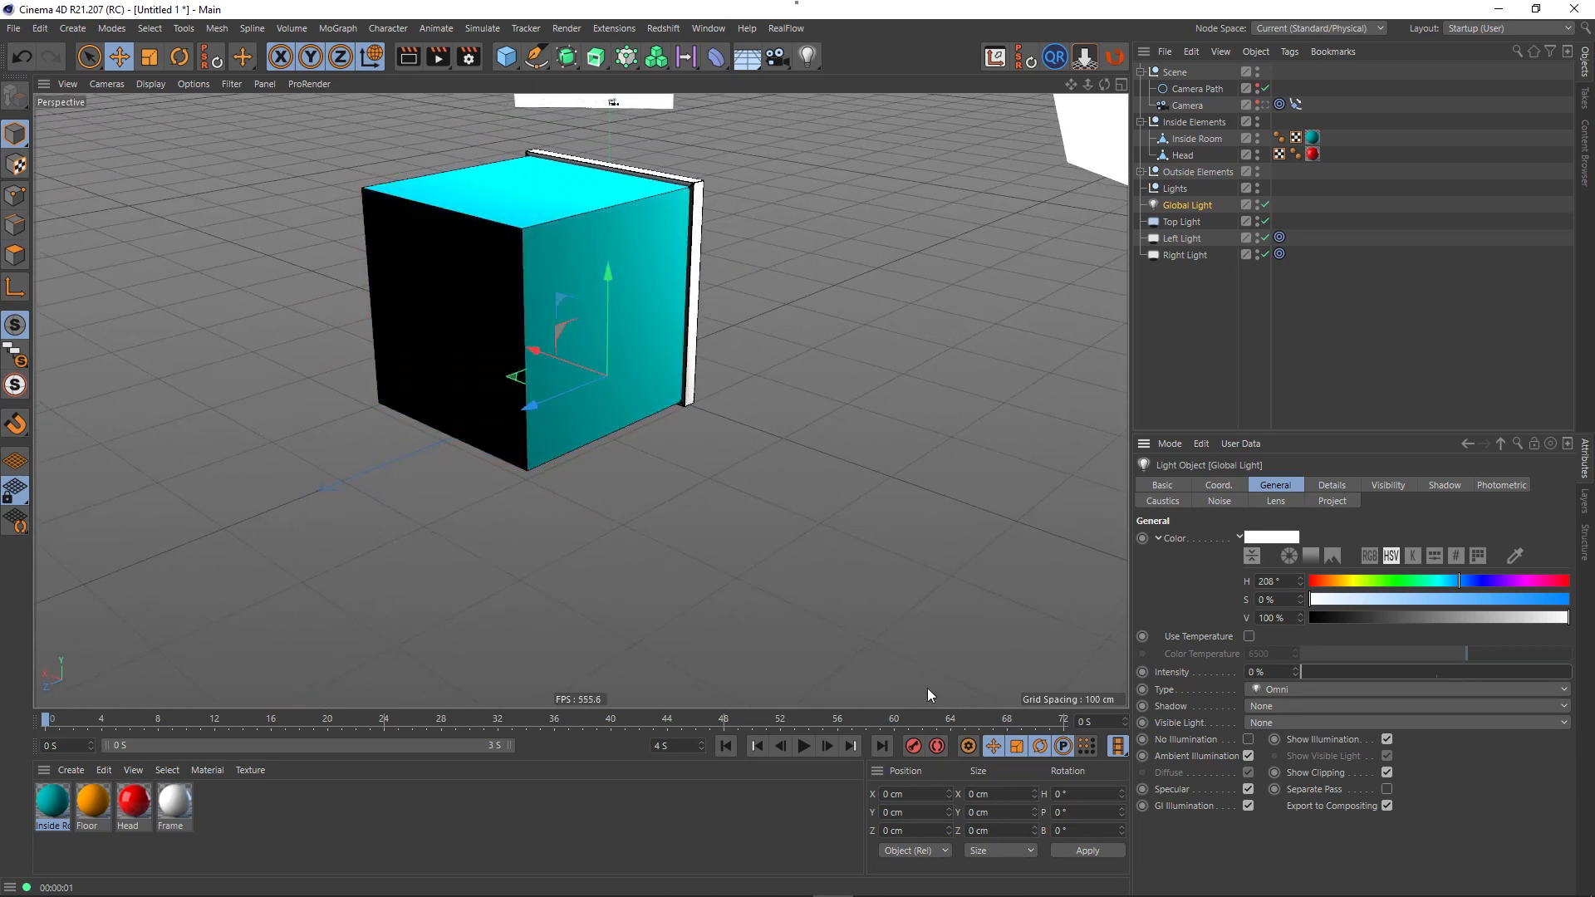
pyautogui.keyDown('alt'); pyautogui.moveTo(262, 341); pyautogui.dragTo(584, 362); pyautogui.keyUp('alt')
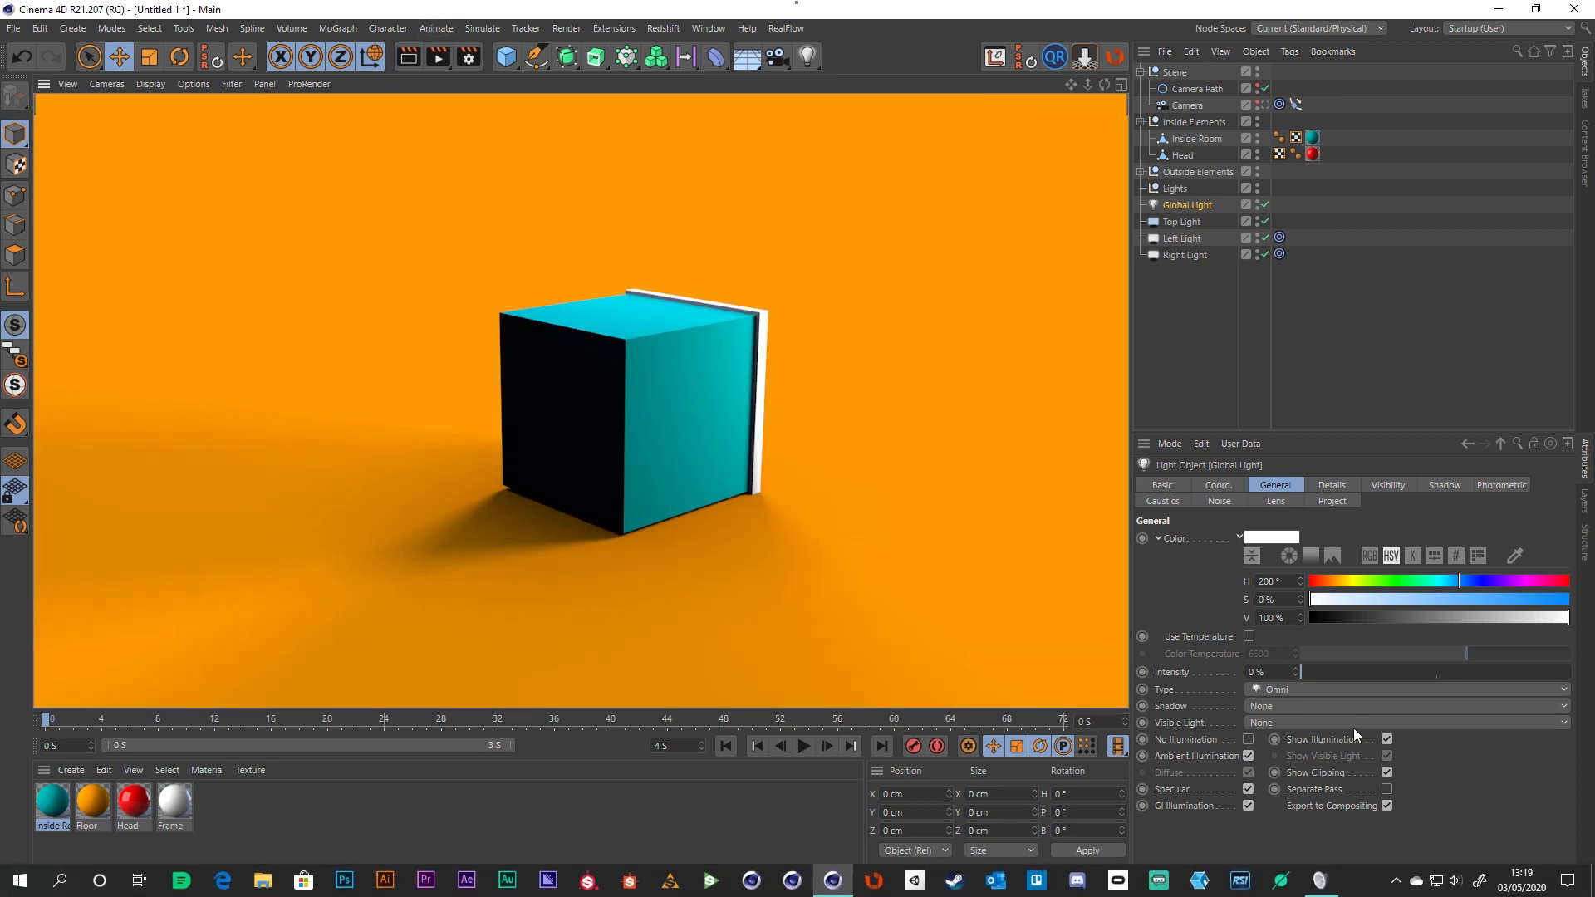
# - Test-render the back of the box with the Global Light at 32% intensity and raise the intensity to 40%
pyautogui.moveTo(1335, 670)
pyautogui.mouseDown()
pyautogui.moveTo(1409, 672)
pyautogui.moveTo(1388, 671)
pyautogui.mouseUp()
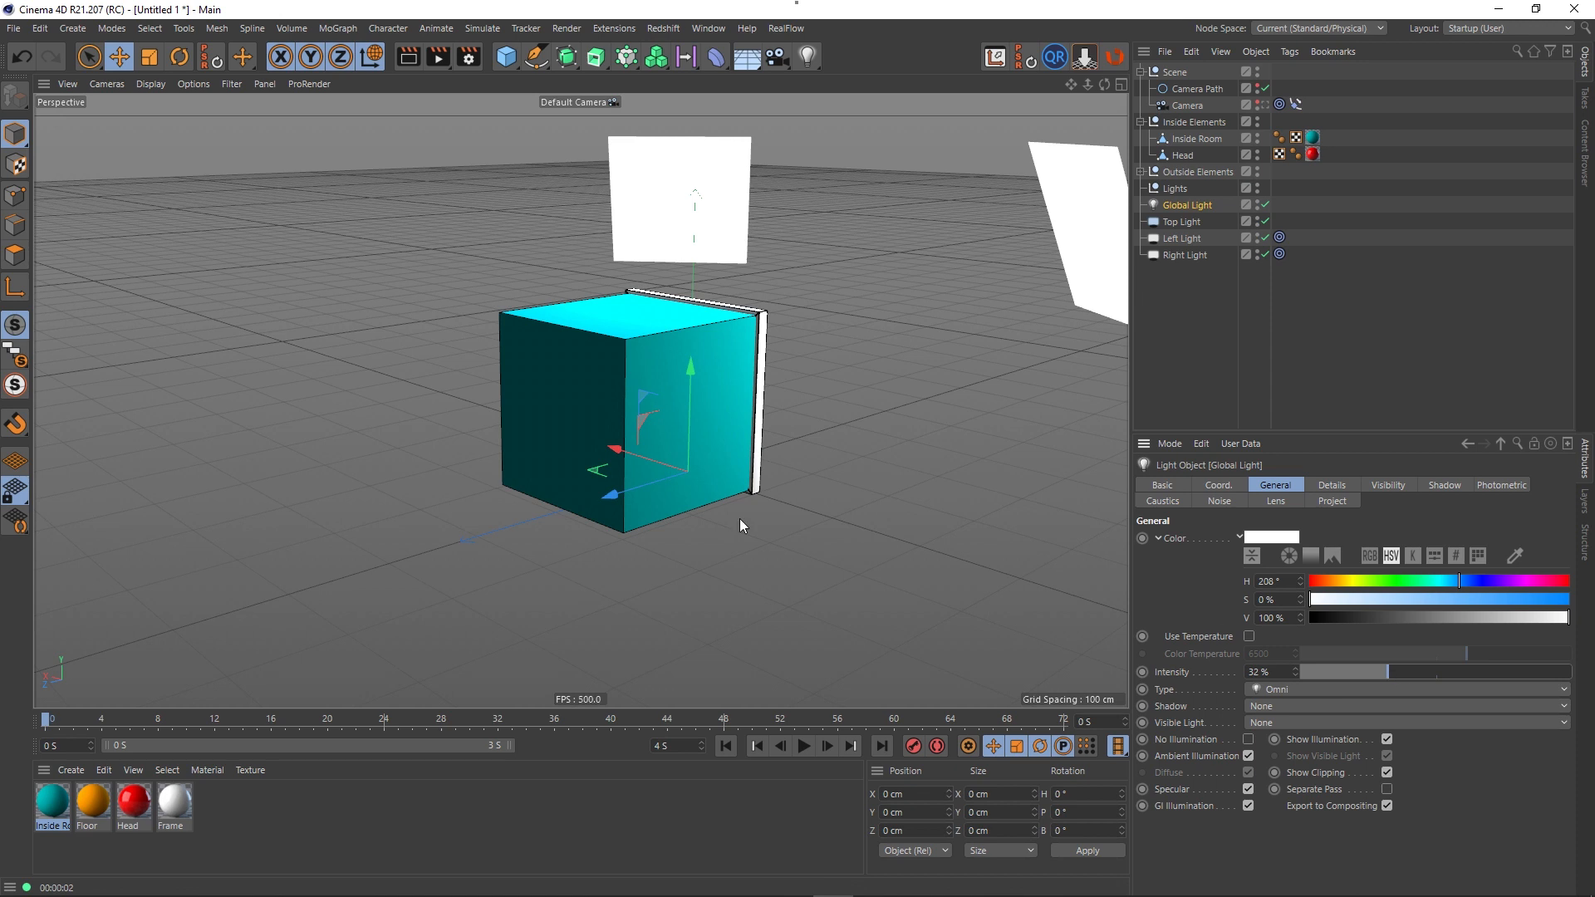
pyautogui.click(408, 56)
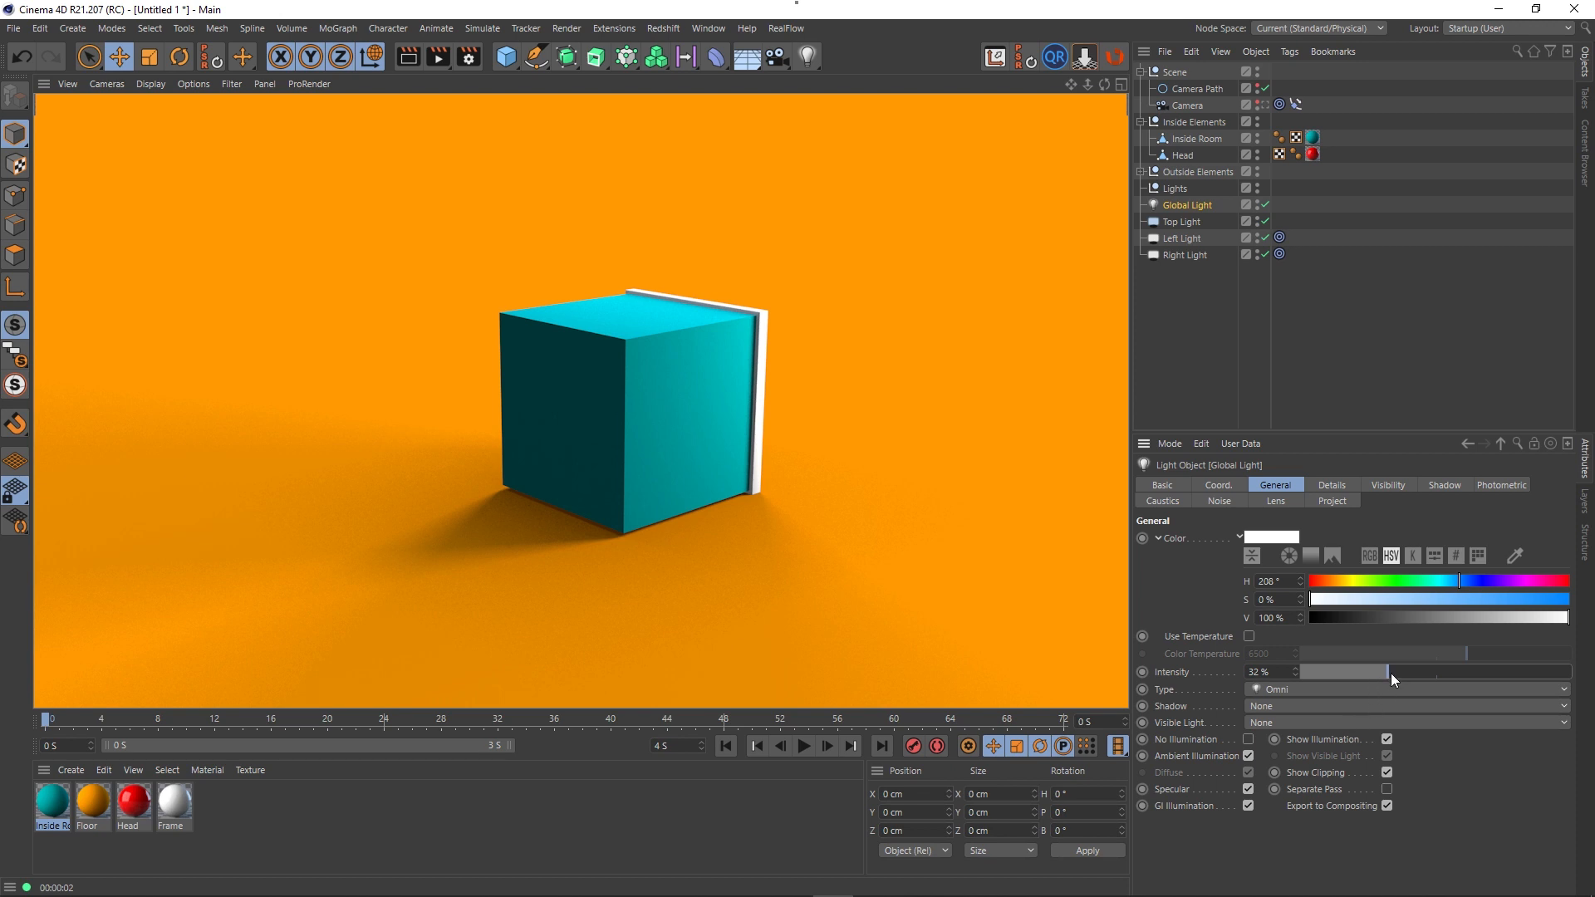
pyautogui.moveTo(1388, 673); pyautogui.dragTo(1408, 683)
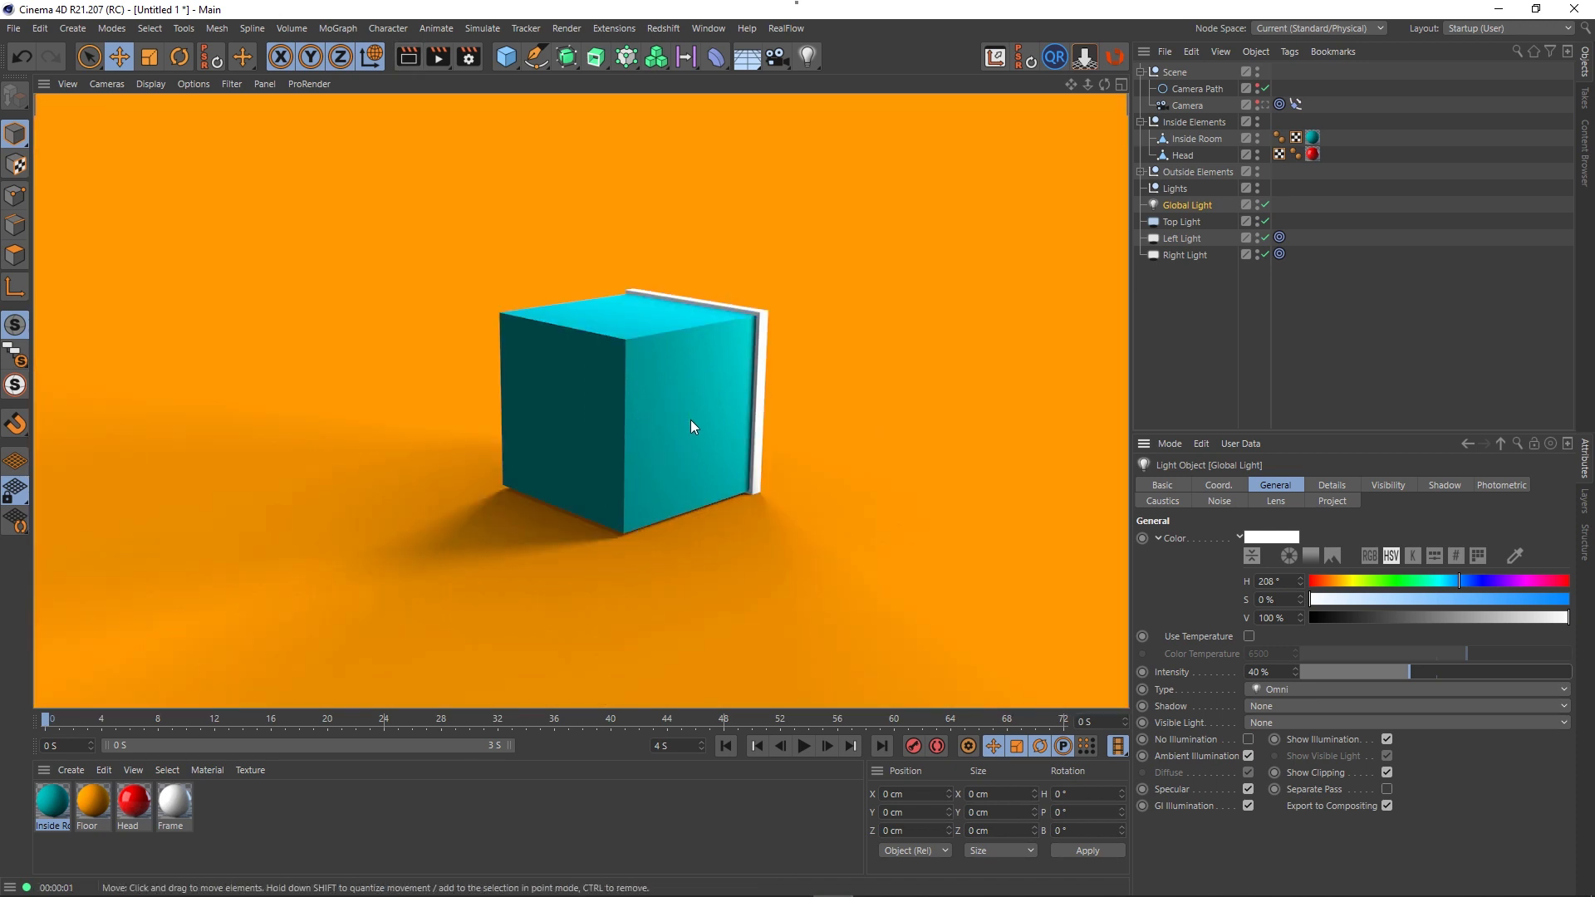
# - Set the intensity of the Top, Left and Right Lights to 0% and switch off the Global Light
pyautogui.keyDown('alt'); pyautogui.moveTo(711, 327); pyautogui.dragTo(337, 349); pyautogui.keyUp('alt')
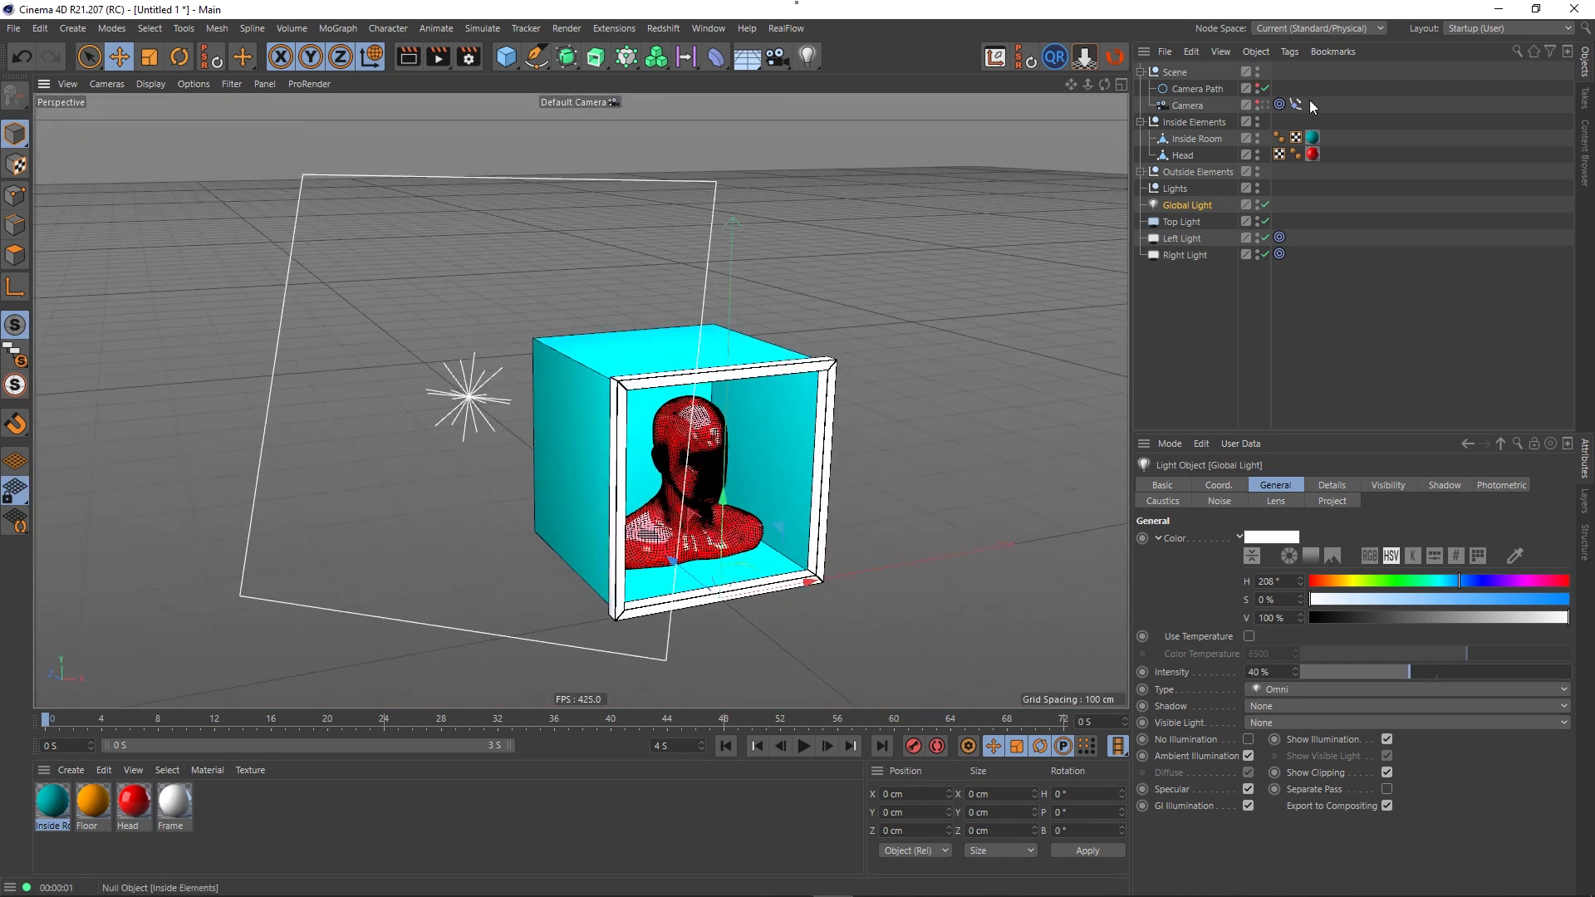
pyautogui.click(1280, 105)
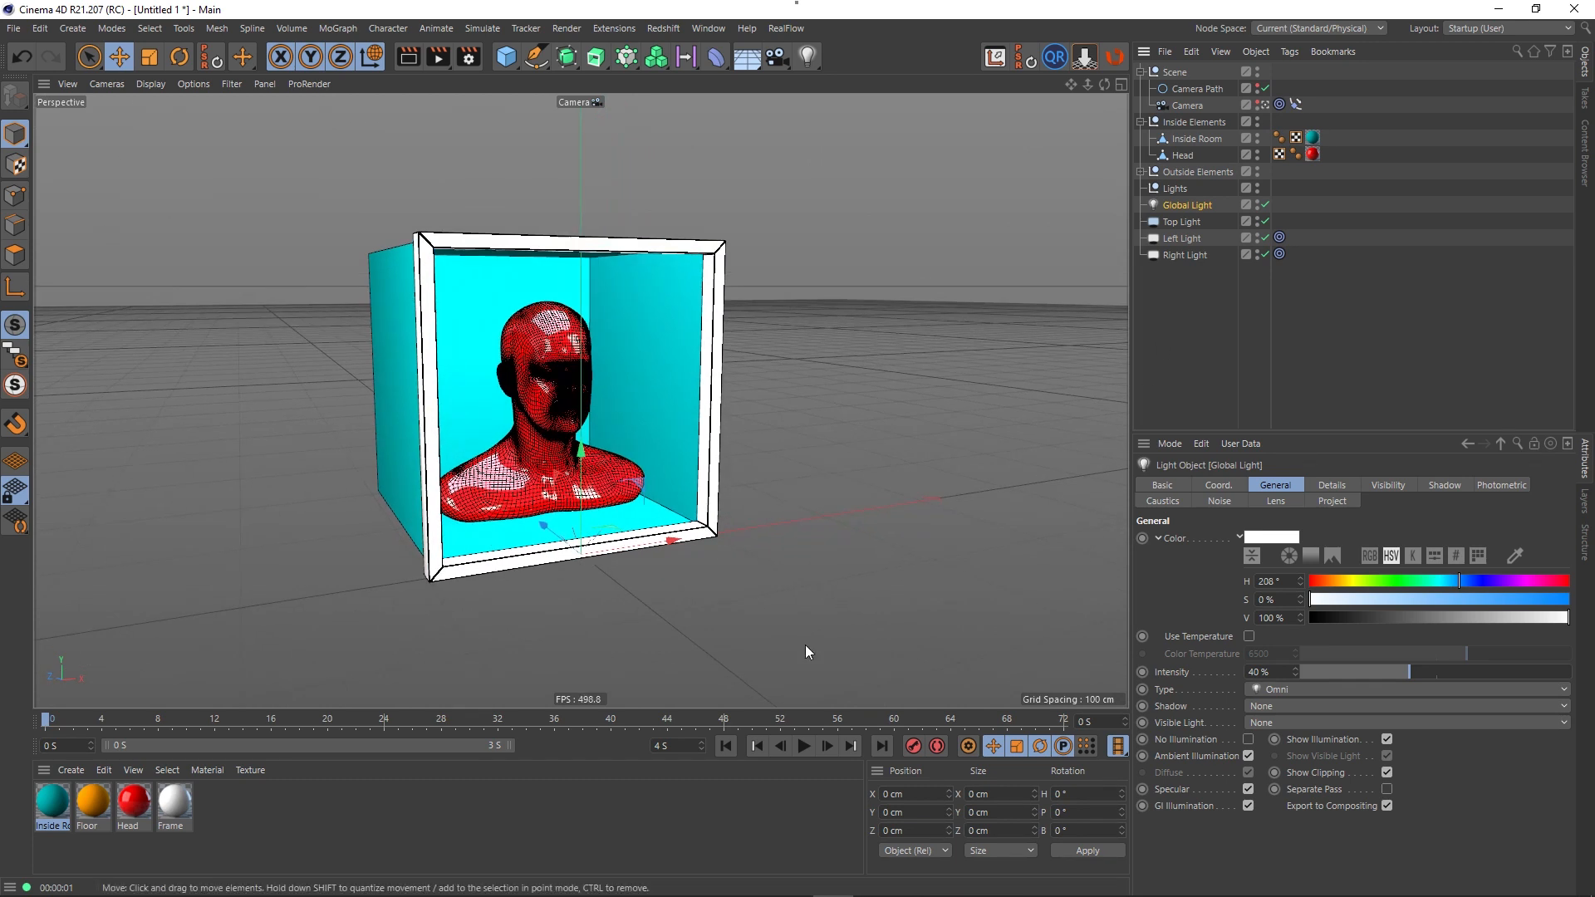
pyautogui.click(1188, 222)
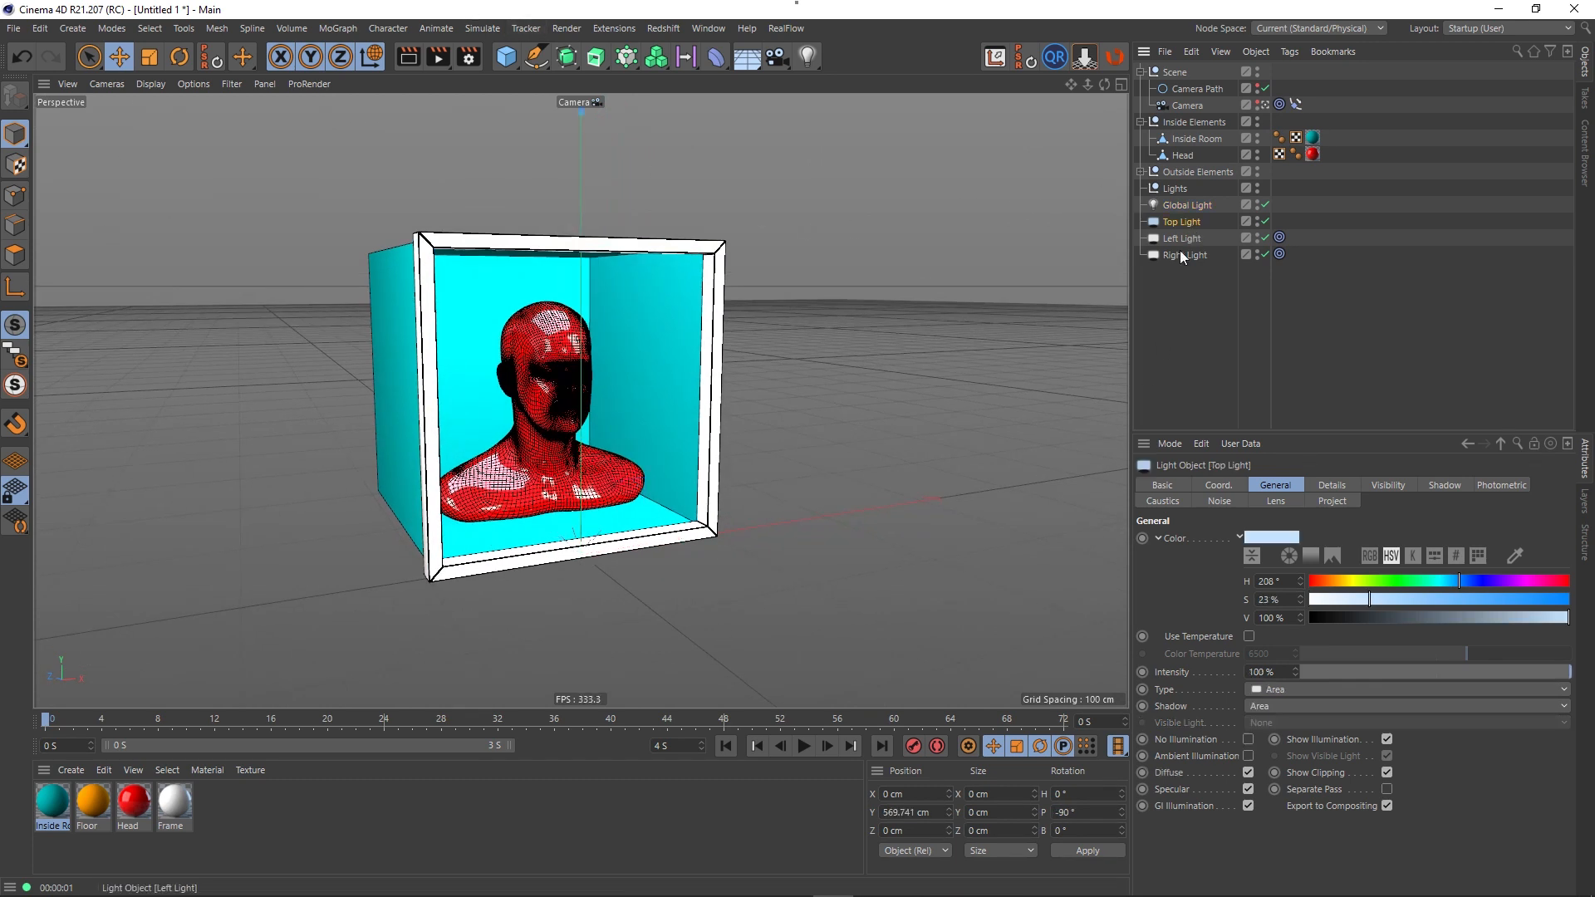
pyautogui.keyDown('shift'); pyautogui.click(1185, 256); pyautogui.keyUp('shift')
pyautogui.moveTo(1423, 676); pyautogui.dragTo(1261, 695)
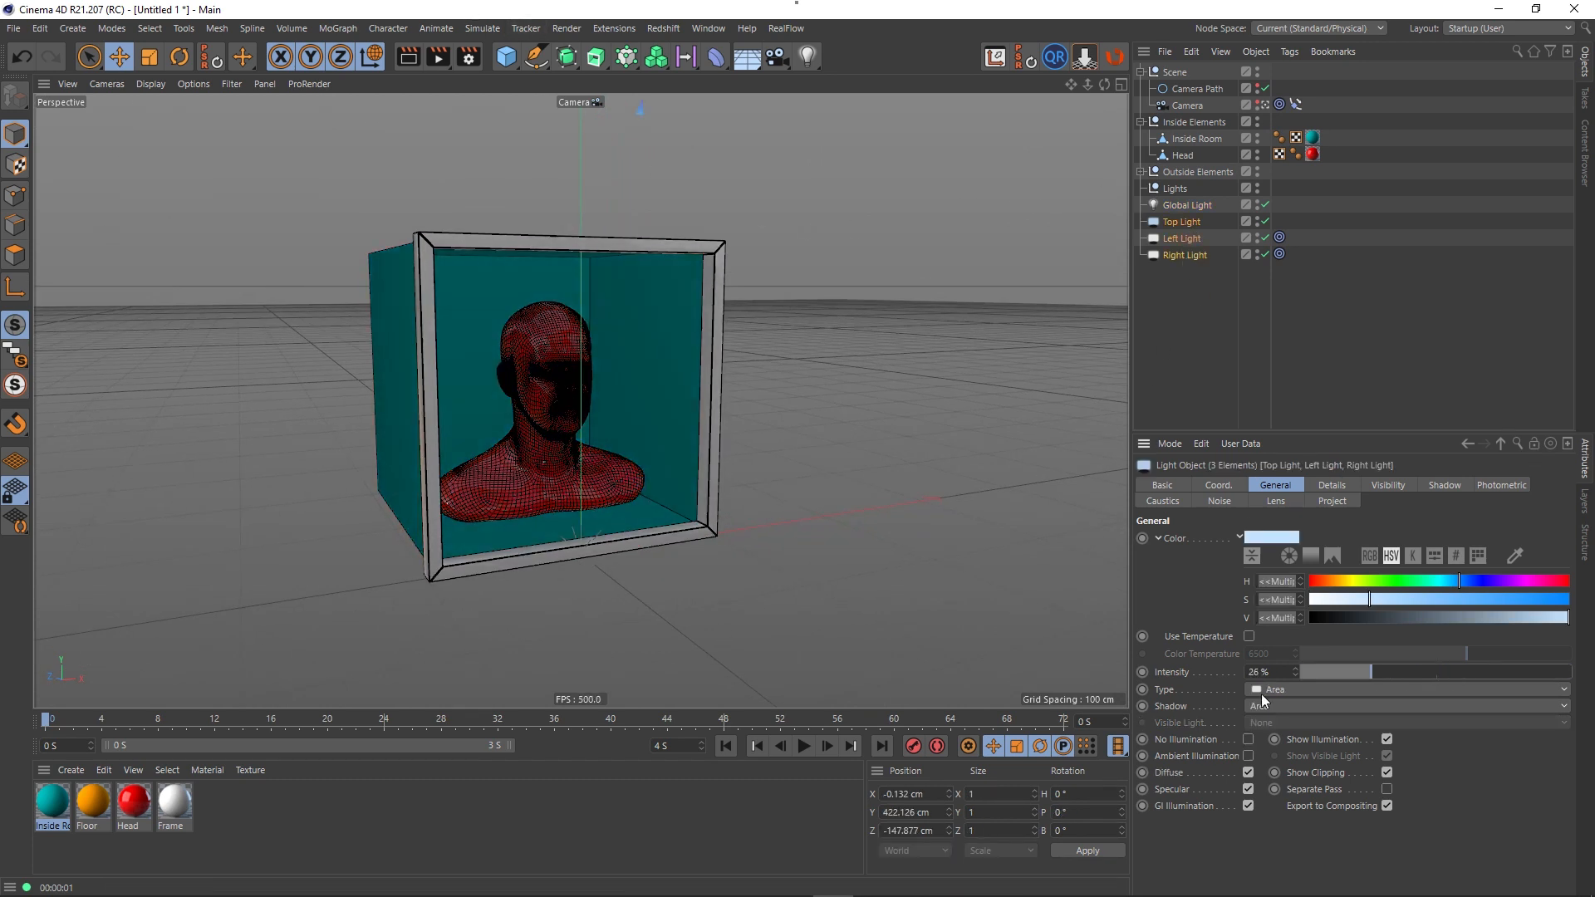
pyautogui.click(1189, 277)
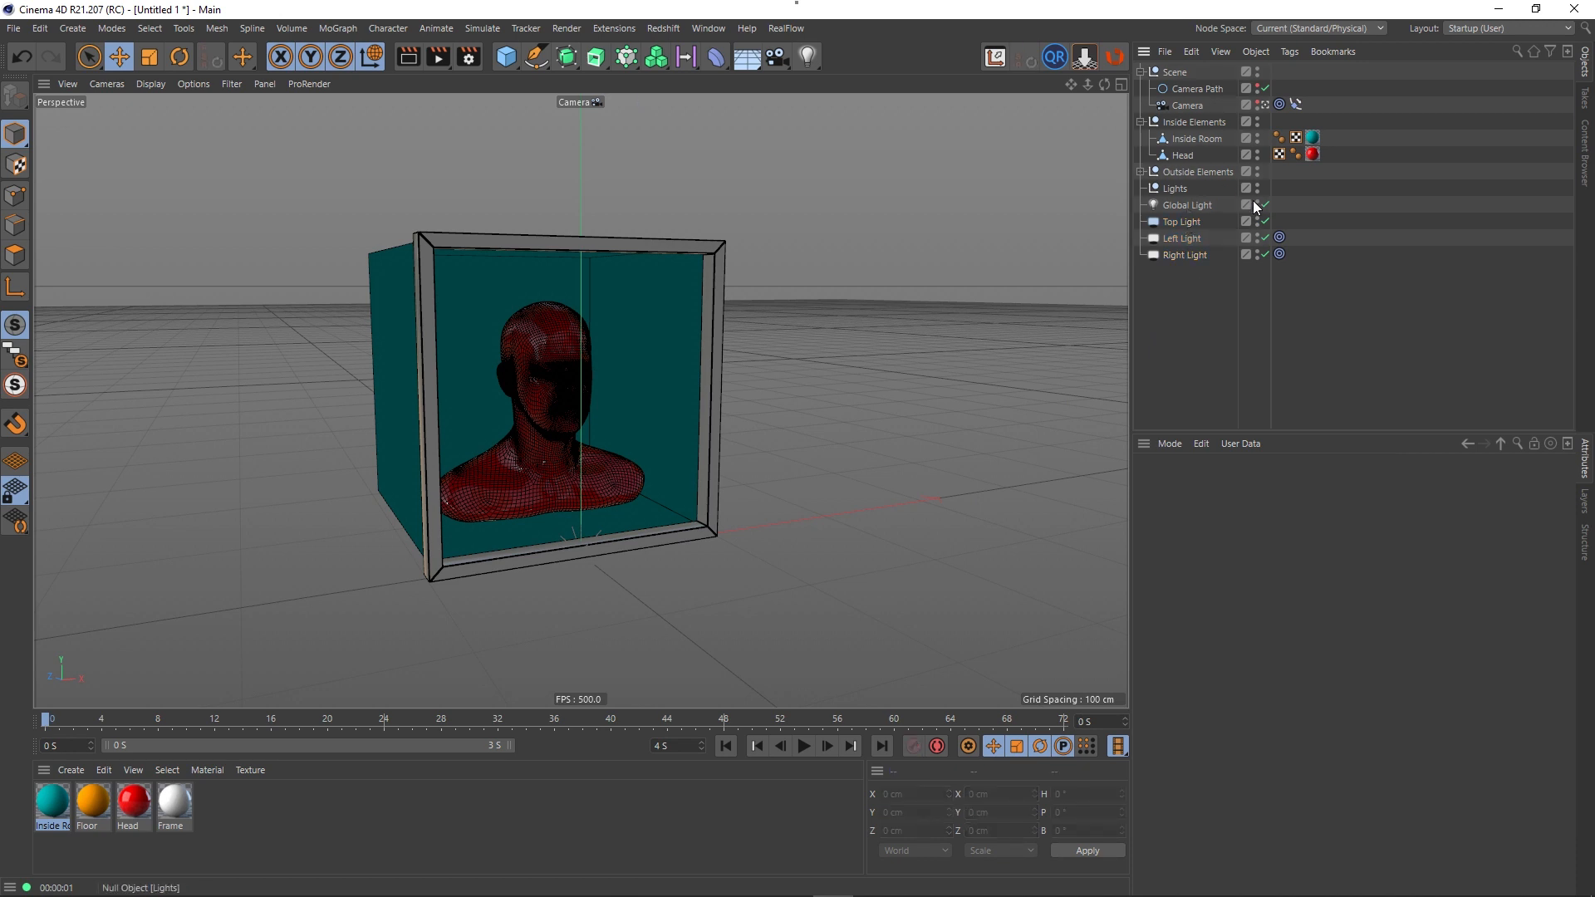
pyautogui.click(1265, 205)
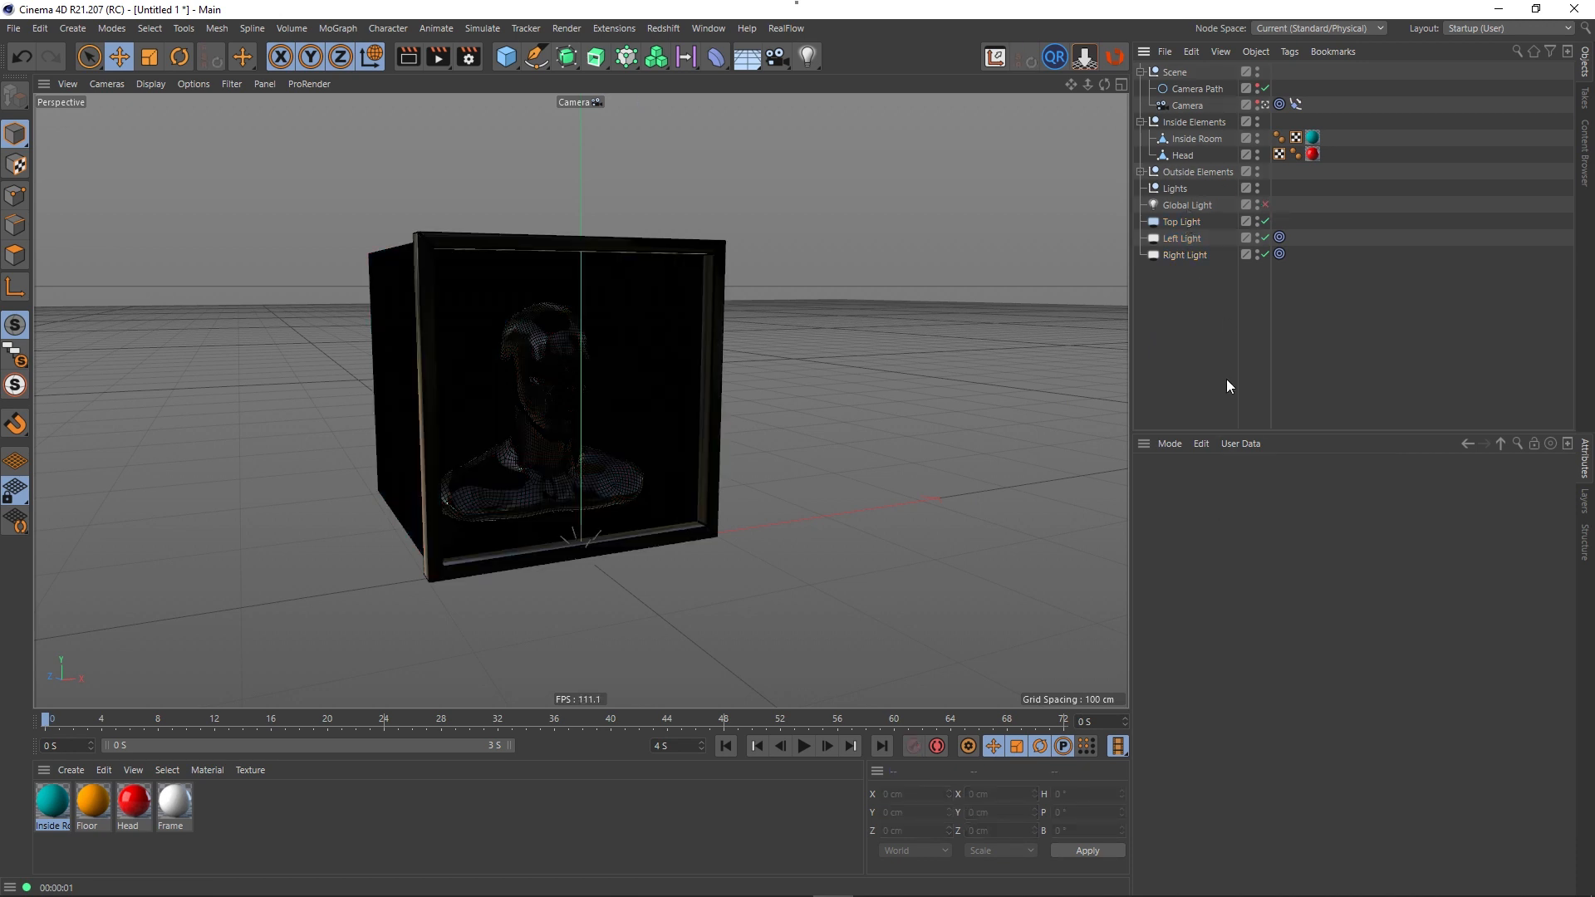
# - Try the Top Light's intensity at 60% and at 80%, test-rendering the box at each value
pyautogui.click(1187, 222)
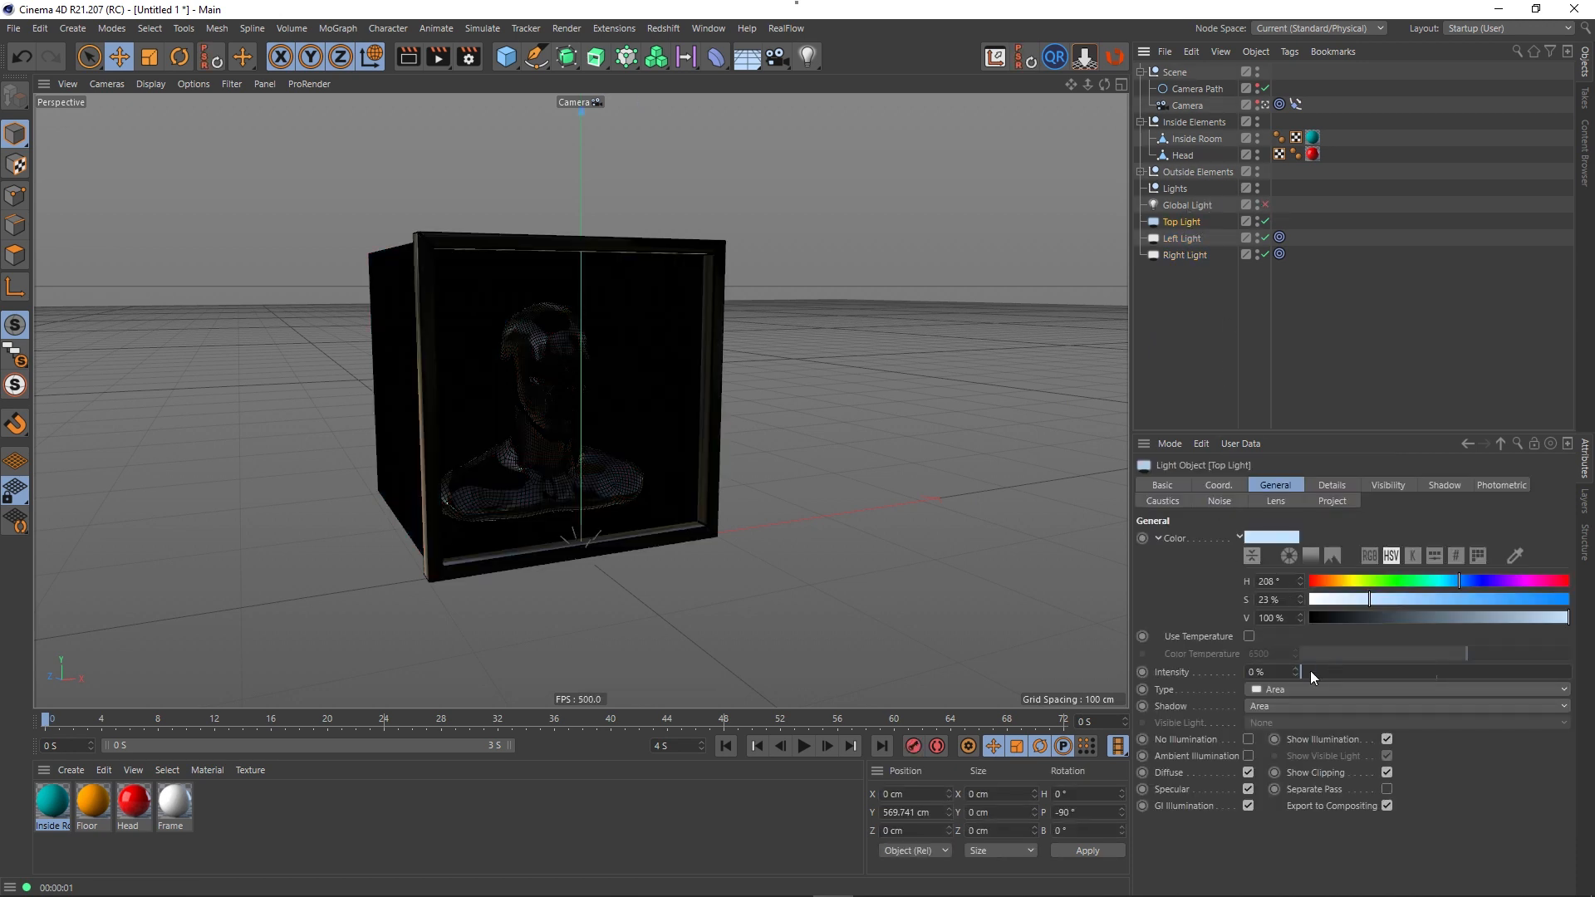
pyautogui.moveTo(1312, 675); pyautogui.dragTo(1437, 698)
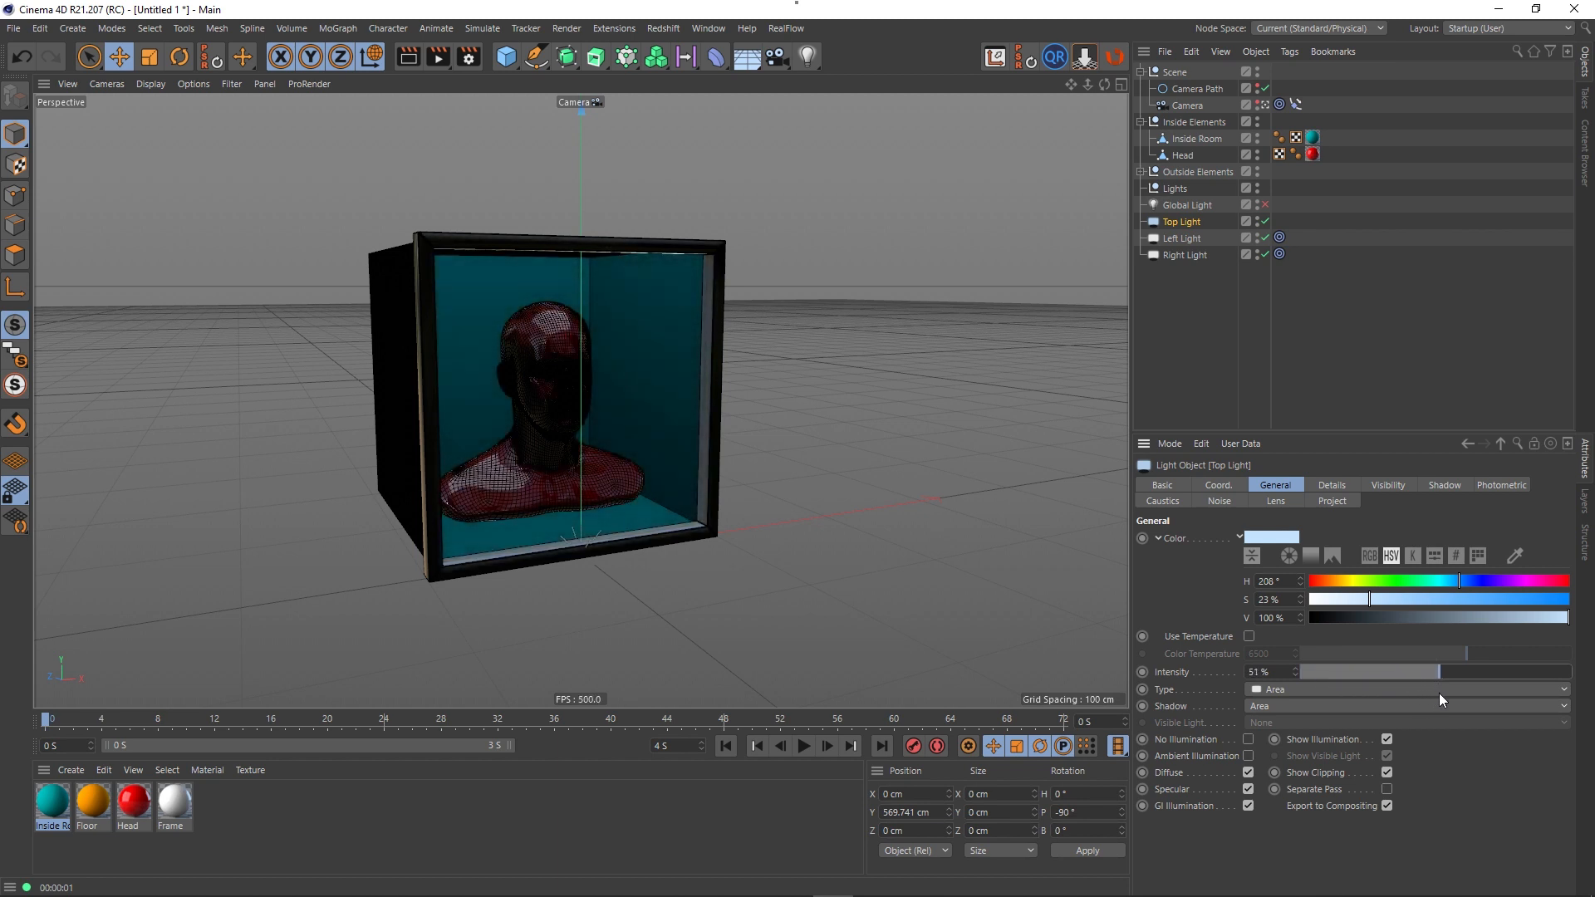
pyautogui.moveTo(1448, 694); pyautogui.dragTo(1456, 694)
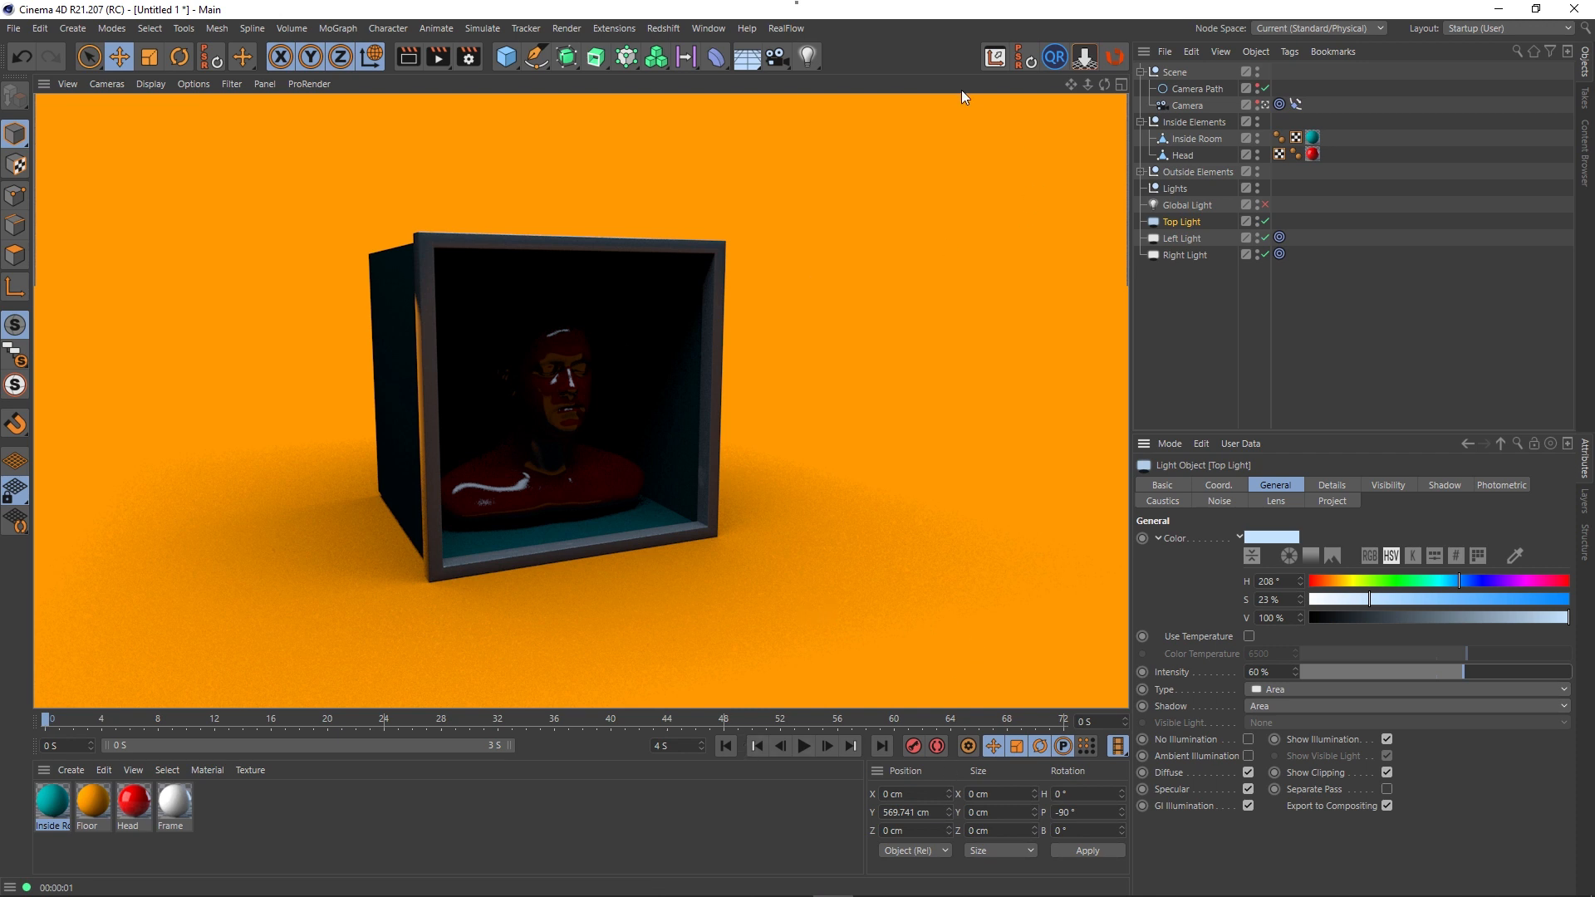
pyautogui.click(1265, 106)
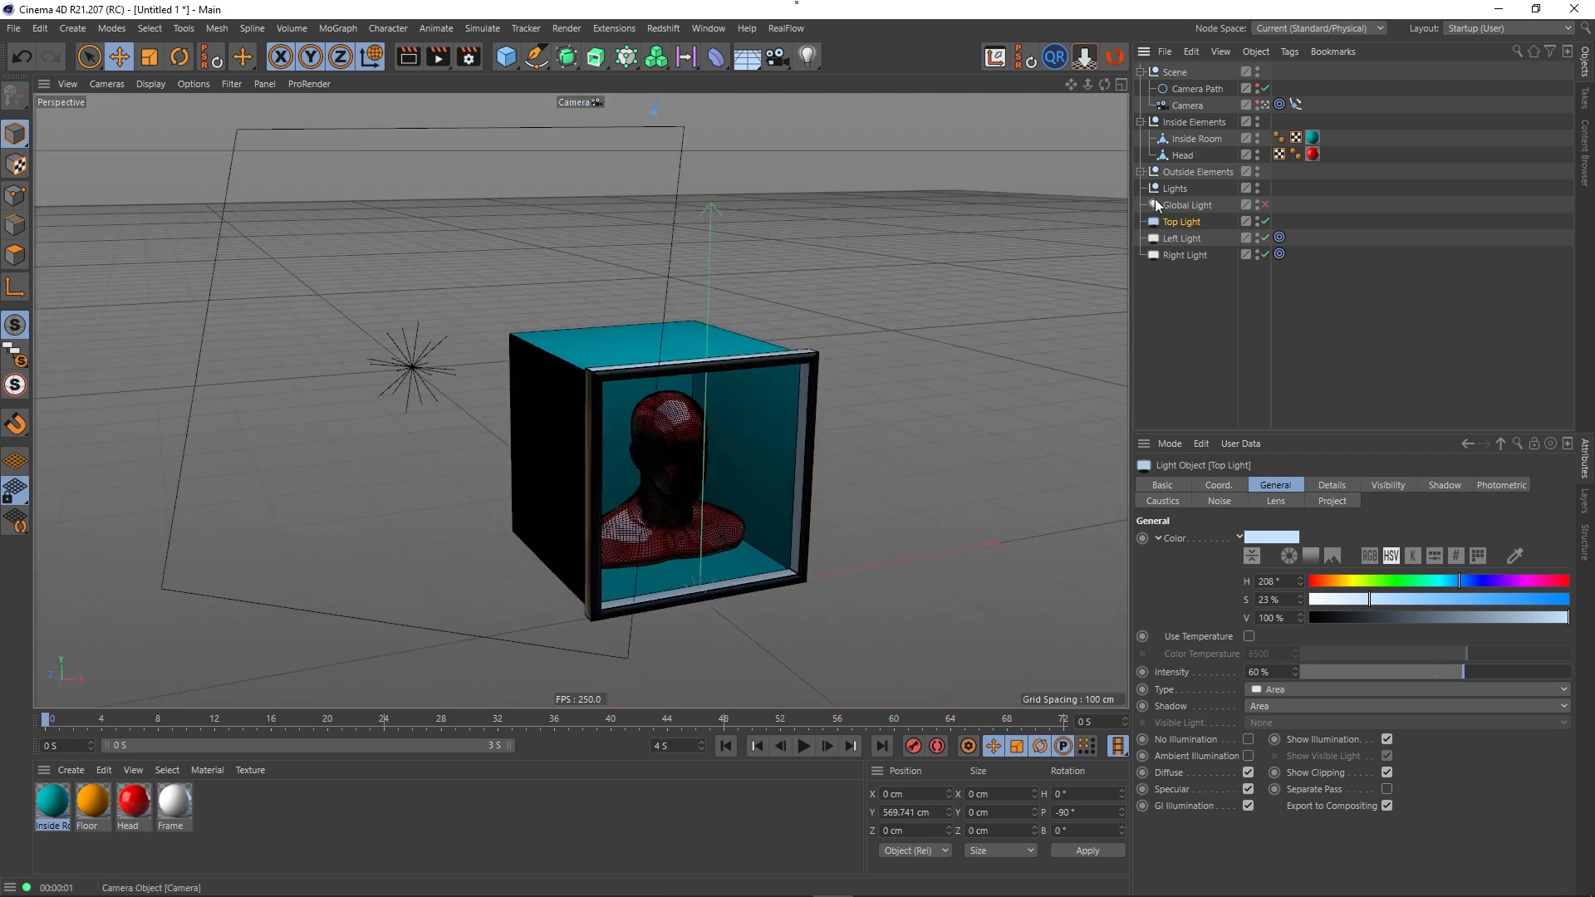
pyautogui.keyDown('alt'); pyautogui.moveTo(647, 397); pyautogui.dragTo(670, 423); pyautogui.keyUp('alt')
pyautogui.keyDown('alt'); pyautogui.moveTo(669, 424); pyautogui.dragTo(534, 419, button='middle'); pyautogui.keyUp('alt')
pyautogui.keyDown('alt'); pyautogui.moveTo(533, 417); pyautogui.dragTo(582, 419); pyautogui.keyUp('alt')
pyautogui.click(413, 63)
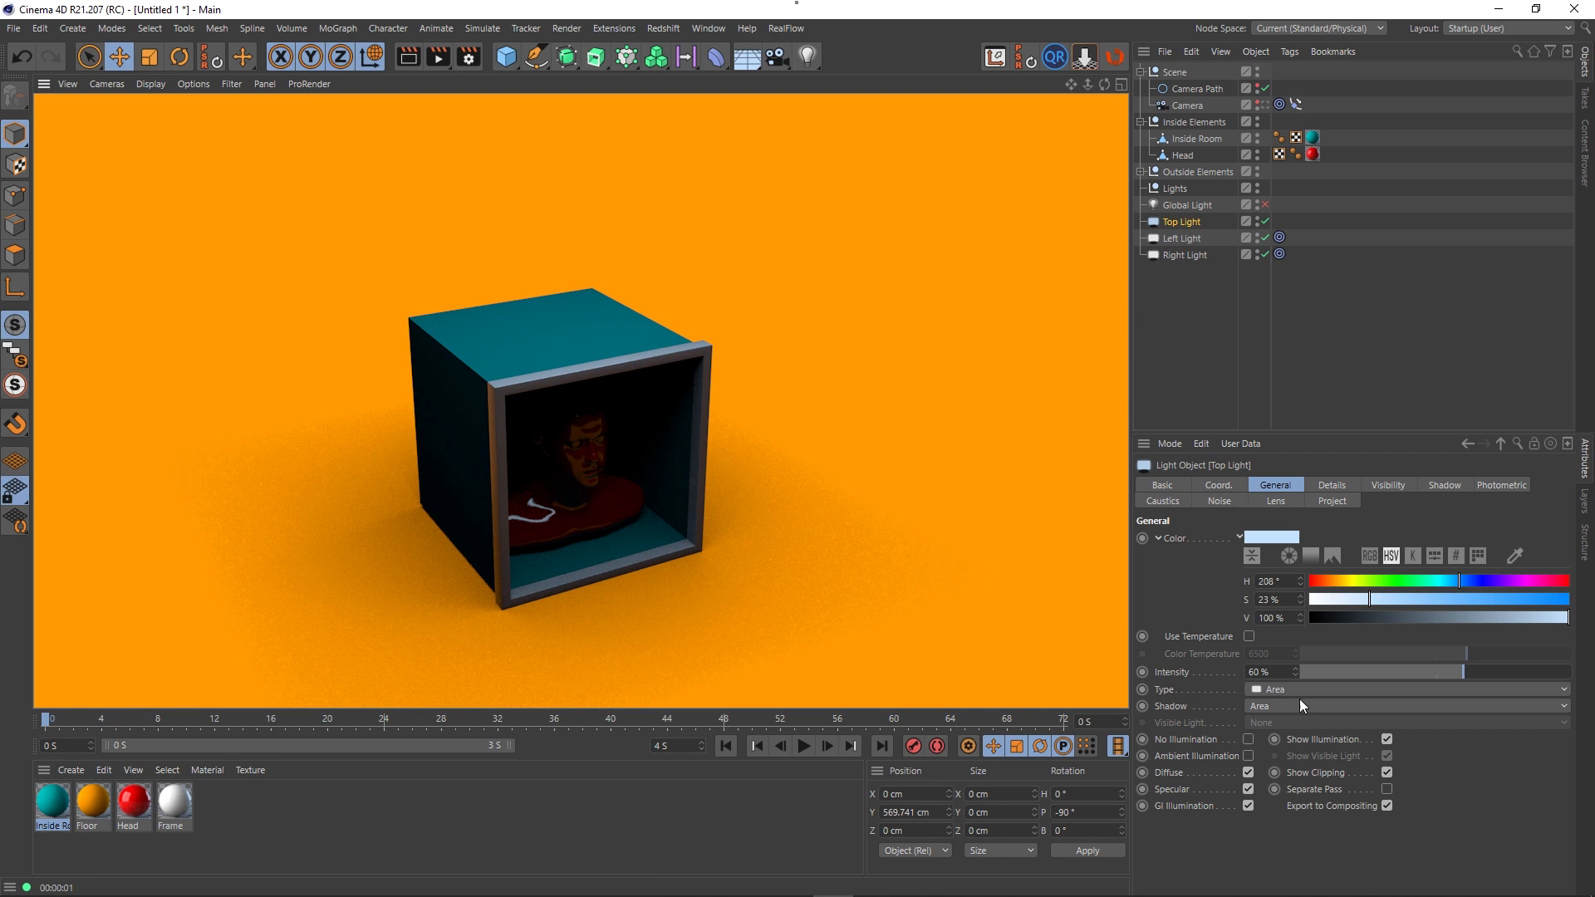
pyautogui.moveTo(1473, 669); pyautogui.dragTo(1507, 675)
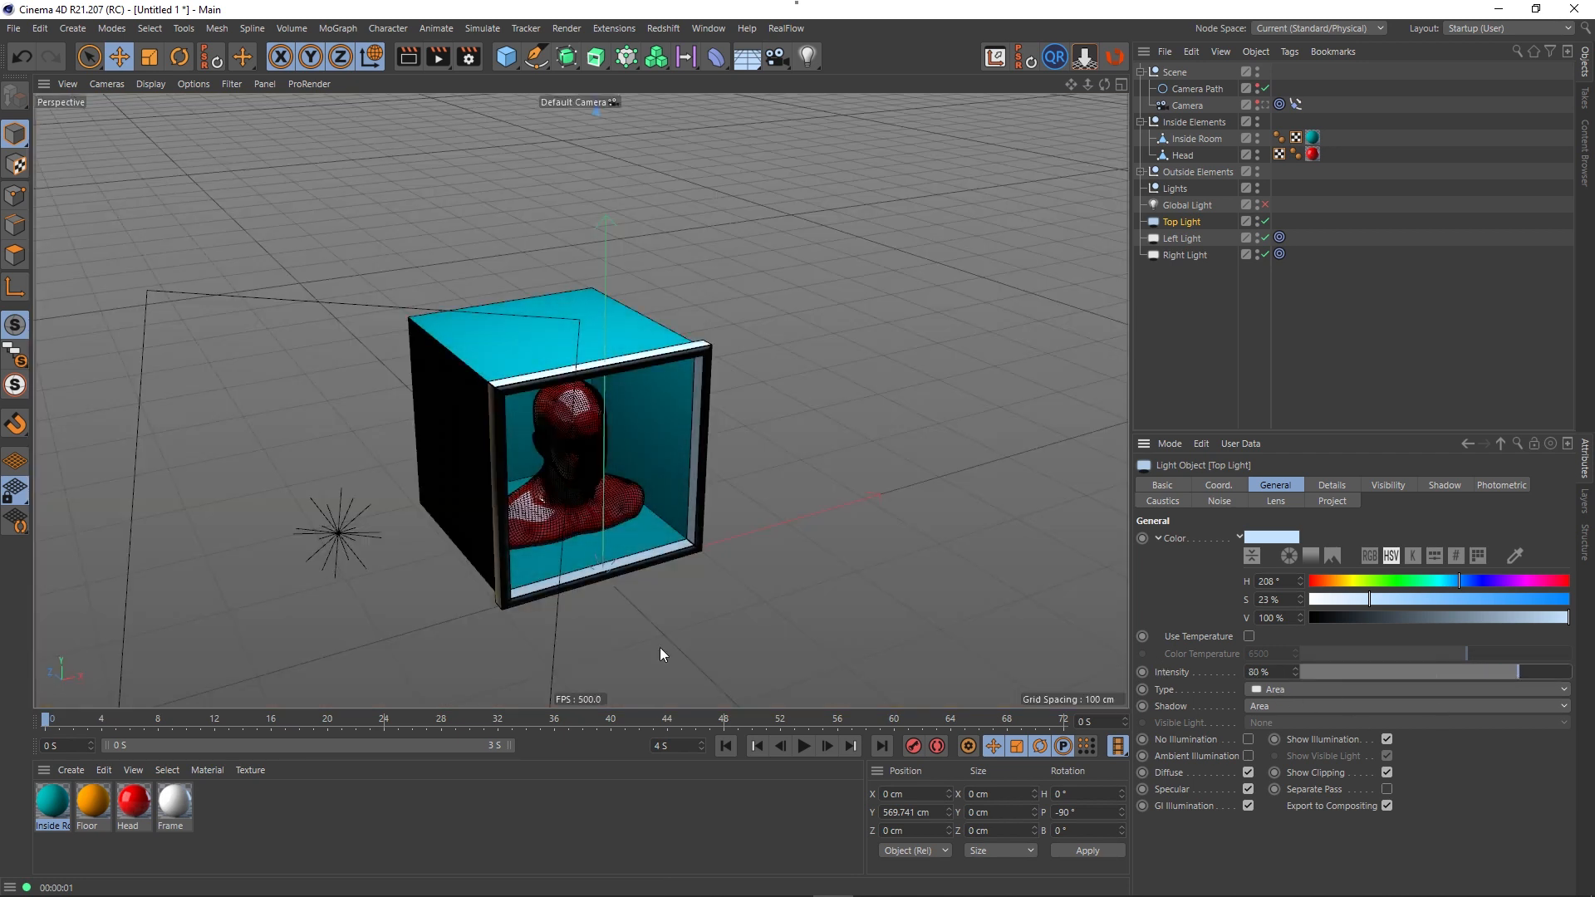
pyautogui.click(408, 56)
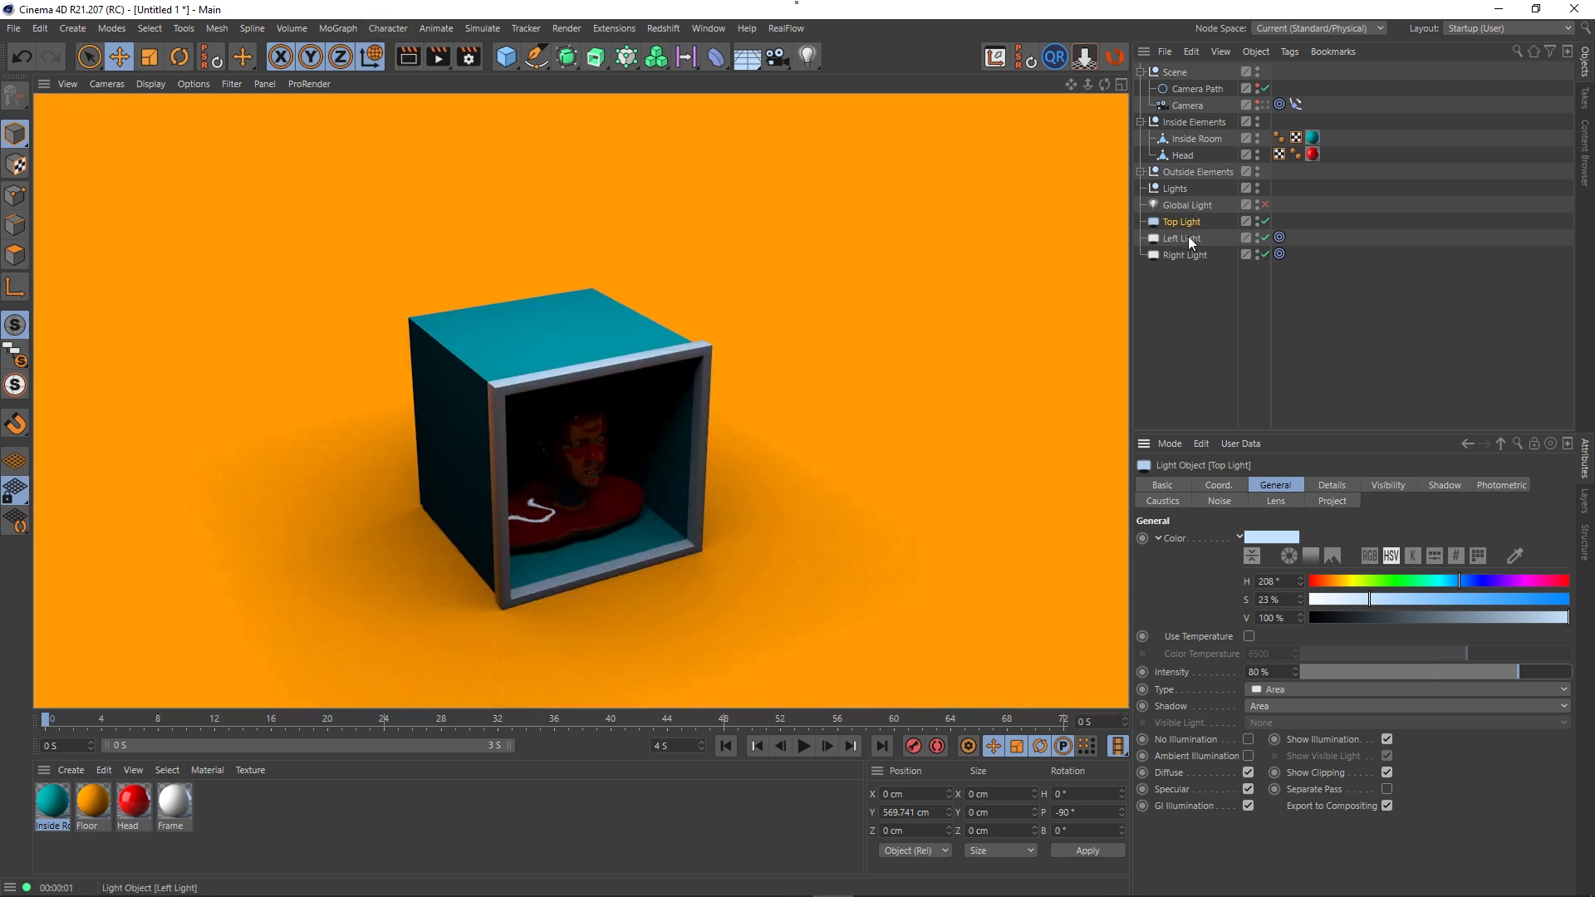
# - Set the intensity of the Left and Right Lights together to 80% and test-render the box
pyautogui.click(1188, 236)
pyautogui.keyDown('ctrl'); pyautogui.click(1188, 257); pyautogui.keyUp('ctrl')
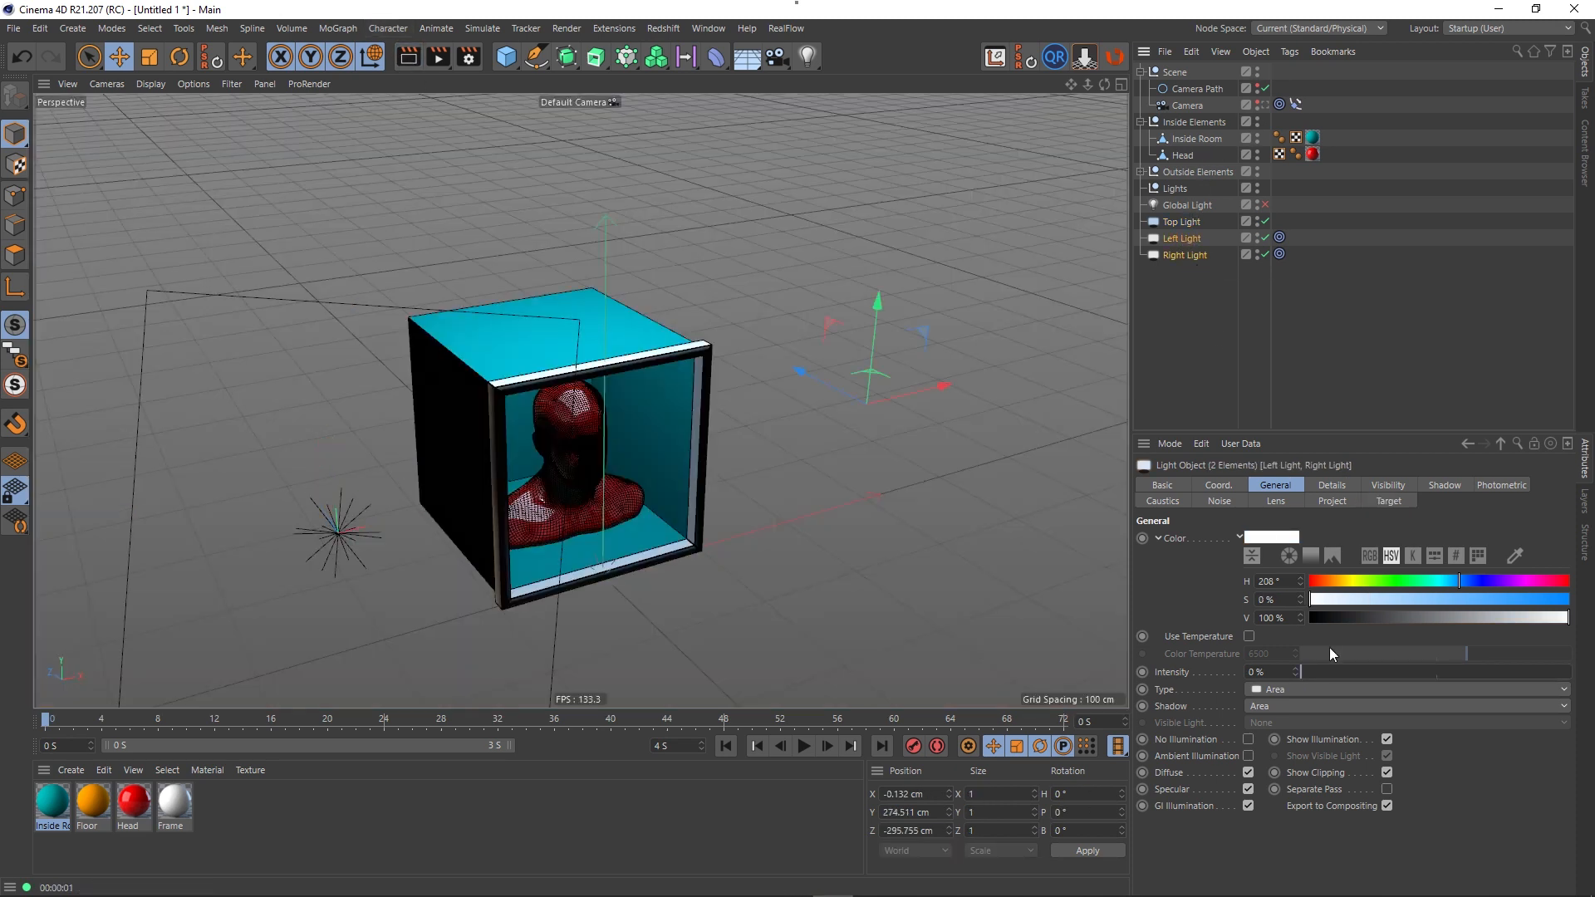
pyautogui.moveTo(1320, 675); pyautogui.dragTo(1522, 675)
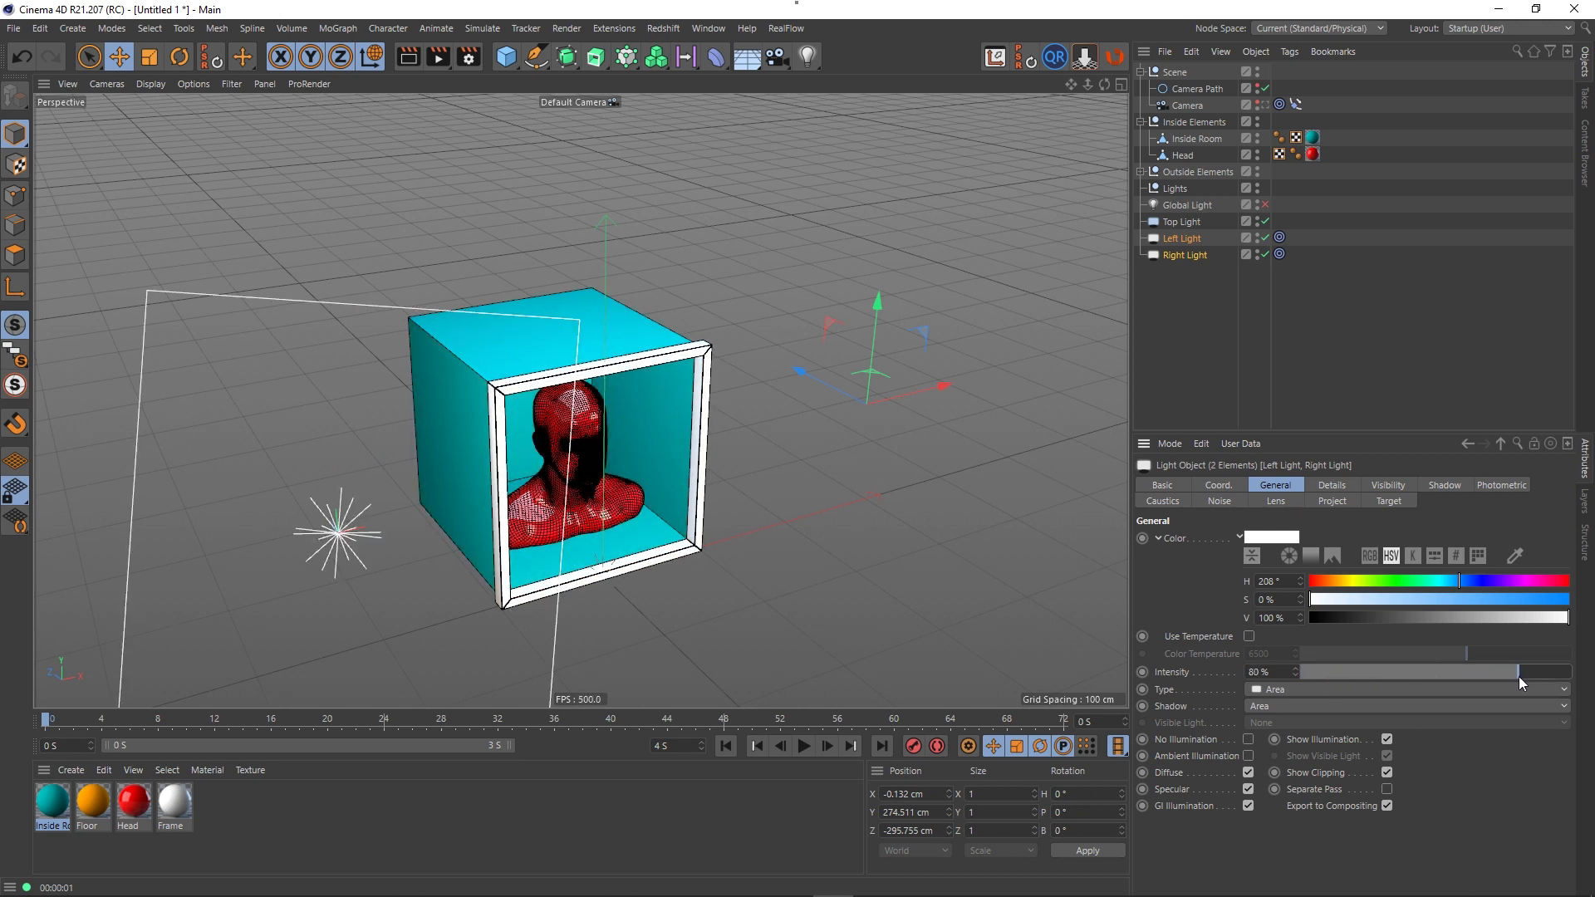
pyautogui.click(408, 57)
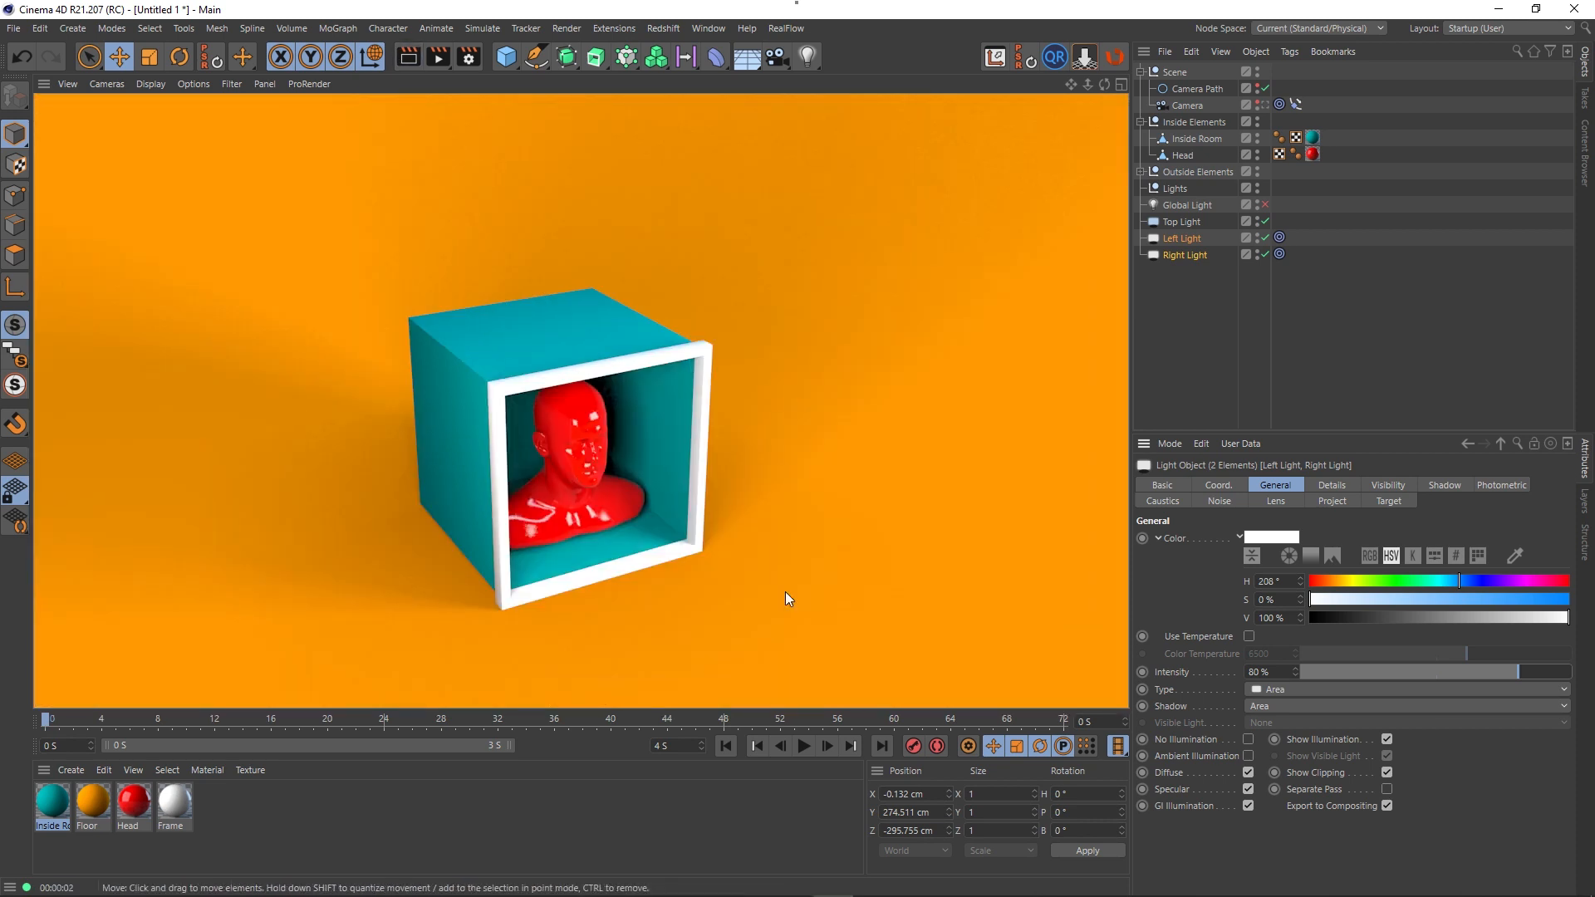
# - Switch the Global Light back on
pyautogui.click(1176, 207)
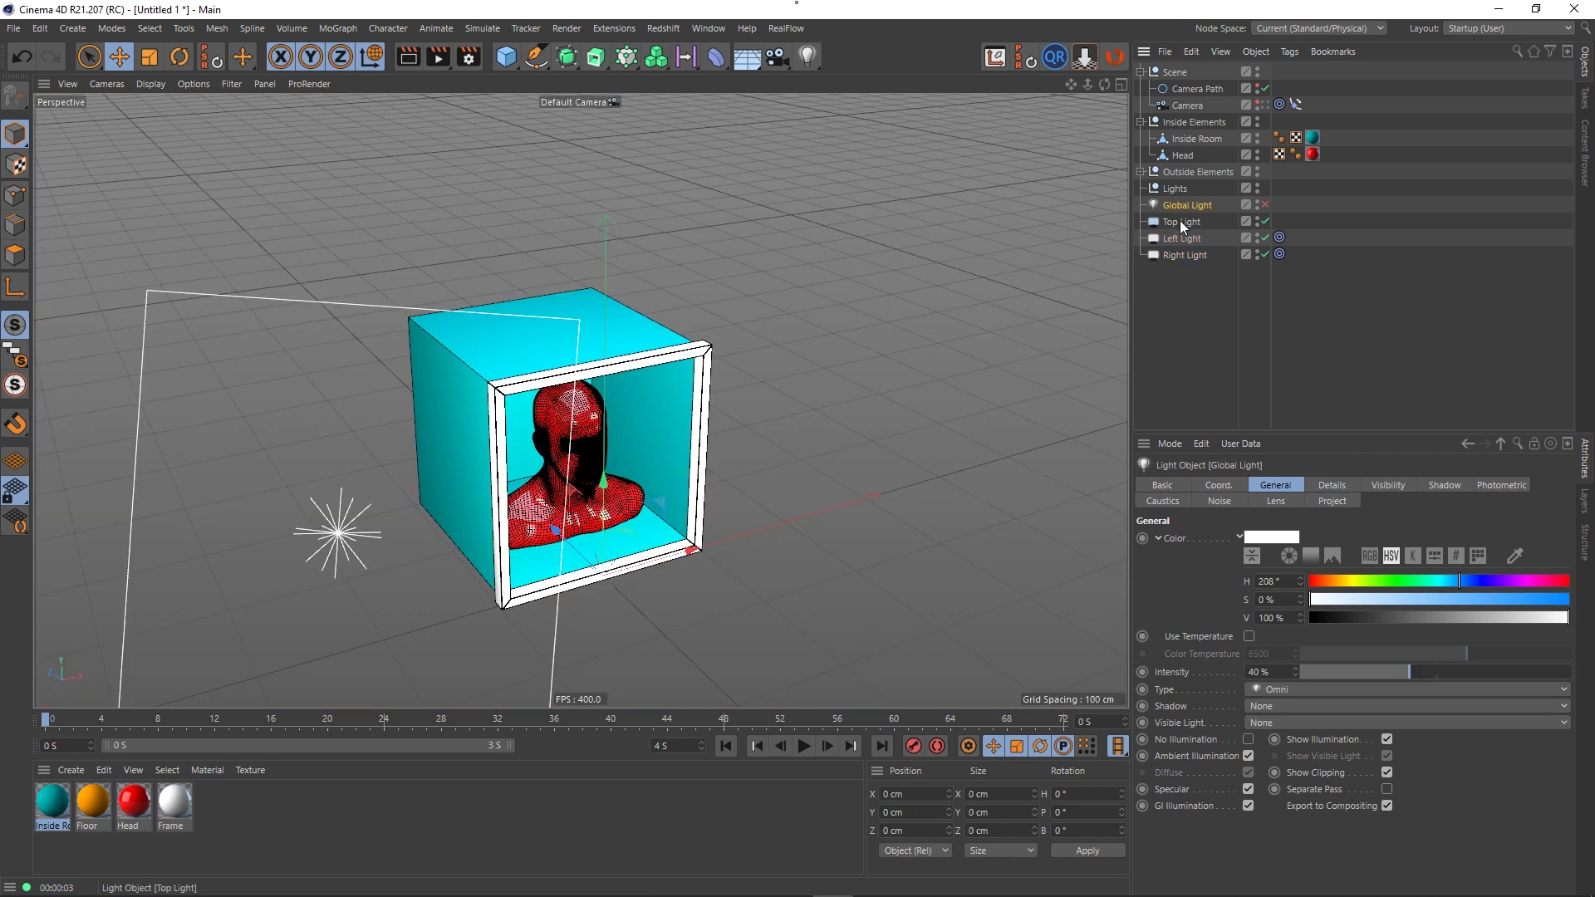
pyautogui.click(1180, 221)
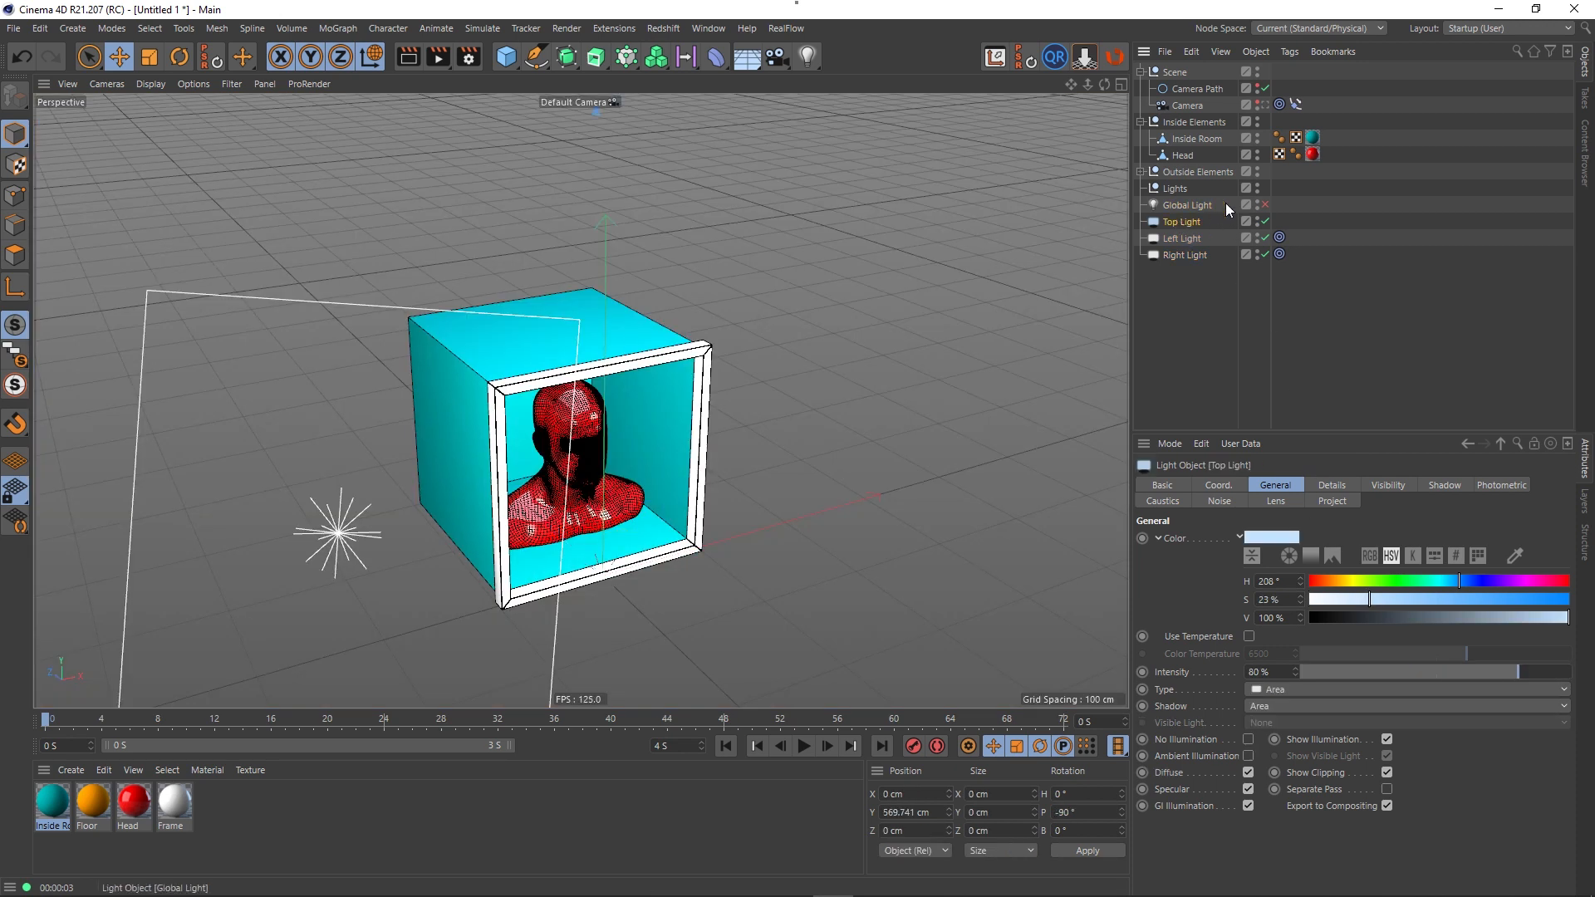
pyautogui.click(1263, 205)
pyautogui.click(1263, 205)
pyautogui.click(1264, 205)
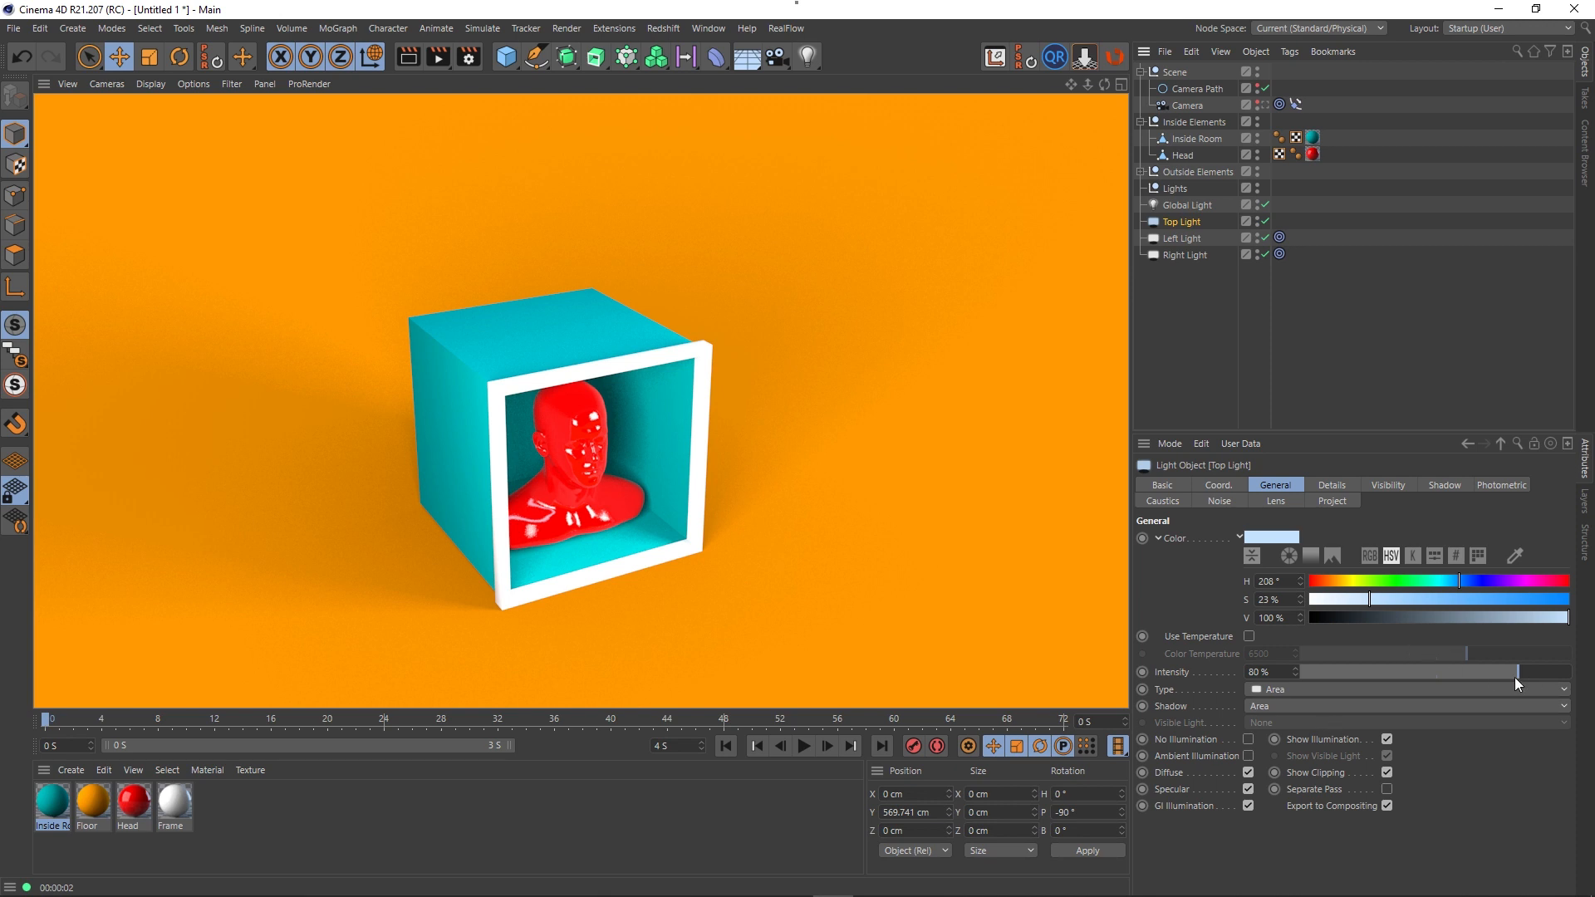
# - Set the Top Light's intensity to 70% and test-render from the free view and through the scene camera
pyautogui.moveTo(1515, 679); pyautogui.dragTo(1496, 679)
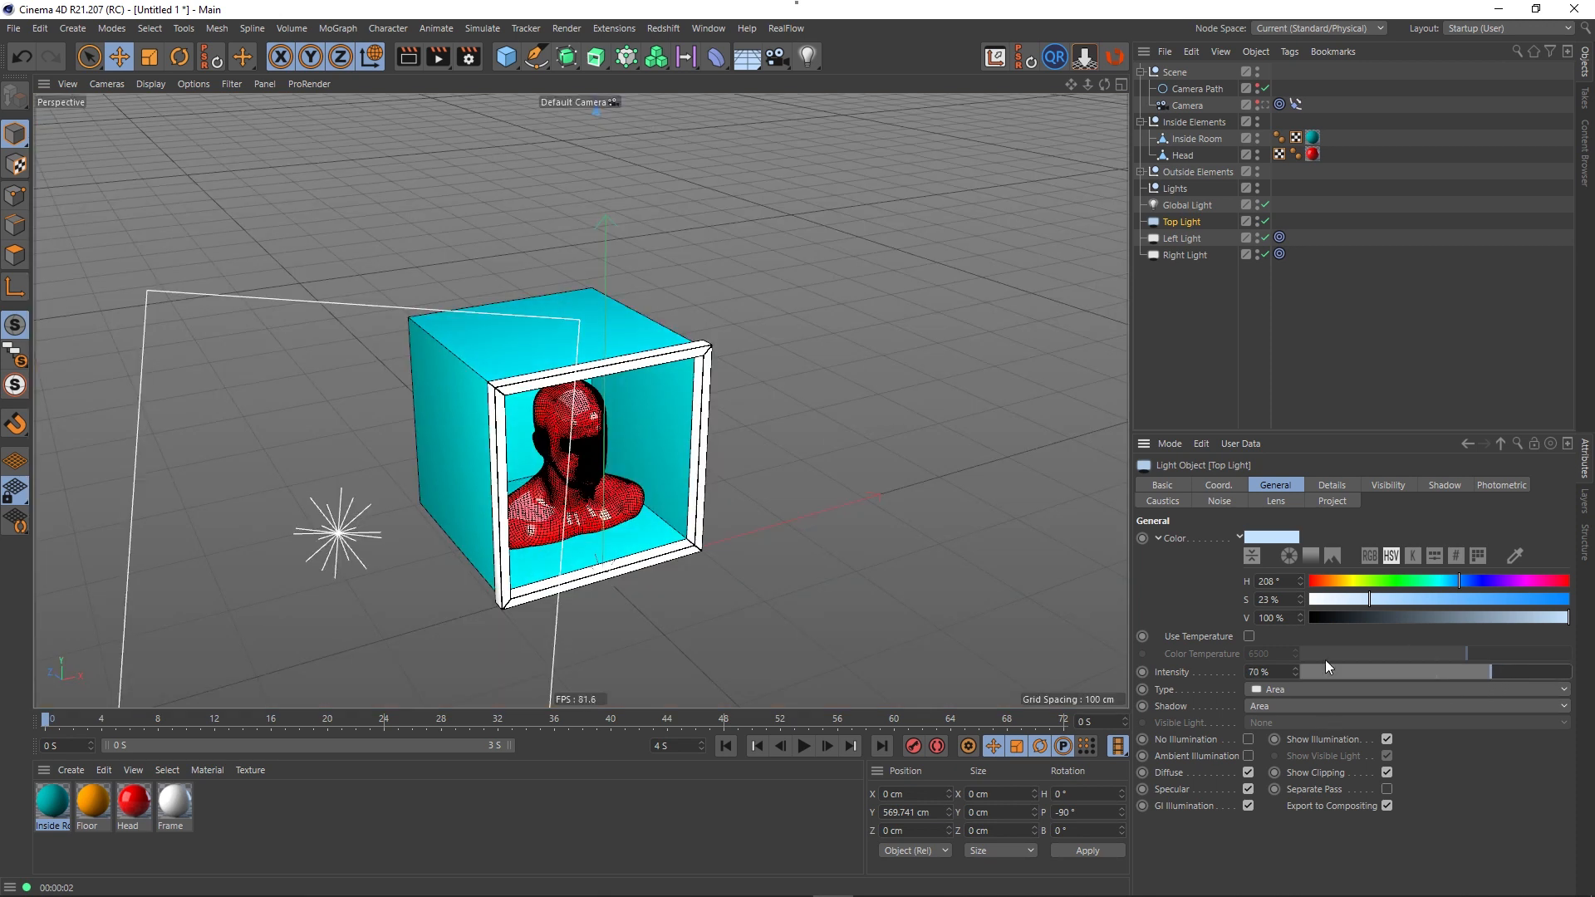
pyautogui.click(408, 56)
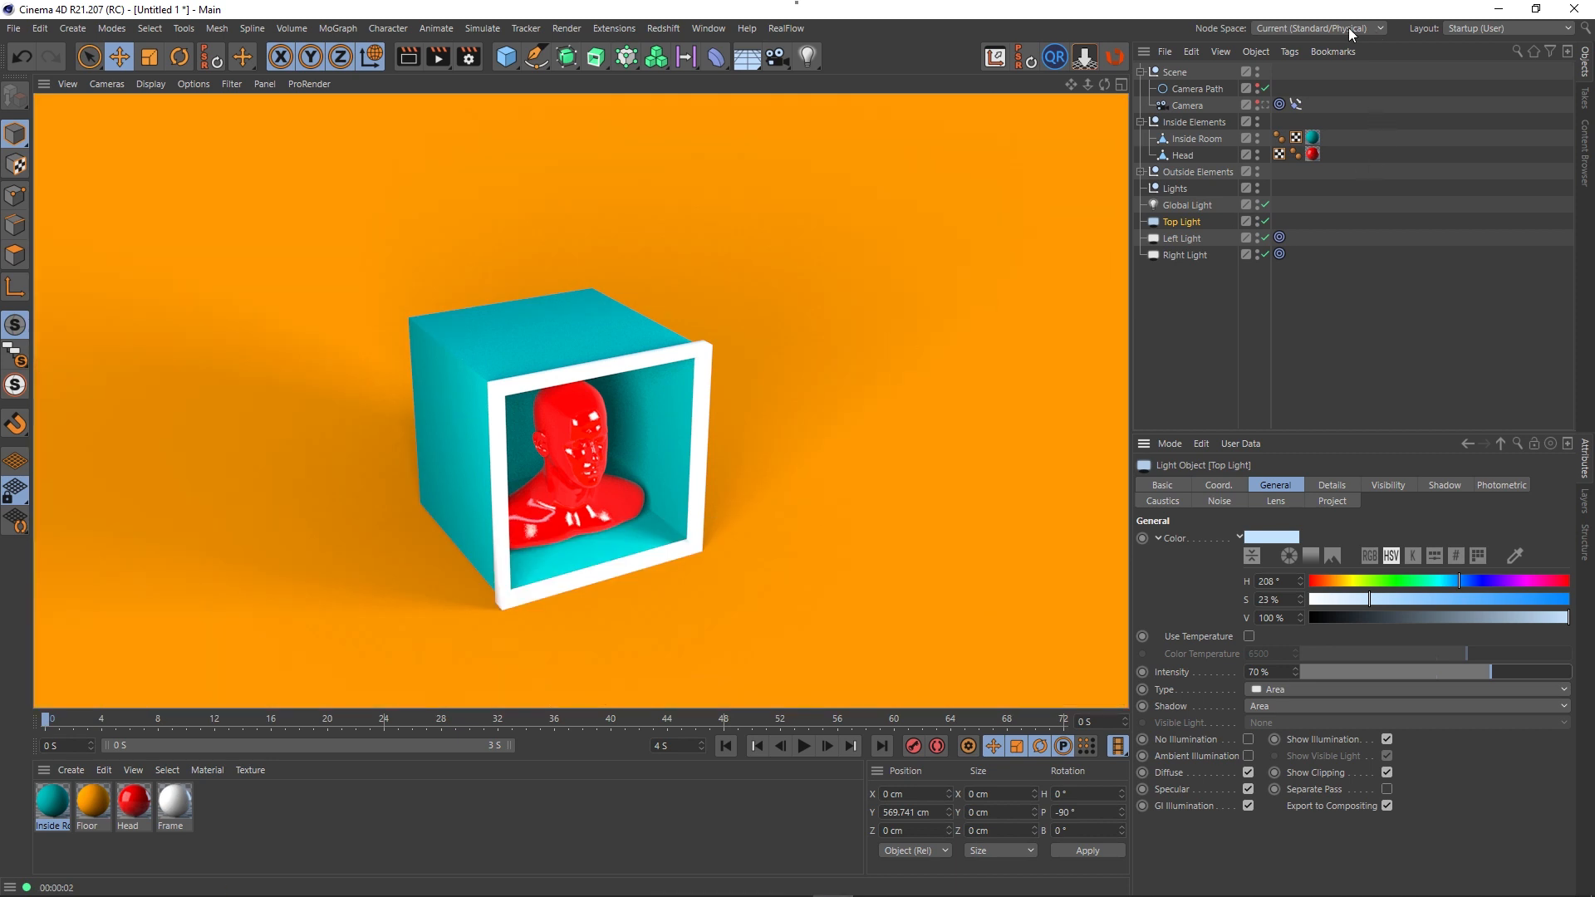
pyautogui.click(1263, 104)
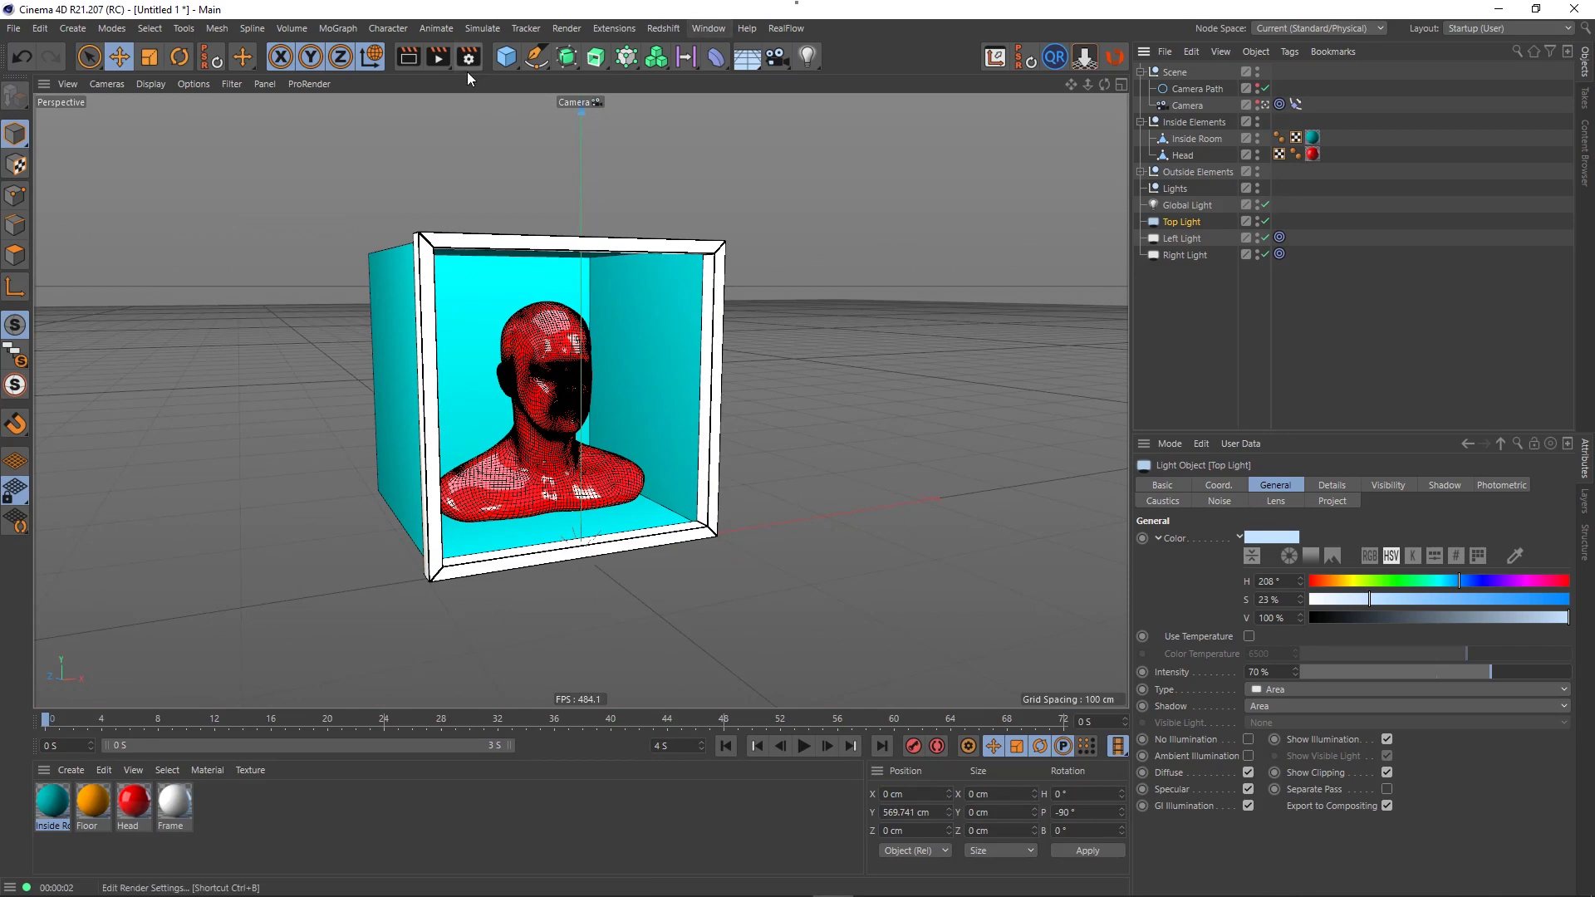
pyautogui.click(402, 60)
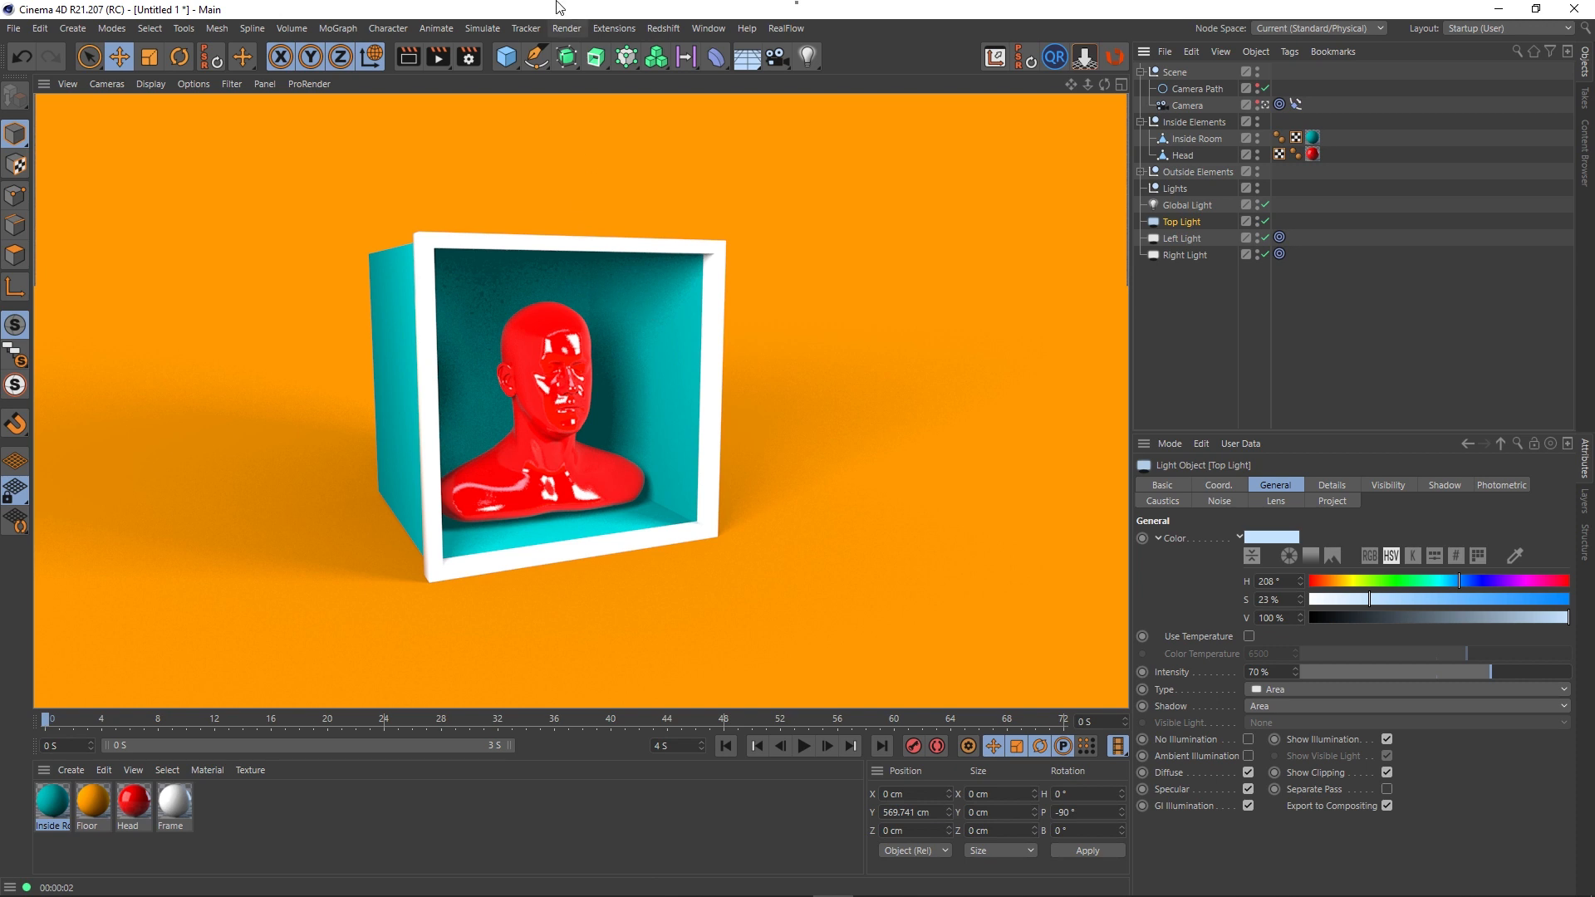
# - Set the Shading Error Threshold to 12% in the Physical renderer settings
pyautogui.click(469, 56)
pyautogui.moveTo(626, 48); pyautogui.dragTo(680, 76)
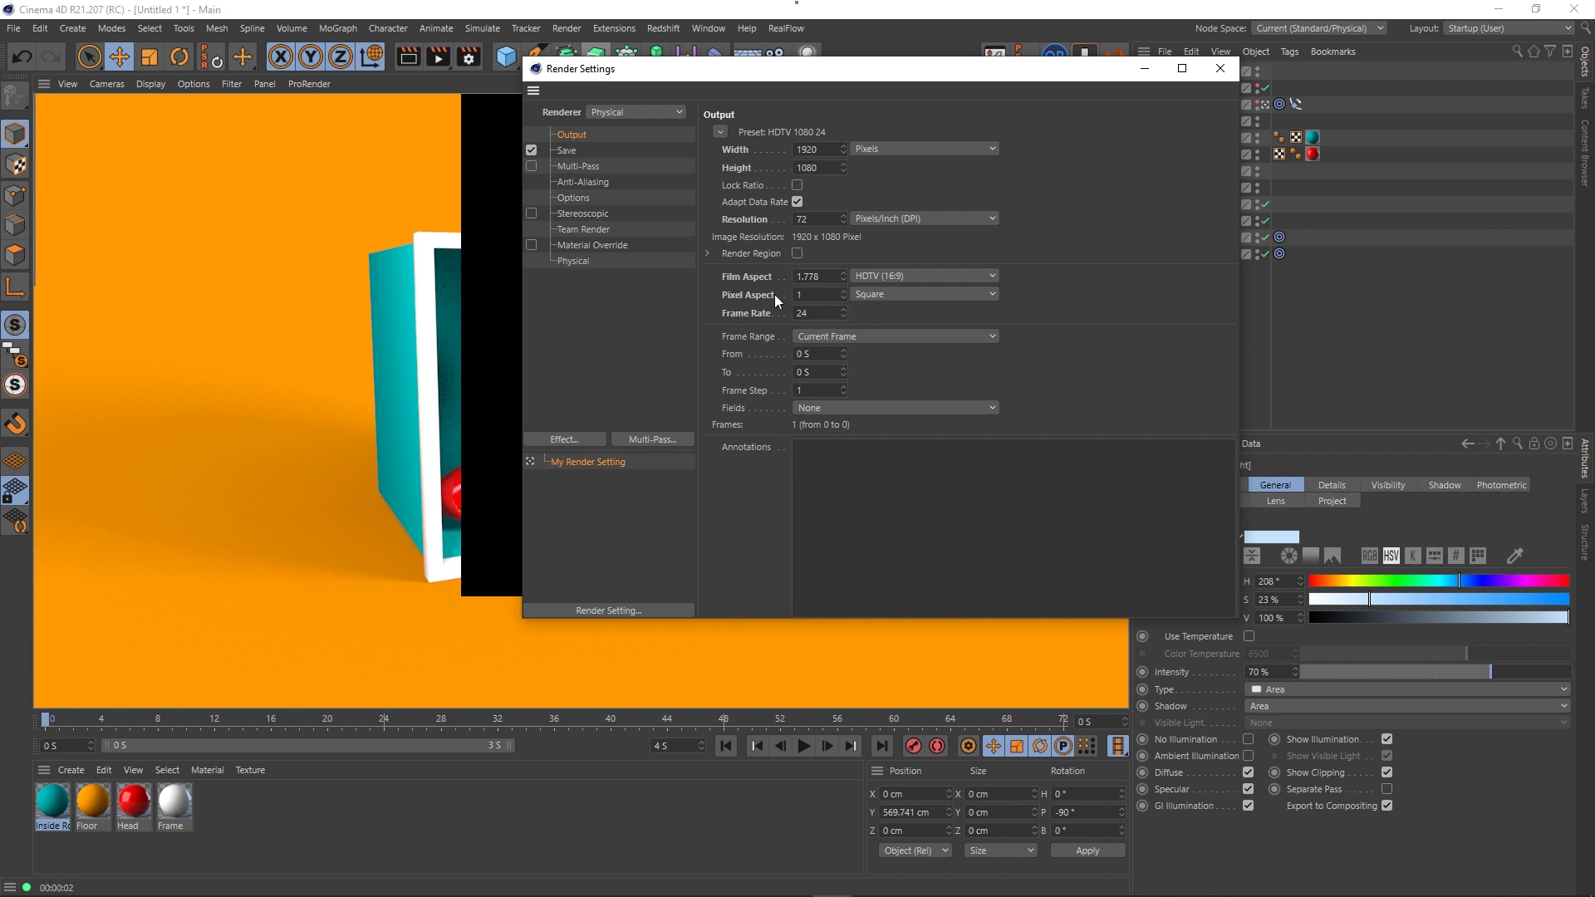
pyautogui.click(563, 152)
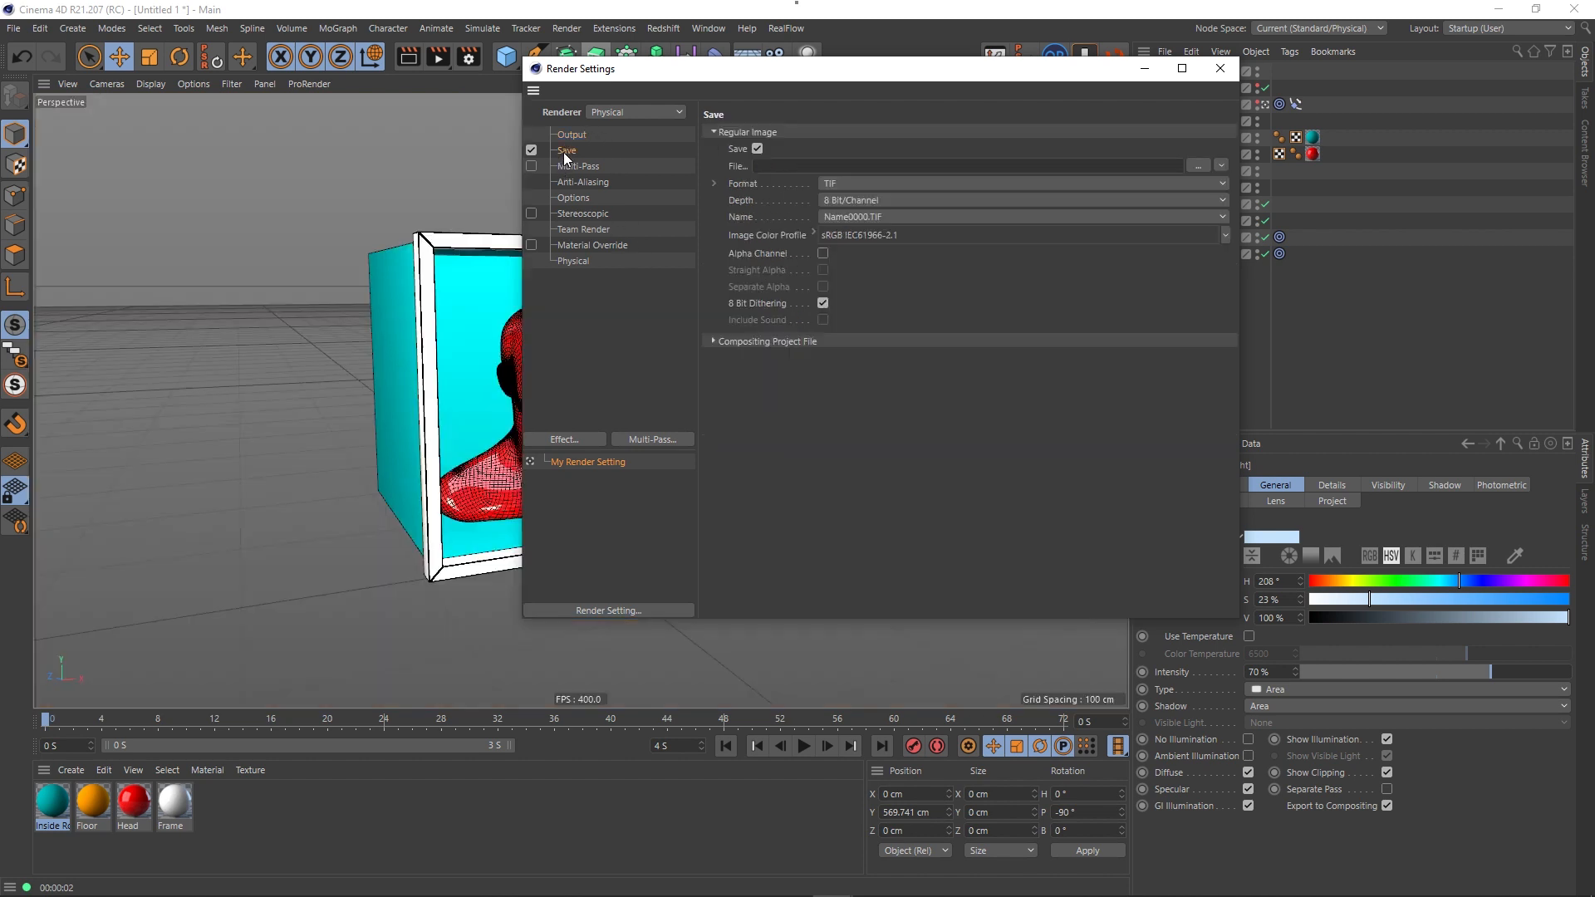
pyautogui.click(573, 262)
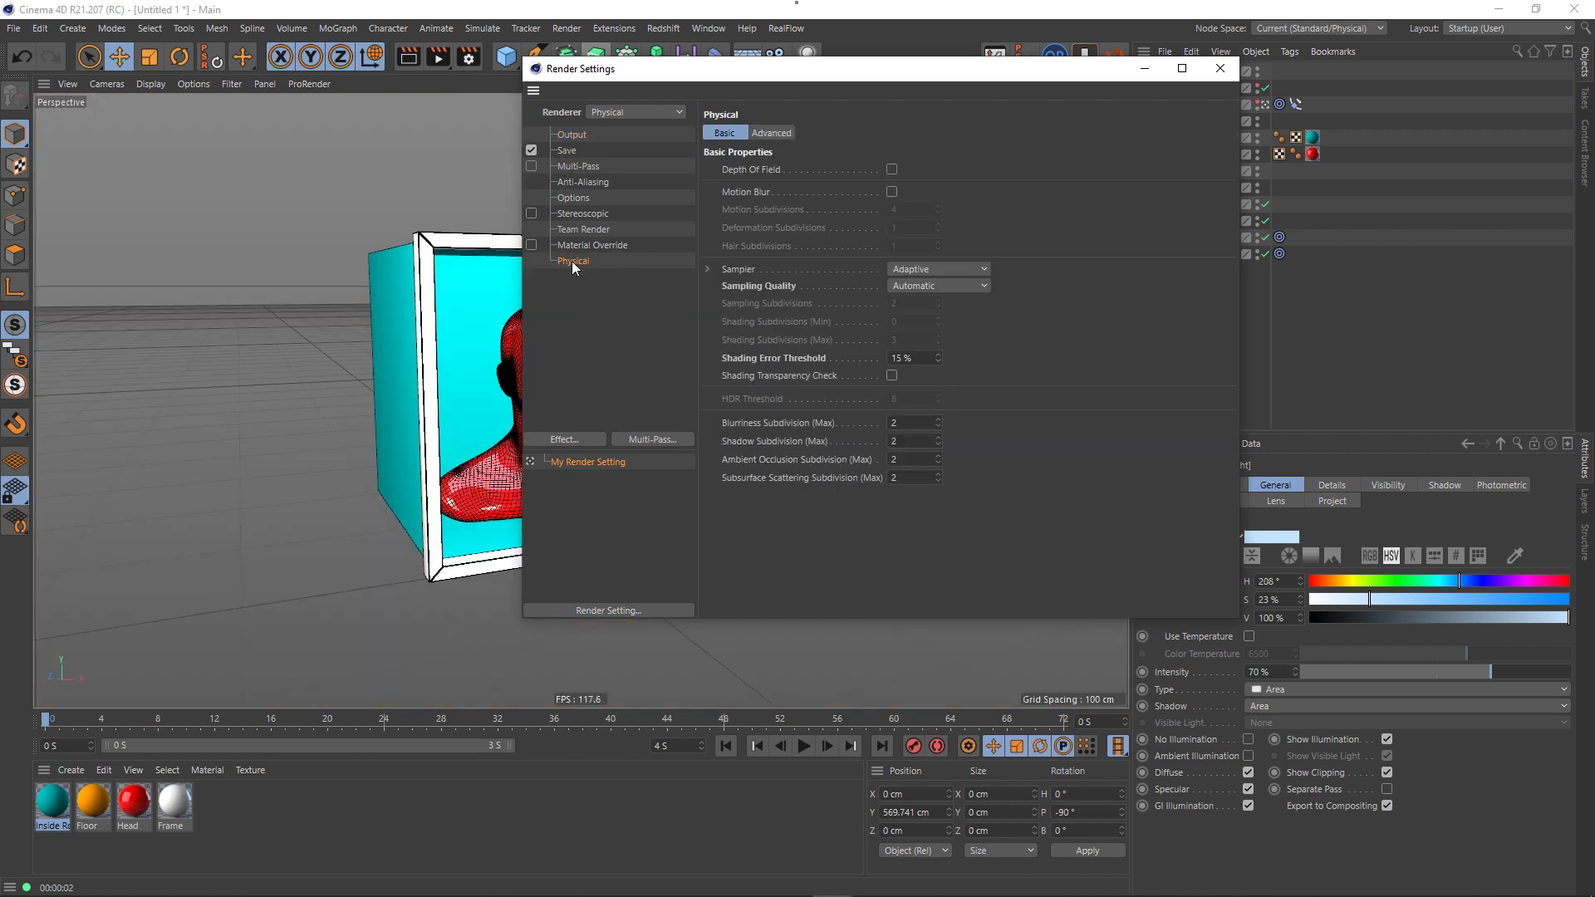
pyautogui.doubleClick(924, 356)
pyautogui.write('12')
# - Set the maximum Blurriness Subdivision to 3 and Shadow Subdivision to 4, then test-render the scene
pyautogui.doubleClick(910, 422)
pyautogui.write('3')
pyautogui.press('Return')
pyautogui.doubleClick(914, 441)
pyautogui.write('4')
pyautogui.press('Return')
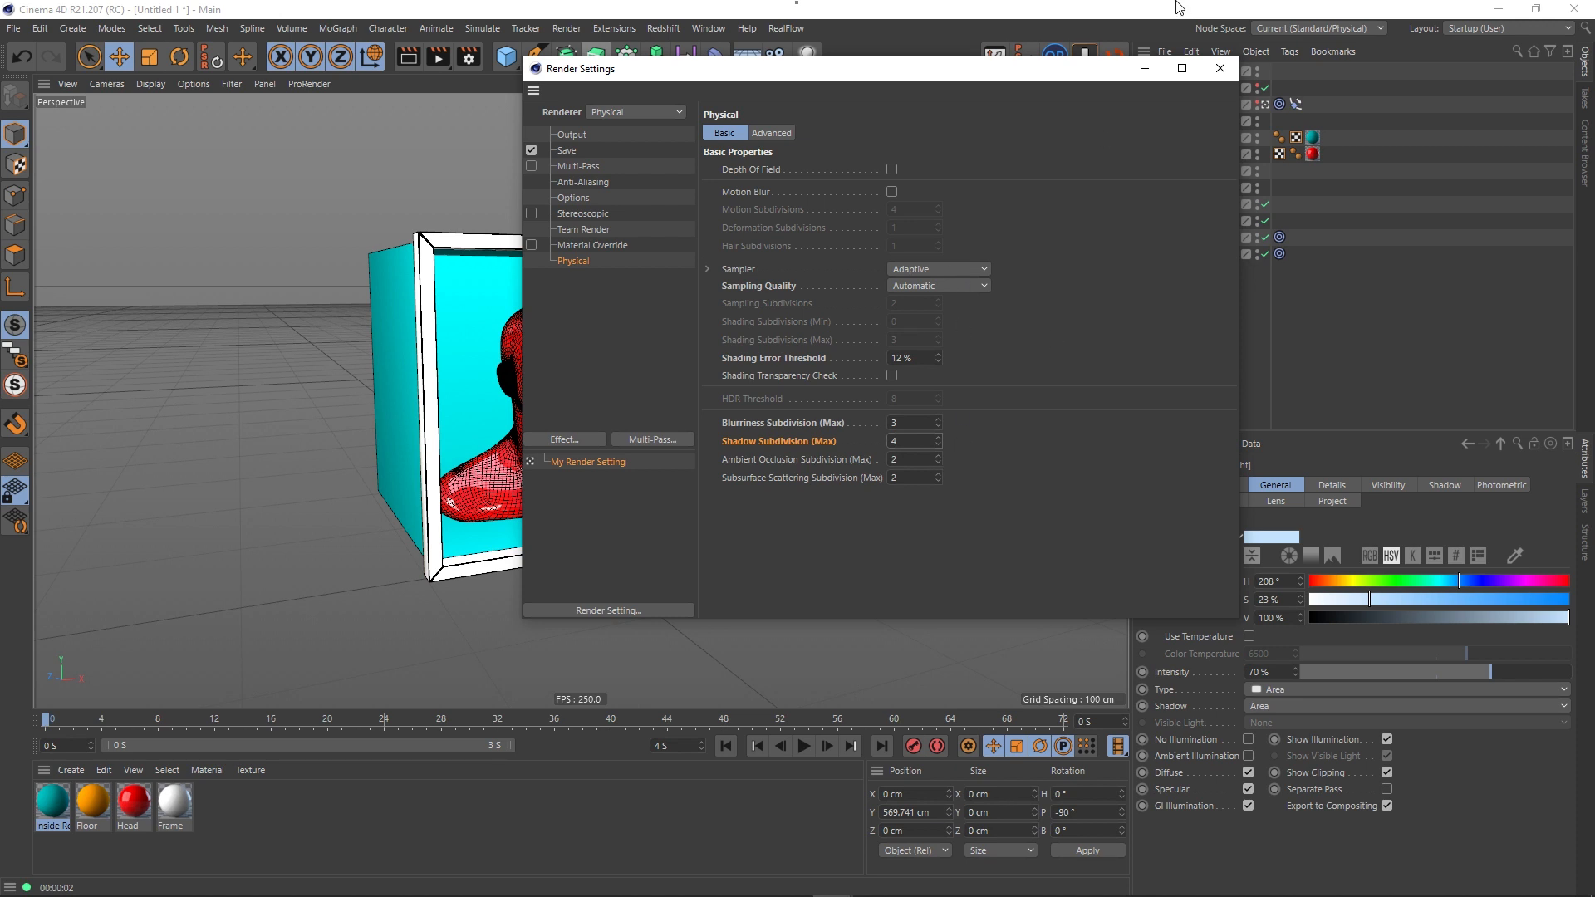
pyautogui.click(1230, 71)
pyautogui.click(408, 57)
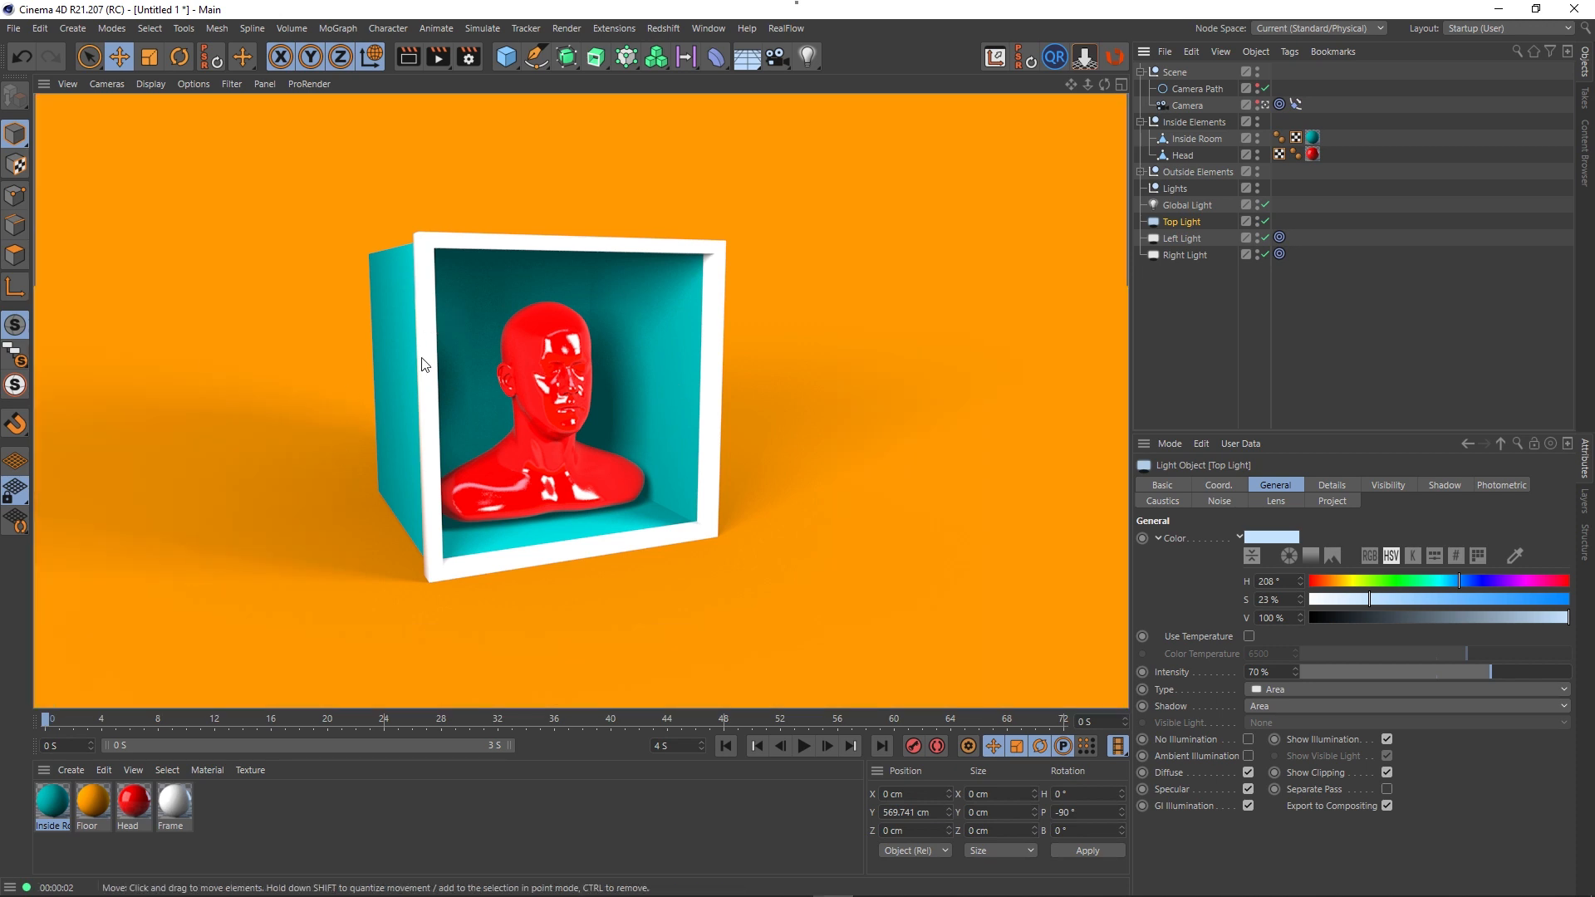
# - Move the four lights into the Lights null and collapse the Scene, Inside Elements and Lights groups
pyautogui.click(1196, 304)
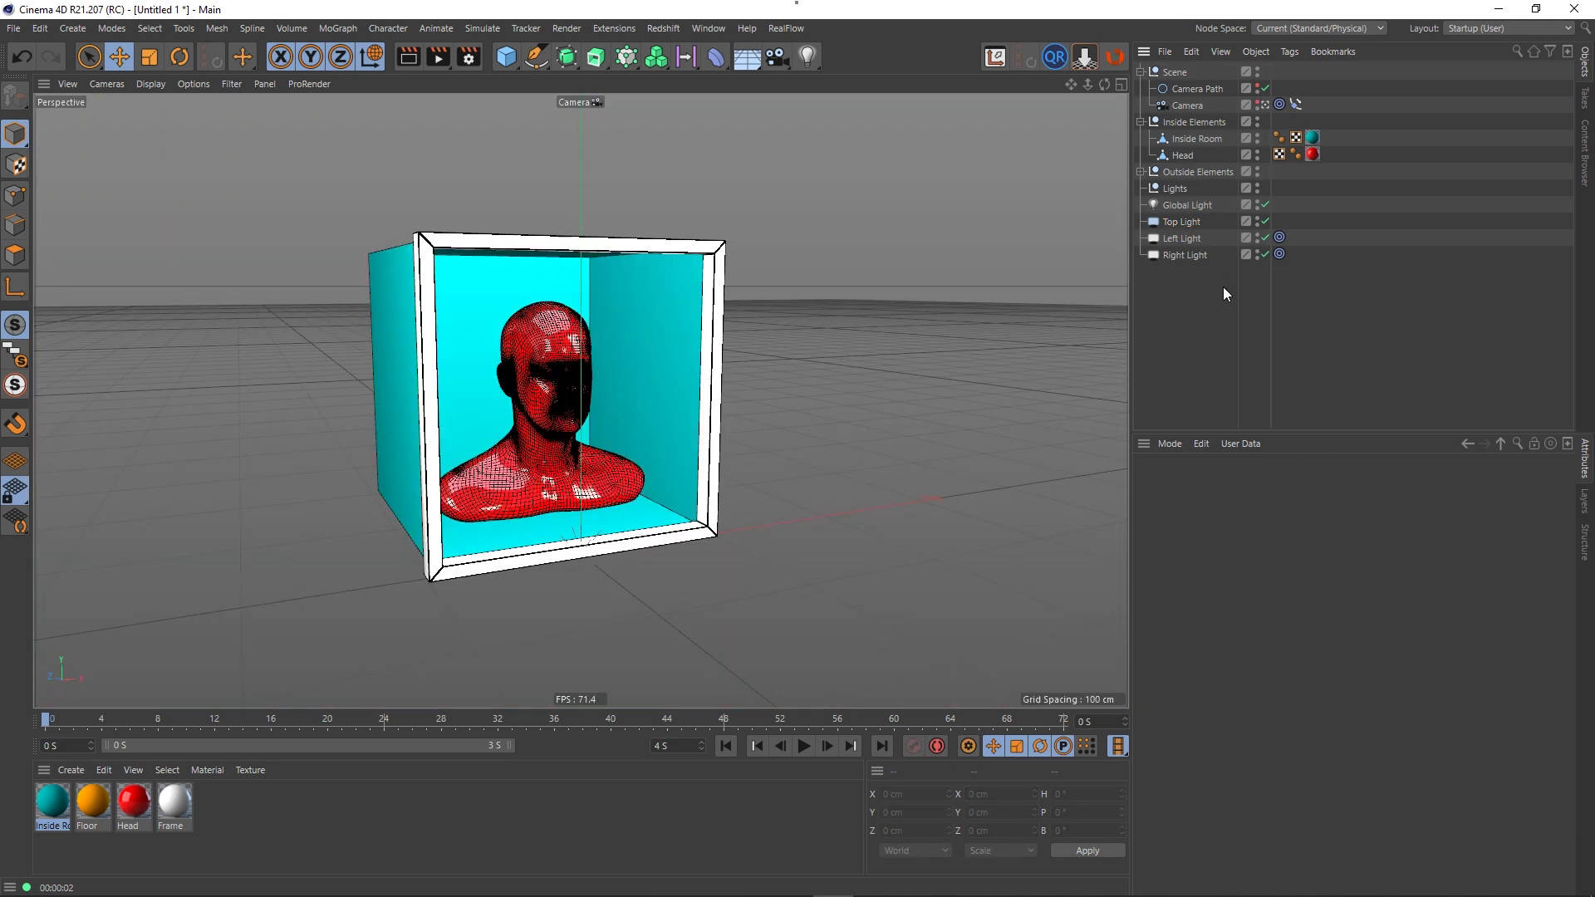
pyautogui.moveTo(1224, 288); pyautogui.dragTo(1174, 185)
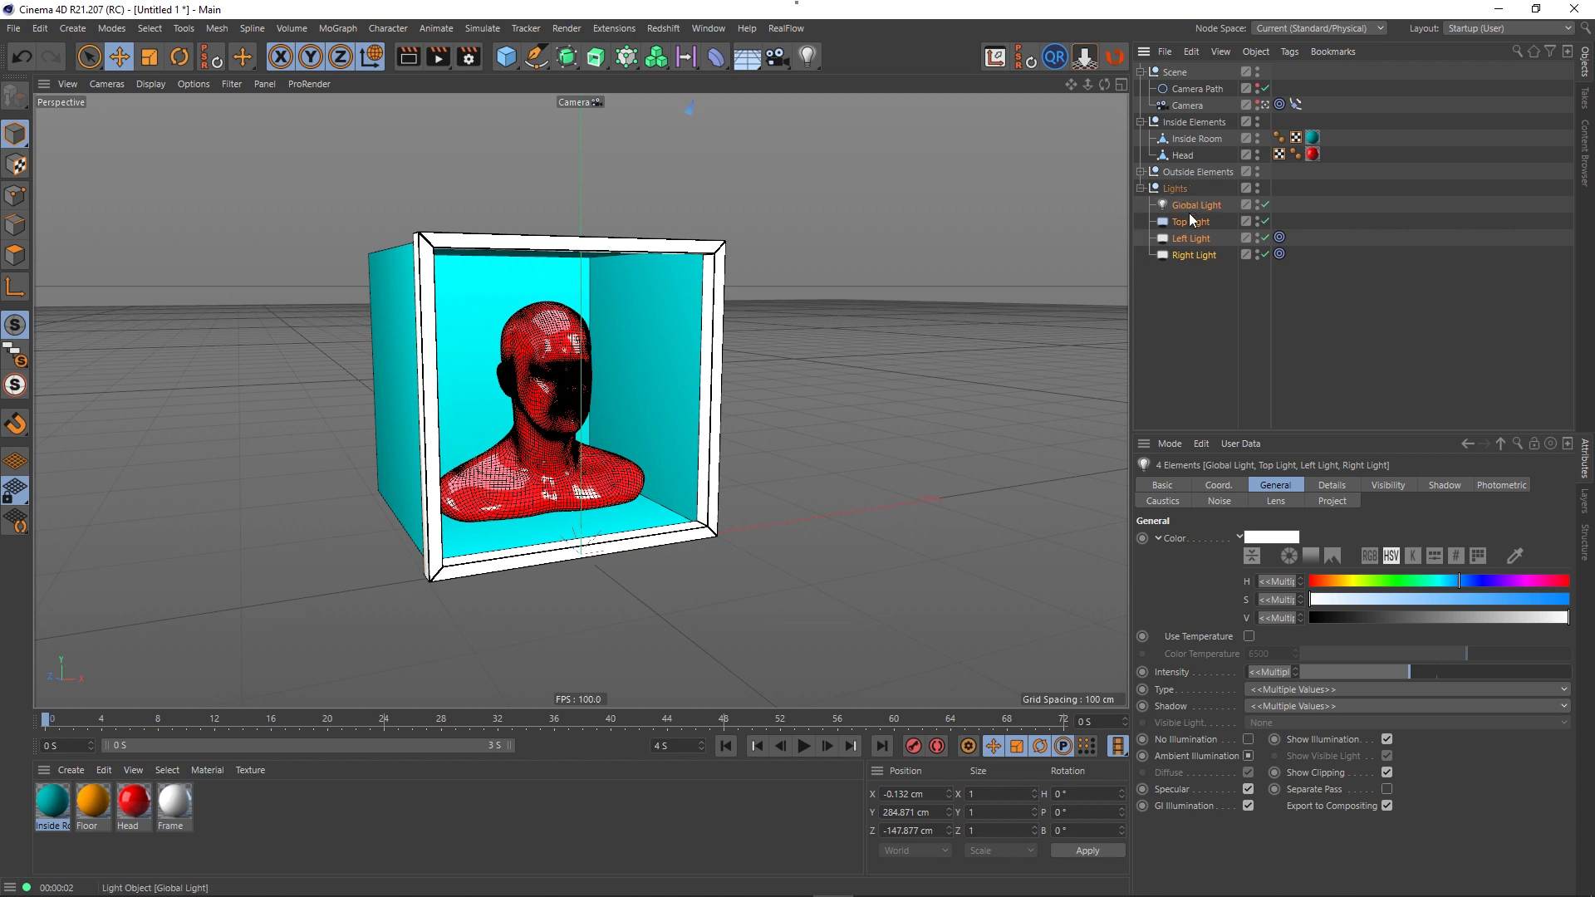
pyautogui.click(1142, 122)
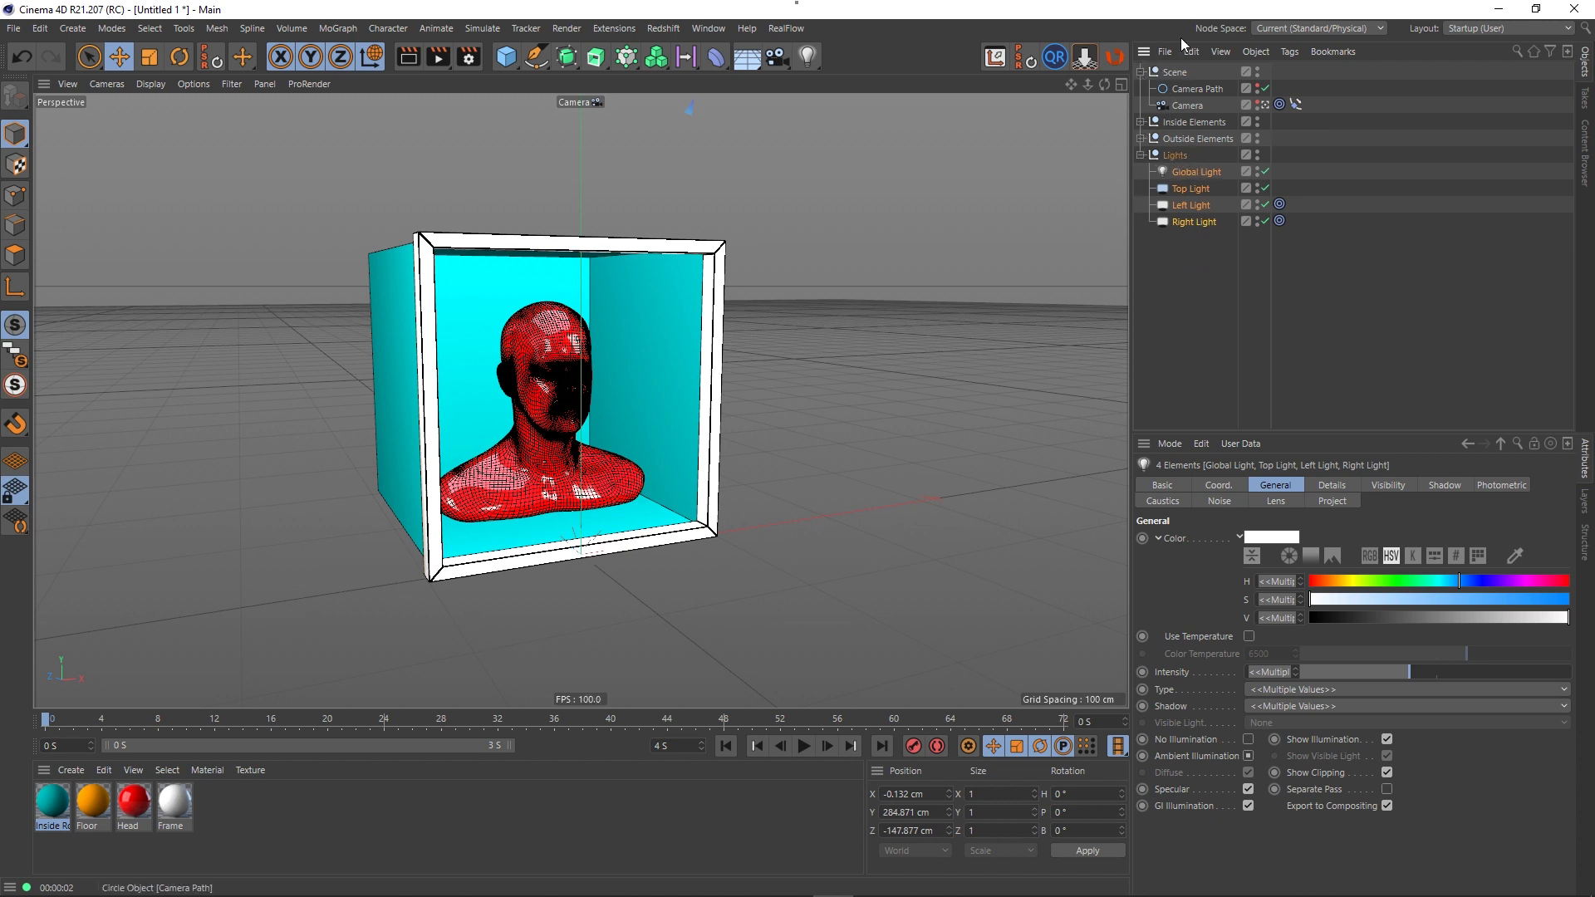
pyautogui.click(1141, 72)
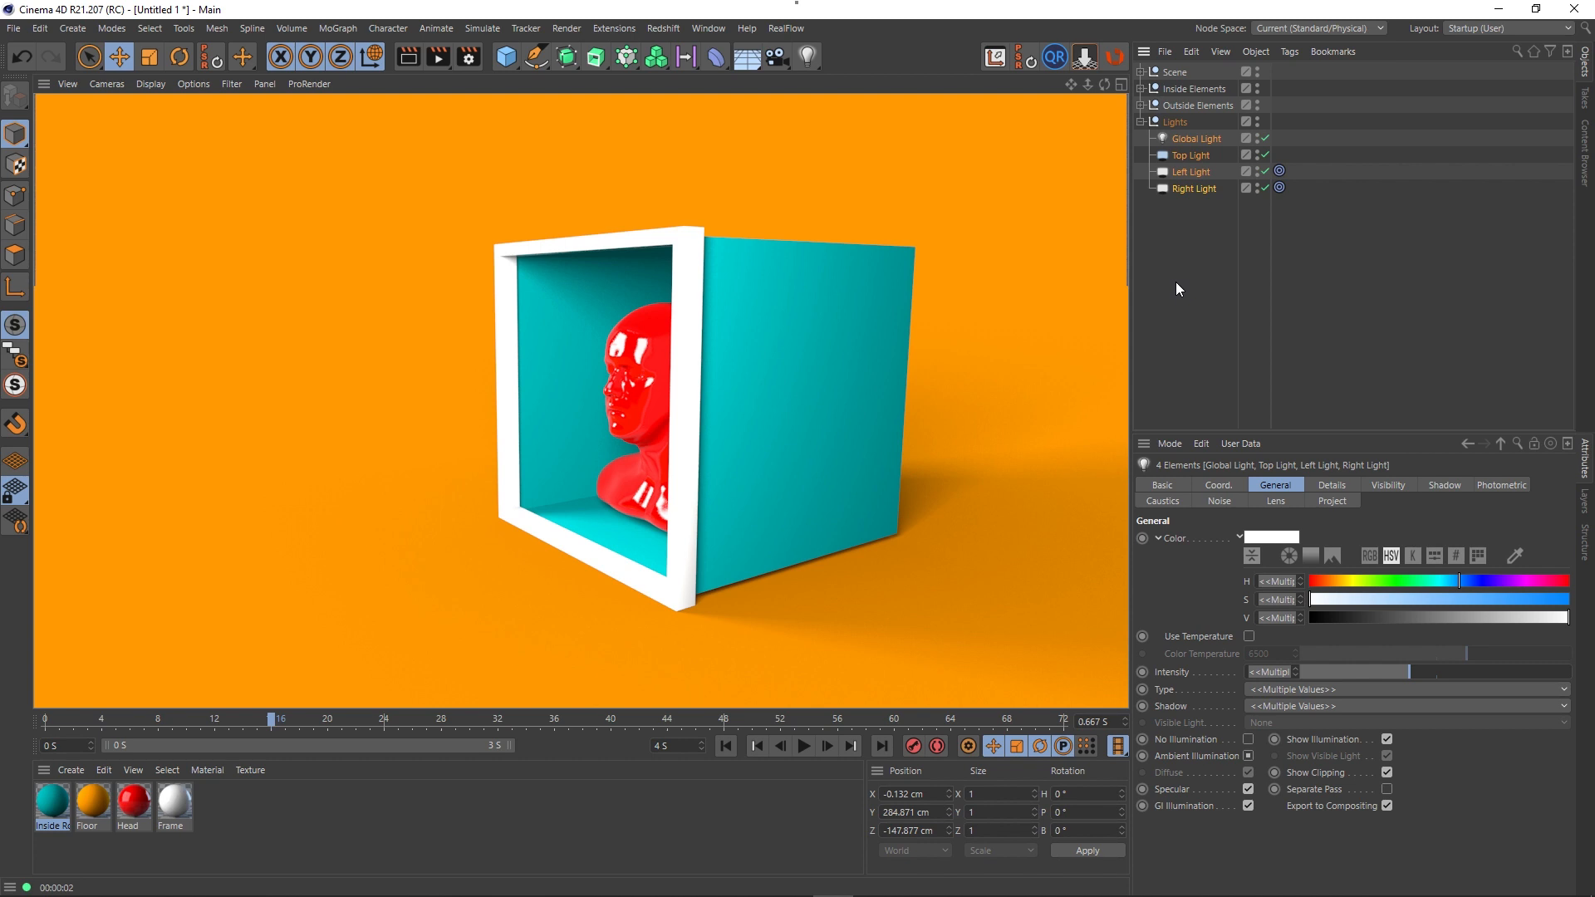
pyautogui.click(1142, 123)
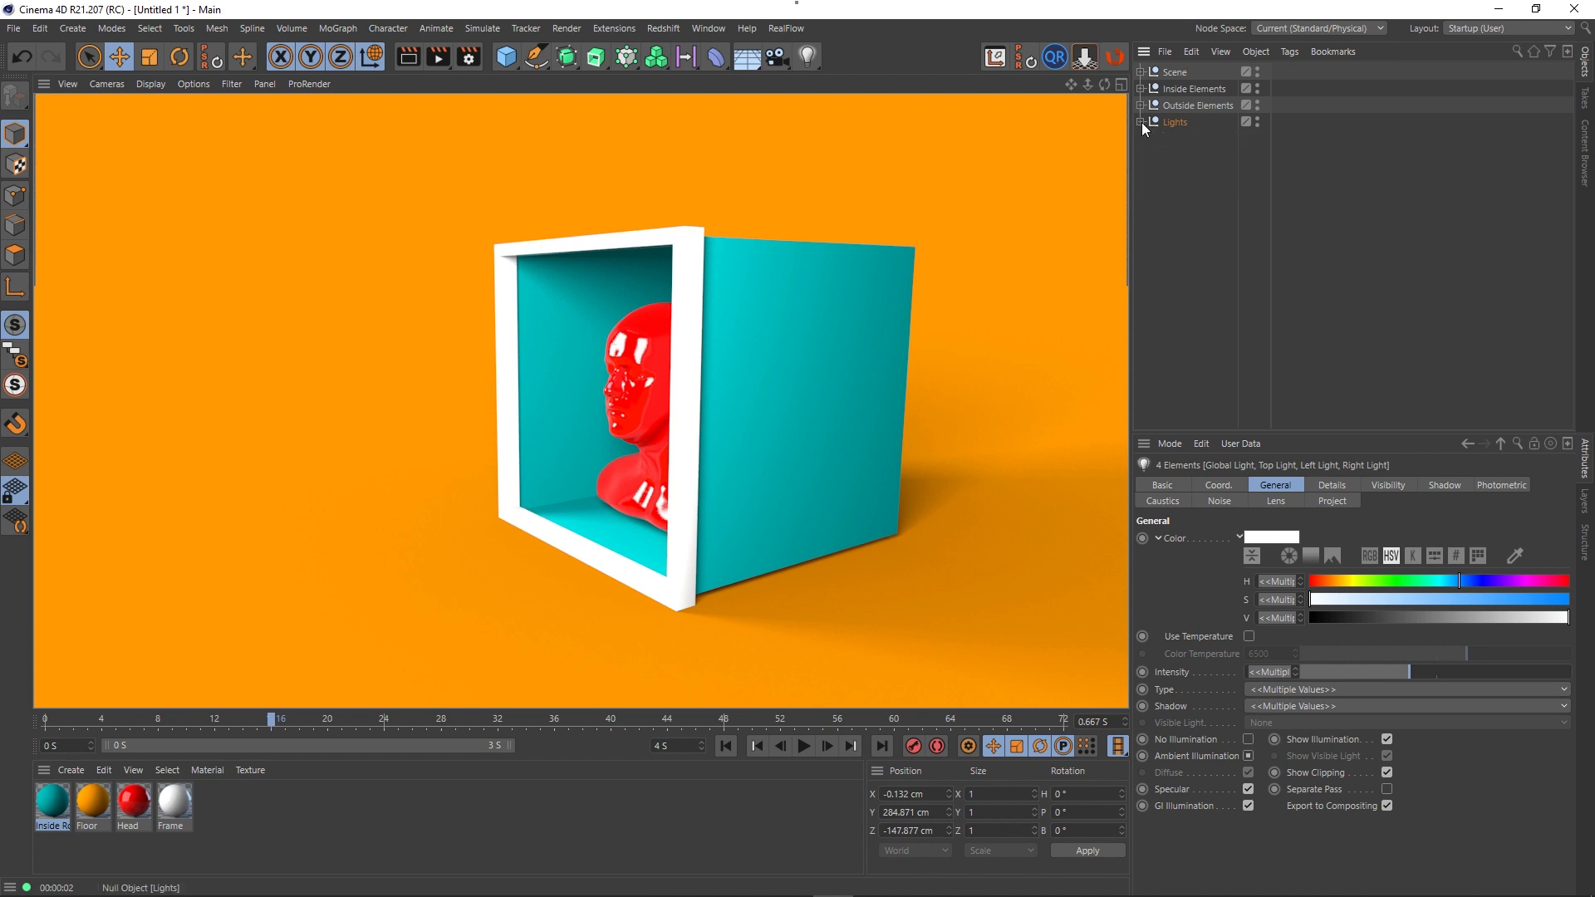
pyautogui.click(1183, 228)
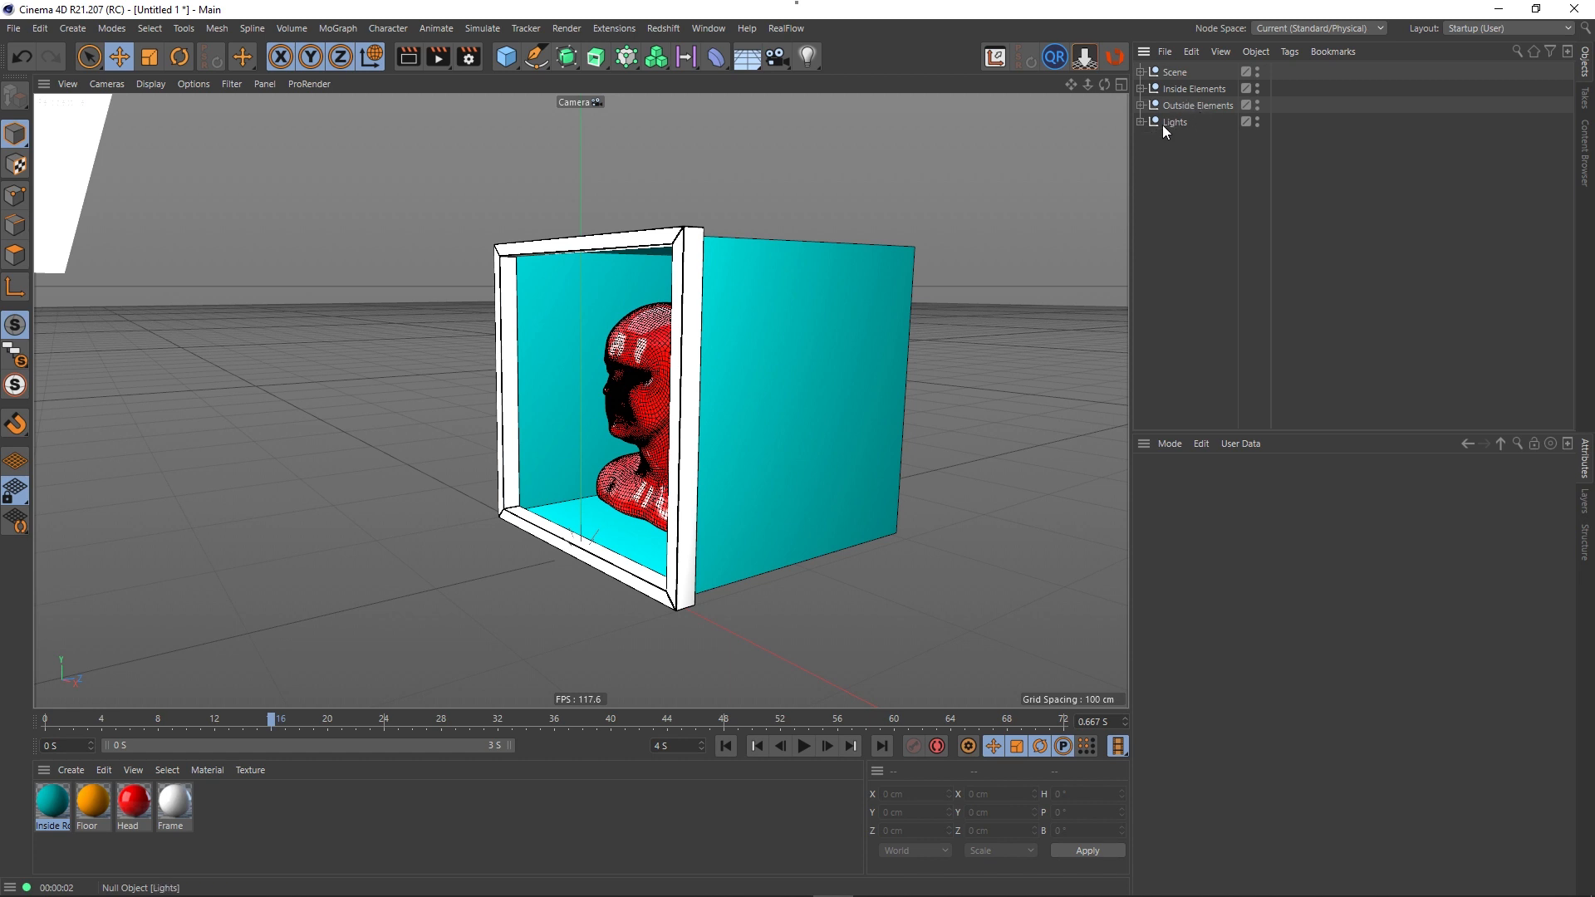
# - Add a Compositing tag to the Inside Elements group
pyautogui.click(1194, 89)
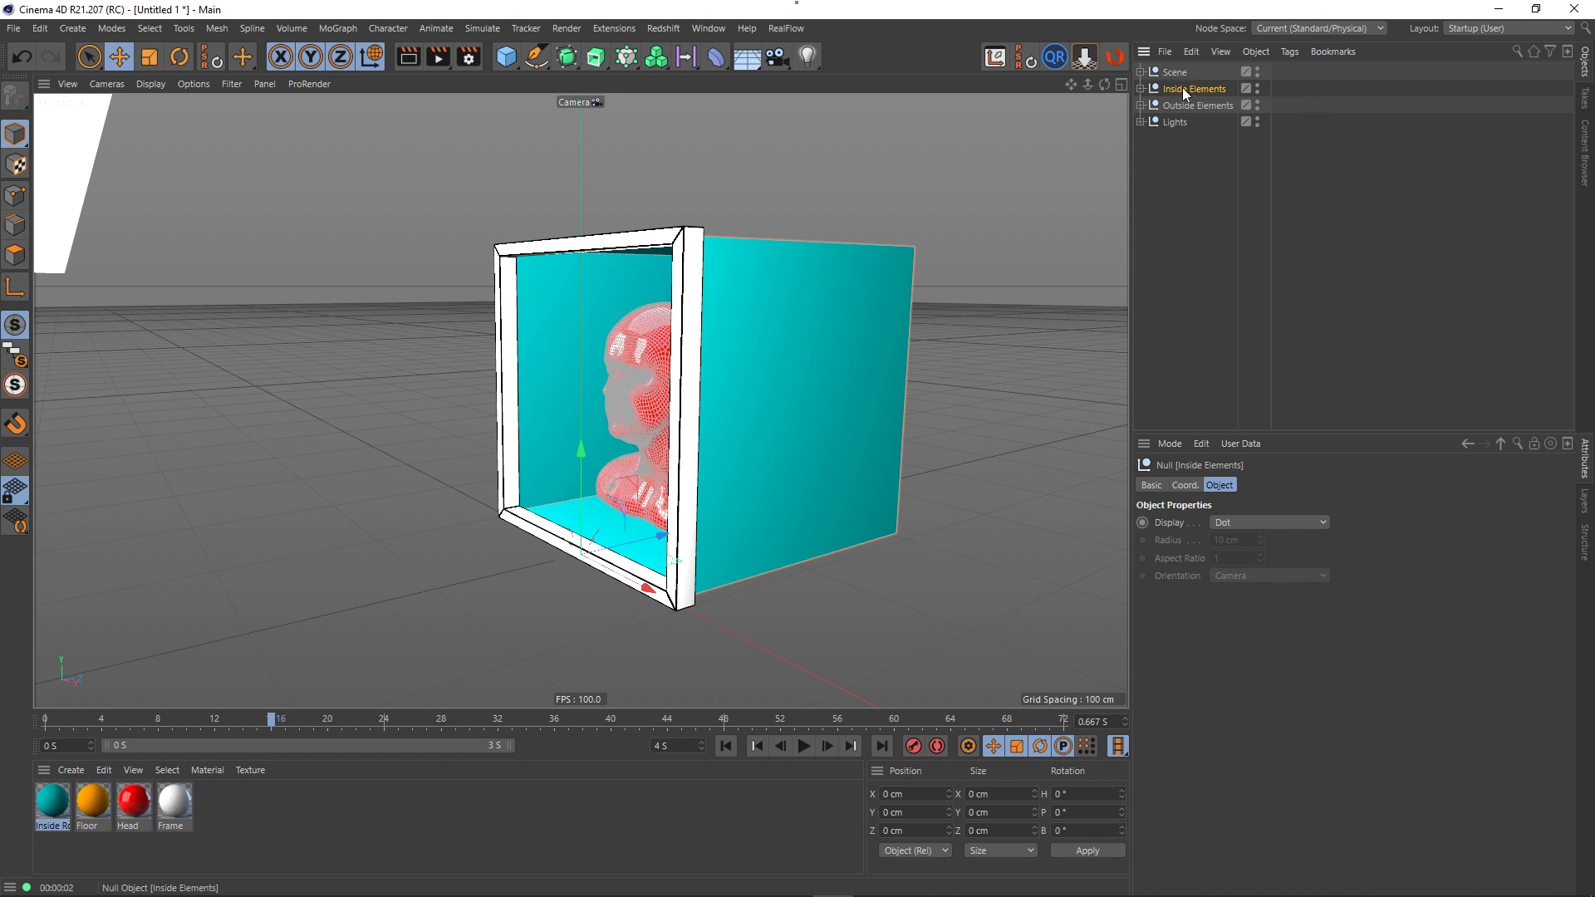
pyautogui.rightClick(1183, 92)
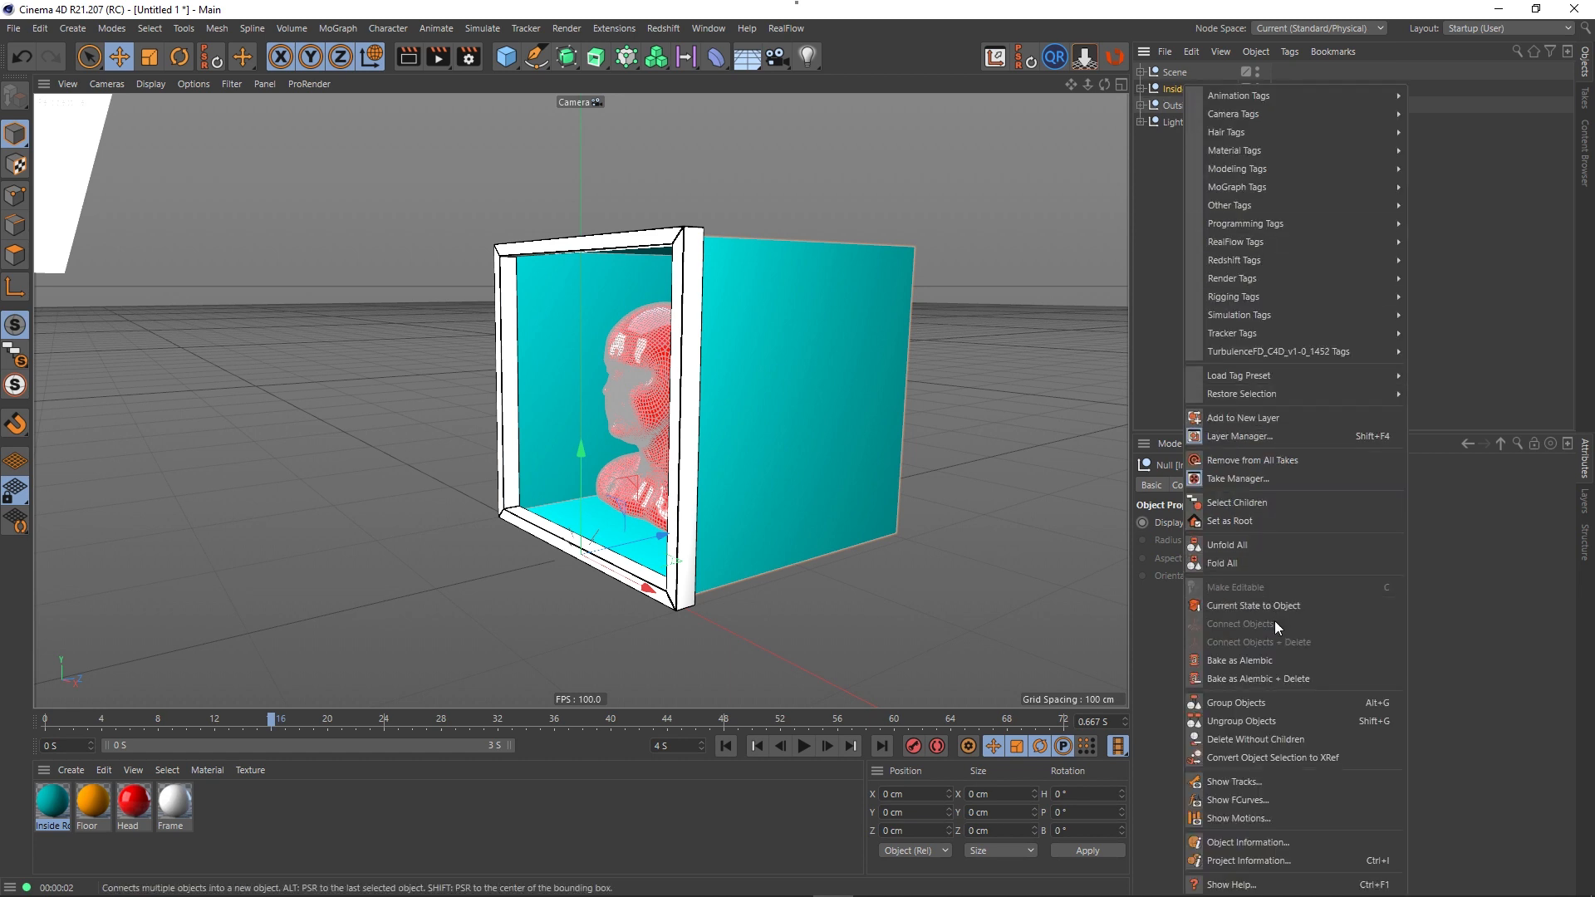
pyautogui.moveTo(1341, 274)
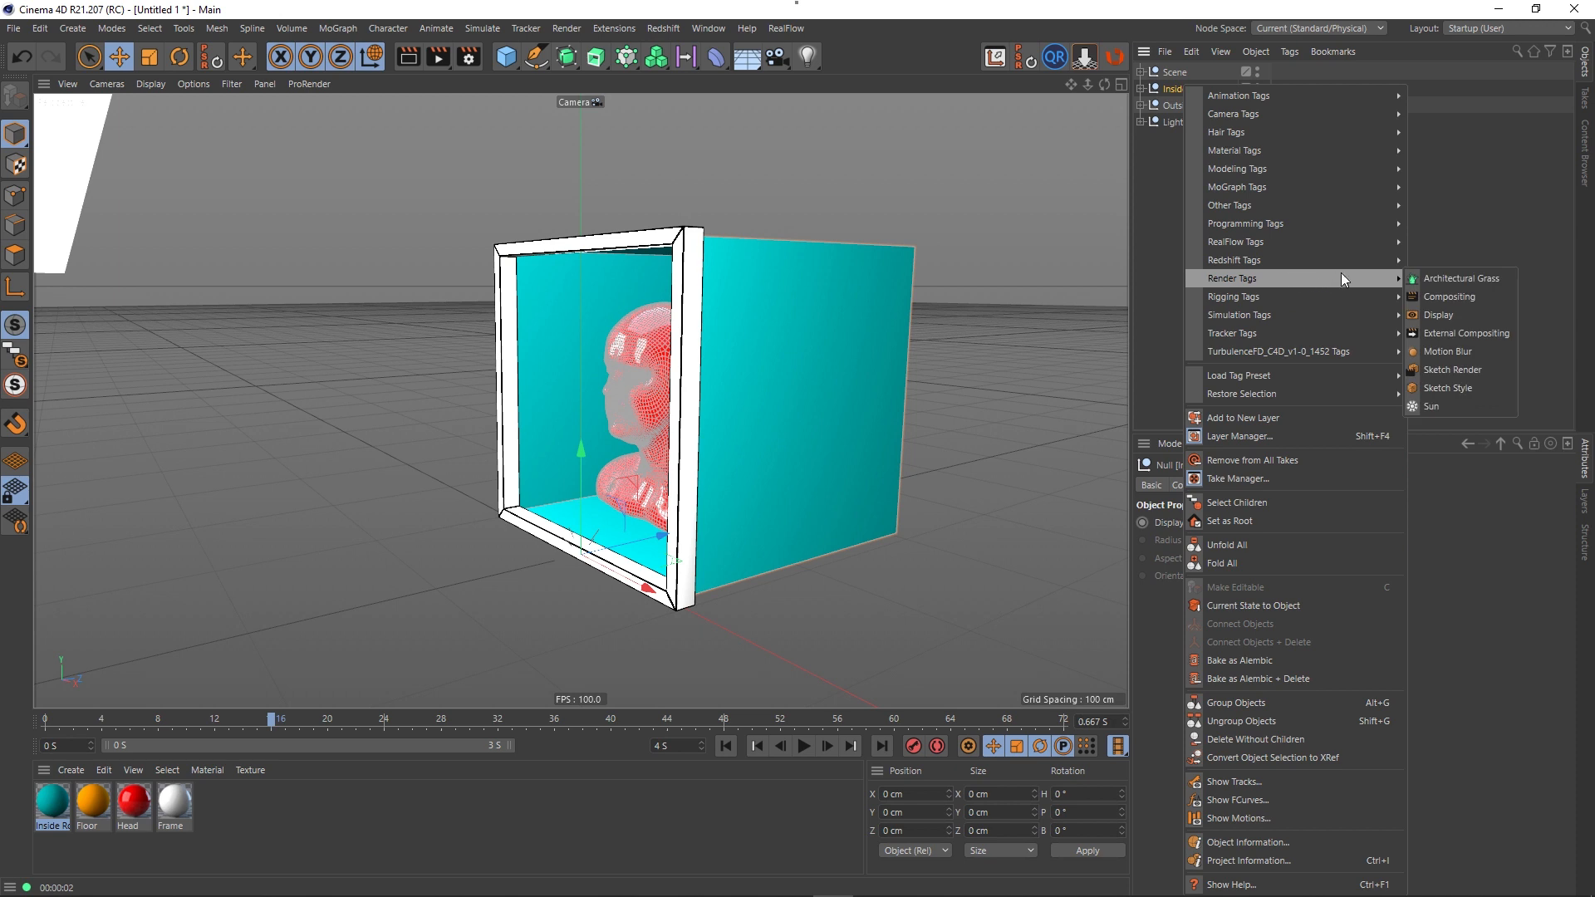
pyautogui.click(1459, 295)
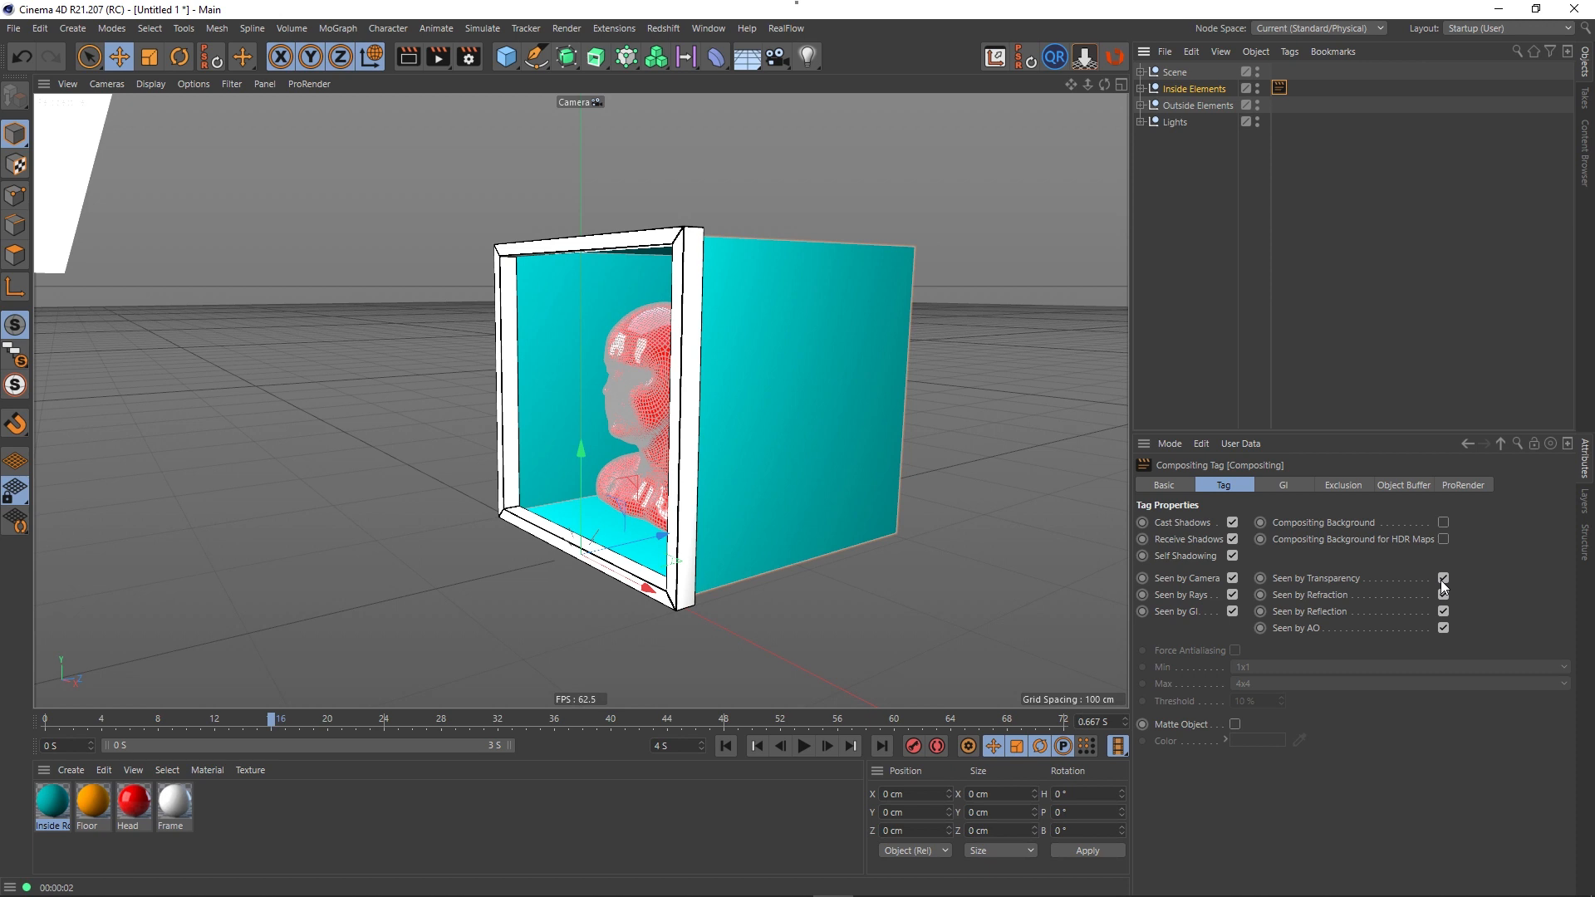
pyautogui.click(1323, 351)
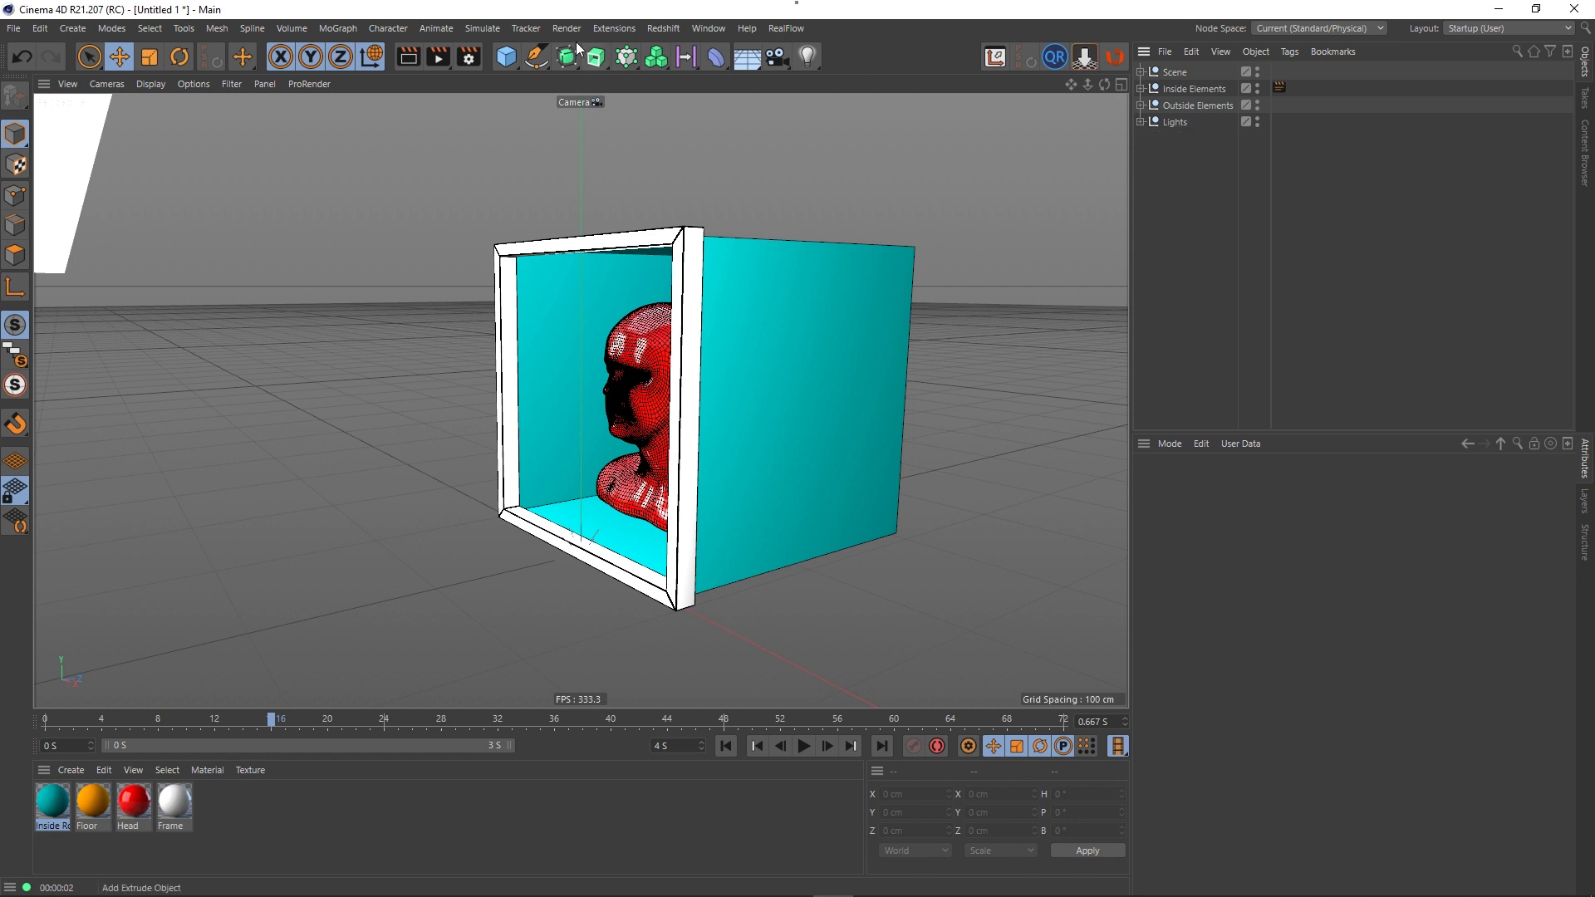
# - Add a 200 cm cube to the scene and drop it onto the floor
pyautogui.click(506, 56)
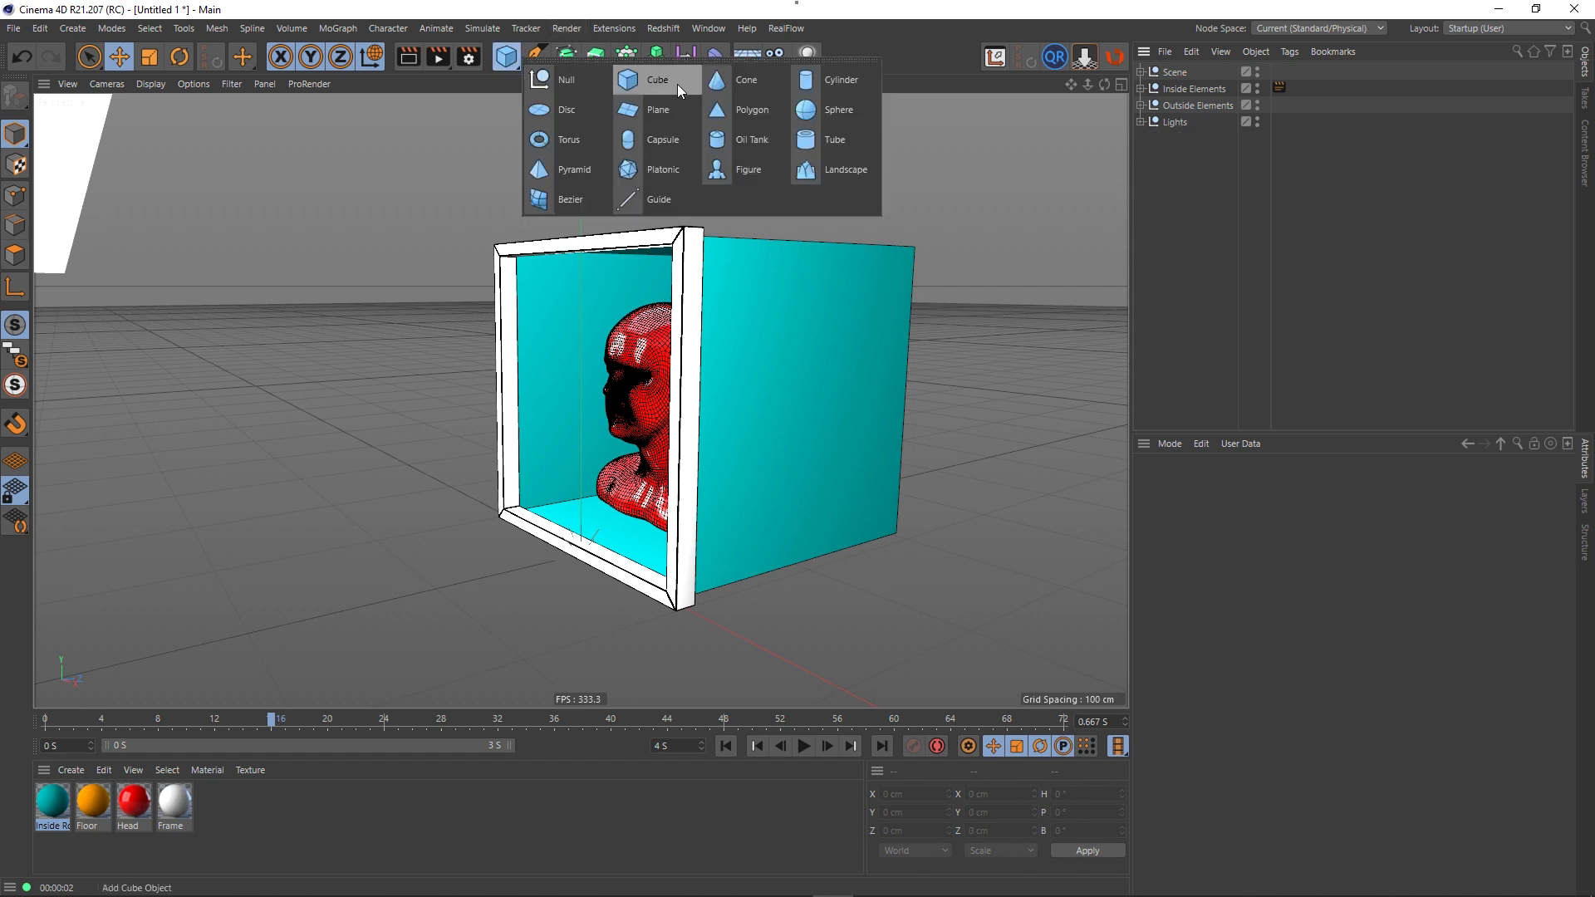
pyautogui.click(555, 74)
pyautogui.click(1084, 57)
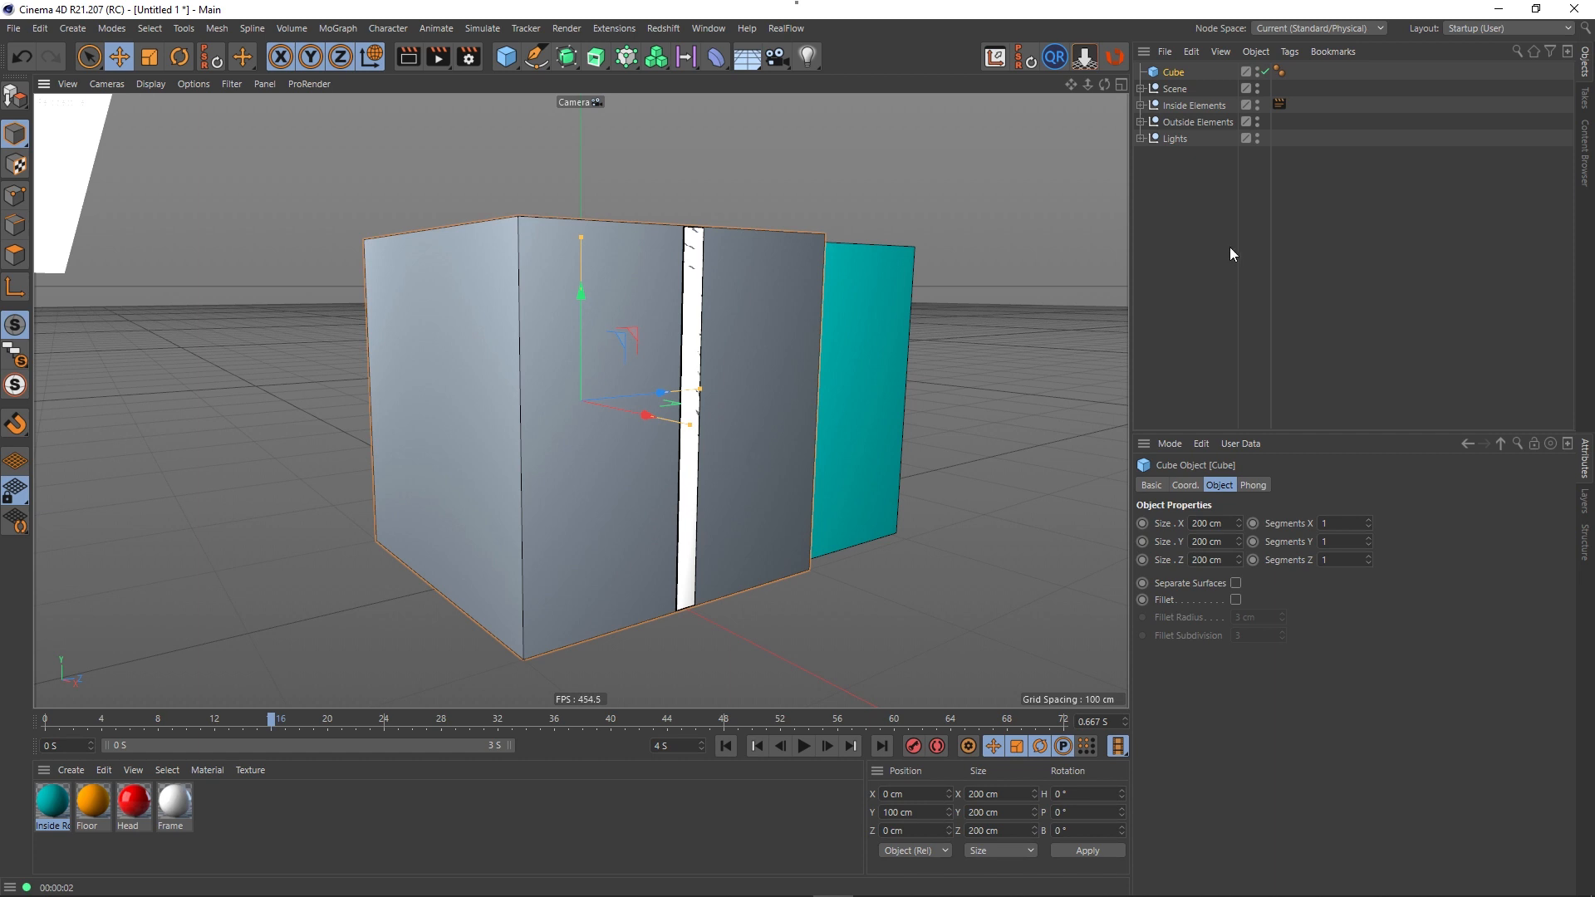
# - Leave the scene camera and move the cube back along Z to about 100 cm, directly behind the frame
pyautogui.click(1141, 88)
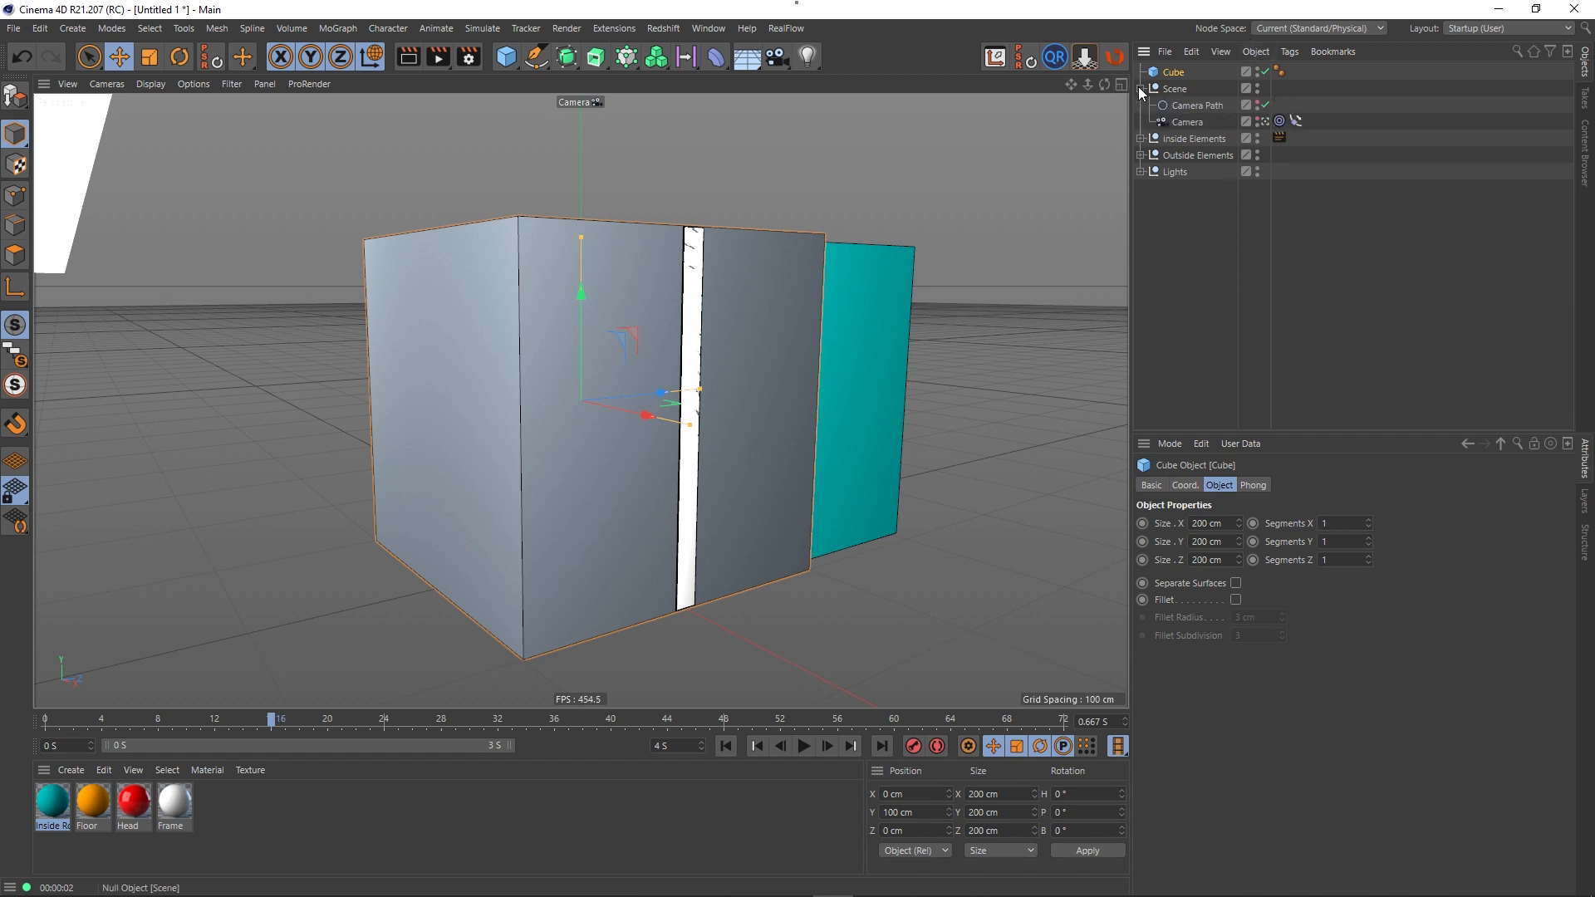
pyautogui.click(1265, 121)
pyautogui.keyDown('alt'); pyautogui.moveTo(965, 361); pyautogui.dragTo(419, 430); pyautogui.keyUp('alt')
pyautogui.keyDown('alt'); pyautogui.moveTo(615, 429); pyautogui.dragTo(326, 341, button='middle'); pyautogui.keyUp('alt')
pyautogui.scroll(6, 362, 336)
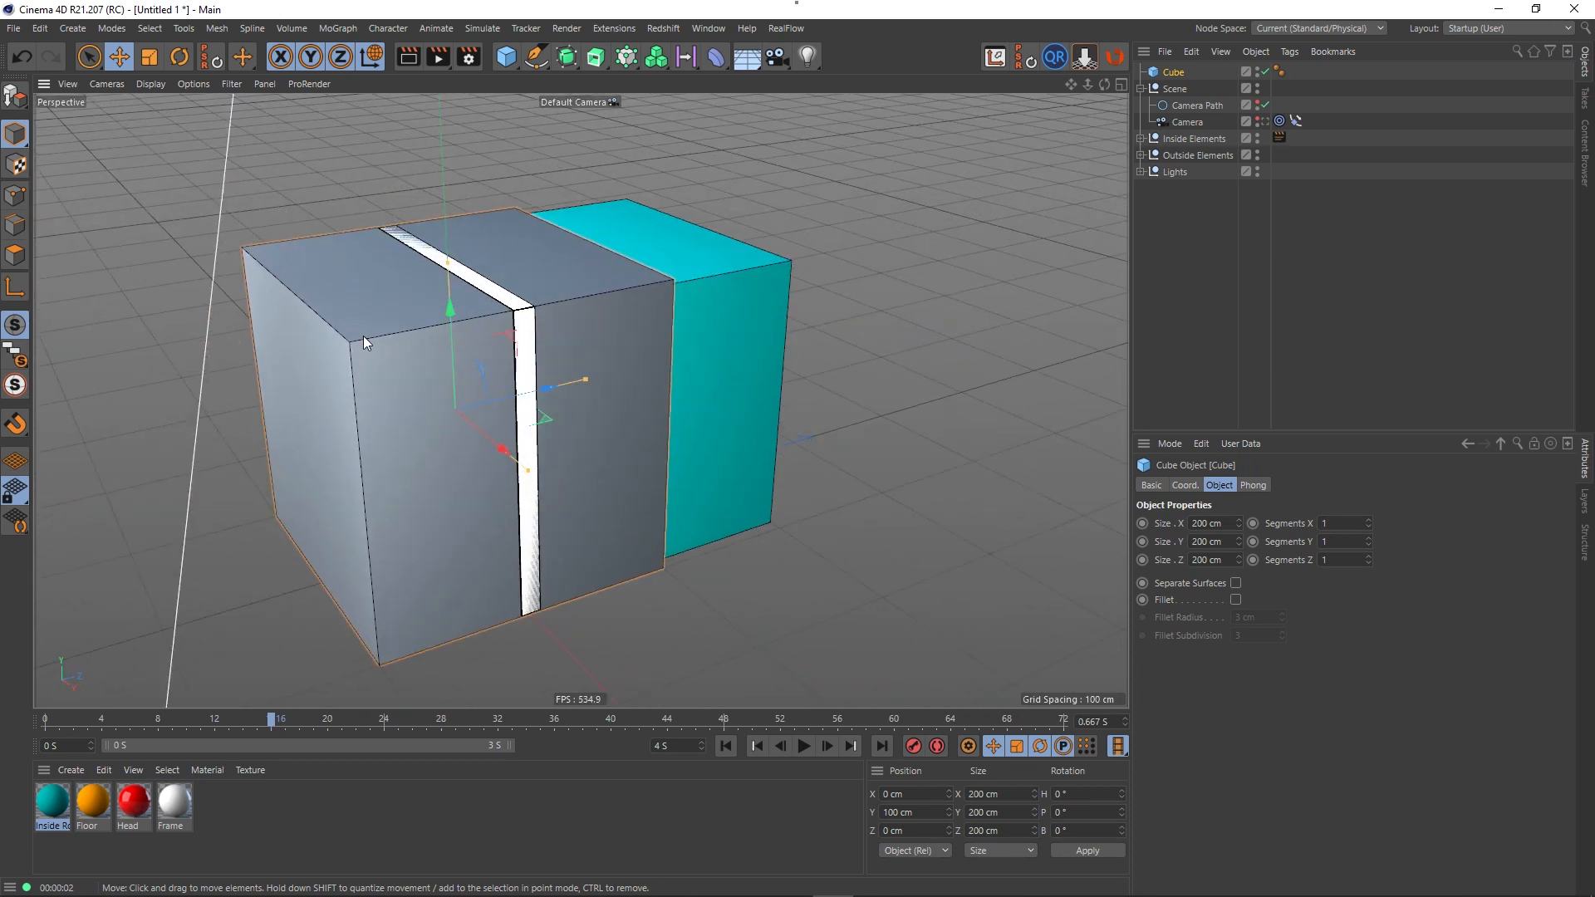
pyautogui.moveTo(520, 405); pyautogui.dragTo(595, 415)
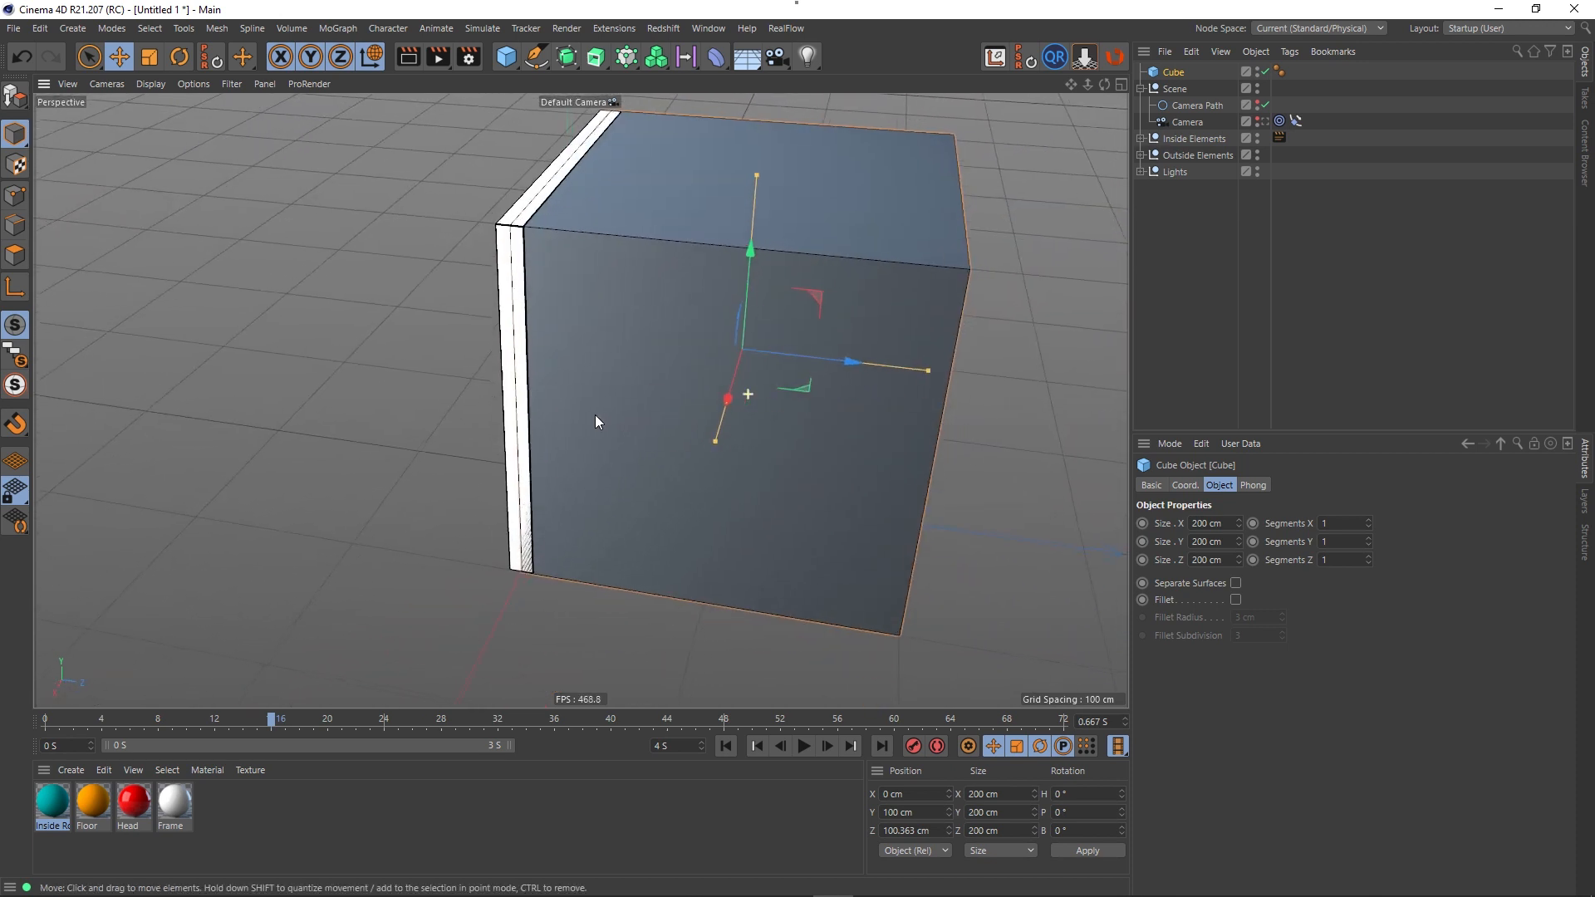
# - Scale the cube down uniformly to about 194.8 cm so it sits just inside the frame's outer edges
pyautogui.scroll(3, 541, 202)
pyautogui.scroll(1, 567, 287)
pyautogui.keyDown('alt'); pyautogui.moveTo(566, 287); pyautogui.dragTo(511, 284); pyautogui.keyUp('alt')
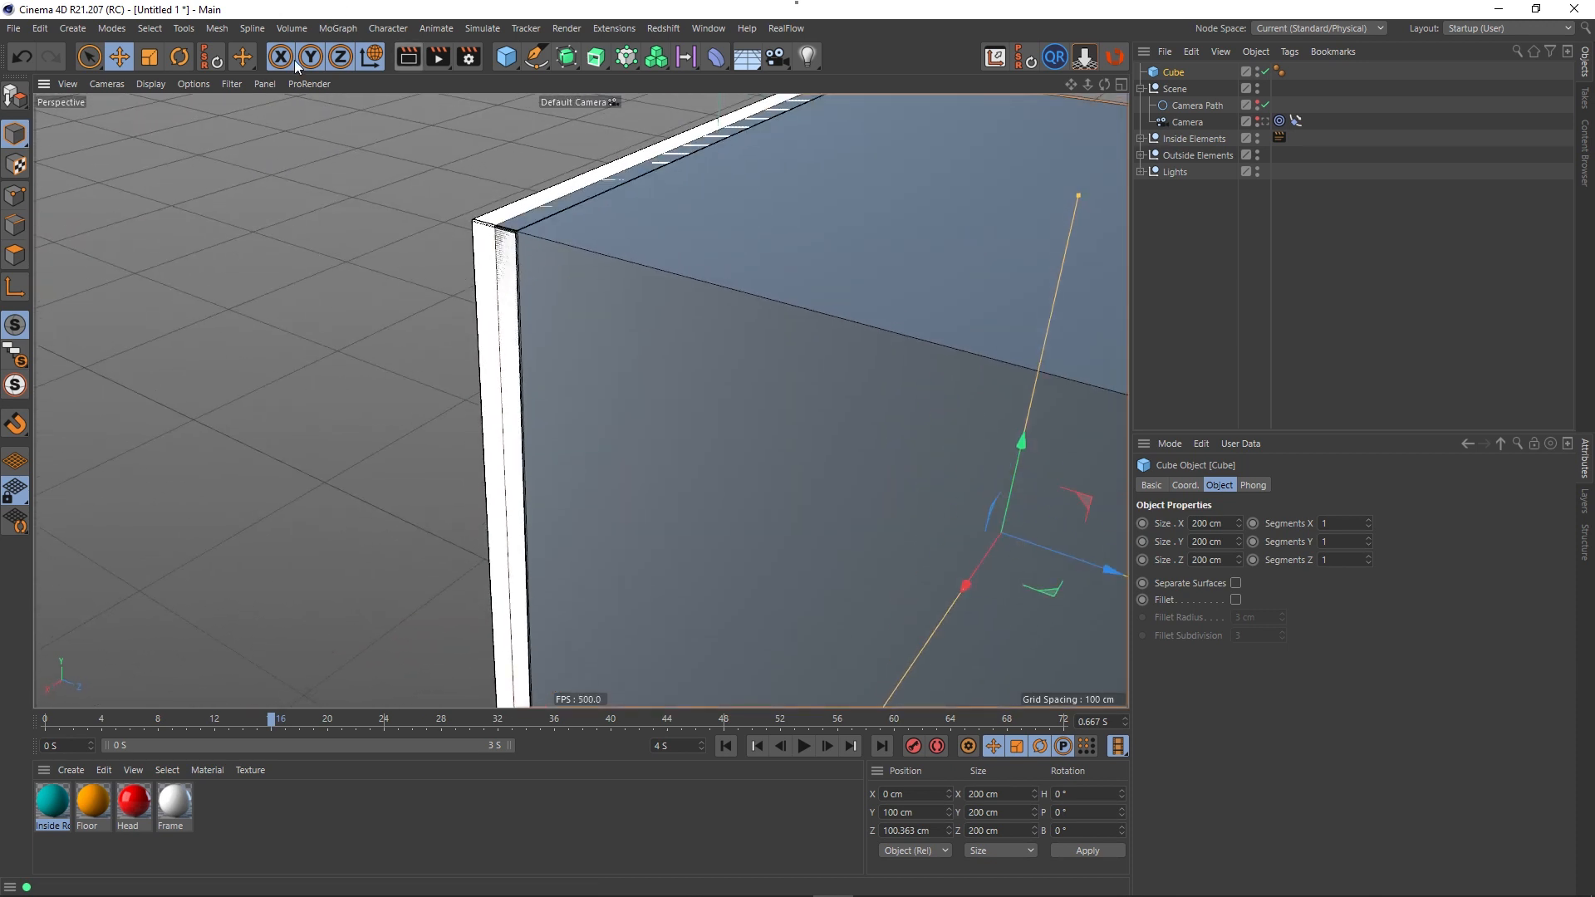
pyautogui.click(150, 58)
pyautogui.moveTo(274, 245); pyautogui.dragTo(287, 218)
pyautogui.scroll(-3, 498, 261)
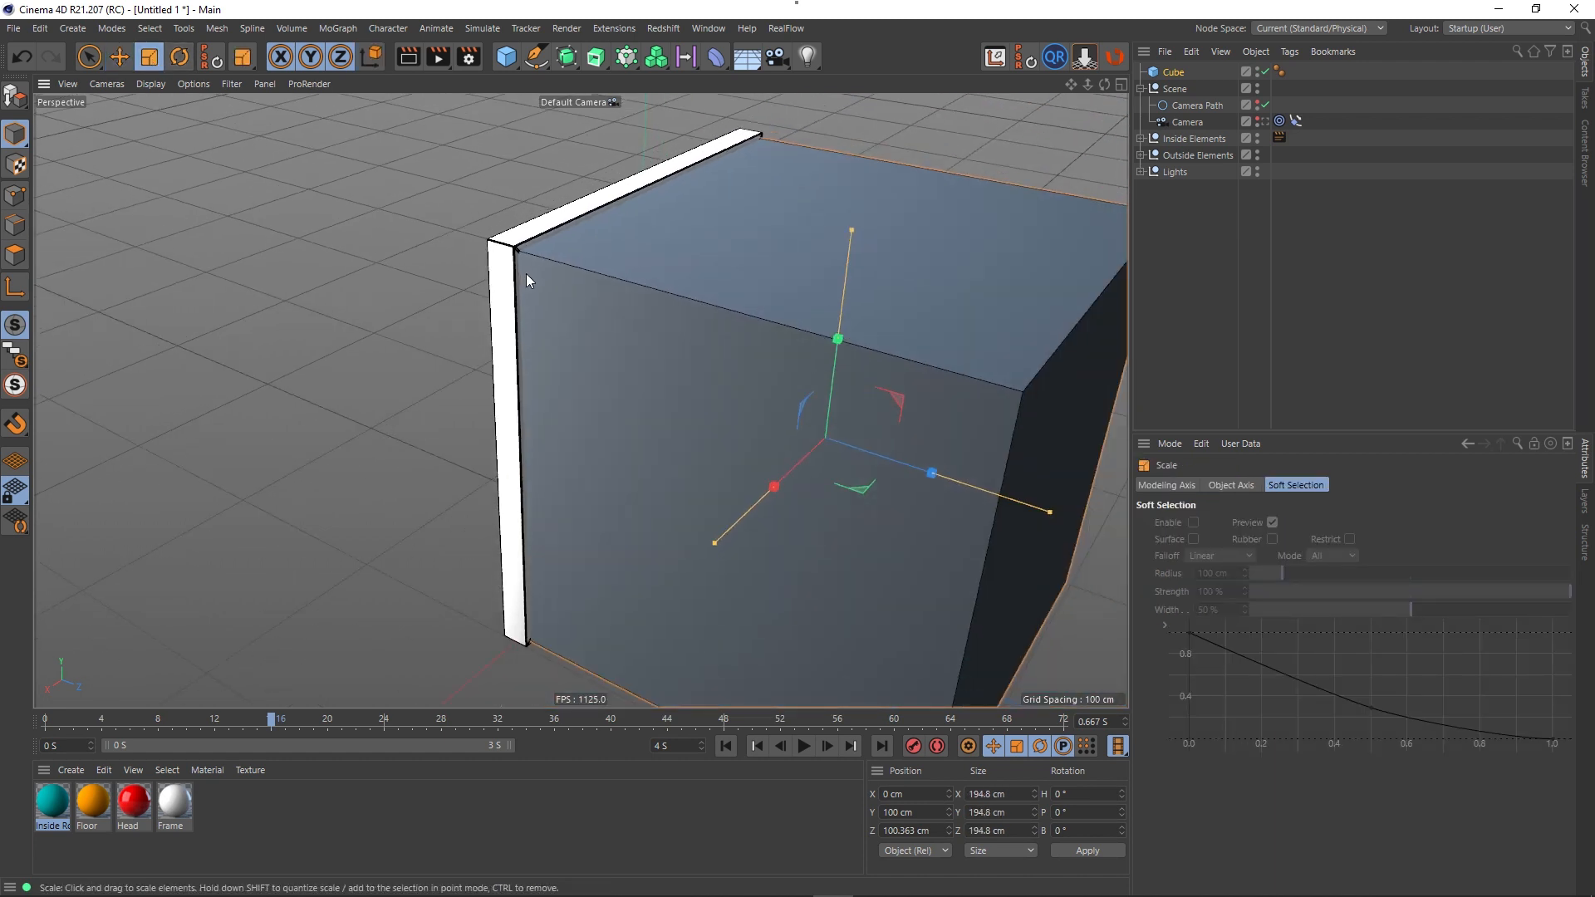
# - Make the cube editable and delete its front polygon inside the frame opening
pyautogui.keyDown('alt'); pyautogui.moveTo(689, 367); pyautogui.dragTo(876, 348); pyautogui.keyUp('alt')
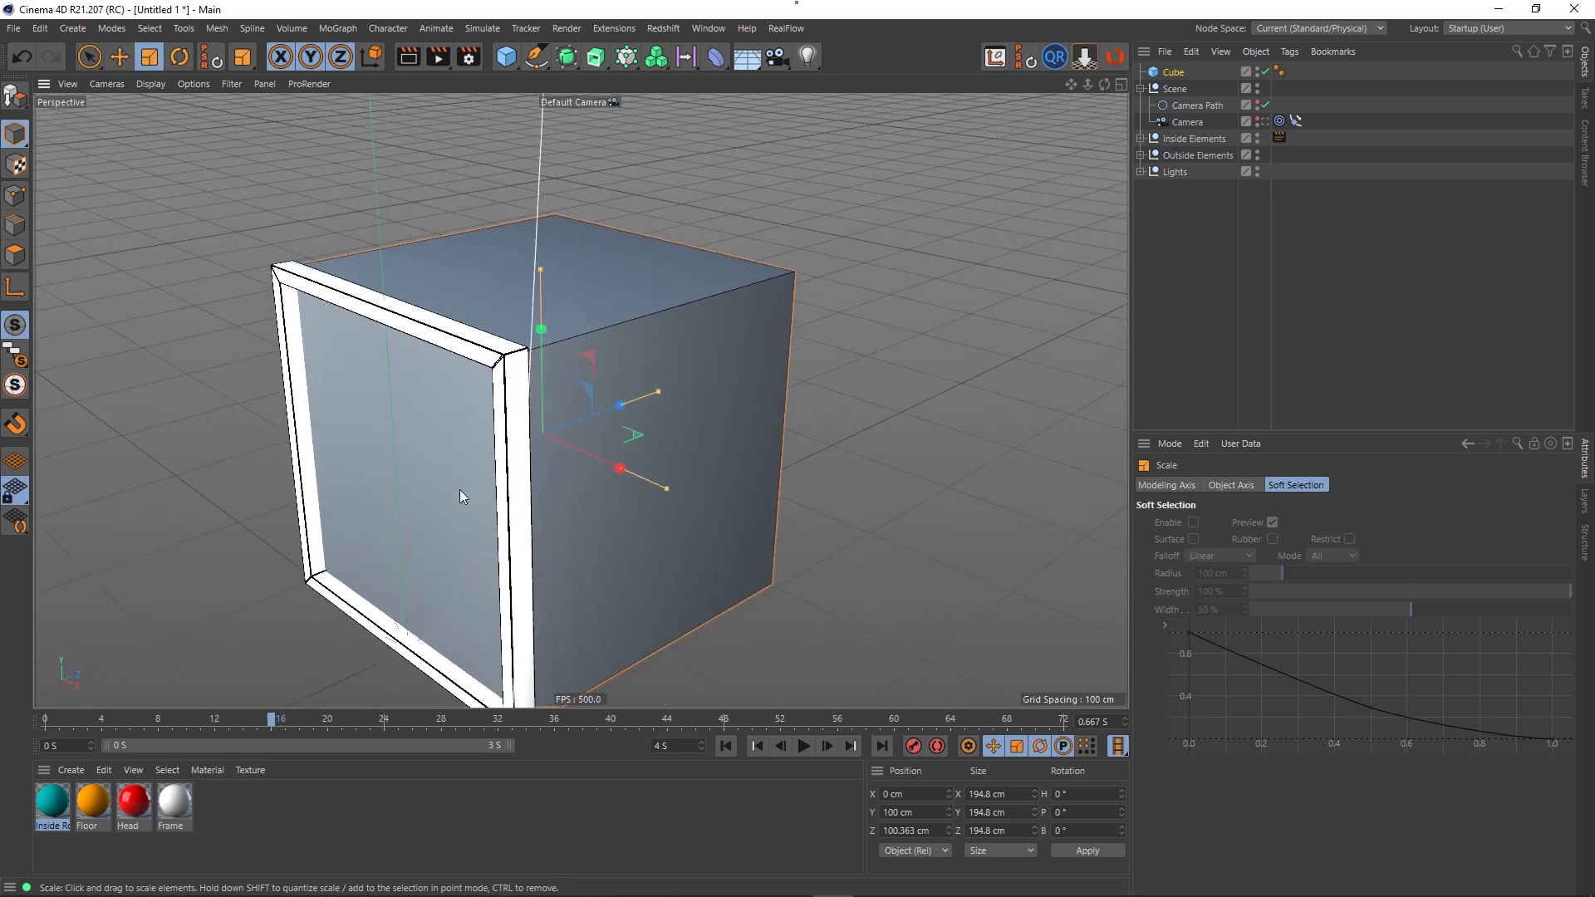
pyautogui.keyDown('alt'); pyautogui.moveTo(510, 465); pyautogui.dragTo(702, 366, button='middle'); pyautogui.keyUp('alt')
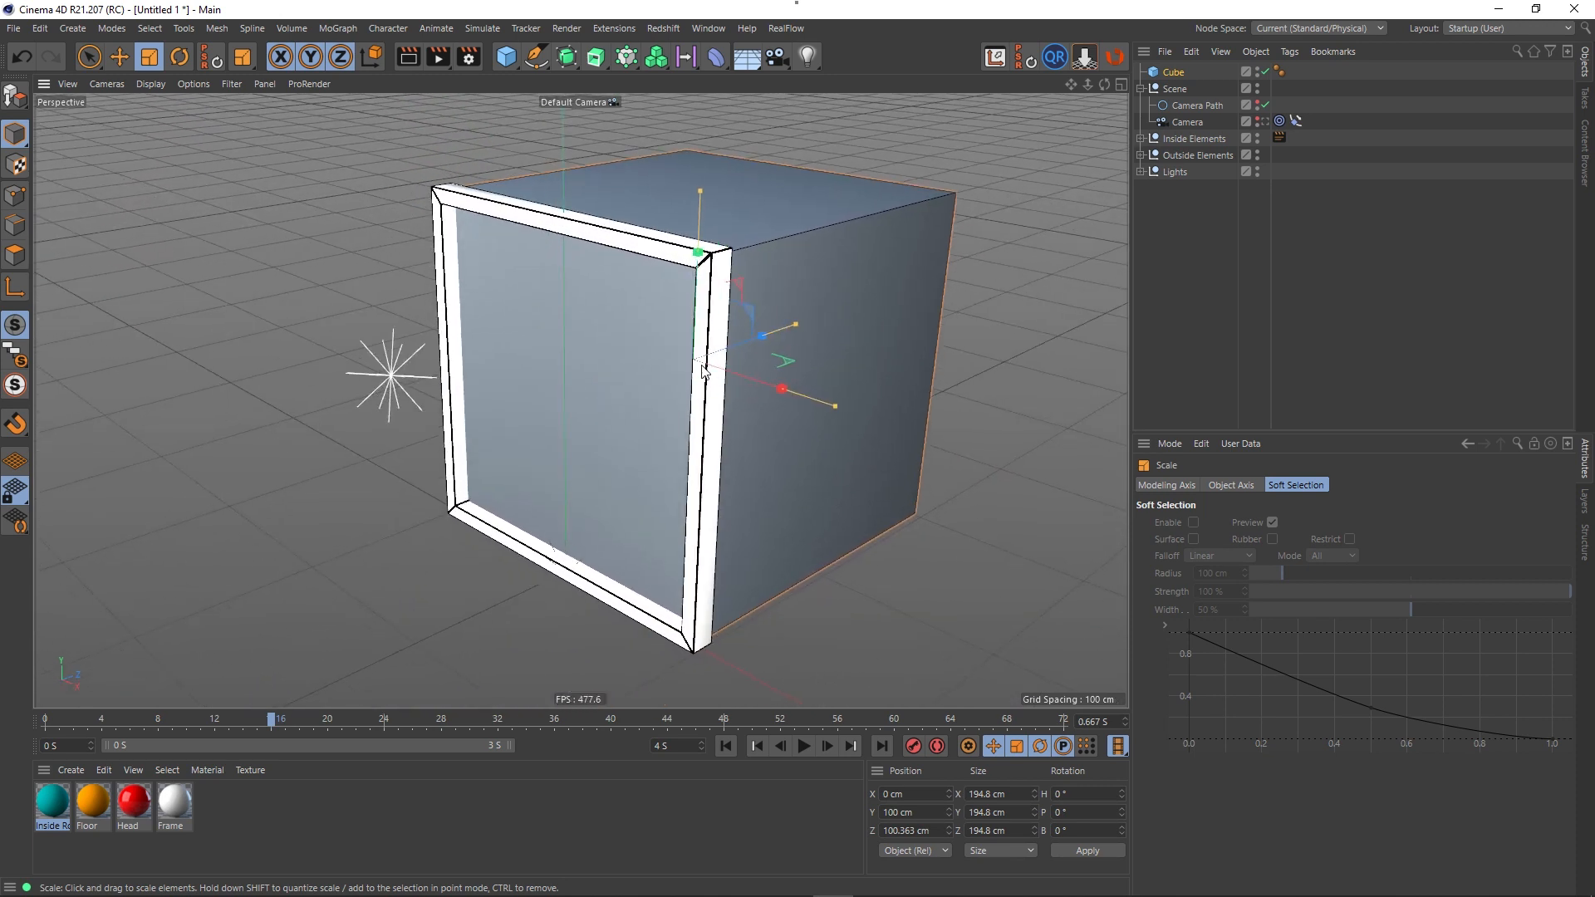
pyautogui.click(15, 96)
pyautogui.click(13, 259)
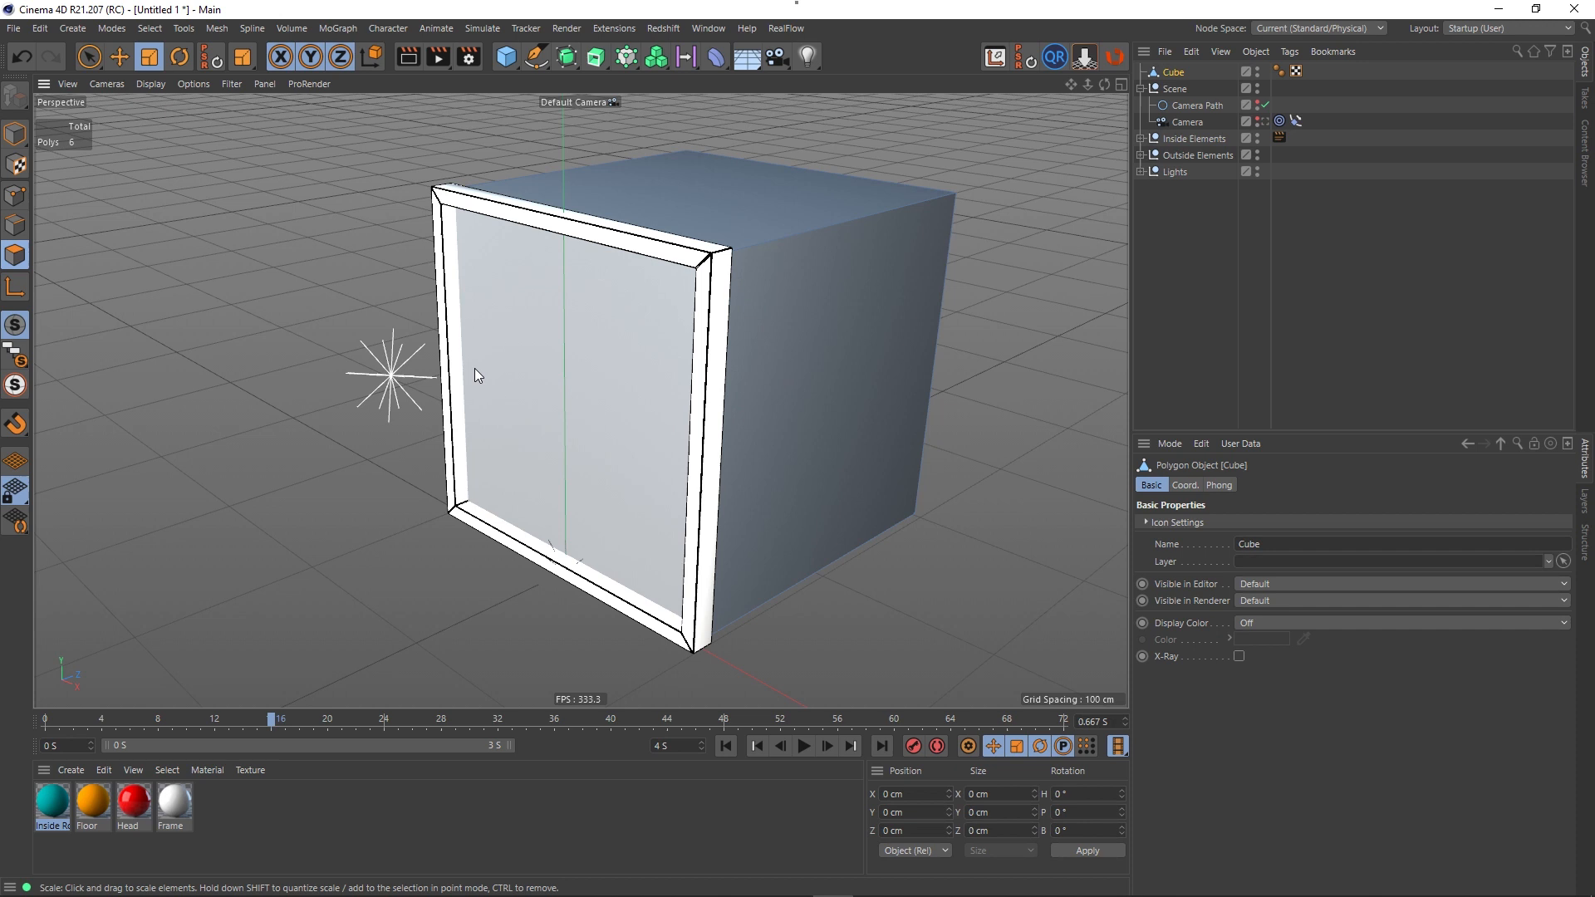
pyautogui.click(552, 364)
pyautogui.press('Delete')
# - Test-render the open cube around the teal room through the scene camera
pyautogui.keyDown('alt'); pyautogui.moveTo(641, 367); pyautogui.dragTo(1009, 187); pyautogui.keyUp('alt')
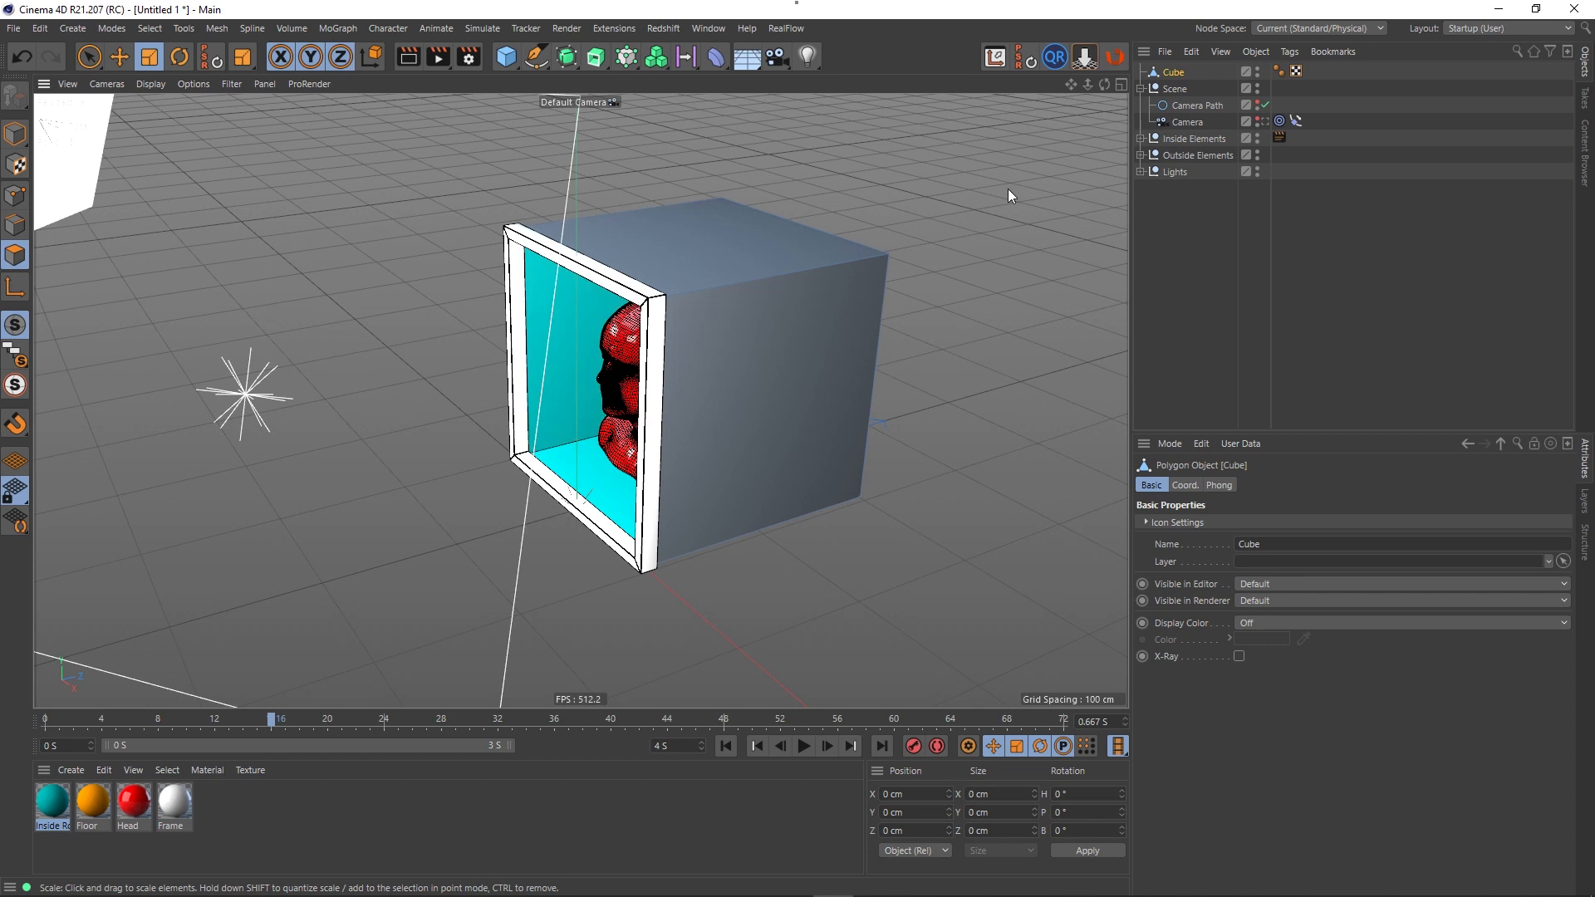
pyautogui.click(1263, 122)
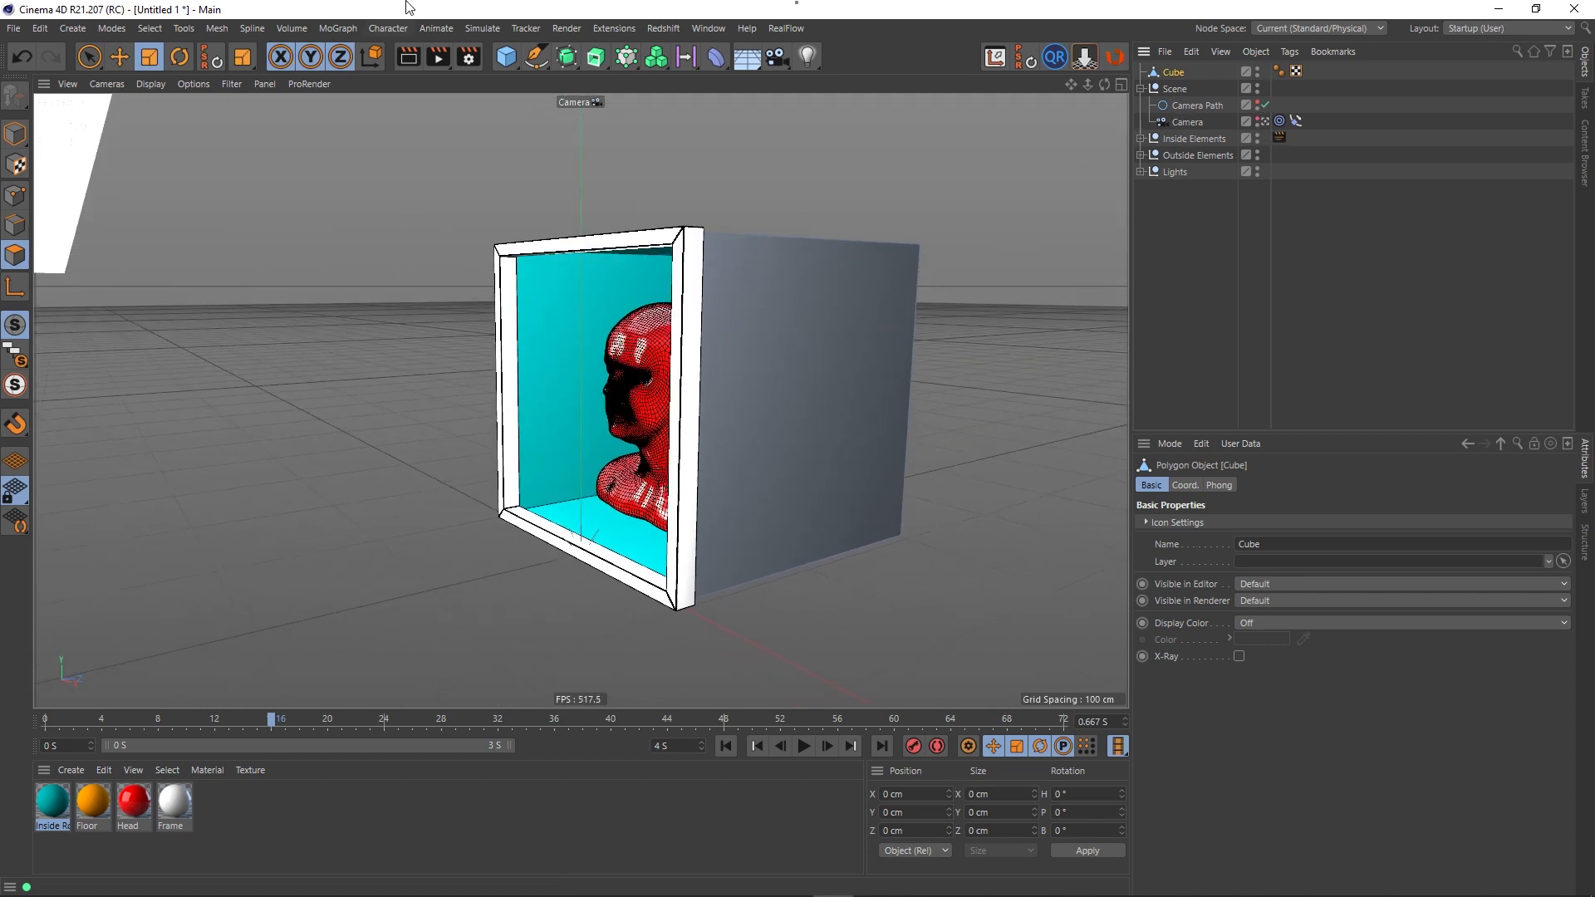
pyautogui.click(408, 57)
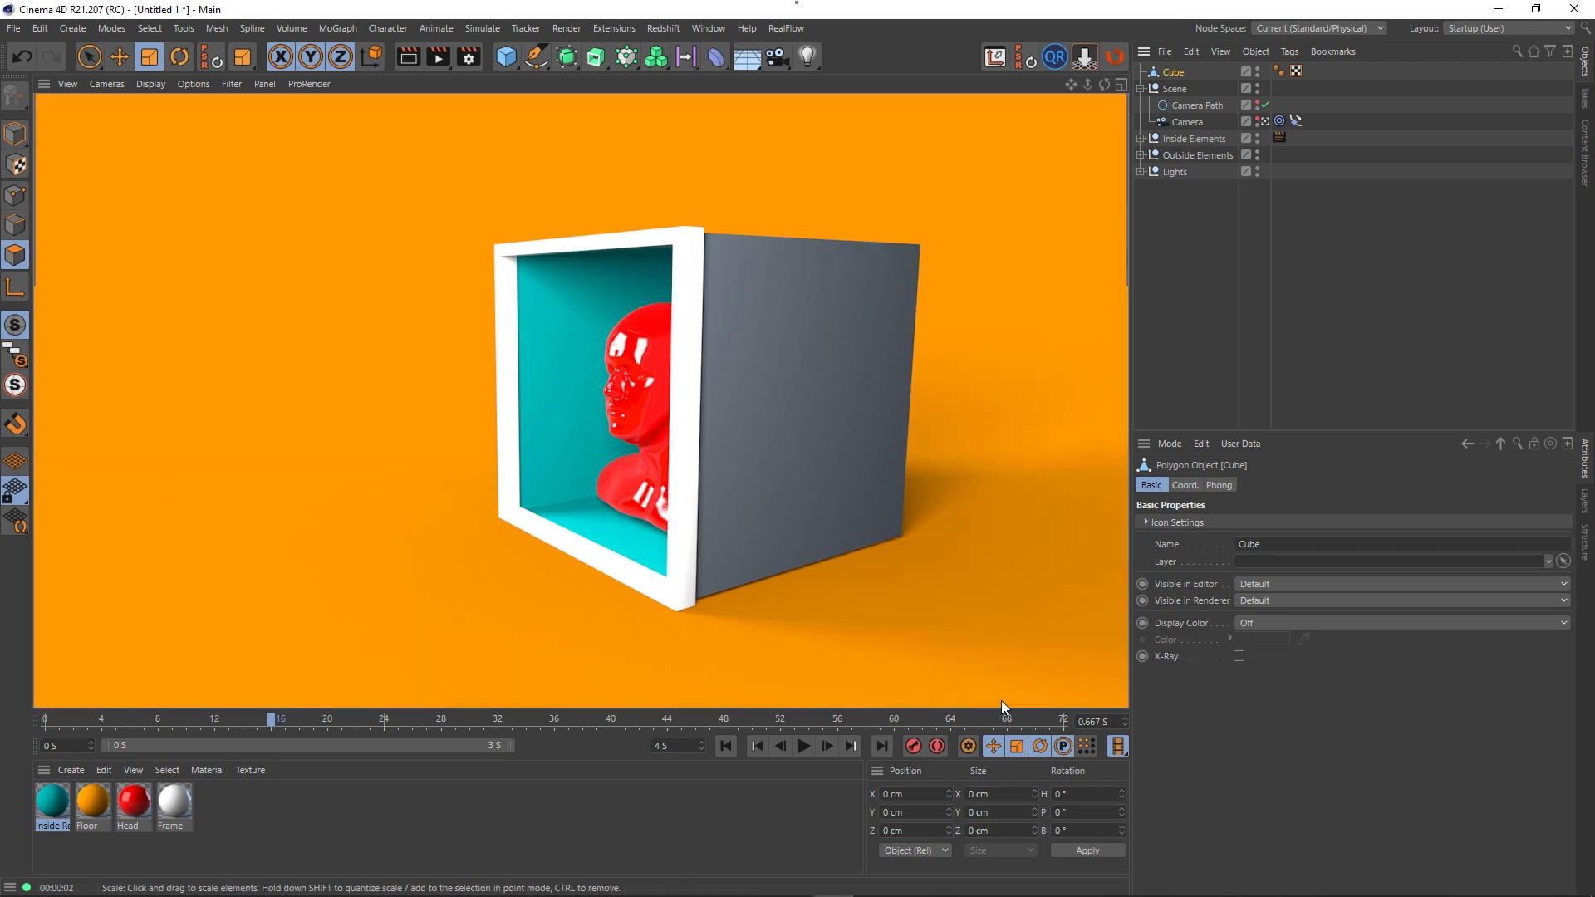
# - Examine the cube's underside and where its lower edge meets the frame from the free view
pyautogui.click(1264, 121)
pyautogui.keyDown('alt'); pyautogui.moveTo(904, 505); pyautogui.dragTo(720, 397); pyautogui.keyUp('alt')
pyautogui.scroll(5, 645, 510)
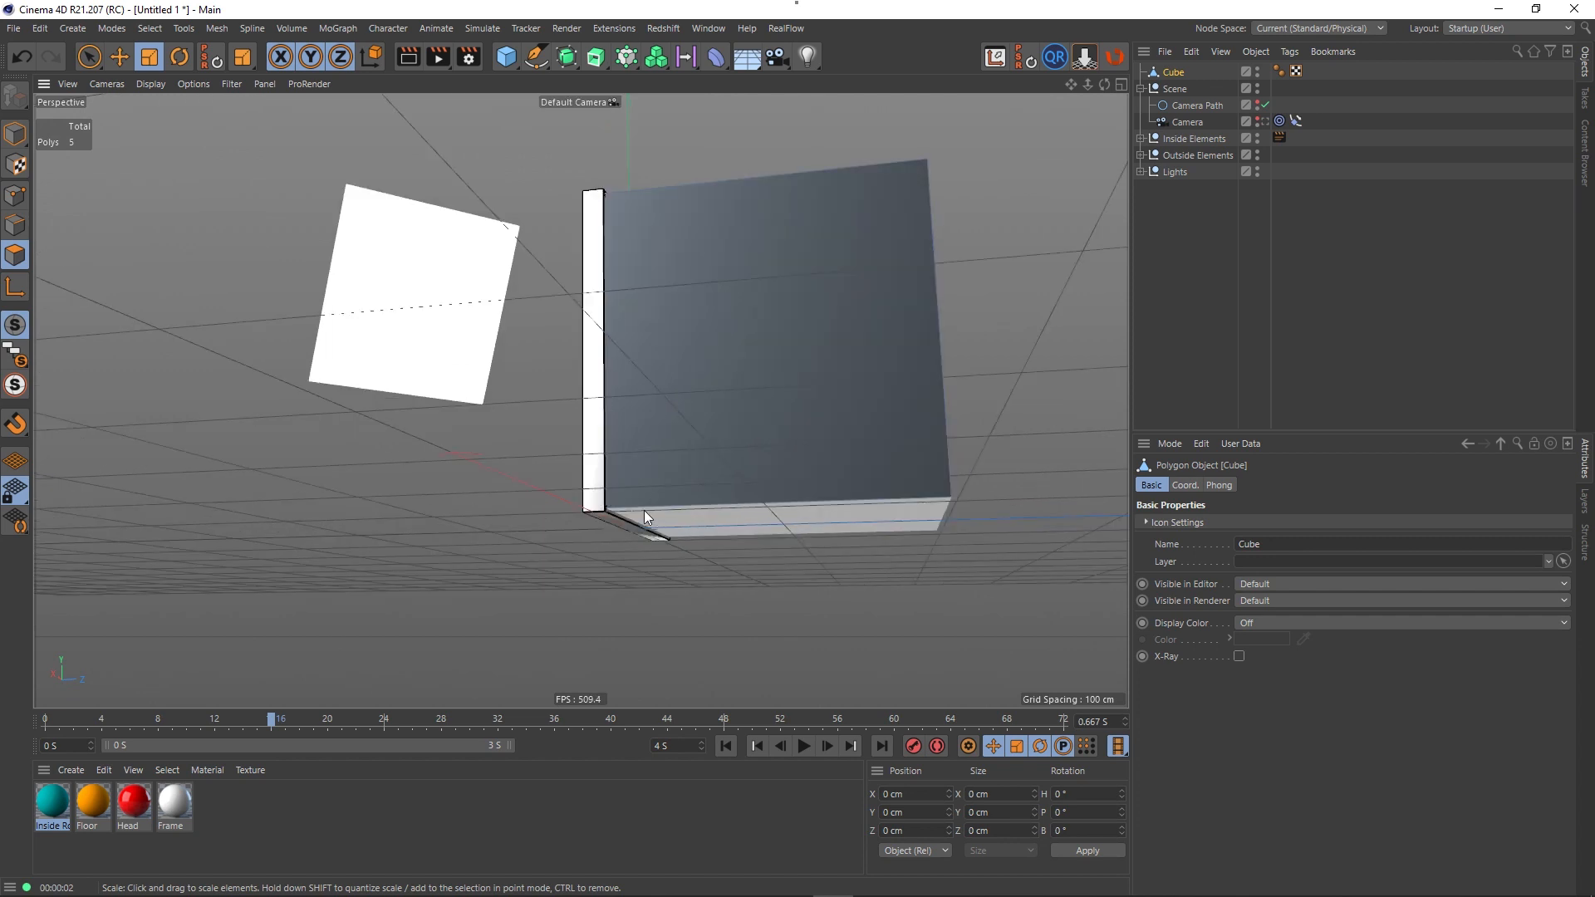
pyautogui.scroll(3, 627, 480)
pyautogui.keyDown('alt'); pyautogui.moveTo(569, 513); pyautogui.dragTo(690, 555); pyautogui.keyUp('alt')
pyautogui.scroll(-7, 720, 363)
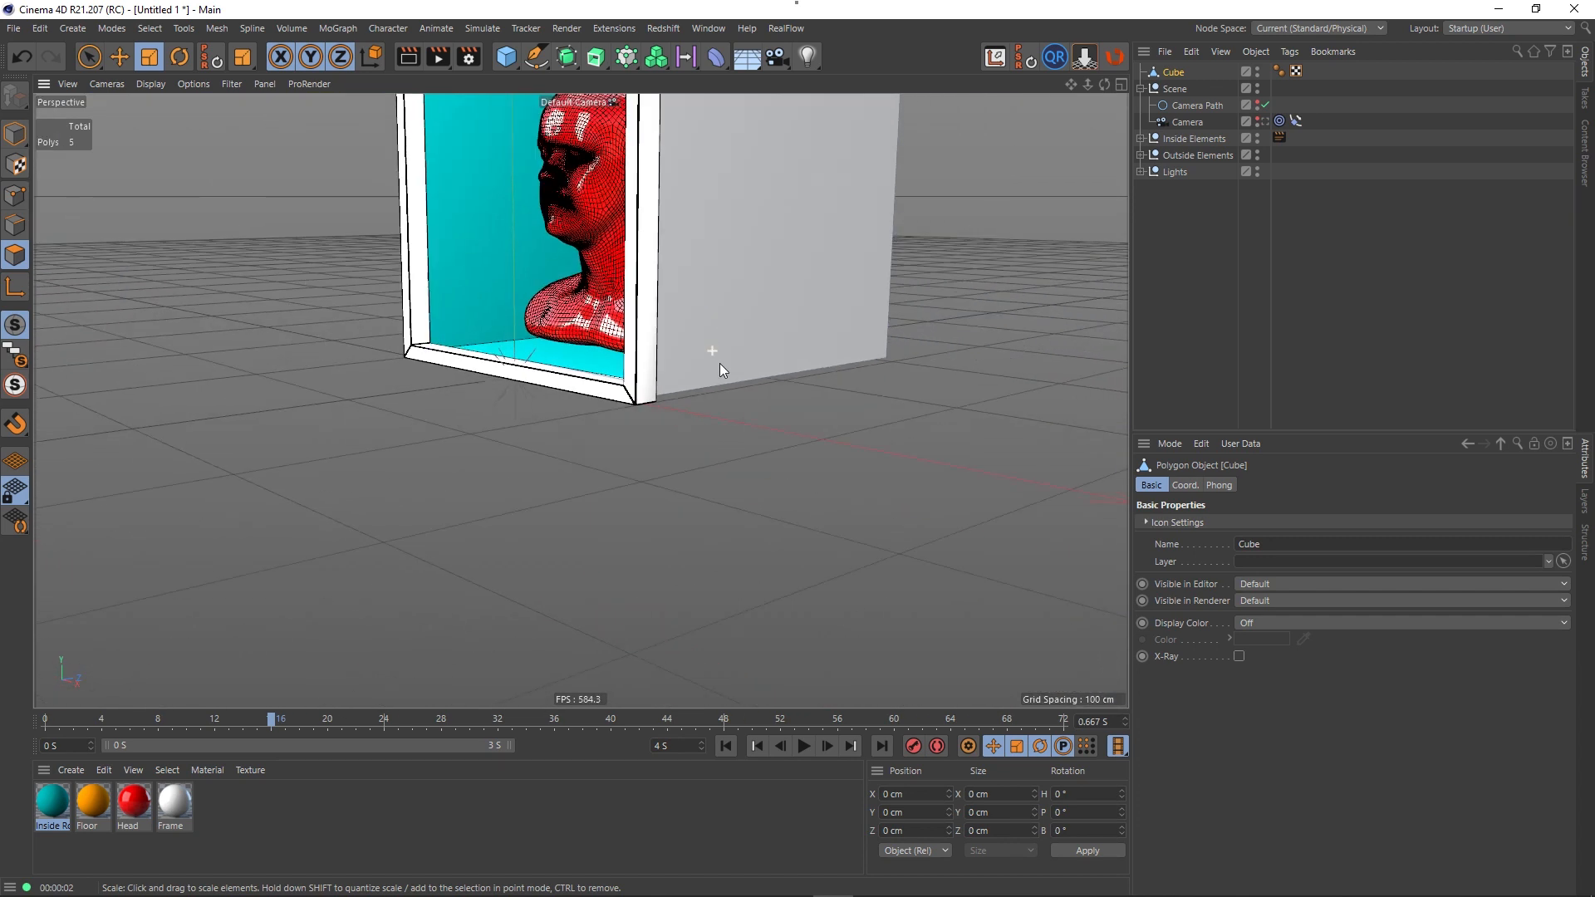
pyautogui.keyDown('alt'); pyautogui.moveTo(746, 271); pyautogui.dragTo(693, 431); pyautogui.keyUp('alt')
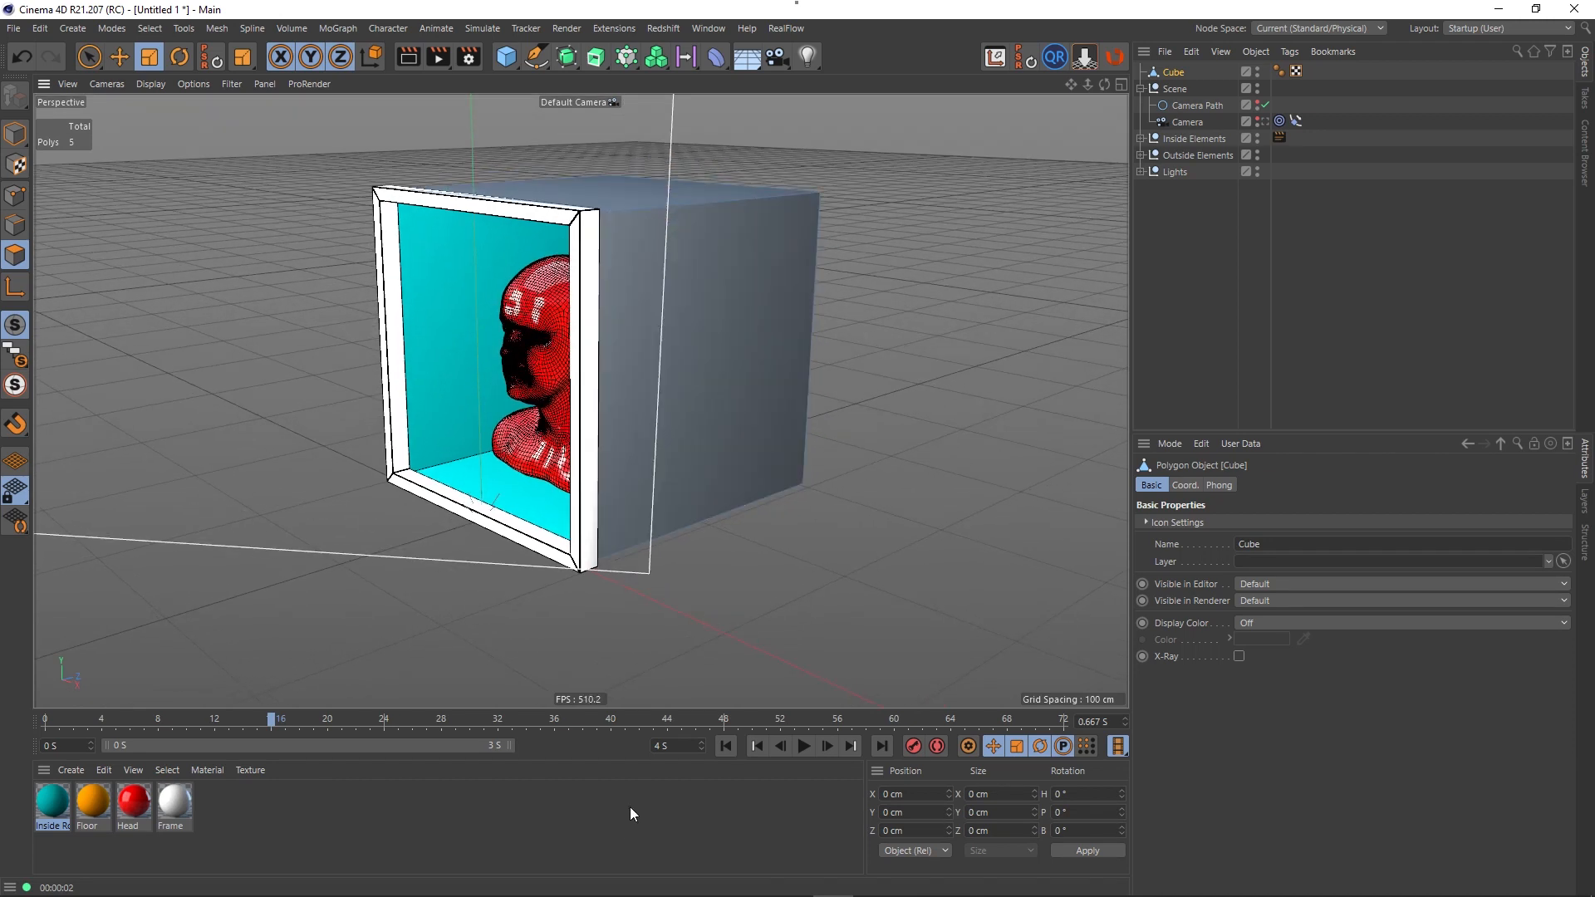
# - Switch the viewport to the scene Camera and create a new material named Transparent
pyautogui.click(1265, 121)
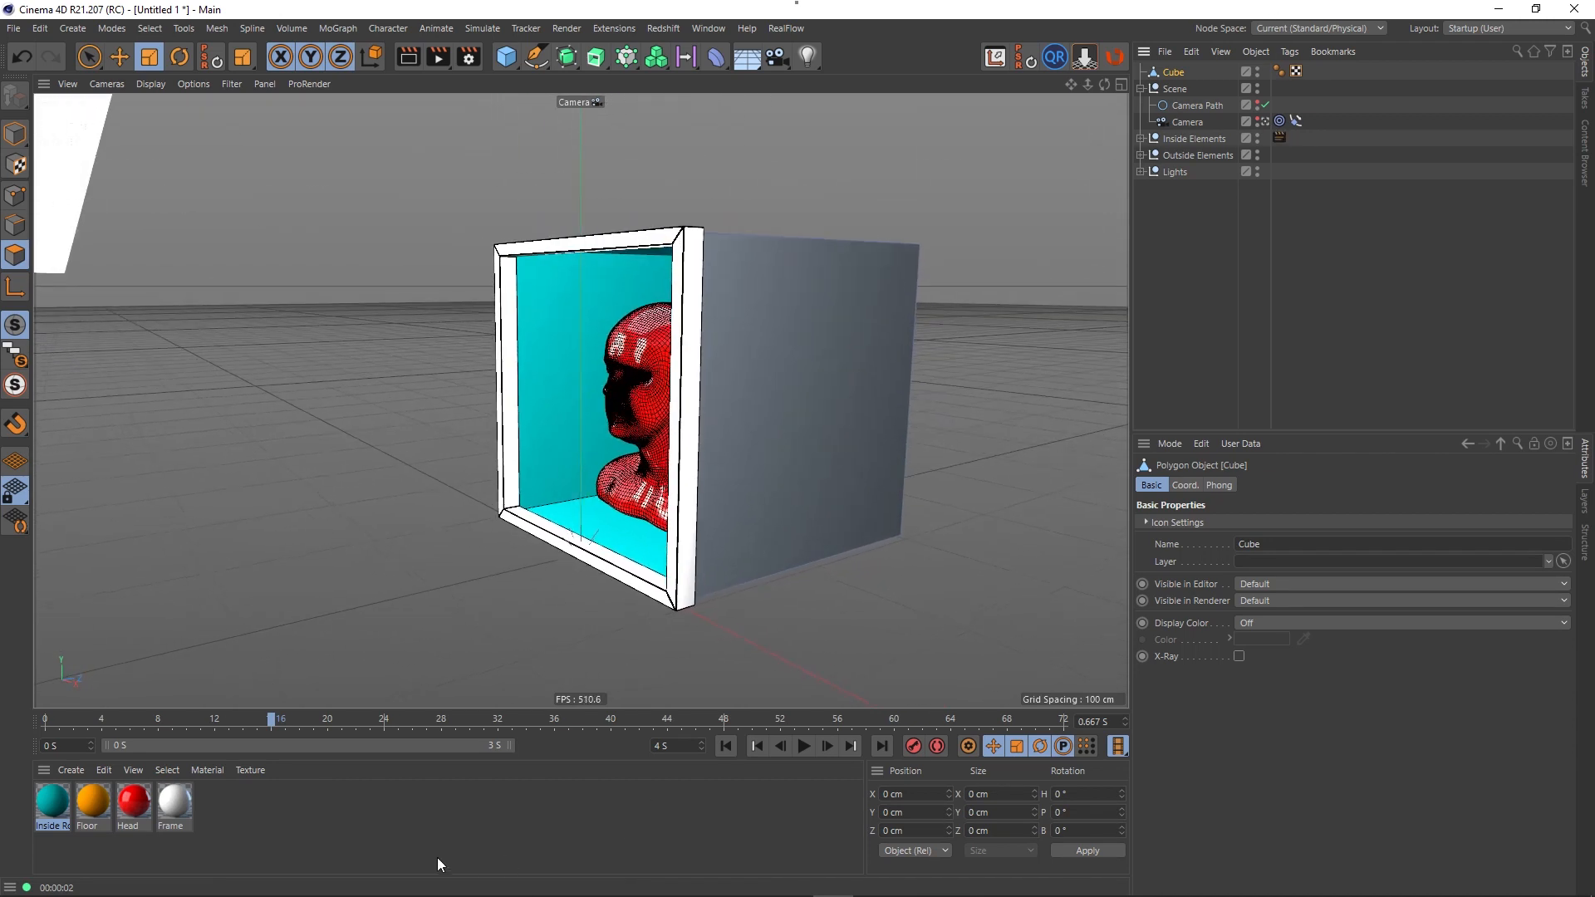
pyautogui.doubleClick(342, 834)
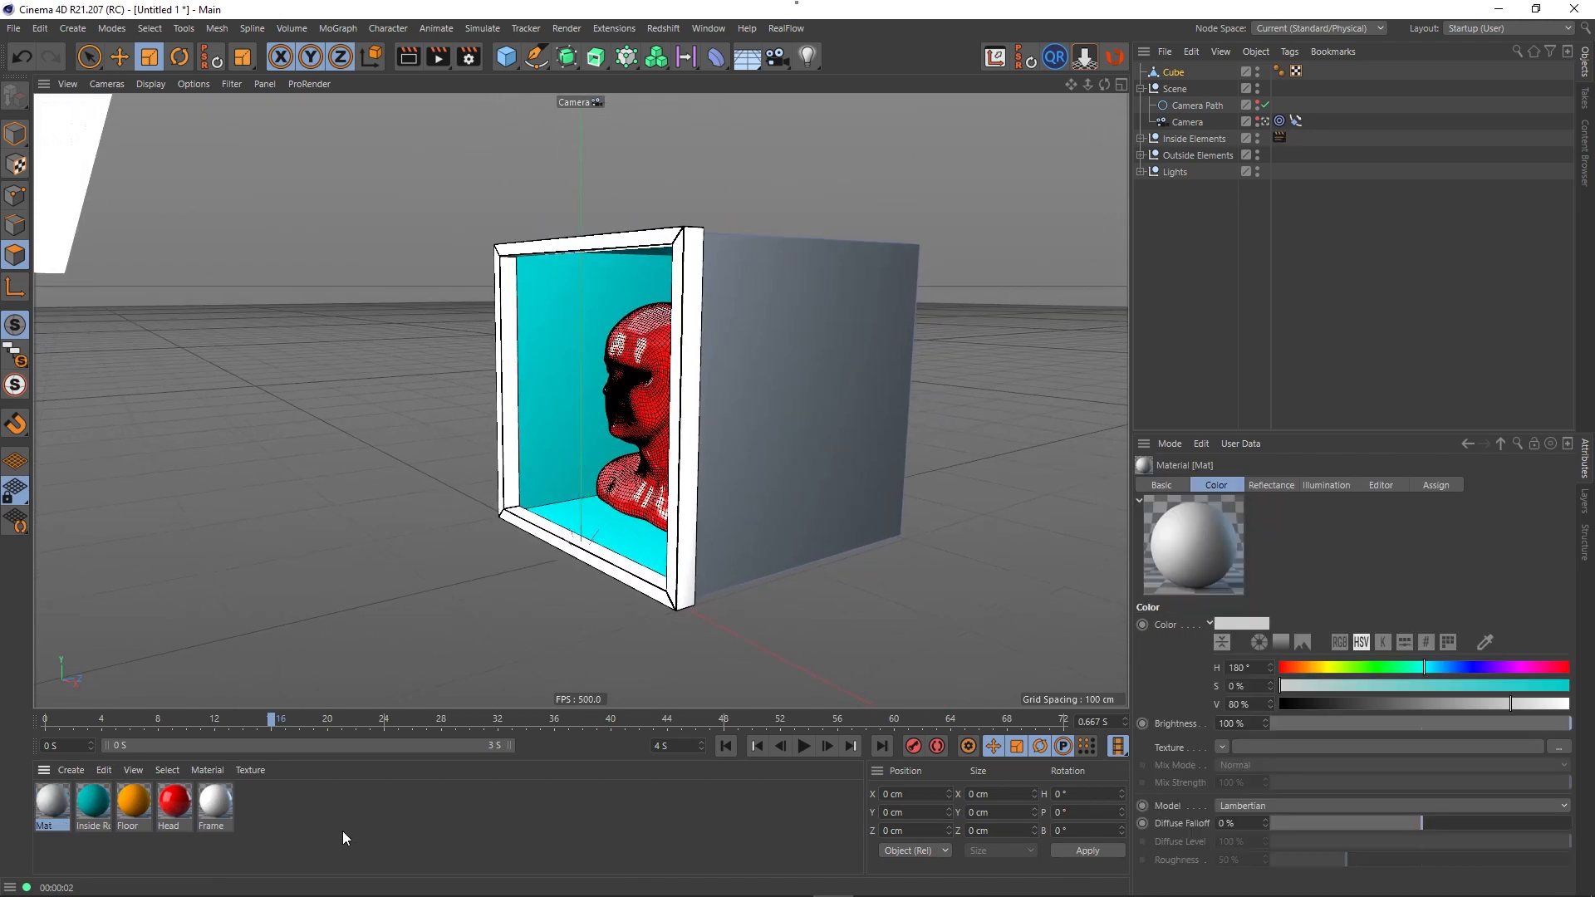
pyautogui.doubleClick(46, 801)
pyautogui.doubleClick(306, 264)
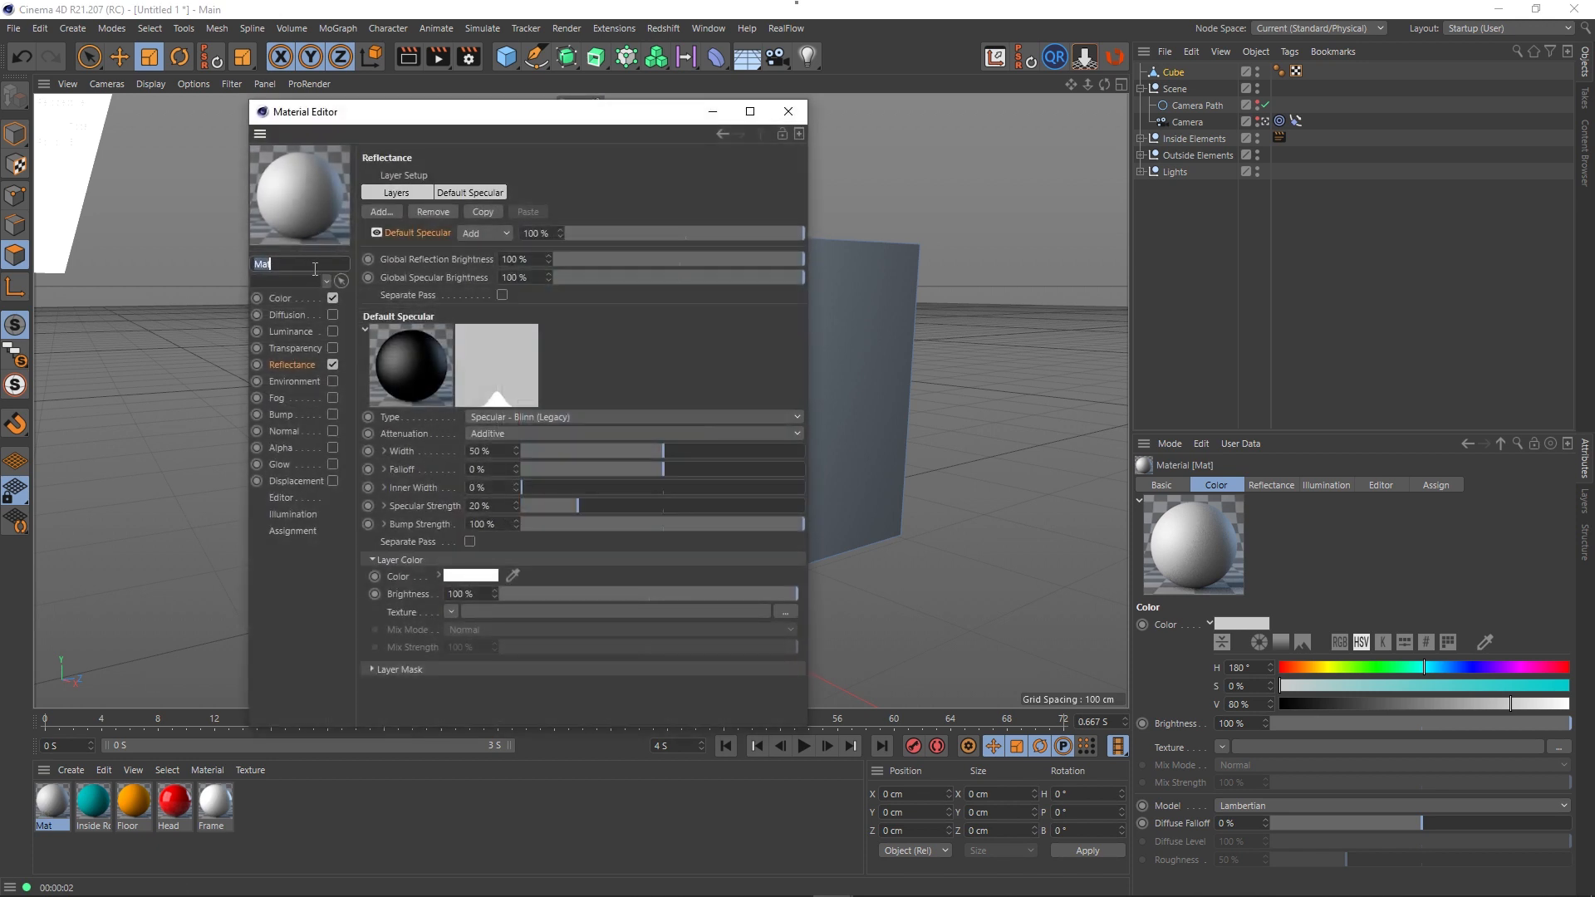
pyautogui.press('BackSpace')
pyautogui.write('Tansparent')
pyautogui.press('Return')
pyautogui.write('r')
# - Disable the Transparent material's Reflectance and Color channels and enable only its Transparency channel
pyautogui.click(333, 365)
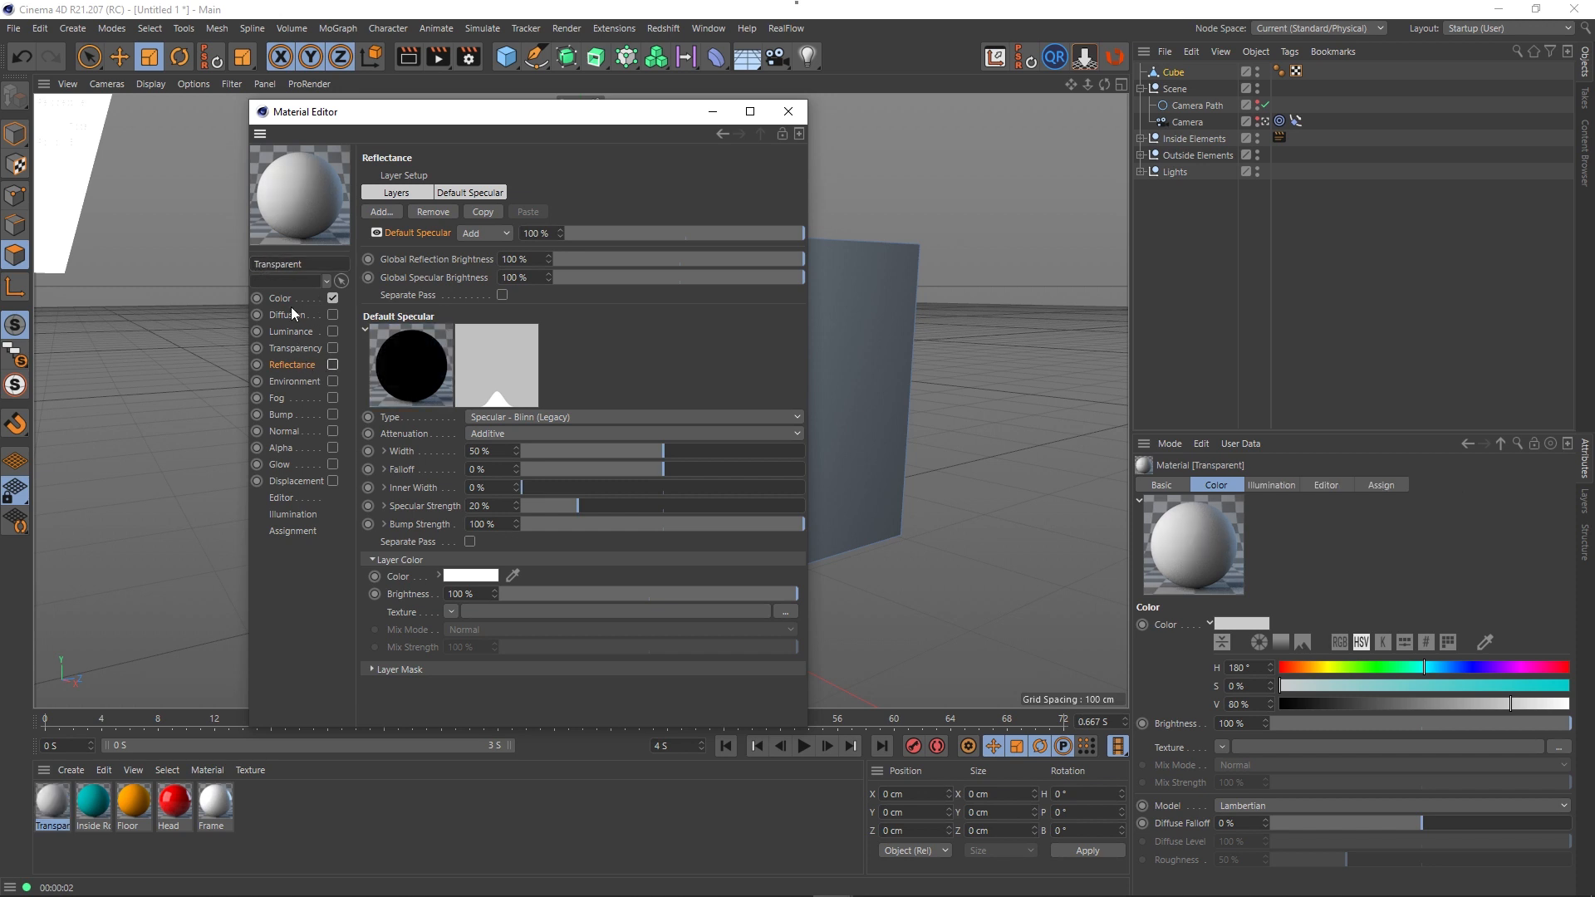
pyautogui.click(304, 298)
pyautogui.click(333, 298)
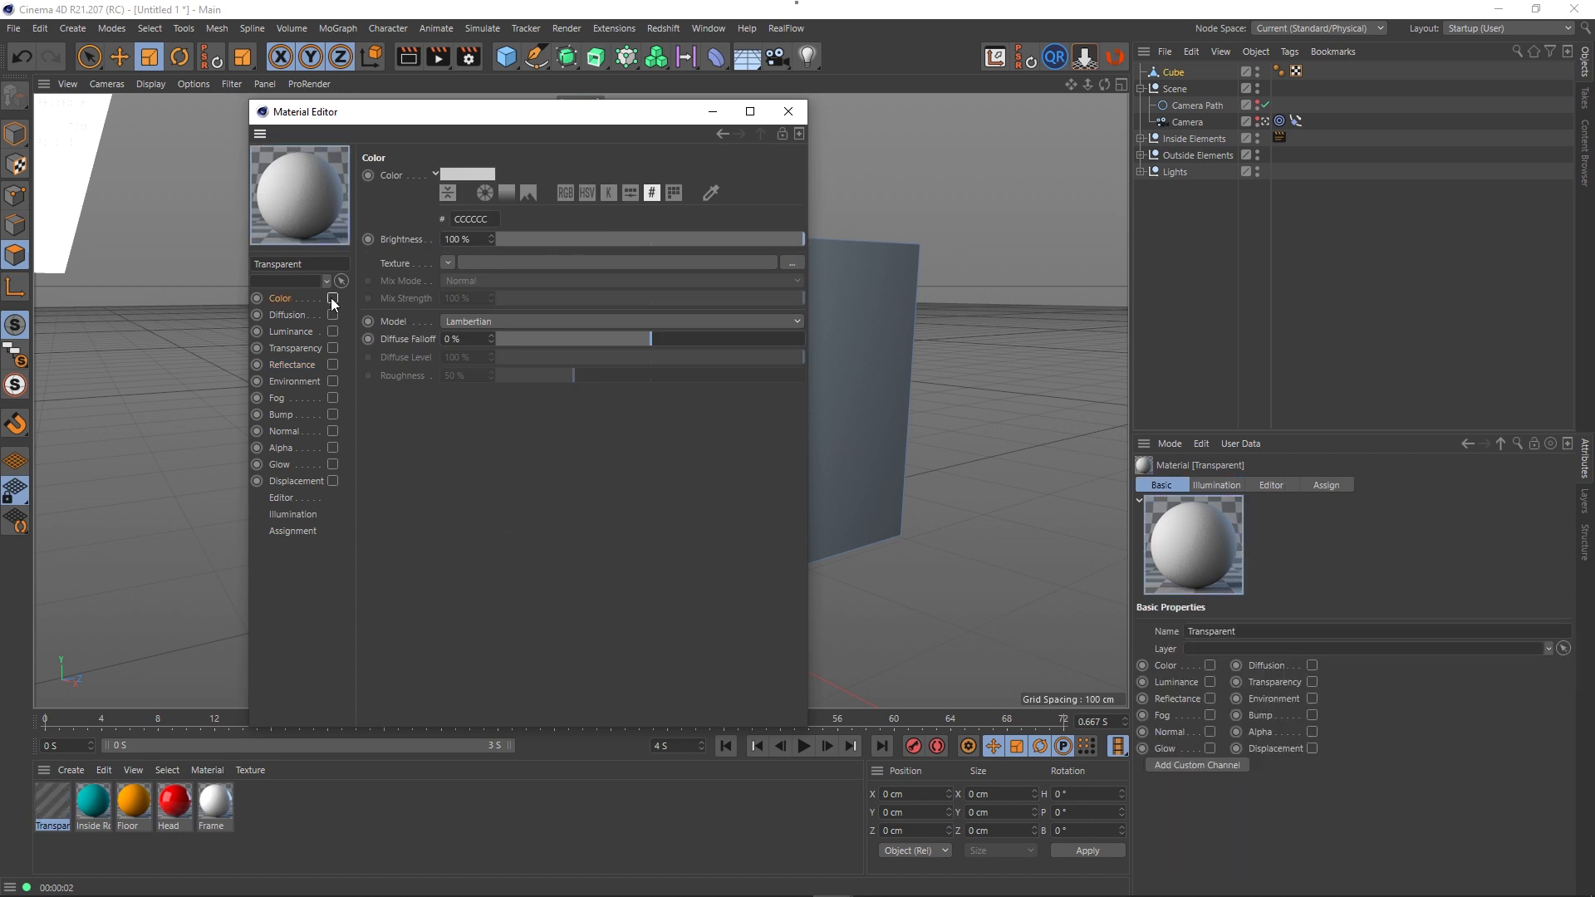
pyautogui.click(333, 348)
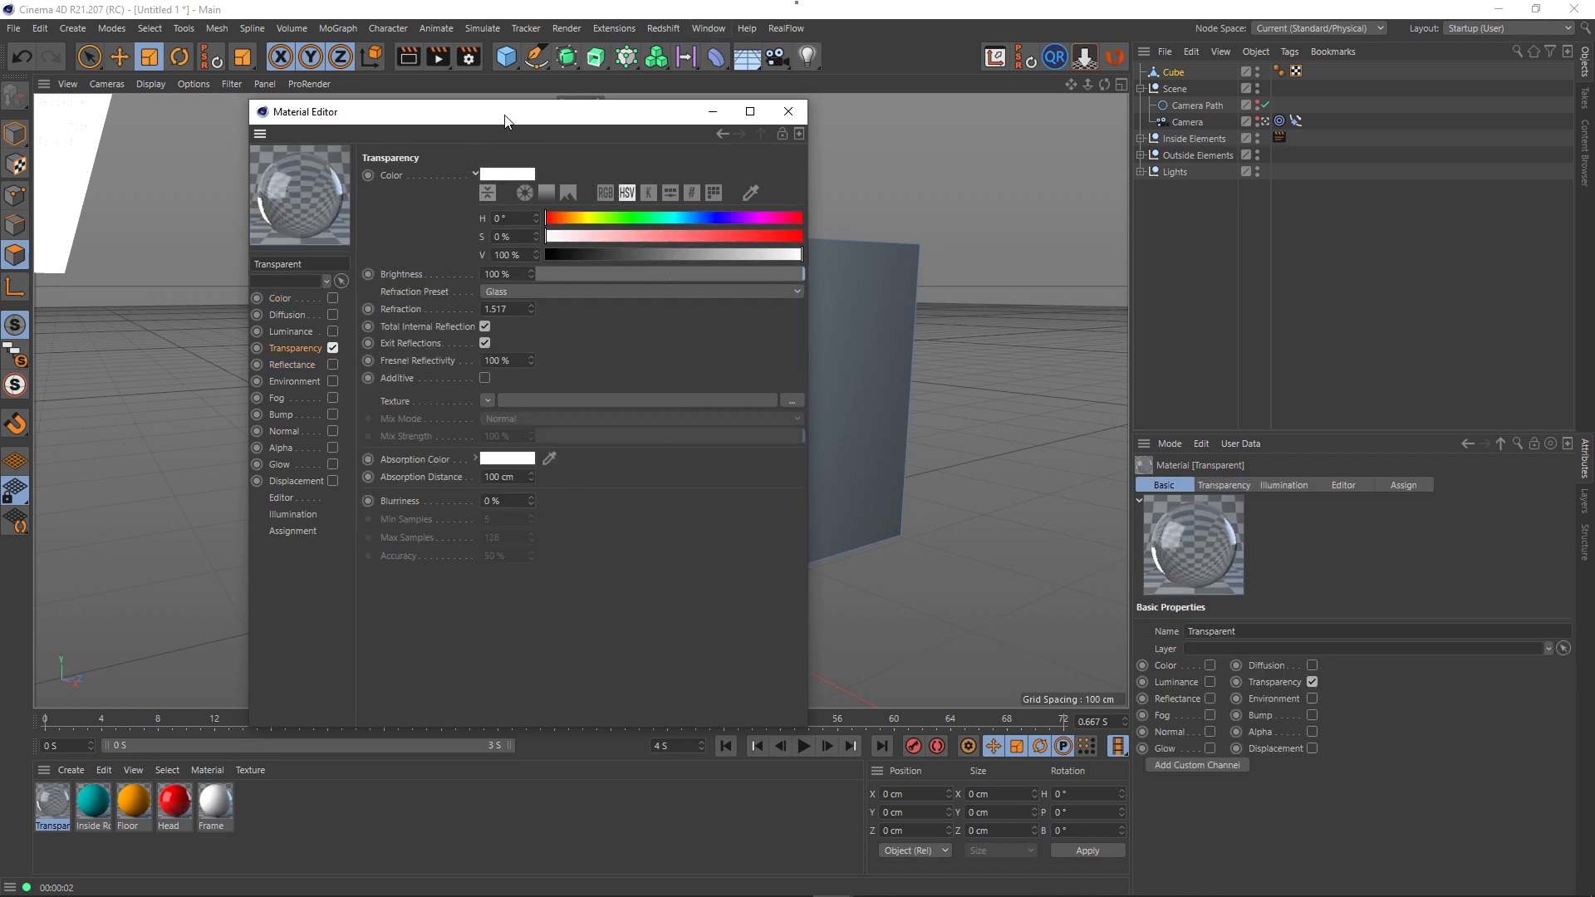
pyautogui.moveTo(504, 122); pyautogui.dragTo(846, 183)
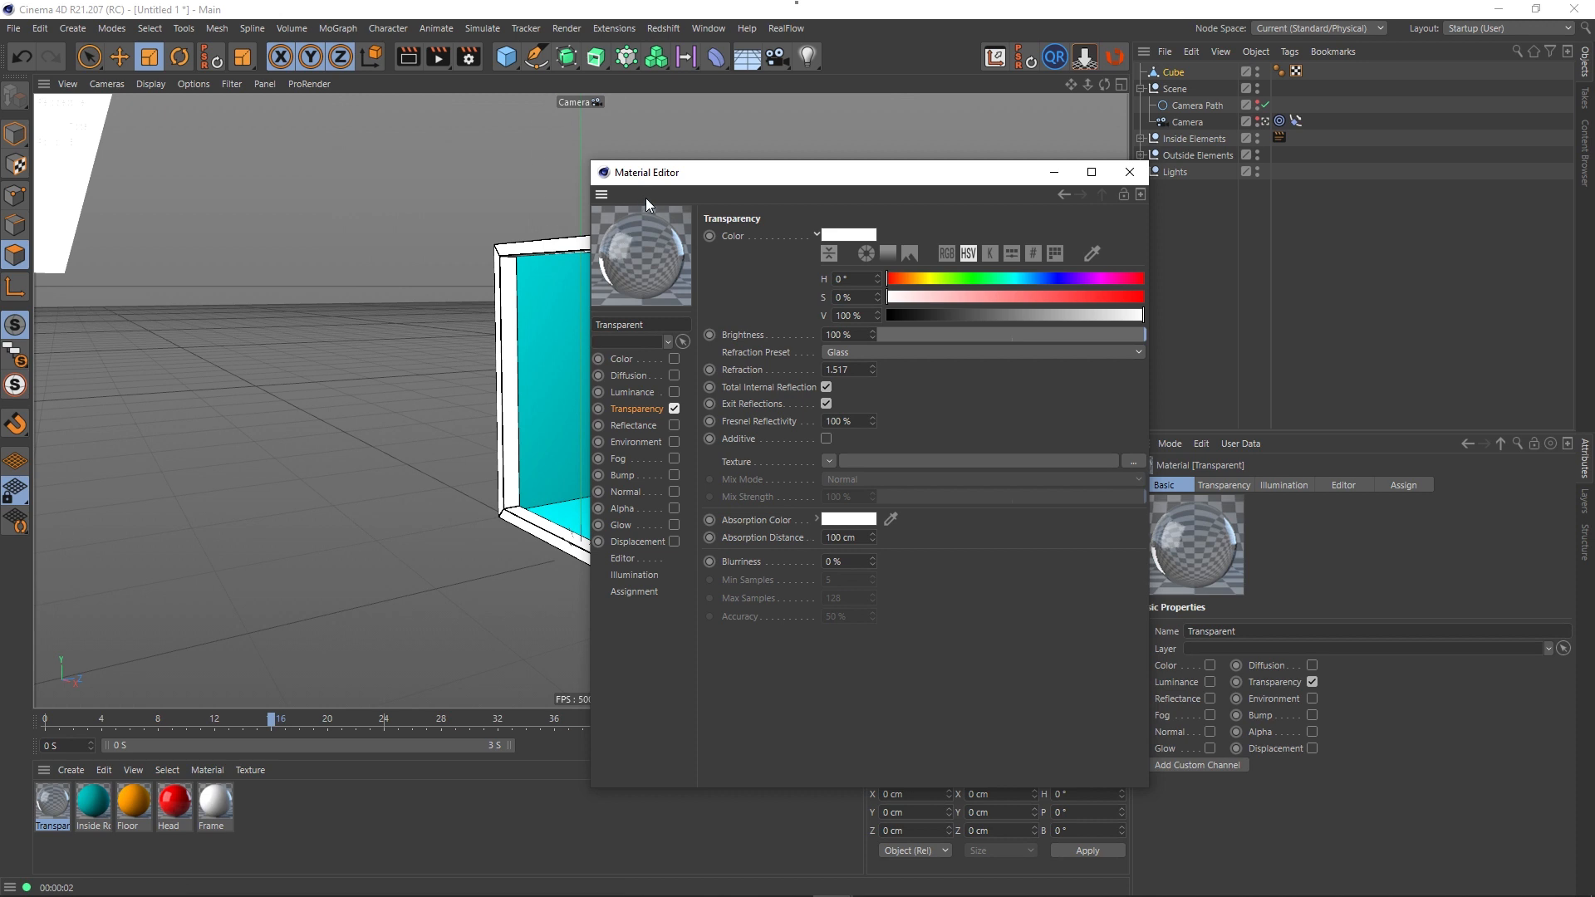
pyautogui.moveTo(639, 241); pyautogui.dragTo(598, 260)
pyautogui.click(1130, 172)
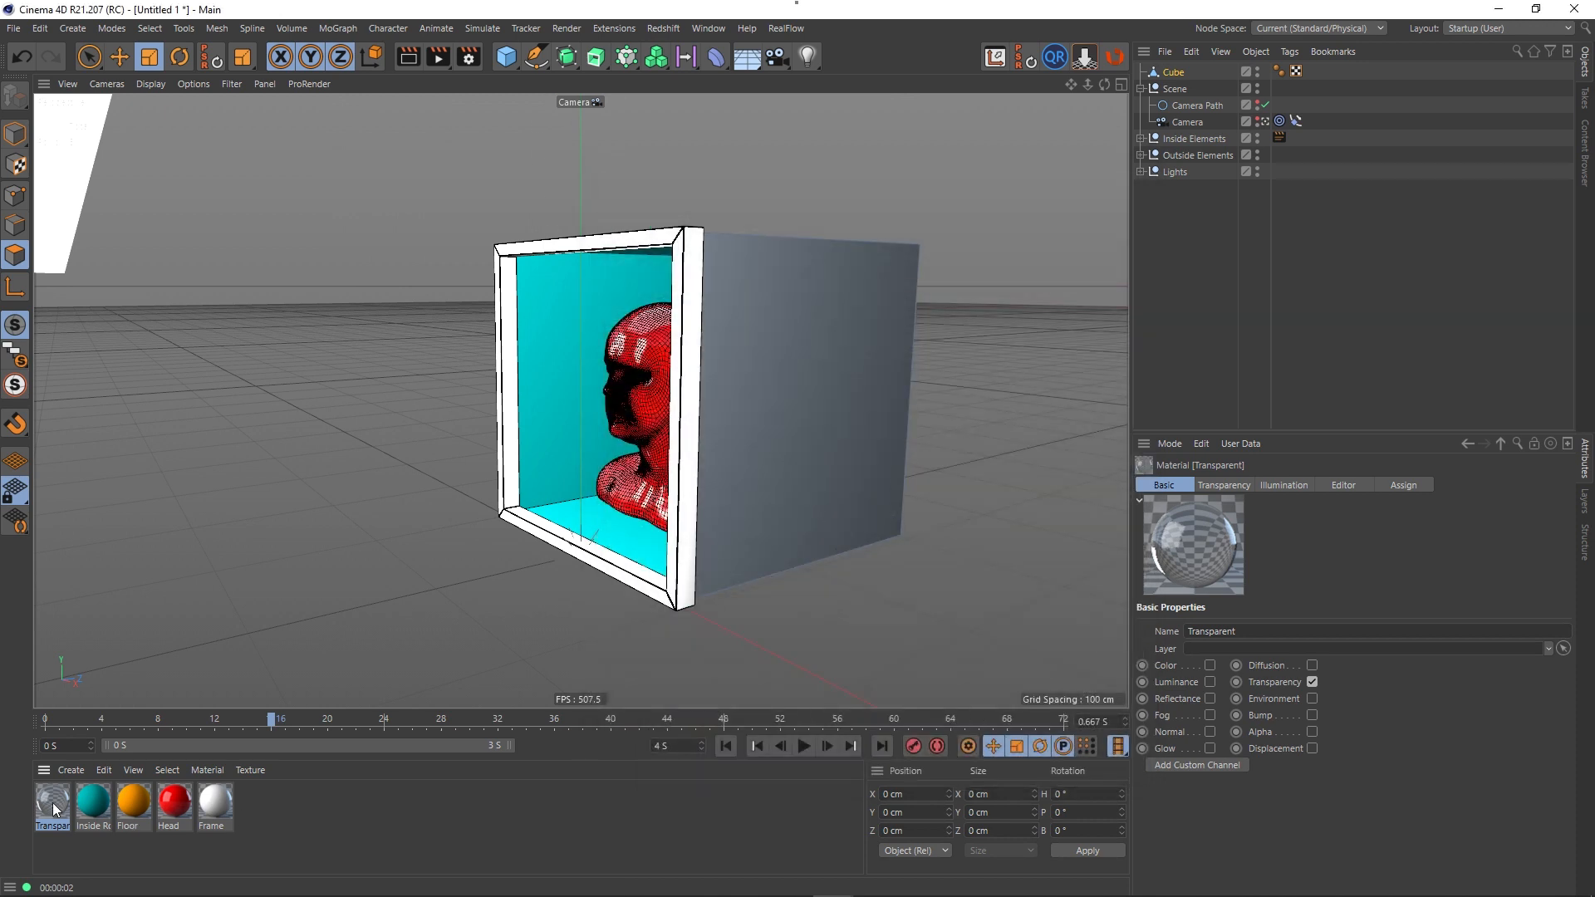
# - Apply the Transparent material to the Cube object and render a preview in the viewport
pyautogui.moveTo(54, 810); pyautogui.dragTo(1180, 76)
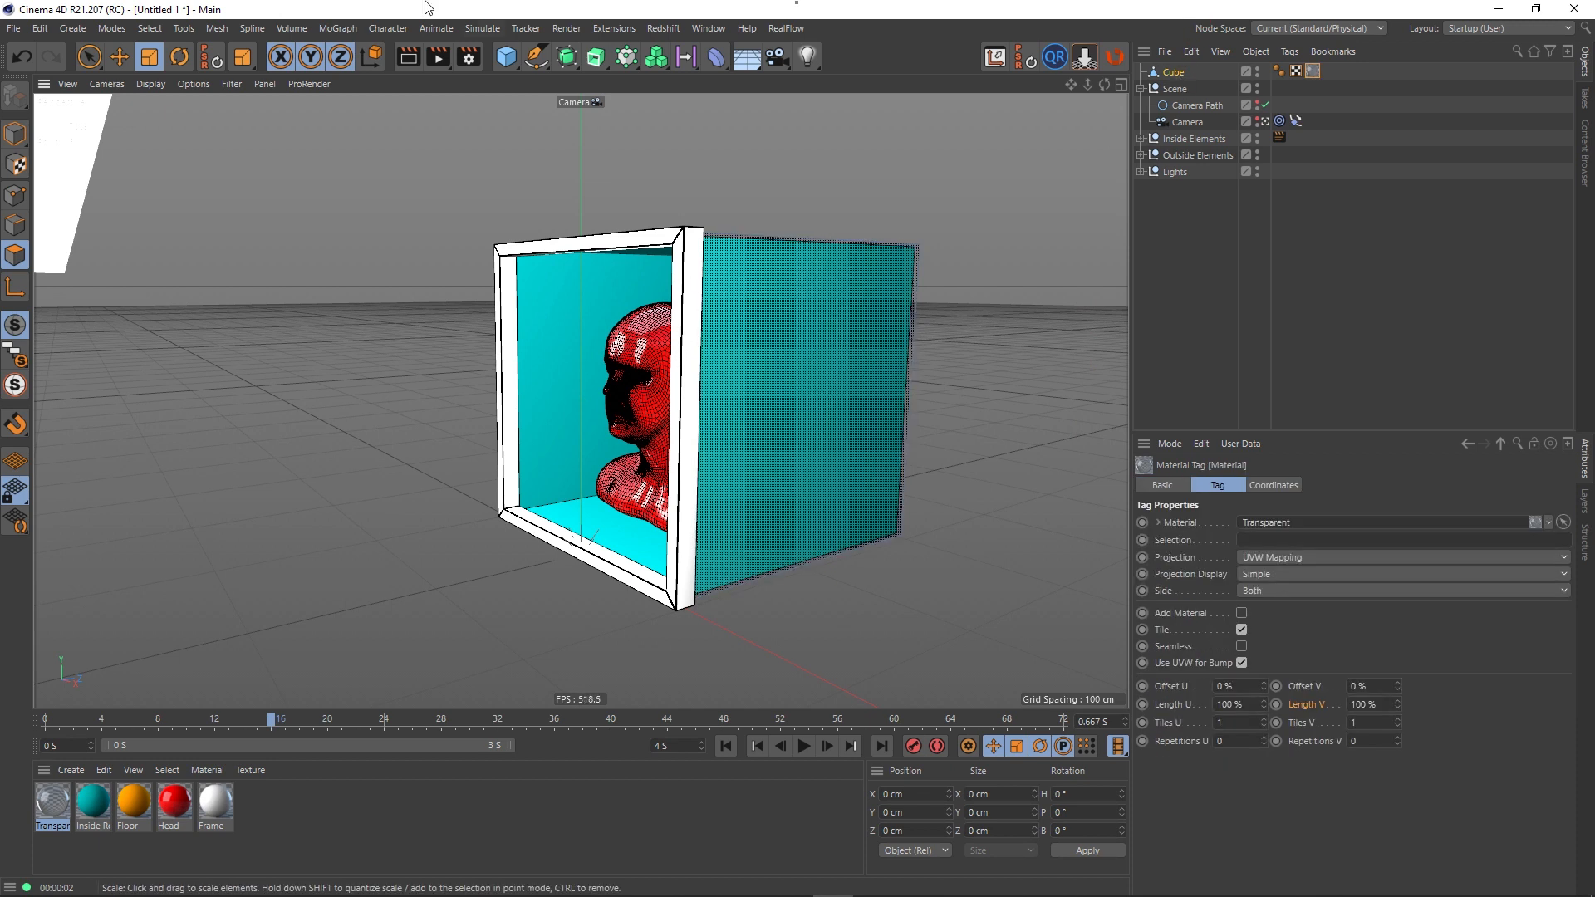
pyautogui.click(404, 58)
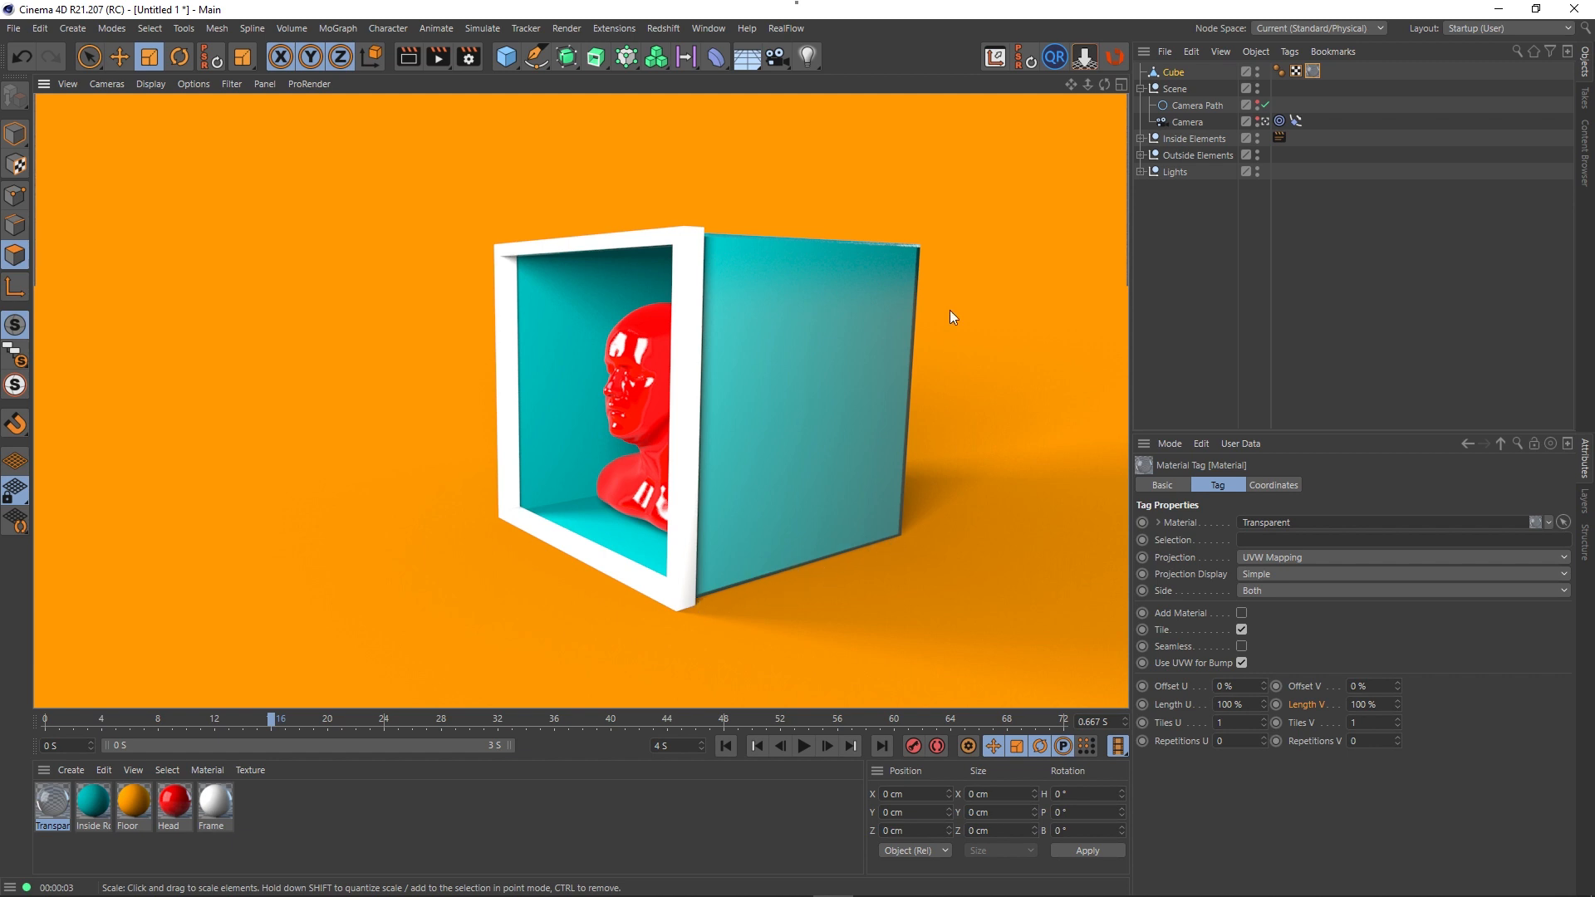
# - Set the Transparent material's refraction to 1 in its Transparency channel and close the material editor
pyautogui.doubleClick(52, 802)
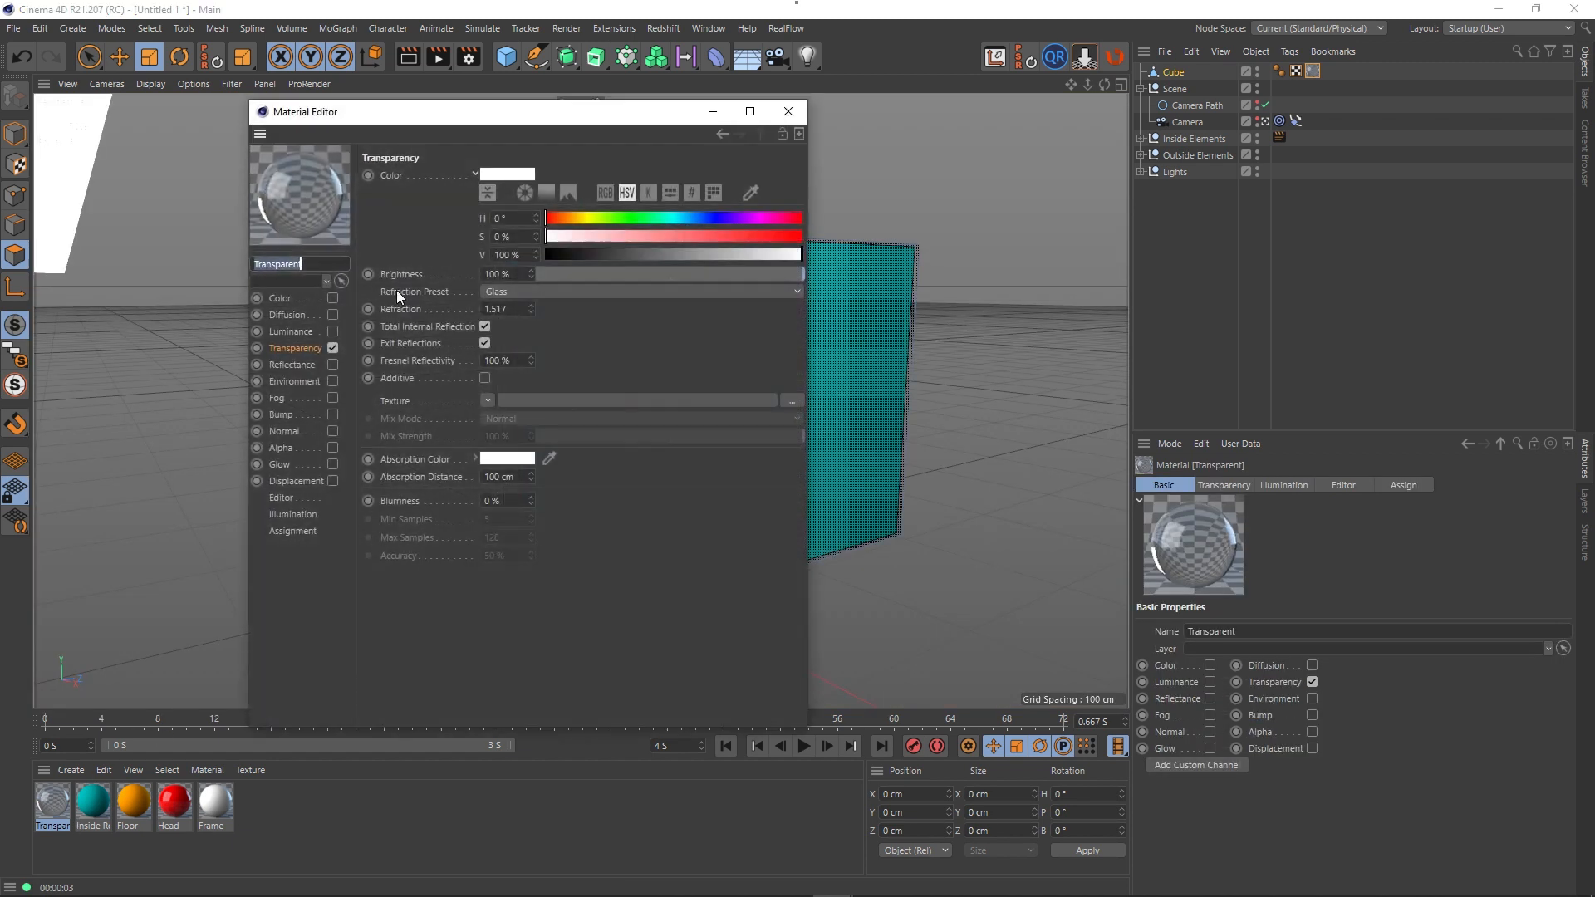
pyautogui.click(284, 351)
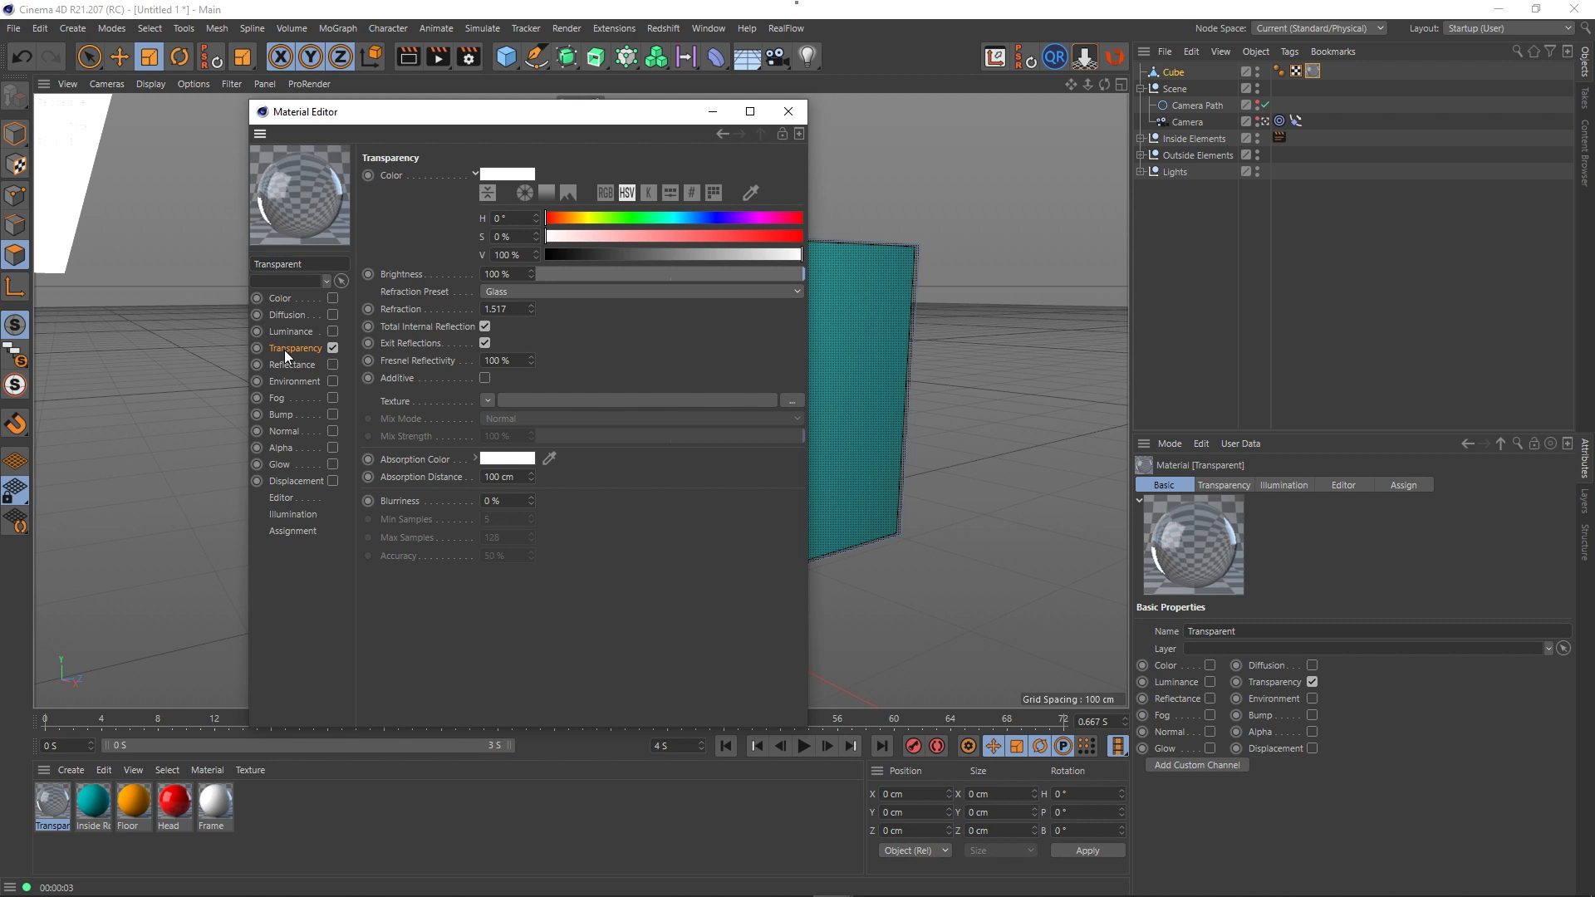
pyautogui.click(542, 293)
pyautogui.click(544, 295)
pyautogui.doubleClick(518, 311)
pyautogui.write('1')
pyautogui.press('Return')
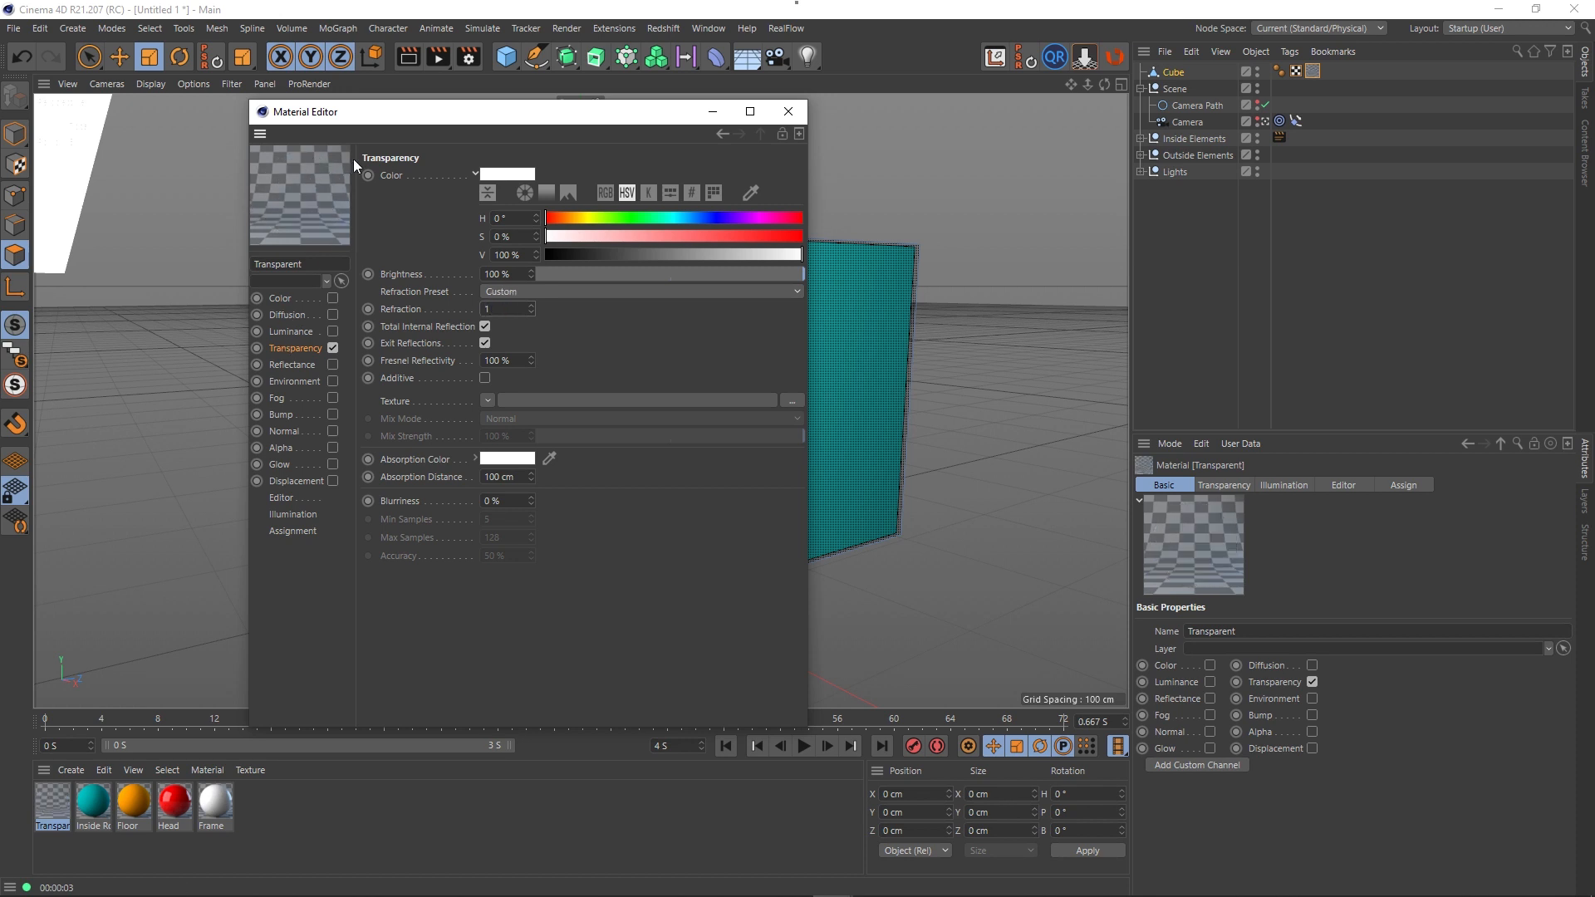
pyautogui.click(783, 115)
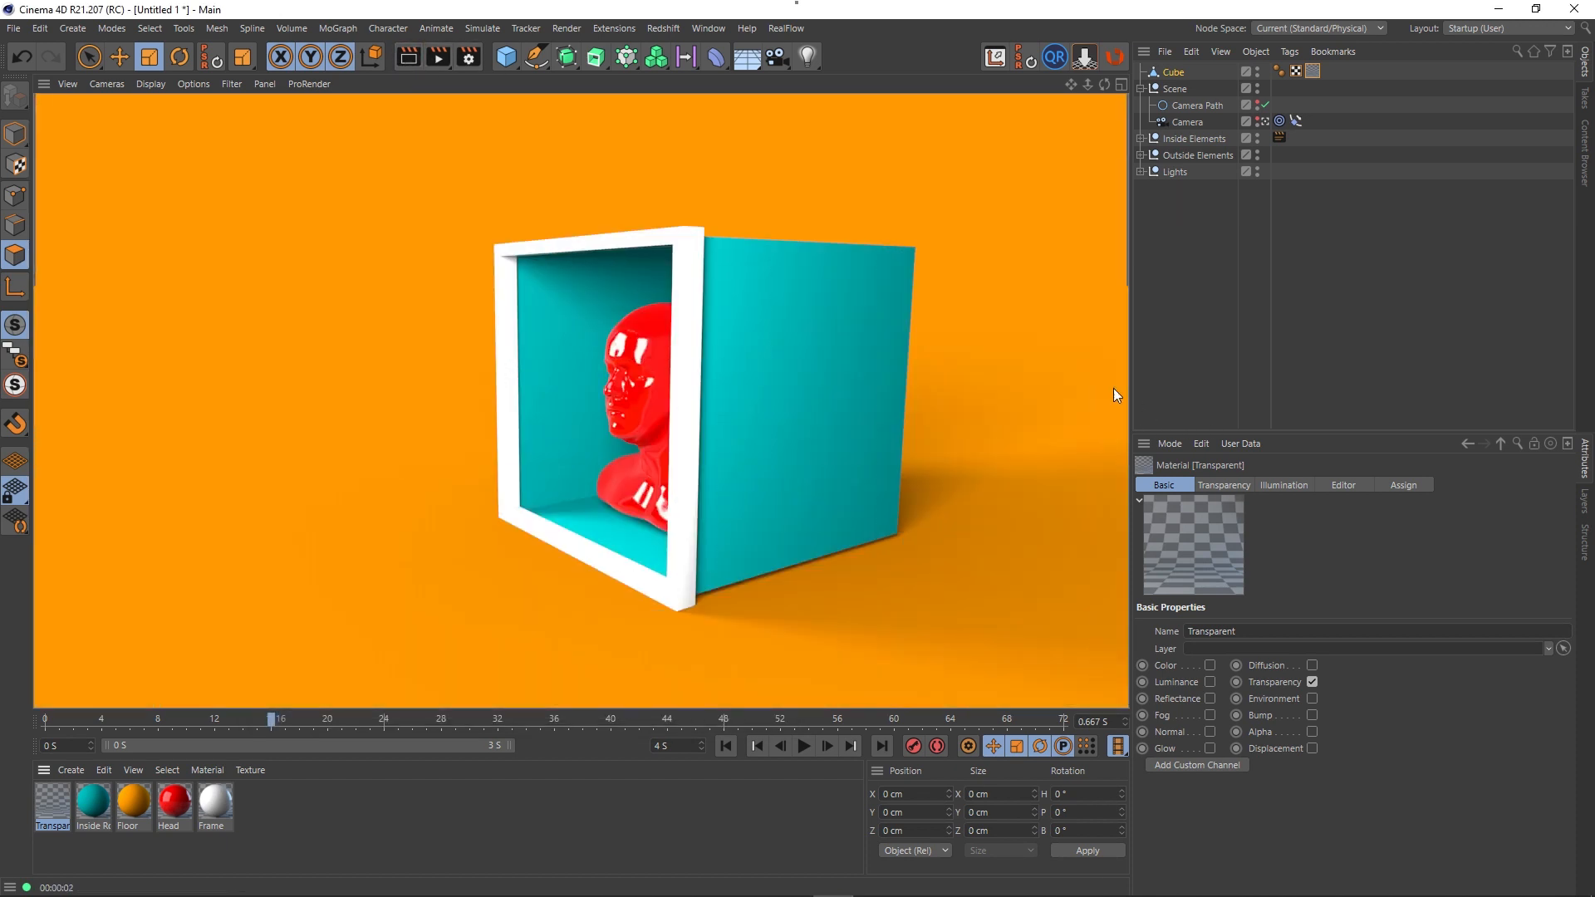
# - Rename the Cube object as Transparent Blocker
pyautogui.doubleClick(1170, 73)
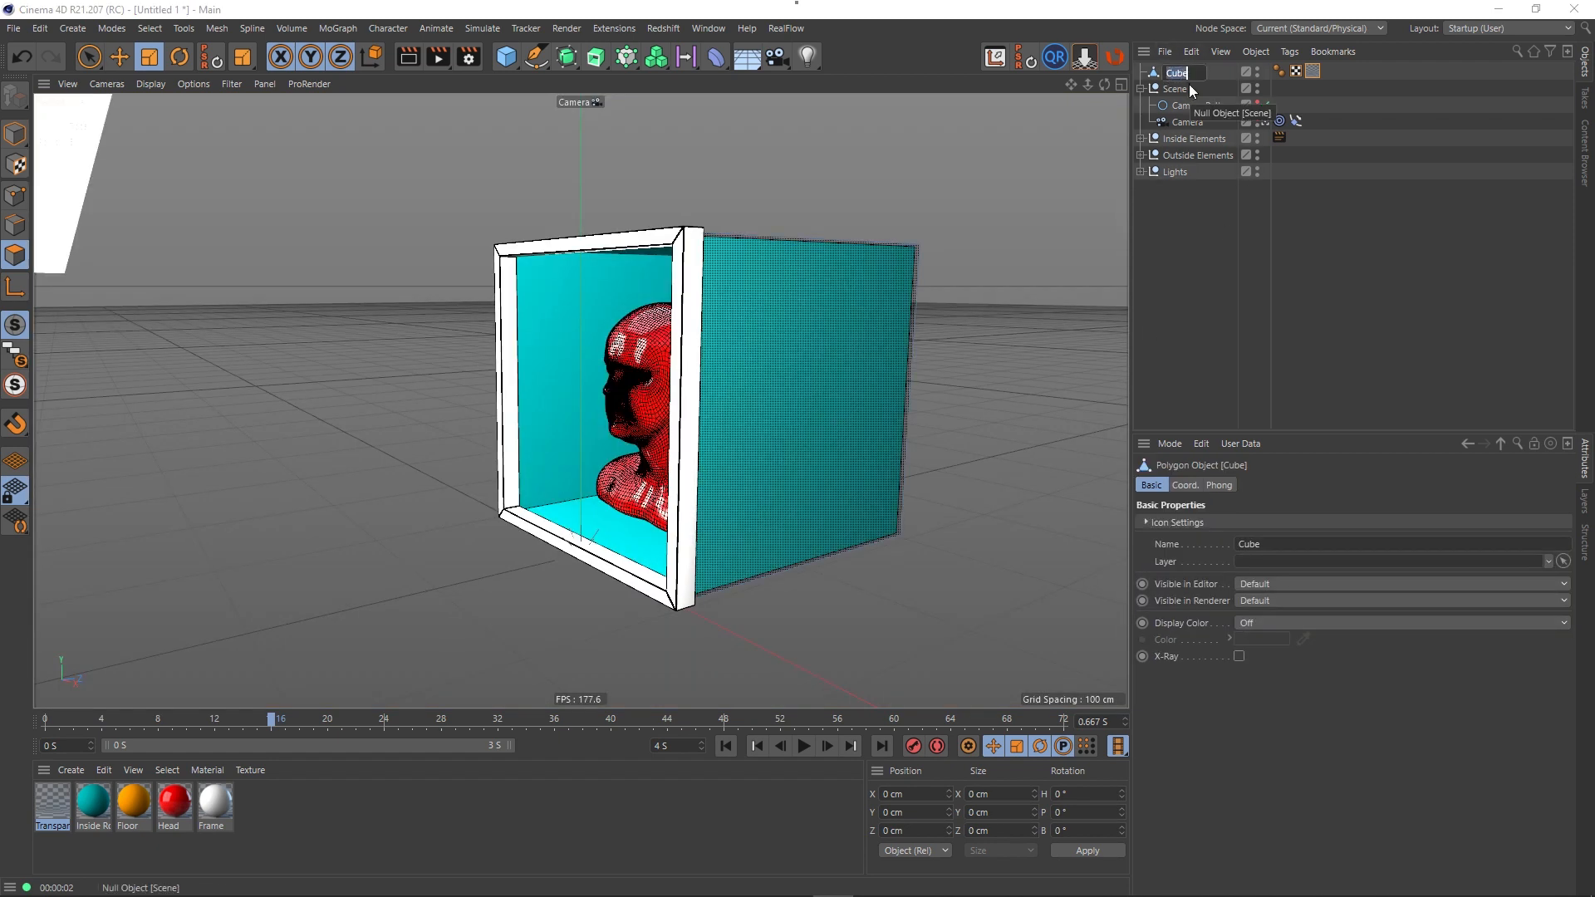
pyautogui.write('T')
pyautogui.write('ransparent')
pyautogui.write(' blocker')
pyautogui.press('Return')
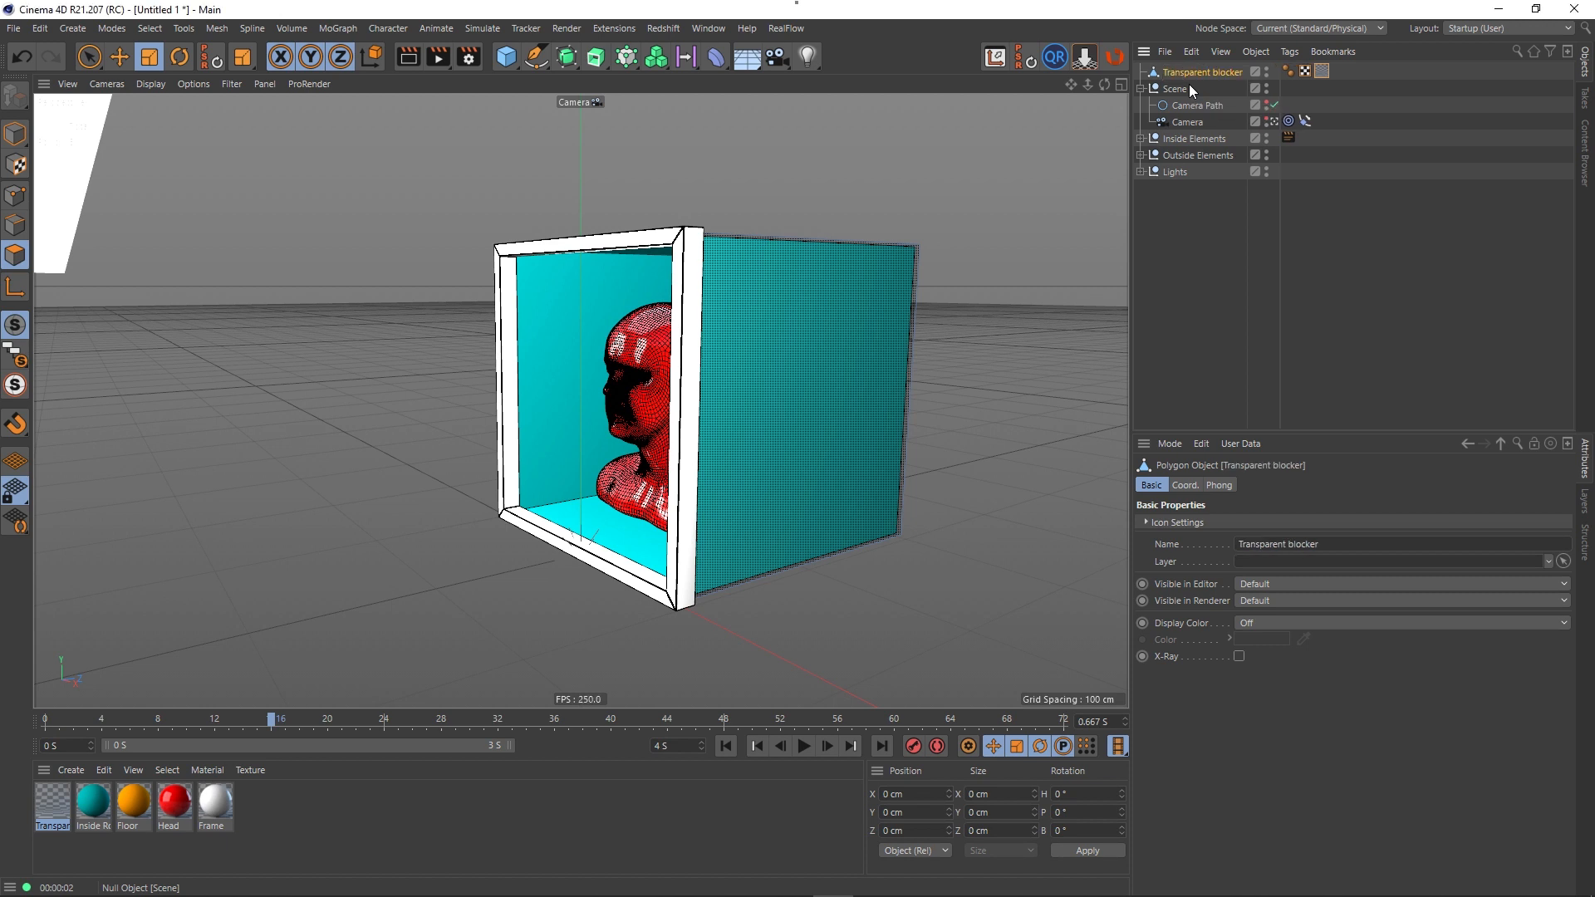
pyautogui.doubleClick(1220, 73)
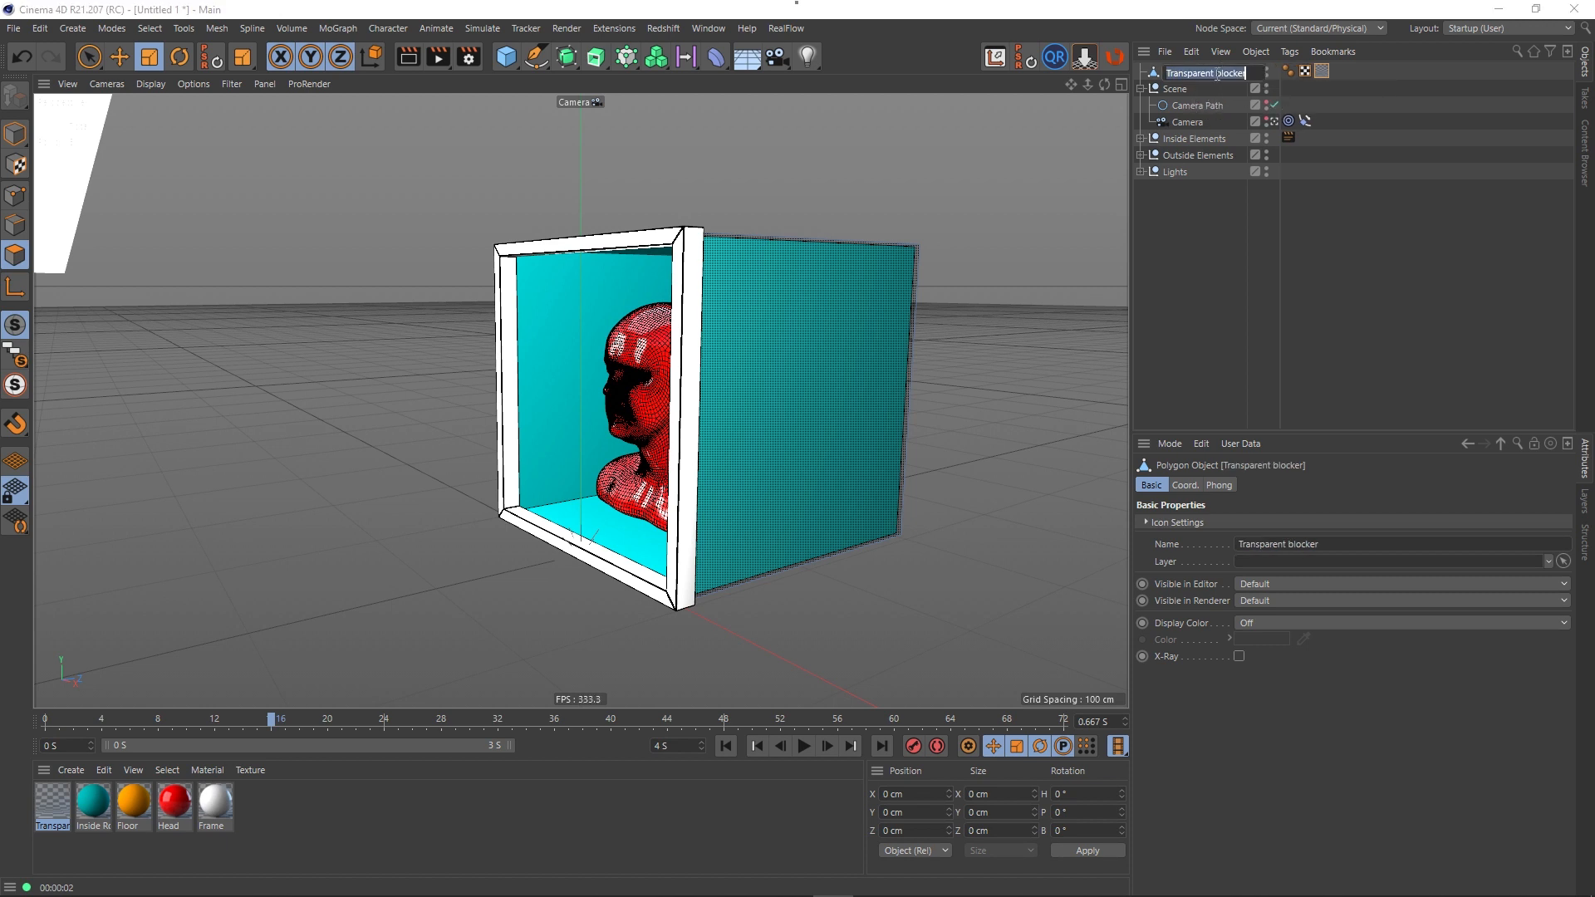
pyautogui.press('BackSpace')
pyautogui.write('B')
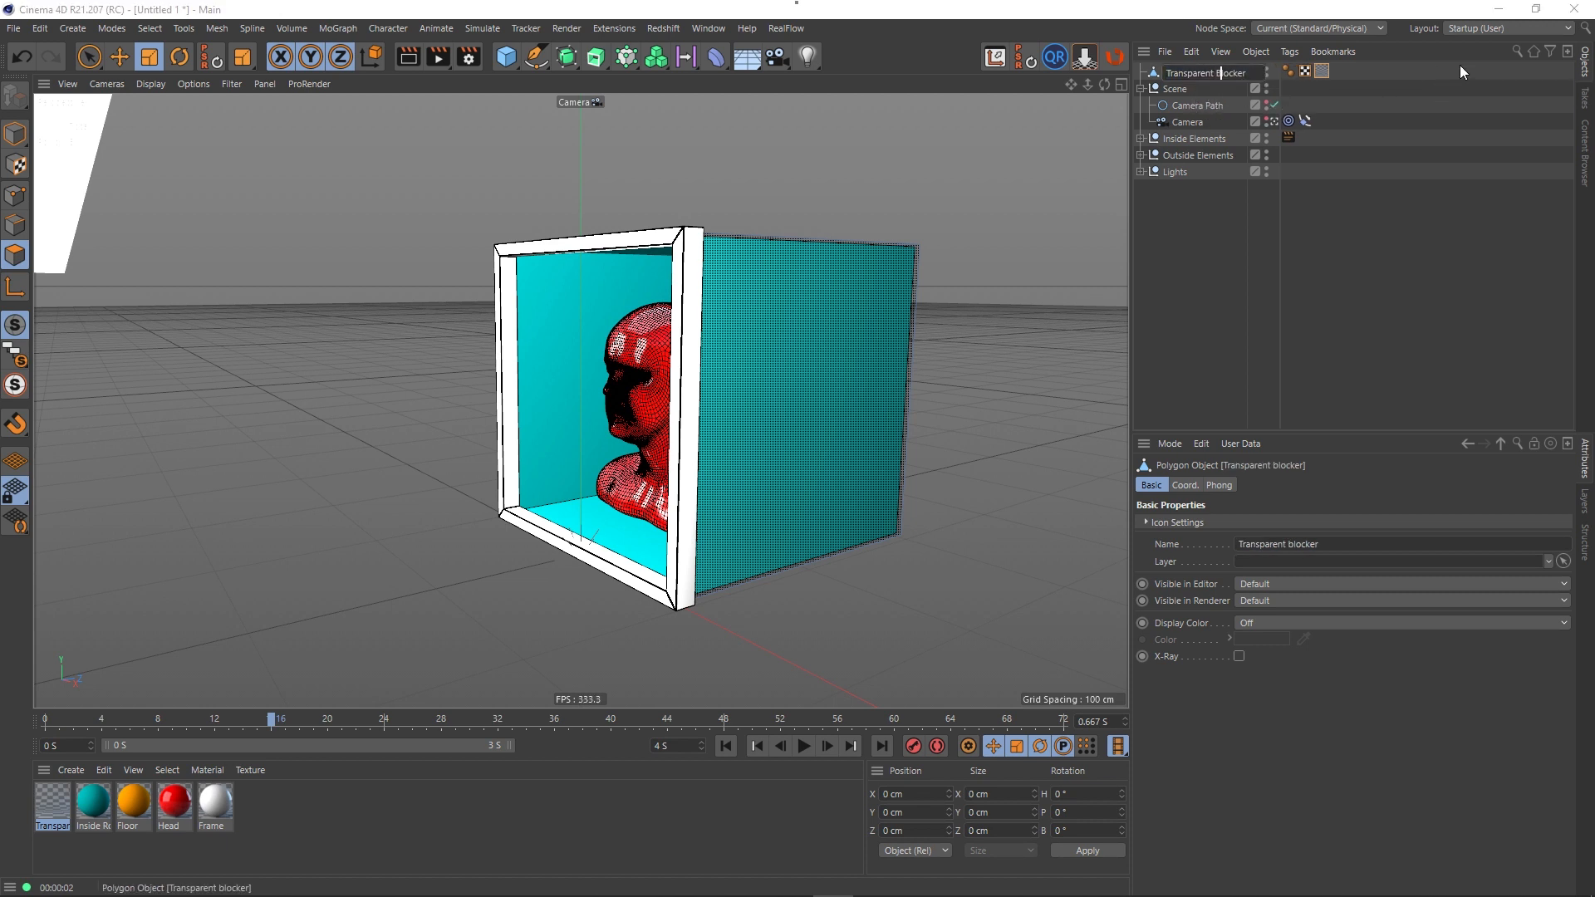
pyautogui.press('Return')
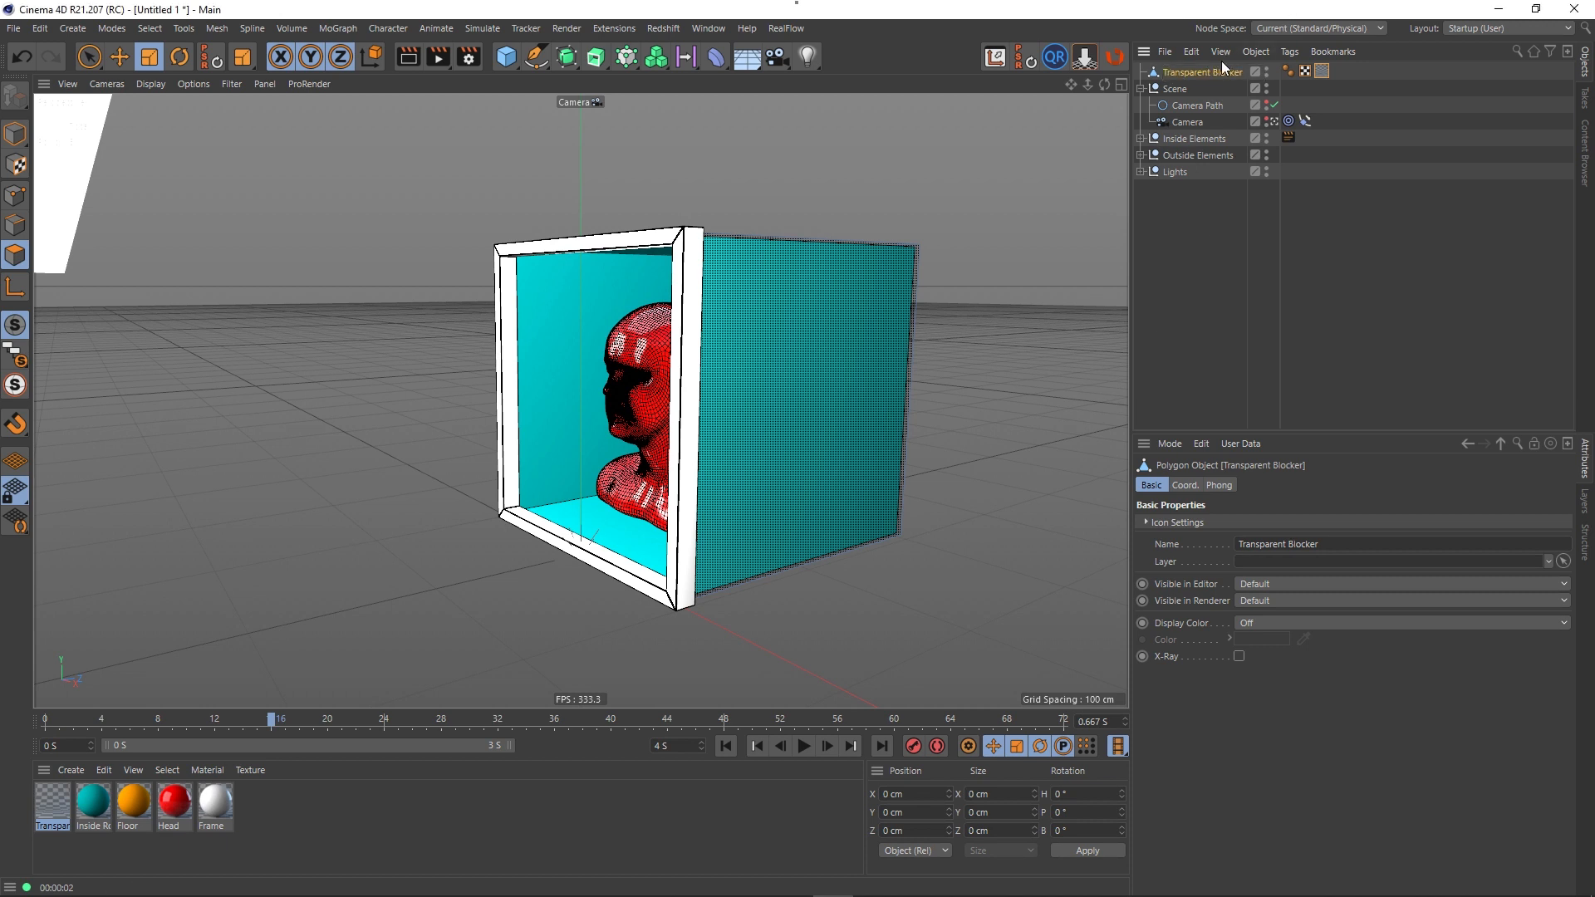
# - Move Transparent Blocker into the Scene group and collapse the group
pyautogui.moveTo(1183, 72); pyautogui.dragTo(1183, 100)
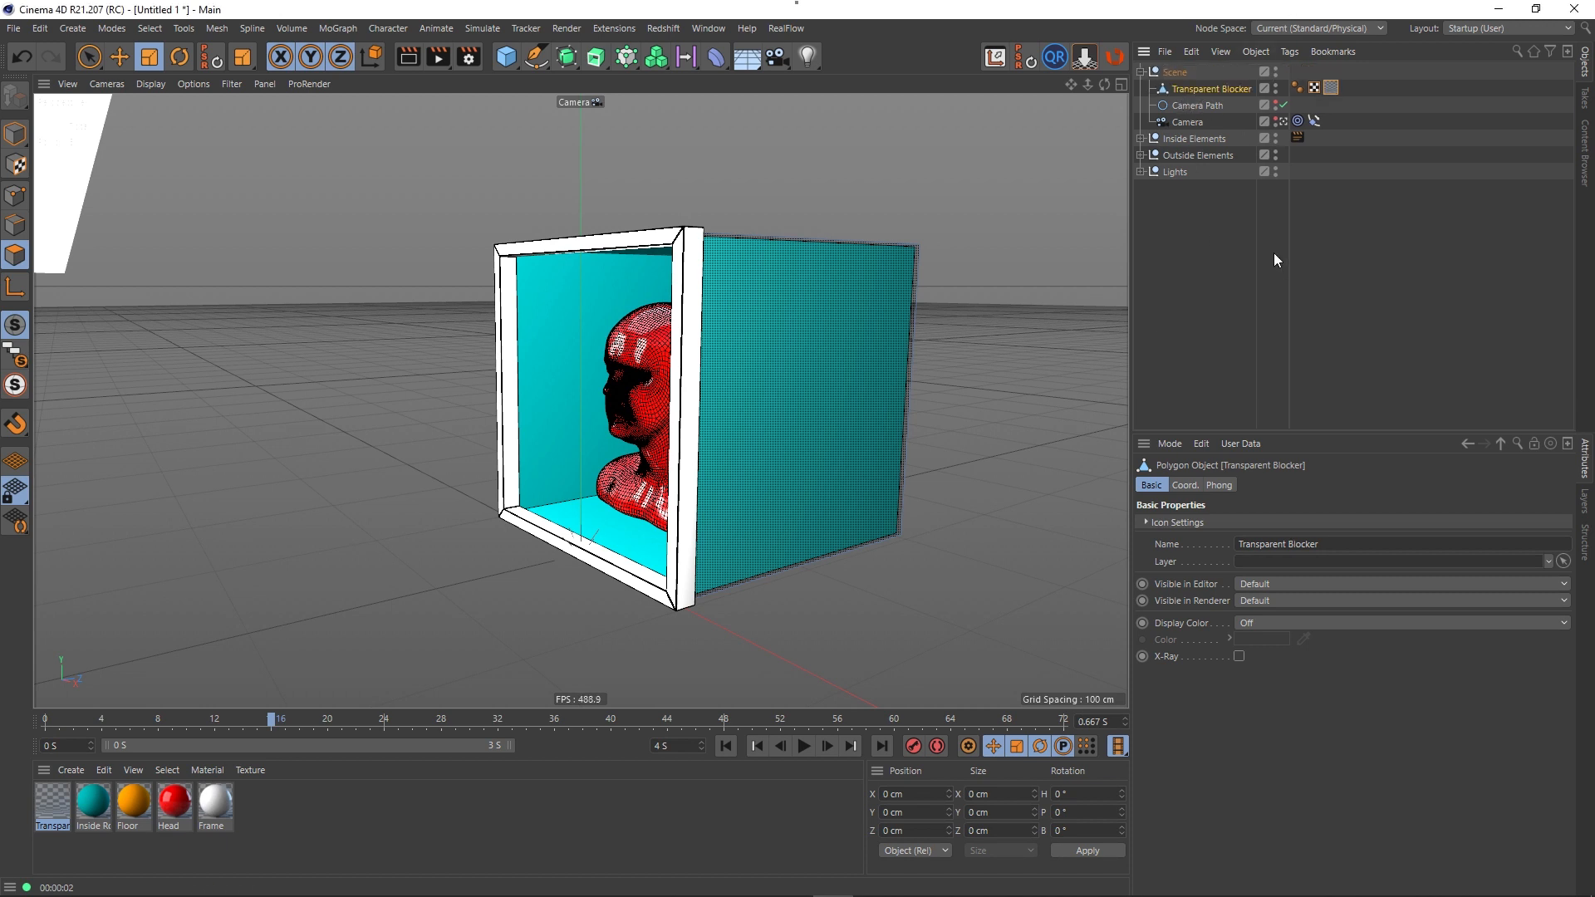
pyautogui.click(1213, 217)
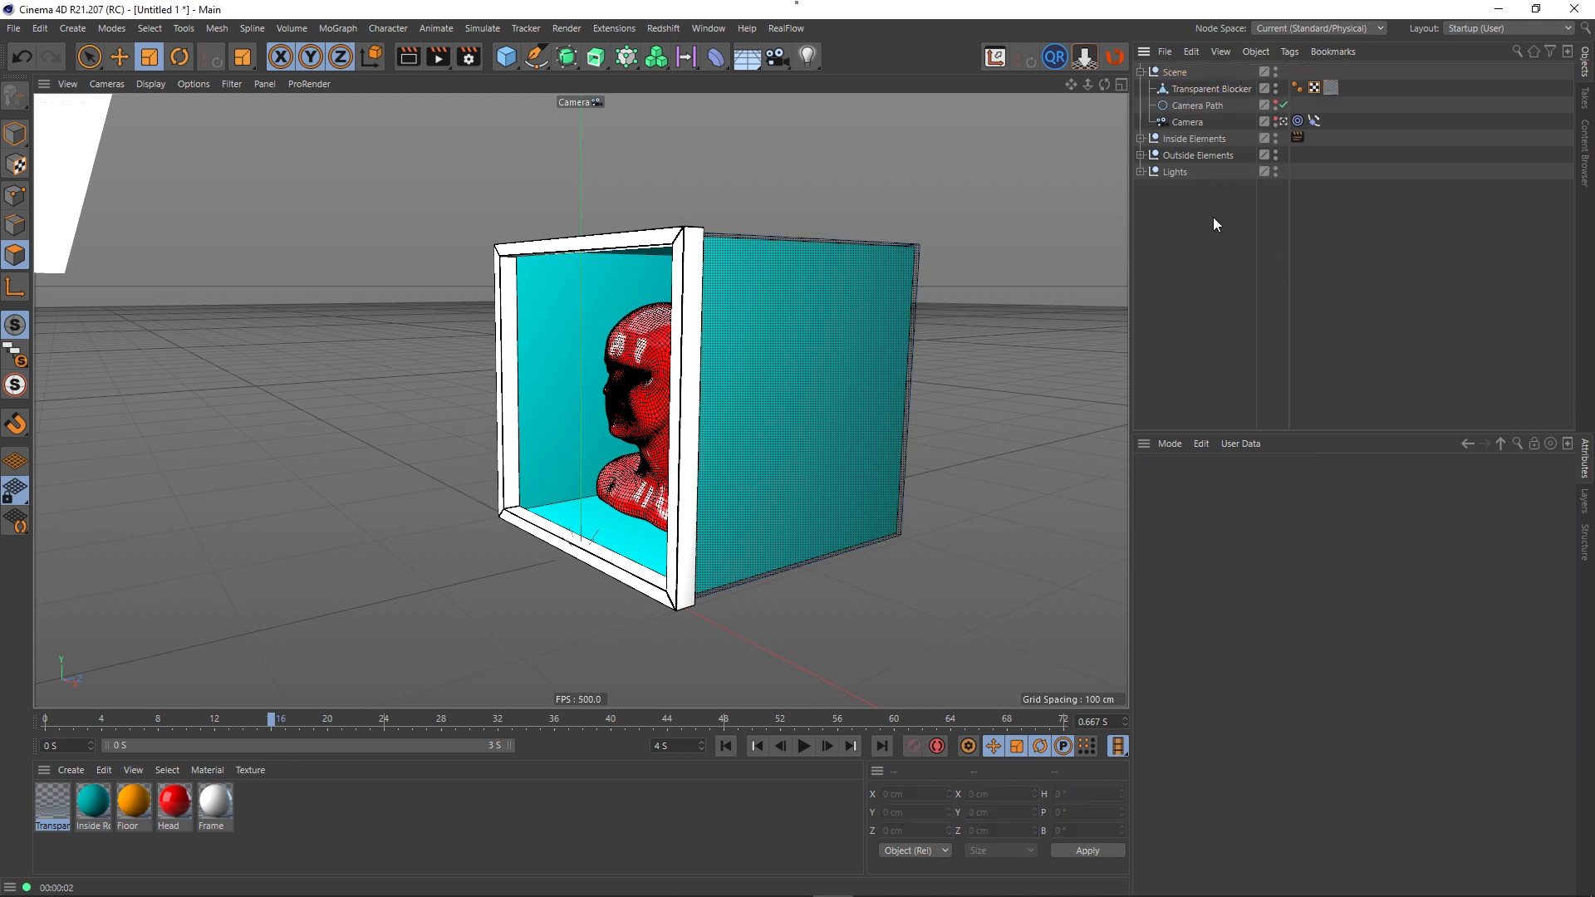
pyautogui.click(1141, 73)
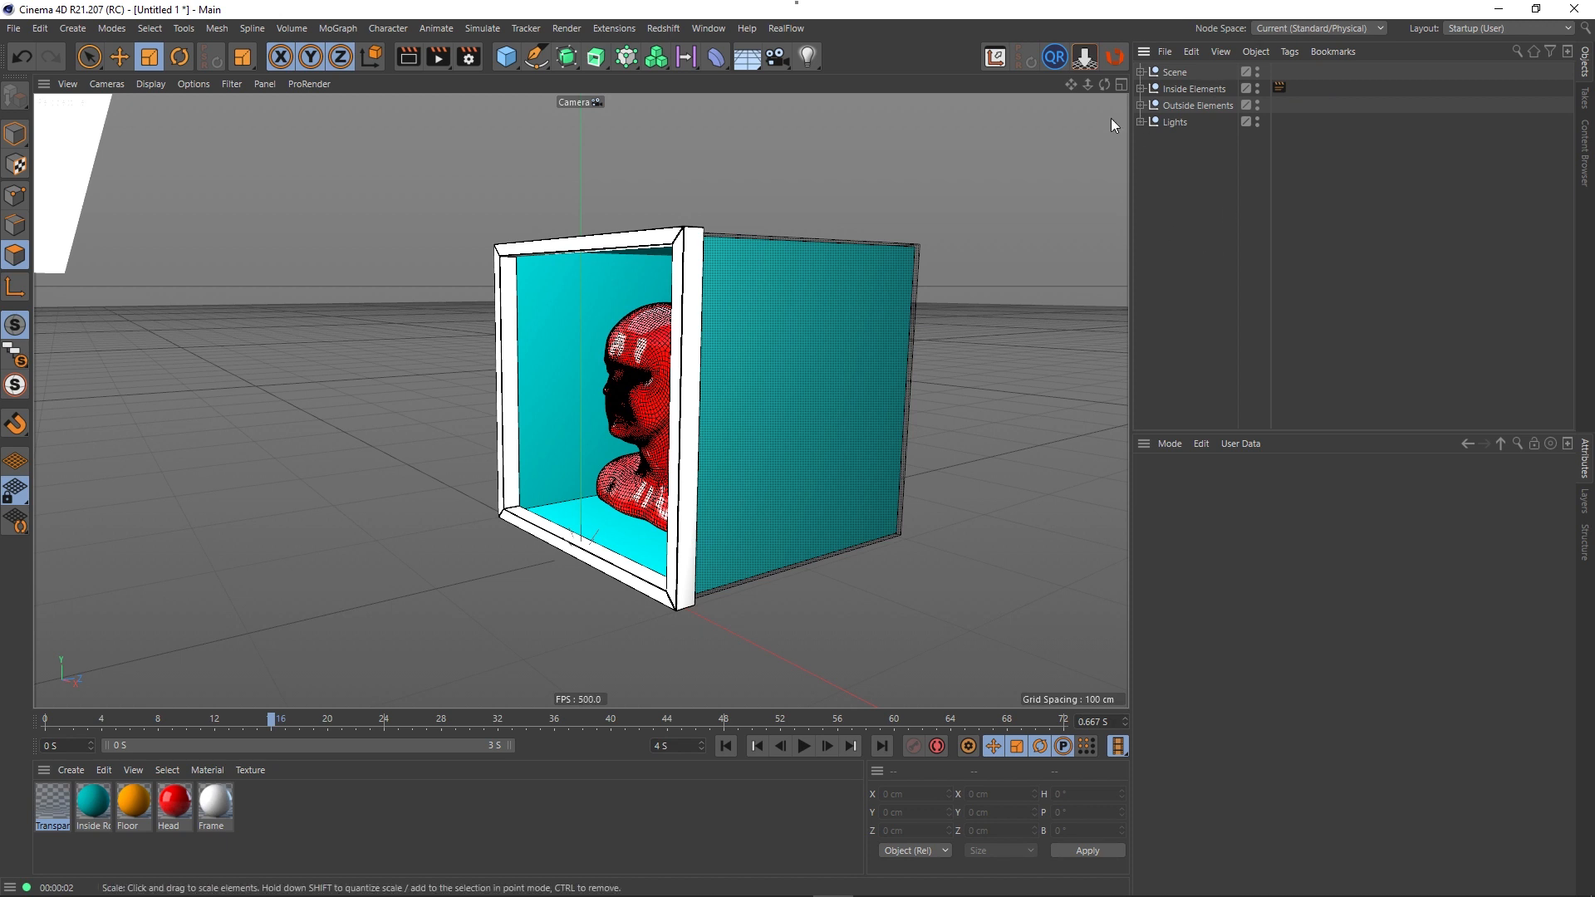
# - Turn off Seen by Transparency in the Inside Elements compositing tag and preview renders of the view, including one at frame 18
pyautogui.click(408, 58)
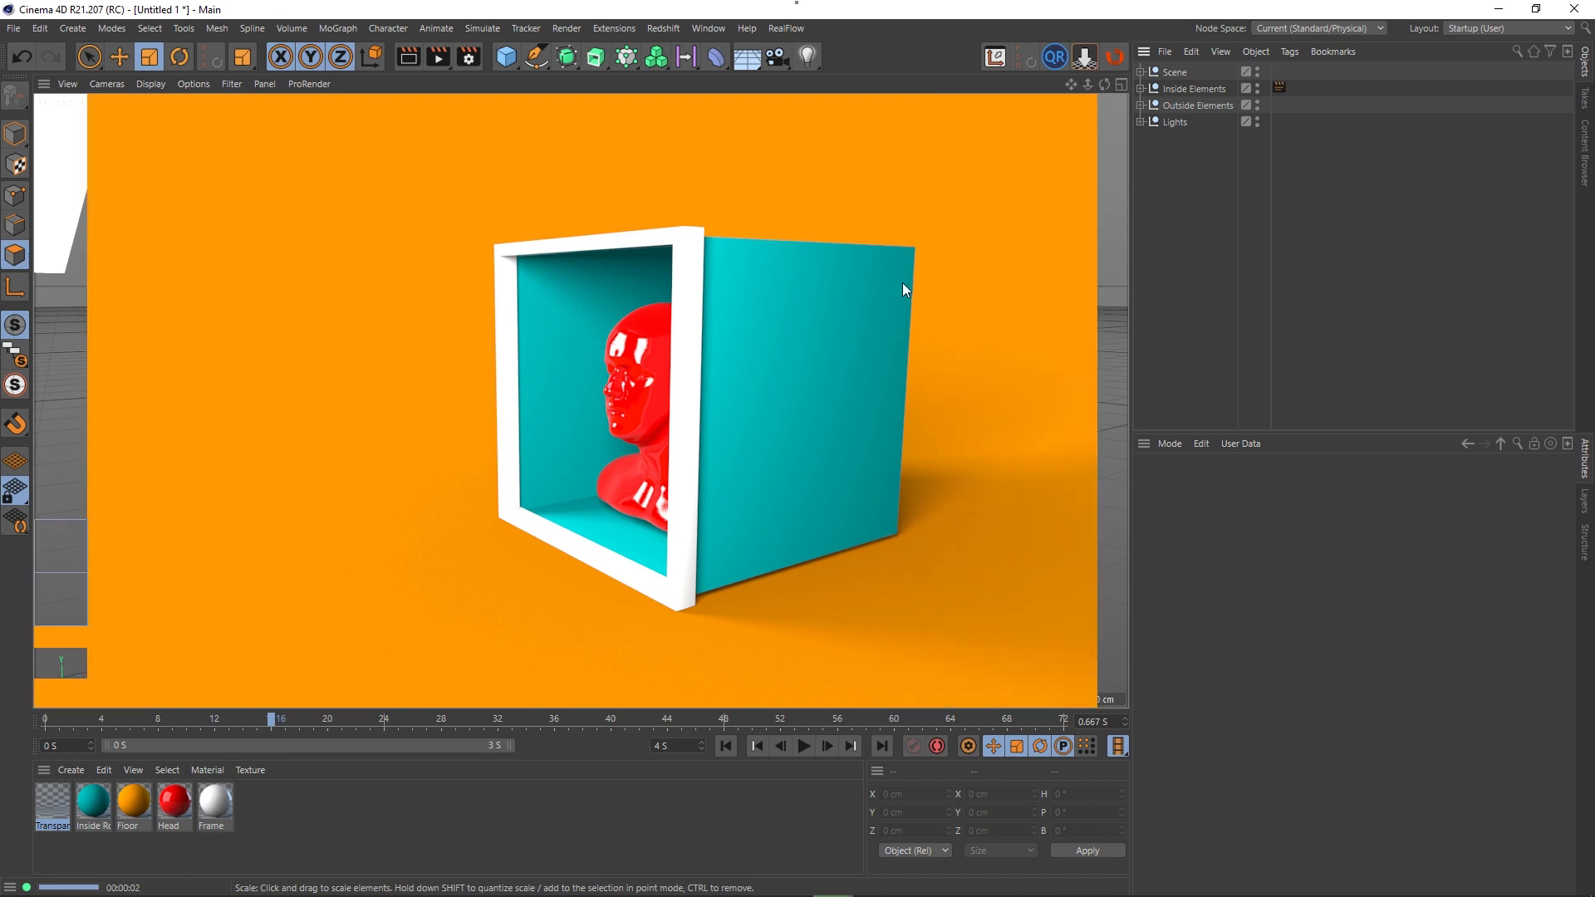
pyautogui.click(1278, 86)
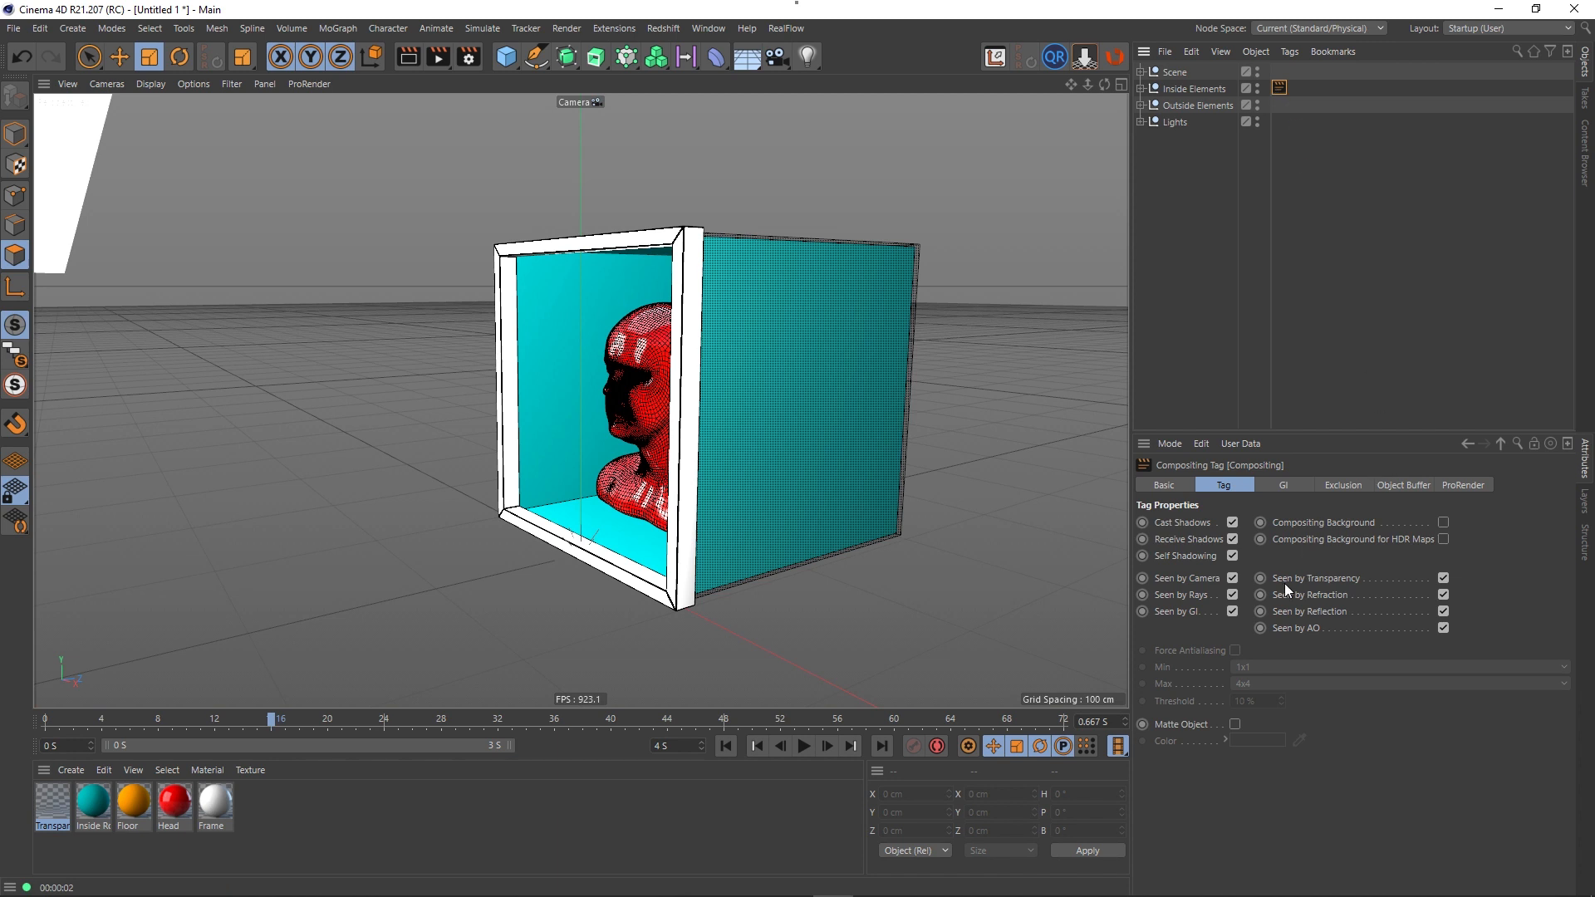
pyautogui.click(1442, 578)
pyautogui.click(415, 60)
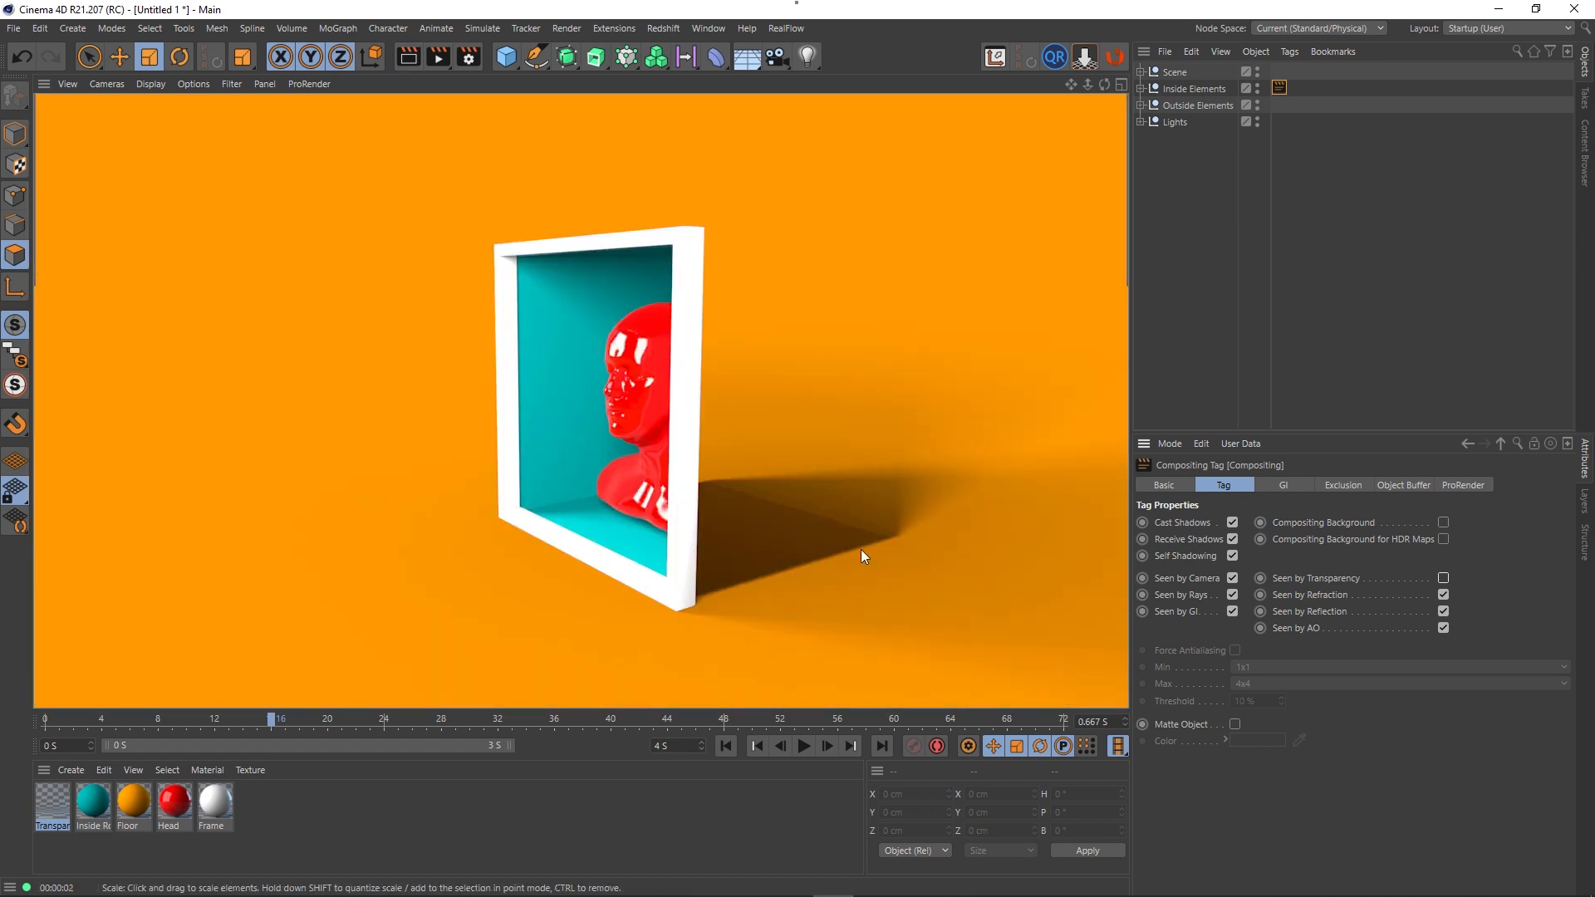
pyautogui.moveTo(275, 726)
pyautogui.mouseDown()
pyautogui.moveTo(313, 725)
pyautogui.moveTo(236, 733)
pyautogui.moveTo(371, 726)
pyautogui.moveTo(296, 725)
pyautogui.mouseUp()
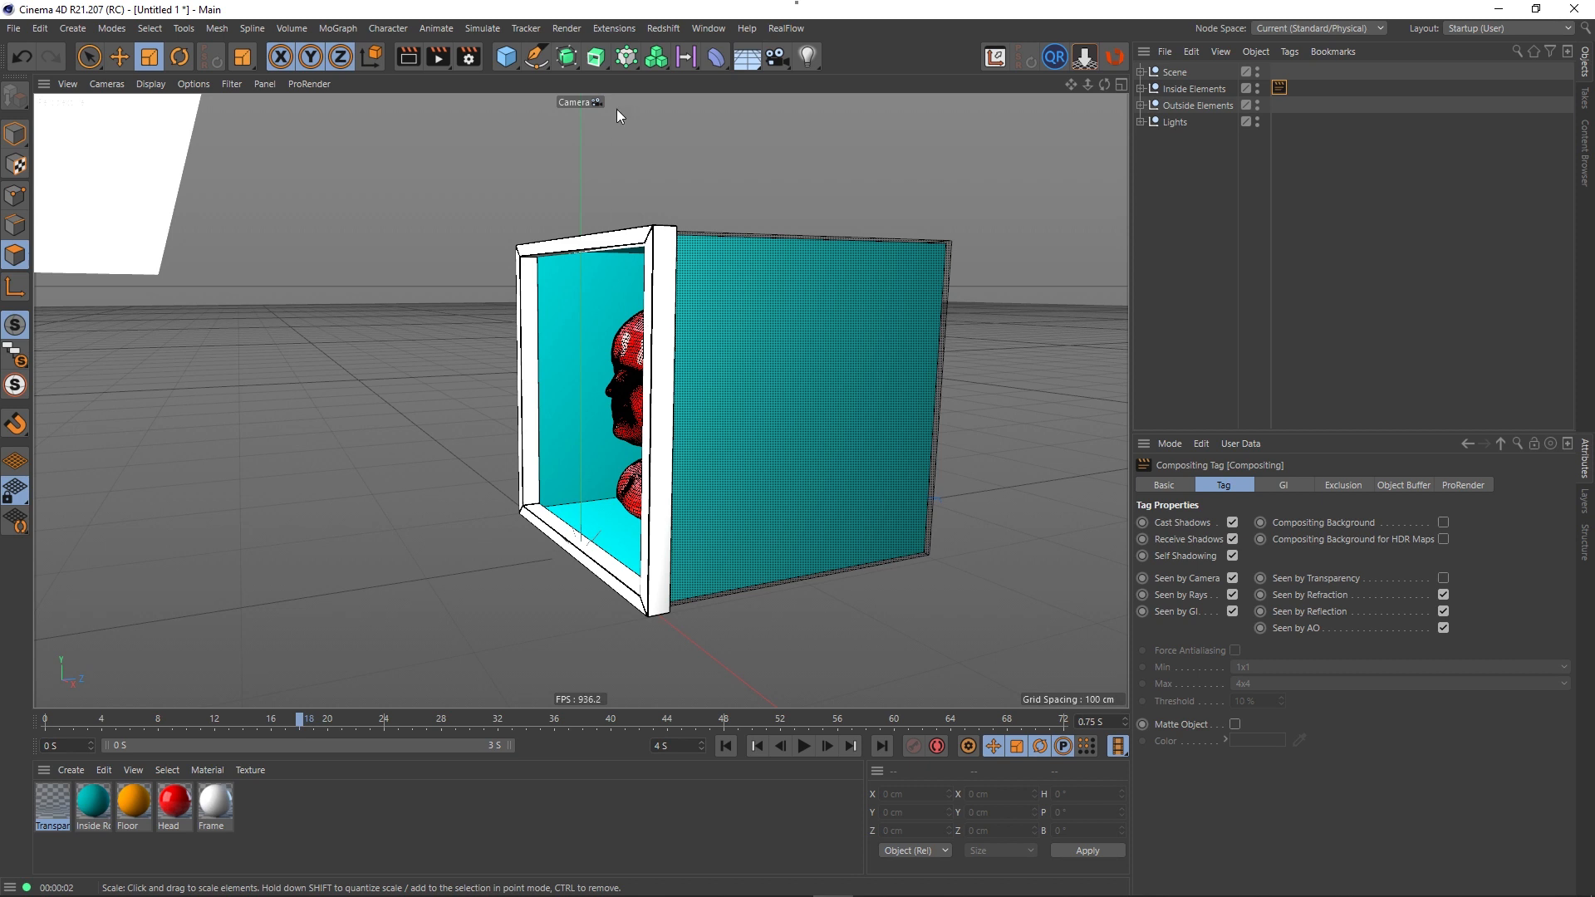
pyautogui.click(408, 57)
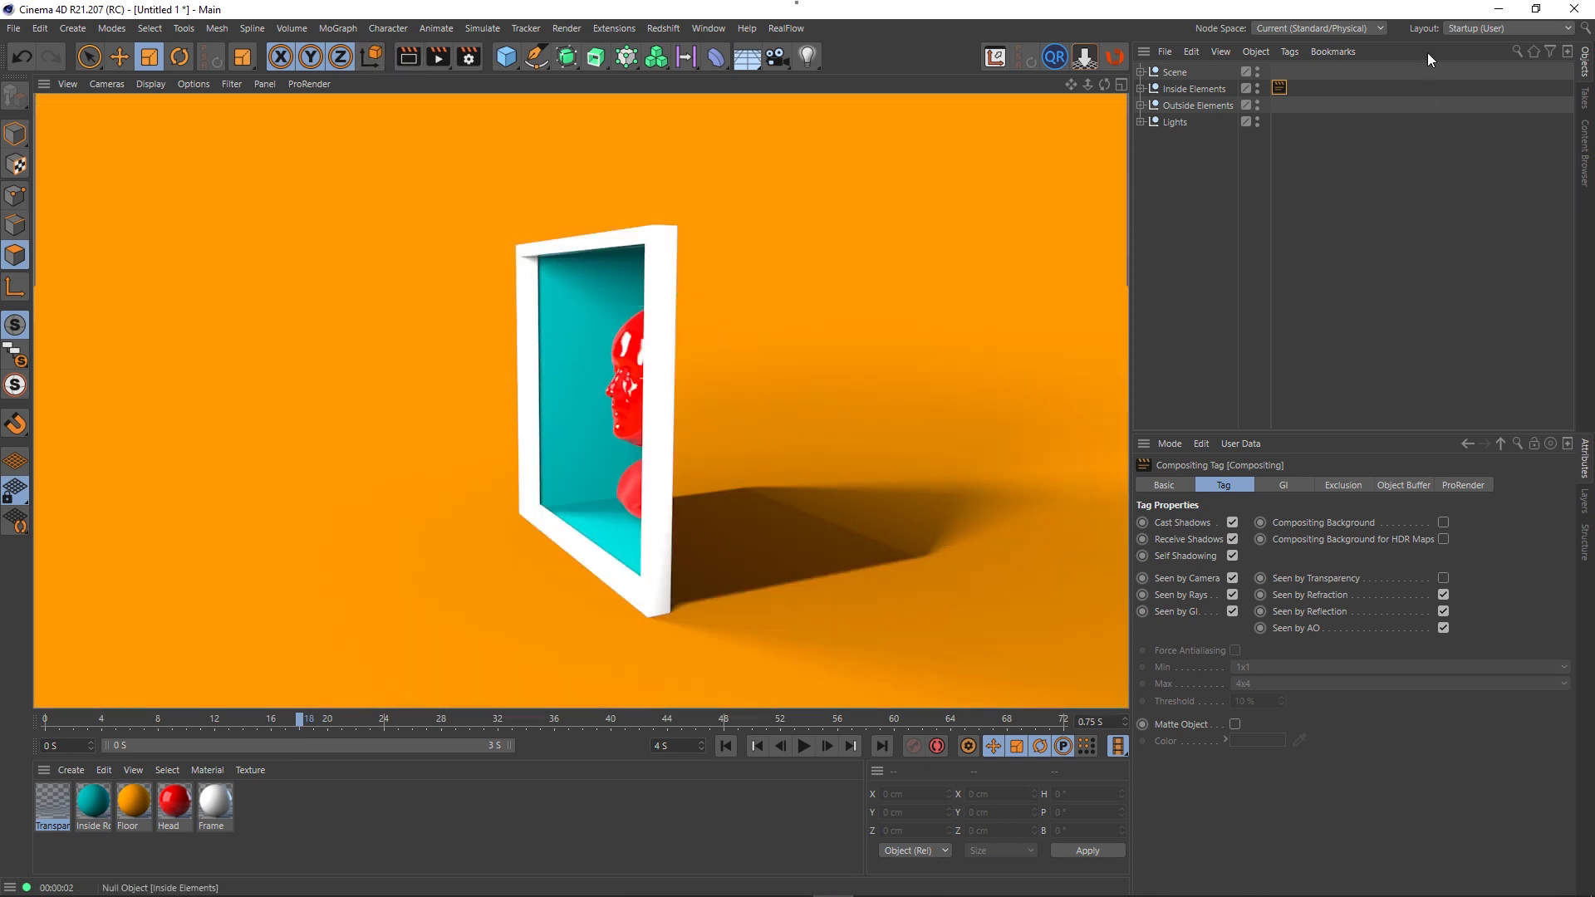
# - Disable the Global Light in the Lights group and render a preview of the view
pyautogui.click(1141, 122)
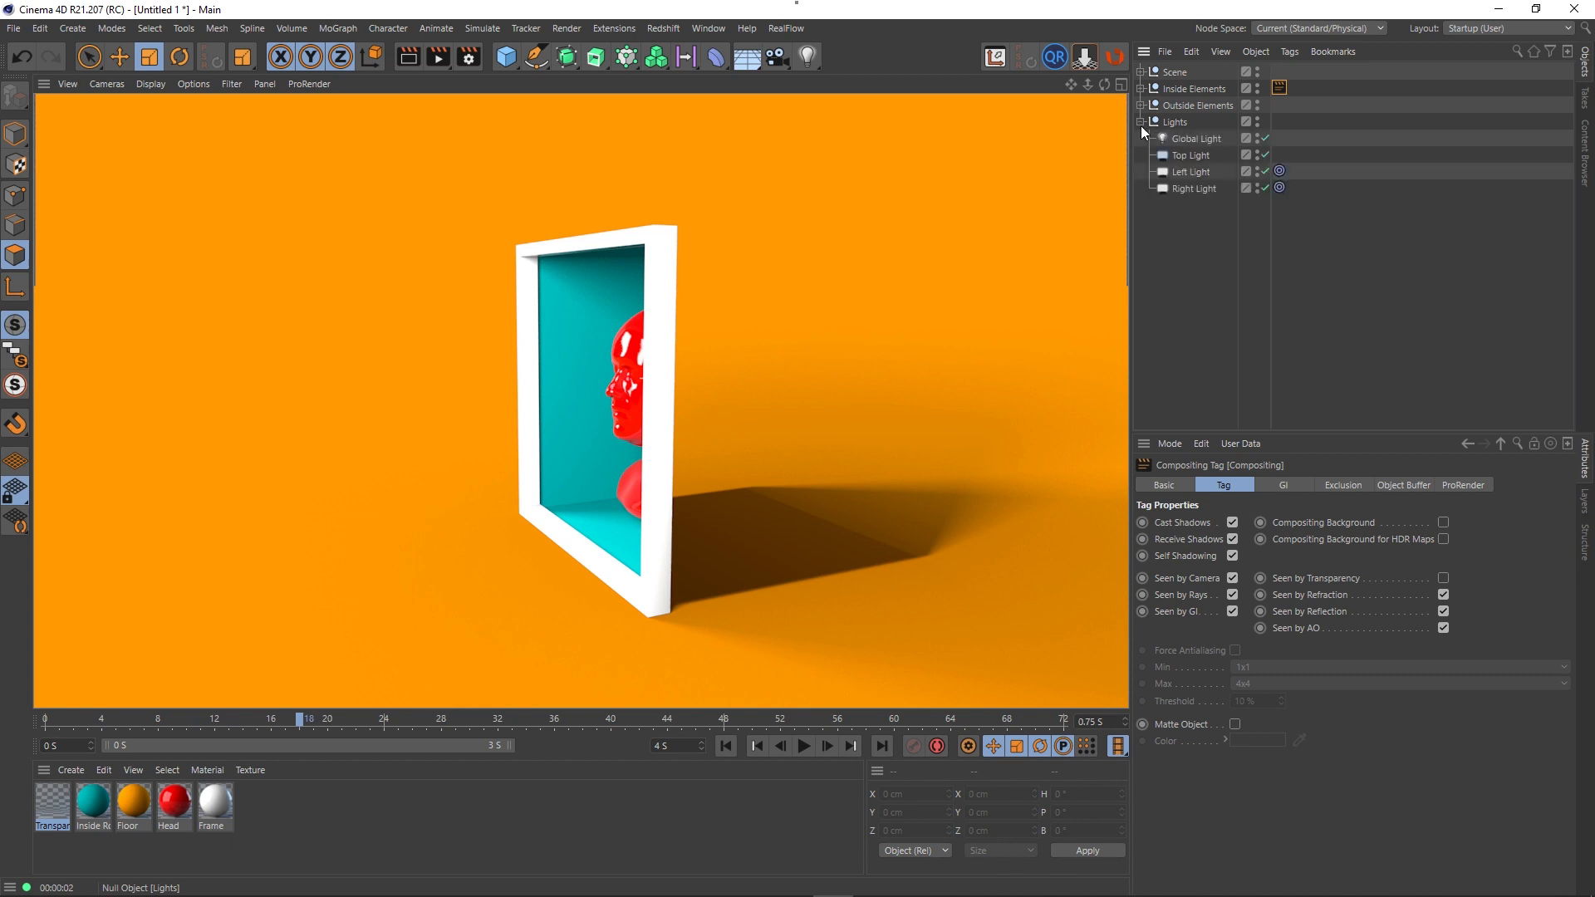
pyautogui.click(1266, 138)
pyautogui.click(407, 58)
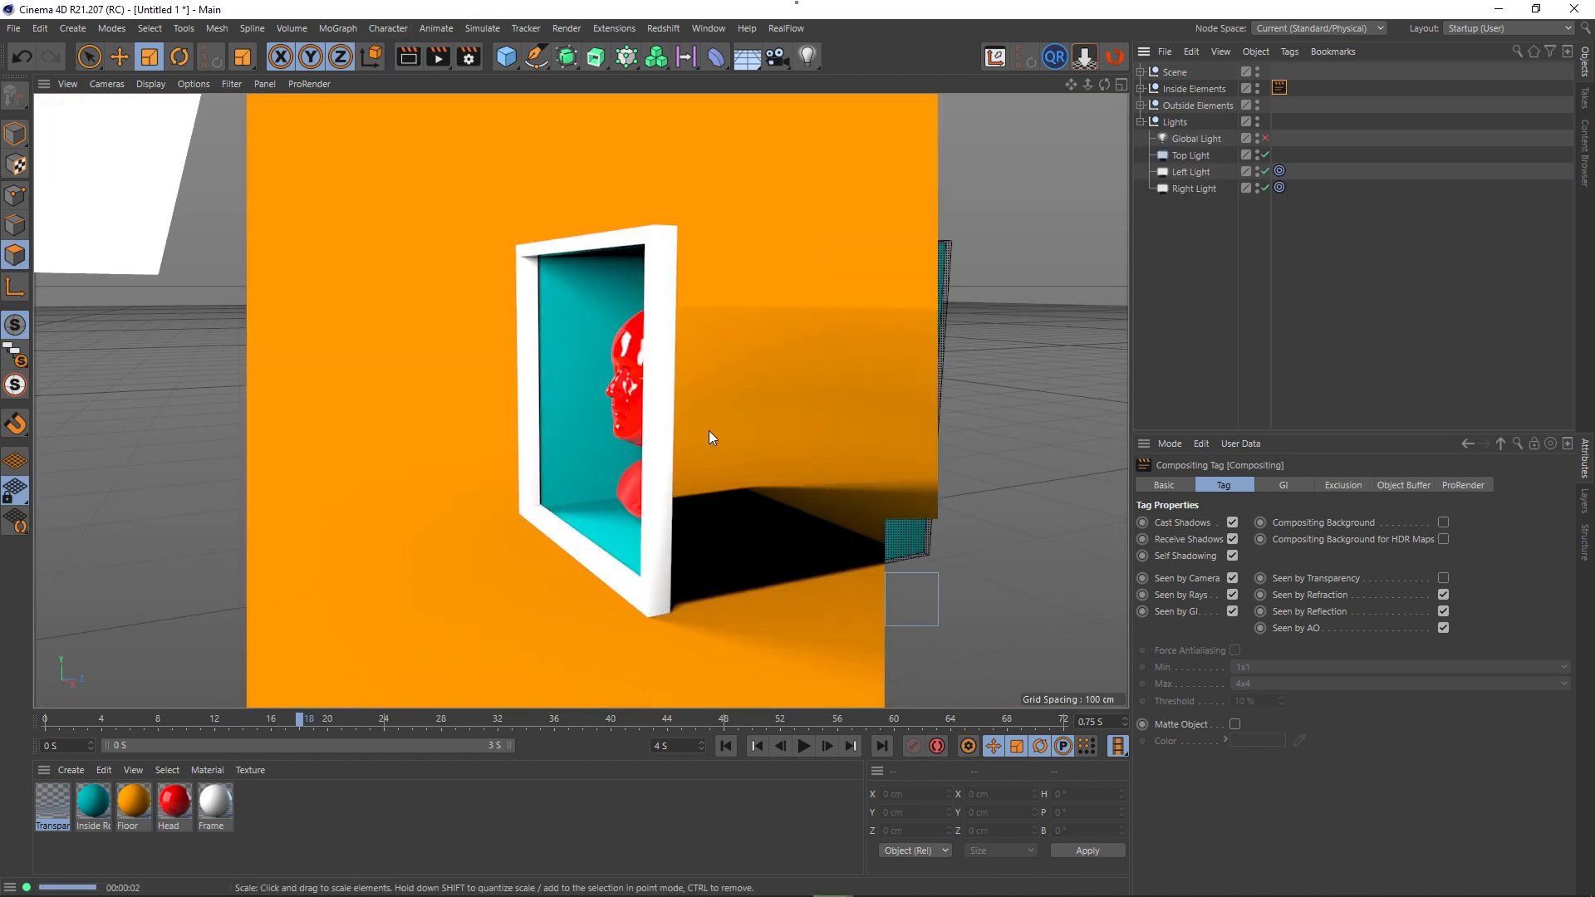
# - Tint the Left Light pale red with a hue of 0° and a saturation of 19%
pyautogui.click(1189, 172)
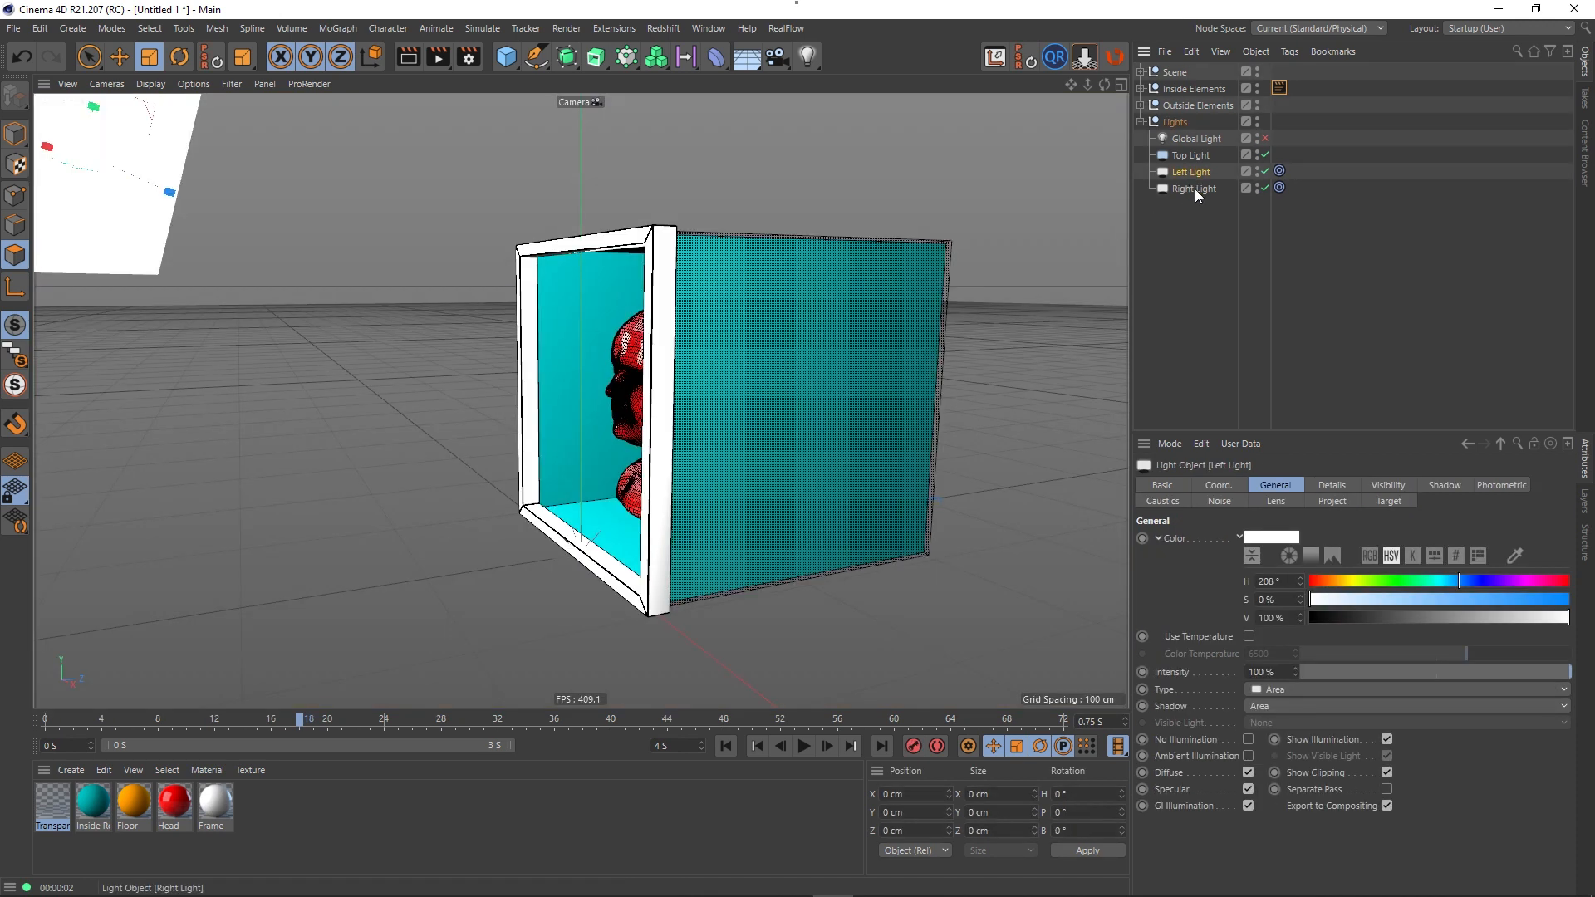
pyautogui.keyDown('shift'); pyautogui.click(1195, 187); pyautogui.keyUp('shift')
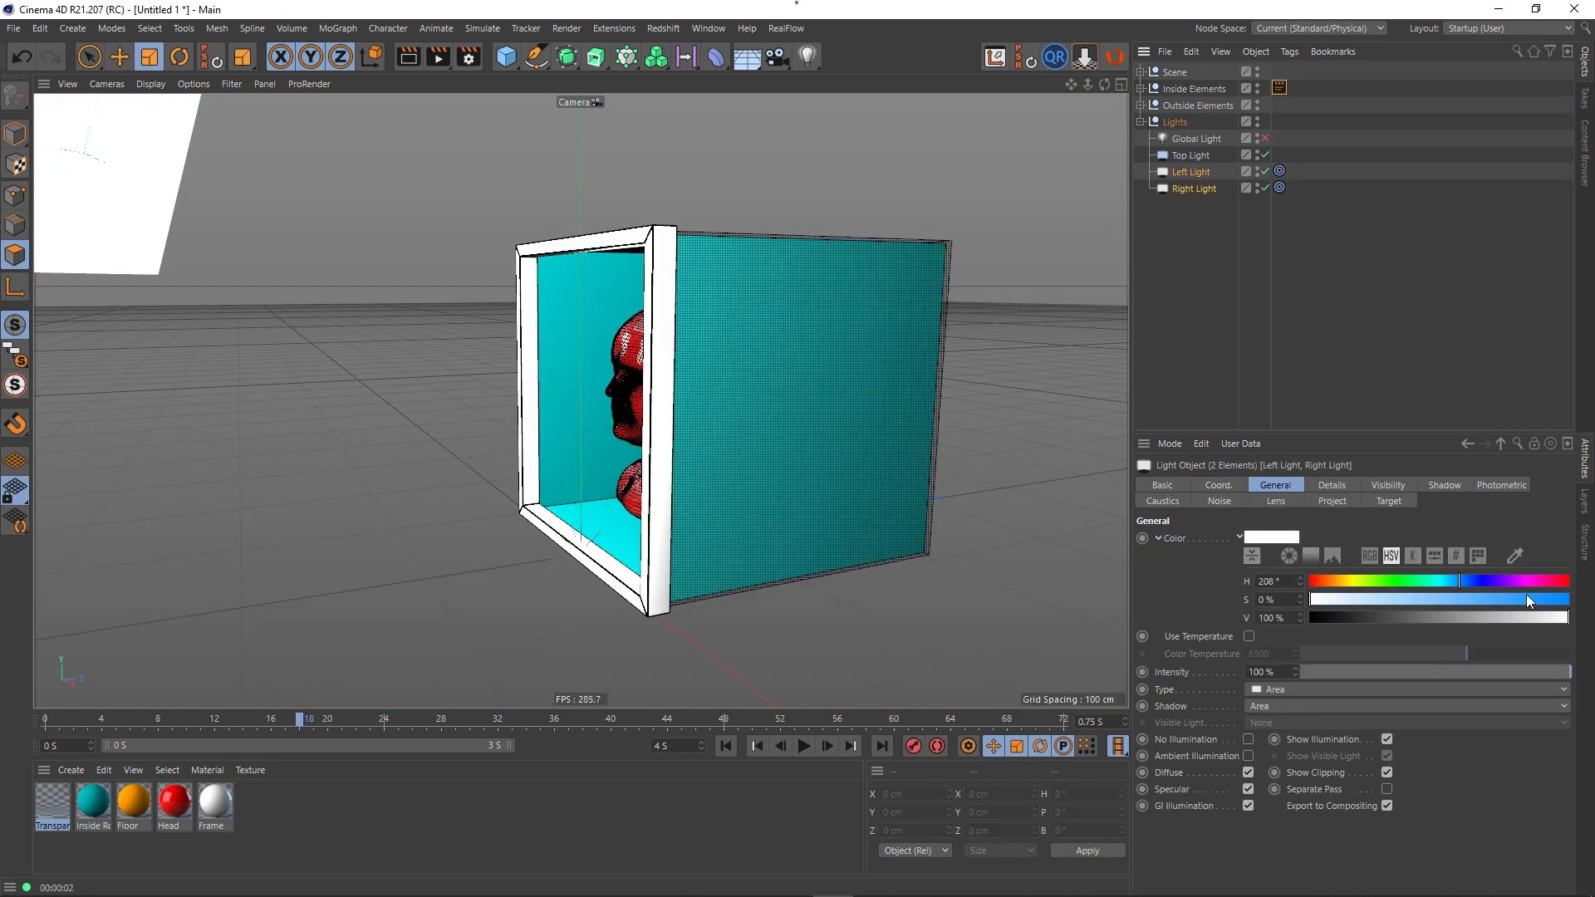
pyautogui.click(1186, 173)
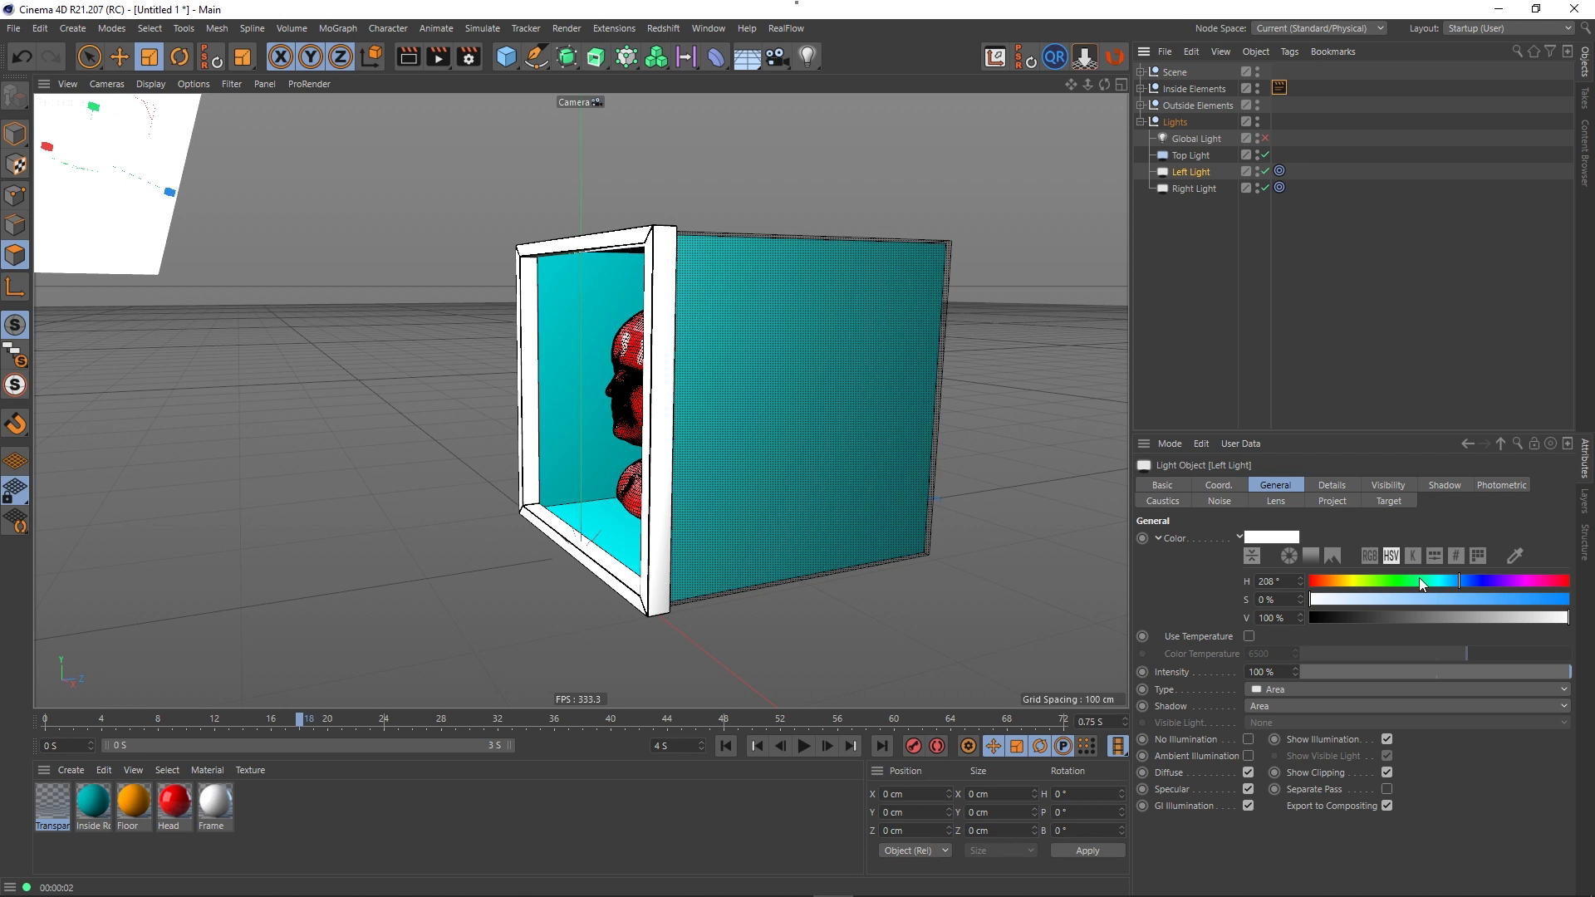
pyautogui.moveTo(1434, 581); pyautogui.dragTo(1129, 619)
pyautogui.moveTo(1329, 599); pyautogui.dragTo(1360, 600)
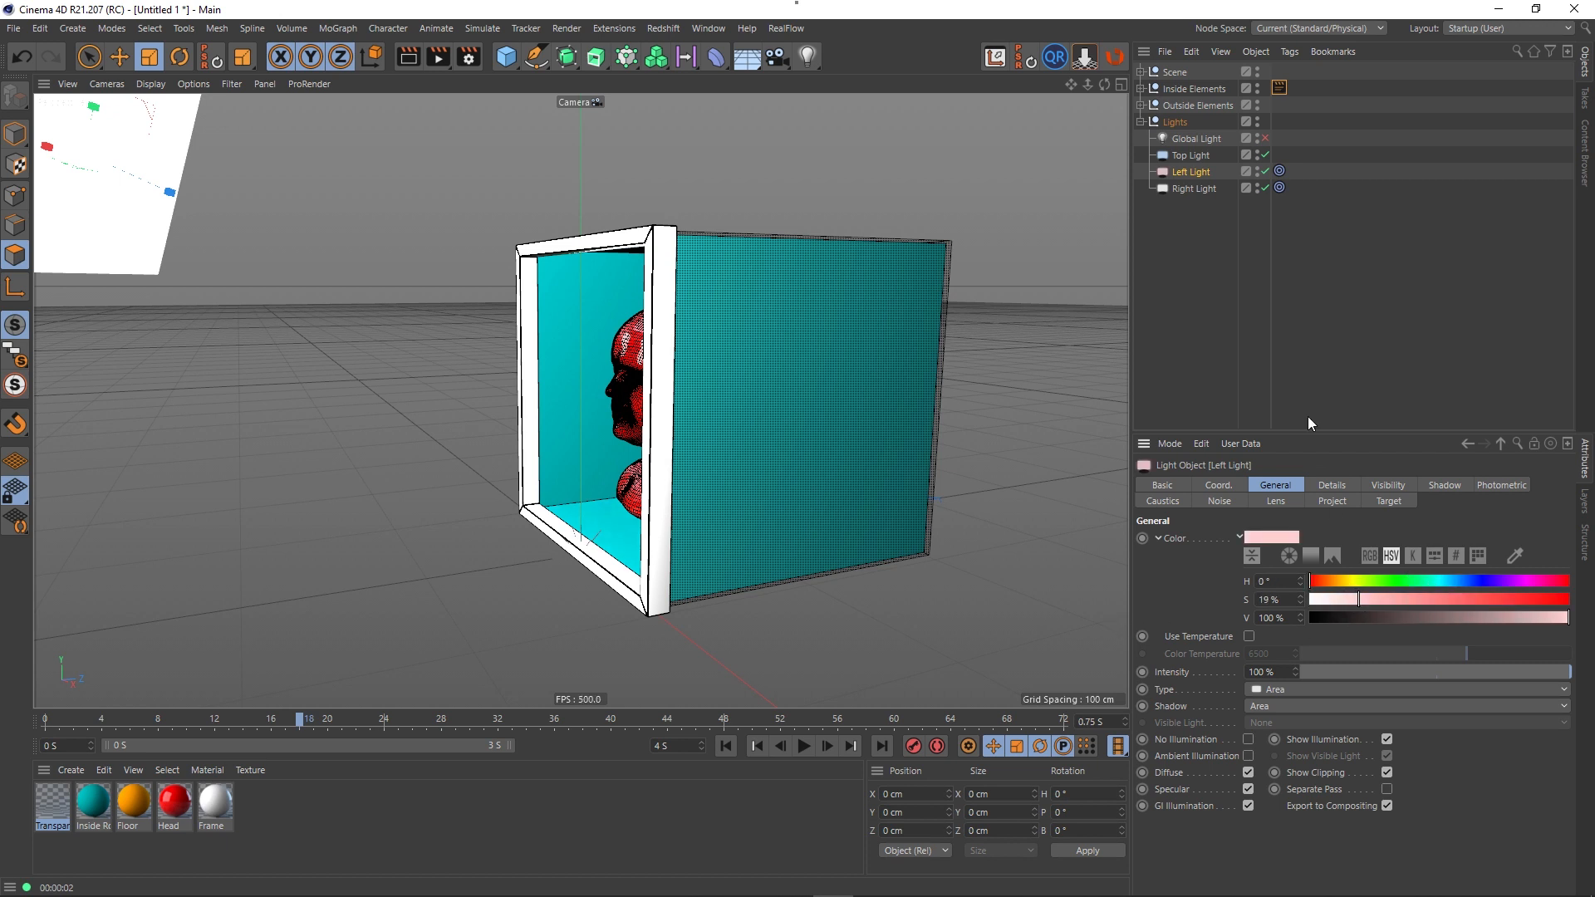
# - Tint the Right Light pale orange with a hue of 40° and a saturation of 22%, and preview the render
pyautogui.click(1188, 184)
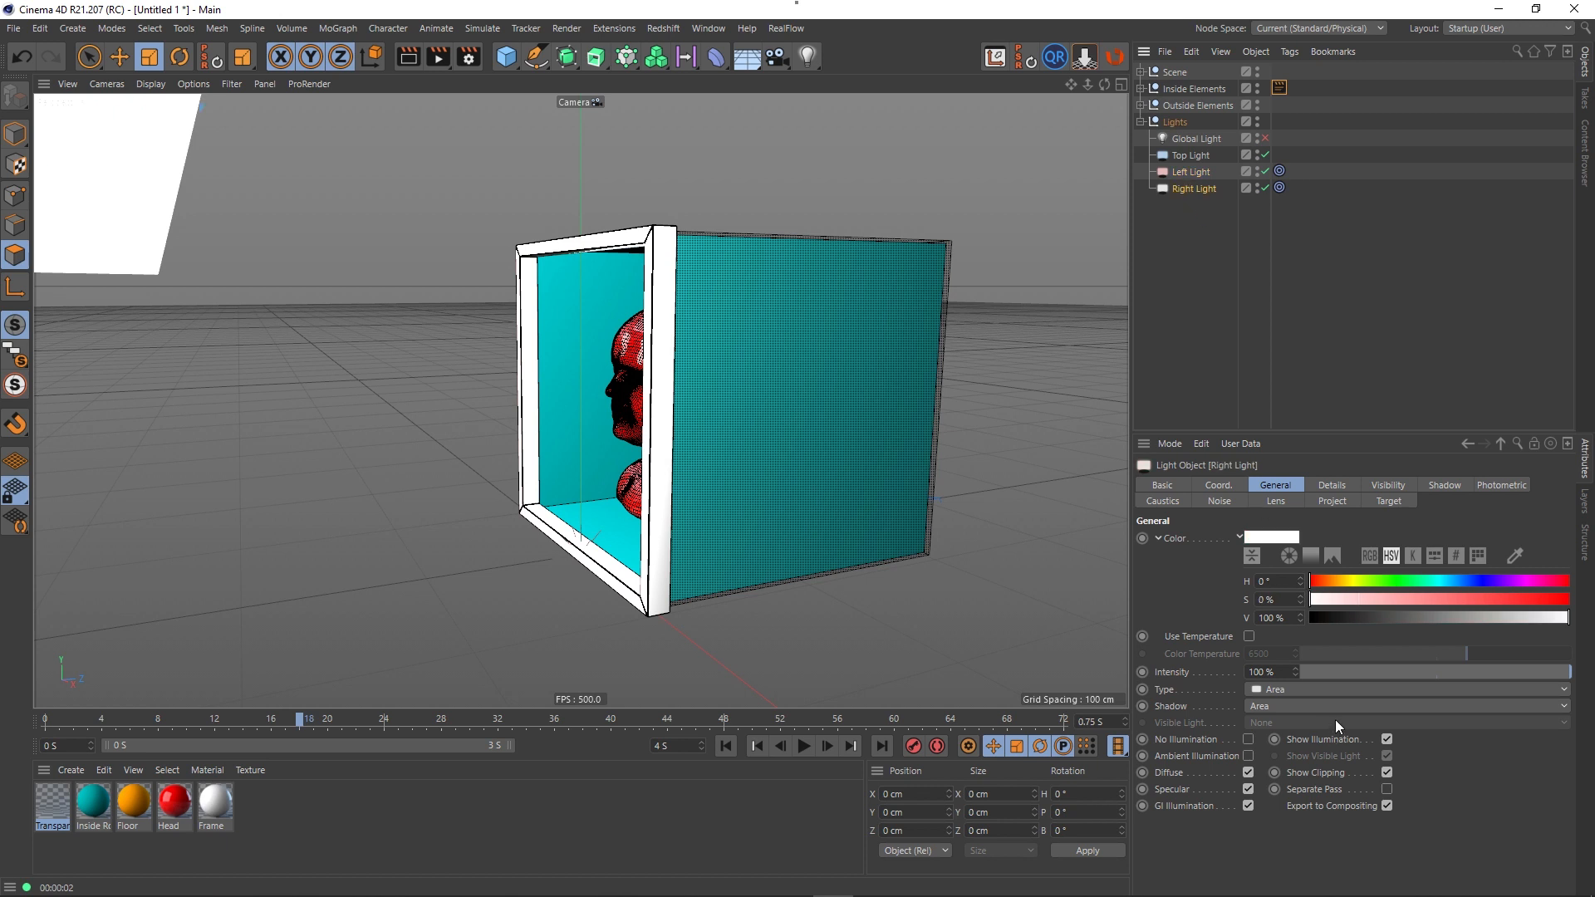
pyautogui.moveTo(1332, 581)
pyautogui.mouseDown()
pyautogui.moveTo(1346, 582)
pyautogui.moveTo(1338, 602)
pyautogui.mouseUp()
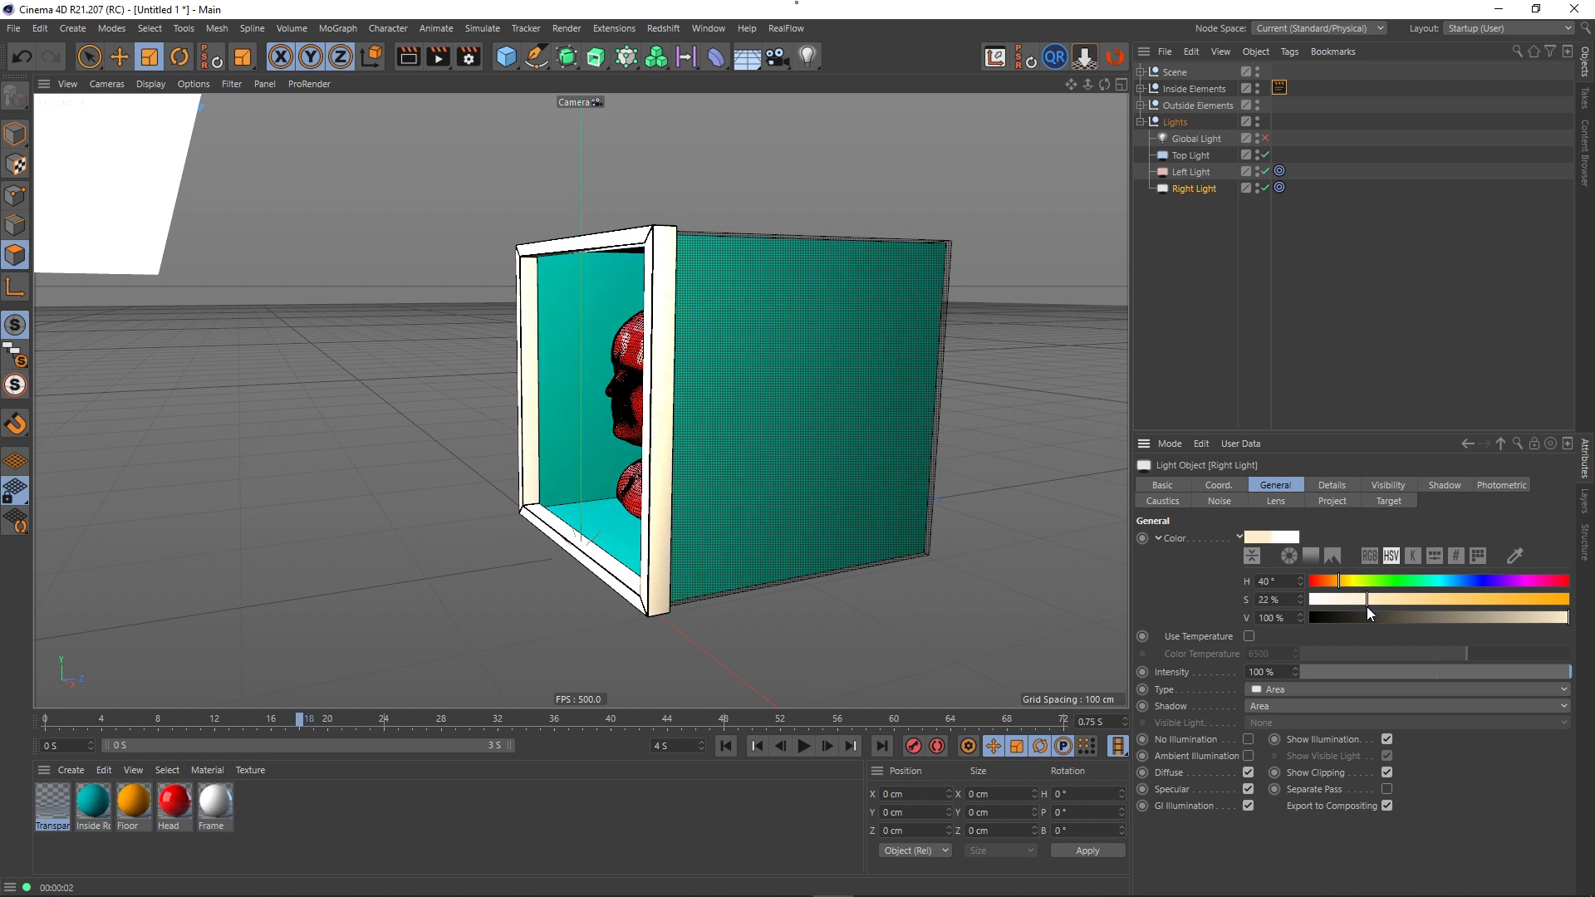
pyautogui.click(1260, 311)
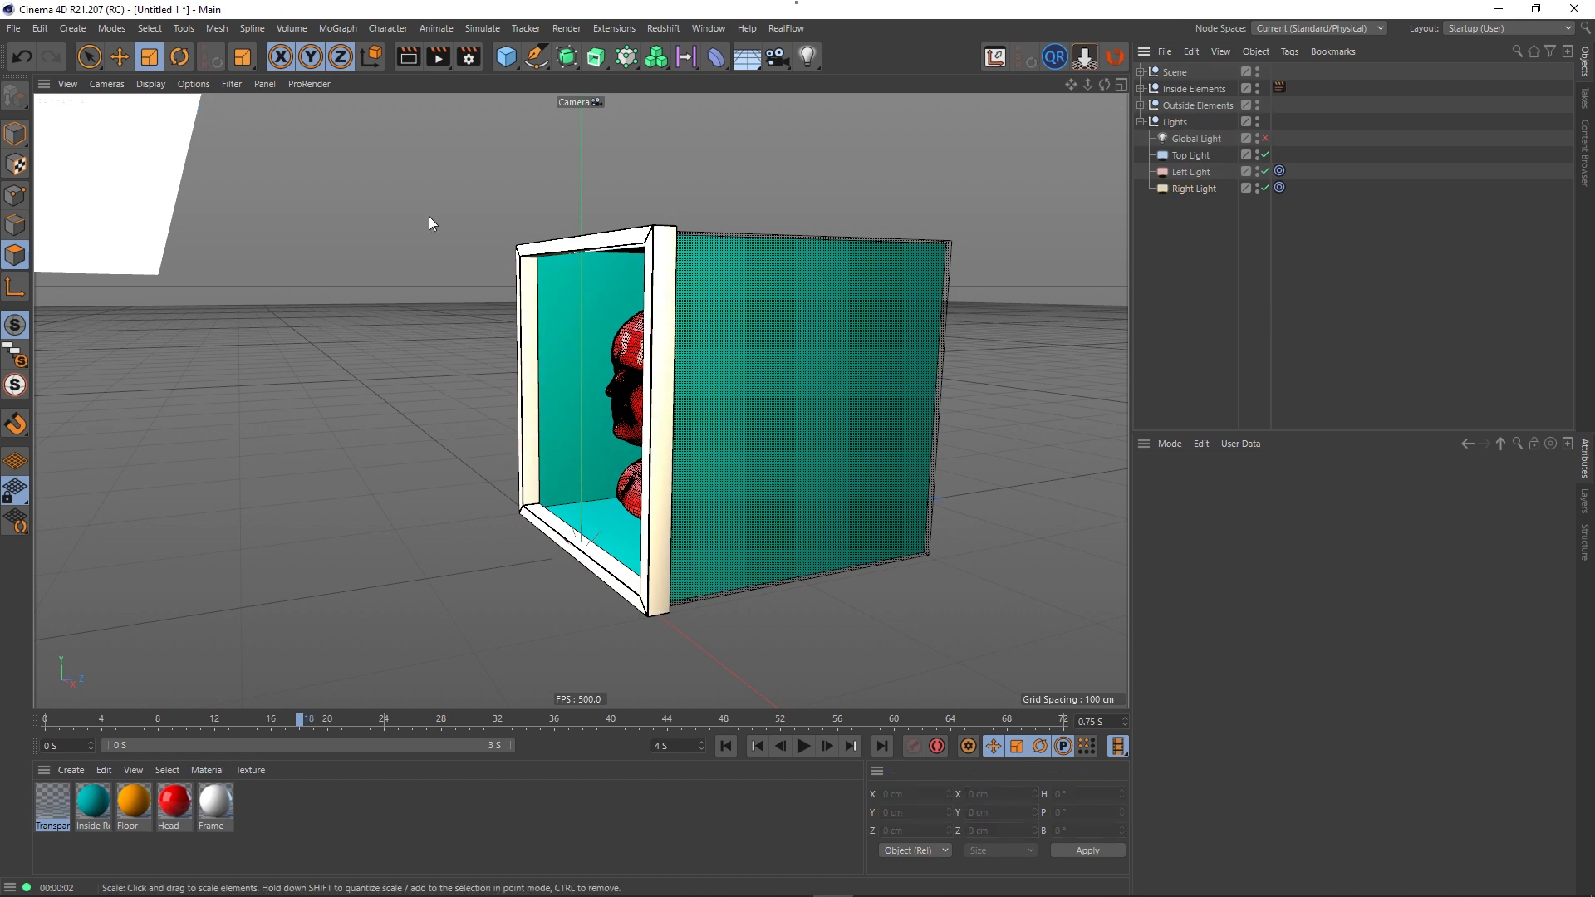
pyautogui.click(409, 58)
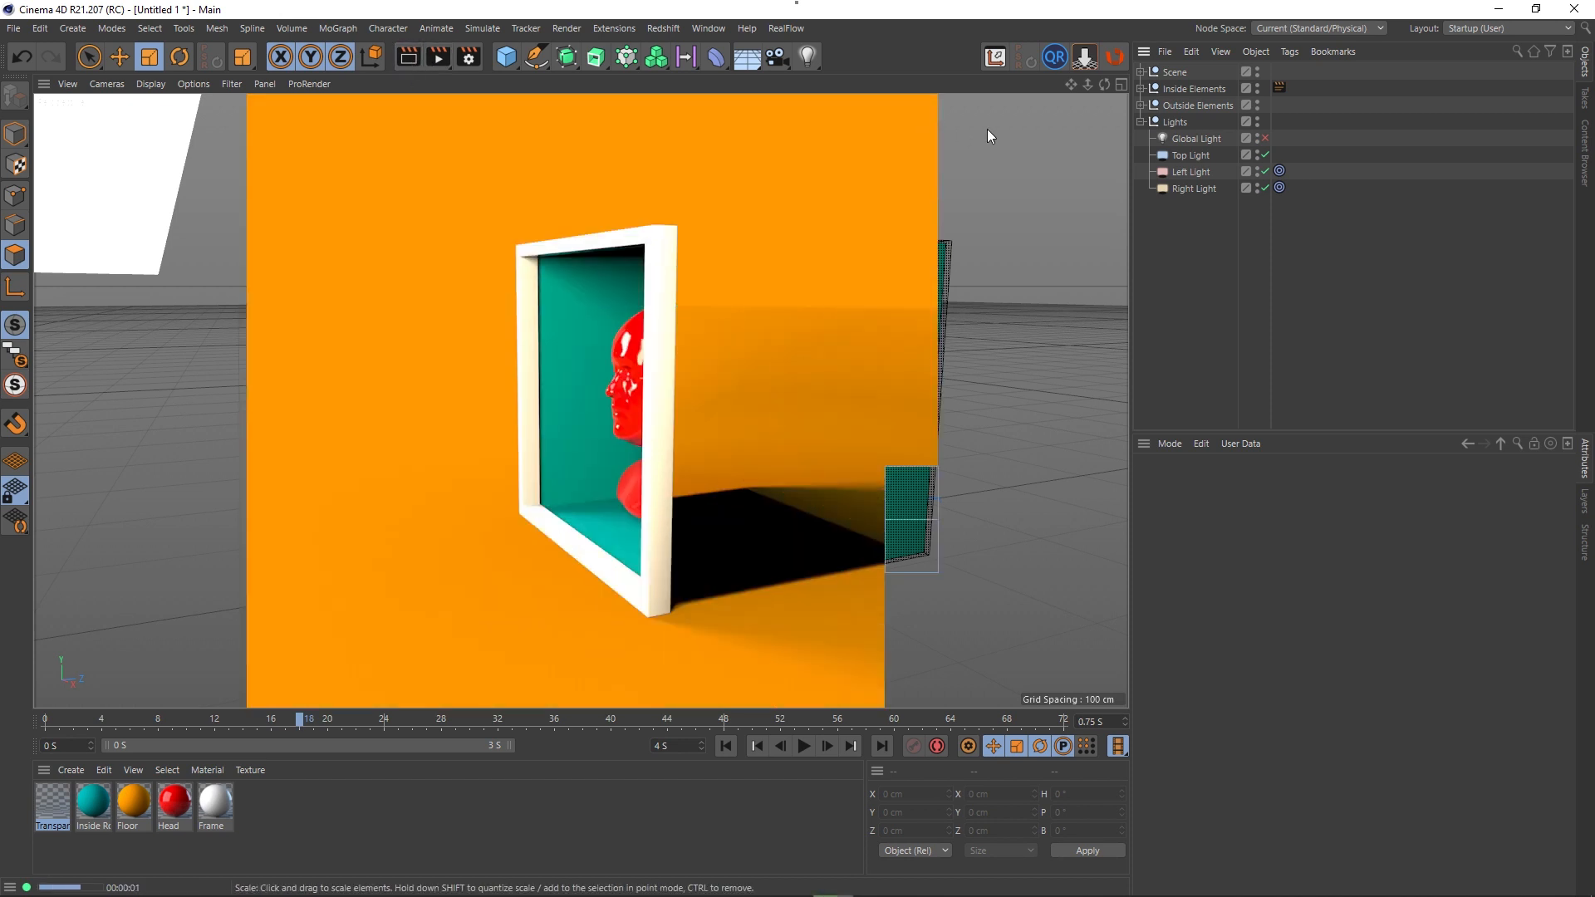
# - Lower the intensity of the Left Light and Right Light together to 75%, checking a preview render at 85%
pyautogui.click(1192, 172)
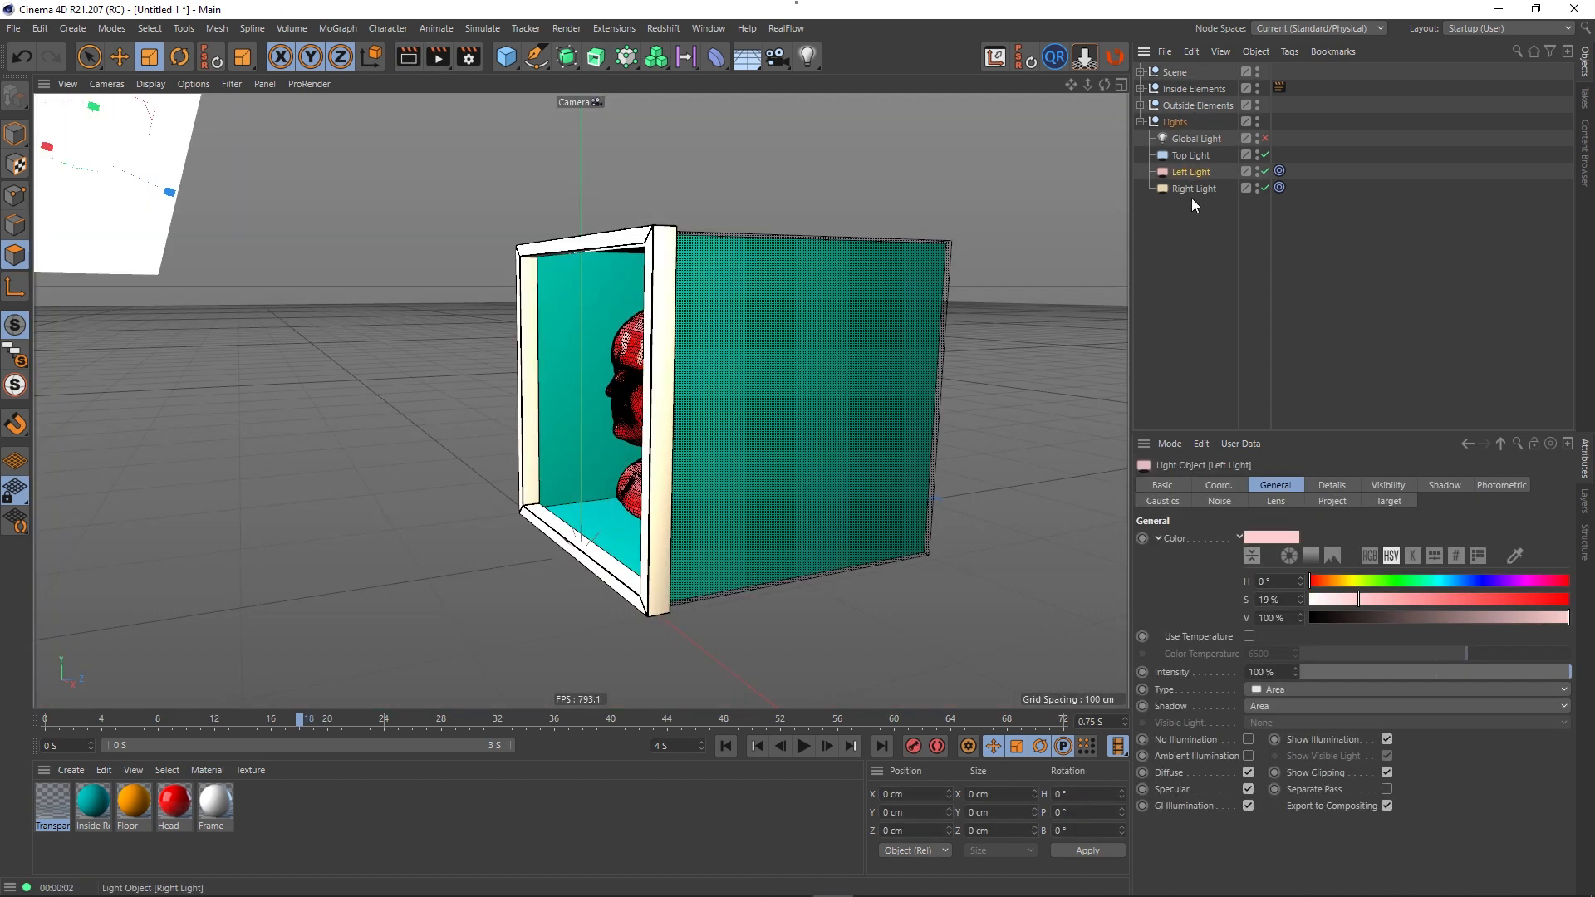
pyautogui.keyDown('ctrl'); pyautogui.click(1191, 188); pyautogui.keyUp('ctrl')
pyautogui.moveTo(1566, 672); pyautogui.dragTo(1537, 672)
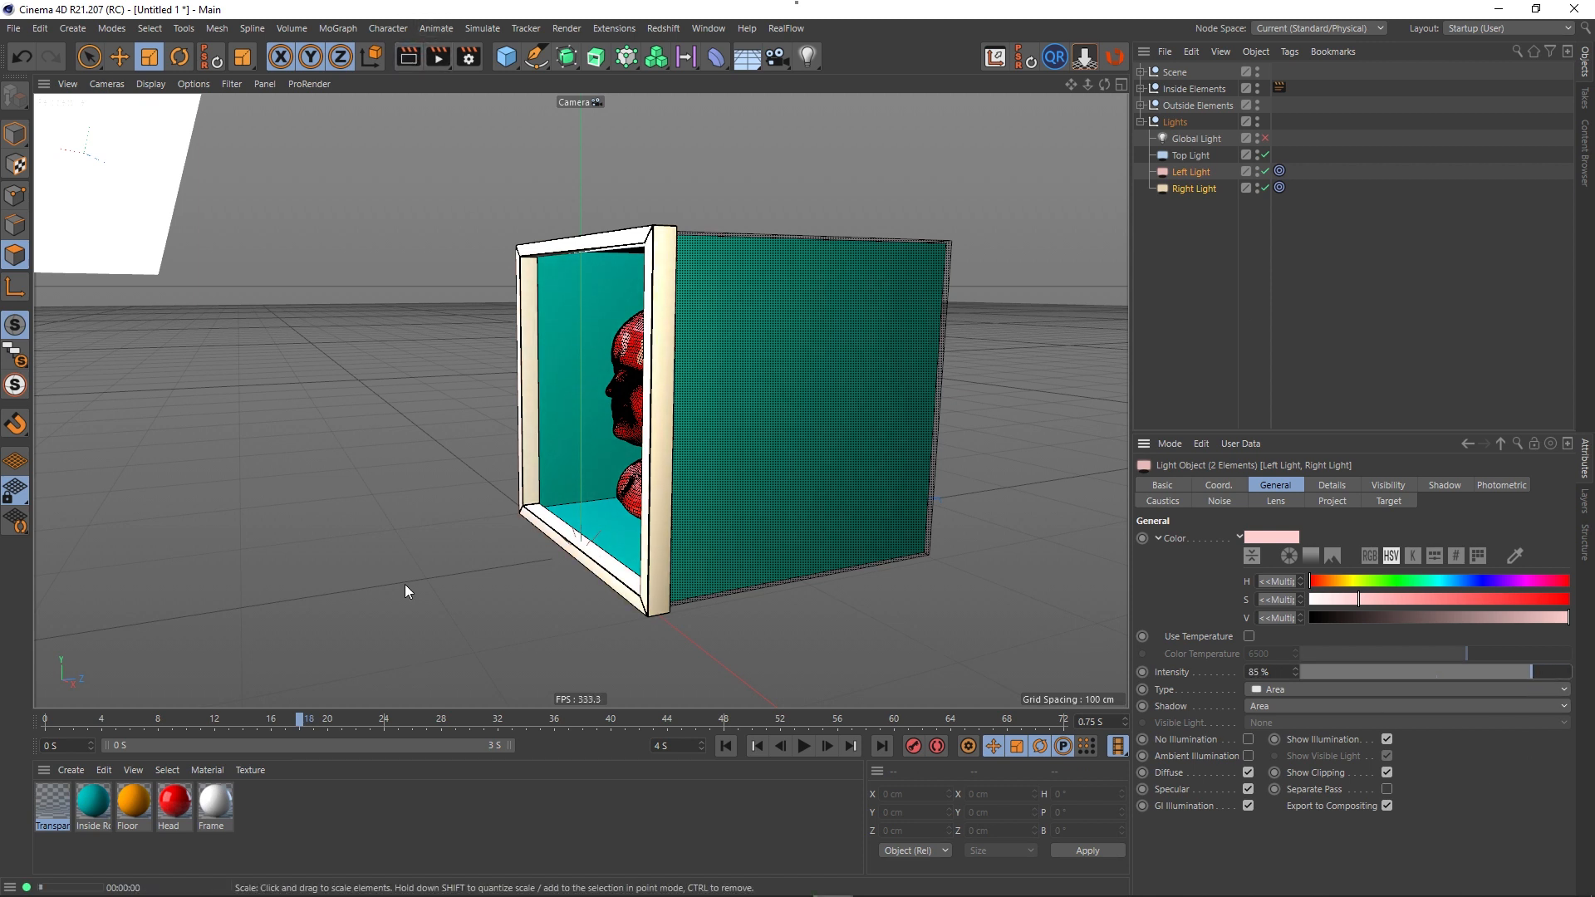
pyautogui.hotkey('alt', 'r')
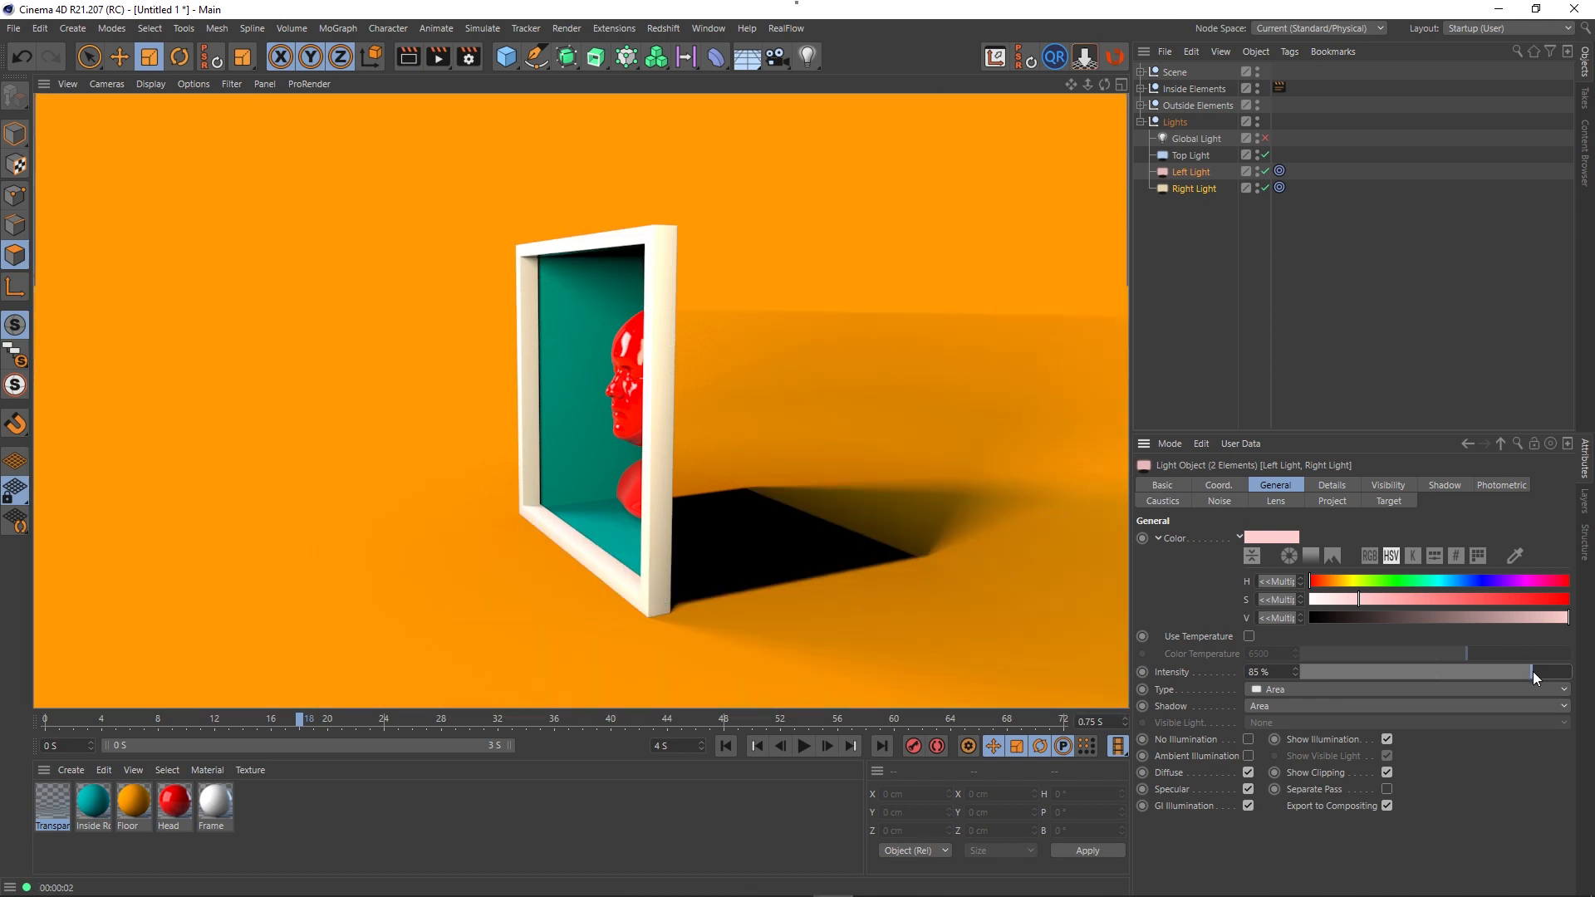
pyautogui.moveTo(1533, 671); pyautogui.dragTo(1518, 671)
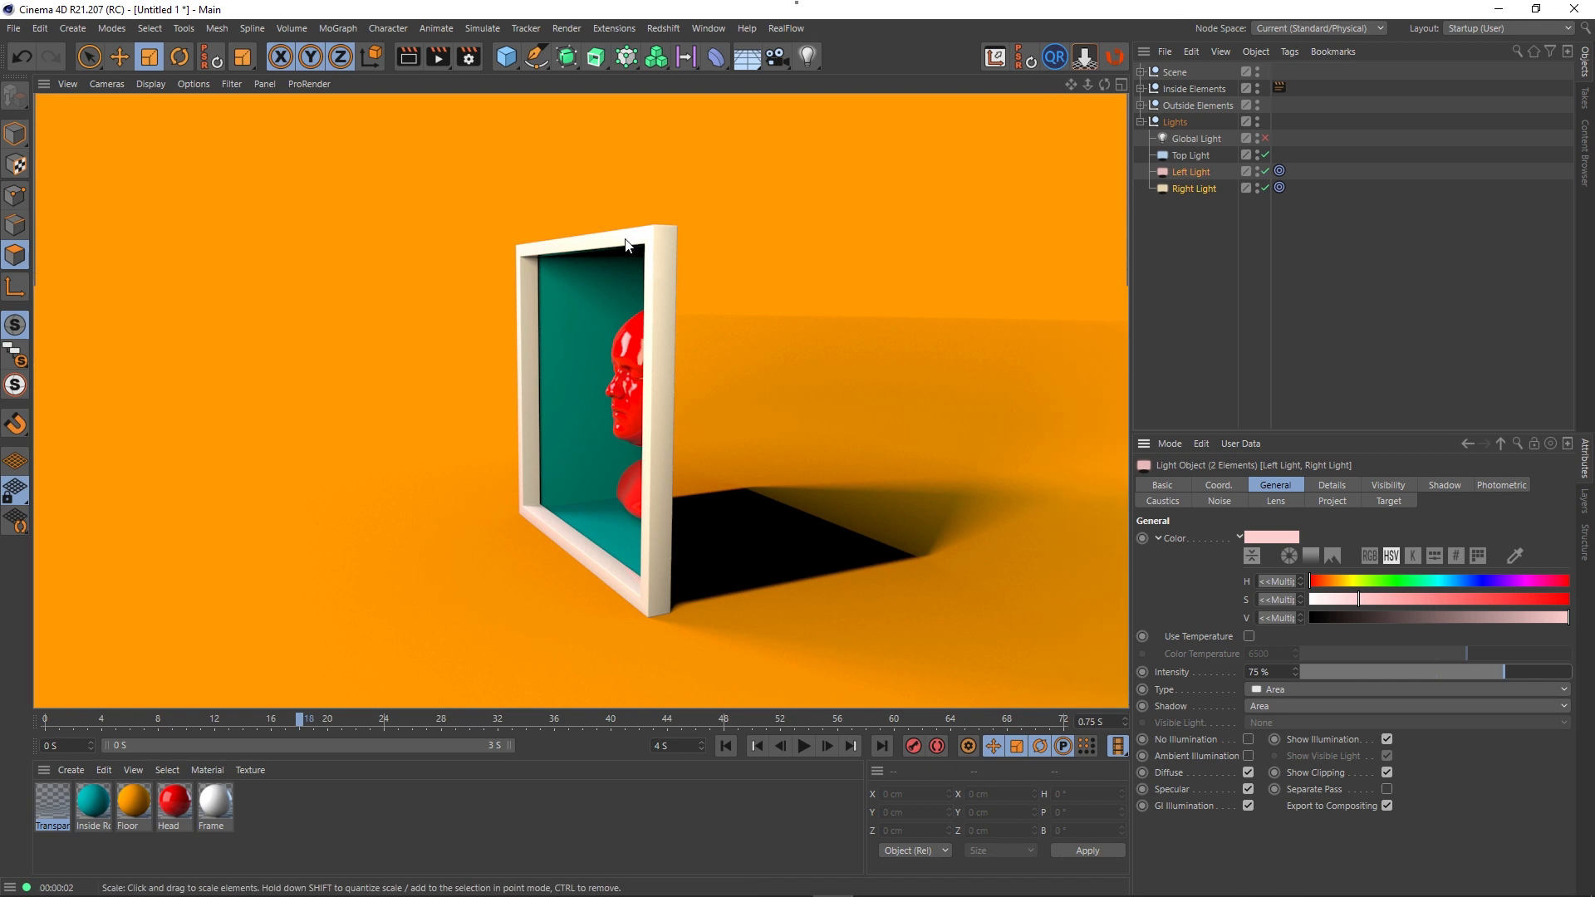
# - Enable the Global Light in the Lights group again and render a preview of the view
pyautogui.click(1188, 155)
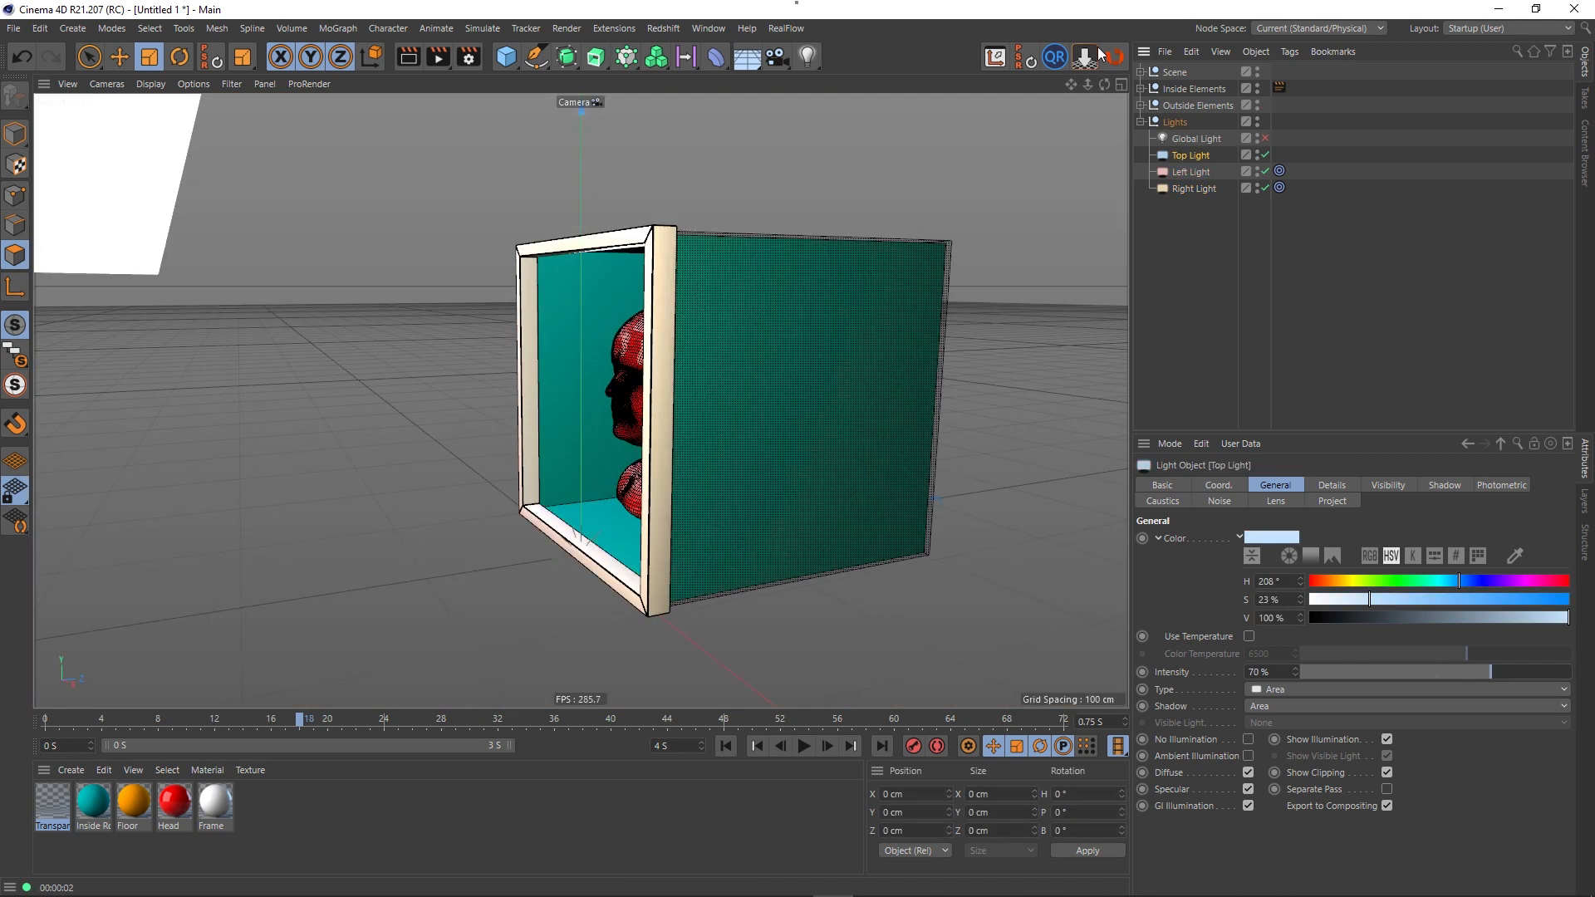
pyautogui.click(1197, 139)
pyautogui.click(1265, 137)
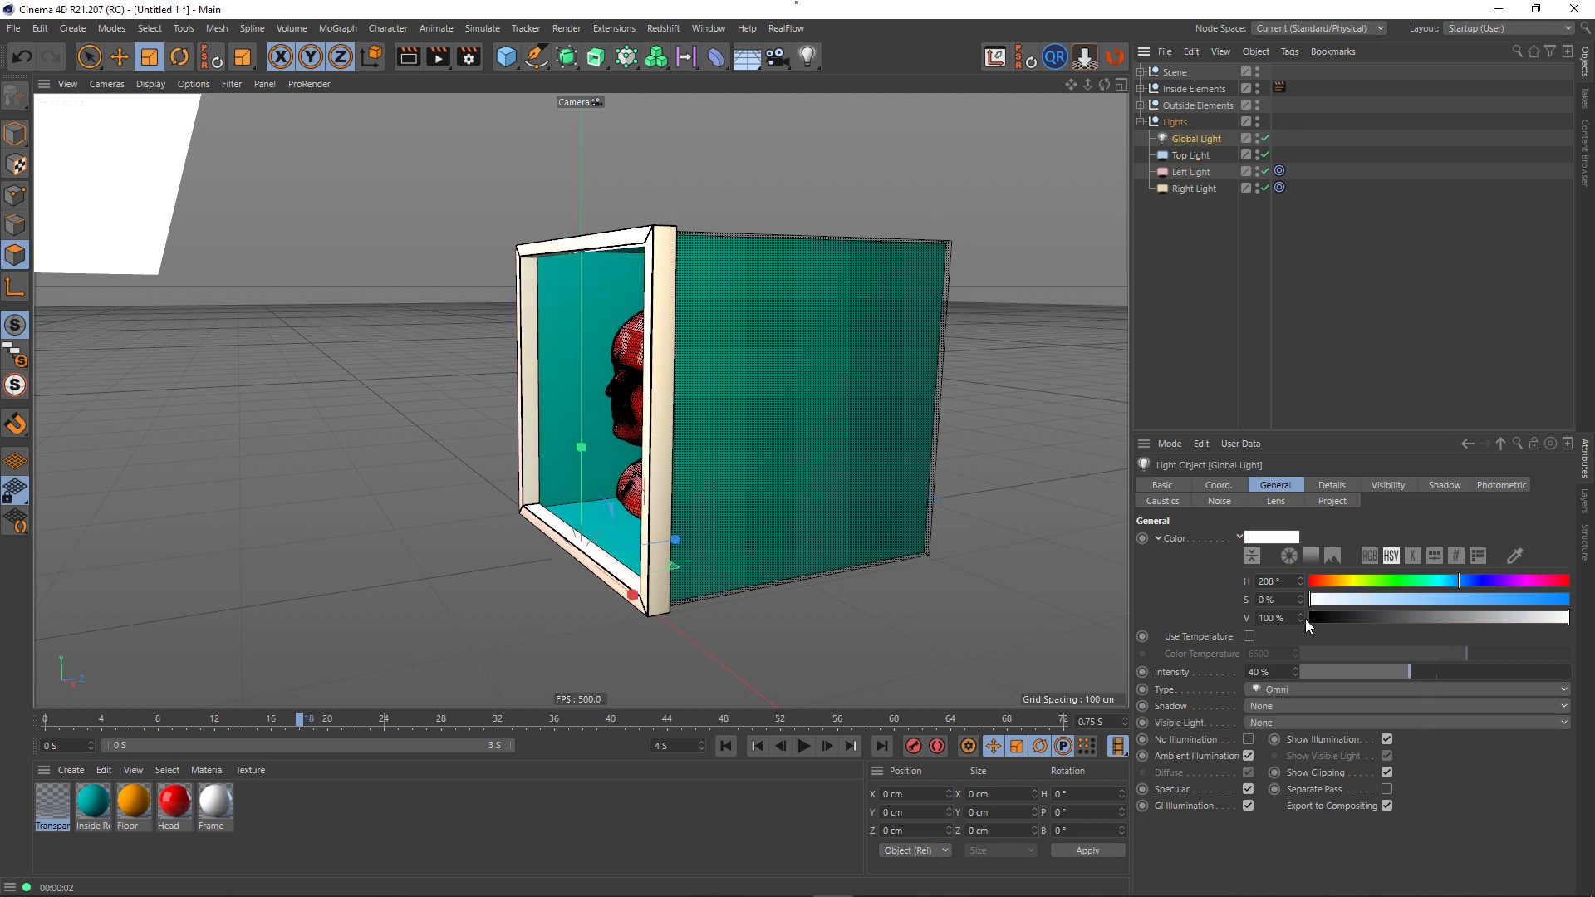
pyautogui.click(407, 60)
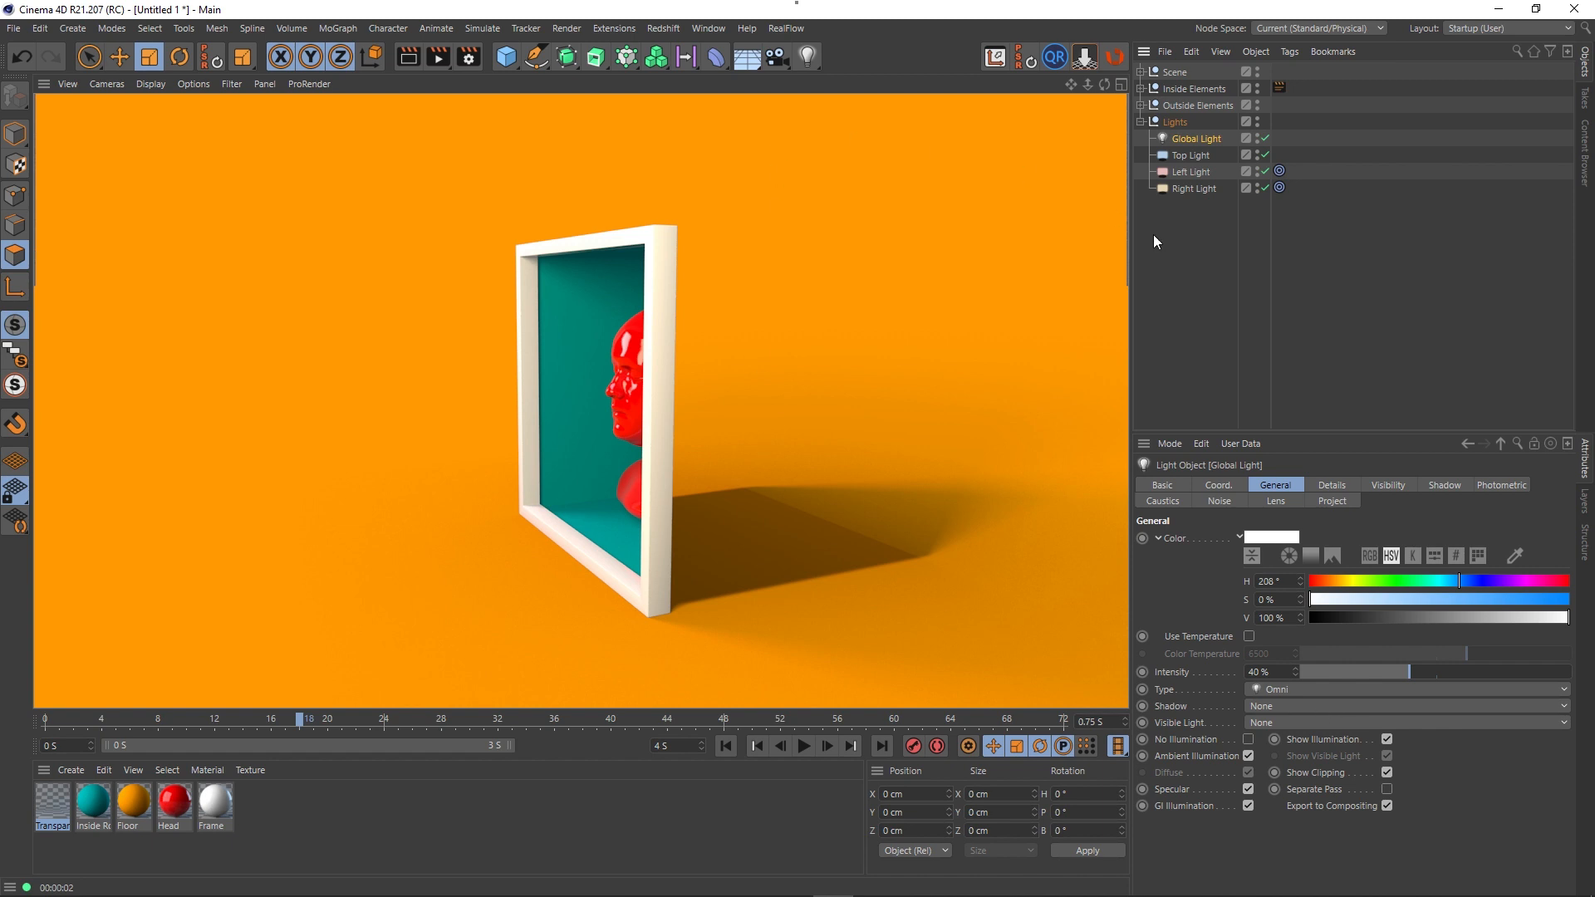
pyautogui.click(1196, 269)
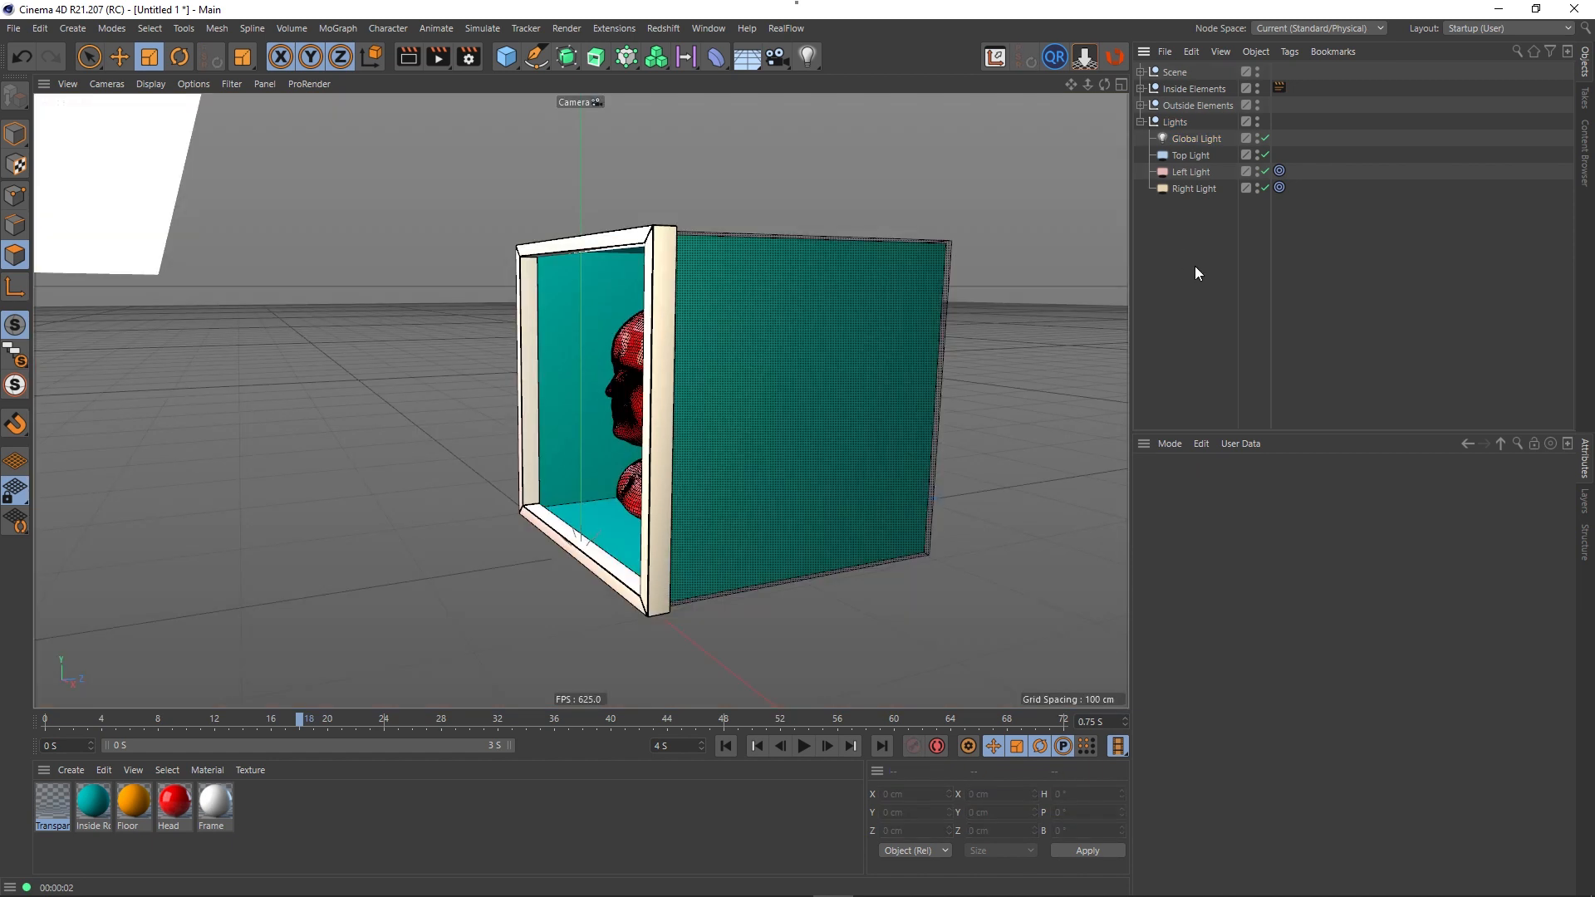
pyautogui.click(408, 57)
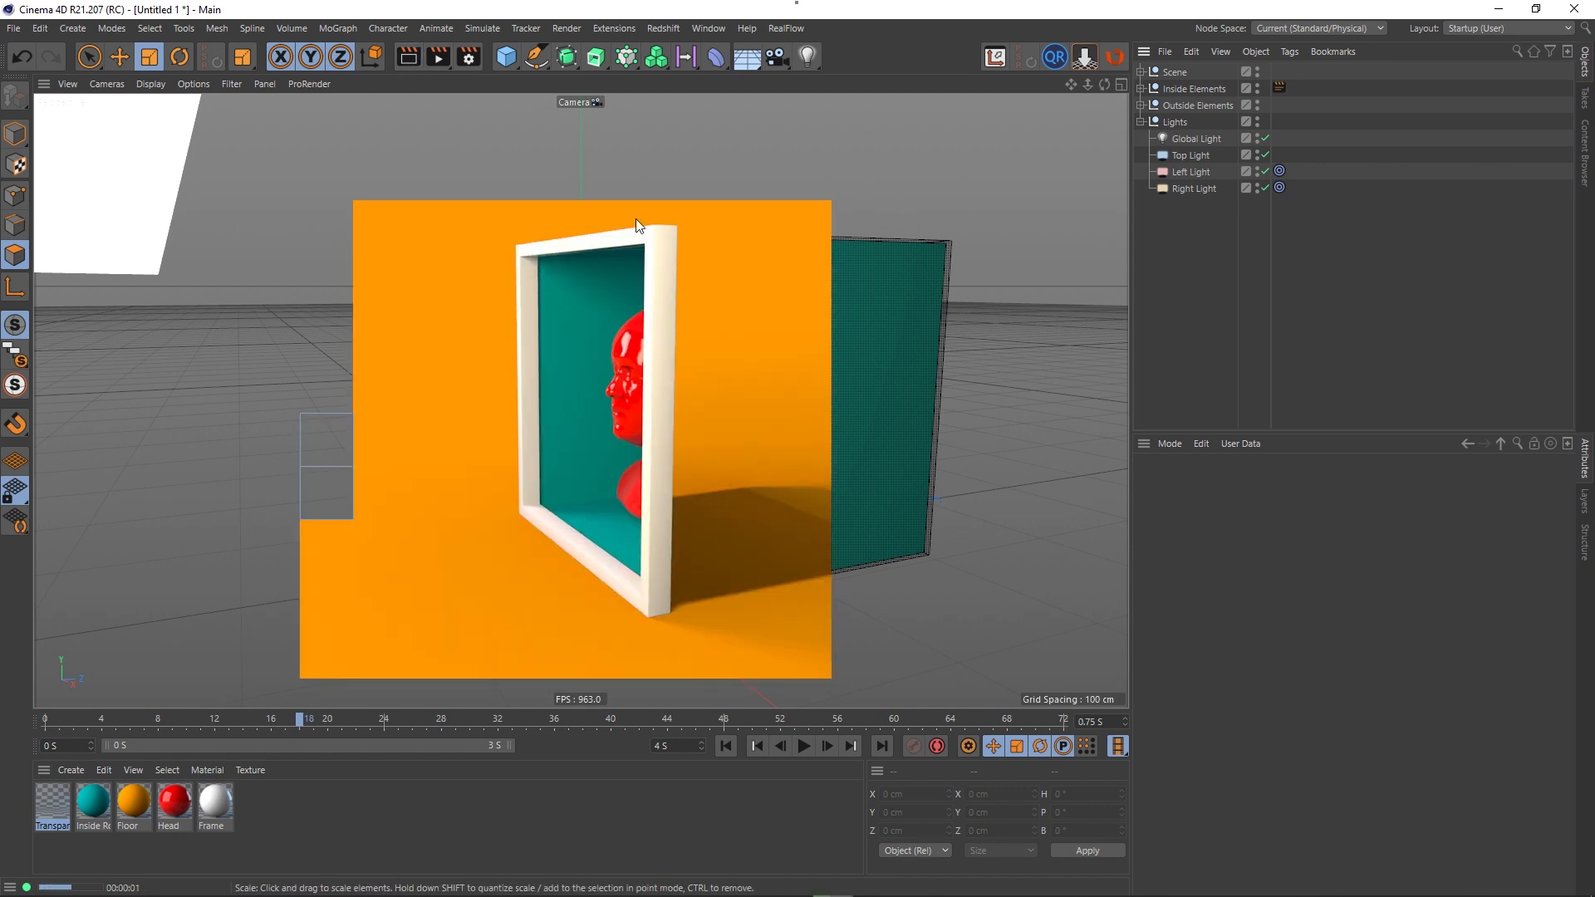
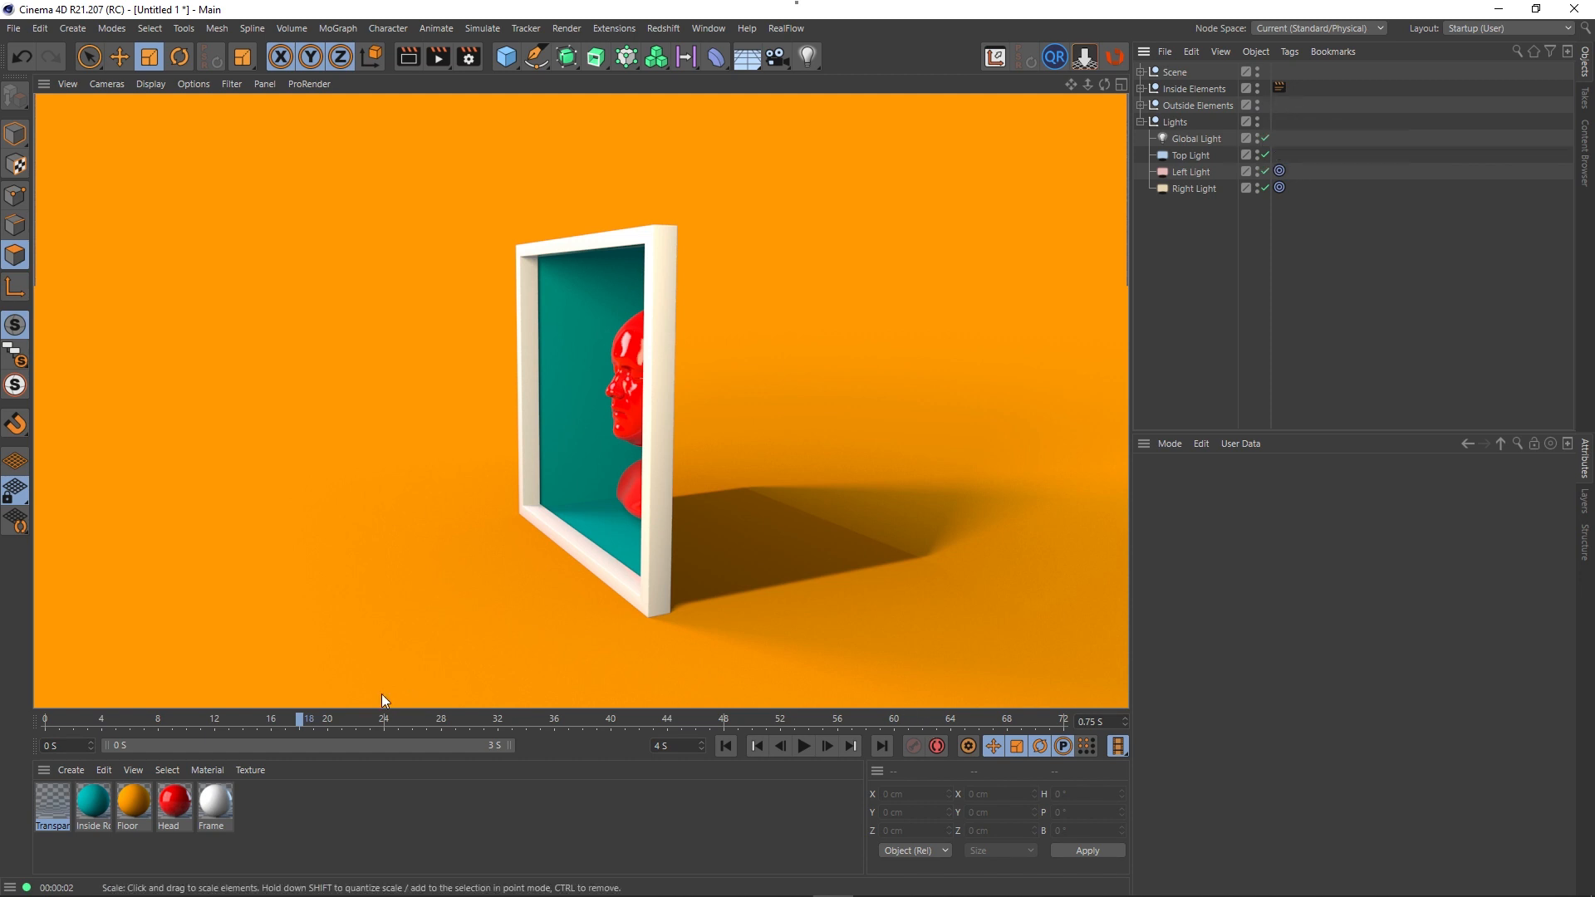
# - Move the timeline to frame 15 and render a preview of the view
pyautogui.moveTo(301, 718); pyautogui.dragTo(256, 727)
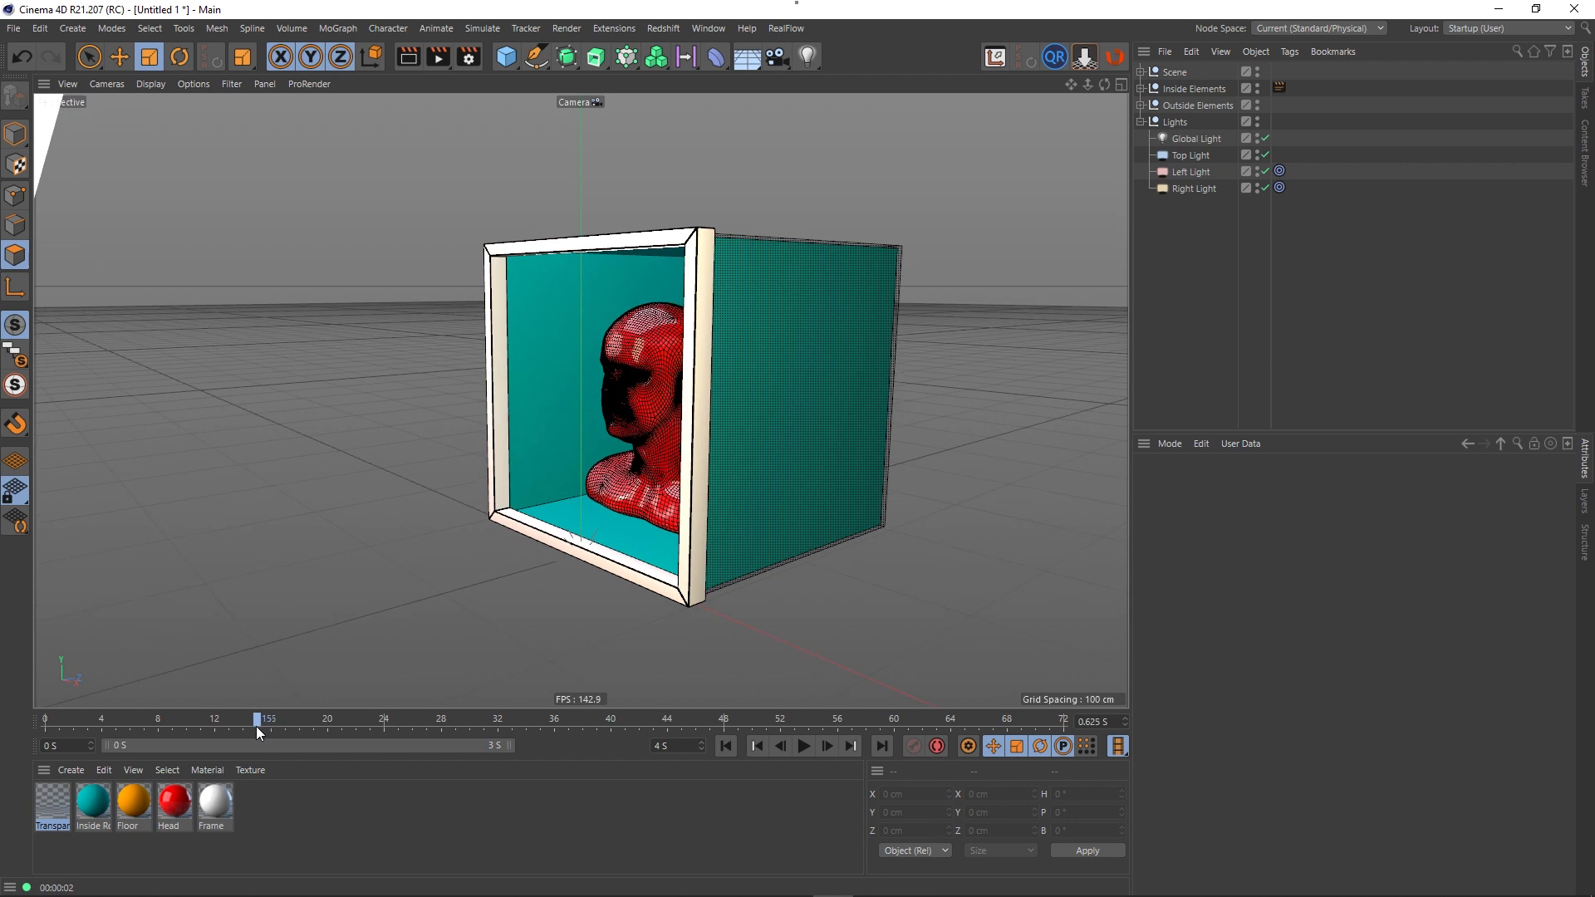
pyautogui.click(411, 60)
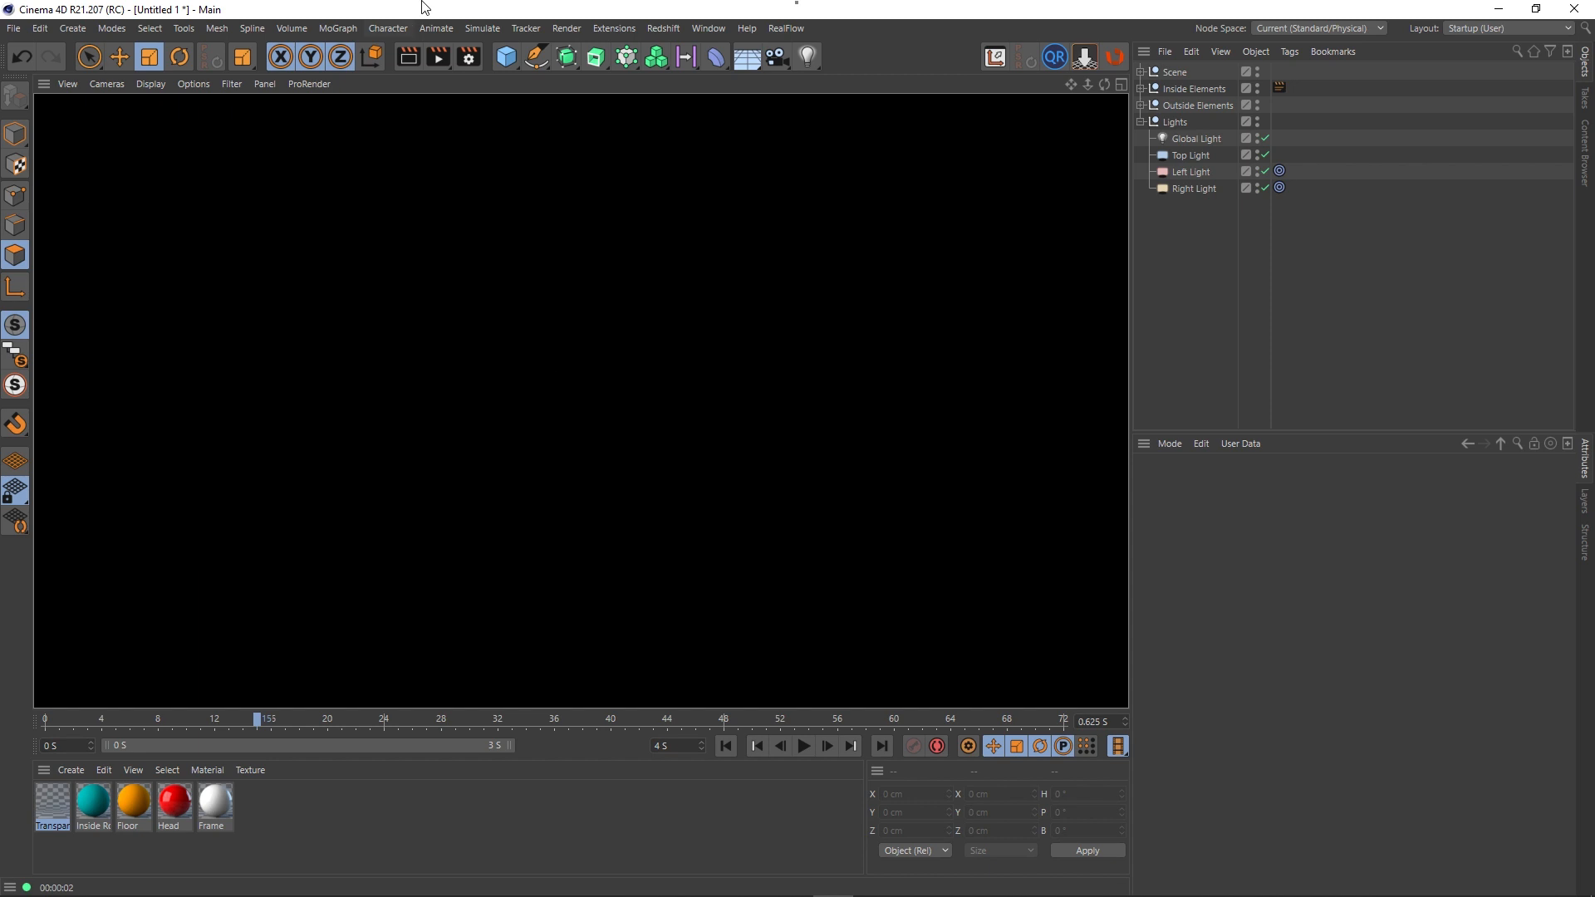
pyautogui.click(408, 57)
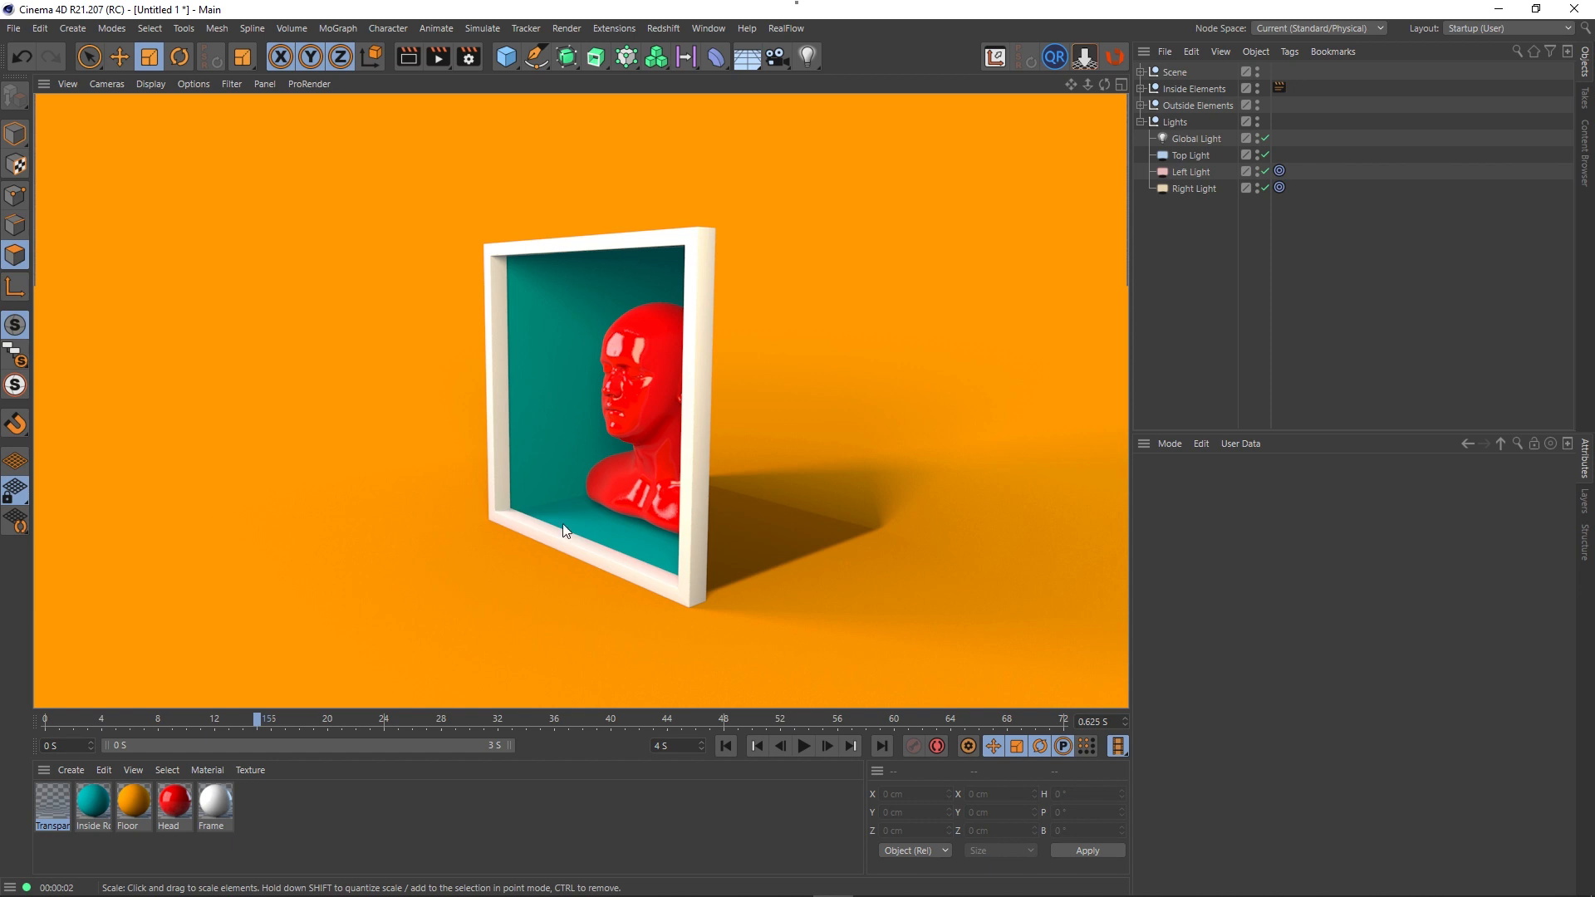
# - Turn off Cast Shadows in the Inside Elements compositing tag and render a preview of the view
pyautogui.click(1279, 89)
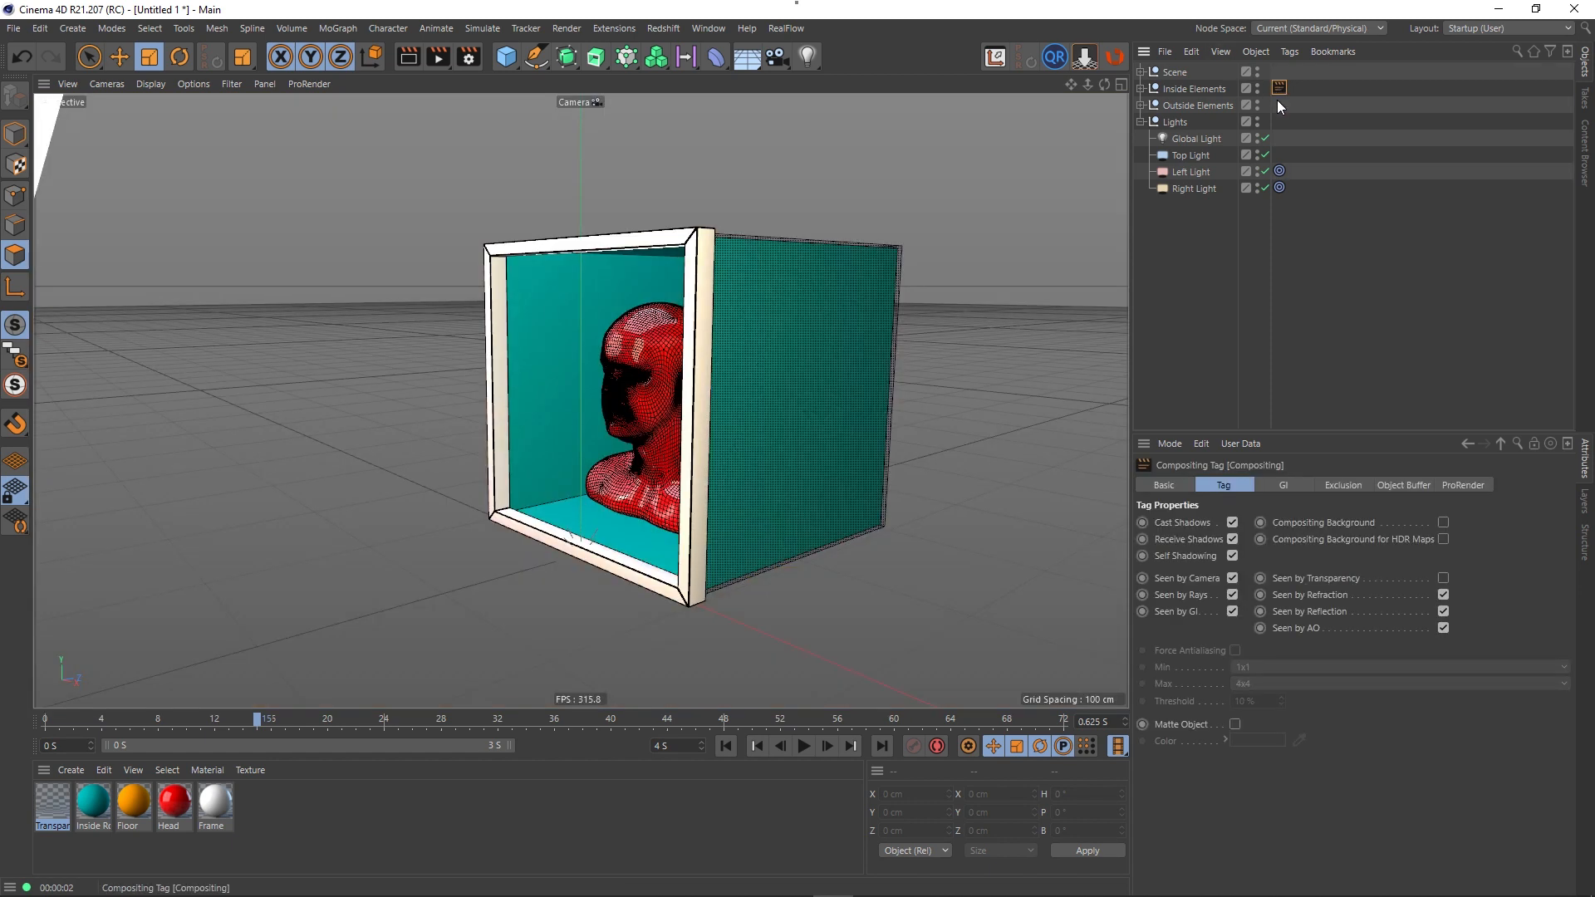
pyautogui.click(1233, 522)
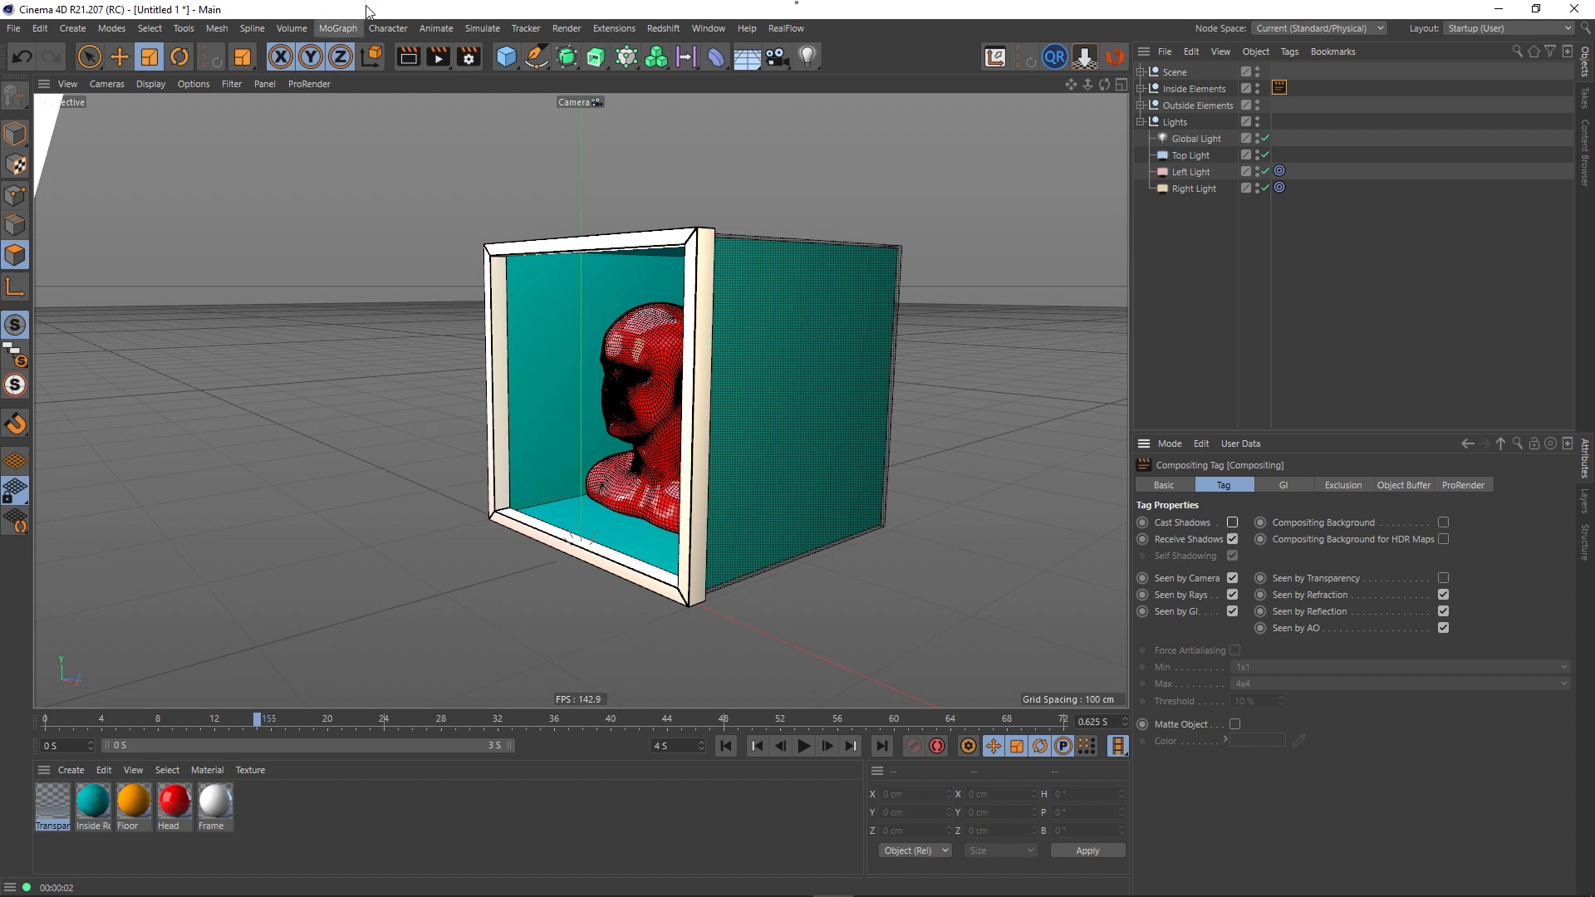
pyautogui.click(408, 56)
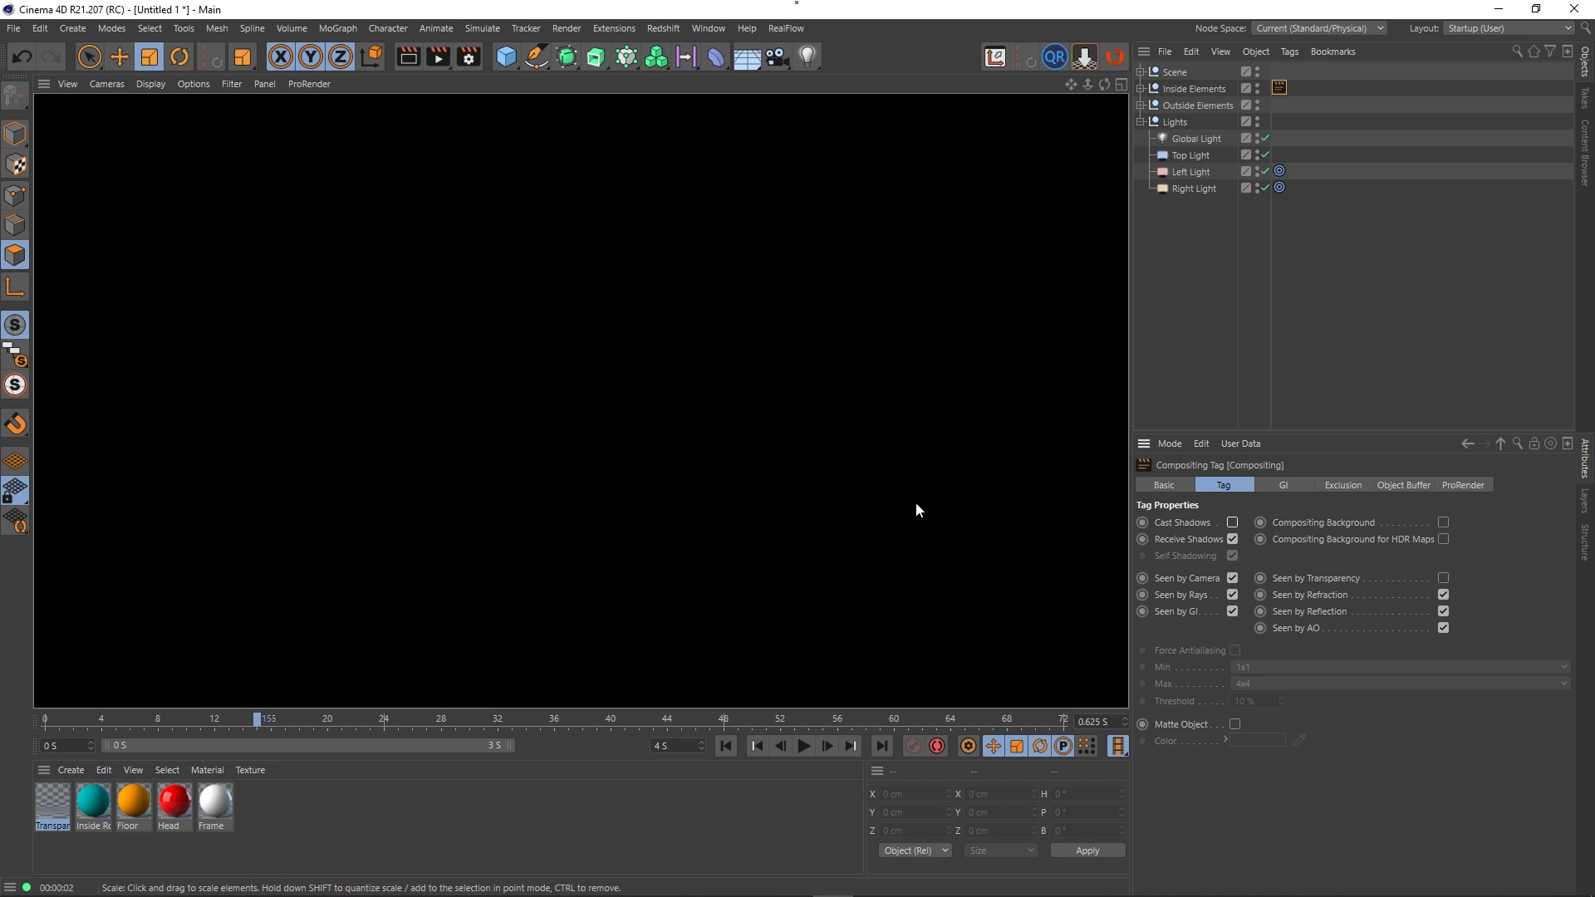
pyautogui.click(1149, 287)
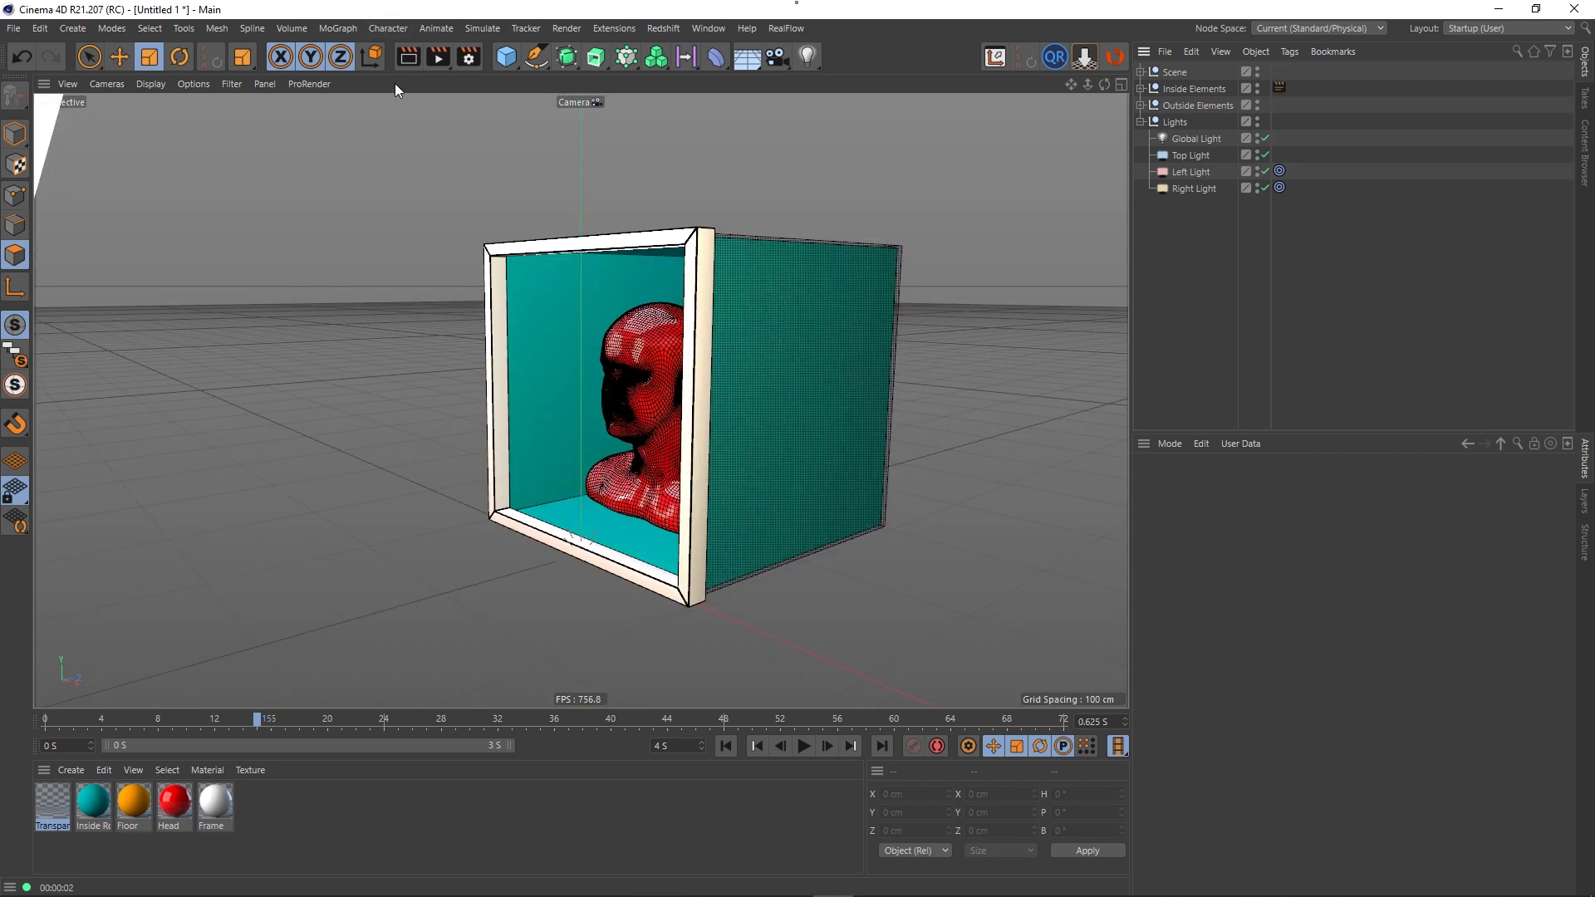
pyautogui.click(409, 57)
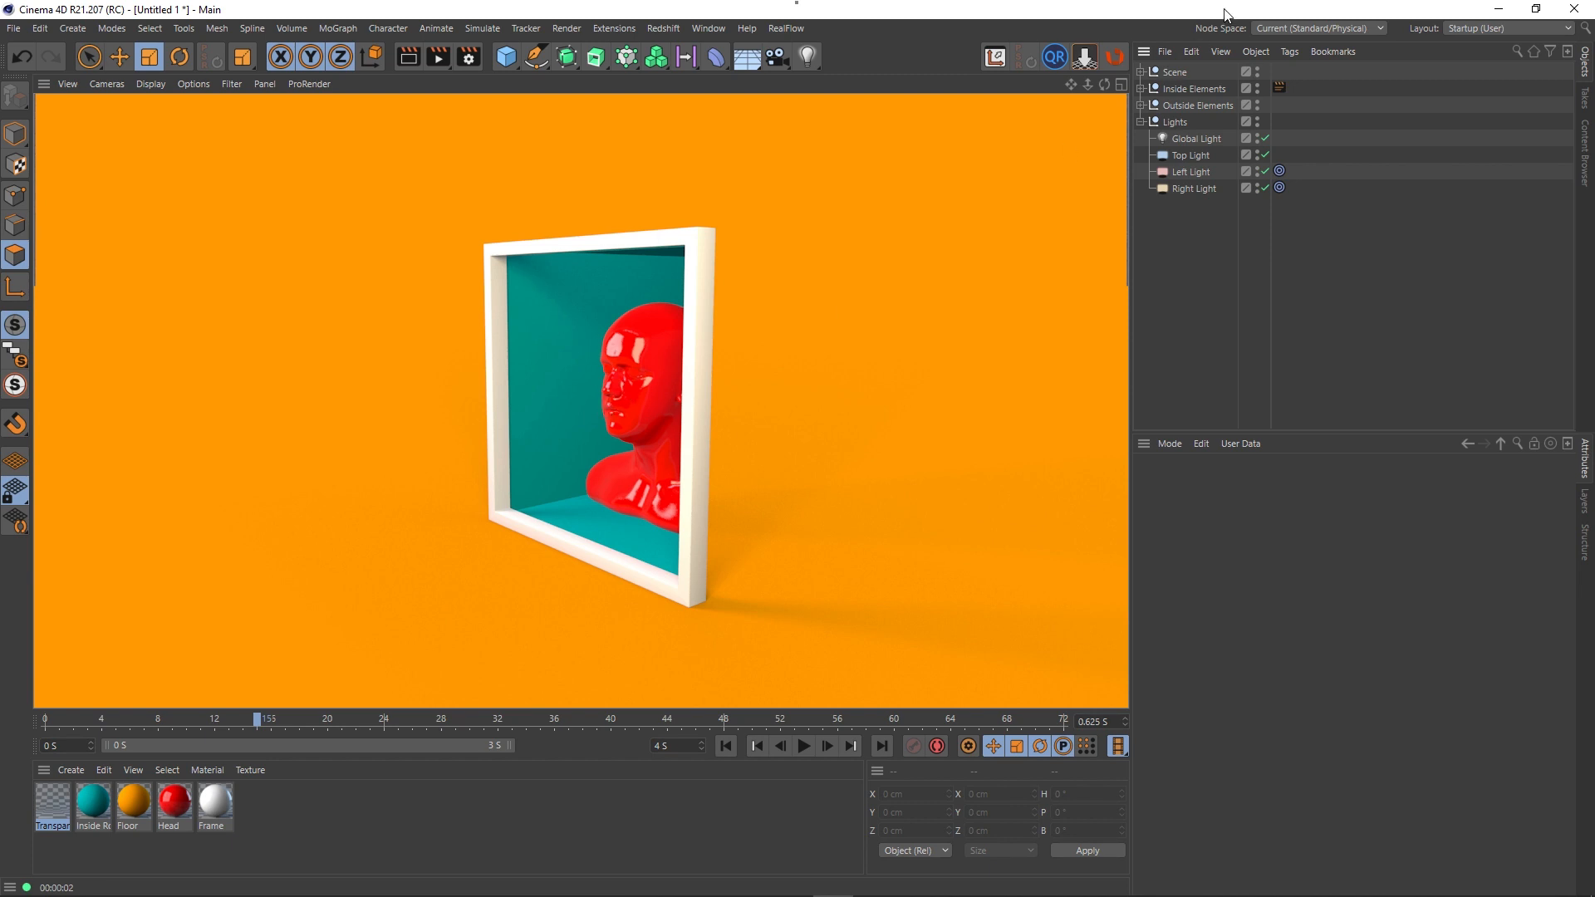
# - Turn Cast Shadows back on in the Inside Elements compositing tag
pyautogui.click(1281, 88)
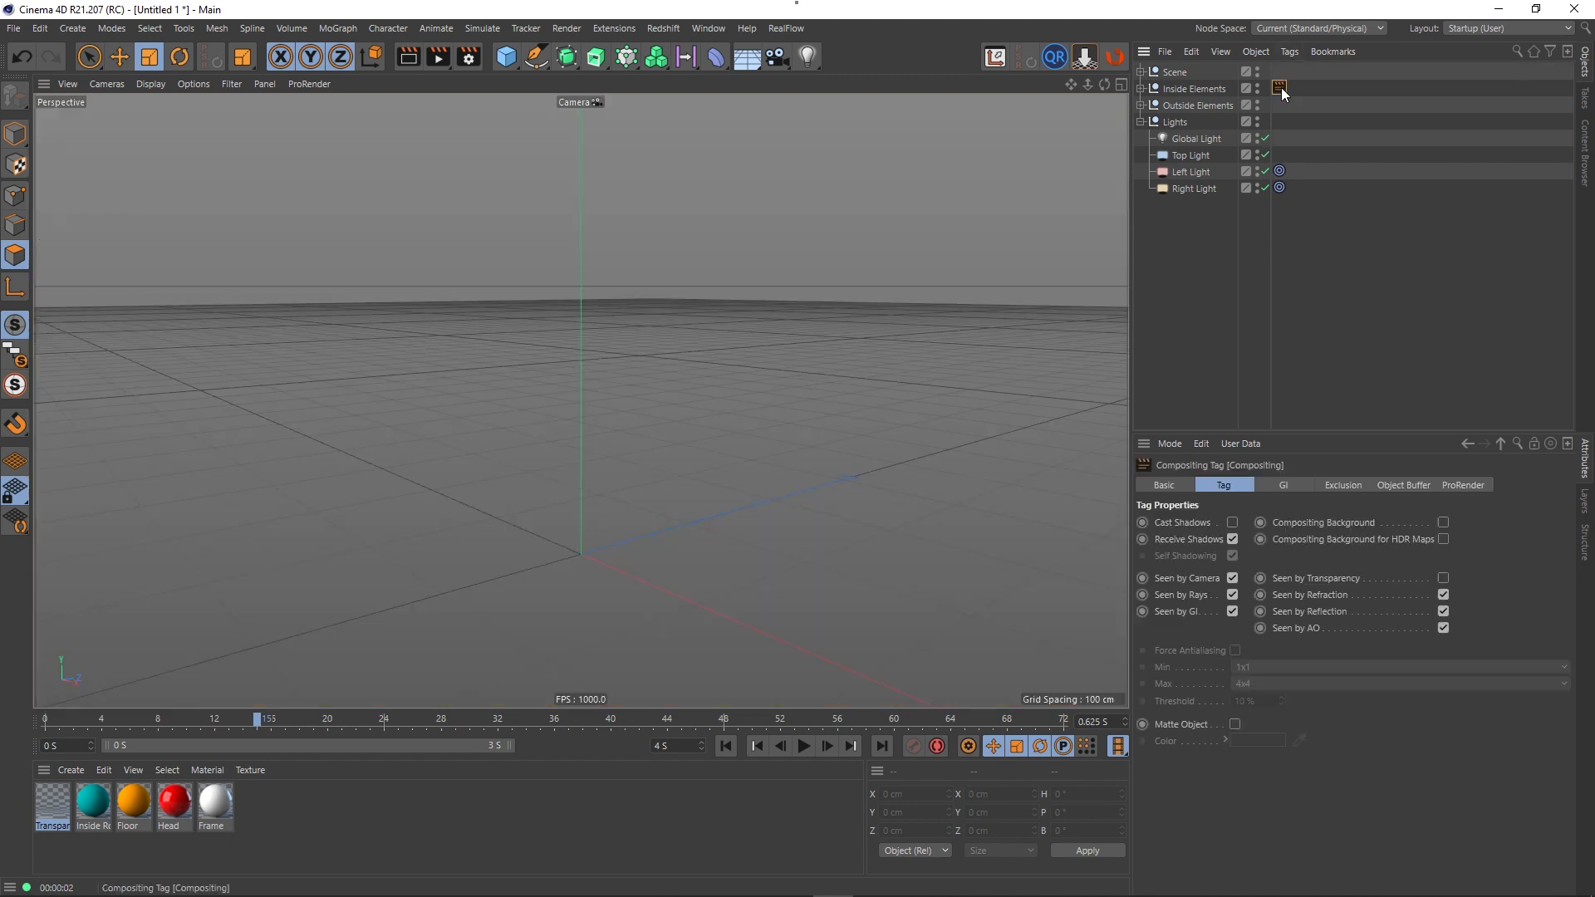
pyautogui.click(1233, 521)
pyautogui.click(1208, 257)
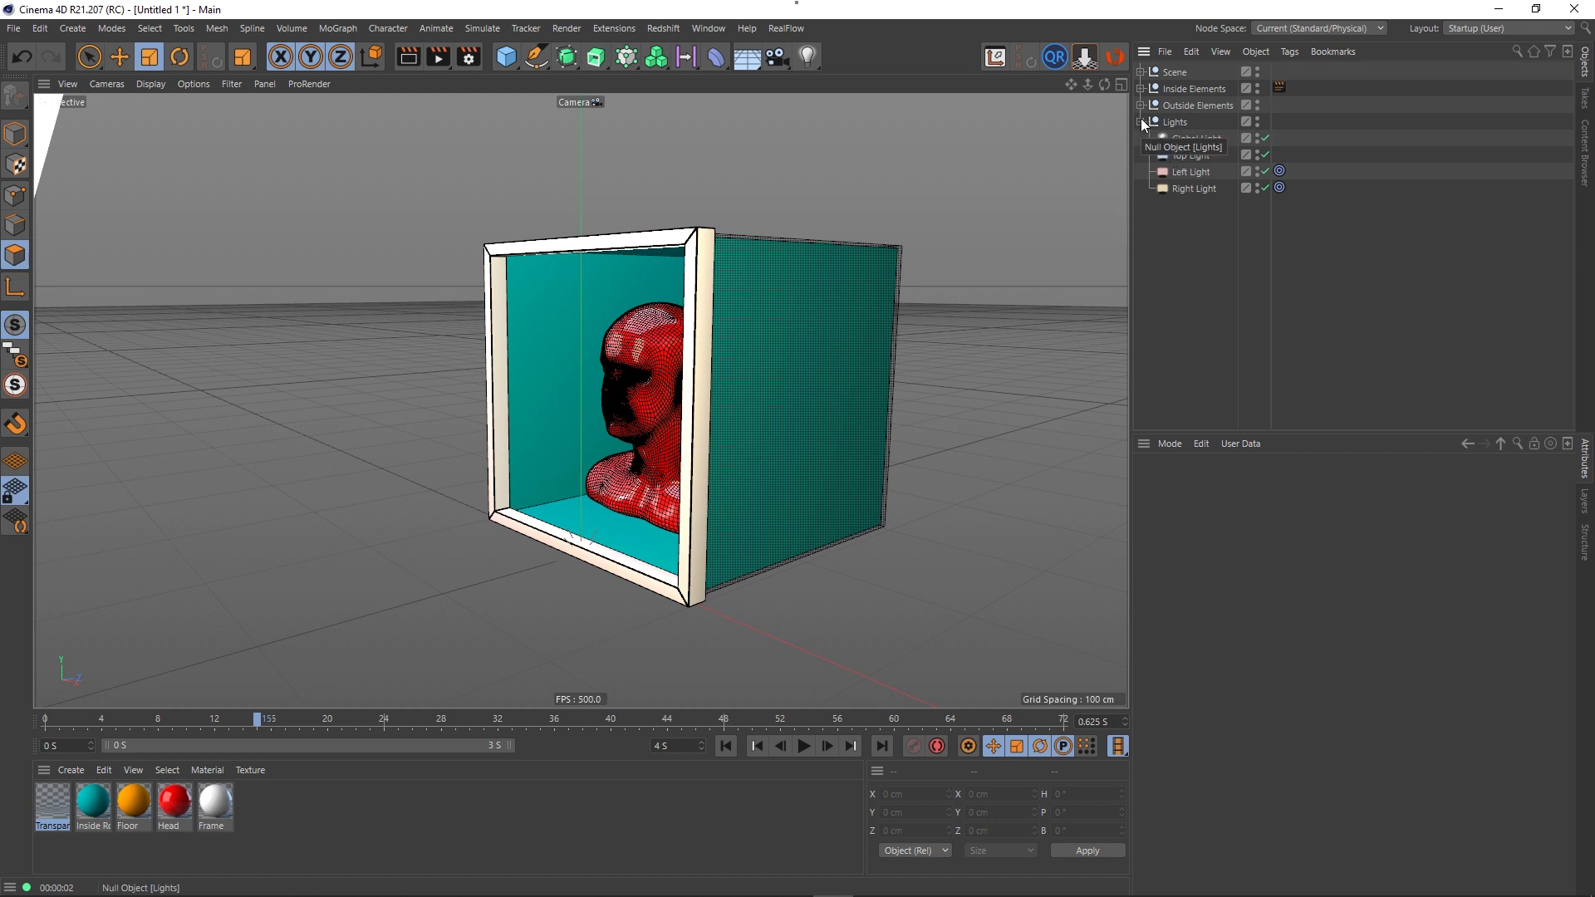
pyautogui.click(1280, 87)
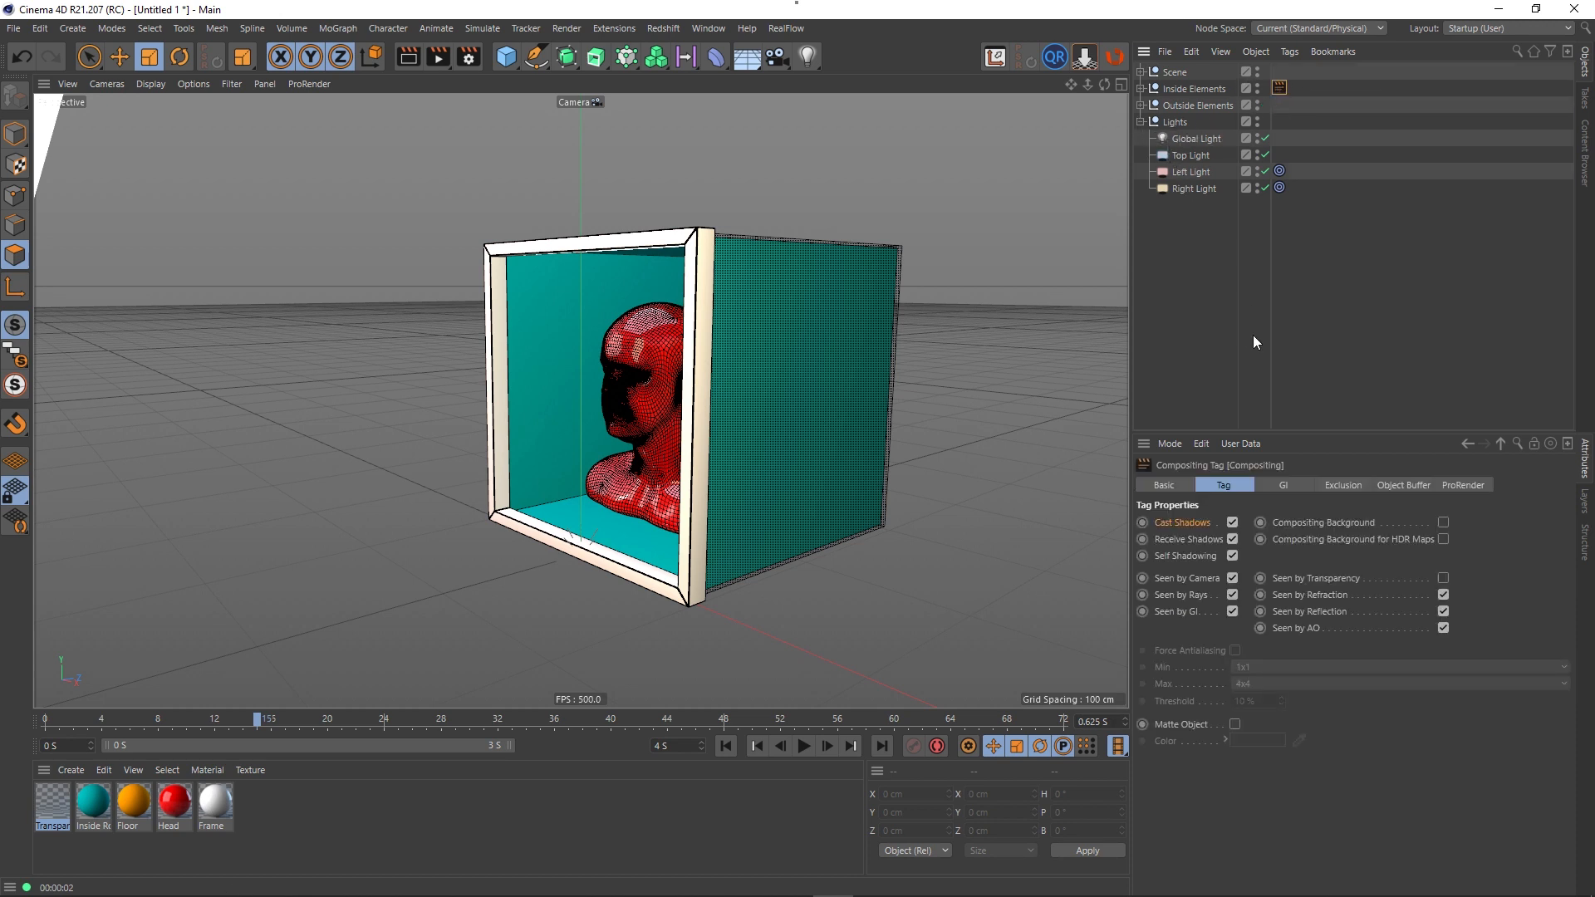
pyautogui.click(1228, 266)
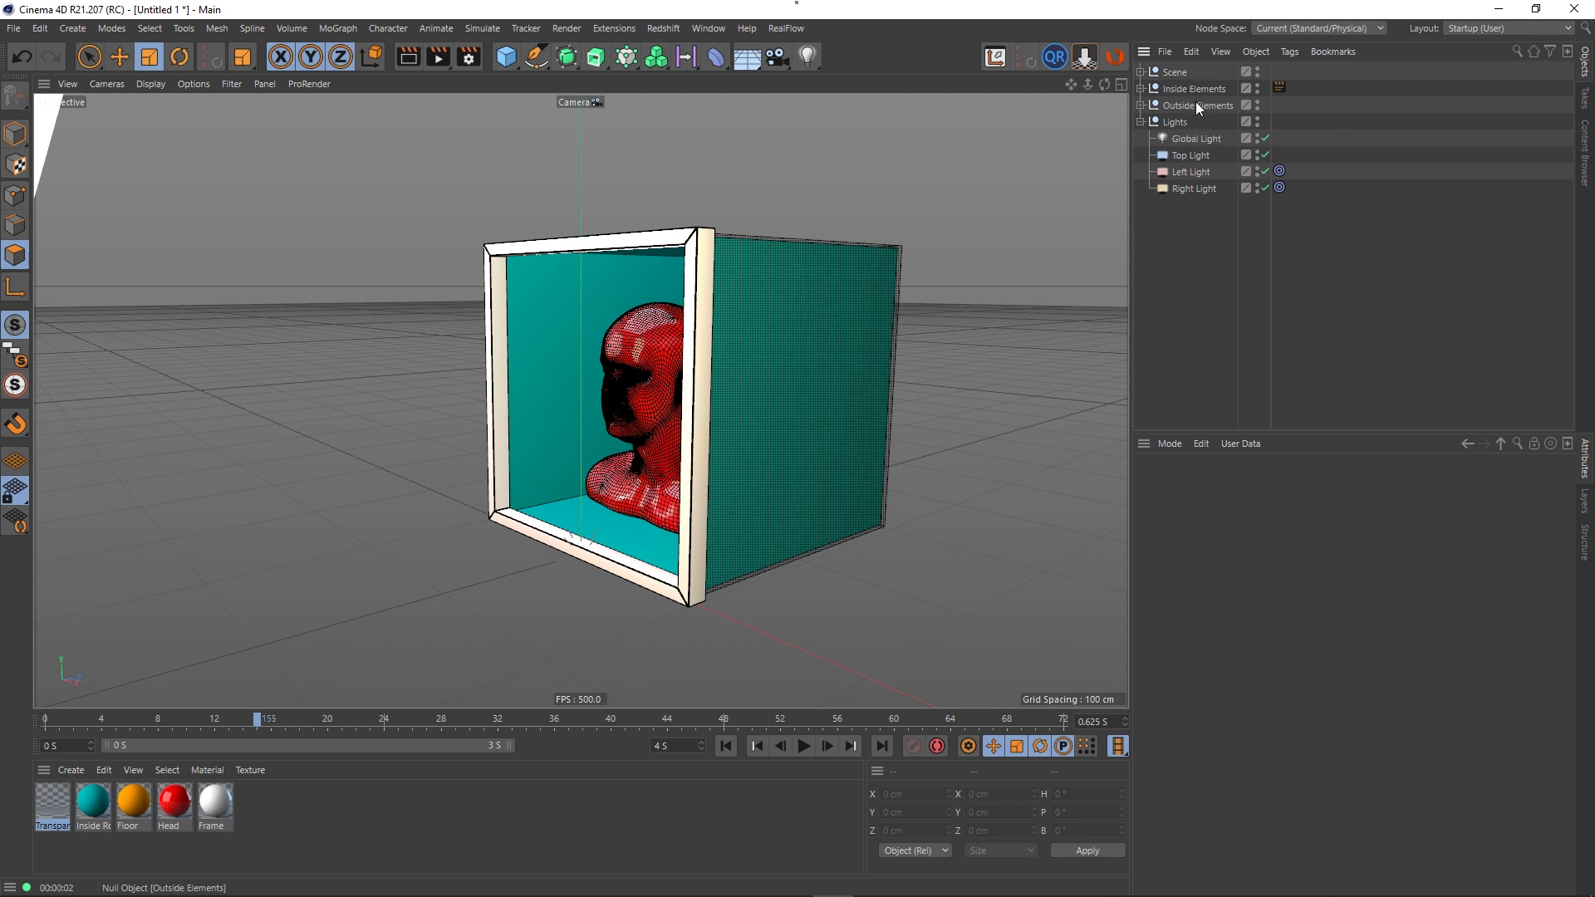
# - Collapse the Lights group and rename it Outer Lights
pyautogui.click(1139, 122)
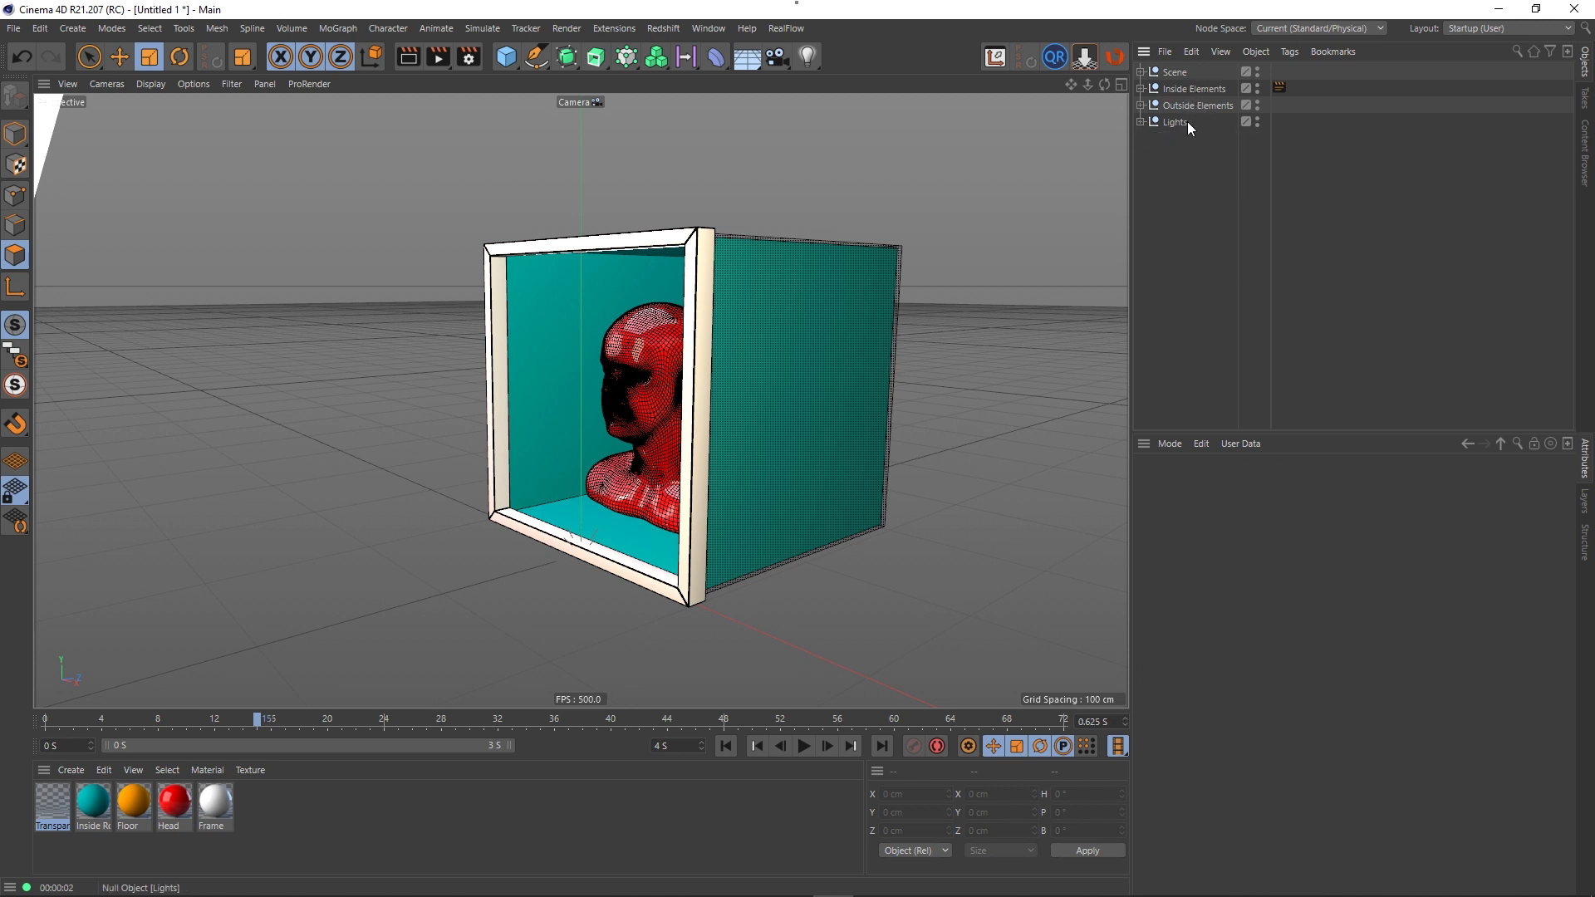
pyautogui.doubleClick(1187, 122)
pyautogui.click(1186, 123)
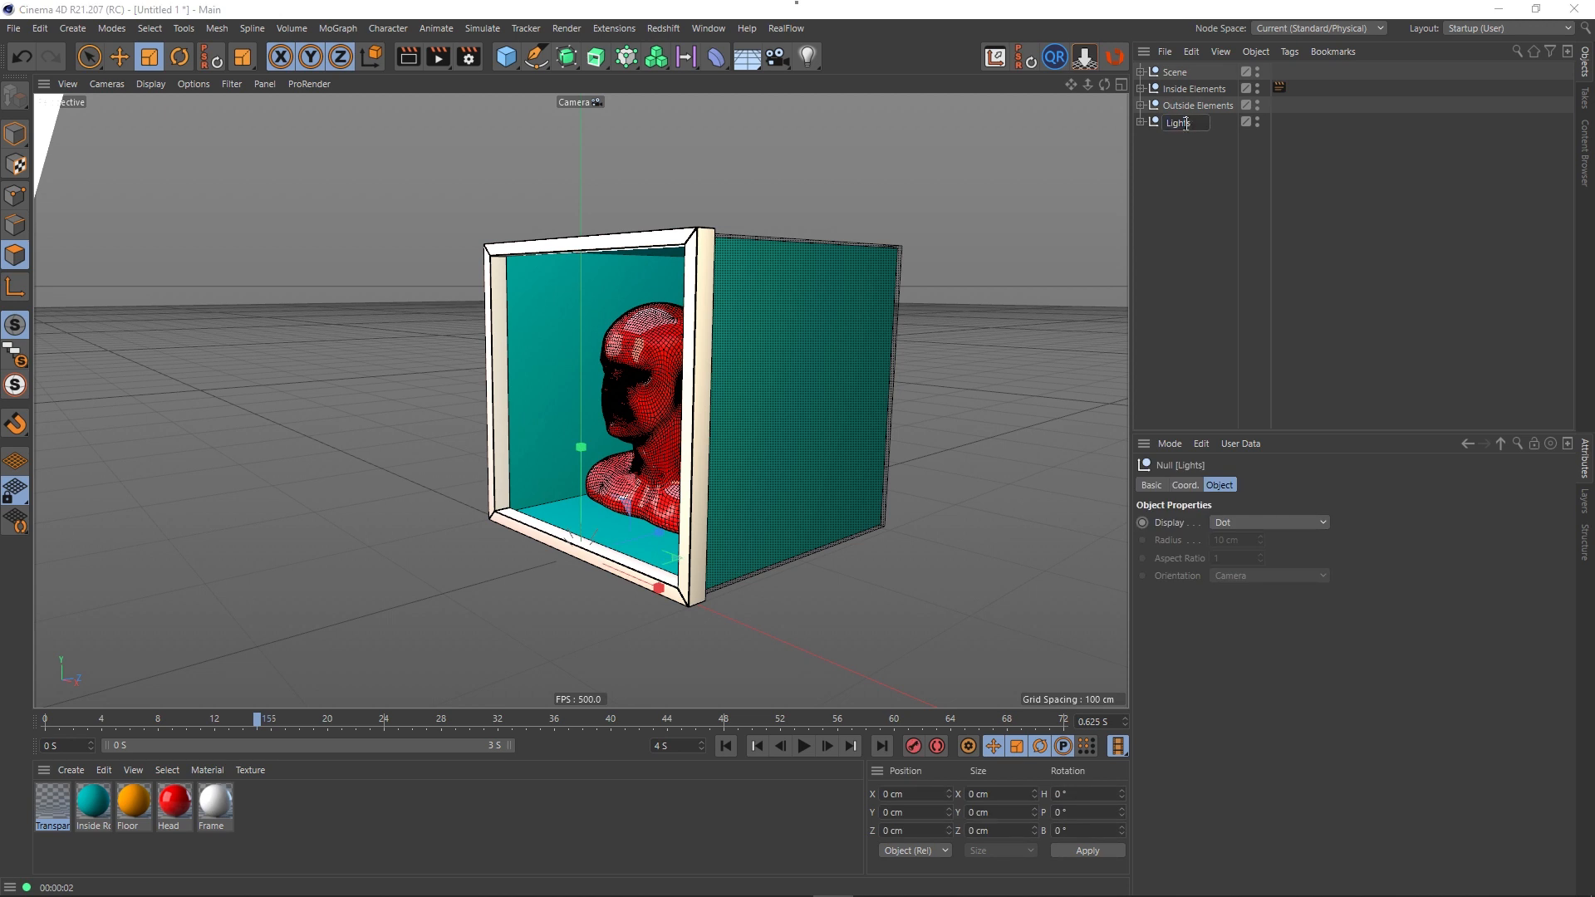
pyautogui.write('C')
pyautogui.write('uter')
pyautogui.press('Return')
# - Rename the Outside Elements group Outer Elements
pyautogui.doubleClick(1186, 103)
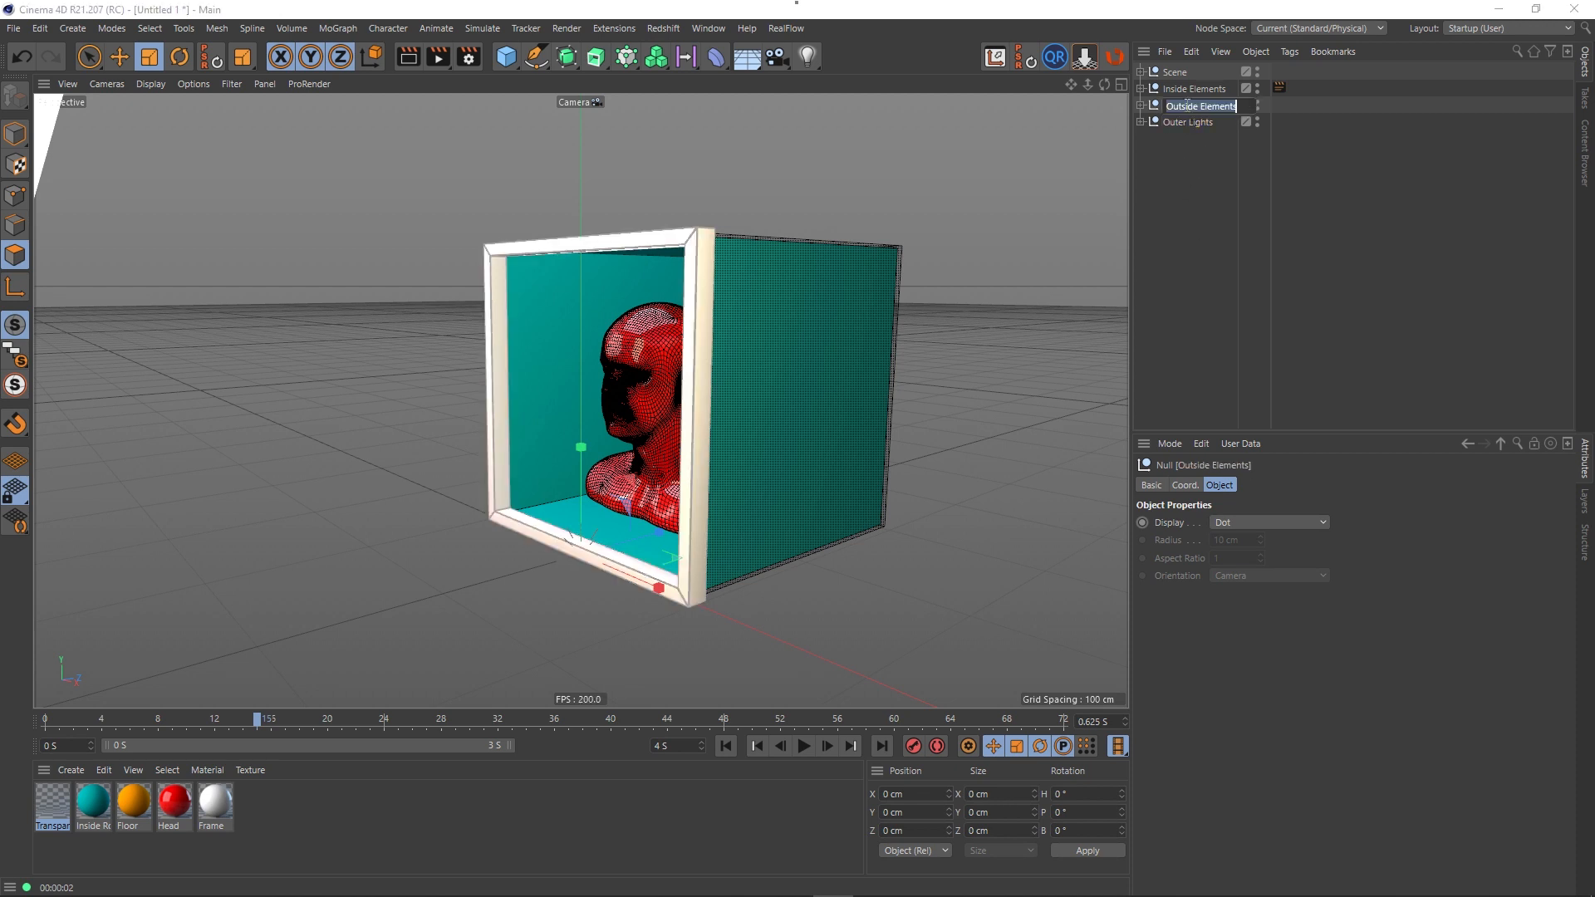
pyautogui.doubleClick(1199, 103)
pyautogui.write('Ou')
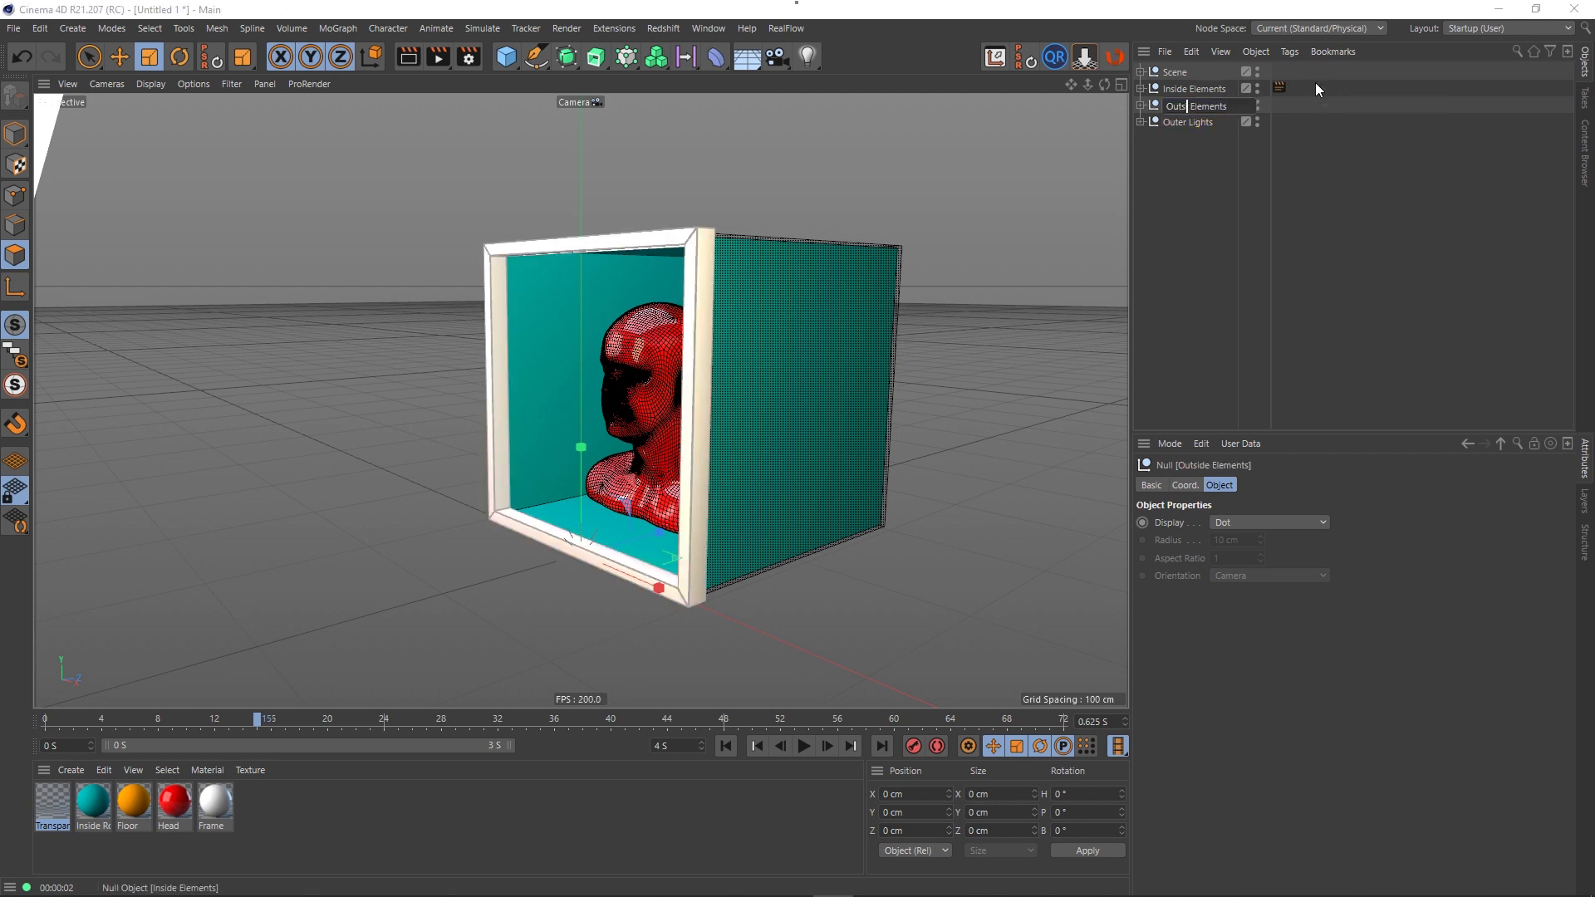
pyautogui.write('ter')
pyautogui.press('Return')
pyautogui.click(1183, 178)
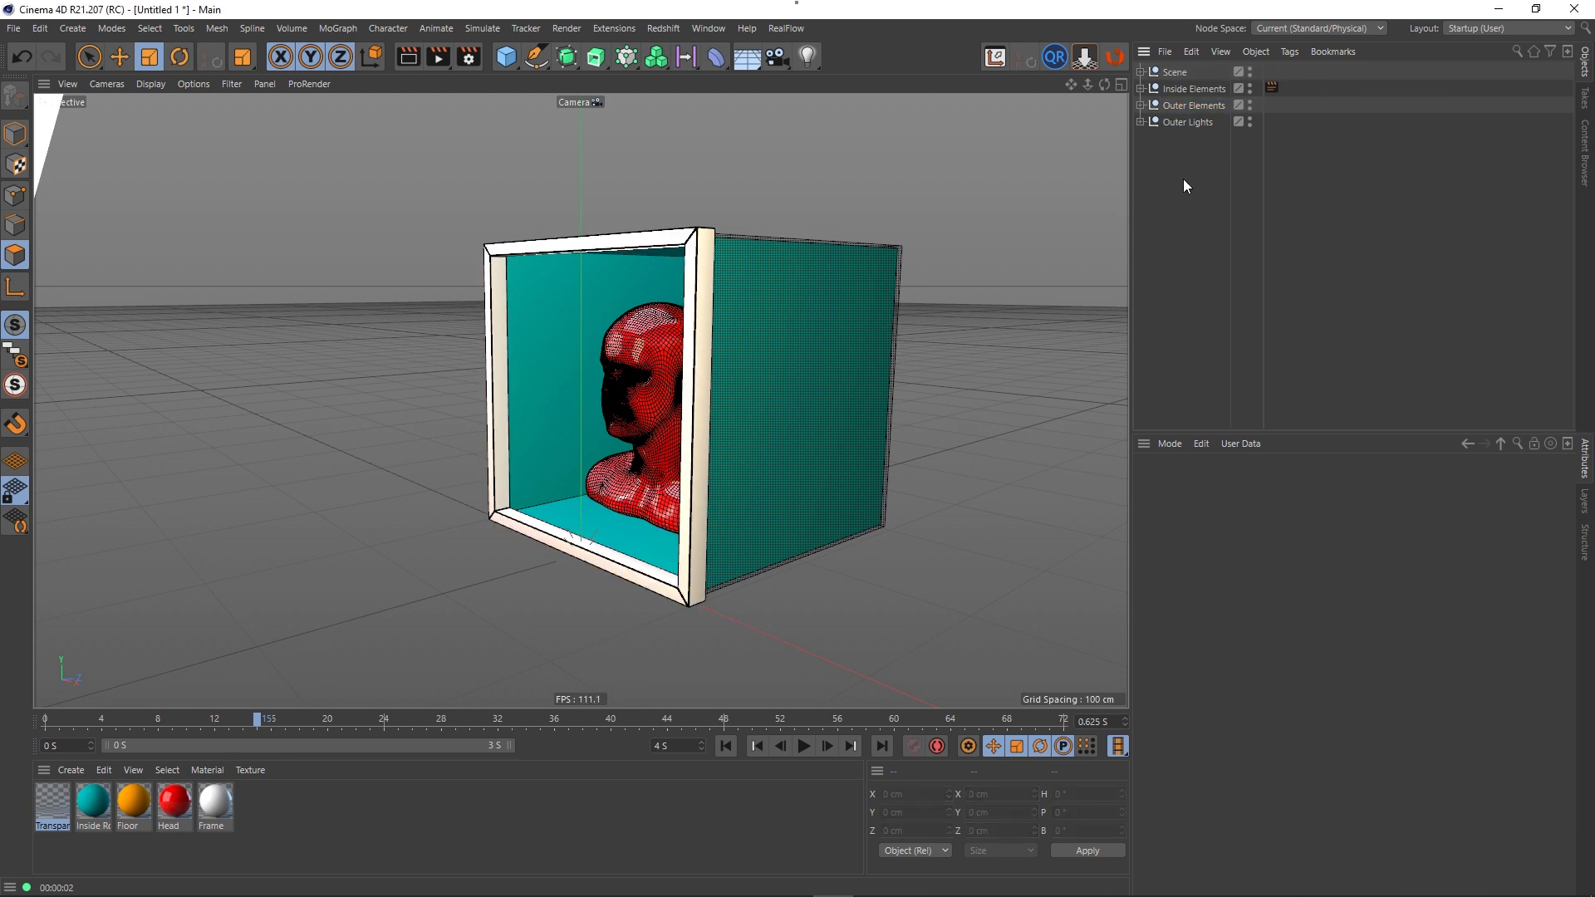
# - Duplicate the Outer Lights group, naming the copy Inner Lights, and place Outer Lights below it in the object hierarchy
pyautogui.click(1183, 123)
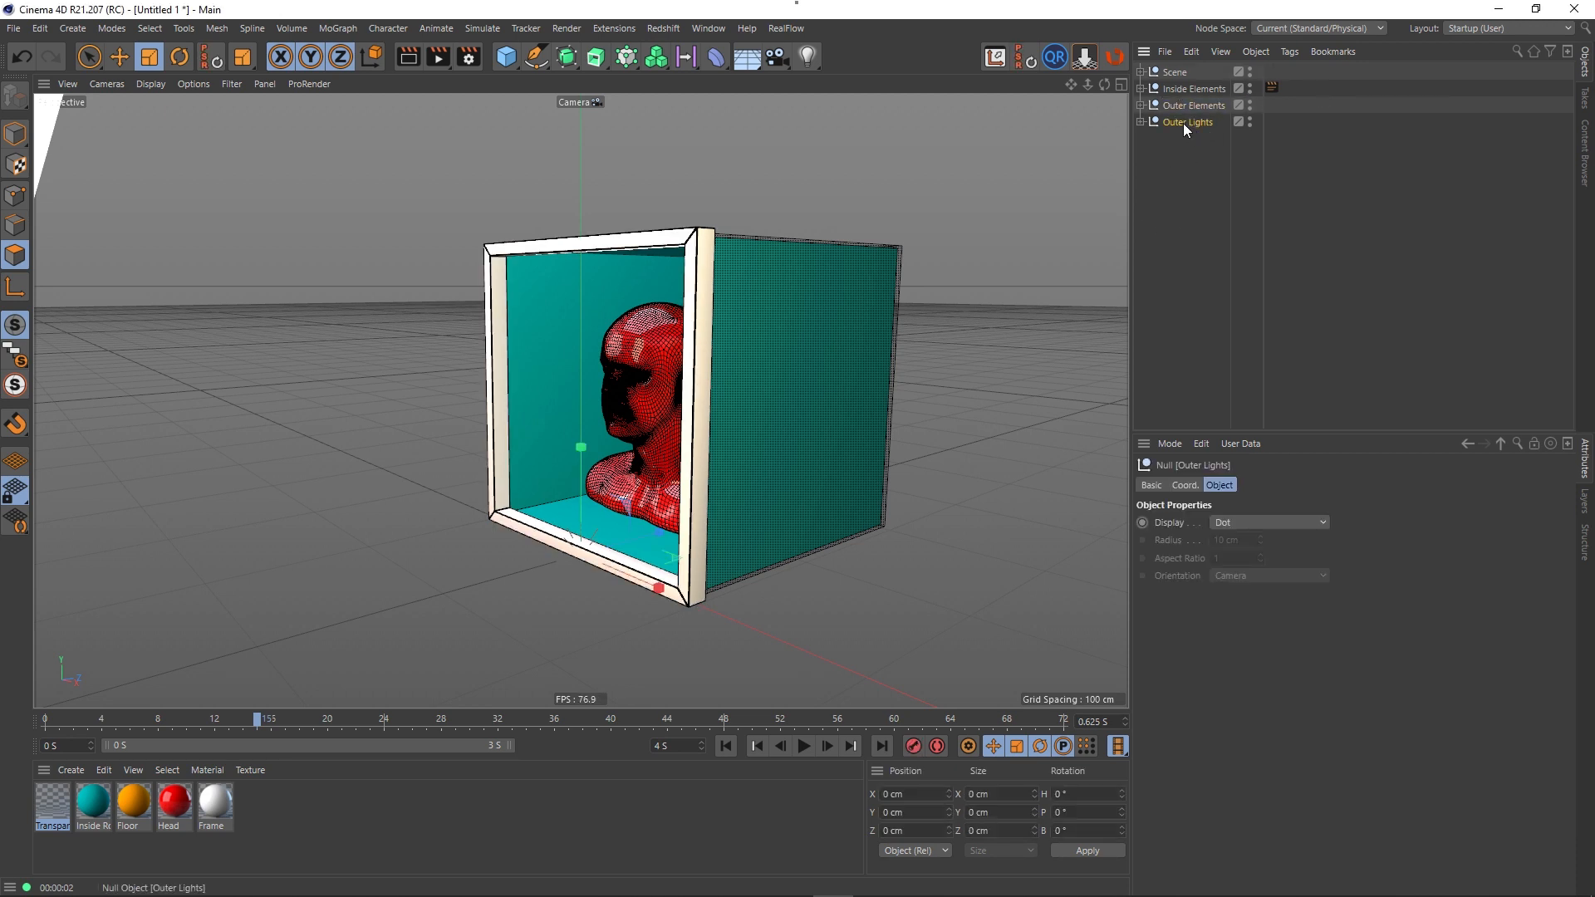
pyautogui.keyDown('ctrl'); pyautogui.moveTo(1183, 123); pyautogui.dragTo(1185, 153); pyautogui.keyUp('ctrl')
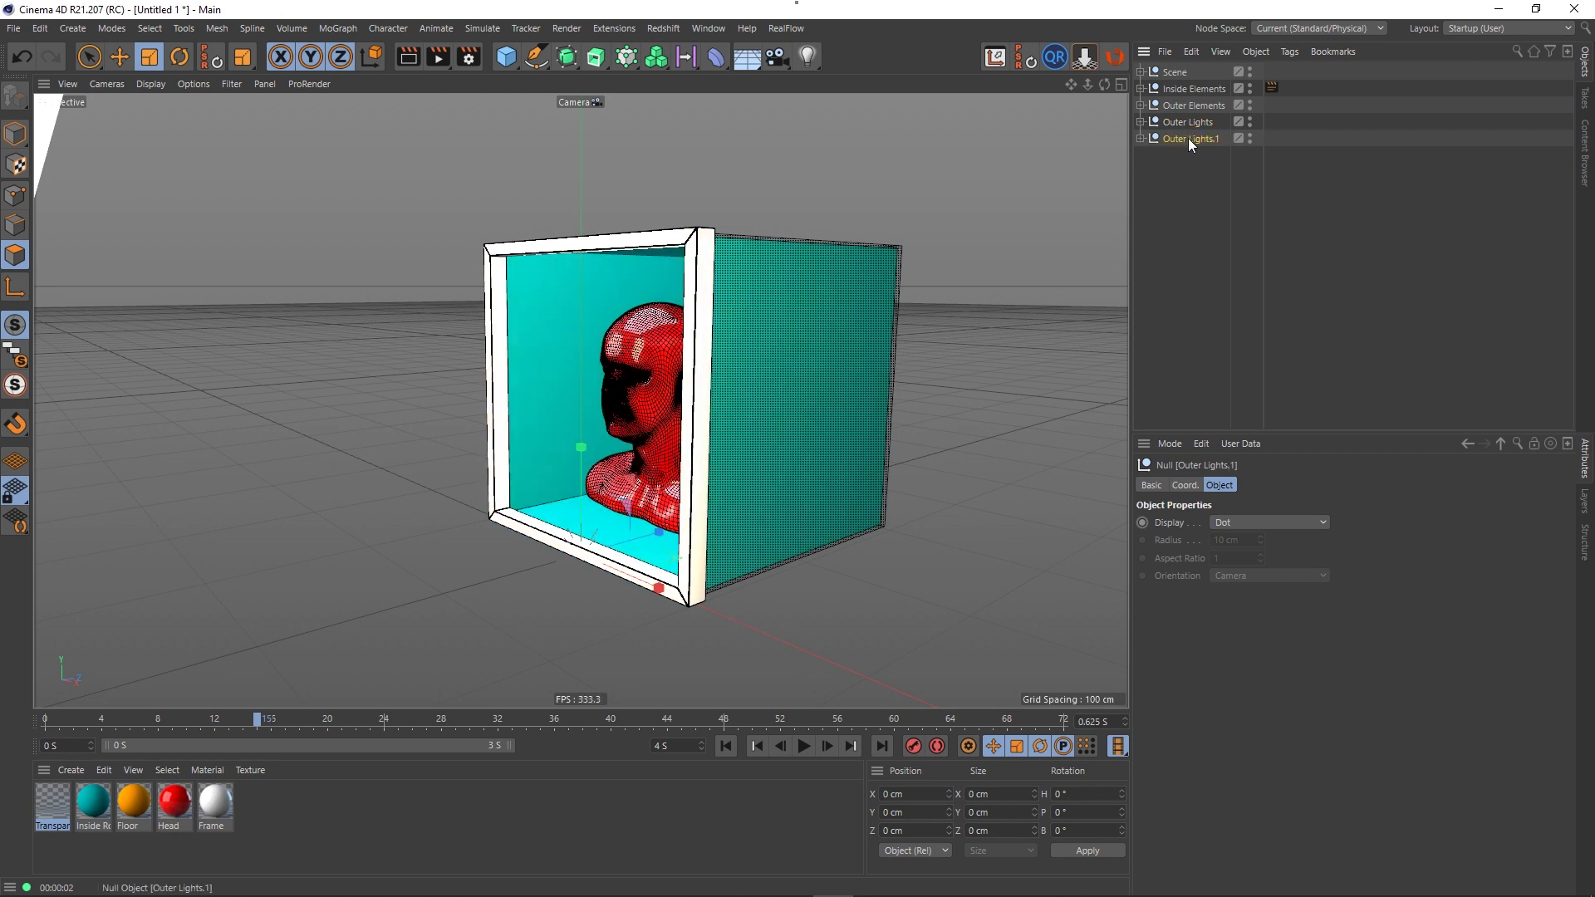
pyautogui.doubleClick(1207, 141)
pyautogui.click(1235, 141)
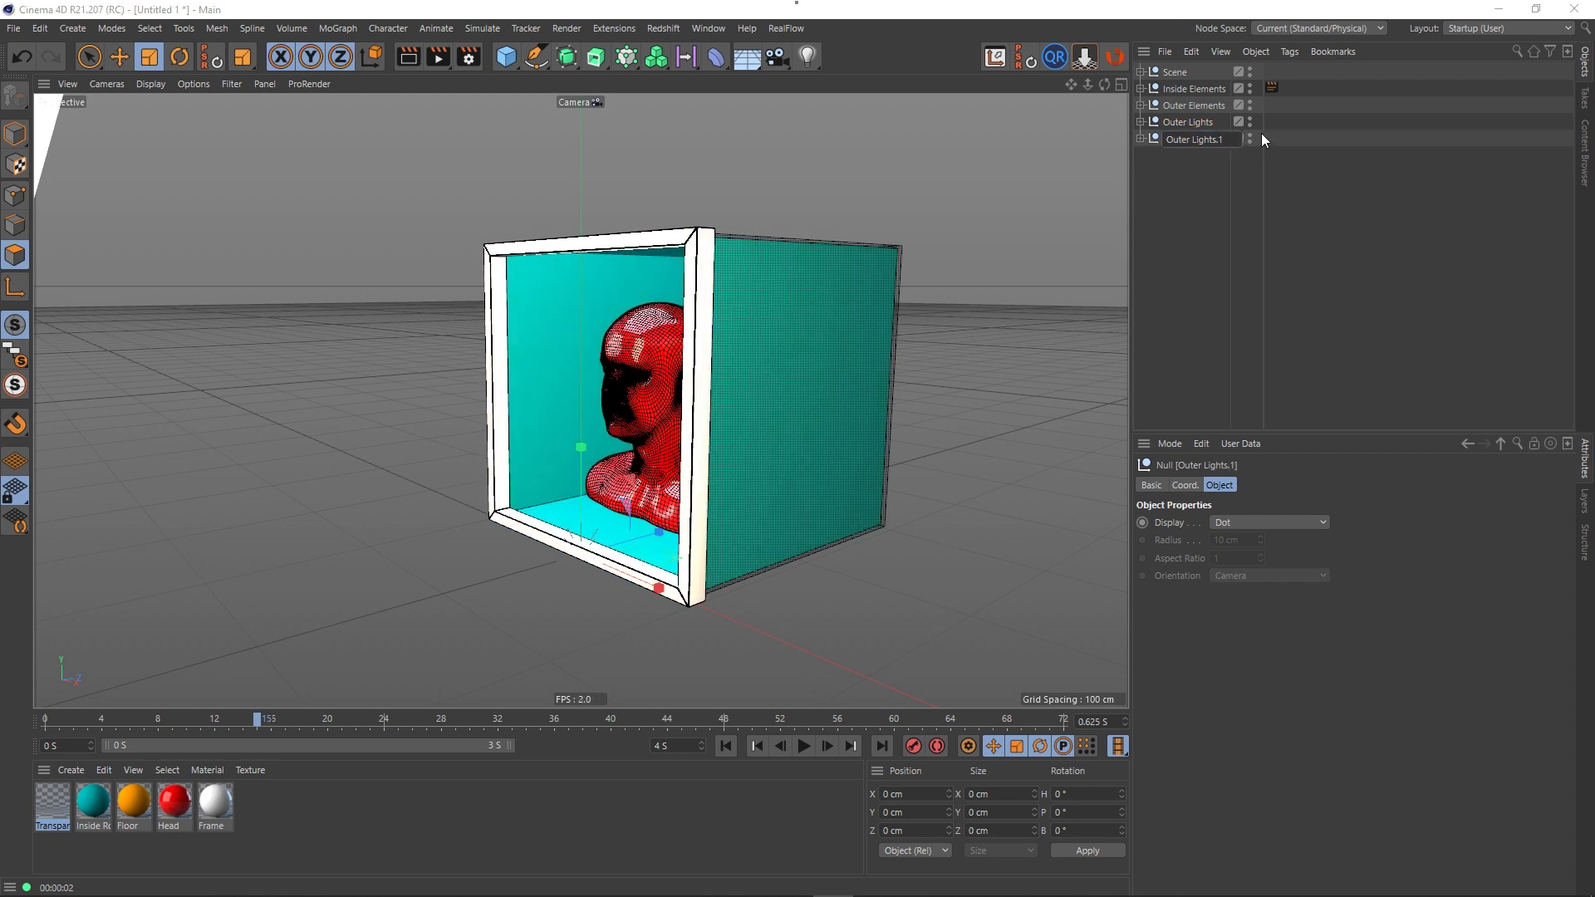
pyautogui.press('BackSpace')
pyautogui.press('BackSpace')
pyautogui.press('Left')
pyautogui.press('Left')
pyautogui.press('Left')
pyautogui.press('Left')
pyautogui.press('Left')
pyautogui.press('Left')
pyautogui.press('BackSpace')
pyautogui.press('BackSpace')
pyautogui.press('BackSpace')
pyautogui.press('BackSpace')
pyautogui.press('BackSpace')
pyautogui.press('BackSpace')
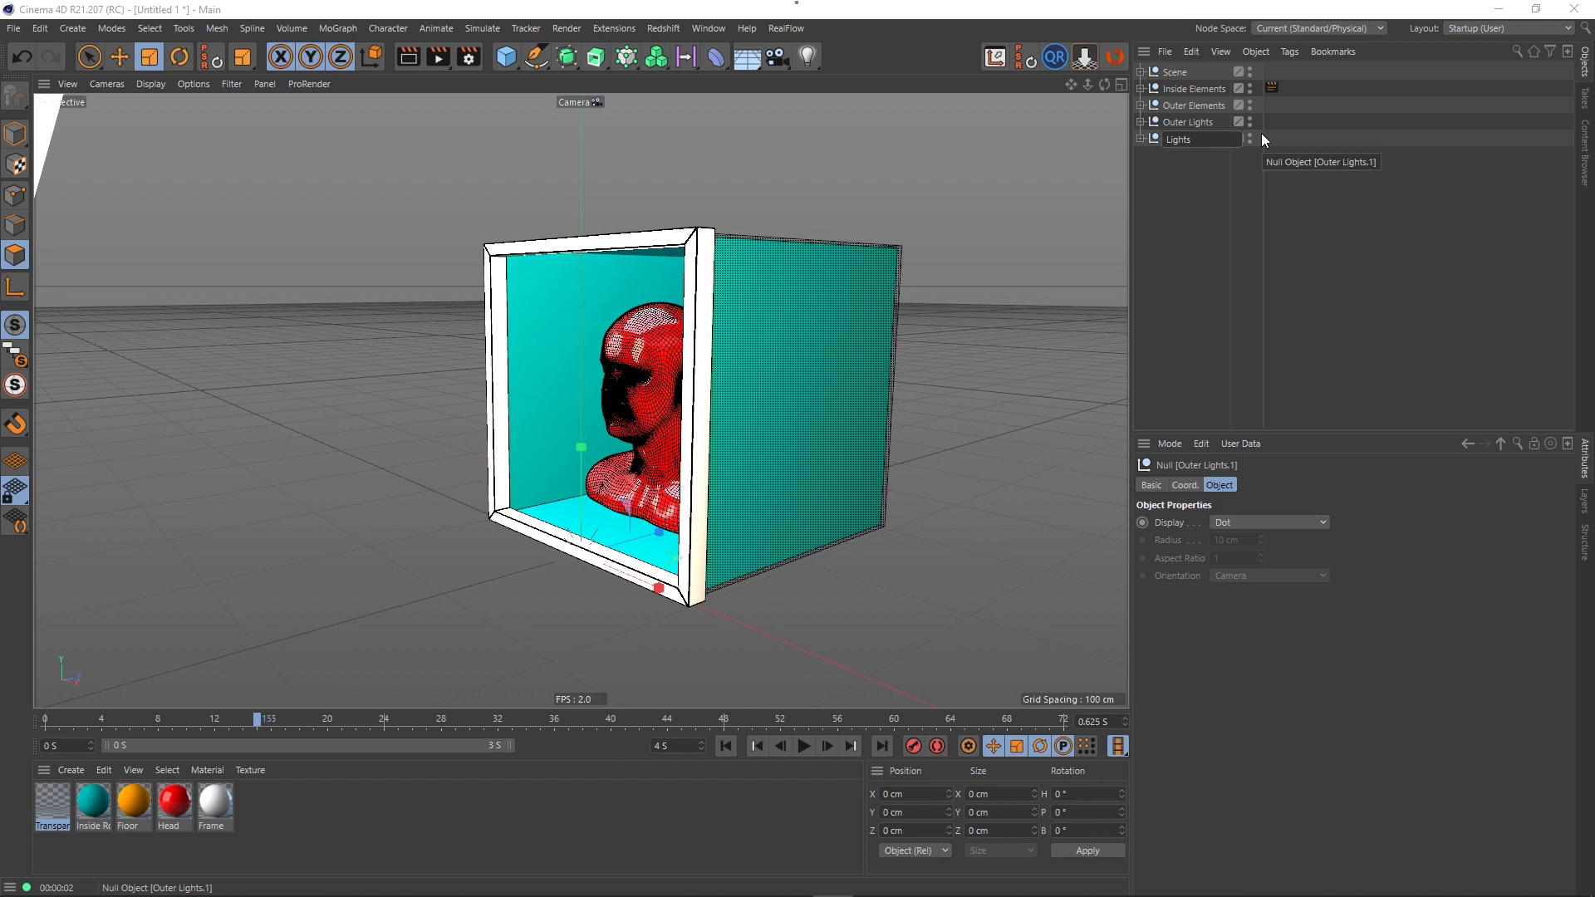
pyautogui.write('Innw')
pyautogui.press('BackSpace')
pyautogui.write('er')
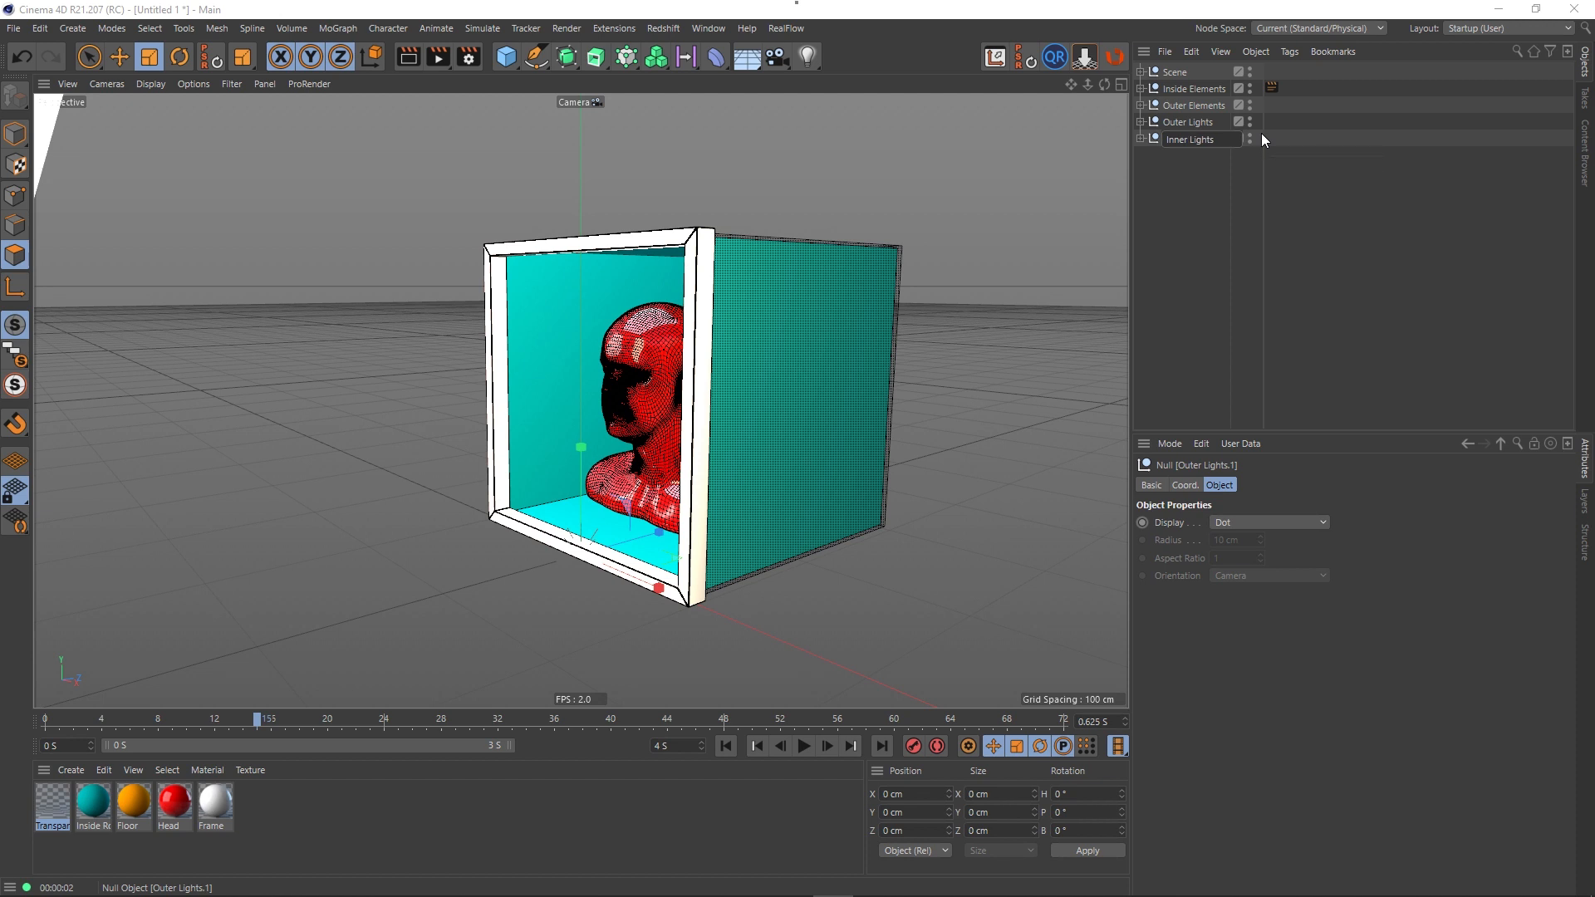
pyautogui.press('Return')
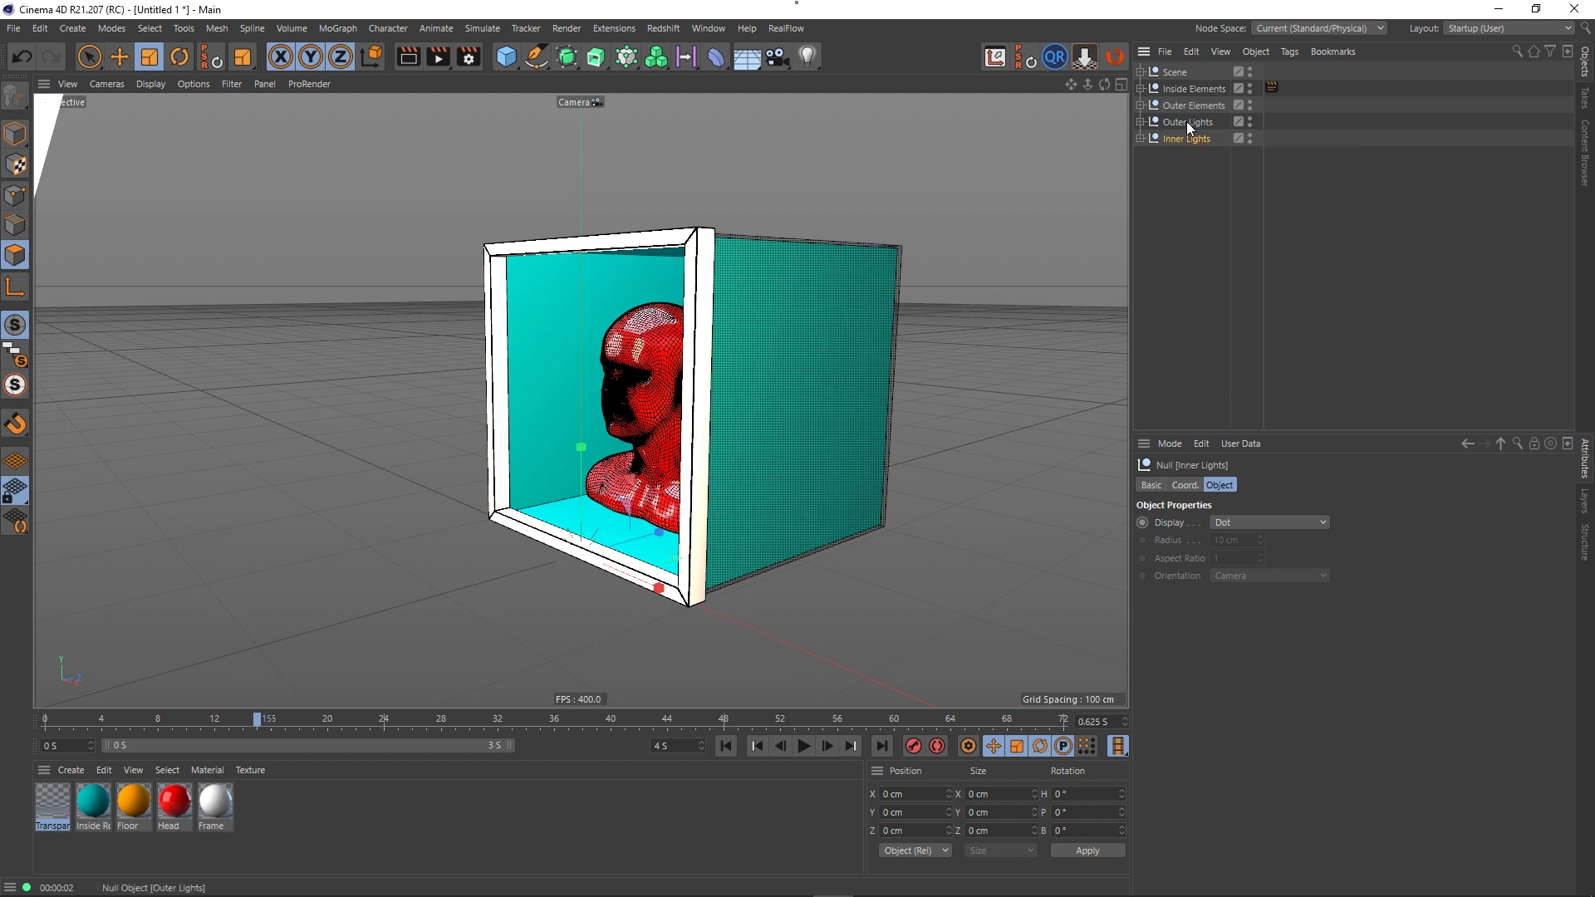
pyautogui.moveTo(1186, 123); pyautogui.dragTo(1179, 176)
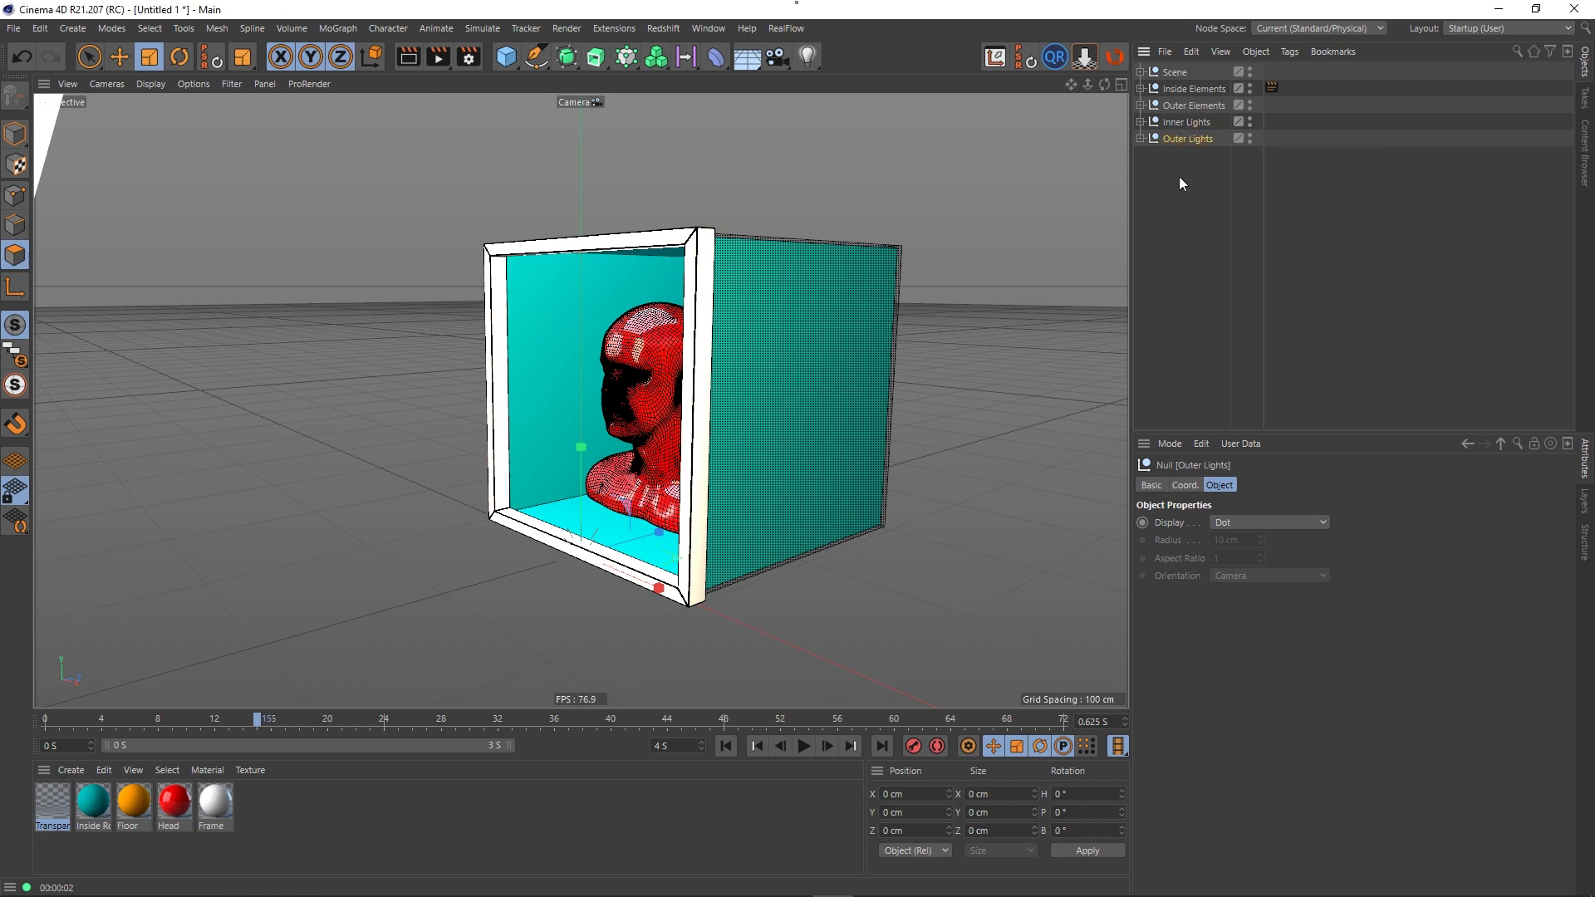
# - Set the project mode of the Top Light in the Inner Lights group to Include
pyautogui.click(1140, 123)
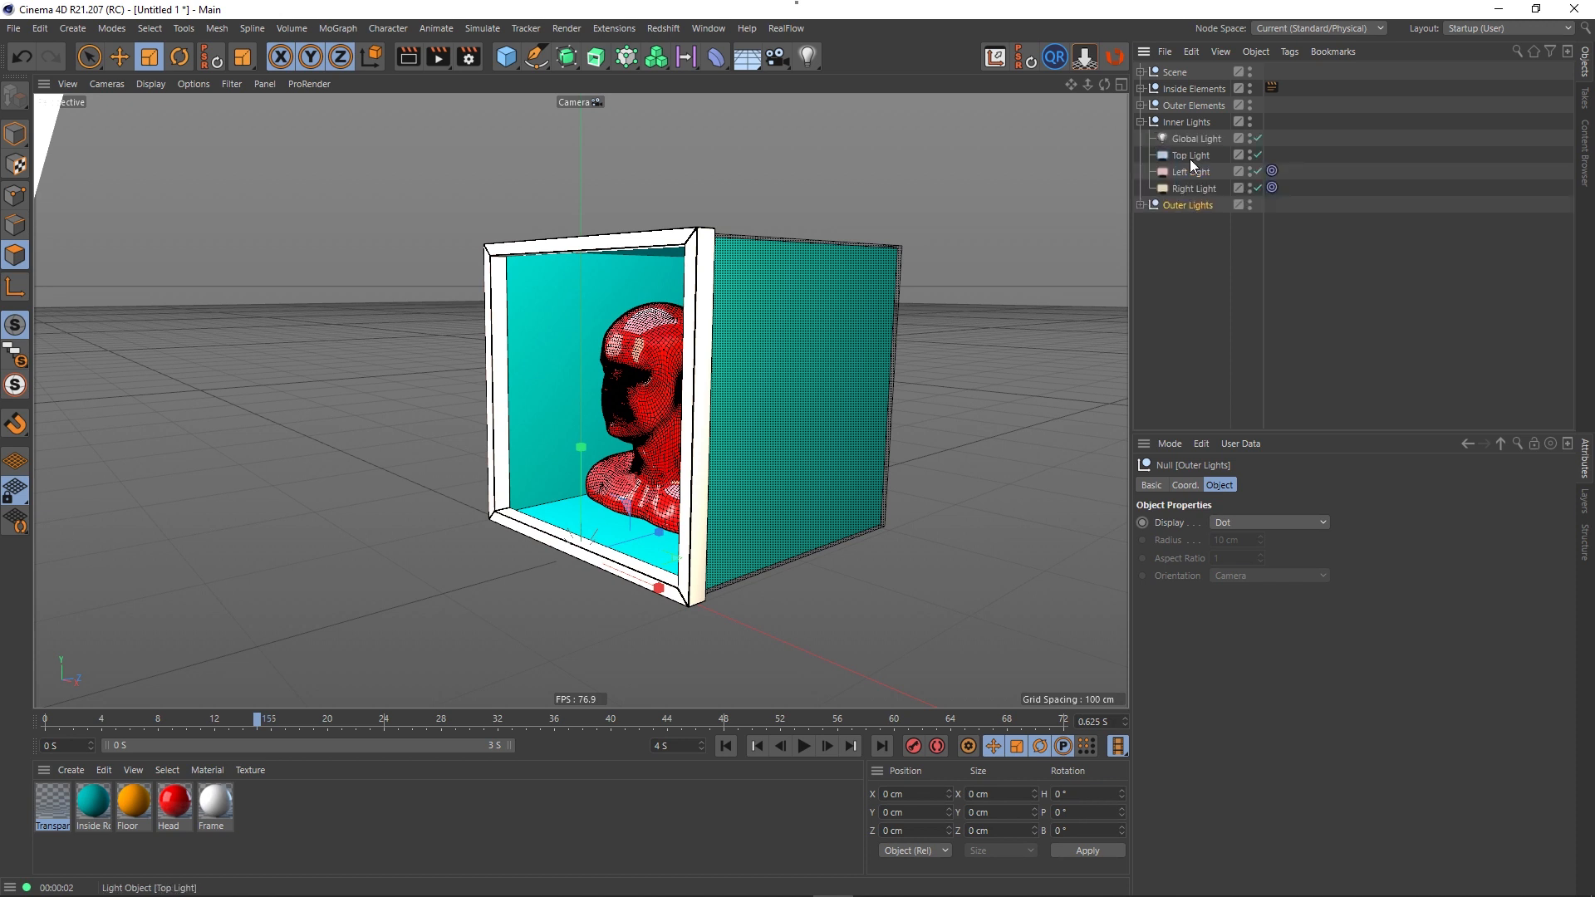
pyautogui.click(1185, 154)
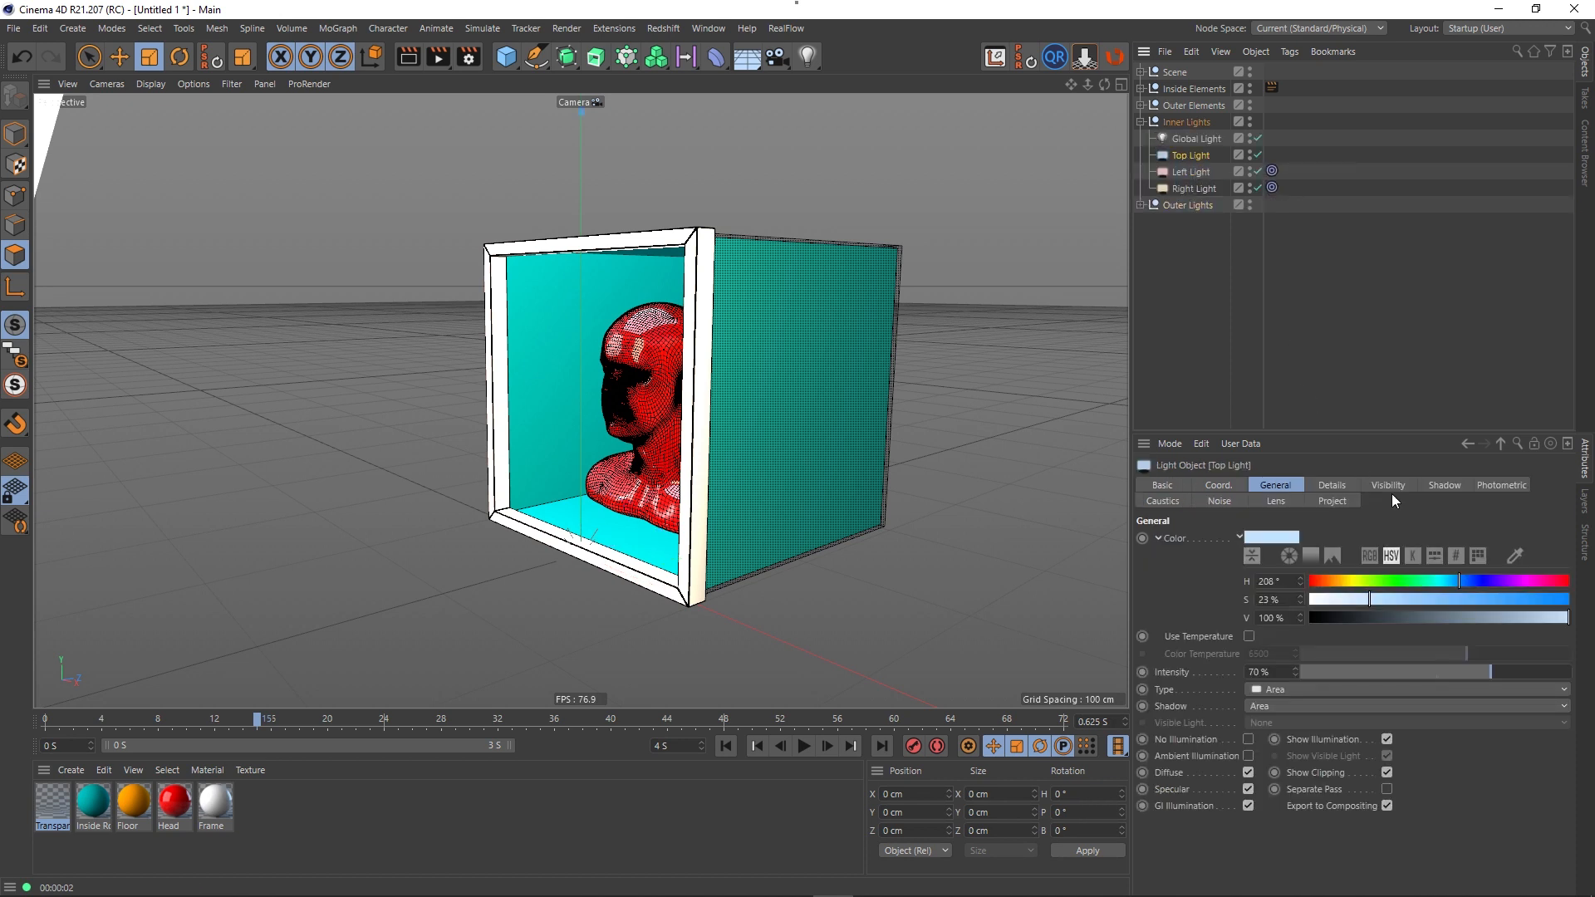
pyautogui.click(1328, 502)
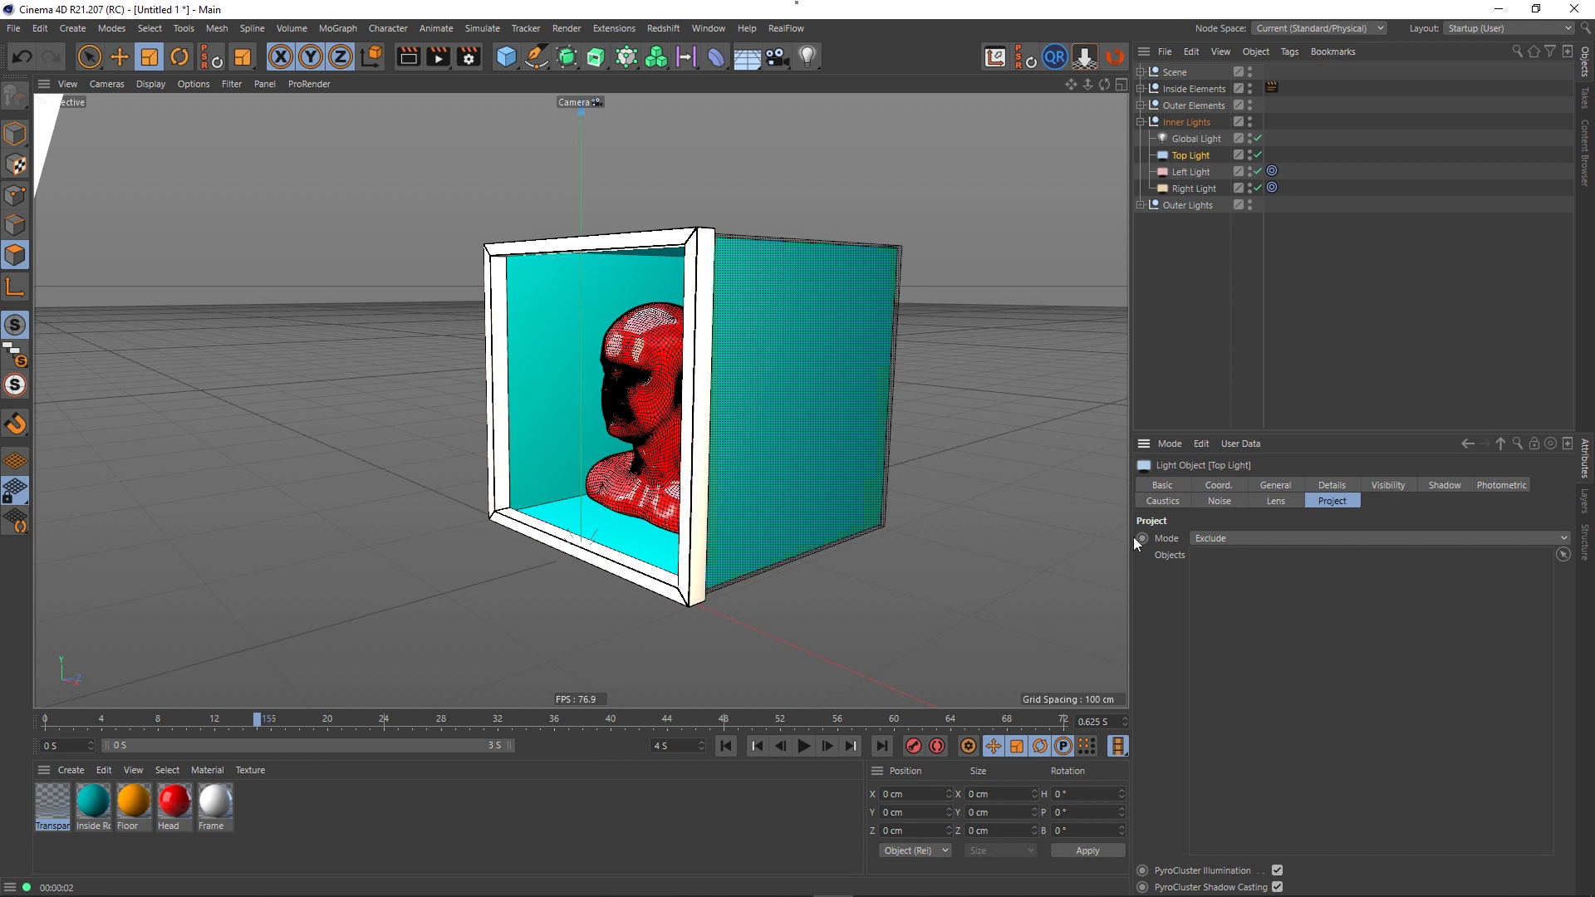
pyautogui.click(1214, 538)
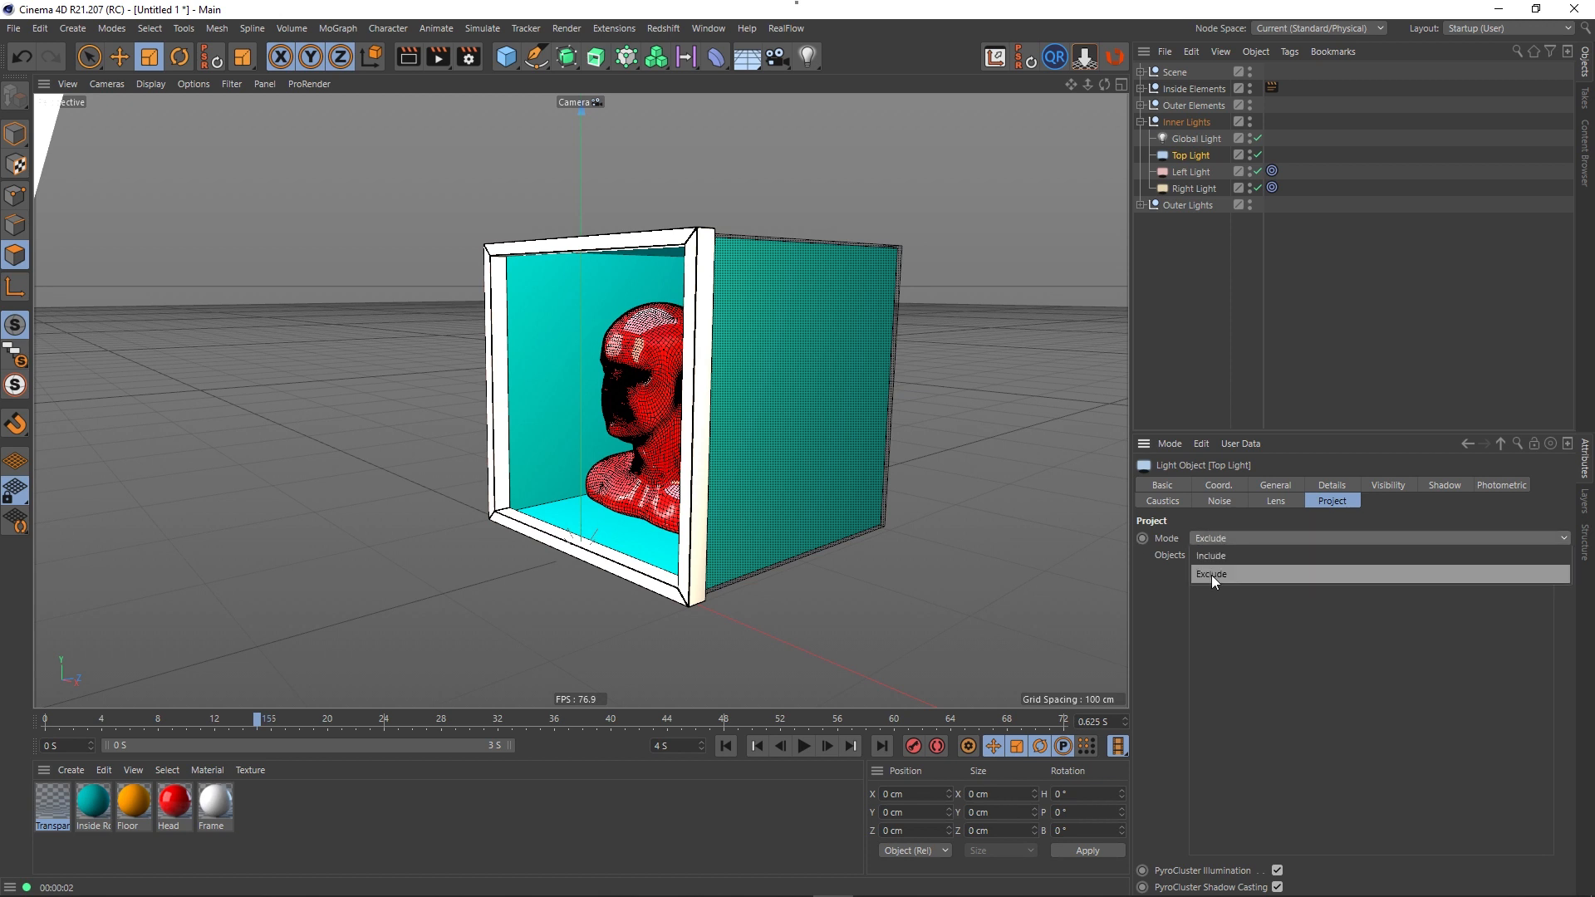
pyautogui.click(1215, 557)
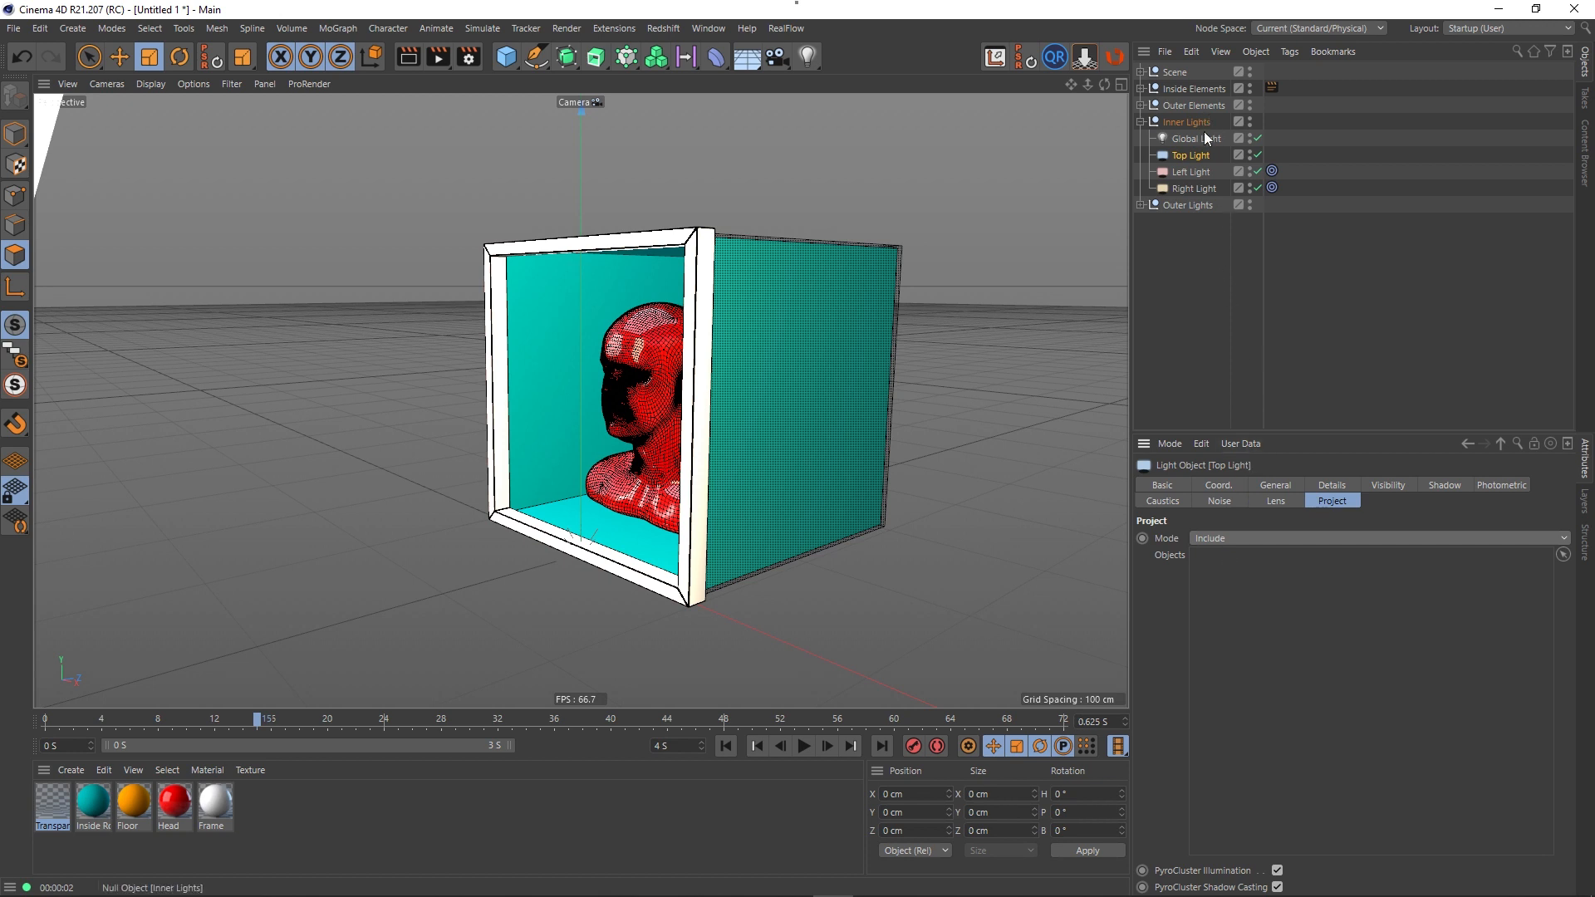
# - Move the Global Light out of the Inner Lights group into the Scene group, below the Camera
pyautogui.click(1203, 175)
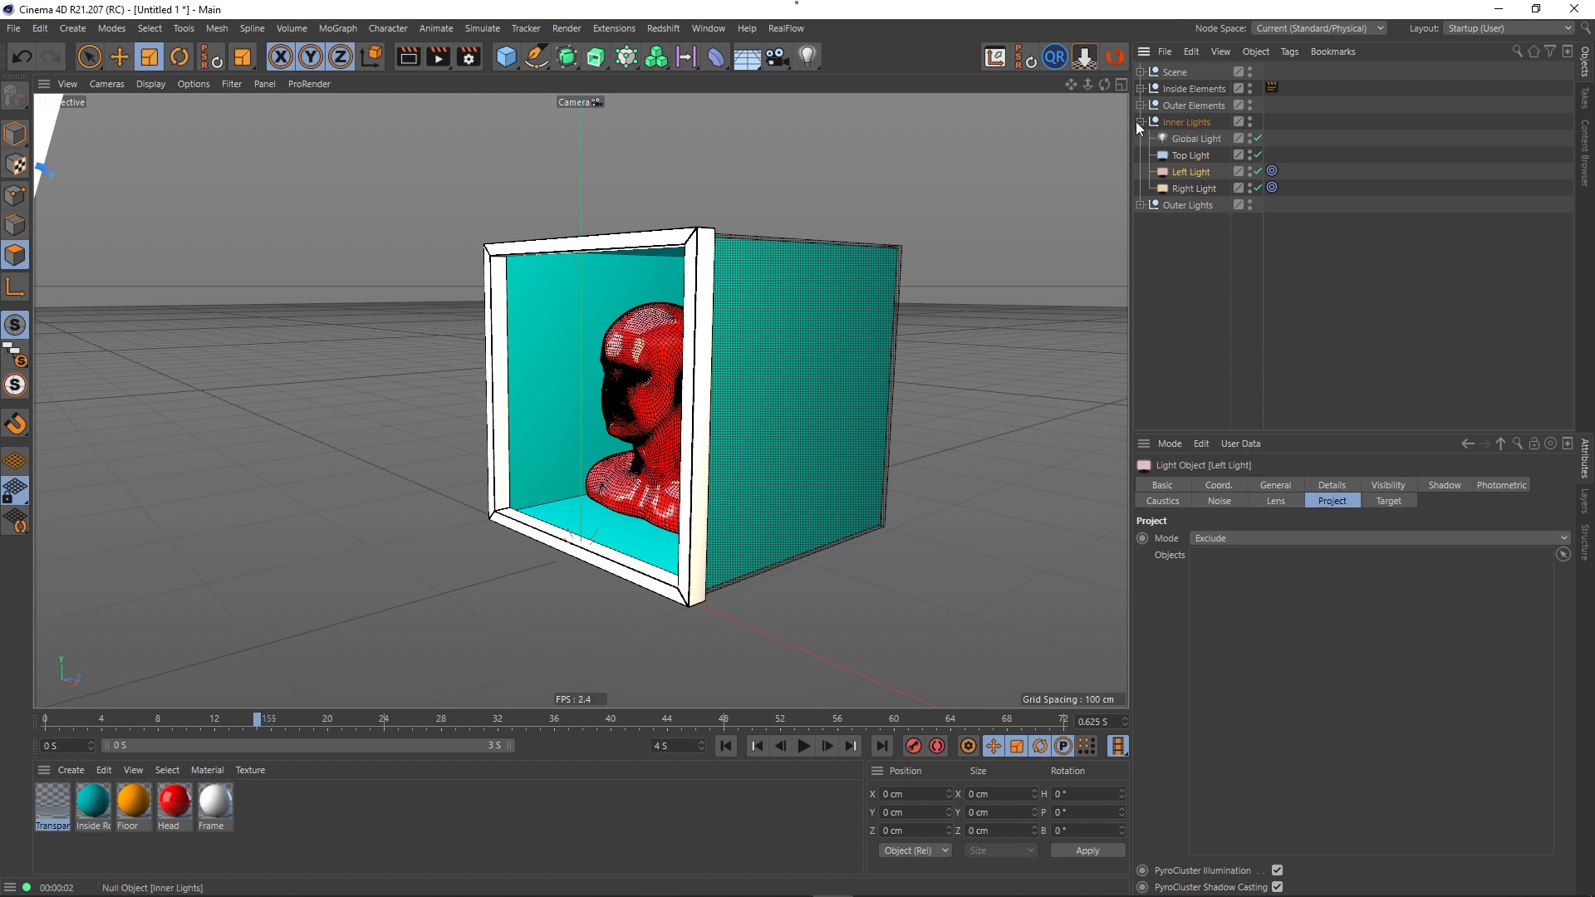
pyautogui.click(1205, 139)
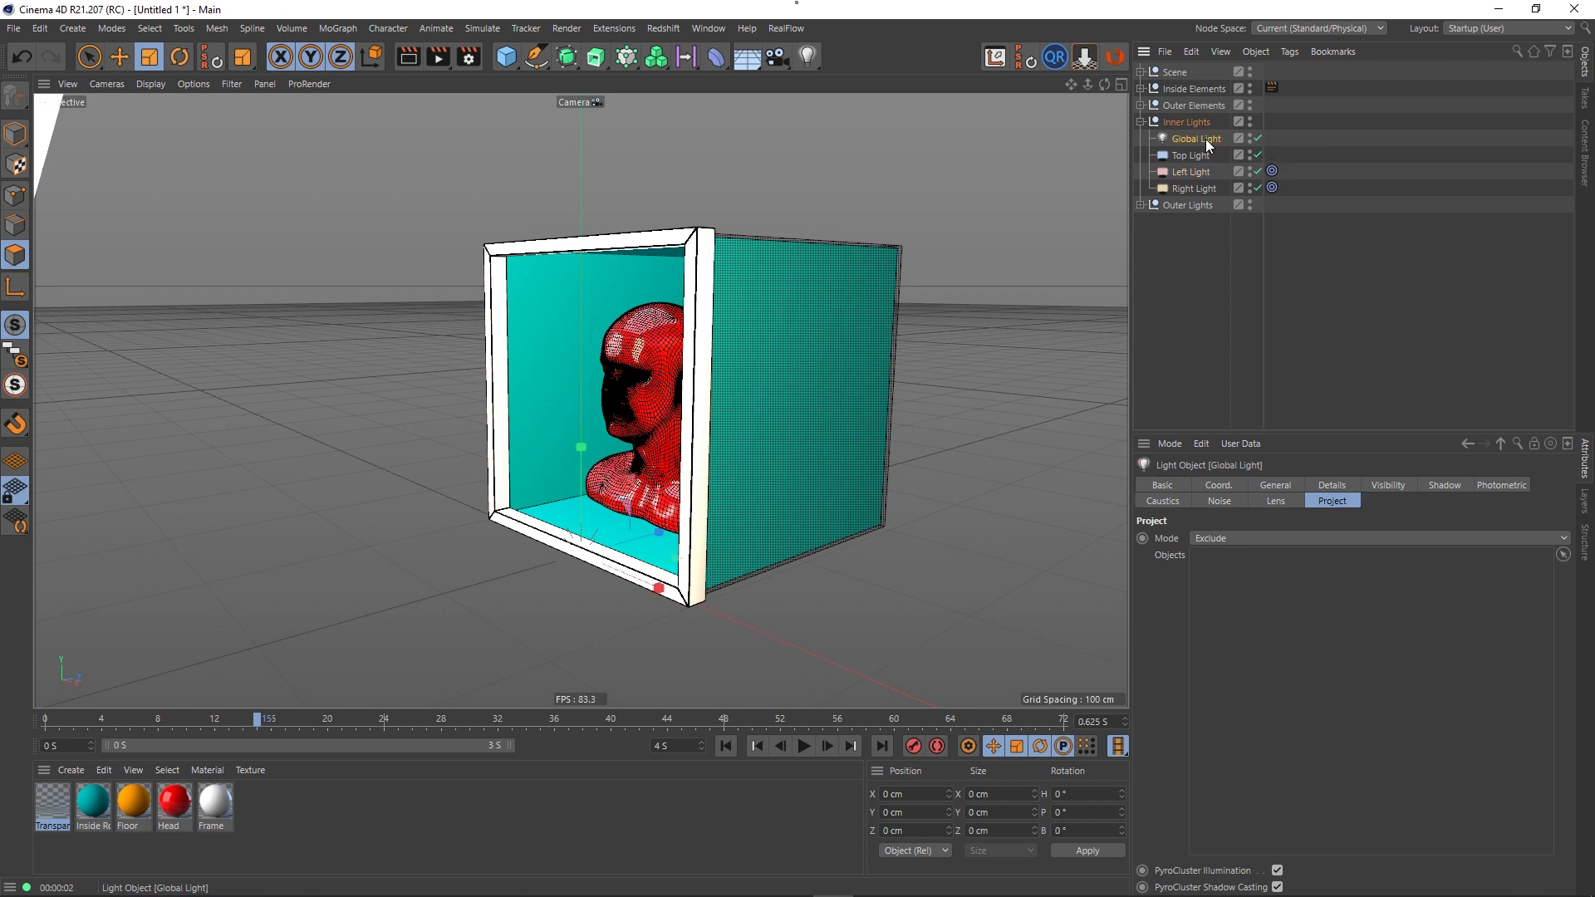
pyautogui.click(1141, 72)
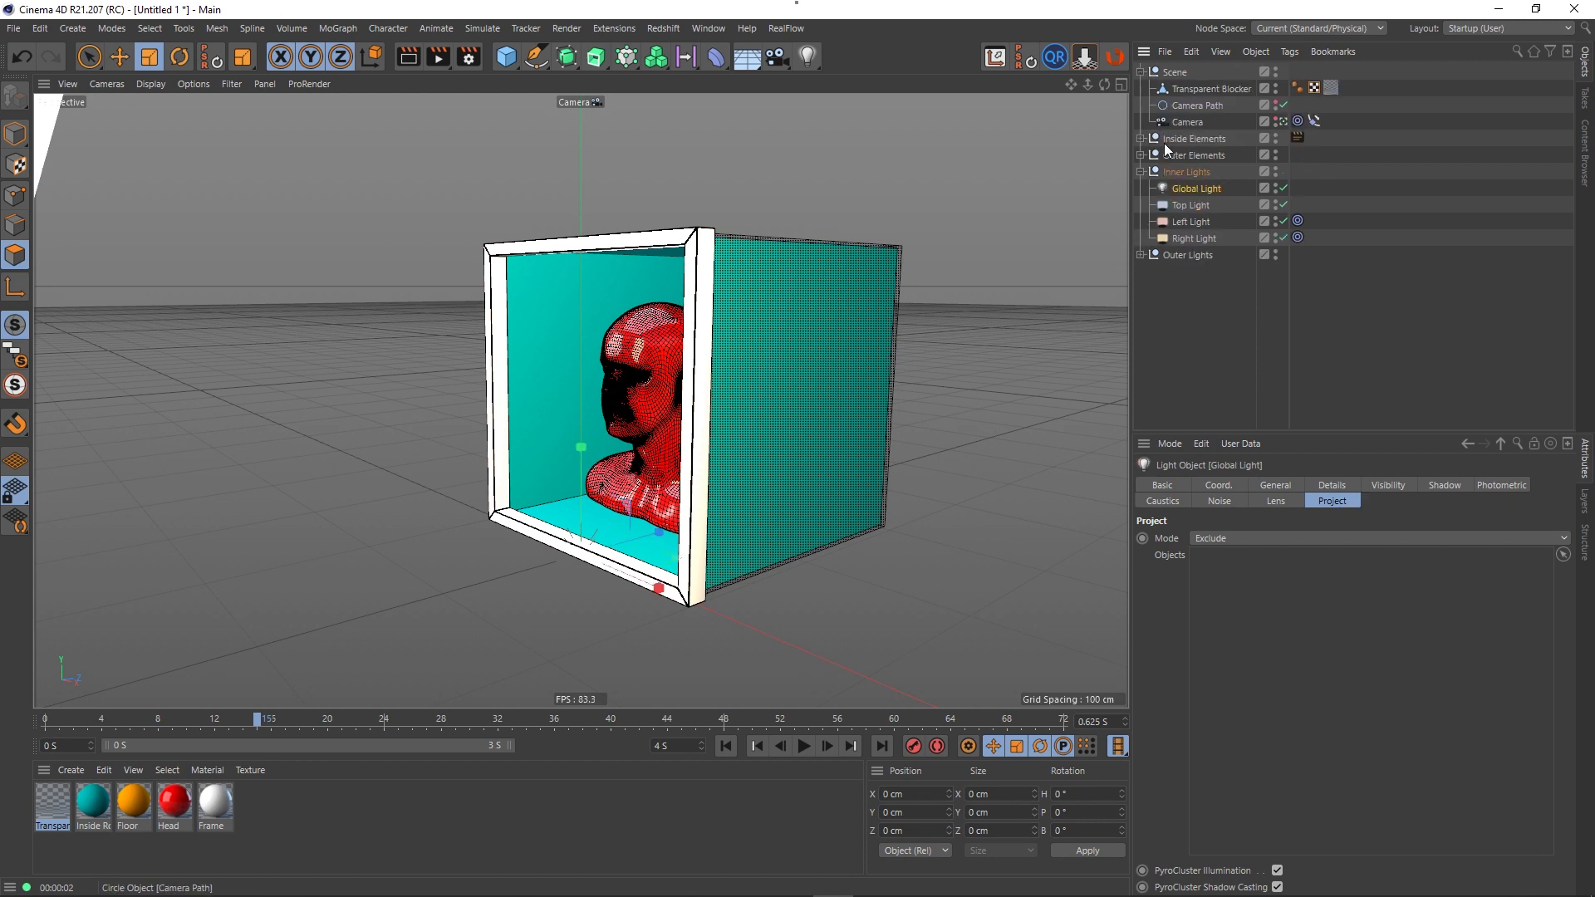
pyautogui.moveTo(1184, 189); pyautogui.dragTo(1190, 133)
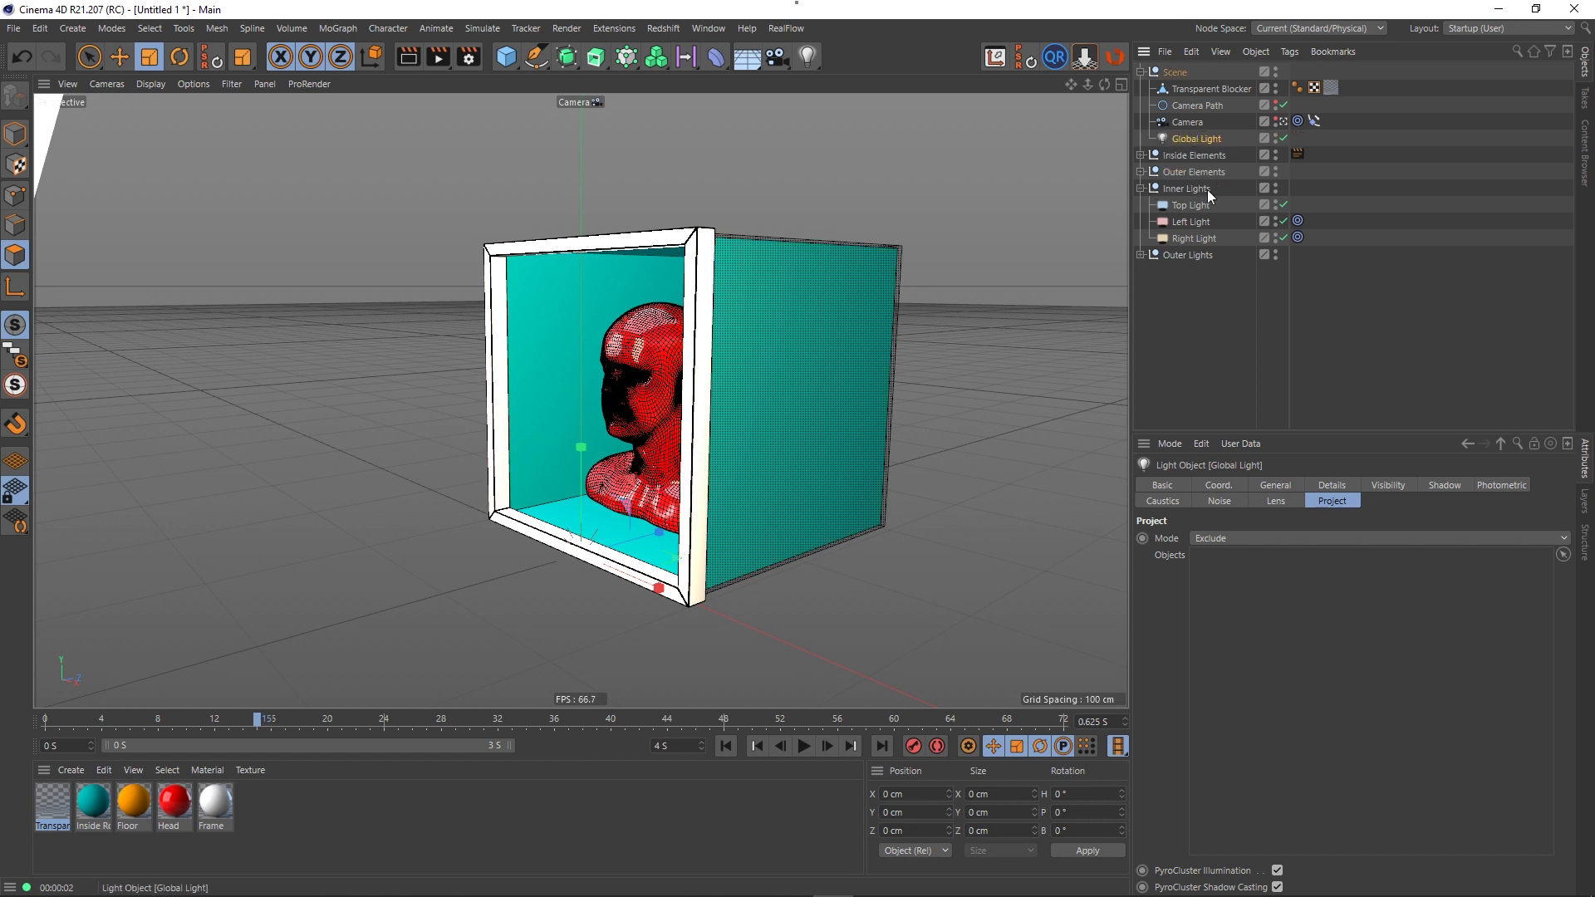
pyautogui.click(1224, 324)
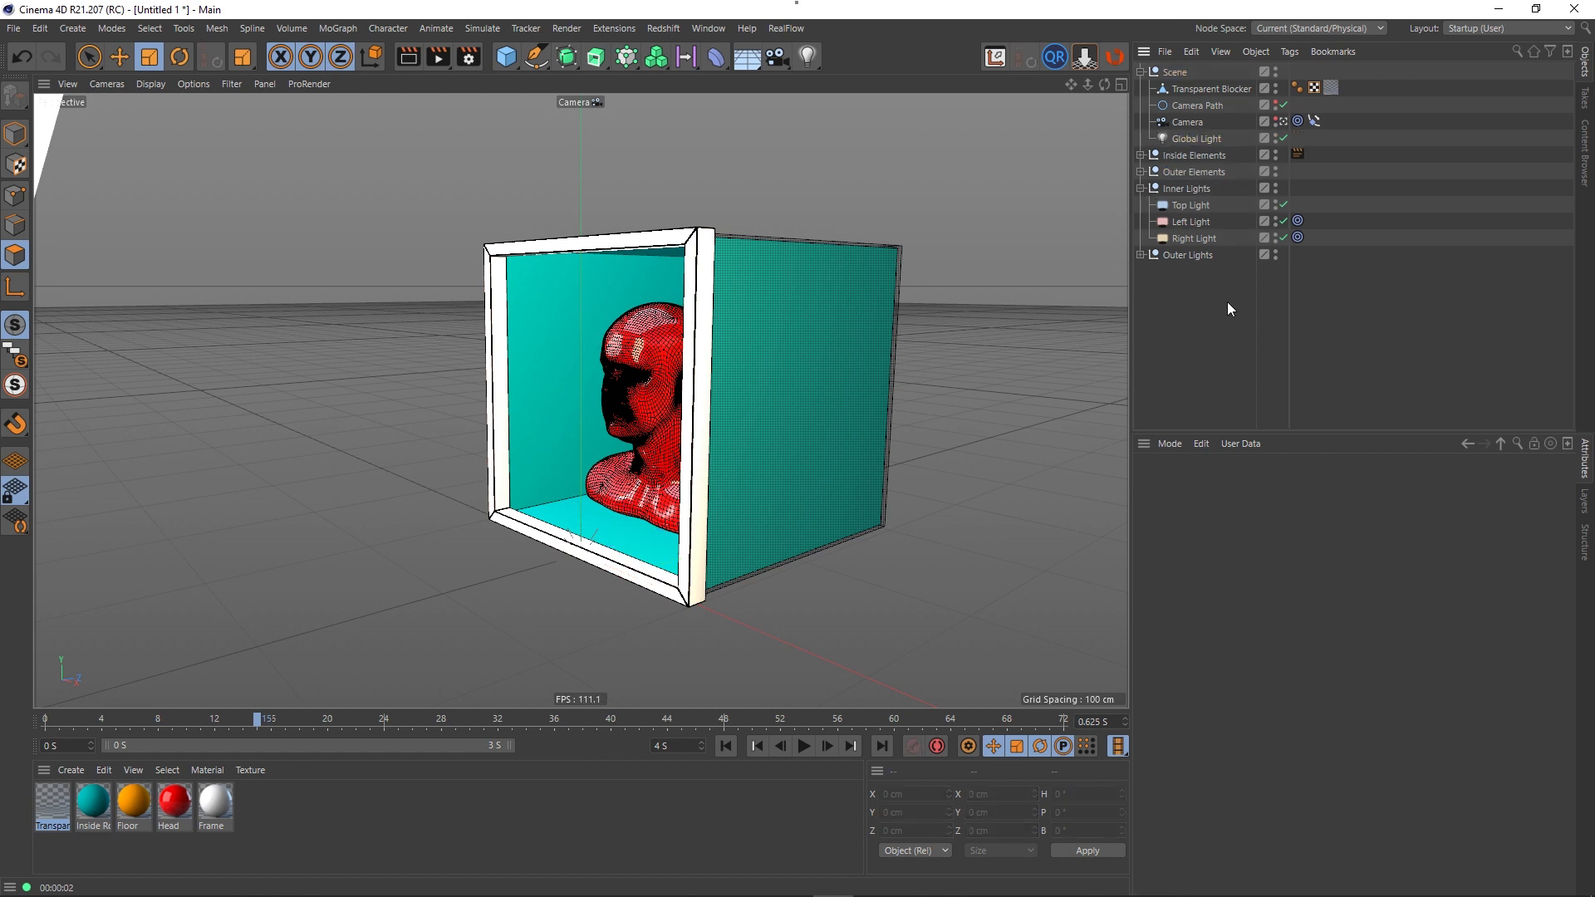
# - Delete the duplicate Global Light from the Outer Lights group and collapse the group
pyautogui.click(1140, 255)
pyautogui.click(1193, 272)
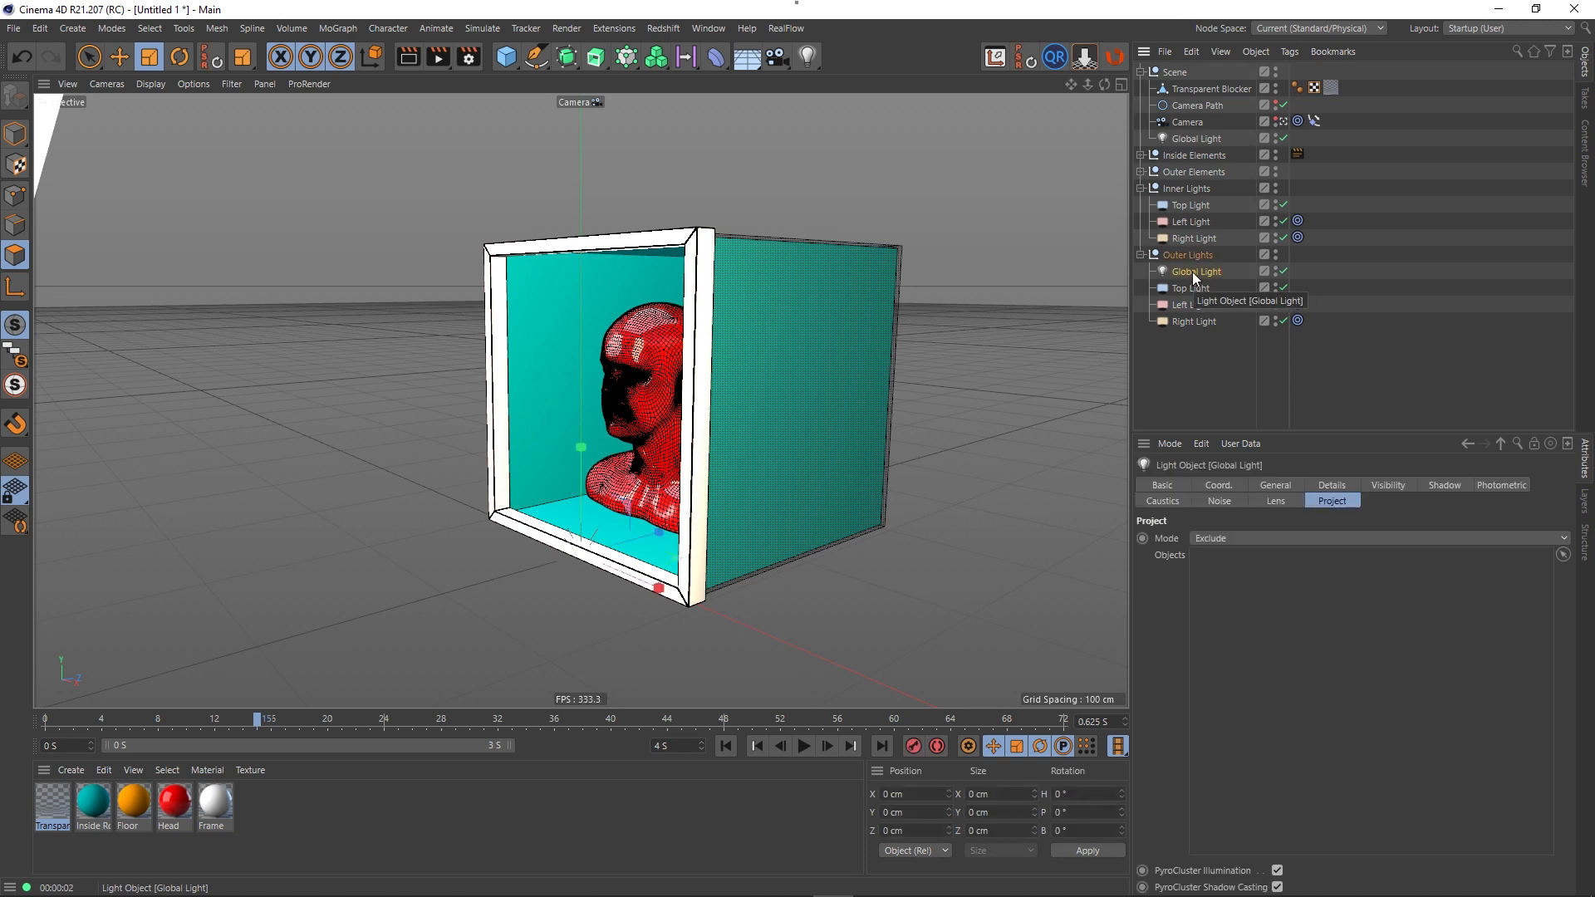
pyautogui.press('Delete')
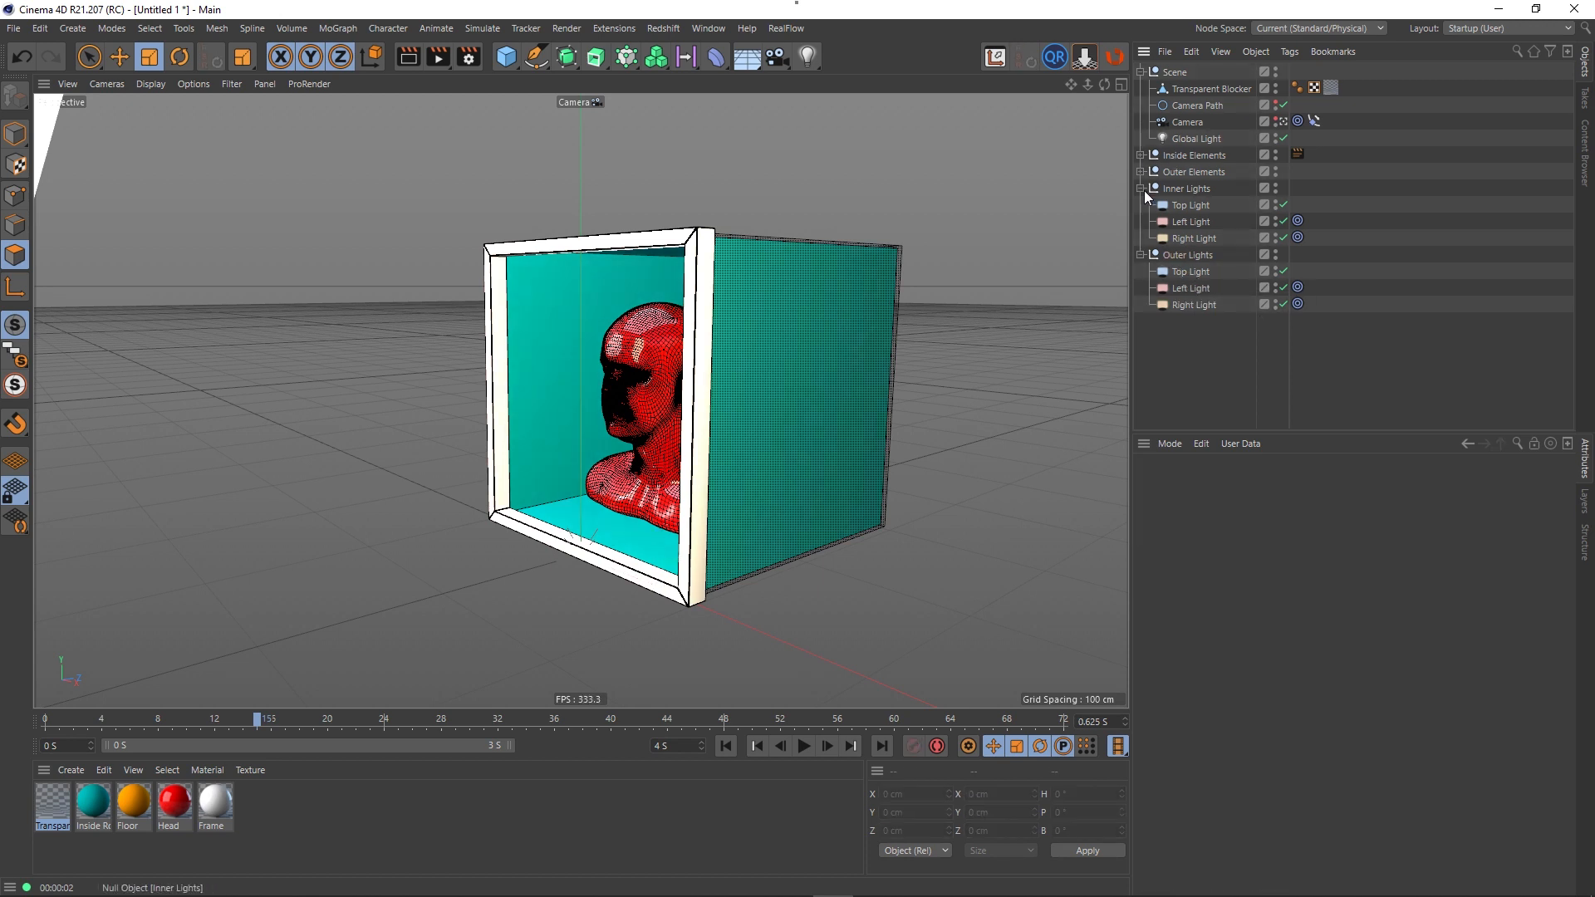
pyautogui.click(1140, 255)
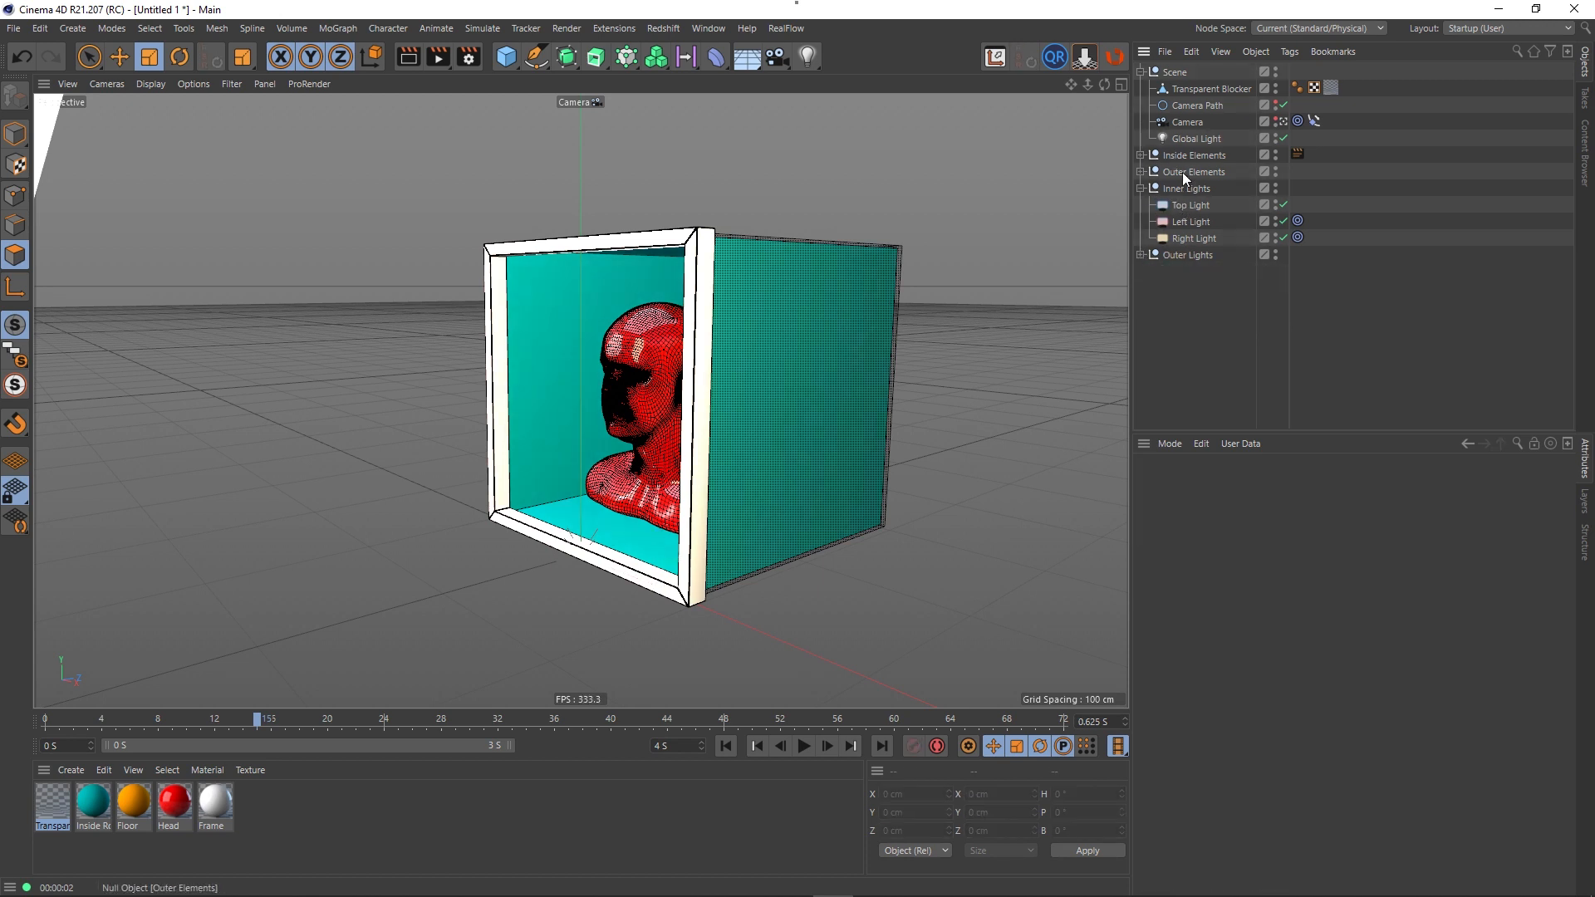
# - Set the Top, Left and Right lights in Inner Lights to Include mode with Inside Elements as their project object, and collapse the group
pyautogui.click(1193, 206)
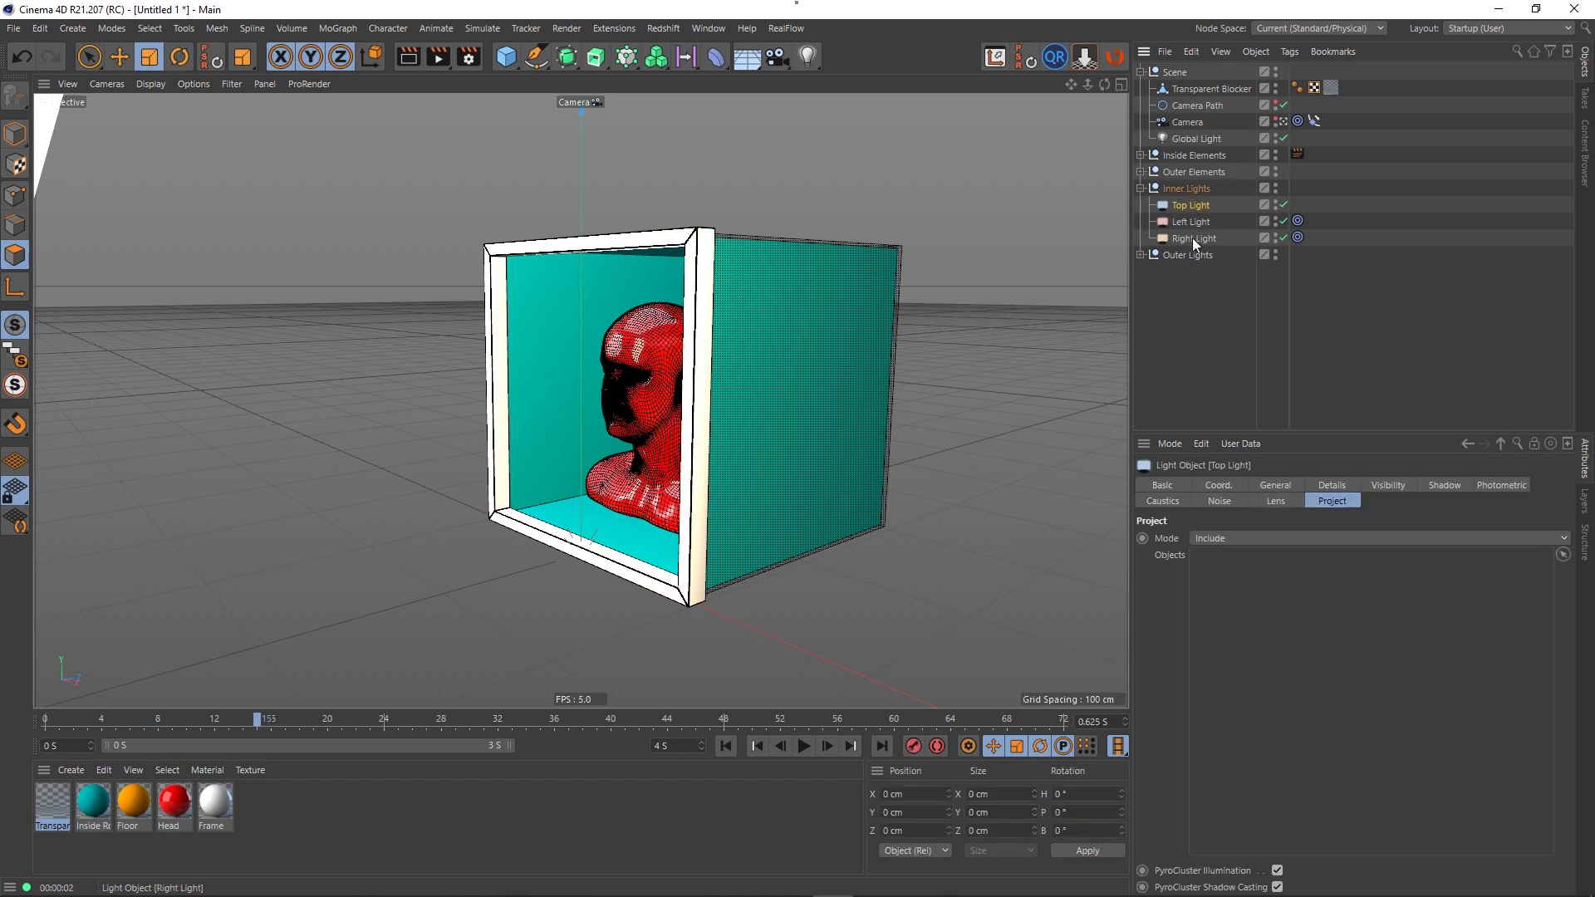
pyautogui.keyDown('shift'); pyautogui.click(1193, 238); pyautogui.keyUp('shift')
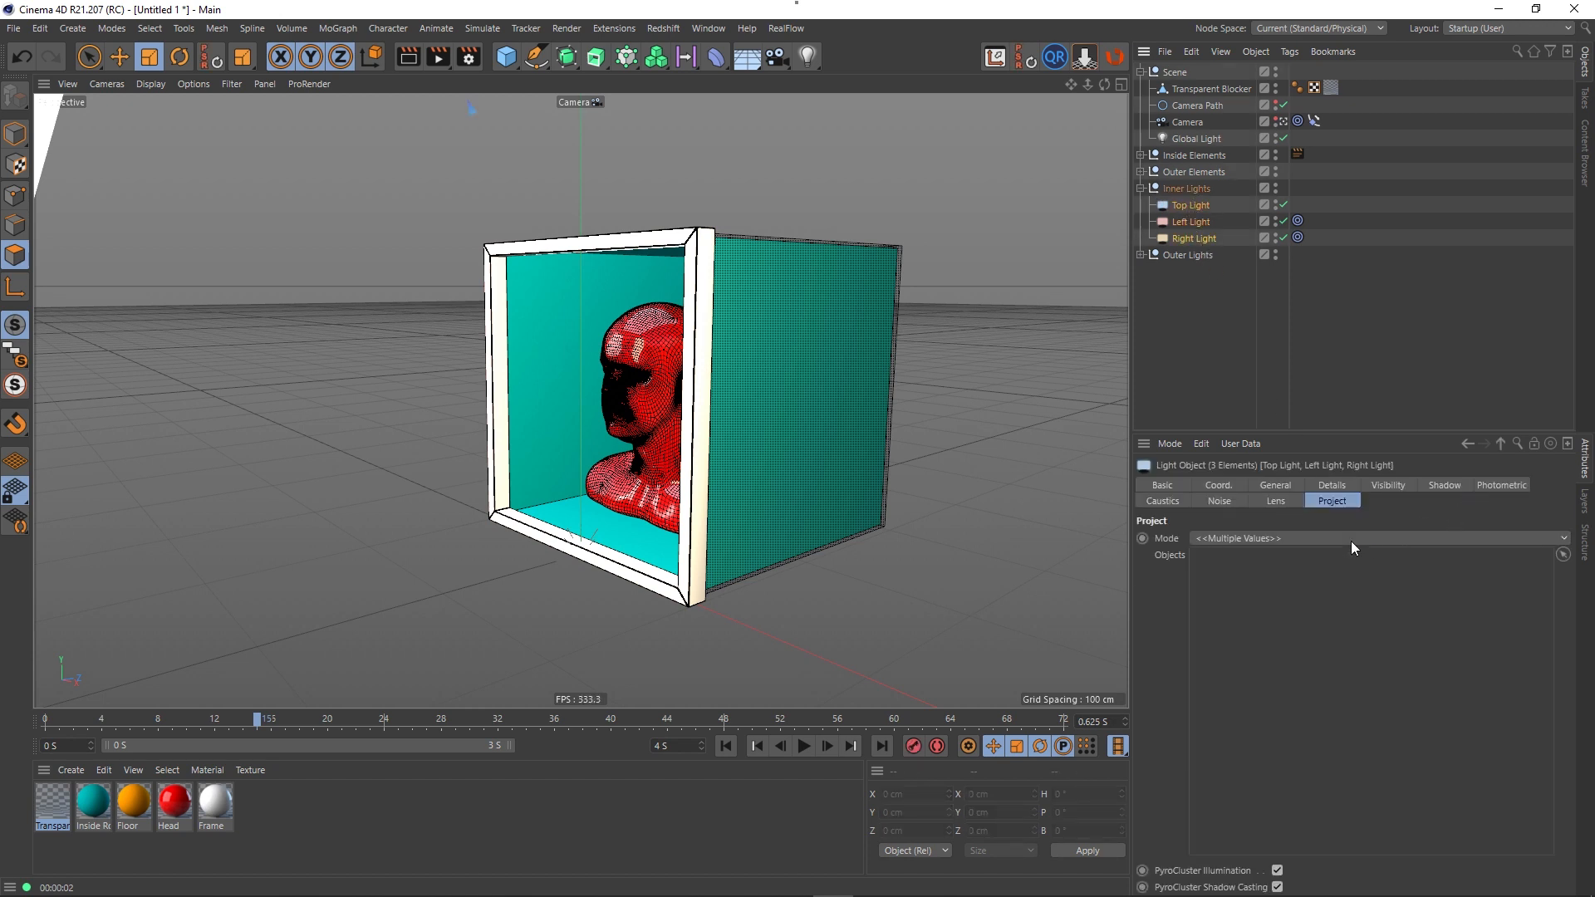
pyautogui.click(1248, 538)
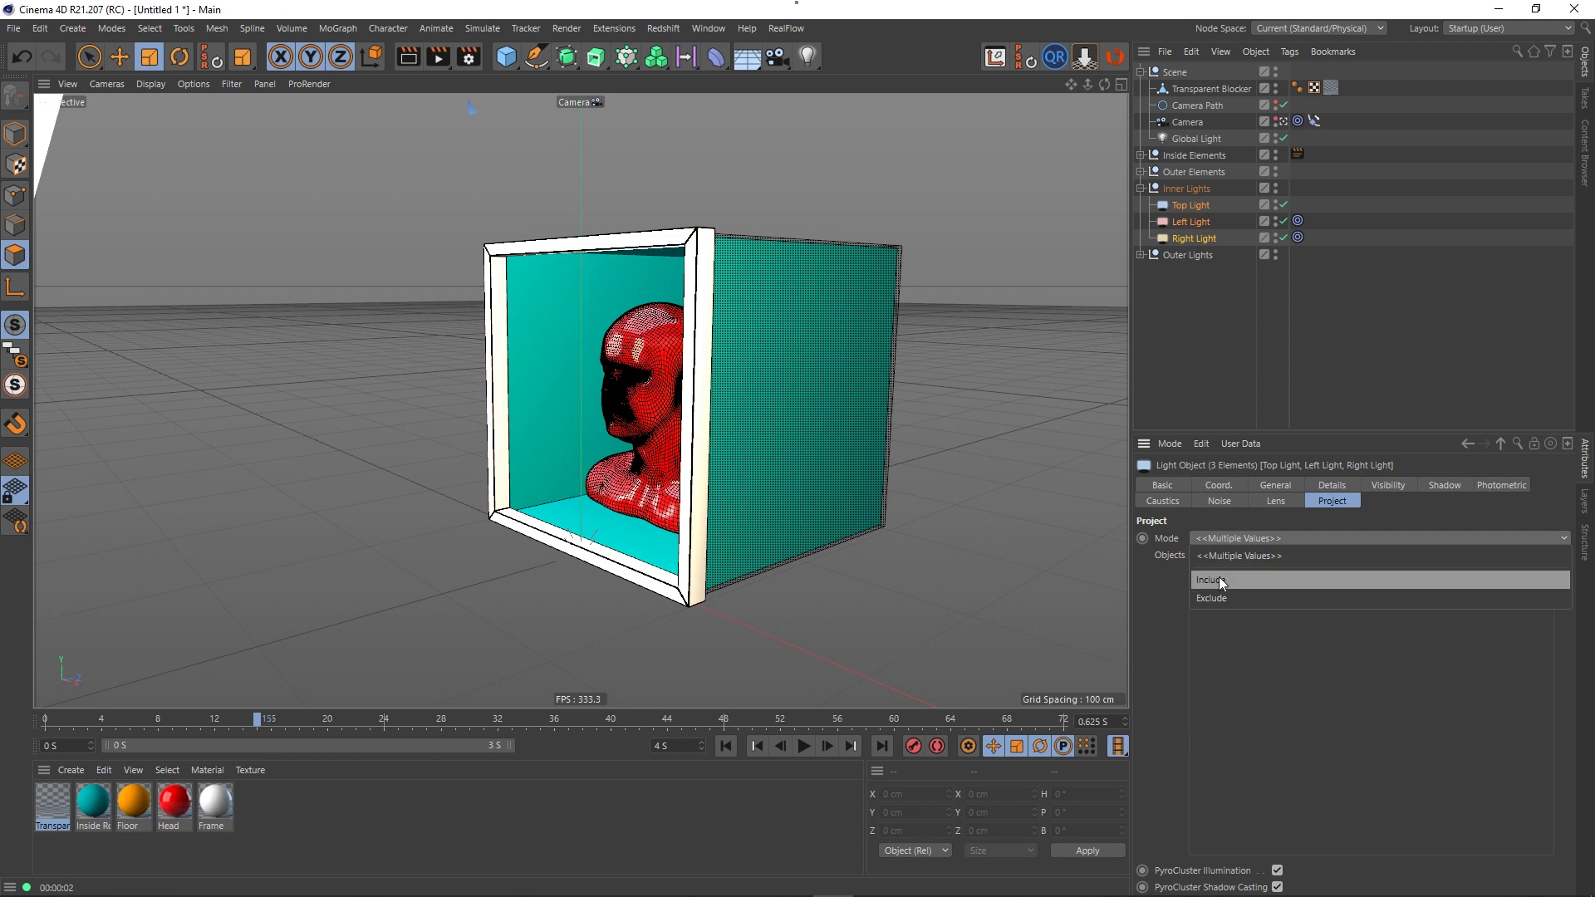
pyautogui.click(1218, 583)
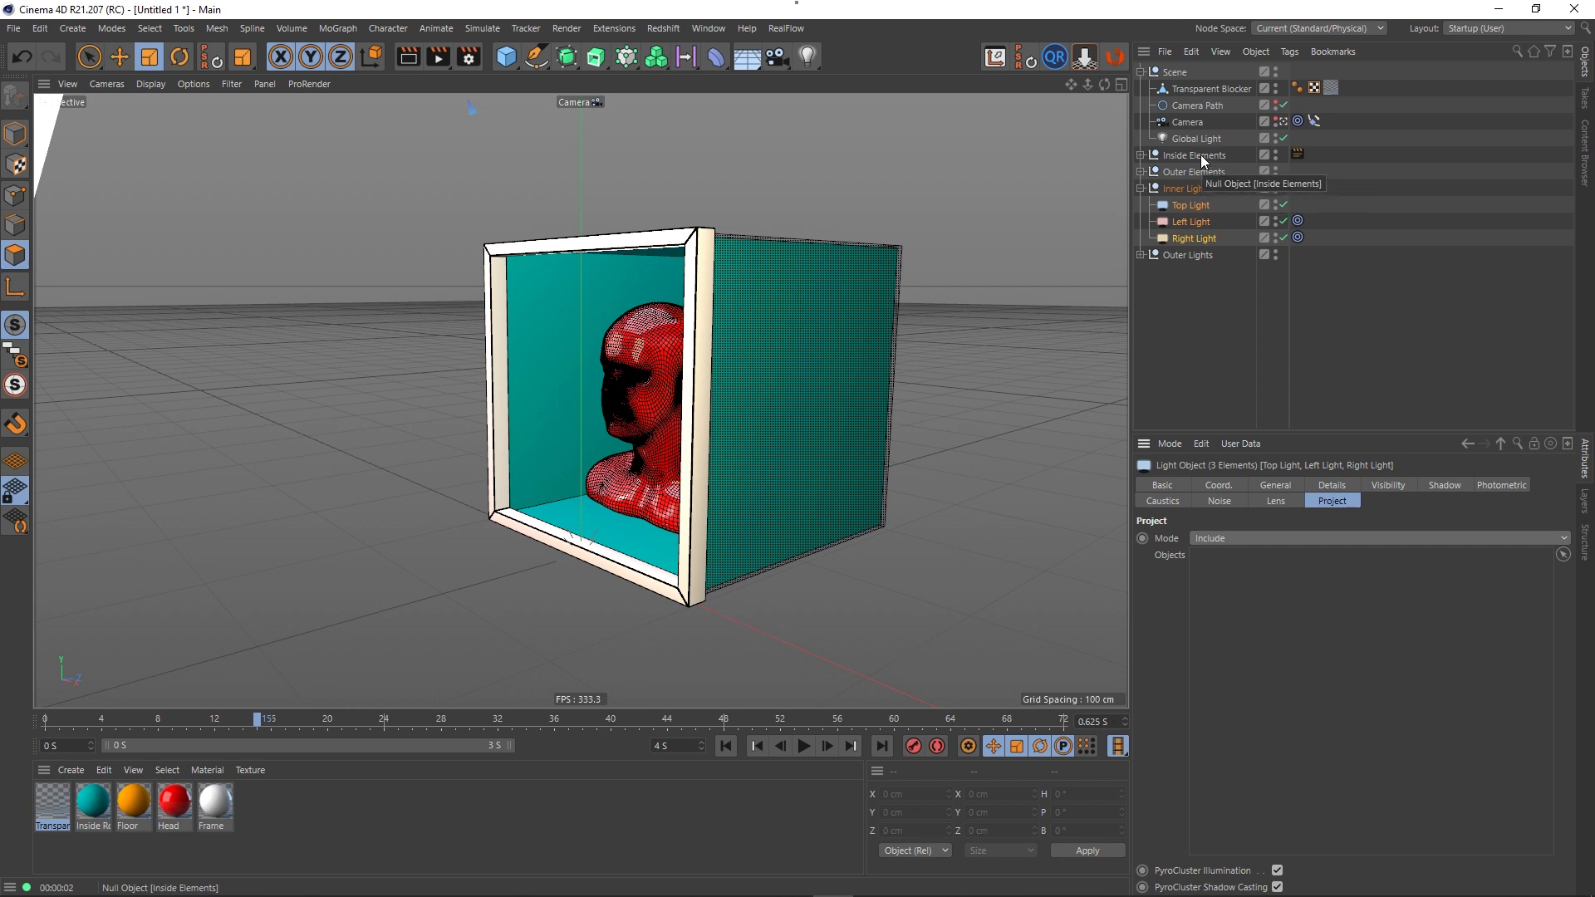
pyautogui.moveTo(1199, 155); pyautogui.dragTo(1239, 575)
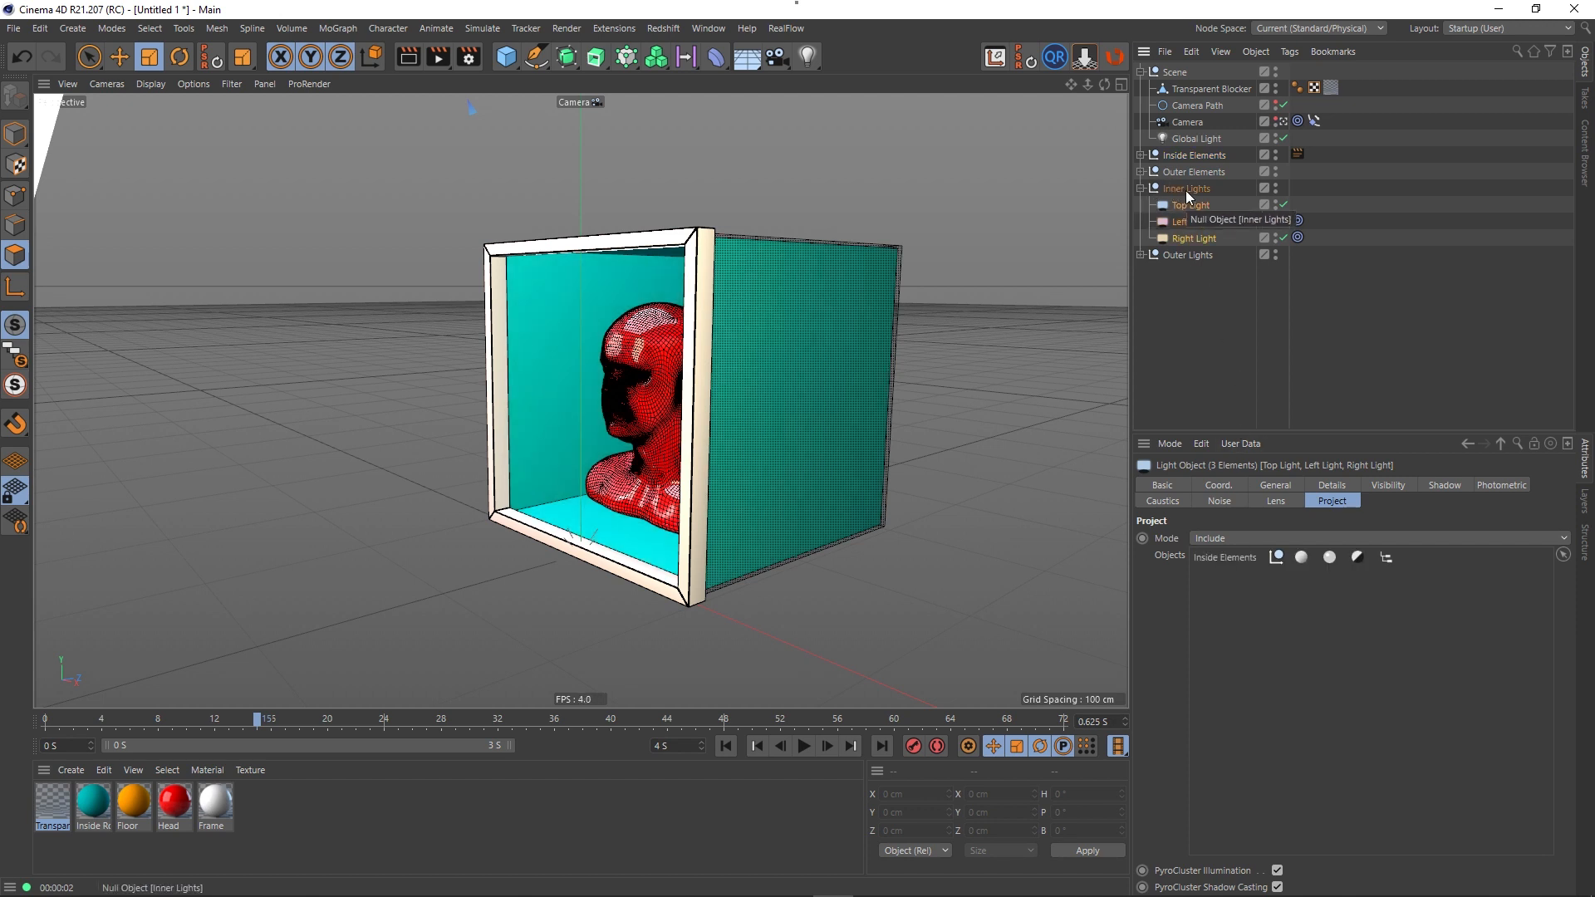
pyautogui.click(1140, 191)
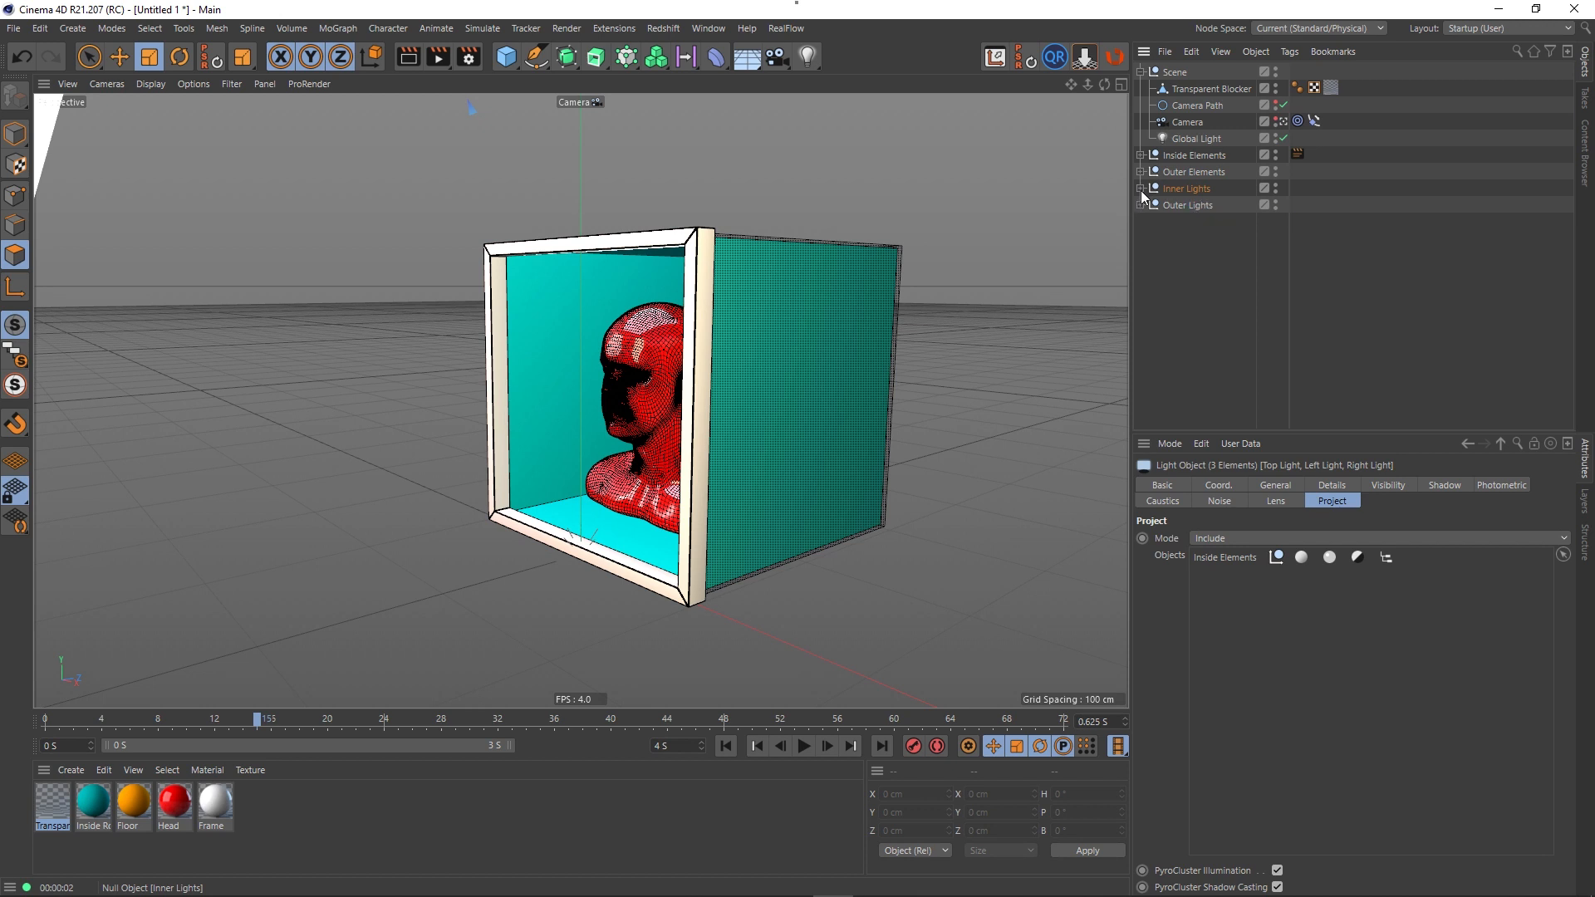
# - Rename the Inside Elements group Inner Elements
pyautogui.doubleClick(1180, 156)
pyautogui.press('Return')
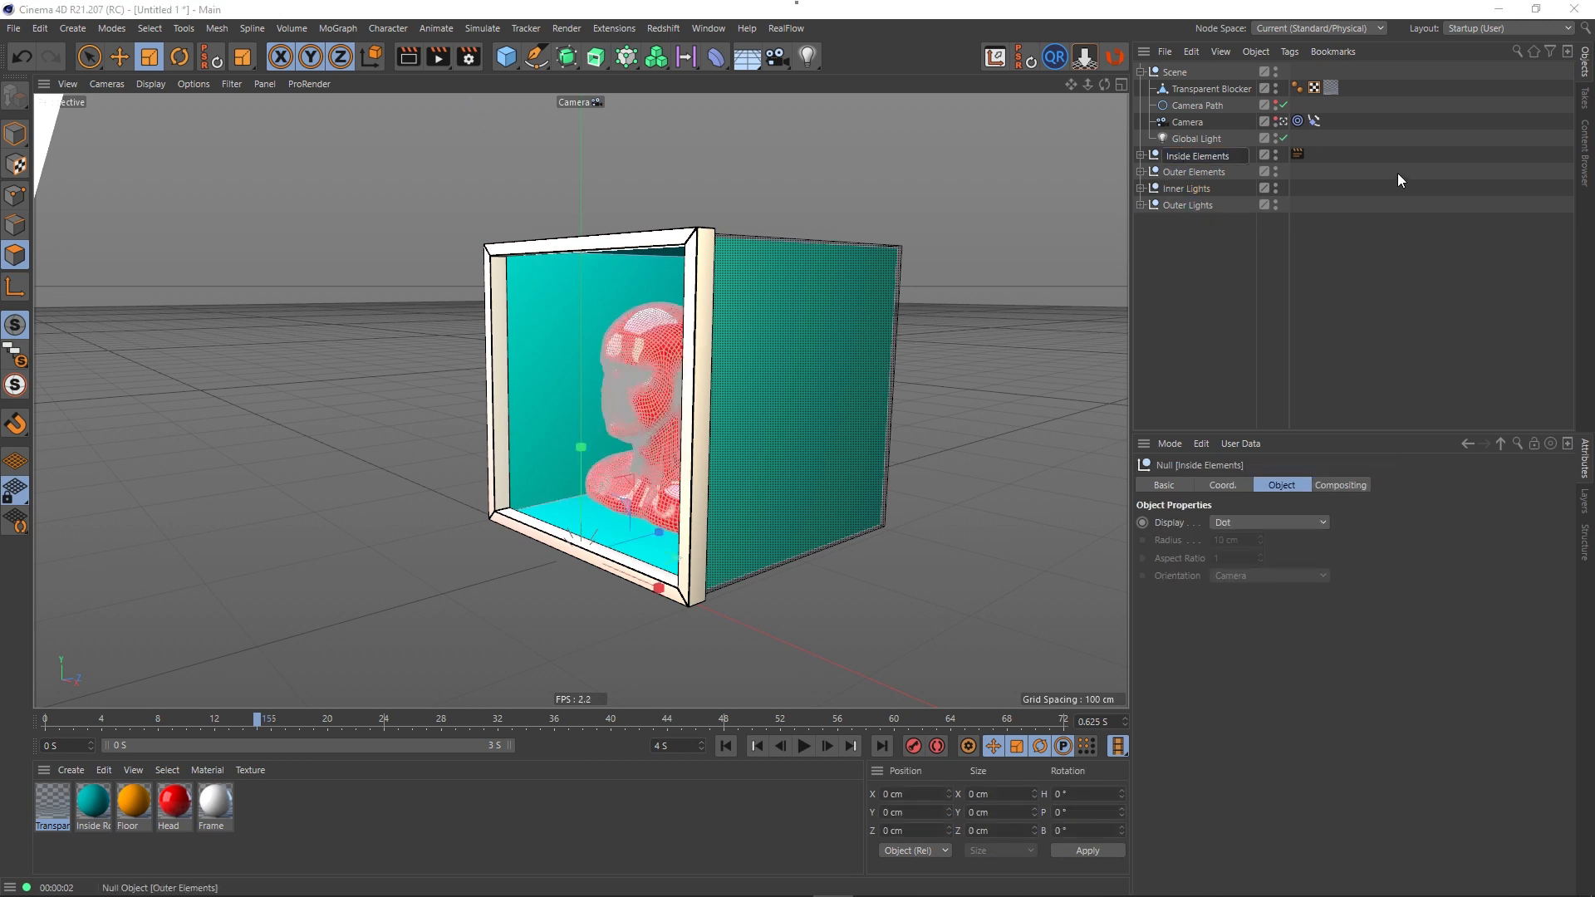
pyautogui.press('Delete')
pyautogui.press('Delete')
pyautogui.press('BackSpace')
pyautogui.press('BackSpace')
pyautogui.write('ner')
pyautogui.press('Return')
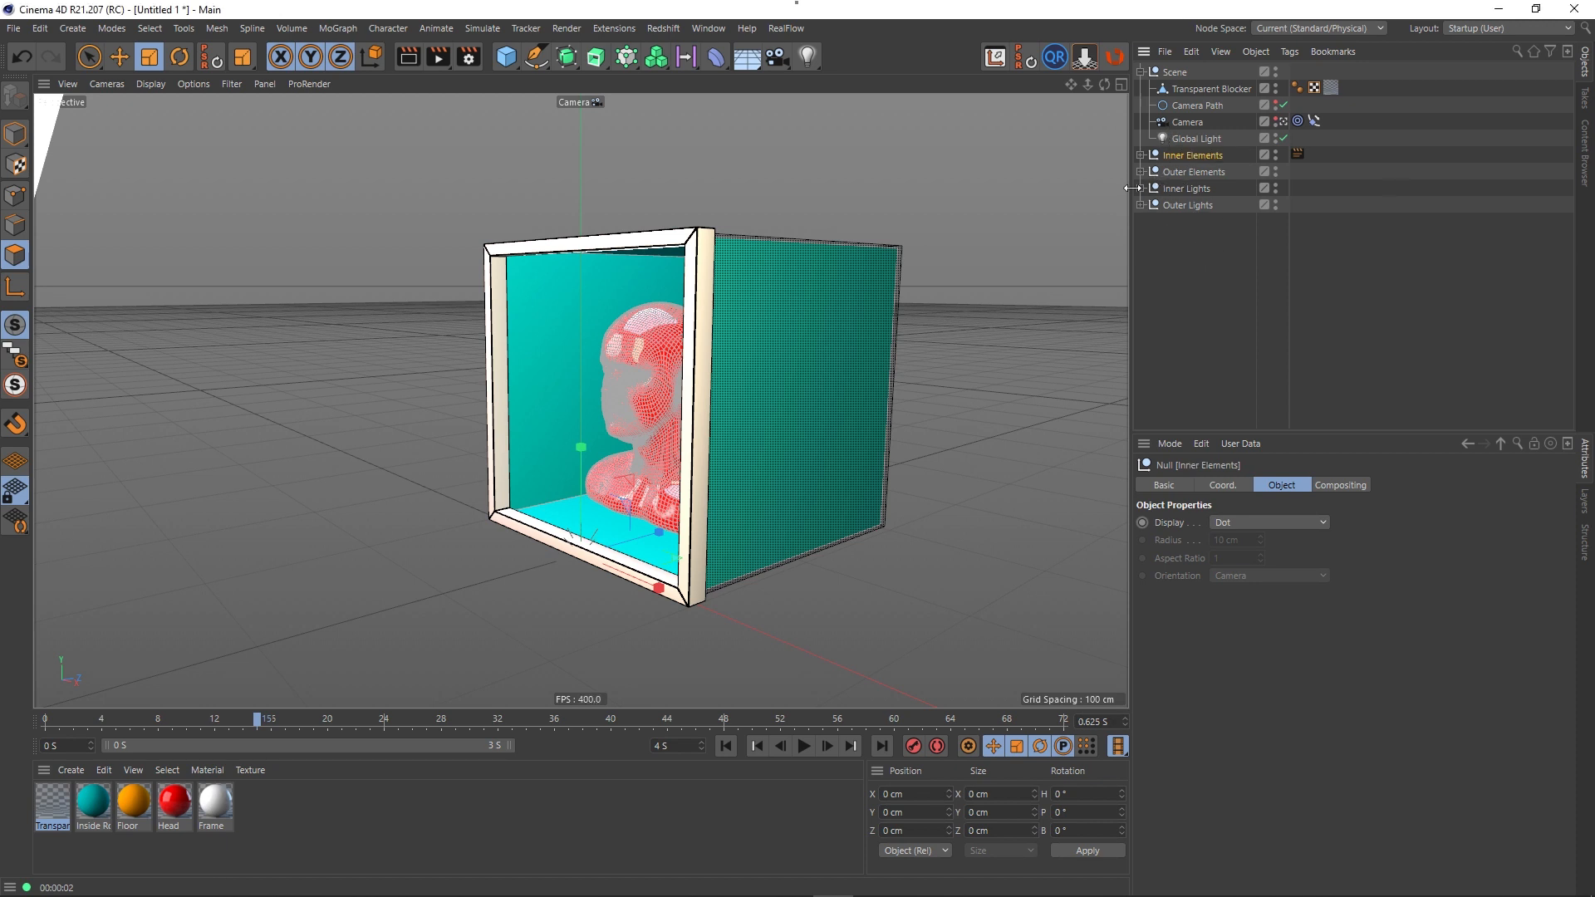
# - Check the project include list of the three lights in the Inner Lights group, and collapse the group
pyautogui.click(1141, 188)
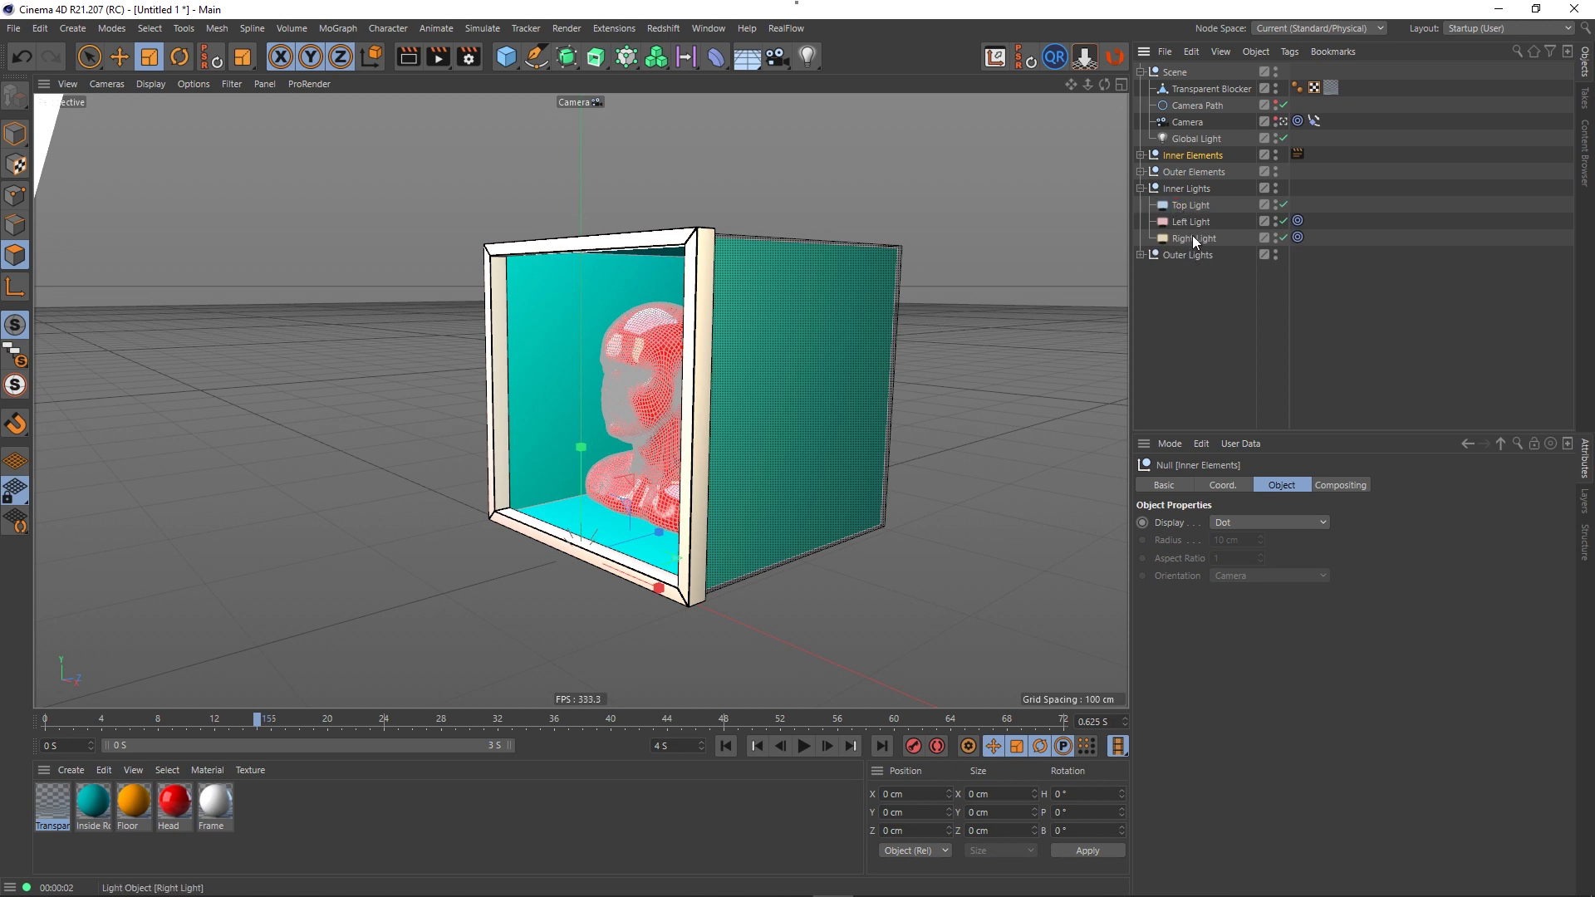
pyautogui.click(1188, 208)
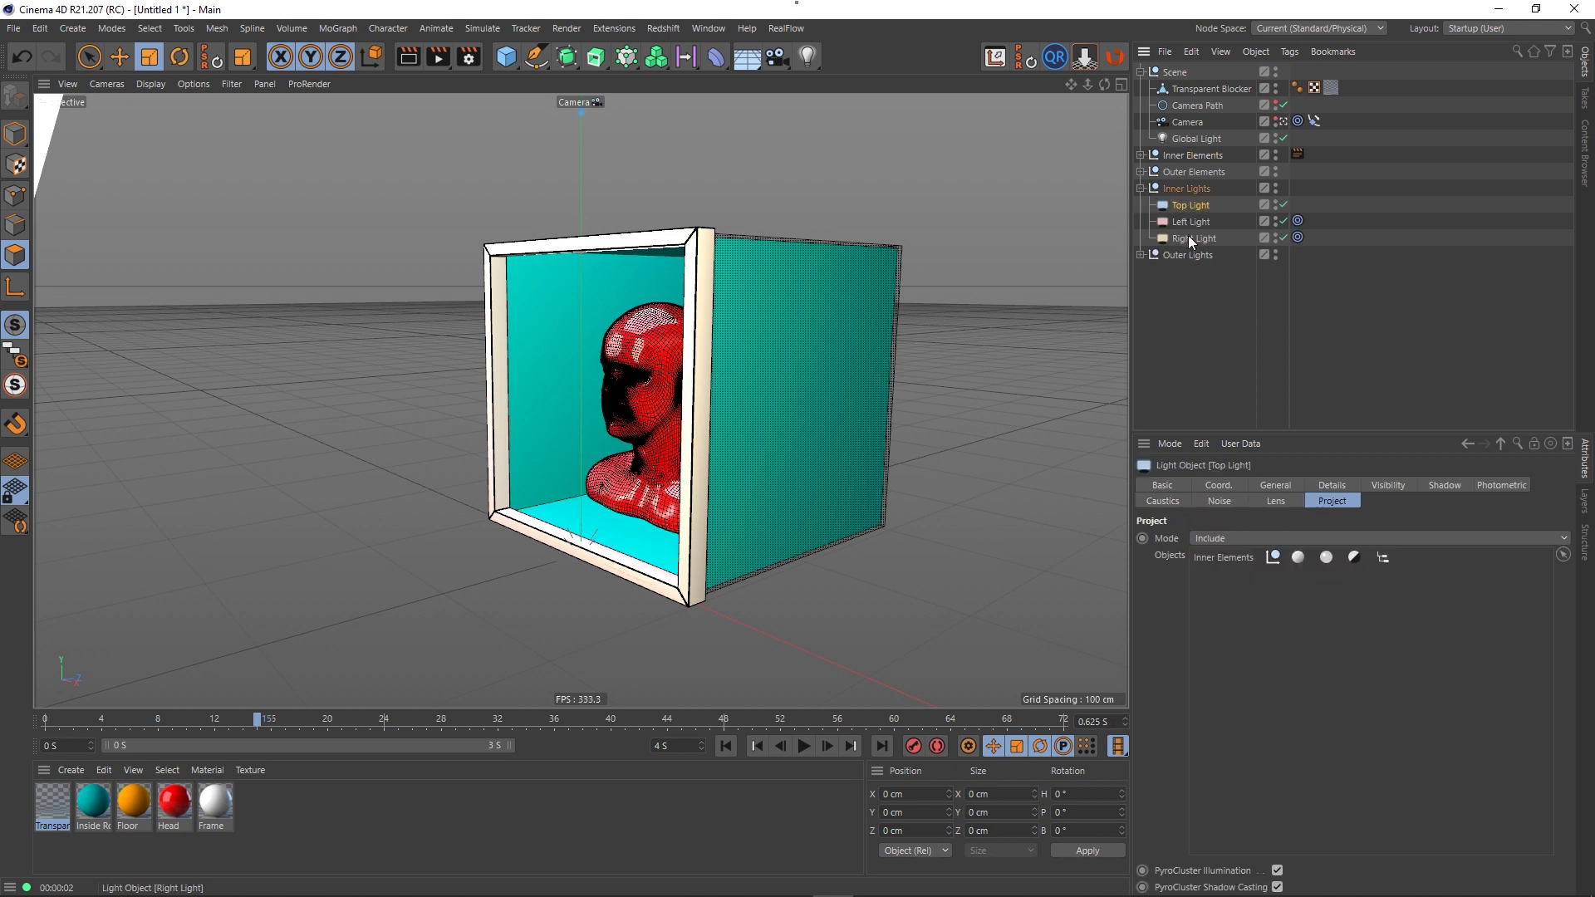
pyautogui.keyDown('shift'); pyautogui.click(1190, 239); pyautogui.keyUp('shift')
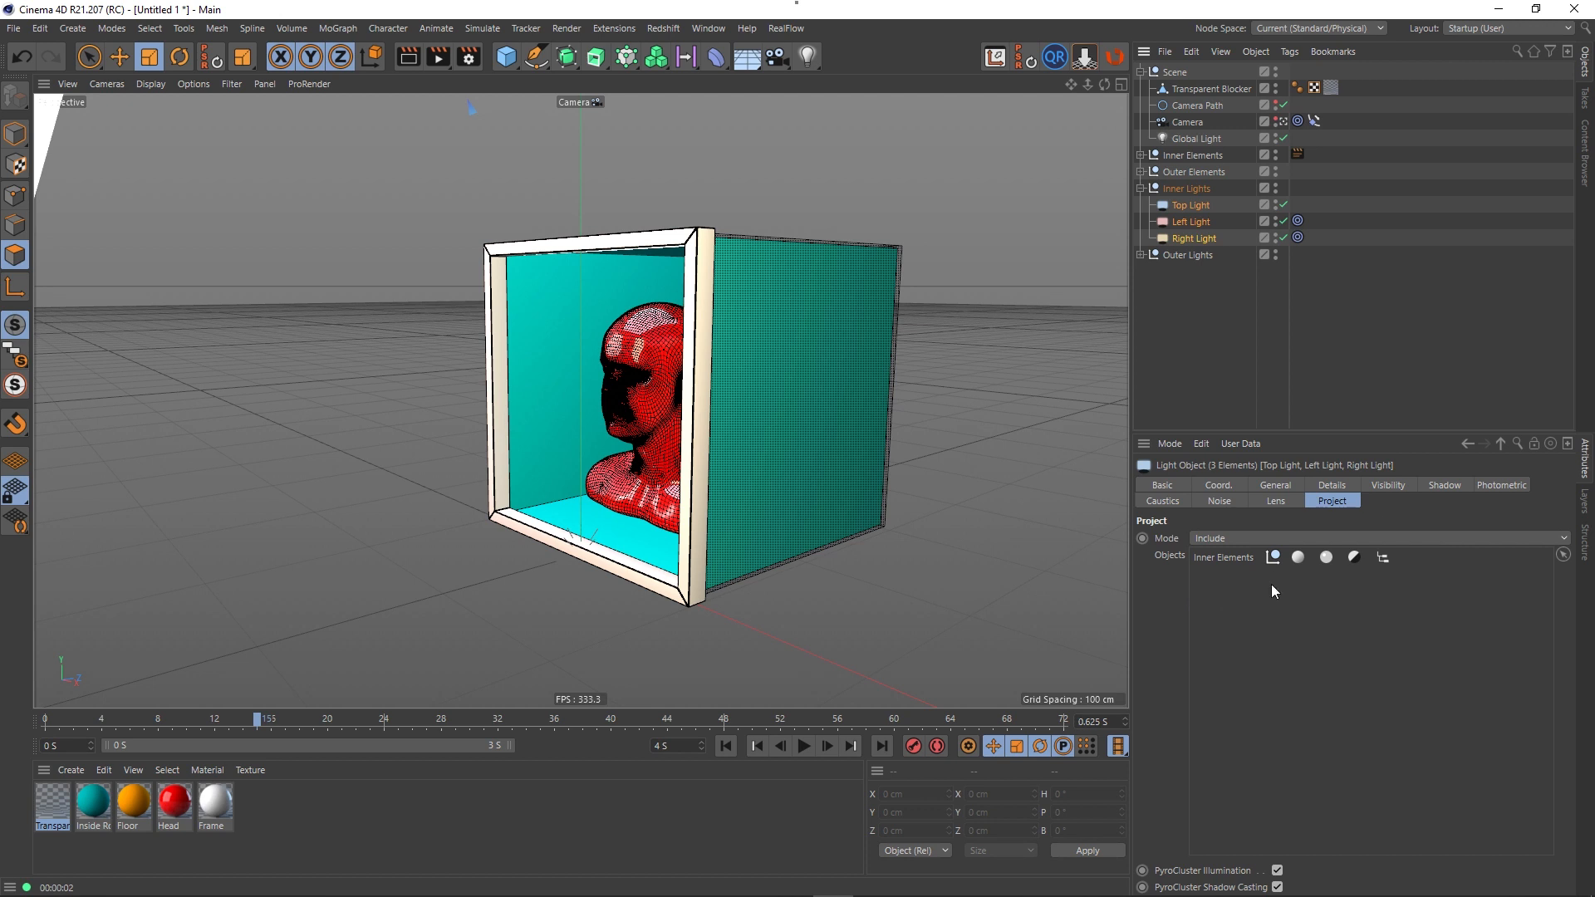
pyautogui.click(1185, 327)
pyautogui.click(1140, 189)
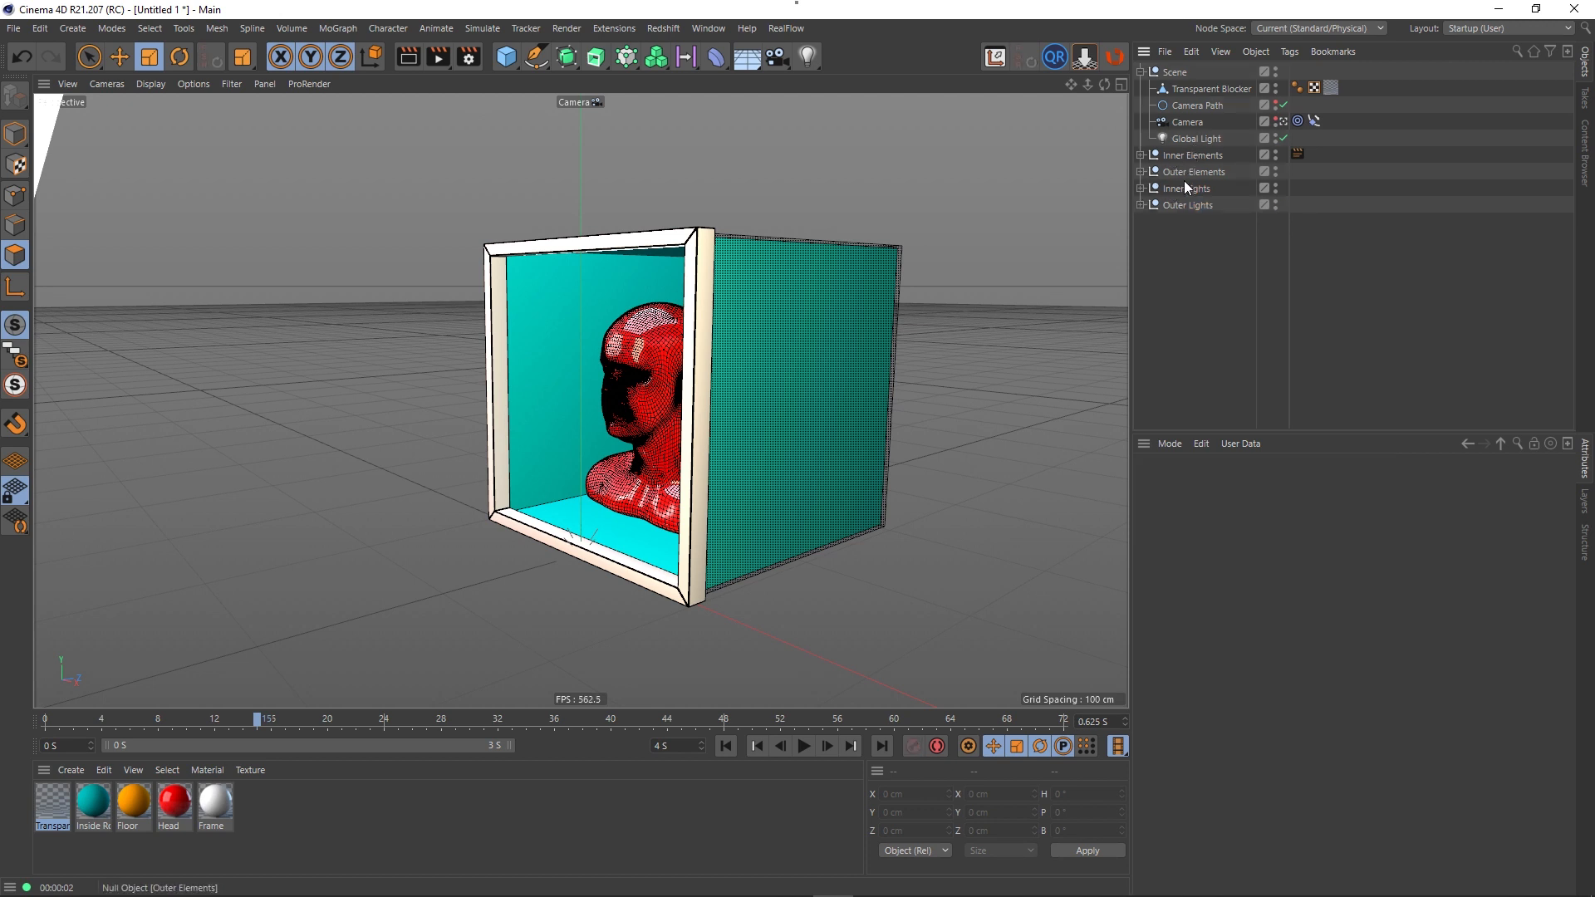
# - Add Outer Elements to the project objects of the Top, Left and Right lights in the Outer Lights group
pyautogui.click(1141, 205)
pyautogui.click(1184, 221)
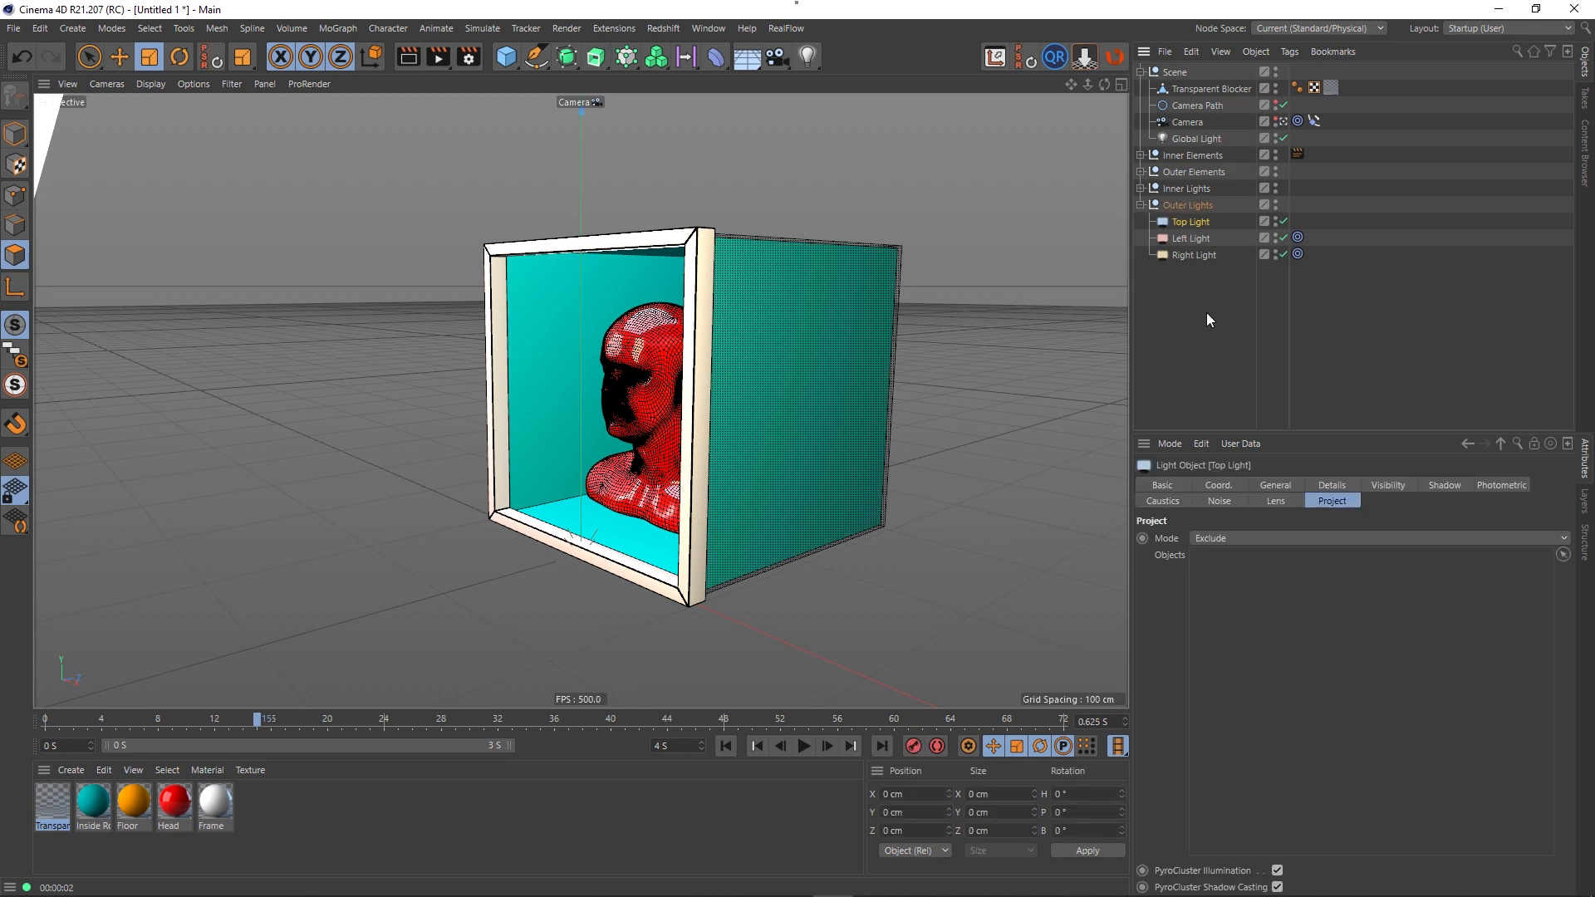
pyautogui.keyDown('shift'); pyautogui.click(1193, 256); pyautogui.keyUp('shift')
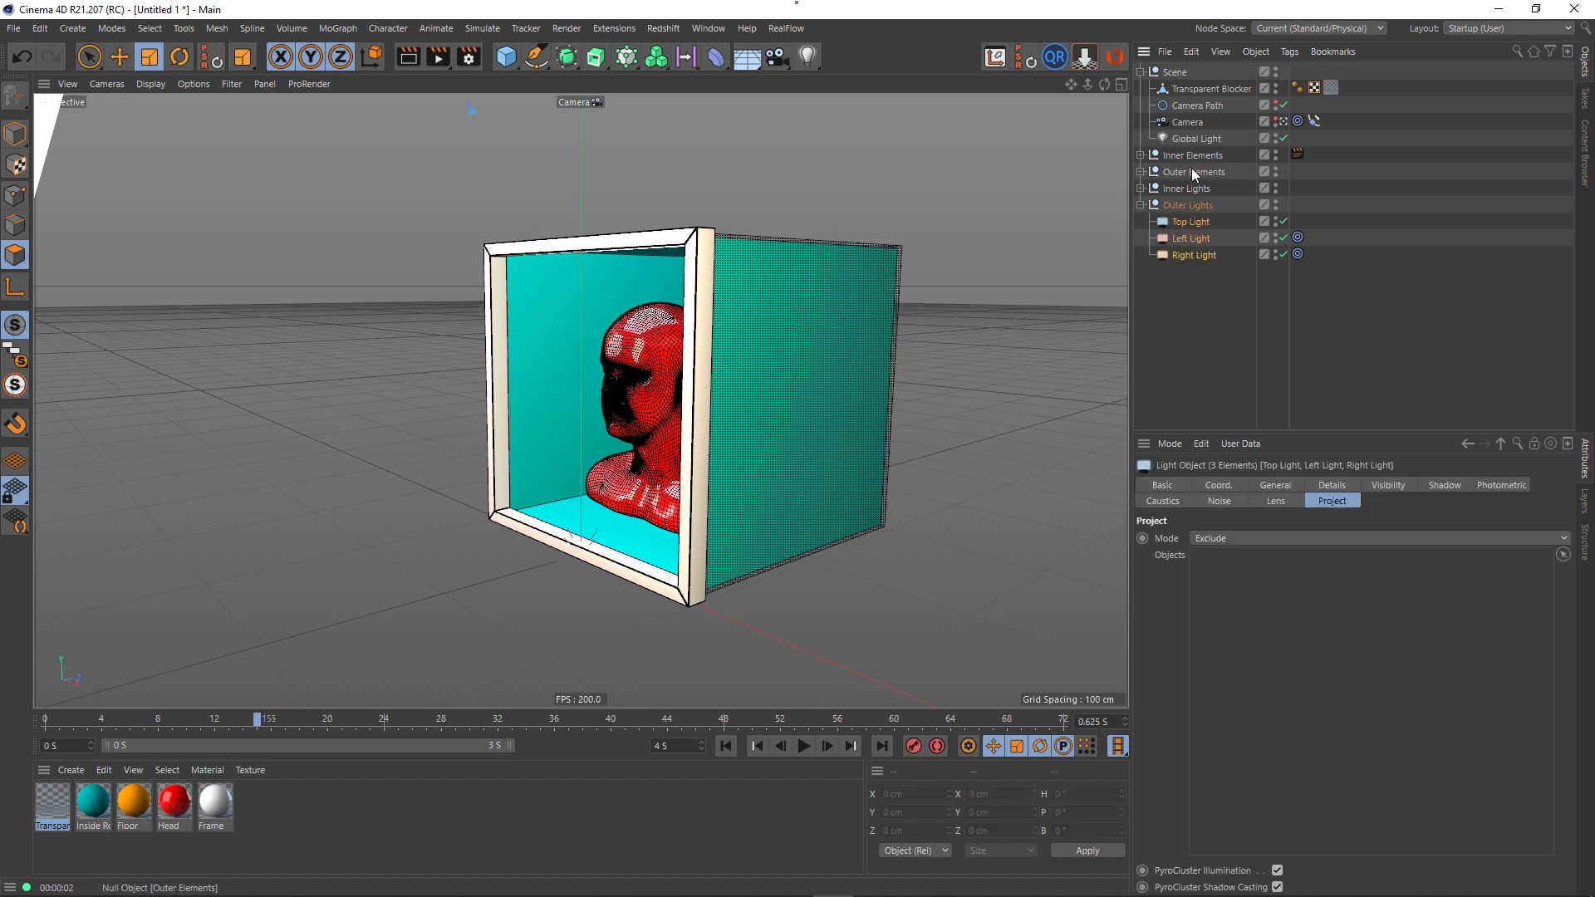
pyautogui.moveTo(1179, 174); pyautogui.dragTo(1252, 602)
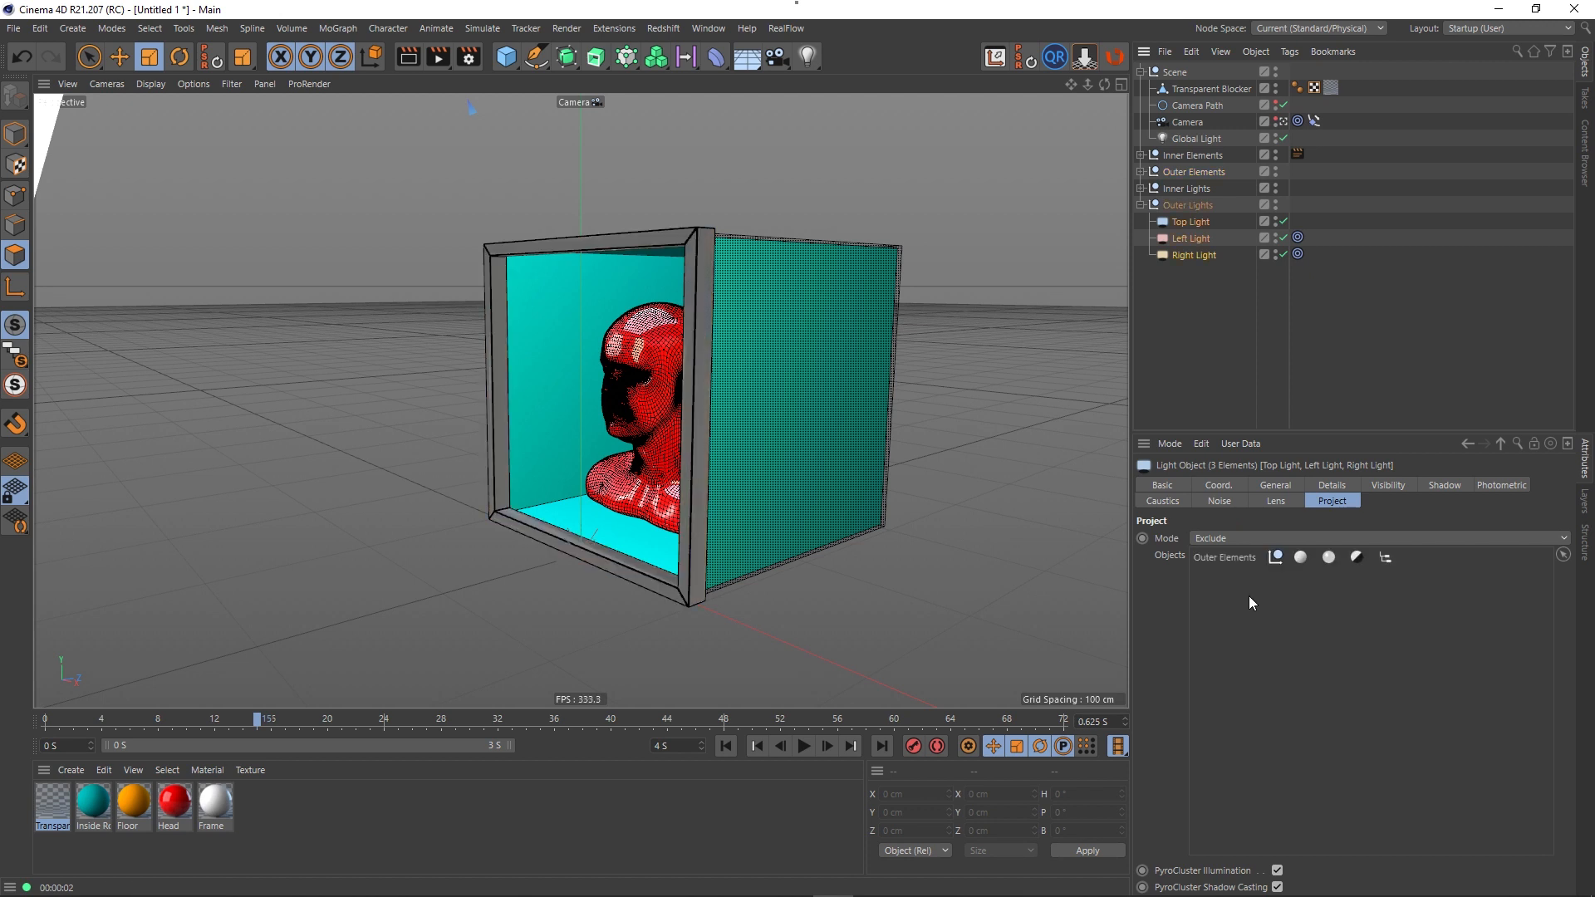
# - Collapse the Outer Lights group, clear the object selection and render a preview of the camera view
pyautogui.click(1220, 314)
pyautogui.click(1141, 205)
pyautogui.click(1184, 205)
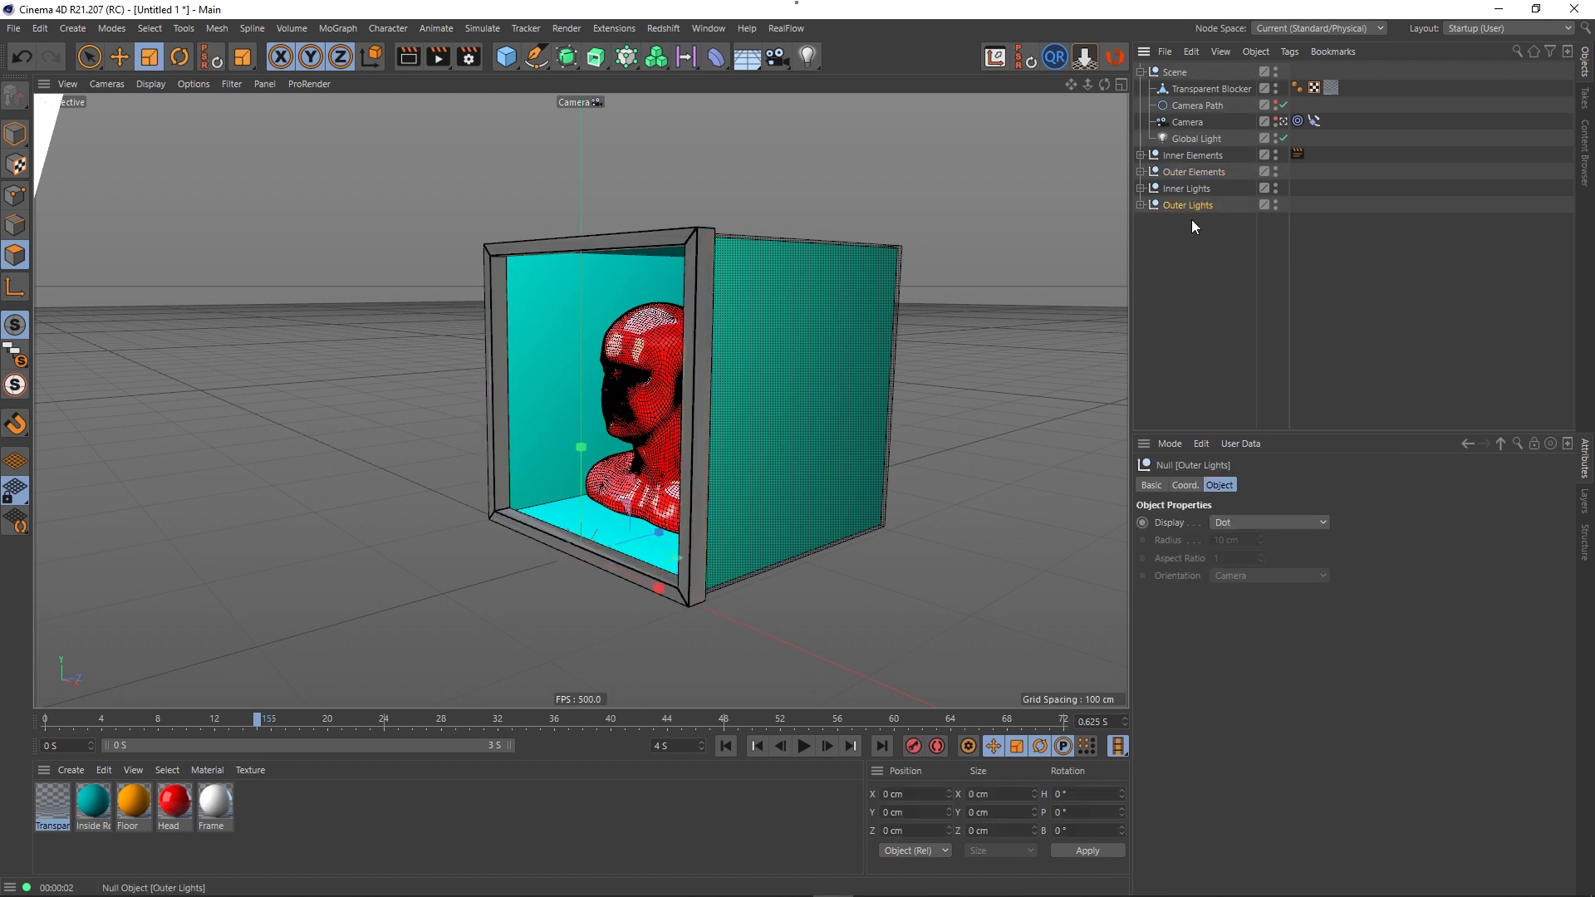
pyautogui.click(1193, 190)
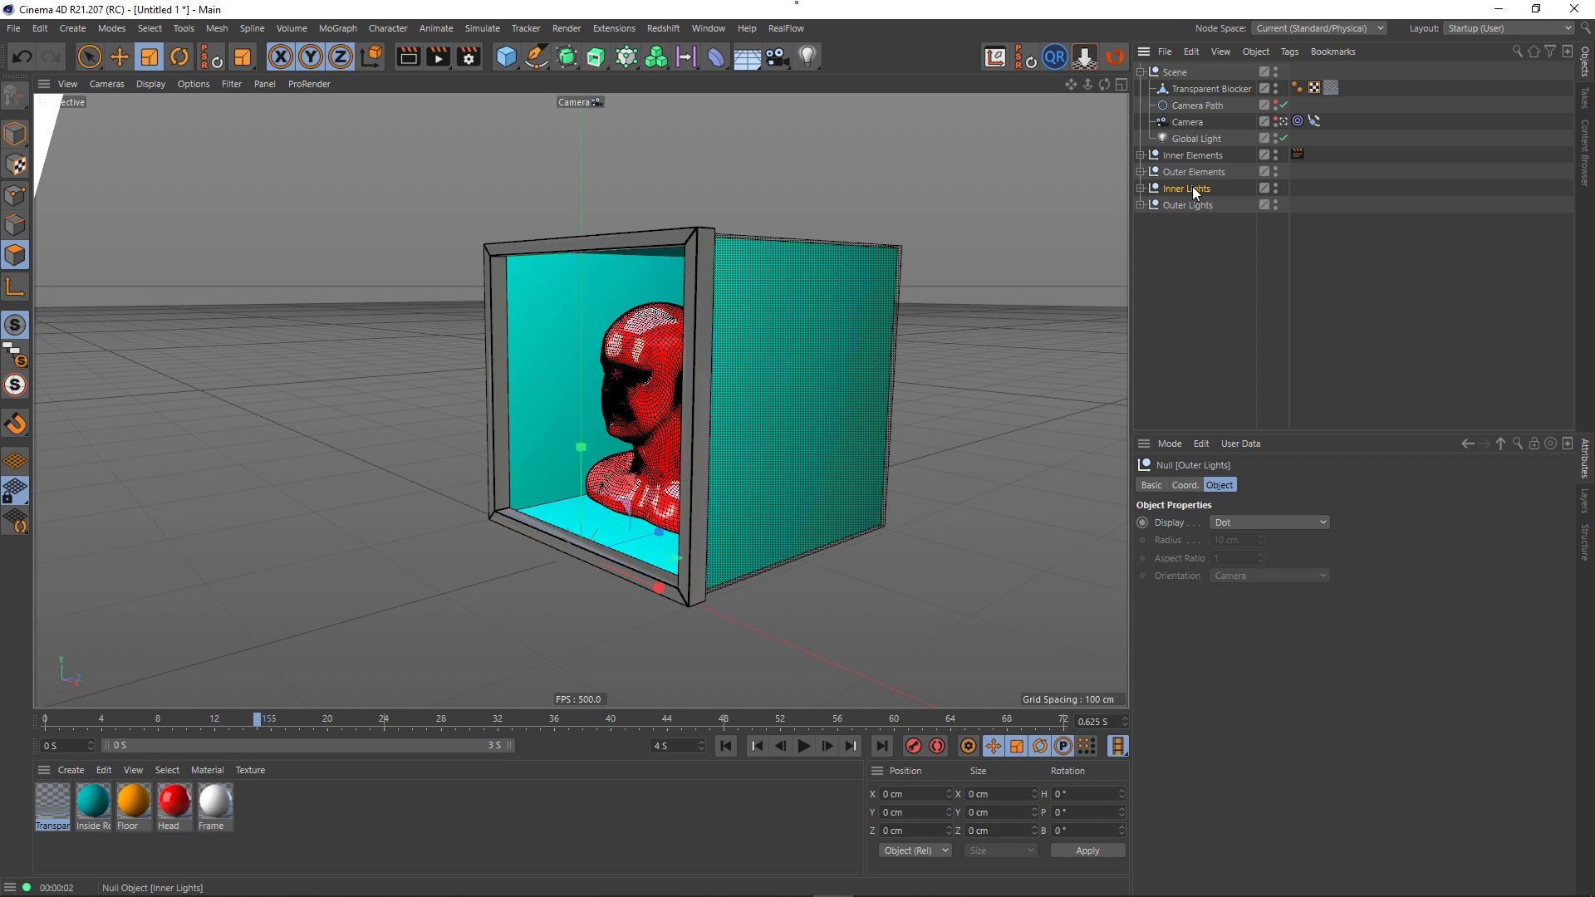
pyautogui.click(1197, 250)
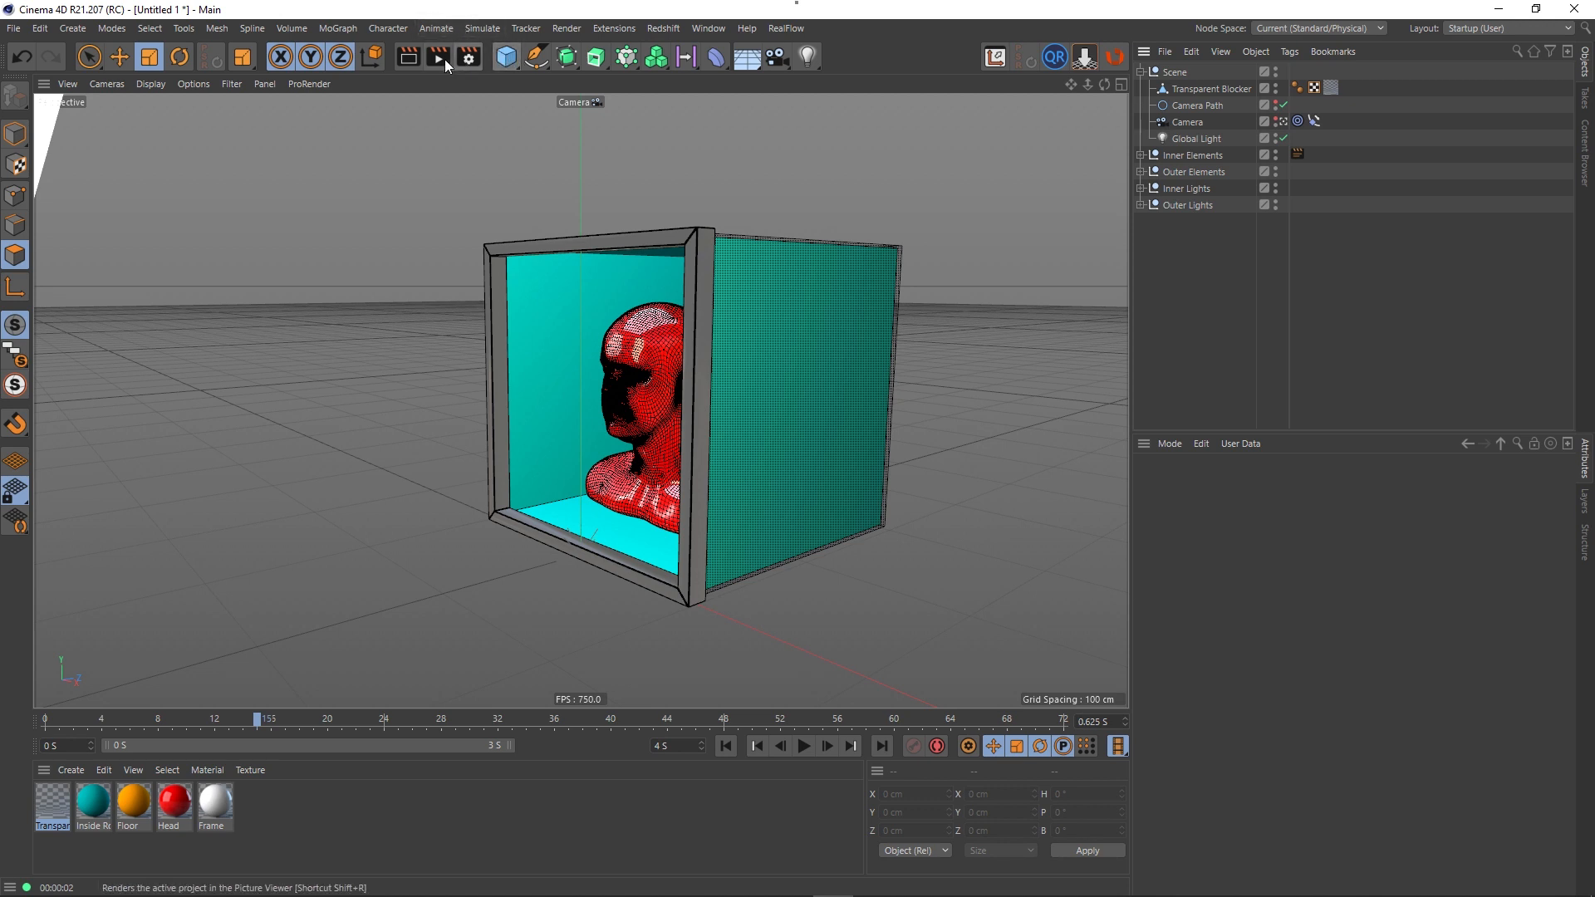
pyautogui.click(405, 60)
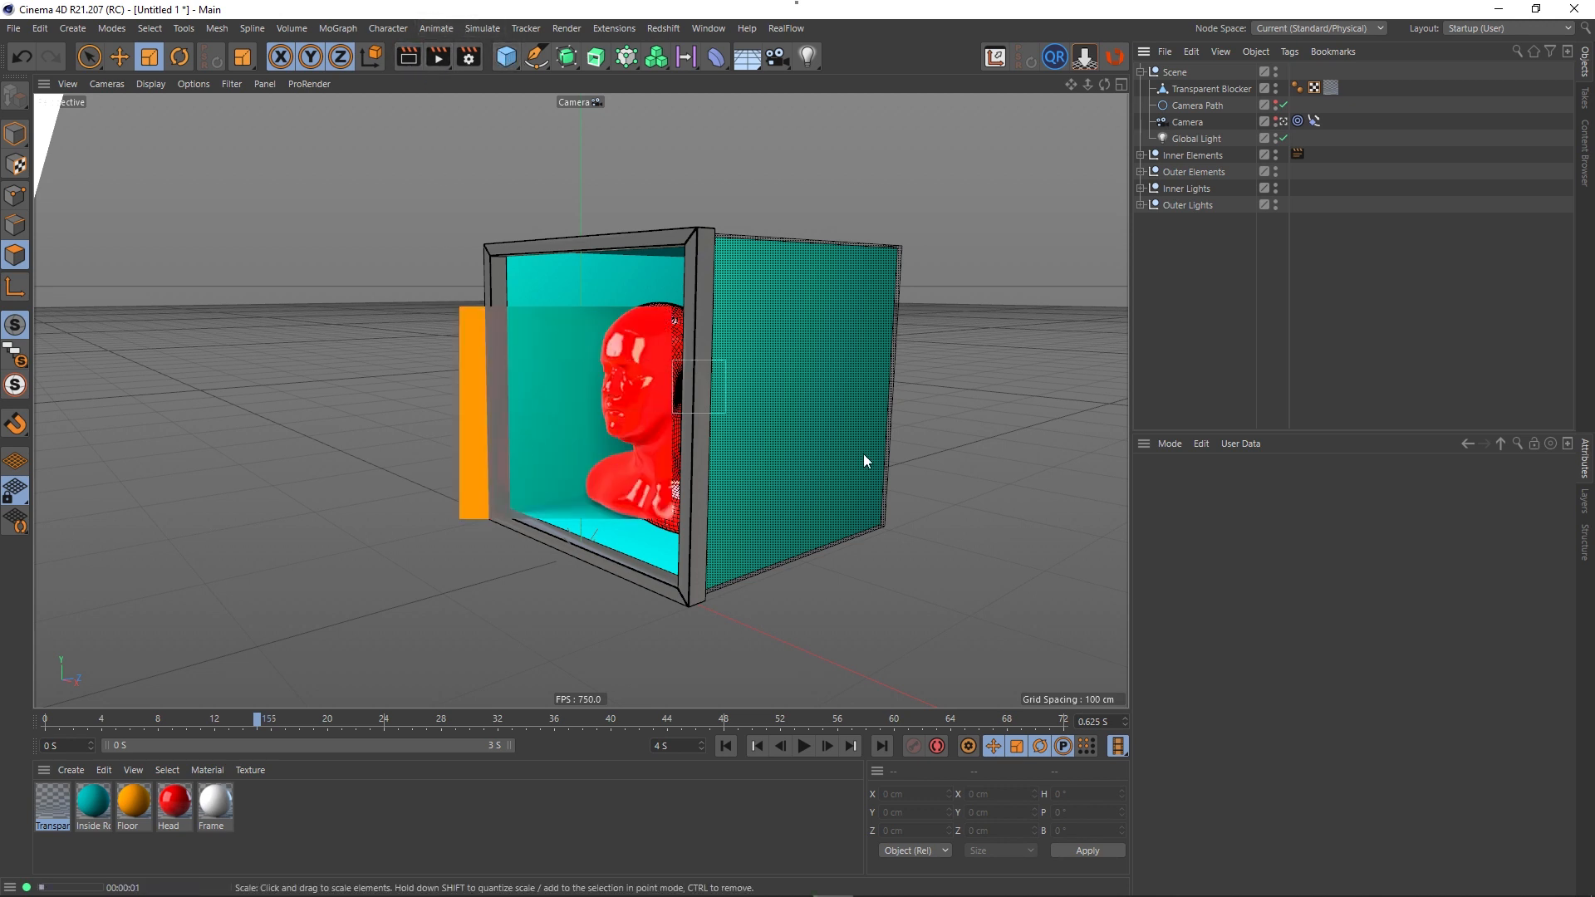
pyautogui.click(1141, 172)
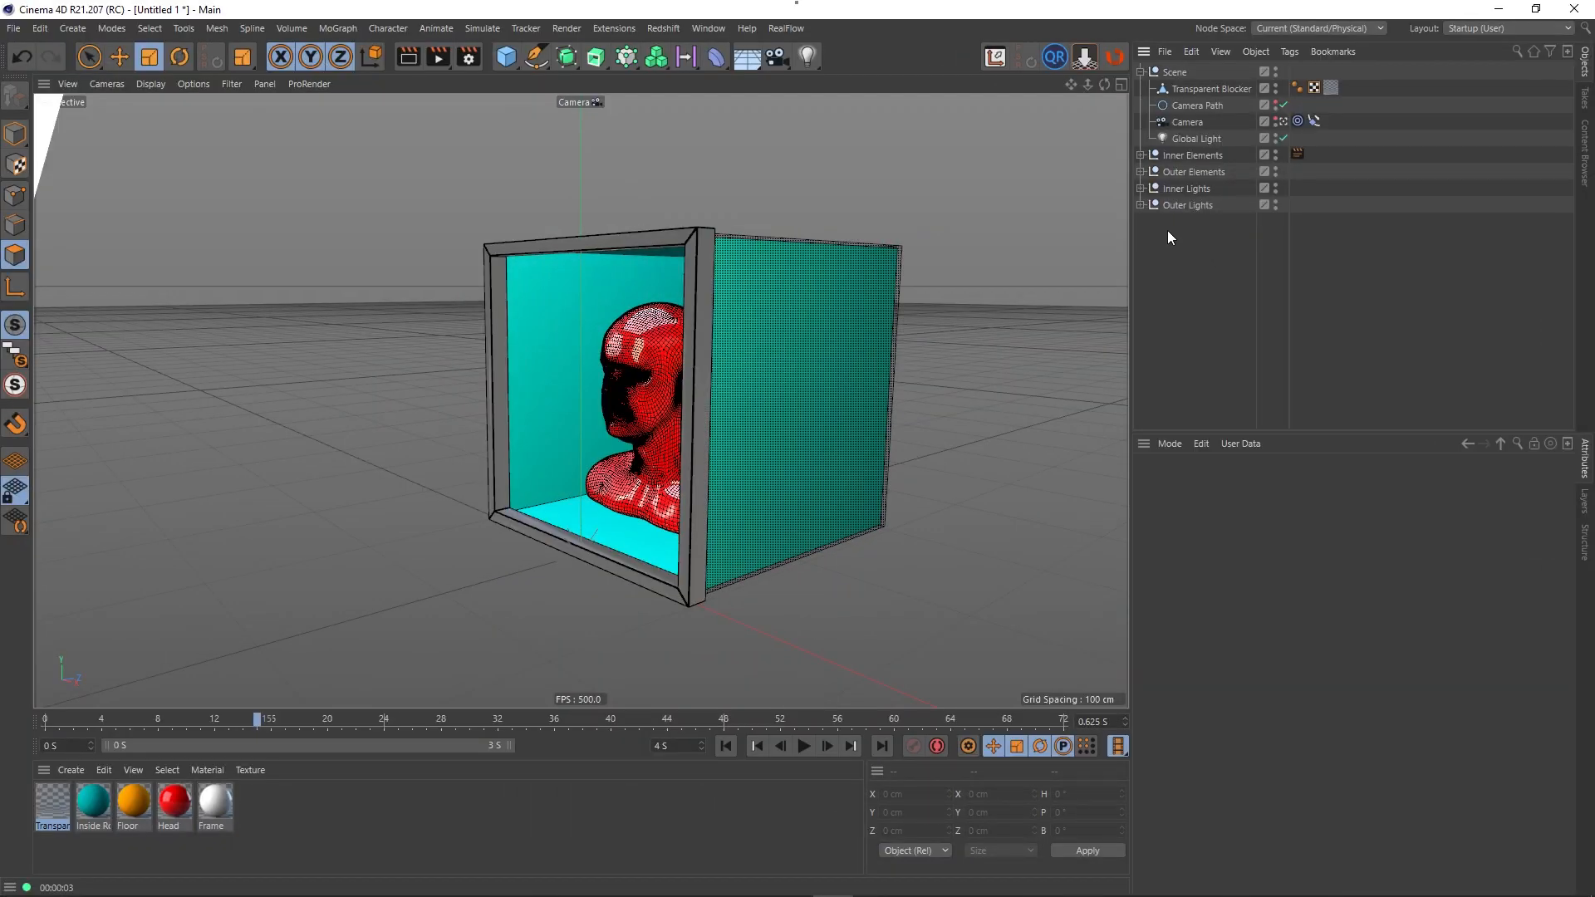
# - Set the project mode of the Top, Left and Right lights in Outer Lights to Include, and collapse the group
pyautogui.click(1141, 206)
pyautogui.click(1188, 222)
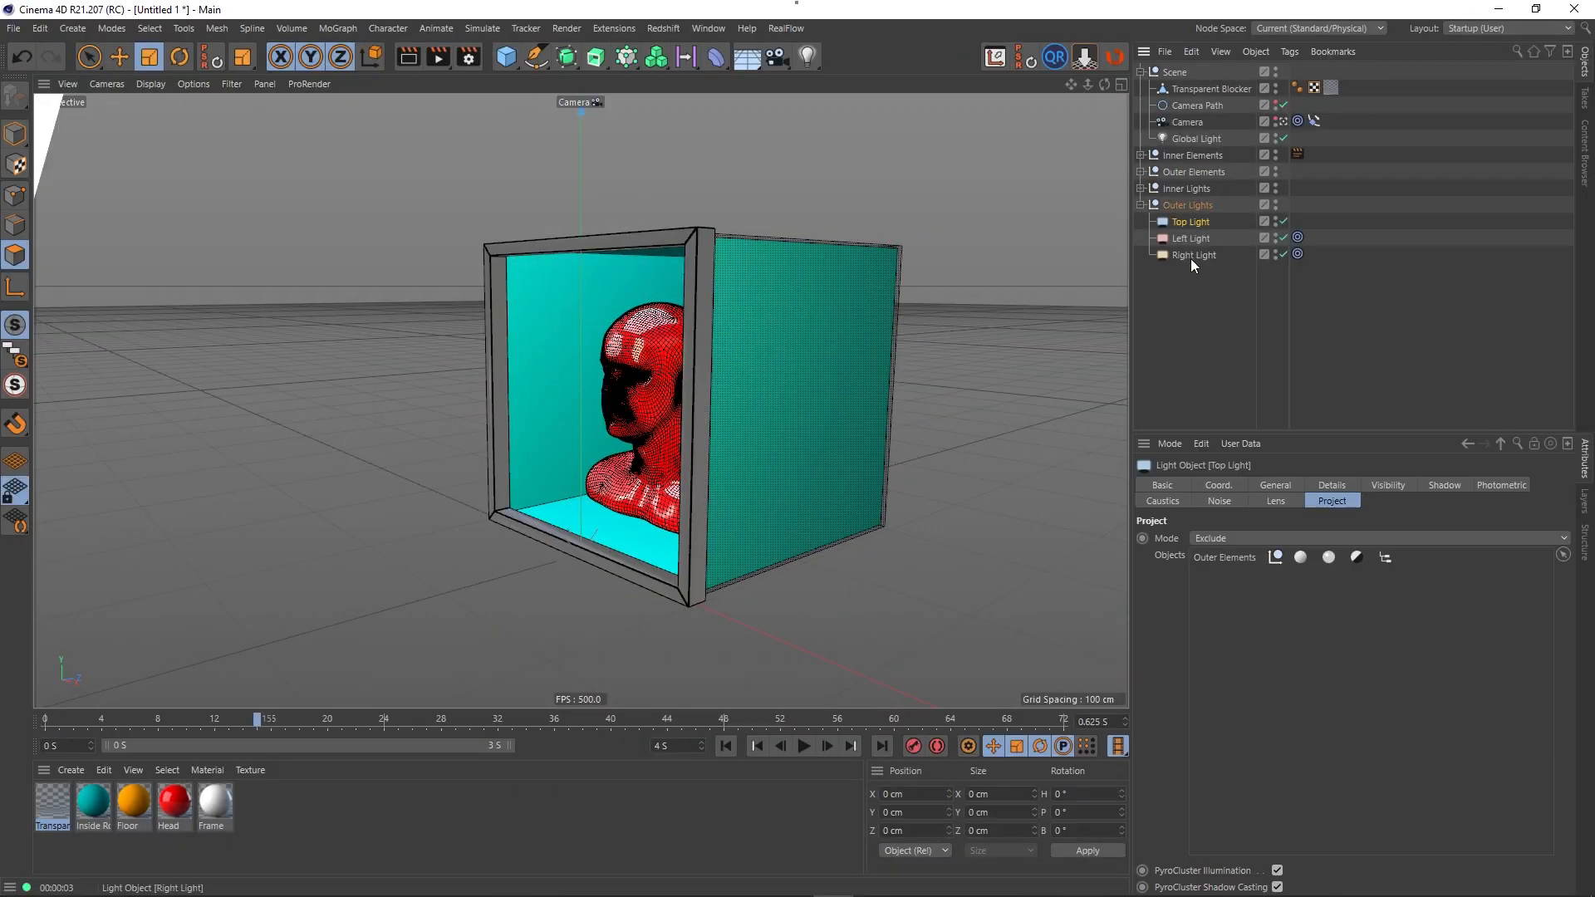
pyautogui.keyDown('shift'); pyautogui.click(1190, 256); pyautogui.keyUp('shift')
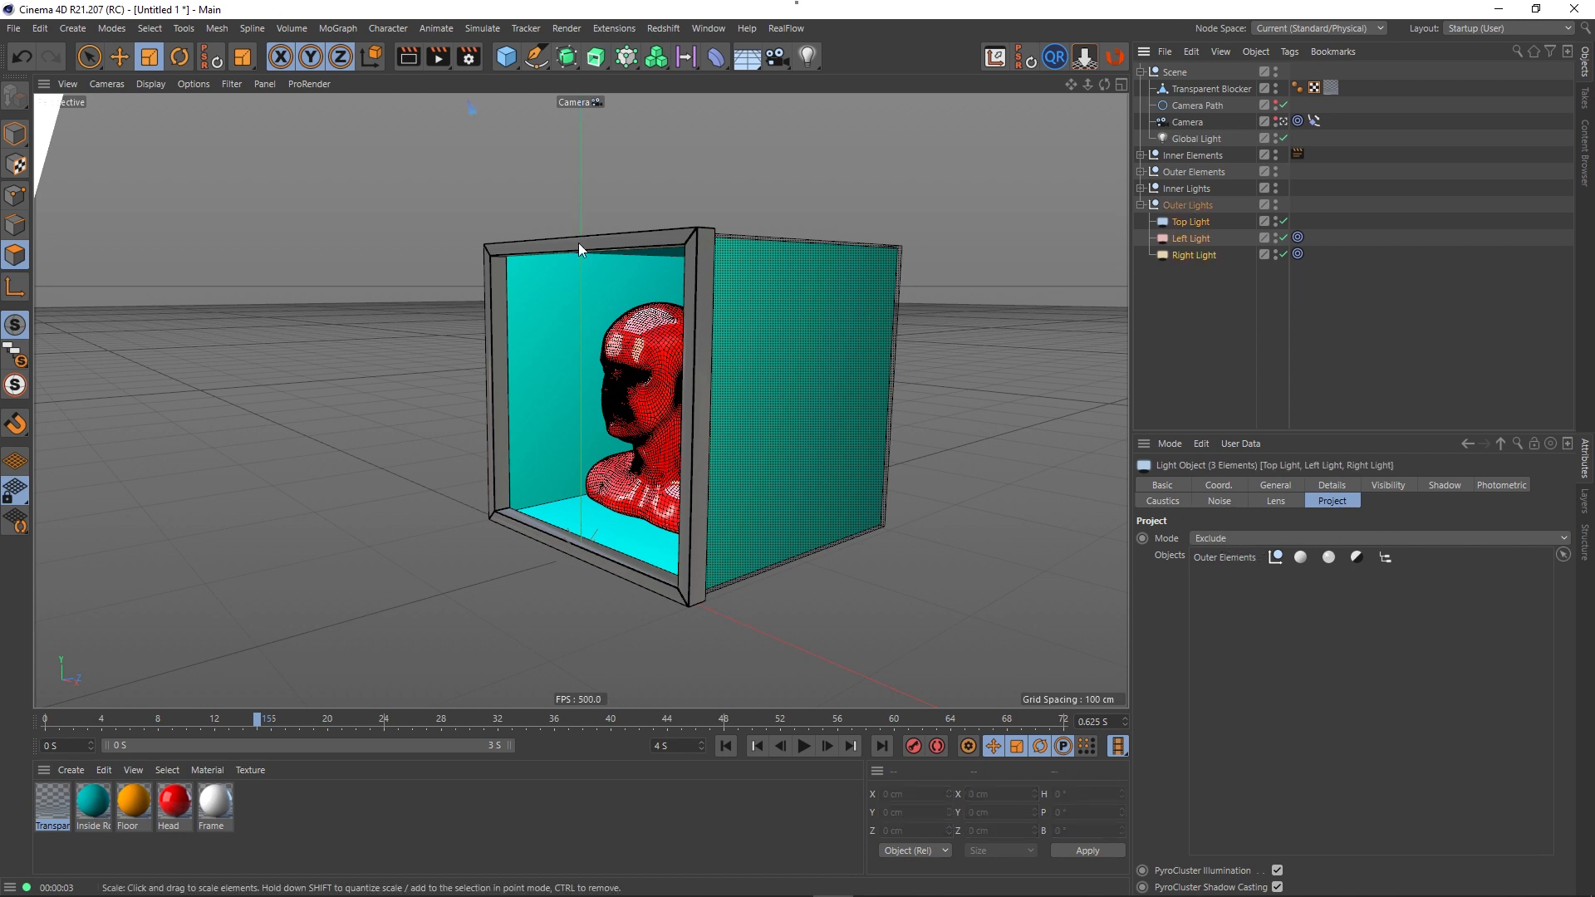
pyautogui.click(1216, 538)
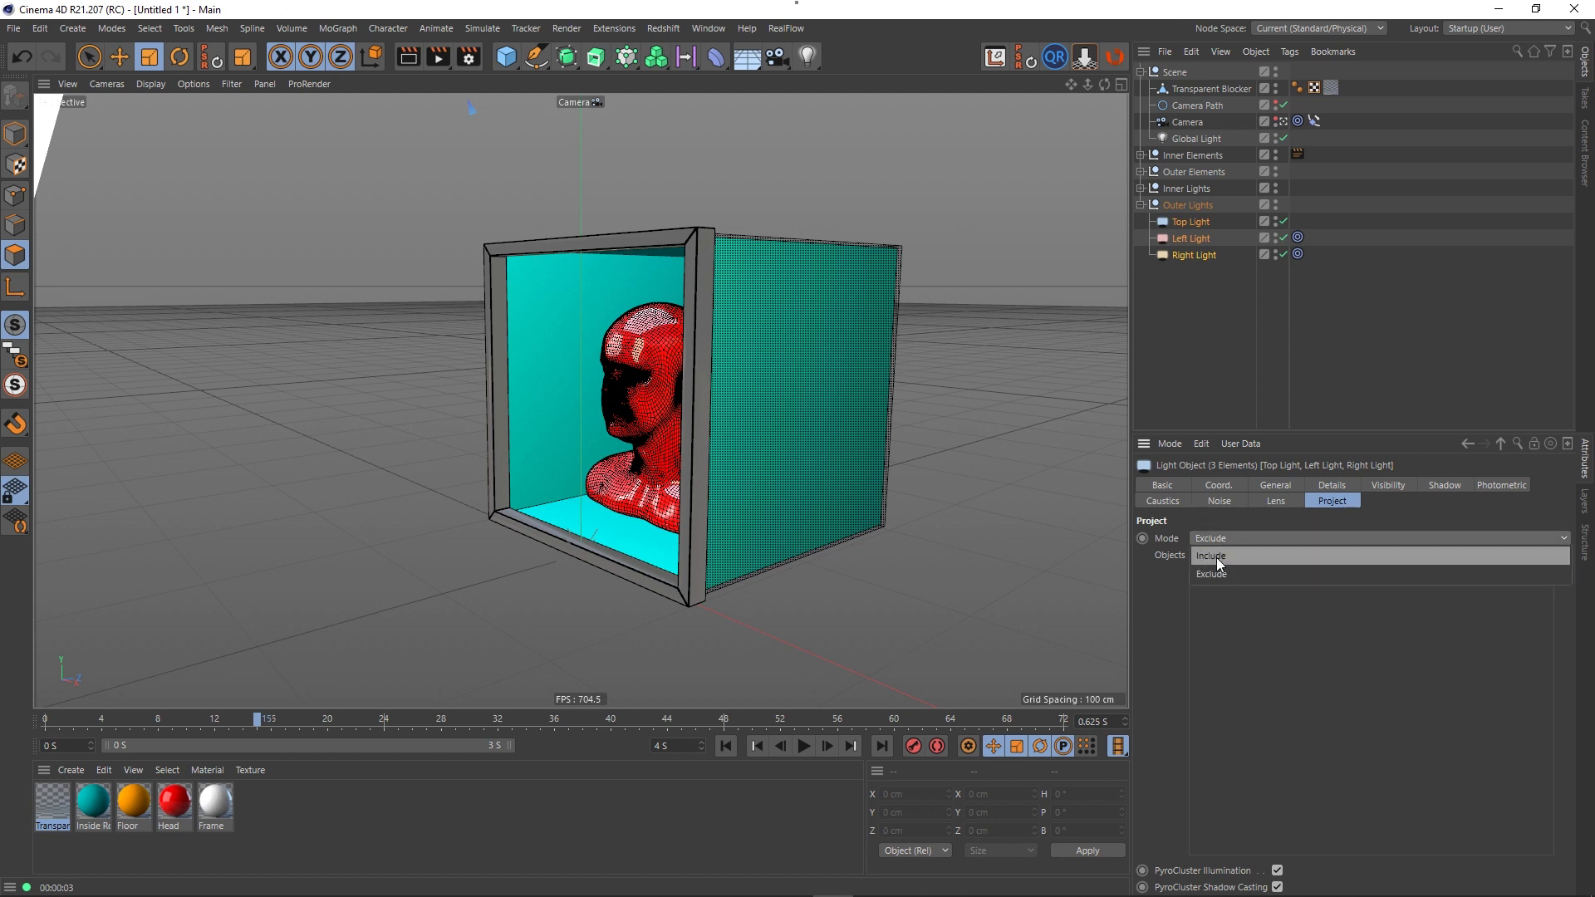
pyautogui.click(1219, 557)
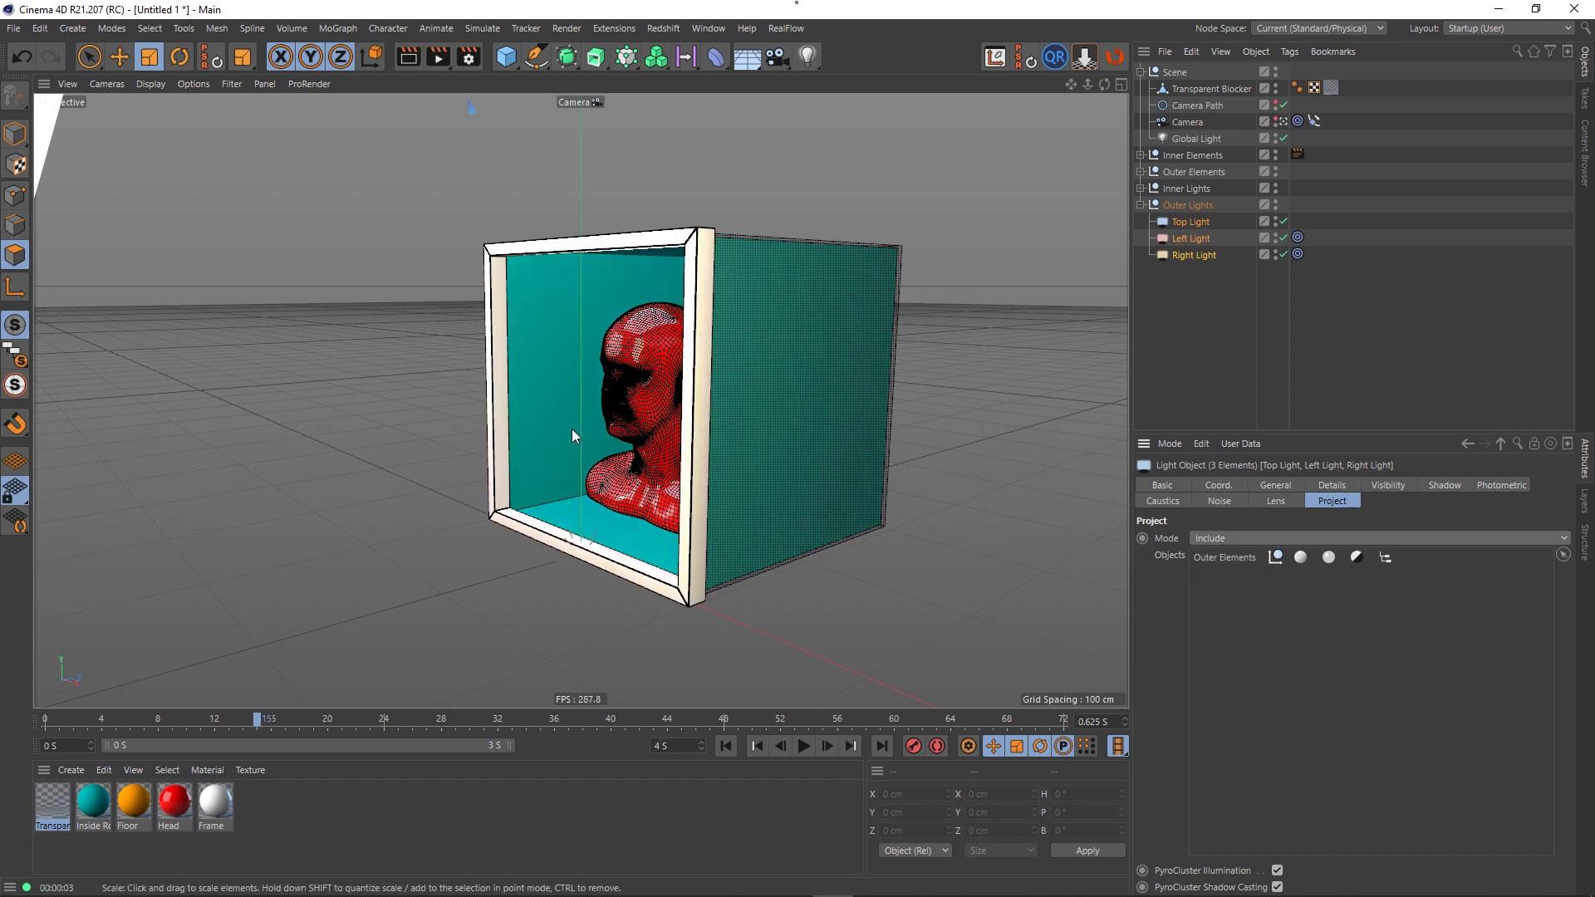
pyautogui.click(1198, 292)
pyautogui.click(1141, 205)
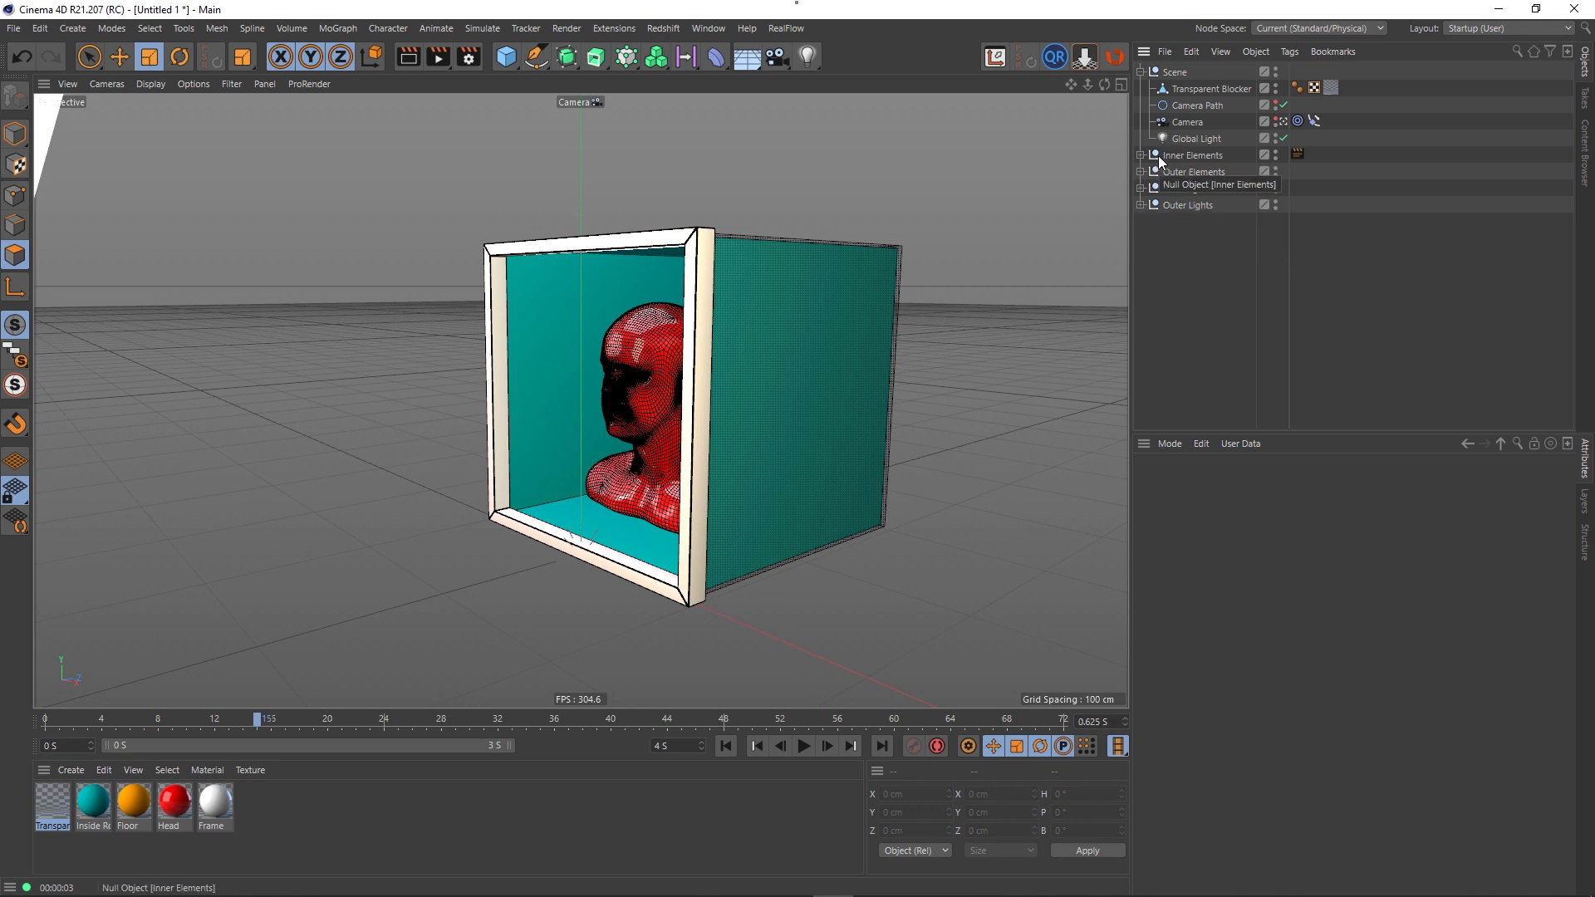
# - Preview the camera animation and check viewport renders at several frames between 0.4 s and 0.75 s
pyautogui.click(408, 56)
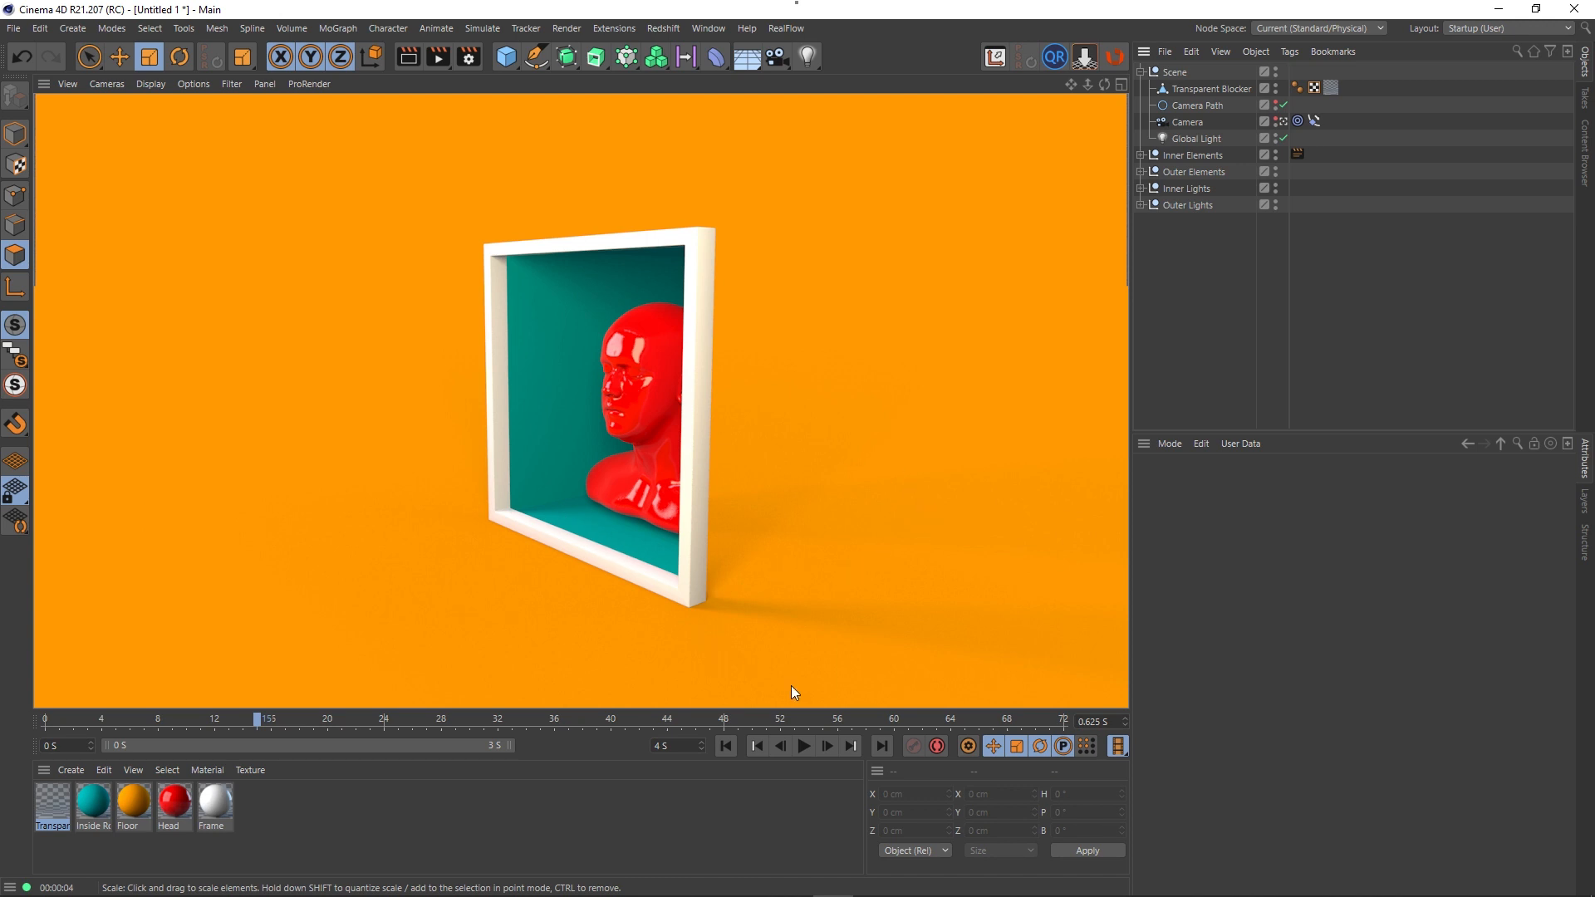
pyautogui.click(803, 746)
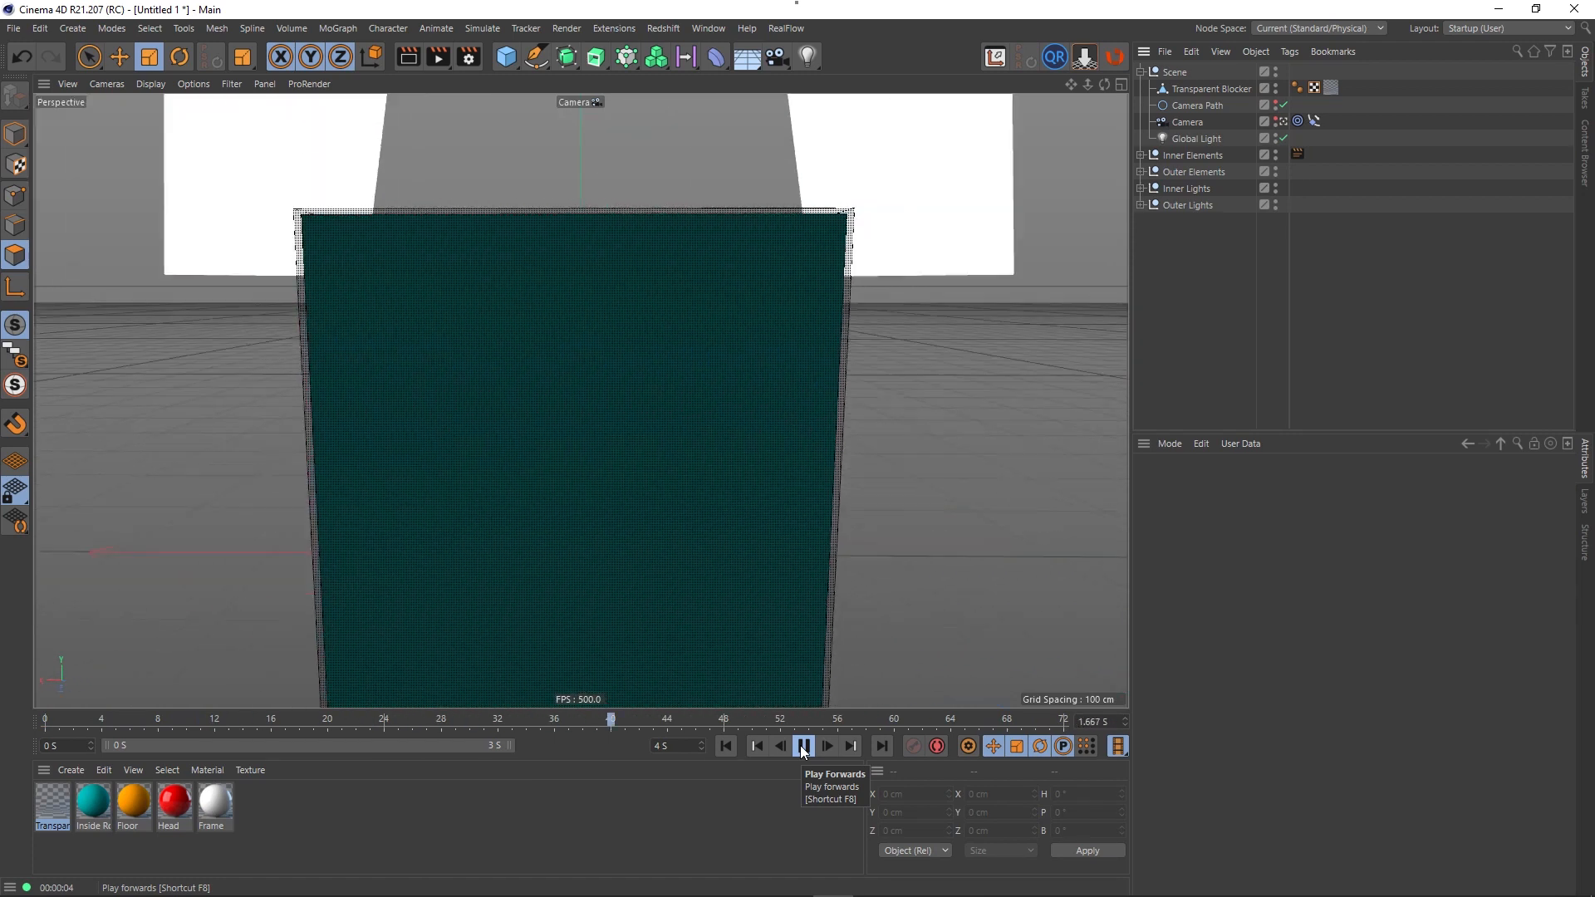
pyautogui.click(804, 747)
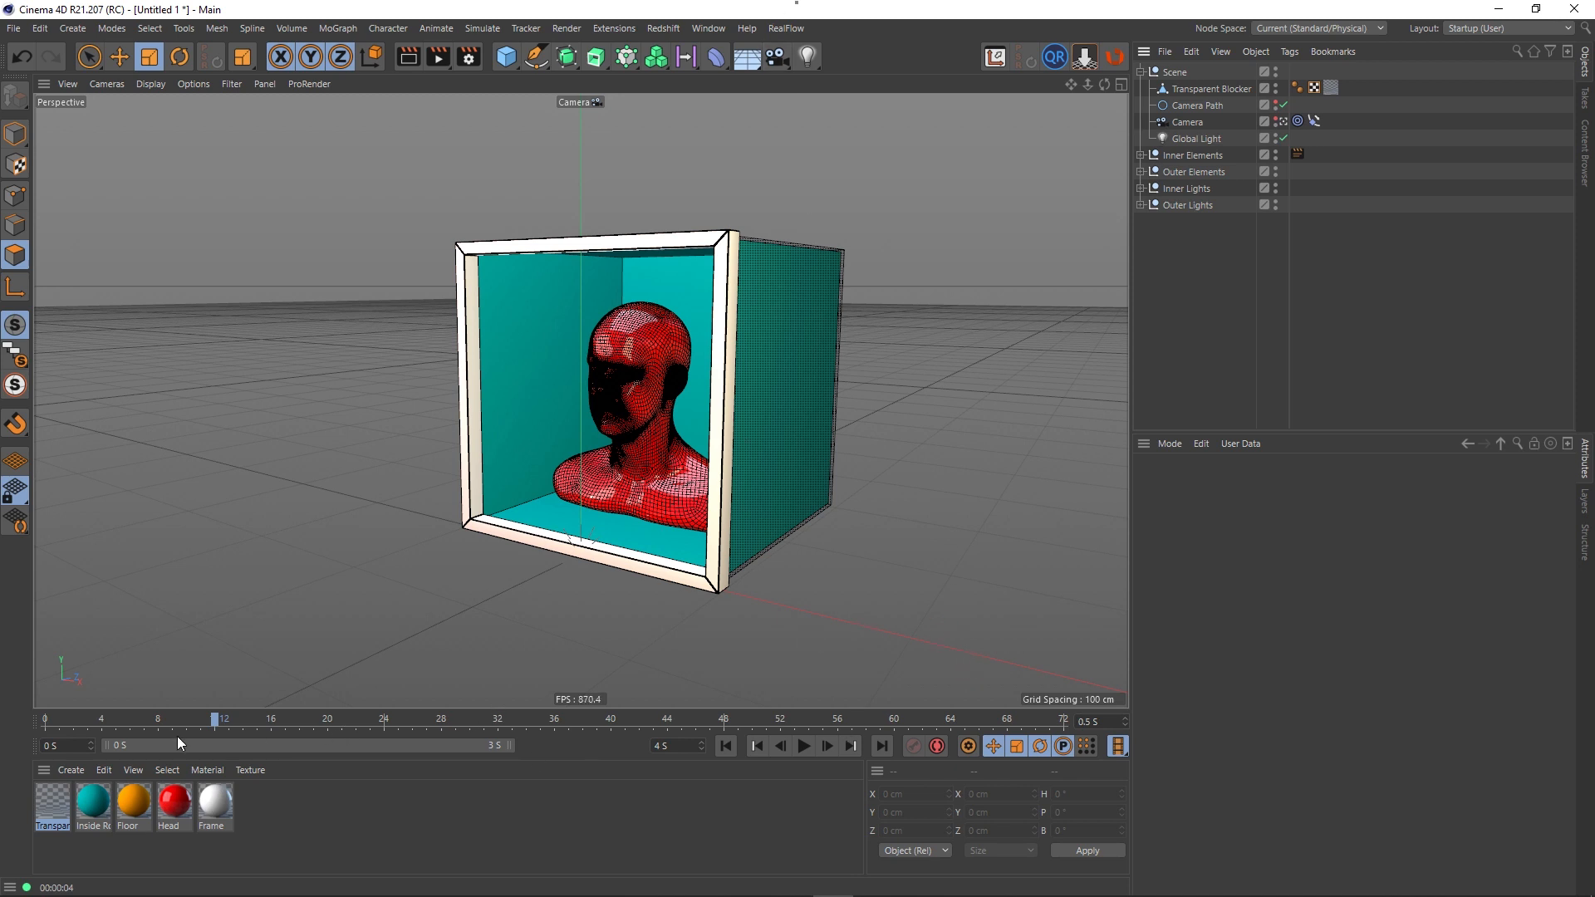
pyautogui.moveTo(221, 726); pyautogui.dragTo(301, 721)
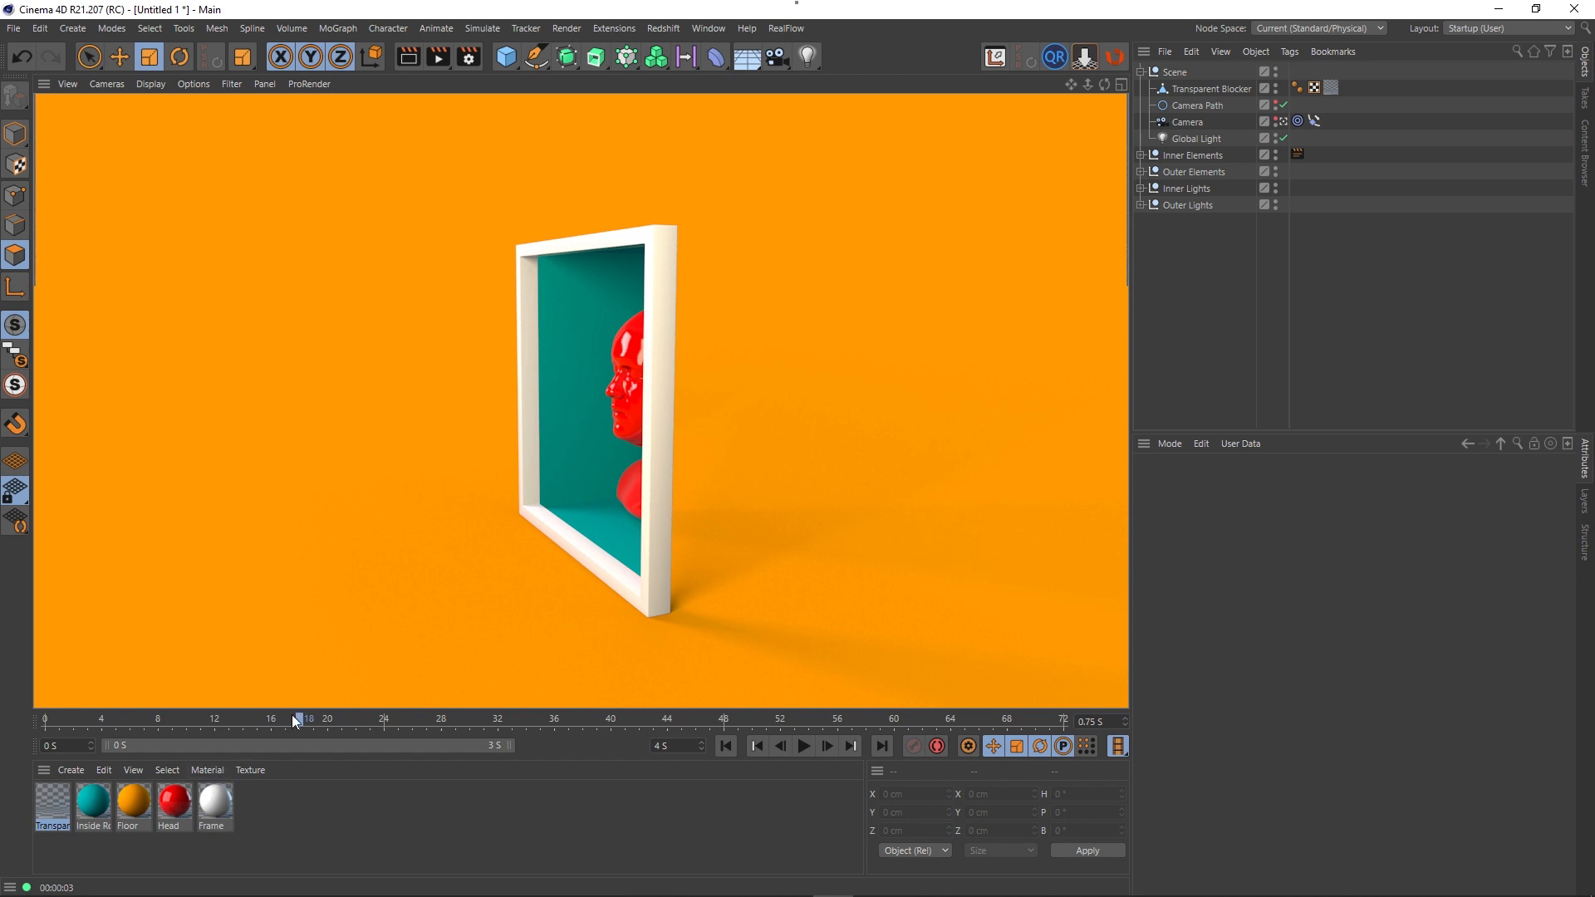
pyautogui.moveTo(292, 717); pyautogui.dragTo(196, 733)
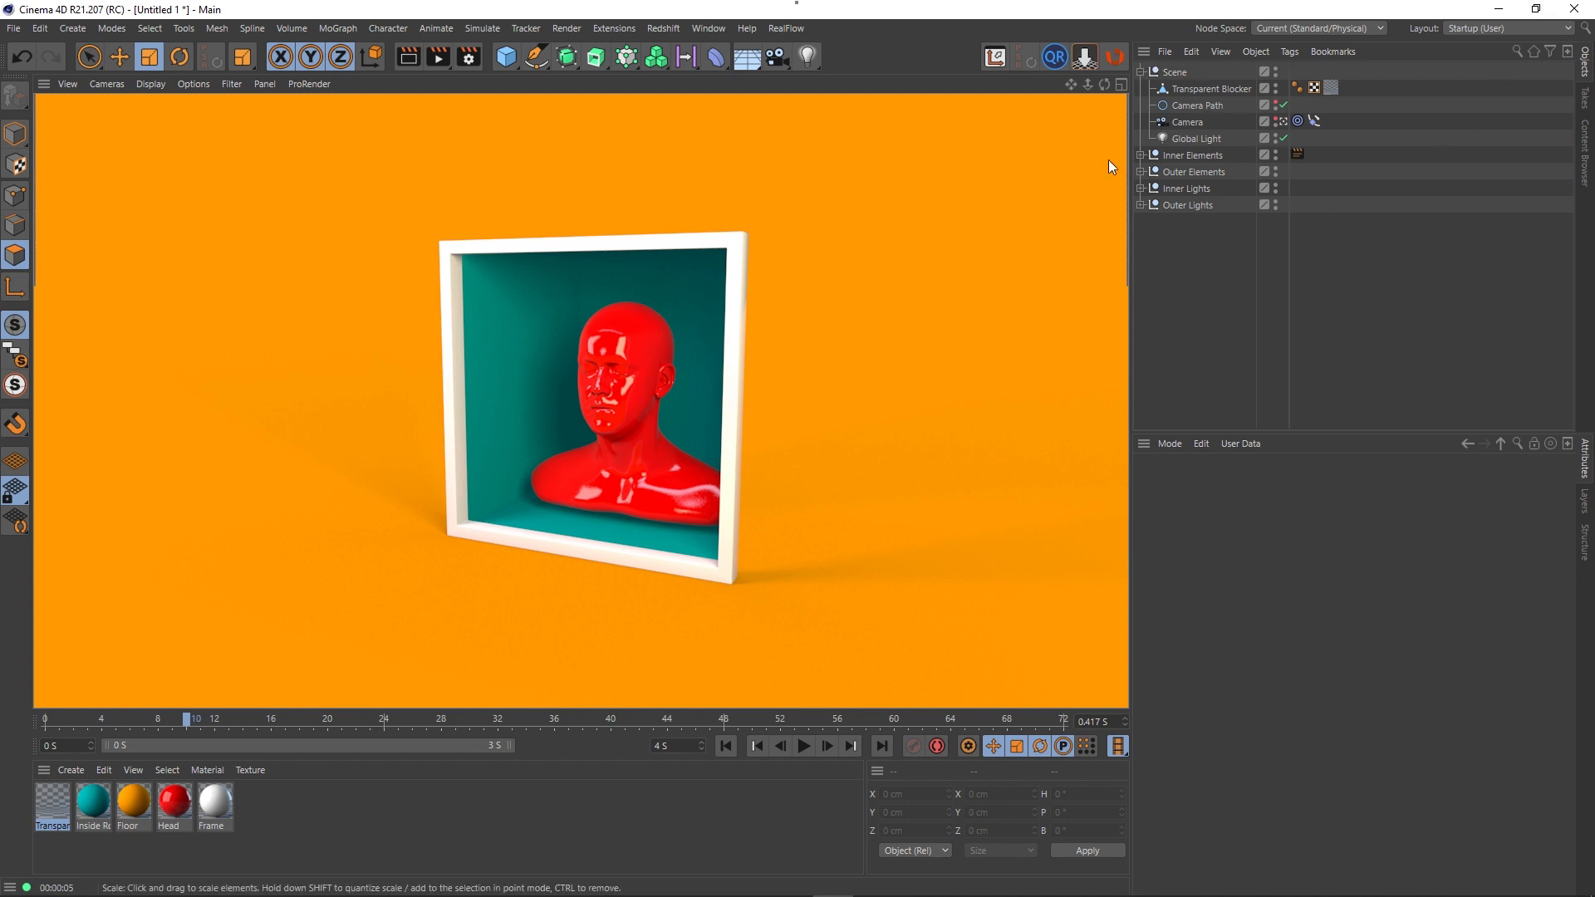
pyautogui.click(1183, 244)
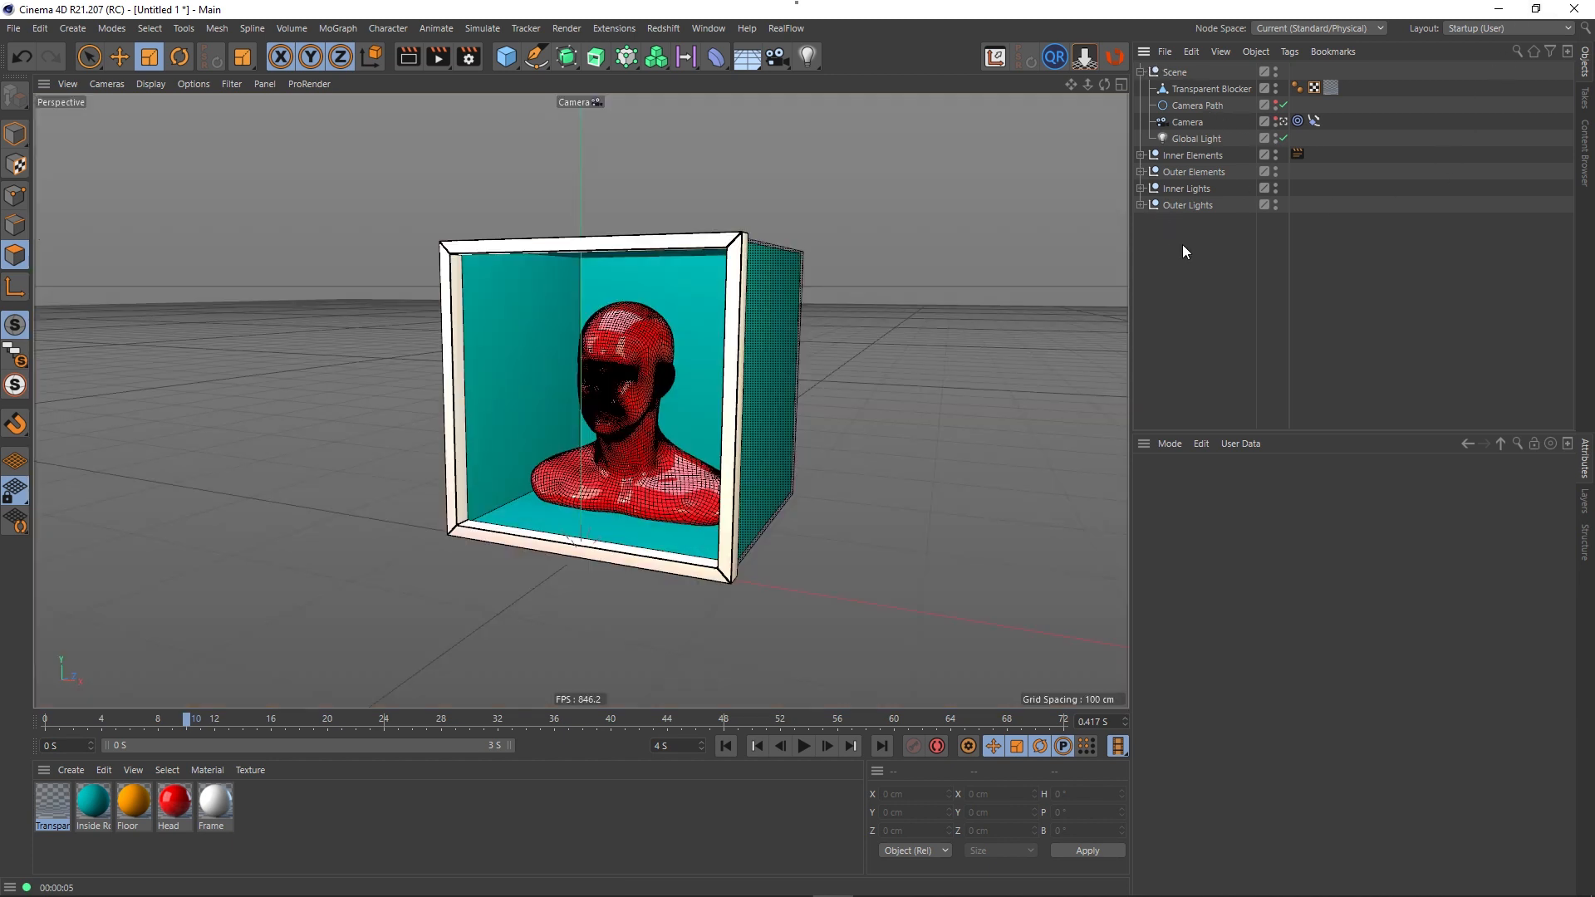
# - Delete the Inside Room object from the Inner Elements group and collapse the group
pyautogui.click(1141, 155)
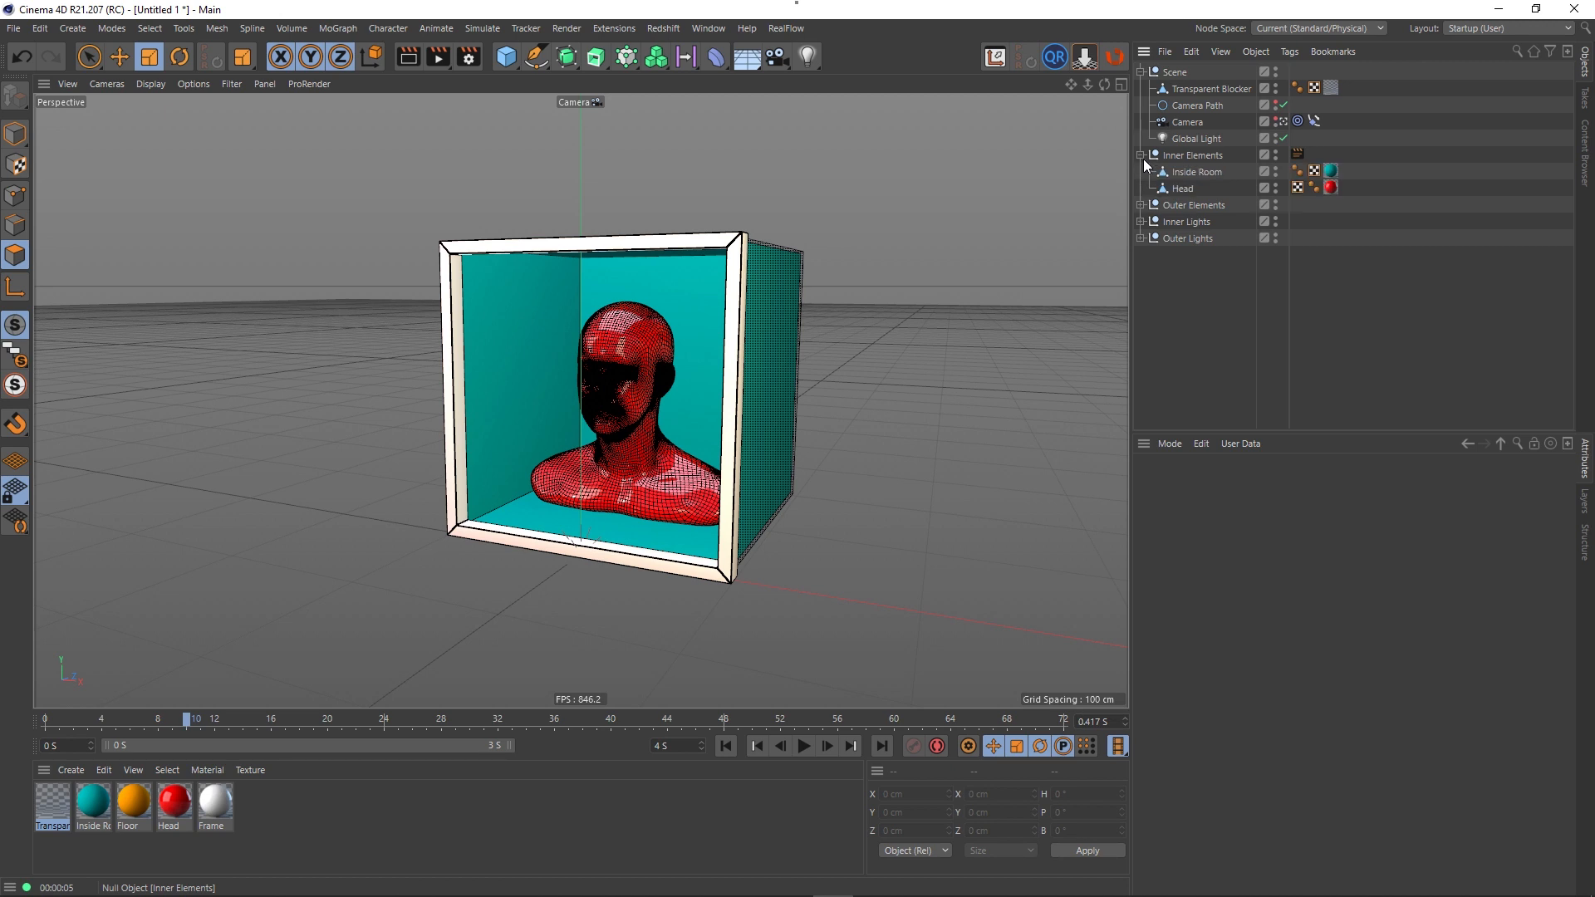
pyautogui.click(1194, 172)
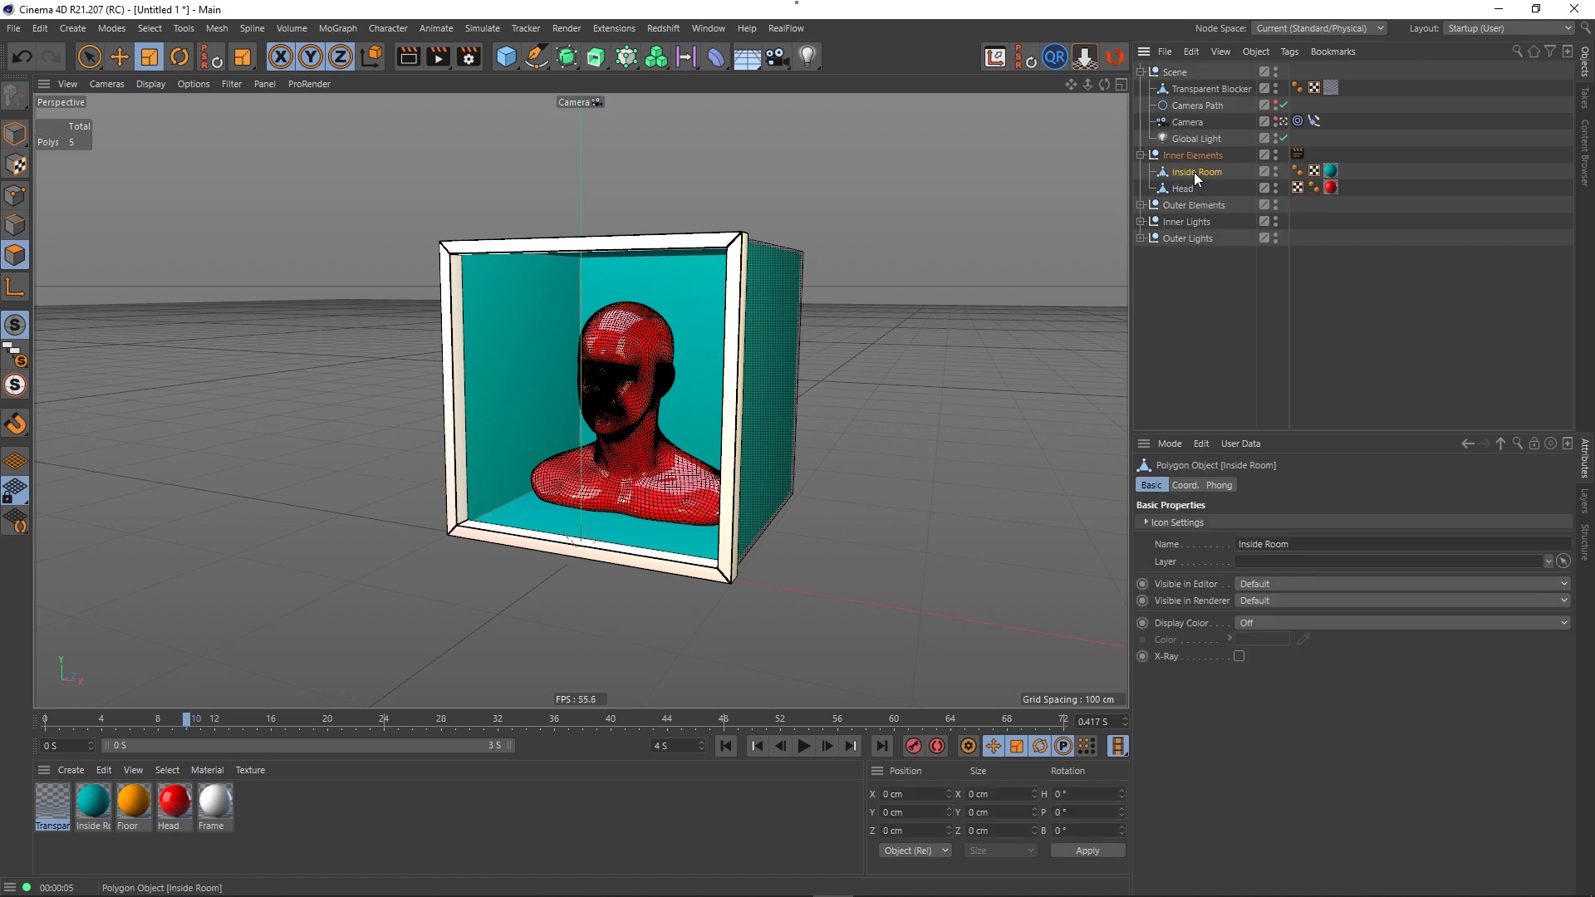
pyautogui.press('Delete')
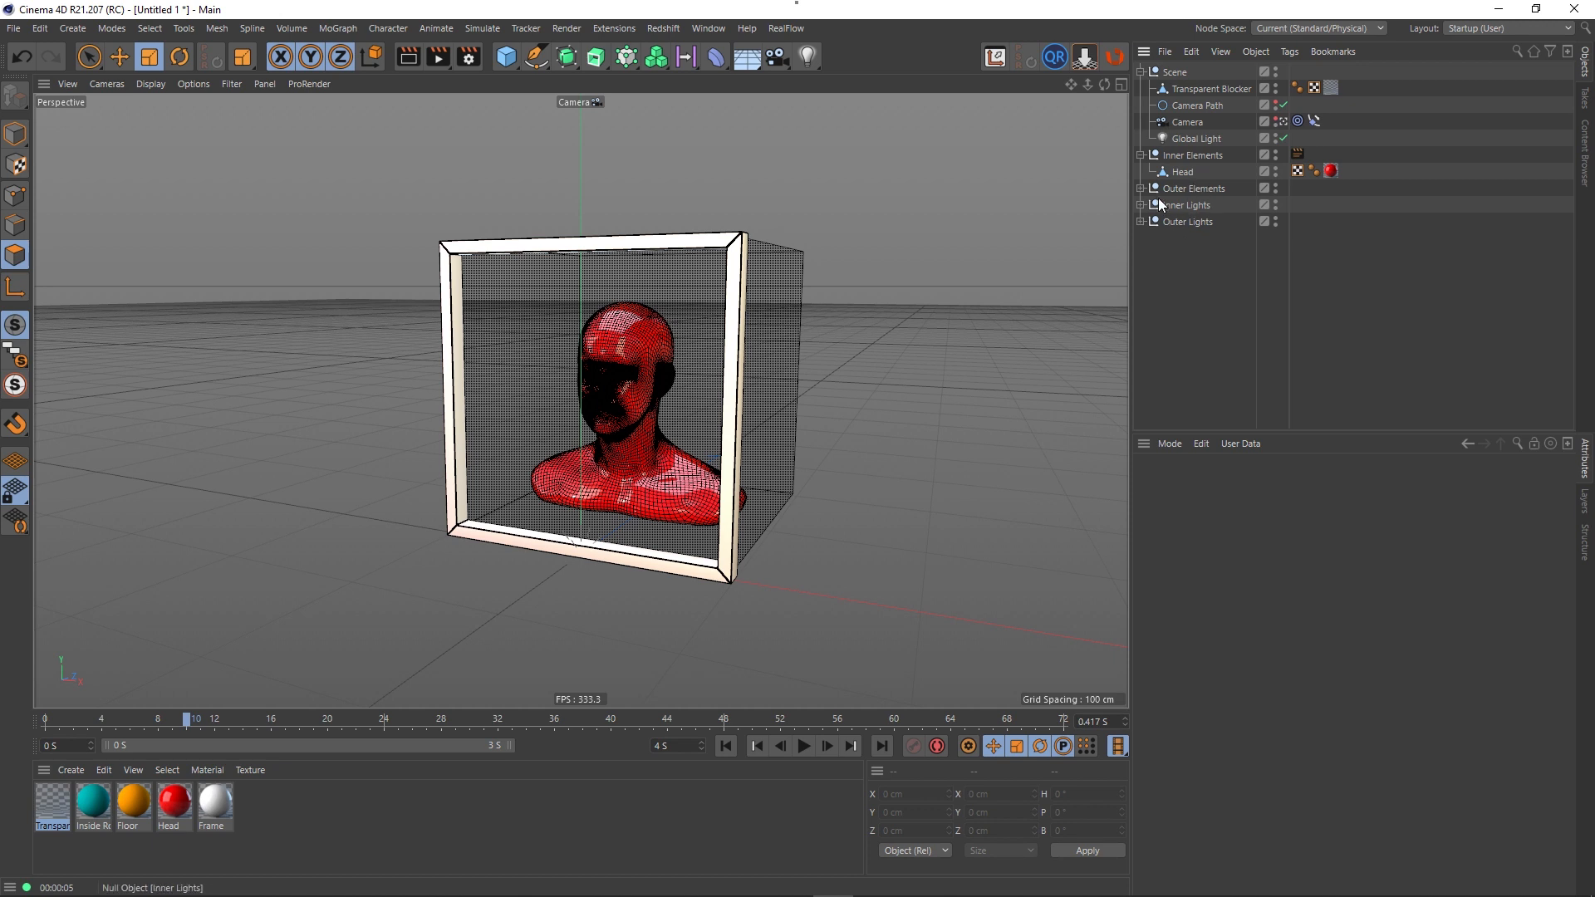
pyautogui.click(1141, 155)
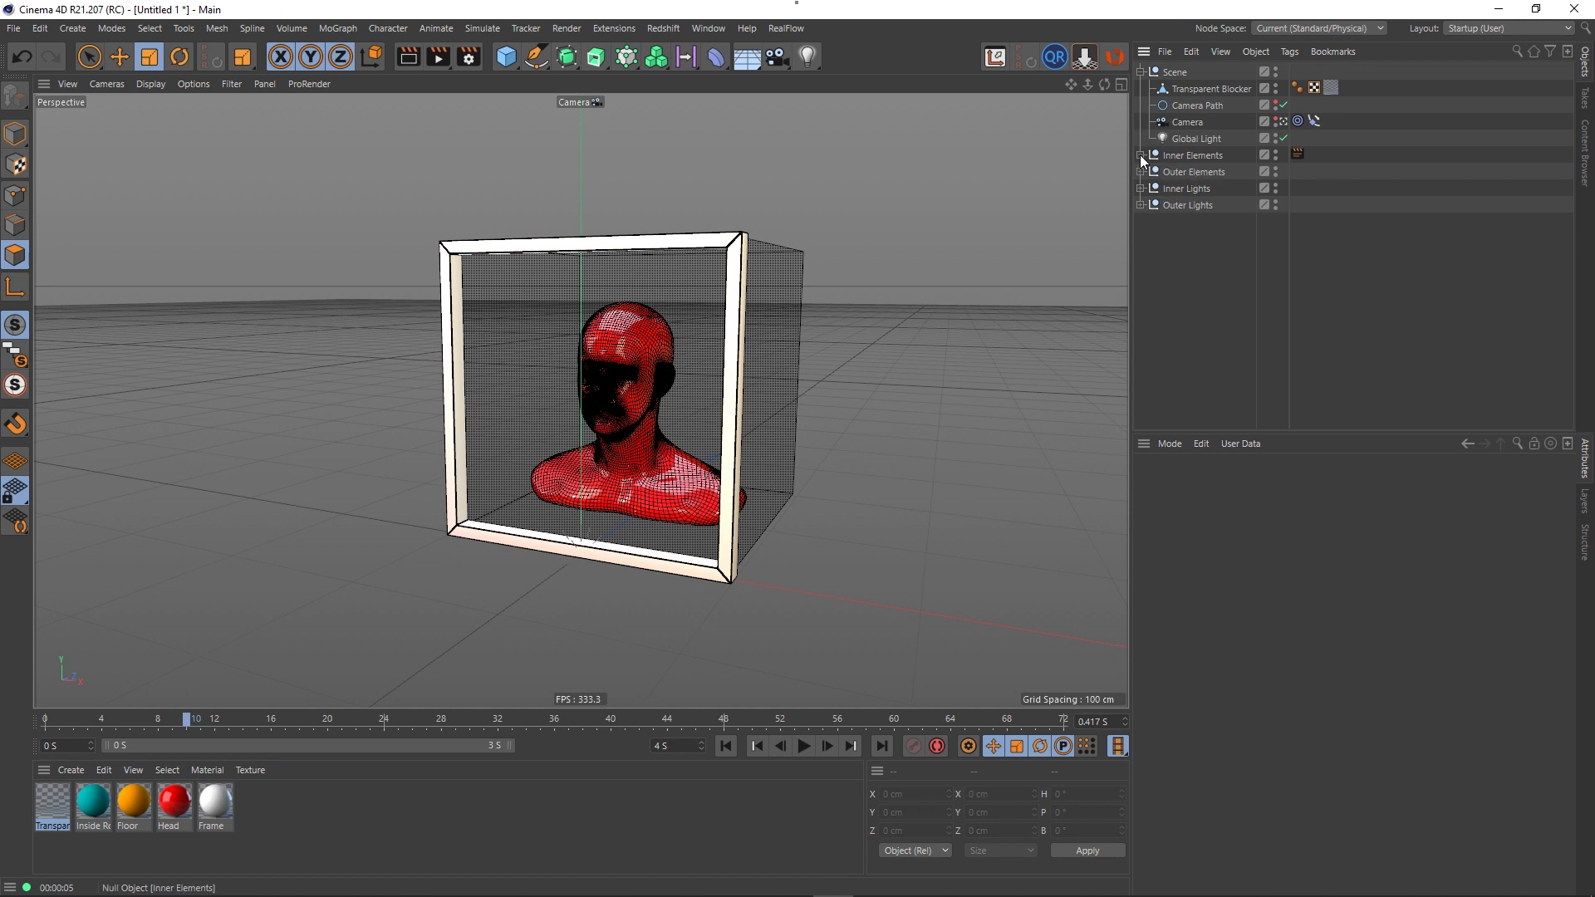
# - Leave the scene camera view and delete all Transparent Blocker polygons except the back one behind the head
pyautogui.click(1195, 88)
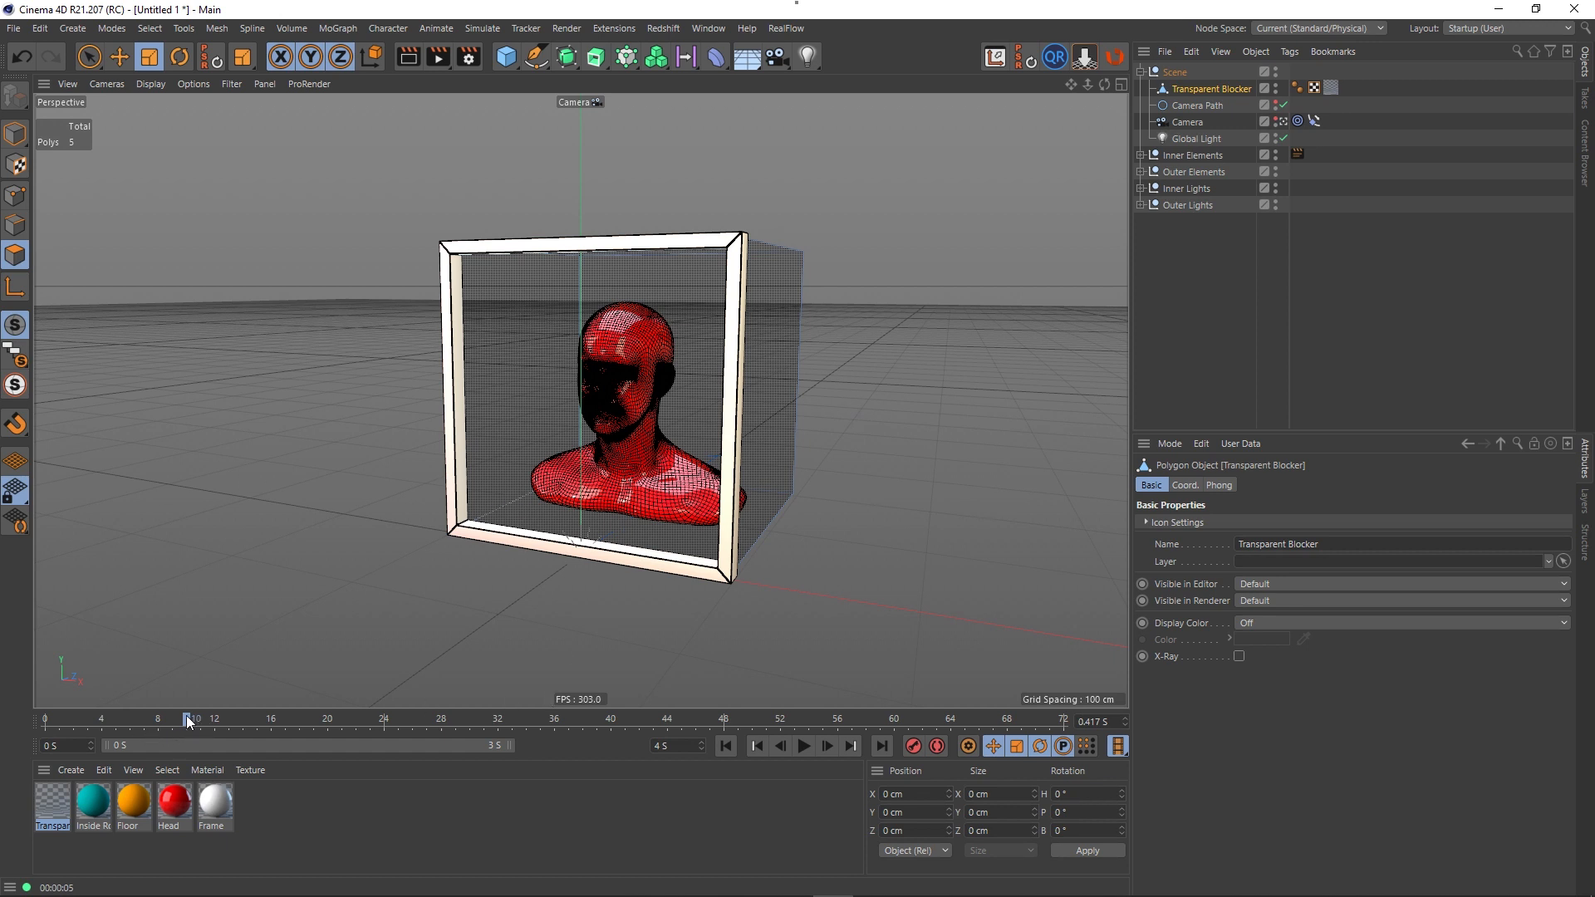
pyautogui.moveTo(188, 721); pyautogui.dragTo(274, 739)
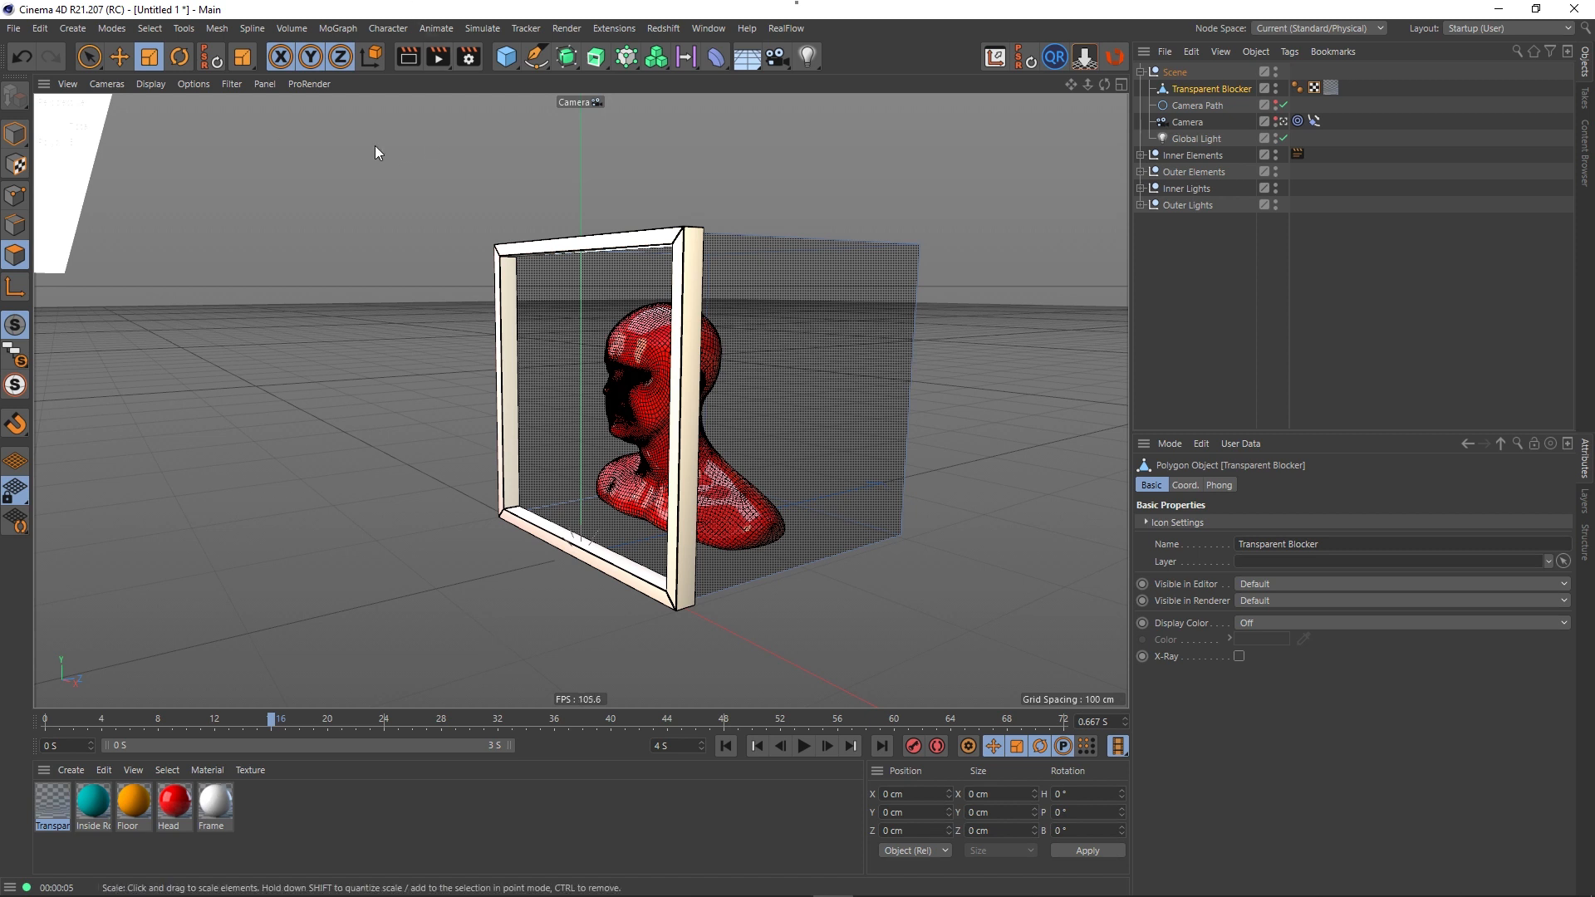
pyautogui.click(1282, 121)
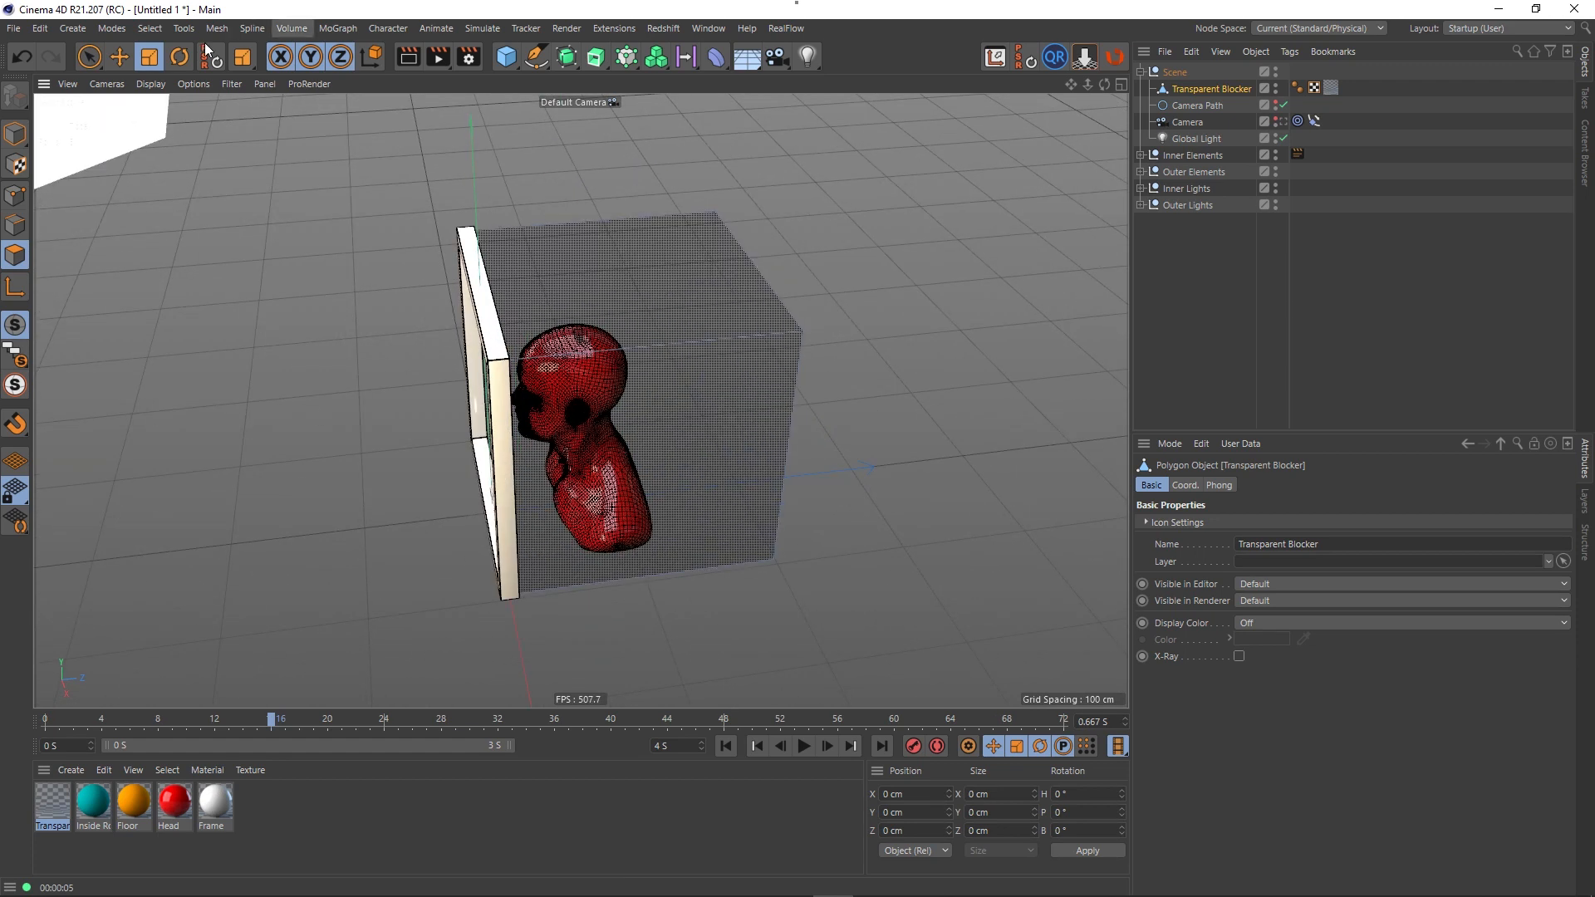
pyautogui.click(89, 70)
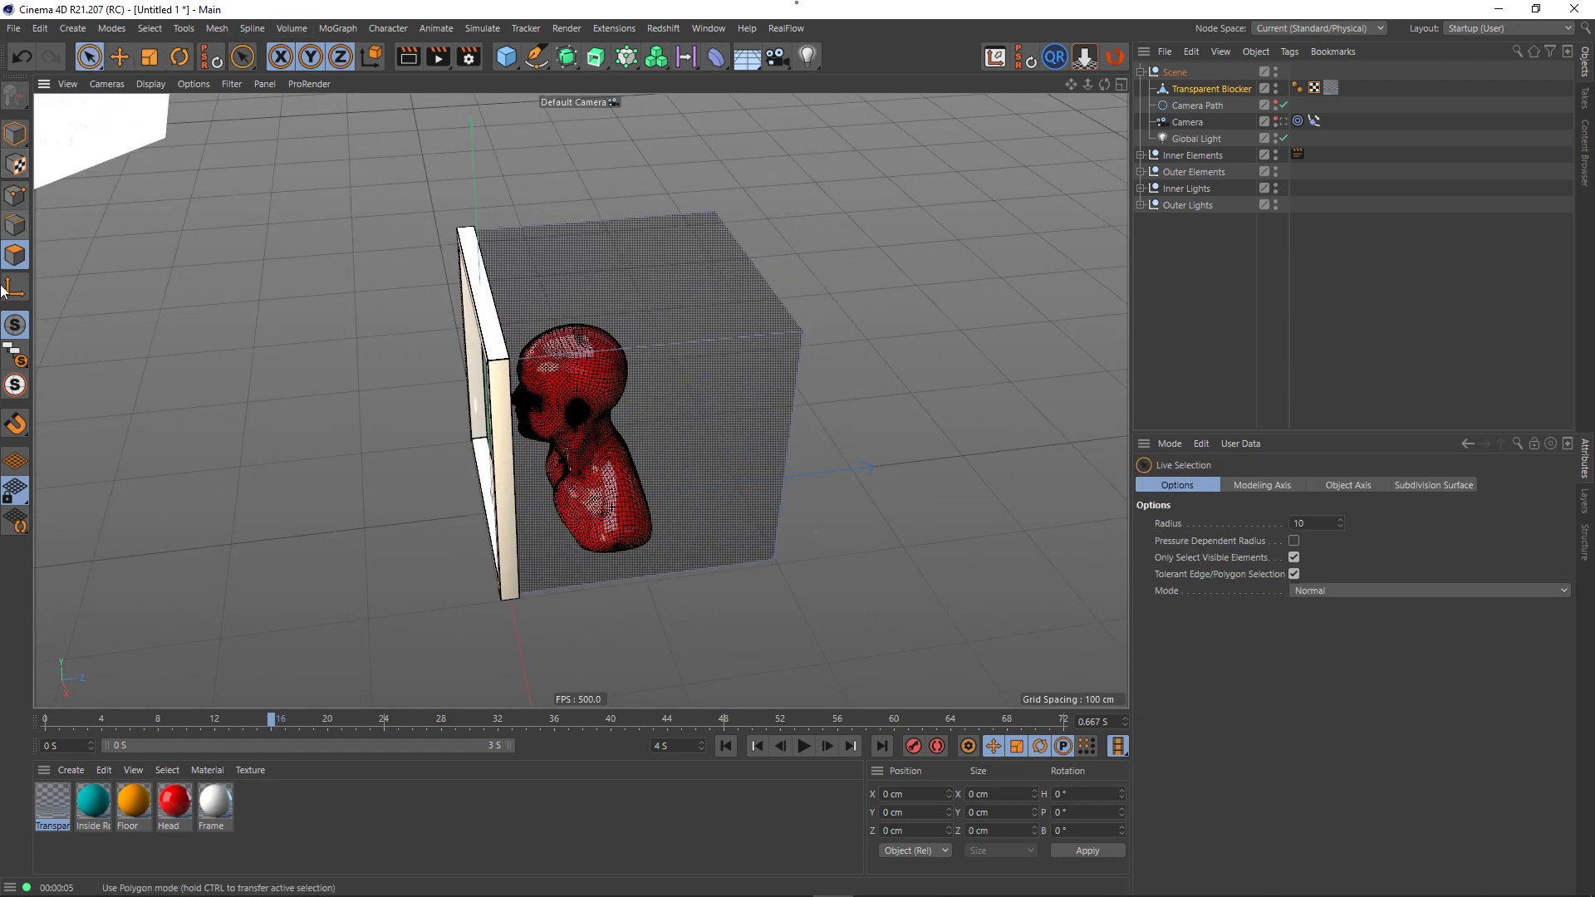
pyautogui.click(586, 293)
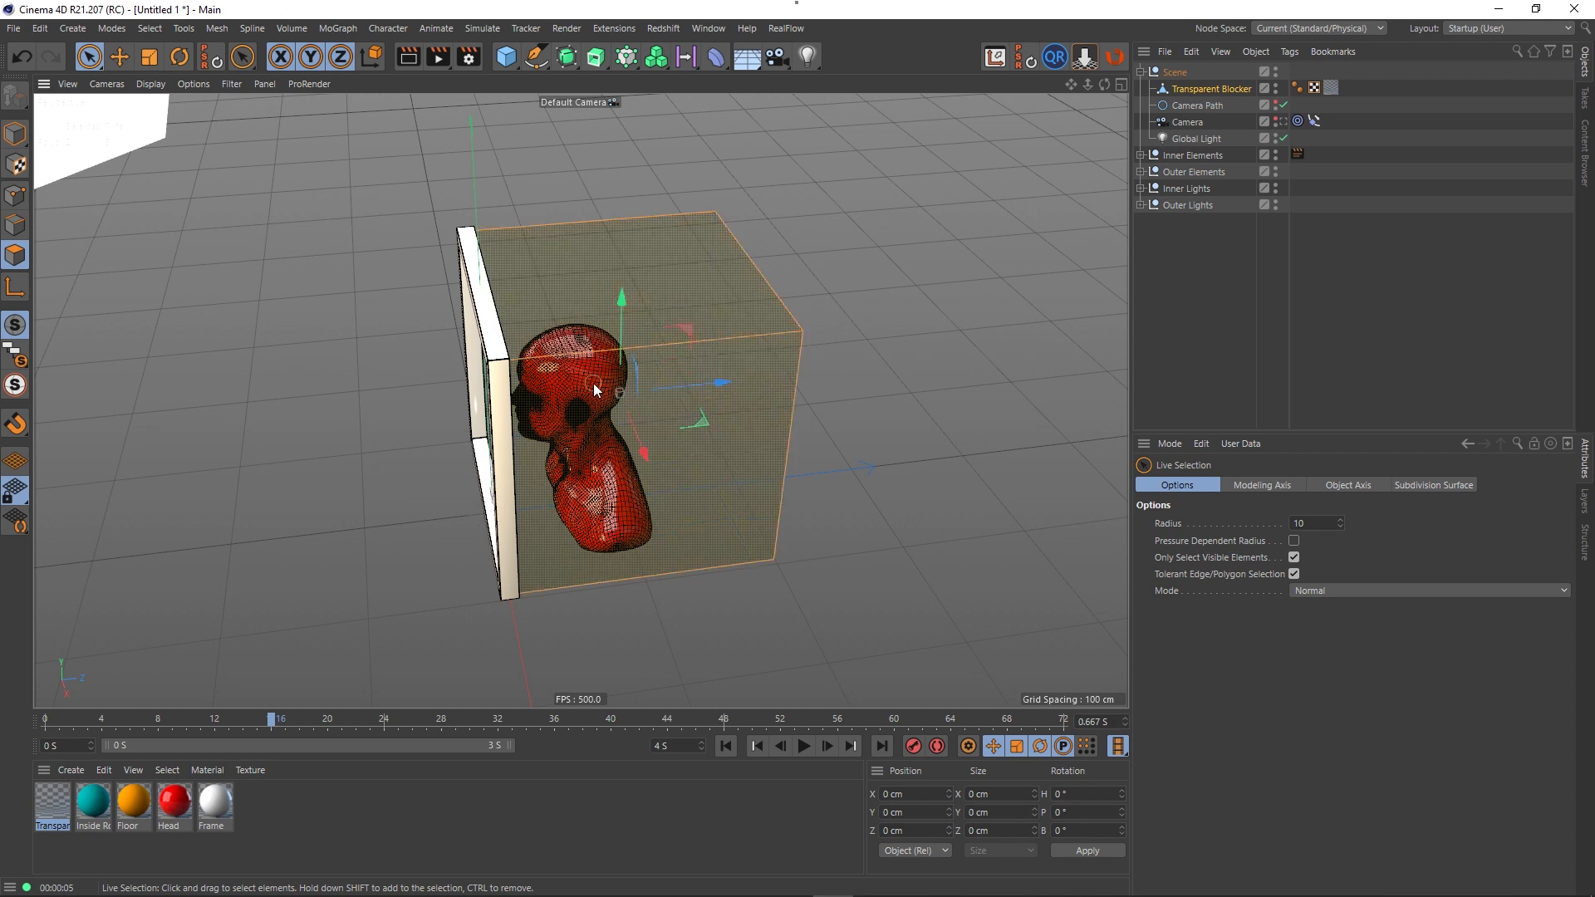
pyautogui.press('Delete')
pyautogui.moveTo(602, 585)
pyautogui.mouseDown()
pyautogui.moveTo(551, 405)
pyautogui.moveTo(555, 306)
pyautogui.mouseUp()
pyautogui.press('Delete')
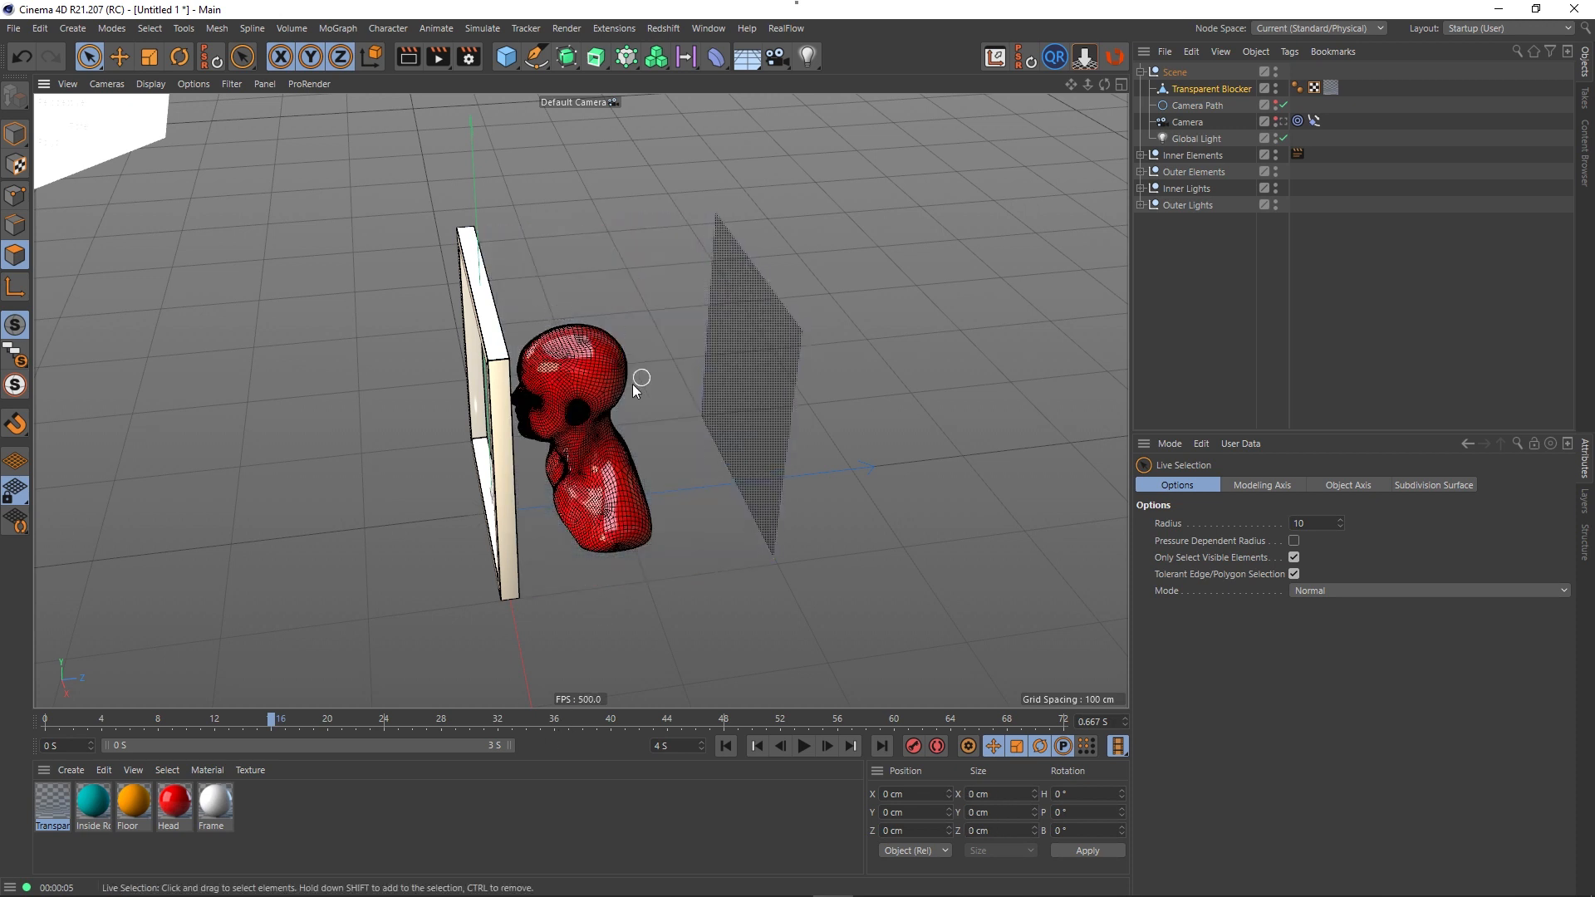
# - Reverse the normals of the Transparent Blocker's remaining back polygon and deselect it
pyautogui.click(746, 422)
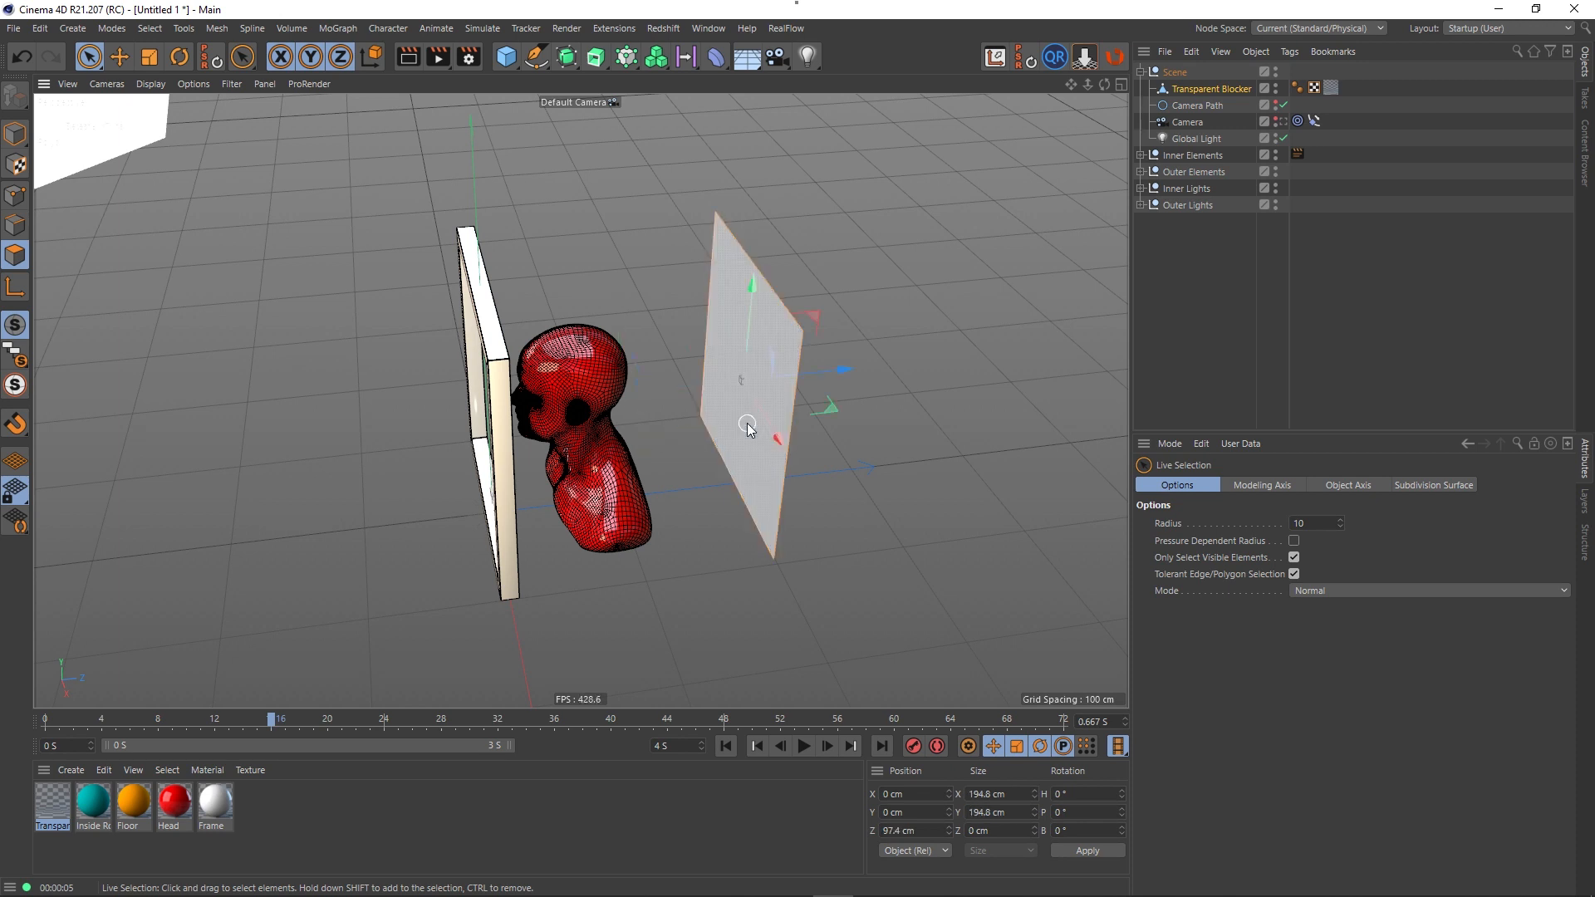
pyautogui.keyDown('alt'); pyautogui.moveTo(919, 484); pyautogui.dragTo(954, 452); pyautogui.keyUp('alt')
pyautogui.rightClick(874, 387)
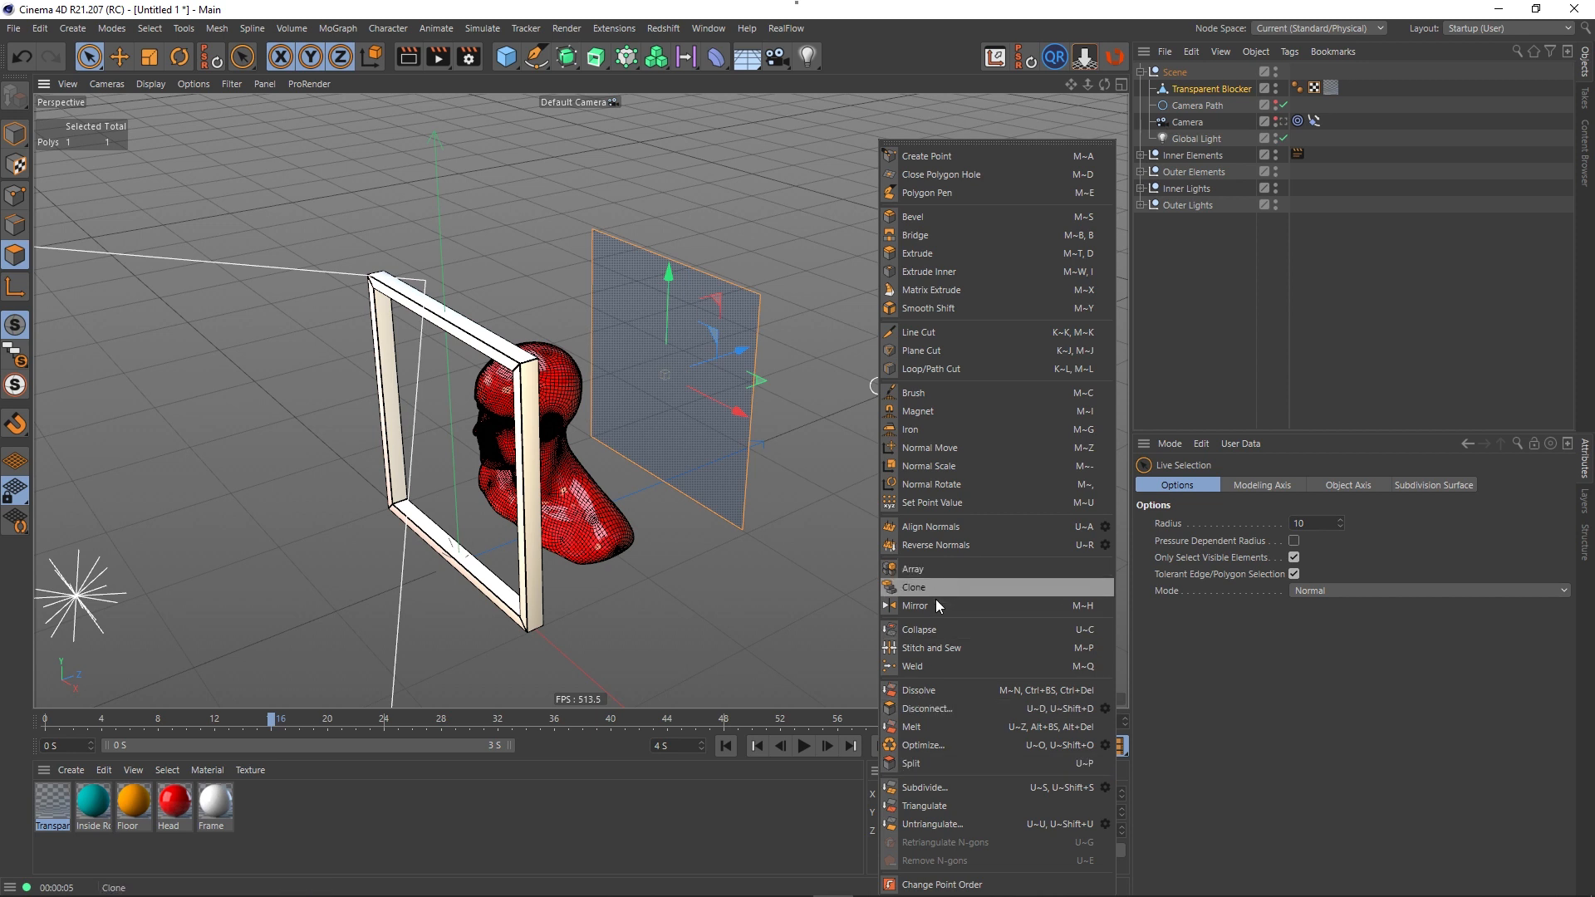
pyautogui.click(939, 542)
pyautogui.click(883, 421)
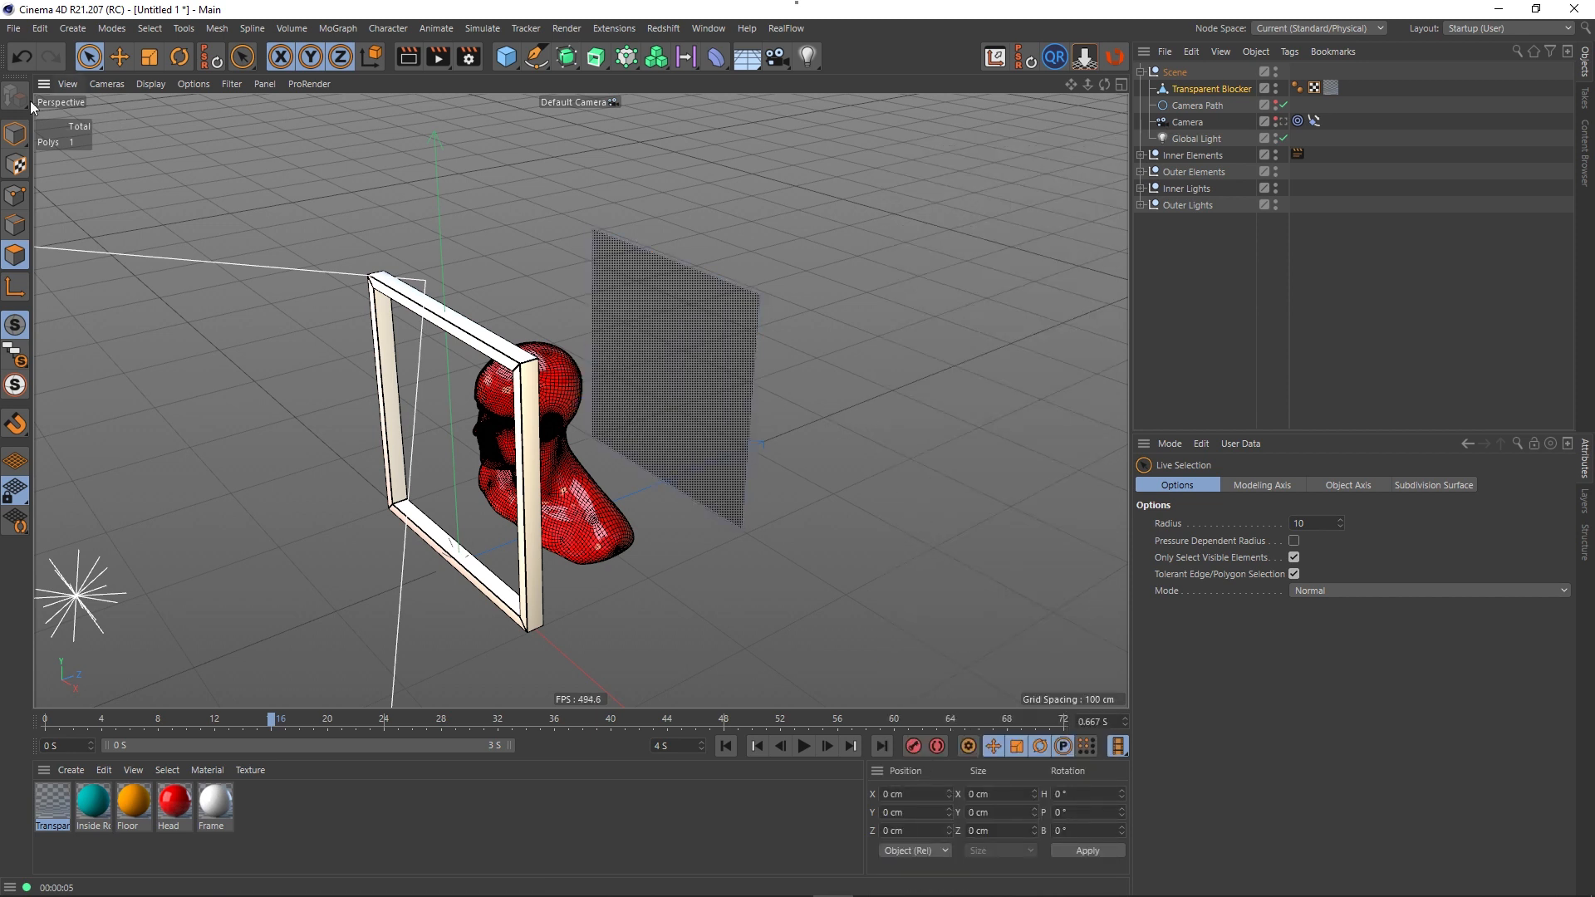
# - Center the Transparent Blocker's axis on all its points with Axis Center in Model mode
pyautogui.click(15, 133)
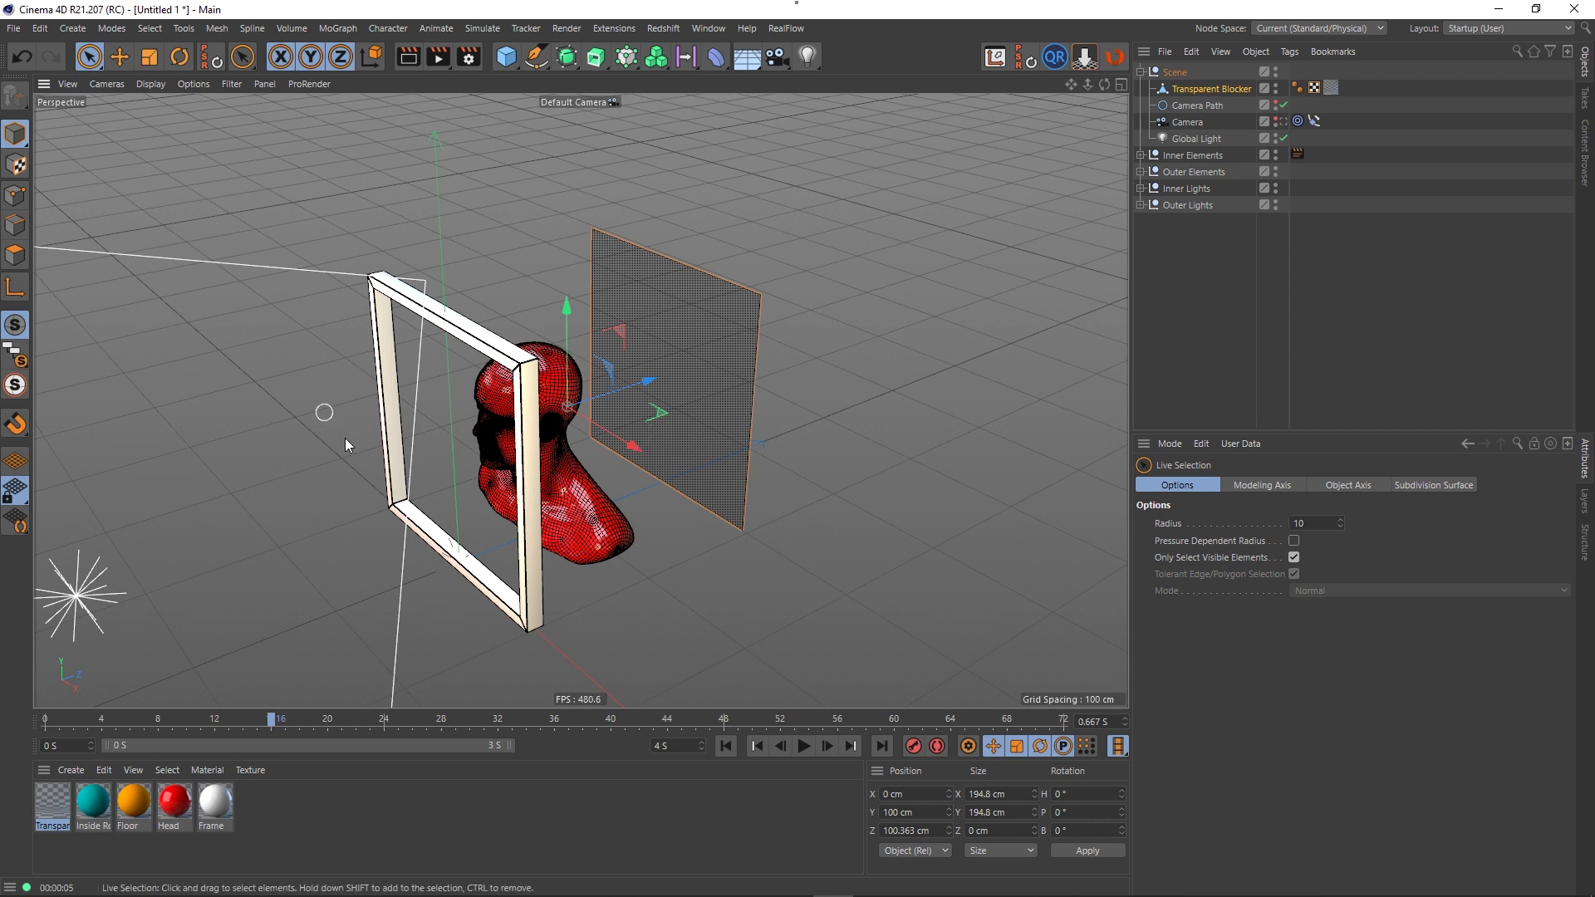
pyautogui.click(217, 28)
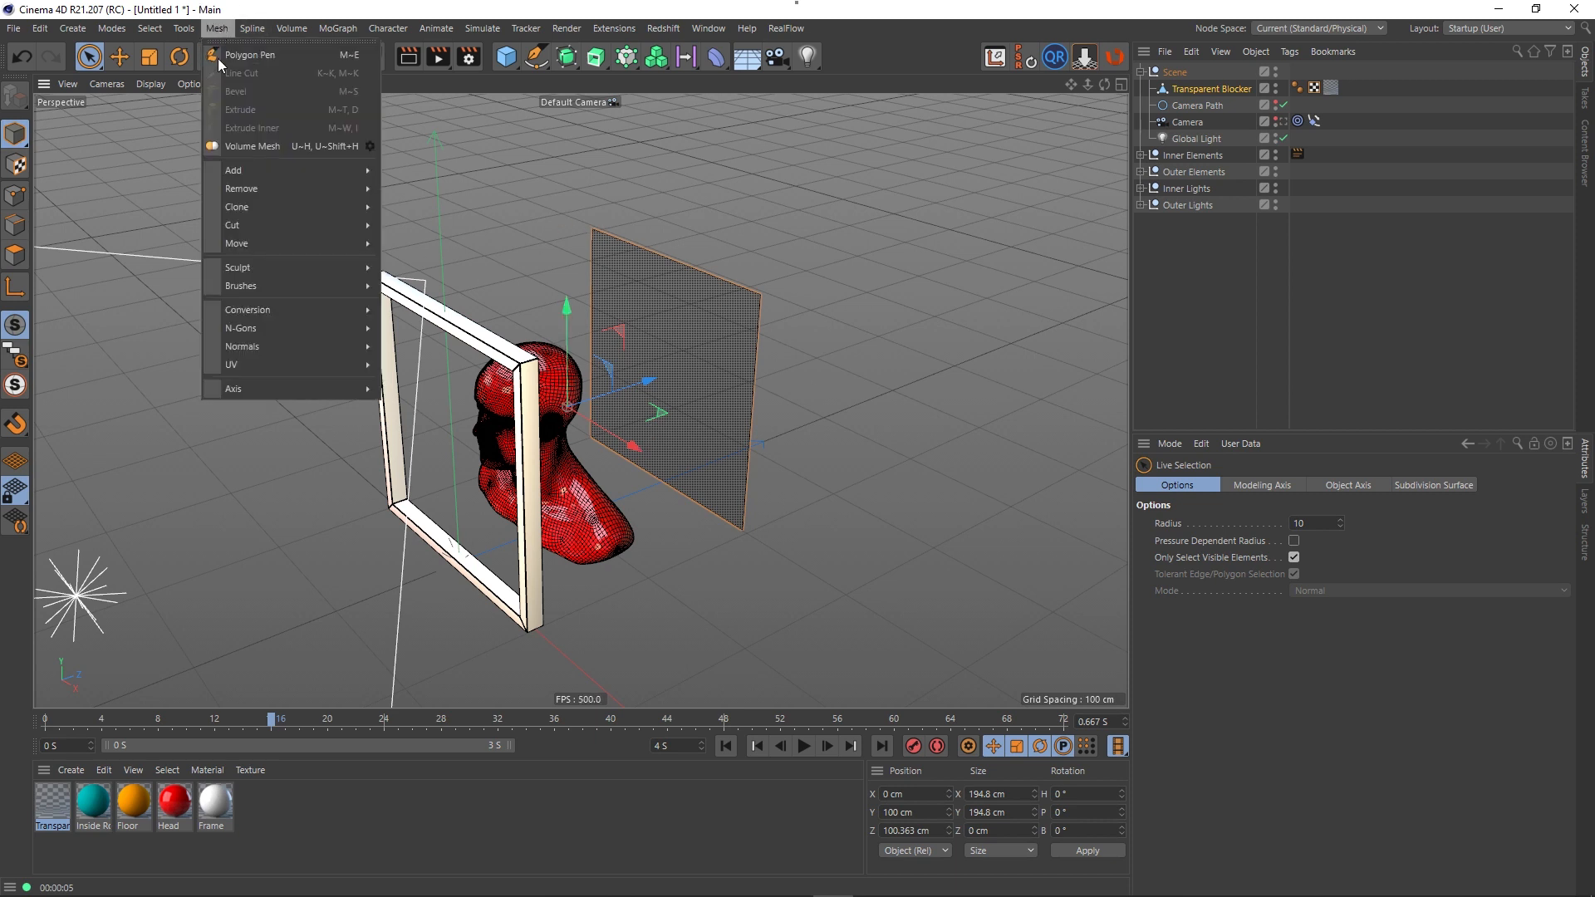
pyautogui.moveTo(260, 386)
pyautogui.click(407, 397)
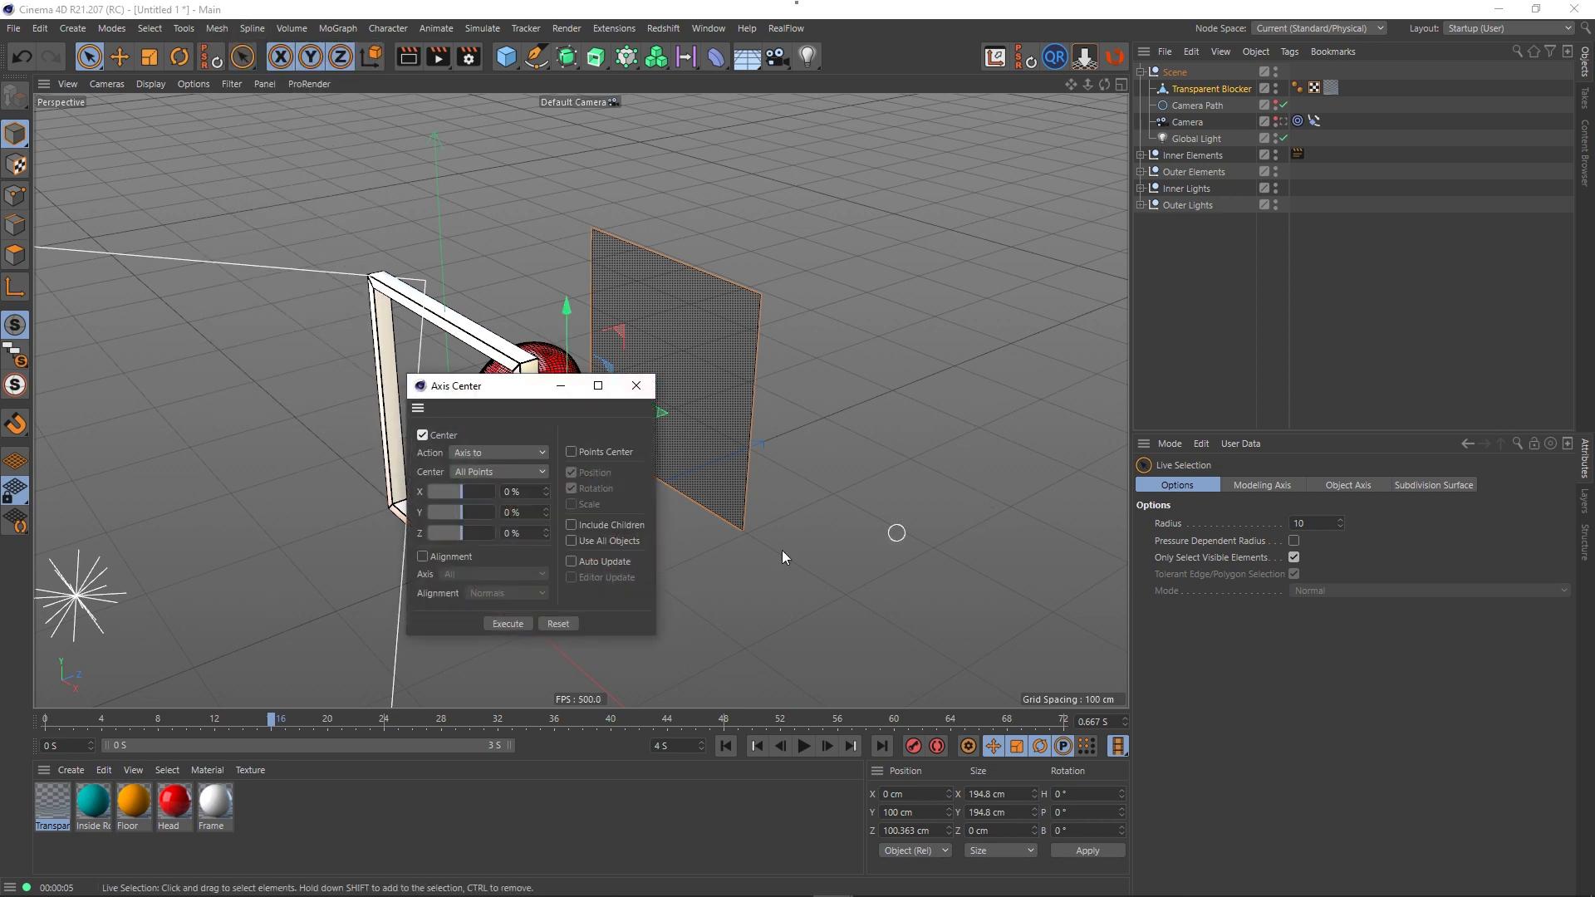
pyautogui.click(507, 624)
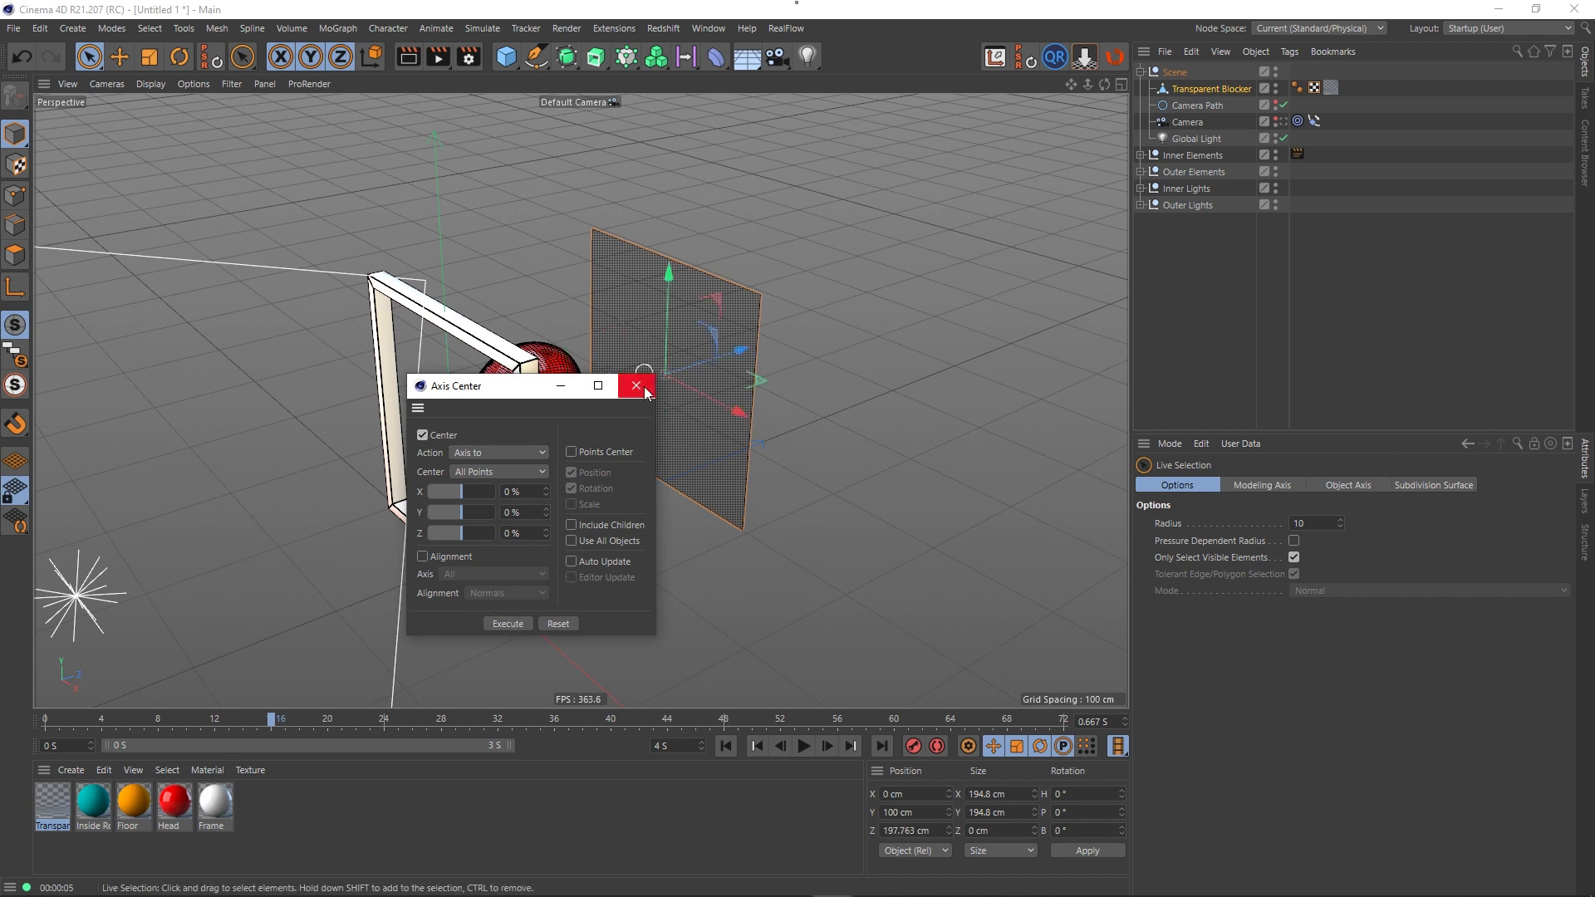
pyautogui.click(637, 386)
# - Move the Transparent Blocker along Z into the middle of the frame's thickness, at Z about -0.2 cm
pyautogui.moveTo(745, 347); pyautogui.dragTo(555, 450)
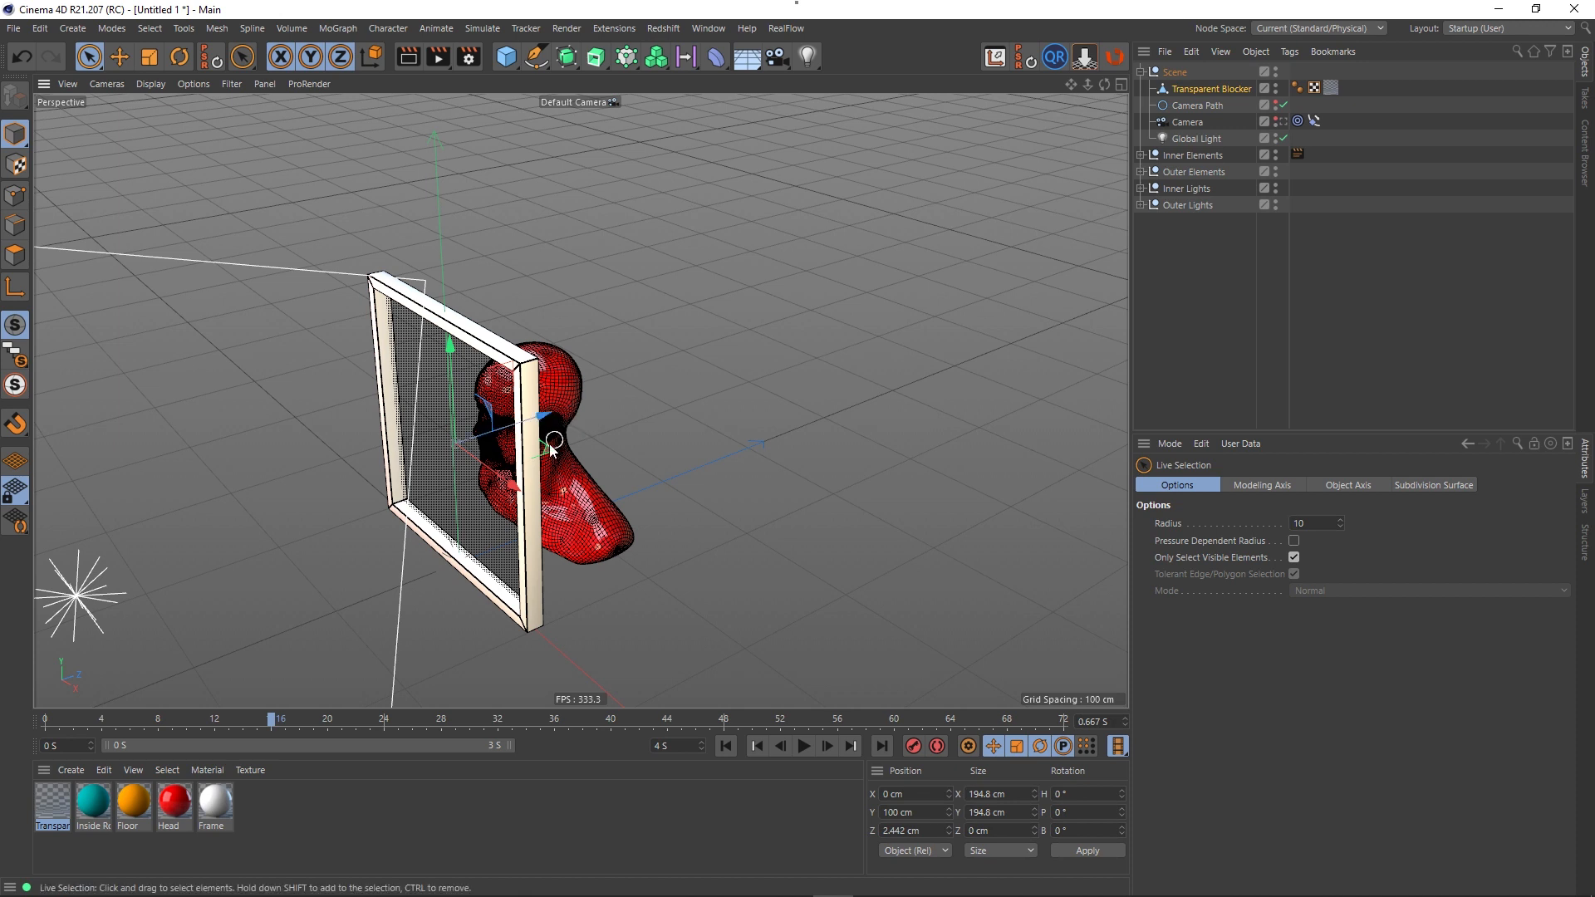
pyautogui.scroll(8, 548, 457)
pyautogui.middleClick(770, 369)
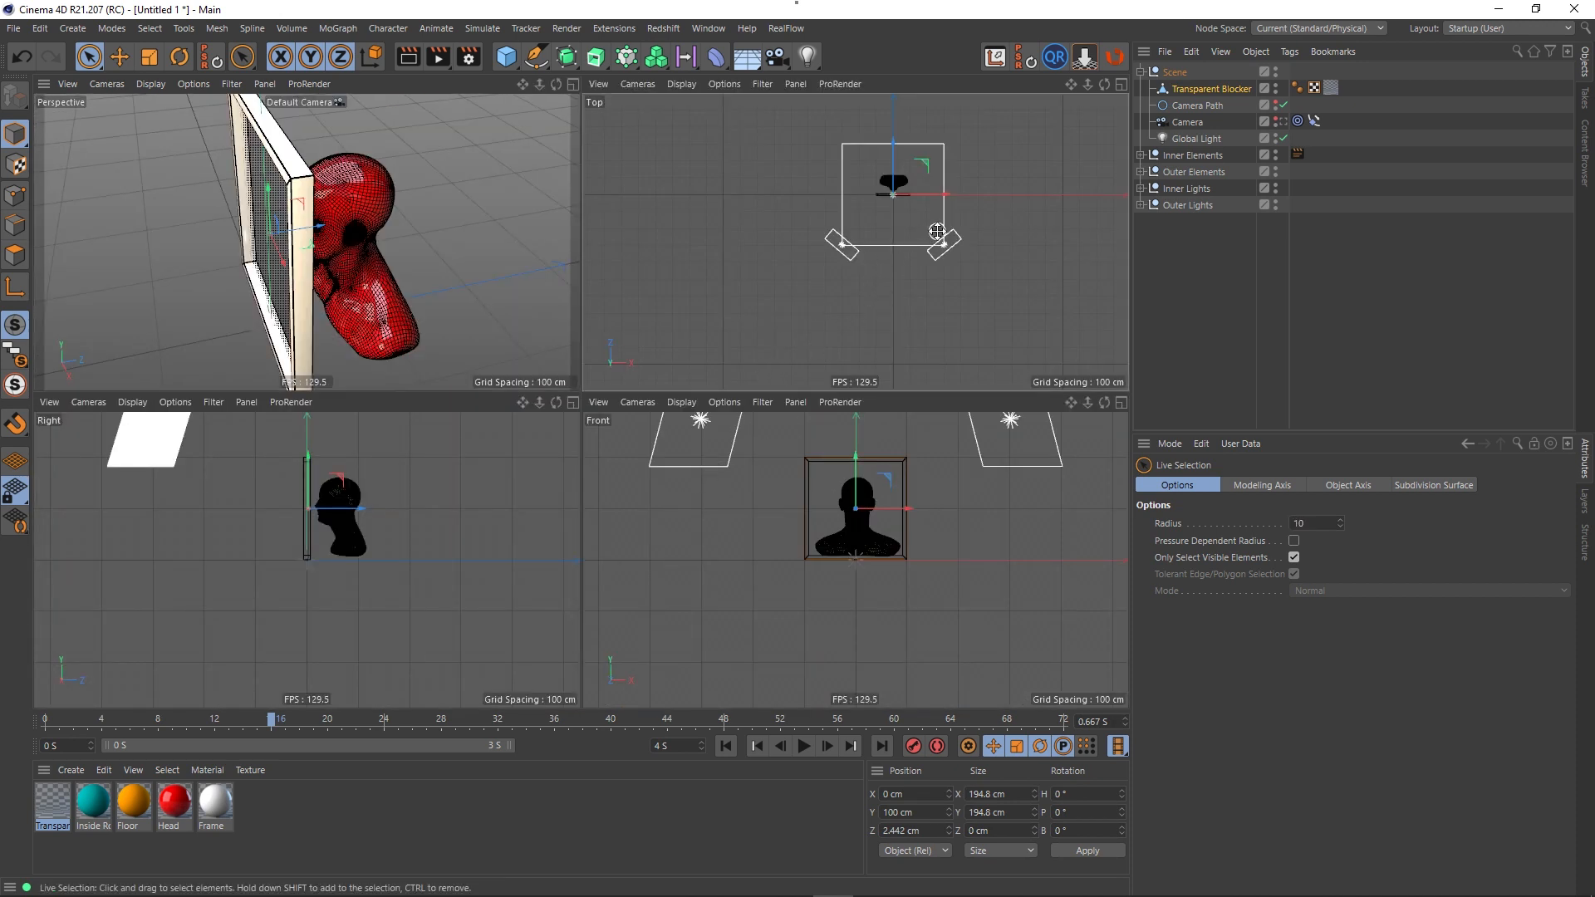
pyautogui.middleClick(657, 227)
pyautogui.scroll(10, 769, 271)
pyautogui.scroll(3, 769, 271)
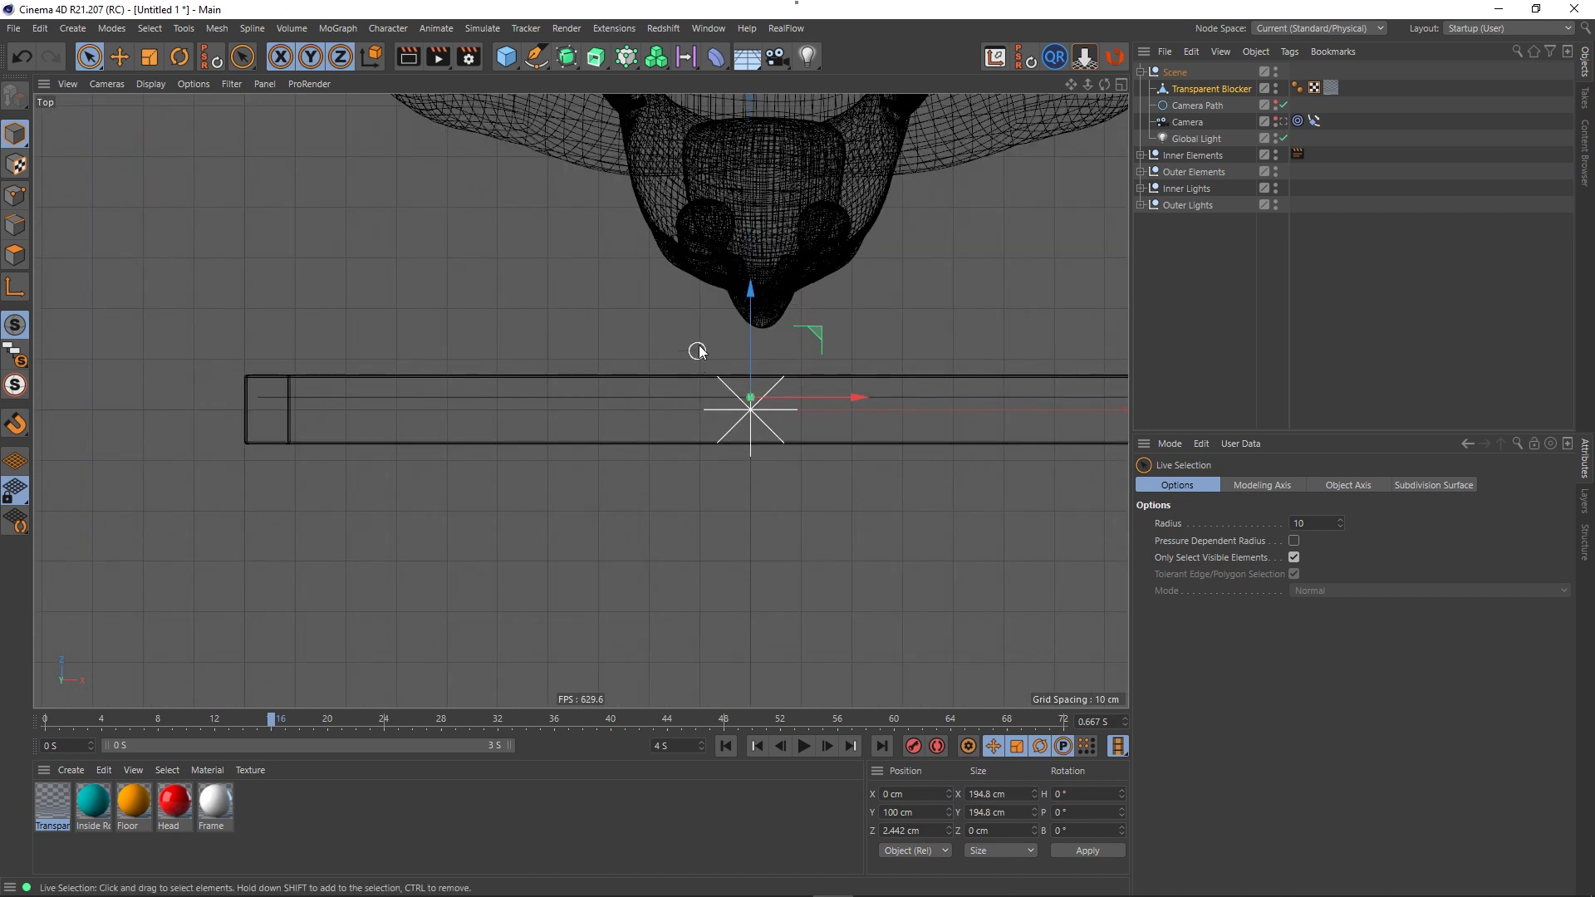
pyautogui.moveTo(747, 302); pyautogui.dragTo(735, 321)
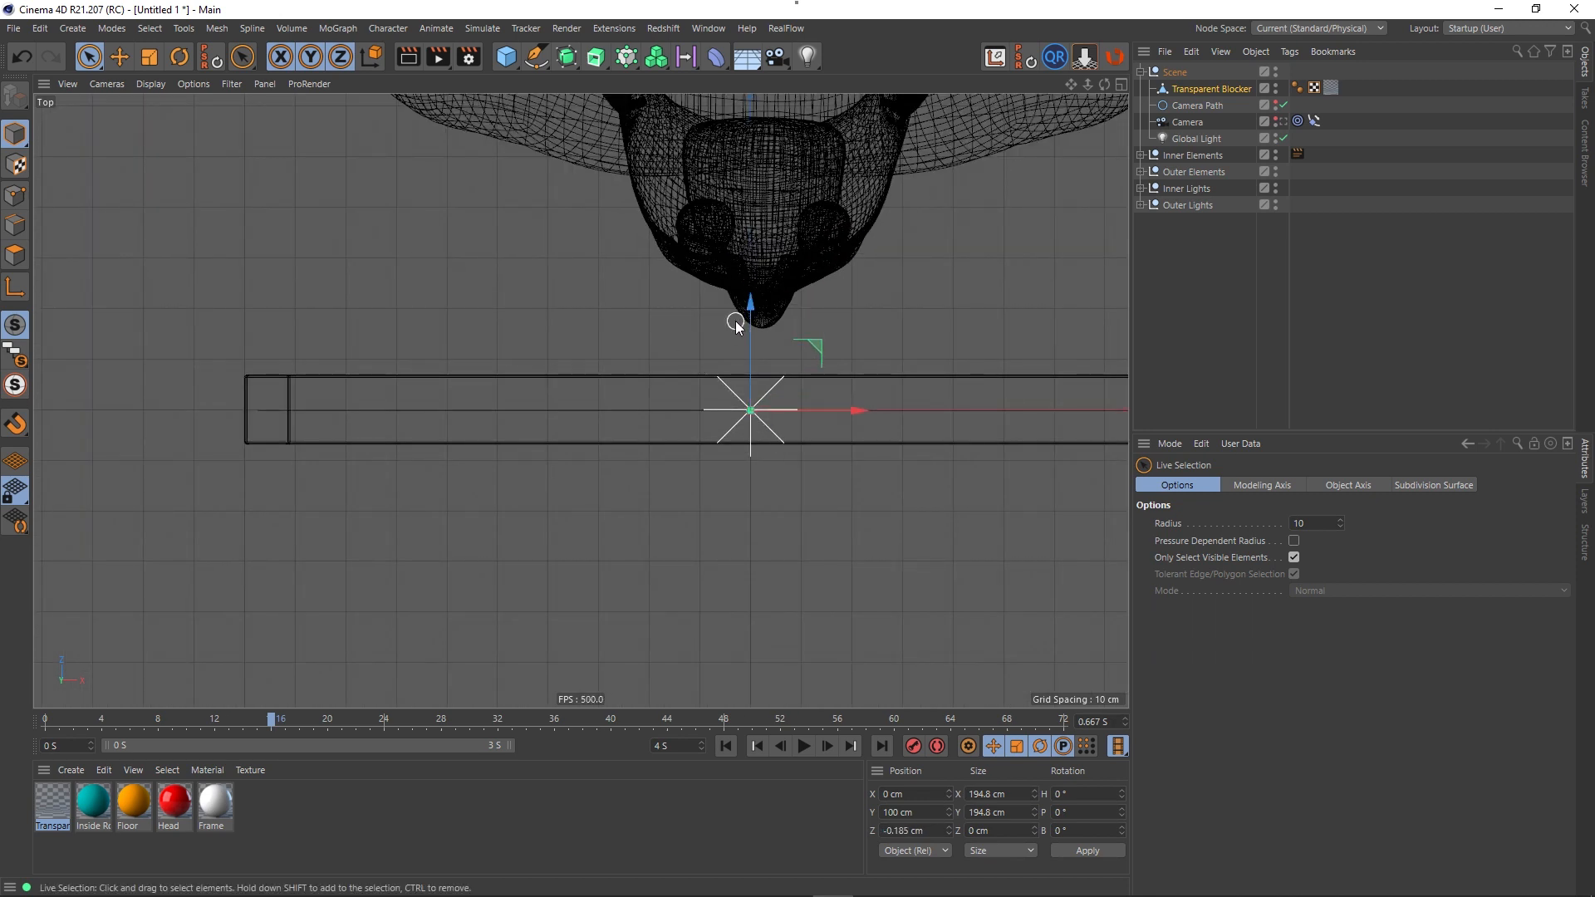
pyautogui.middleClick(542, 520)
pyautogui.middleClick(335, 293)
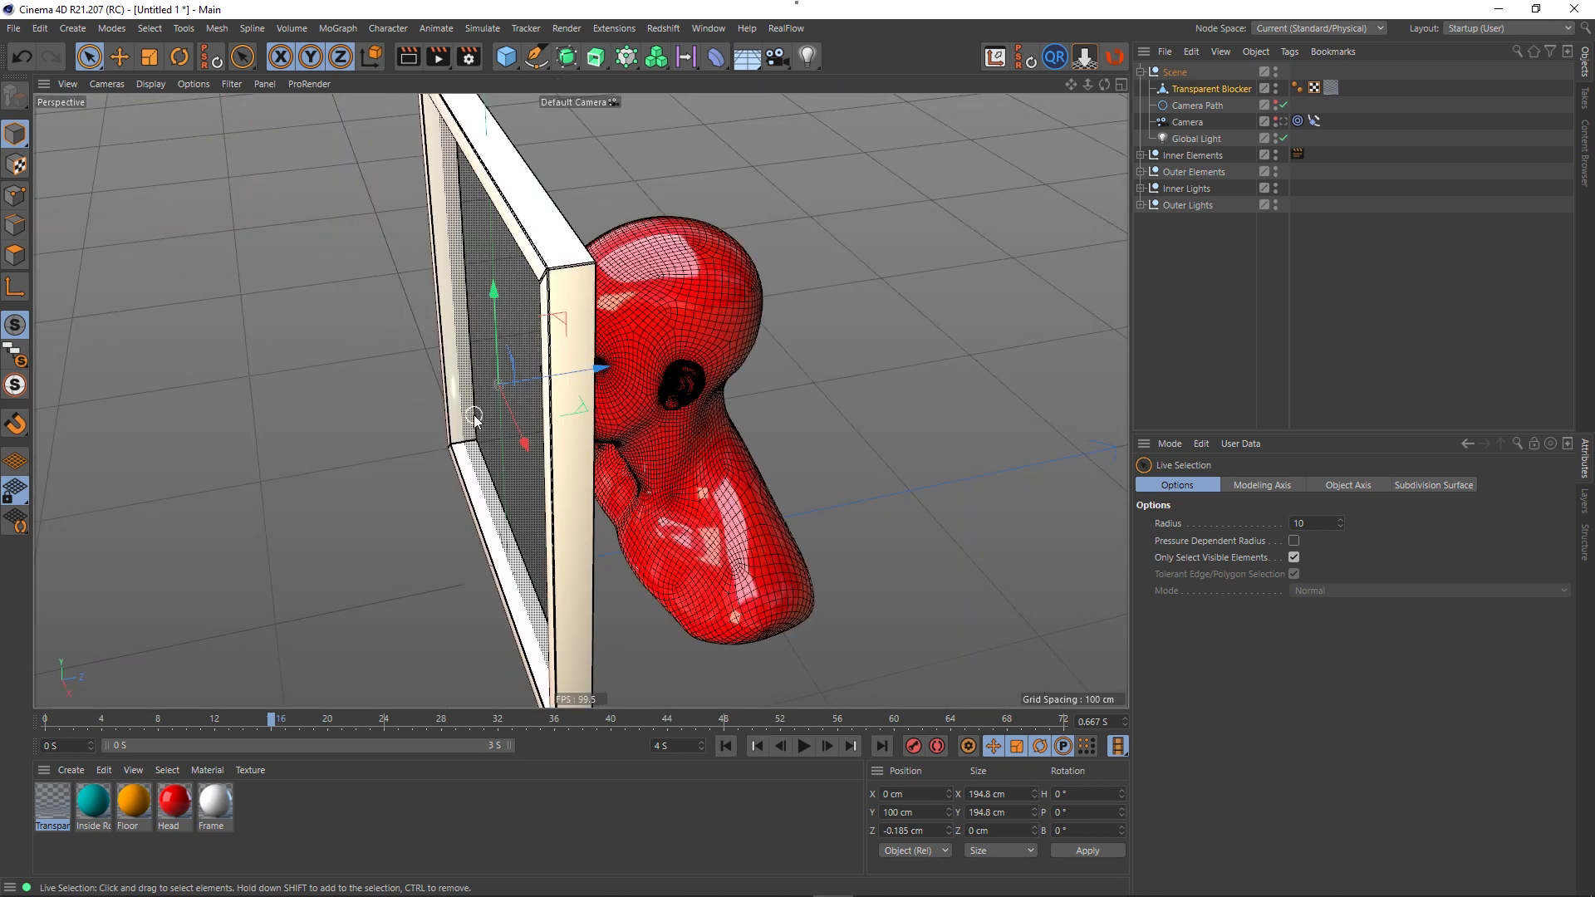
# - Scale the Transparent Blocker down uniformly to about 187 by 187 cm, keeping its edges within the frame's border
pyautogui.keyDown('alt'); pyautogui.moveTo(474, 417); pyautogui.dragTo(633, 374); pyautogui.keyUp('alt')
pyautogui.middleClick(764, 449)
pyautogui.middleClick(867, 565)
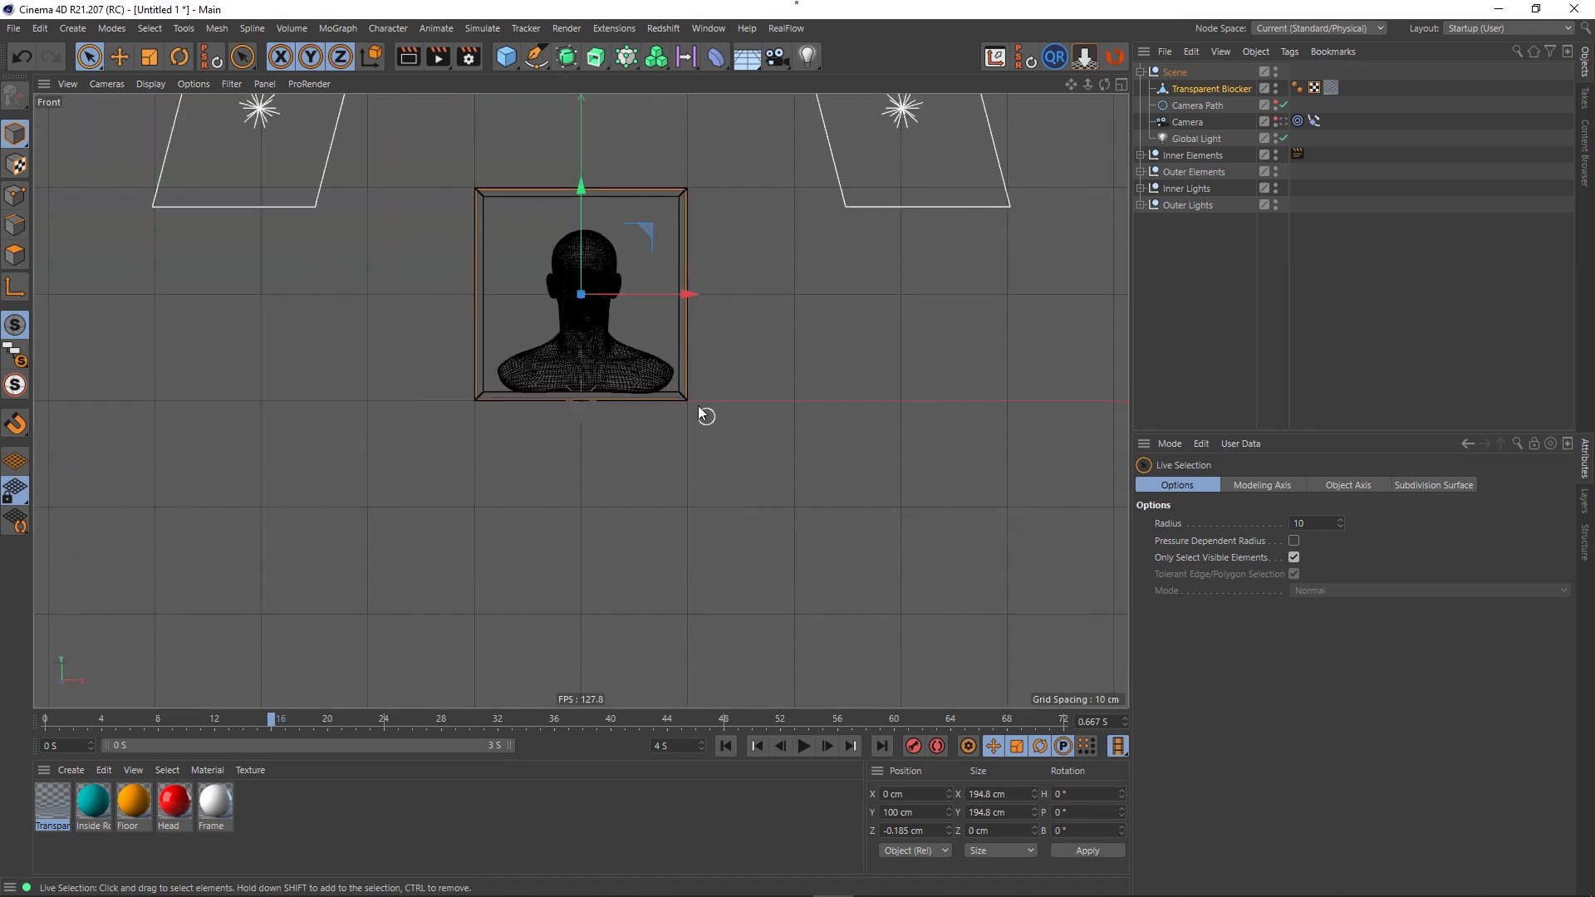
pyautogui.scroll(7, 575, 299)
pyautogui.keyDown('alt'); pyautogui.moveTo(673, 287); pyautogui.dragTo(725, 409, button='middle'); pyautogui.keyUp('alt')
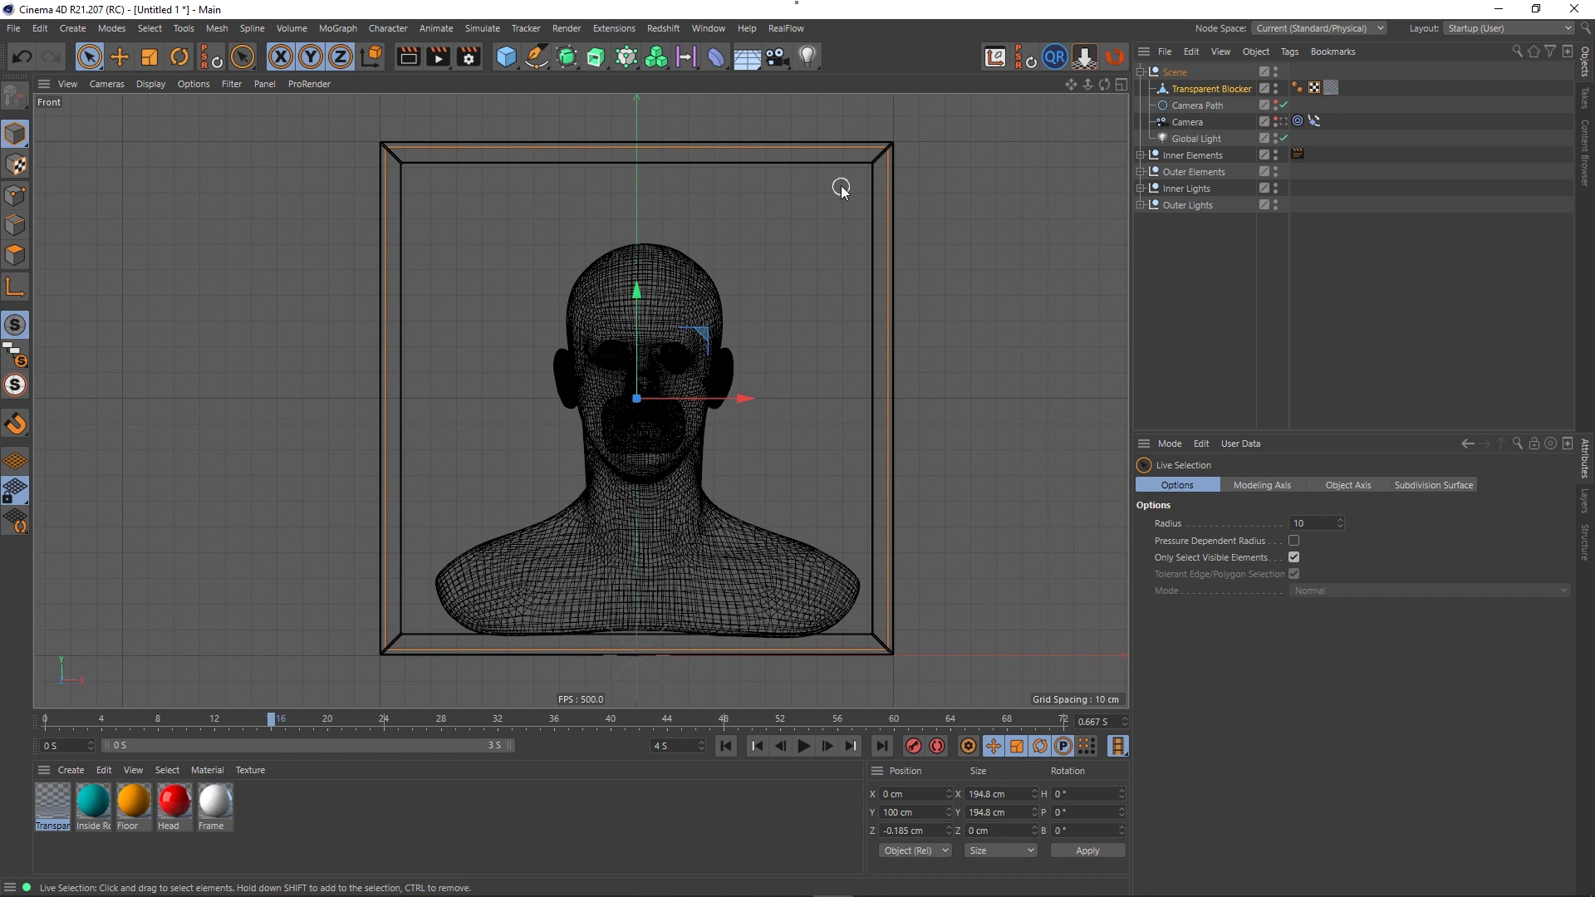
pyautogui.click(149, 56)
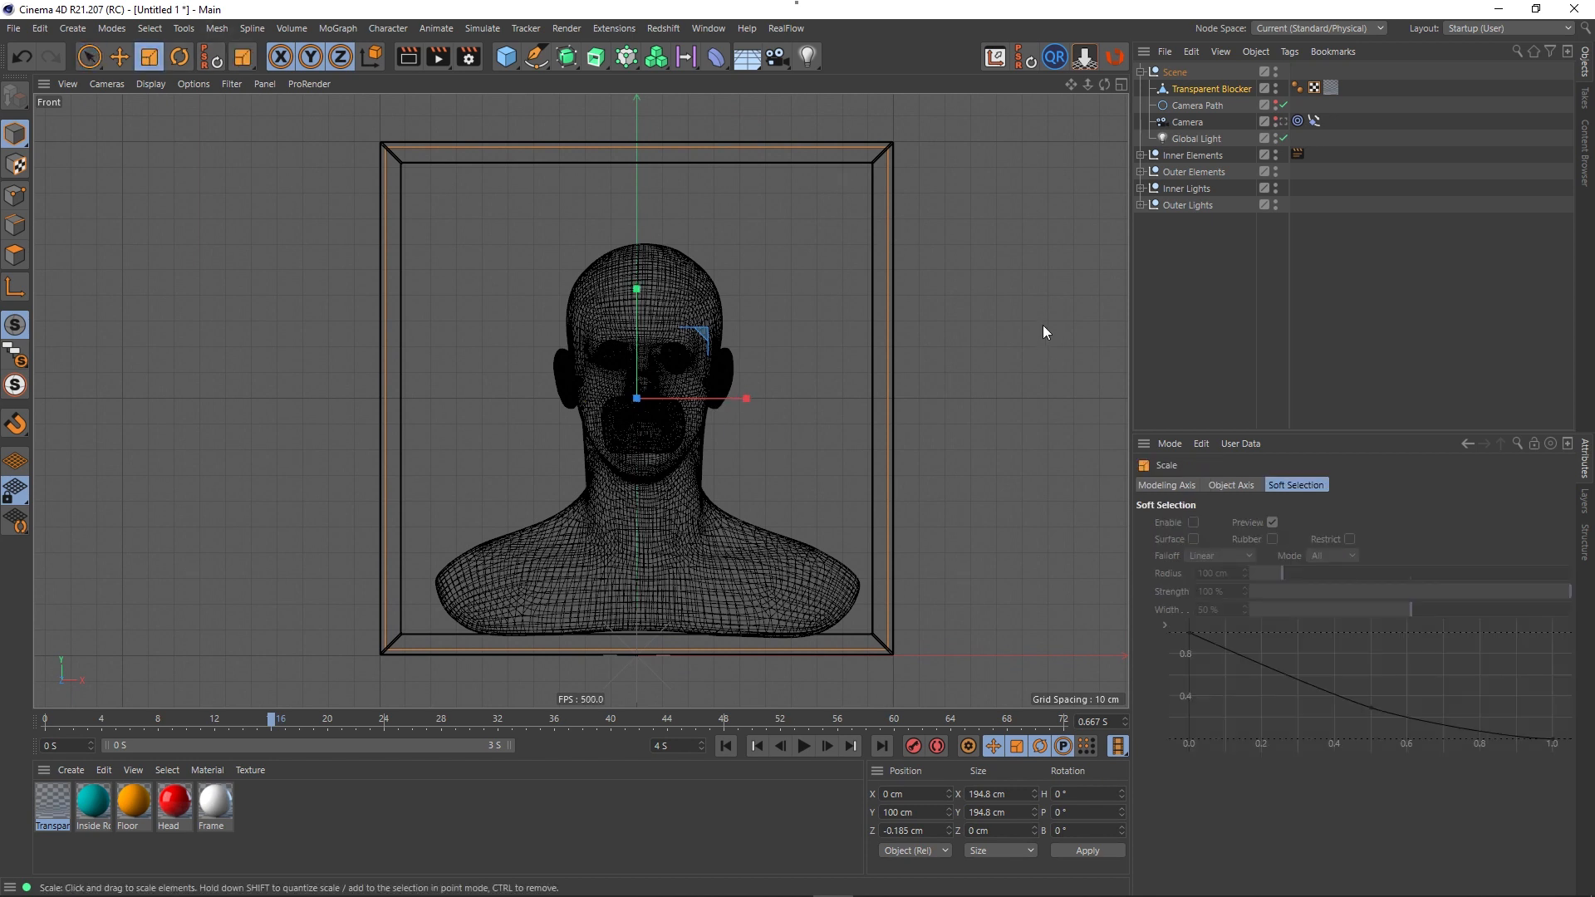
pyautogui.moveTo(1043, 326); pyautogui.dragTo(1025, 341)
pyautogui.middleClick(336, 266)
pyautogui.middleClick(221, 217)
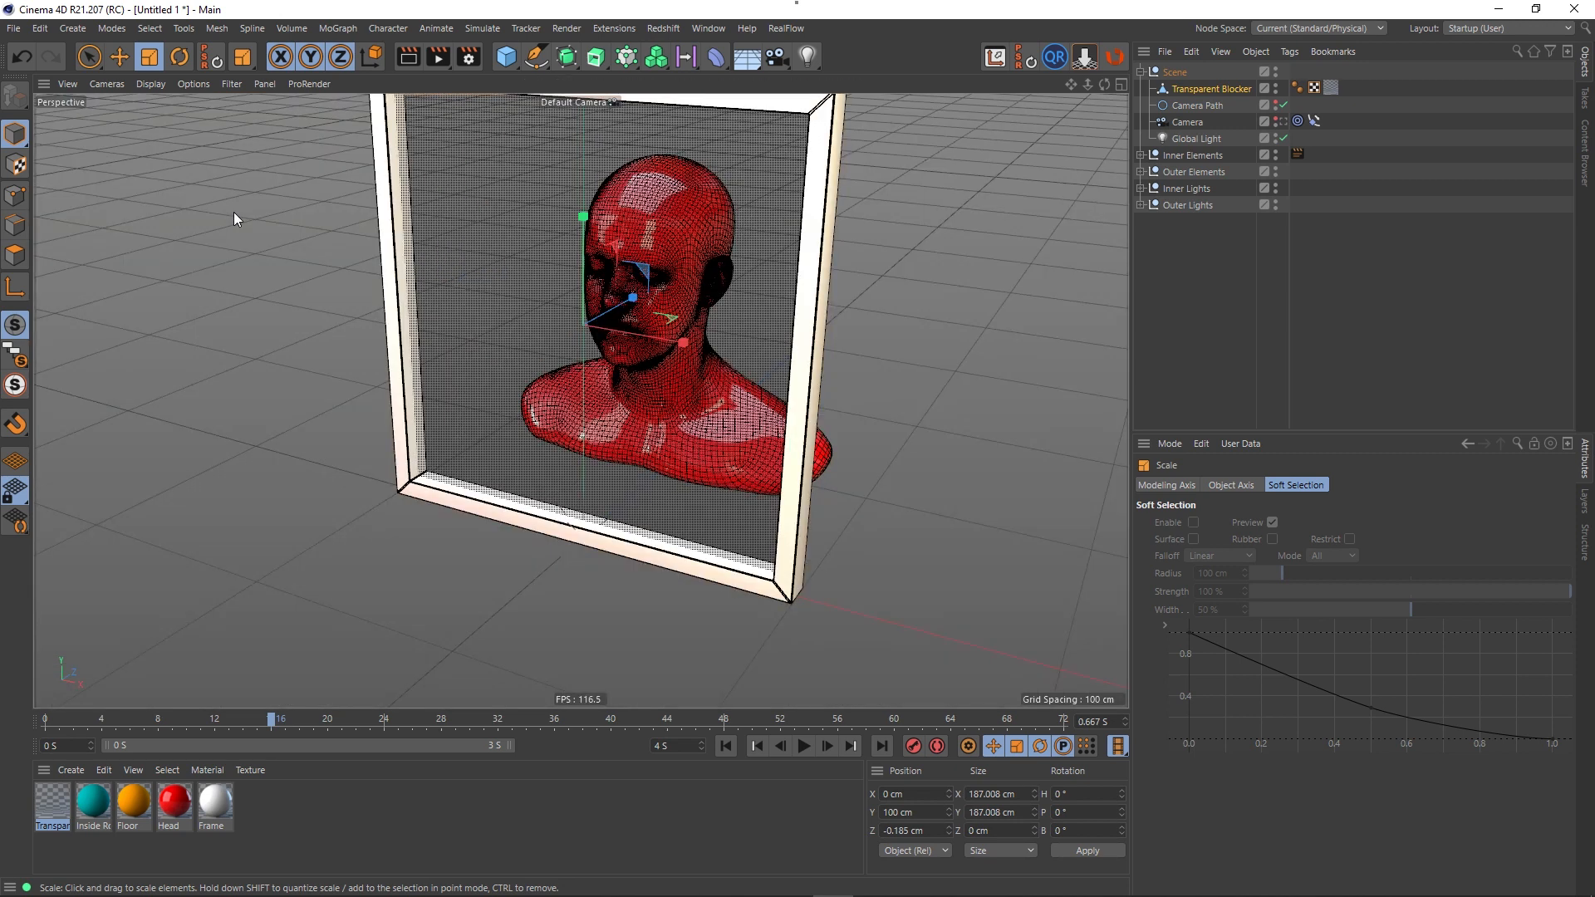
# - Look through the scene camera and render a preview of the view
pyautogui.scroll(-3, 481, 351)
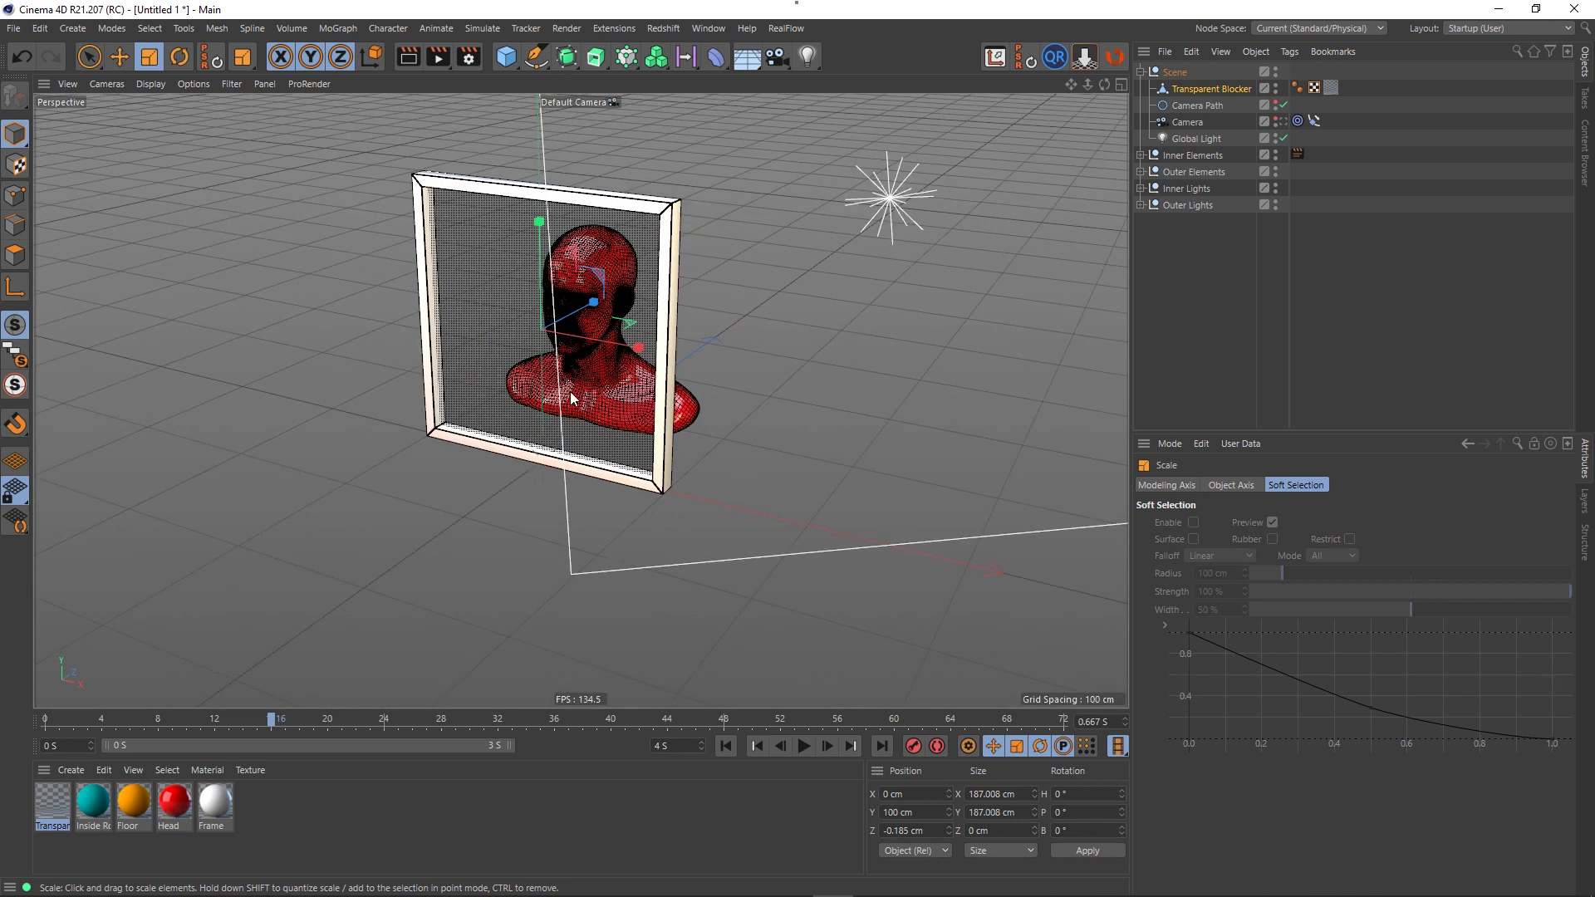
pyautogui.click(1298, 120)
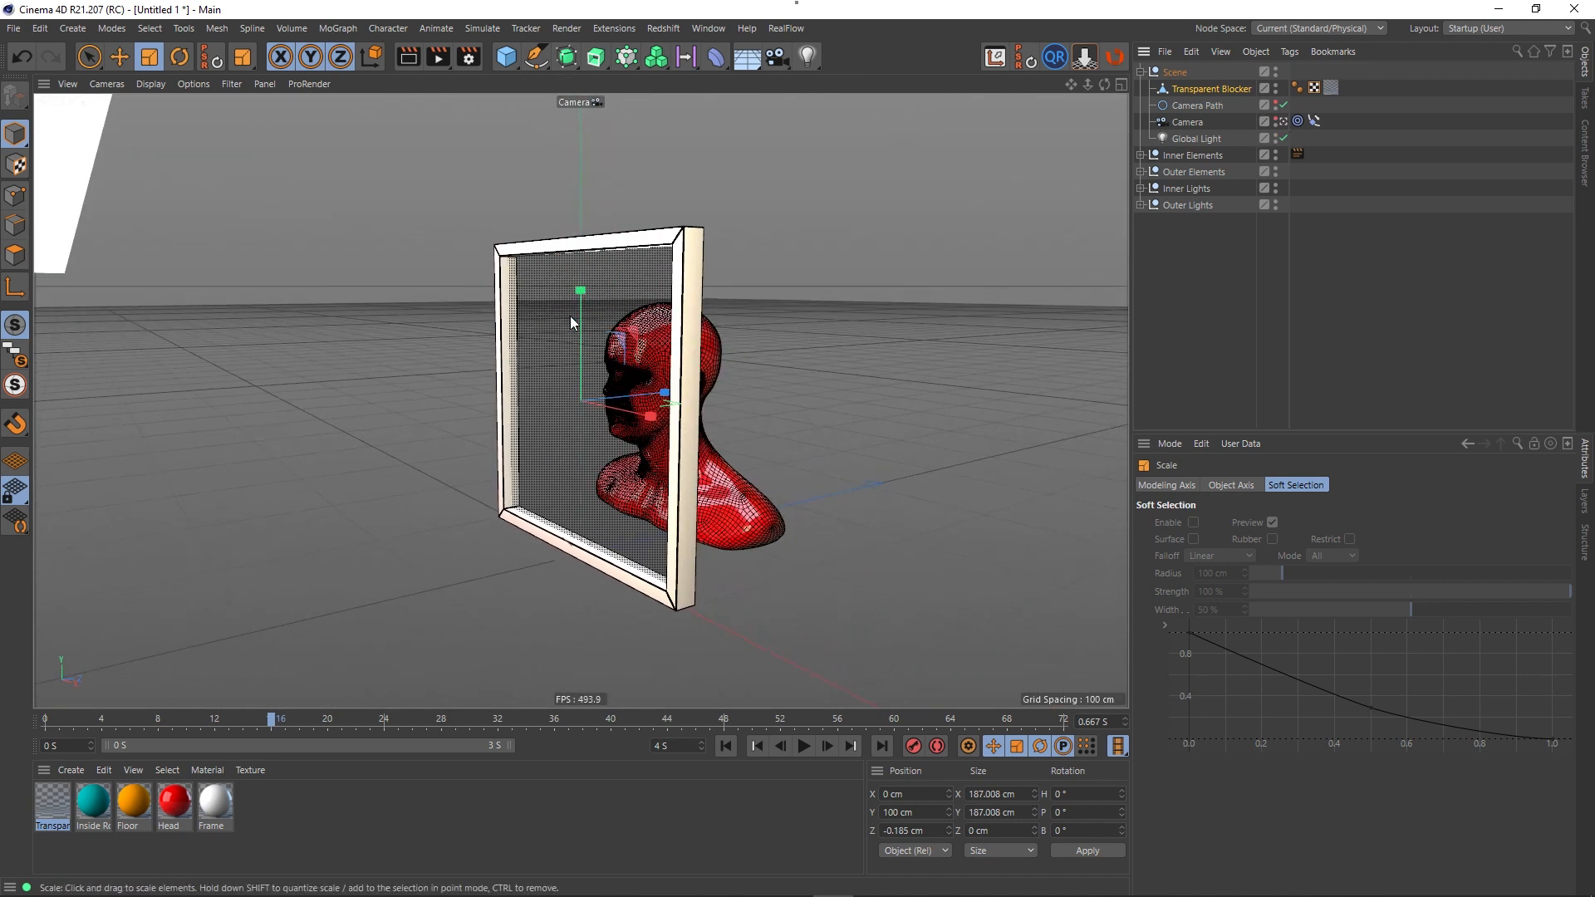
pyautogui.click(406, 63)
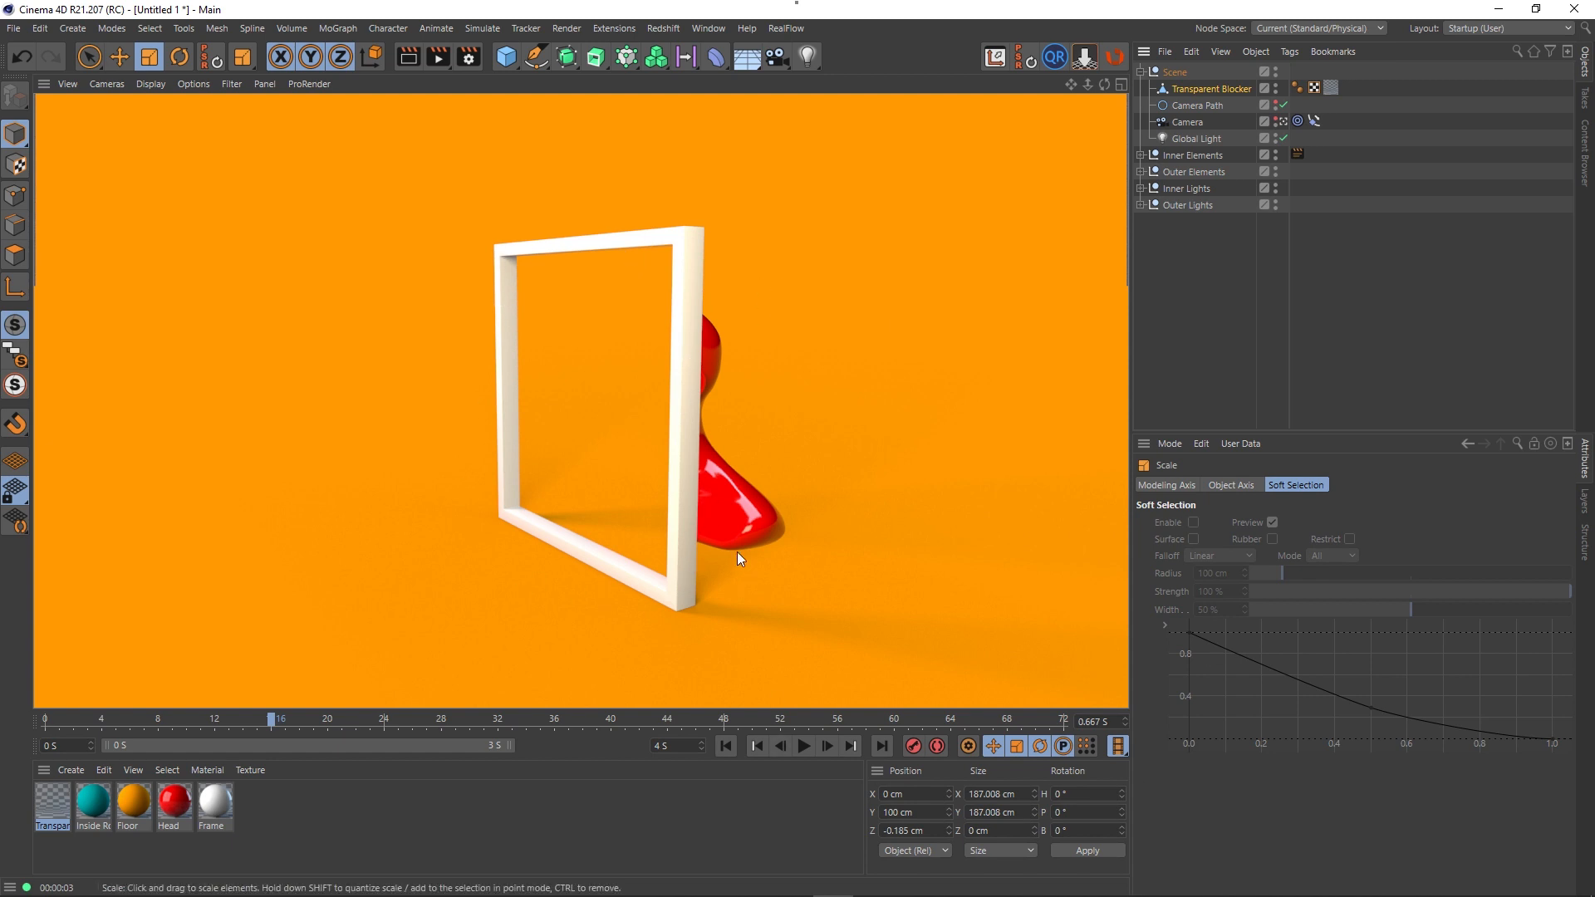
# - Enable Seen by Transparency and disable Seen by Camera in the Inner Elements Compositing tag, test-rendering each change
pyautogui.click(1297, 155)
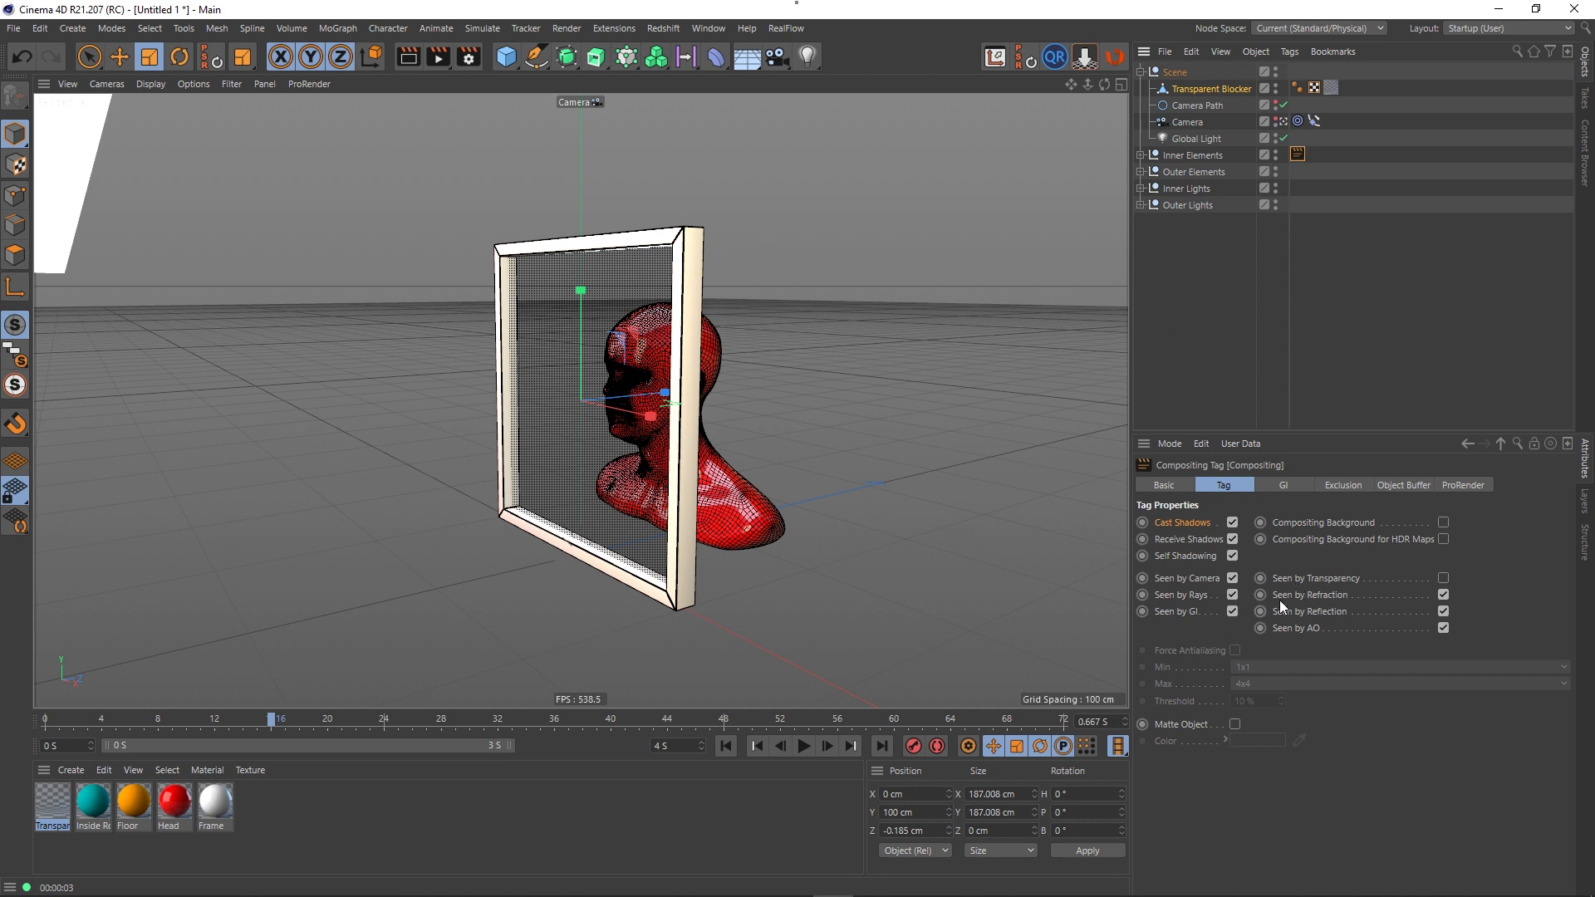
pyautogui.click(1444, 578)
pyautogui.hotkey('ctrl', 'r')
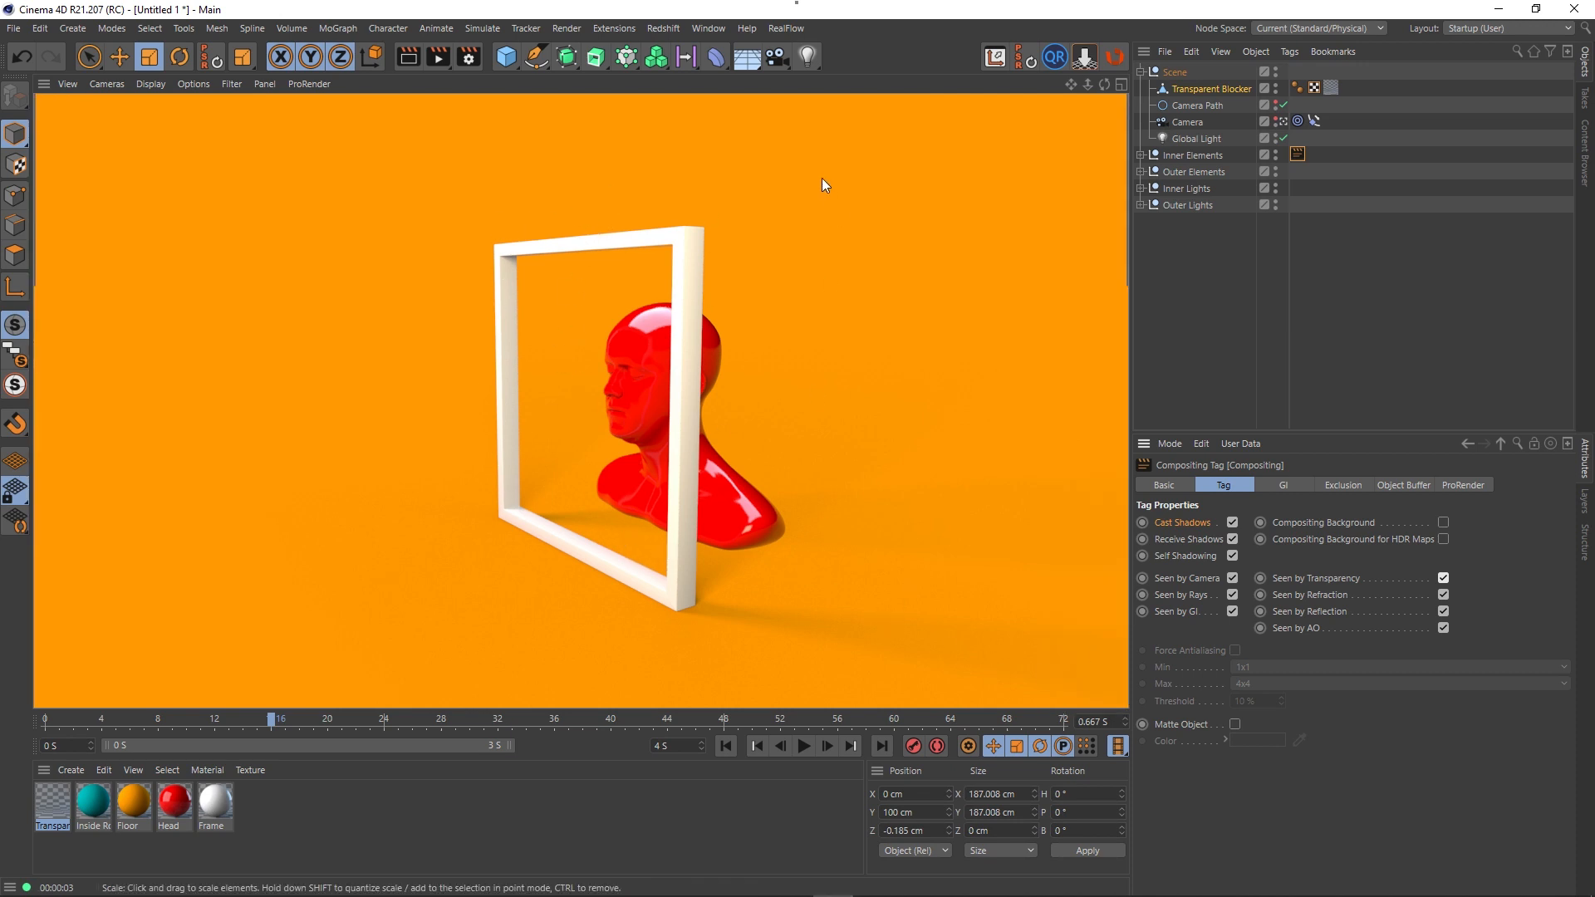
pyautogui.click(1233, 579)
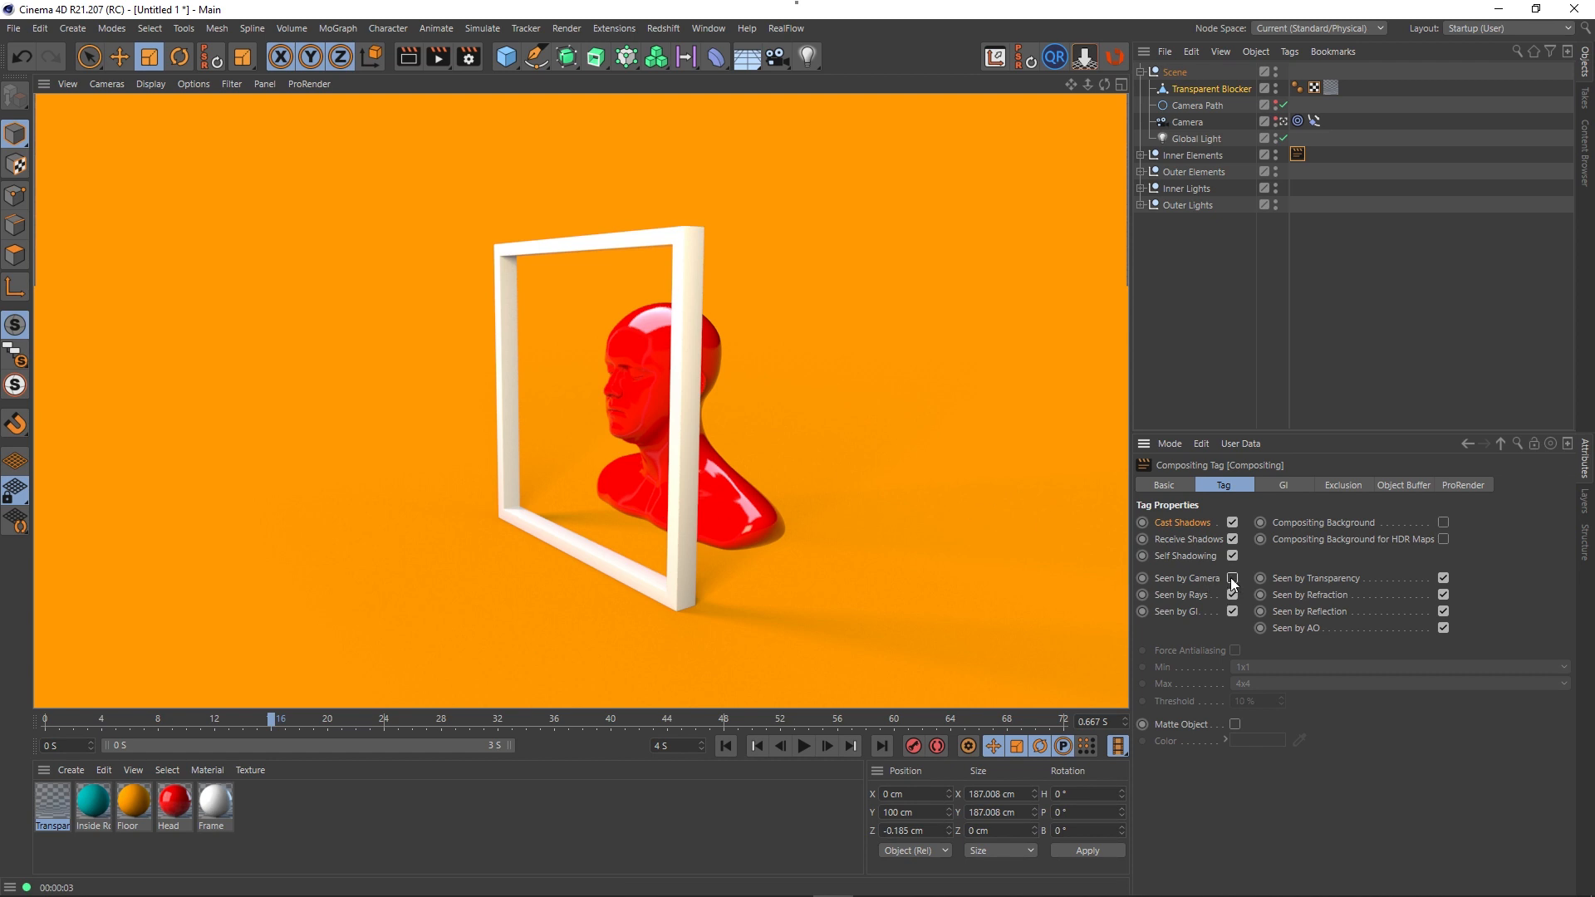
pyautogui.click(407, 57)
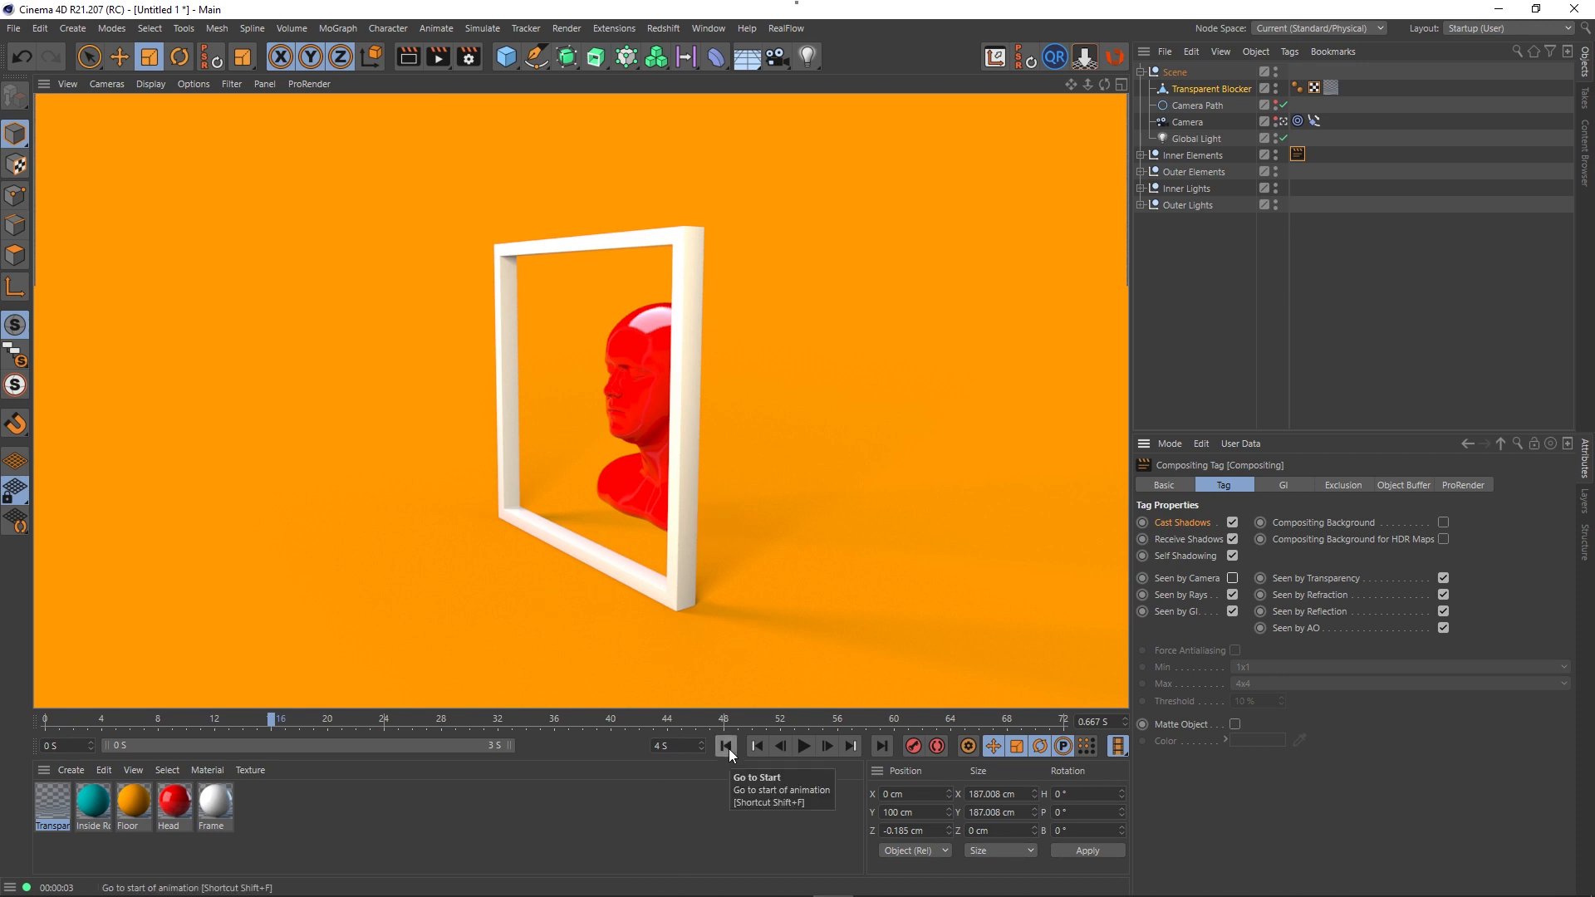
# - Duplicate the Floor from the Outer Elements group into the Inner Elements group, below the Head
pyautogui.click(1203, 253)
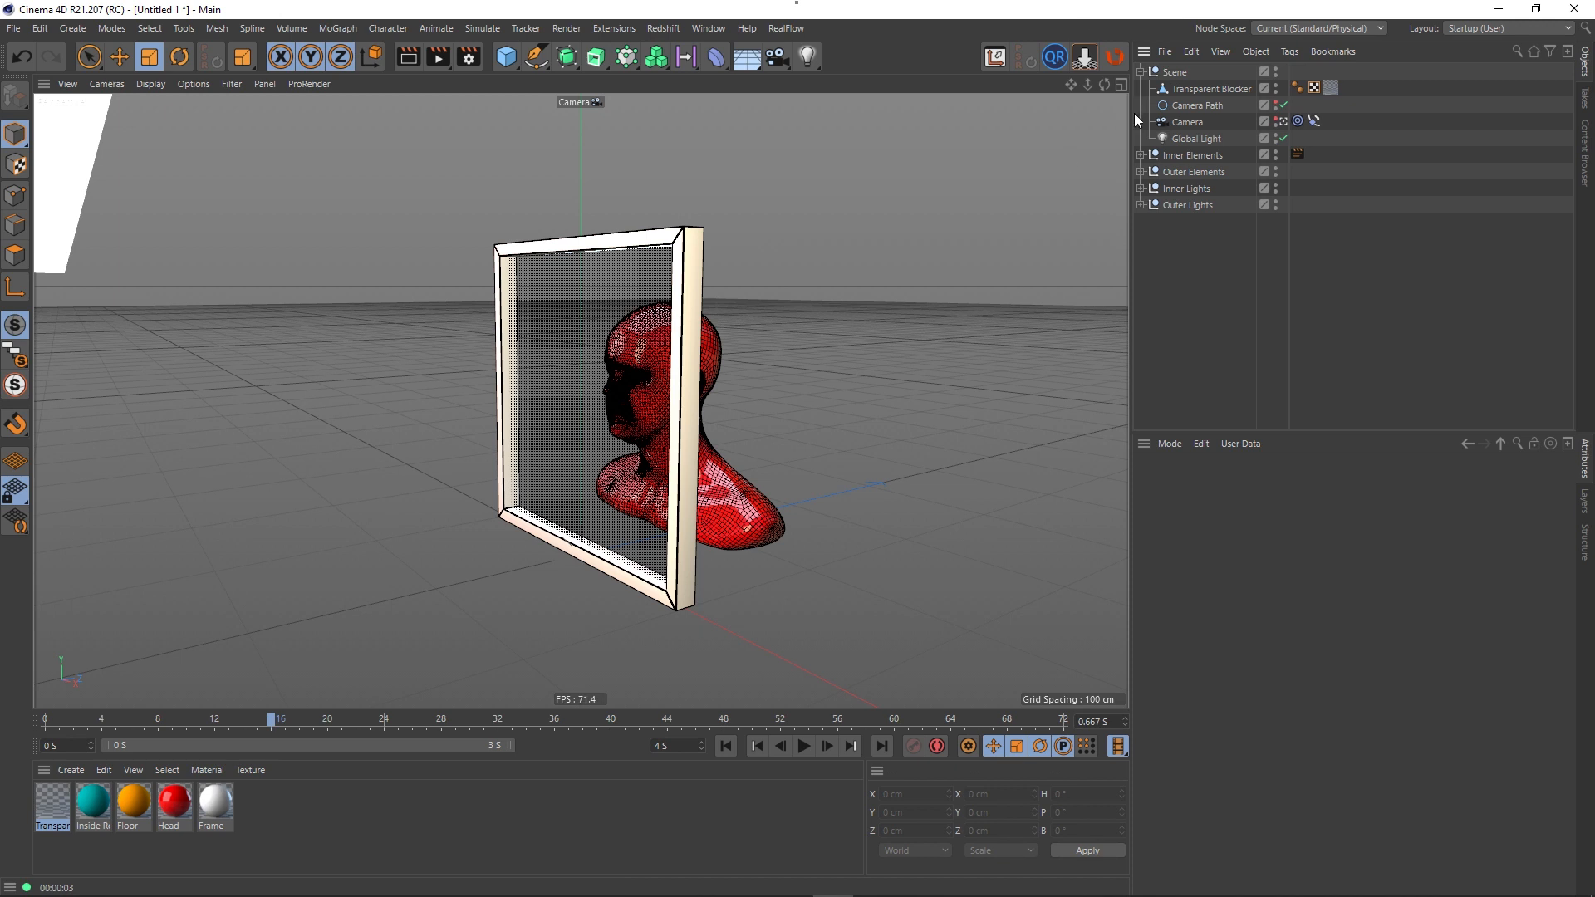
pyautogui.click(1141, 155)
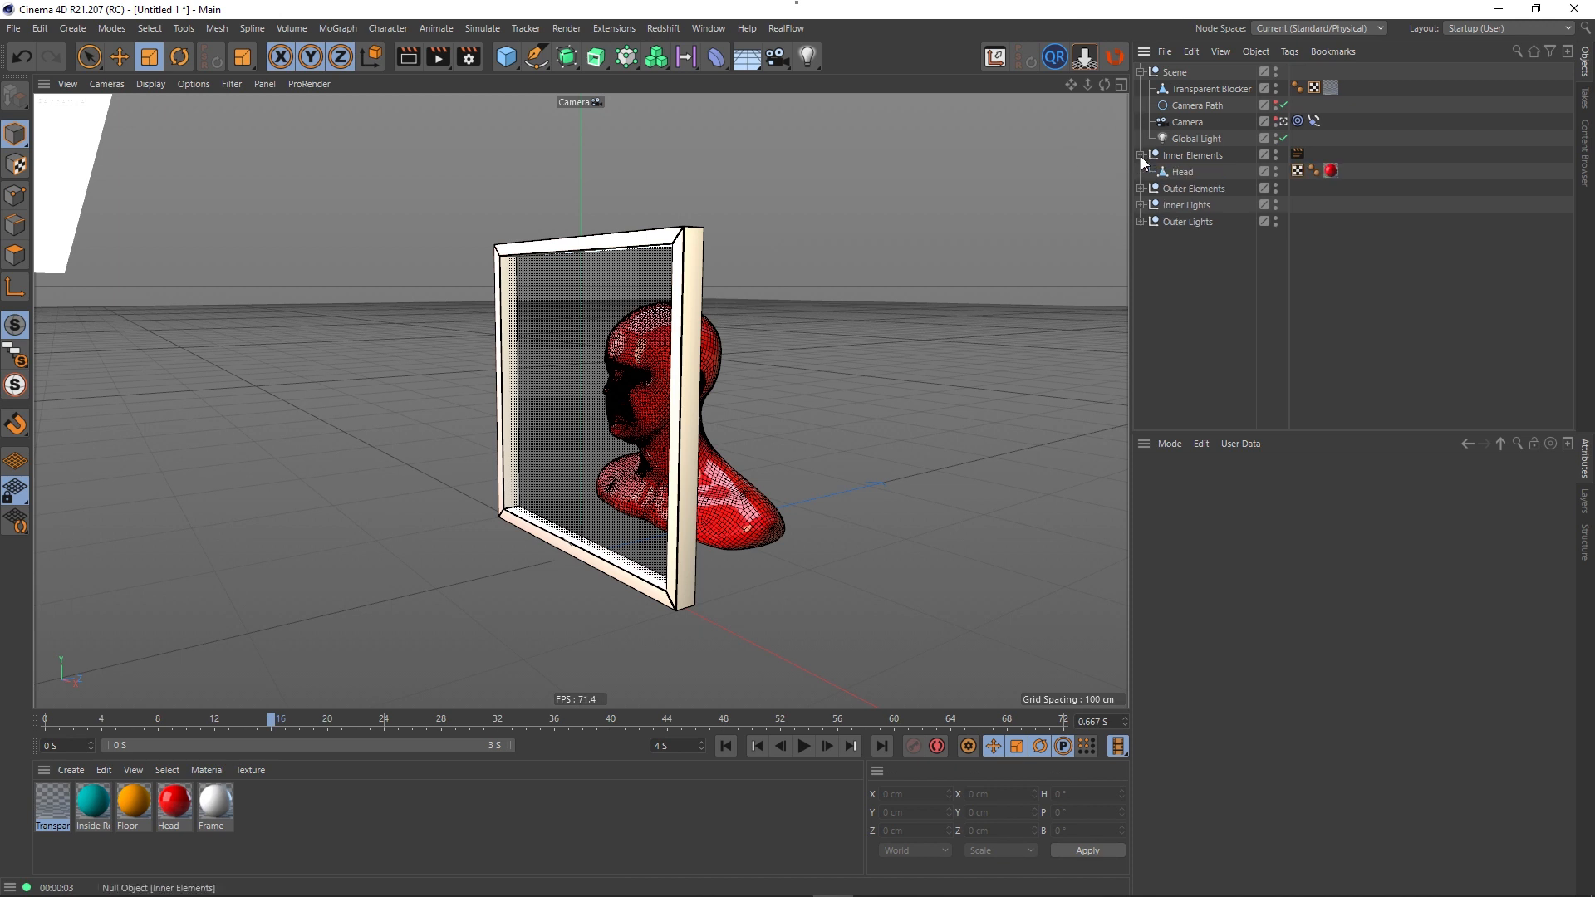
pyautogui.click(1141, 222)
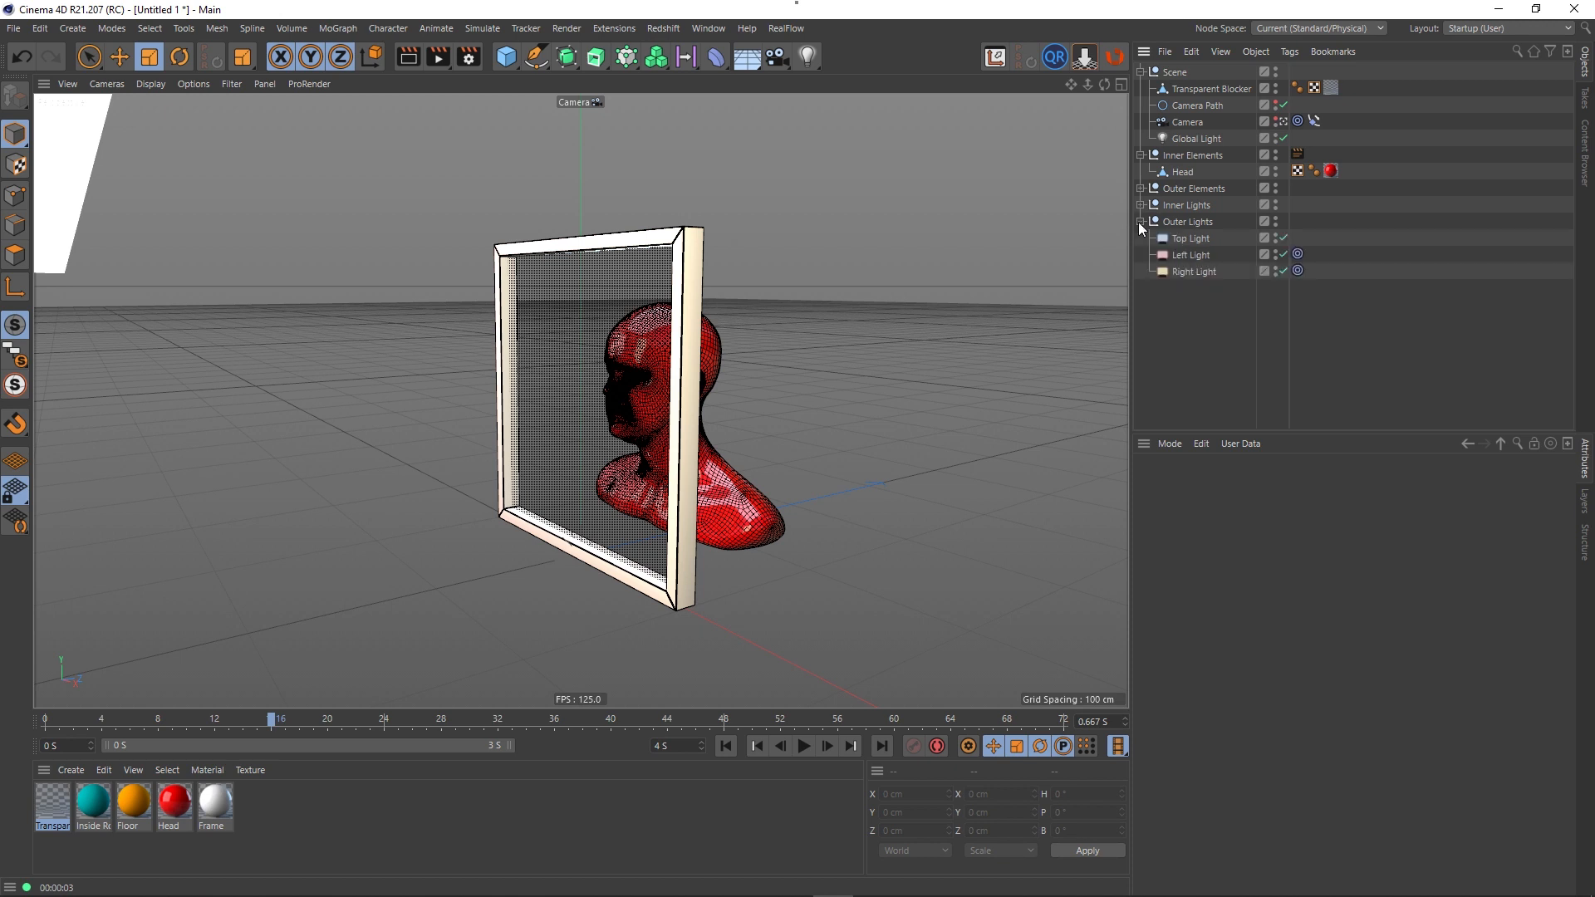
pyautogui.click(1141, 222)
pyautogui.click(1140, 205)
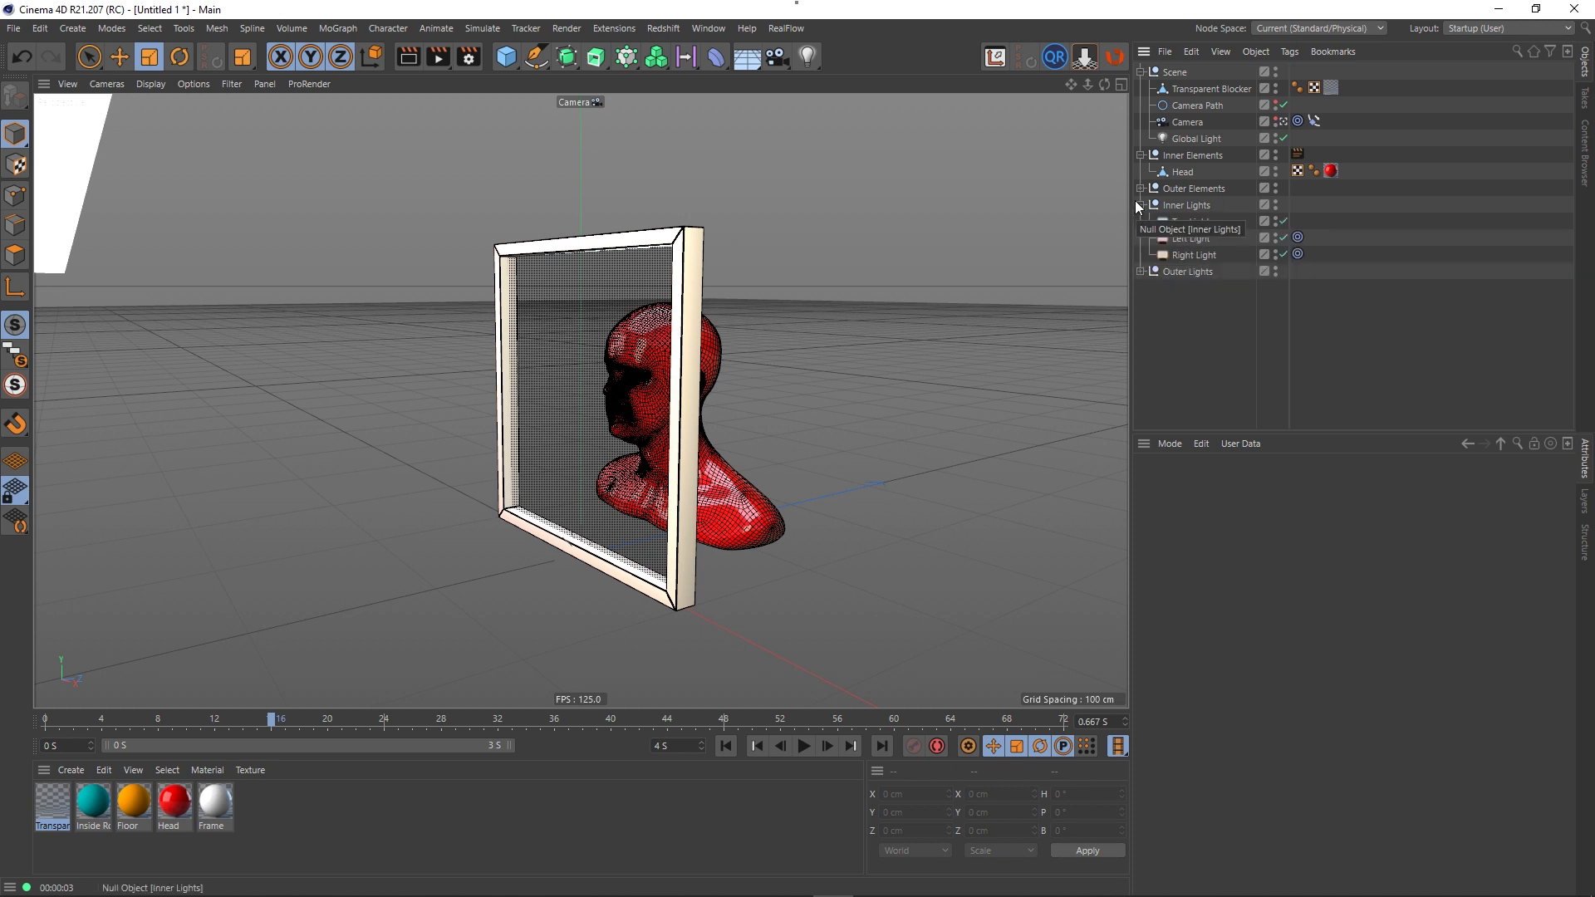
pyautogui.click(1141, 205)
pyautogui.click(1141, 189)
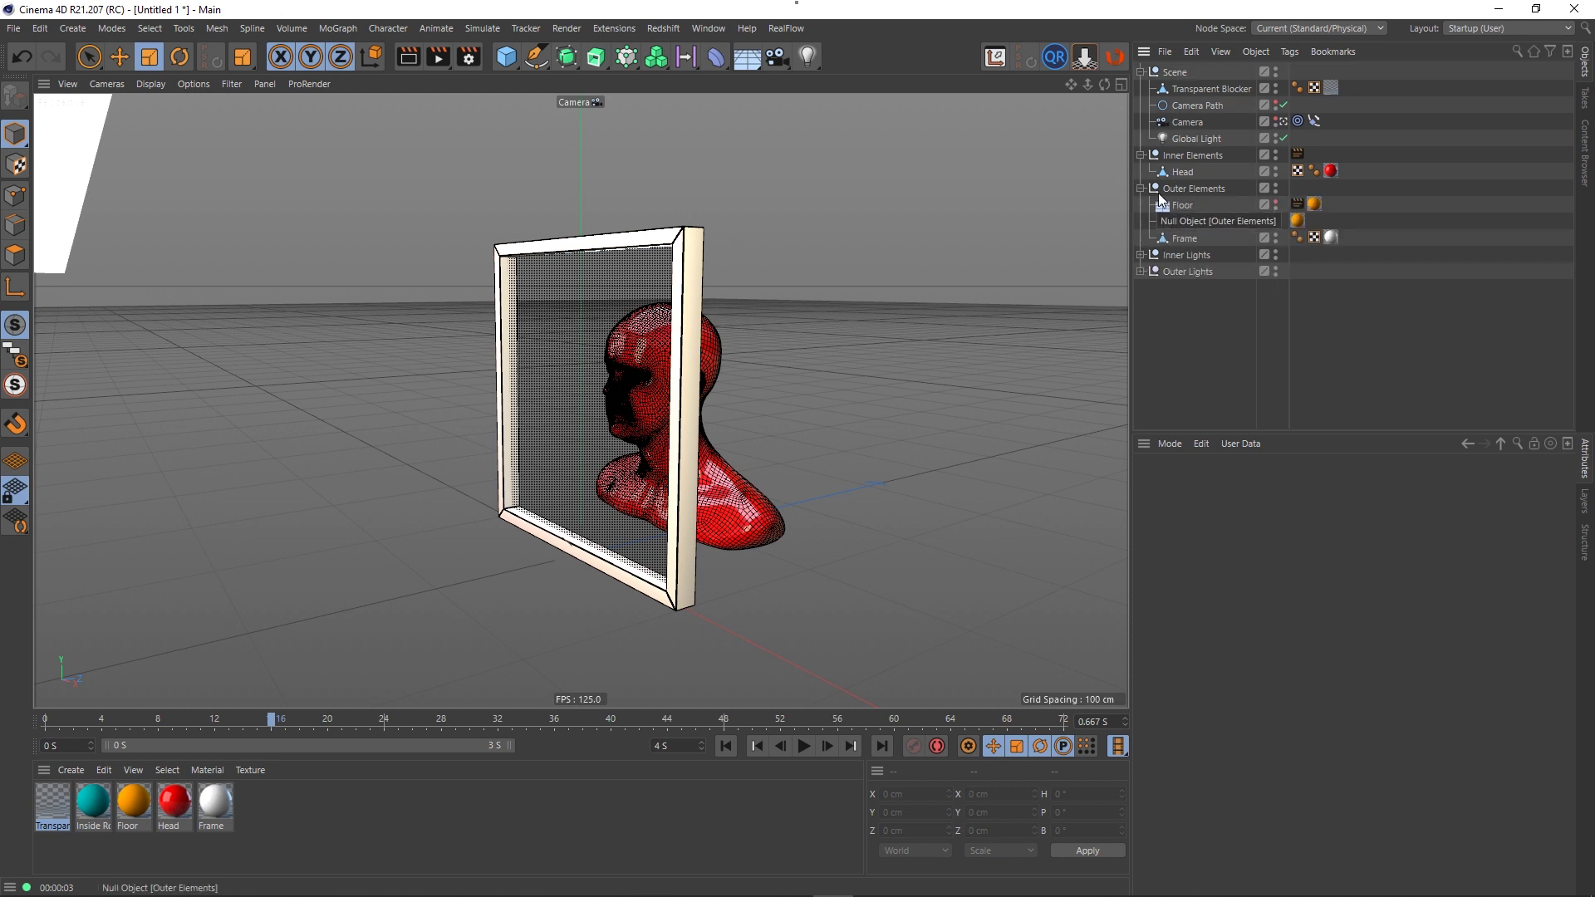
pyautogui.click(1181, 207)
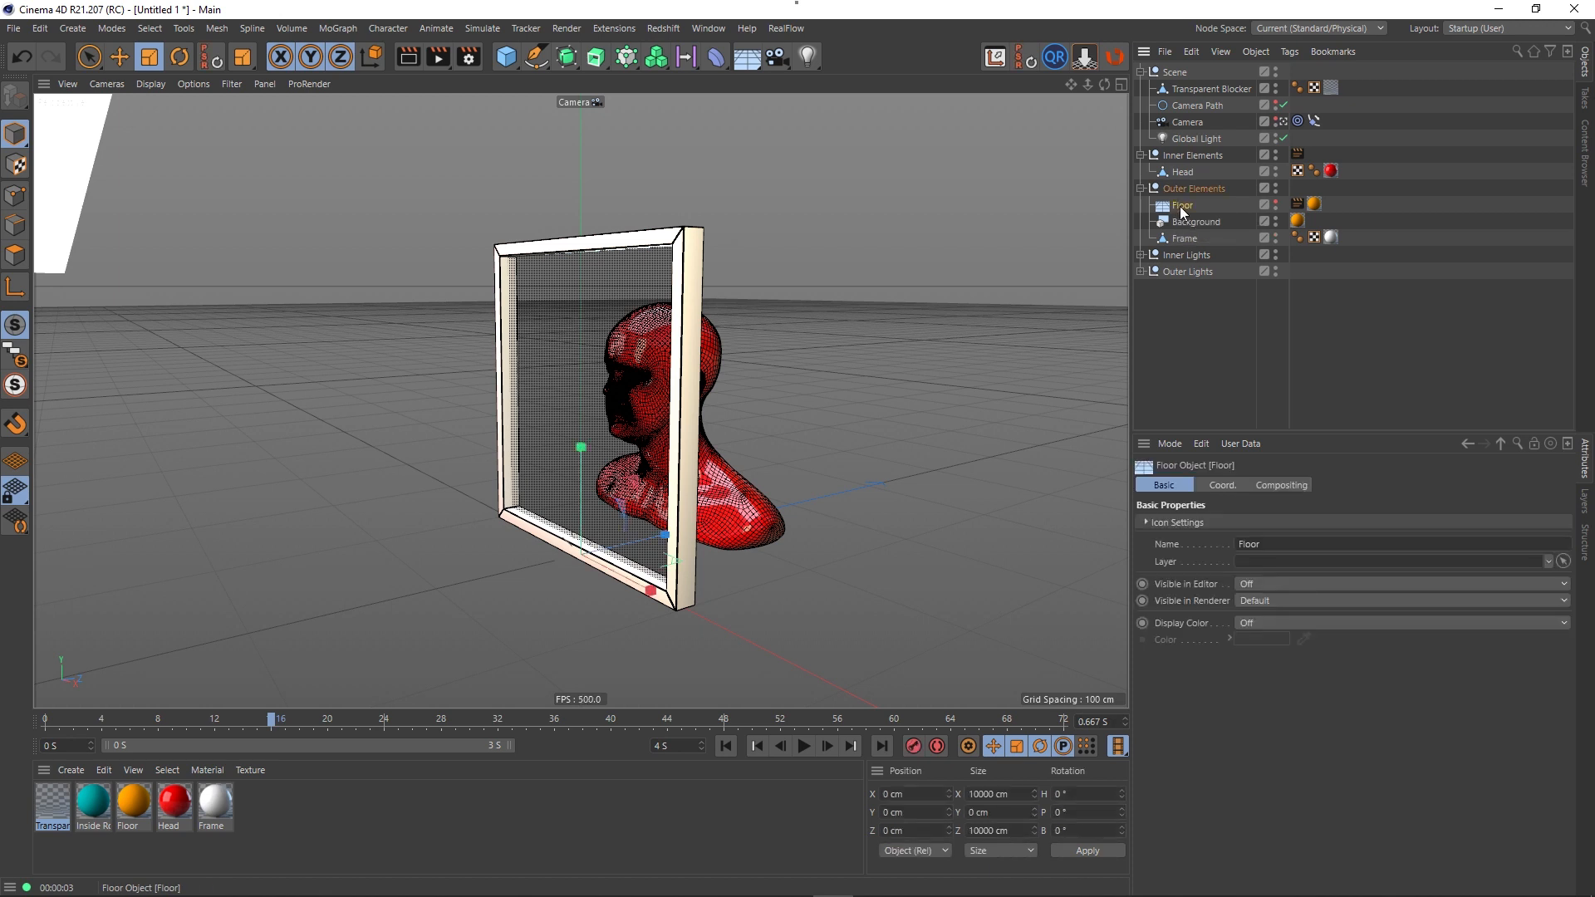
pyautogui.moveTo(1181, 208); pyautogui.dragTo(1184, 185)
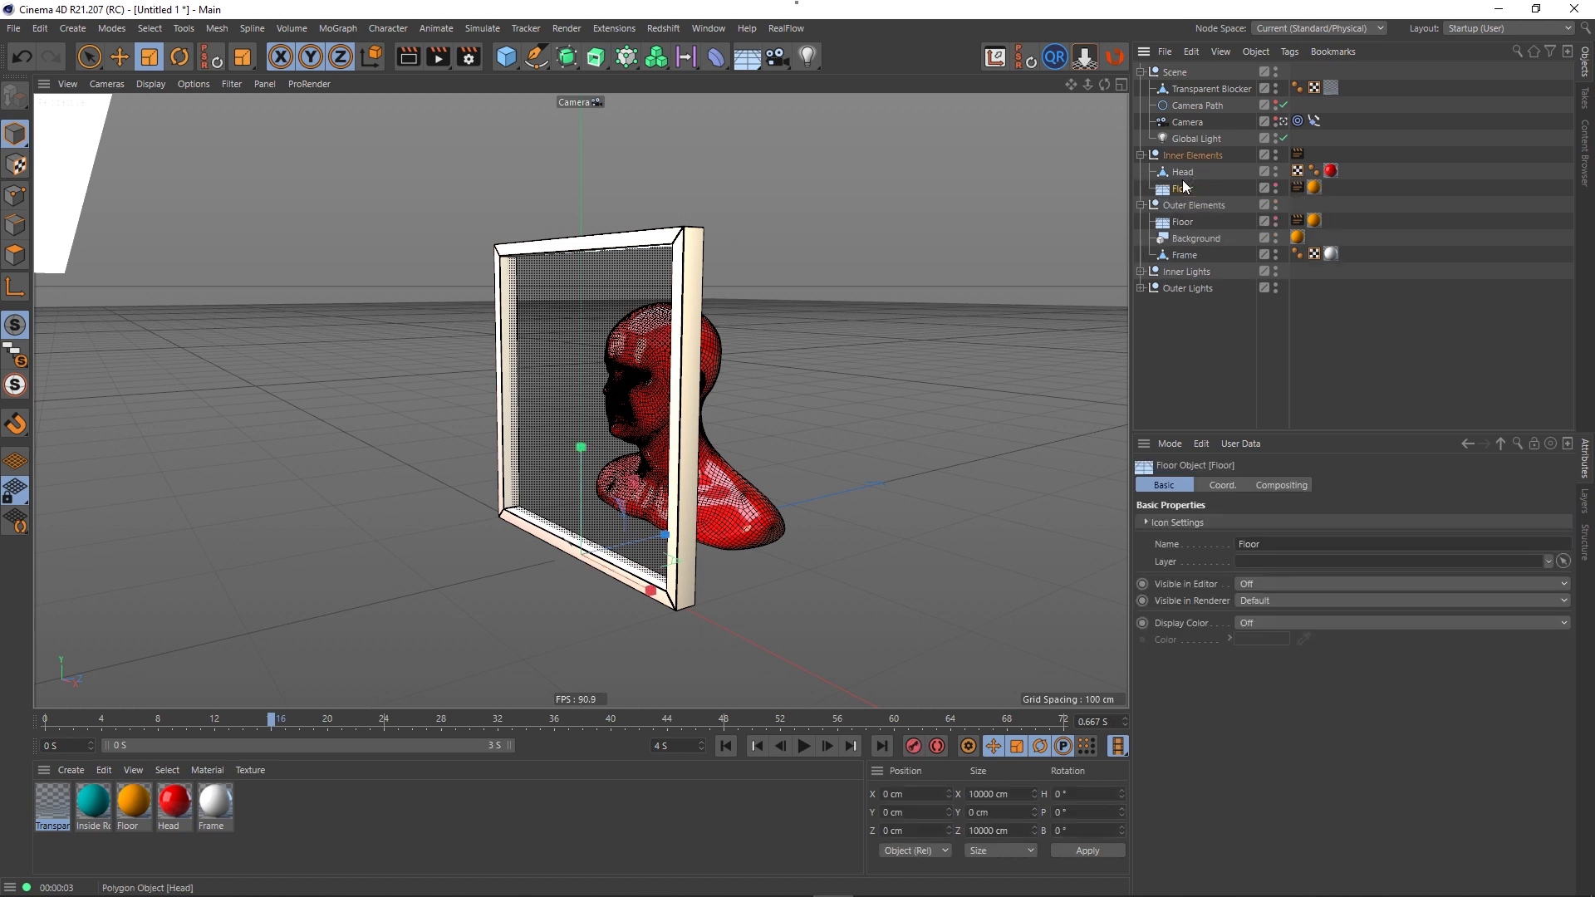
# - Rename the floor copy in Inner Elements as Inner Floor and the original in Outer Elements as Outer Floor
pyautogui.doubleClick(1183, 189)
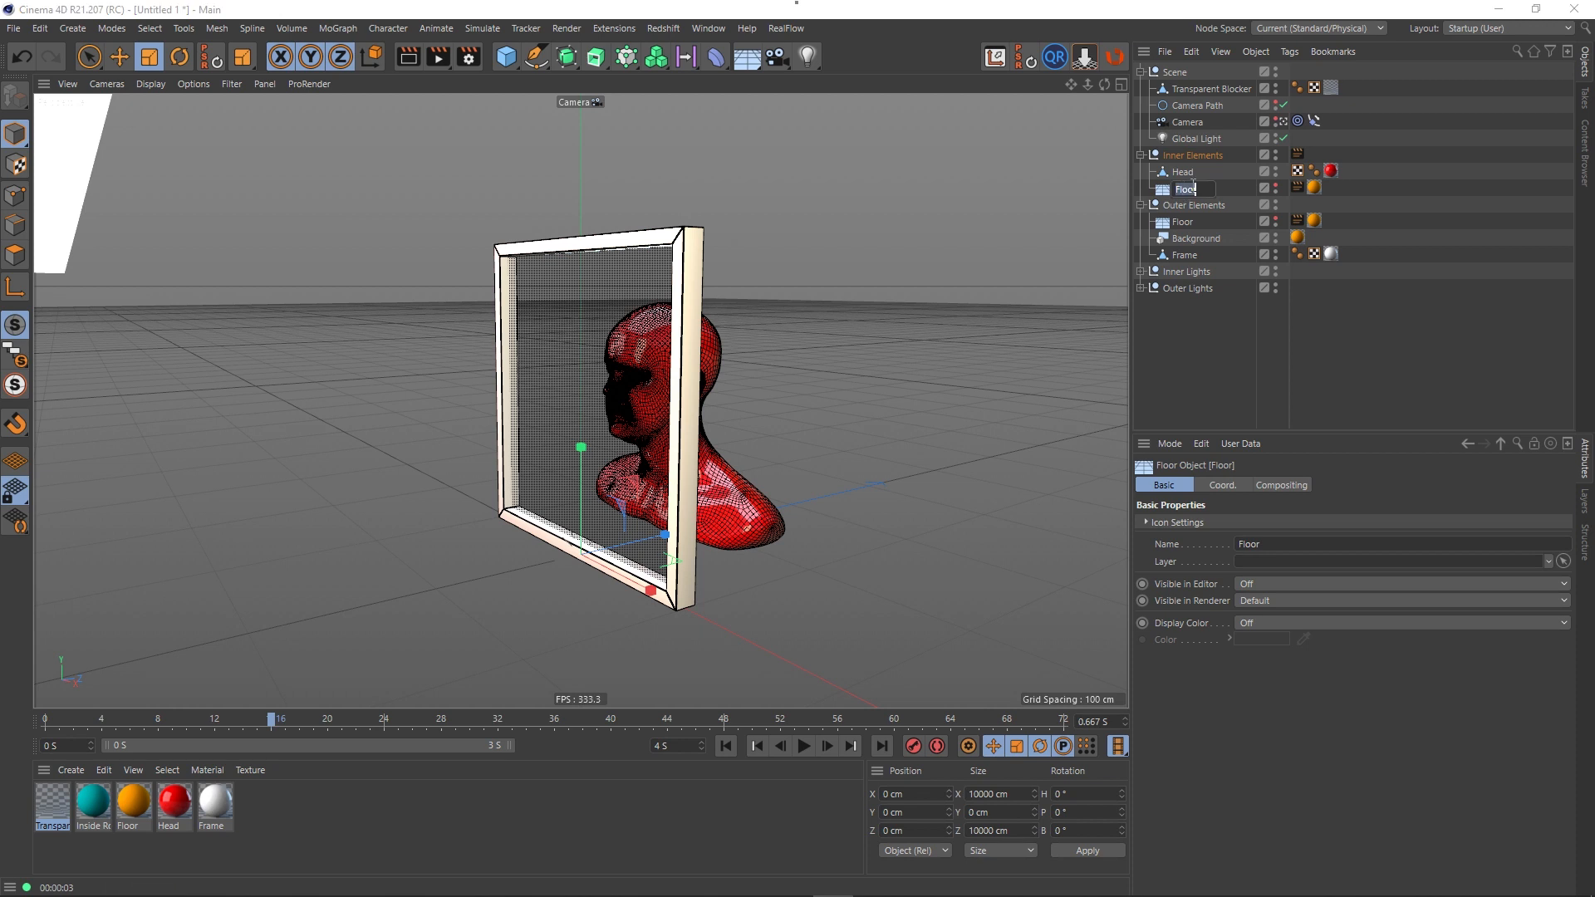
pyautogui.click(1197, 189)
pyautogui.press('Home')
pyautogui.write('Inner')
pyautogui.press('Return')
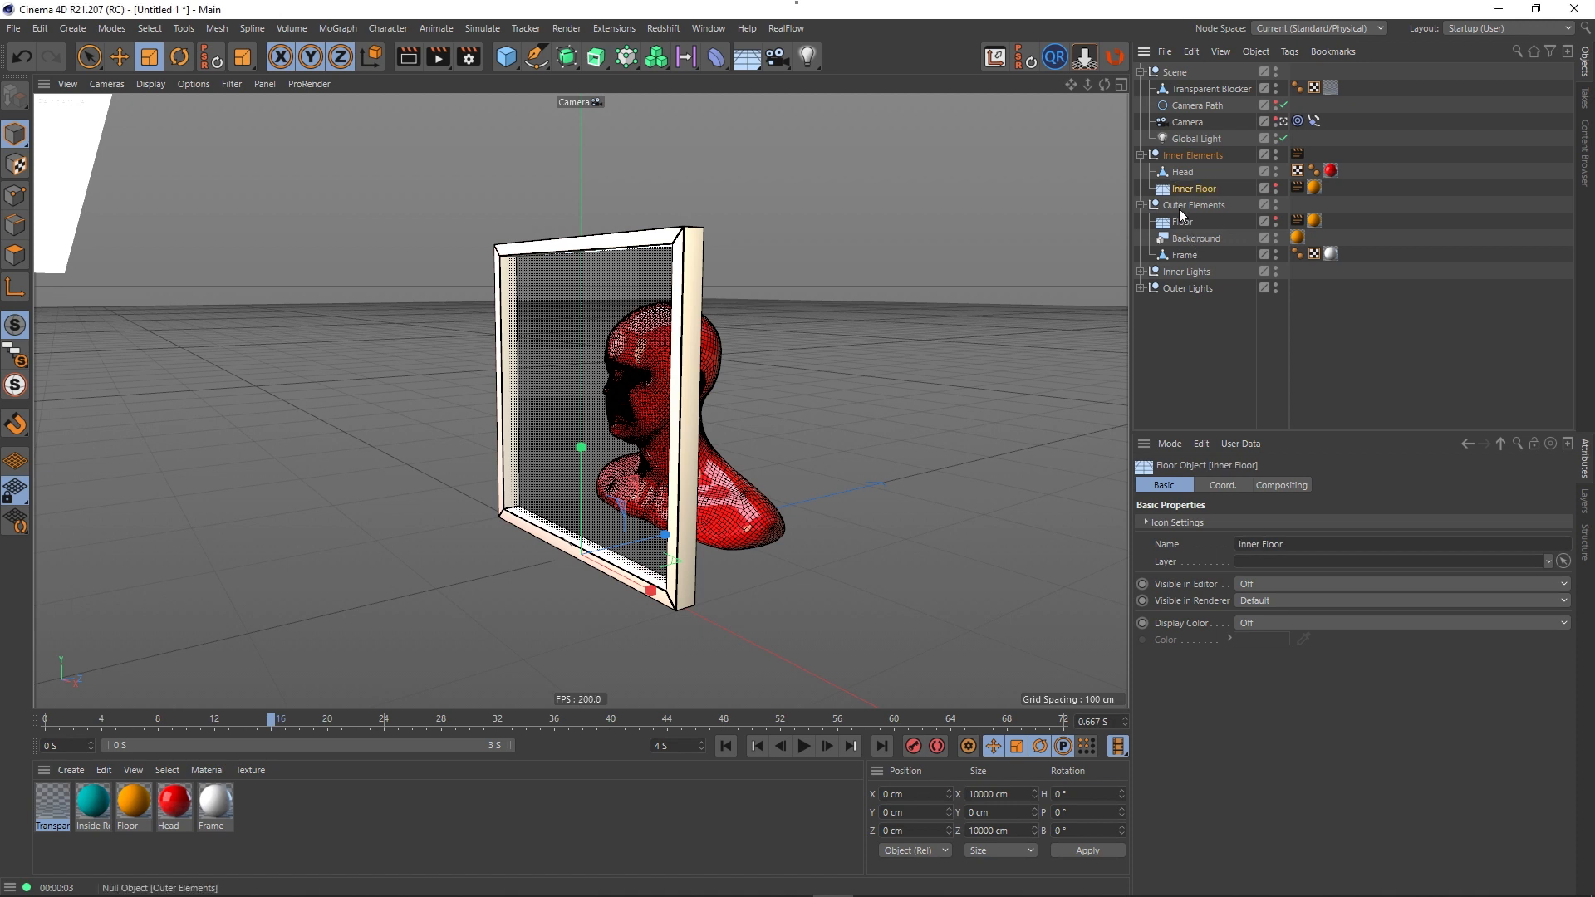
pyautogui.doubleClick(1182, 217)
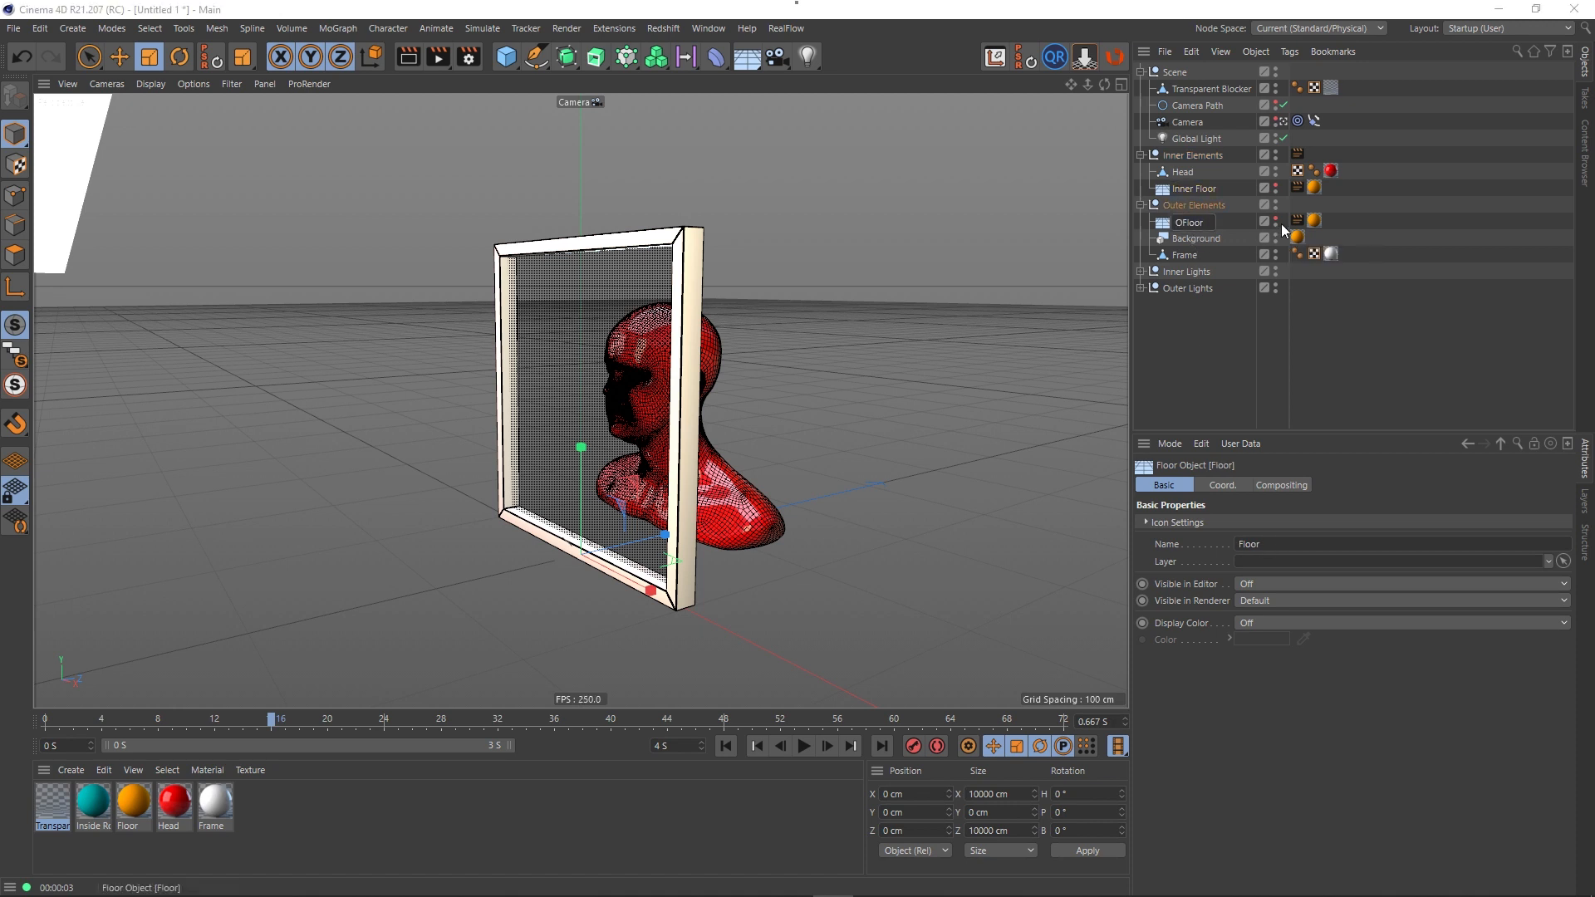
pyautogui.write('Outer')
pyautogui.press('Return')
pyautogui.click(1219, 313)
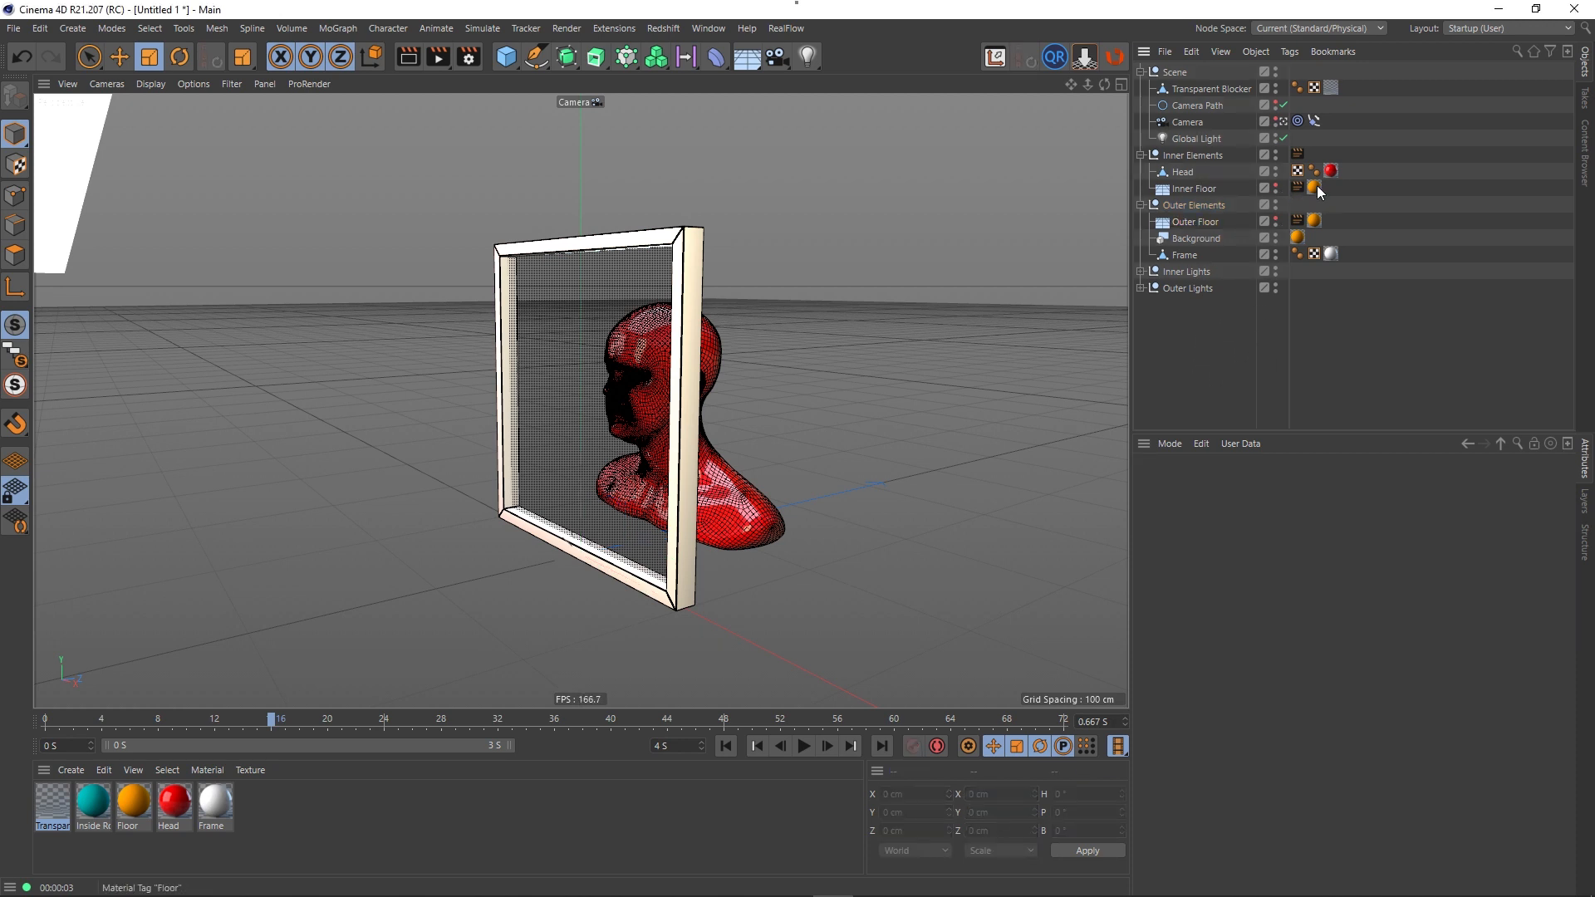
# - Replace the Inner Floor's orange material with the teal Inside Room material and render a preview
pyautogui.click(1315, 188)
pyautogui.press('Delete')
pyautogui.moveTo(1462, 169); pyautogui.dragTo(1199, 190)
pyautogui.click(1208, 324)
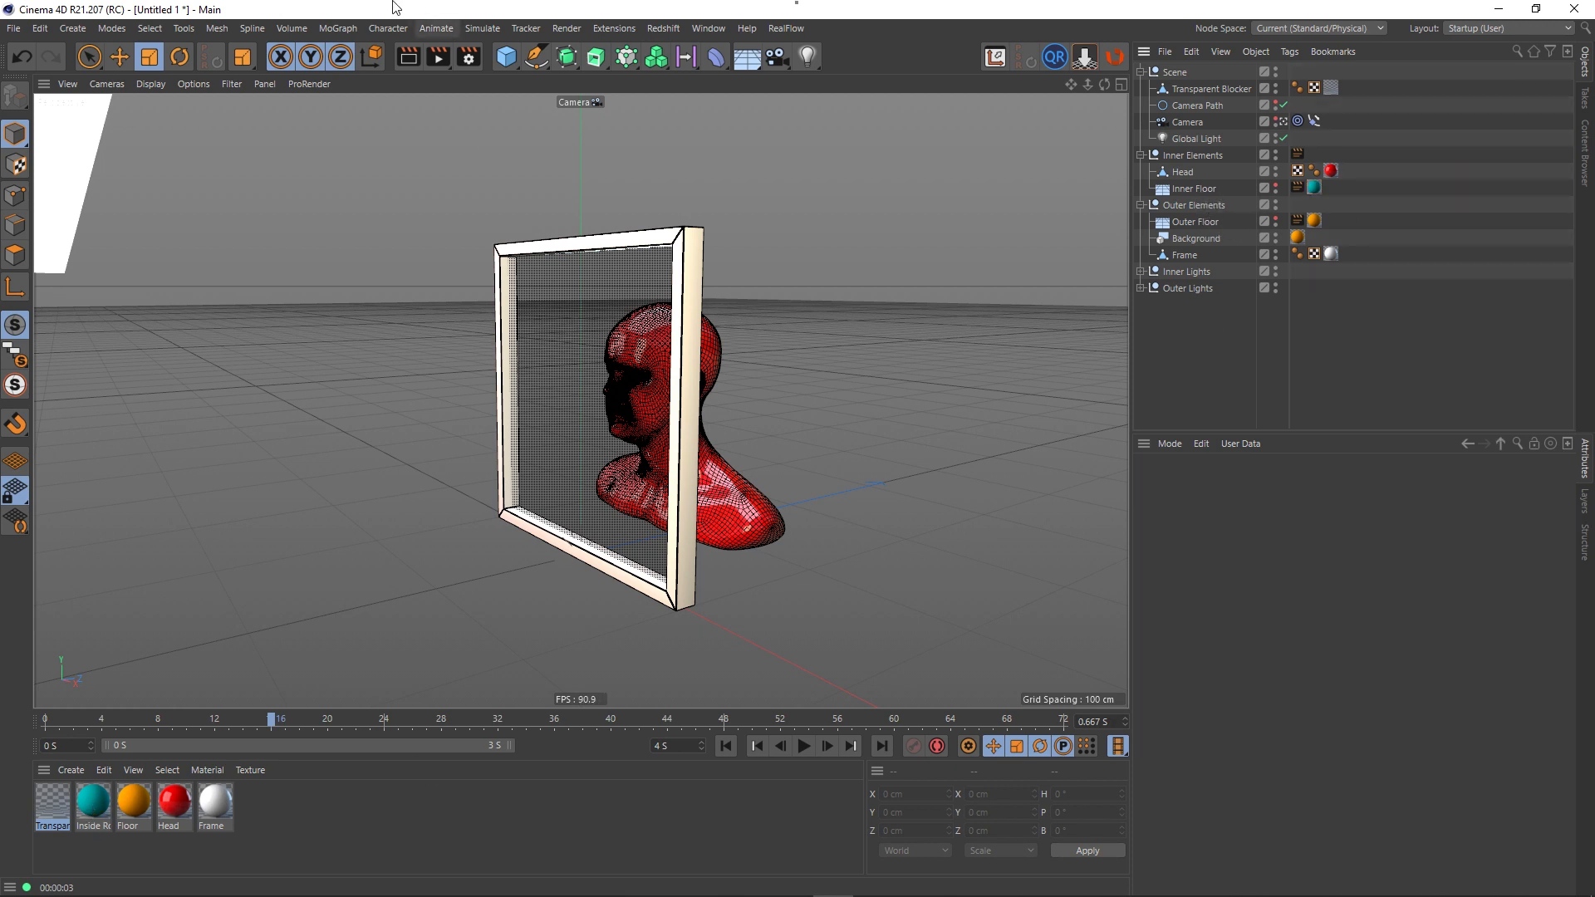
pyautogui.hotkey('ctrl', 'r')
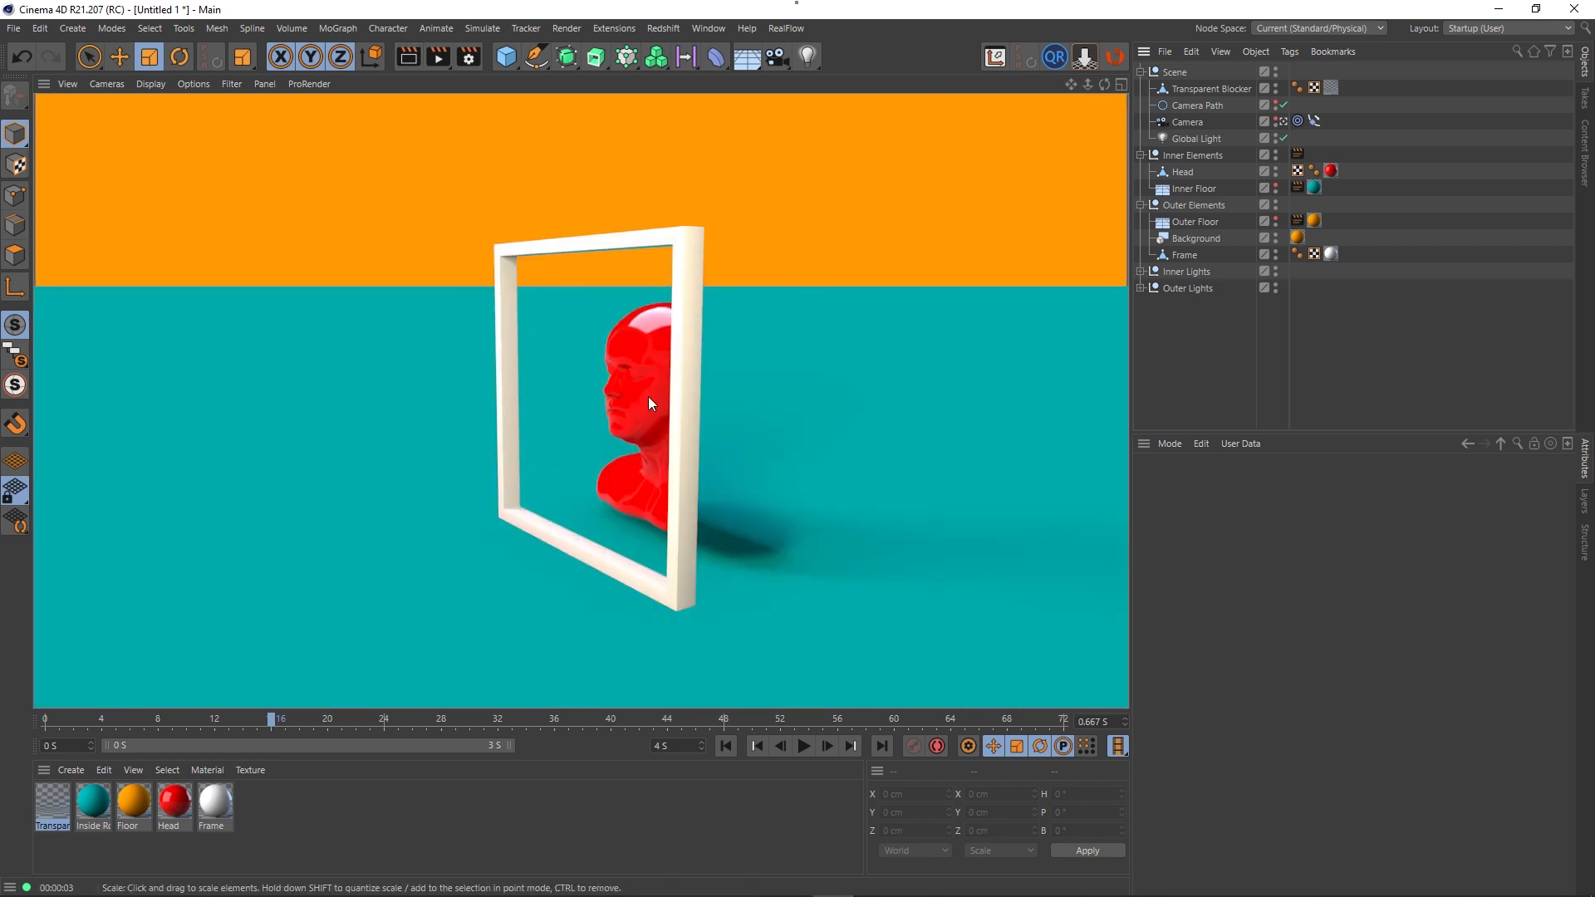
# - Delete the Compositing tag from the Inner Floor and render a preview
pyautogui.click(1299, 190)
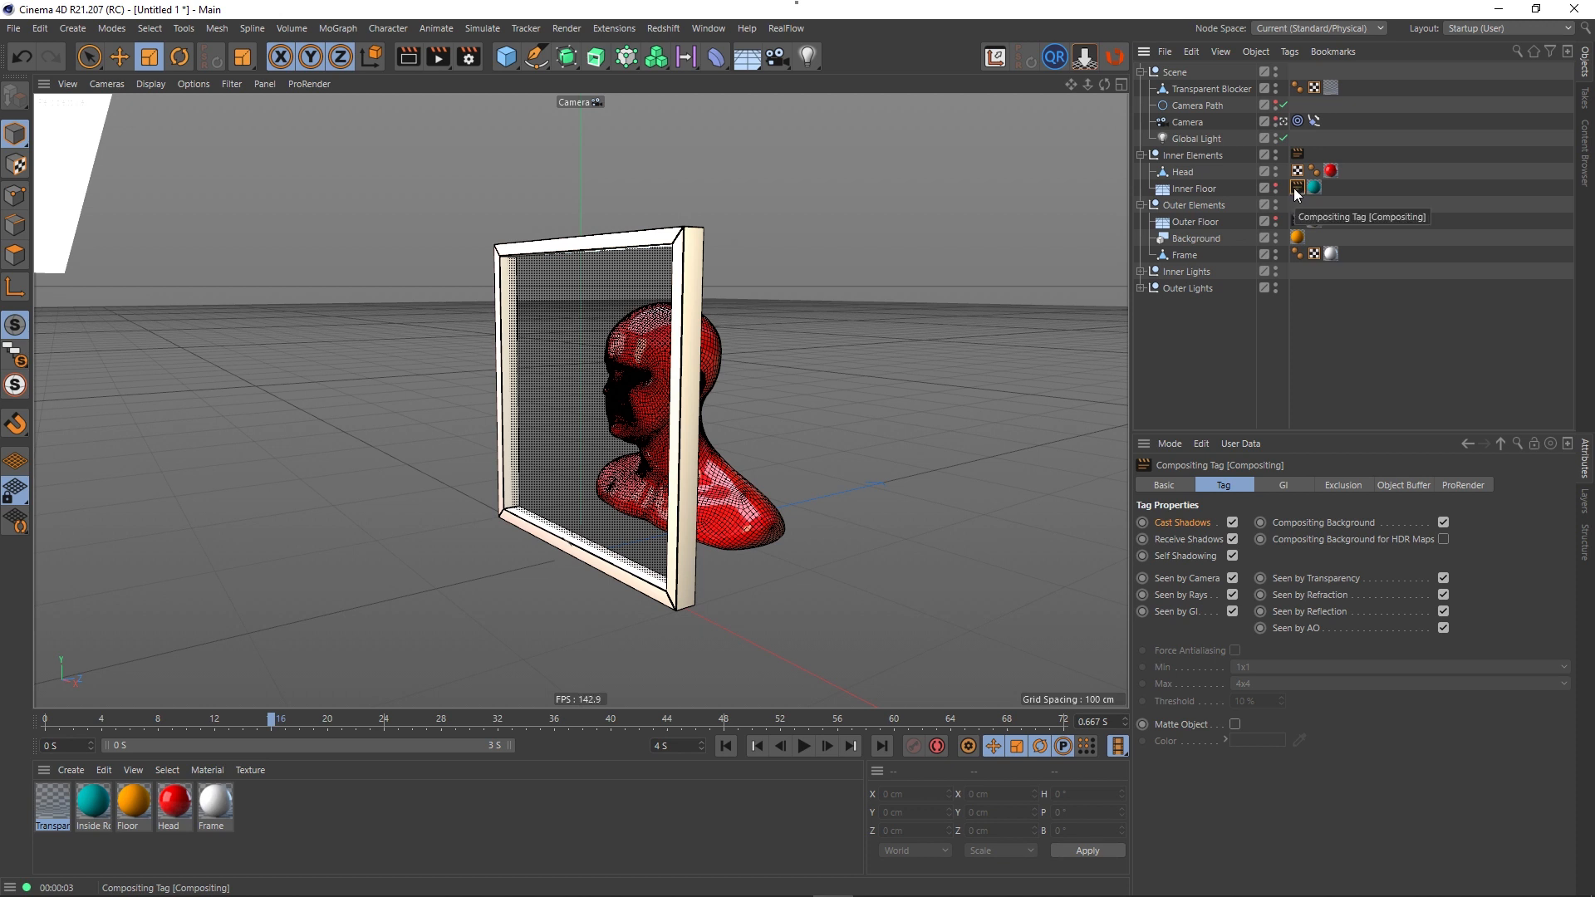
pyautogui.moveTo(1297, 188); pyautogui.dragTo(1297, 221)
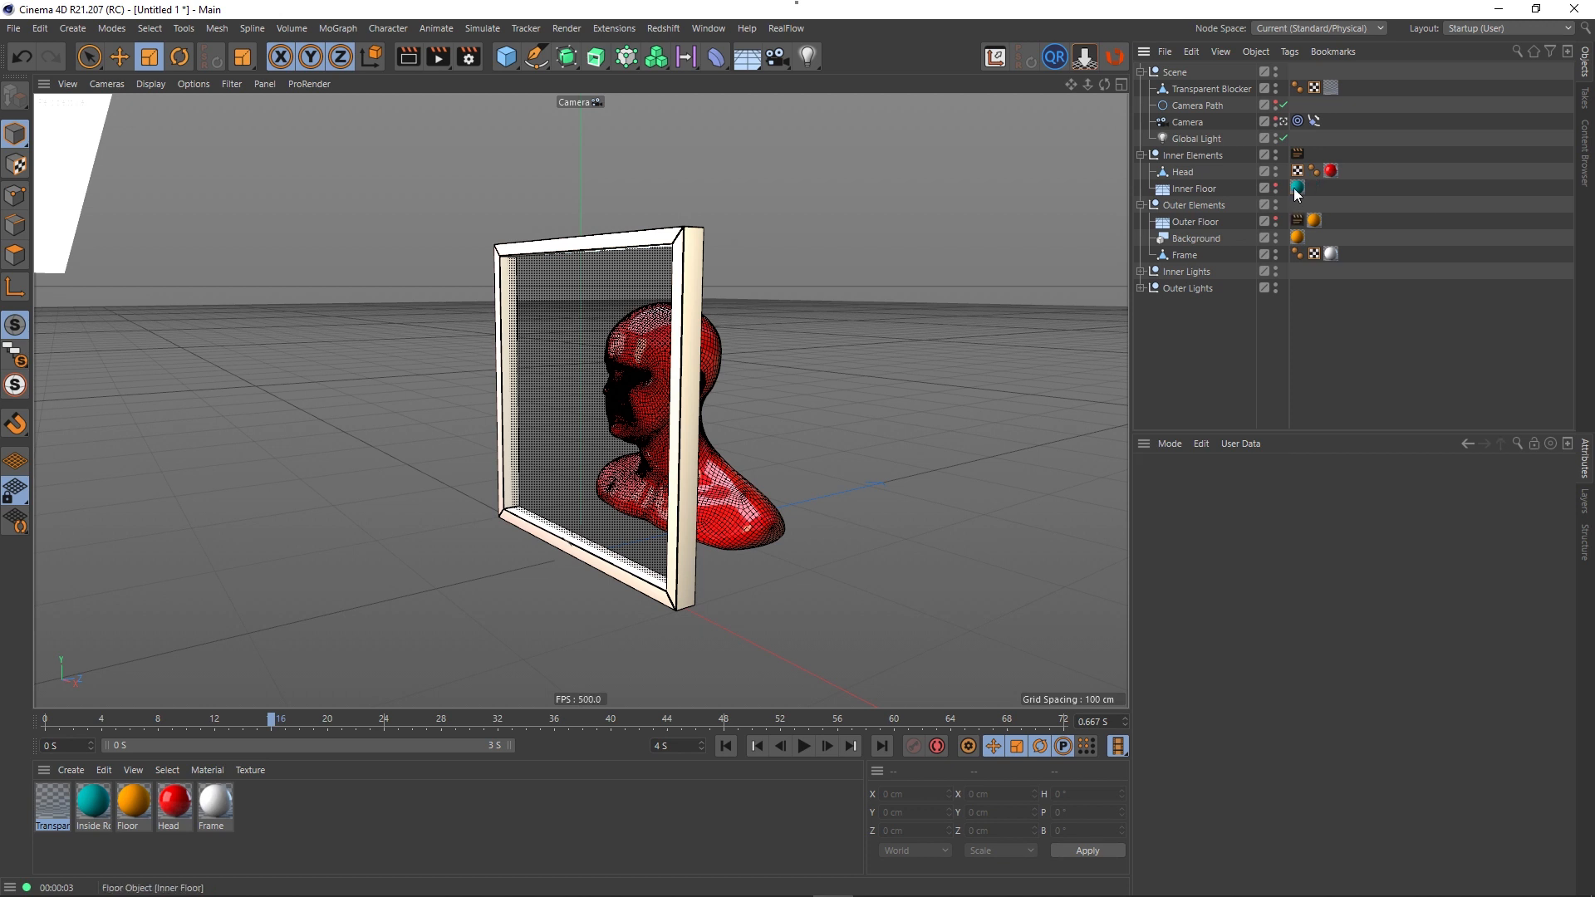
pyautogui.click(411, 59)
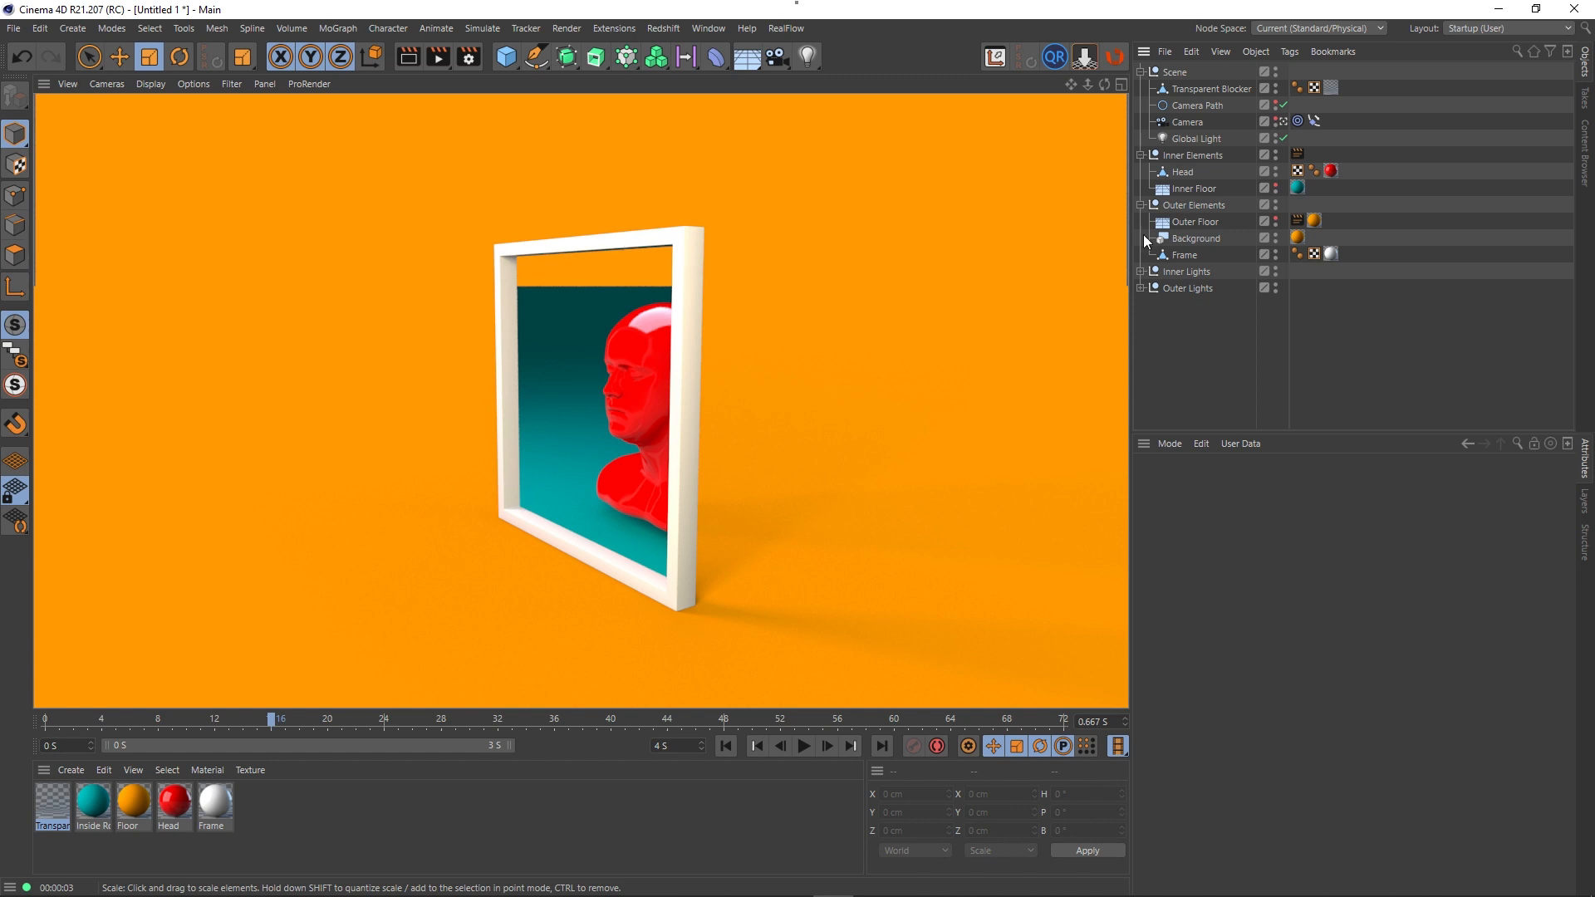
# - Add a new Compositing render tag to the Inner Floor
pyautogui.click(1205, 188)
pyautogui.rightClick(1204, 189)
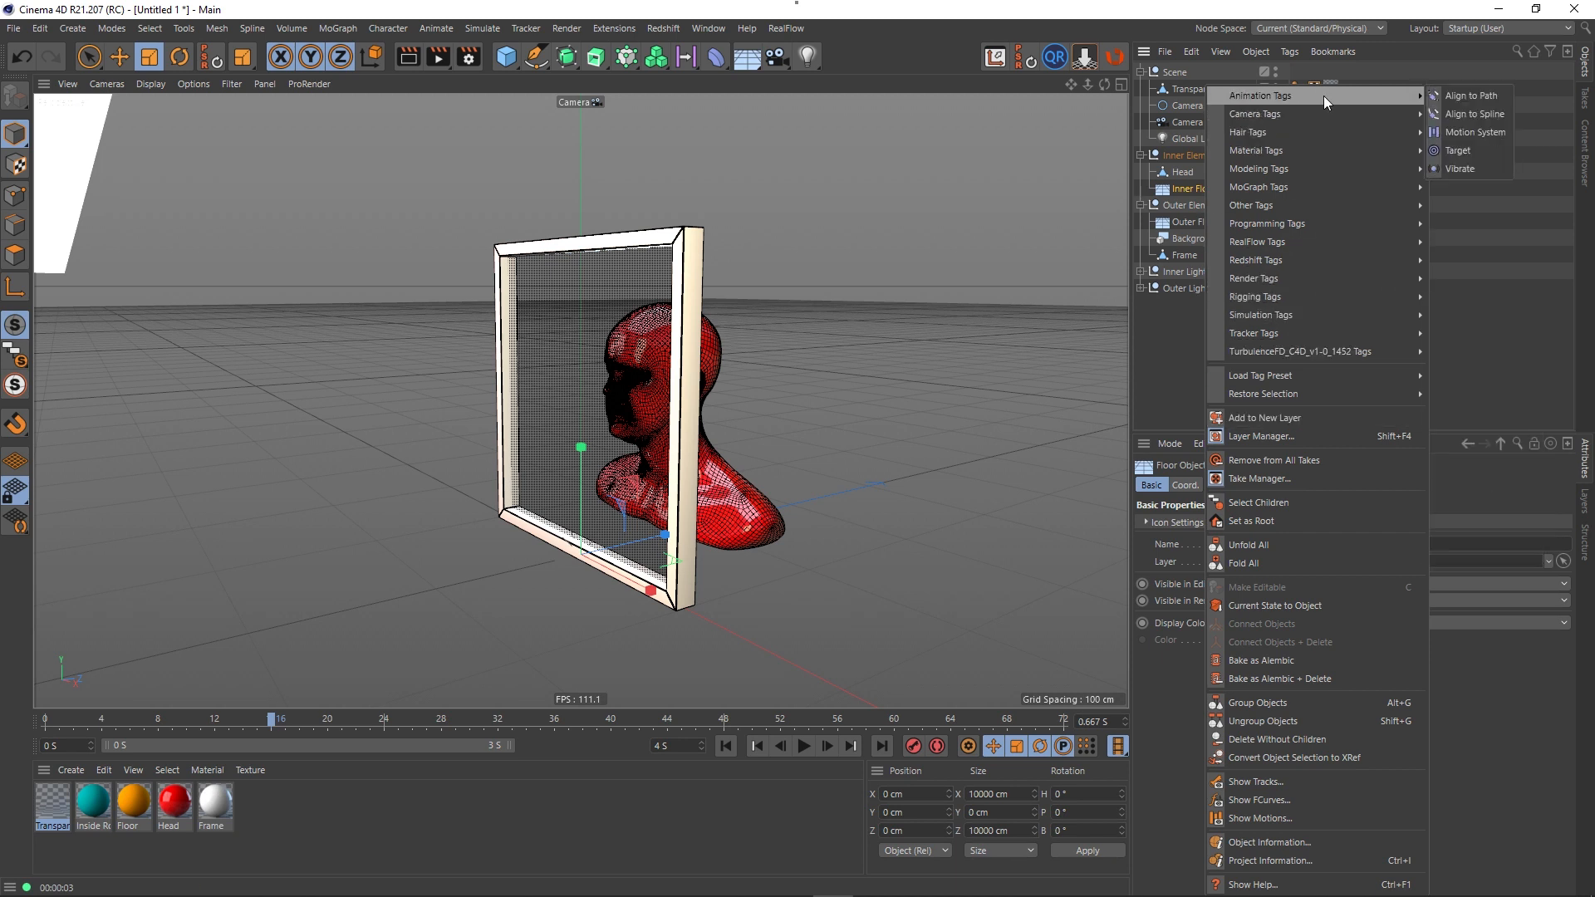
pyautogui.moveTo(1384, 277)
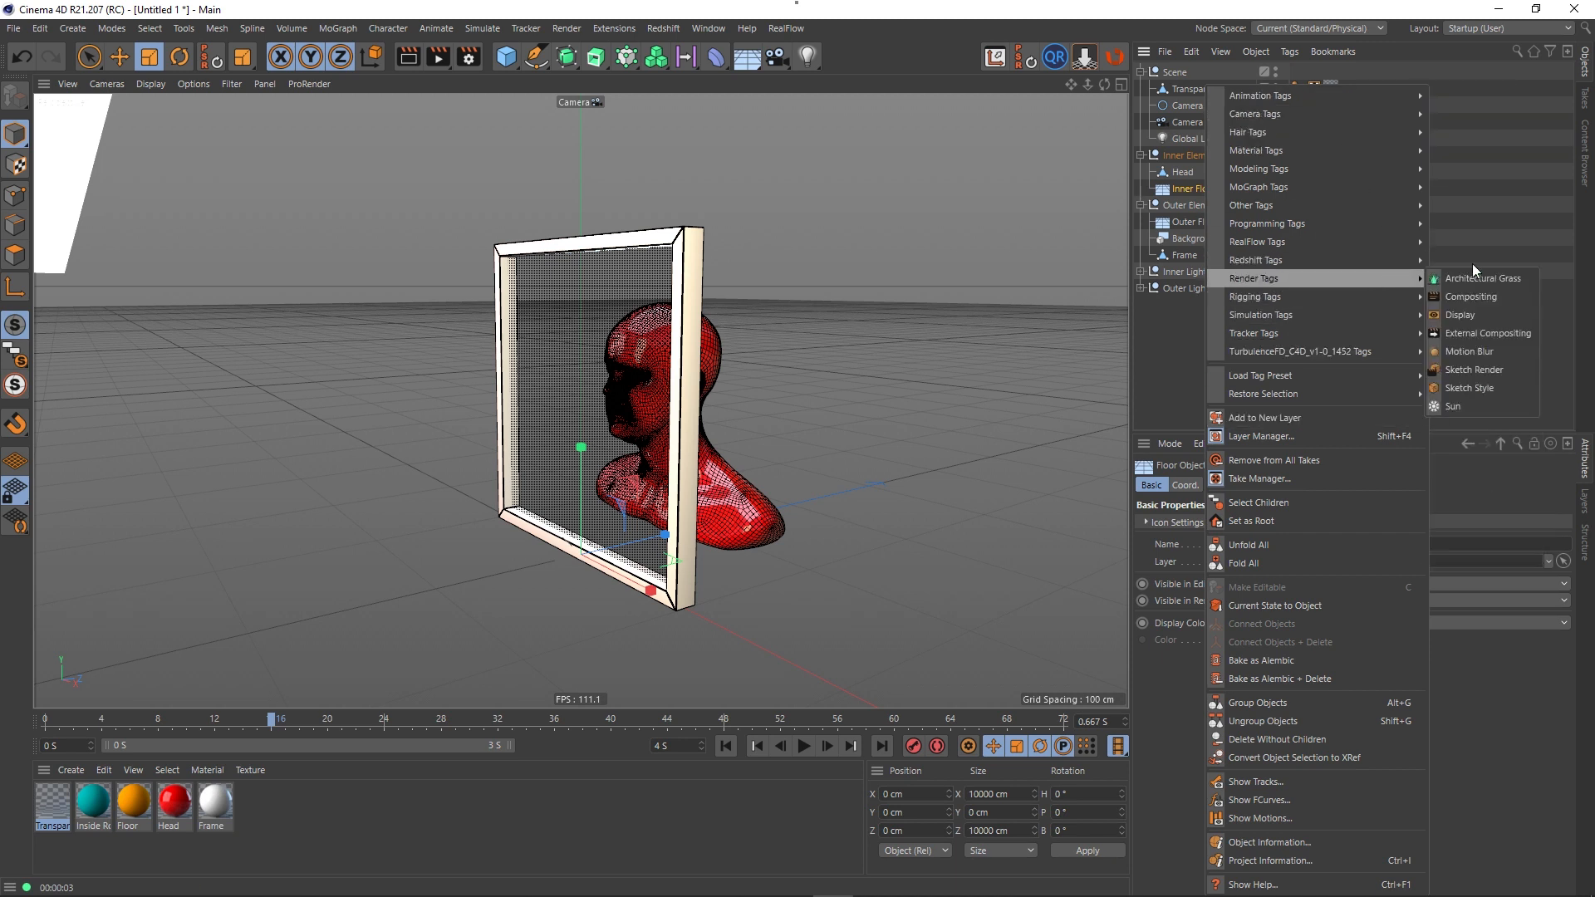
pyautogui.click(1472, 297)
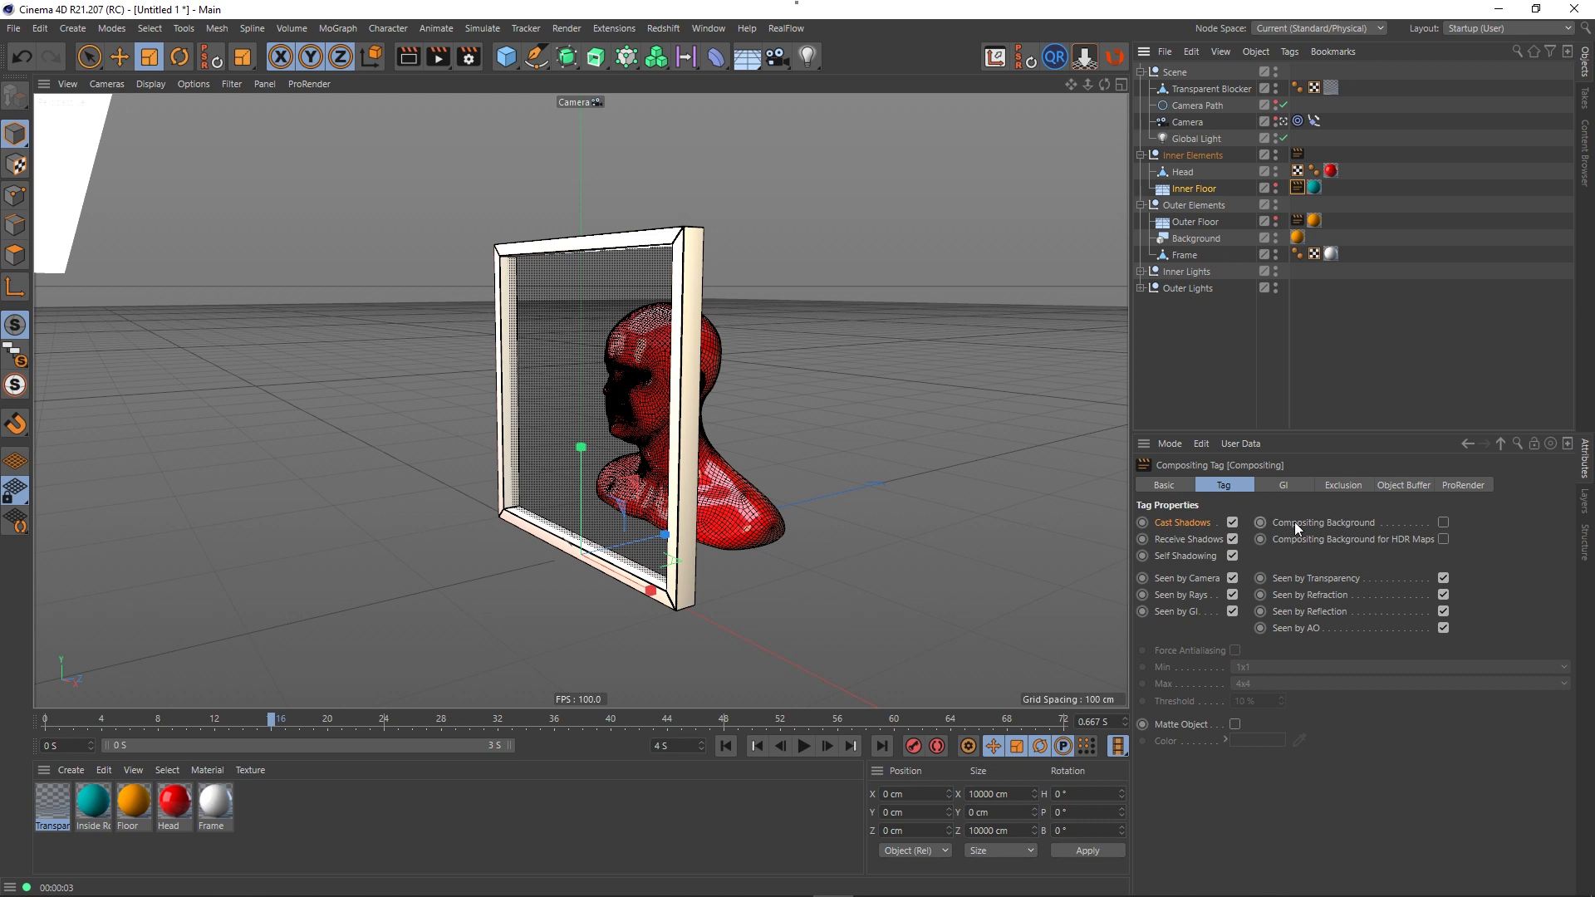
# - Enable Compositing Background in the Inner Floor's Compositing tag and render a preview
pyautogui.click(1444, 523)
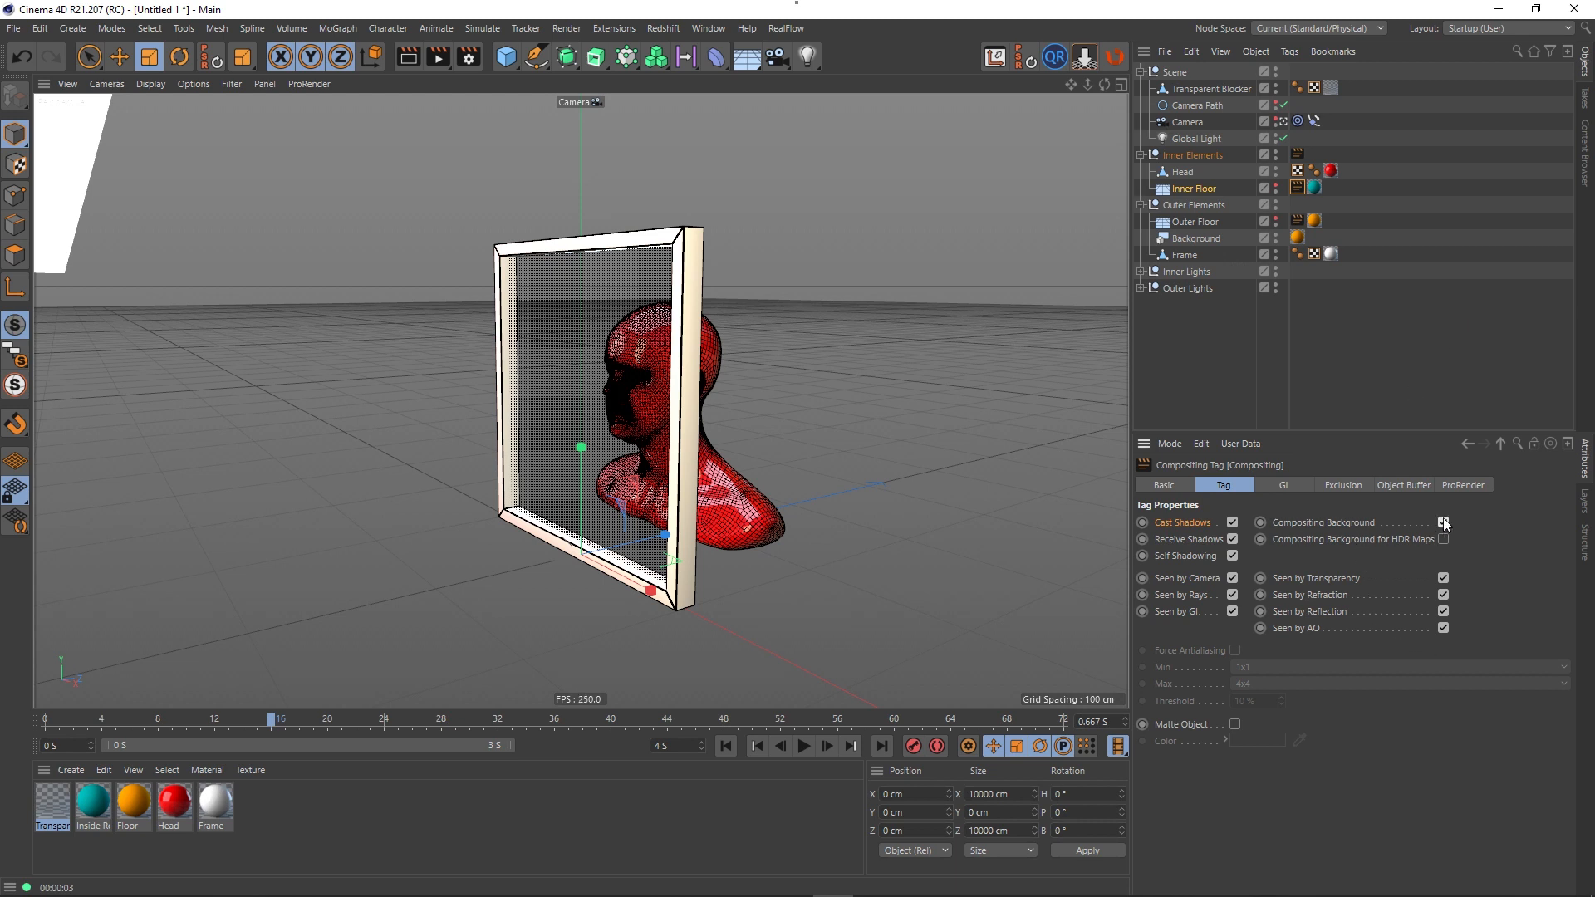
pyautogui.click(1306, 341)
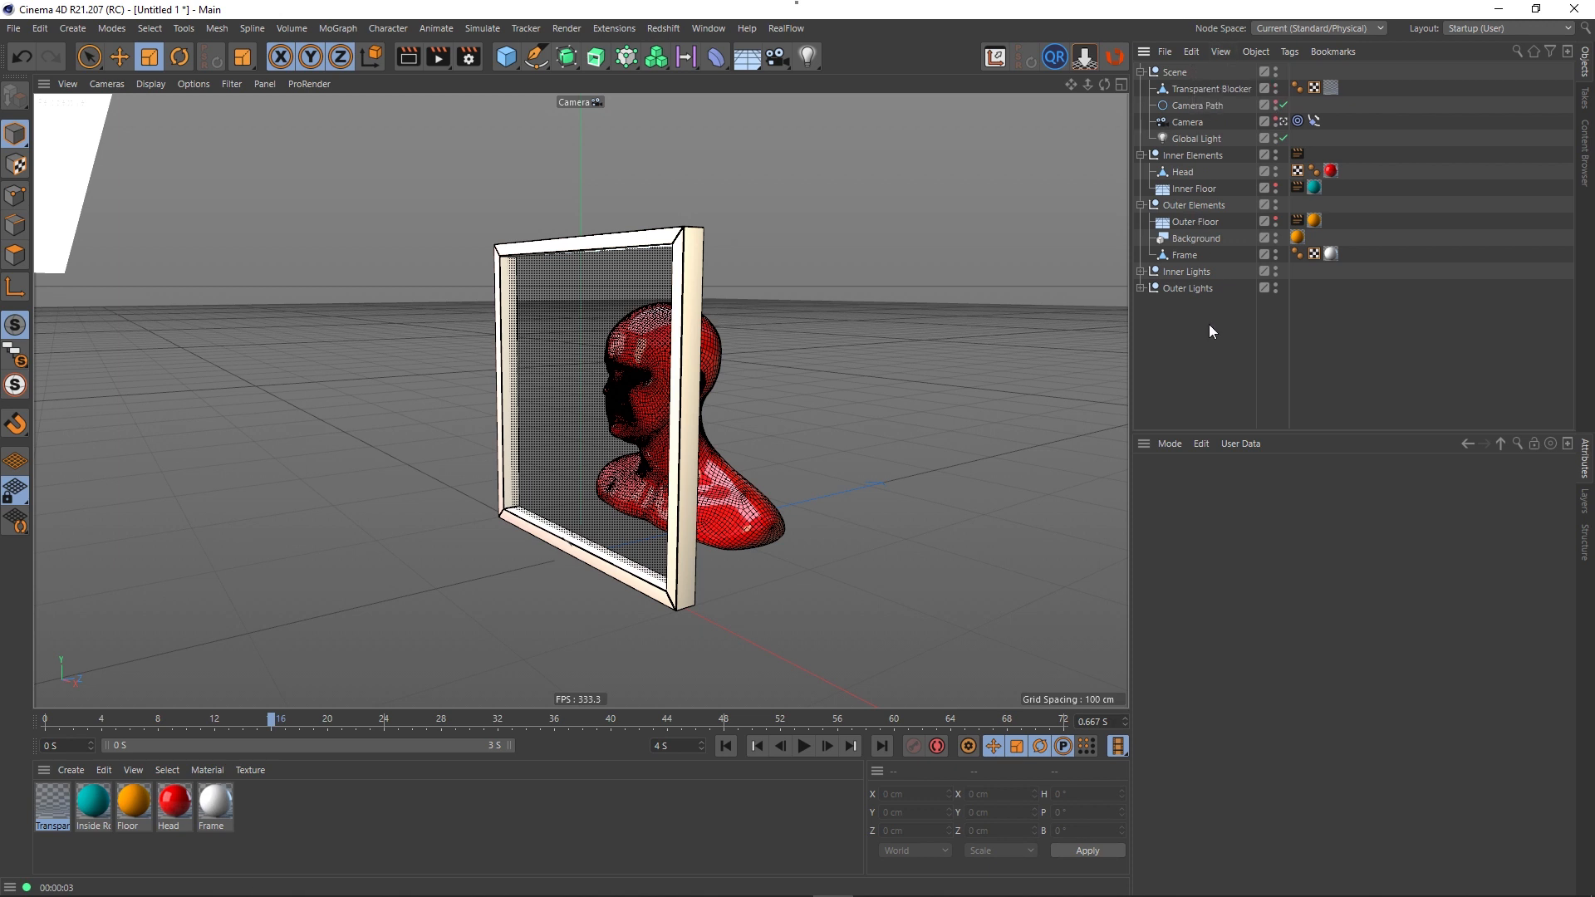
pyautogui.click(1194, 188)
pyautogui.click(1297, 187)
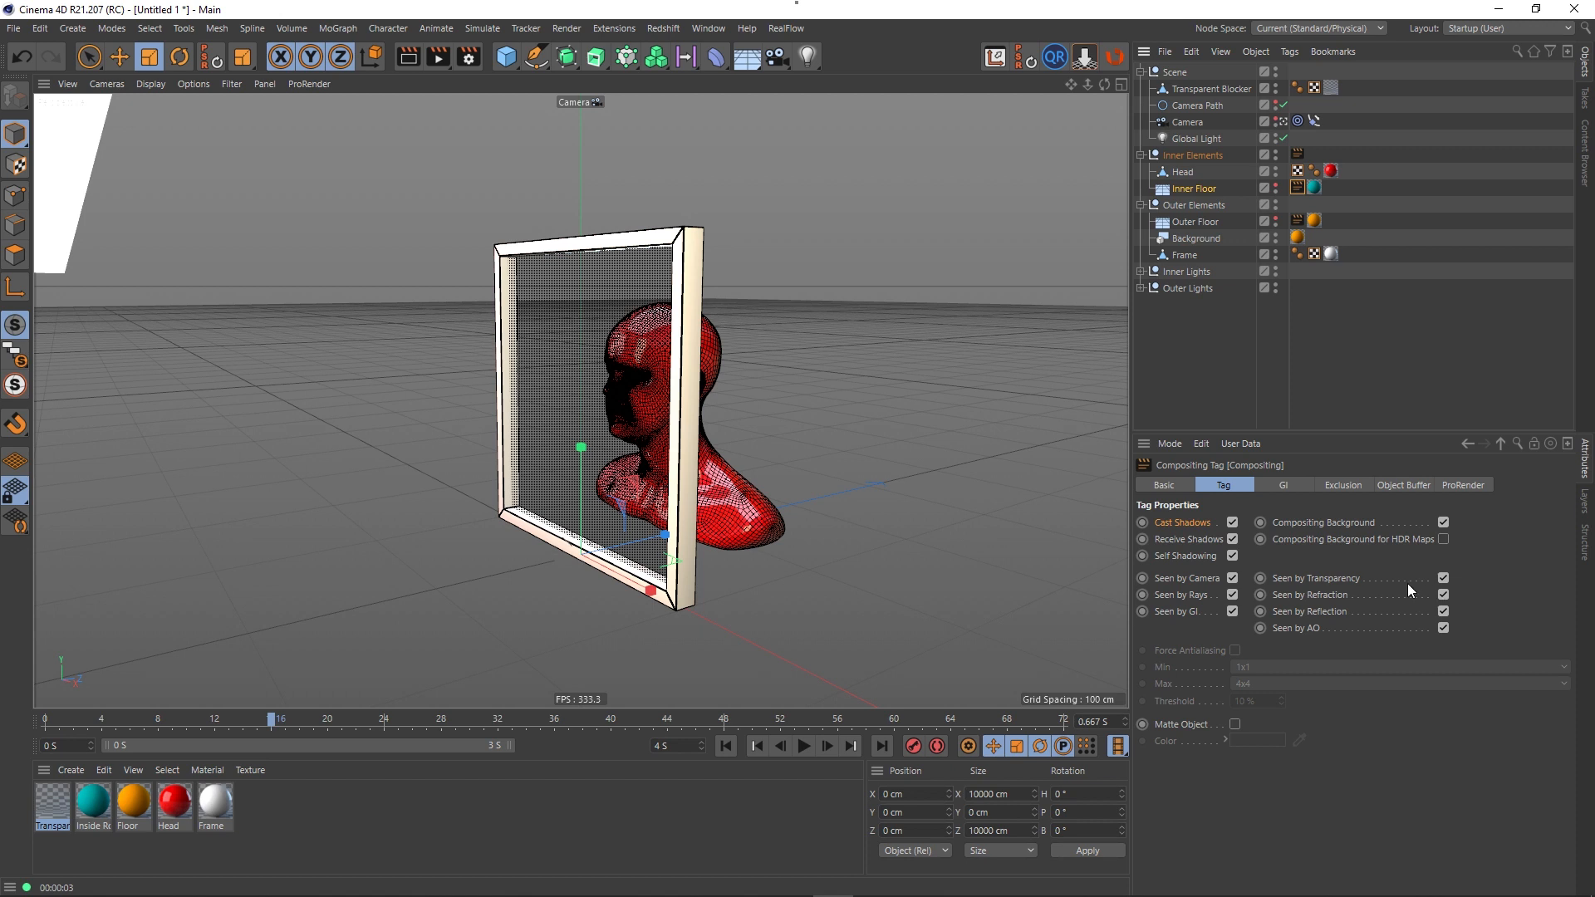
pyautogui.click(1302, 153)
pyautogui.click(1210, 385)
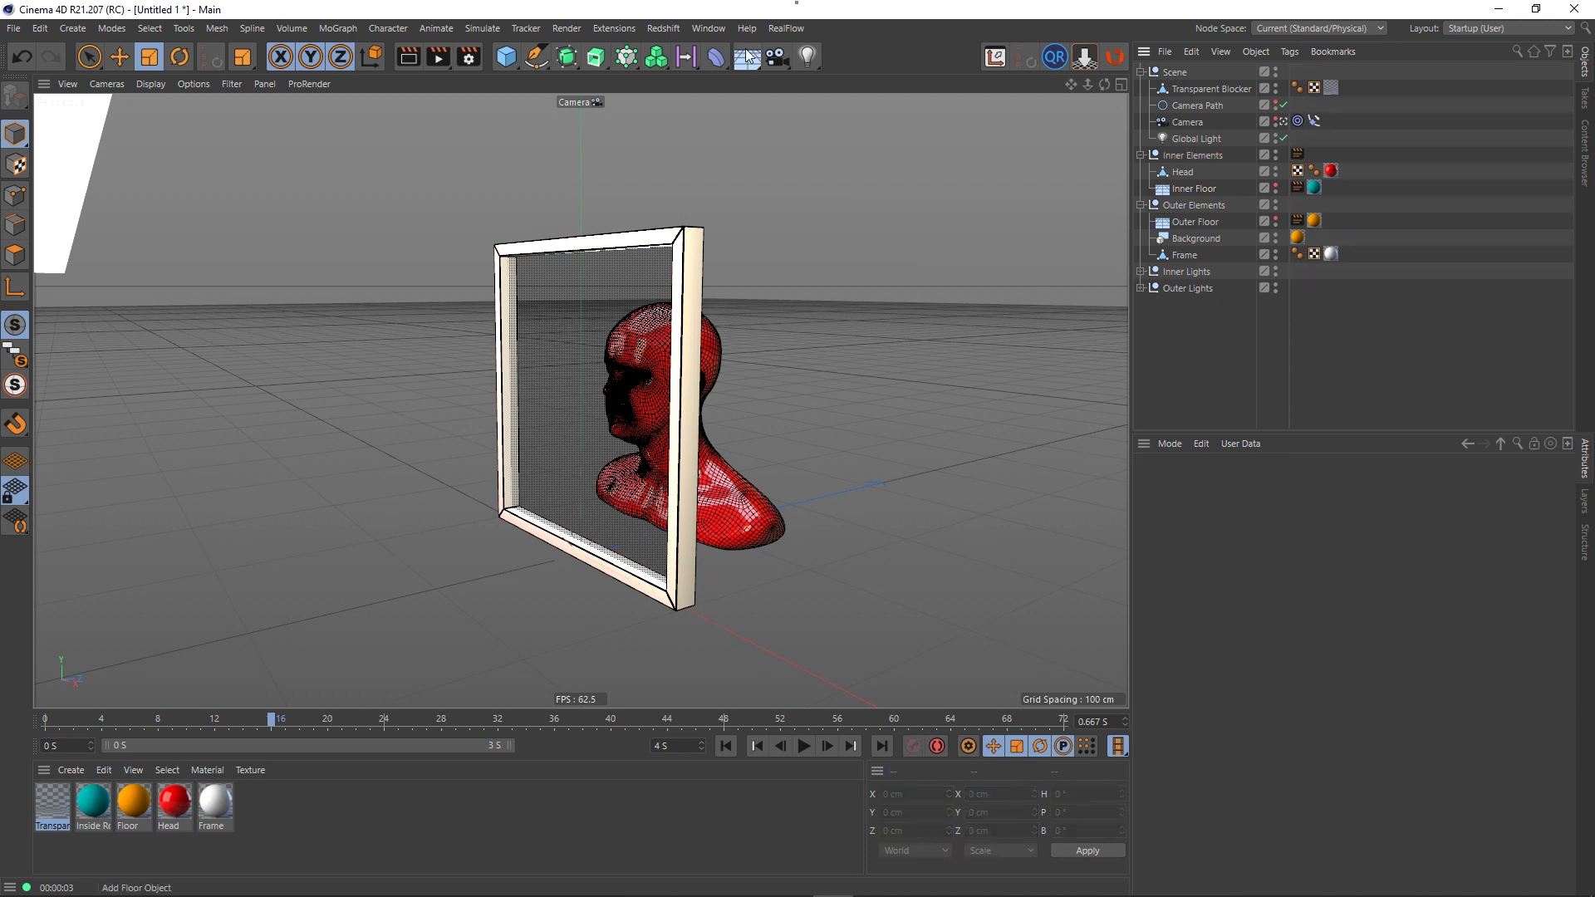
pyautogui.click(404, 57)
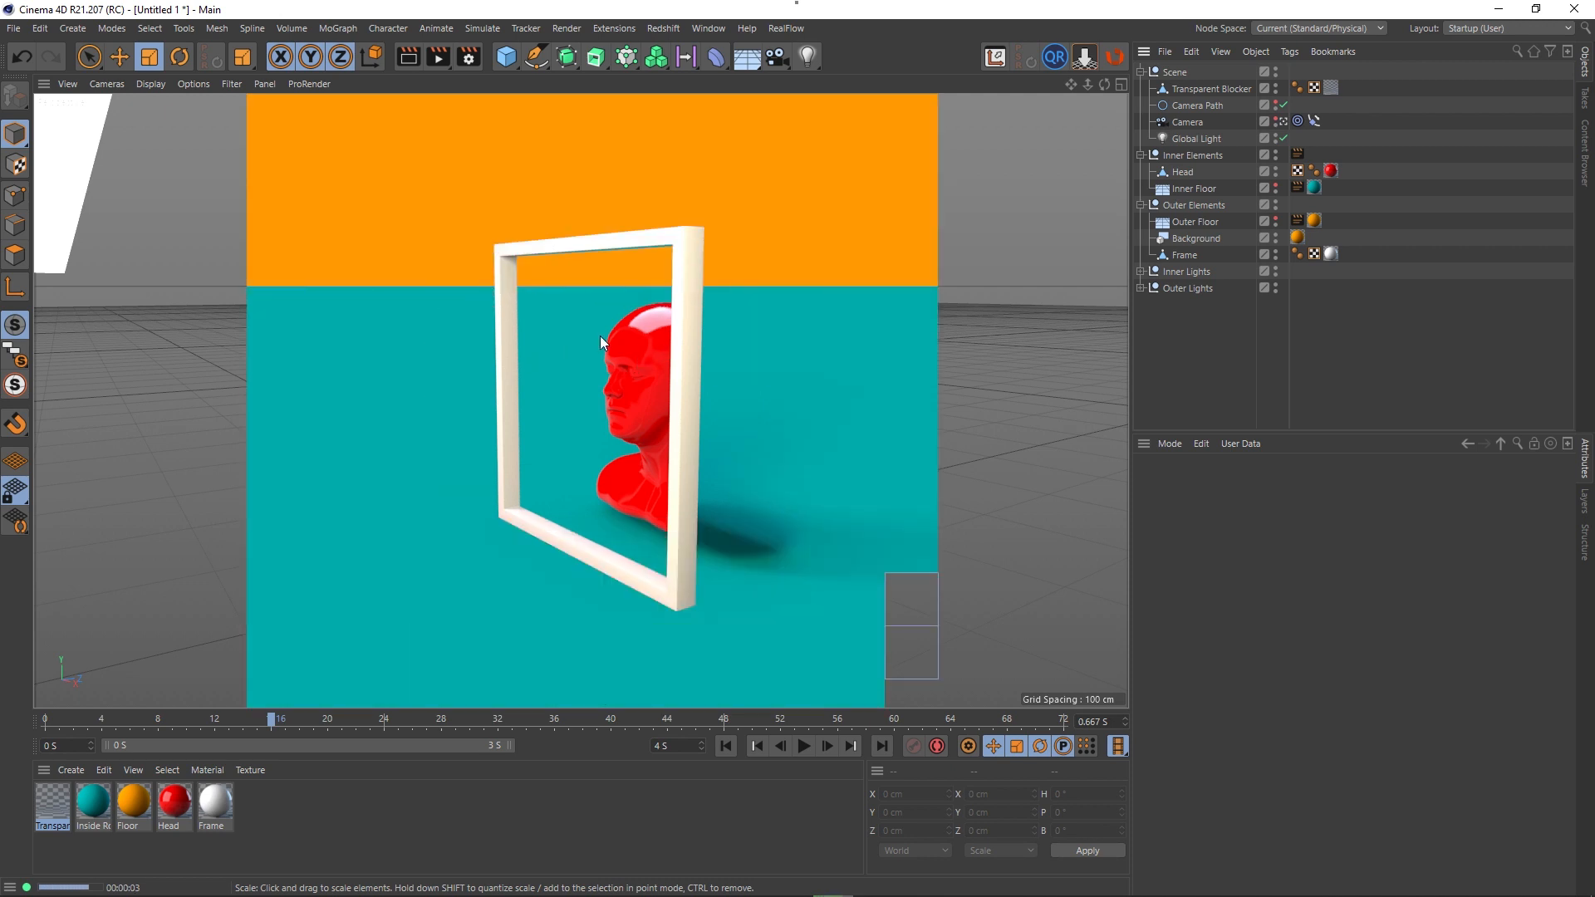
# - Disable Seen by Camera in the Inner Floor's Compositing tag and render previews of the view
pyautogui.click(1297, 220)
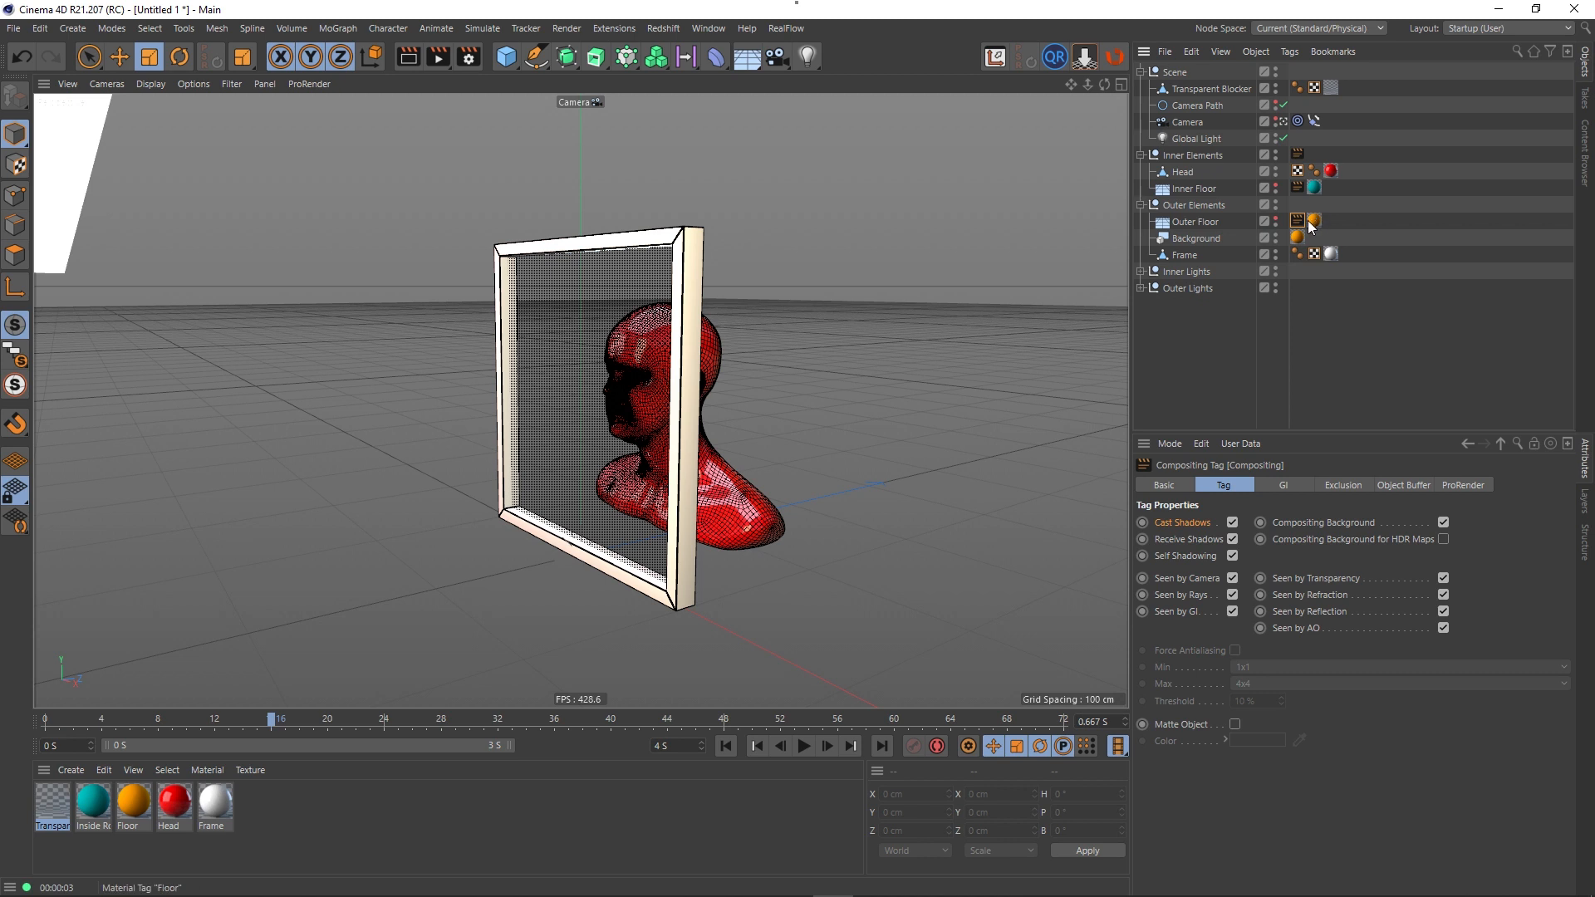
pyautogui.click(1388, 252)
pyautogui.click(1297, 188)
pyautogui.click(1232, 579)
pyautogui.click(407, 62)
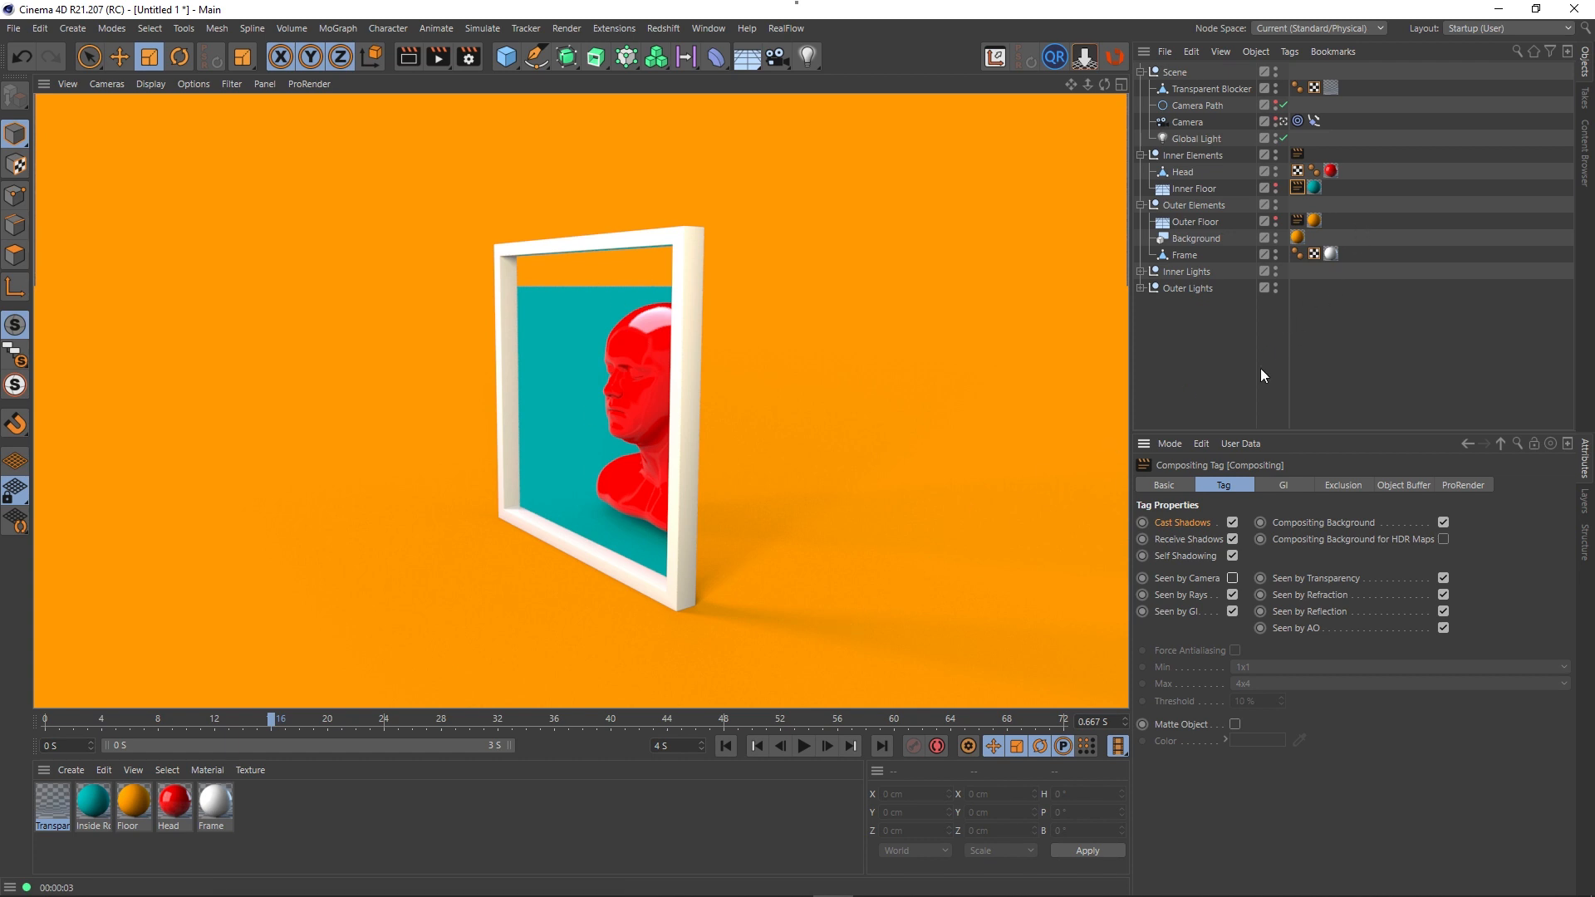
pyautogui.click(1205, 396)
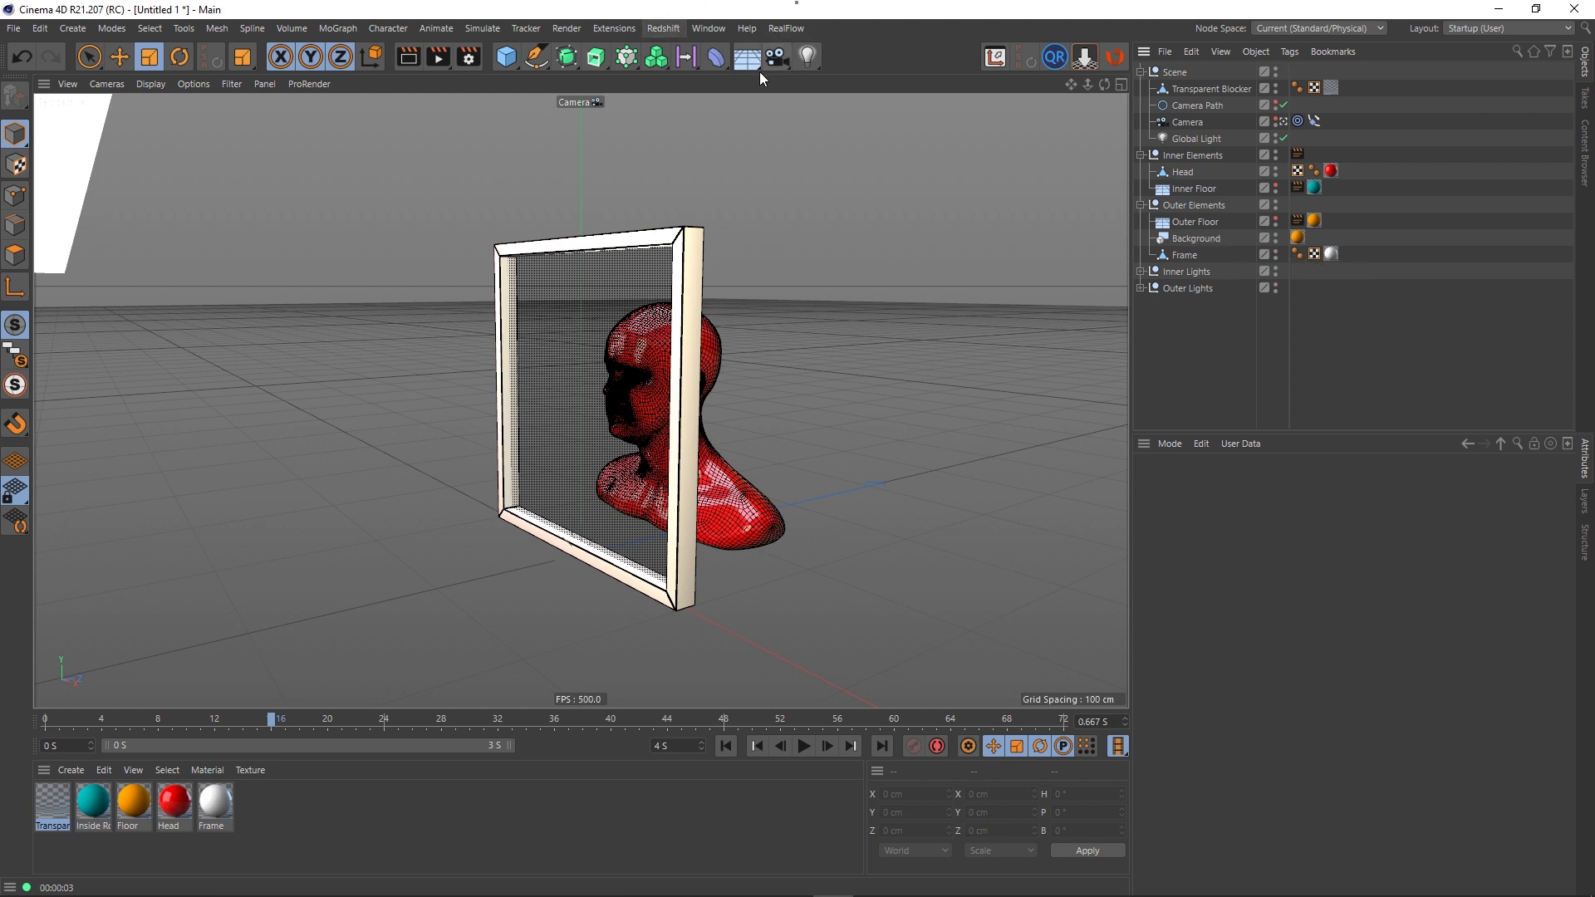
pyautogui.click(740, 63)
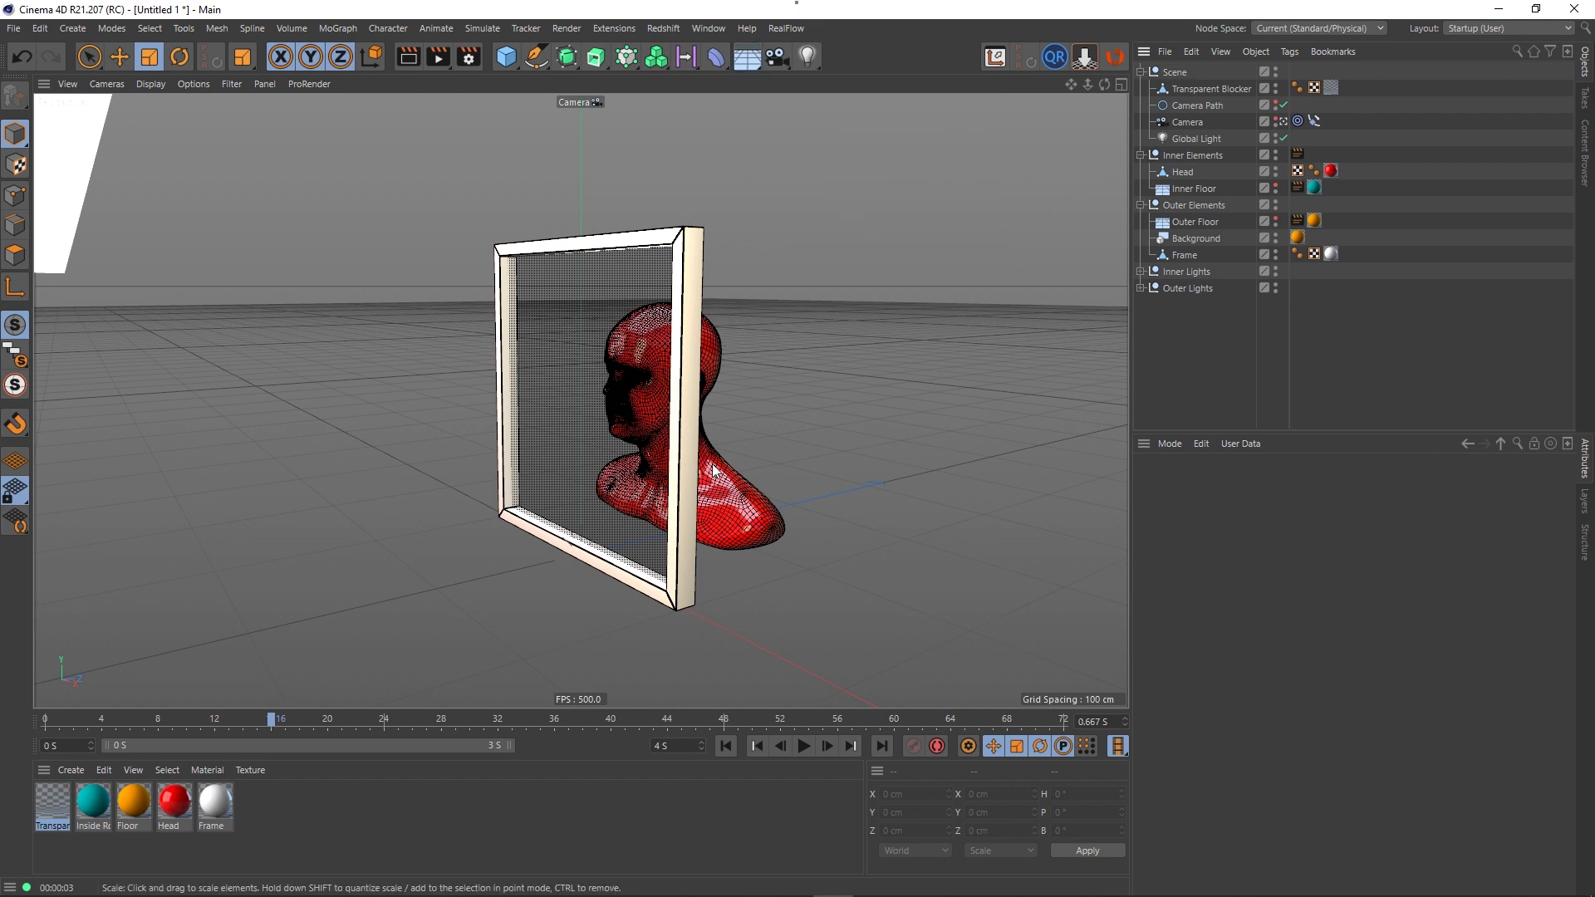
pyautogui.hotkey('ctrl', 'r')
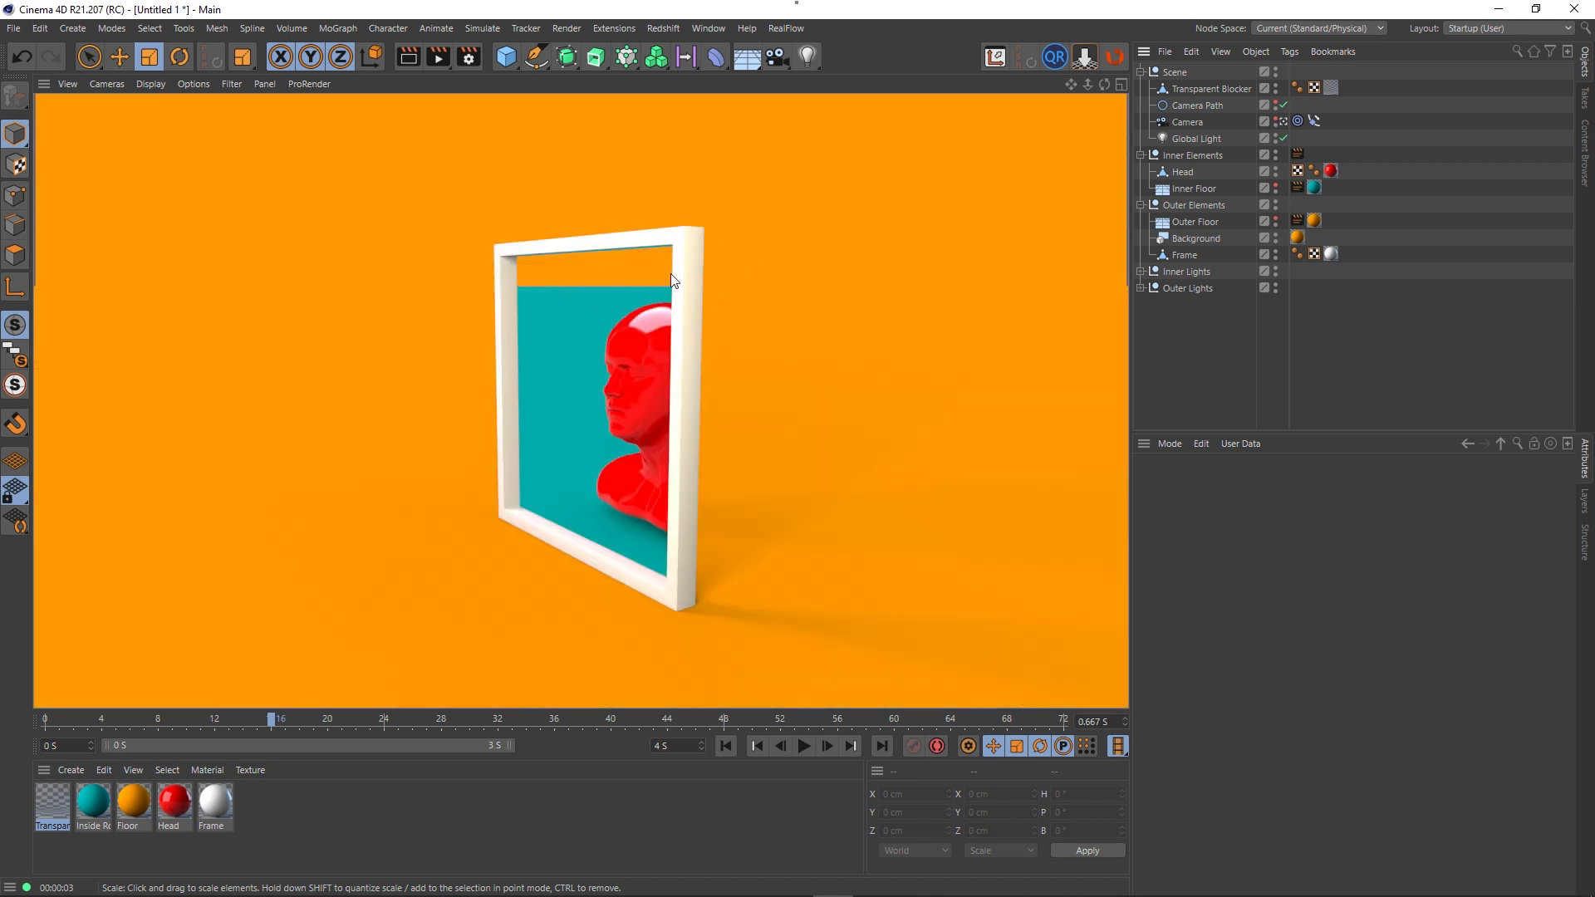
# - Add a Sky object, move it into the Inner Elements group and rename it Blue Sky
pyautogui.click(746, 58)
pyautogui.click(804, 113)
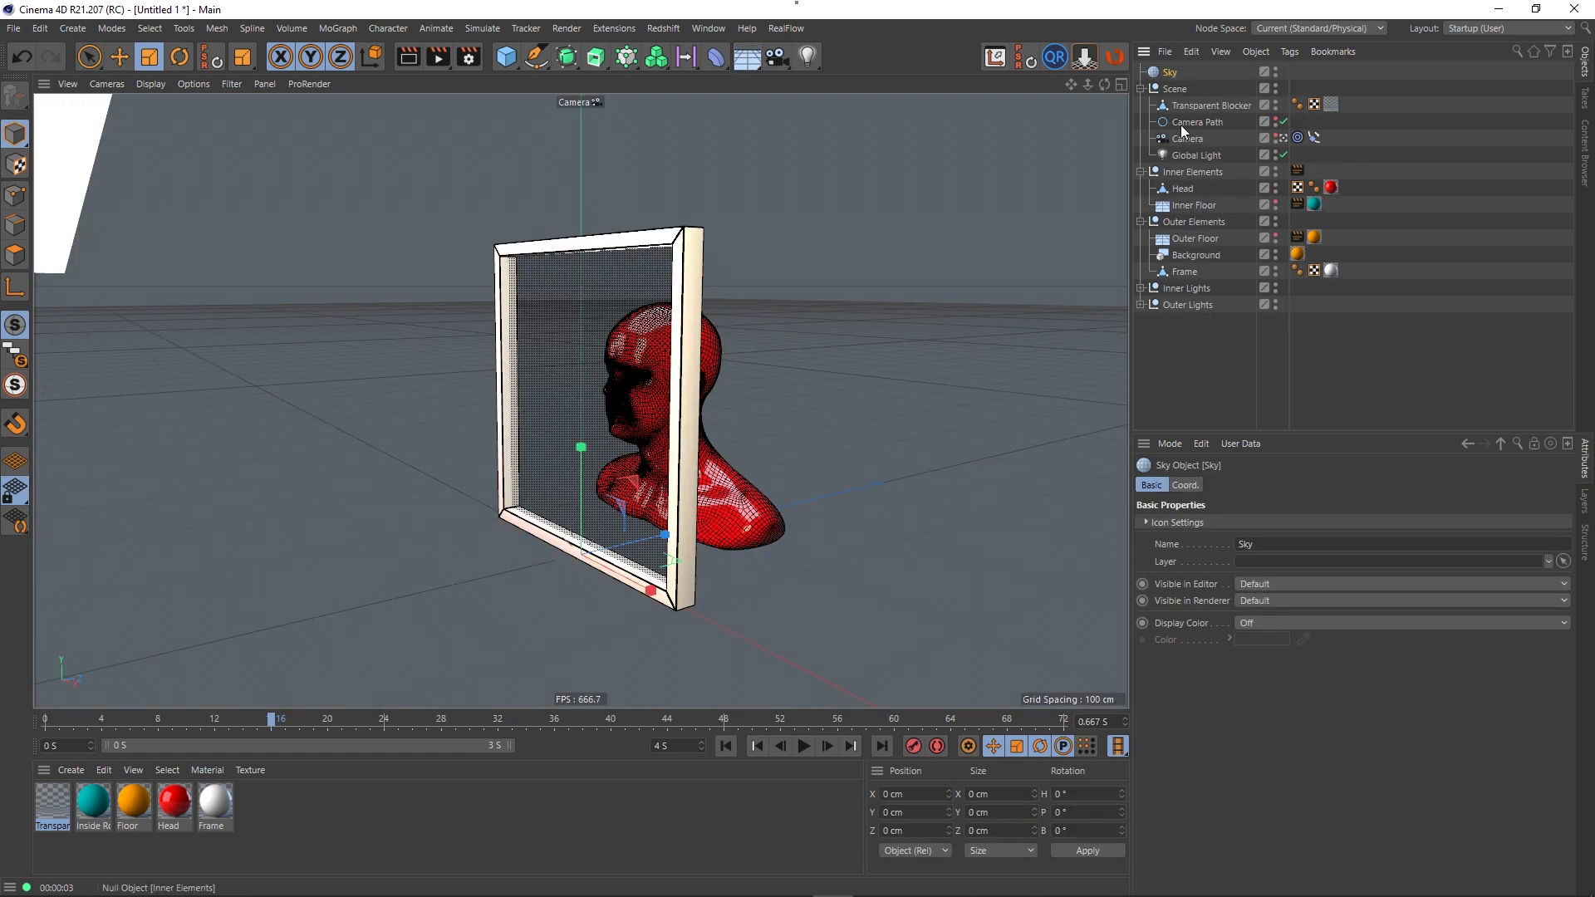
pyautogui.moveTo(1171, 74); pyautogui.dragTo(1173, 177)
pyautogui.doubleClick(1174, 172)
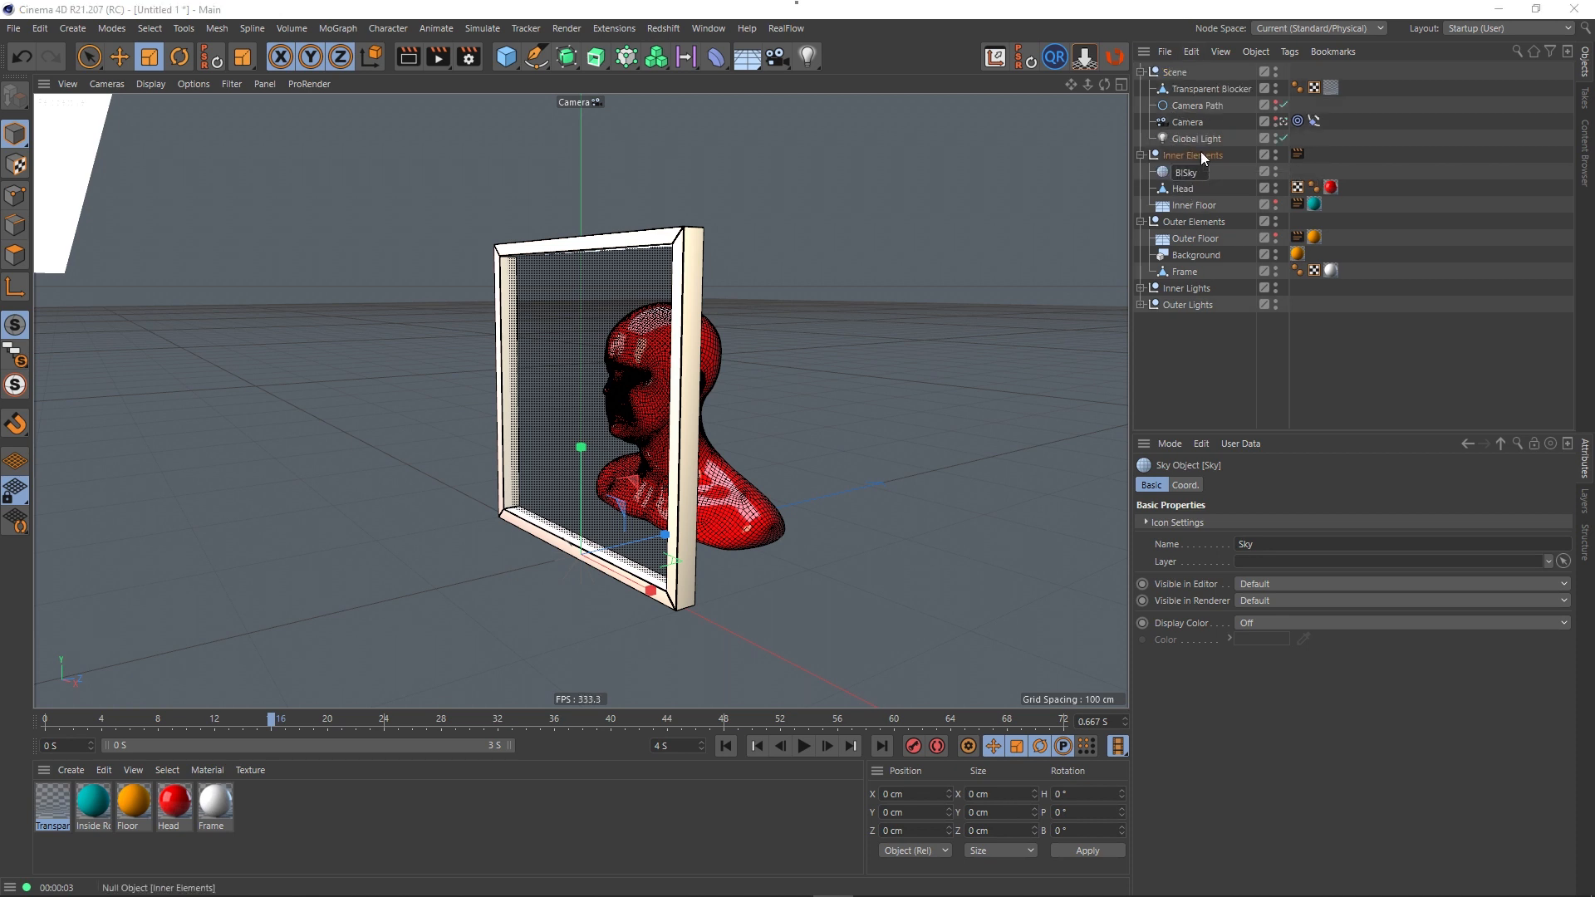
pyautogui.write('Blue')
pyautogui.press('Return')
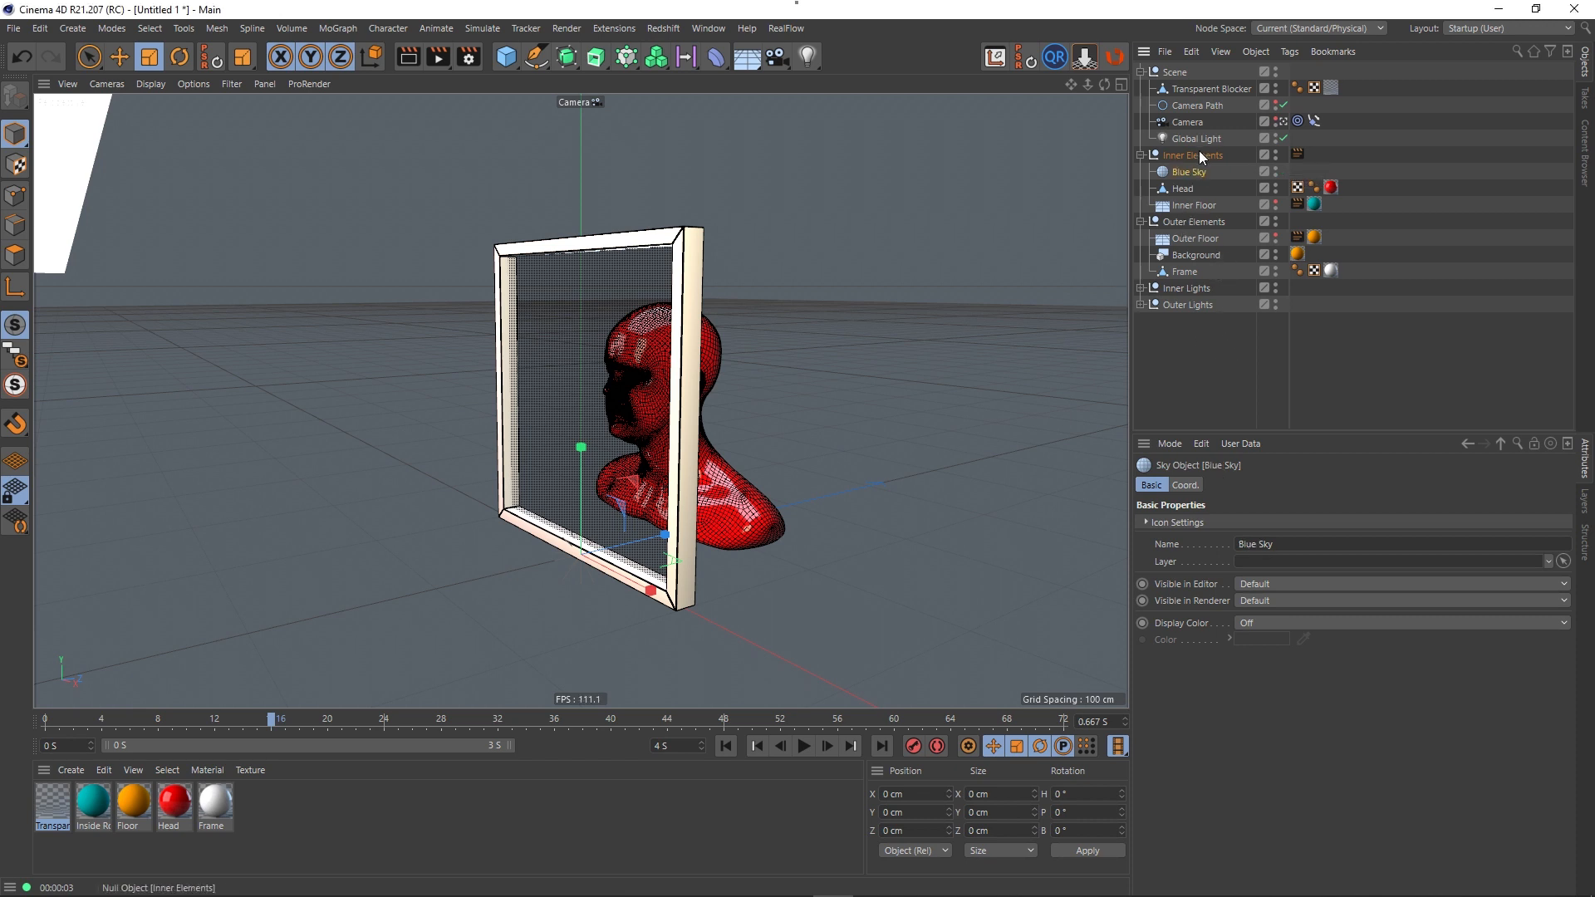
# - Apply the teal Inside Room material to the Blue Sky and render a preview
pyautogui.moveTo(91, 819); pyautogui.dragTo(1180, 168)
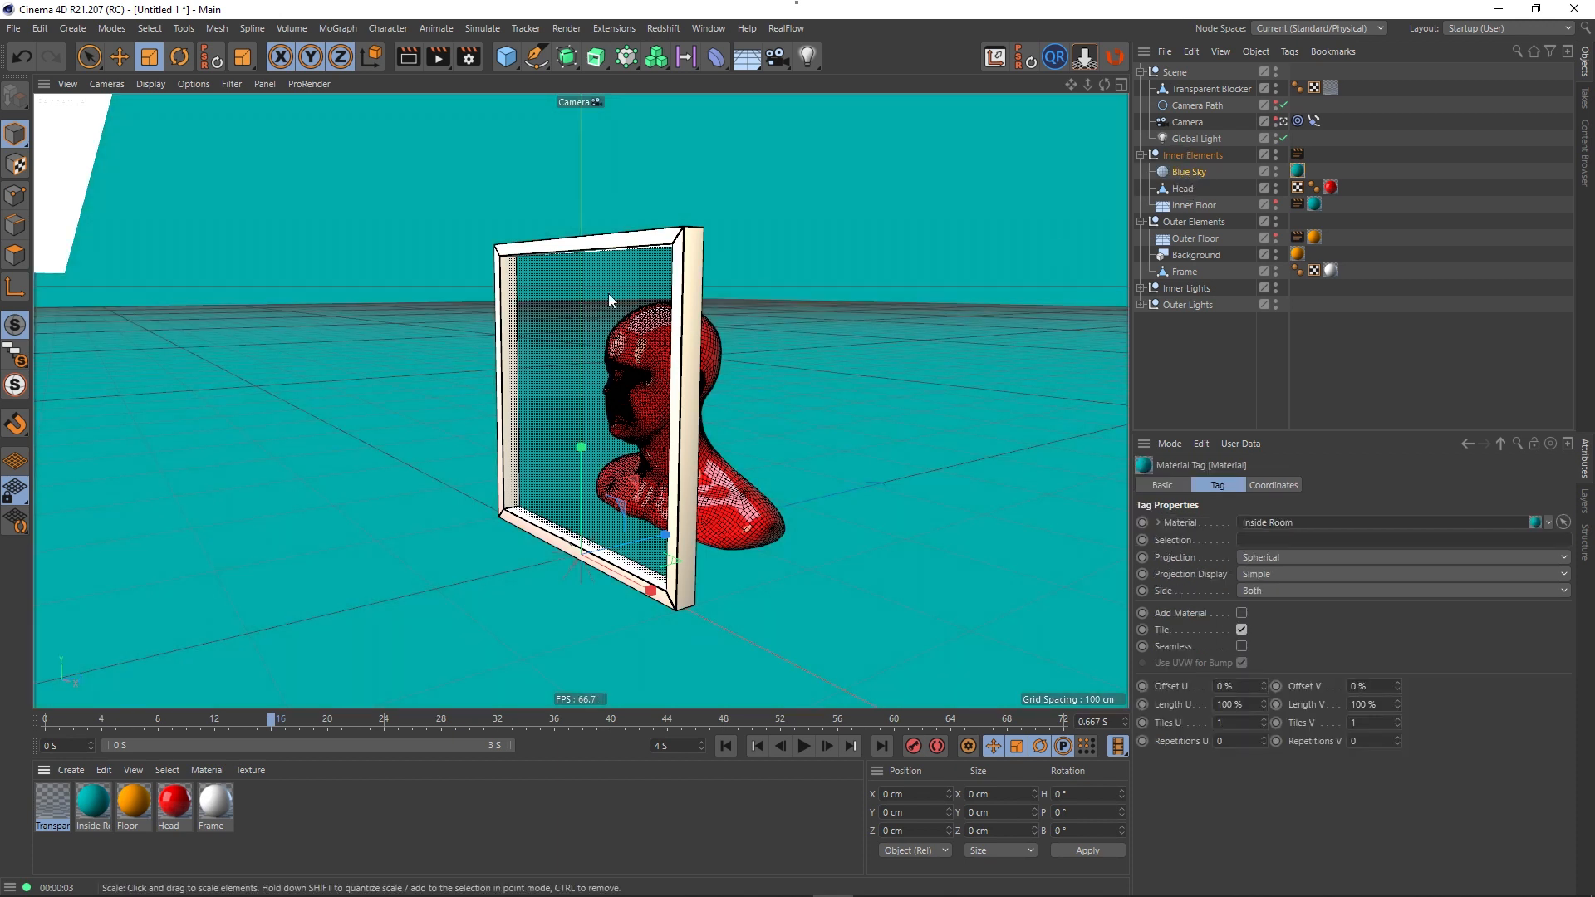
pyautogui.click(1215, 387)
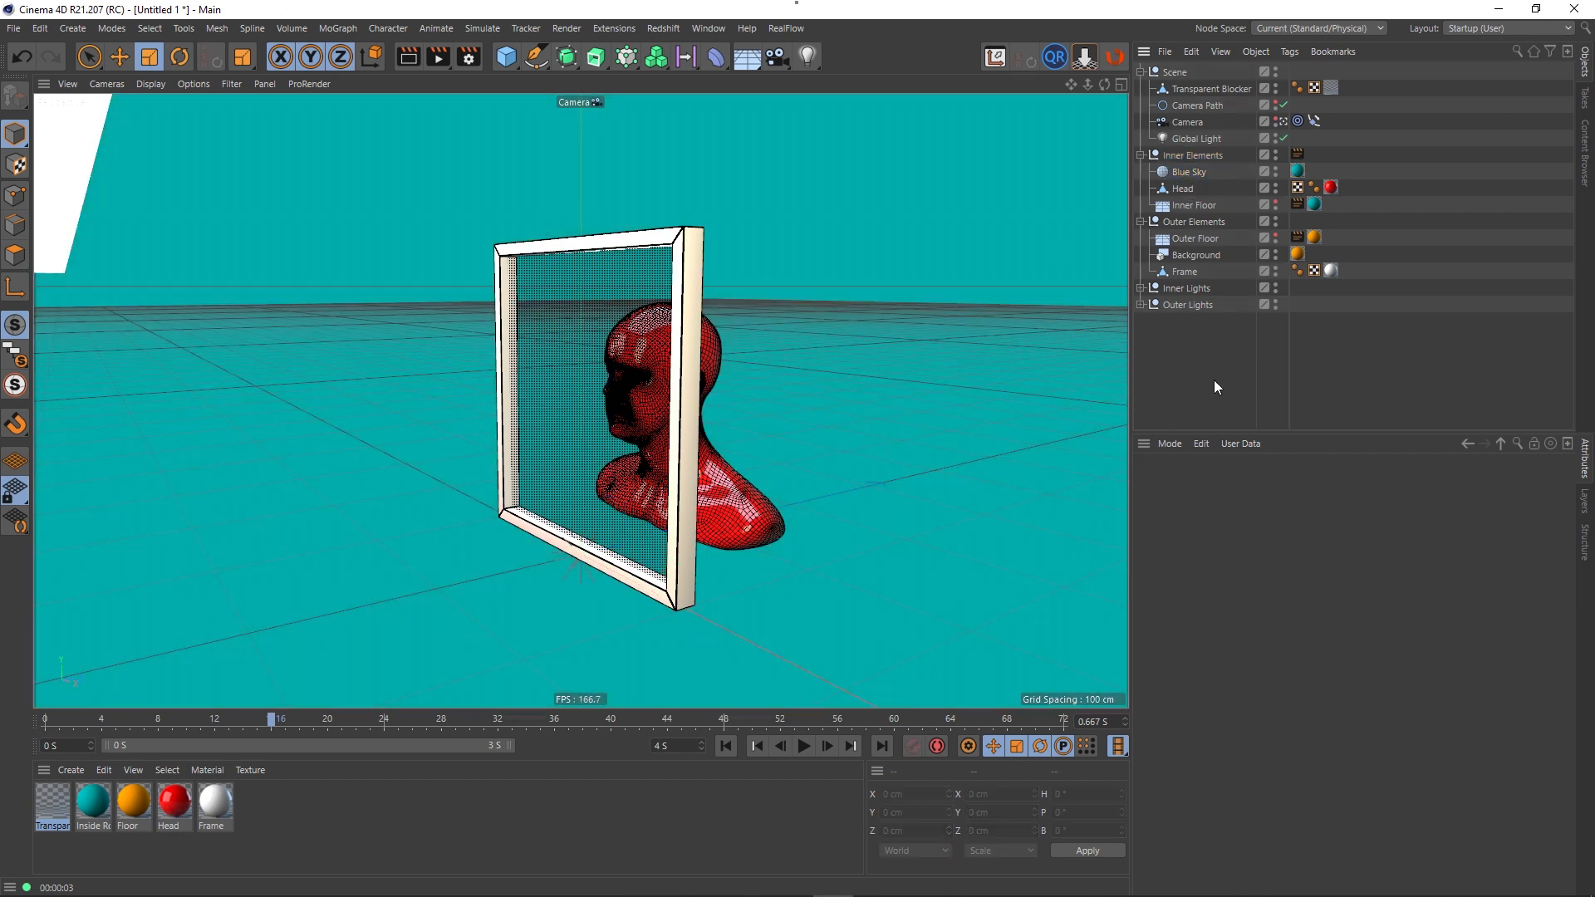
pyautogui.click(1188, 171)
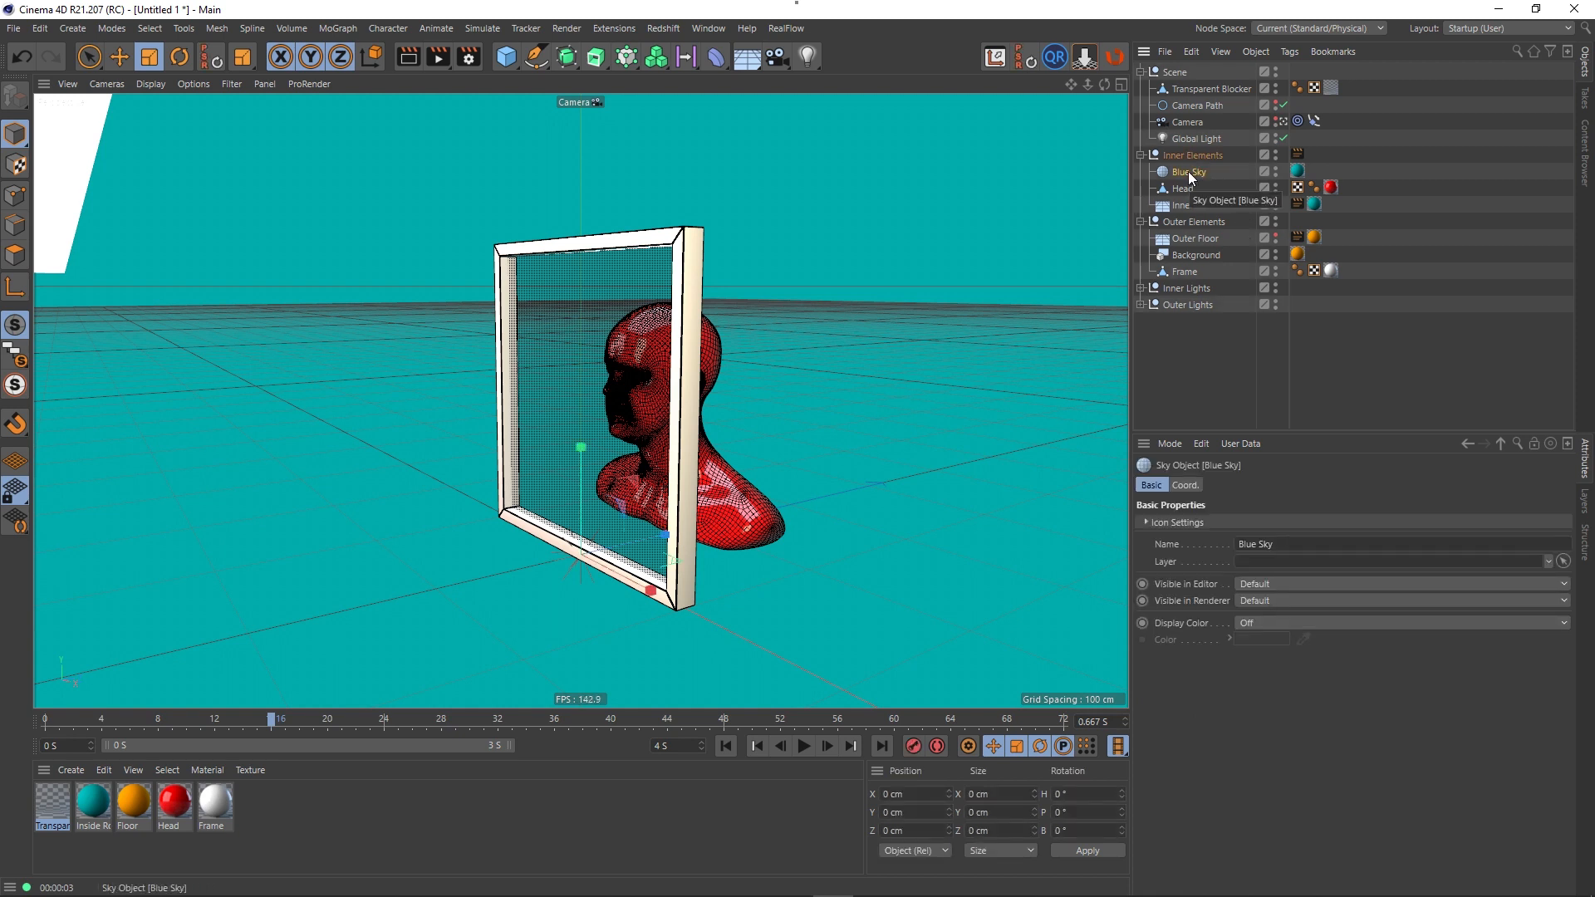
pyautogui.rightClick(1188, 172)
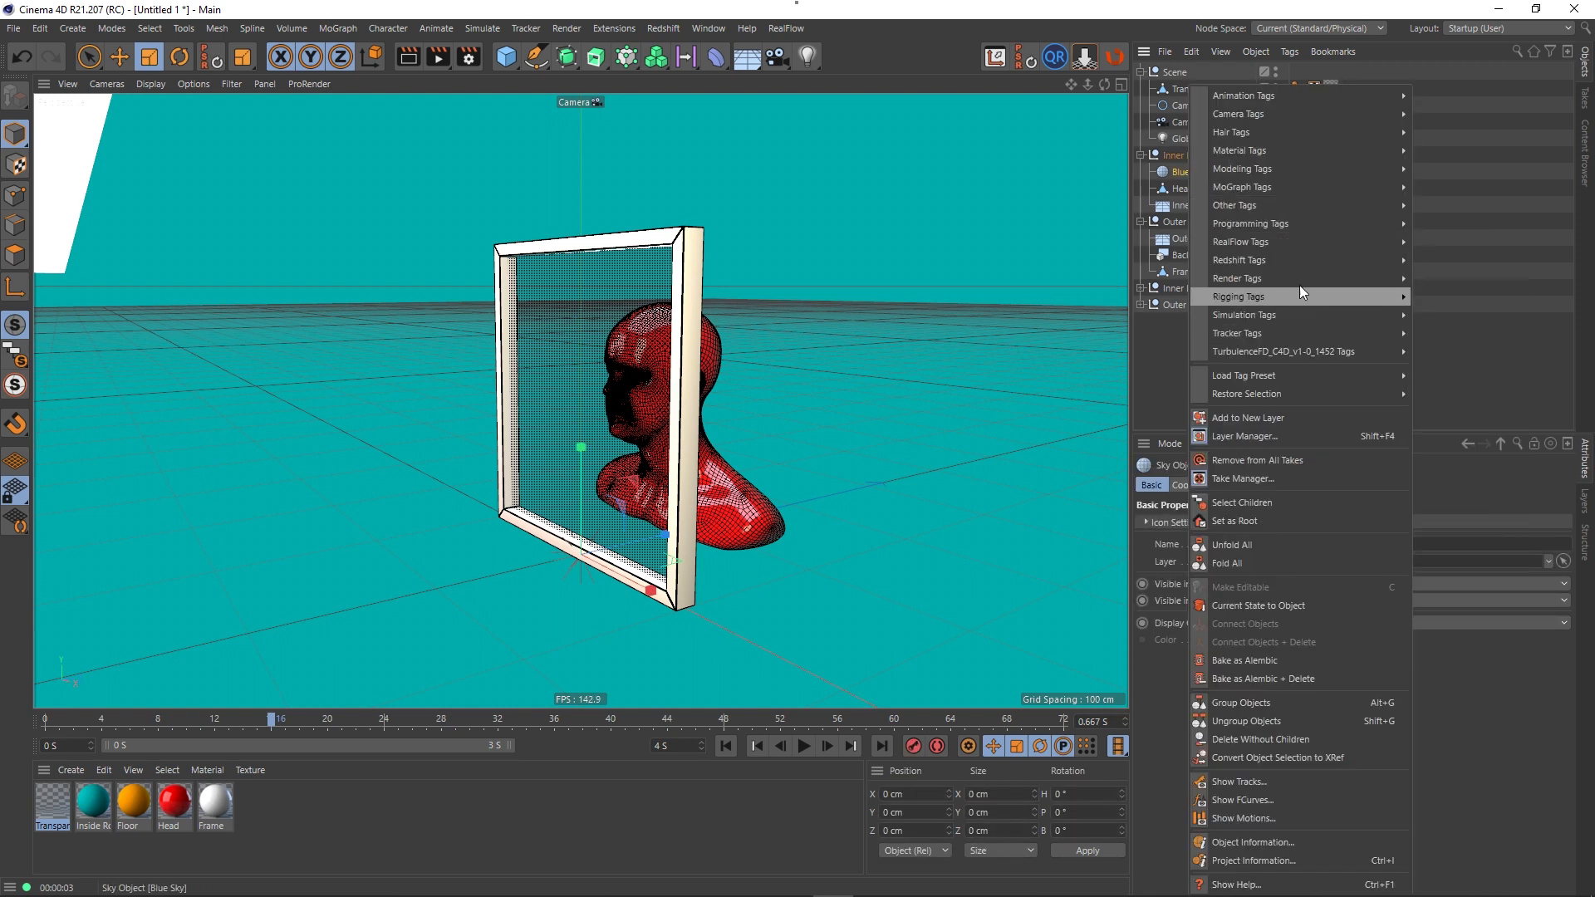
pyautogui.moveTo(1324, 253)
pyautogui.click(1464, 328)
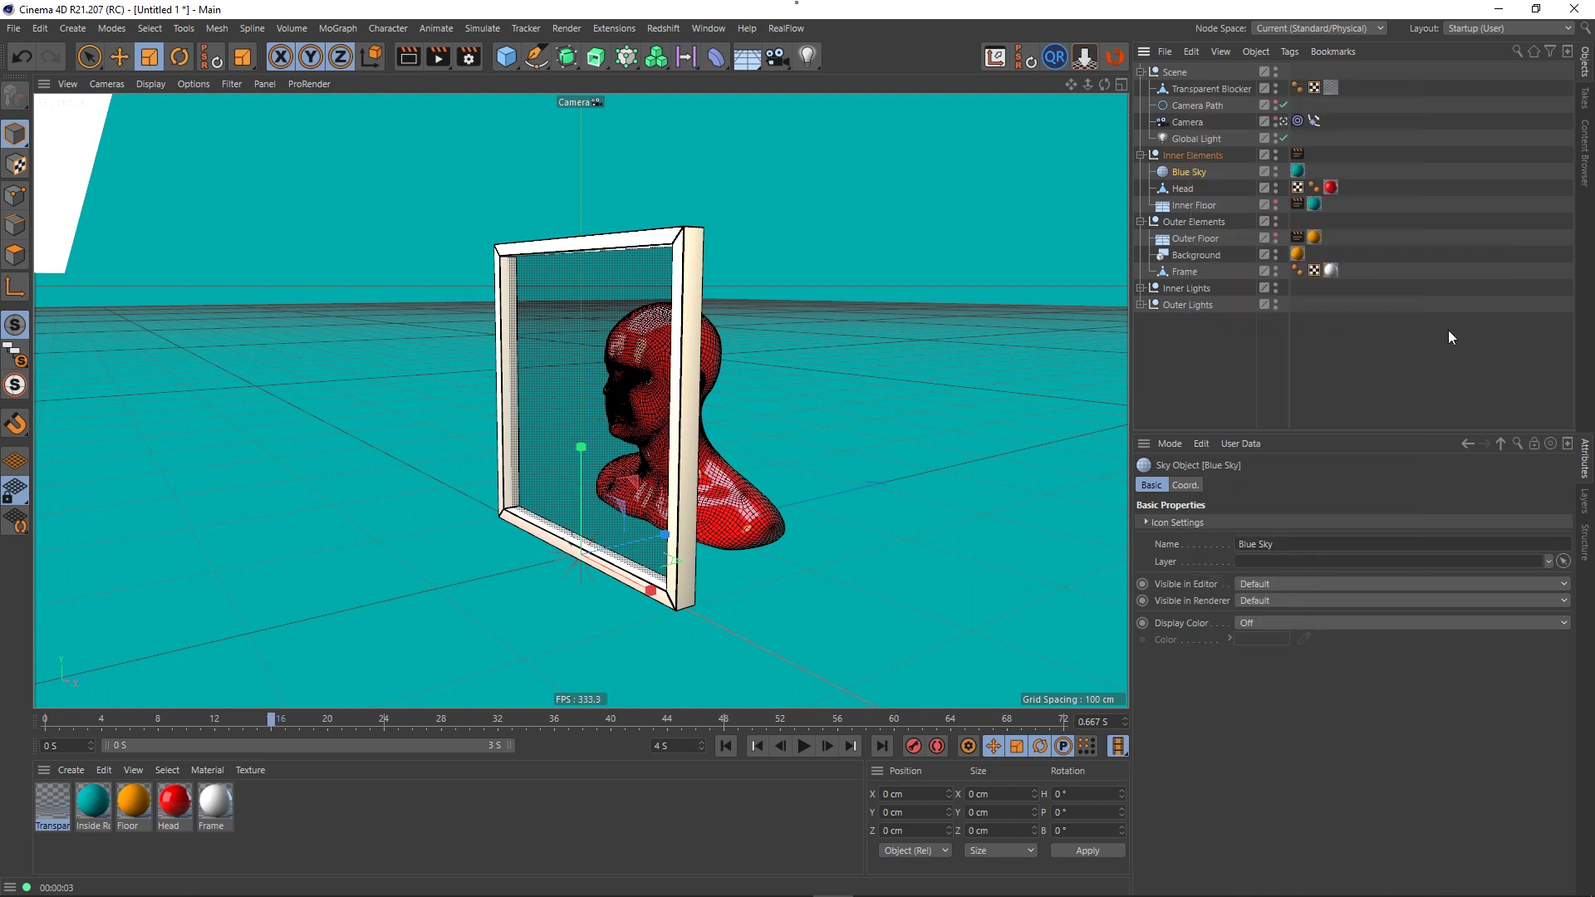
pyautogui.click(1300, 153)
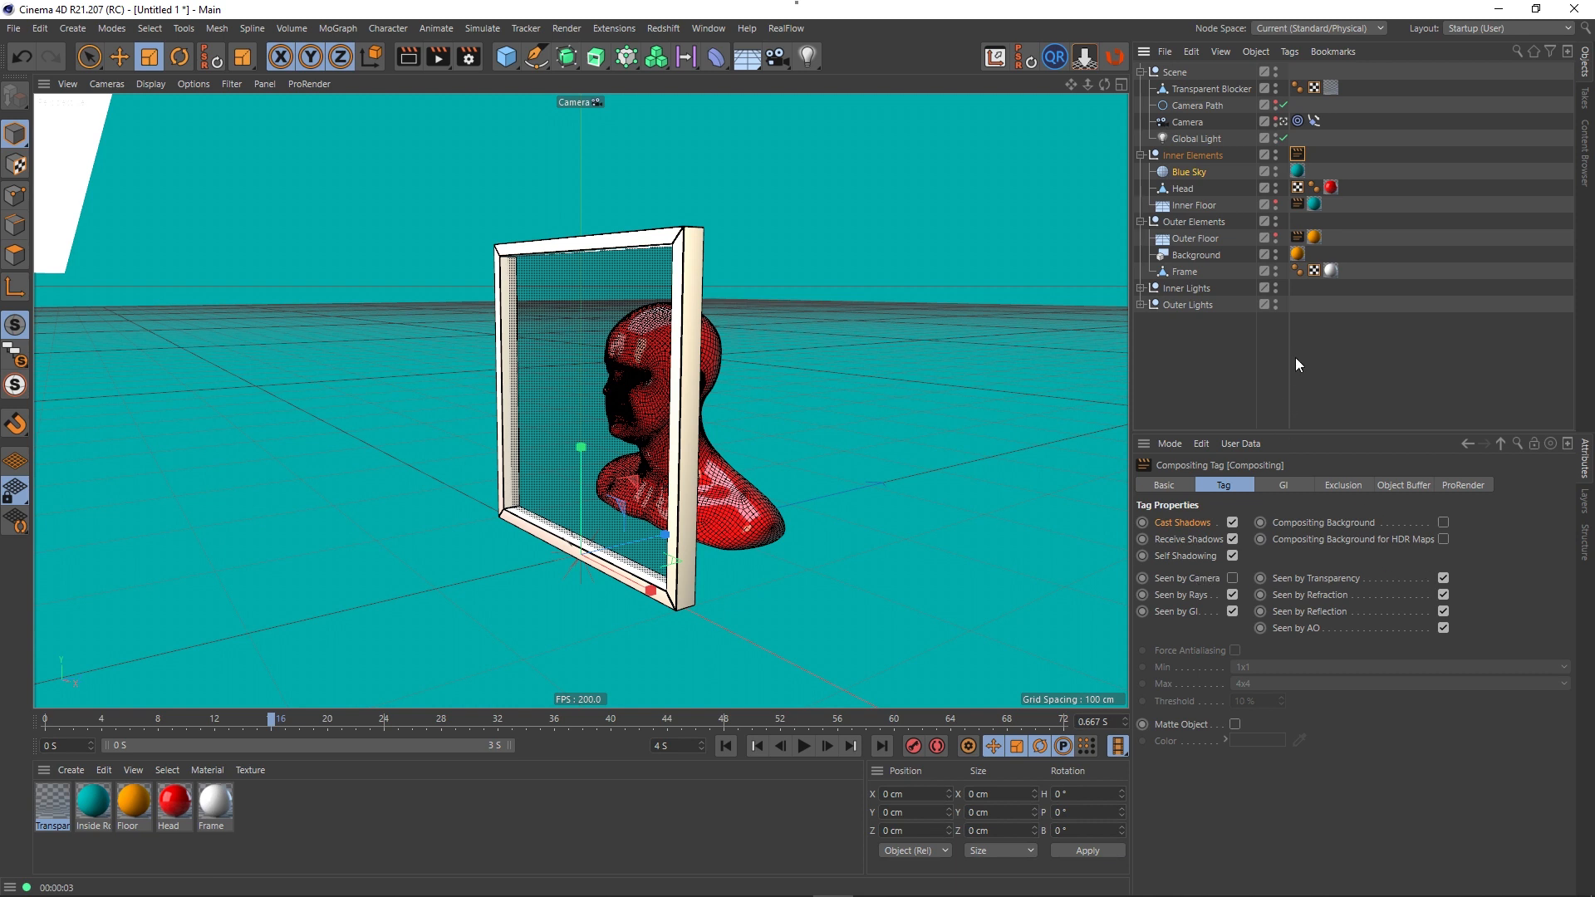
pyautogui.click(404, 59)
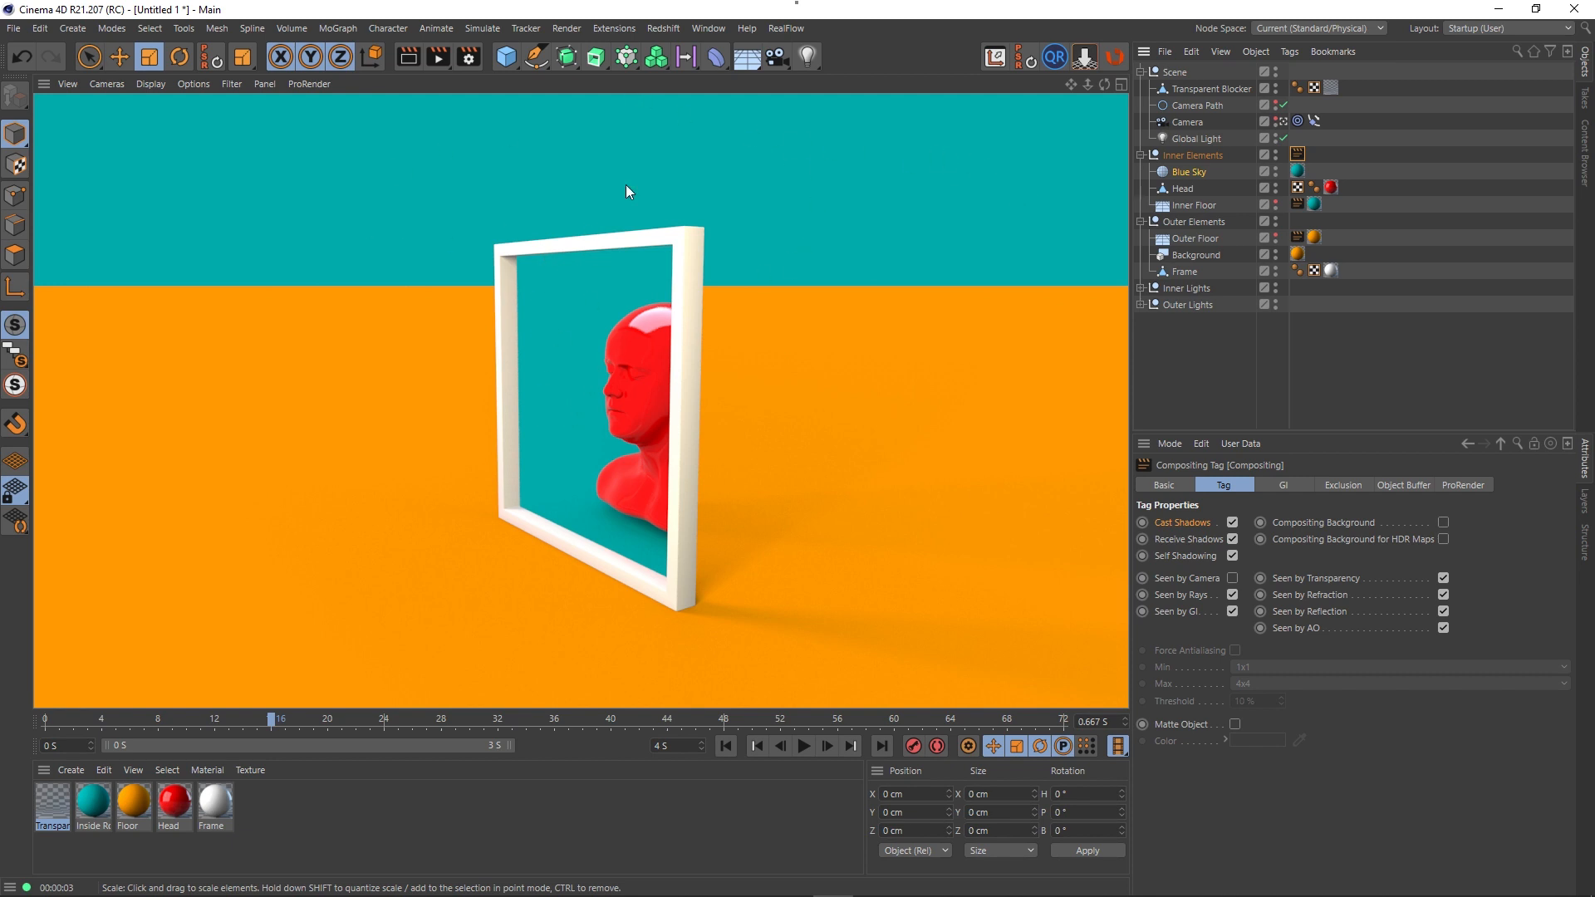
# - Add a Compositing tag to the Blue Sky, disable its Seen by Camera option and render a preview
pyautogui.click(1191, 173)
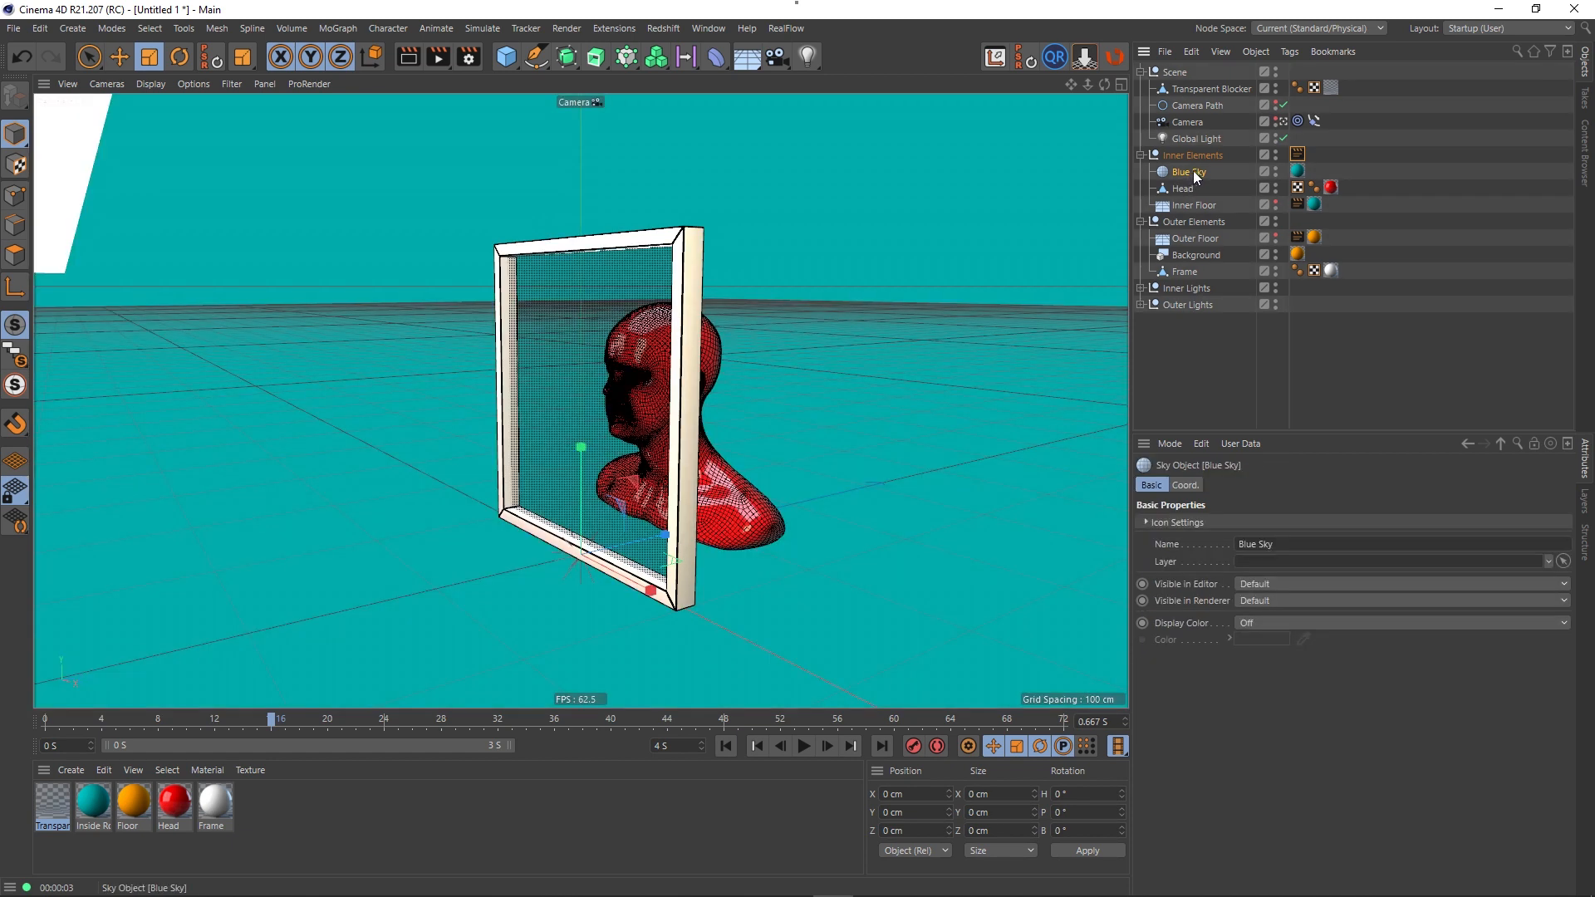
pyautogui.rightClick(1199, 172)
pyautogui.moveTo(1404, 132)
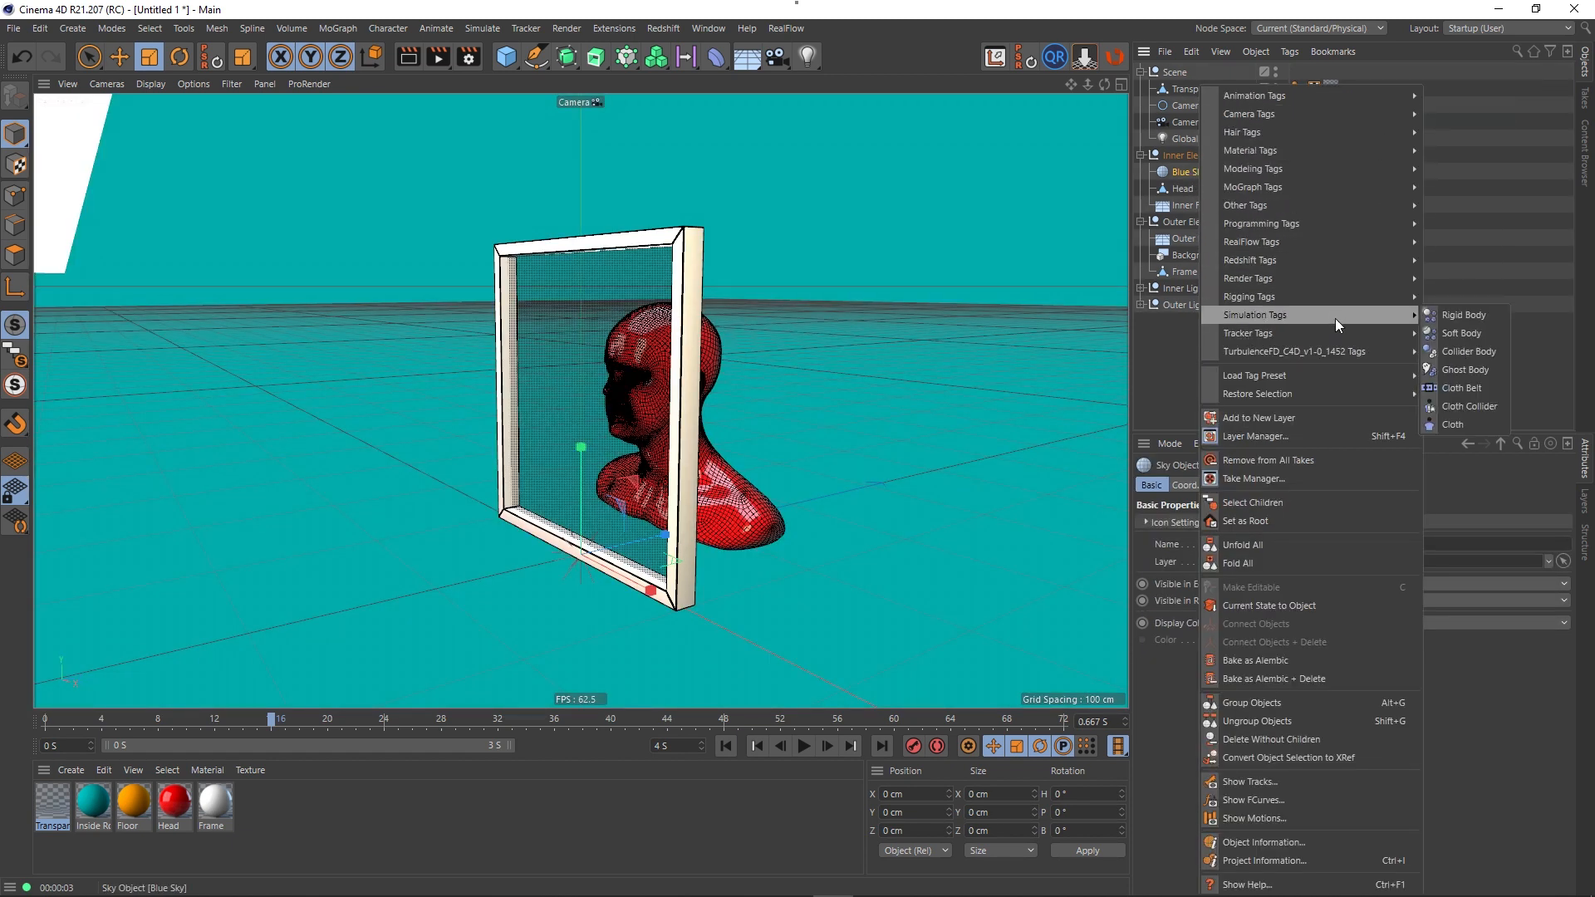
pyautogui.moveTo(1362, 278)
pyautogui.click(1465, 297)
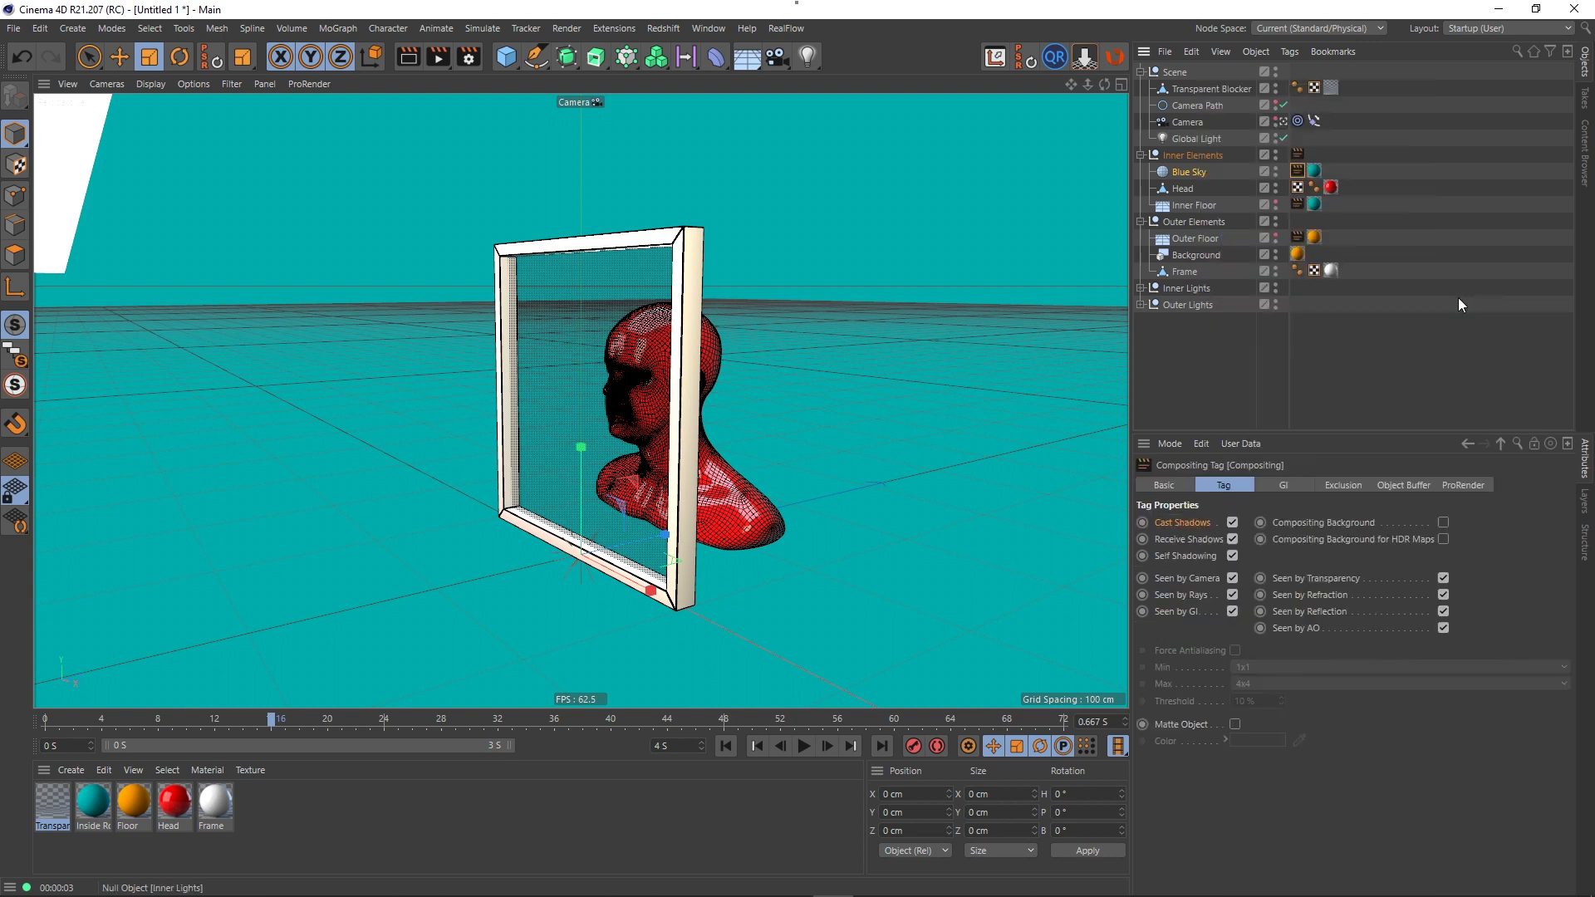
pyautogui.click(1232, 578)
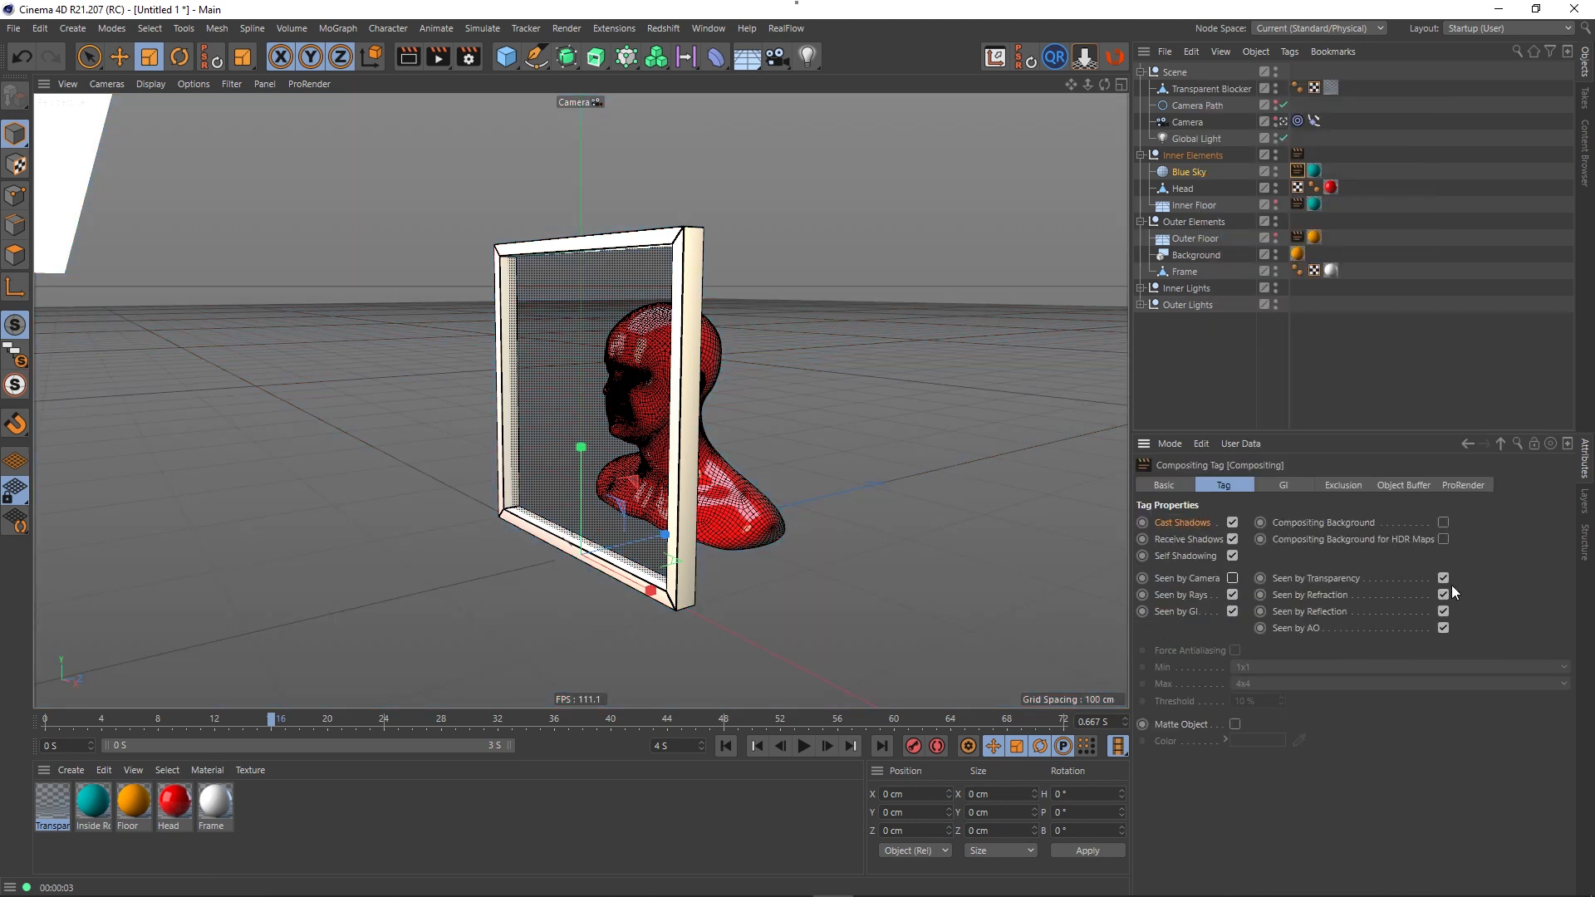
pyautogui.click(1183, 347)
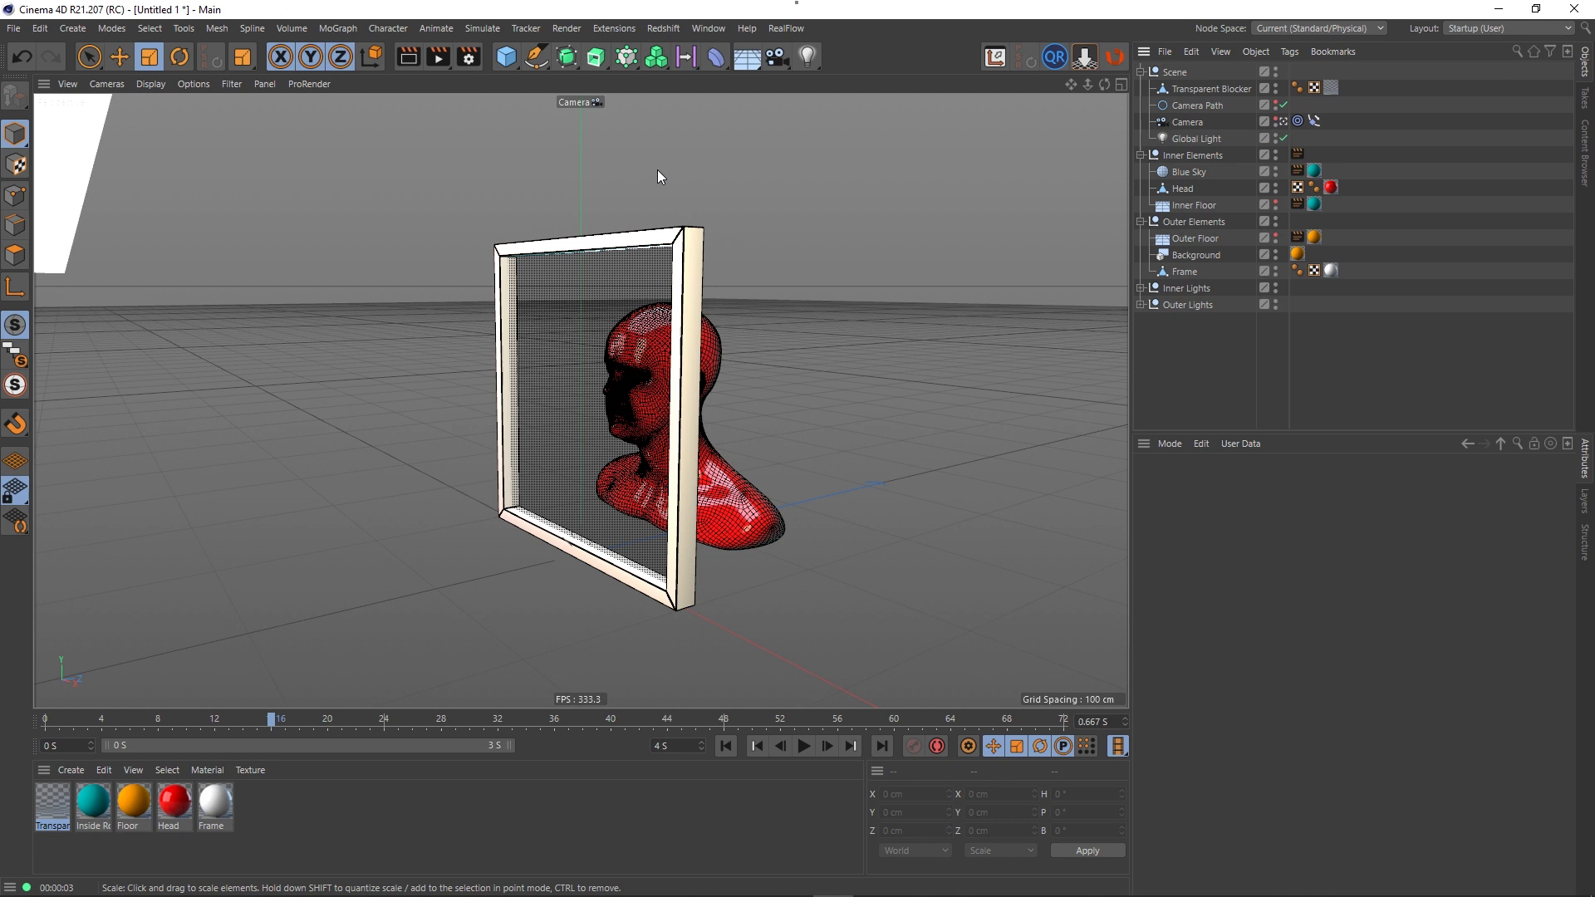
pyautogui.click(410, 58)
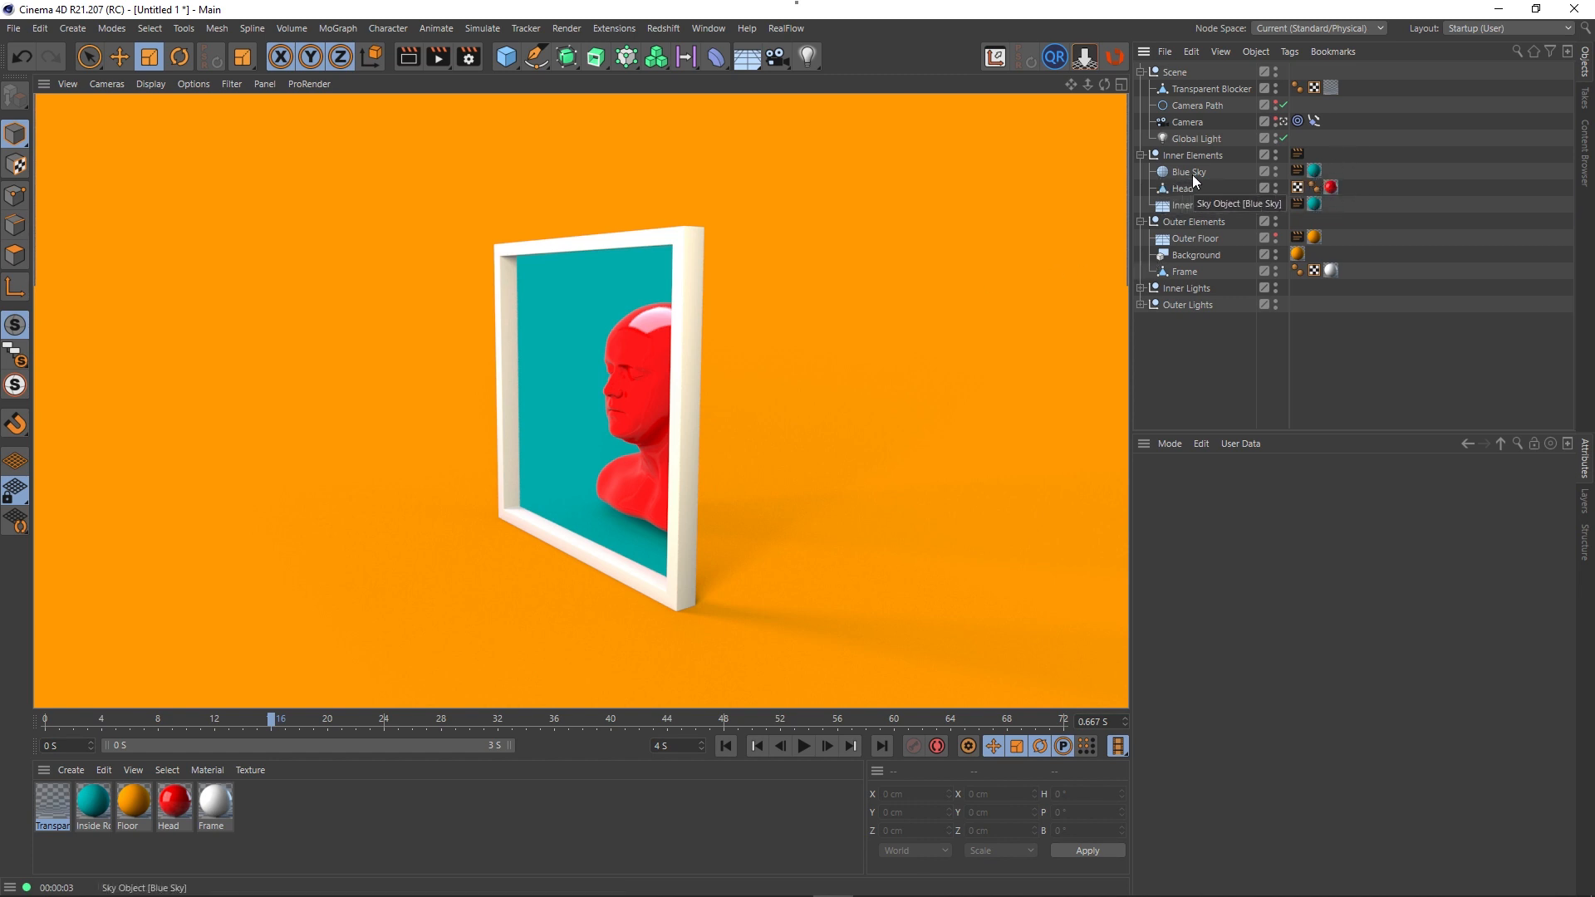
# - Check the inner and outer element settings, rendering previews at the current frame and at frame 8
pyautogui.click(1298, 204)
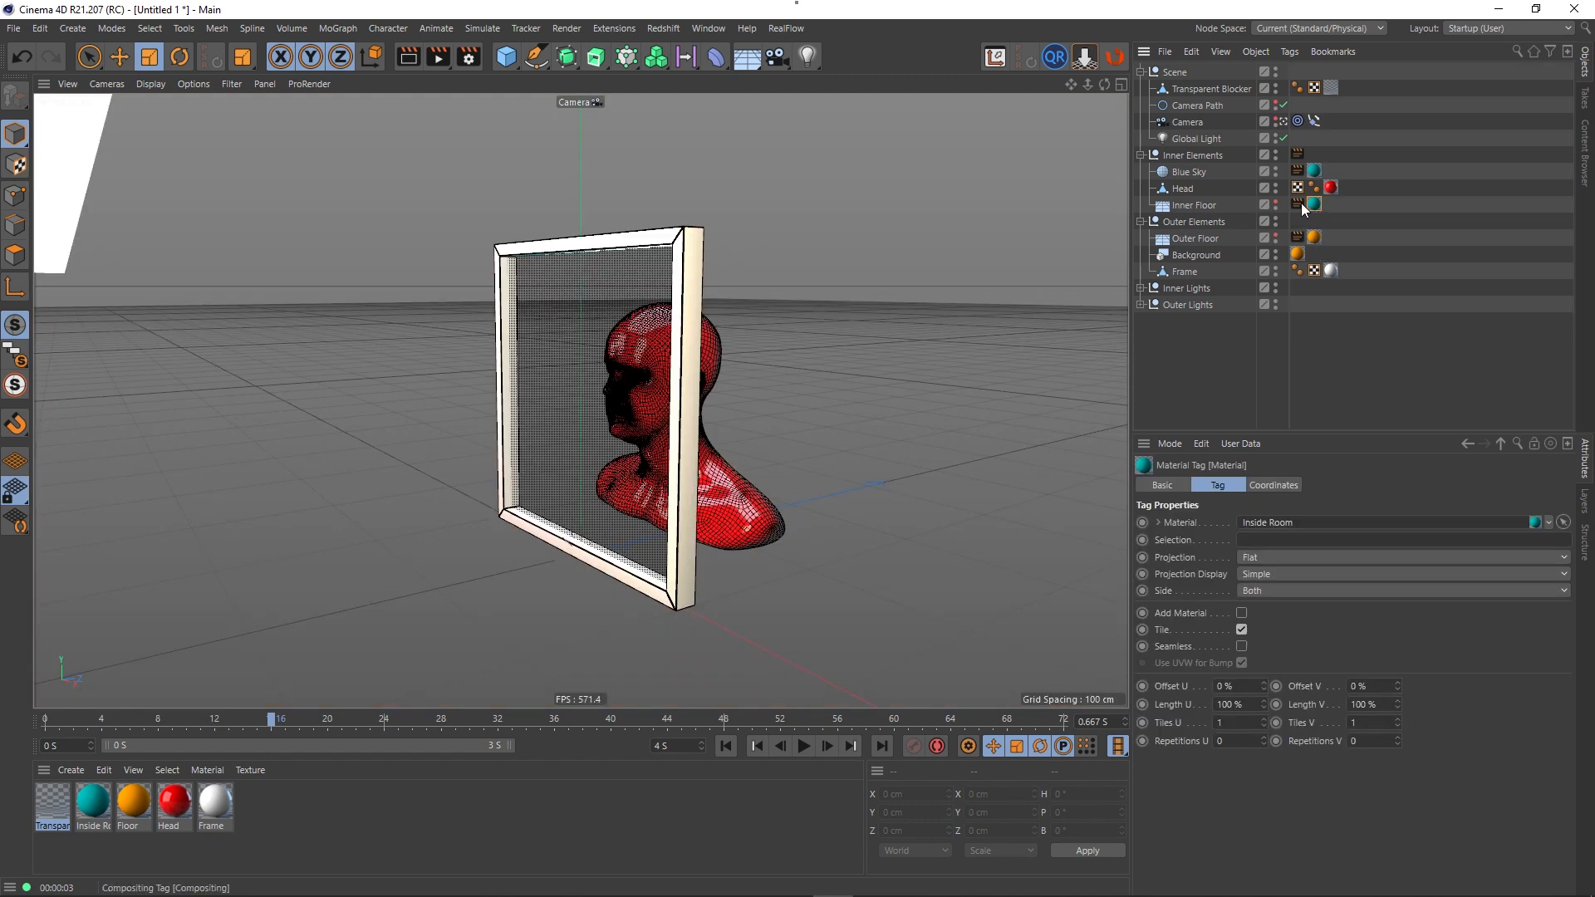
pyautogui.click(1184, 258)
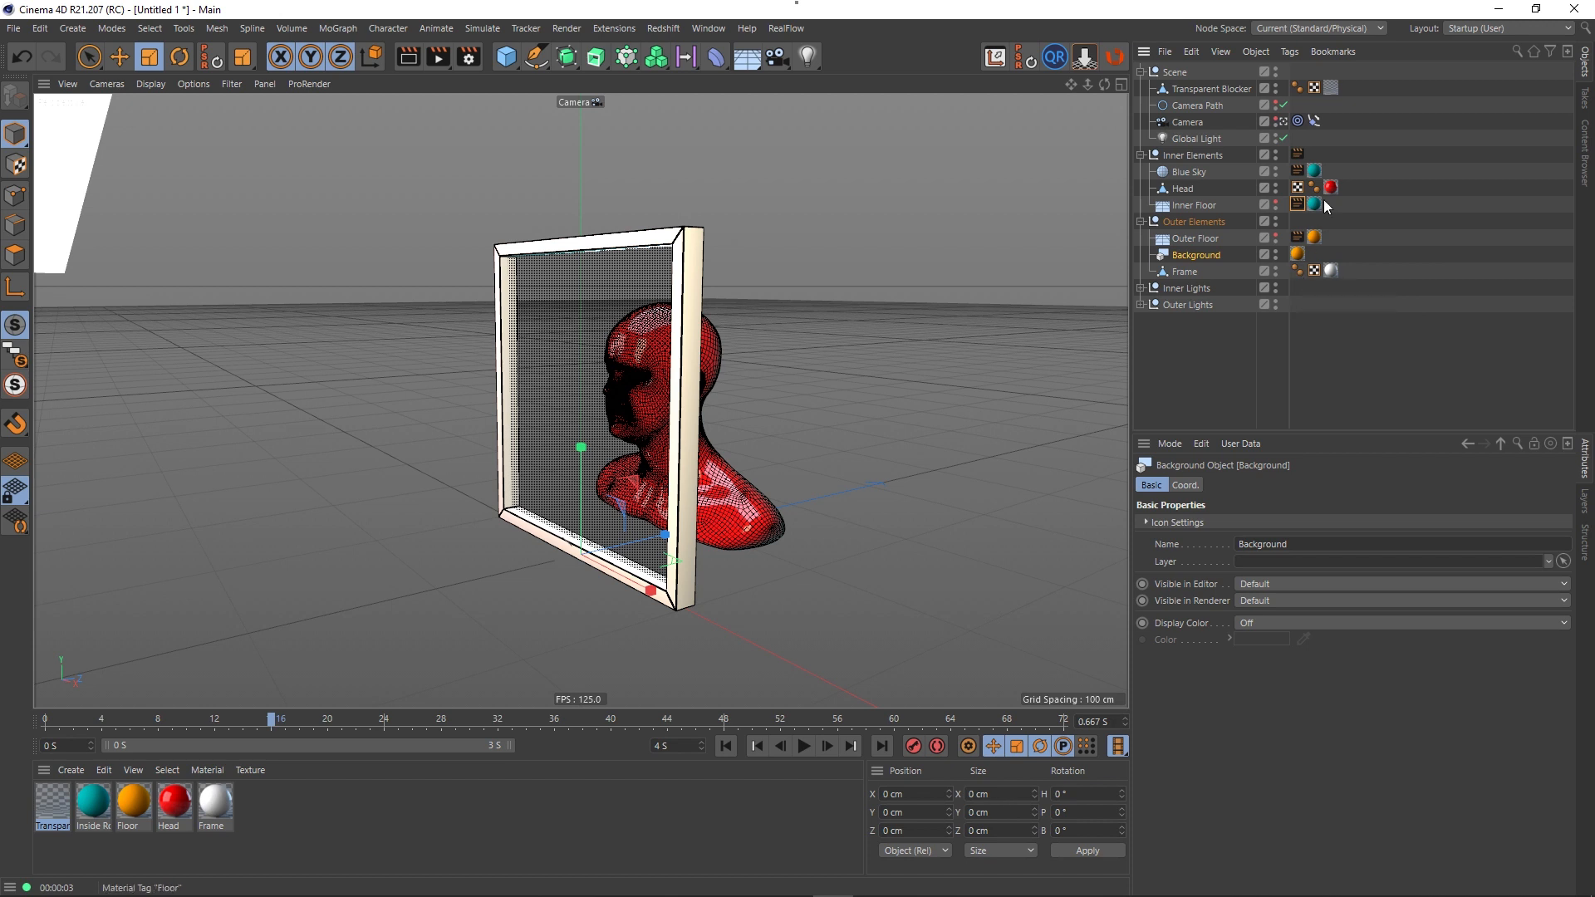
pyautogui.click(1348, 246)
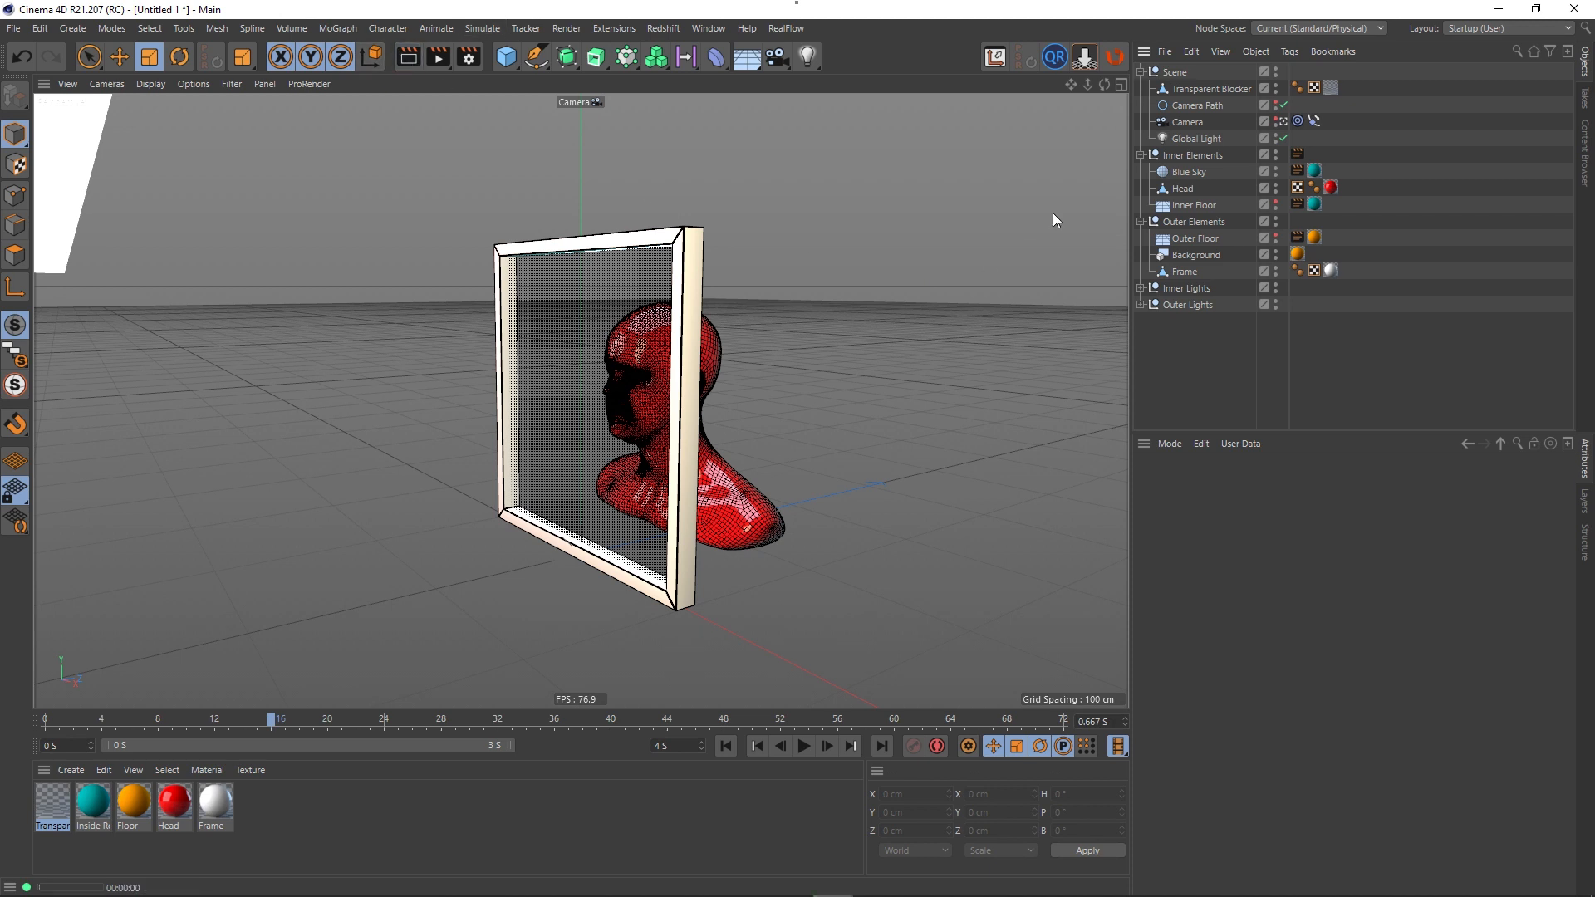
pyautogui.hotkey('ctrl', 'r')
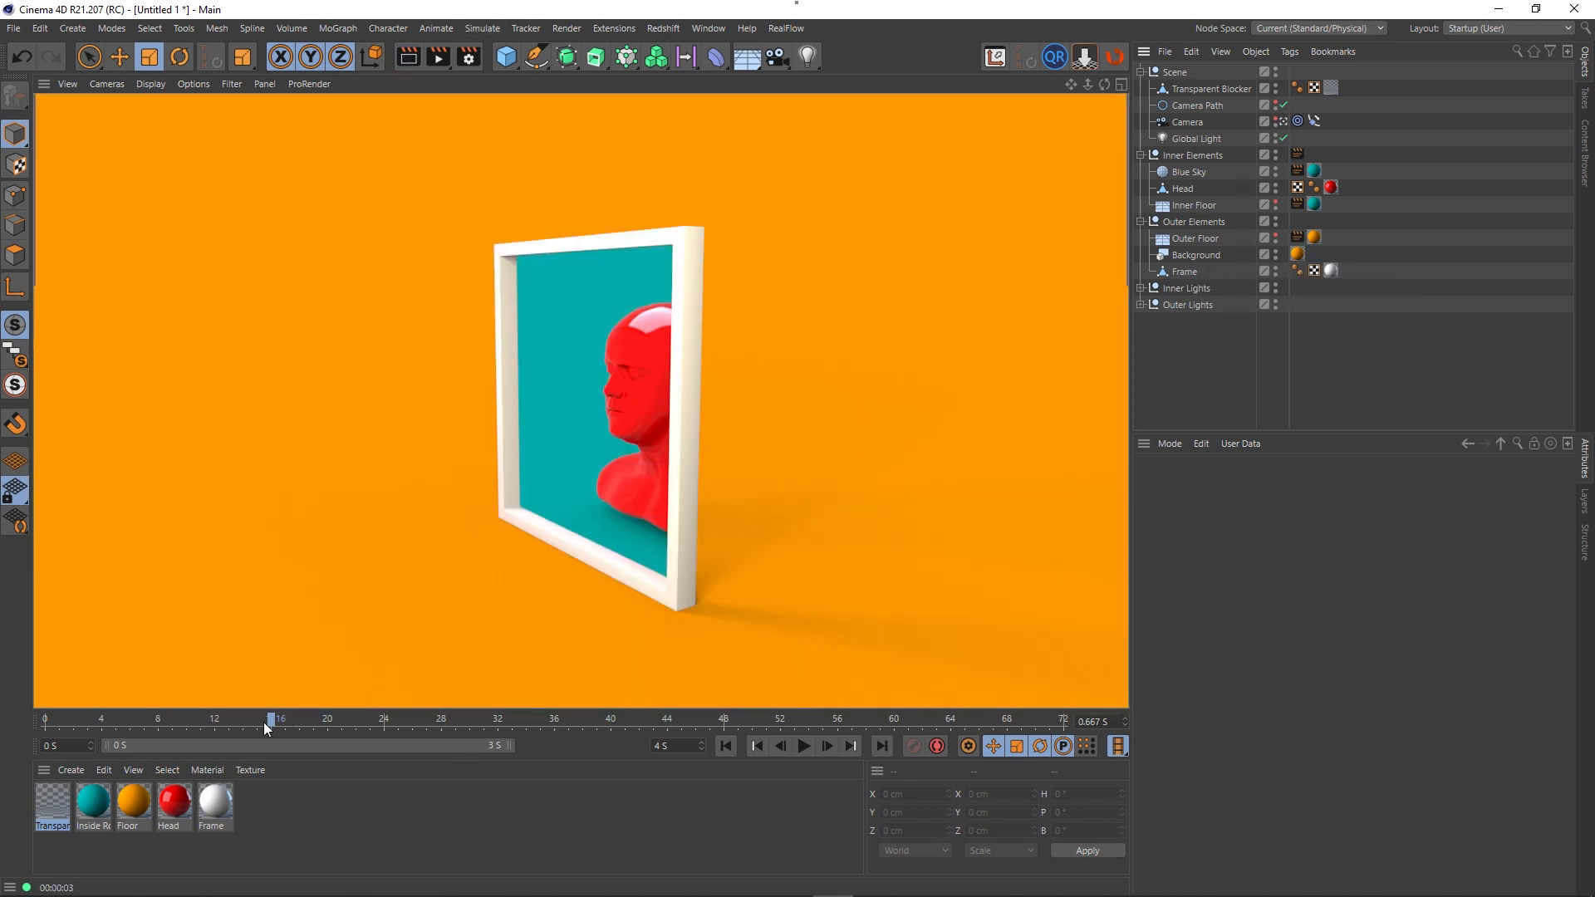
pyautogui.moveTo(272, 719); pyautogui.dragTo(161, 747)
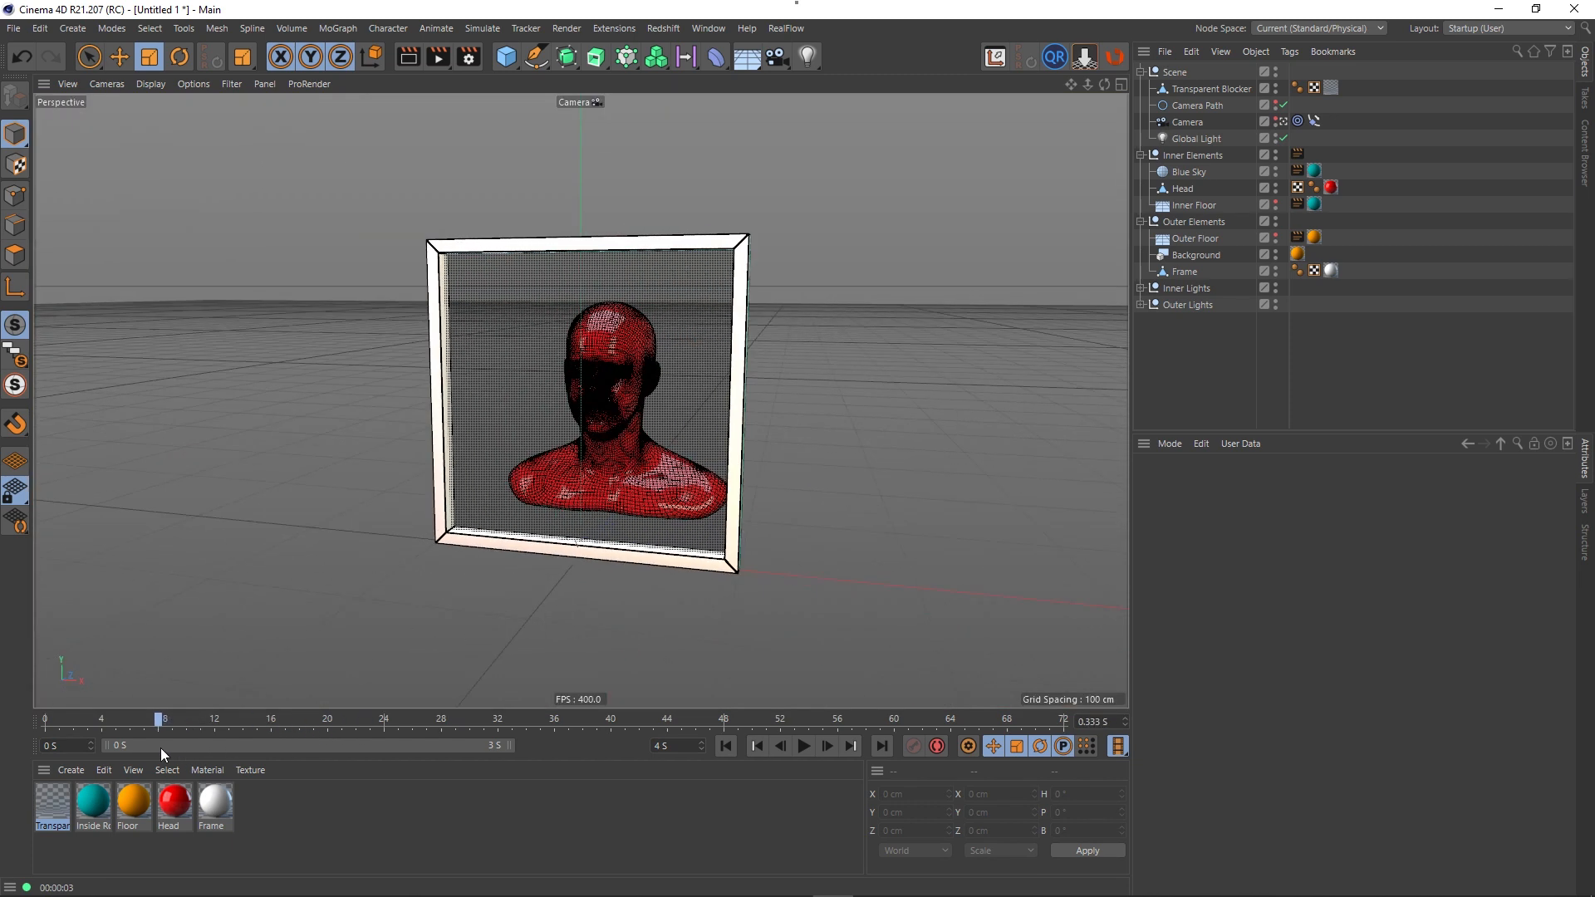
pyautogui.click(404, 57)
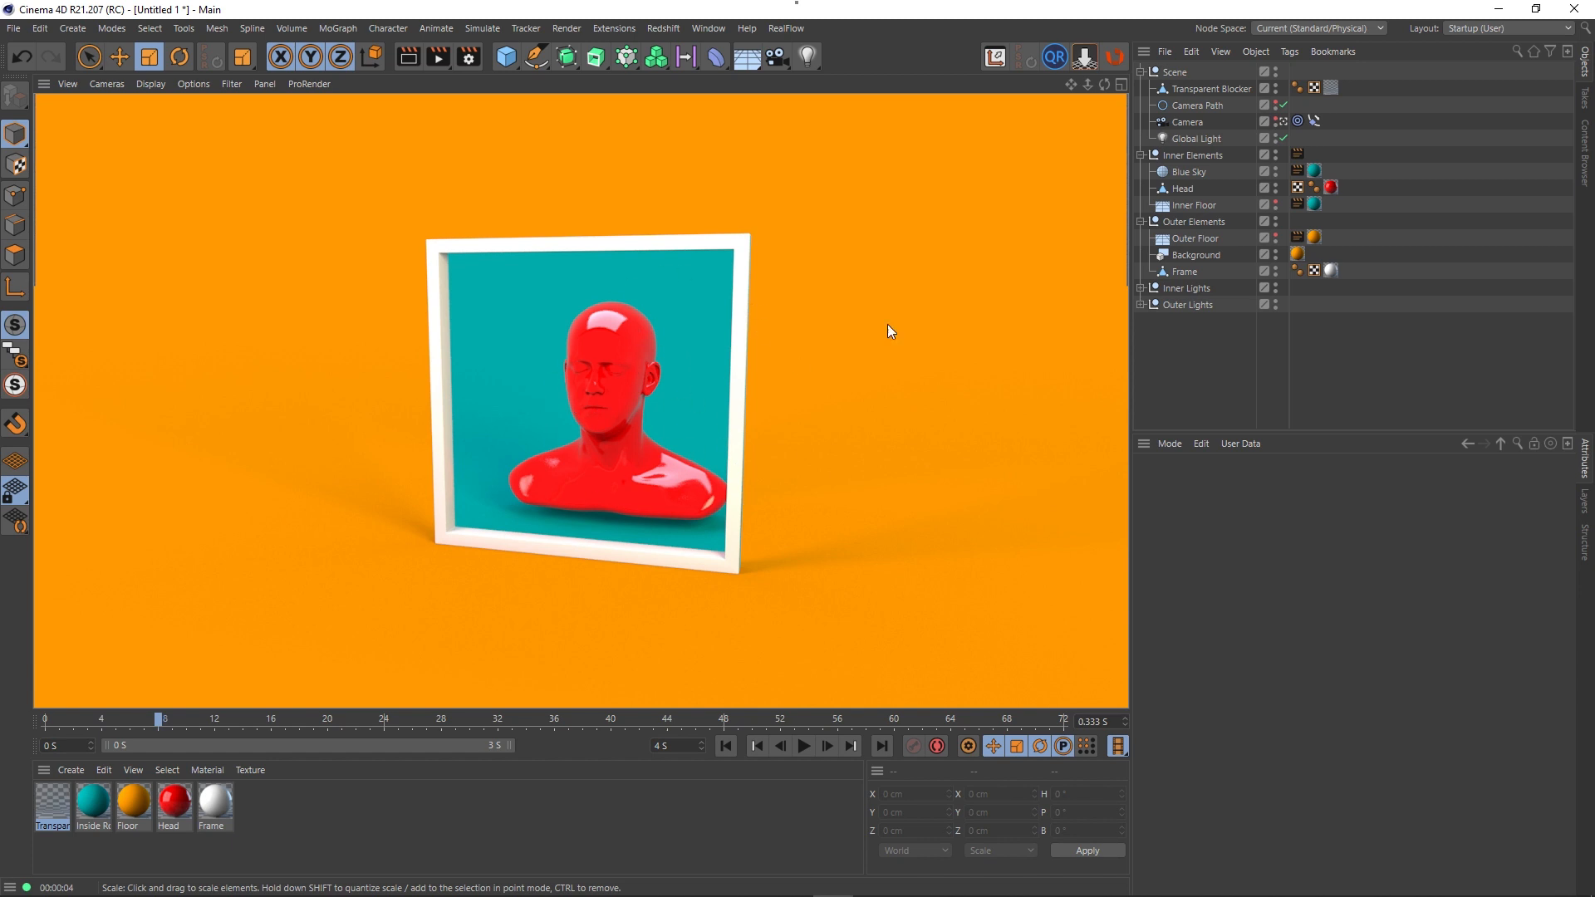
# - Add a second Sky object, move it into the Inner Elements group above Blue Sky and rename it Reflection Sky
pyautogui.click(1193, 175)
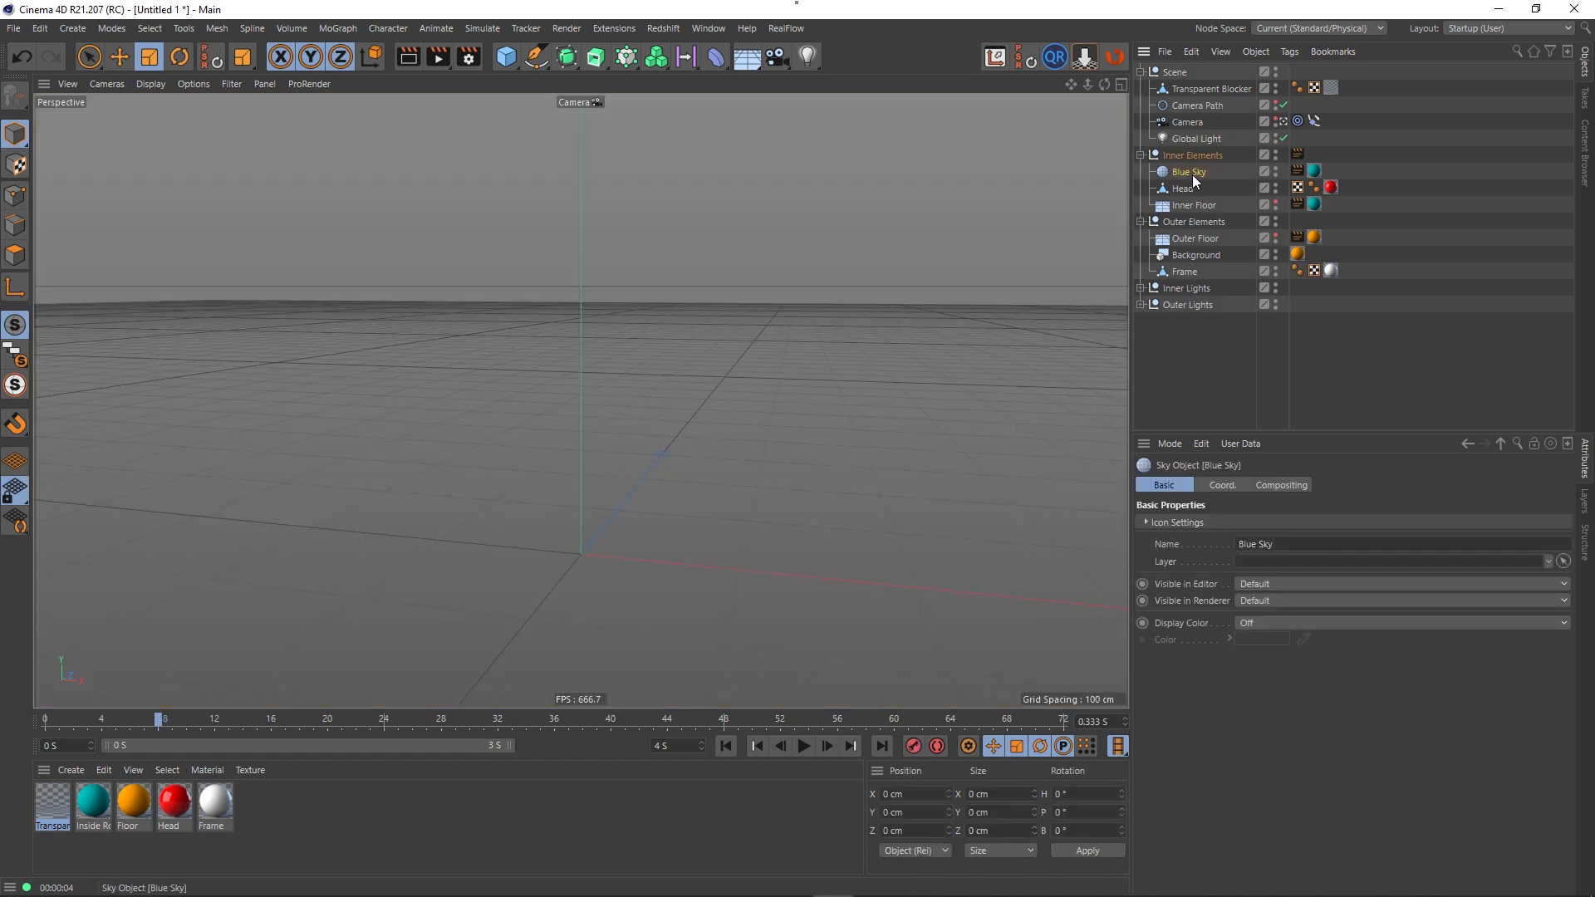
pyautogui.click(746, 58)
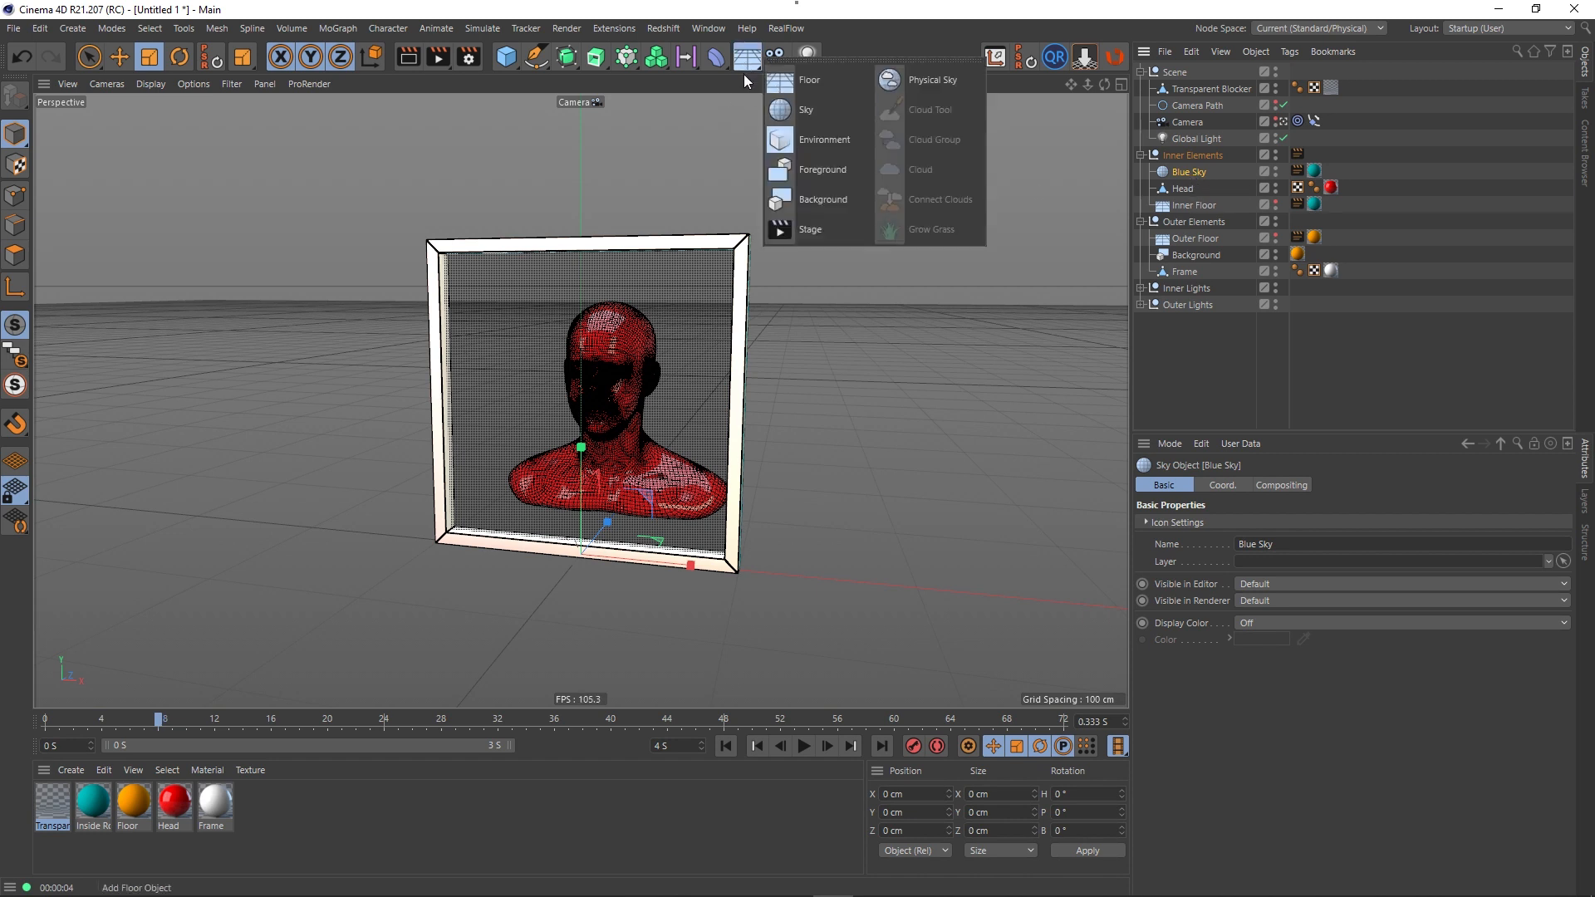
pyautogui.click(830, 108)
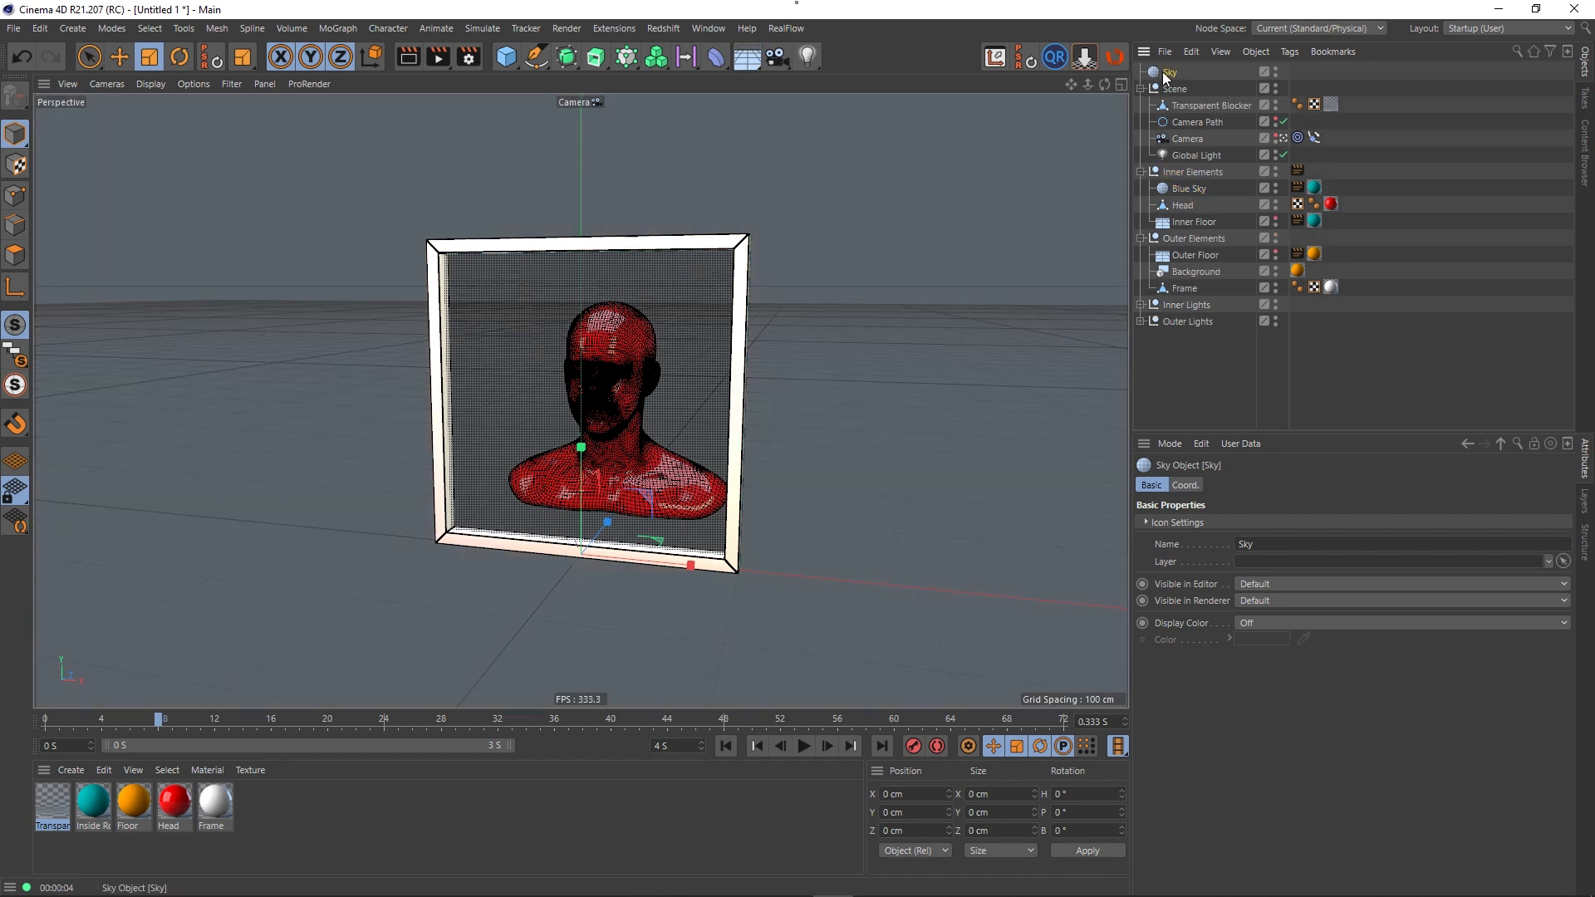
pyautogui.moveTo(1165, 77); pyautogui.dragTo(1180, 177)
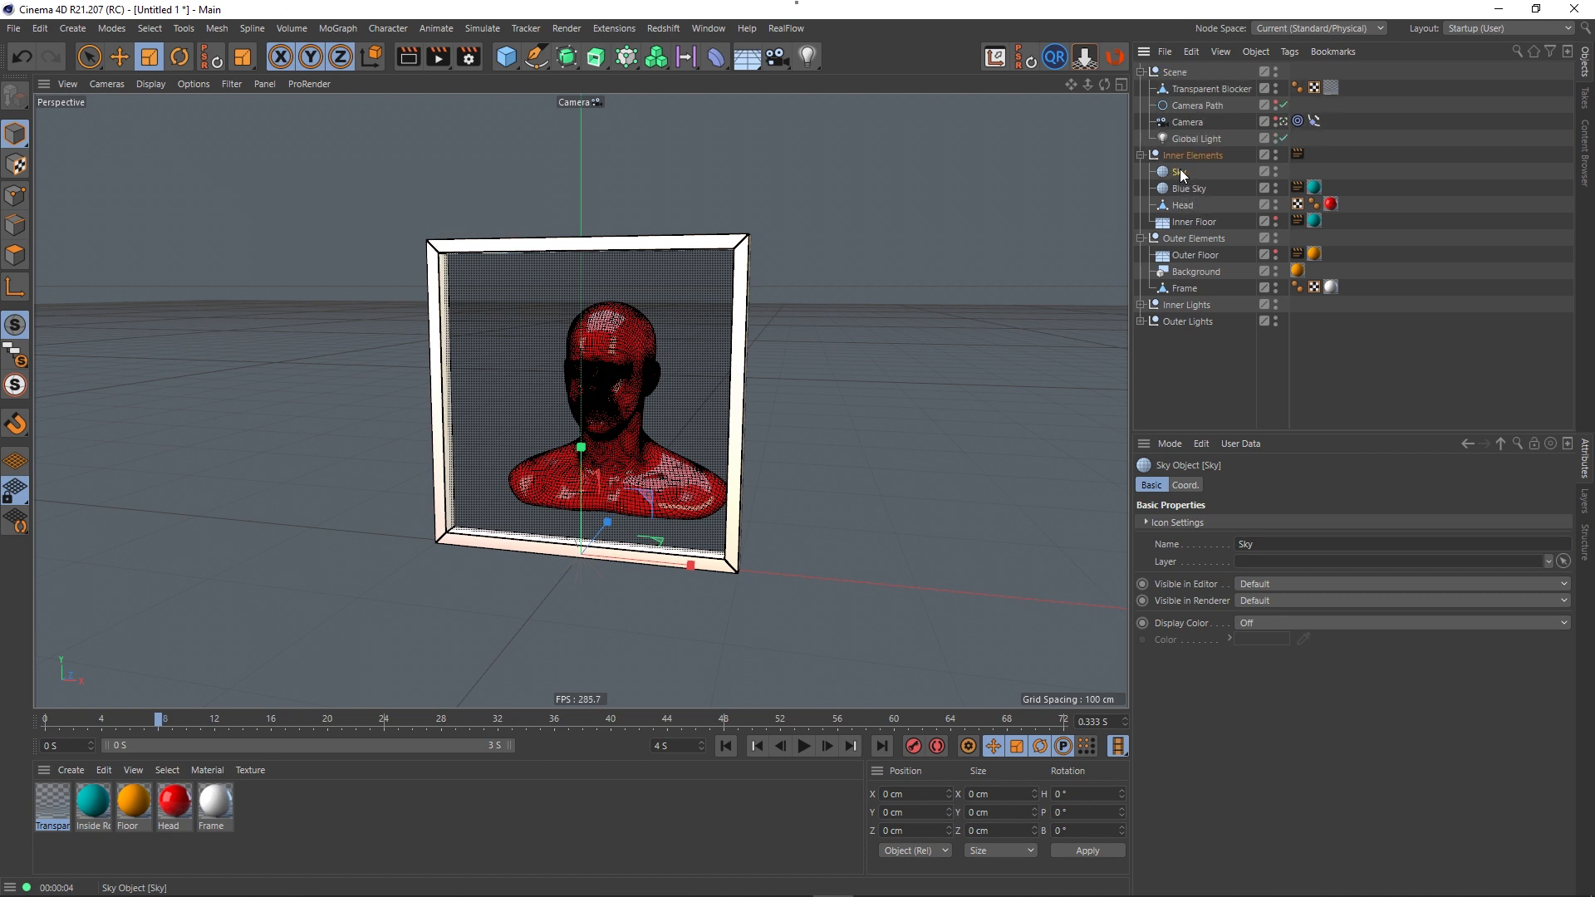
pyautogui.doubleClick(1180, 172)
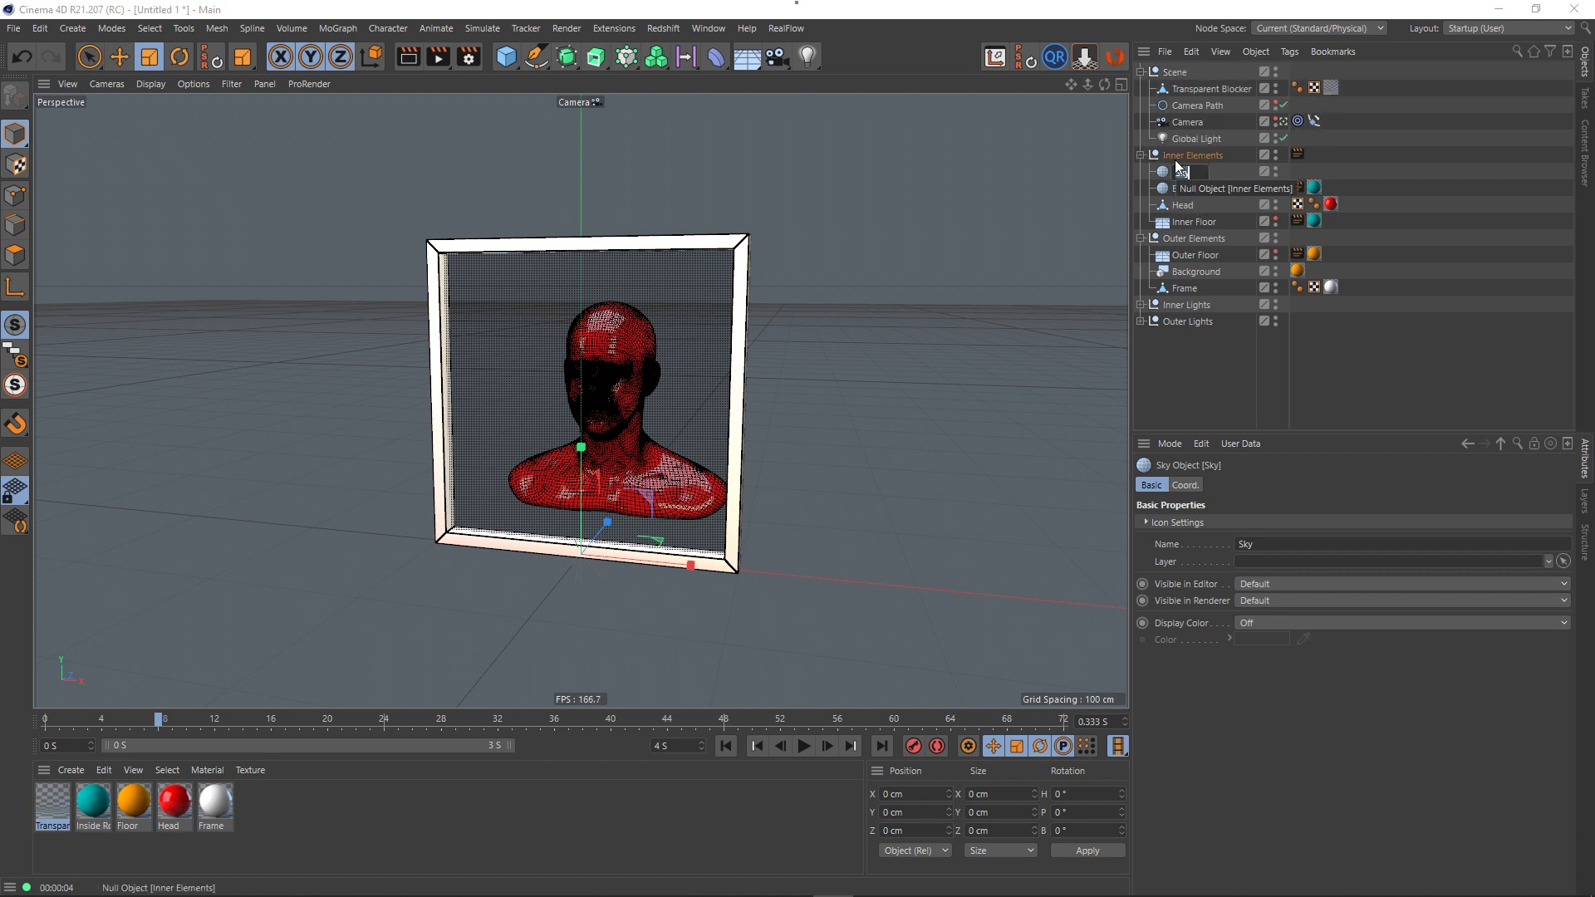
pyautogui.press('BackSpace')
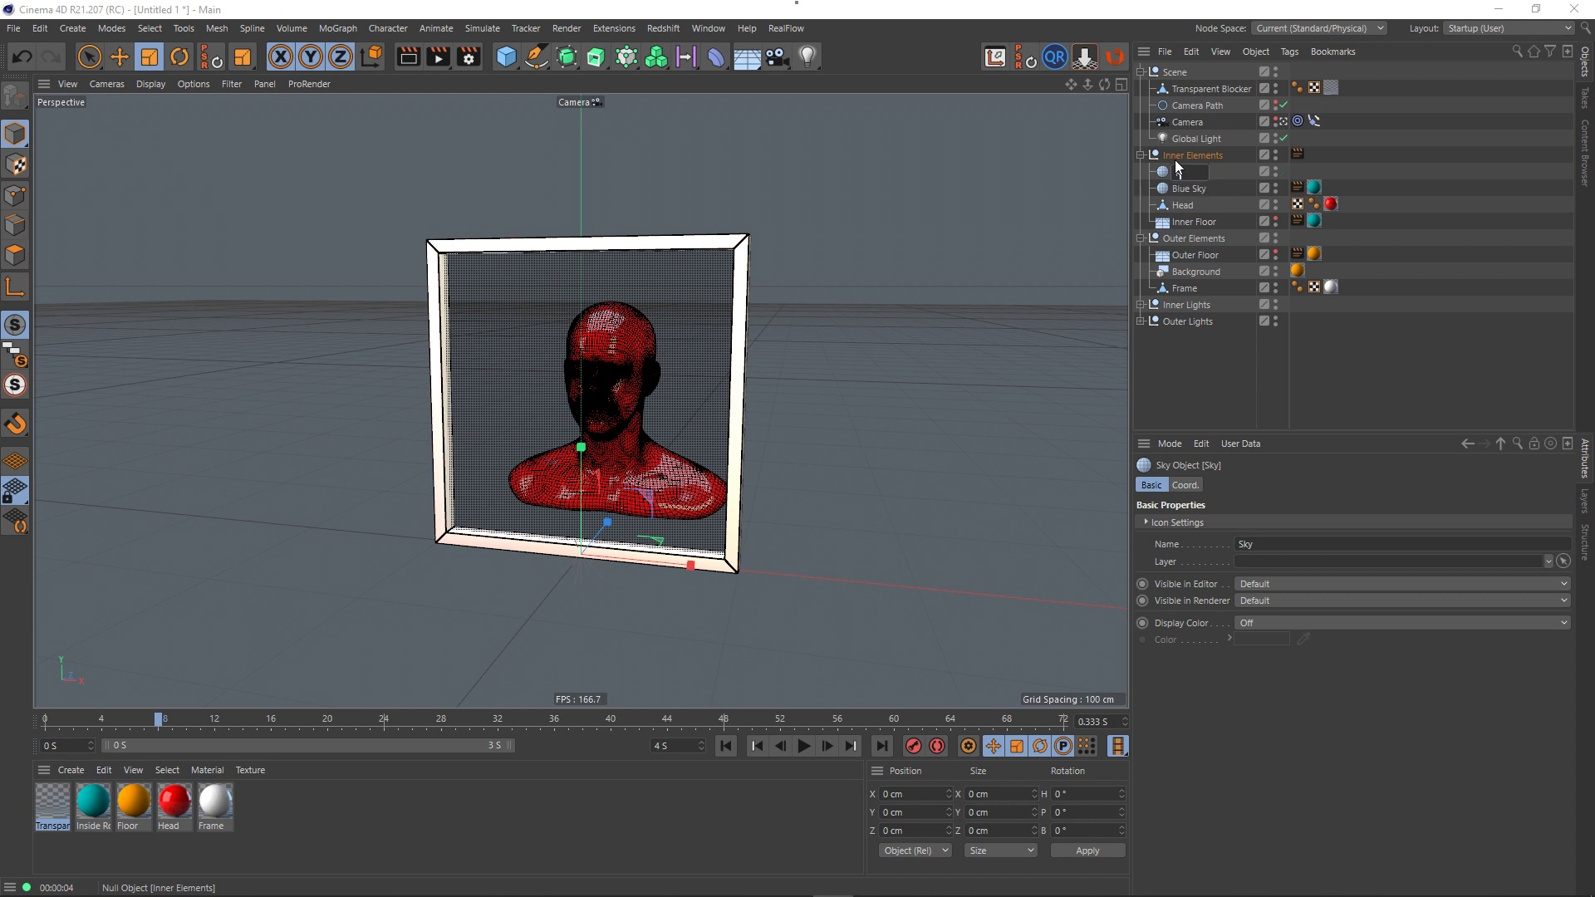
pyautogui.write('Reflectio')
pyautogui.write('n')
pyautogui.write(' Sky')
pyautogui.press('Return')
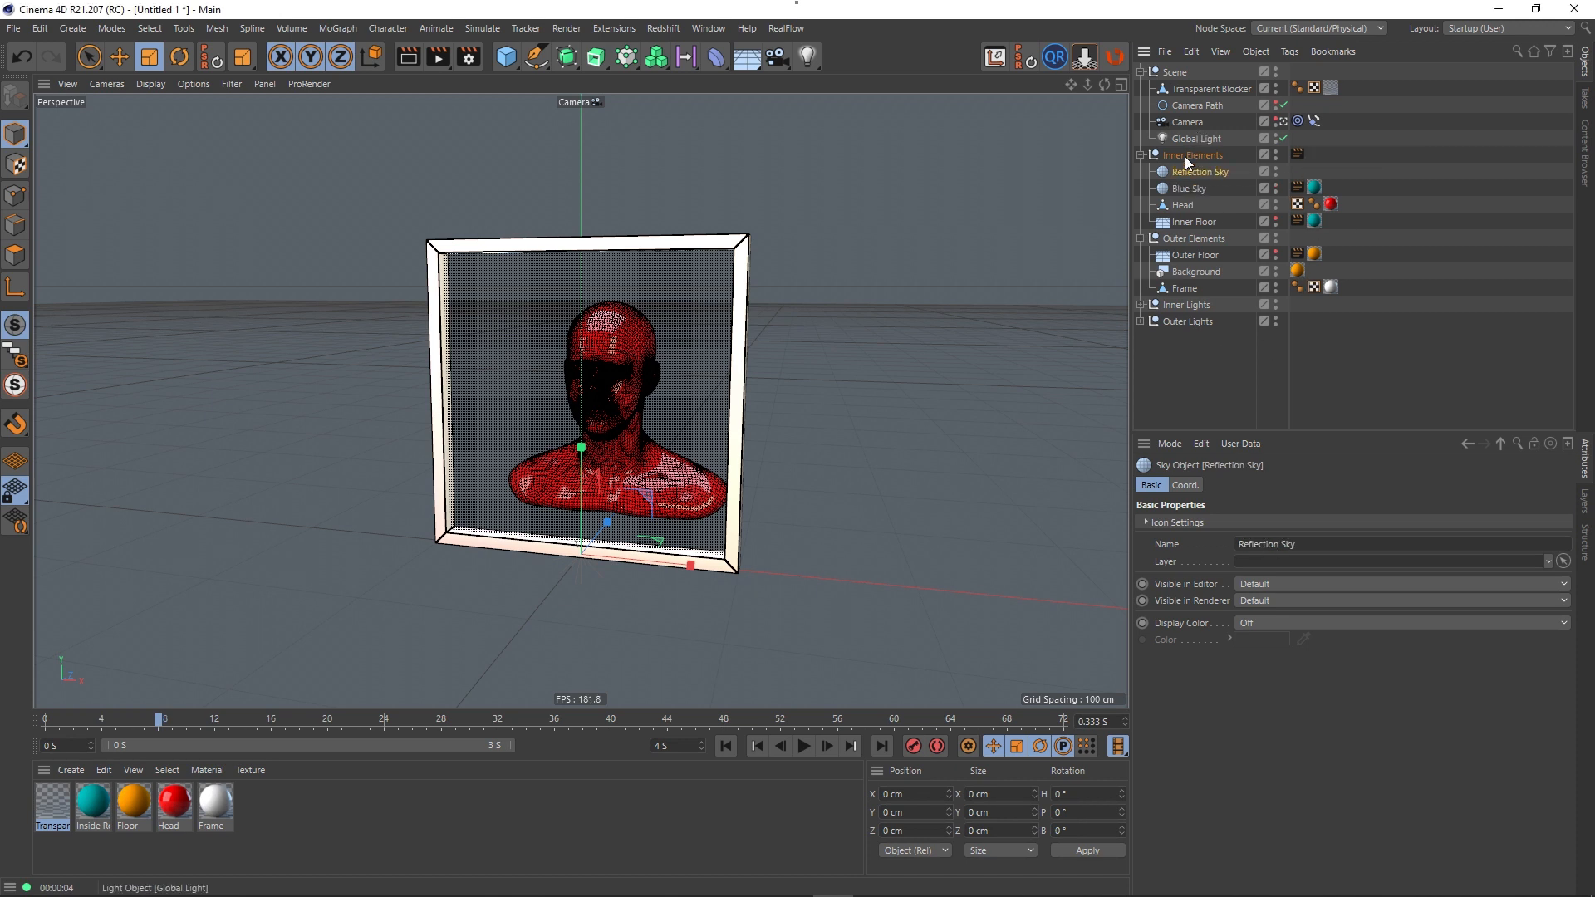
# - Add a Compositing tag to the Reflection Sky and disable its Seen by Camera and Seen by Transparency options
pyautogui.rightClick(1188, 173)
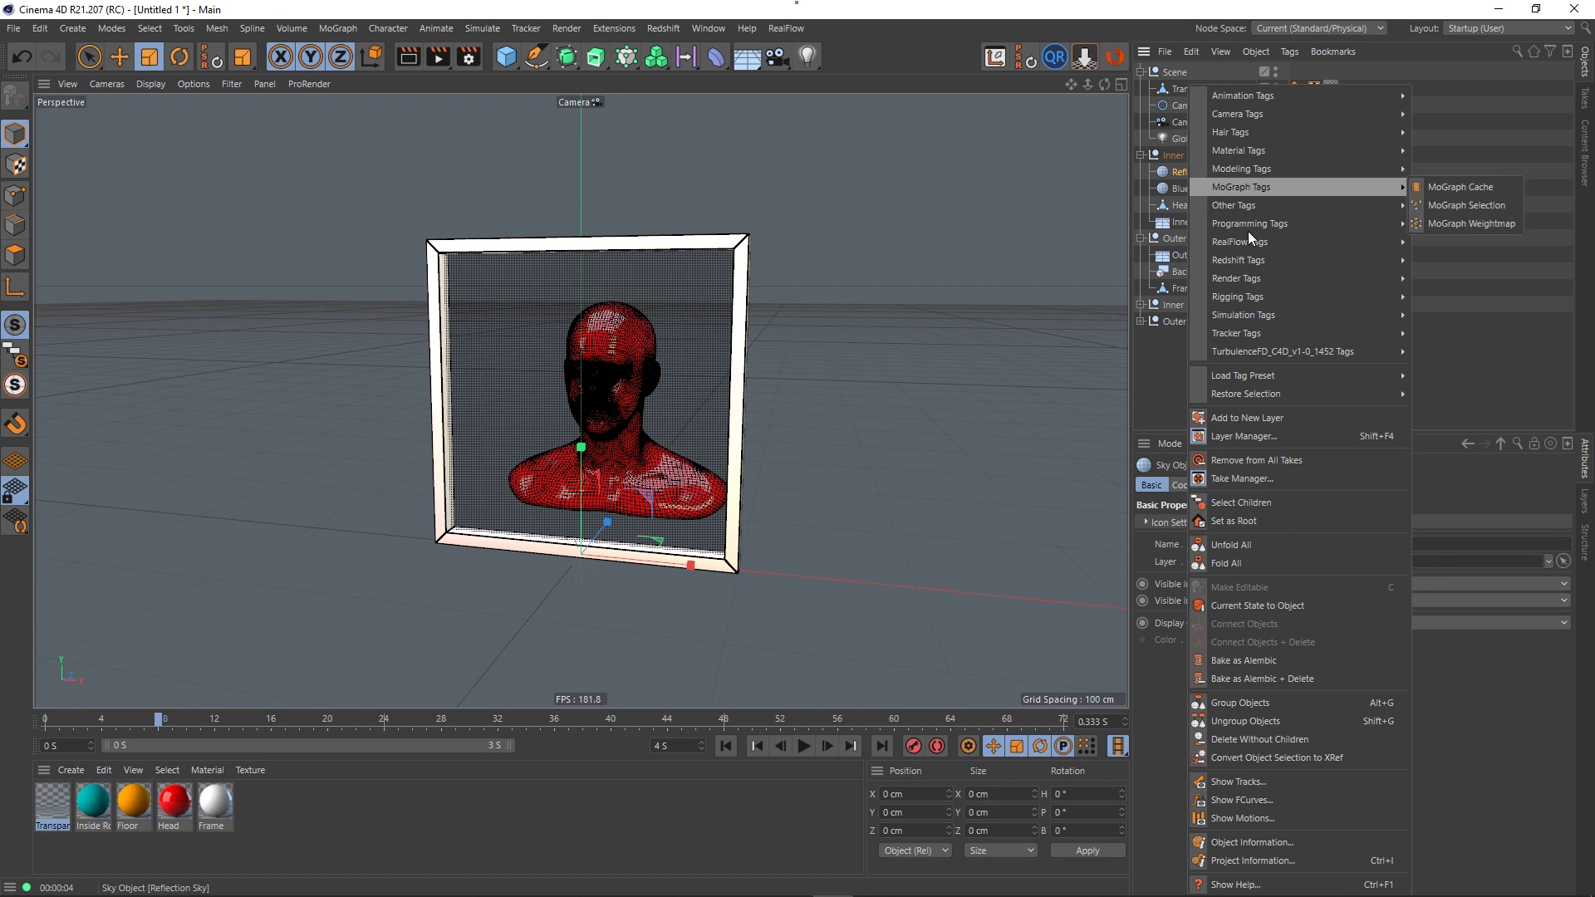
pyautogui.moveTo(1312, 283)
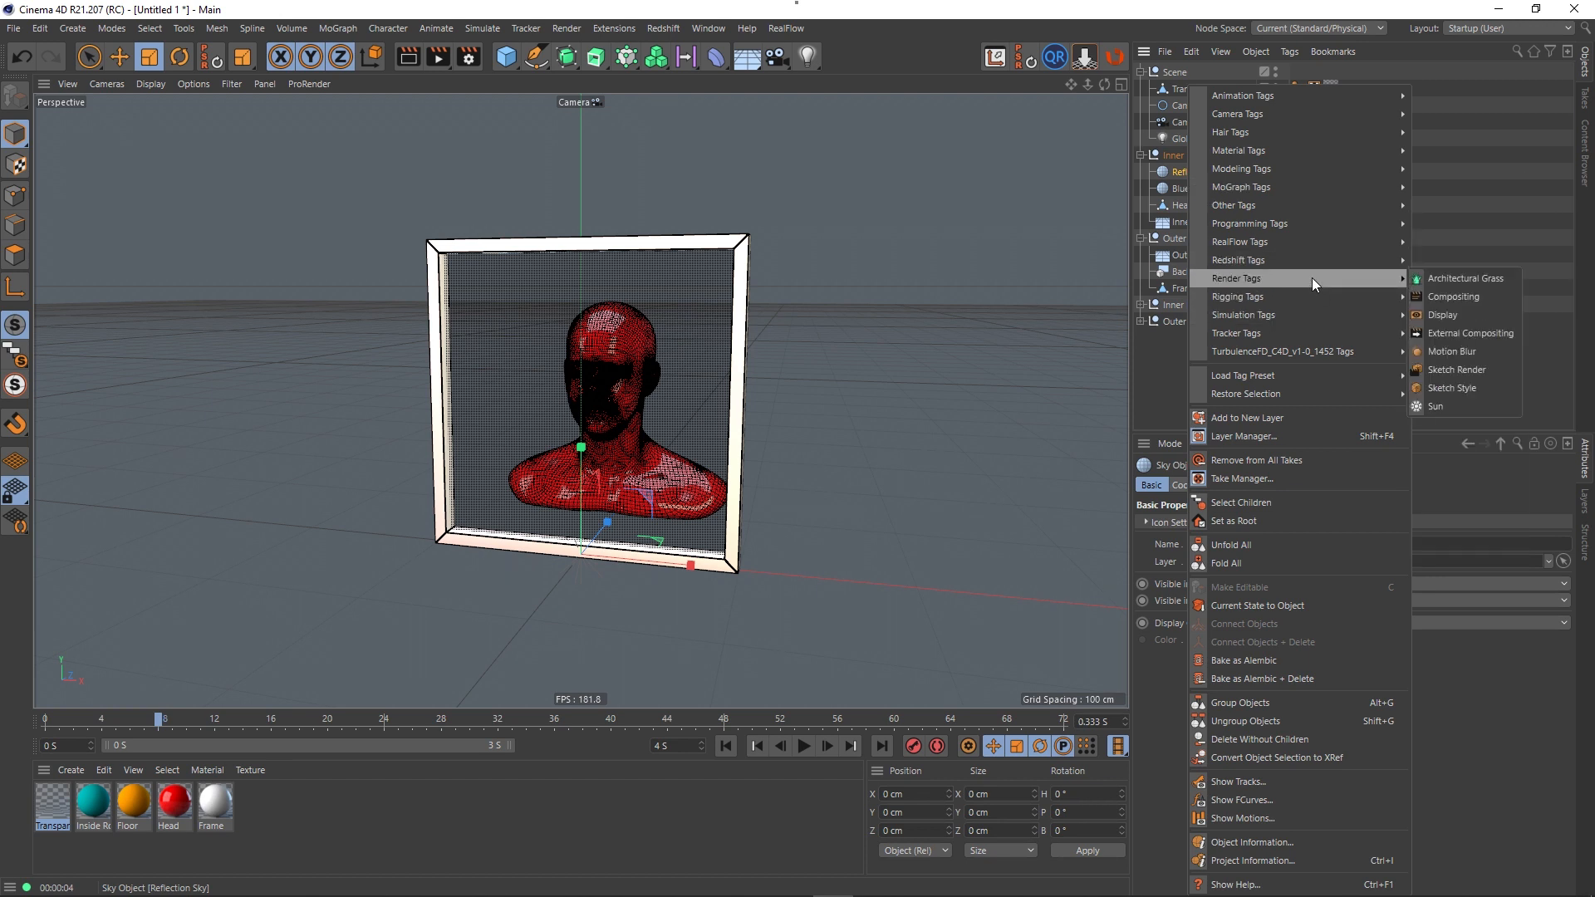
pyautogui.click(1447, 297)
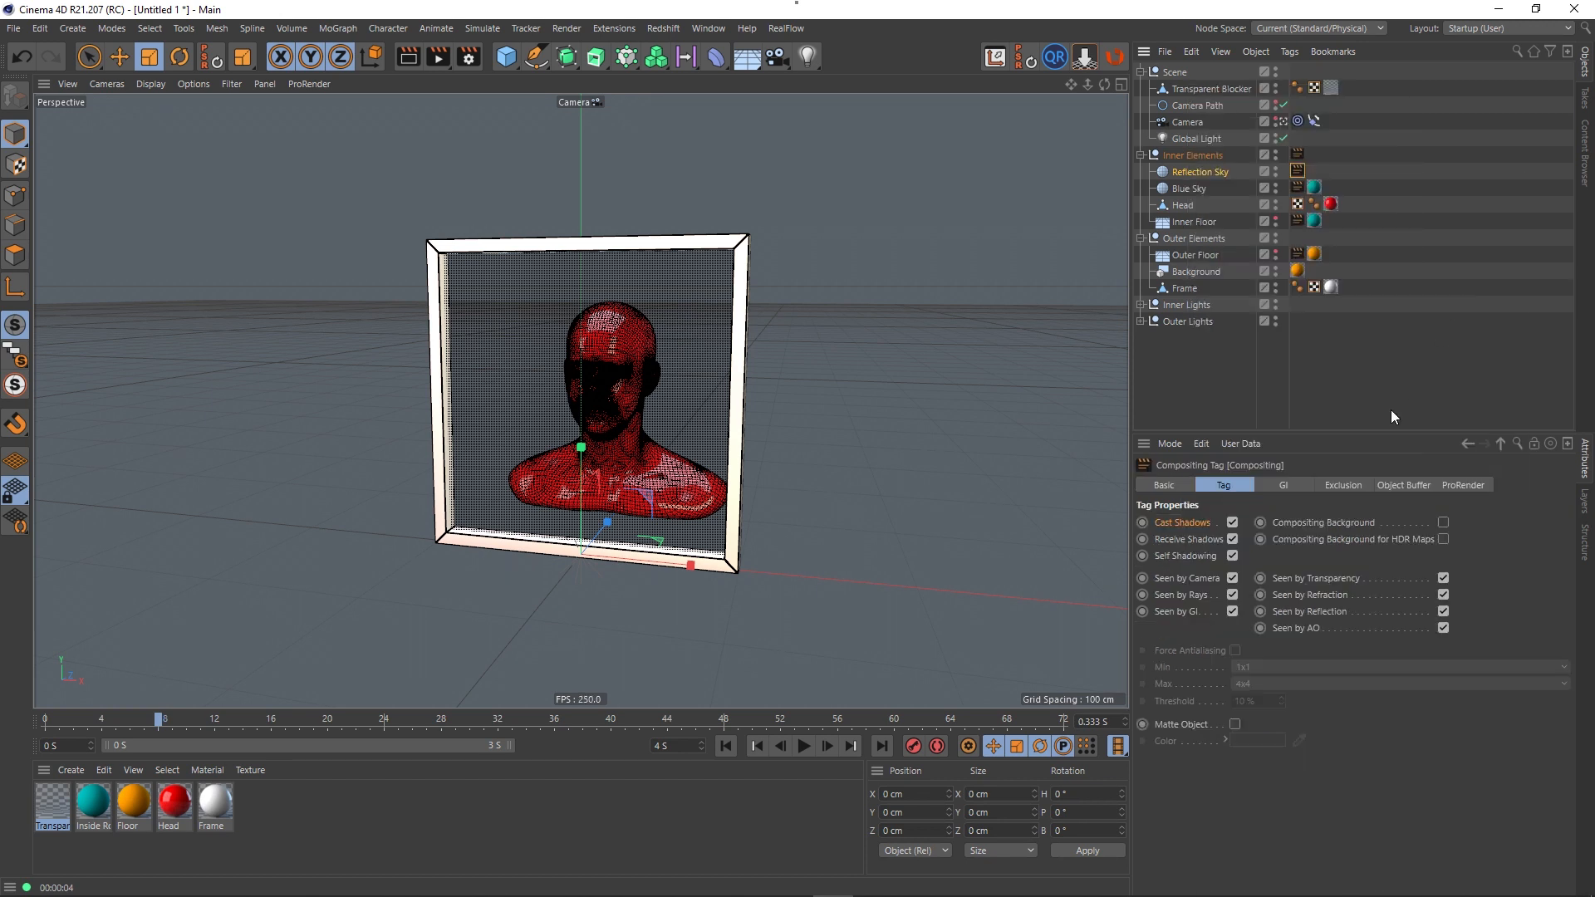
pyautogui.click(1233, 579)
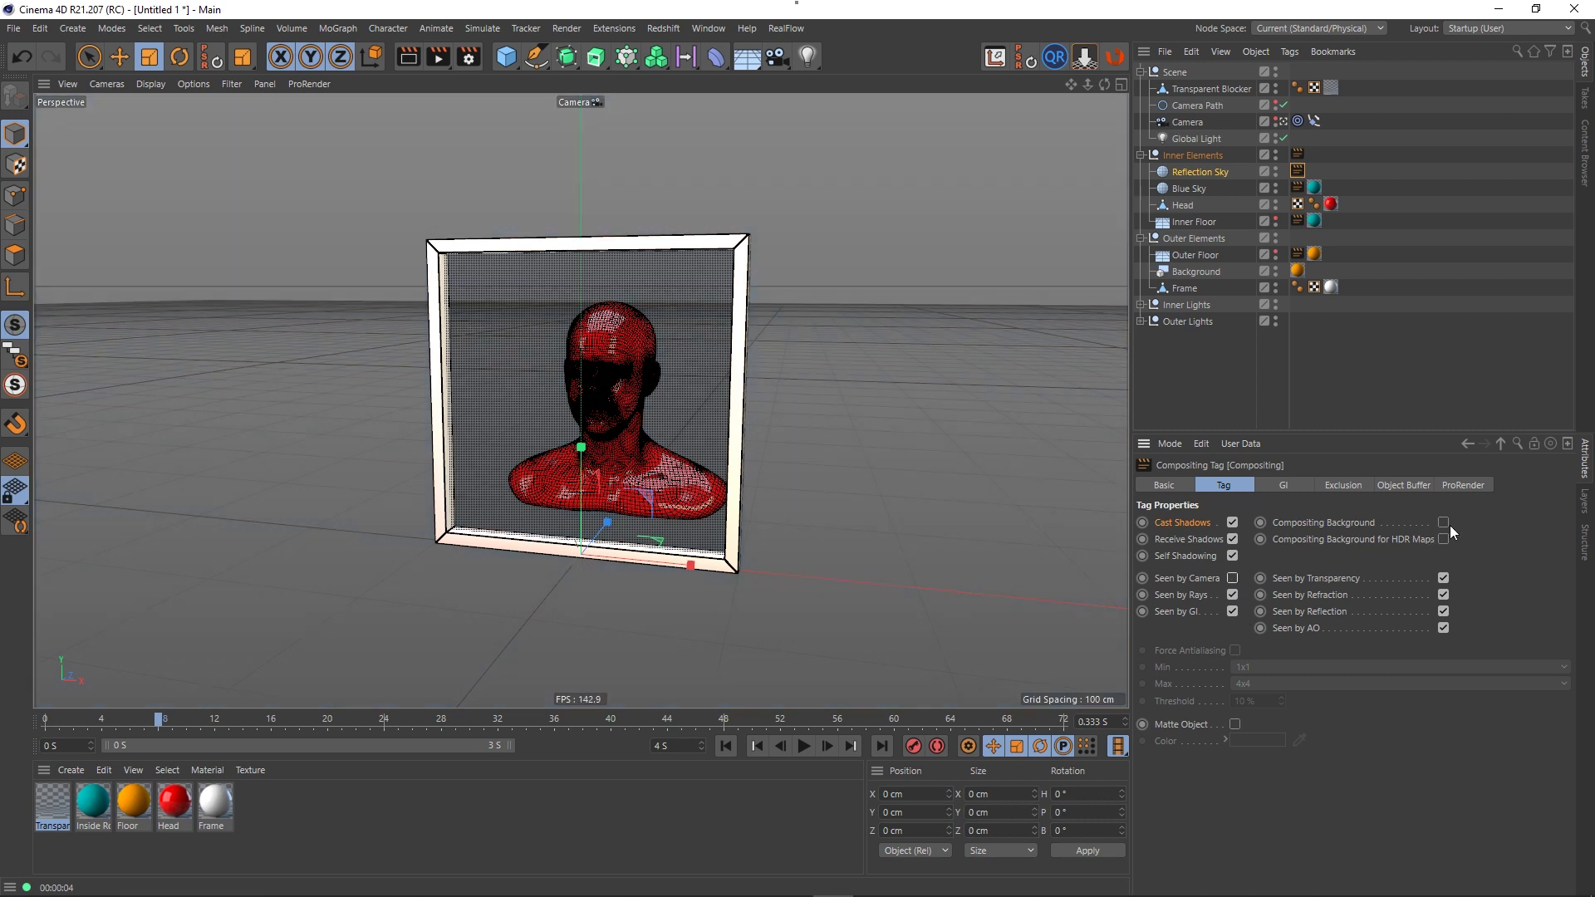
pyautogui.click(1443, 578)
pyautogui.click(1210, 350)
pyautogui.click(1193, 171)
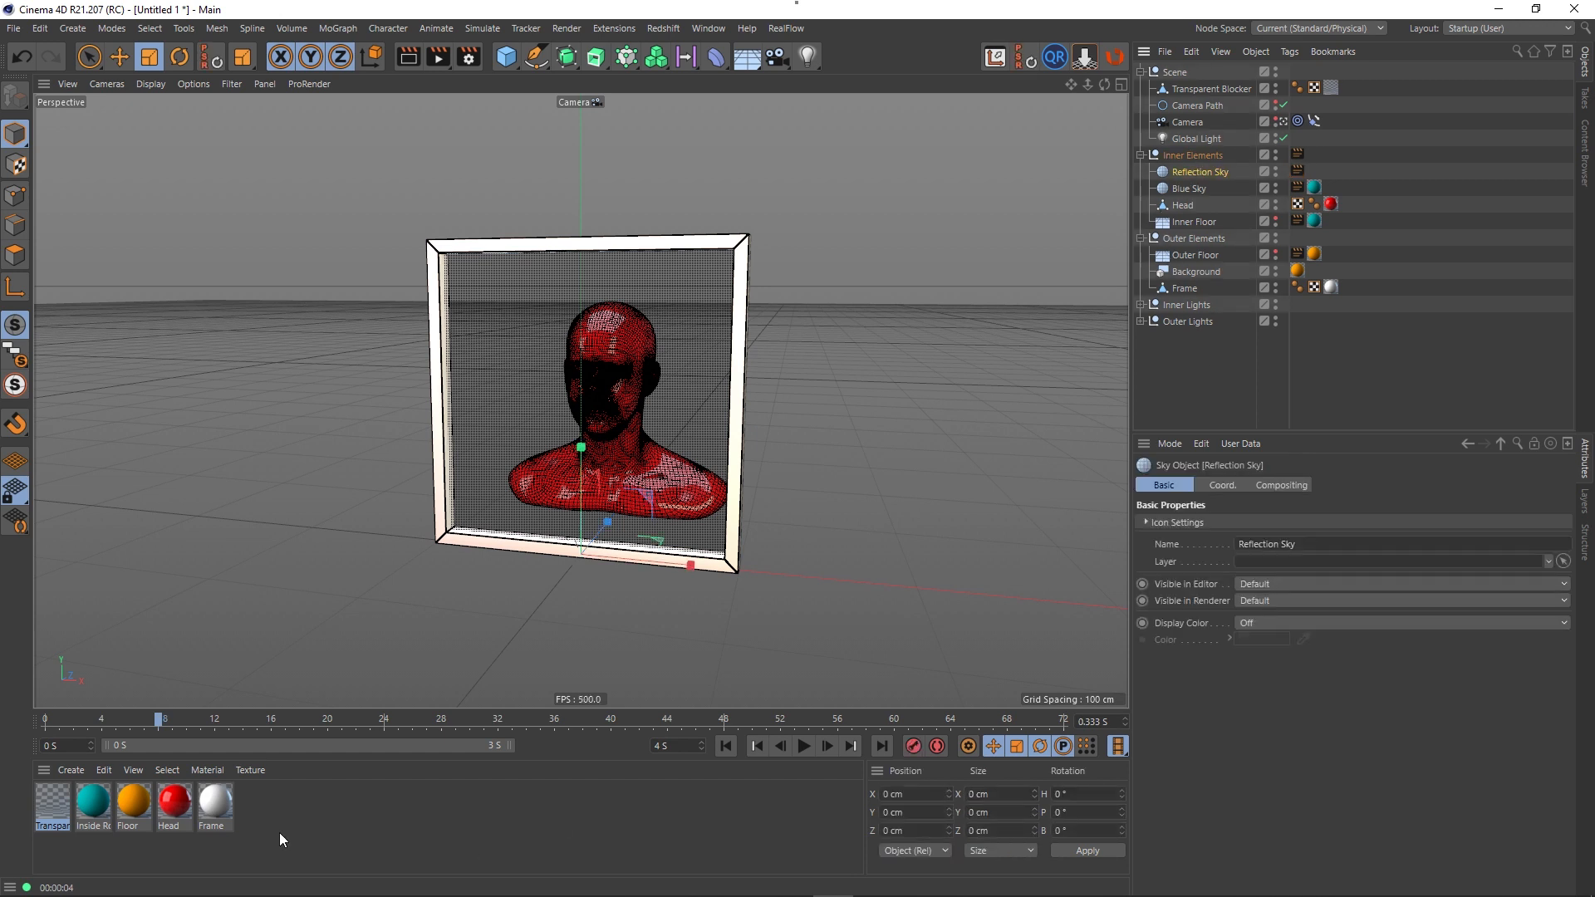
# - Create a new material named Reflection Sky with Color and Reflectance disabled and only the Luminance channel enabled
pyautogui.doubleClick(282, 806)
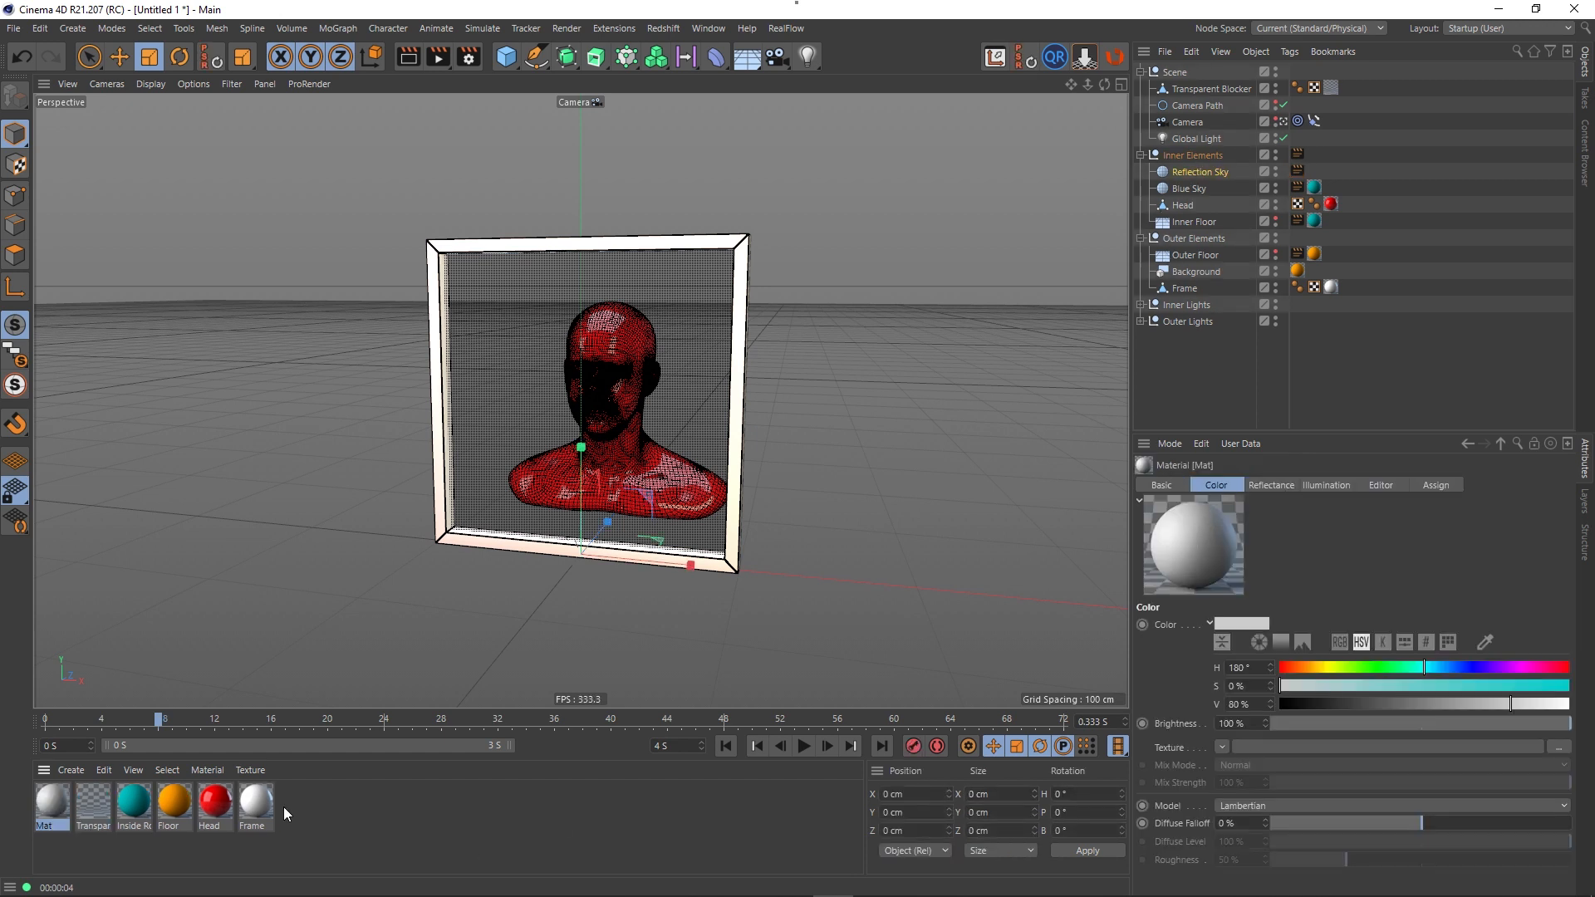
pyautogui.doubleClick(45, 806)
pyautogui.click(332, 299)
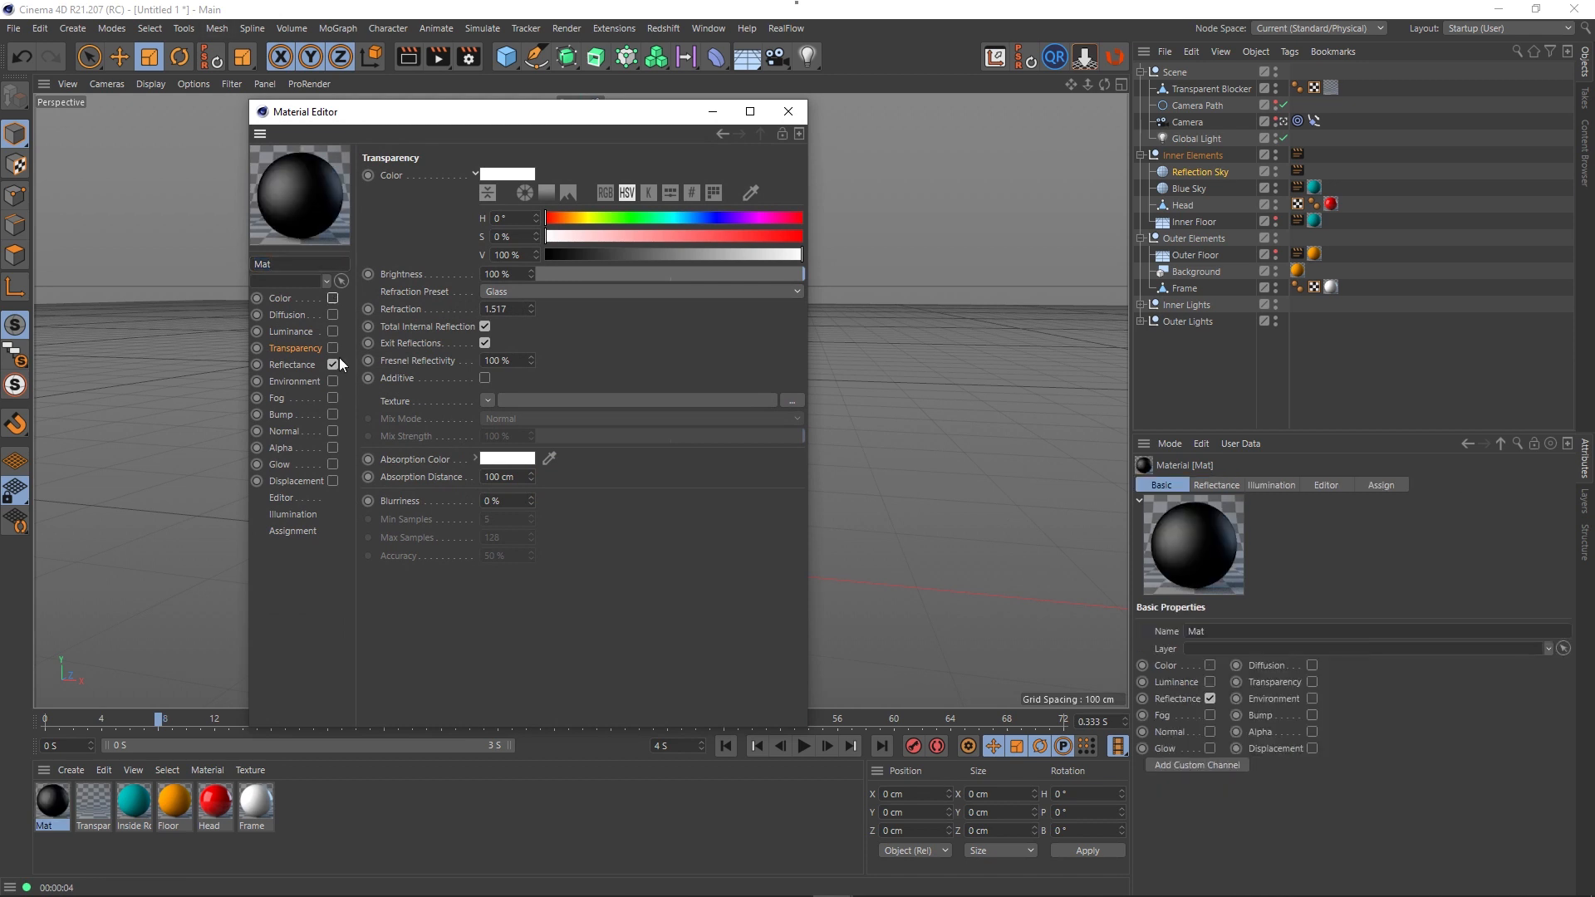
pyautogui.click(334, 364)
pyautogui.click(332, 331)
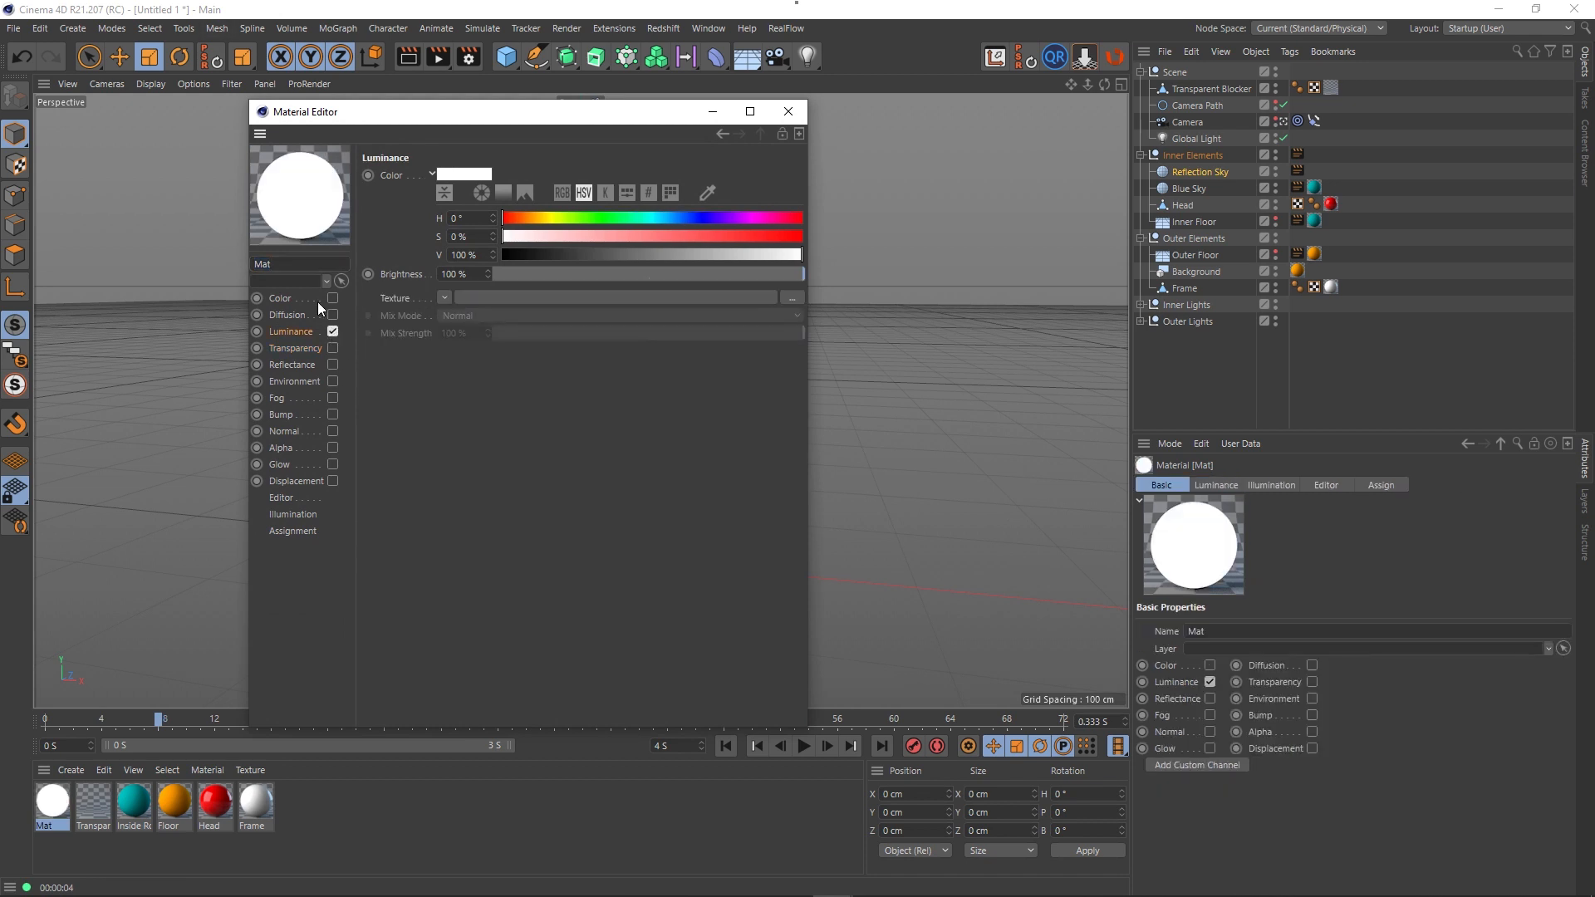
pyautogui.write('Sky')
pyautogui.press('Home')
pyautogui.write('Reflection')
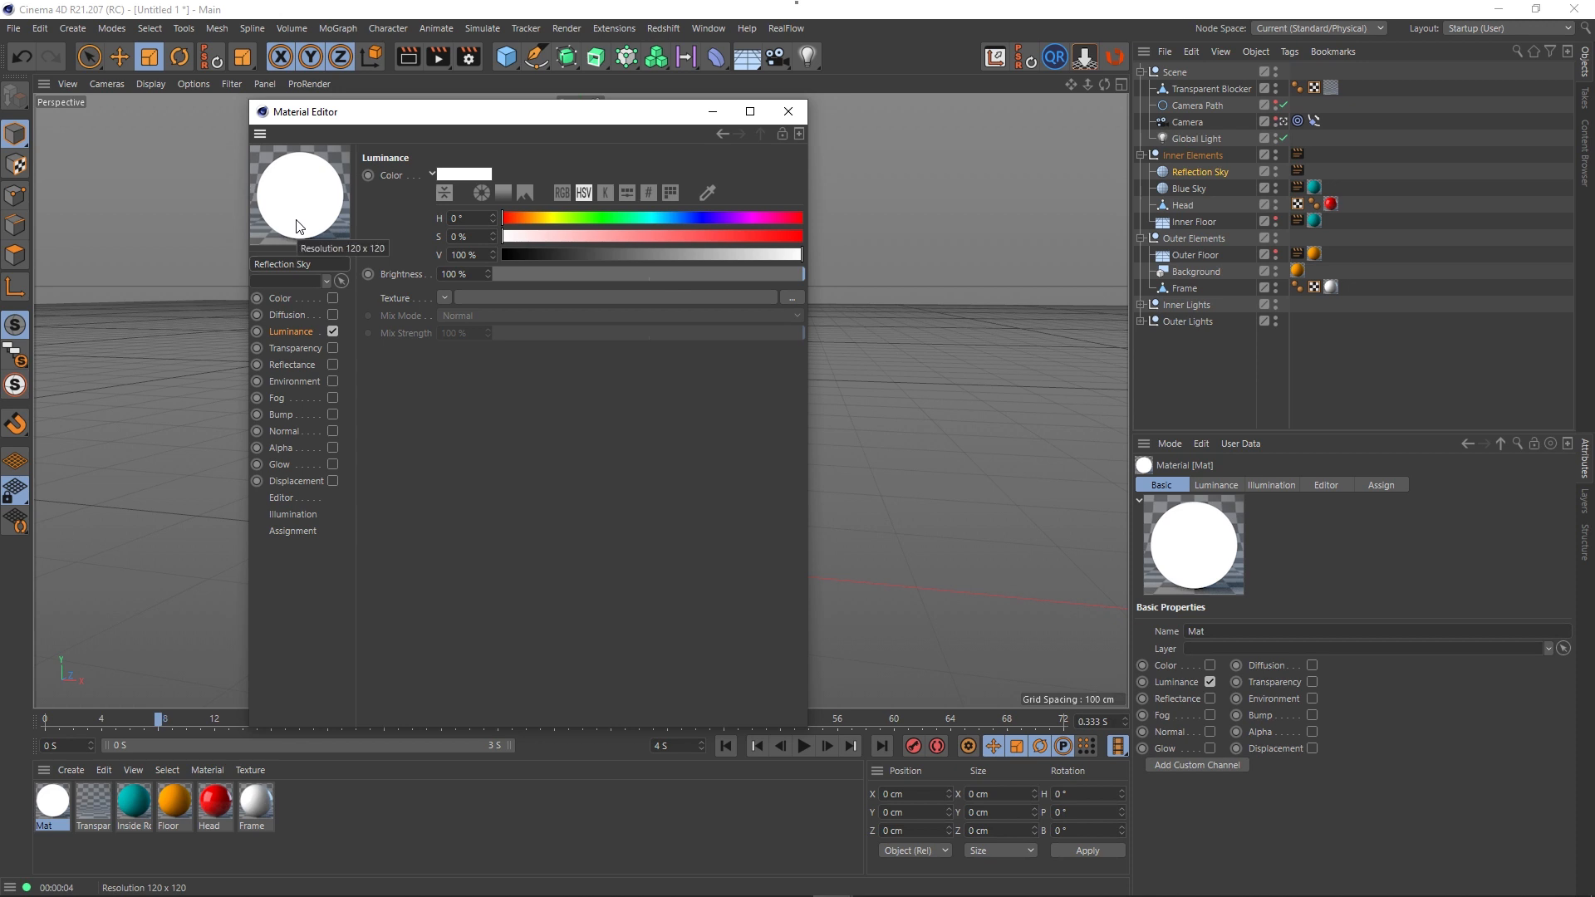
pyautogui.press('Return')
# - Open the Content Browser and search the presets for HDR
pyautogui.click(773, 30)
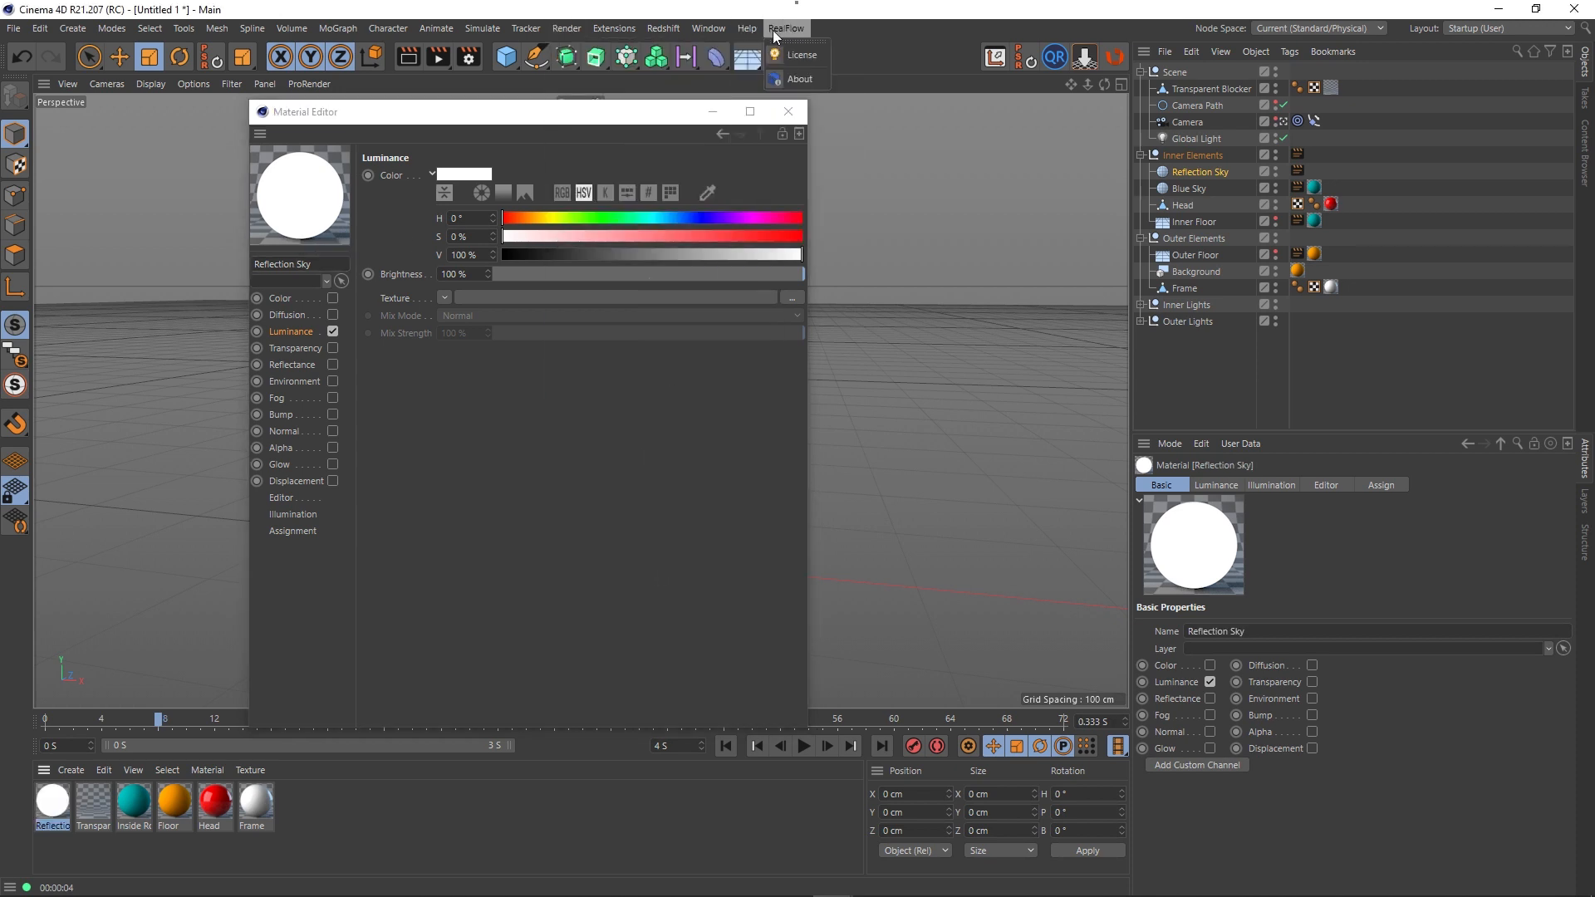
pyautogui.click(610, 7)
pyautogui.click(708, 28)
pyautogui.click(722, 123)
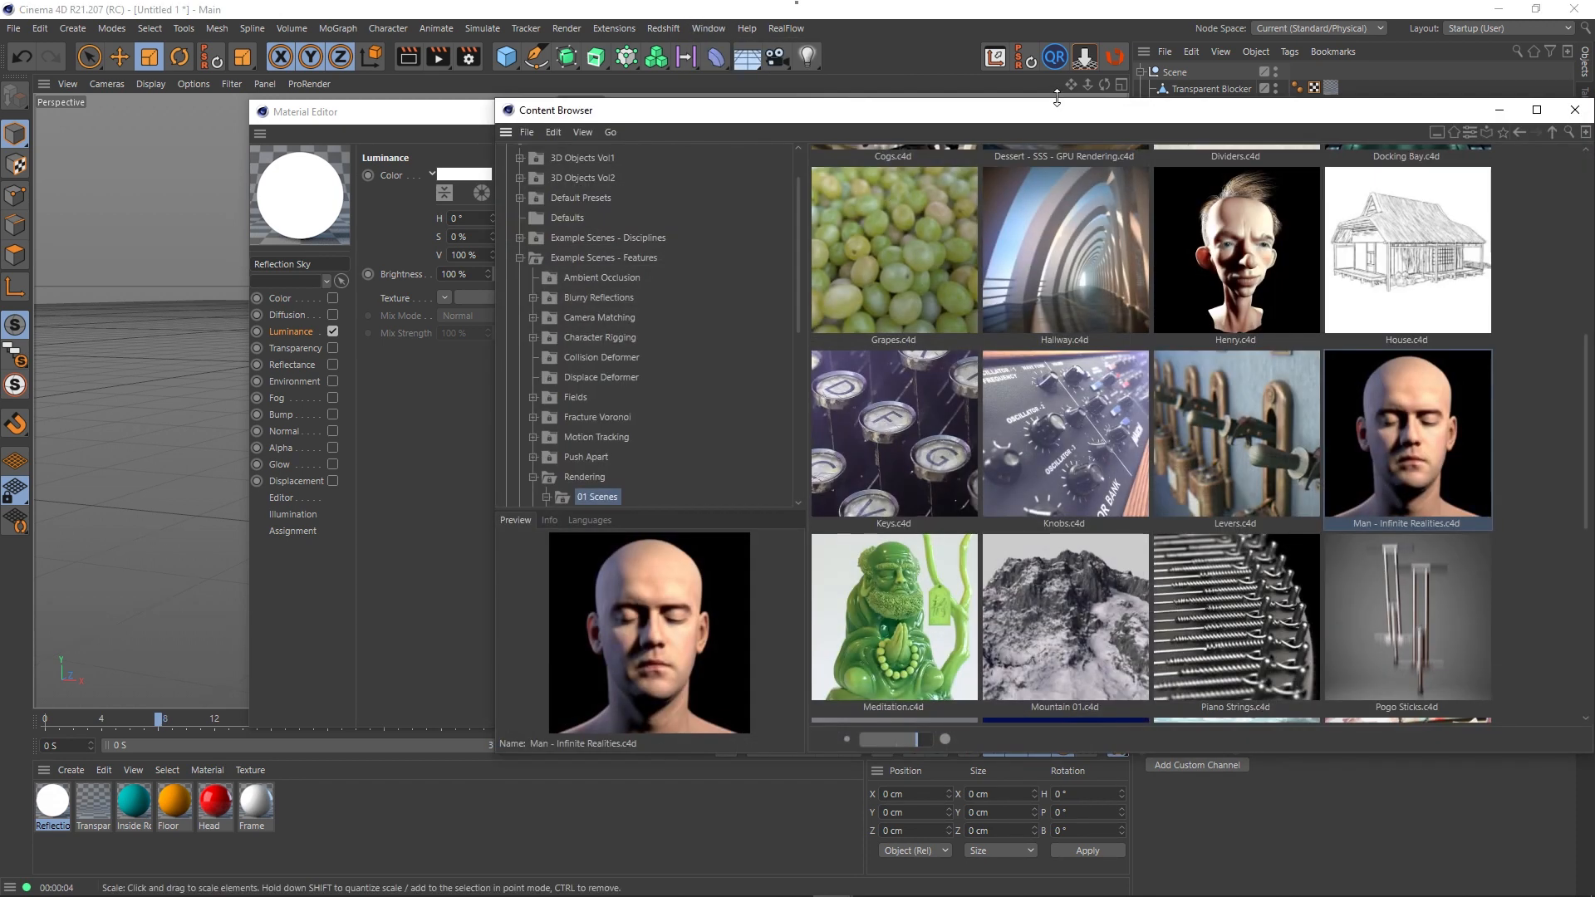
pyautogui.scroll(3, 581, 241)
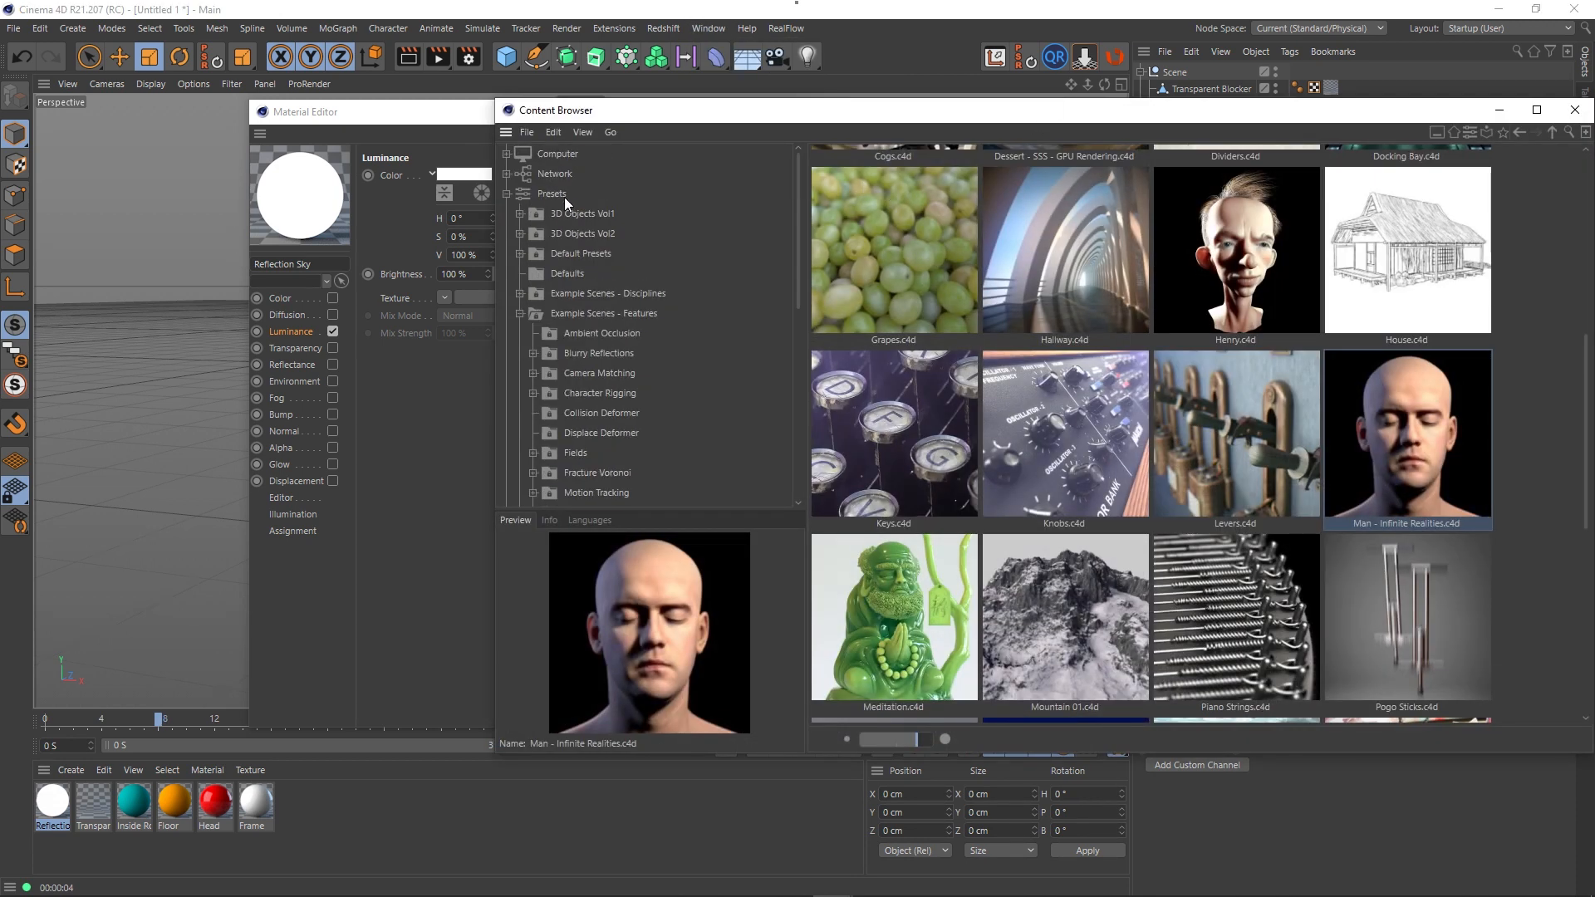
pyautogui.click(565, 197)
pyautogui.click(1559, 134)
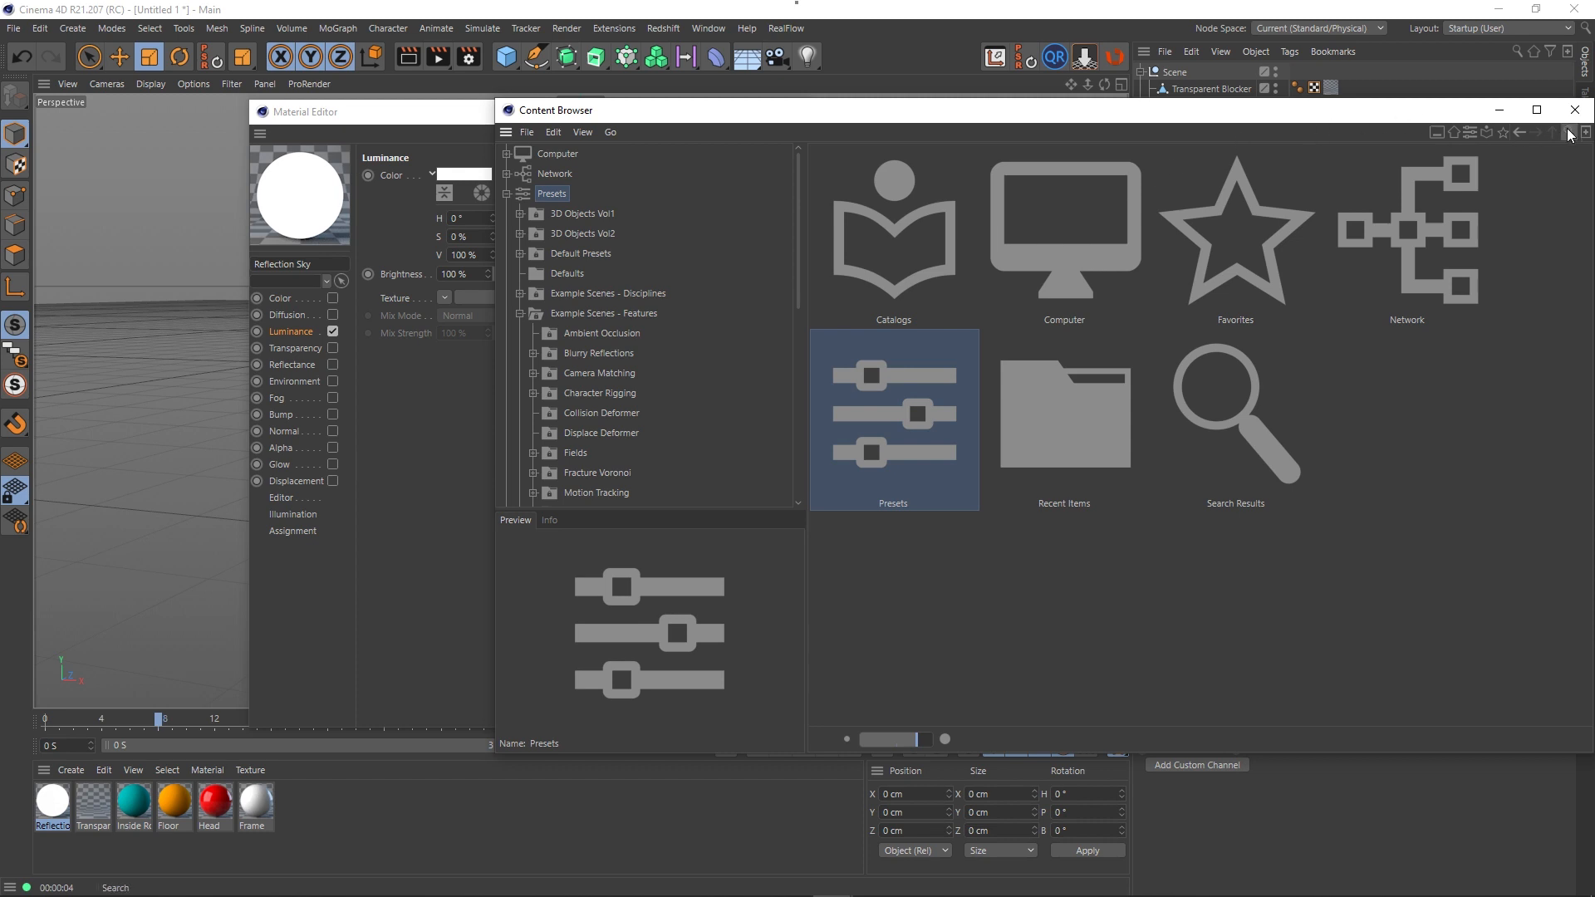
pyautogui.click(1569, 134)
pyautogui.write('HDR')
pyautogui.press('Return')
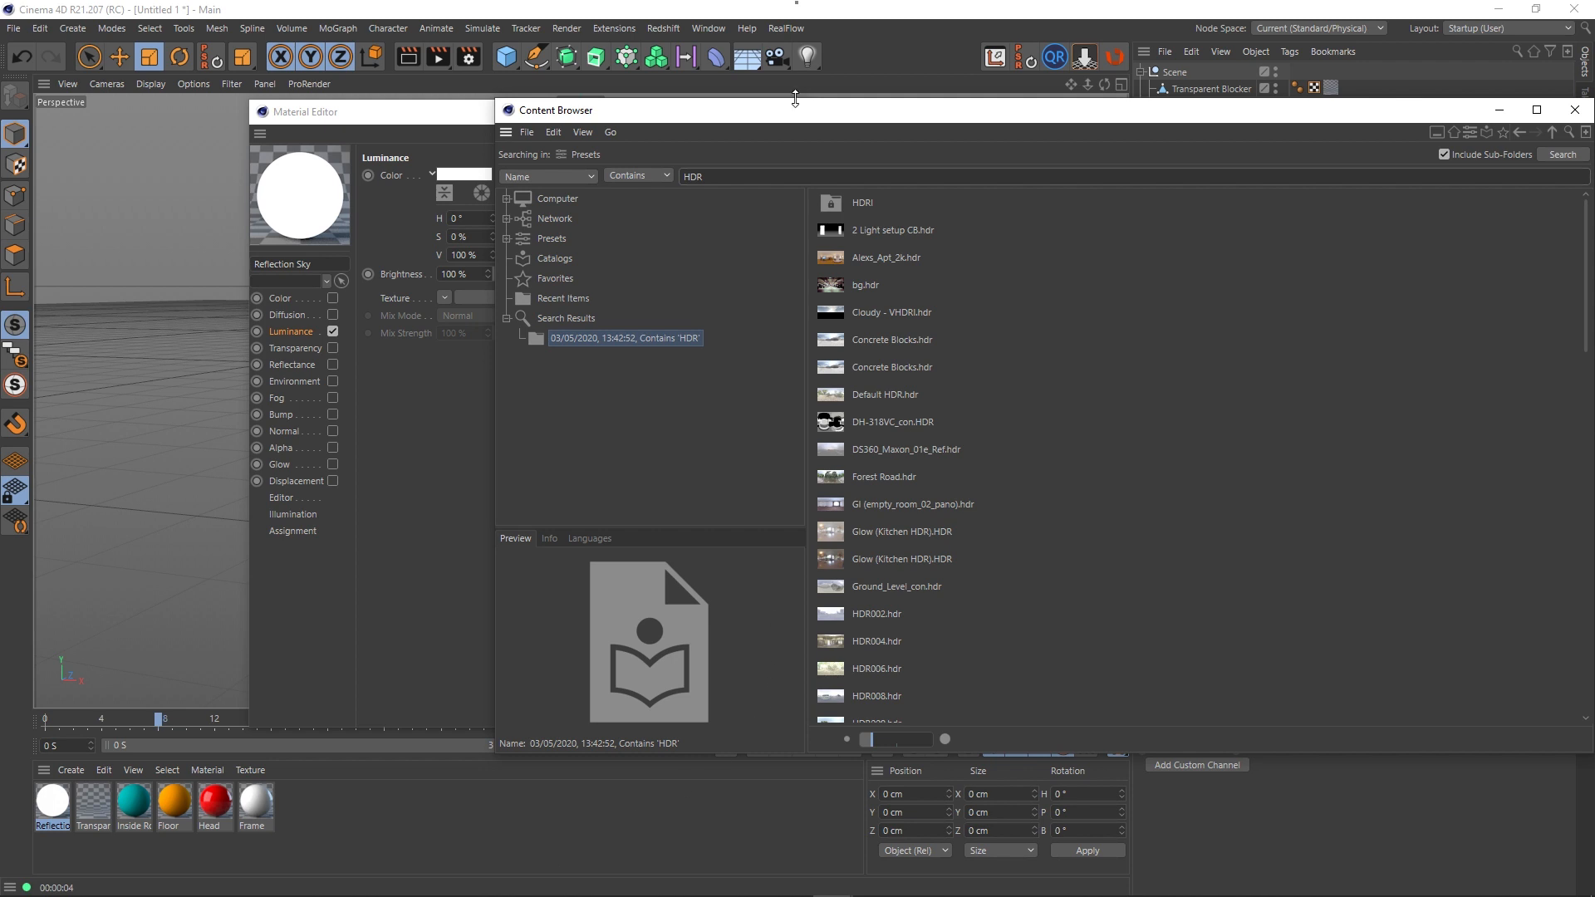
# - Enlarge the search result thumbnails and look through the HDR images for a suitable reflection sky
pyautogui.moveTo(871, 739); pyautogui.dragTo(924, 743)
pyautogui.scroll(-6, 1102, 421)
pyautogui.scroll(4, 1045, 311)
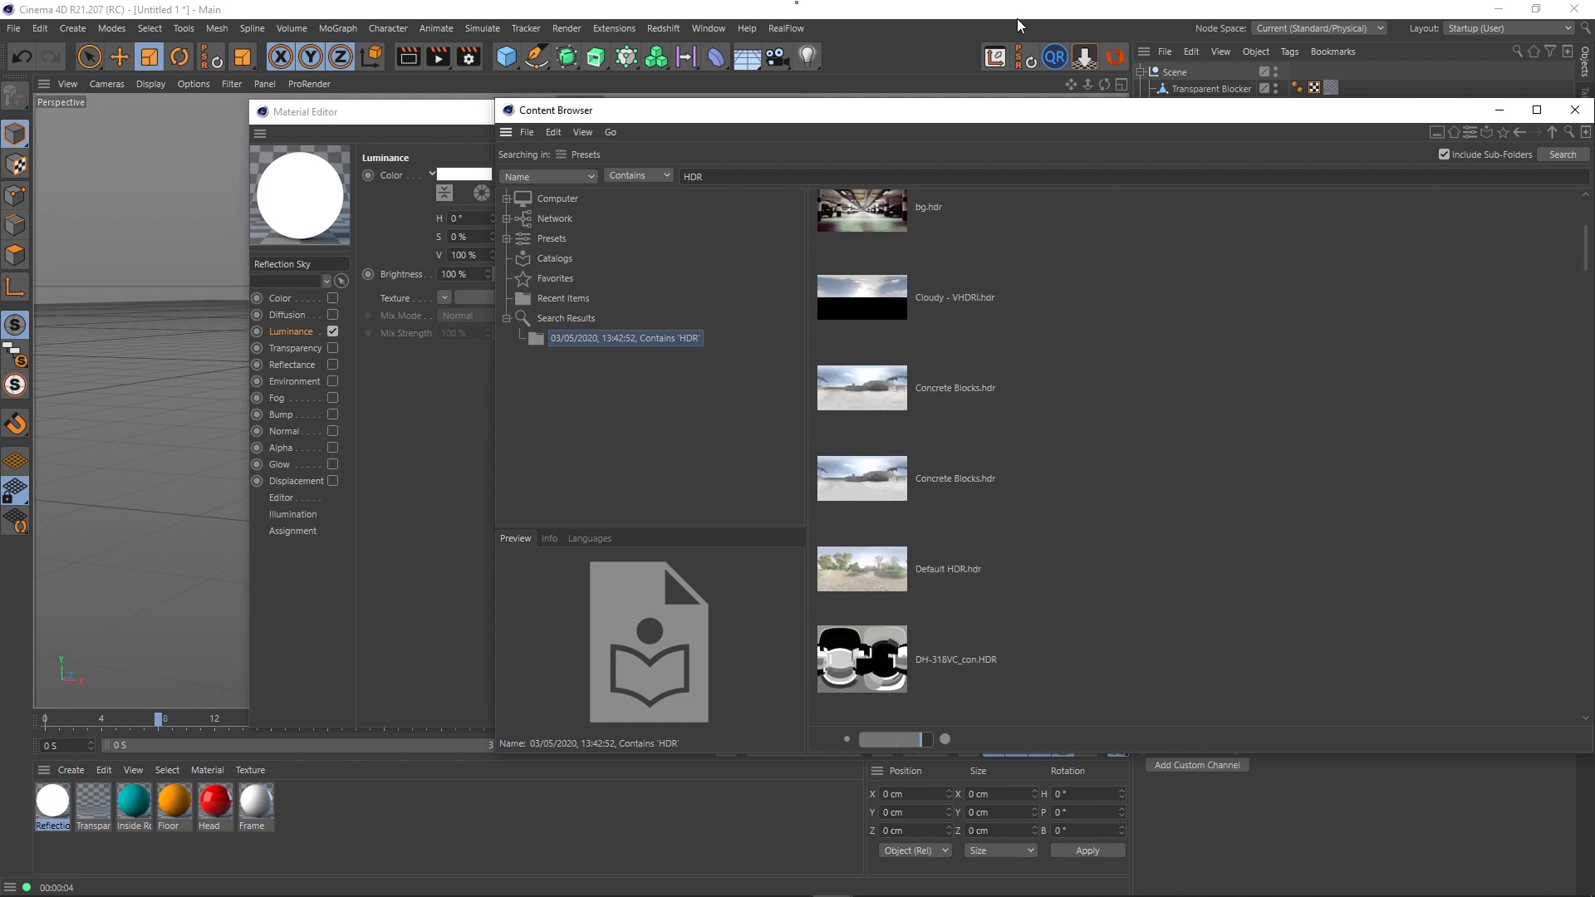
pyautogui.moveTo(1022, 110); pyautogui.dragTo(847, 78)
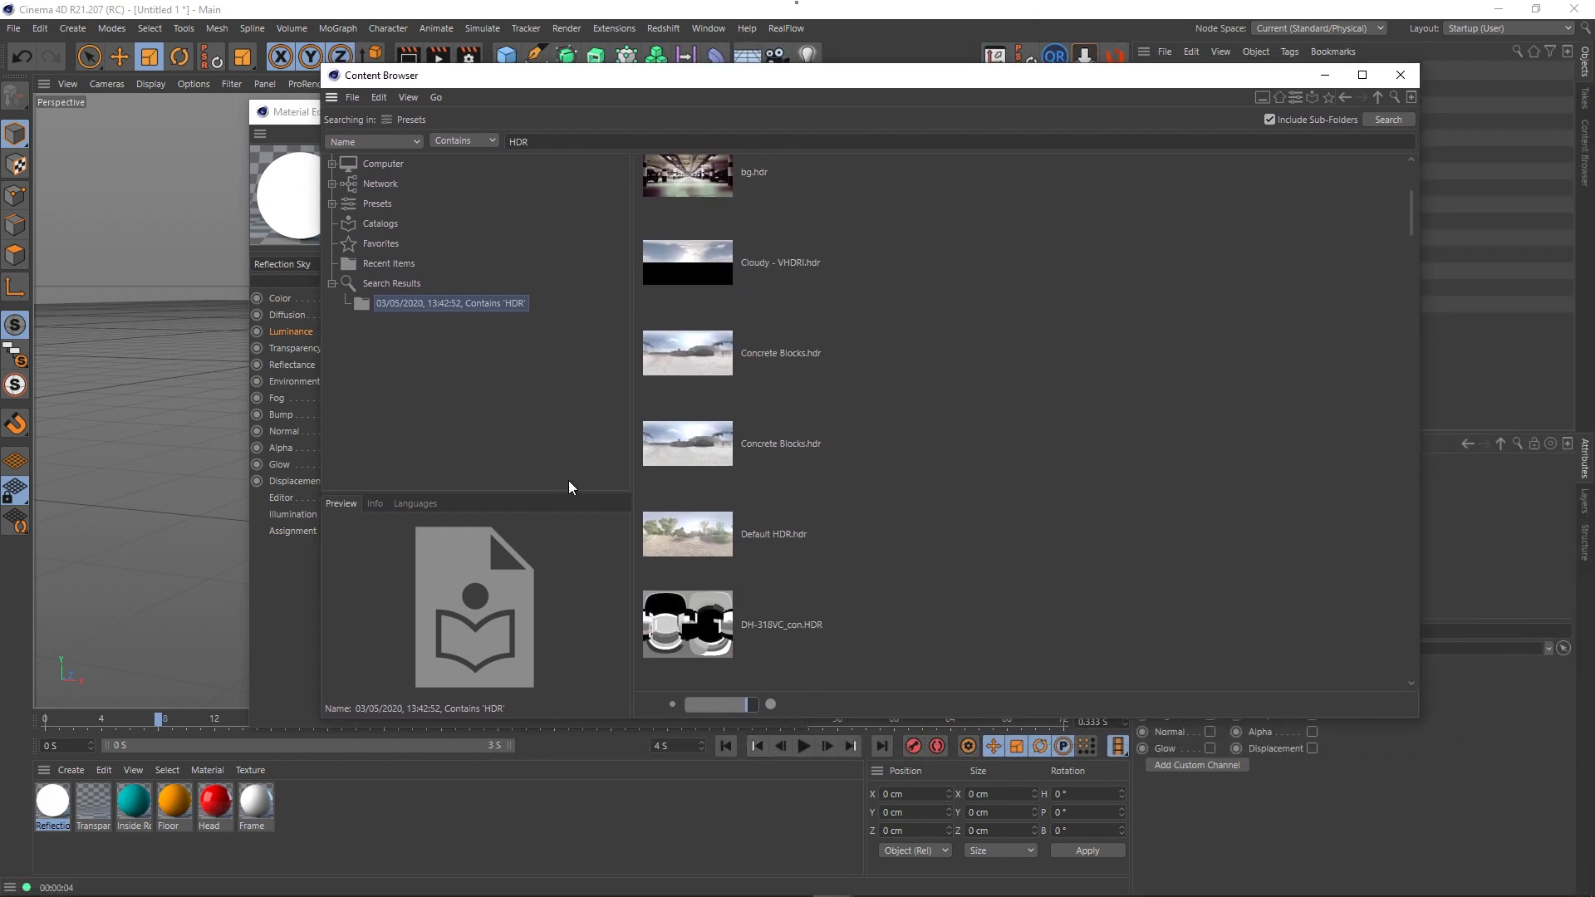
pyautogui.click(1401, 75)
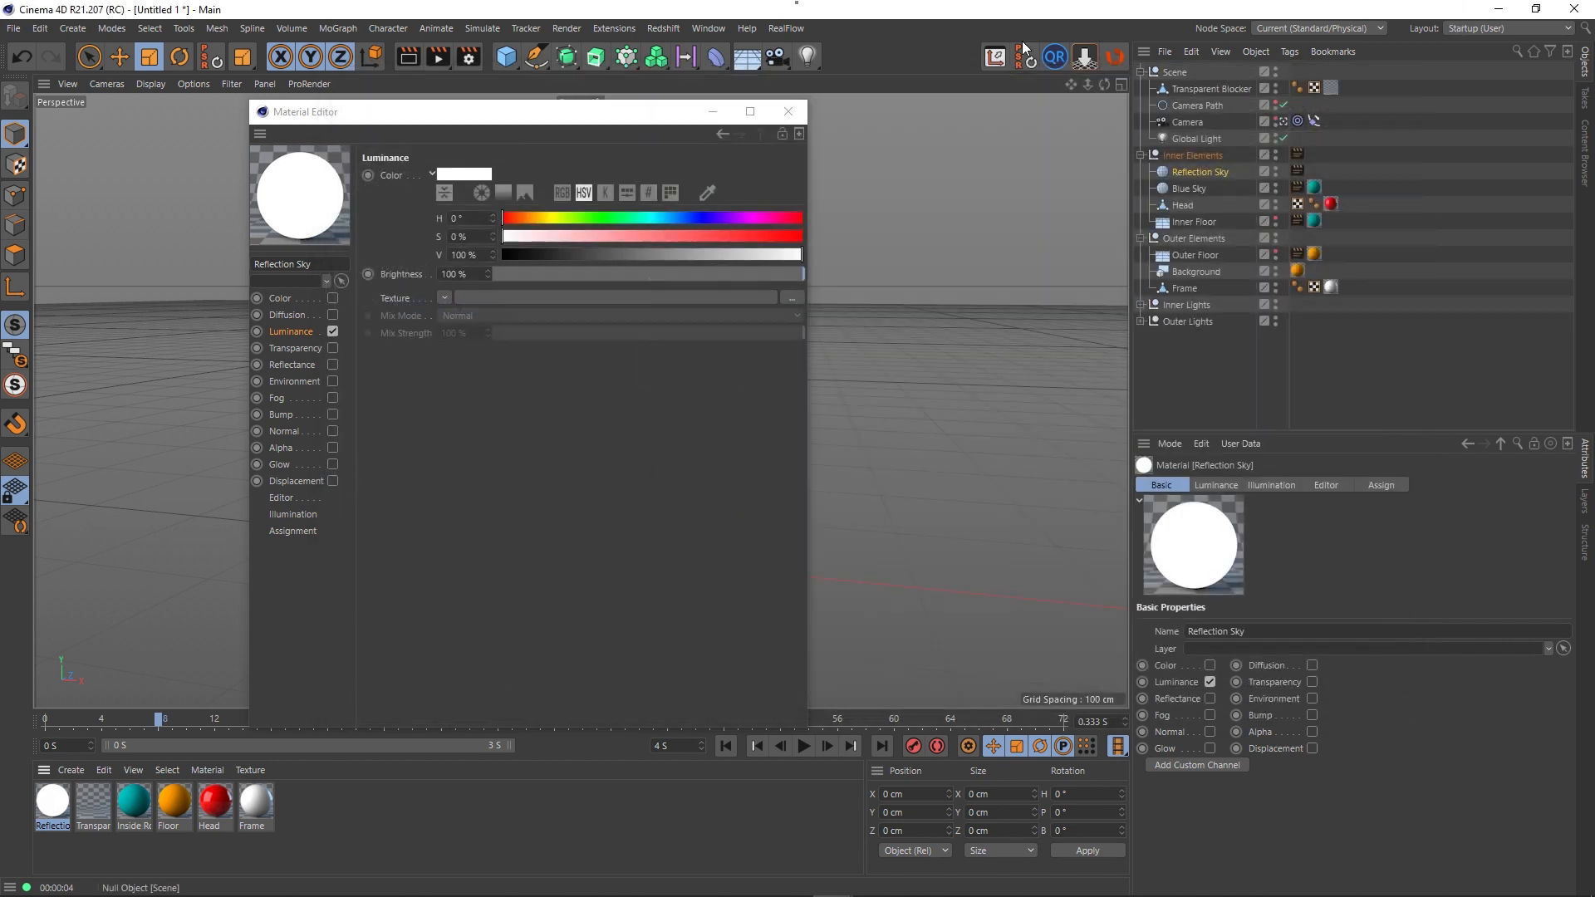
pyautogui.click(704, 29)
pyautogui.click(720, 118)
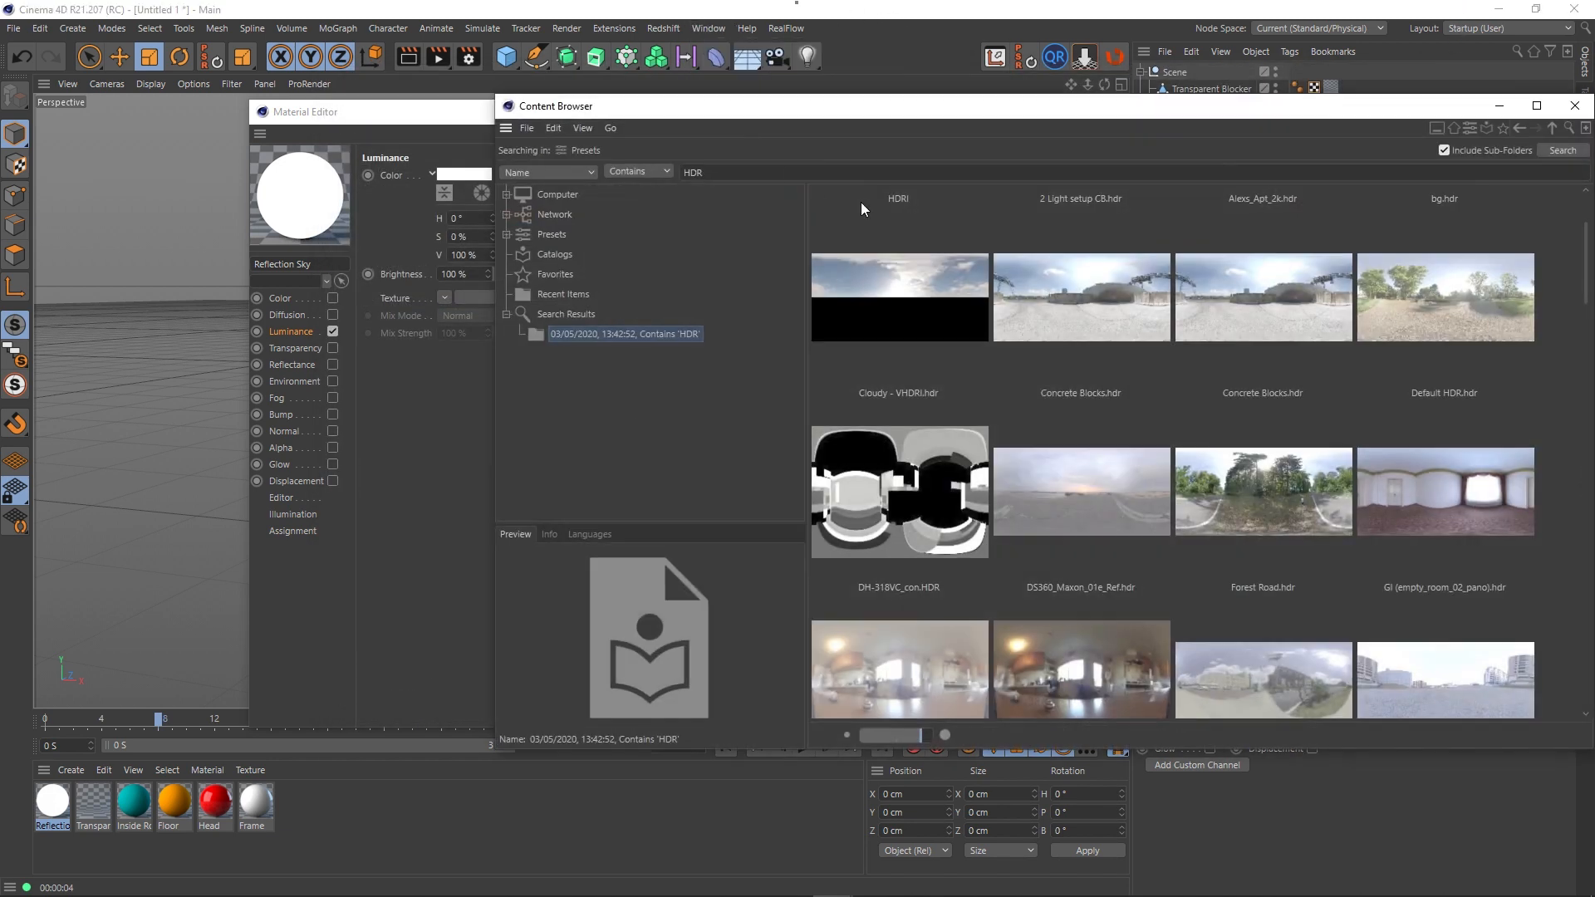
pyautogui.moveTo(944, 116); pyautogui.dragTo(707, 86)
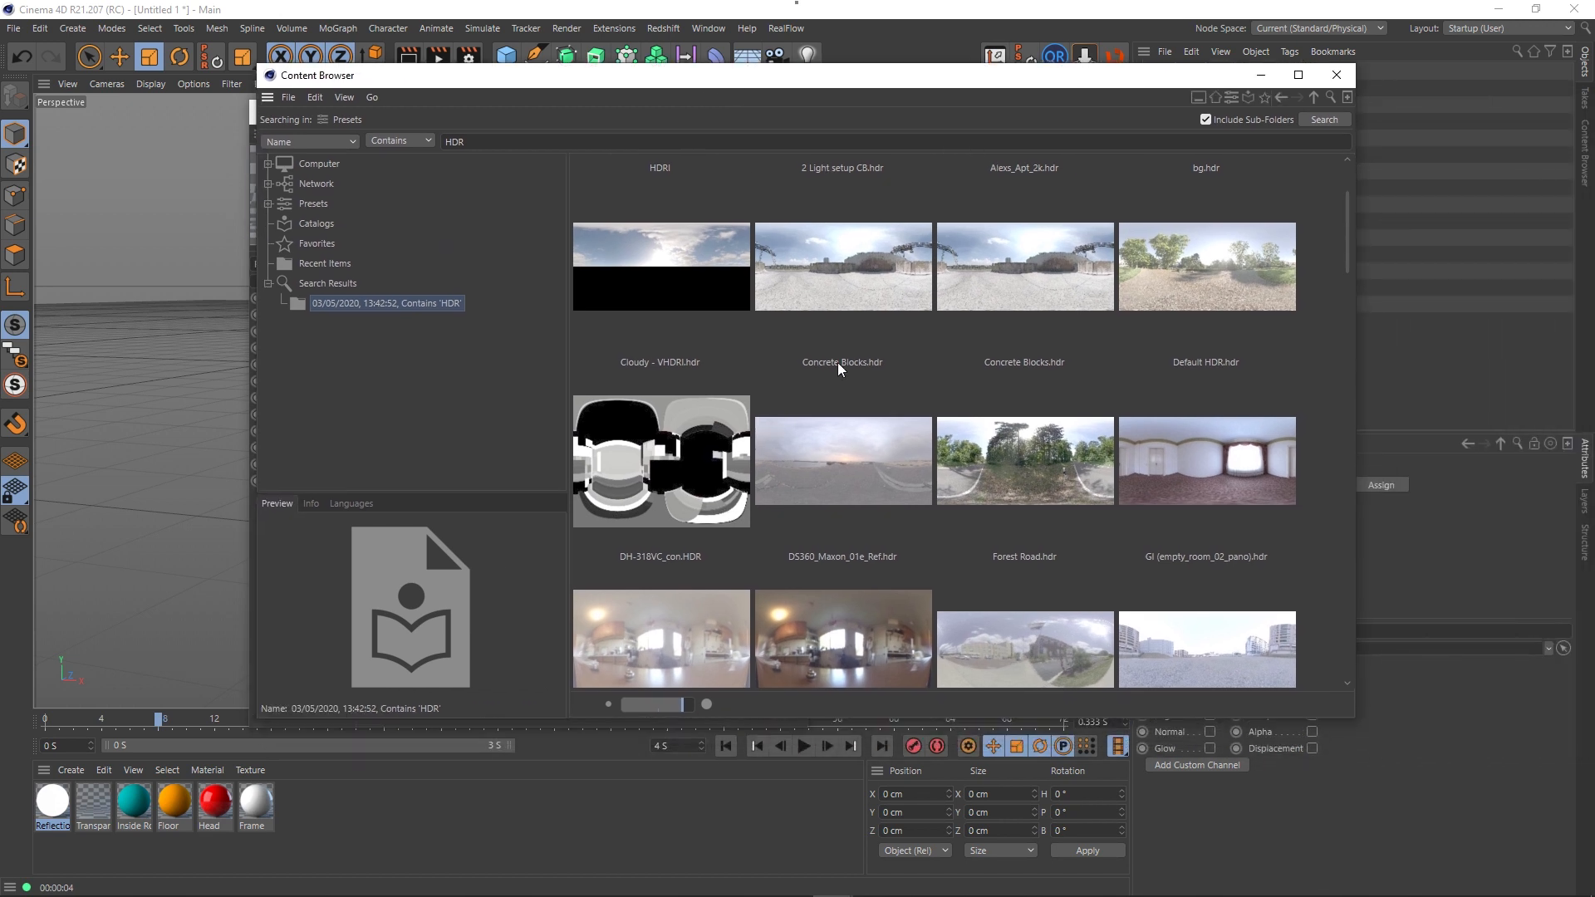
pyautogui.scroll(-5, 851, 401)
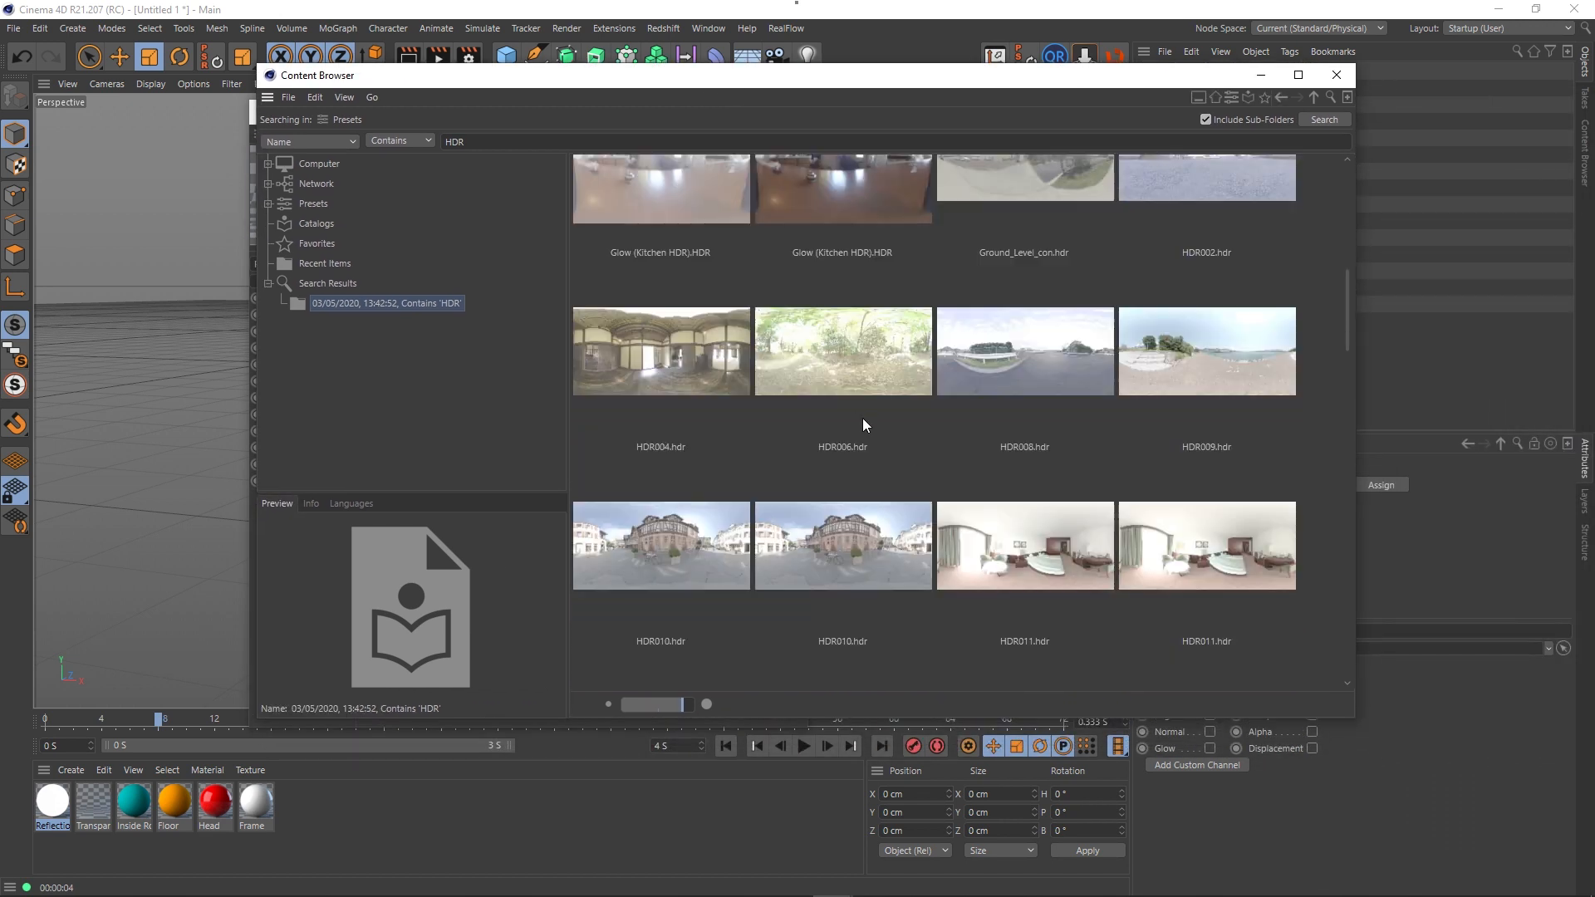
pyautogui.scroll(-10, 879, 427)
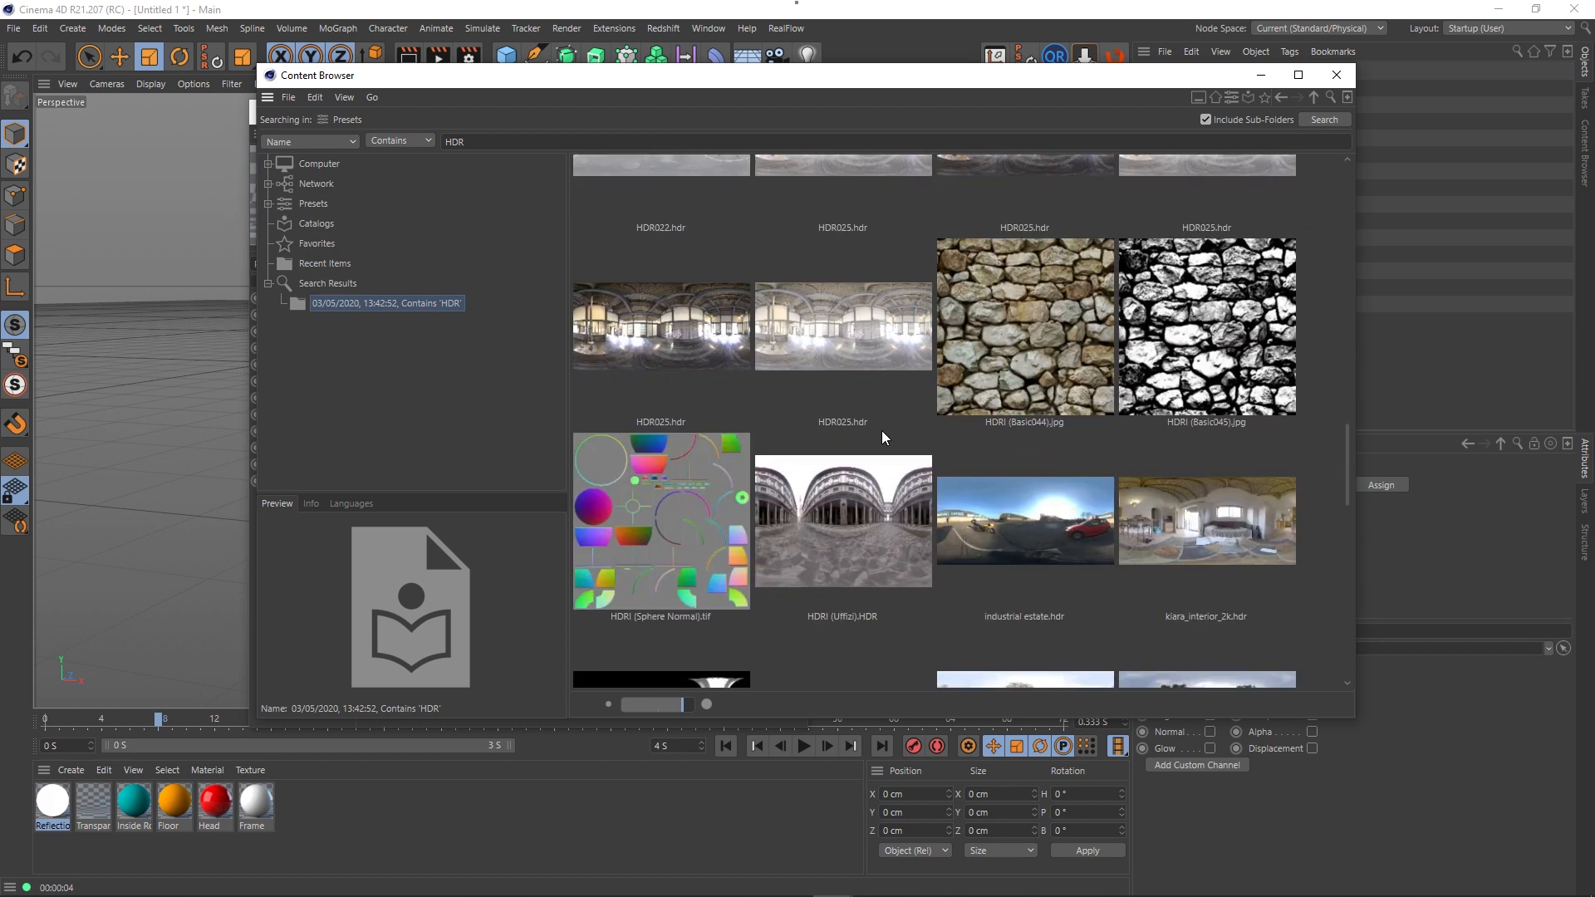
pyautogui.scroll(-10, 883, 438)
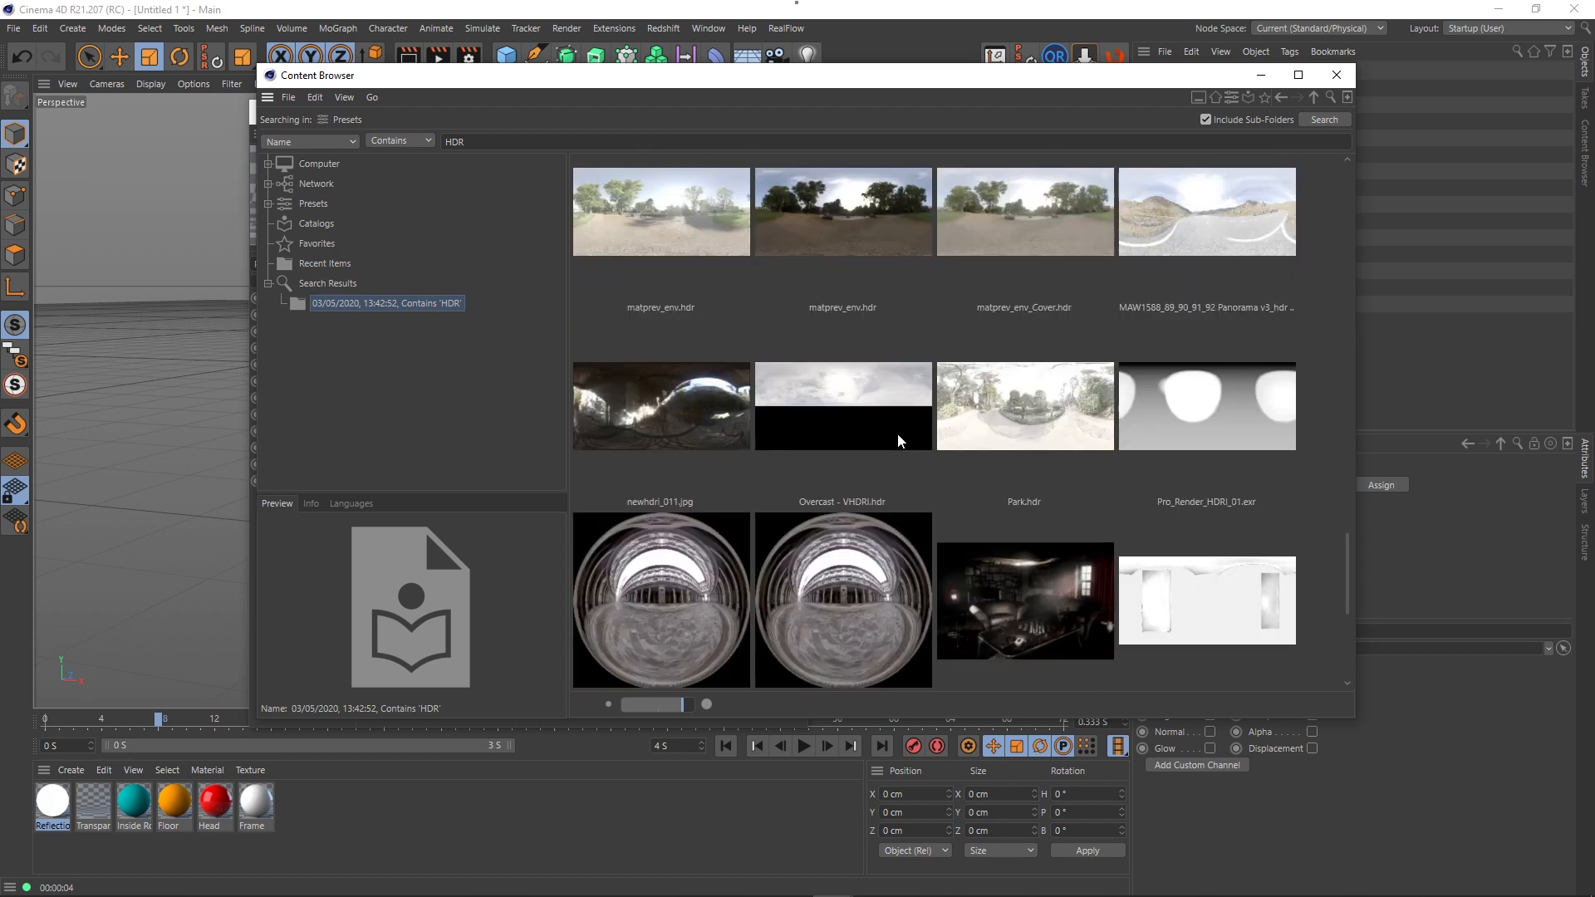
pyautogui.scroll(1, 897, 433)
# - Load Overcast - VHDRI.hdr as the Luminance texture of the Reflection Sky material and close the Content Browser
pyautogui.moveTo(821, 83); pyautogui.dragTo(1077, 207)
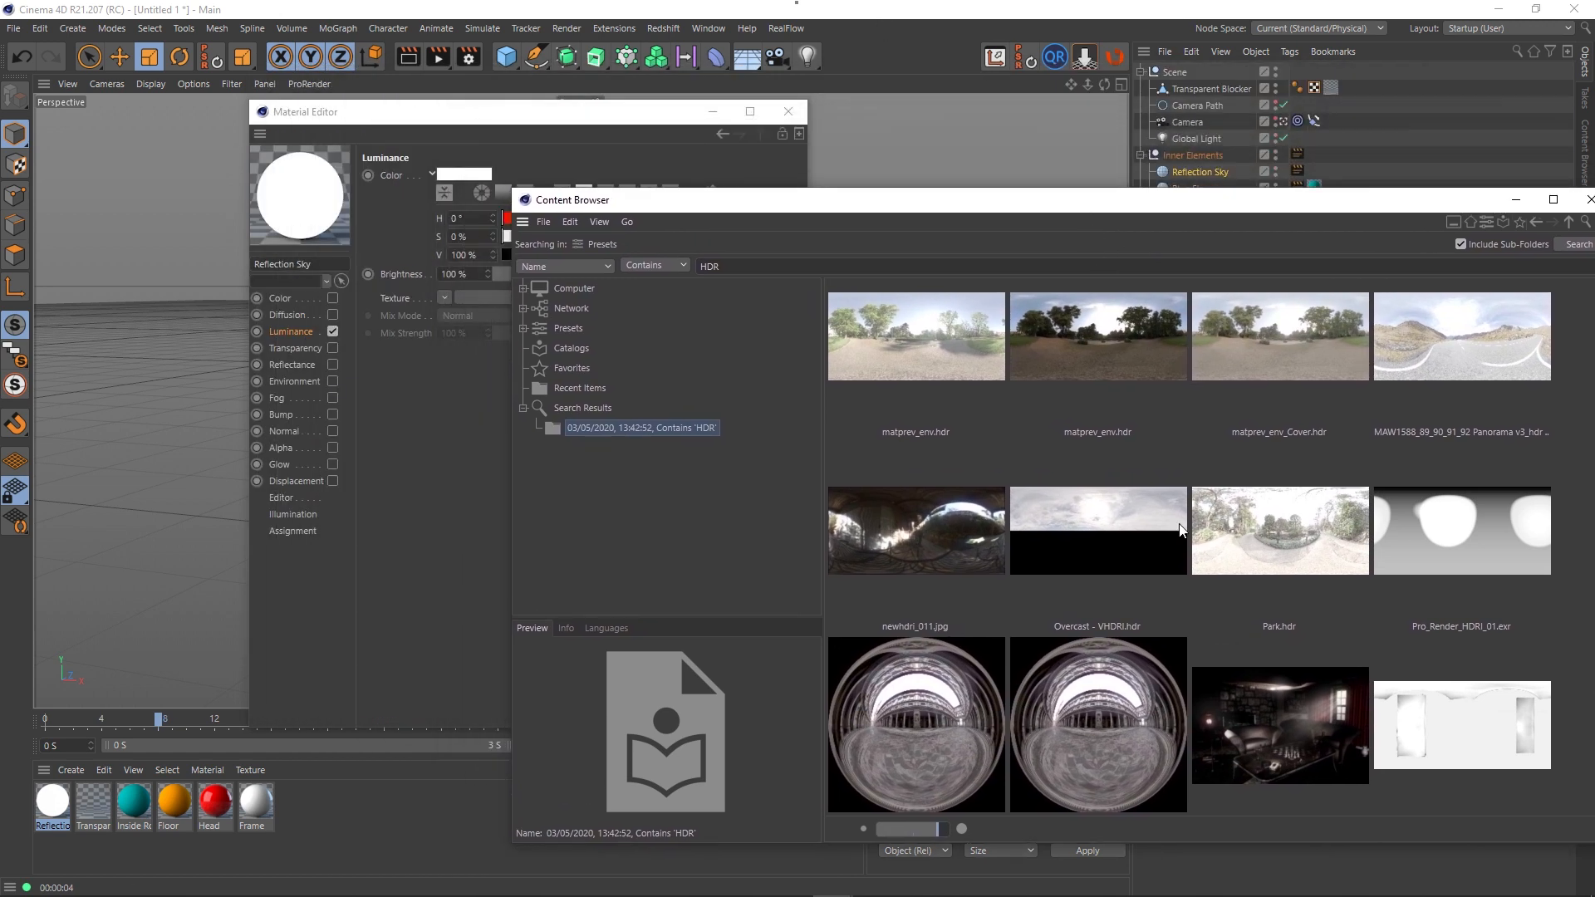
pyautogui.moveTo(388, 121); pyautogui.dragTo(195, 157)
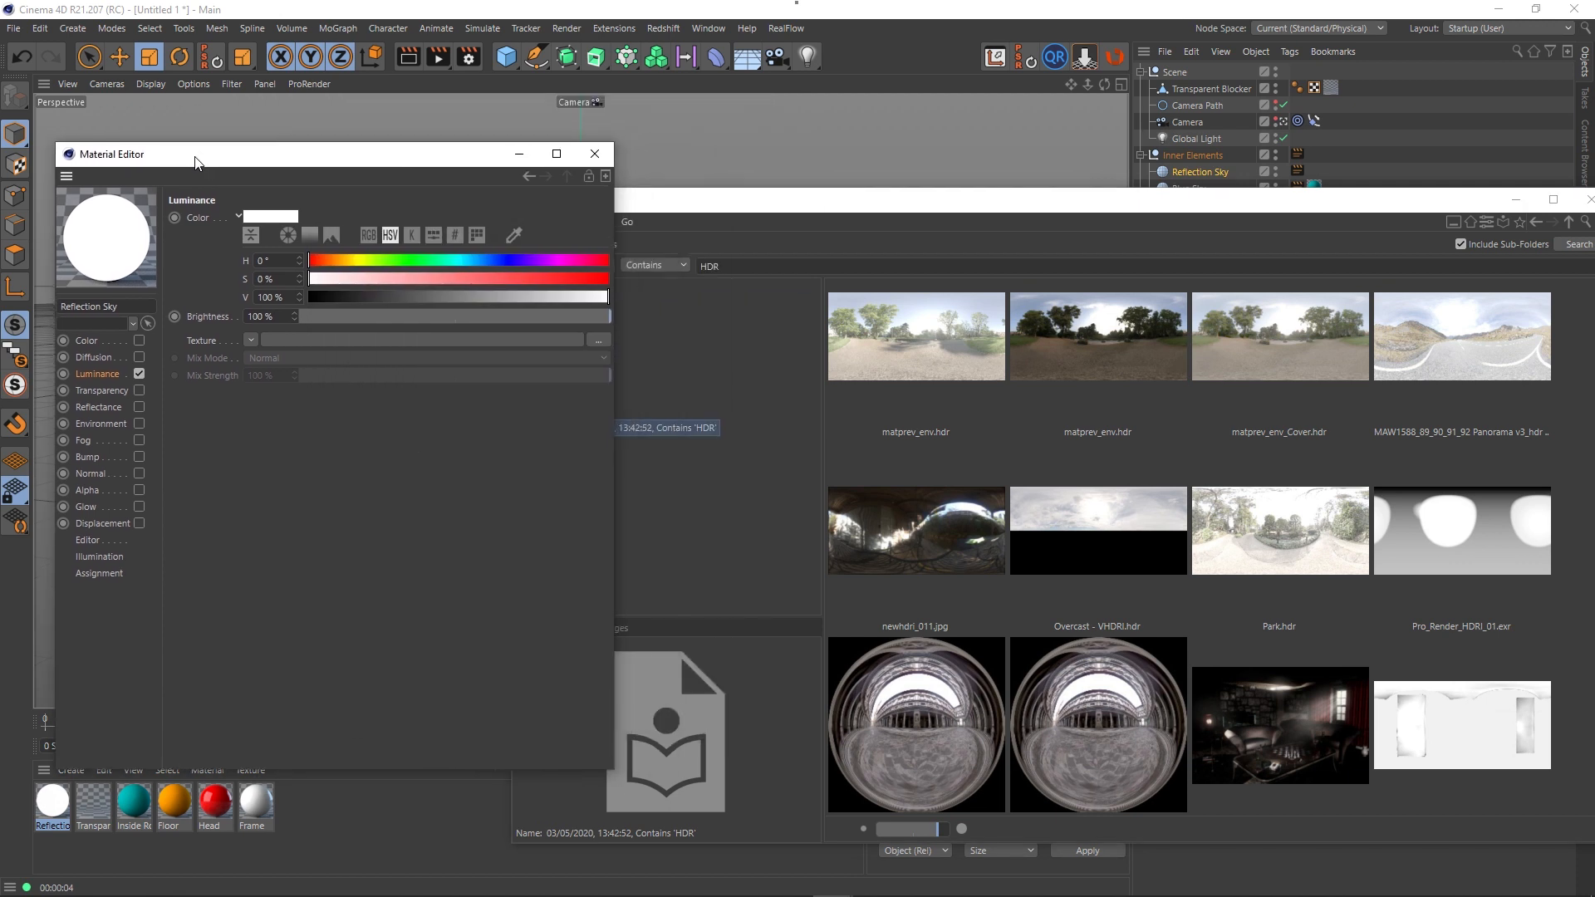
pyautogui.moveTo(1139, 513); pyautogui.dragTo(329, 340)
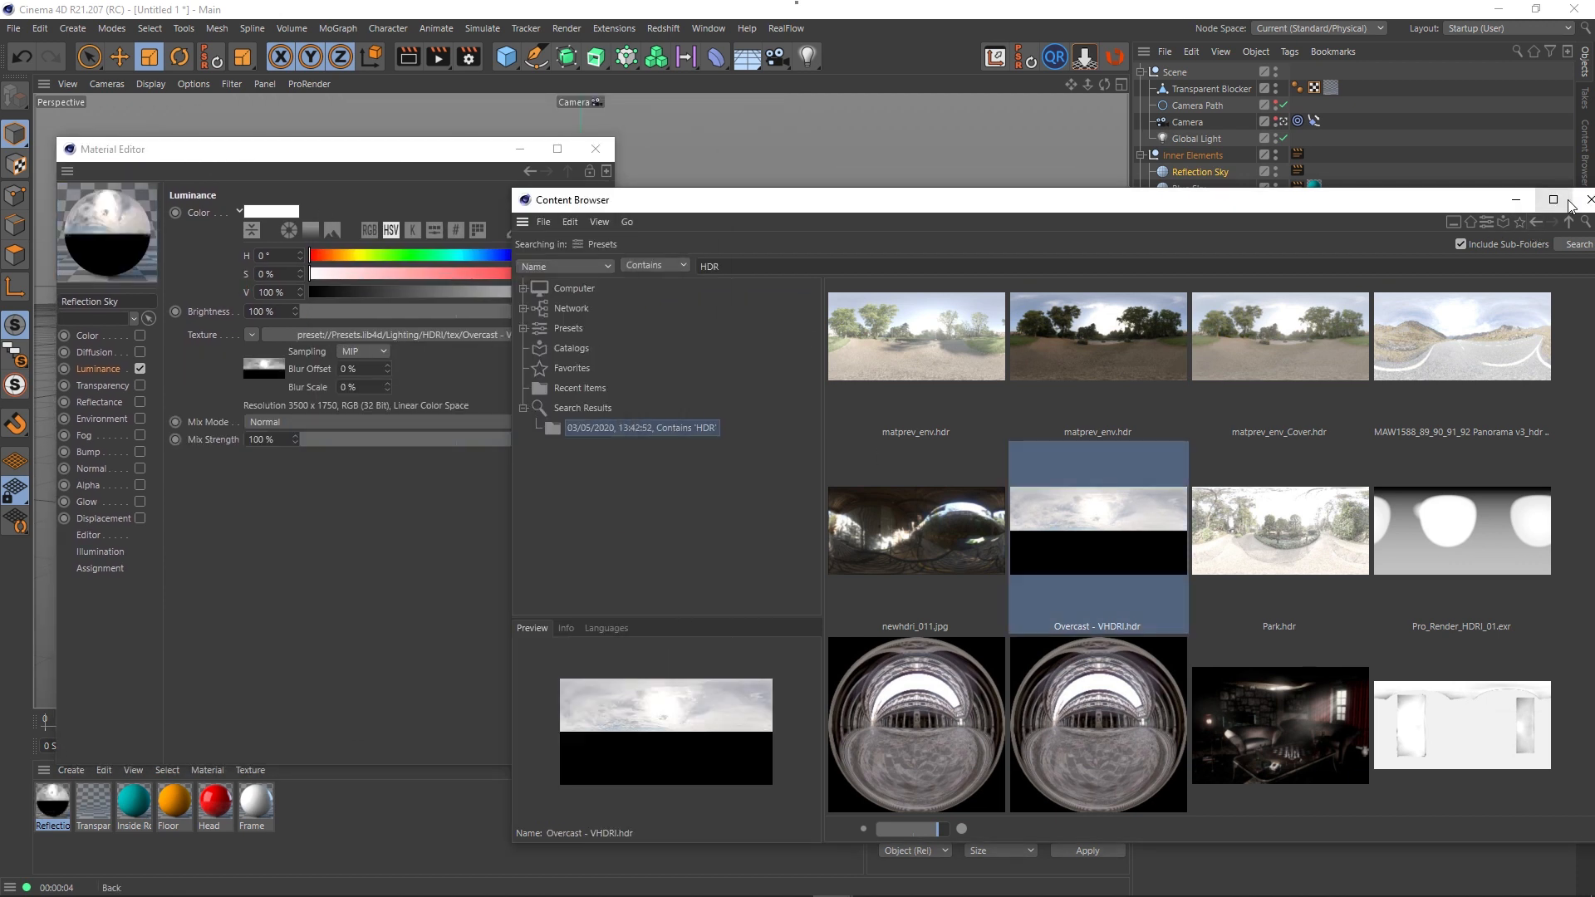
pyautogui.click(1573, 201)
# - Close the Material Editor, apply the Reflection Sky material to the Reflection Sky object and clear the selection
pyautogui.click(596, 149)
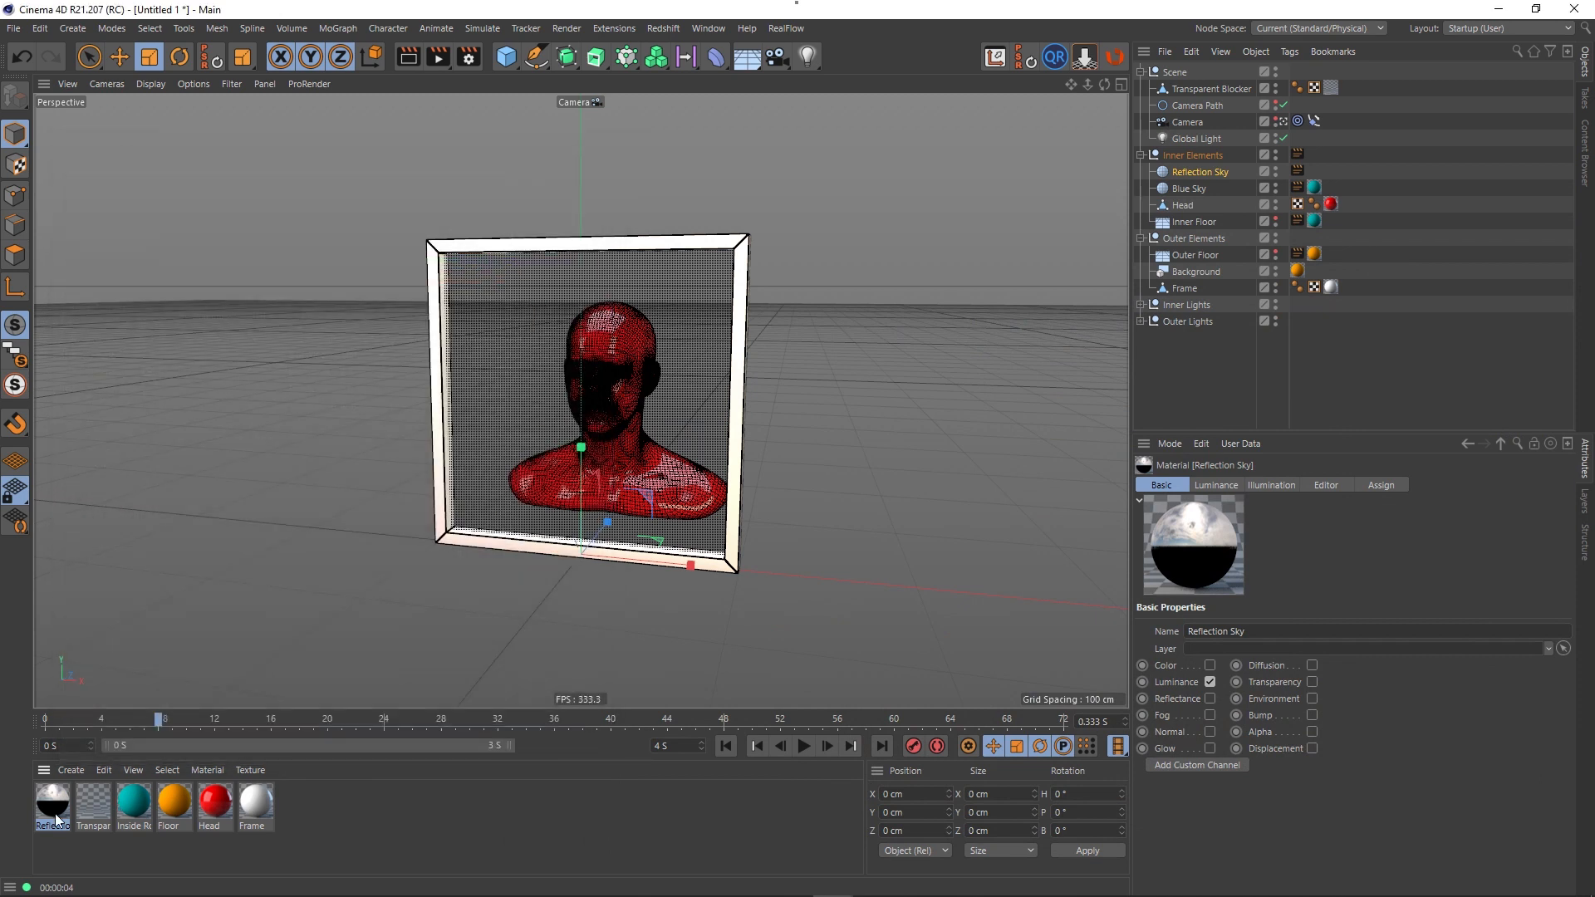
pyautogui.moveTo(47, 811); pyautogui.dragTo(1195, 173)
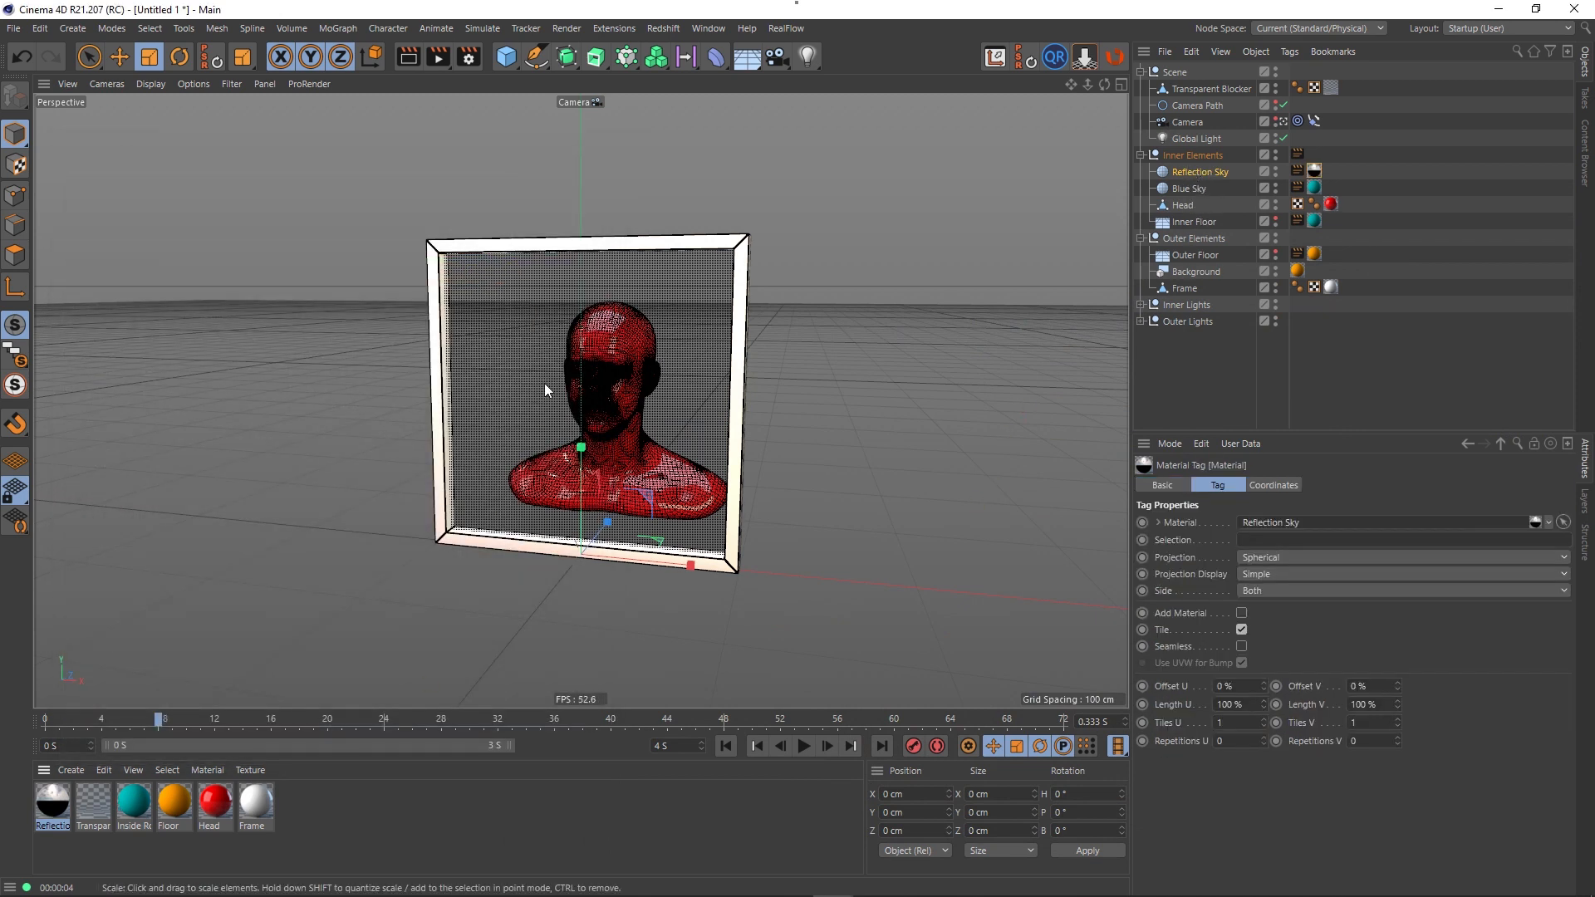
pyautogui.click(1303, 375)
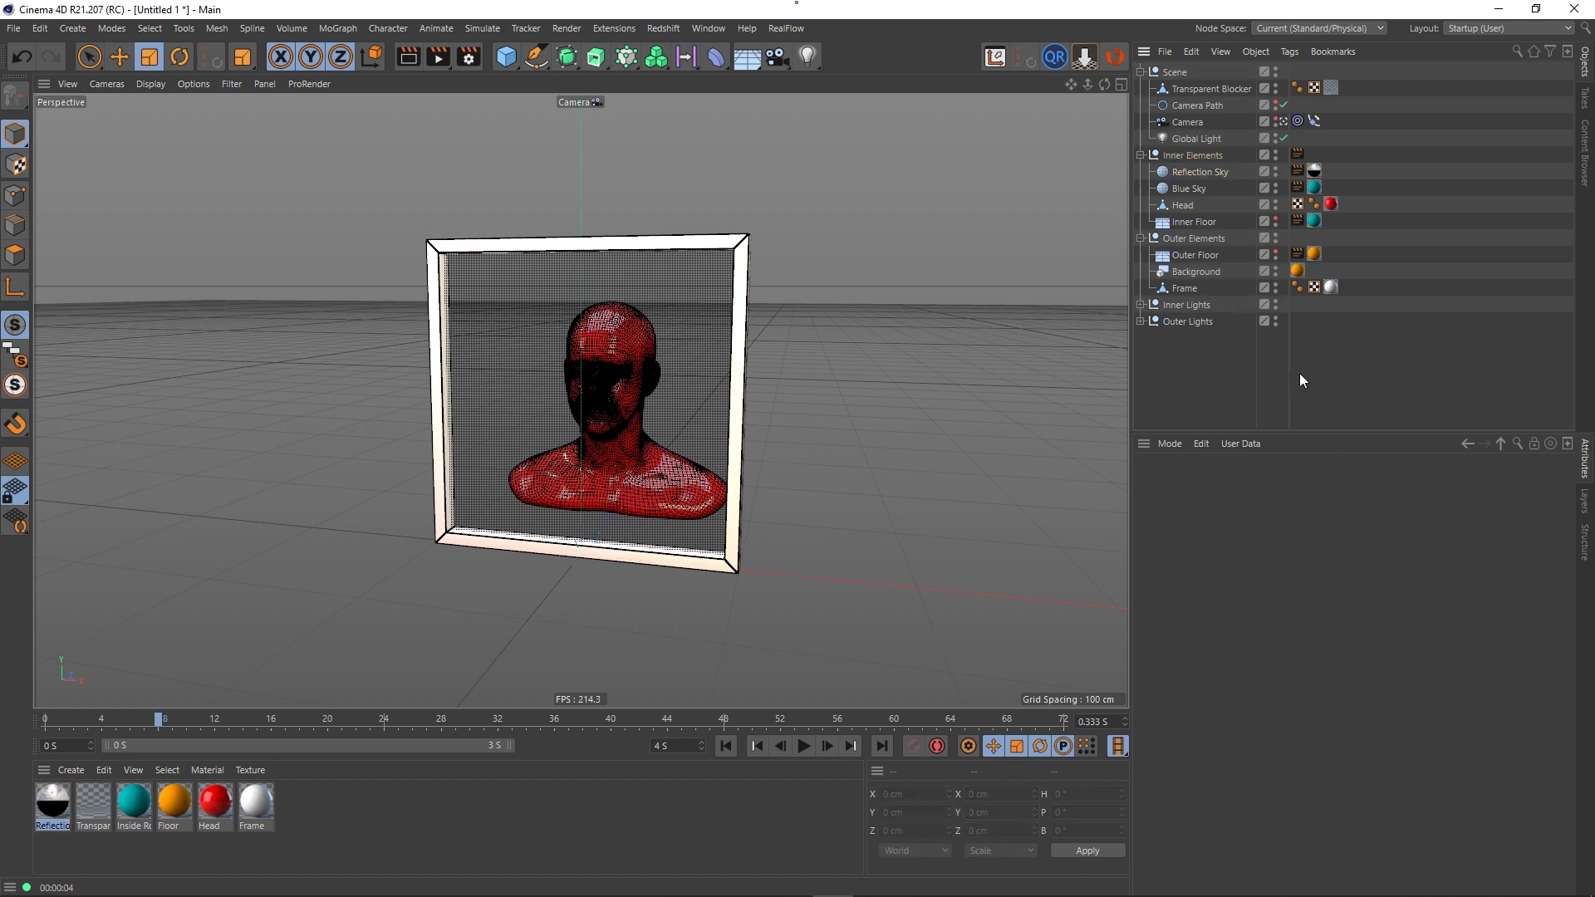
# - Render the viewport to check the reflections on the head, and collapse the Outer Elements group
pyautogui.click(408, 57)
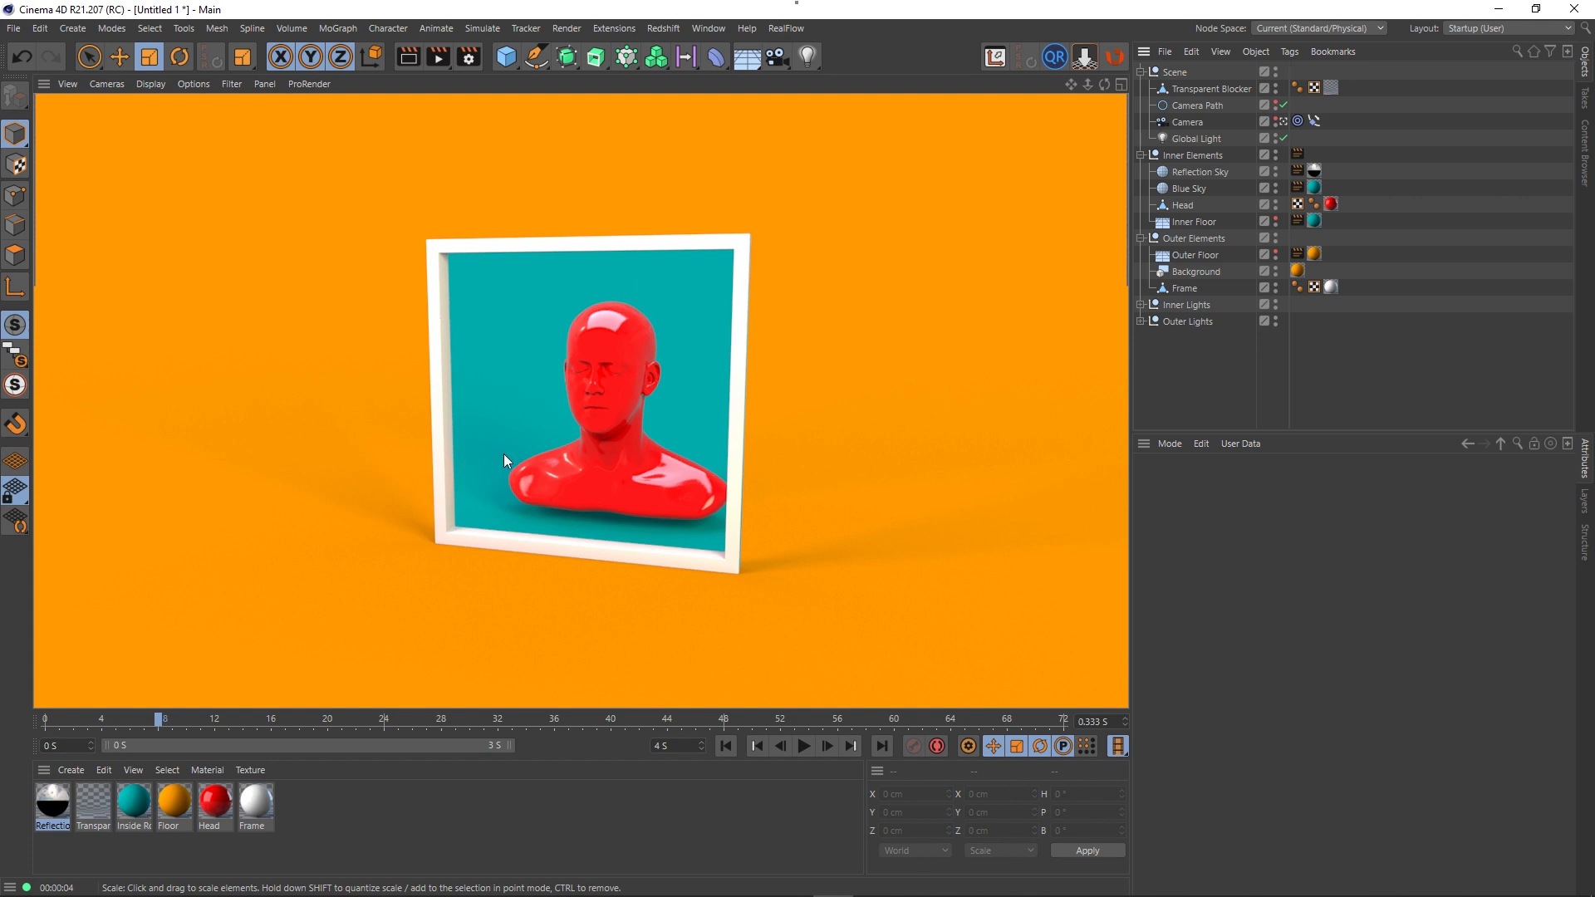
pyautogui.click(1204, 376)
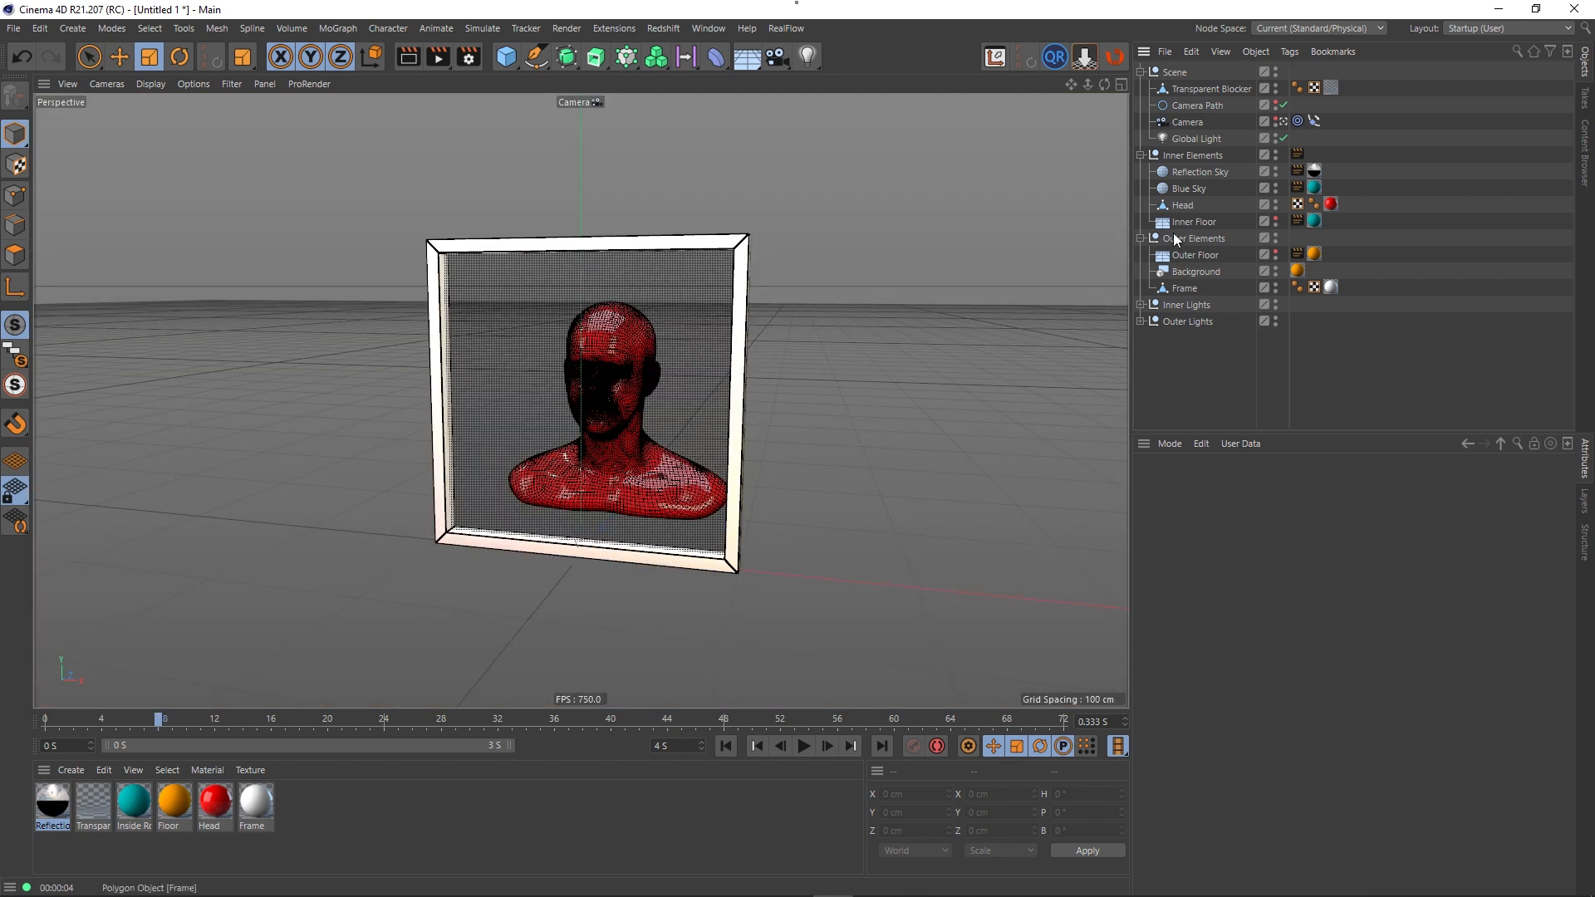
pyautogui.click(1142, 156)
pyautogui.click(1141, 172)
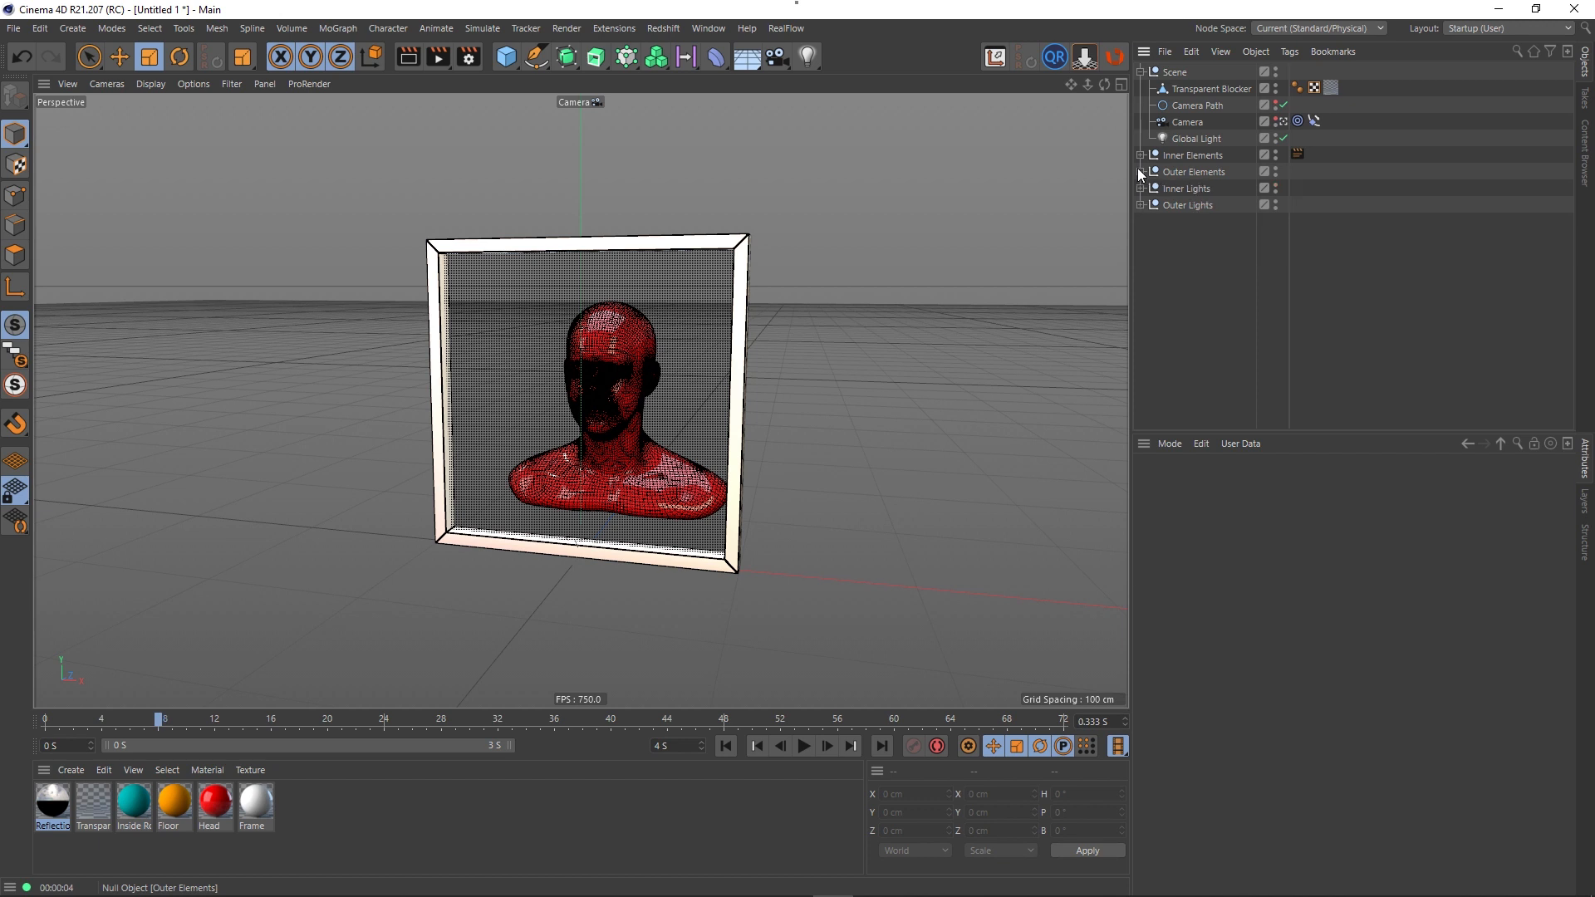
pyautogui.click(1140, 155)
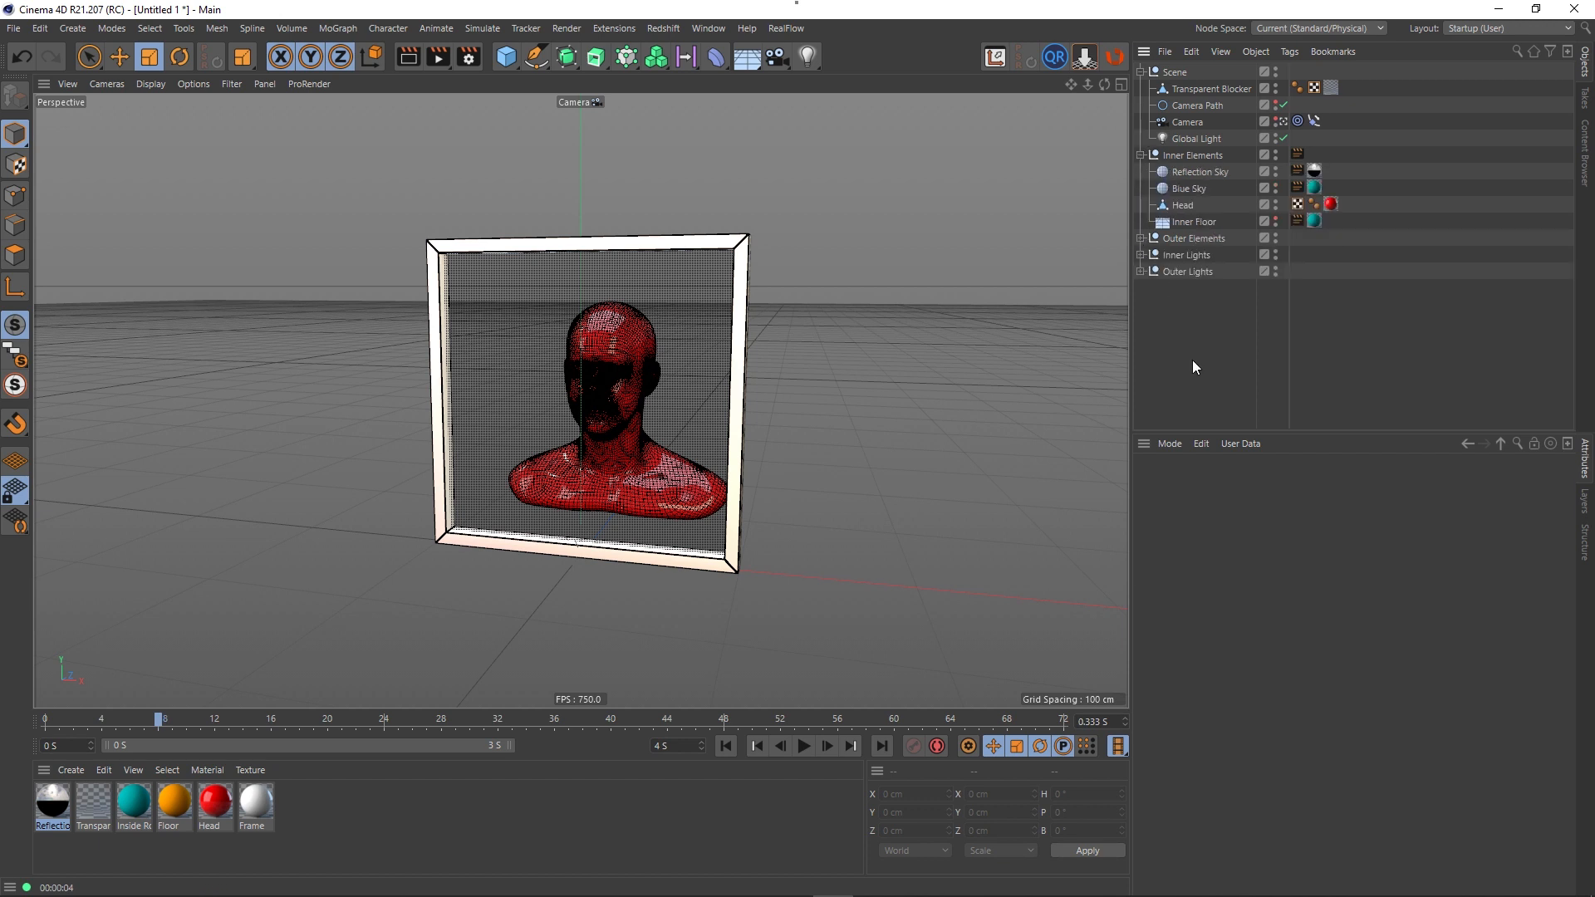
# - Add a cone standing on the ground and scale it down to a 25 cm bottom radius and 50 cm height
pyautogui.click(504, 60)
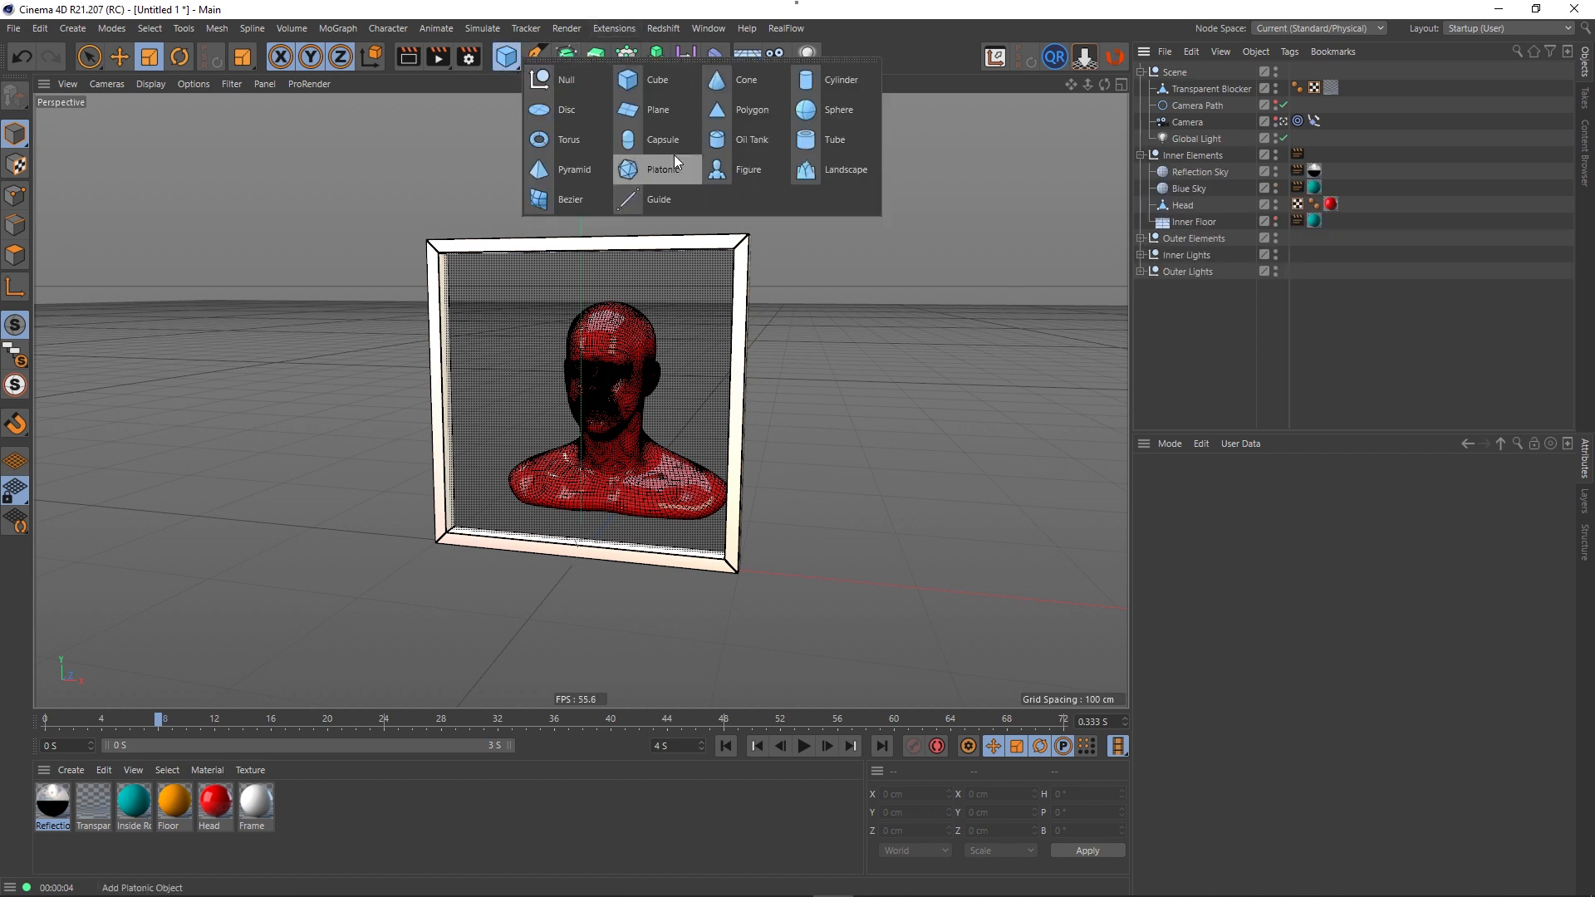
pyautogui.click(733, 83)
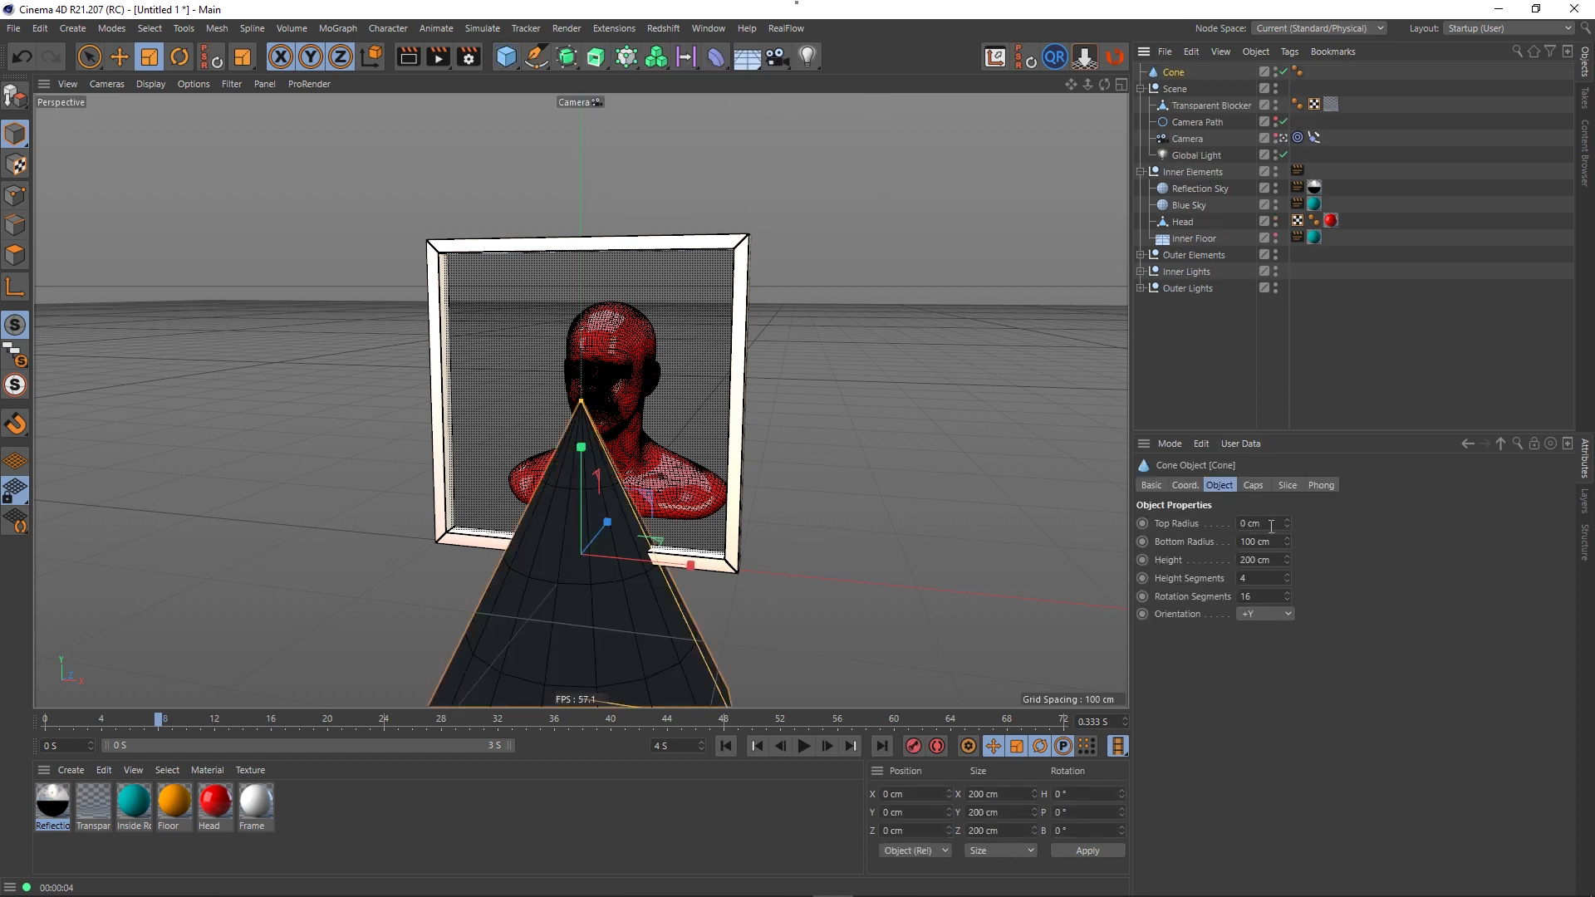
pyautogui.click(1085, 56)
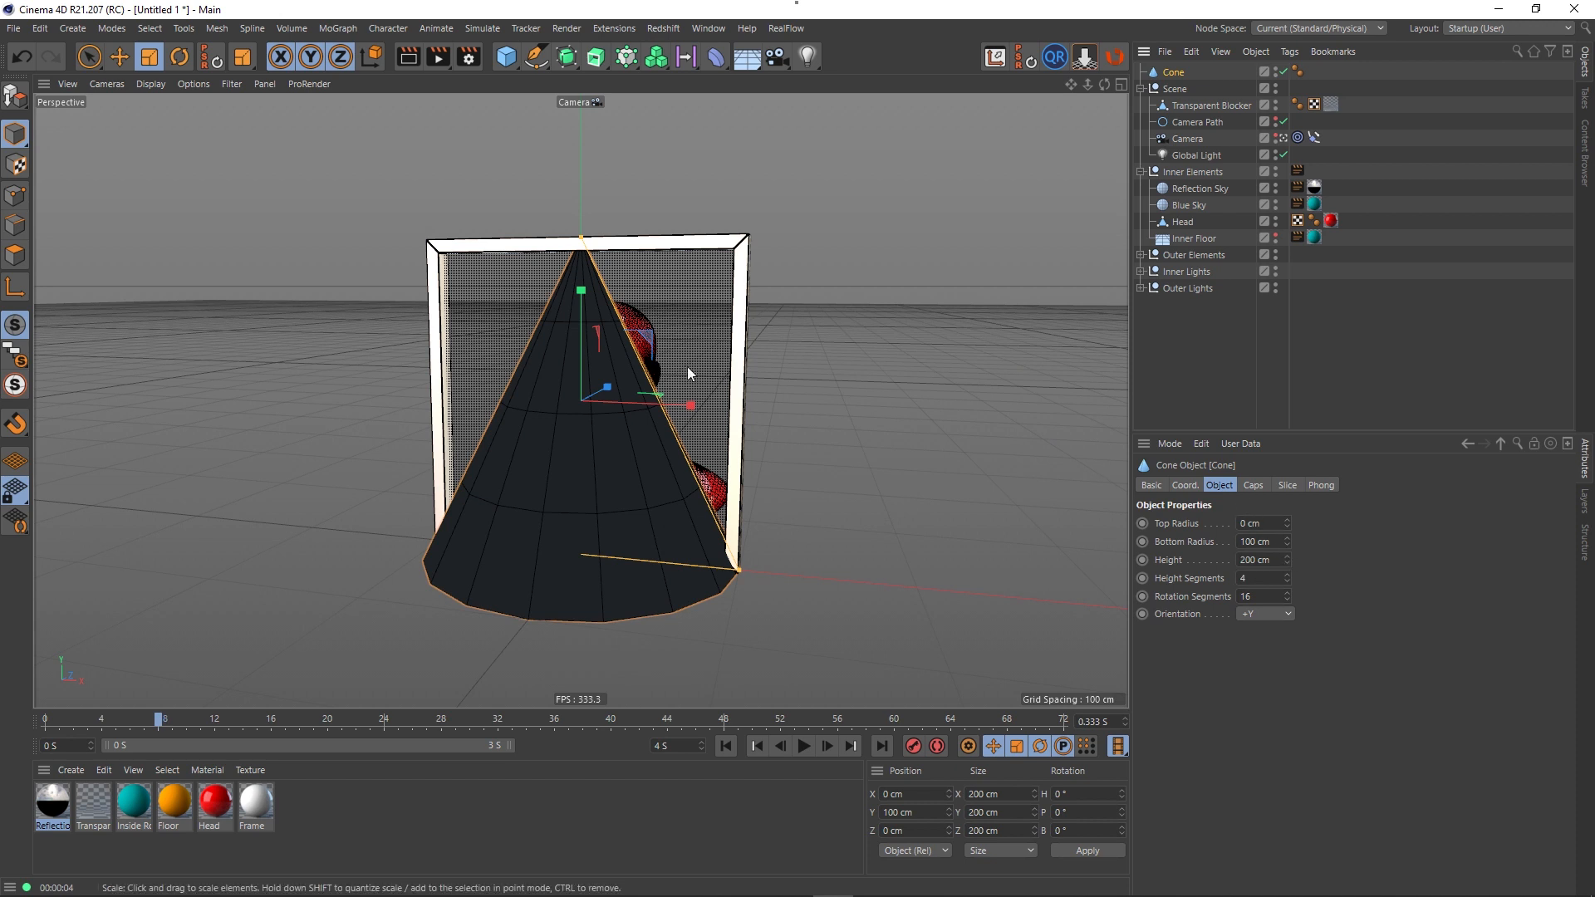
pyautogui.moveTo(274, 511); pyautogui.dragTo(16, 527)
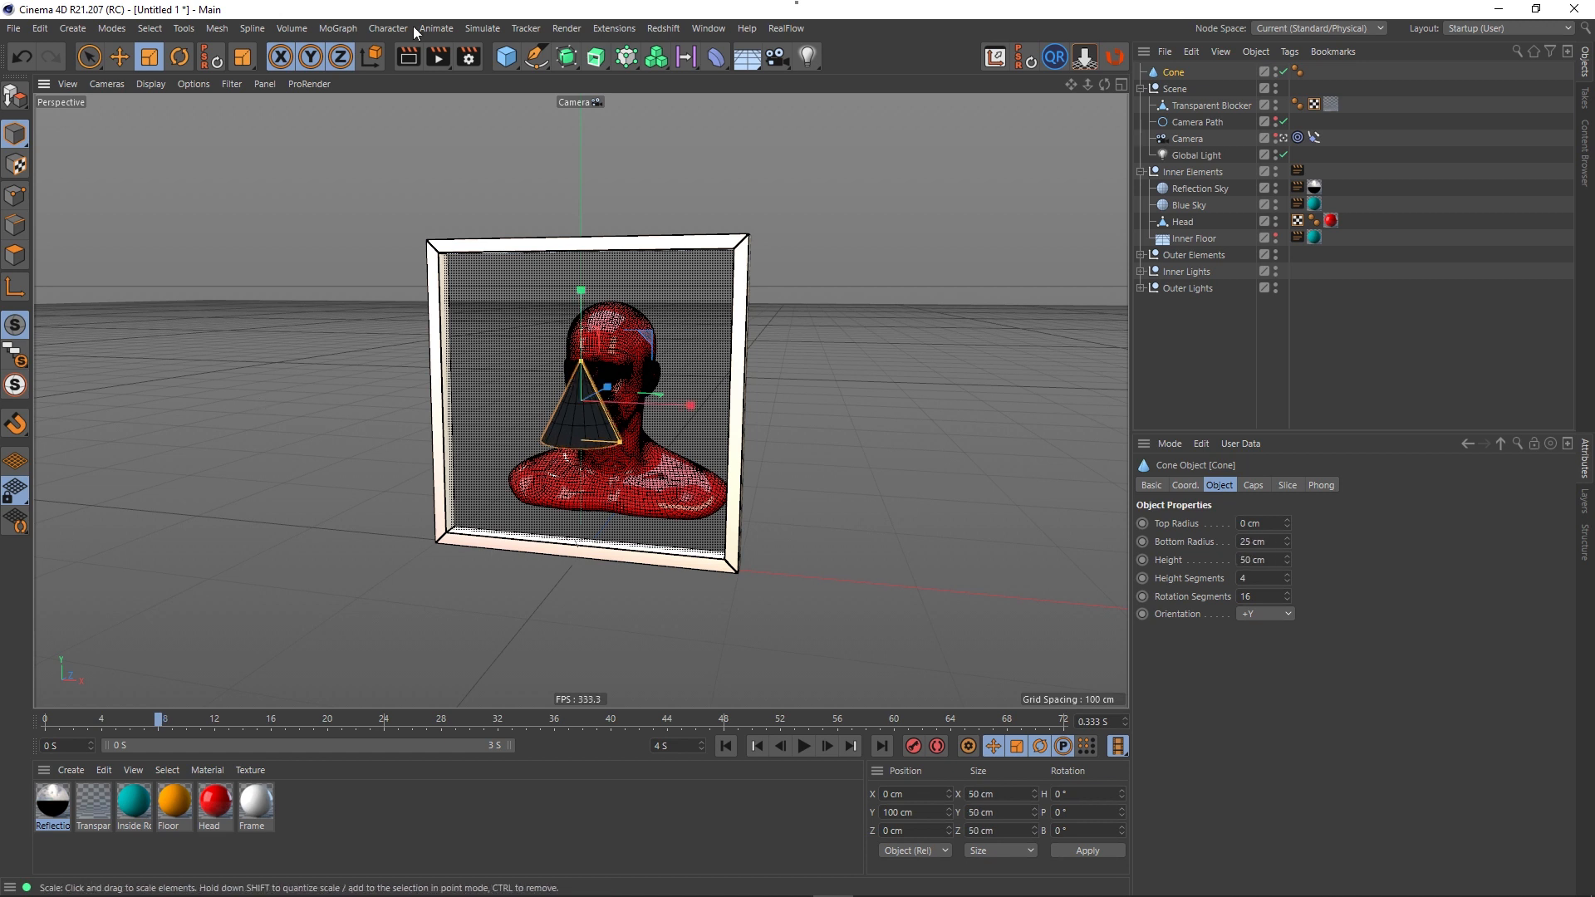
# - Create a MoGraph Cloner inside the Inner Elements group with the cone as its child
pyautogui.click(344, 29)
pyautogui.click(362, 78)
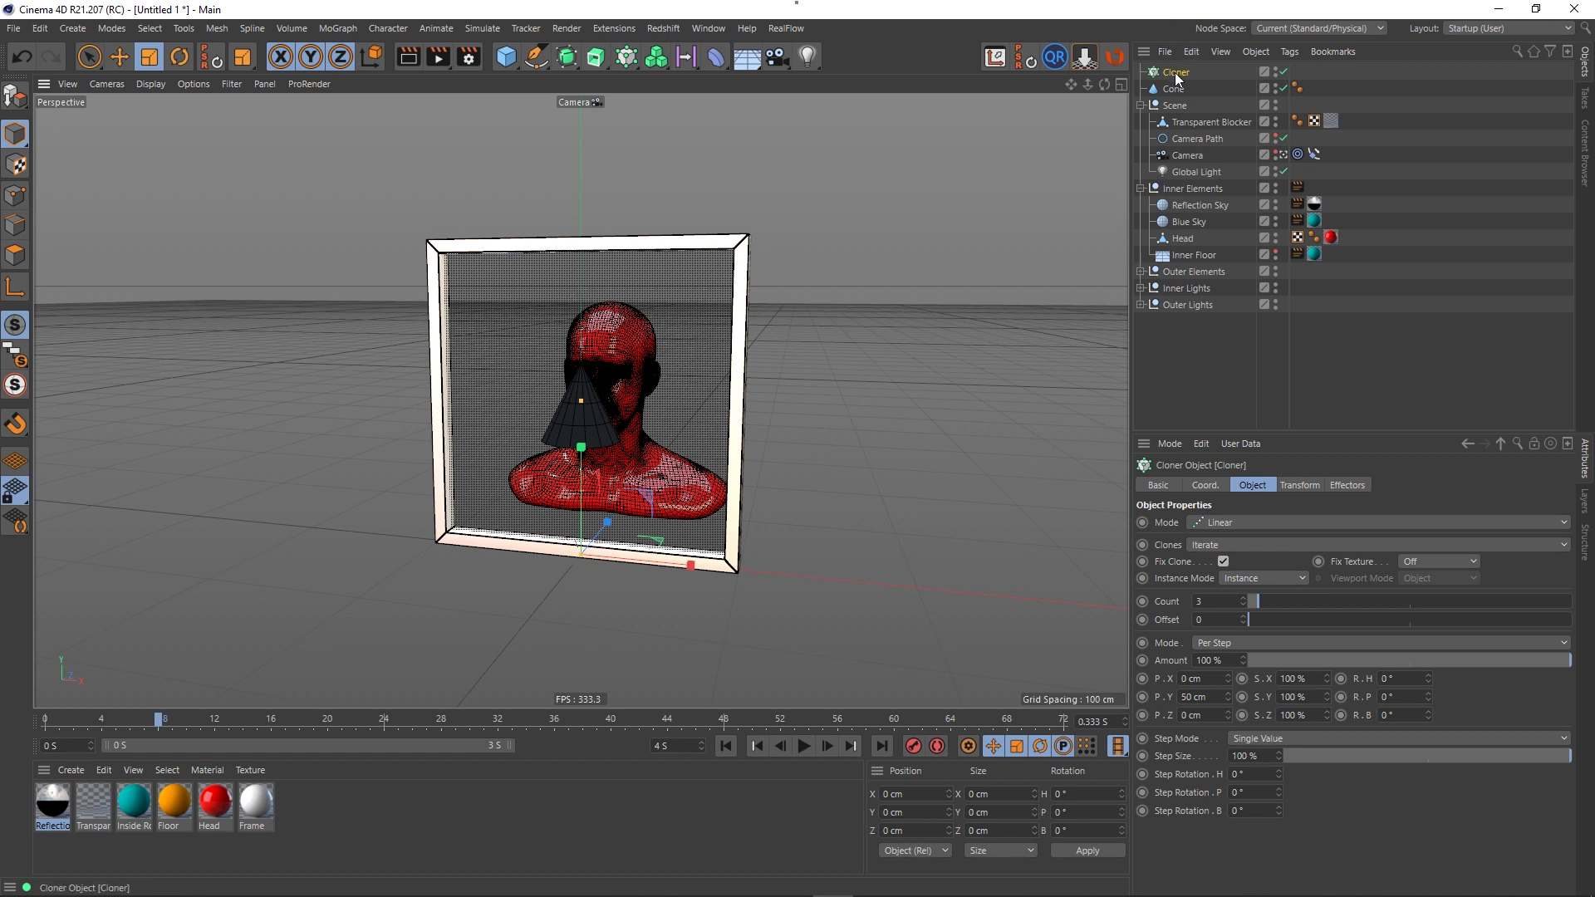
pyautogui.moveTo(1174, 72); pyautogui.dragTo(1184, 188)
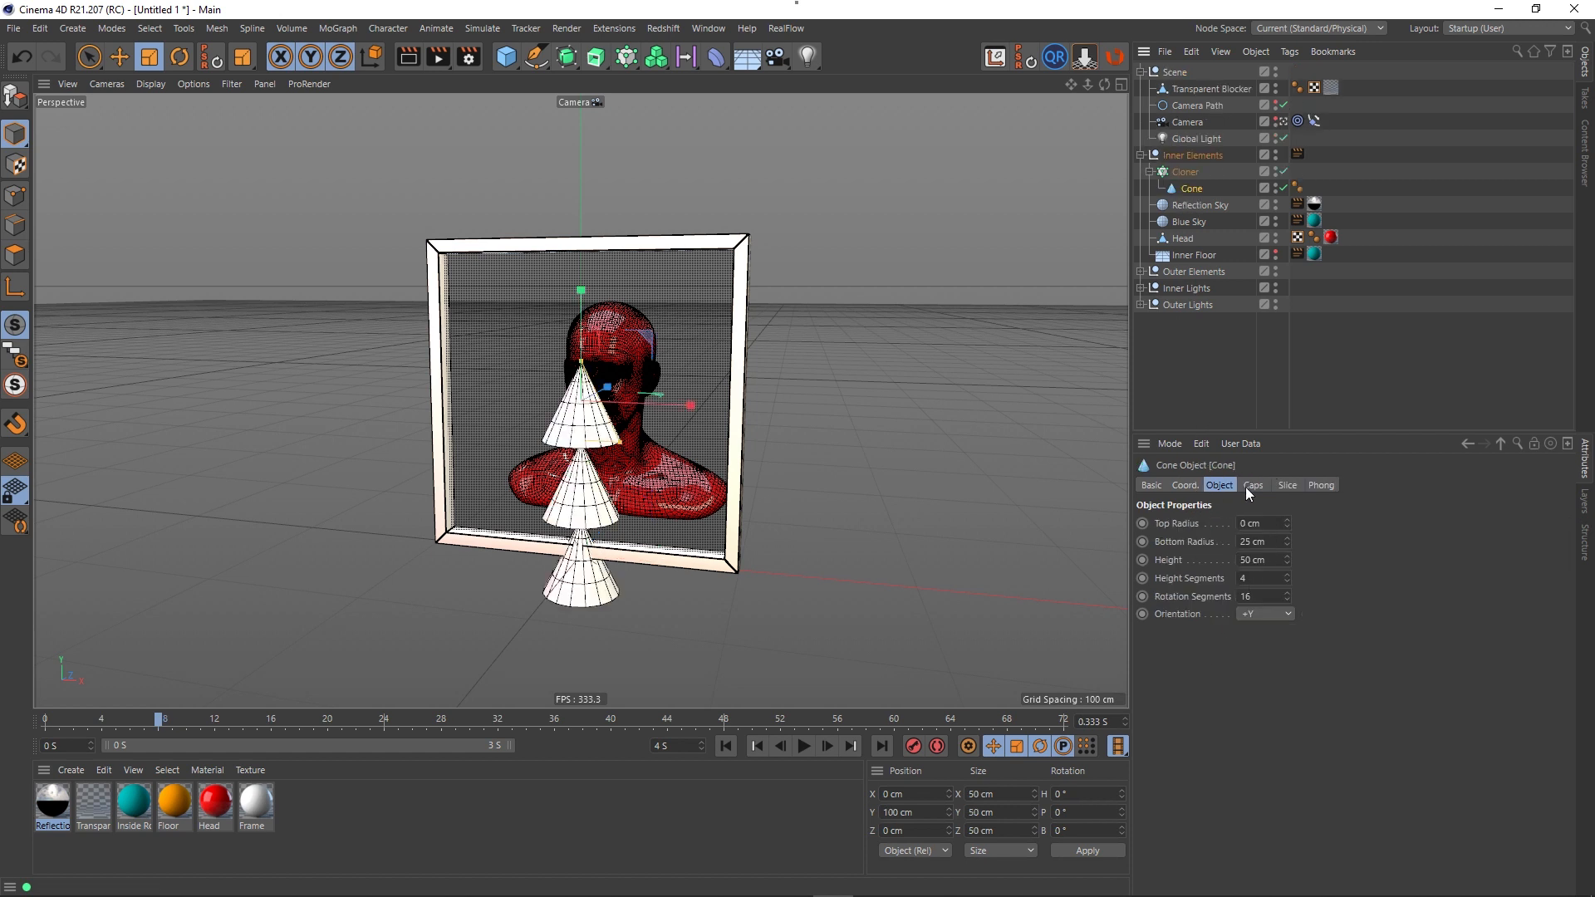
# - Change the Cloner's mode to Grid Array
pyautogui.click(1183, 172)
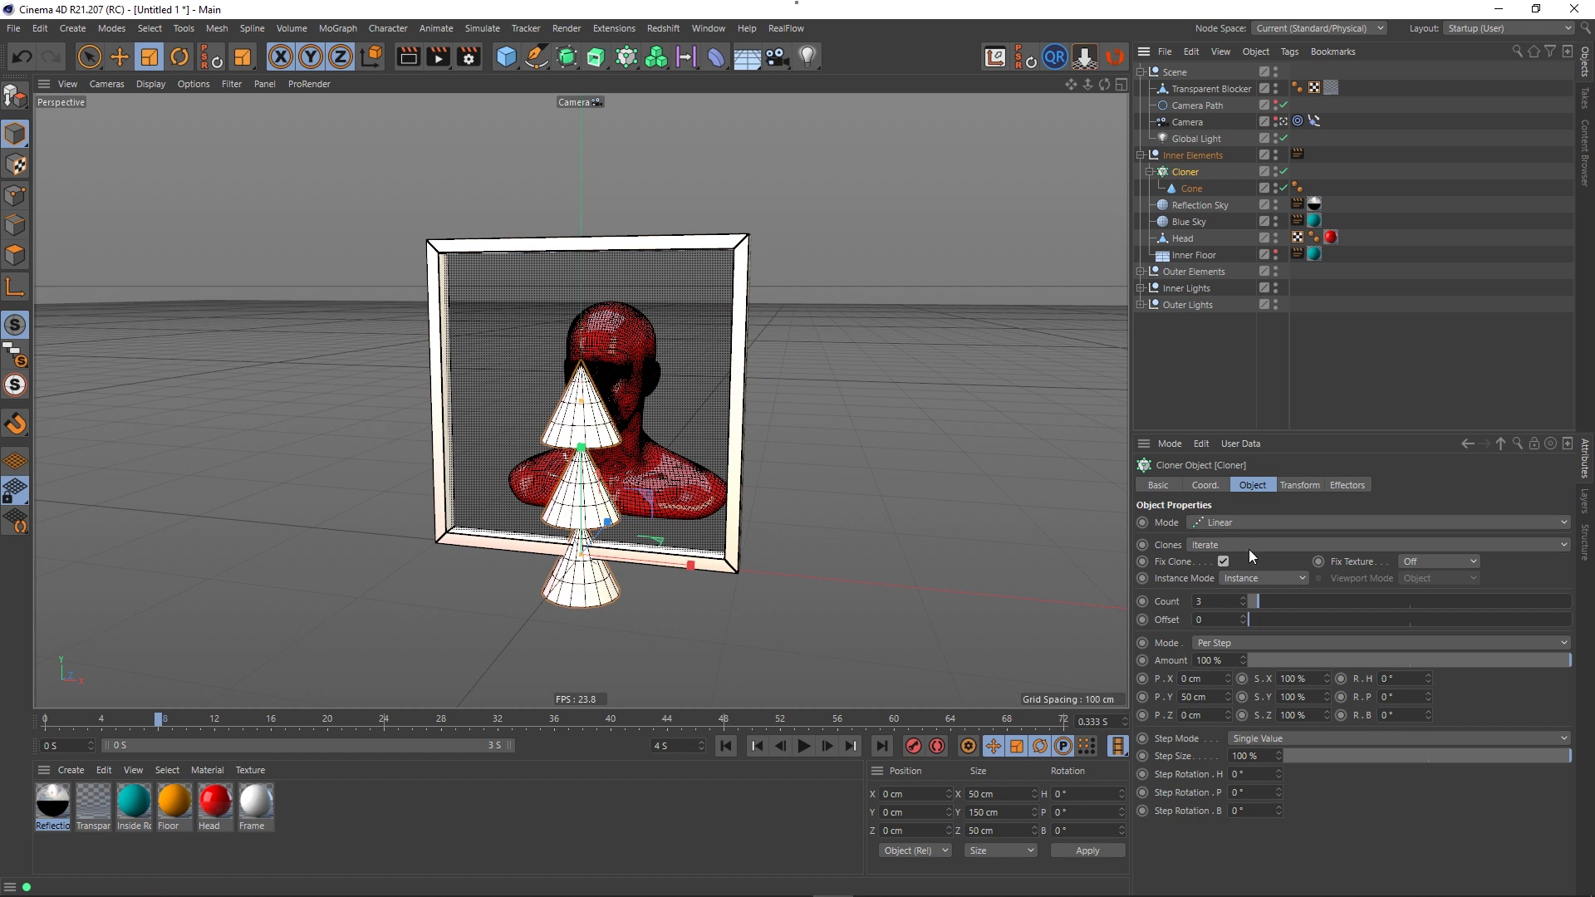
pyautogui.click(1212, 485)
pyautogui.click(1244, 487)
pyautogui.click(1224, 523)
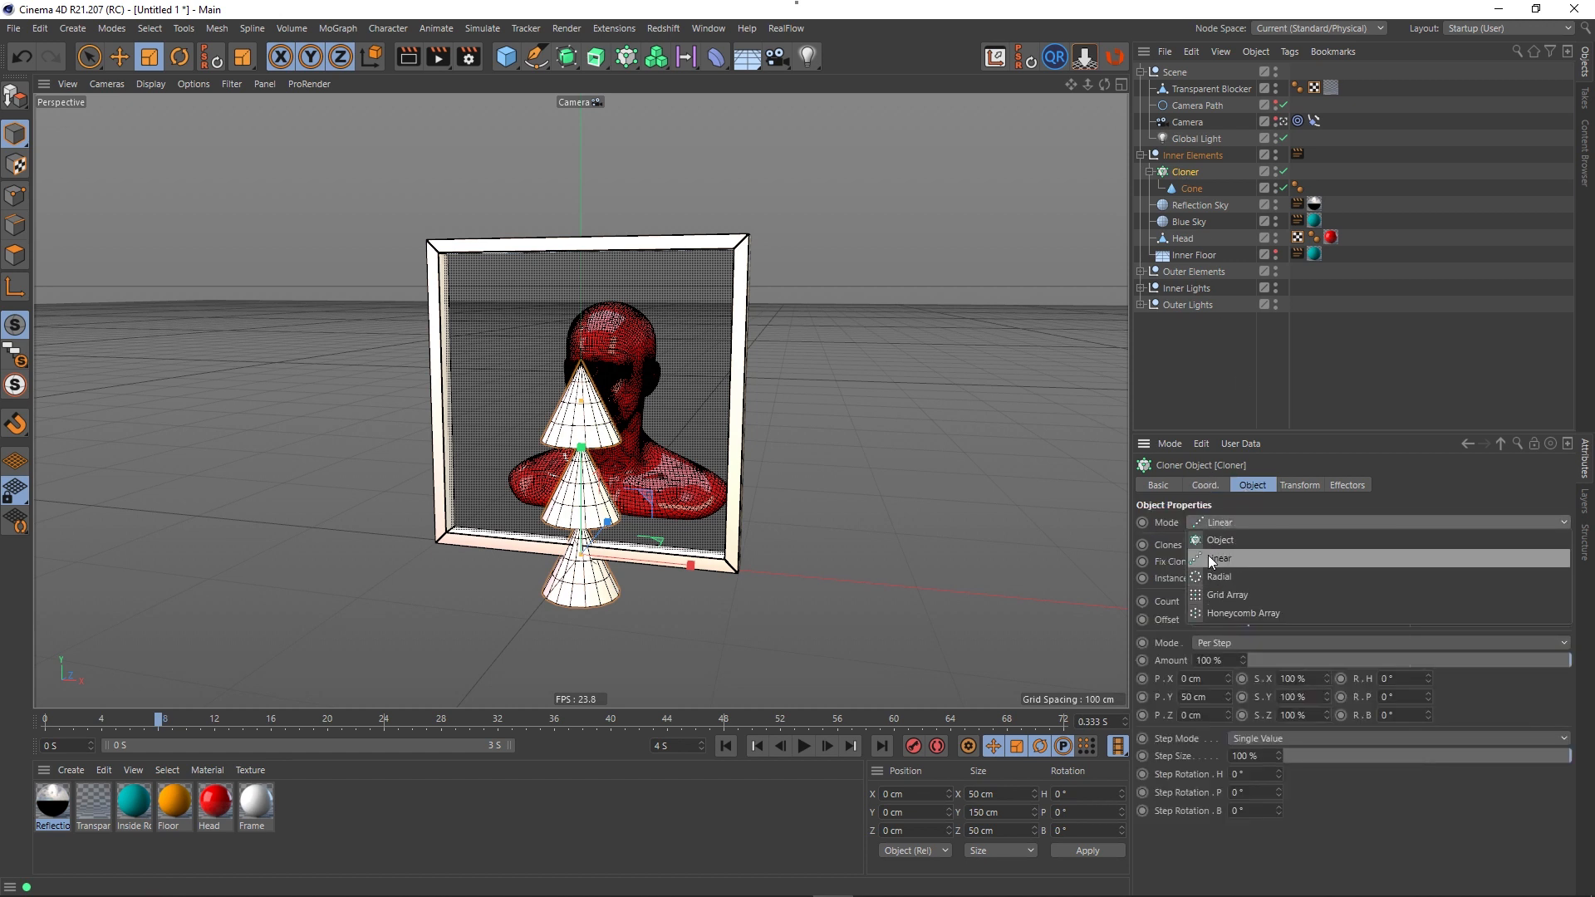
pyautogui.click(1218, 595)
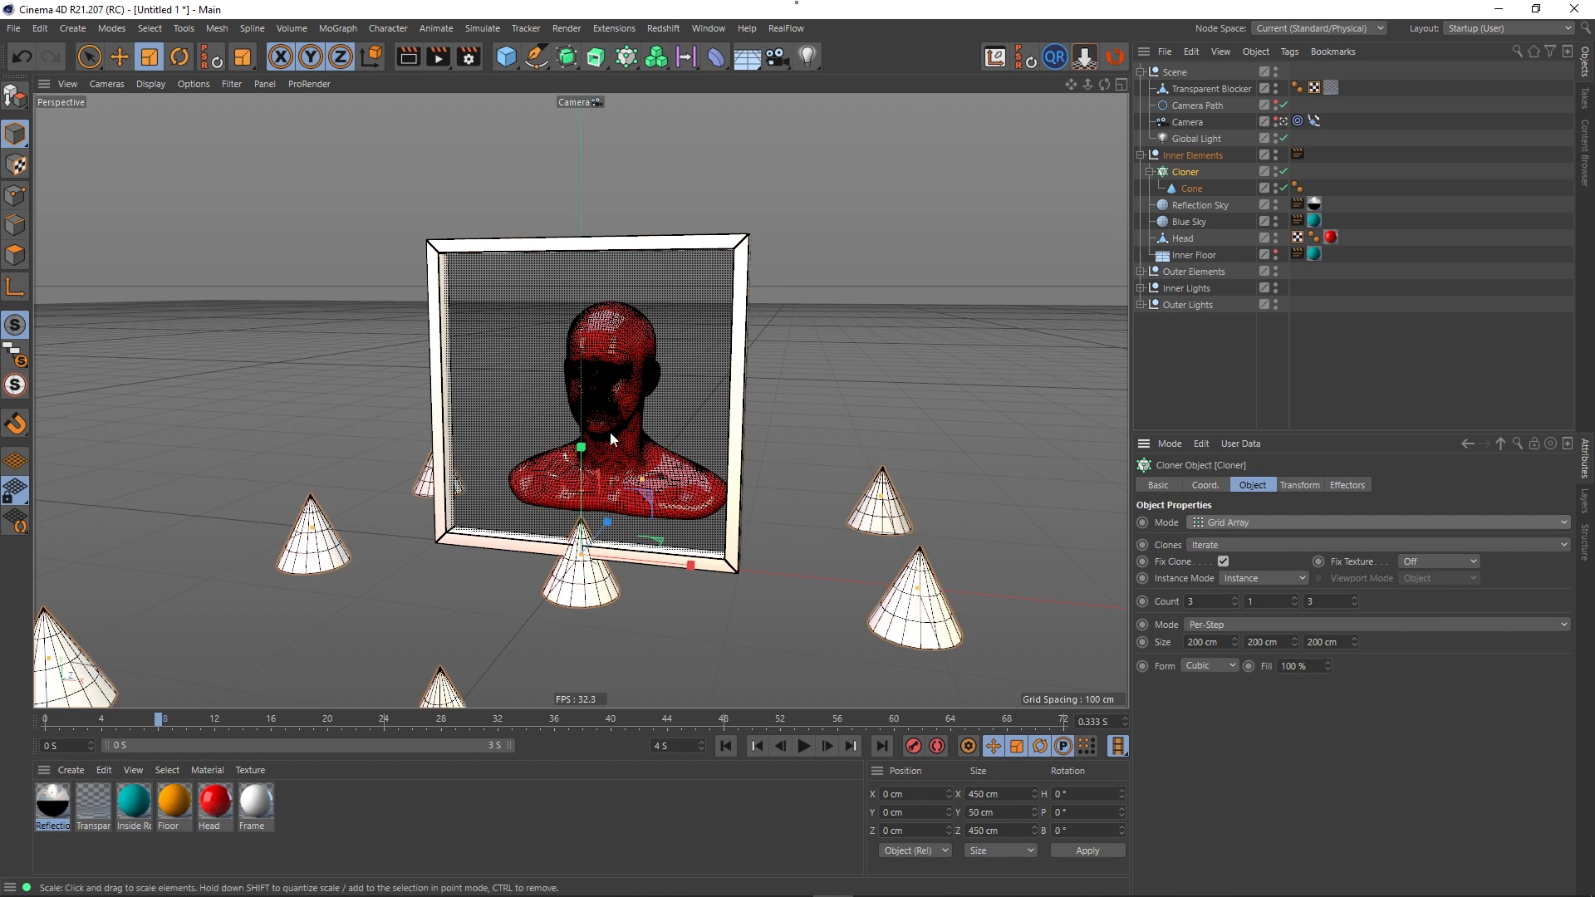
# - Switch the viewport to the default camera and set the Cloner's X count to 8
pyautogui.click(1298, 120)
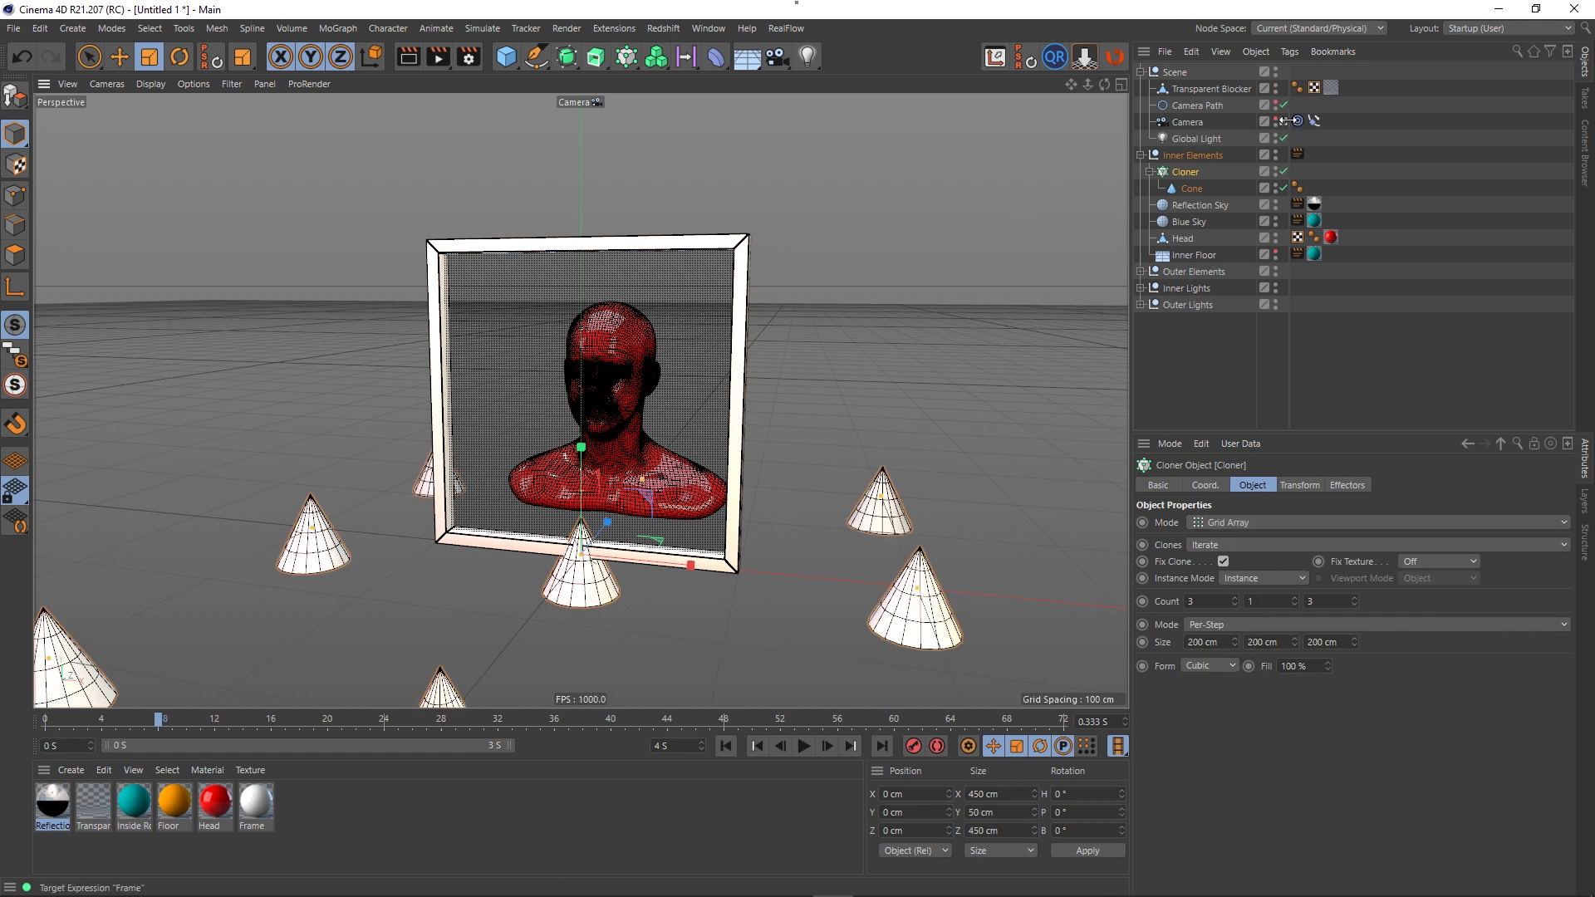
pyautogui.scroll(-3, 683, 410)
pyautogui.keyDown('alt'); pyautogui.moveTo(800, 415); pyautogui.dragTo(605, 503); pyautogui.keyUp('alt')
pyautogui.scroll(-2, 605, 504)
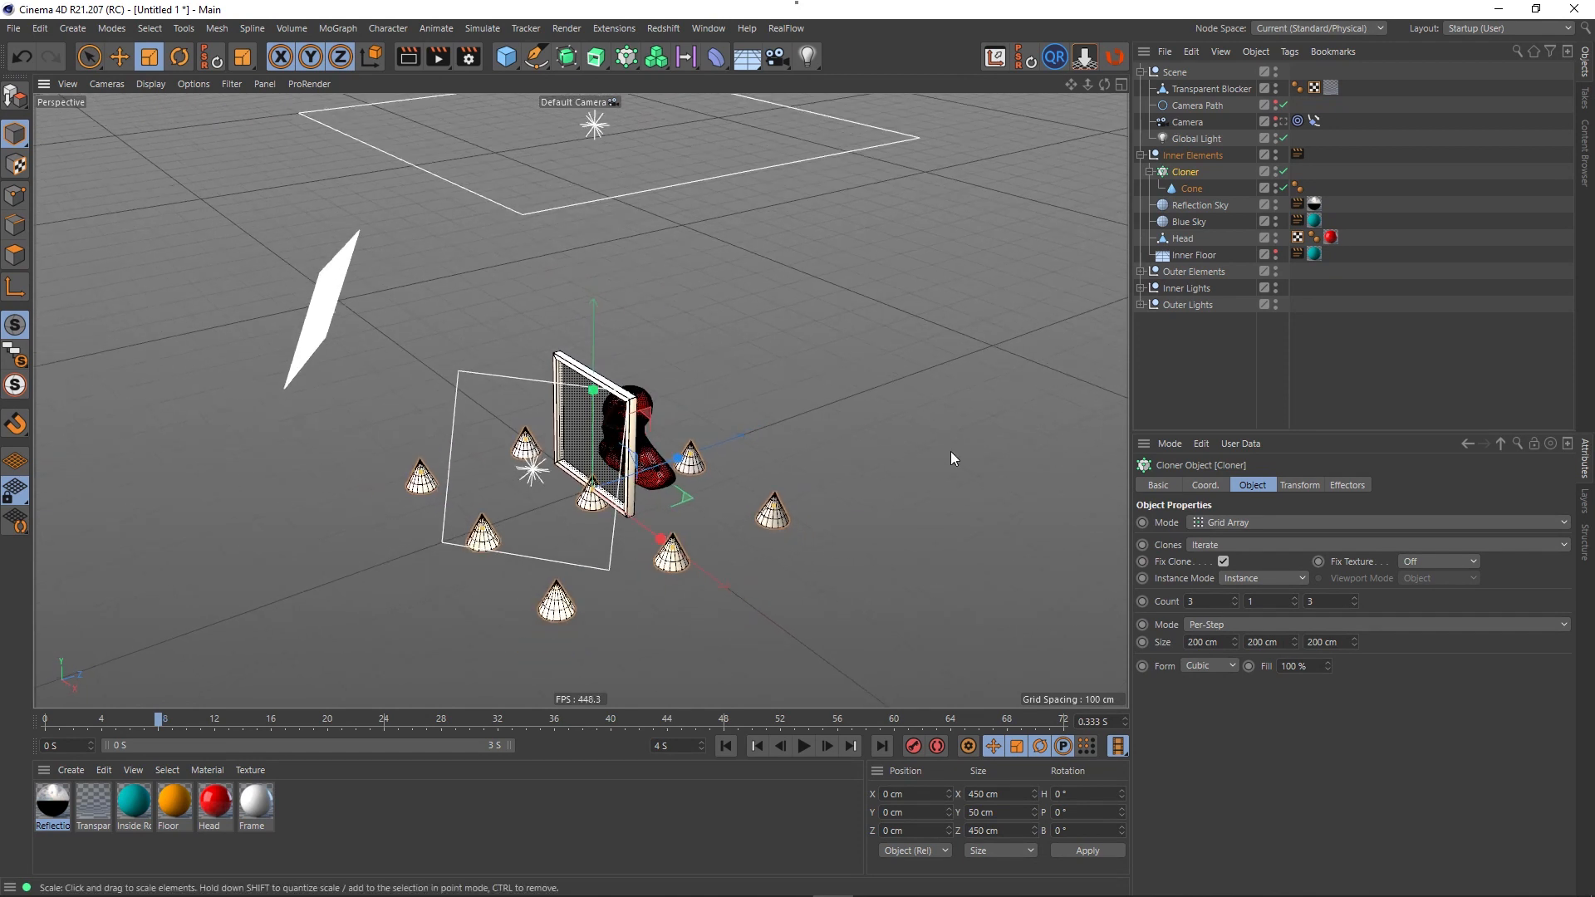
pyautogui.click(1234, 598)
pyautogui.click(1235, 599)
pyautogui.click(1234, 598)
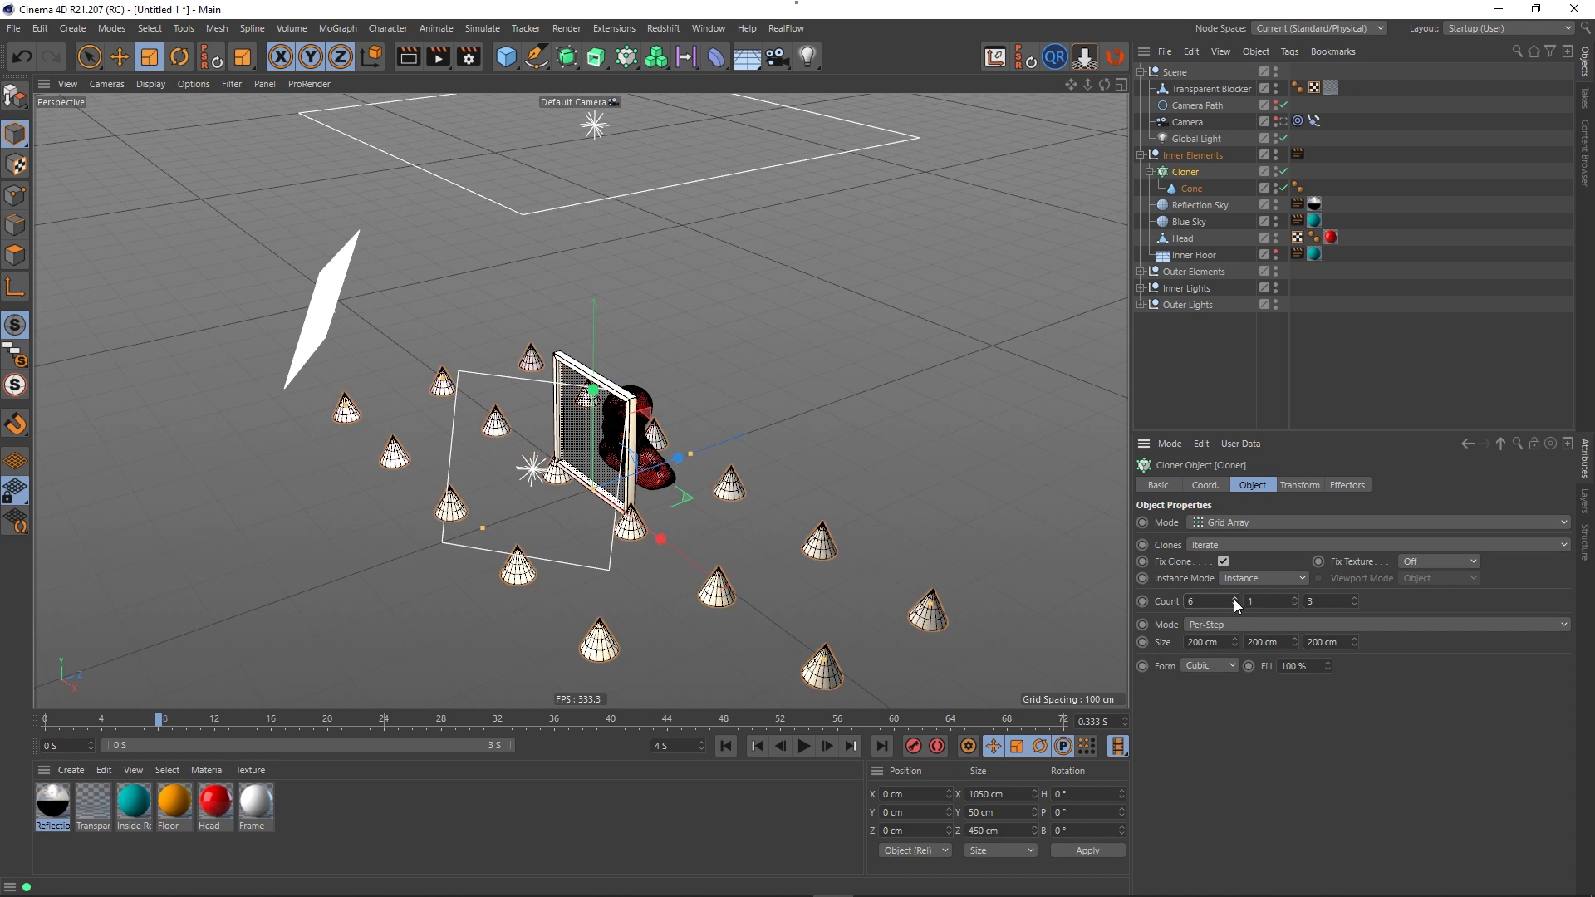
pyautogui.click(1235, 598)
pyautogui.click(1235, 598)
pyautogui.click(1235, 598)
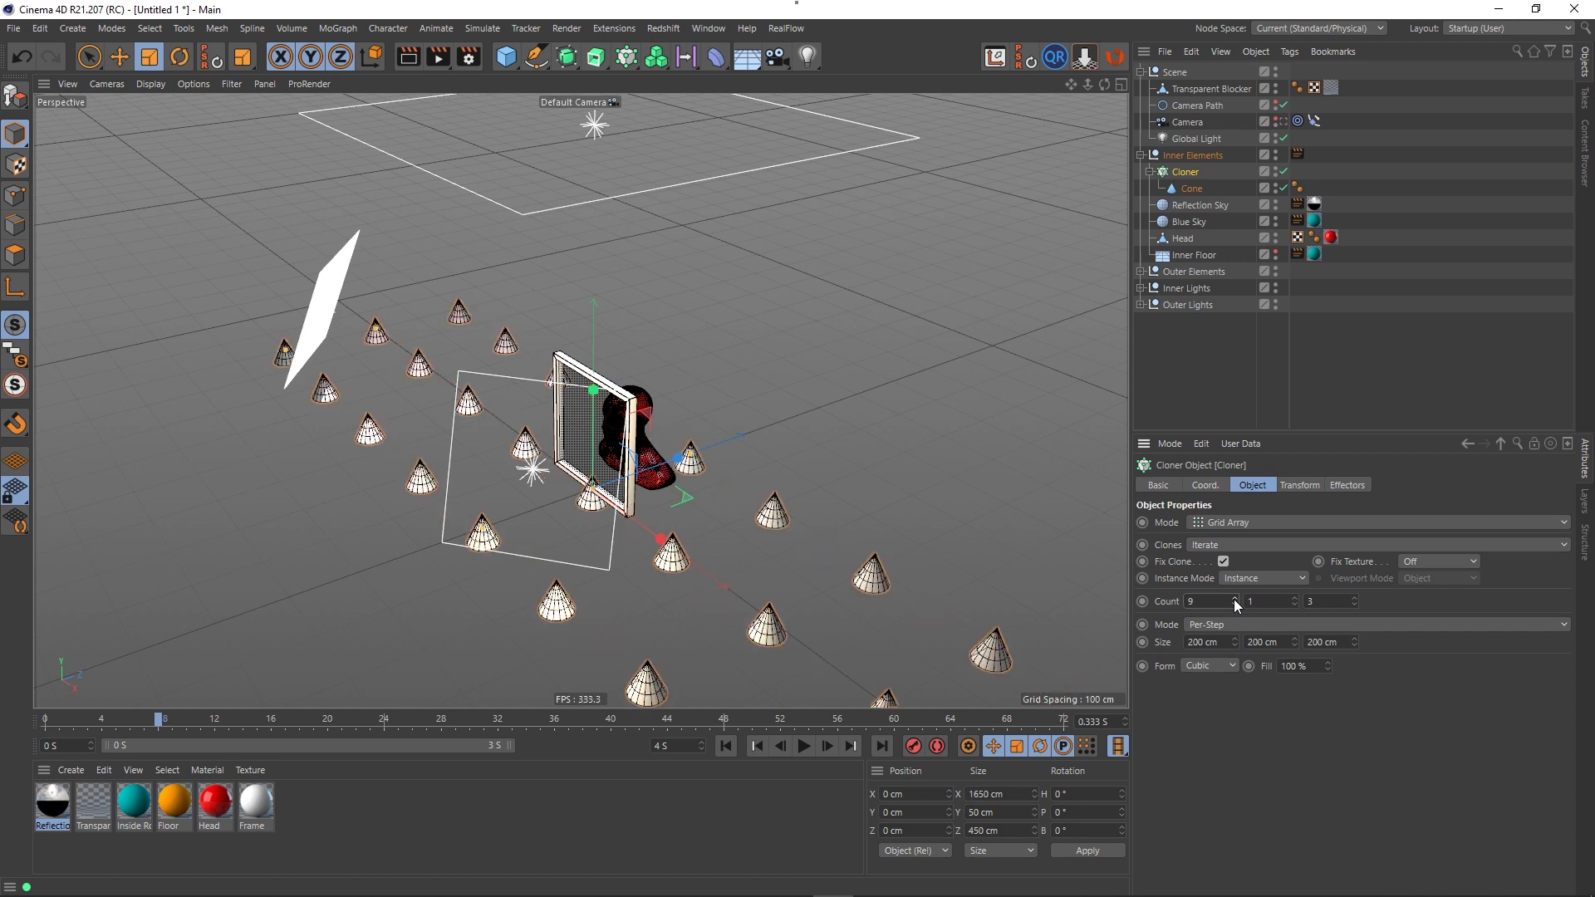
pyautogui.click(1234, 598)
pyautogui.click(1235, 605)
pyautogui.click(1235, 605)
# - Set the Cloner's Z count to 8
pyautogui.click(1354, 598)
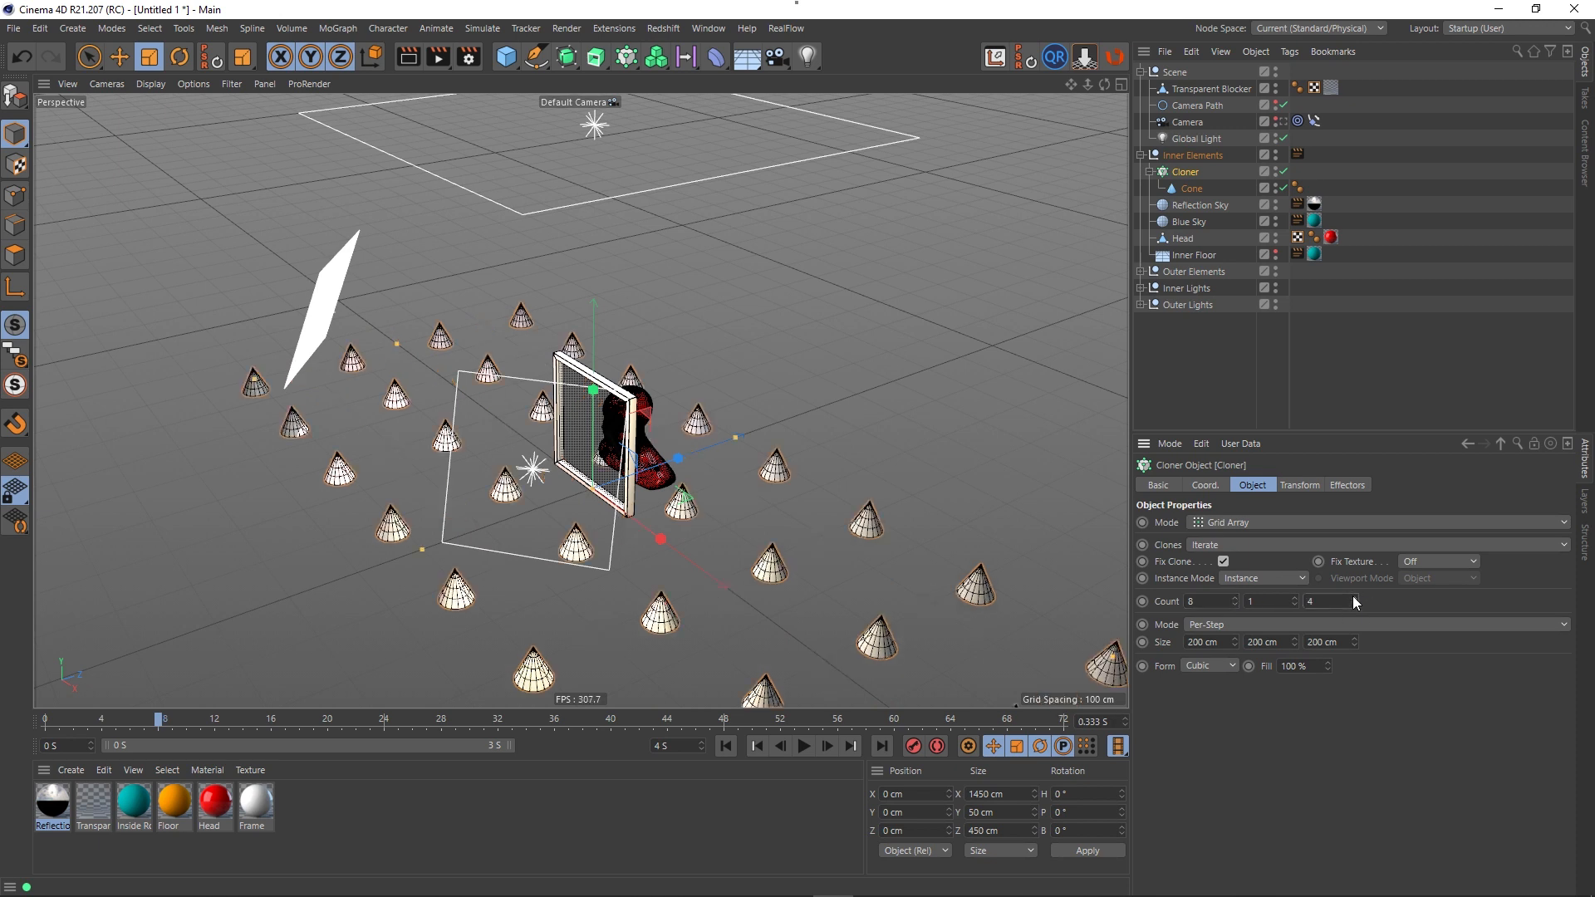
pyautogui.click(1353, 597)
pyautogui.click(1354, 597)
pyautogui.click(1353, 597)
pyautogui.click(1354, 598)
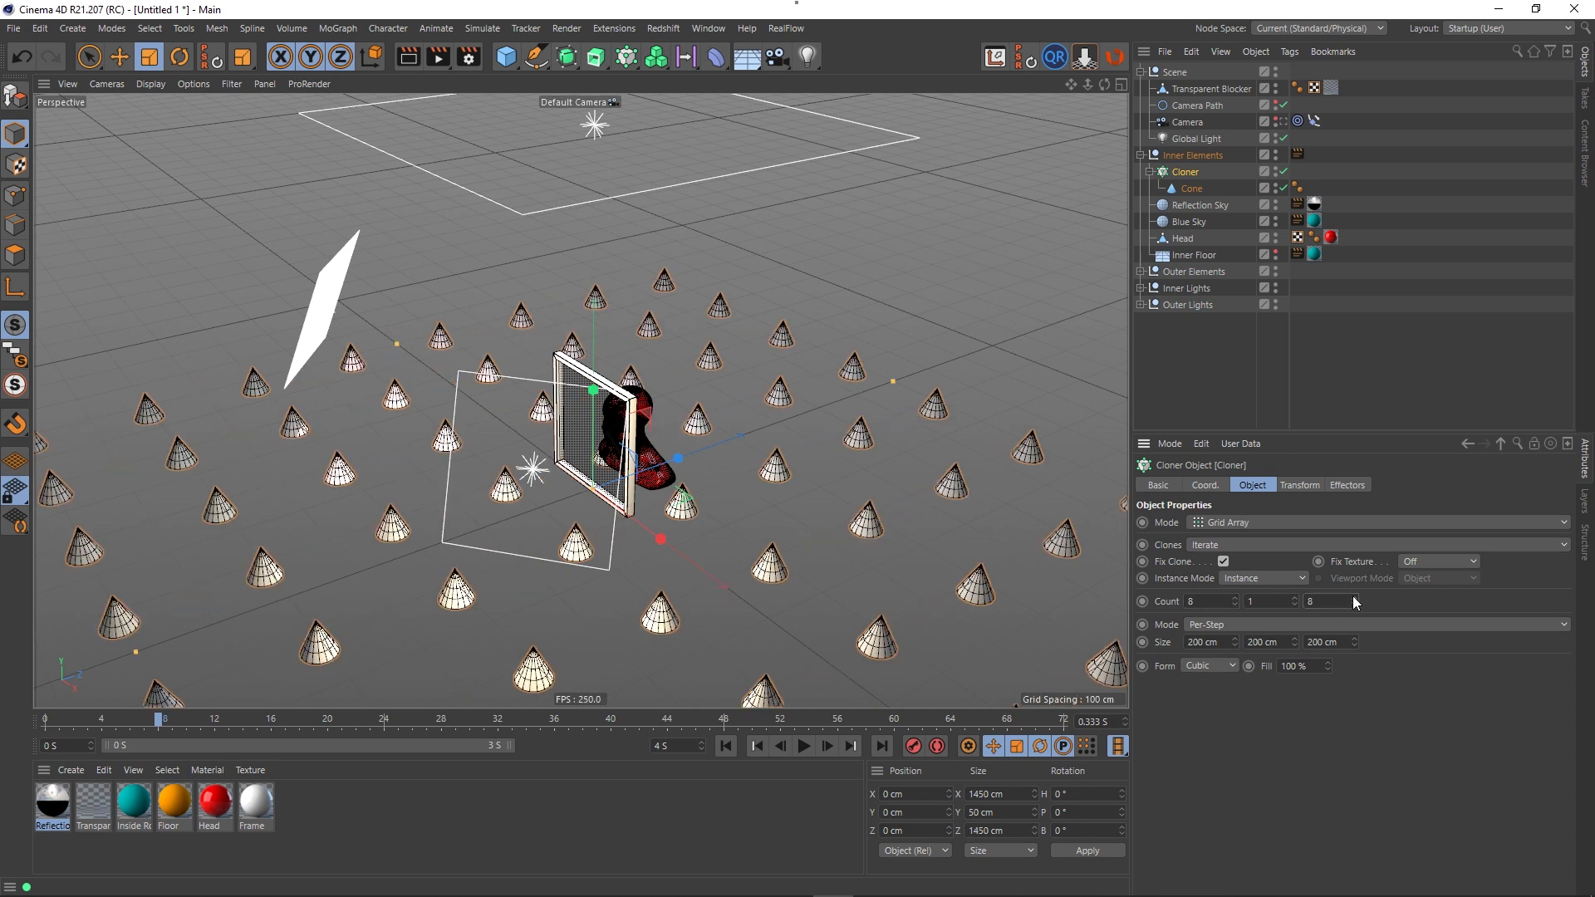
# - Set the cone grid's per-step size to 80 cm on all three axes
pyautogui.scroll(-3, 740, 550)
pyautogui.keyDown('alt'); pyautogui.moveTo(740, 550); pyautogui.dragTo(672, 405, button='middle'); pyautogui.keyUp('alt')
pyautogui.keyDown('alt'); pyautogui.moveTo(675, 412); pyautogui.dragTo(696, 434); pyautogui.keyUp('alt')
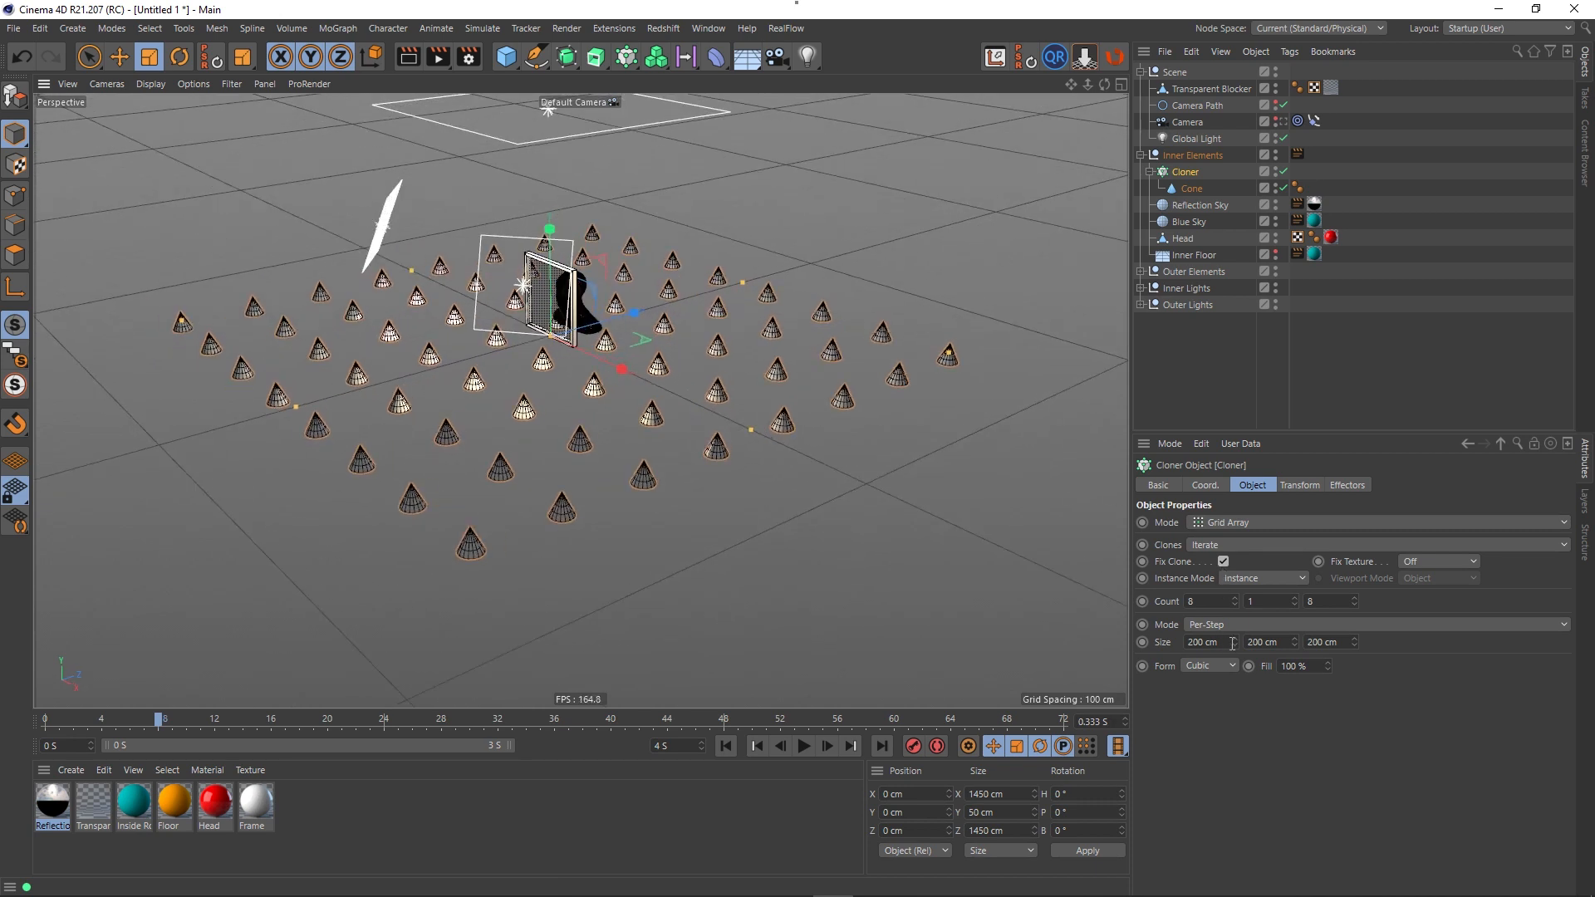
pyautogui.moveTo(1233, 647); pyautogui.dragTo(1178, 647)
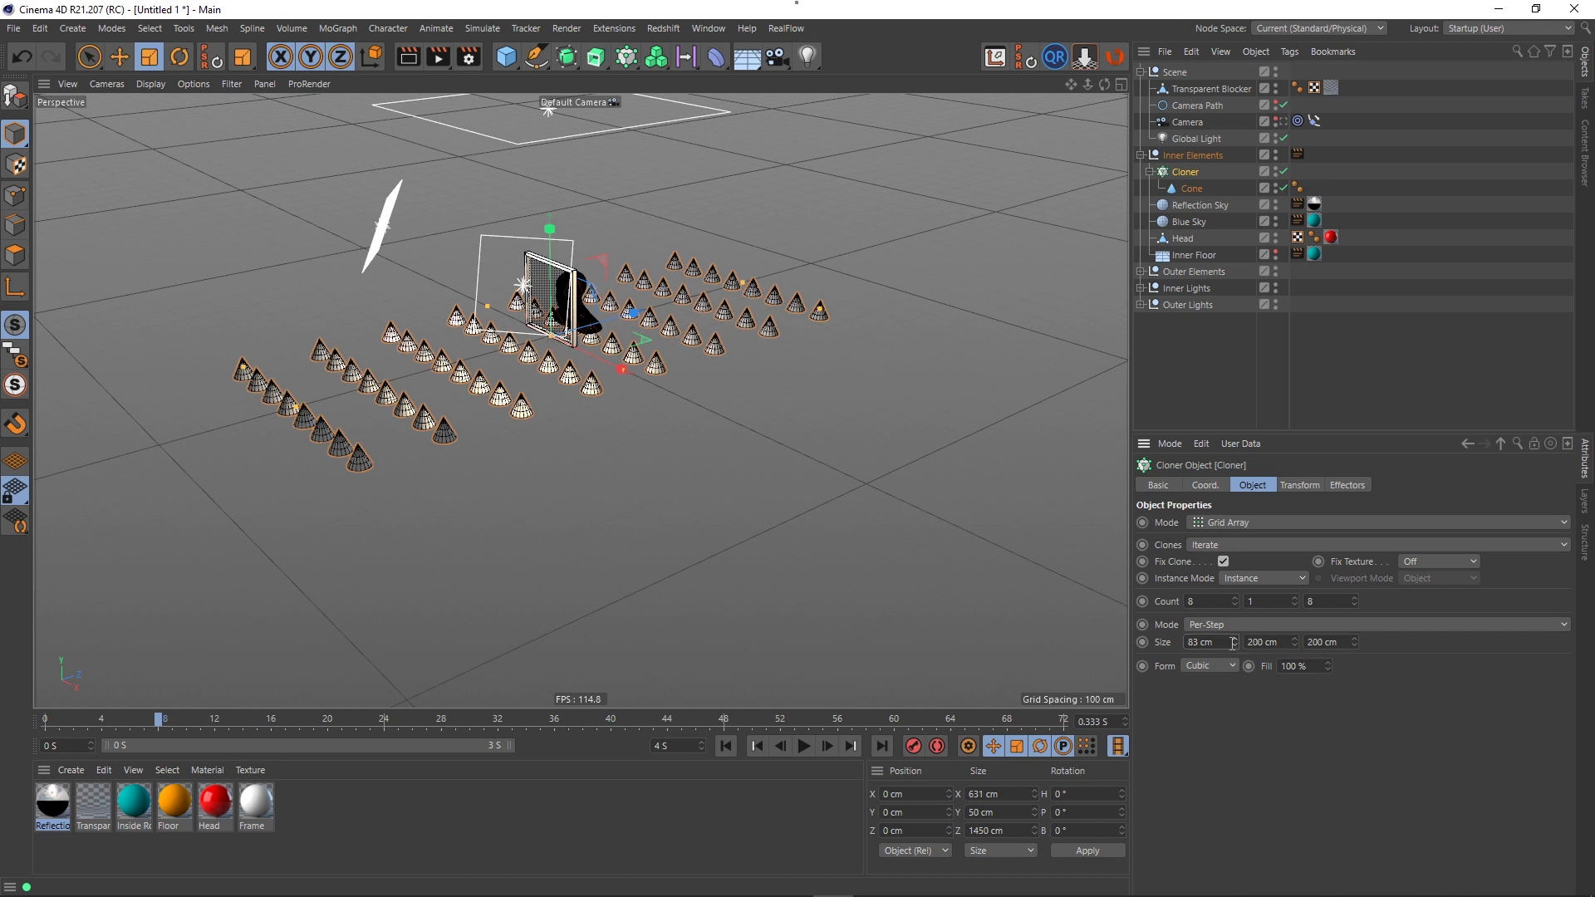
pyautogui.click(1228, 643)
pyautogui.write('80')
pyautogui.press('Tab')
pyautogui.write('80')
pyautogui.press('Tab')
pyautogui.write('80')
pyautogui.press('Return')
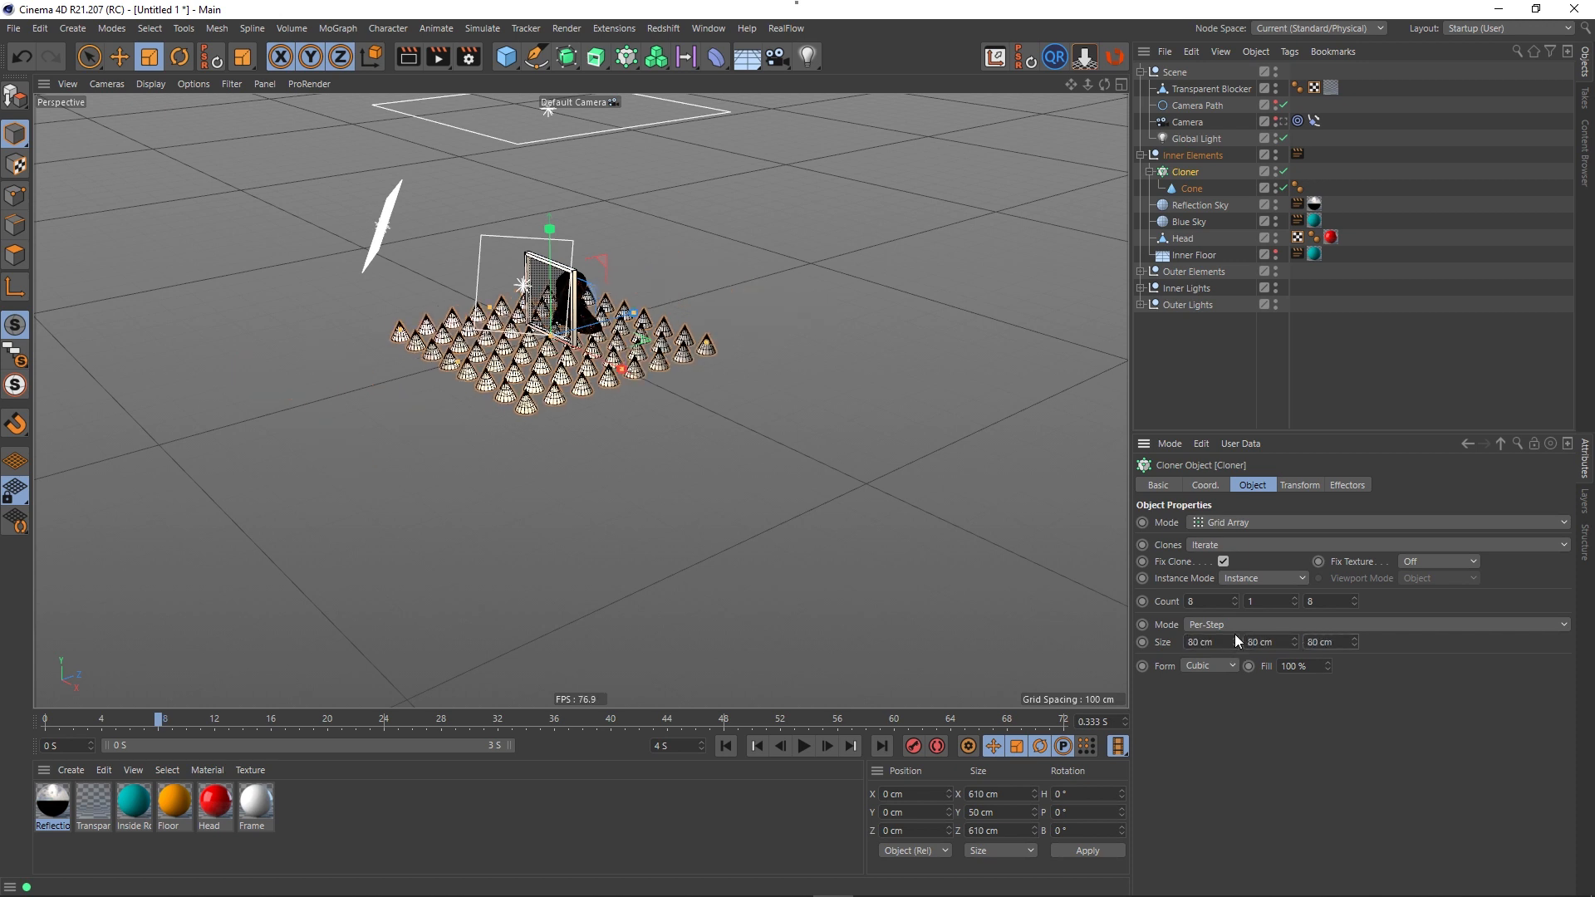
# - Move the Cloner back along Z to about 527 cm so the cones stand behind the head
pyautogui.moveTo(619, 304); pyautogui.dragTo(461, 413, button='middle')
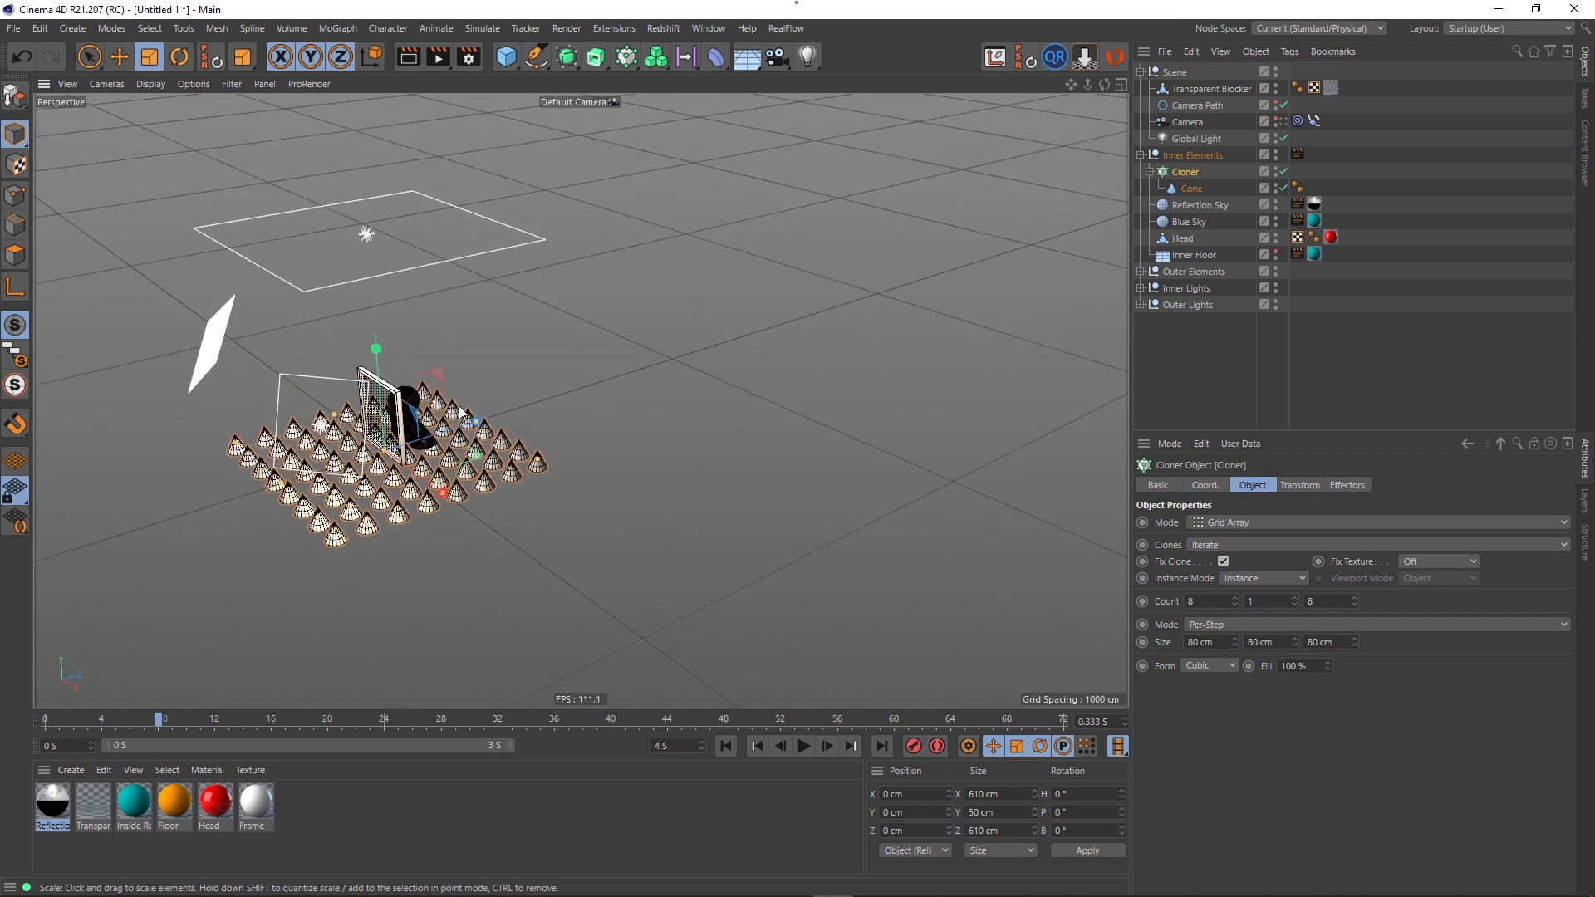
pyautogui.click(121, 57)
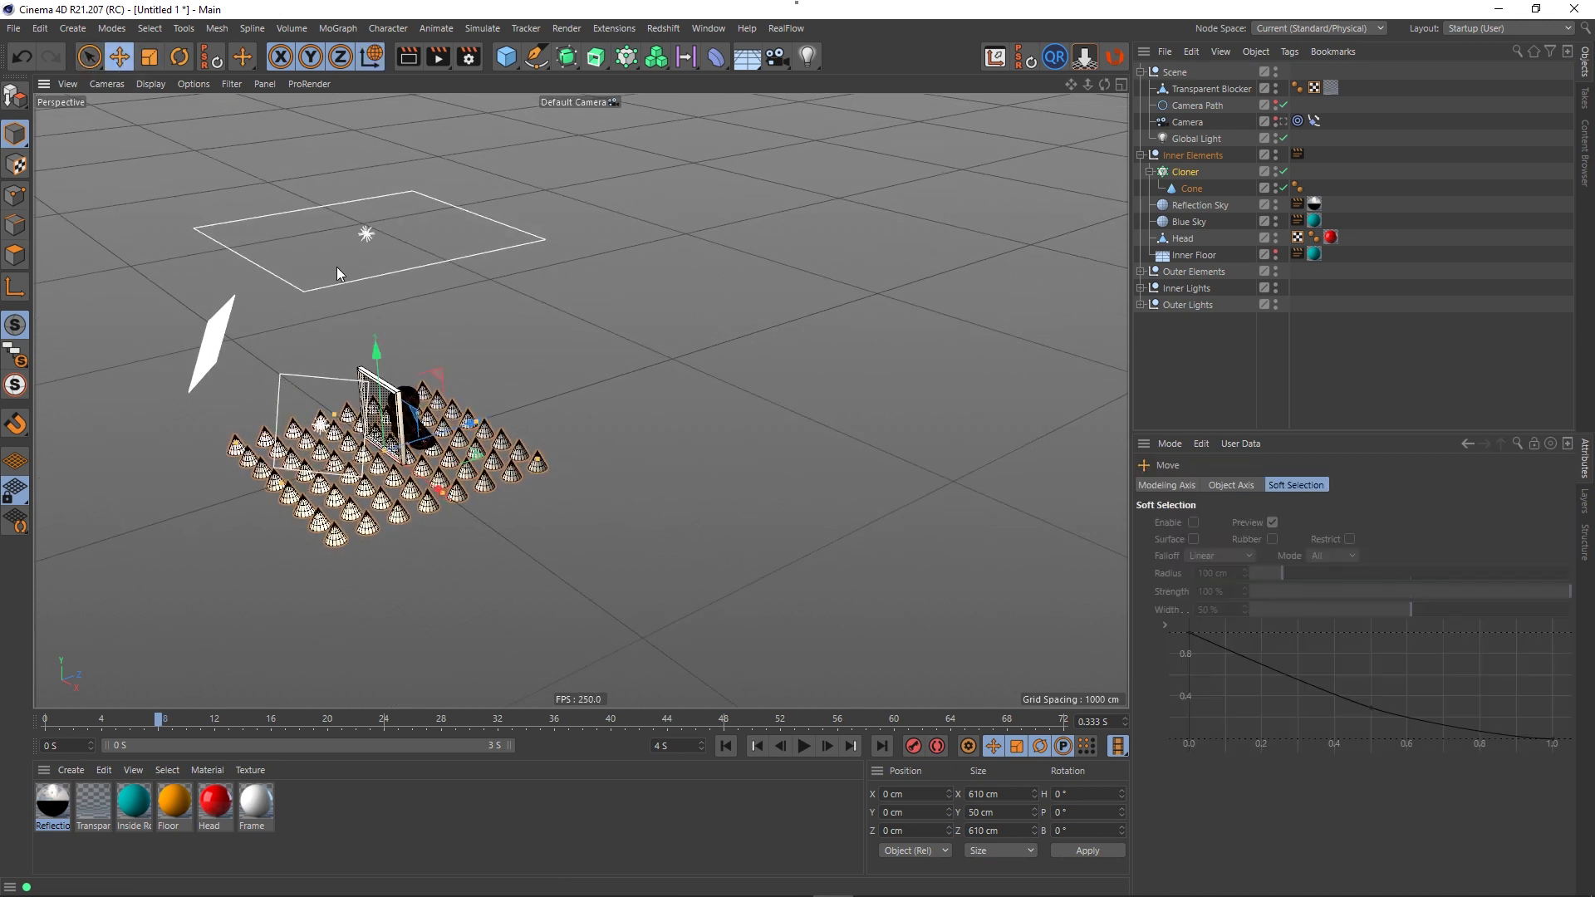
pyautogui.moveTo(447, 436); pyautogui.dragTo(540, 353)
pyautogui.scroll(3, 534, 358)
pyautogui.keyDown('alt'); pyautogui.moveTo(500, 428); pyautogui.dragTo(568, 429); pyautogui.keyUp('alt')
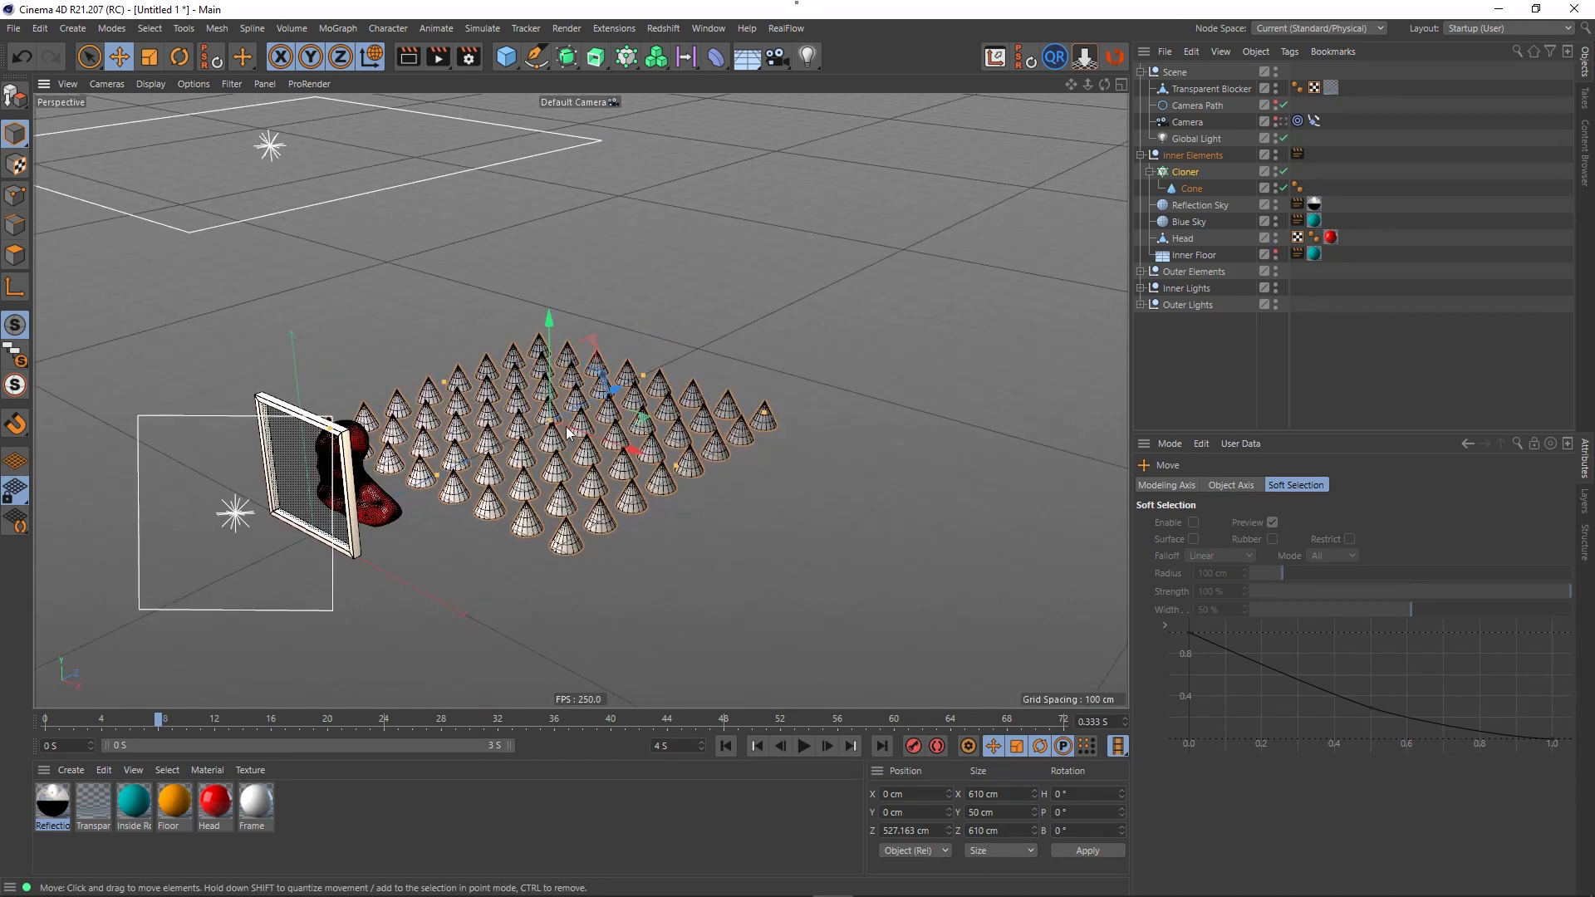
# - Collapse the Scene group and create a null object named Effectors
pyautogui.click(1141, 72)
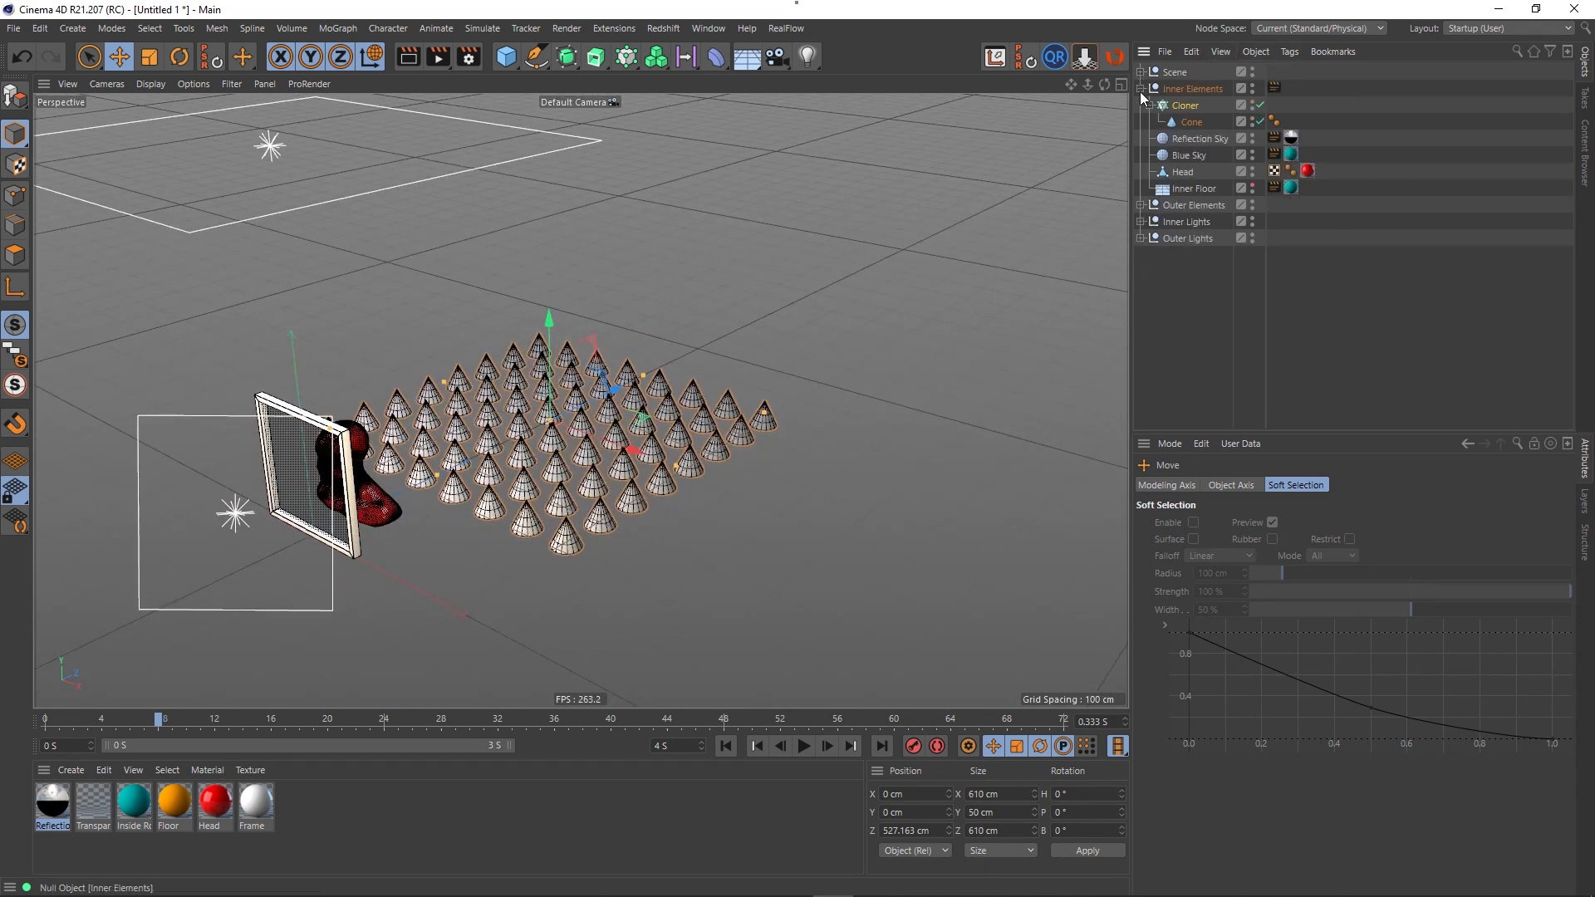
pyautogui.click(1141, 88)
pyautogui.click(1140, 88)
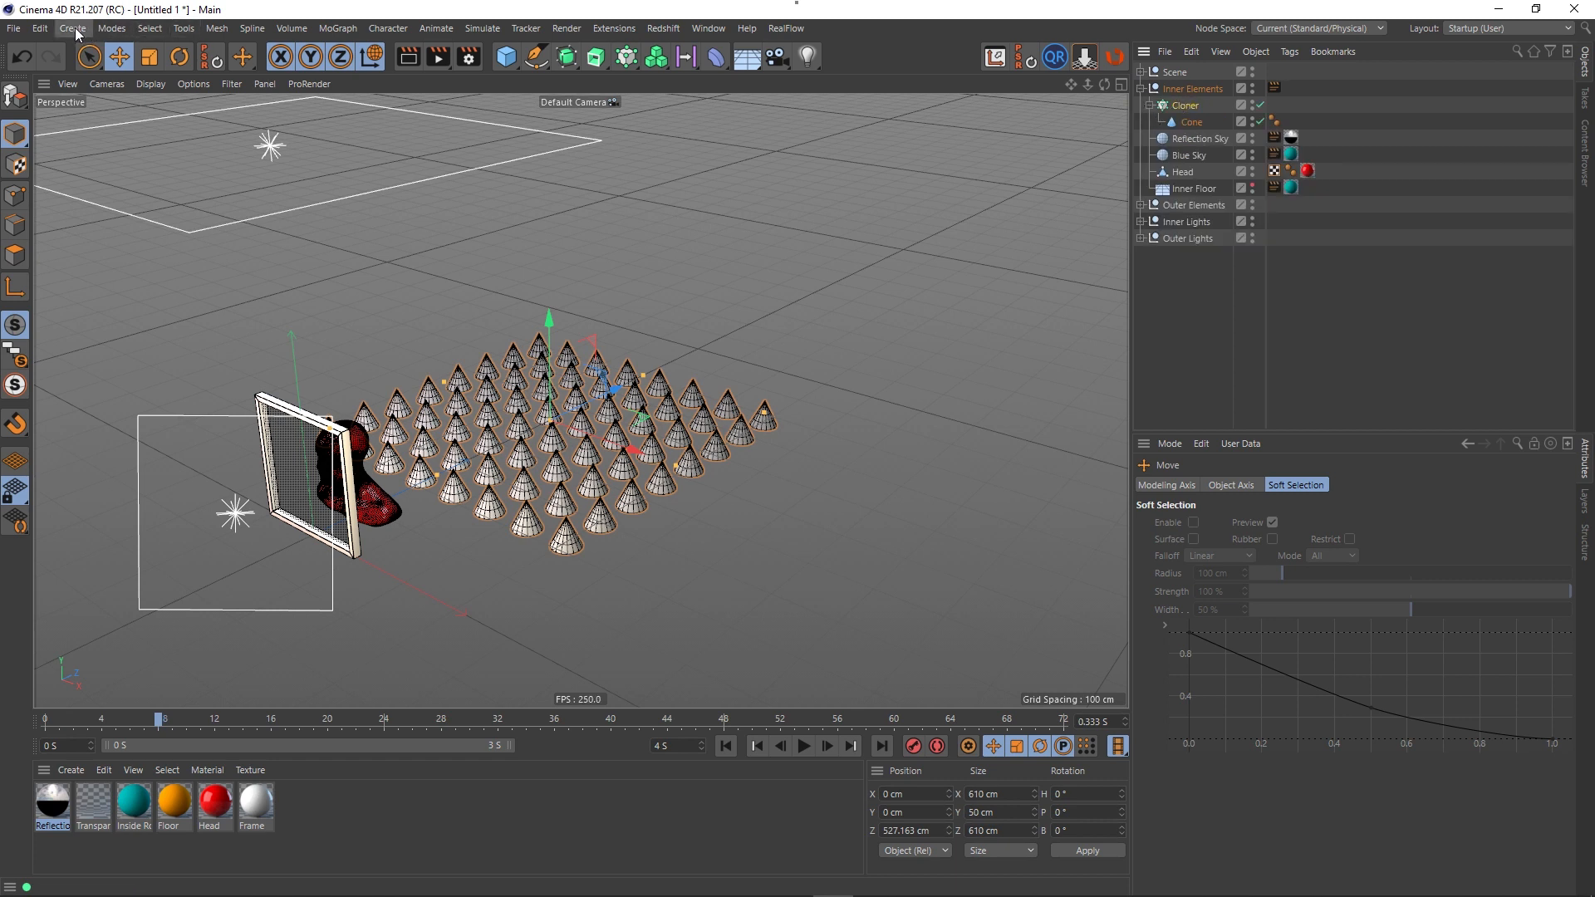
pyautogui.click(72, 28)
pyautogui.click(96, 55)
pyautogui.doubleClick(1175, 72)
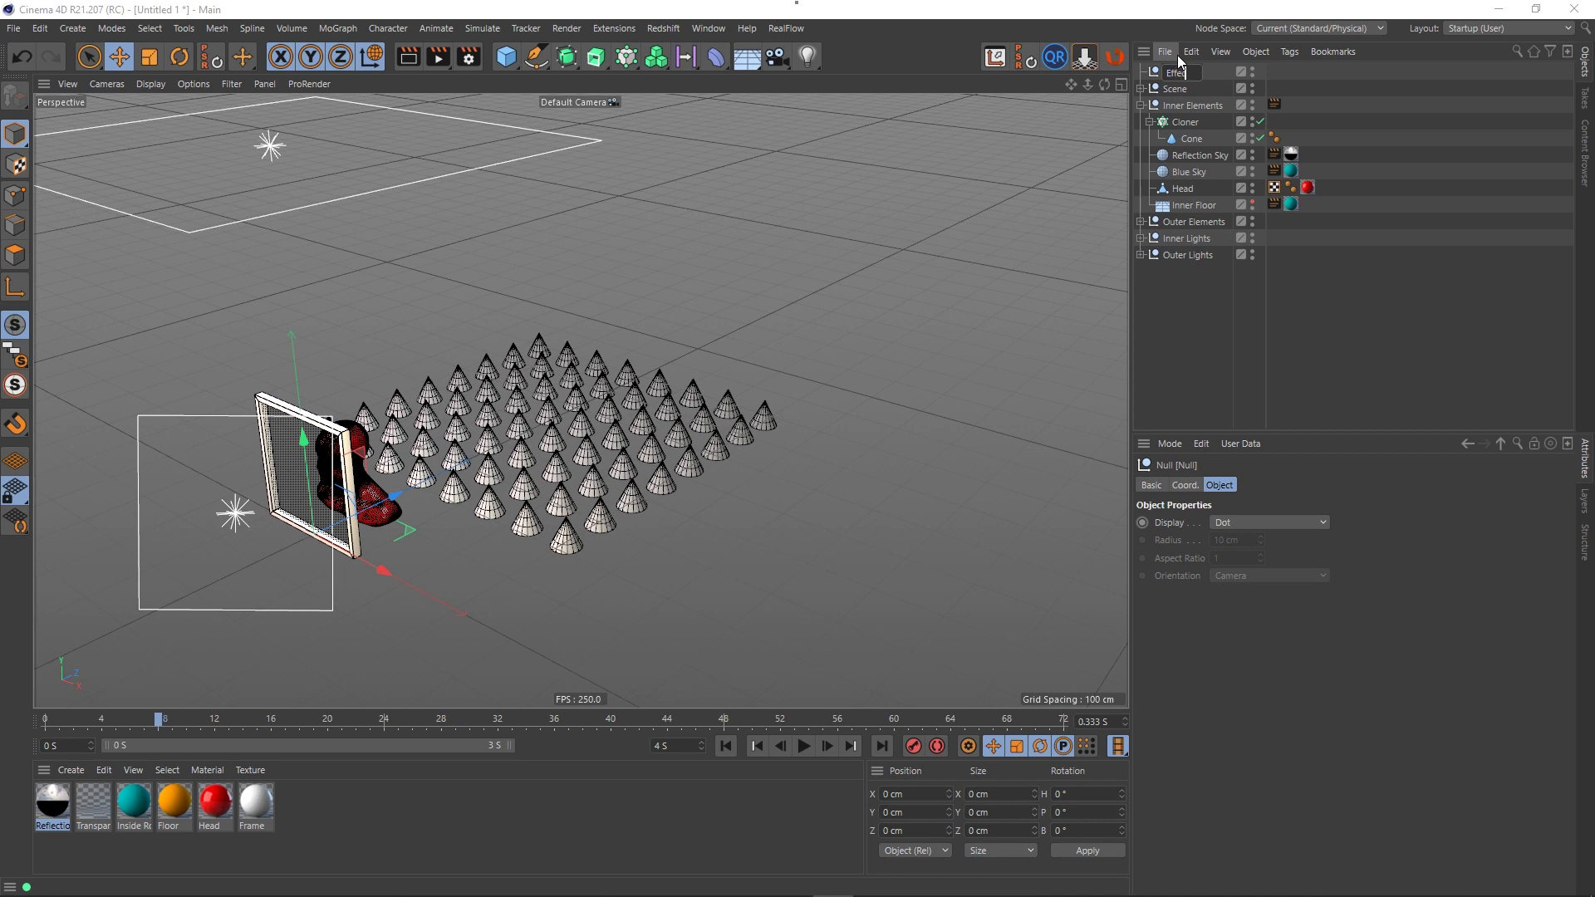
pyautogui.write('Effectors')
pyautogui.press('Return')
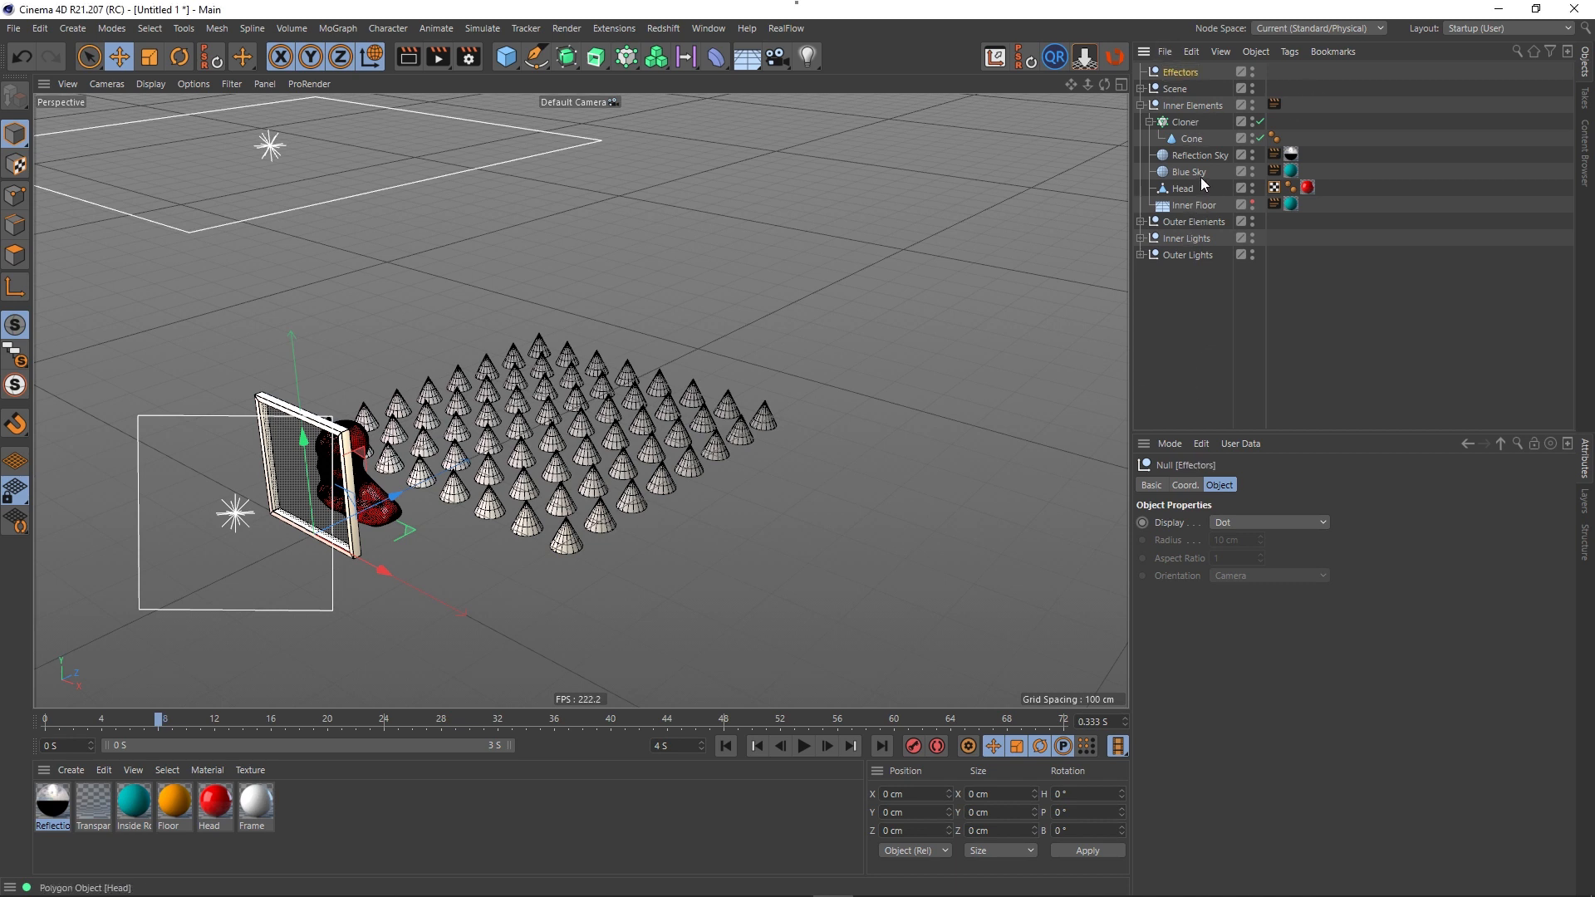
# - Add a Random effector to the Cloner and look through its deformer, parameter and effector settings
pyautogui.click(1185, 123)
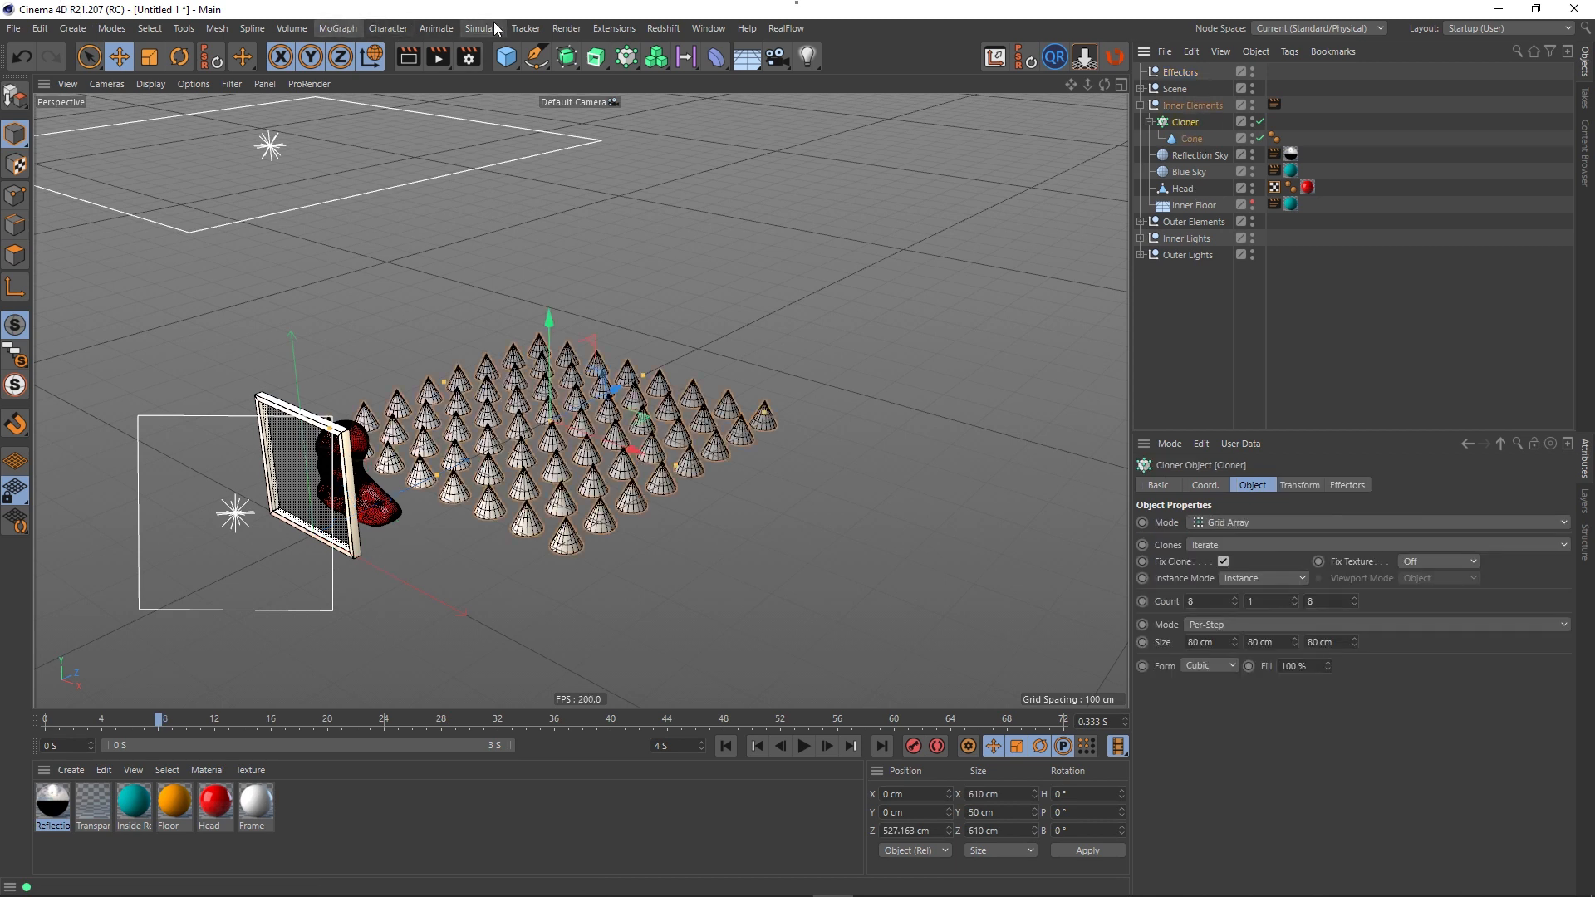
pyautogui.click(338, 28)
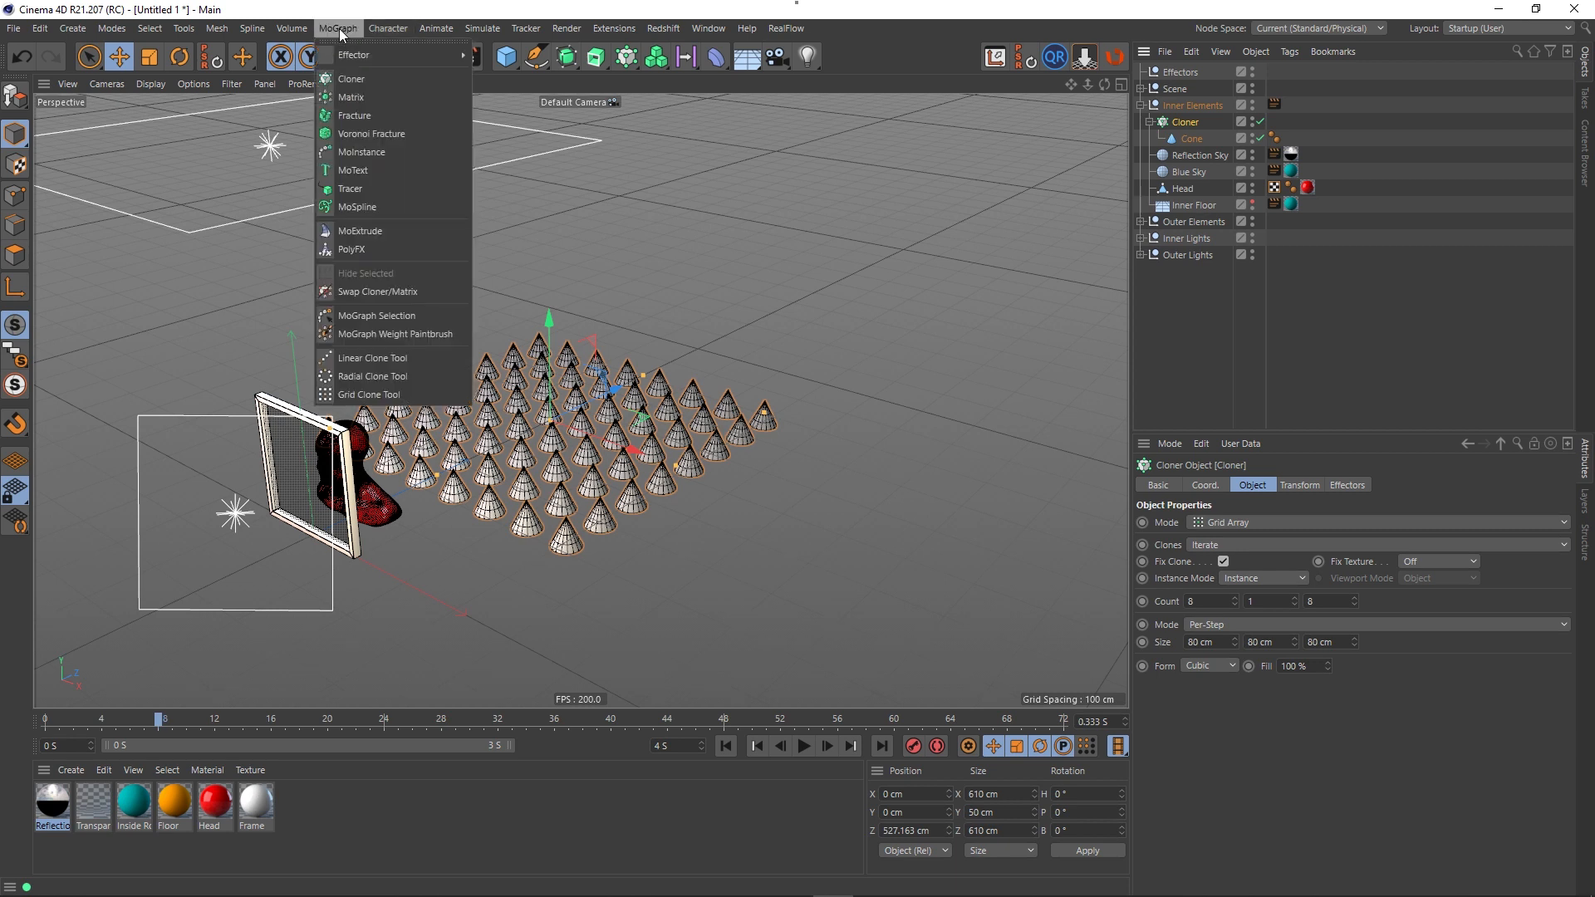
pyautogui.moveTo(371, 56)
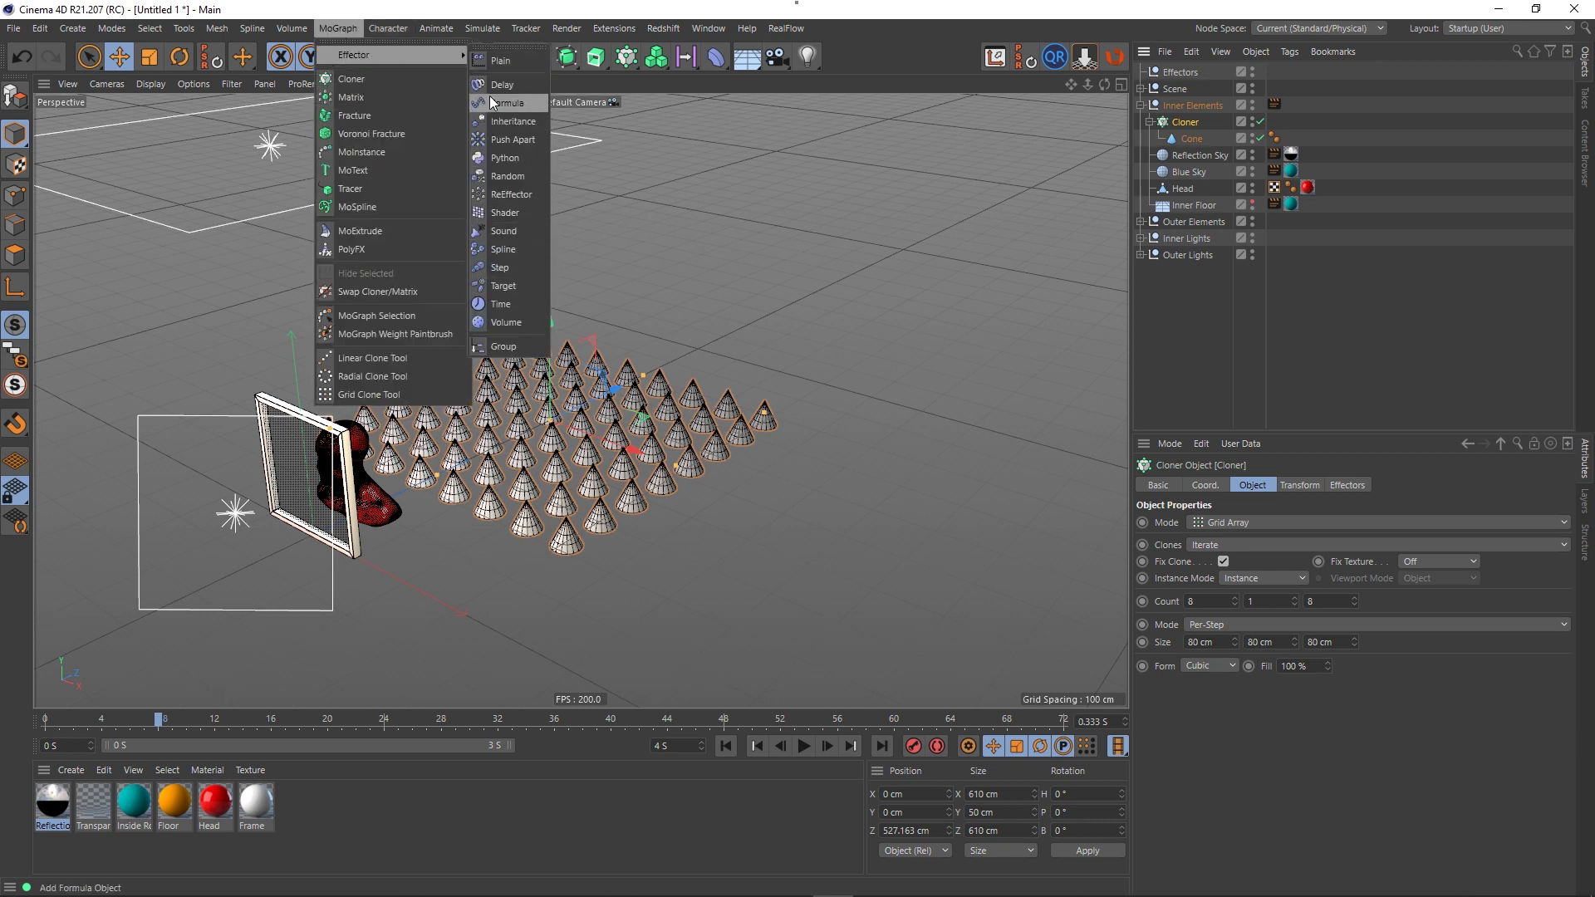
pyautogui.click(508, 177)
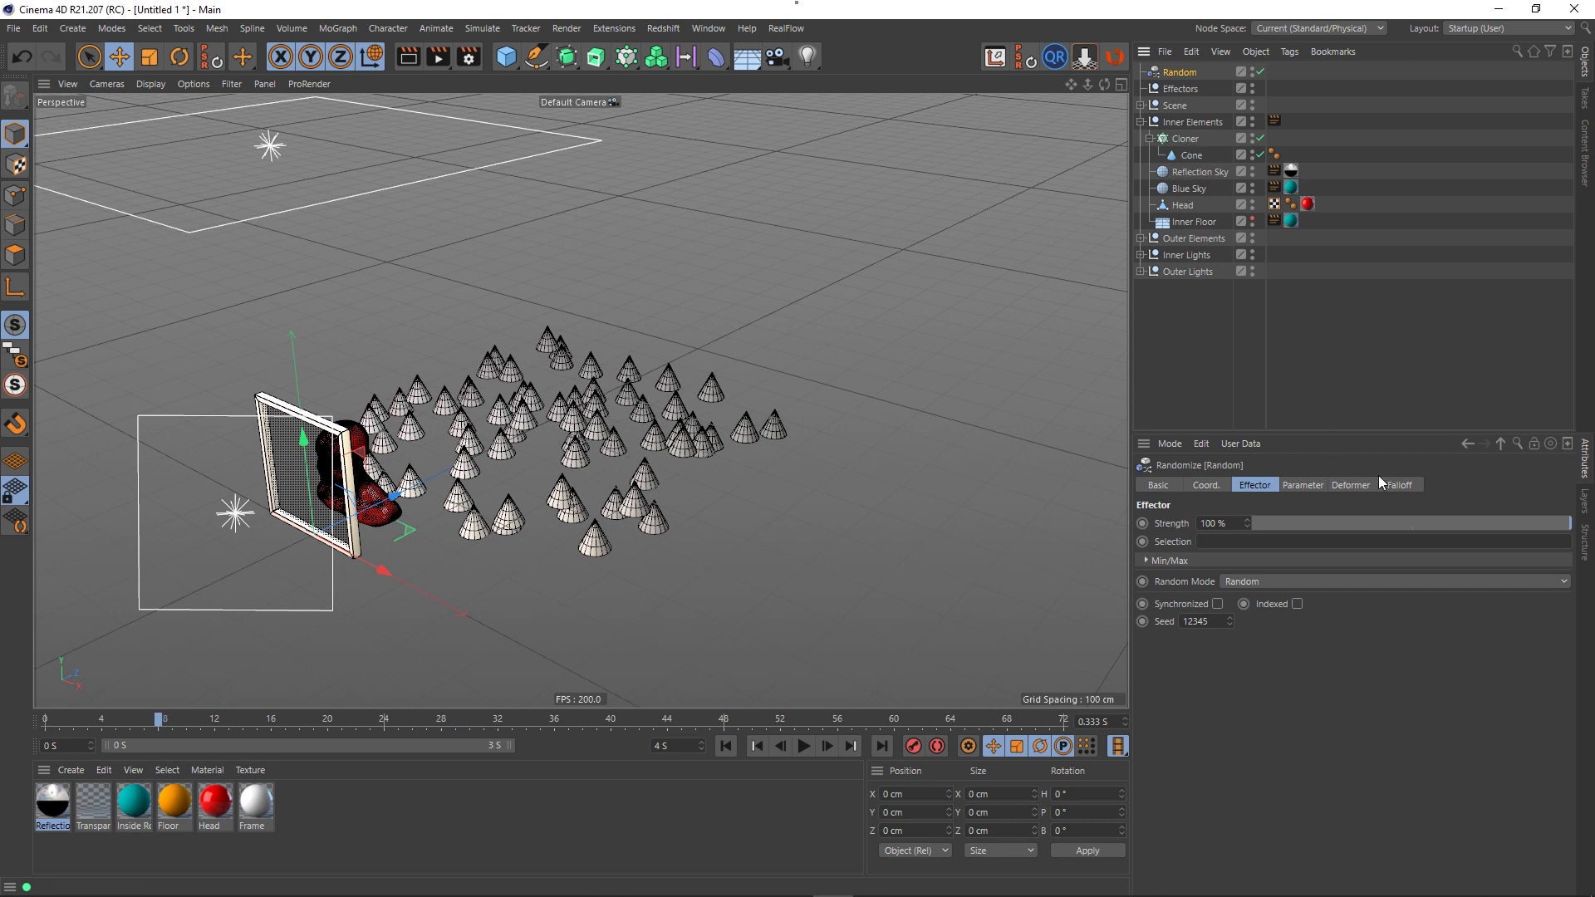
pyautogui.click(1336, 485)
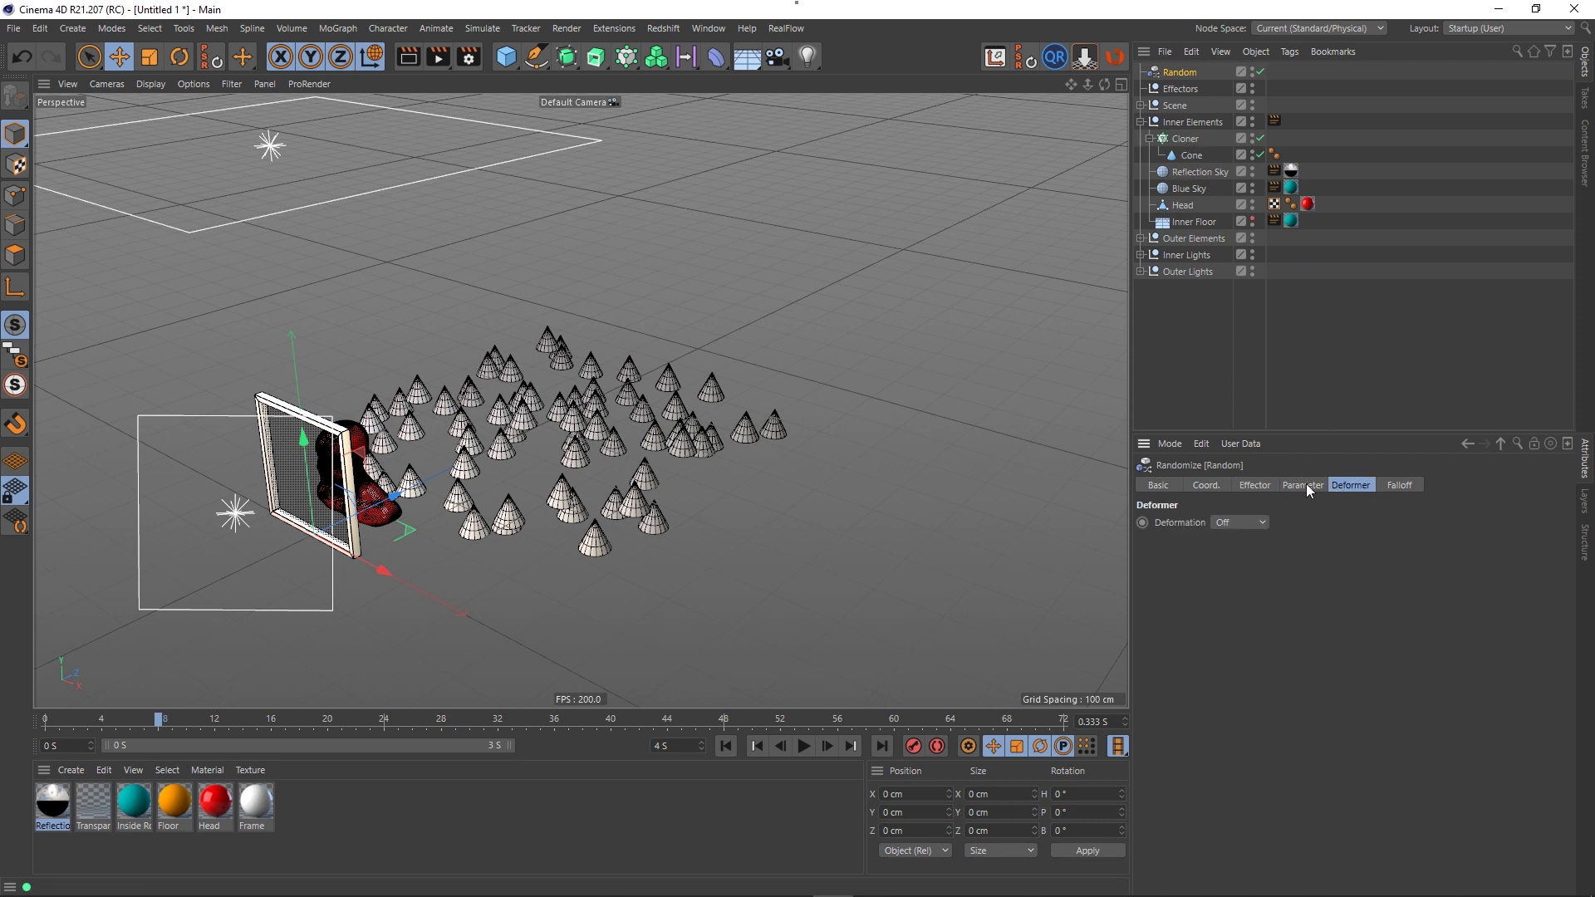
pyautogui.click(1303, 484)
pyautogui.click(1259, 485)
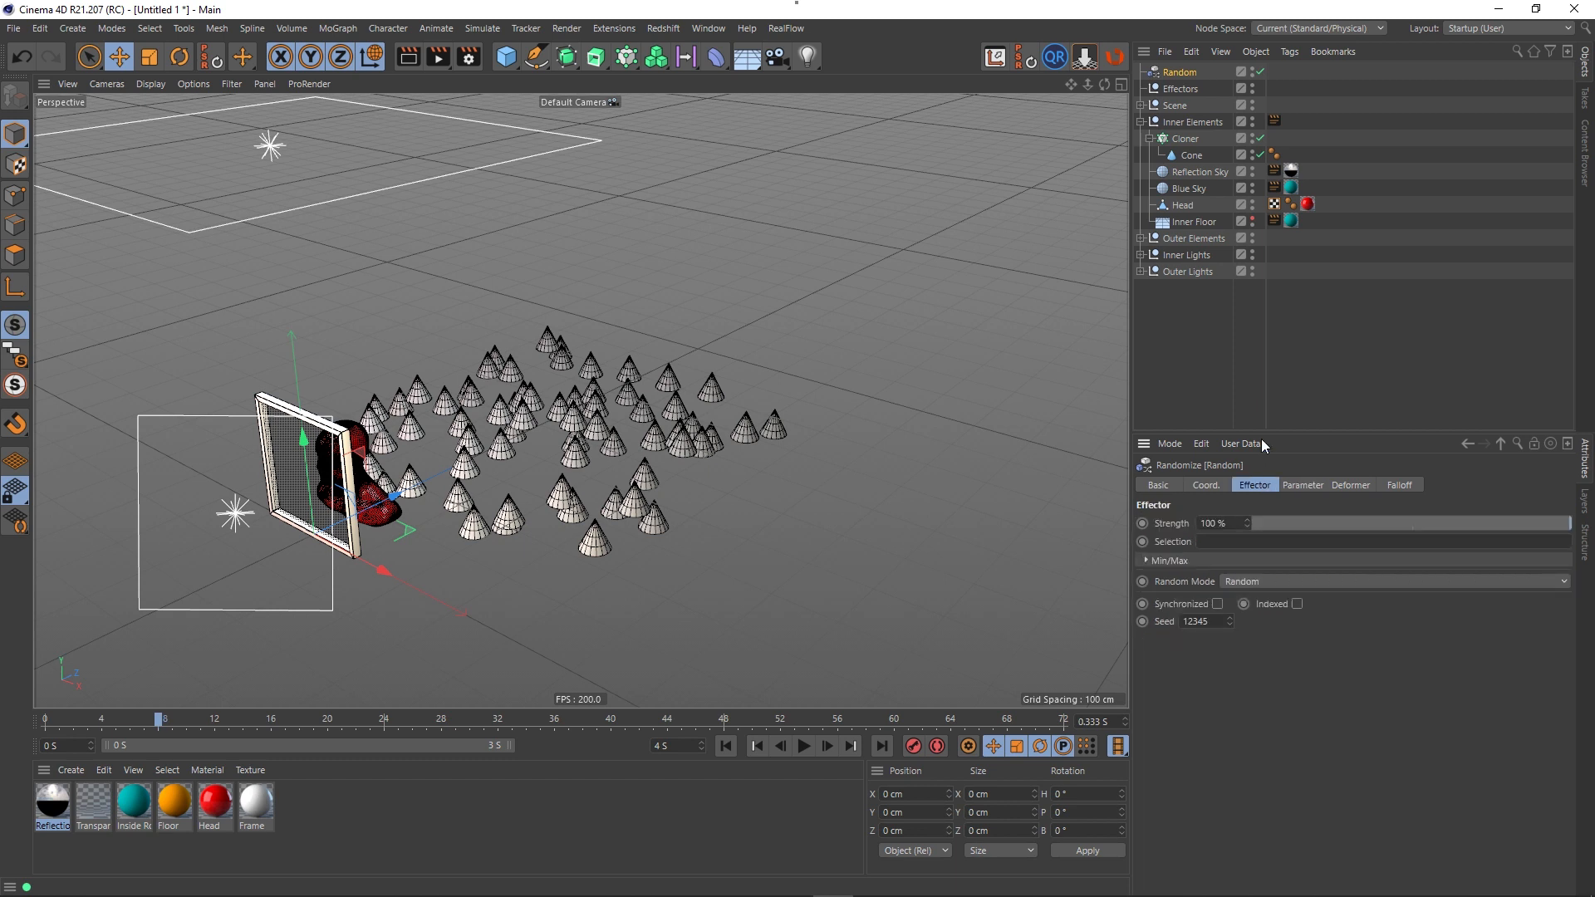
# - Check the Cloner's effector list, and place the Random effector inside the Effectors null
pyautogui.click(1185, 138)
pyautogui.click(1340, 484)
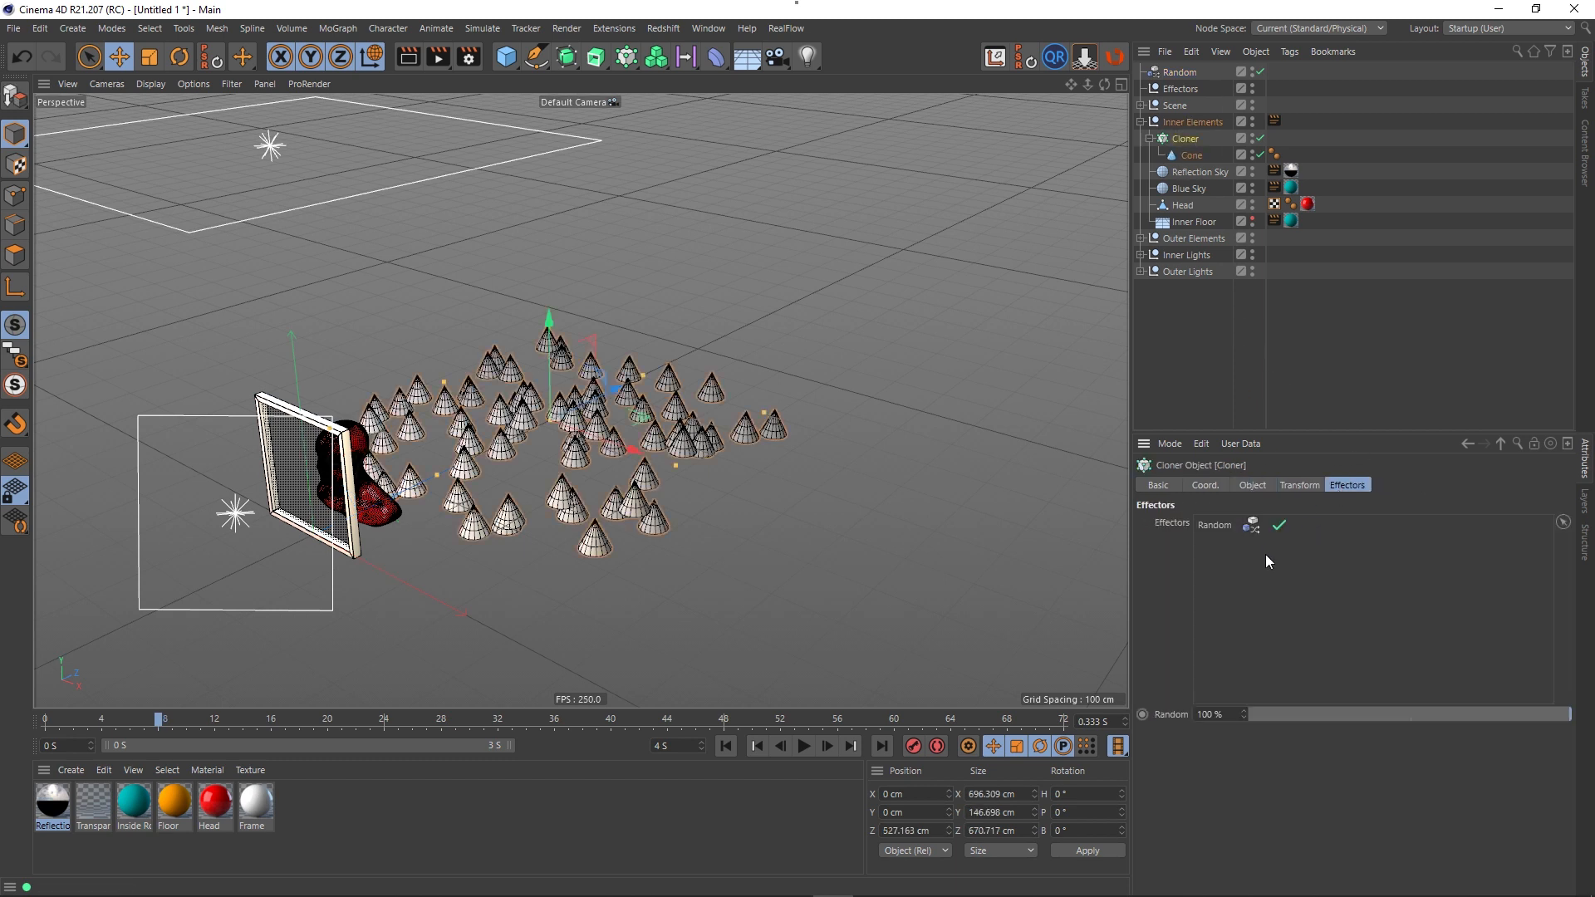
pyautogui.click(1189, 347)
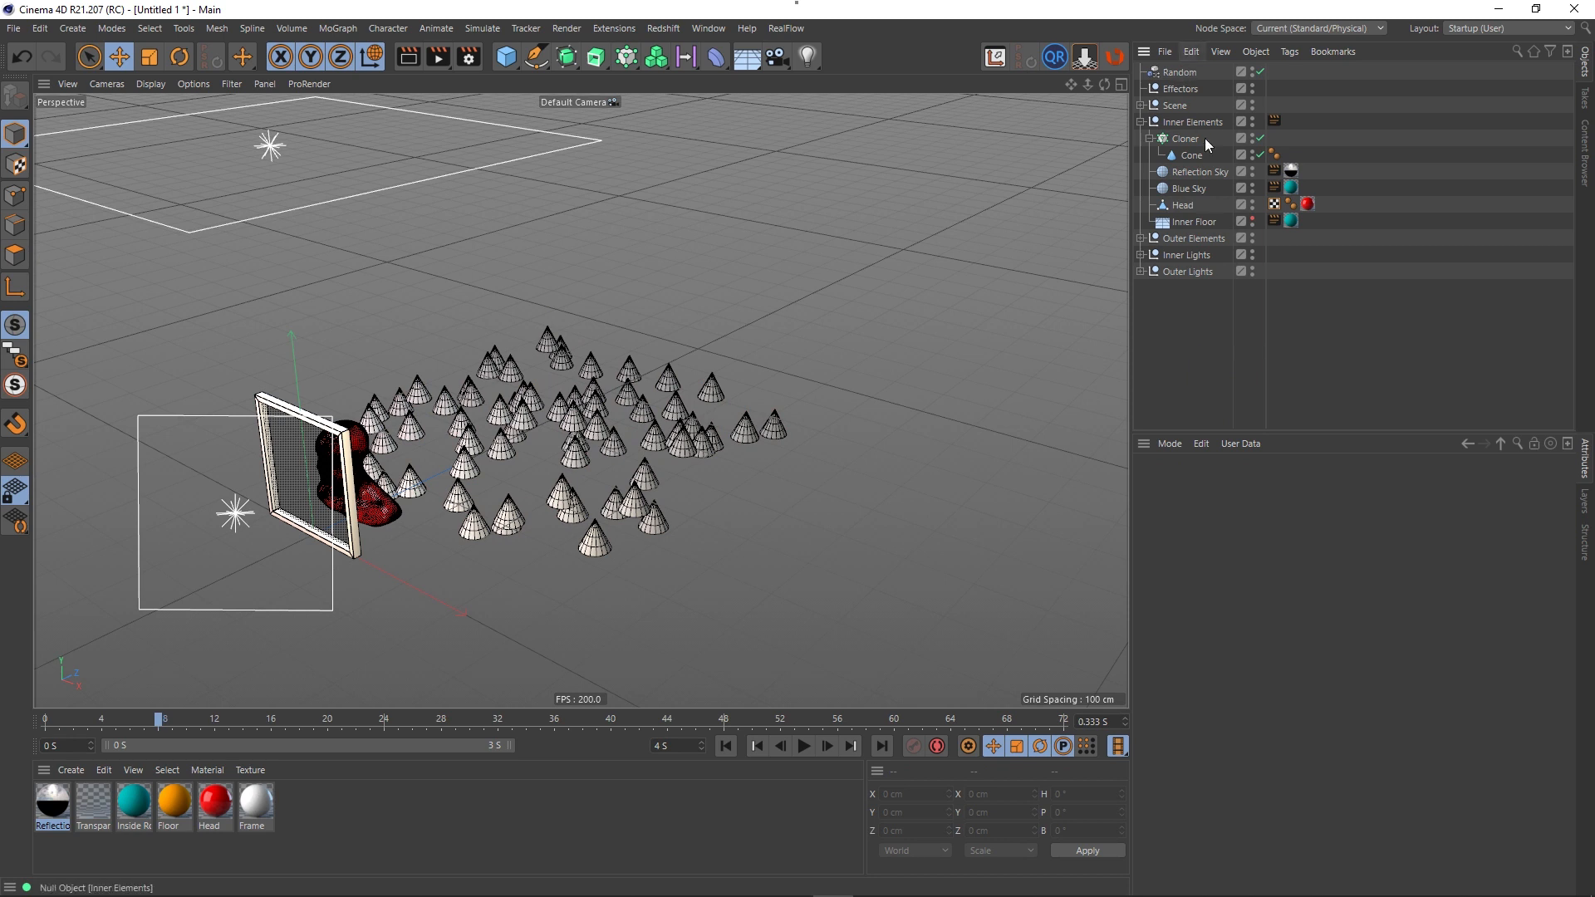
pyautogui.click(1180, 72)
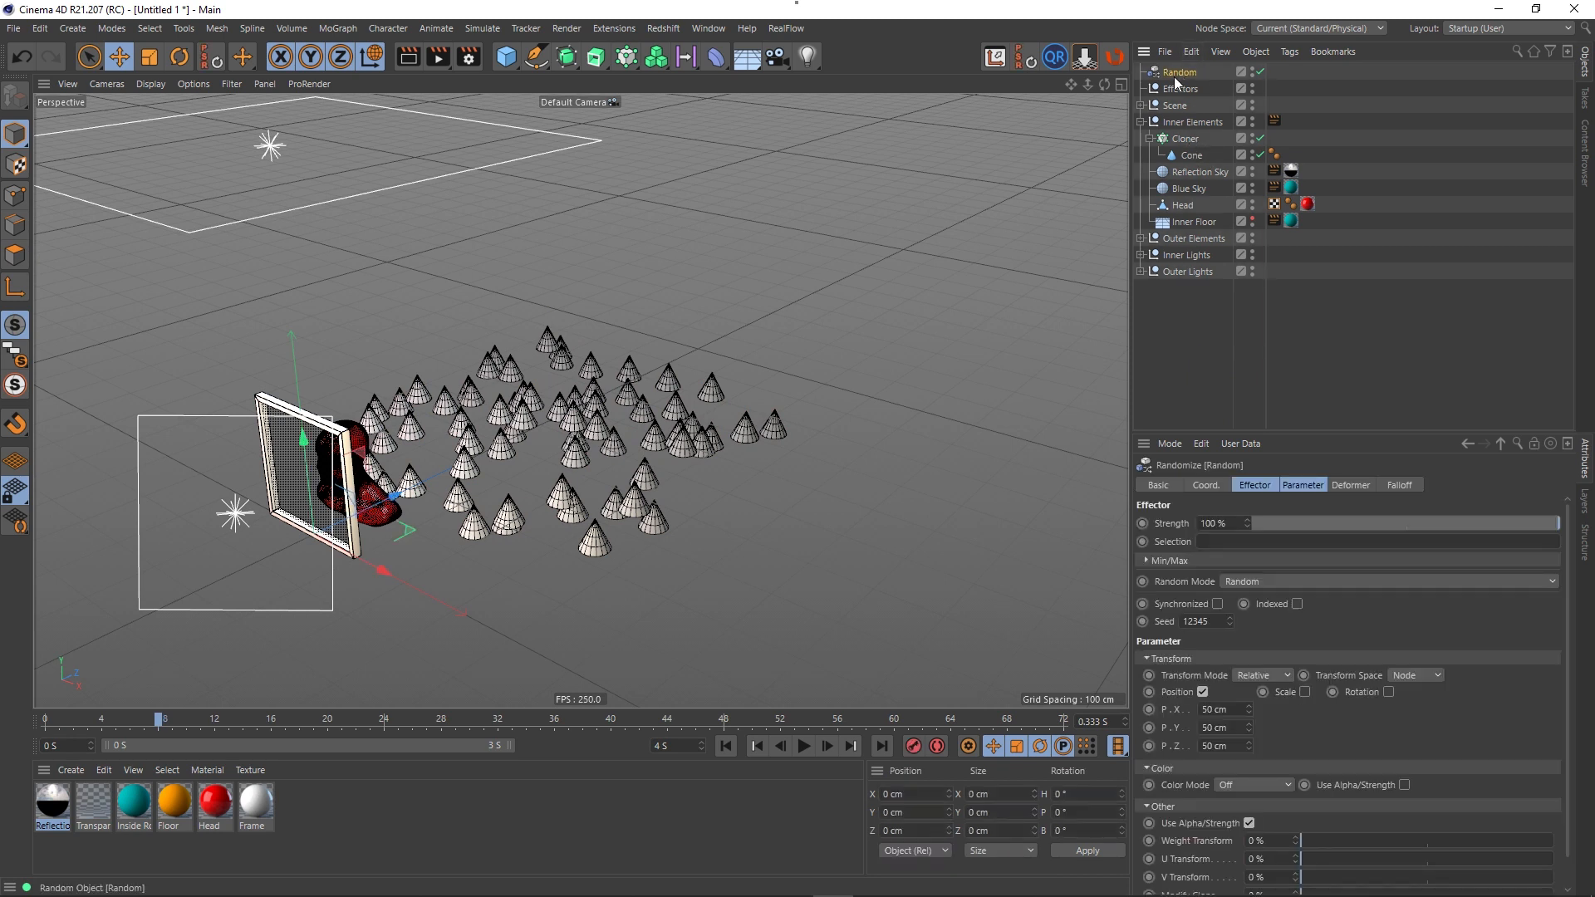
pyautogui.moveTo(1174, 76); pyautogui.dragTo(1180, 88)
# - Set the Random effector's position variation to 100 cm on X and 0 cm on Y
pyautogui.click(1230, 706)
pyautogui.press('Tab')
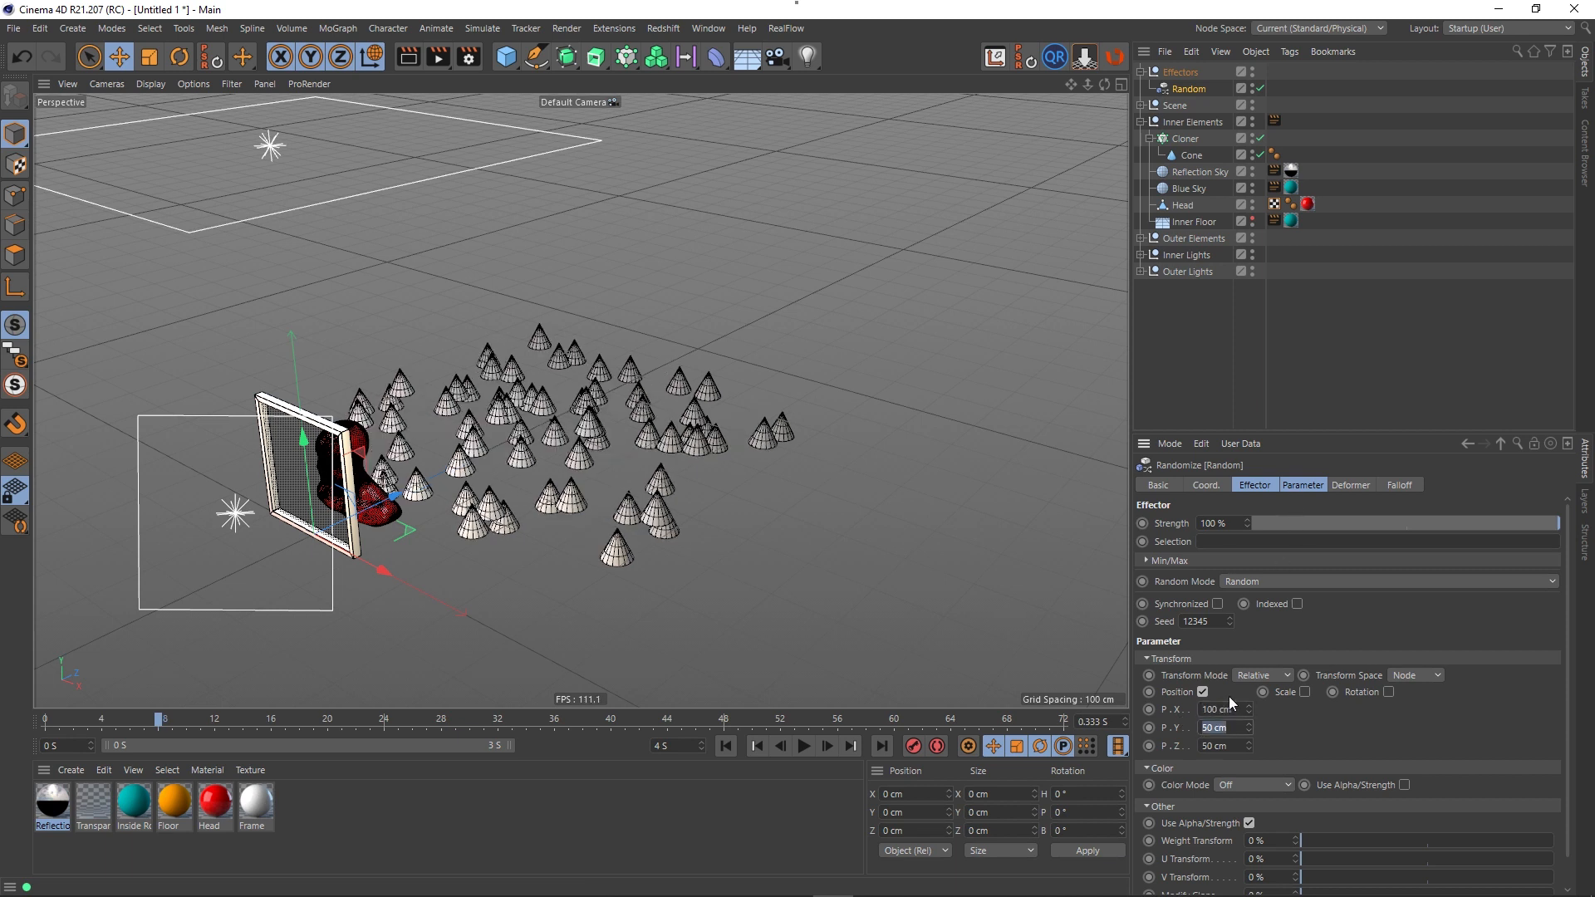
pyautogui.write('100')
pyautogui.press('Tab')
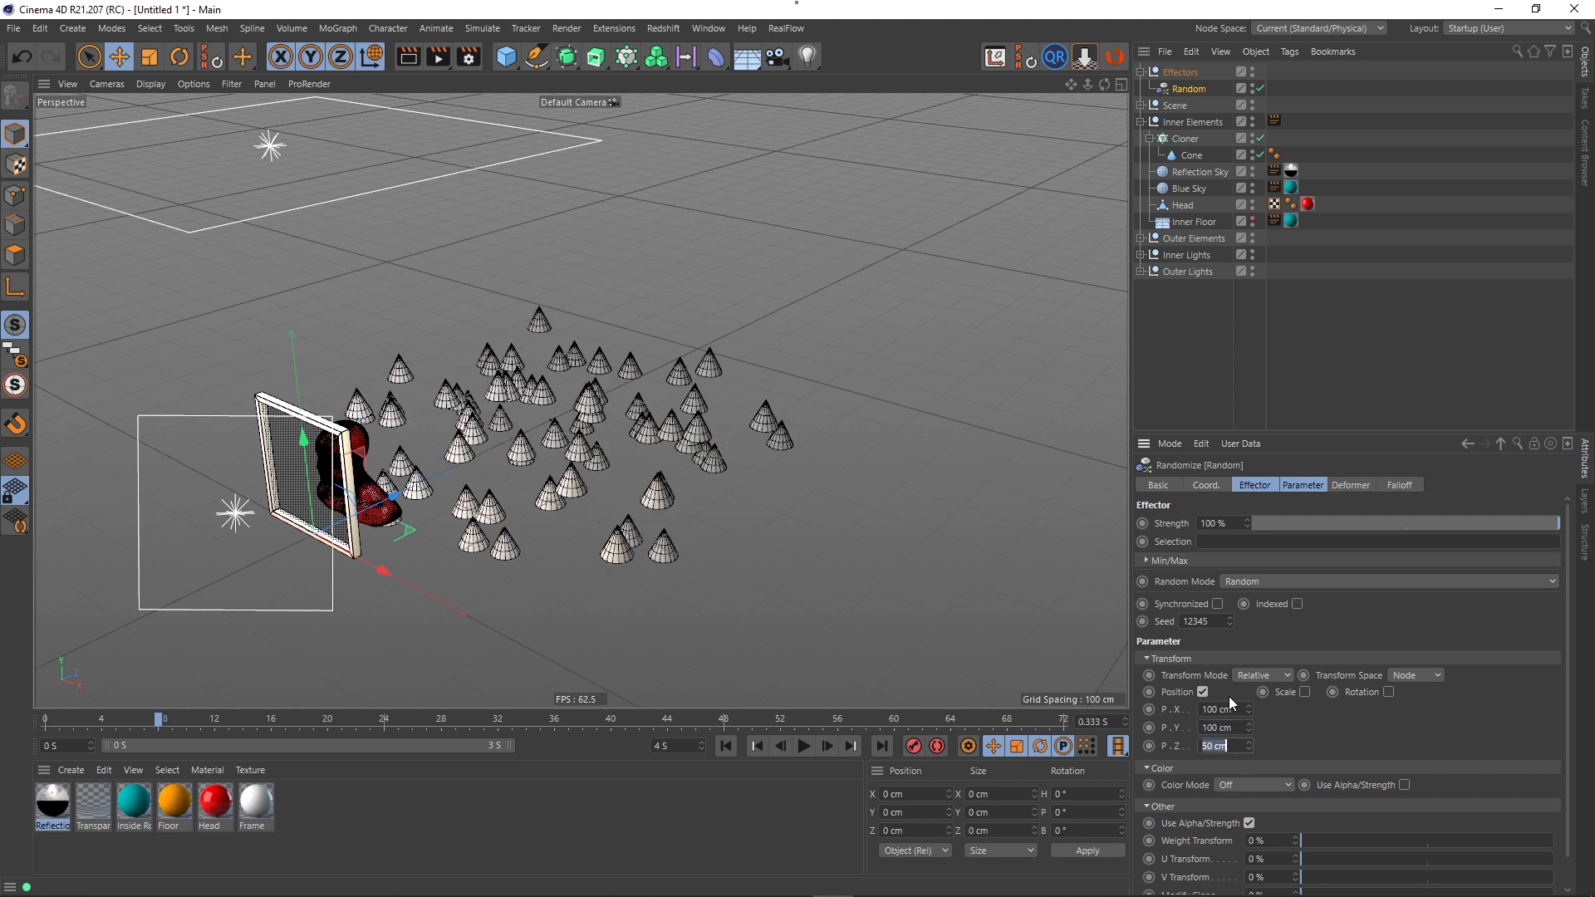
pyautogui.click(1230, 730)
pyautogui.write('0')
pyautogui.press('Return')
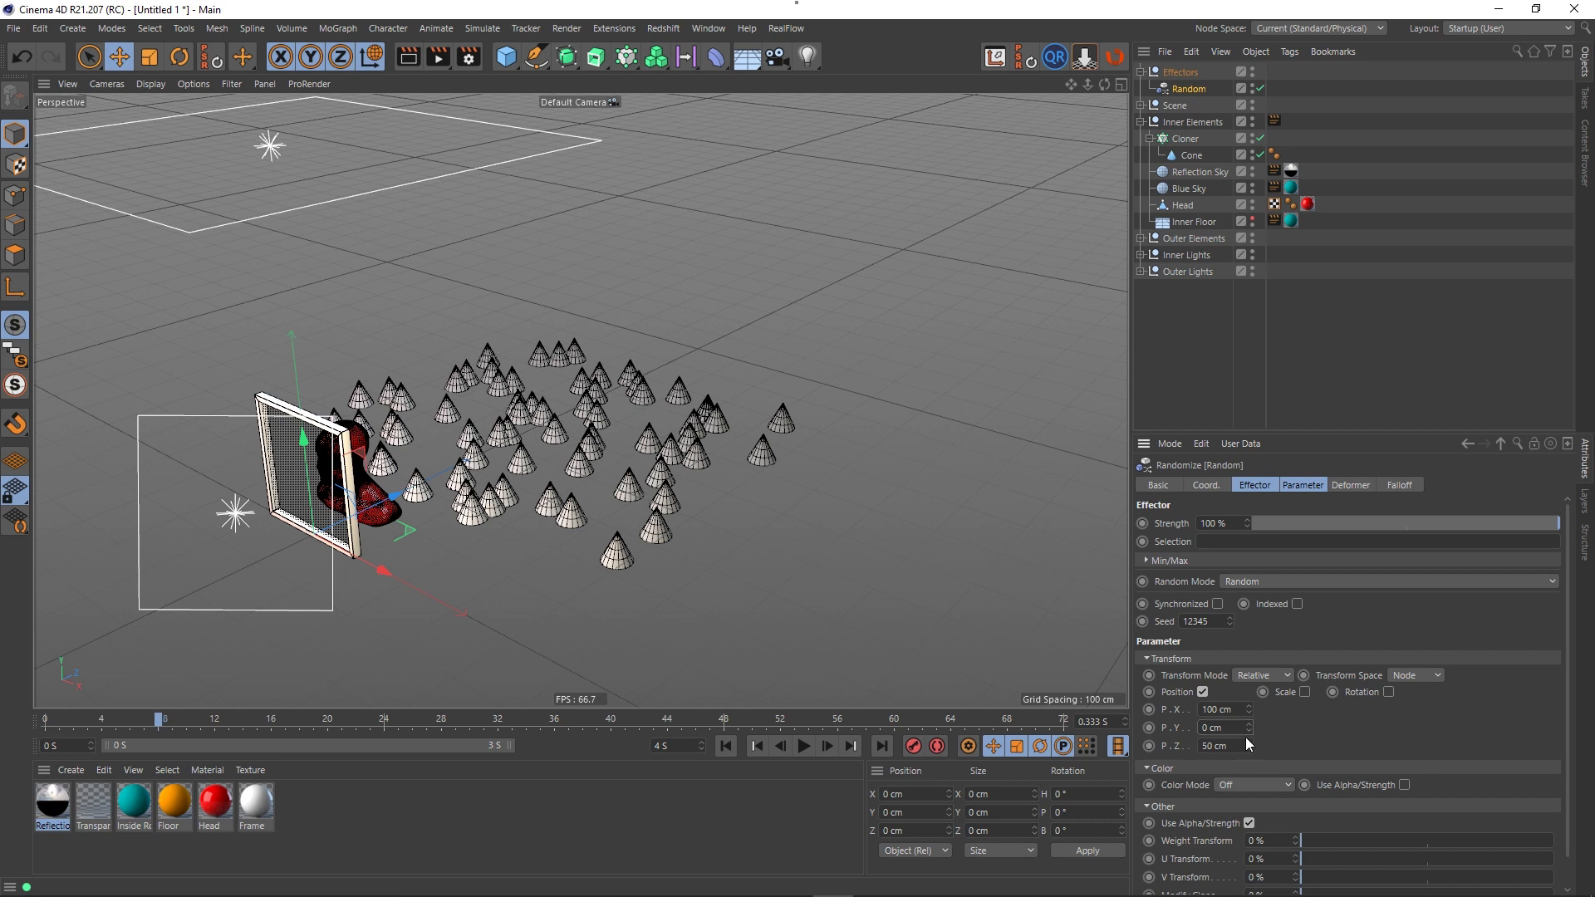
# - Try a Random effector position variation of 200 cm on both X and Z
pyautogui.click(1243, 710)
pyautogui.write('200')
pyautogui.press('Return')
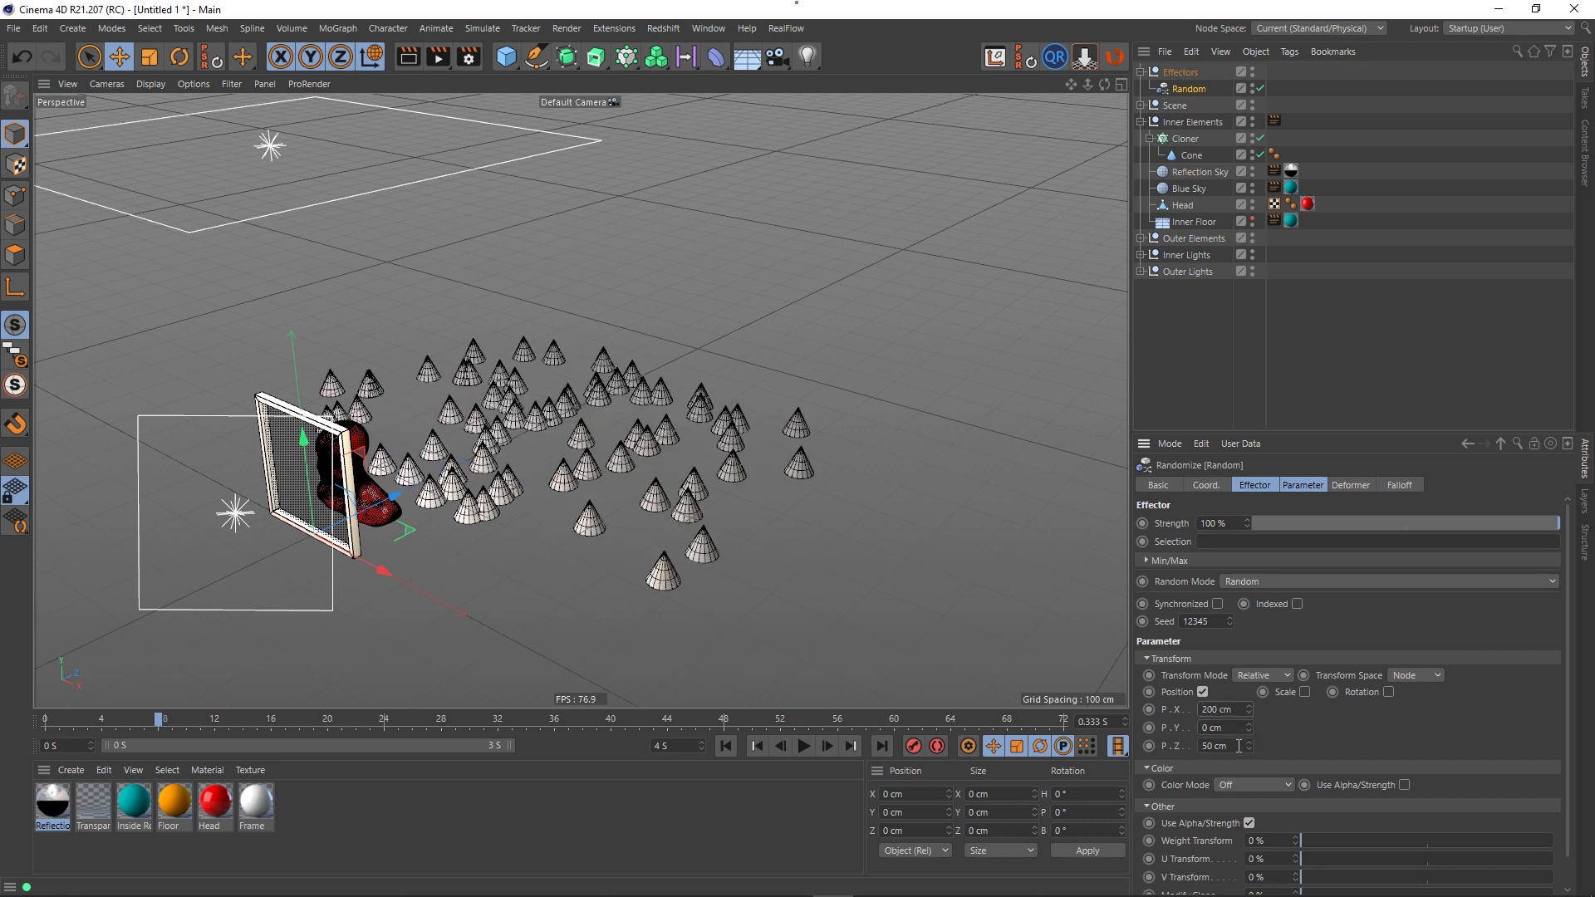
pyautogui.doubleClick(1239, 746)
pyautogui.write('200')
pyautogui.press('Return')
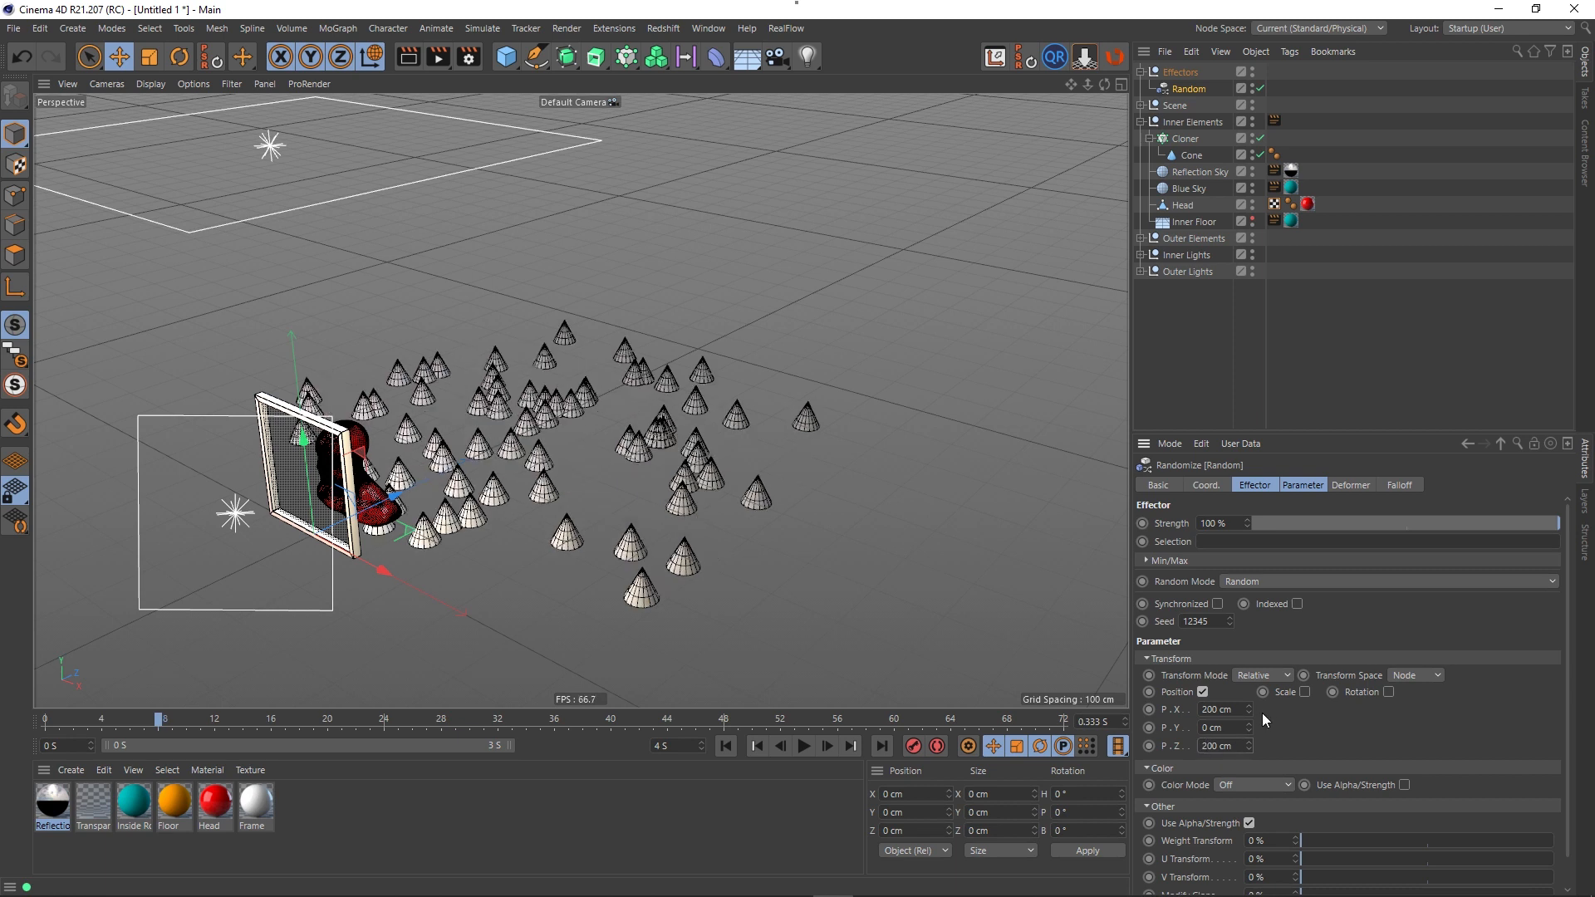
# - Set the Random effector's position variation to 350 cm on both X and Z
pyautogui.click(1241, 712)
pyautogui.write('350')
pyautogui.press('Return')
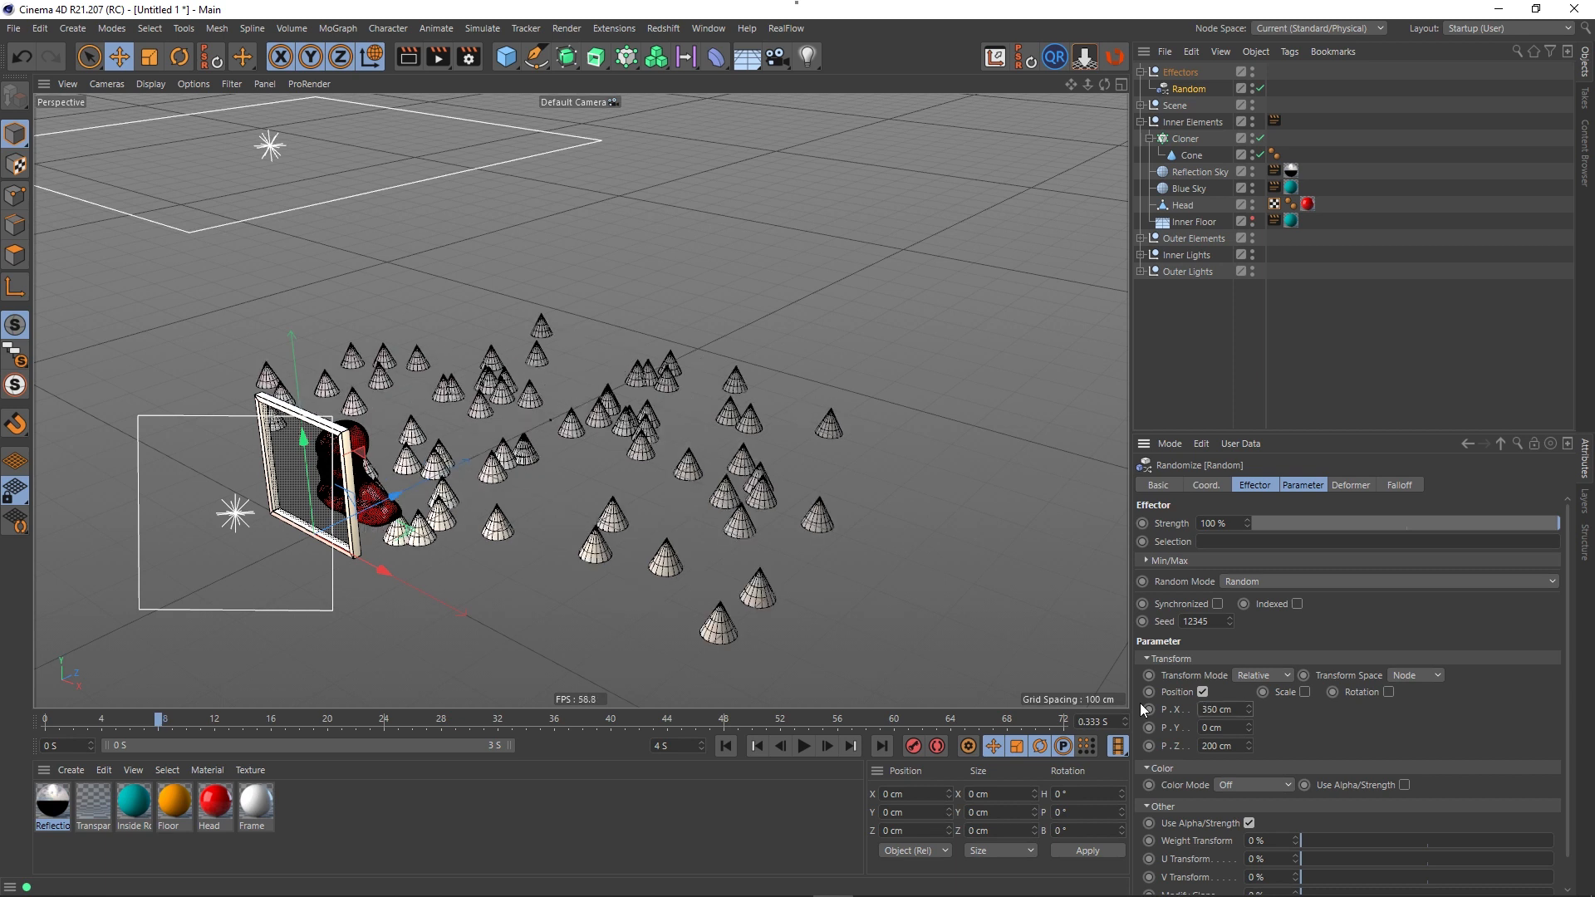
pyautogui.click(1238, 748)
pyautogui.write('350')
pyautogui.press('Return')
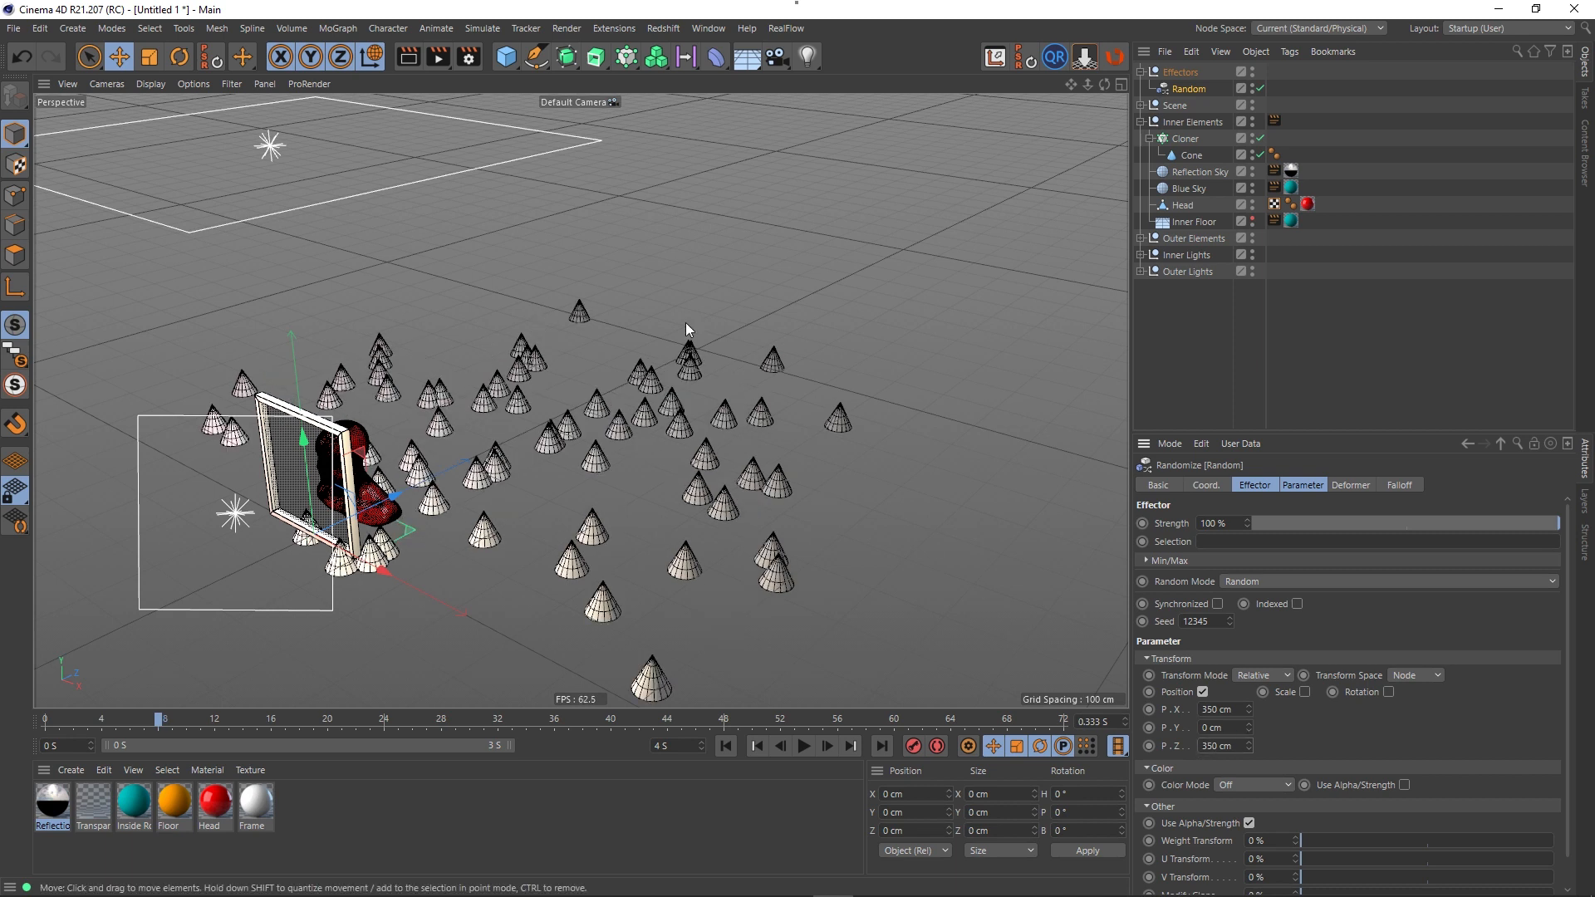
# - Add a Push Apart effector with a 40 cm radius to the Cloner and place it inside the Effectors null
pyautogui.scroll(2, 699, 447)
pyautogui.keyDown('alt'); pyautogui.moveTo(716, 411); pyautogui.dragTo(548, 357); pyautogui.keyUp('alt')
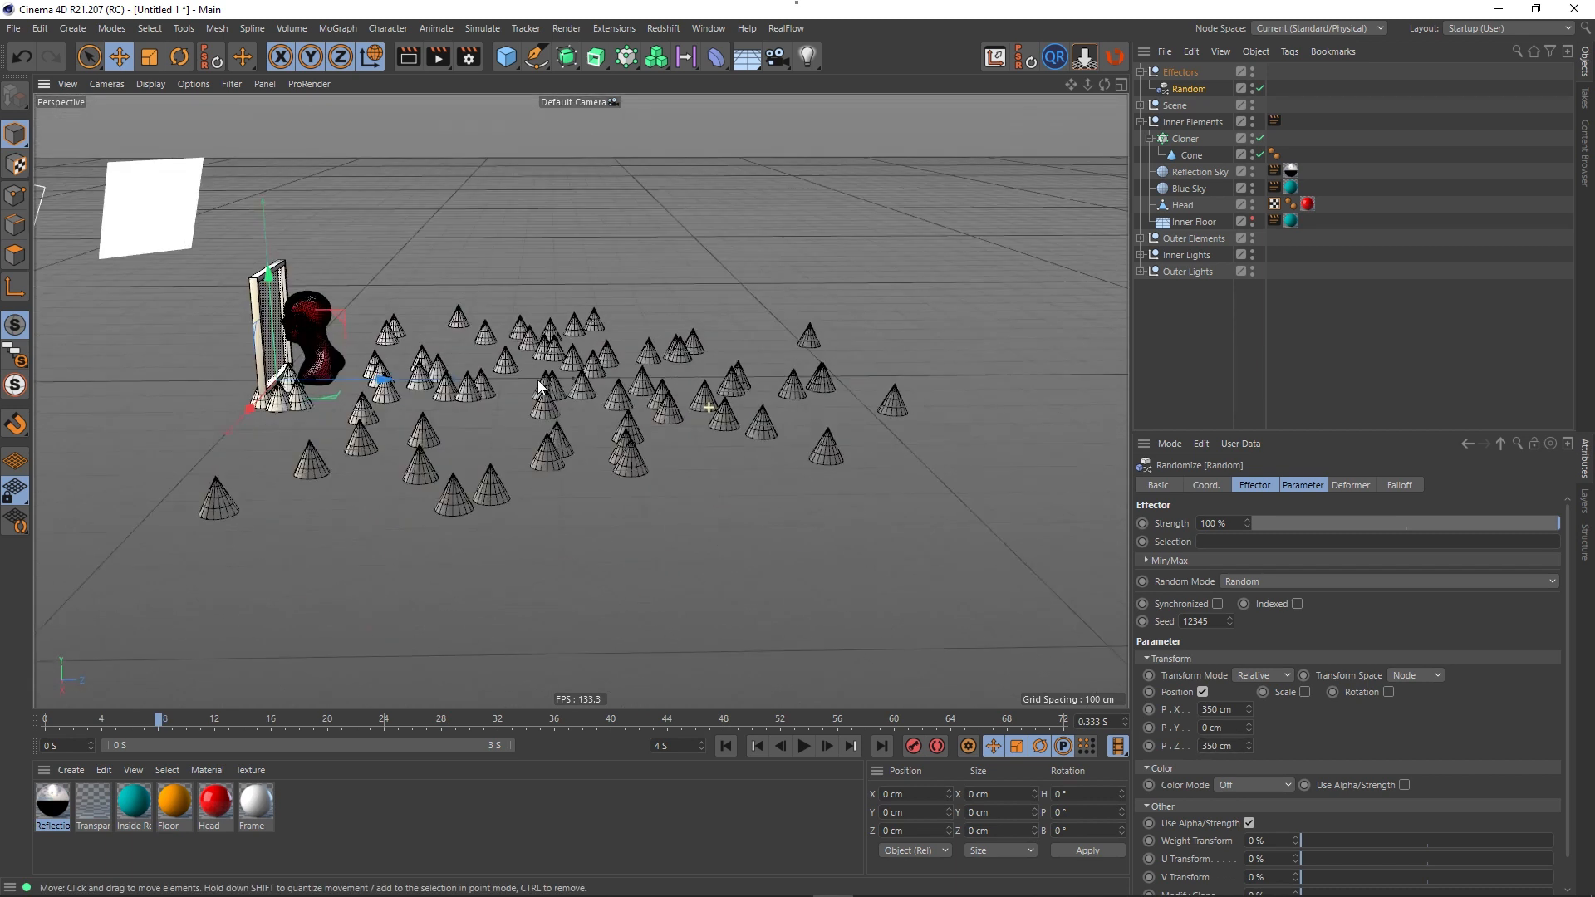
pyautogui.scroll(5, 821, 372)
pyautogui.scroll(-8, 821, 372)
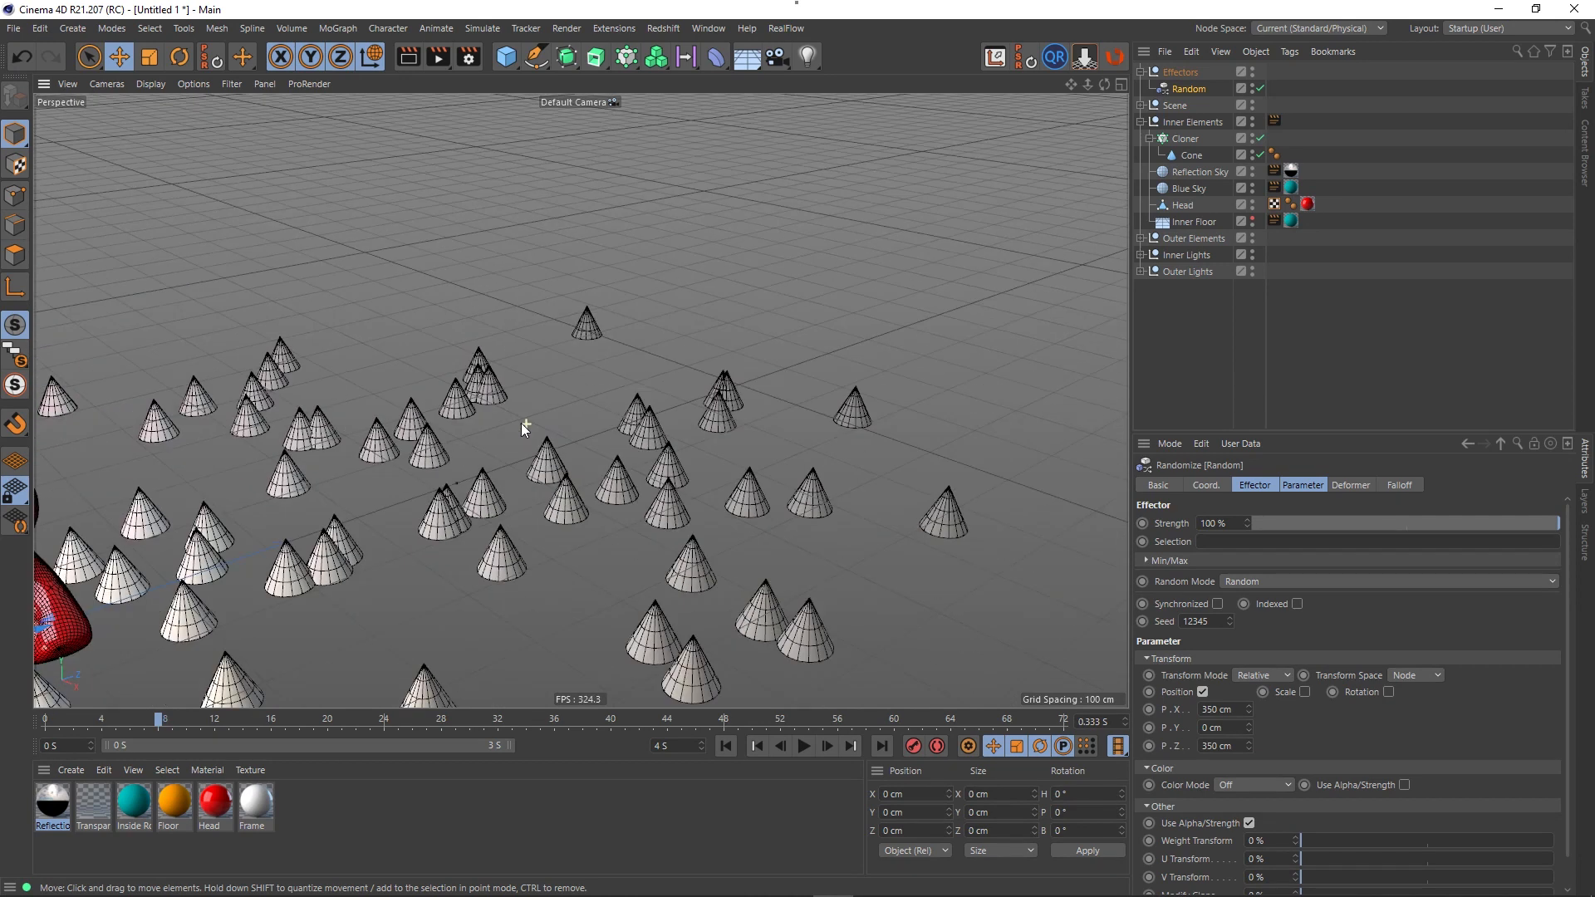
pyautogui.click(1186, 139)
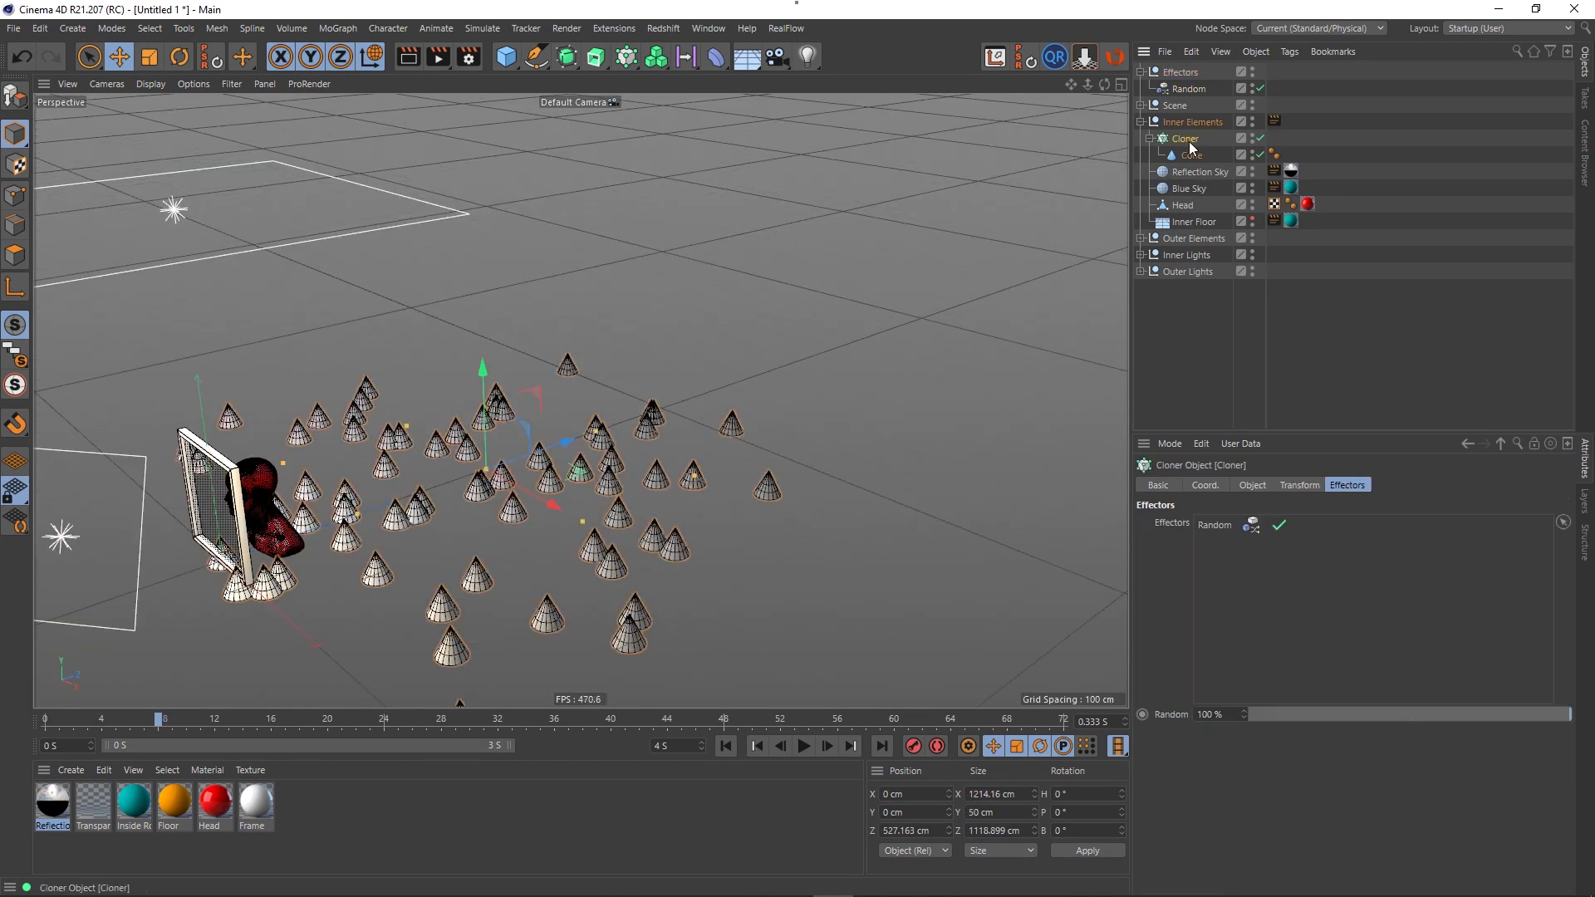
pyautogui.click(342, 28)
pyautogui.moveTo(402, 56)
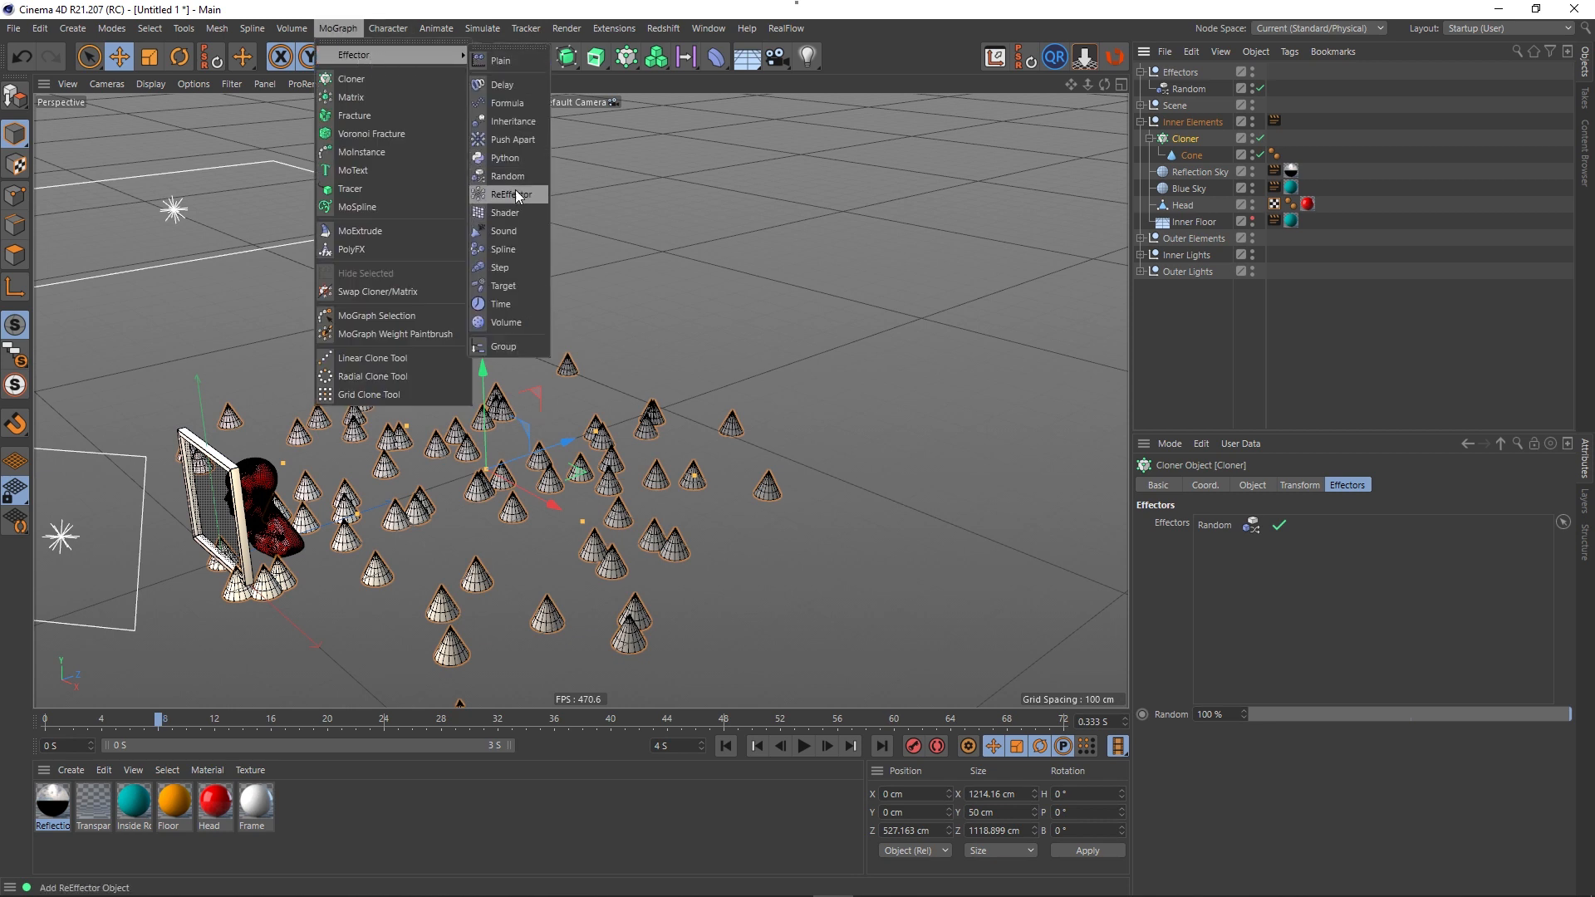
pyautogui.click(519, 141)
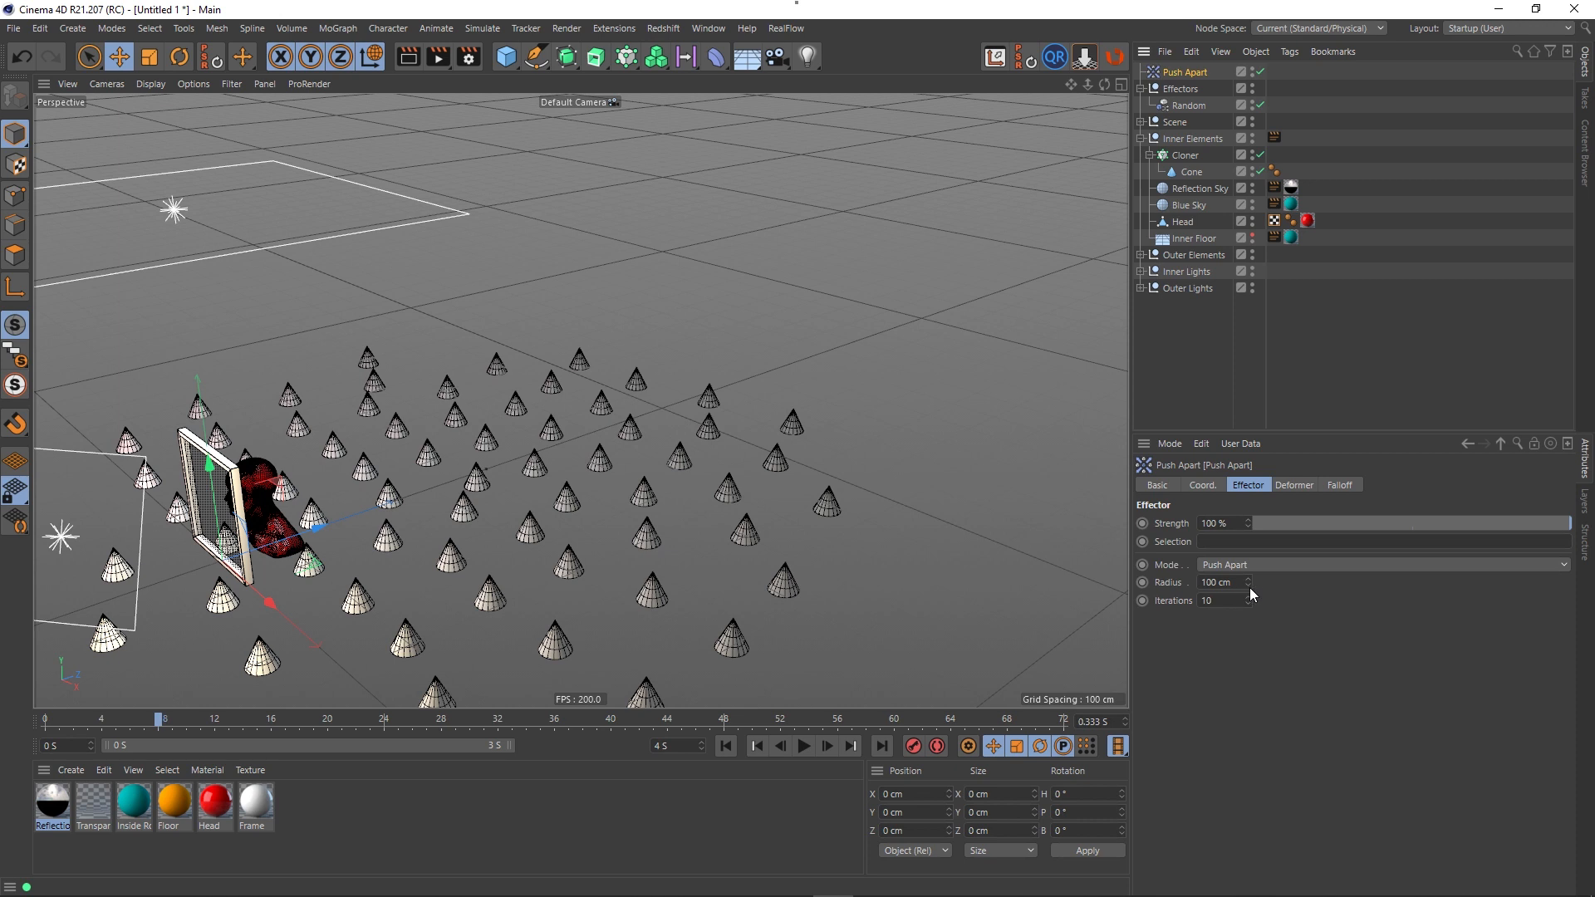
pyautogui.moveTo(1250, 588); pyautogui.dragTo(1250, 616)
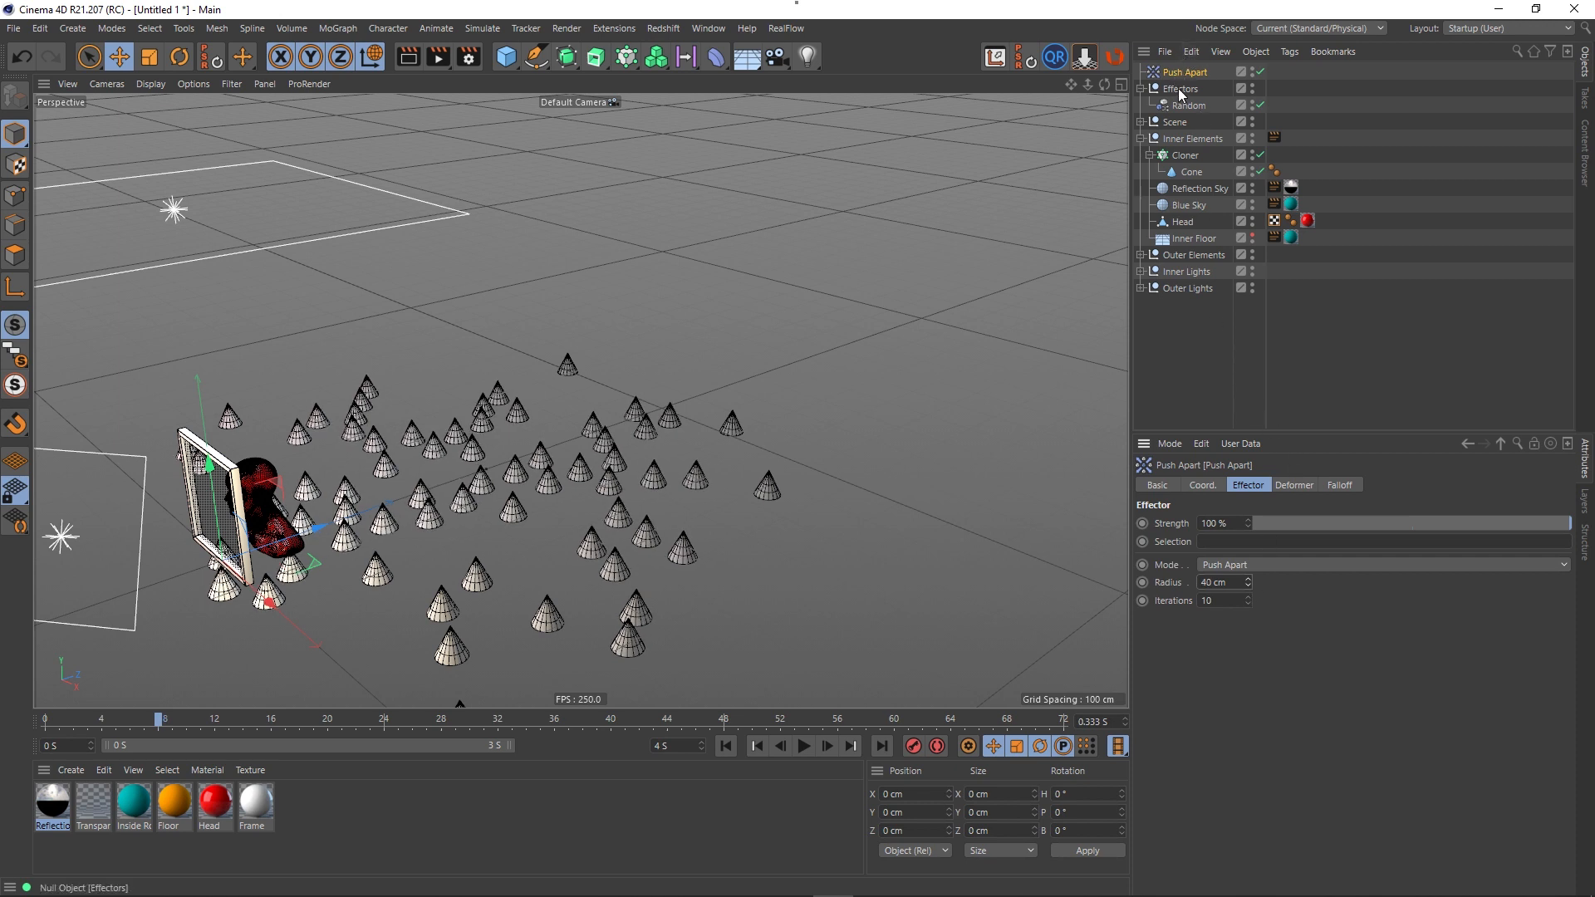
pyautogui.moveTo(1180, 92); pyautogui.dragTo(1181, 91)
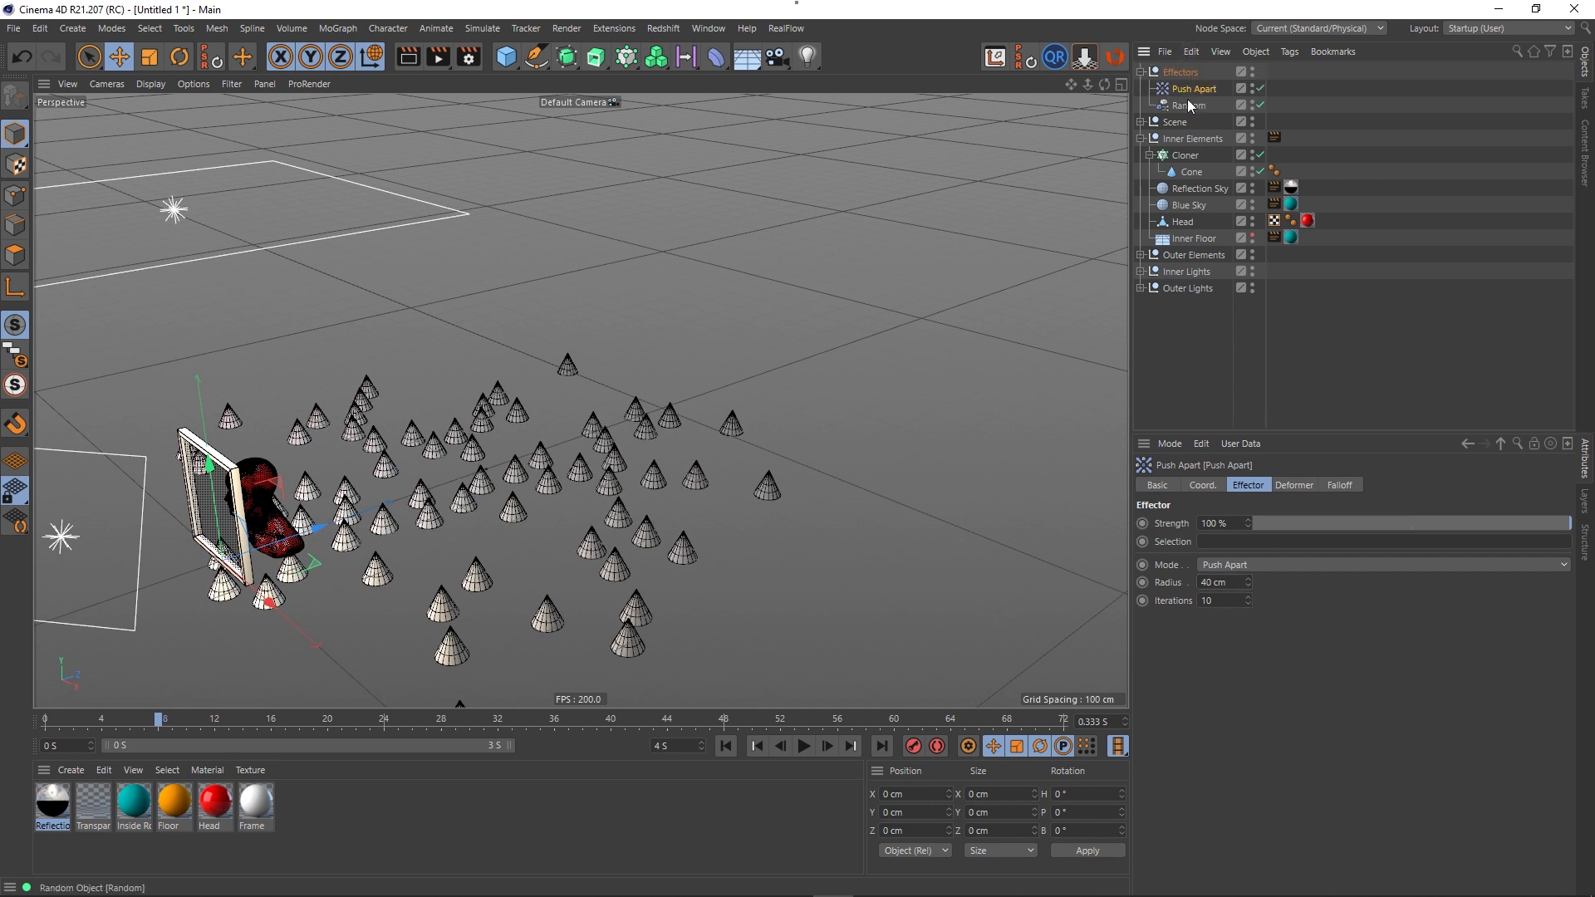
# - Enable uniform scale variation on the Random effector with a scale value of 0.25
pyautogui.click(1189, 105)
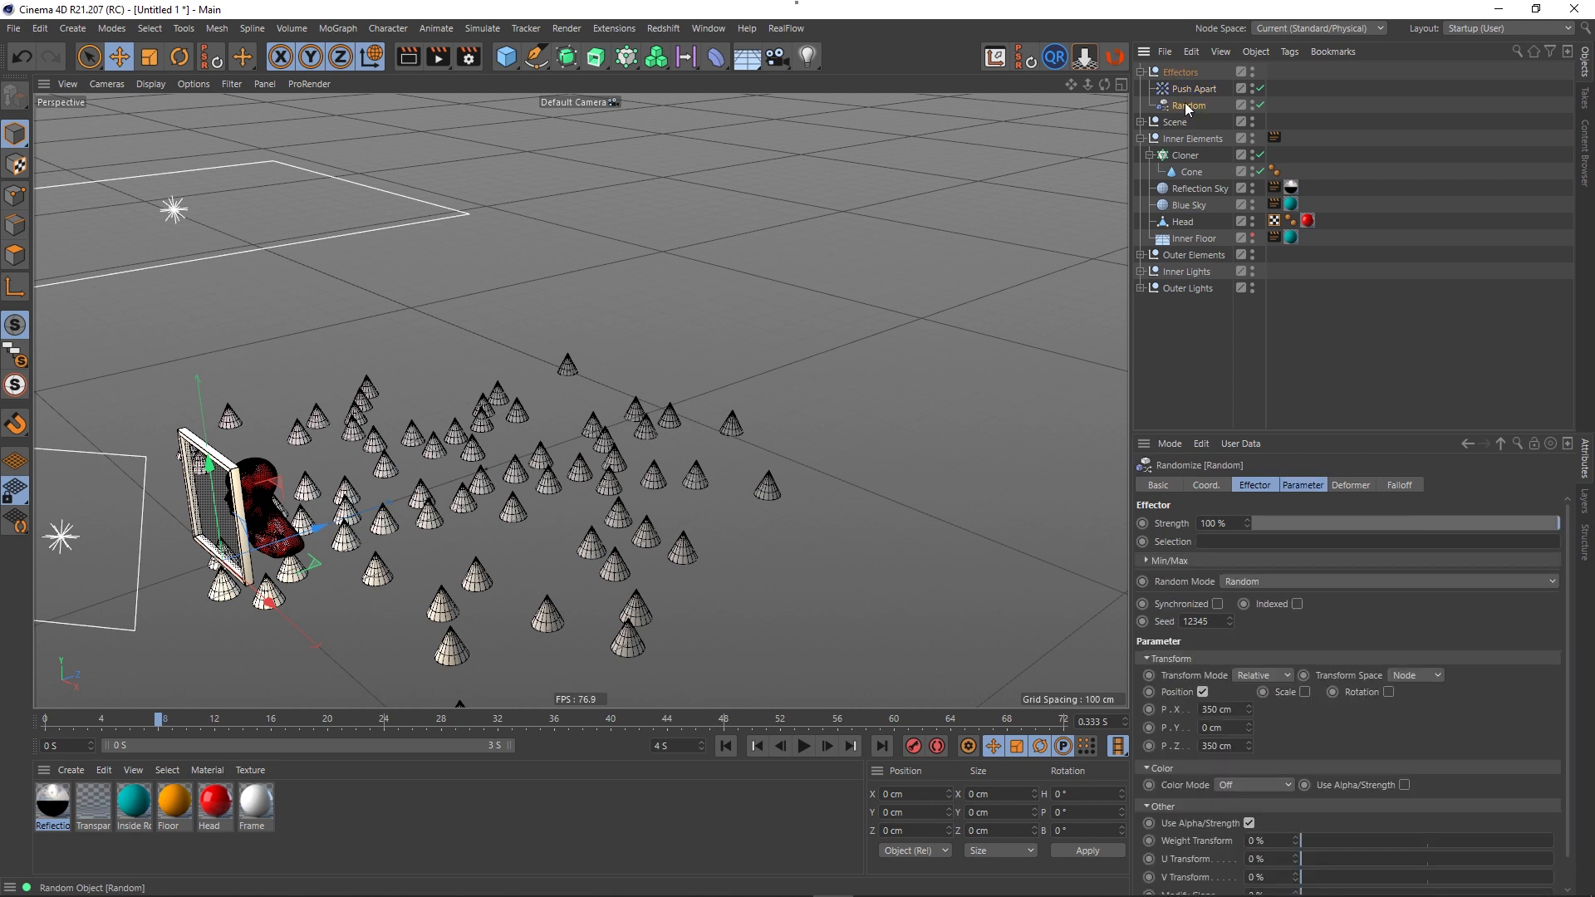
pyautogui.click(1304, 692)
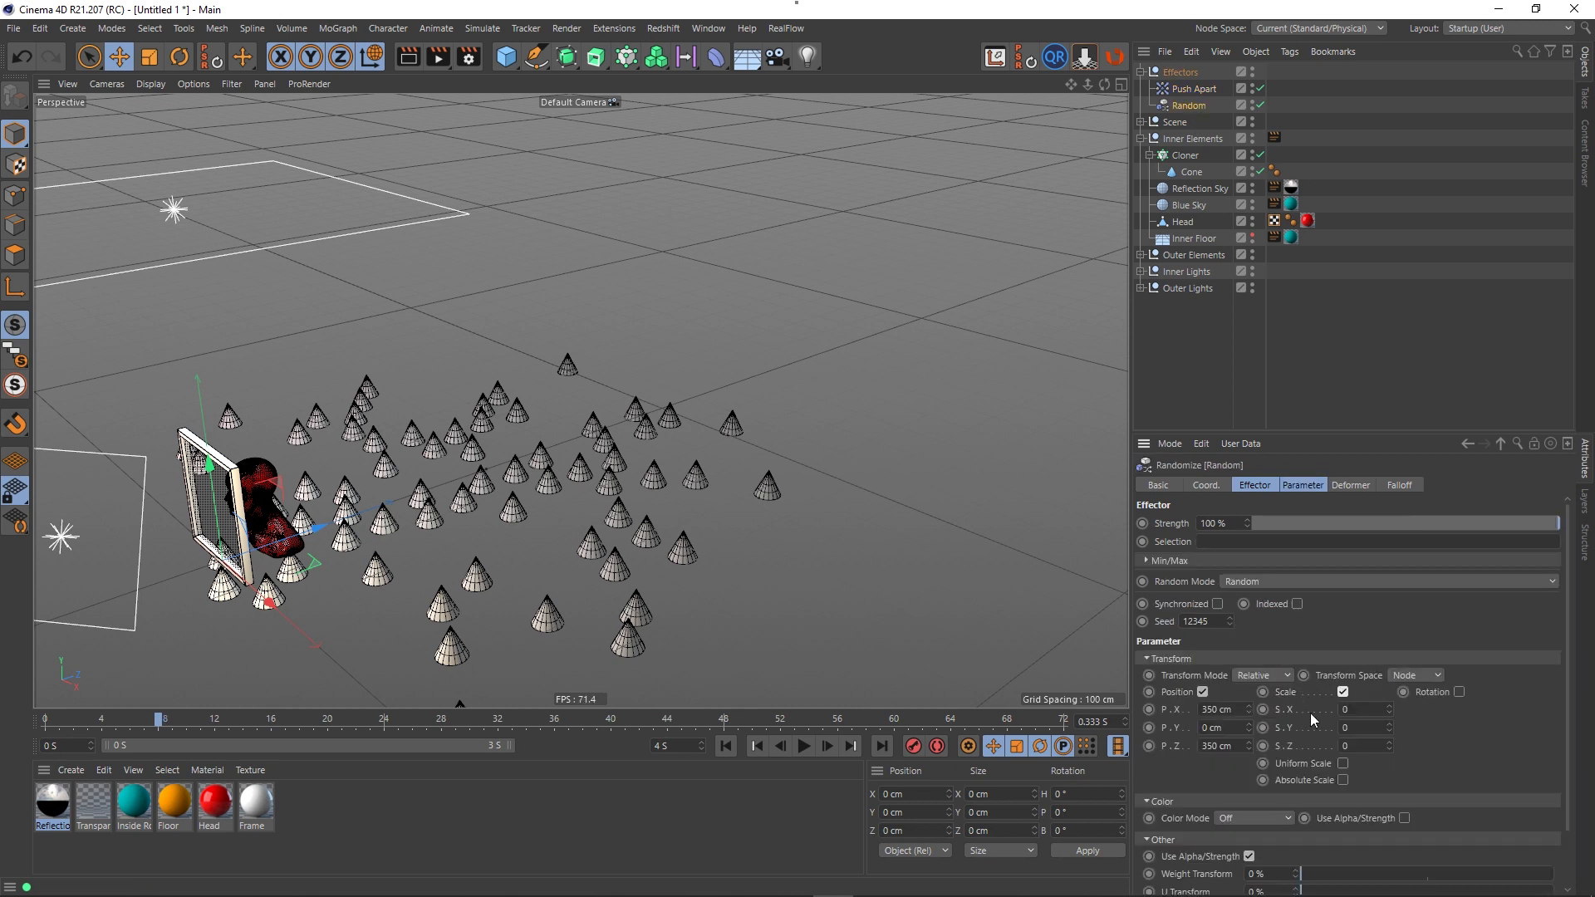
pyautogui.click(1344, 764)
pyautogui.moveTo(1390, 708)
pyautogui.mouseDown()
pyautogui.moveTo(1392, 692)
pyautogui.moveTo(1393, 711)
pyautogui.mouseUp()
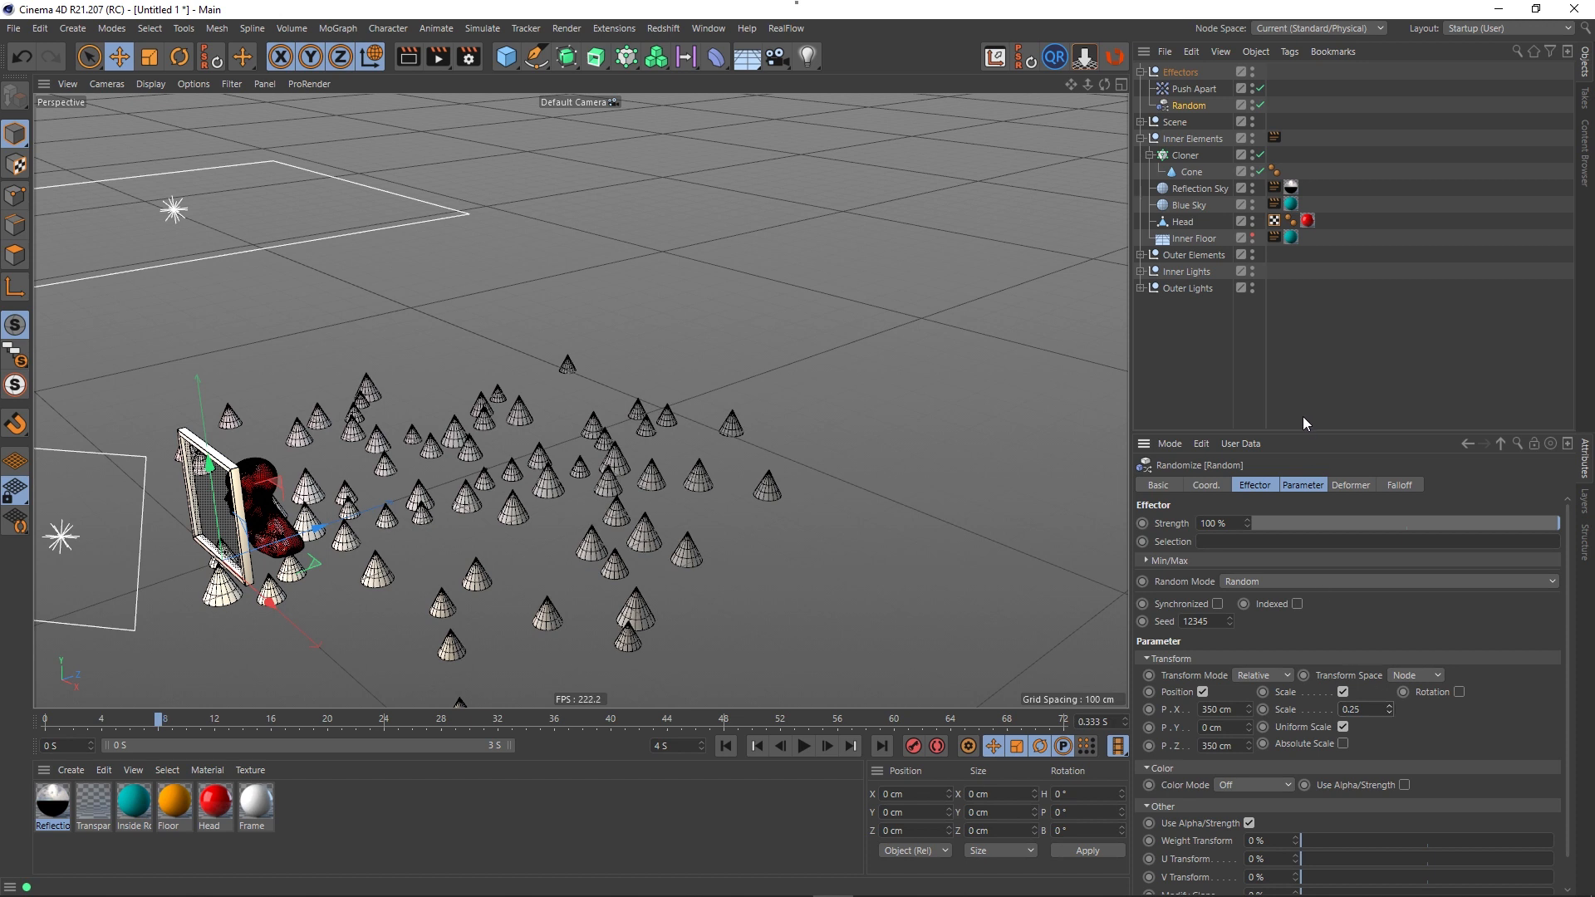
pyautogui.click(1186, 363)
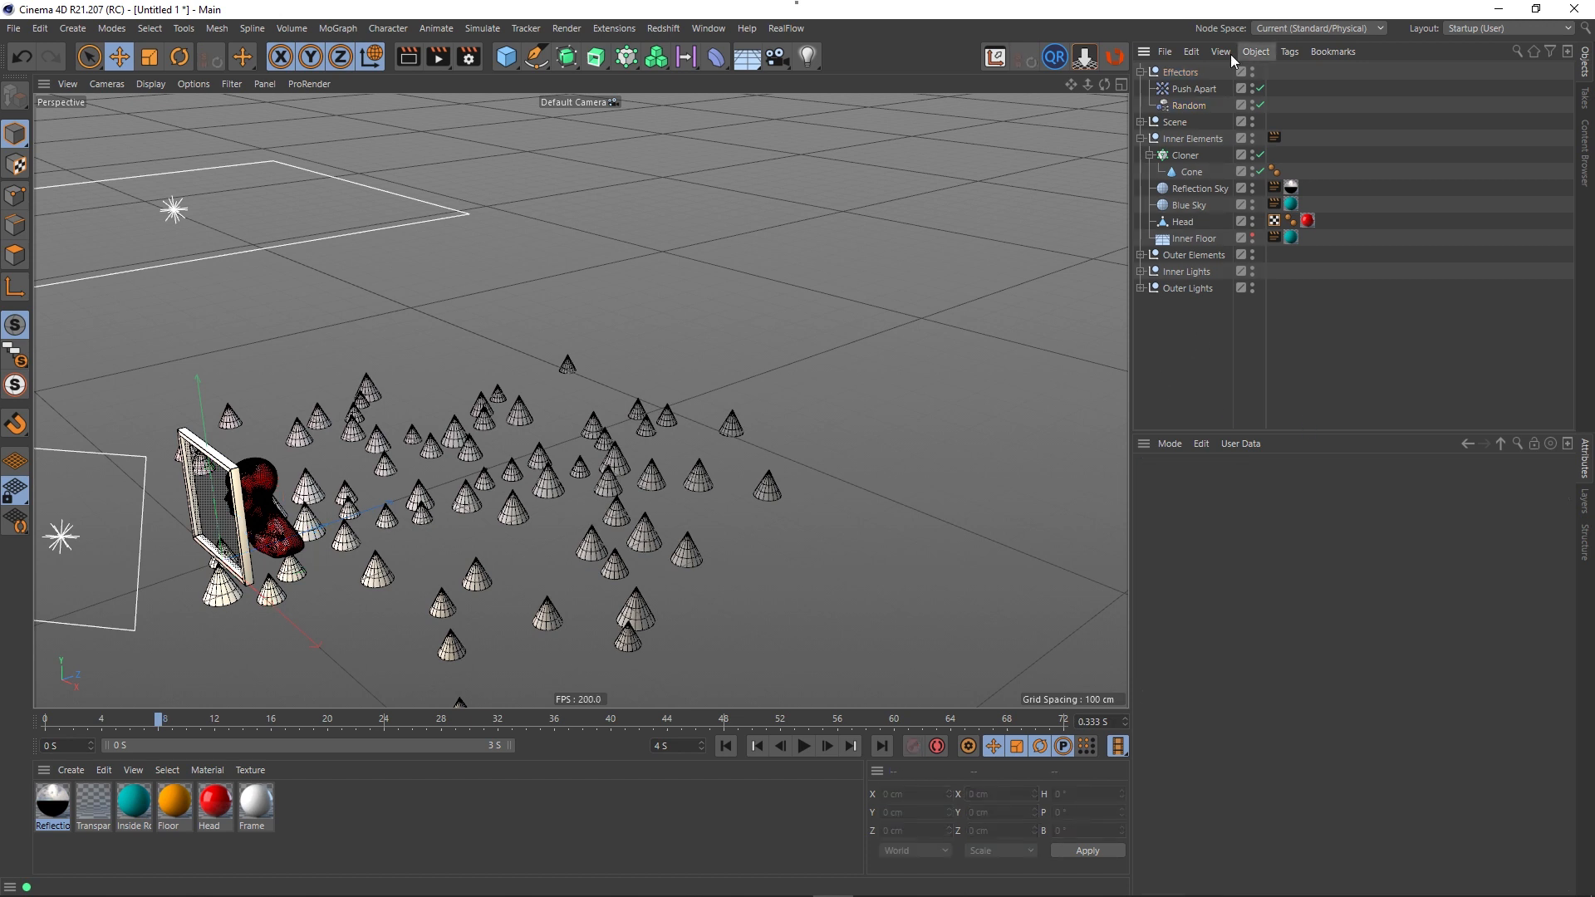
# - Collapse the Effectors group, select the Cloner, and check the cones' placement through the scene camera
pyautogui.click(1141, 72)
pyautogui.click(1186, 122)
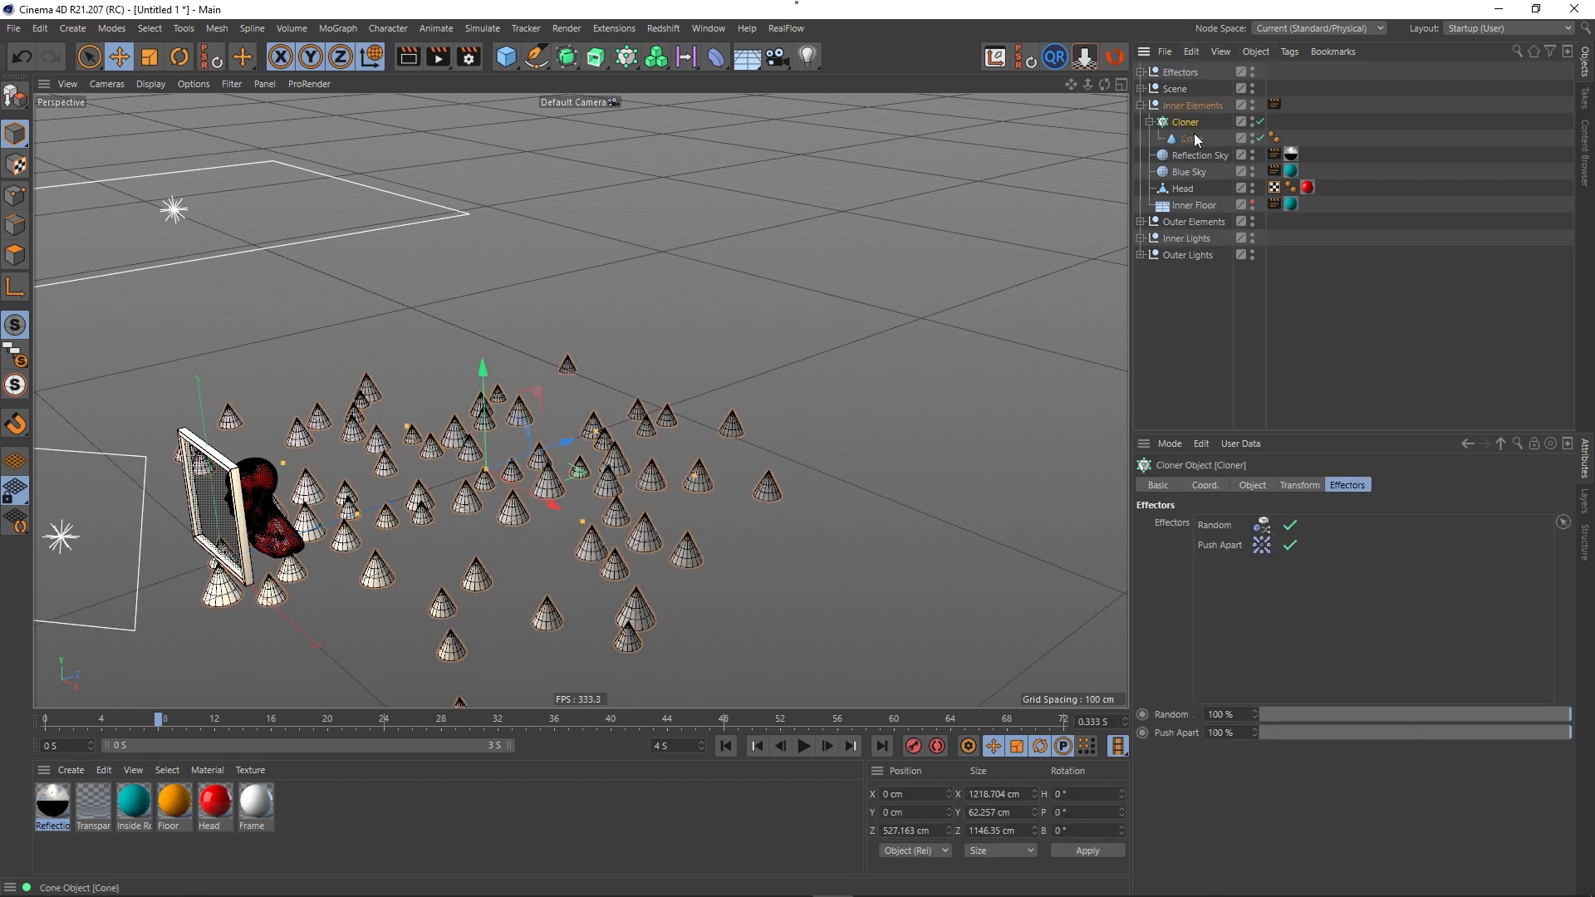
pyautogui.click(1141, 88)
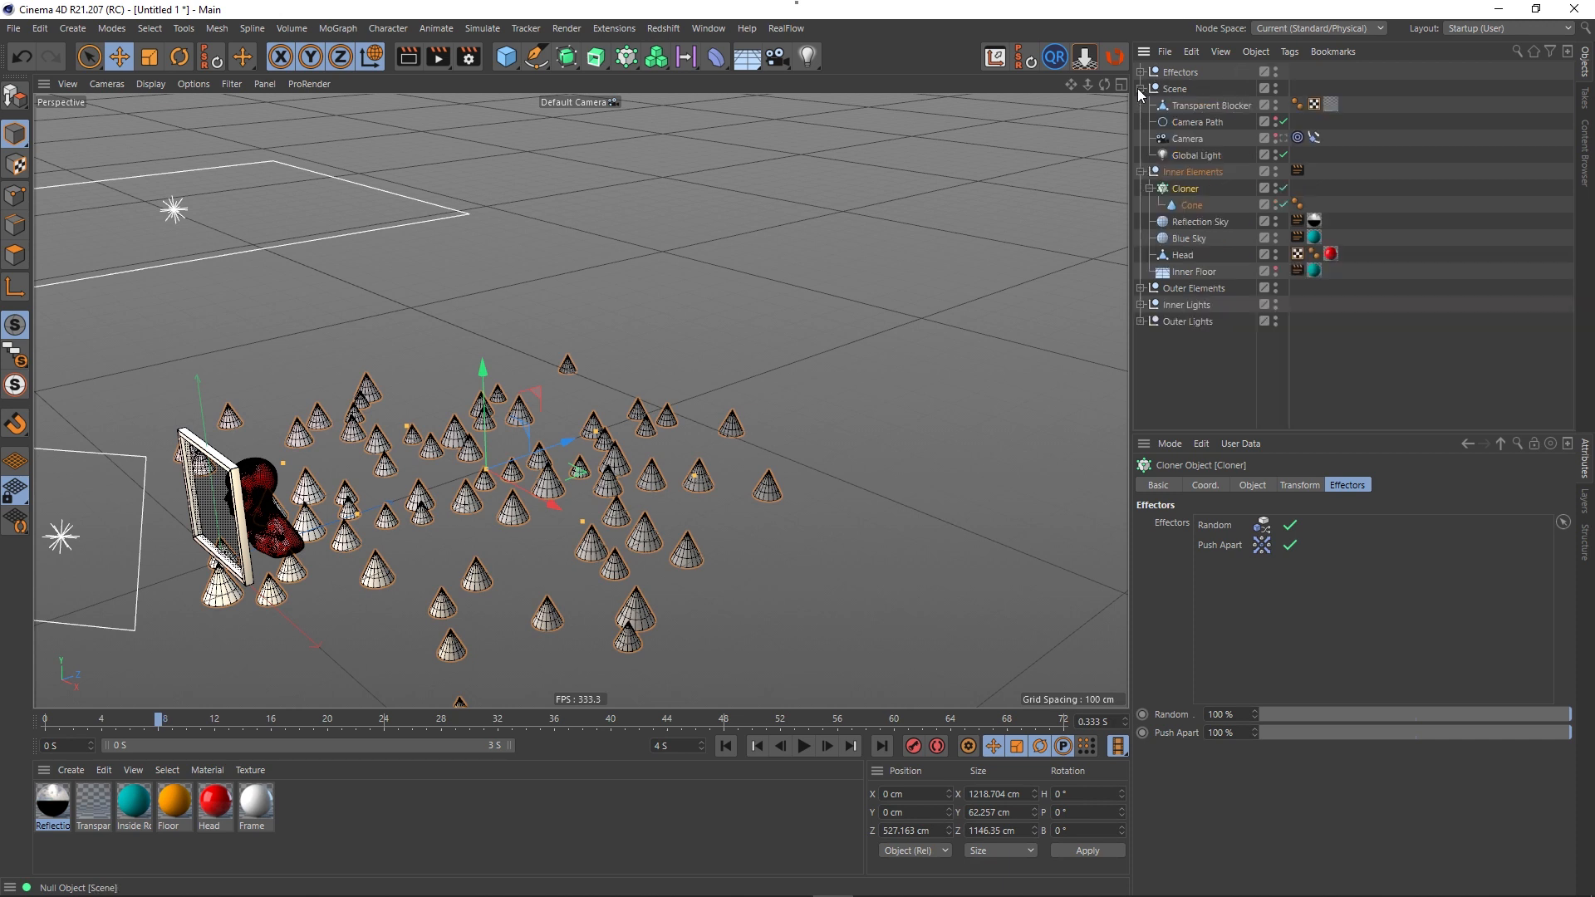
pyautogui.click(1284, 138)
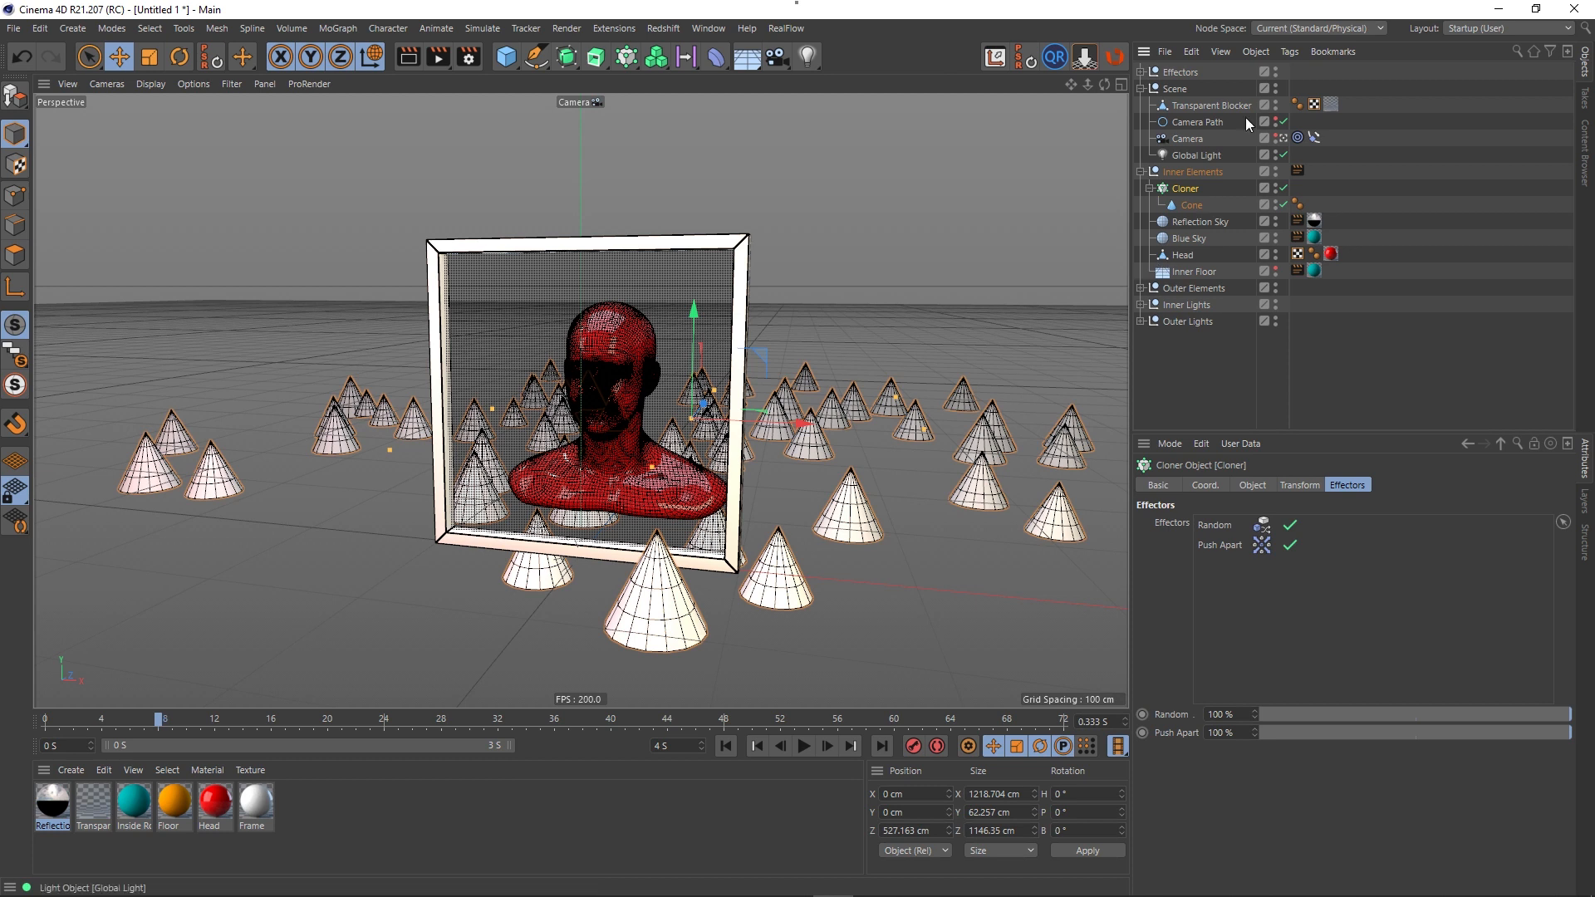
pyautogui.click(1283, 138)
# - In the Right view, raise the Cloner to about 32.5 cm on Y and move it back to about 646 cm on Z
pyautogui.middleClick(823, 318)
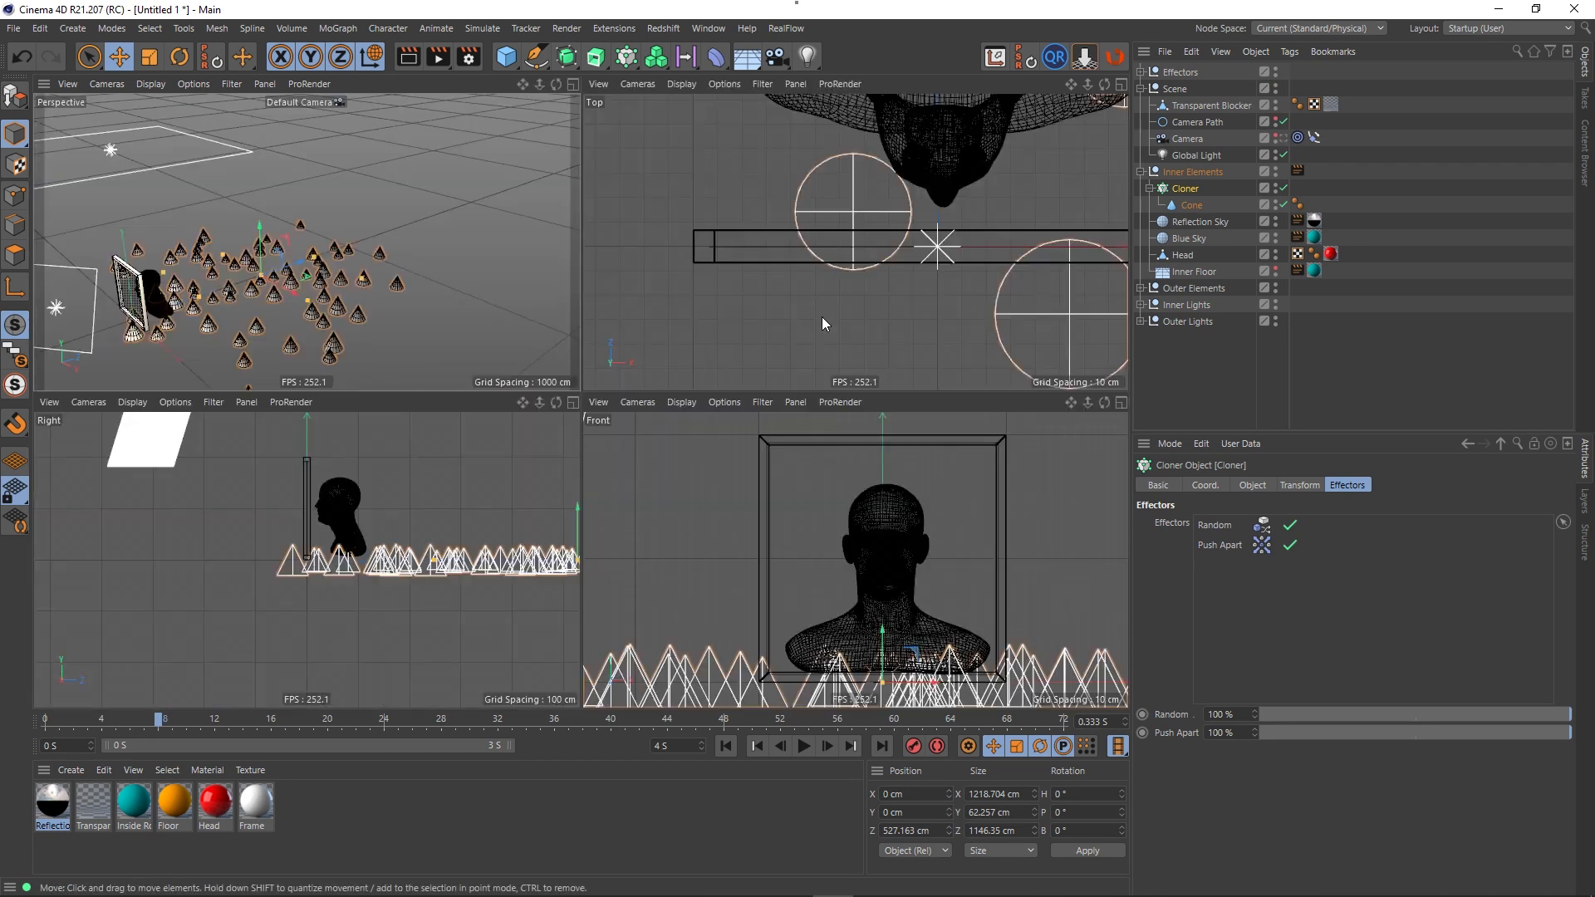
pyautogui.middleClick(411, 517)
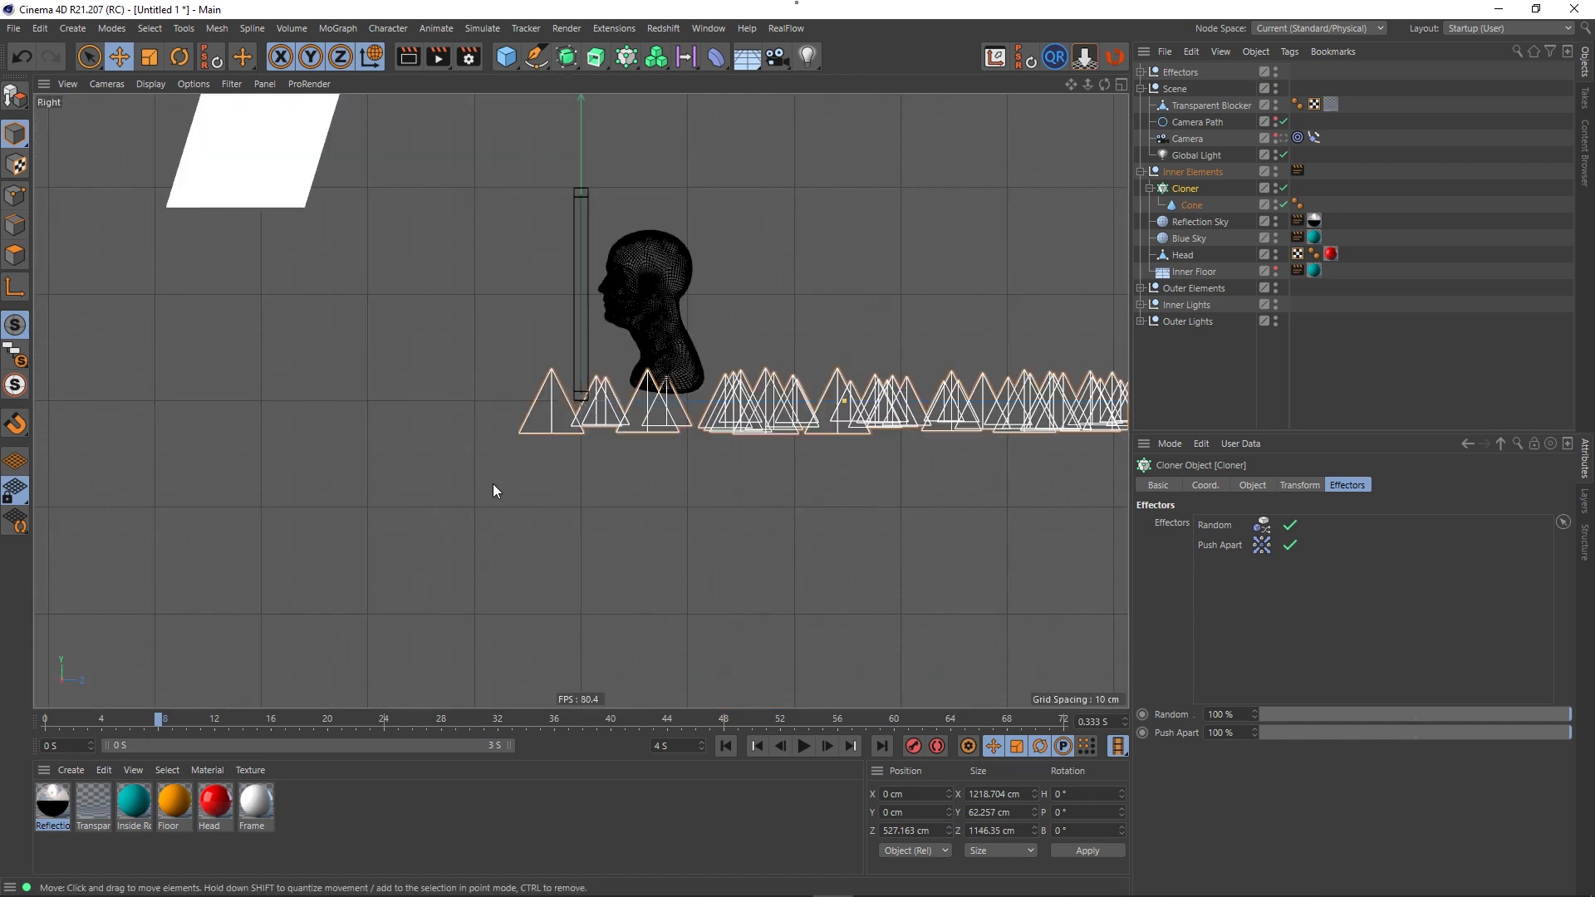
pyautogui.scroll(3, 704, 421)
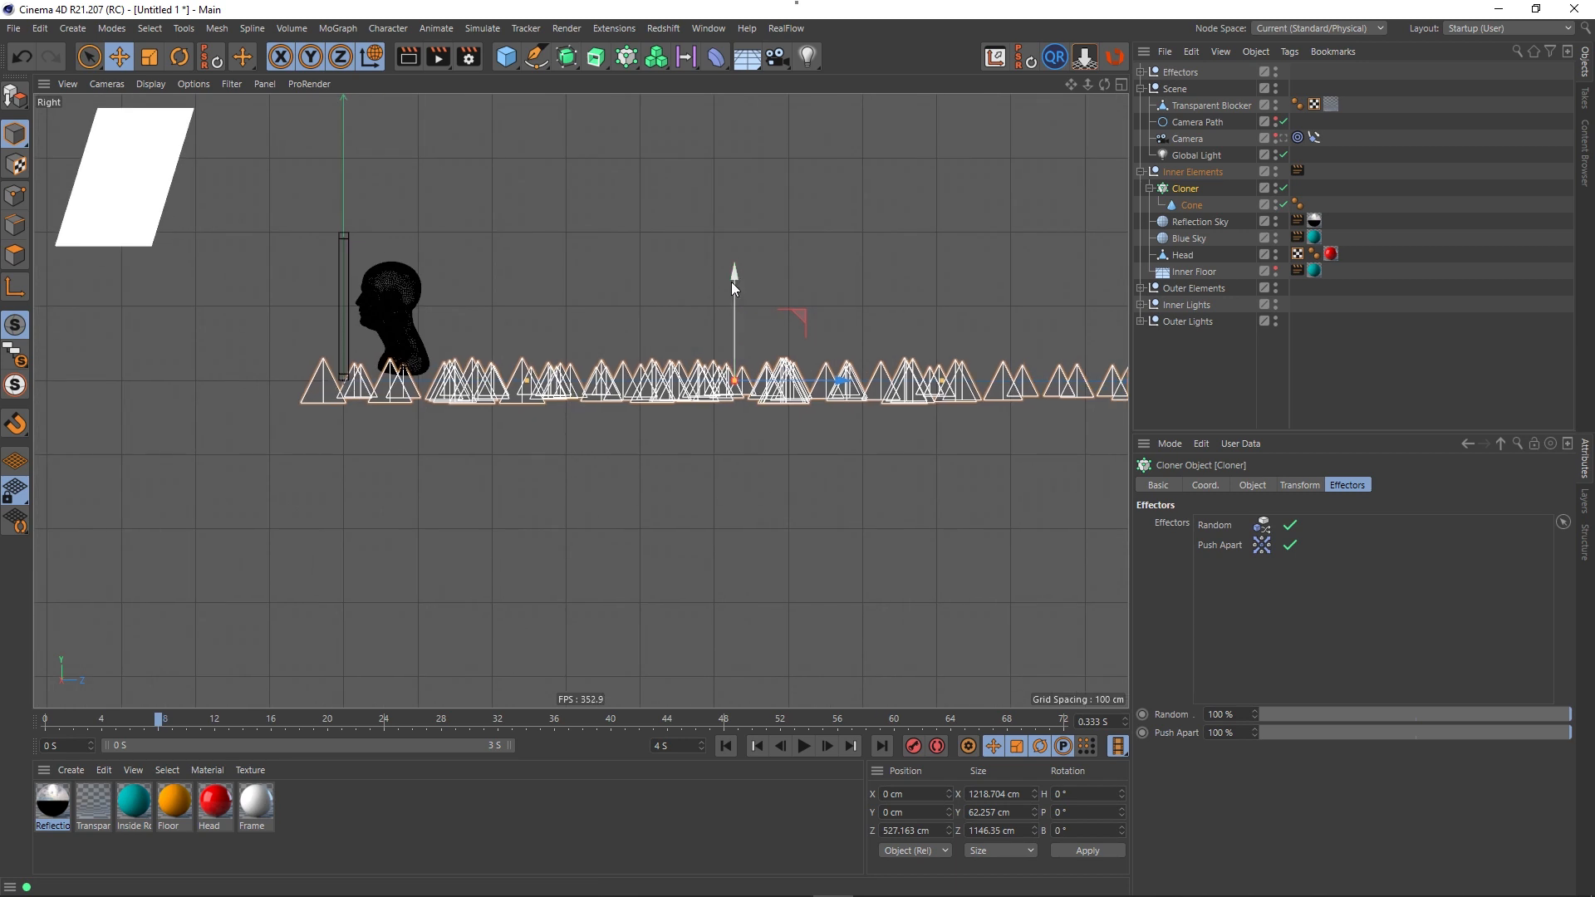
pyautogui.moveTo(732, 280); pyautogui.dragTo(734, 256)
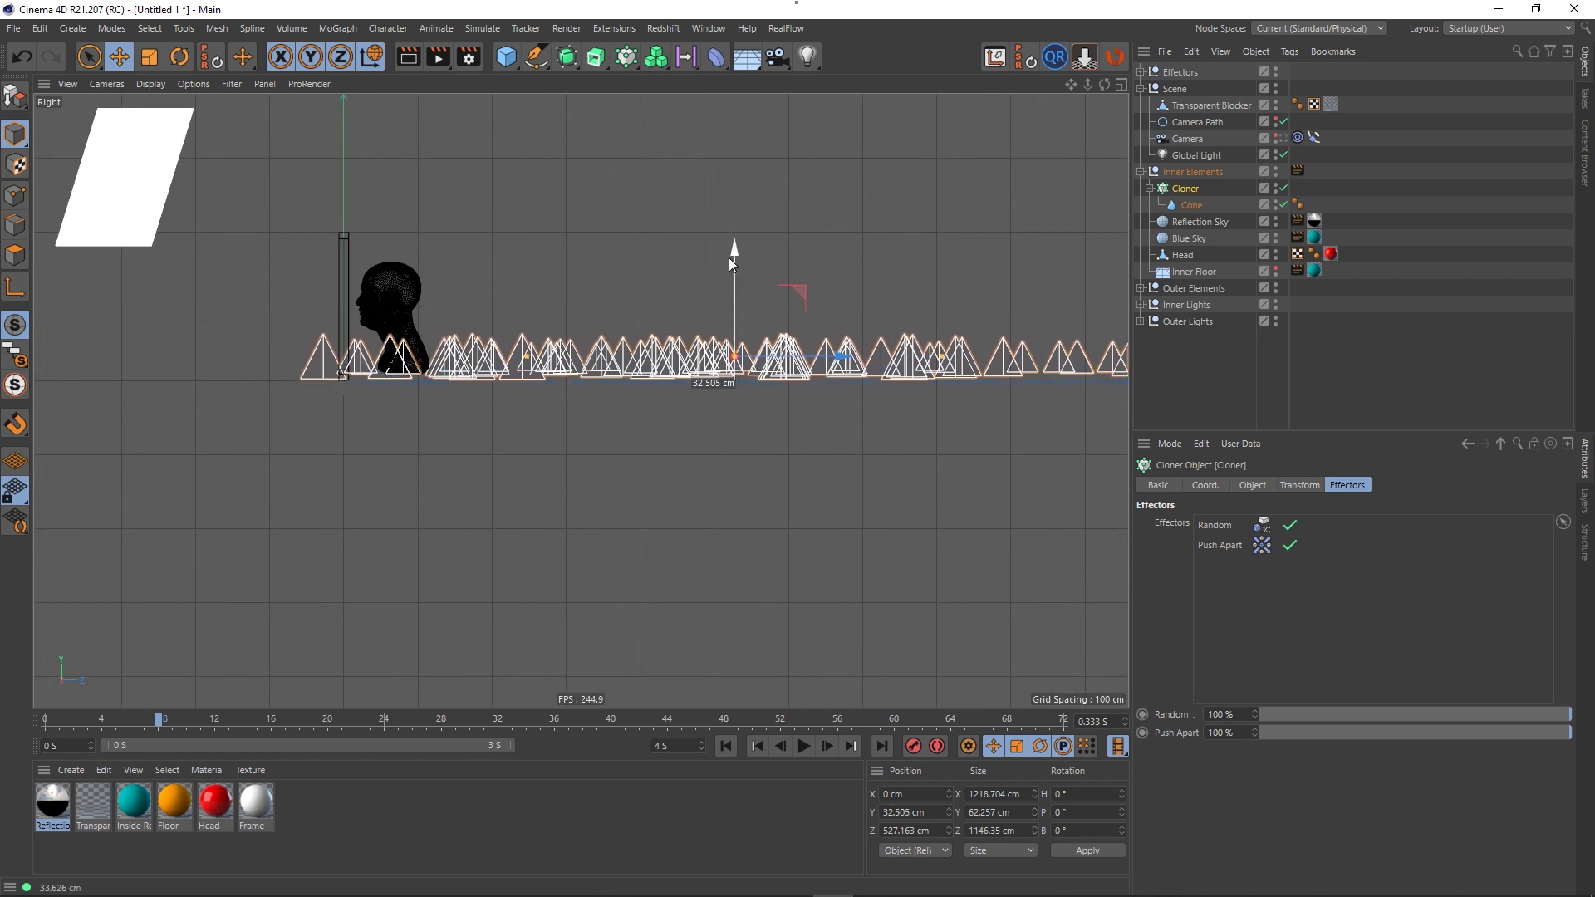
pyautogui.moveTo(831, 360); pyautogui.dragTo(912, 378)
# - In the Perspective view, move the Cloner farther behind the head to about 722 cm on Z
pyautogui.middleClick(765, 405)
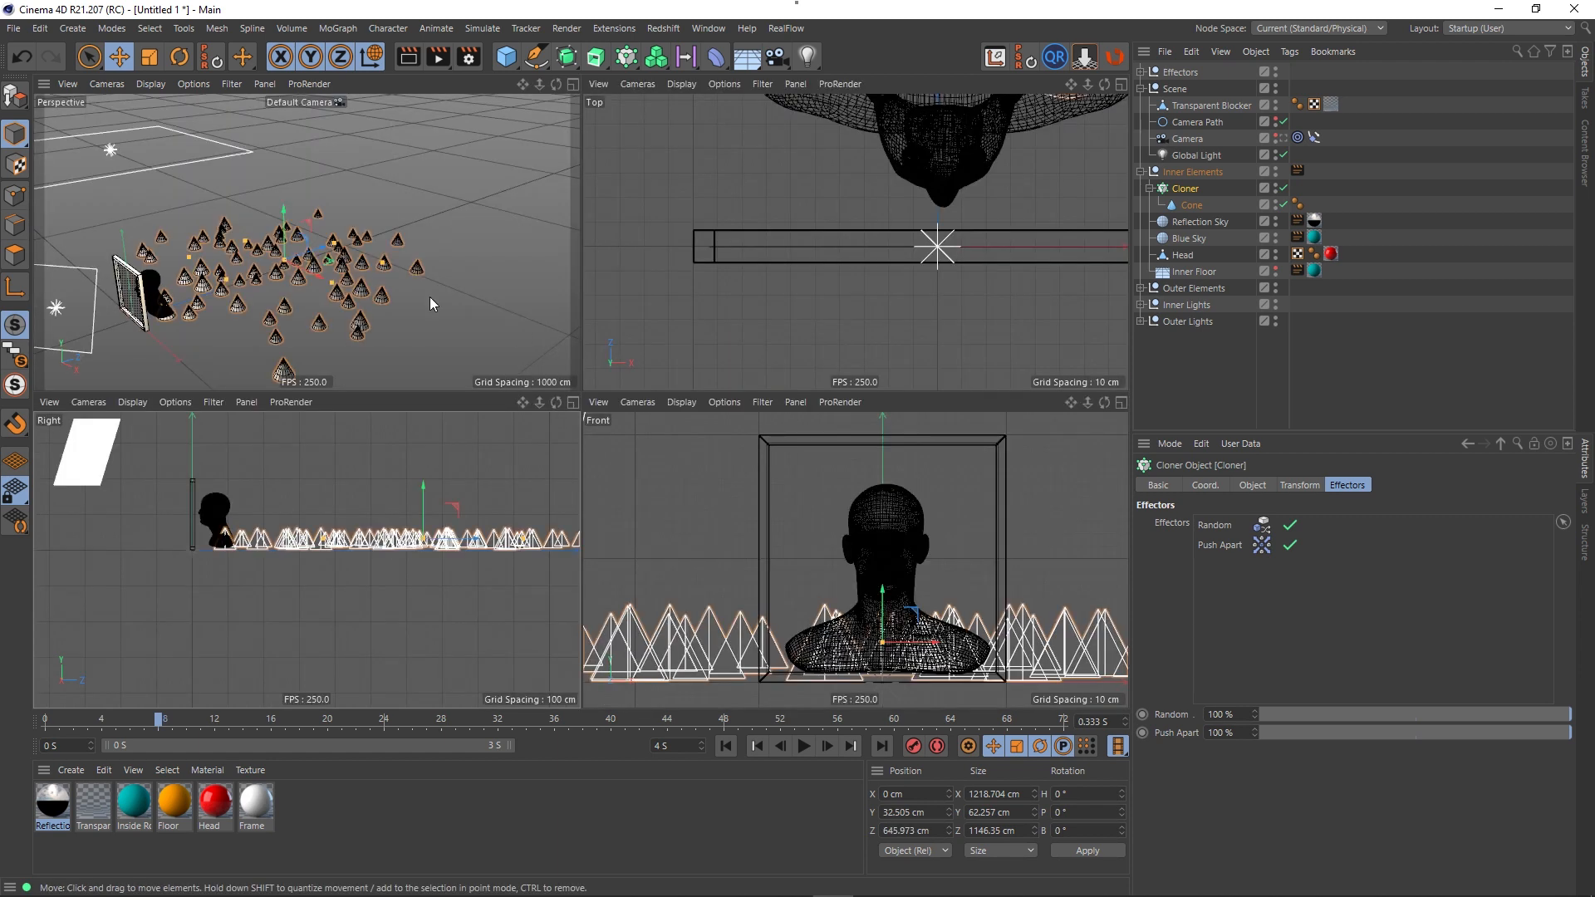
pyautogui.middleClick(356, 288)
pyautogui.keyDown('alt'); pyautogui.moveTo(387, 509); pyautogui.dragTo(207, 581); pyautogui.keyUp('alt')
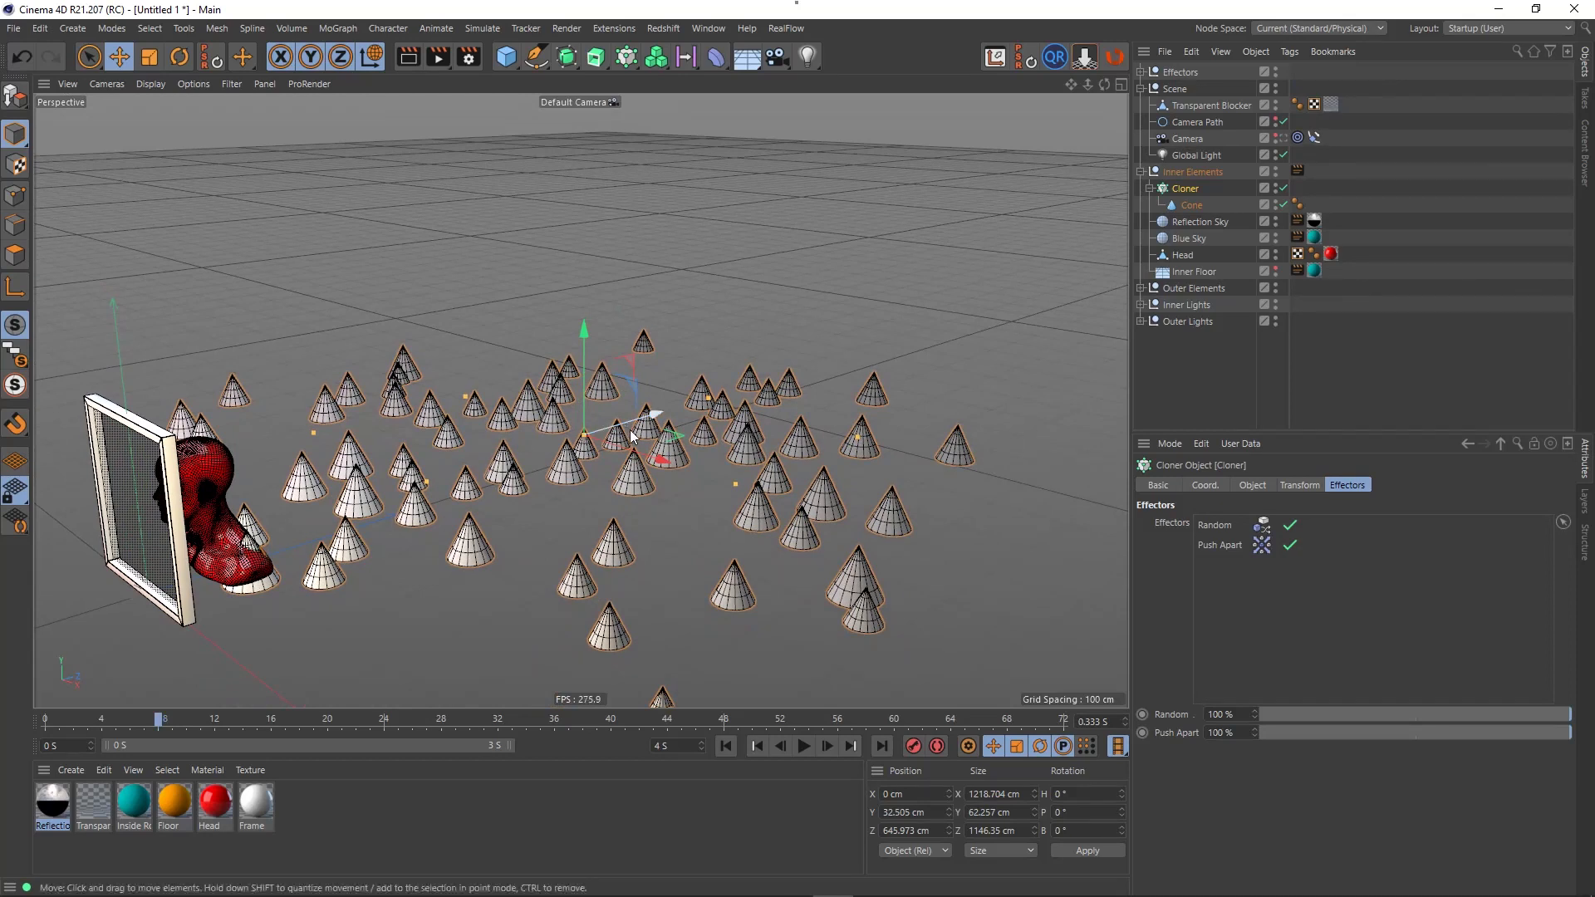
pyautogui.moveTo(630, 427); pyautogui.dragTo(669, 422)
pyautogui.keyDown('alt'); pyautogui.moveTo(426, 484); pyautogui.dragTo(657, 478); pyautogui.keyUp('alt')
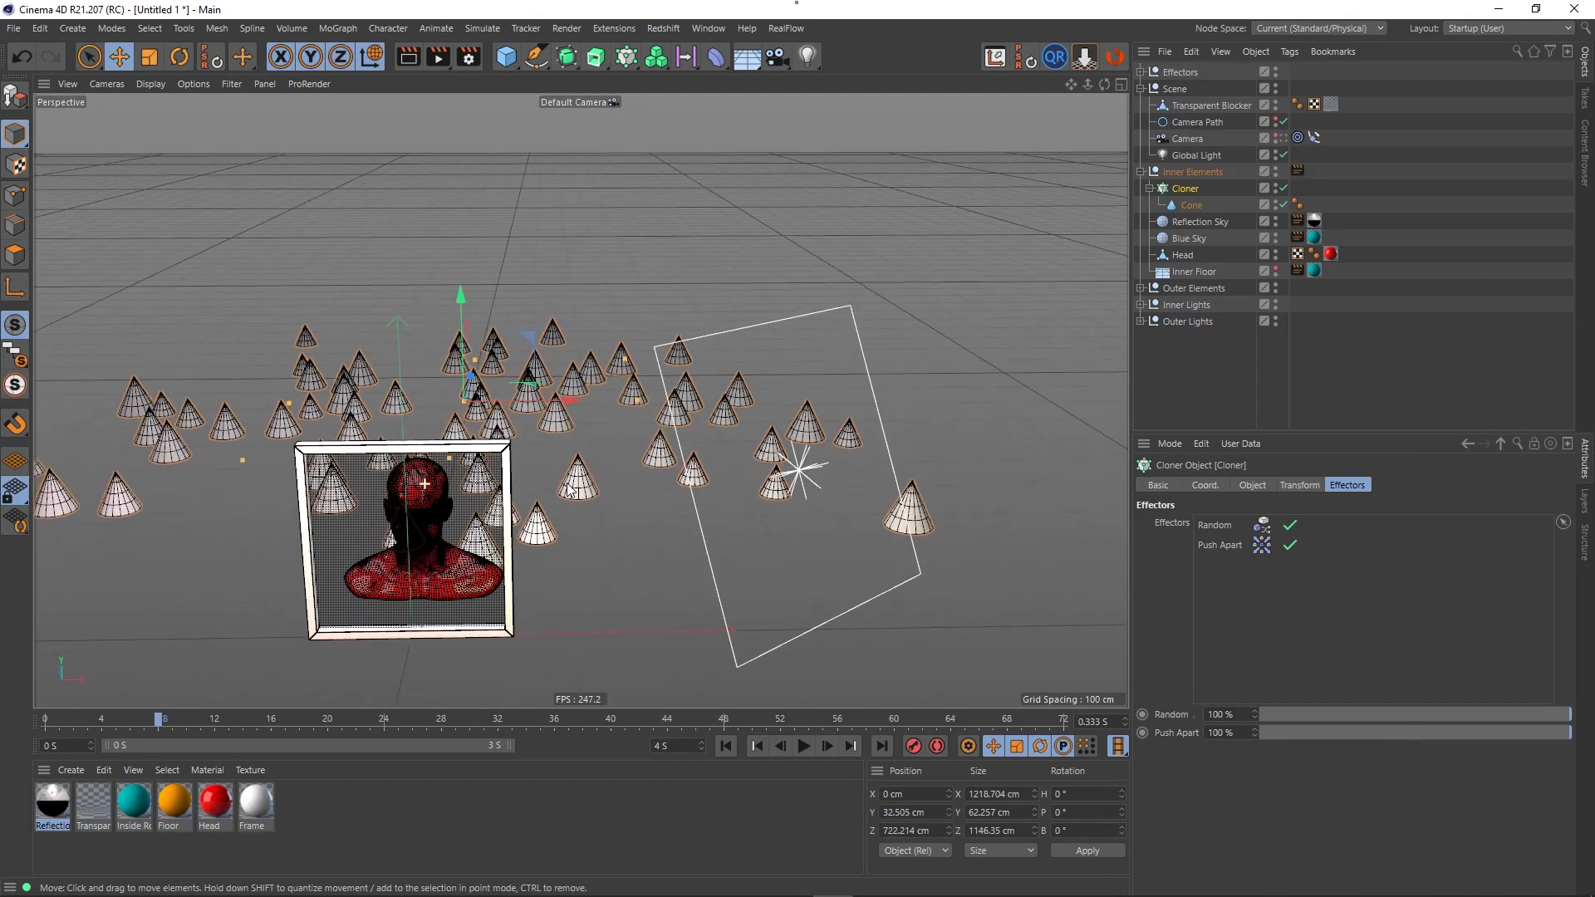
# - Collapse the Scene and Inner Elements groups and render the view through the scene camera
pyautogui.click(1283, 138)
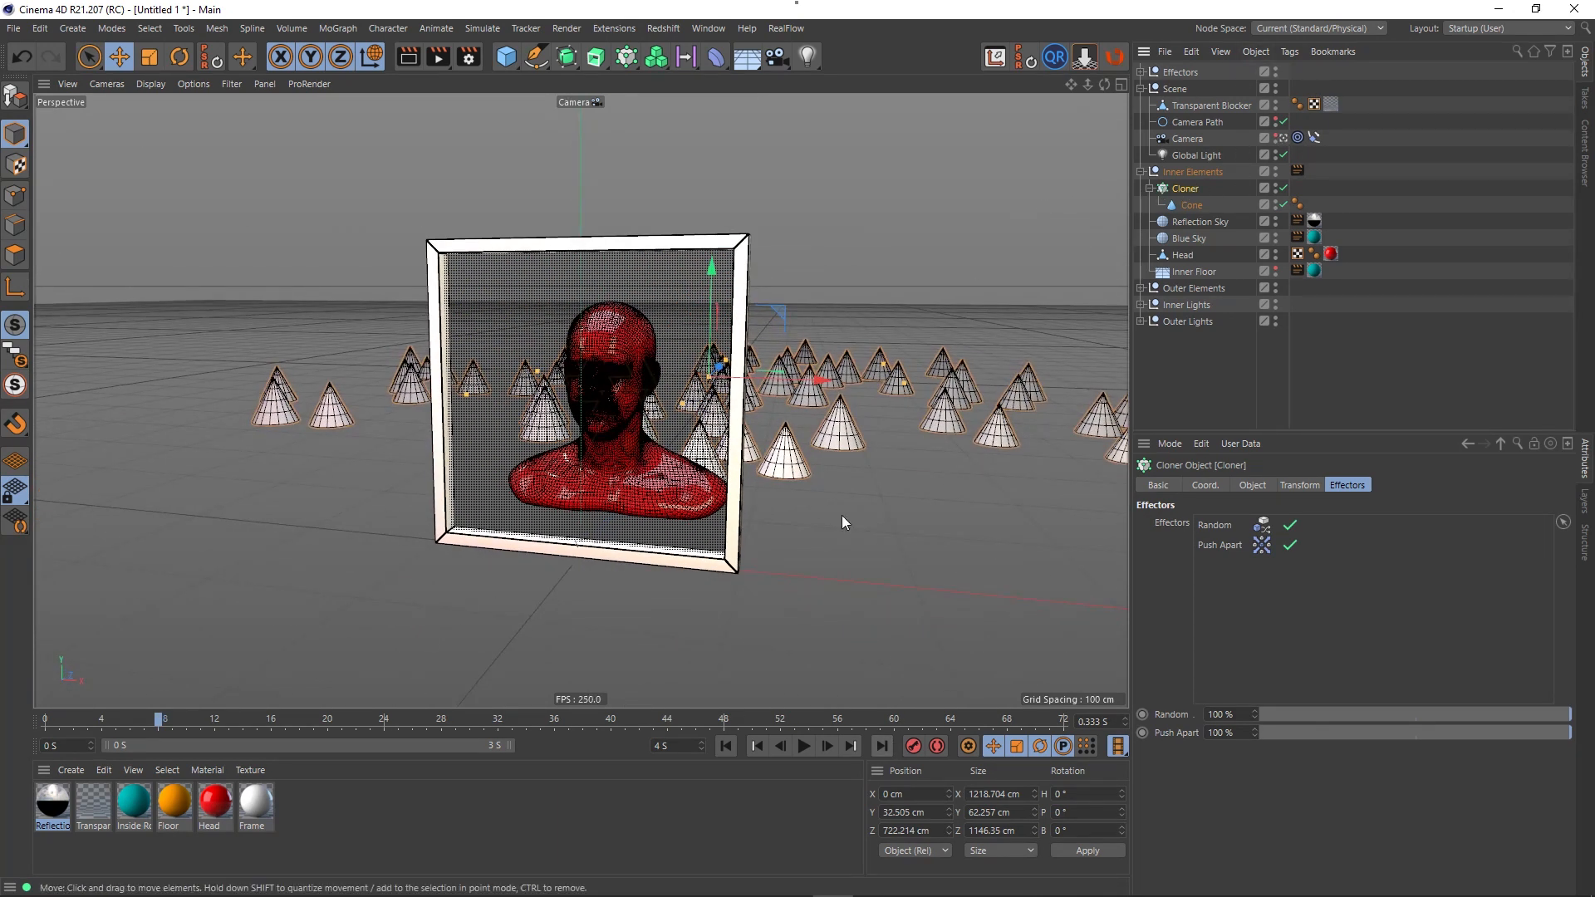
pyautogui.click(1141, 88)
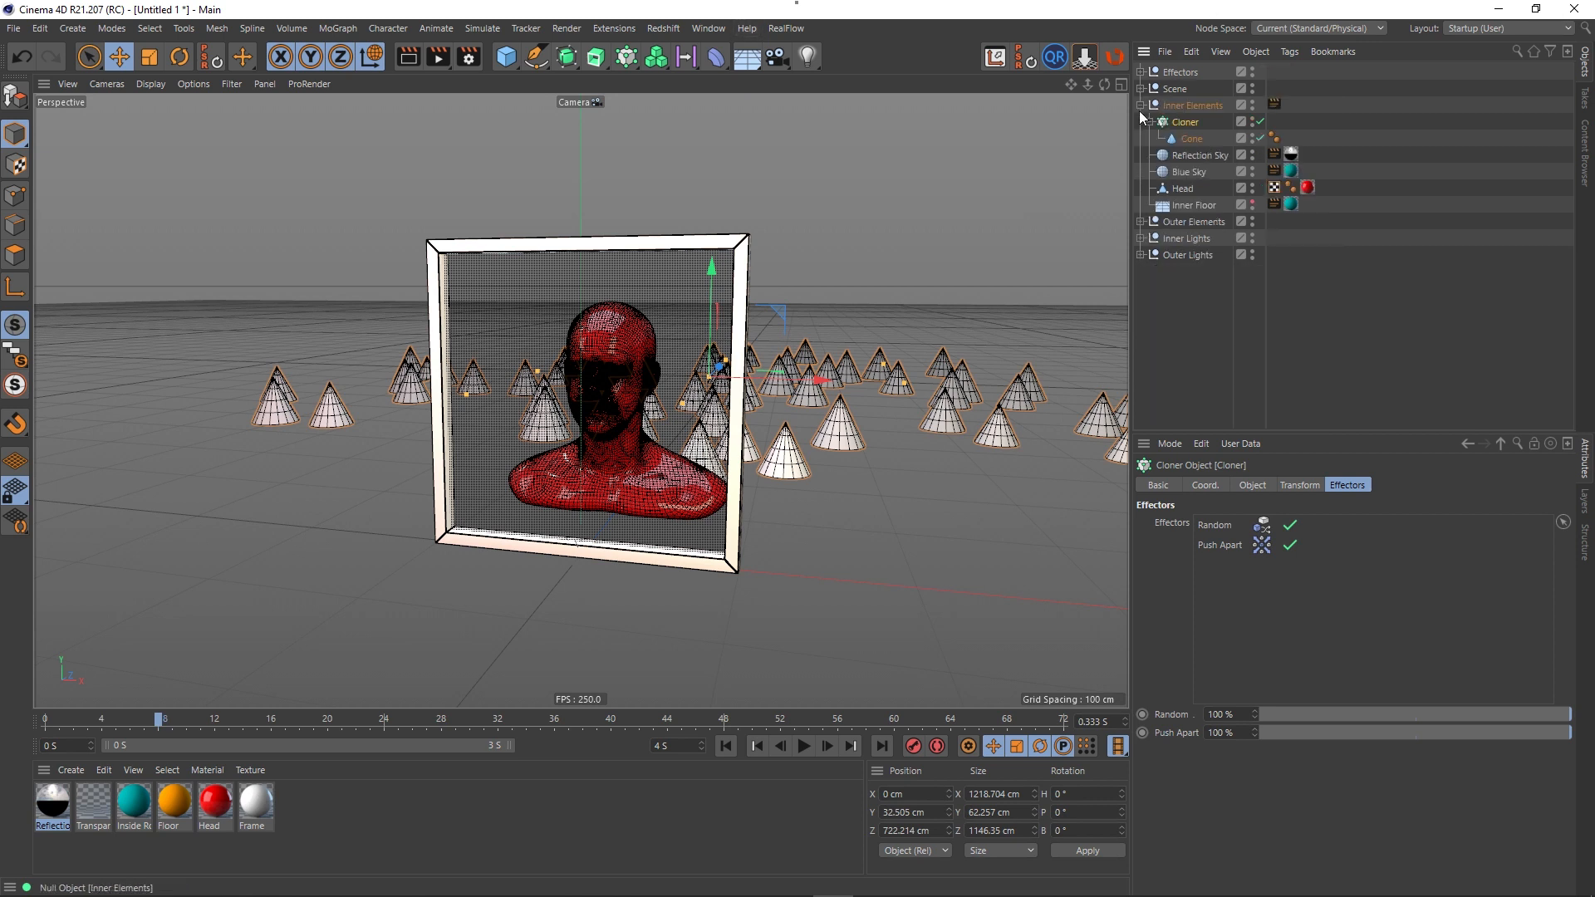
pyautogui.click(1140, 105)
pyautogui.click(1193, 257)
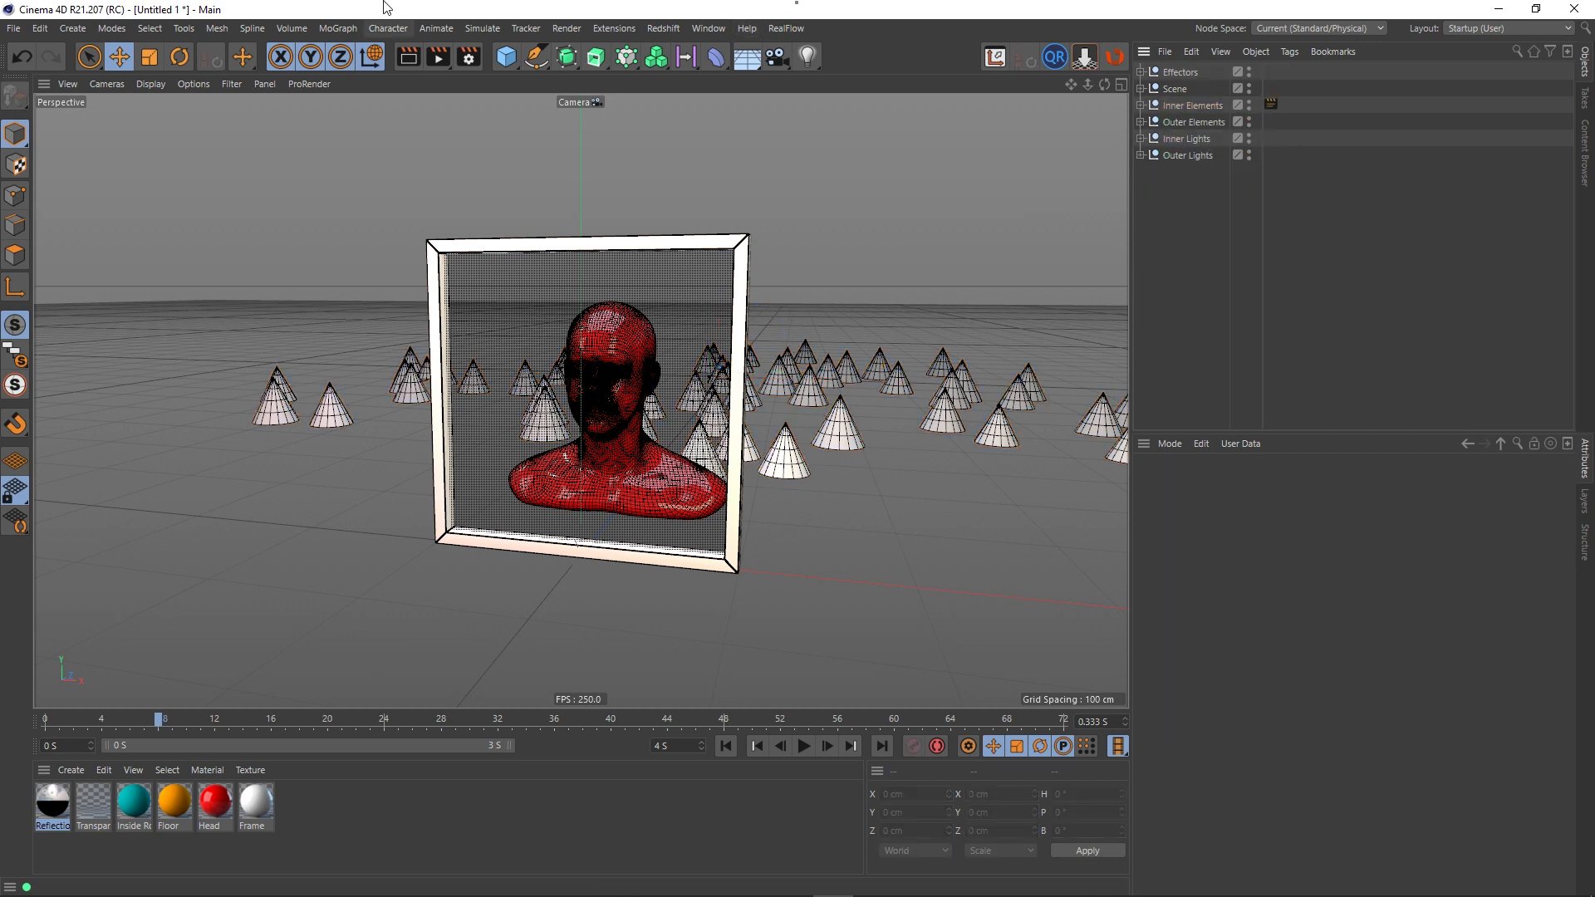
pyautogui.click(410, 62)
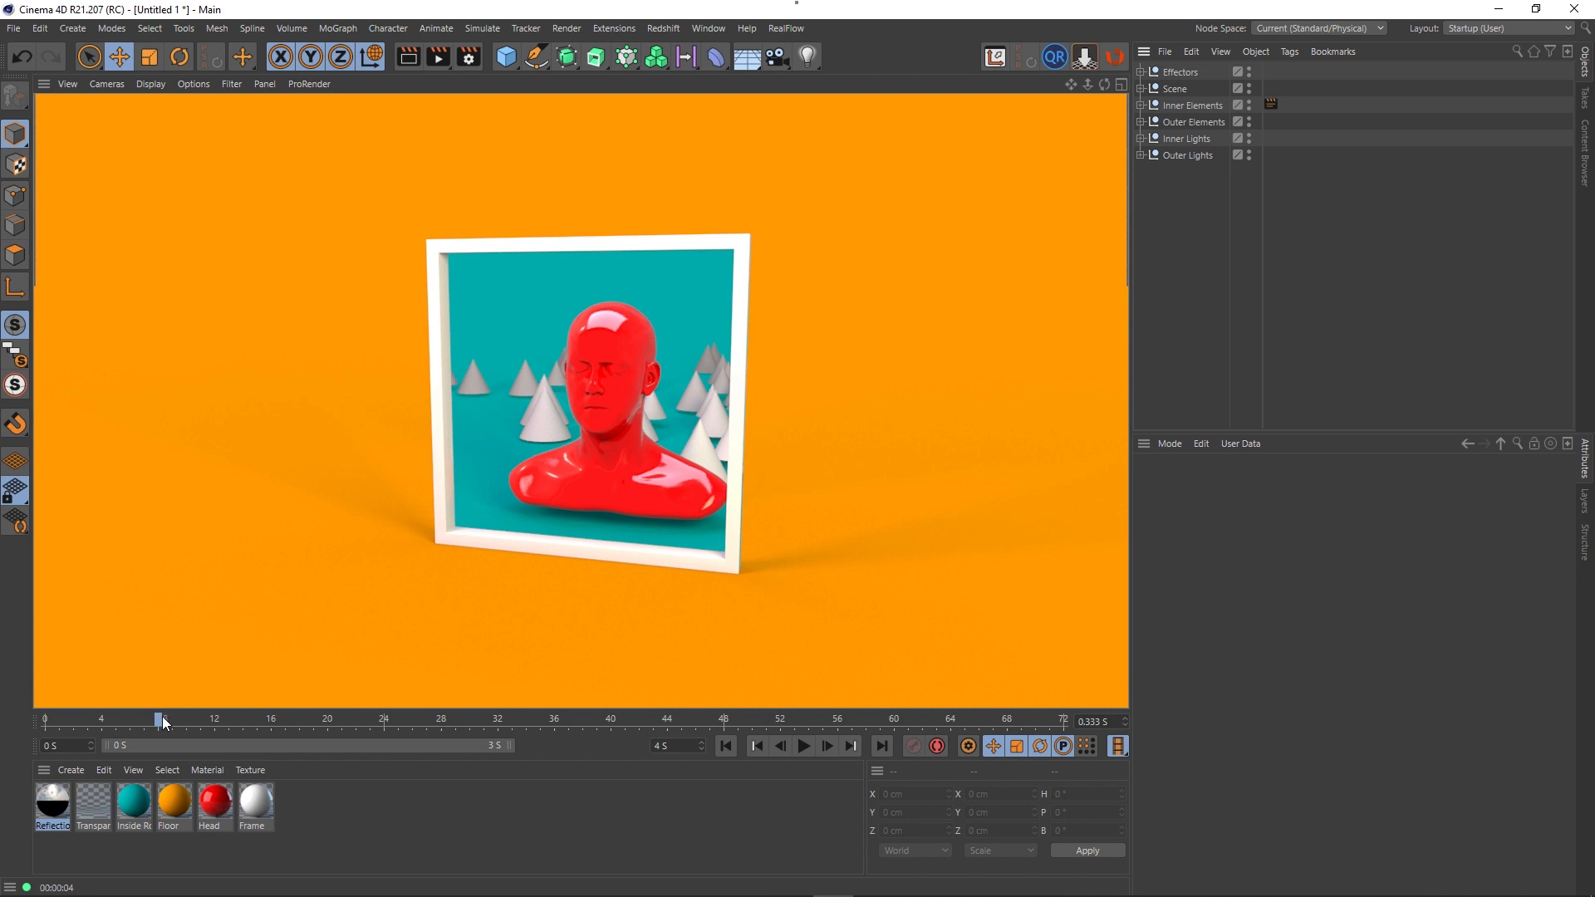
# - Render the scene-camera view at frames 0 and 6, and return the timeline to frame 9
pyautogui.moveTo(162, 716)
pyautogui.mouseDown()
pyautogui.moveTo(214, 725)
pyautogui.moveTo(51, 741)
pyautogui.mouseUp()
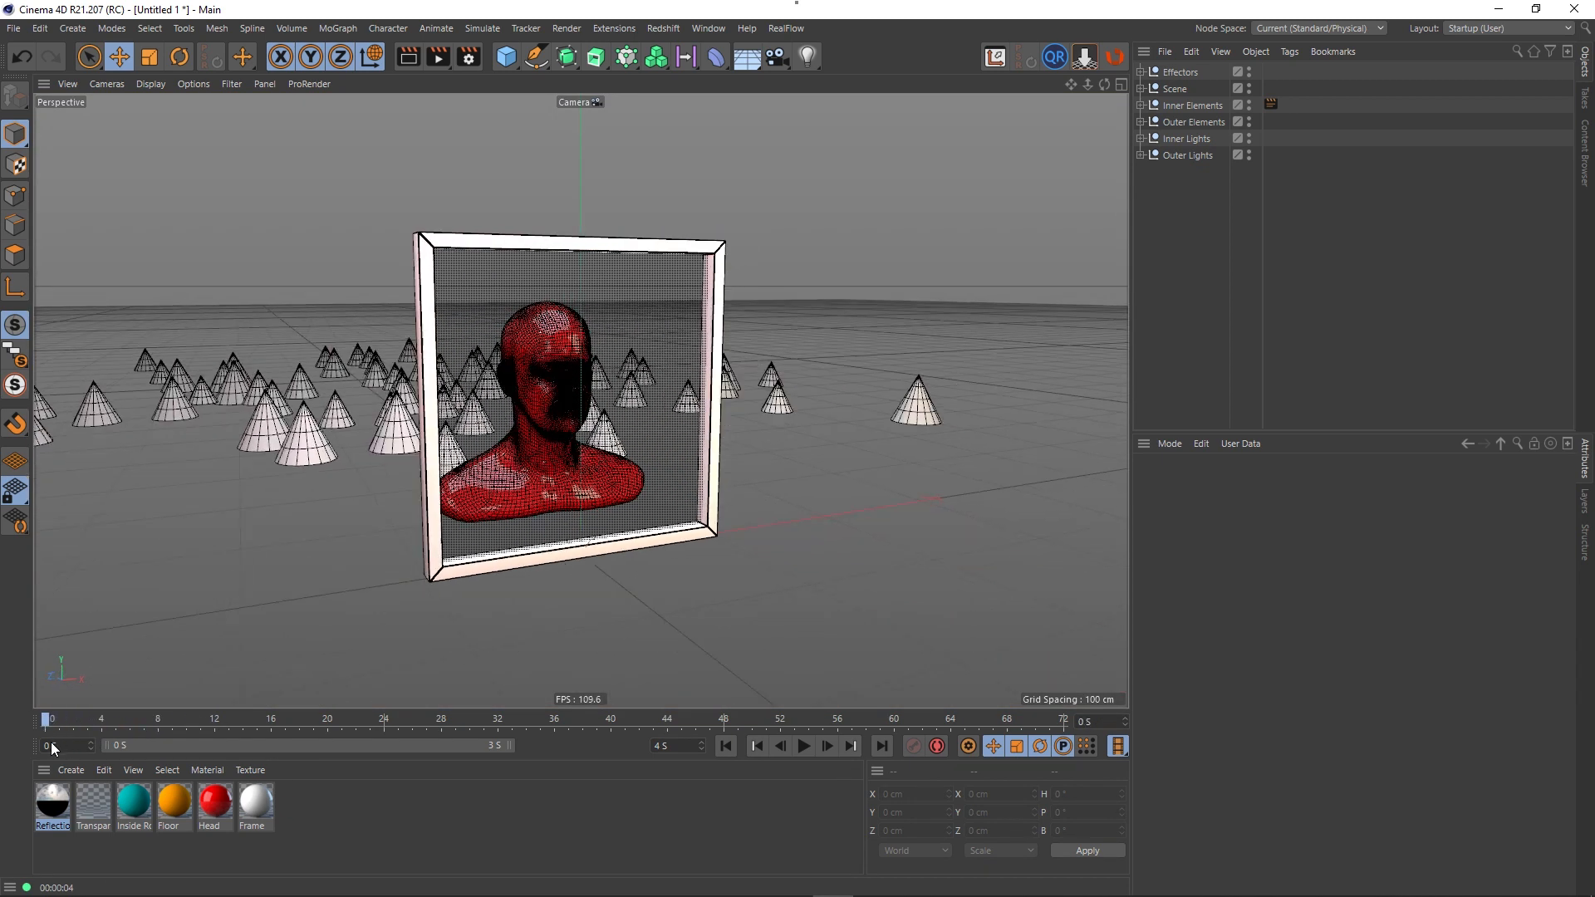
pyautogui.click(407, 58)
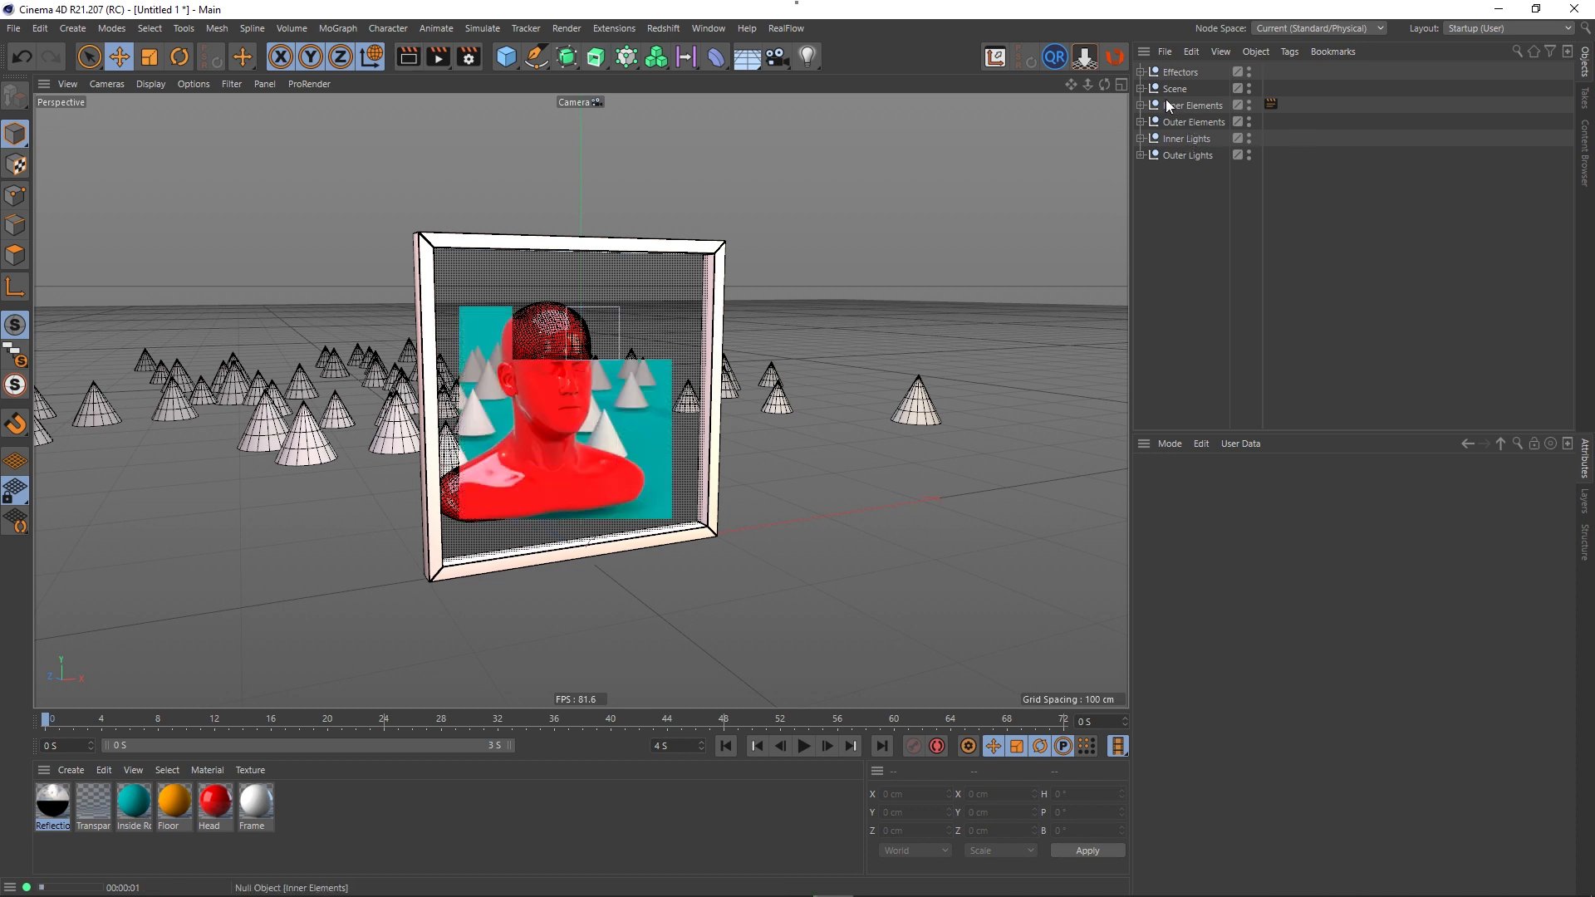
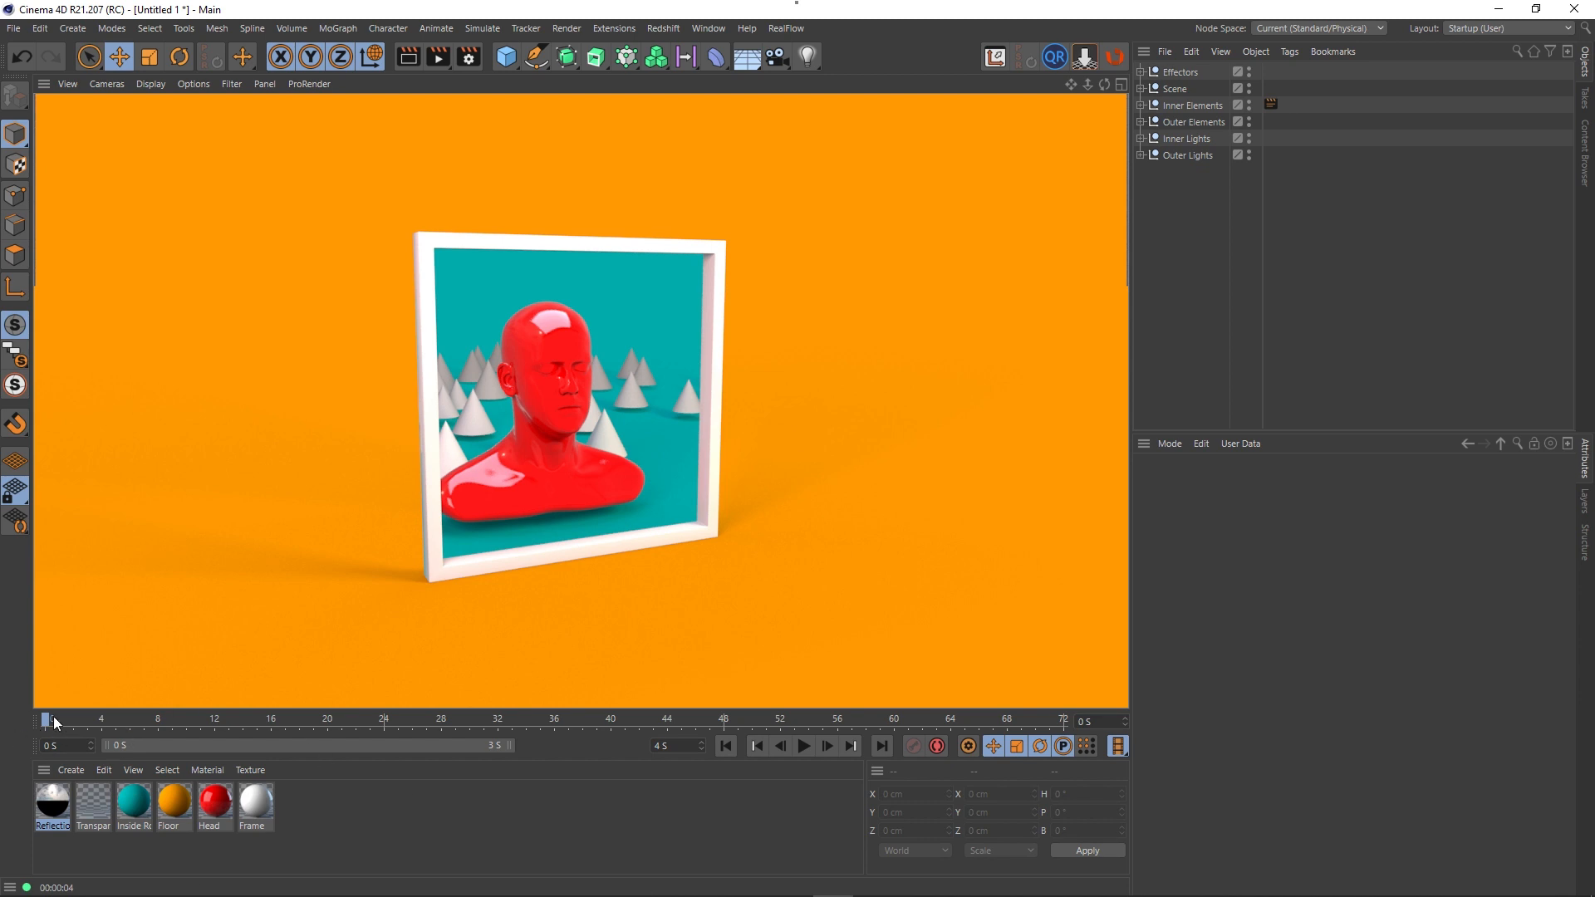
pyautogui.moveTo(53, 716); pyautogui.dragTo(130, 725)
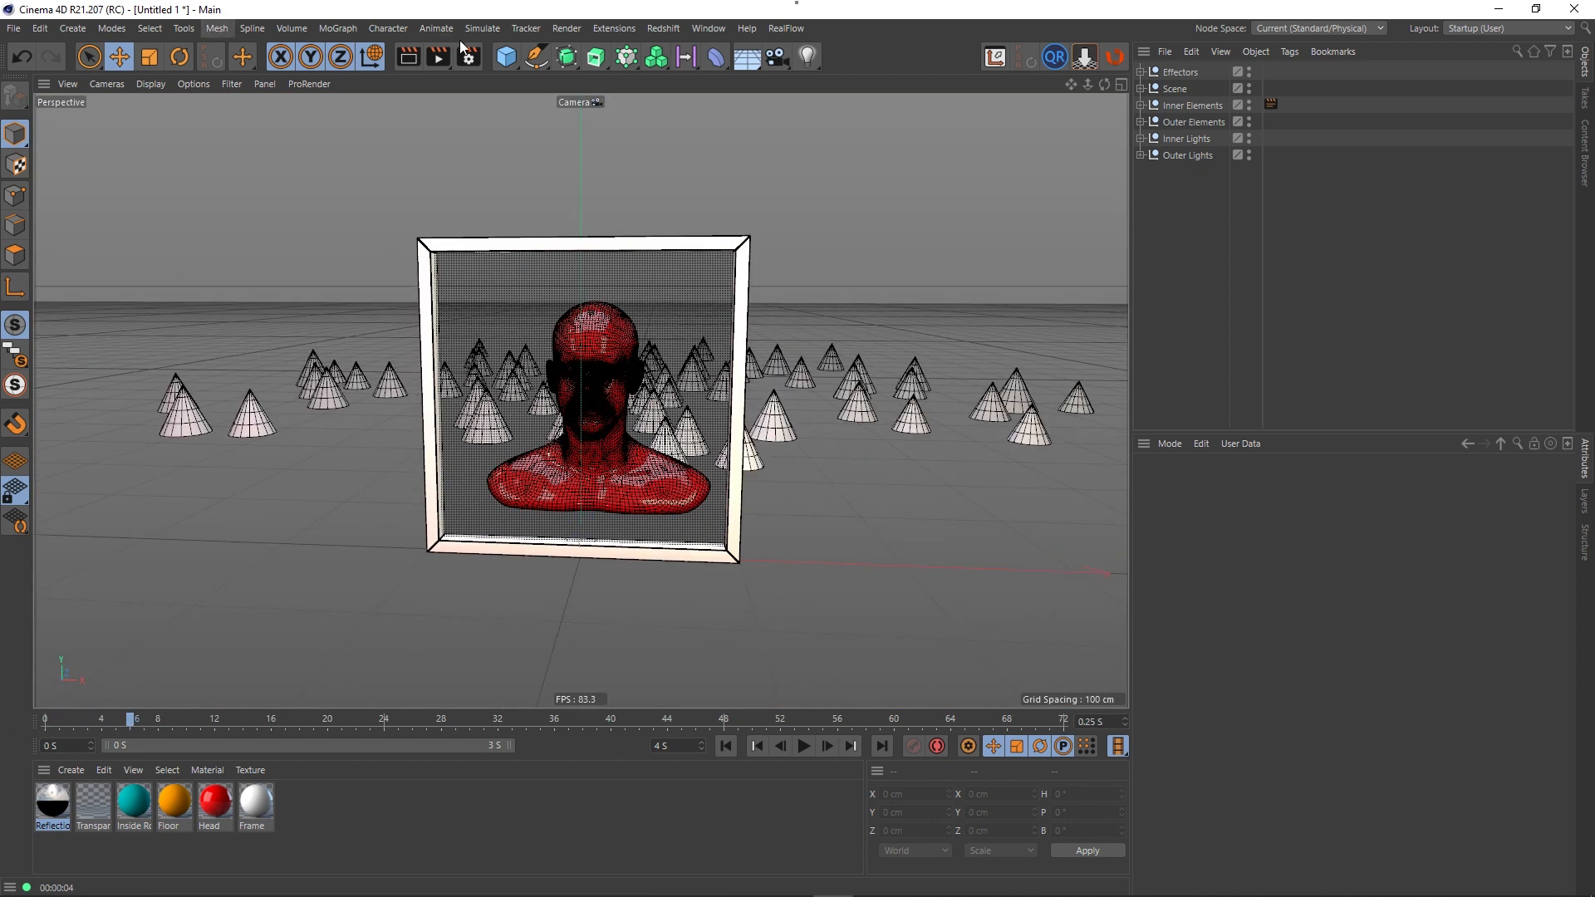
pyautogui.click(408, 57)
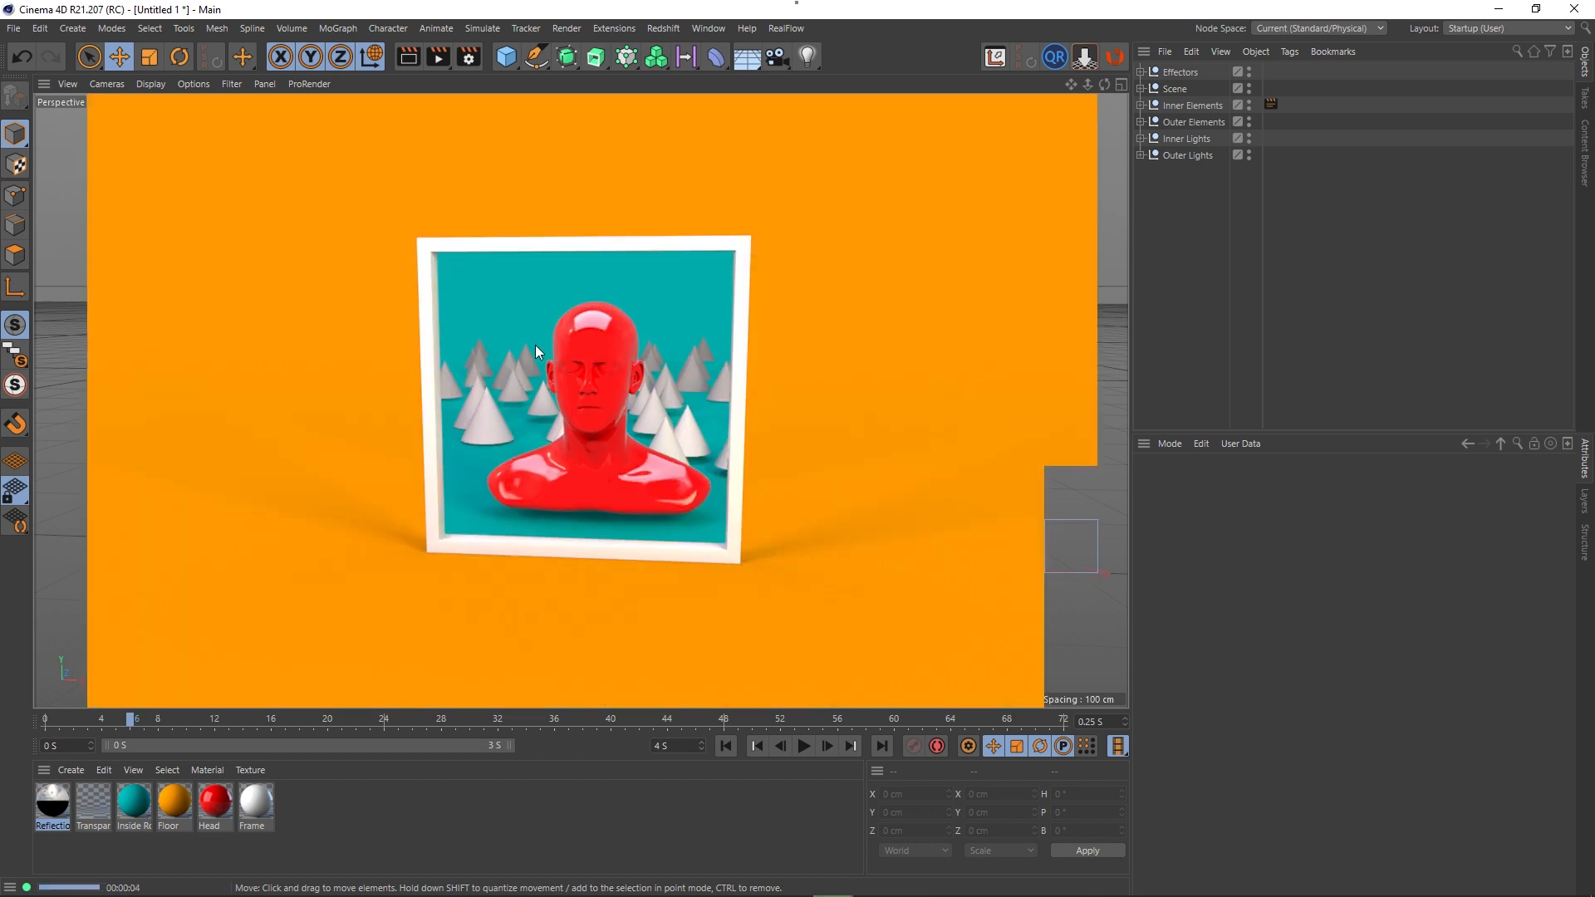
pyautogui.moveTo(132, 715); pyautogui.dragTo(307, 718)
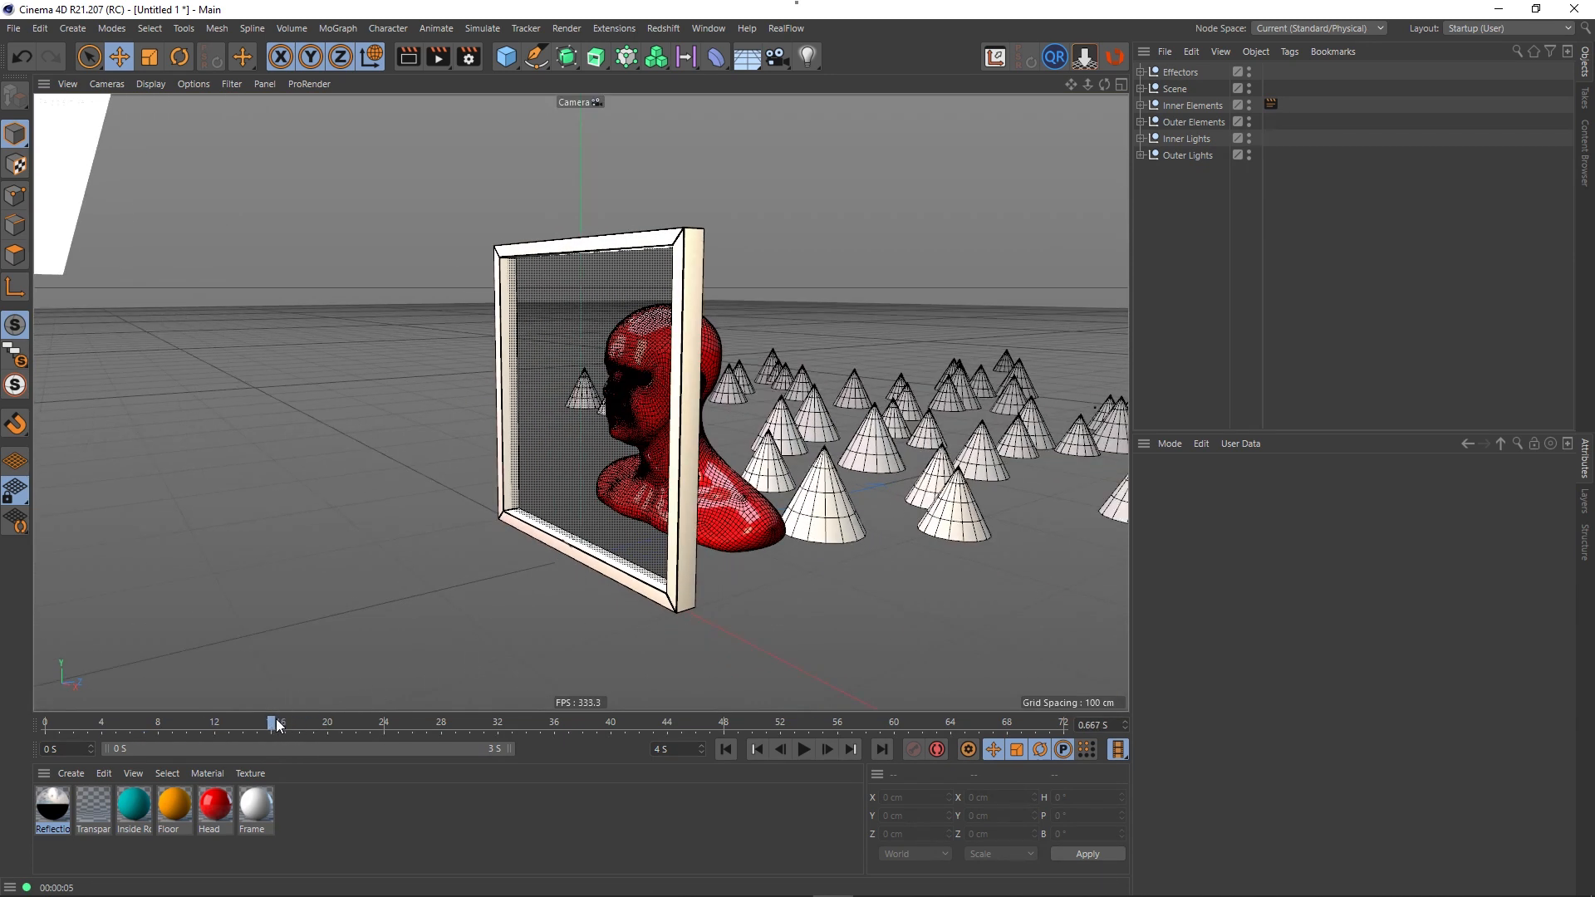
pyautogui.moveTo(275, 723); pyautogui.dragTo(173, 723)
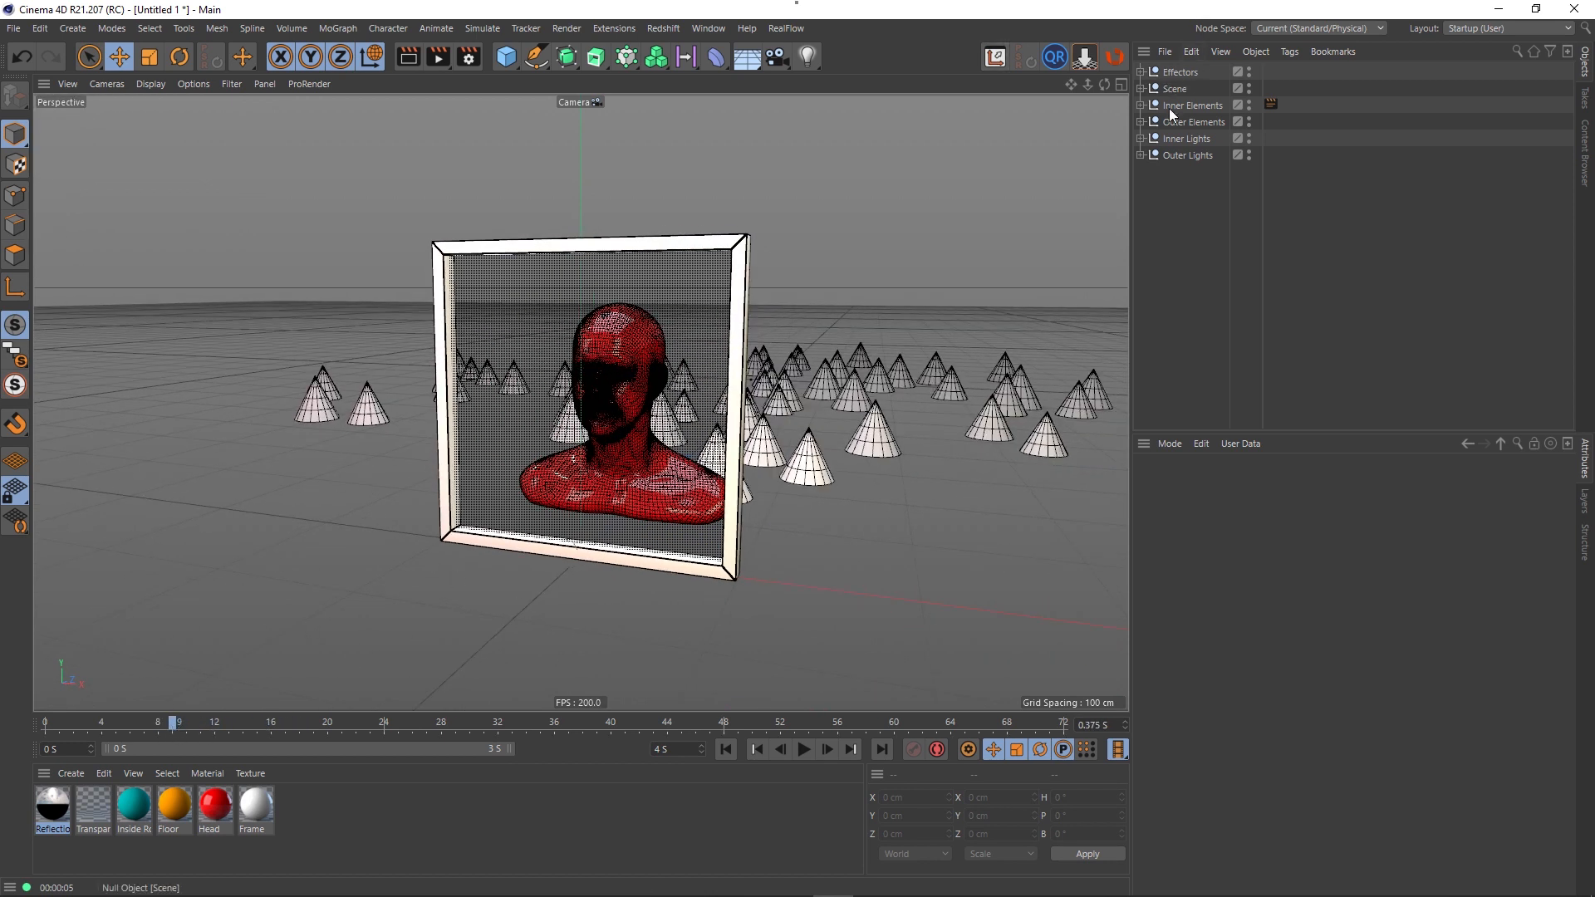
# - Delete the Top, Left and Right lights from the Inner Lights group
pyautogui.click(1141, 156)
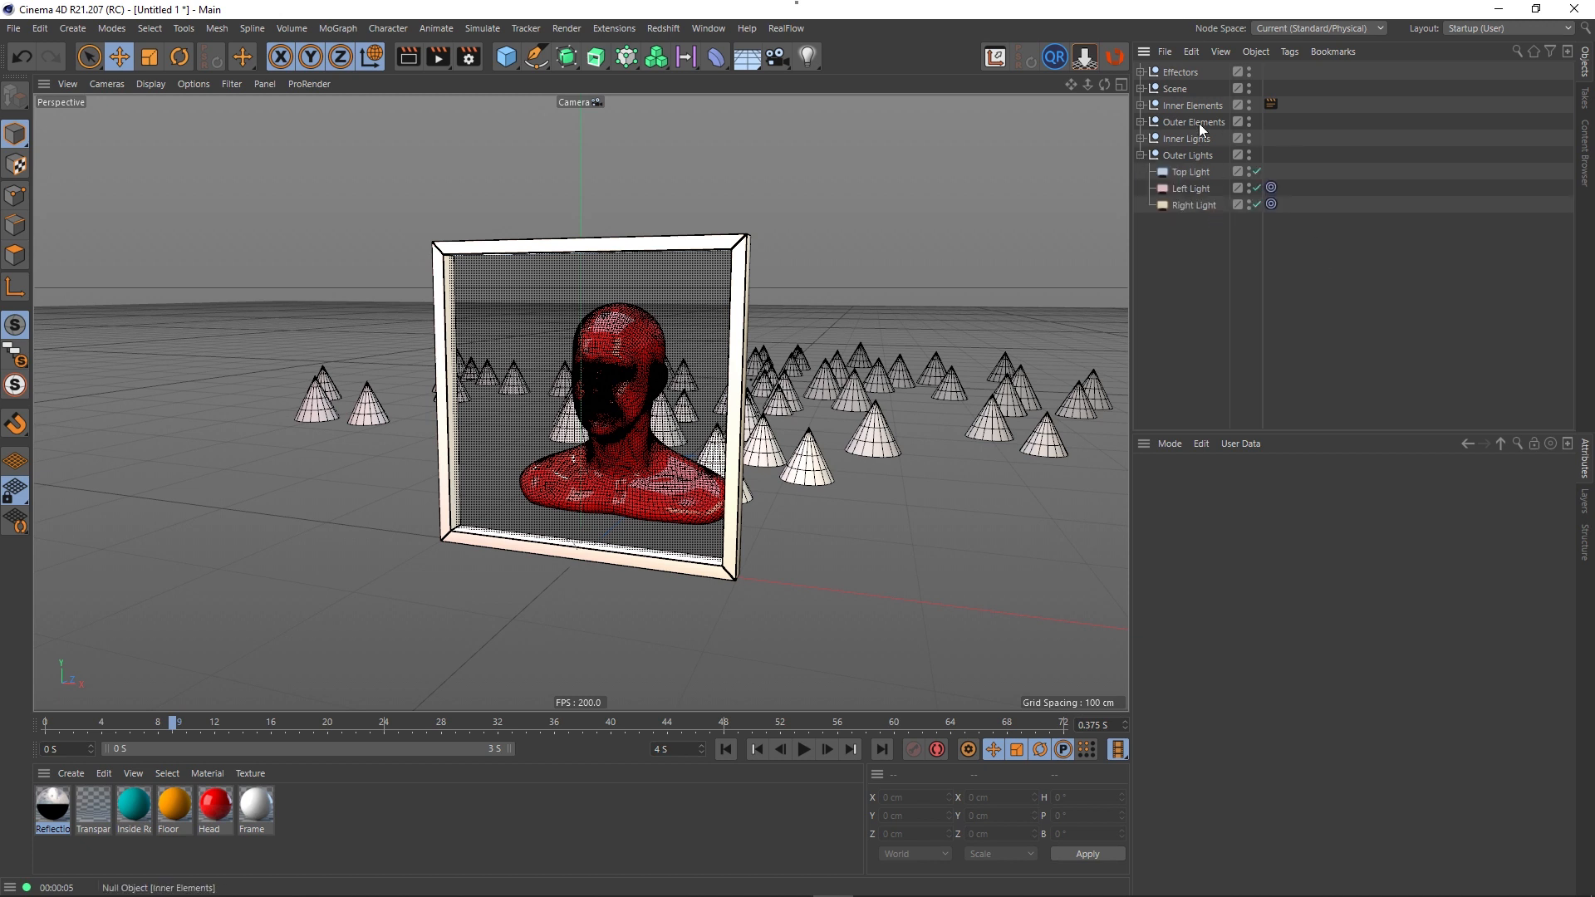
pyautogui.click(1140, 155)
pyautogui.click(1139, 139)
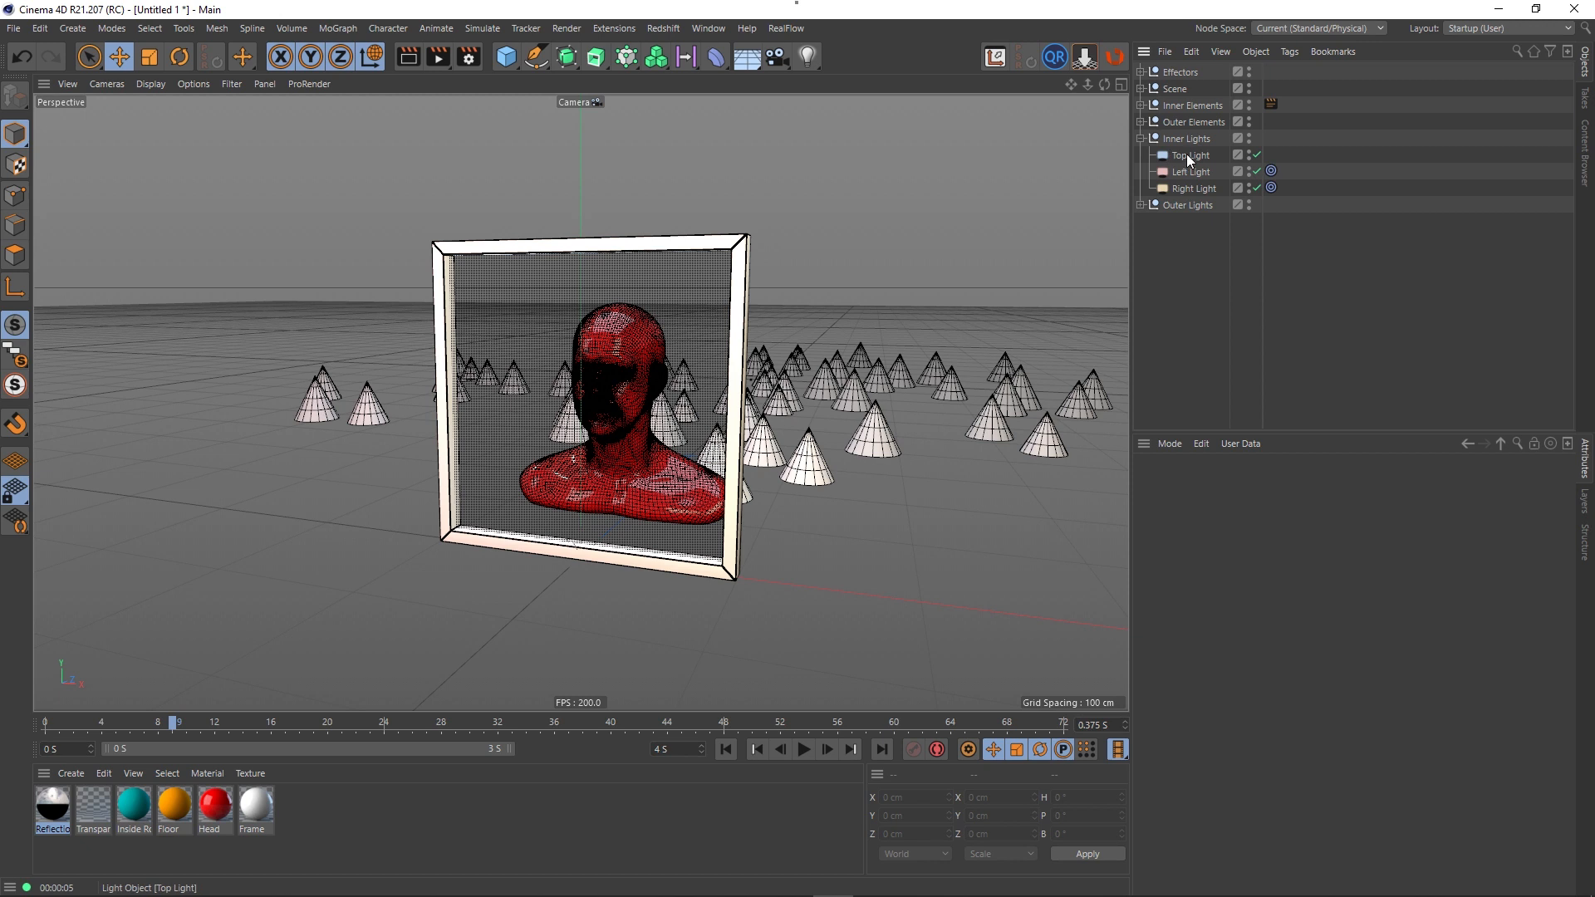
pyautogui.click(1185, 156)
pyautogui.press('Delete')
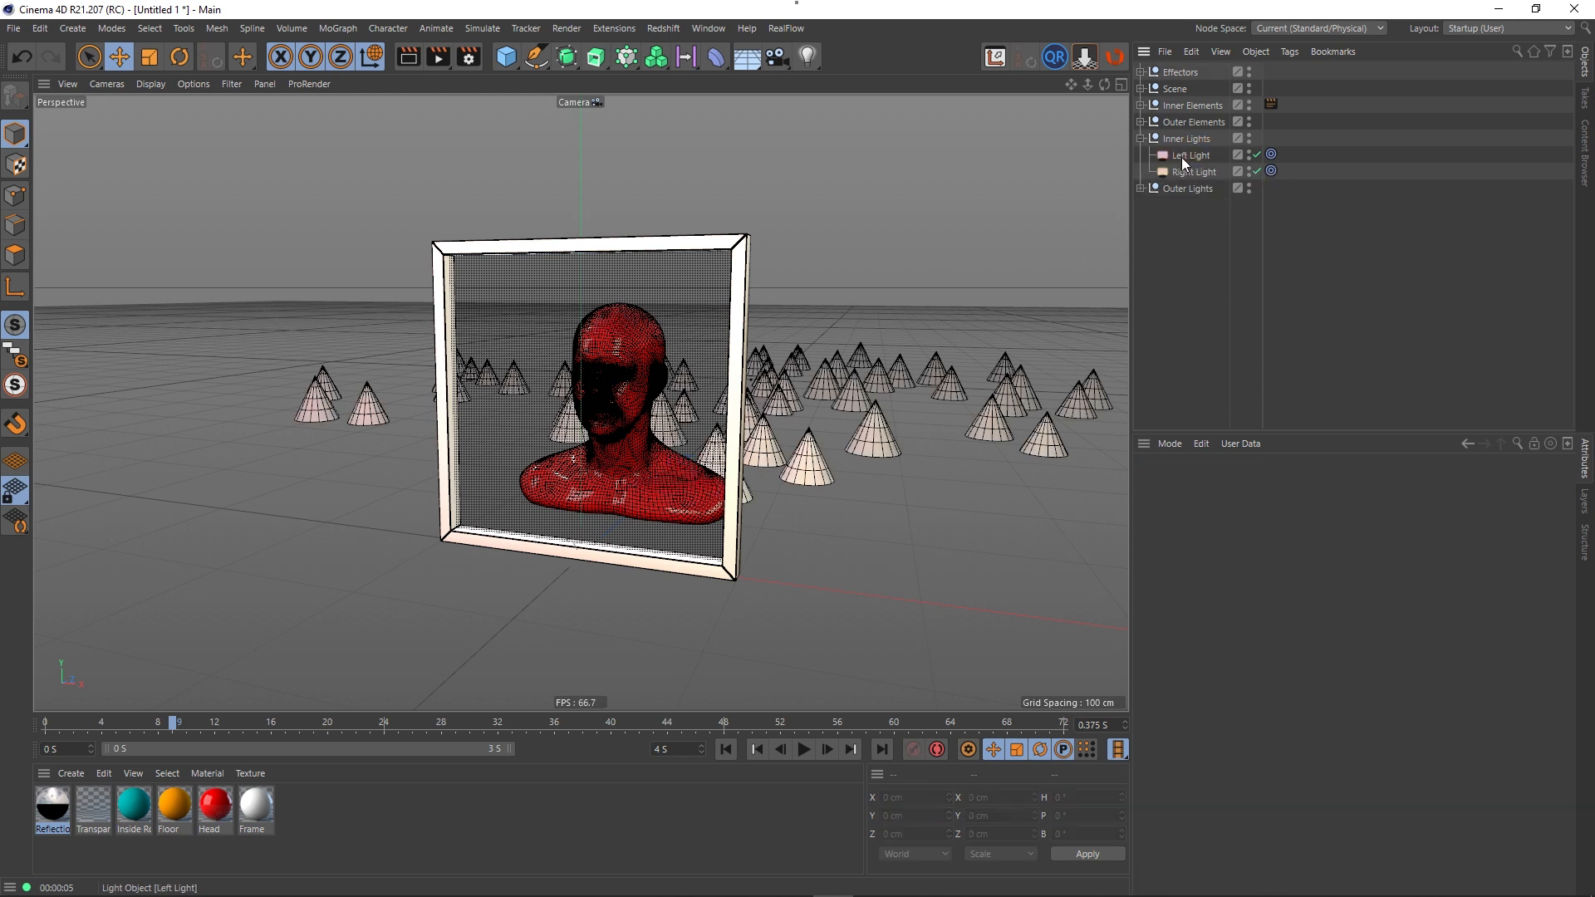
pyautogui.click(1181, 157)
pyautogui.press('Delete')
pyautogui.click(1182, 157)
pyautogui.press('Delete')
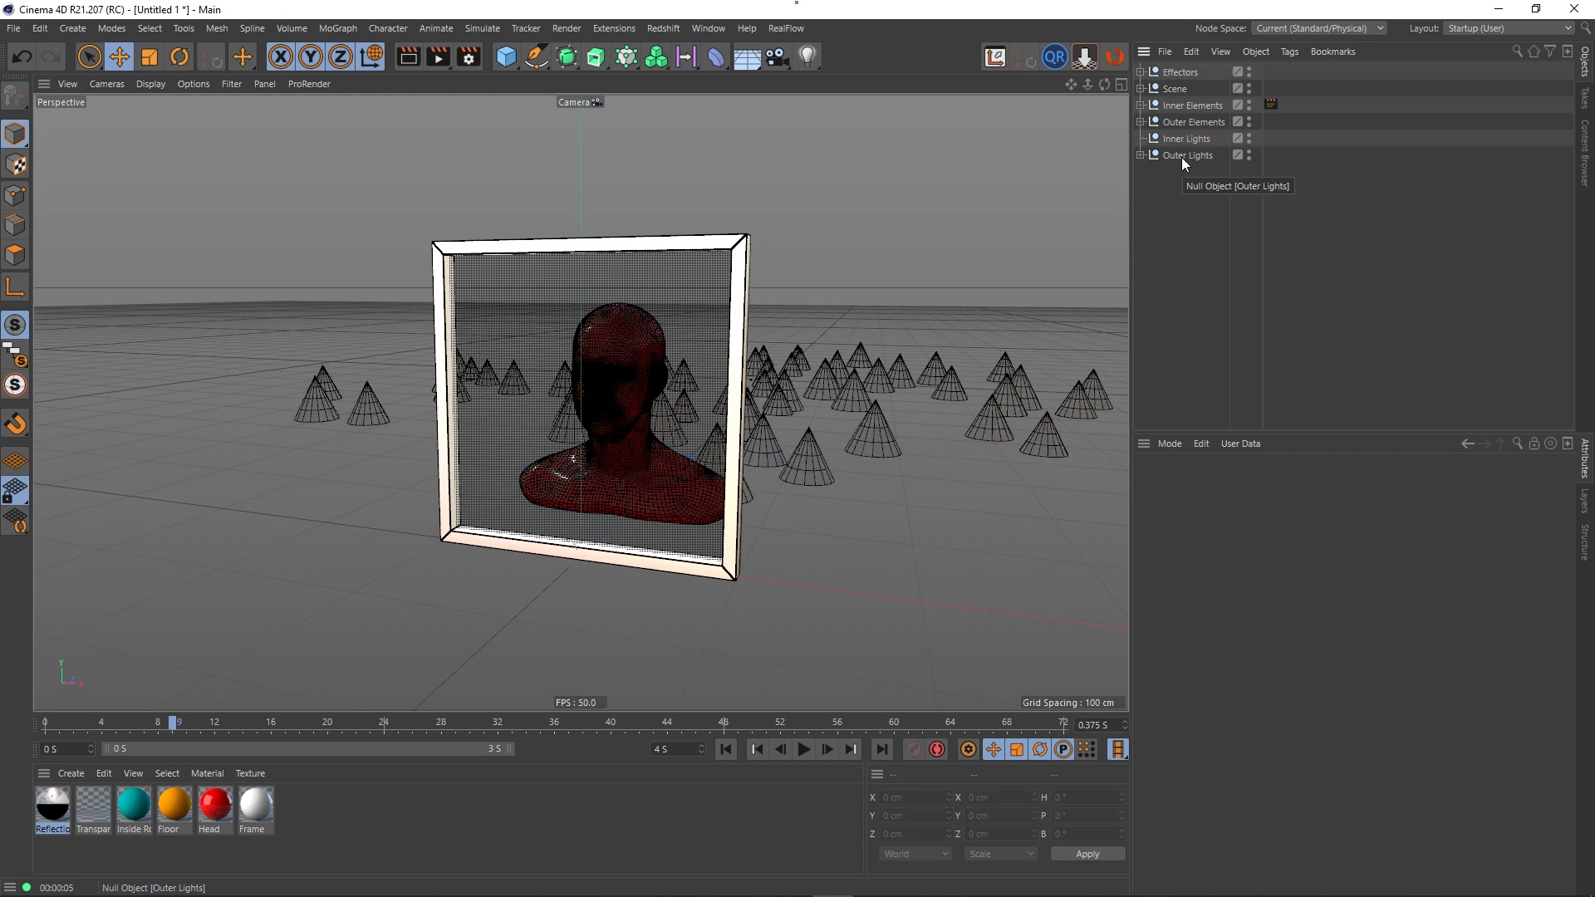
# - Add an infinite light inside the Inner Lights group and name it Direct Light
pyautogui.click(745, 58)
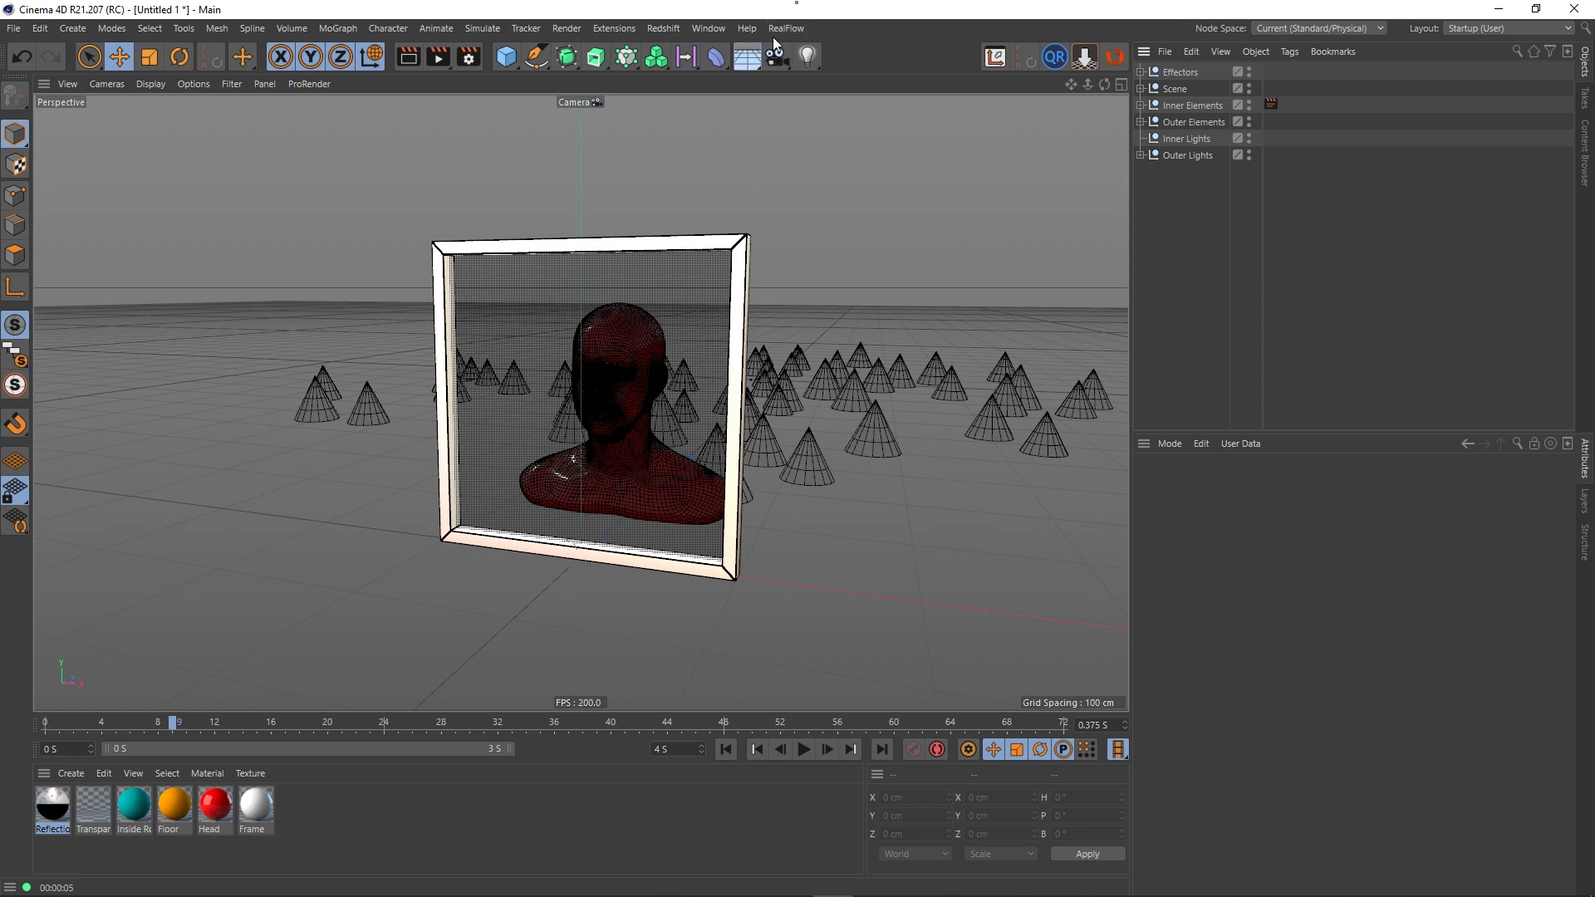
pyautogui.click(807, 57)
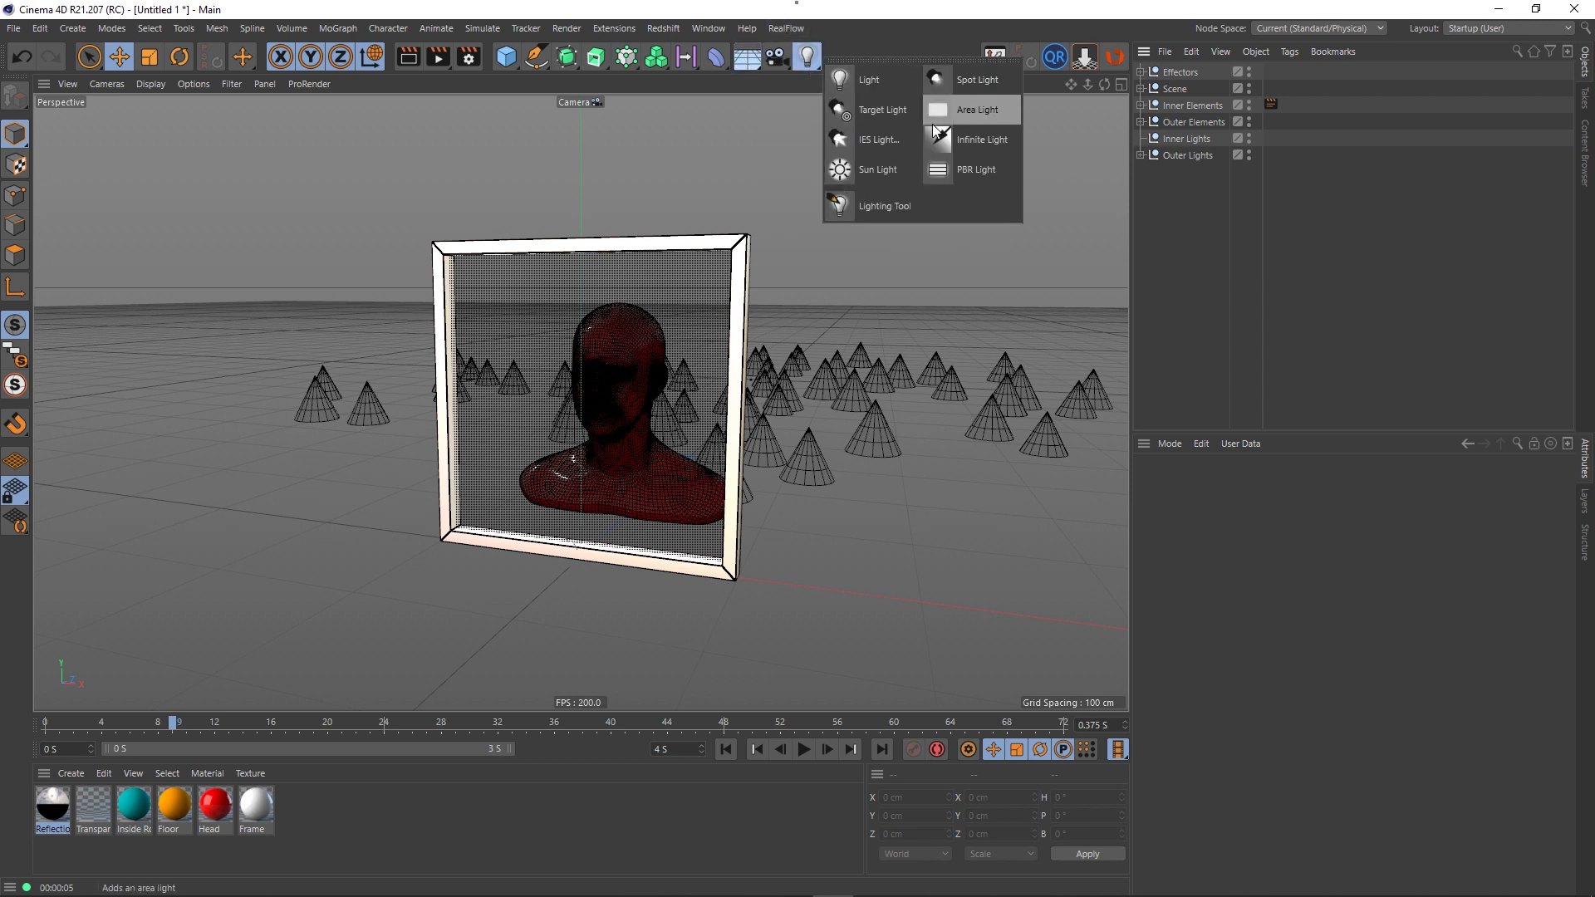
pyautogui.click(979, 147)
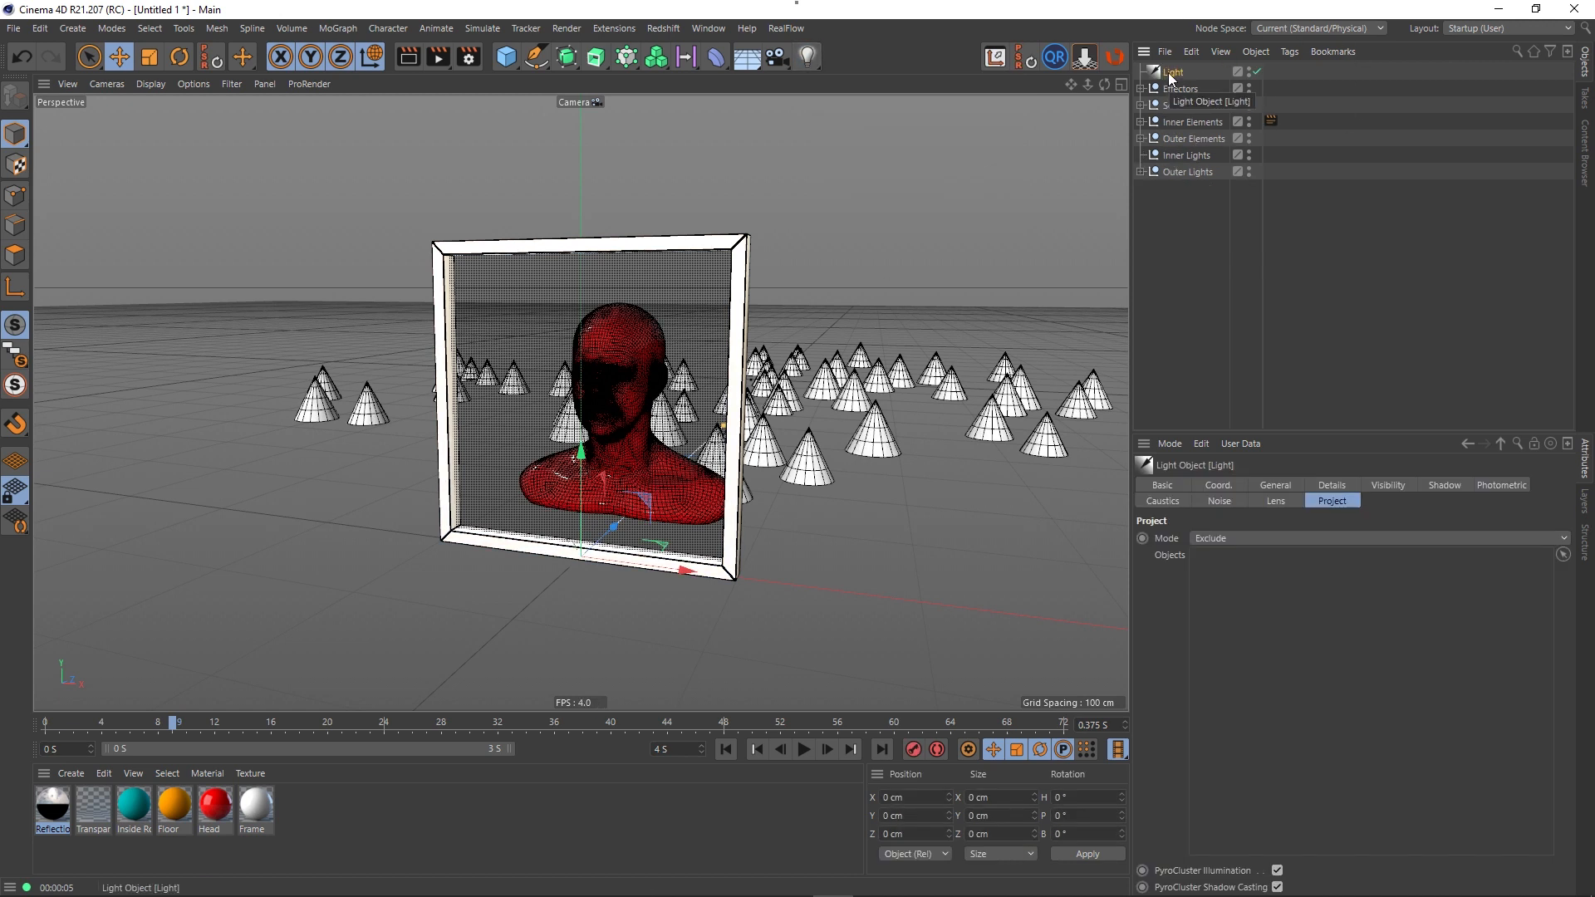
pyautogui.moveTo(1168, 72); pyautogui.dragTo(1188, 161)
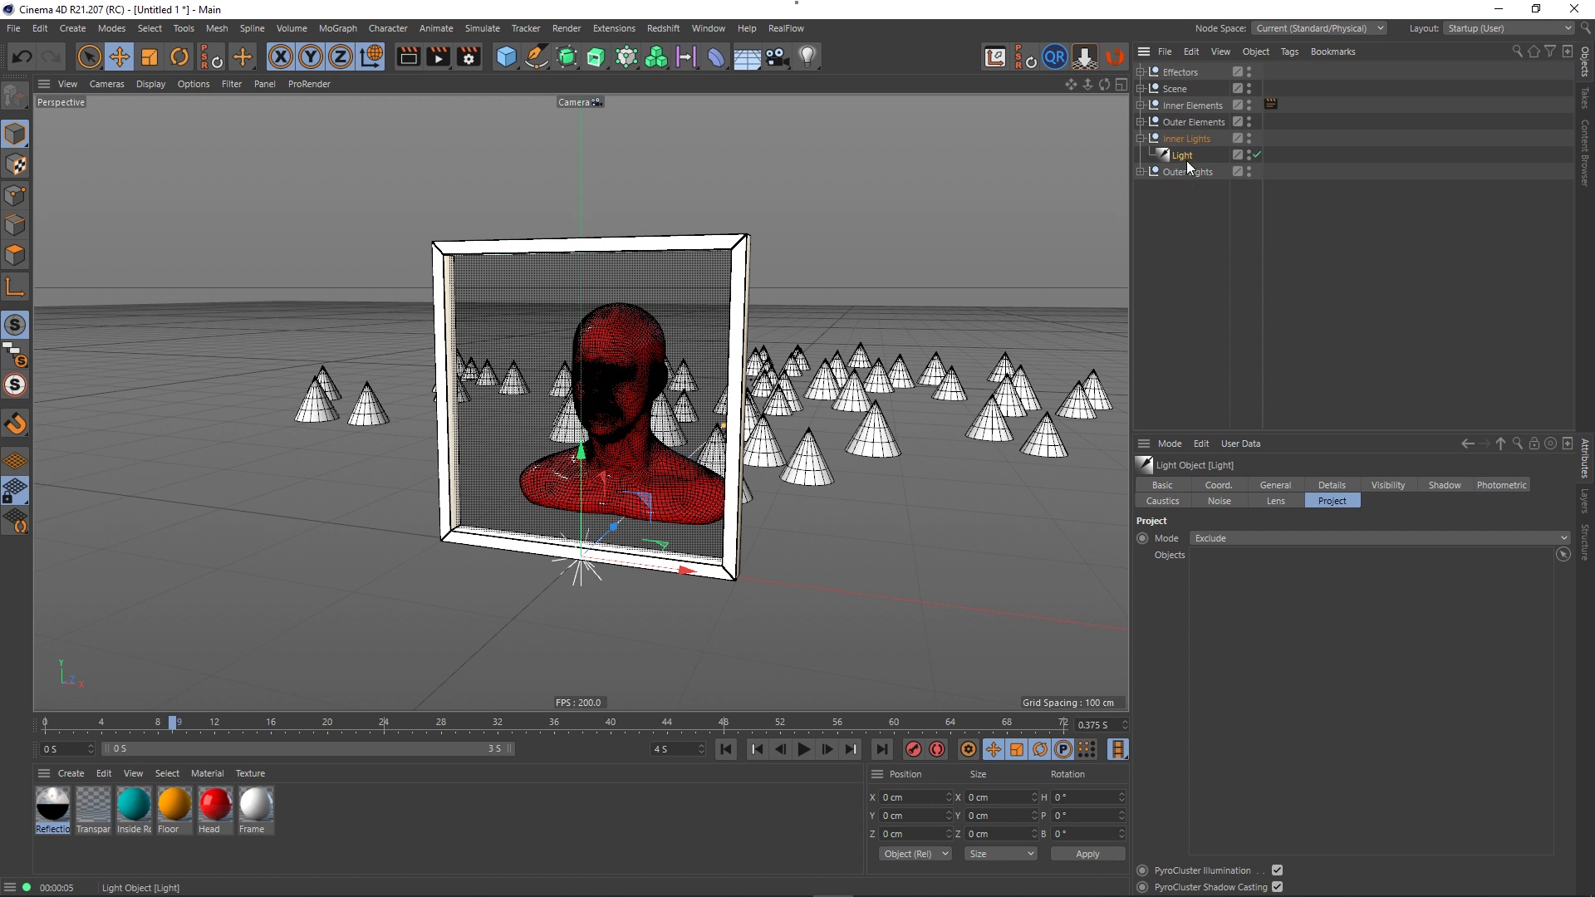
pyautogui.doubleClick(1185, 157)
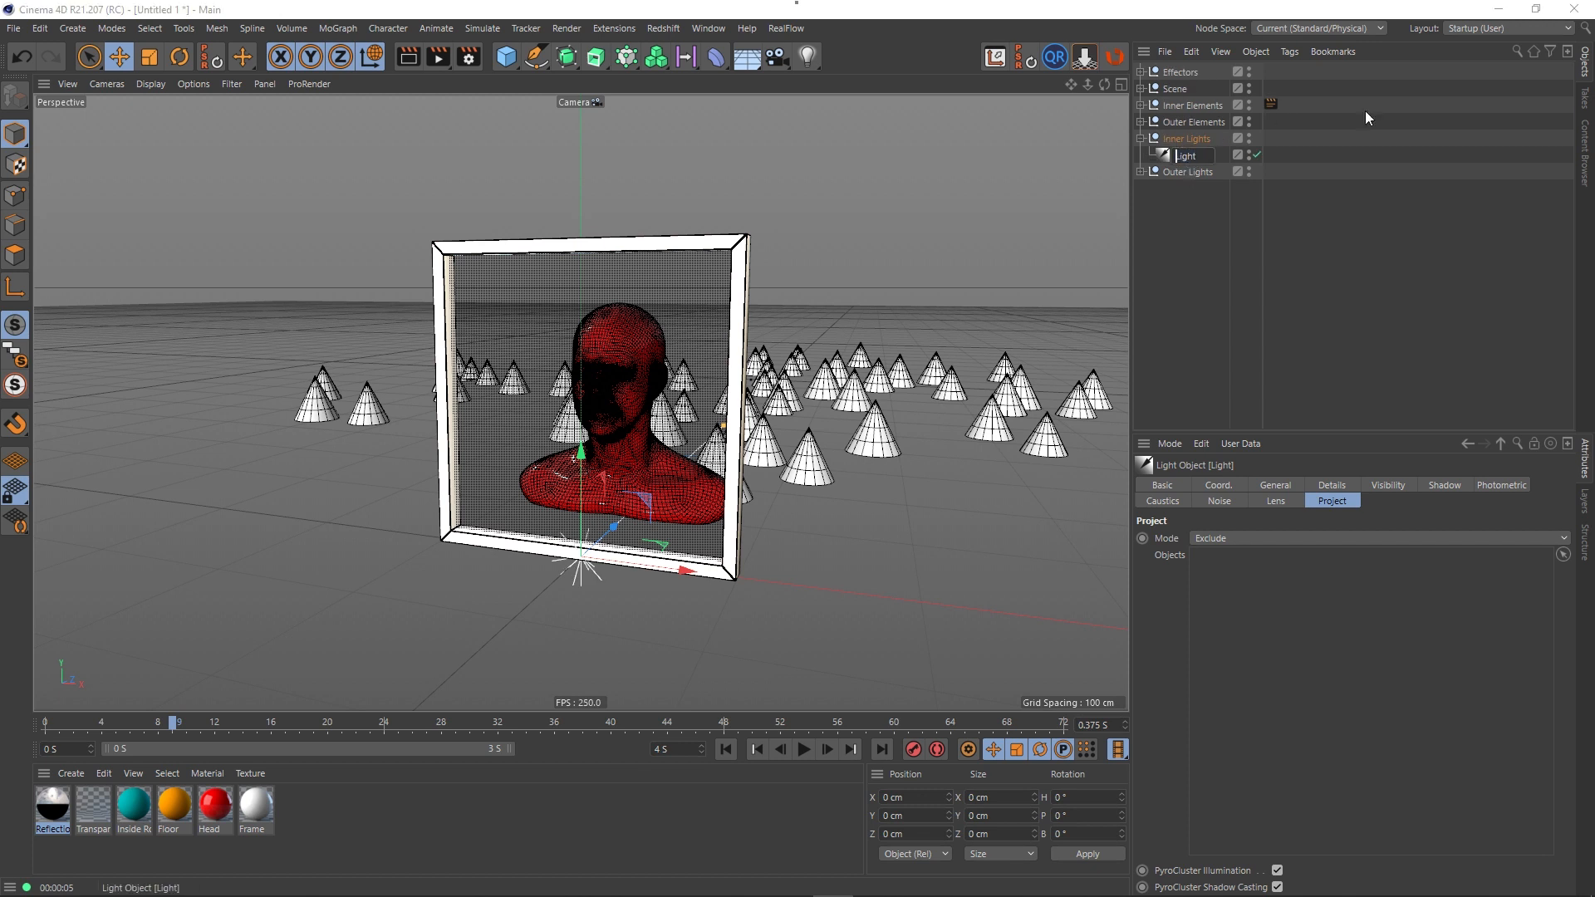
pyautogui.write('Direct Li')
pyautogui.press('Return')
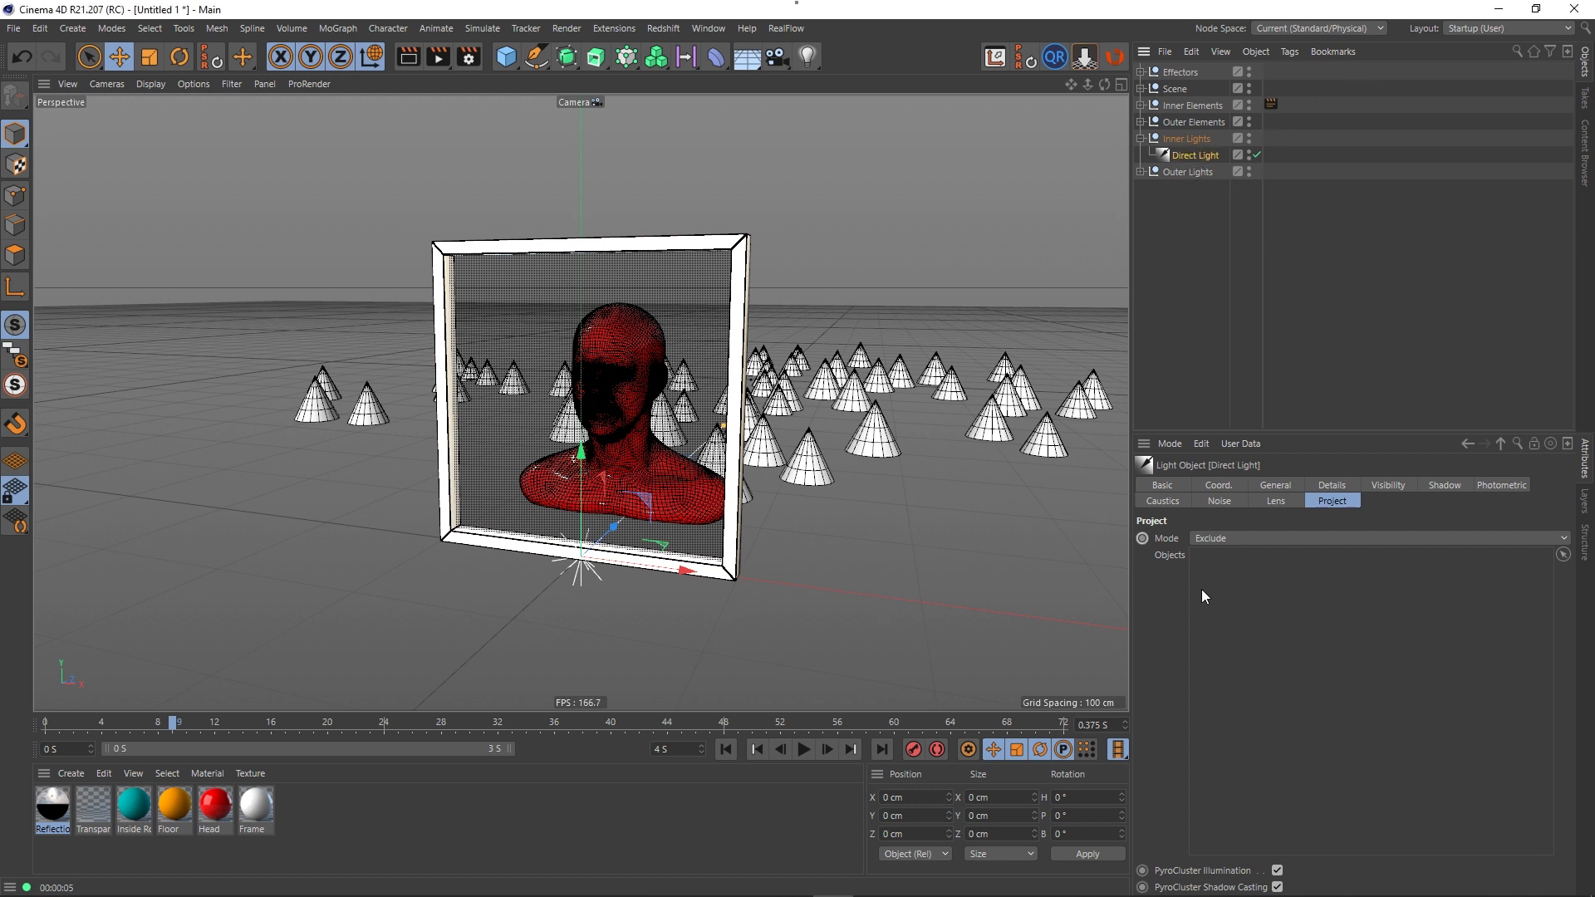
# - Set the Direct Light's project mode to Include and add the Inner Elements group to its object list
pyautogui.click(1228, 540)
pyautogui.click(1217, 555)
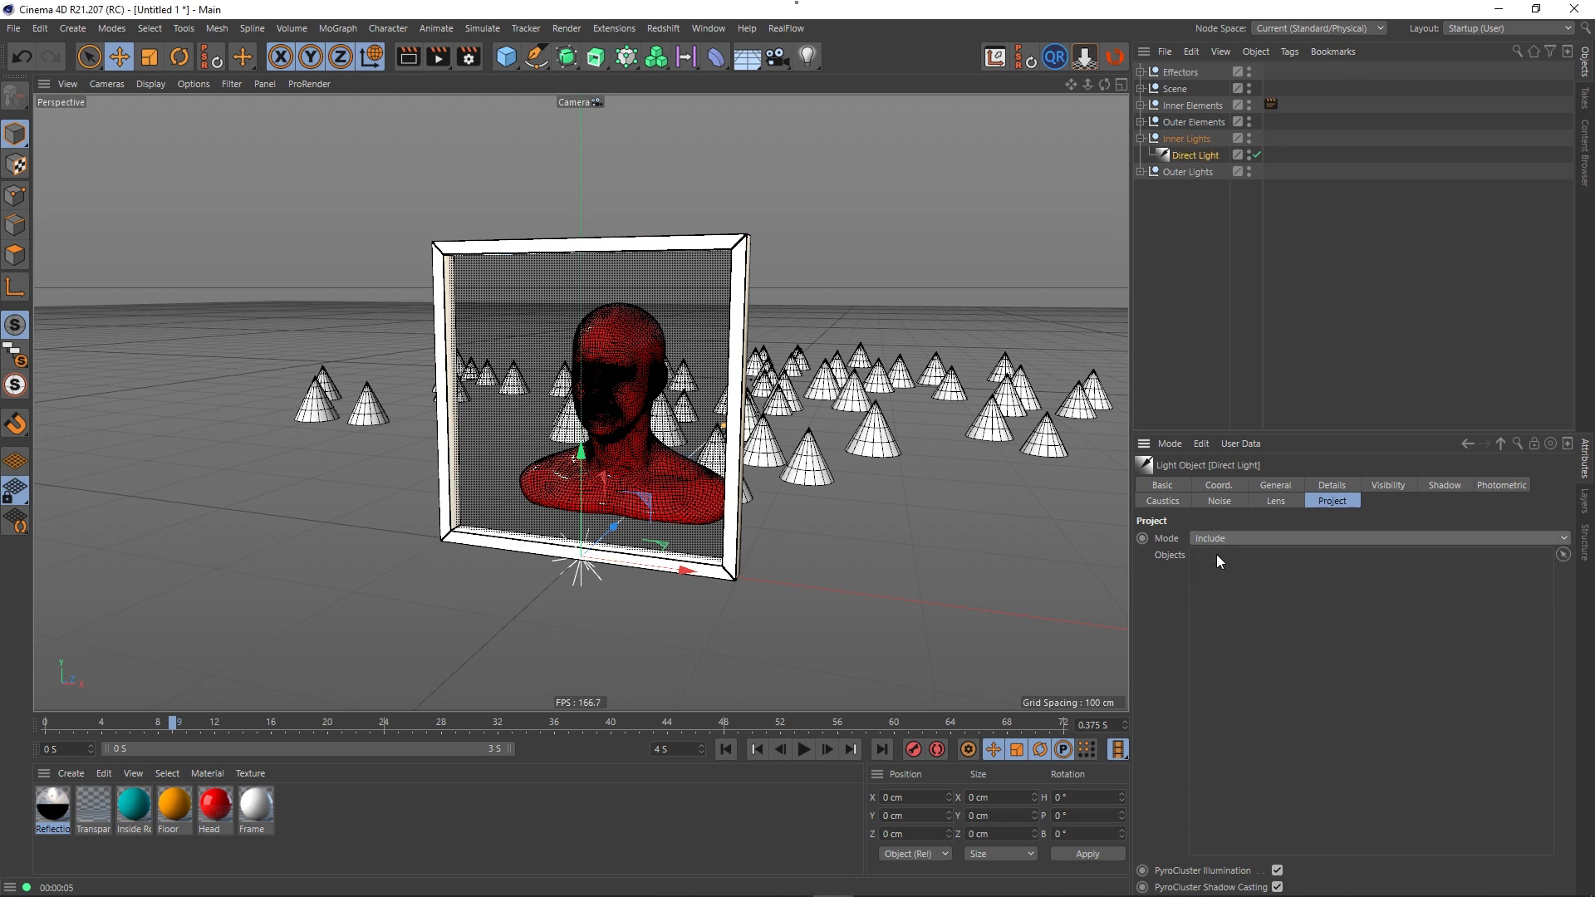
pyautogui.click(1141, 138)
pyautogui.moveTo(1188, 103); pyautogui.dragTo(1211, 596)
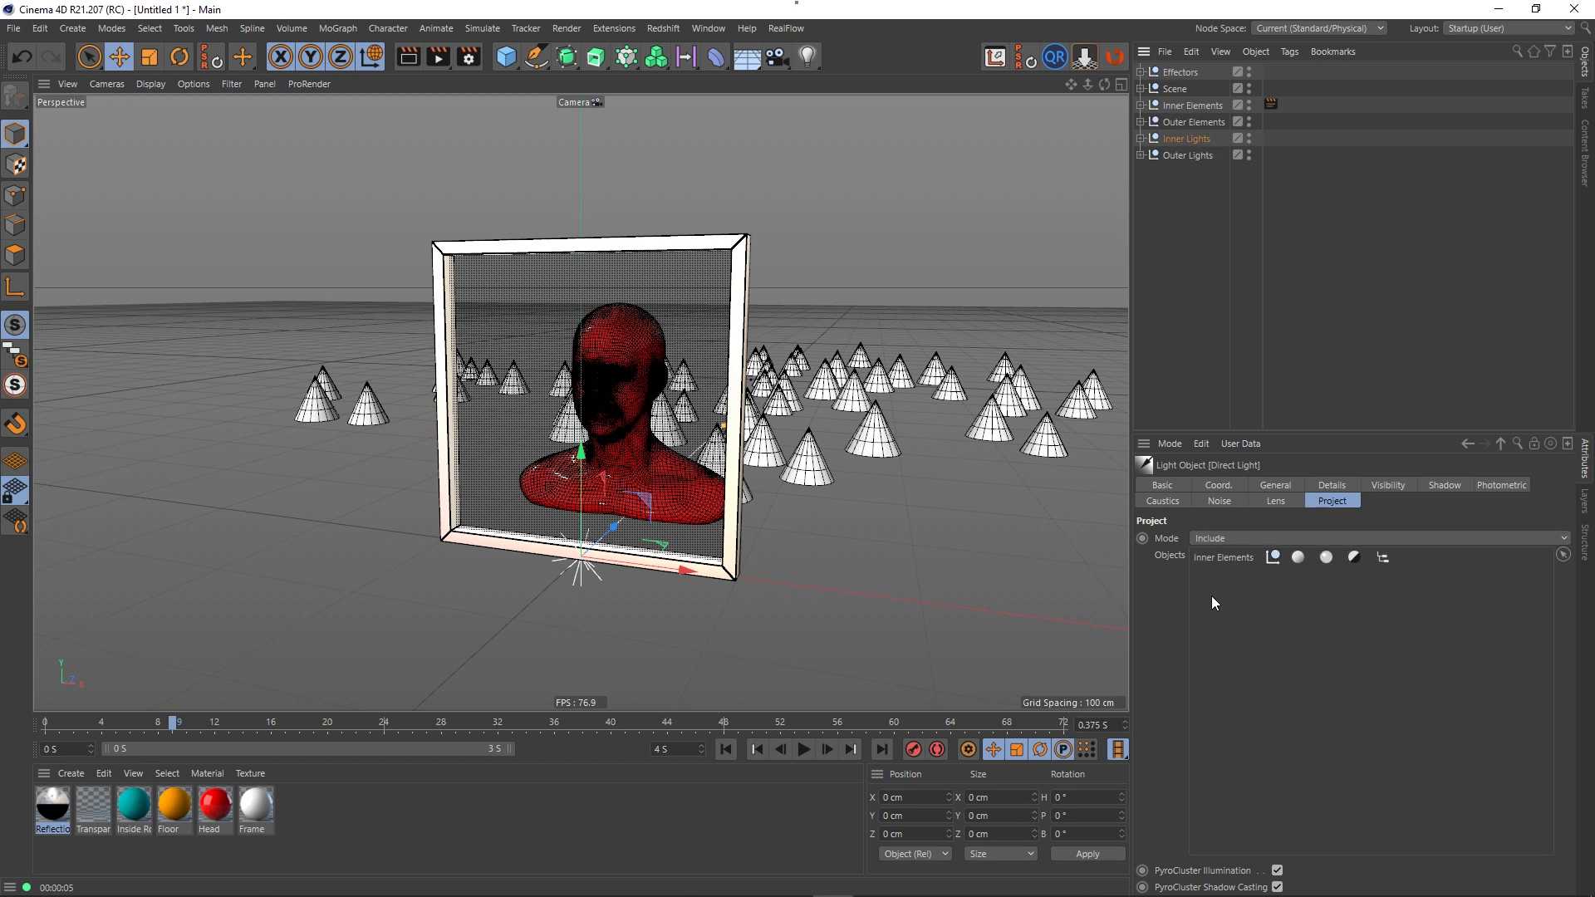
pyautogui.click(1140, 138)
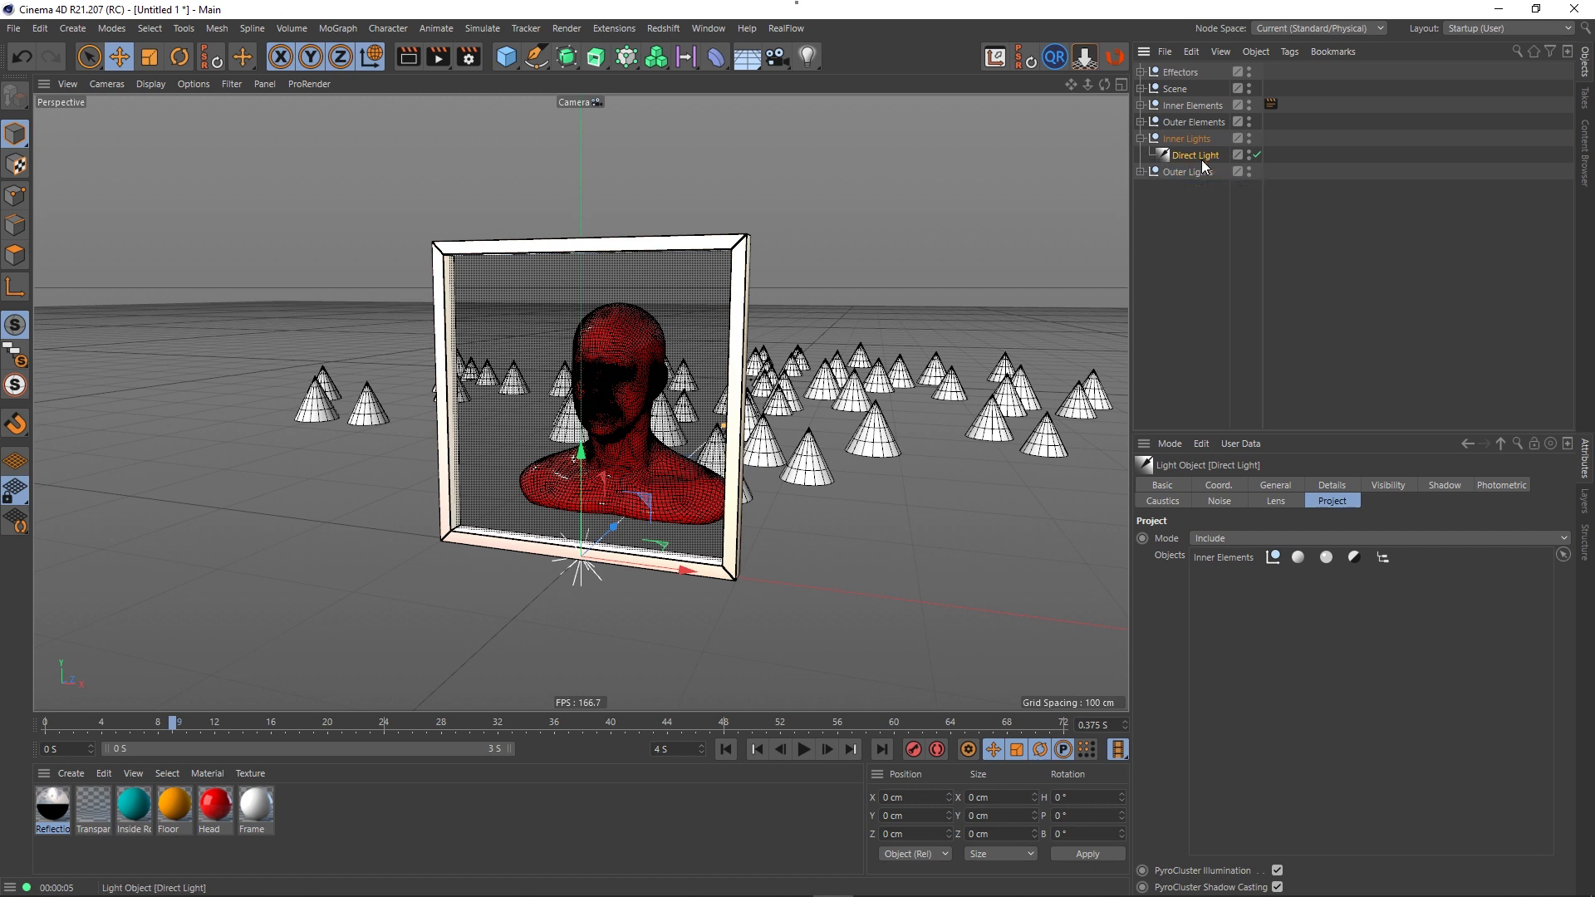
# - Rotate the Direct Light to about H -11°, P -42° and B -7°, and render the view
pyautogui.click(180, 57)
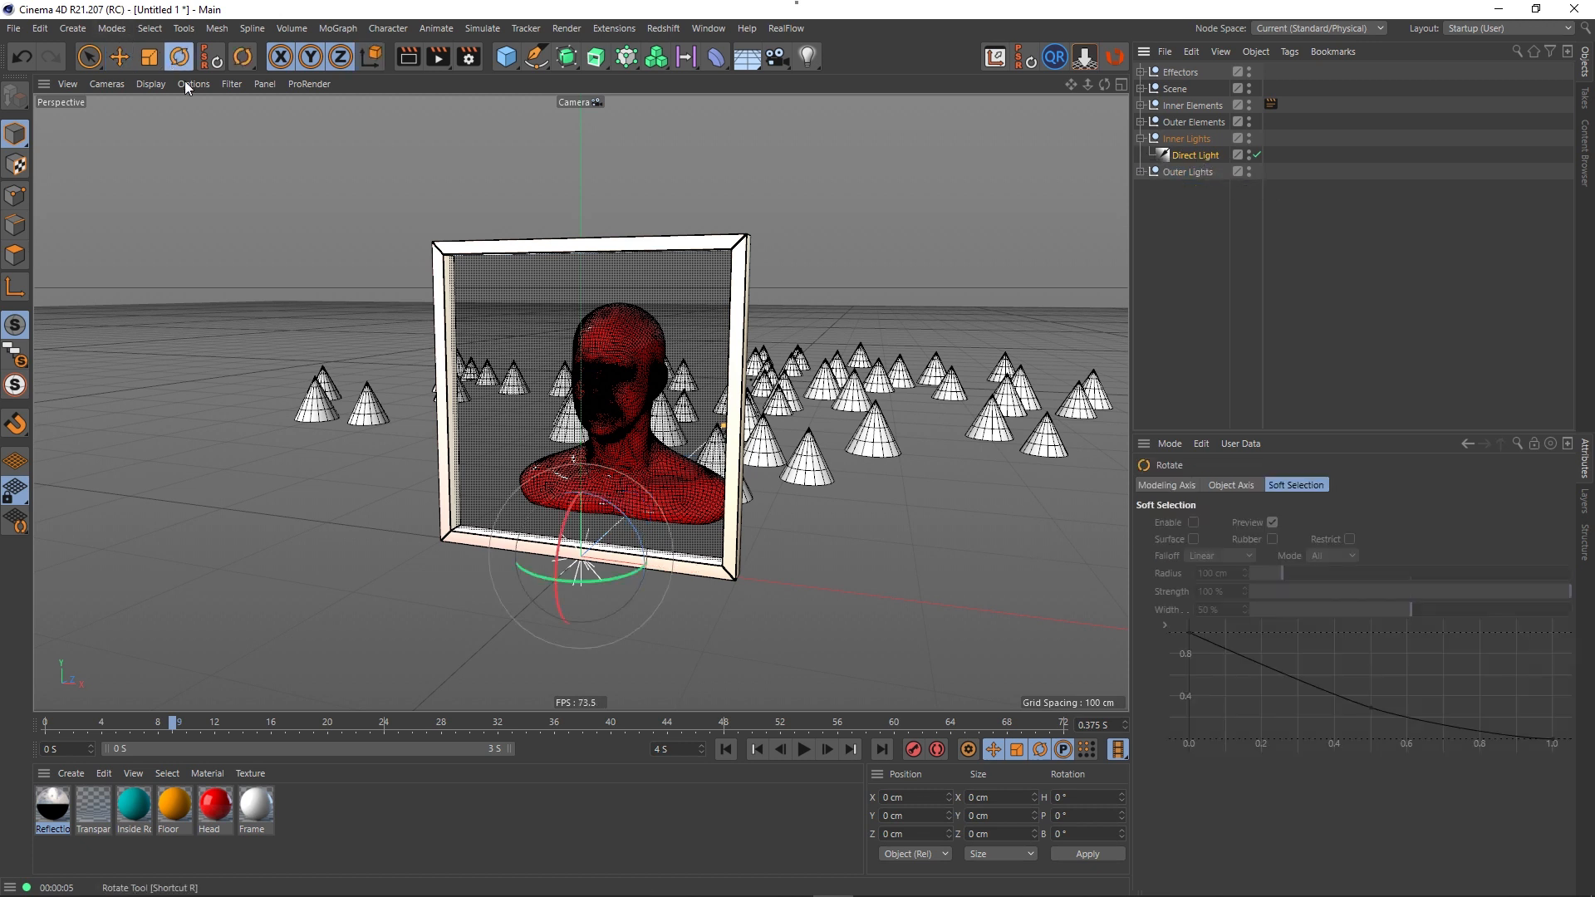
pyautogui.moveTo(555, 545); pyautogui.dragTo(606, 547)
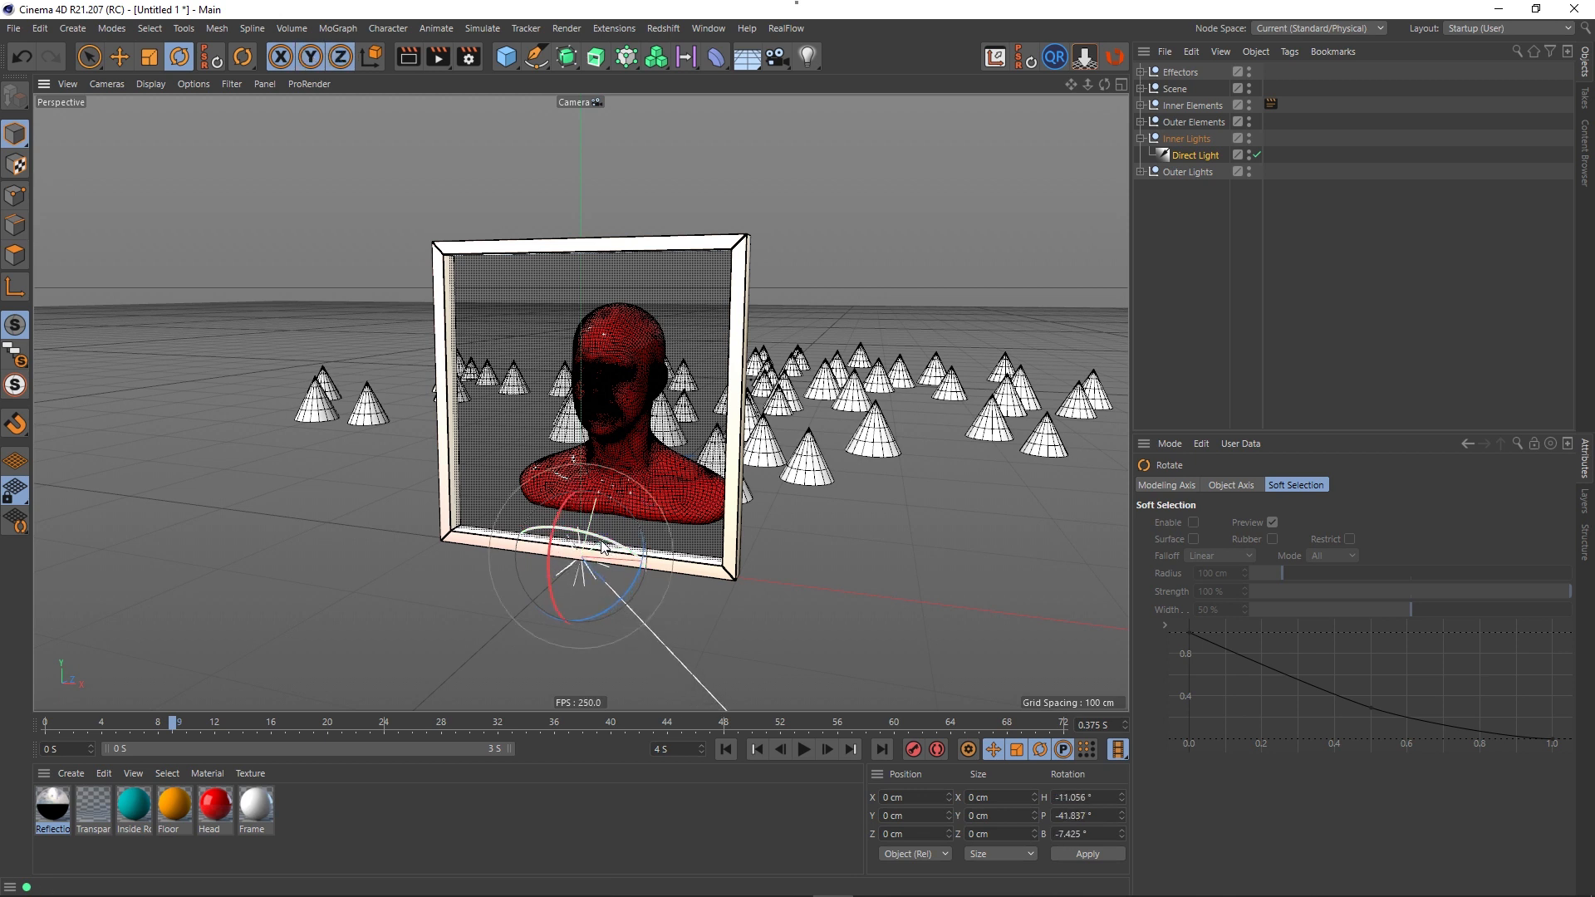
pyautogui.click(1258, 287)
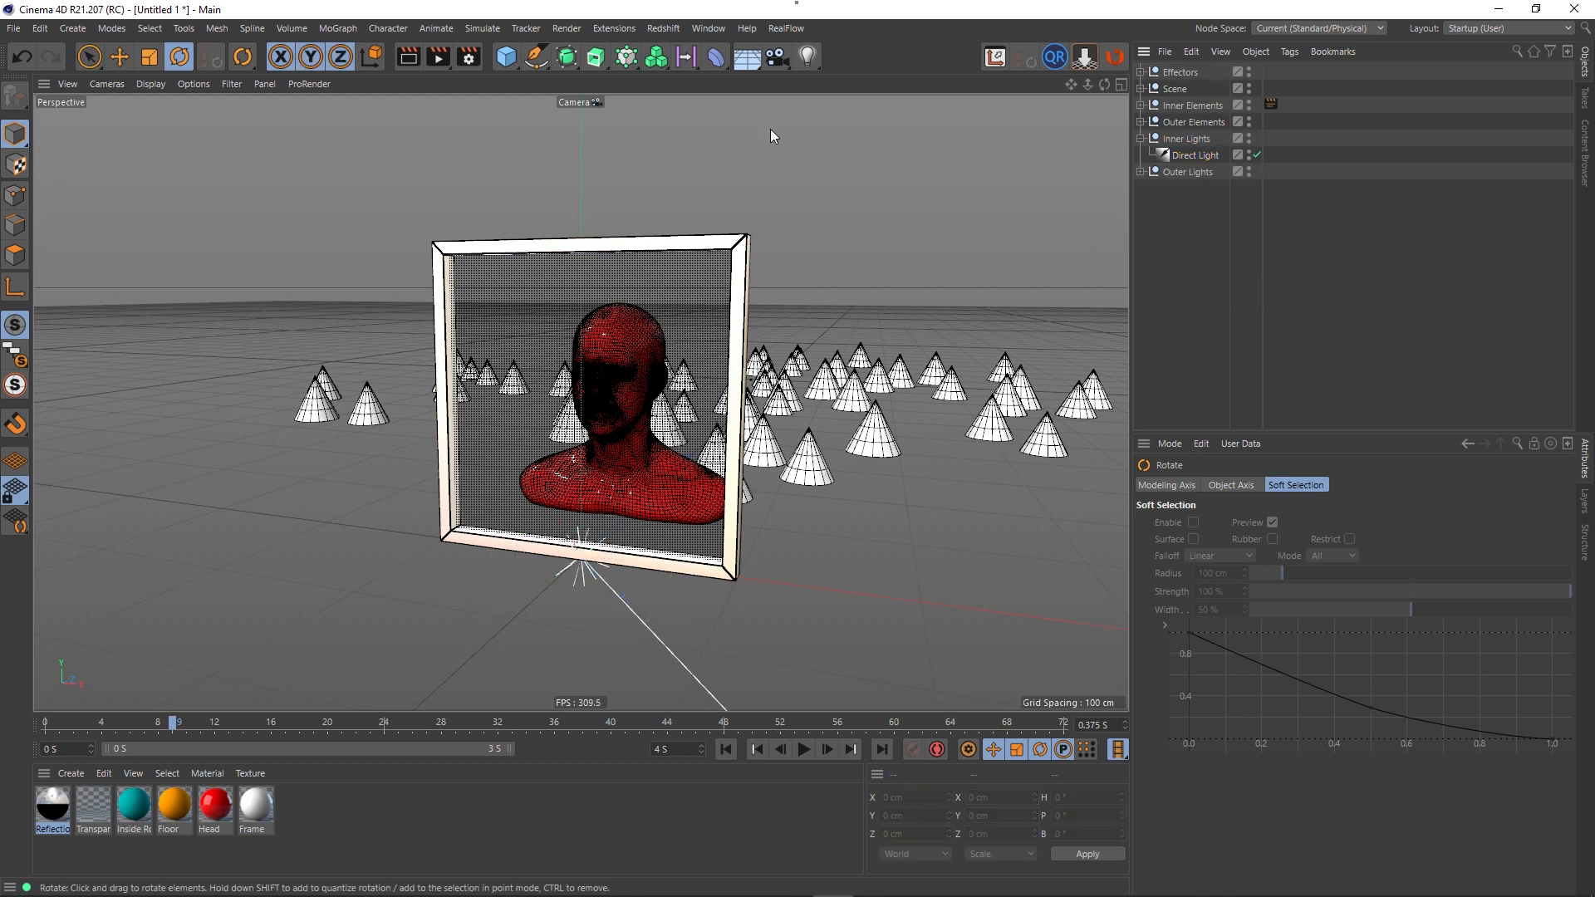
pyautogui.click(407, 60)
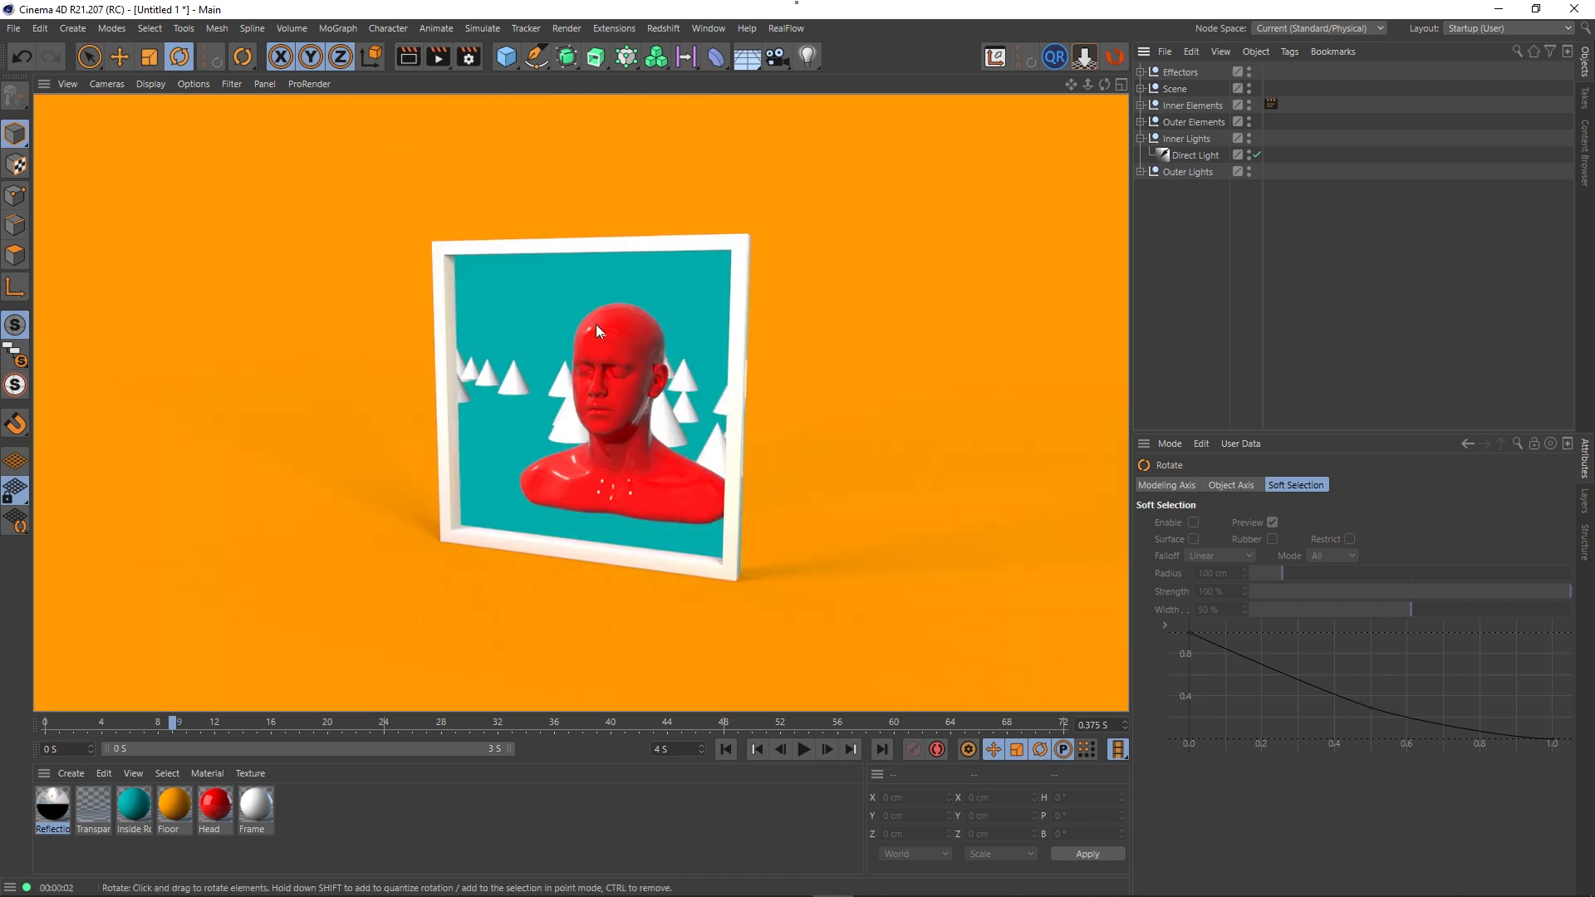
# - Try the Area type for the Direct Light and render the view
pyautogui.click(1194, 154)
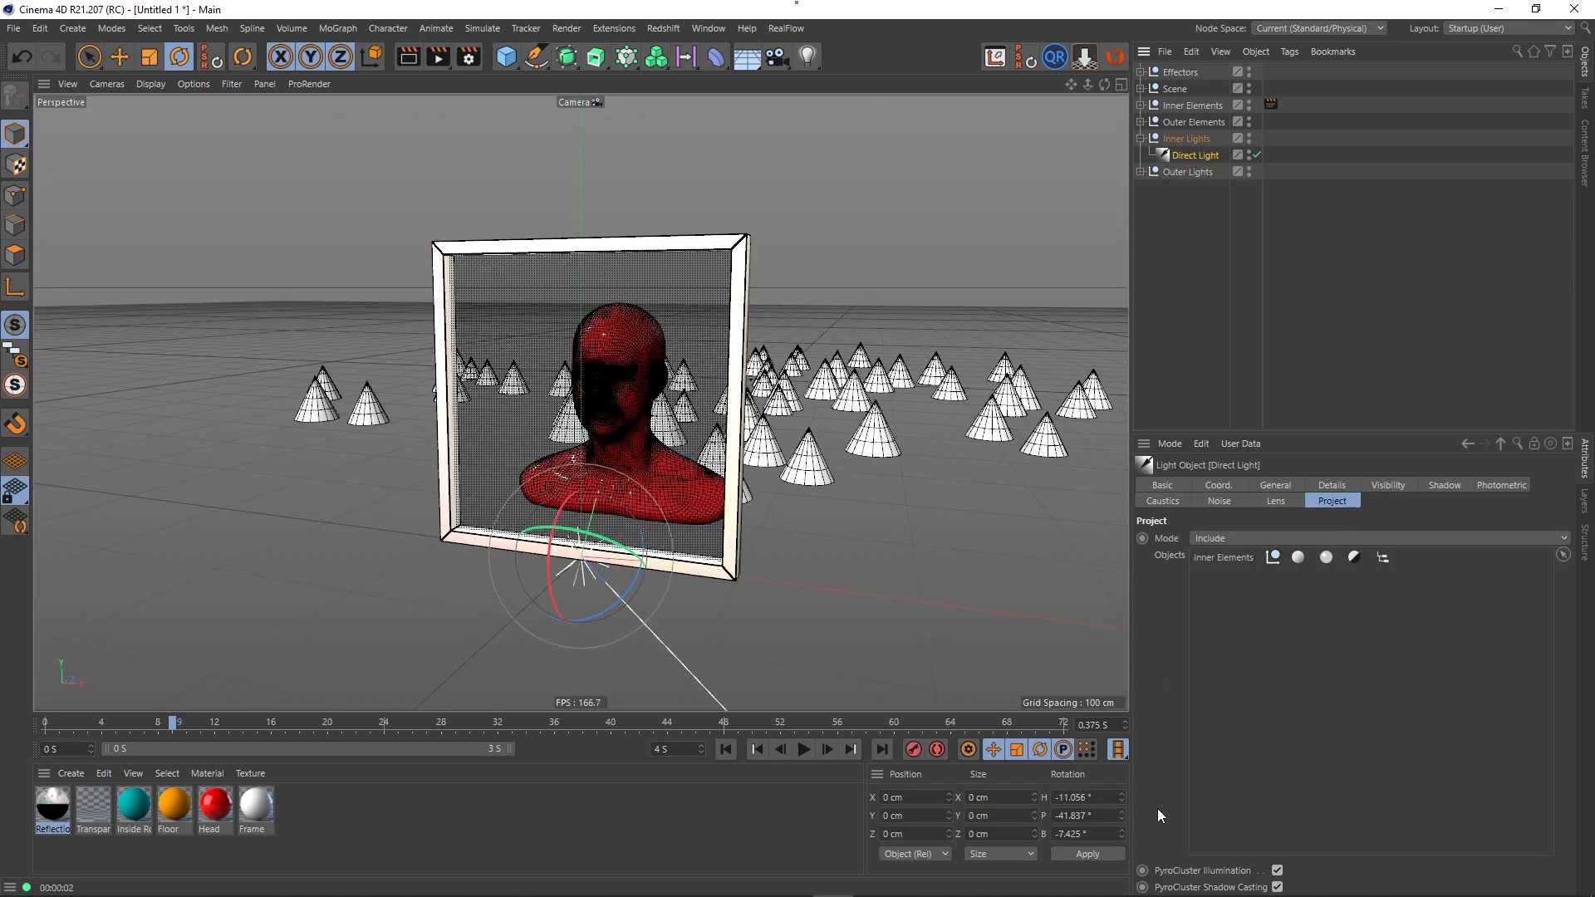
pyautogui.click(1275, 486)
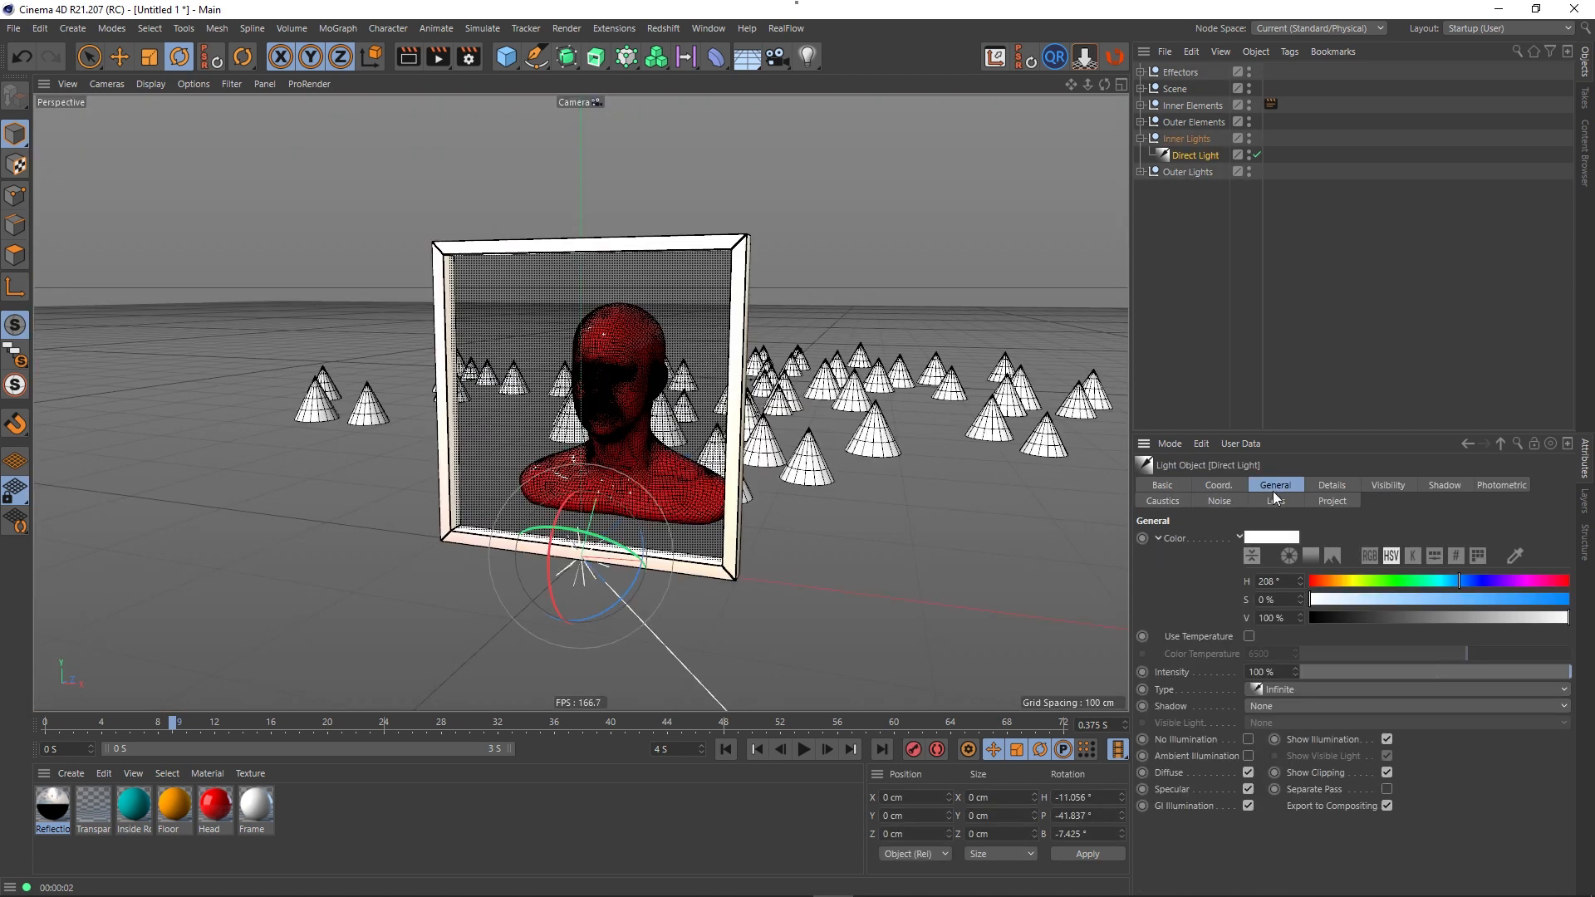
pyautogui.click(1280, 696)
pyautogui.click(1279, 768)
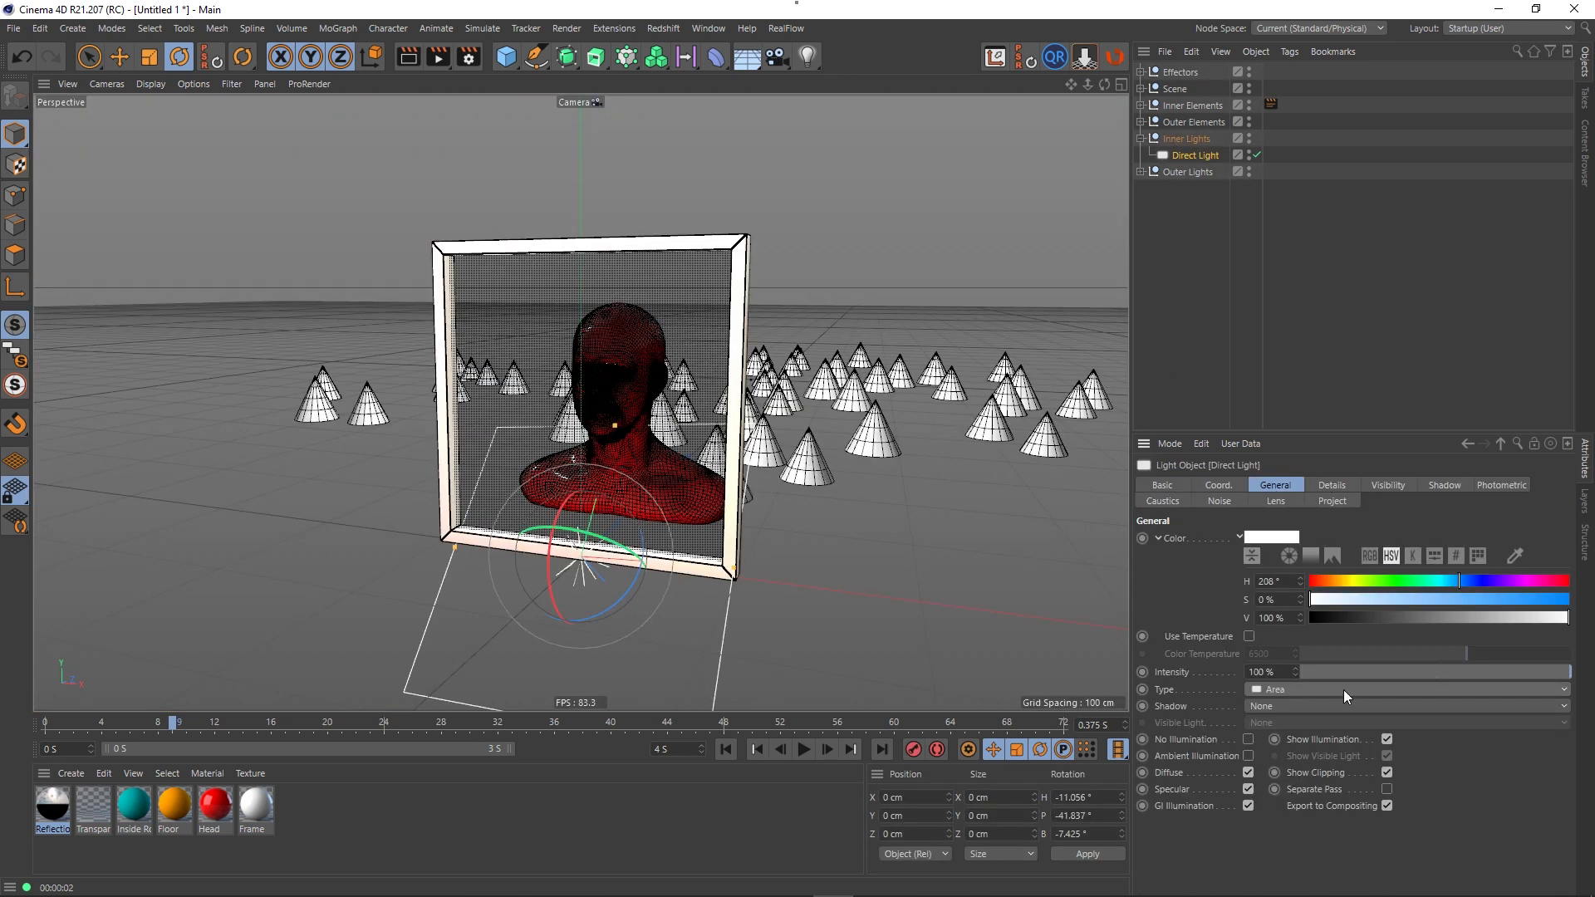
pyautogui.click(1203, 311)
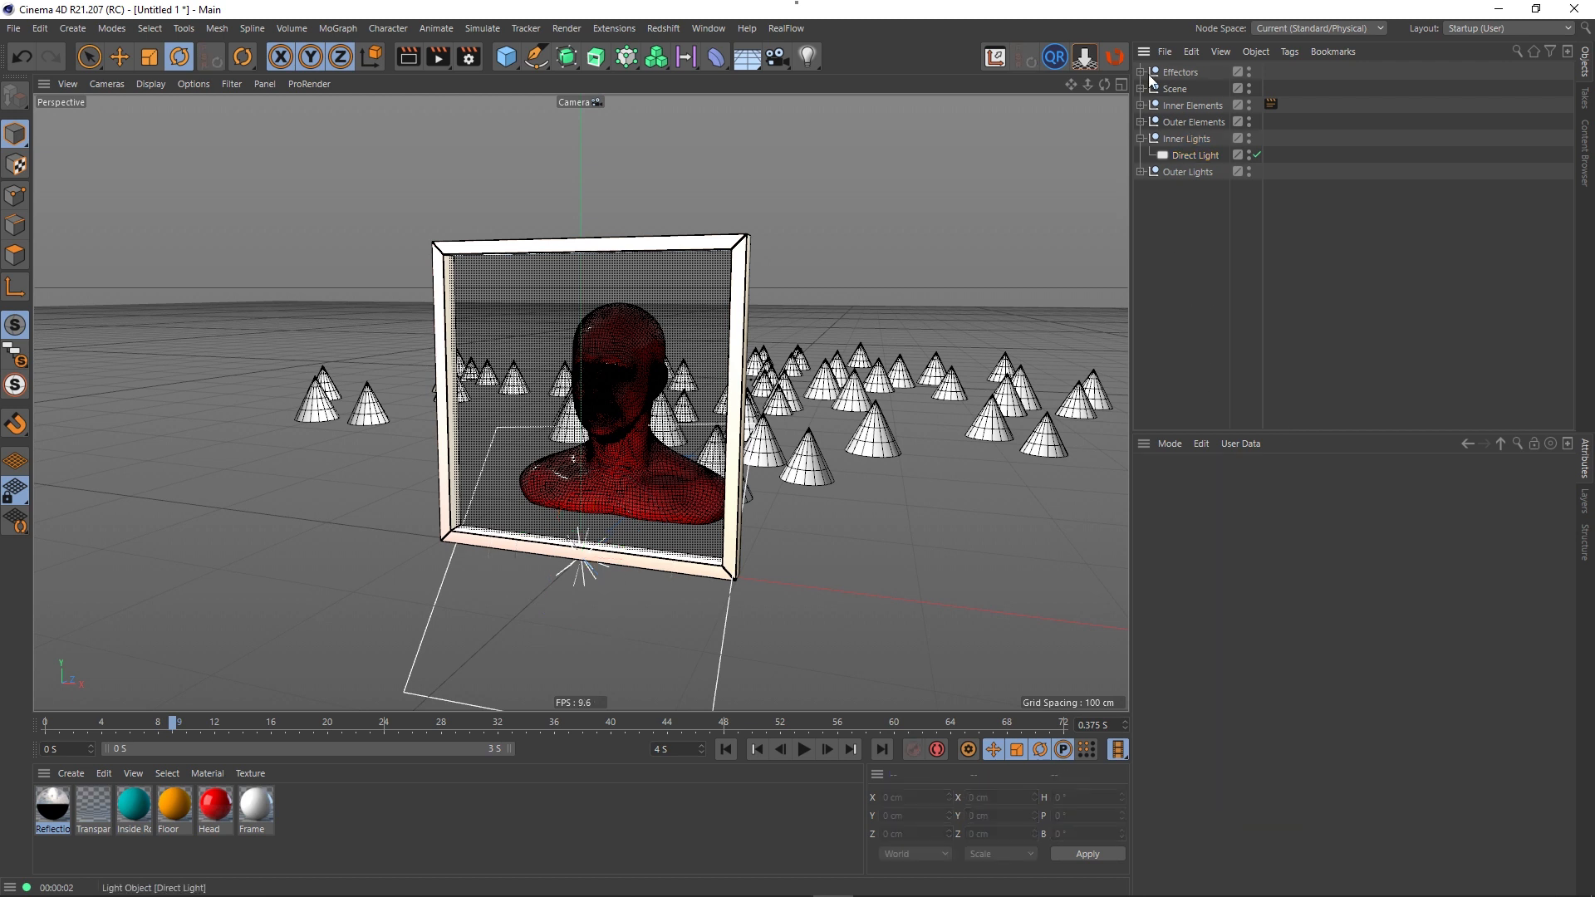
pyautogui.click(407, 58)
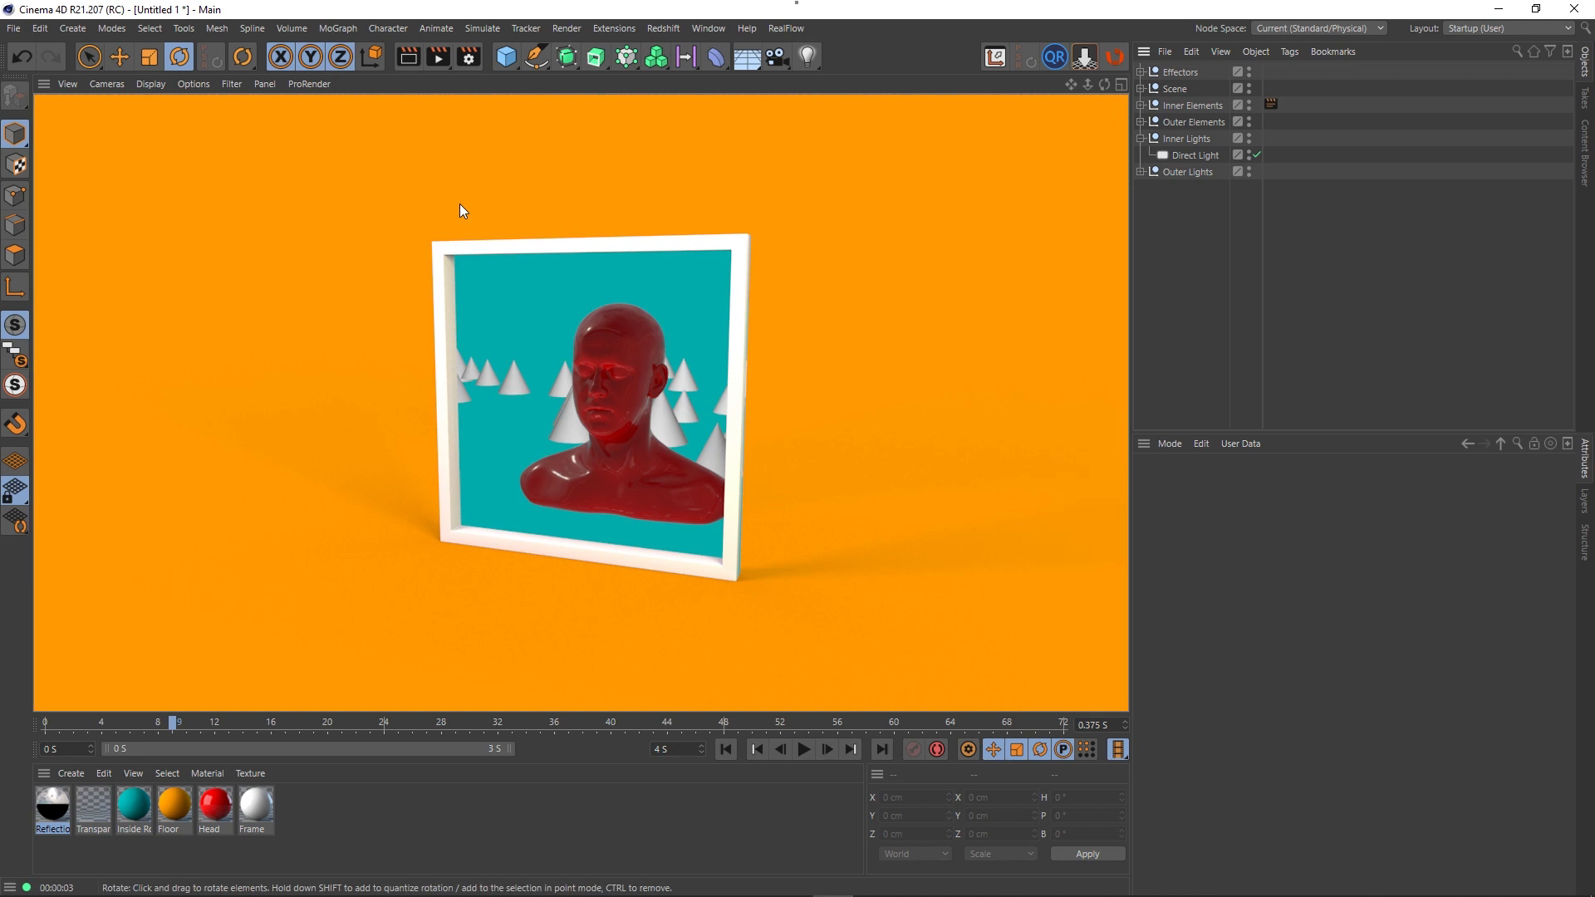
# - Undo the Direct Light's type change
pyautogui.click(1203, 154)
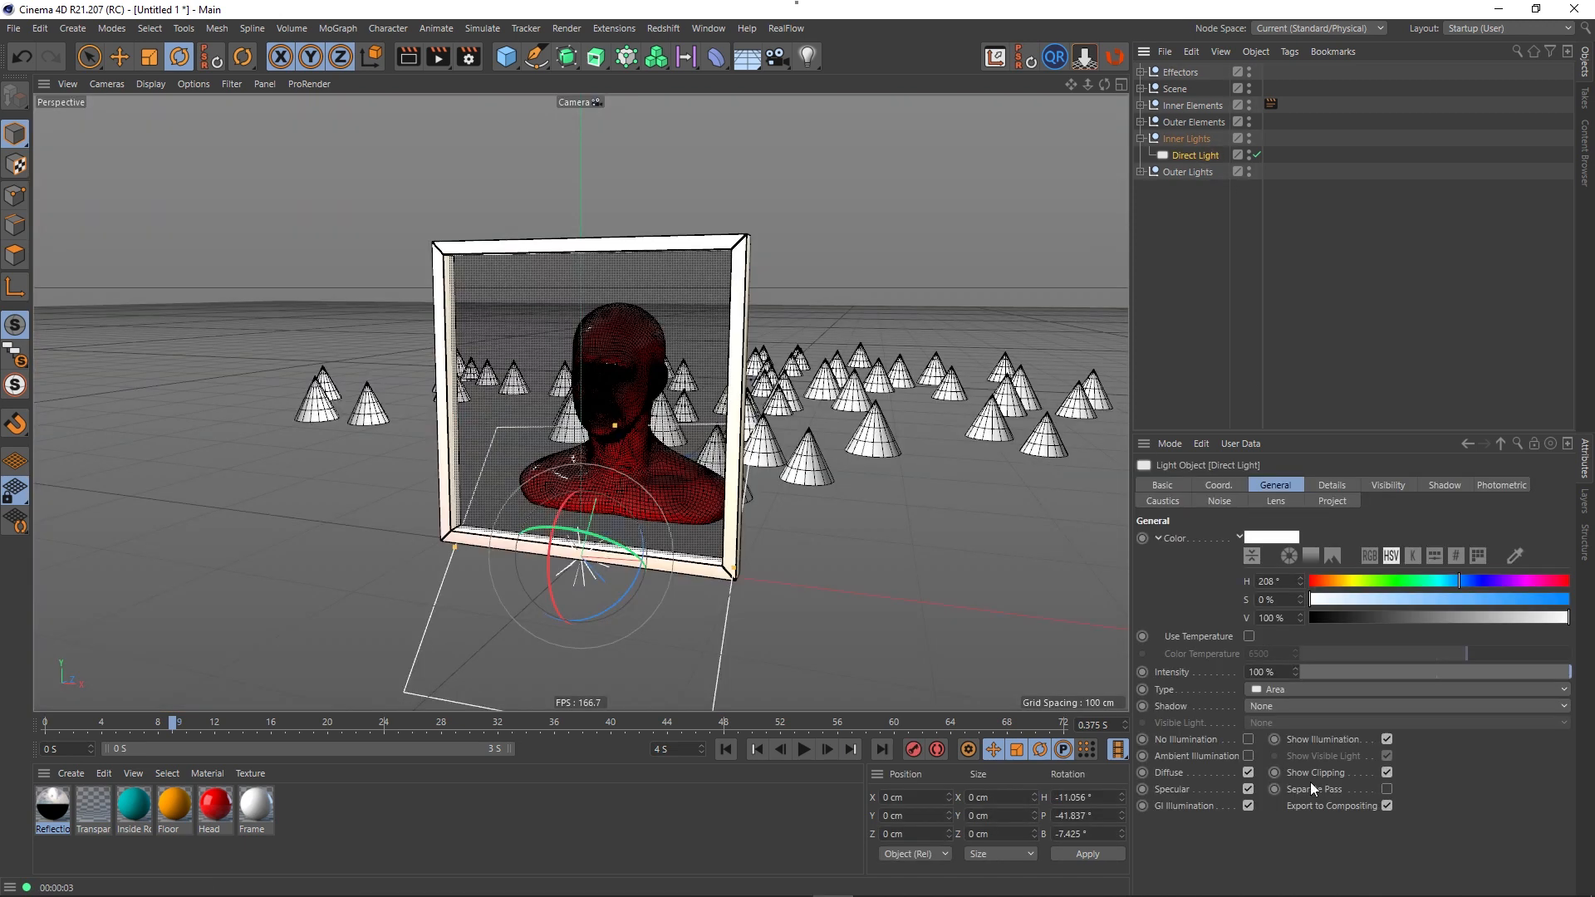
pyautogui.hotkey('ctrl', 'z')
pyautogui.hotkey('ctrl', 'z')
pyautogui.hotkey('ctrl', 'z')
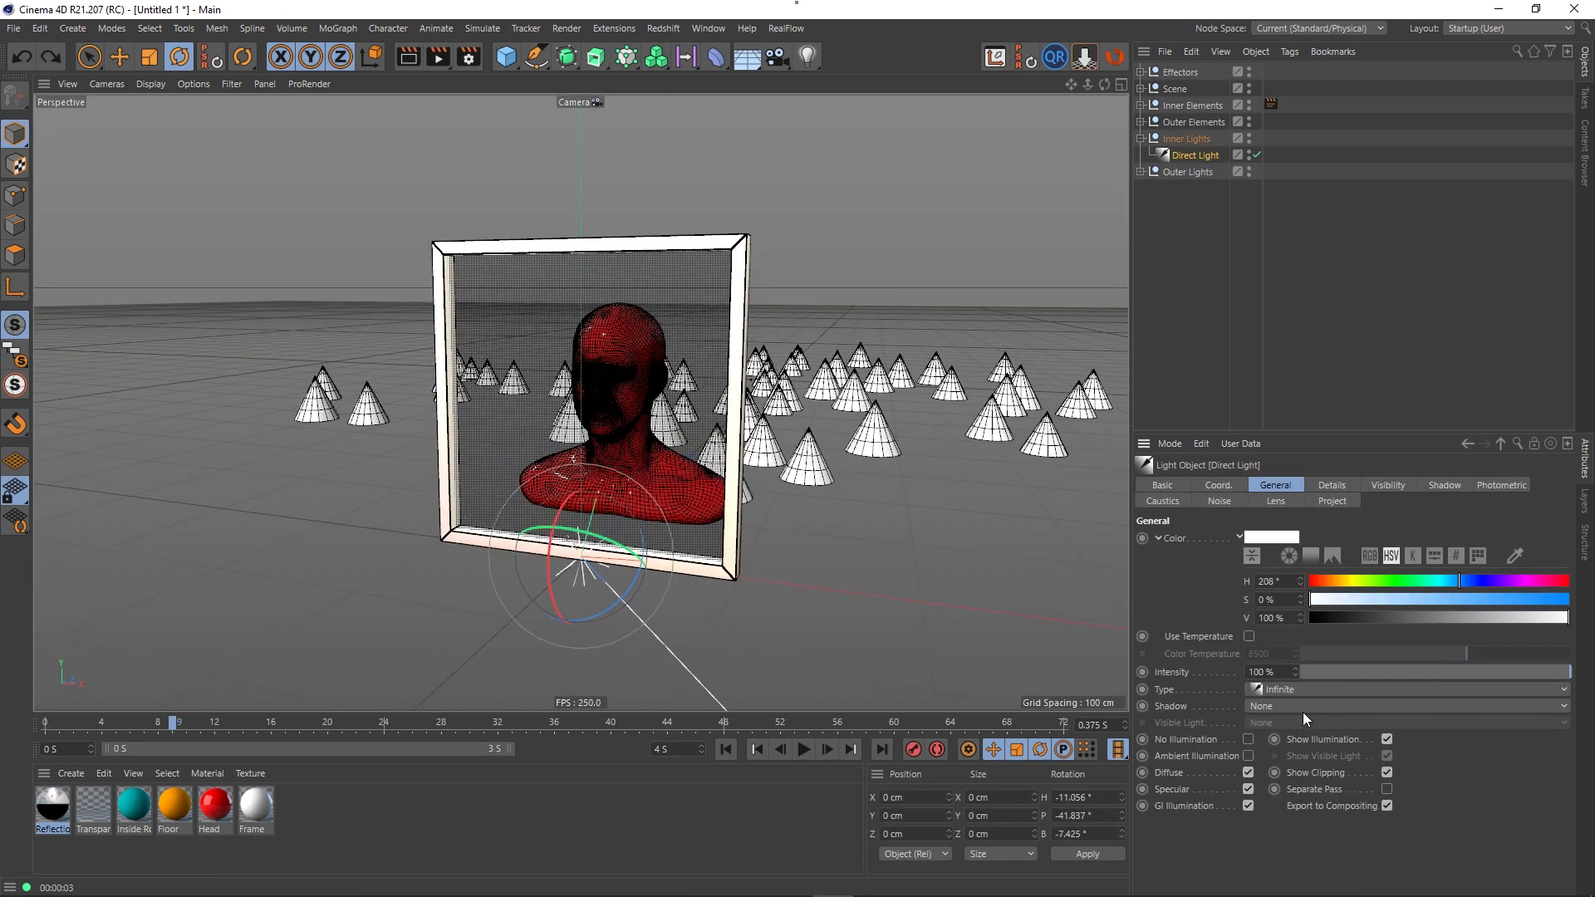
# - Set the Direct Light's shadow to Area, render the view, and move the timeline to frame 36
pyautogui.click(1281, 707)
pyautogui.click(1276, 781)
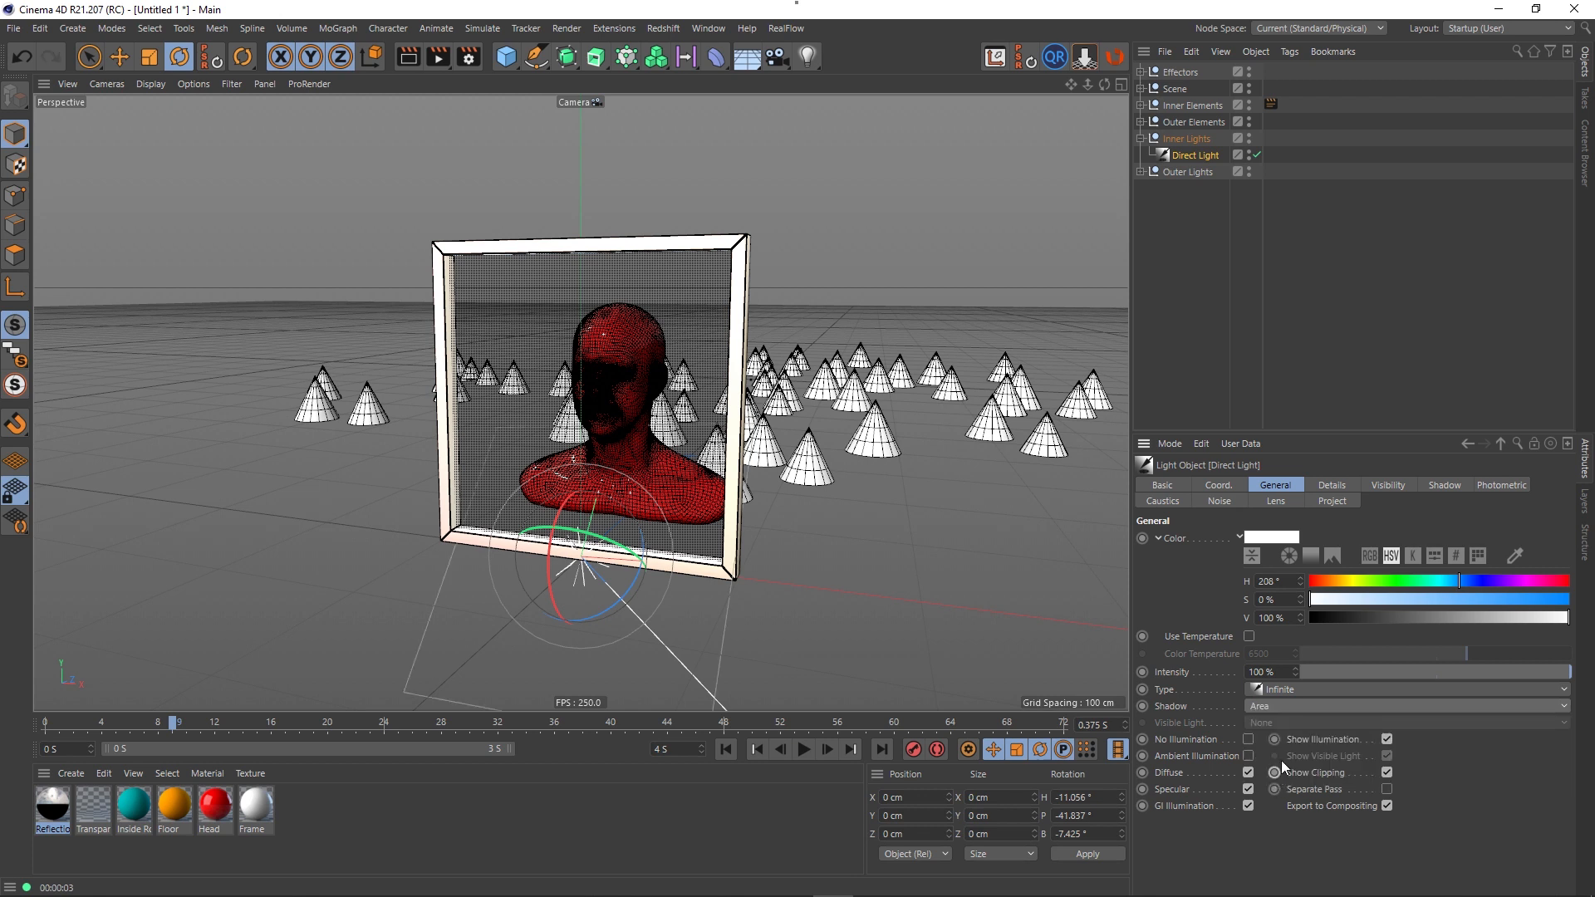
pyautogui.click(1240, 336)
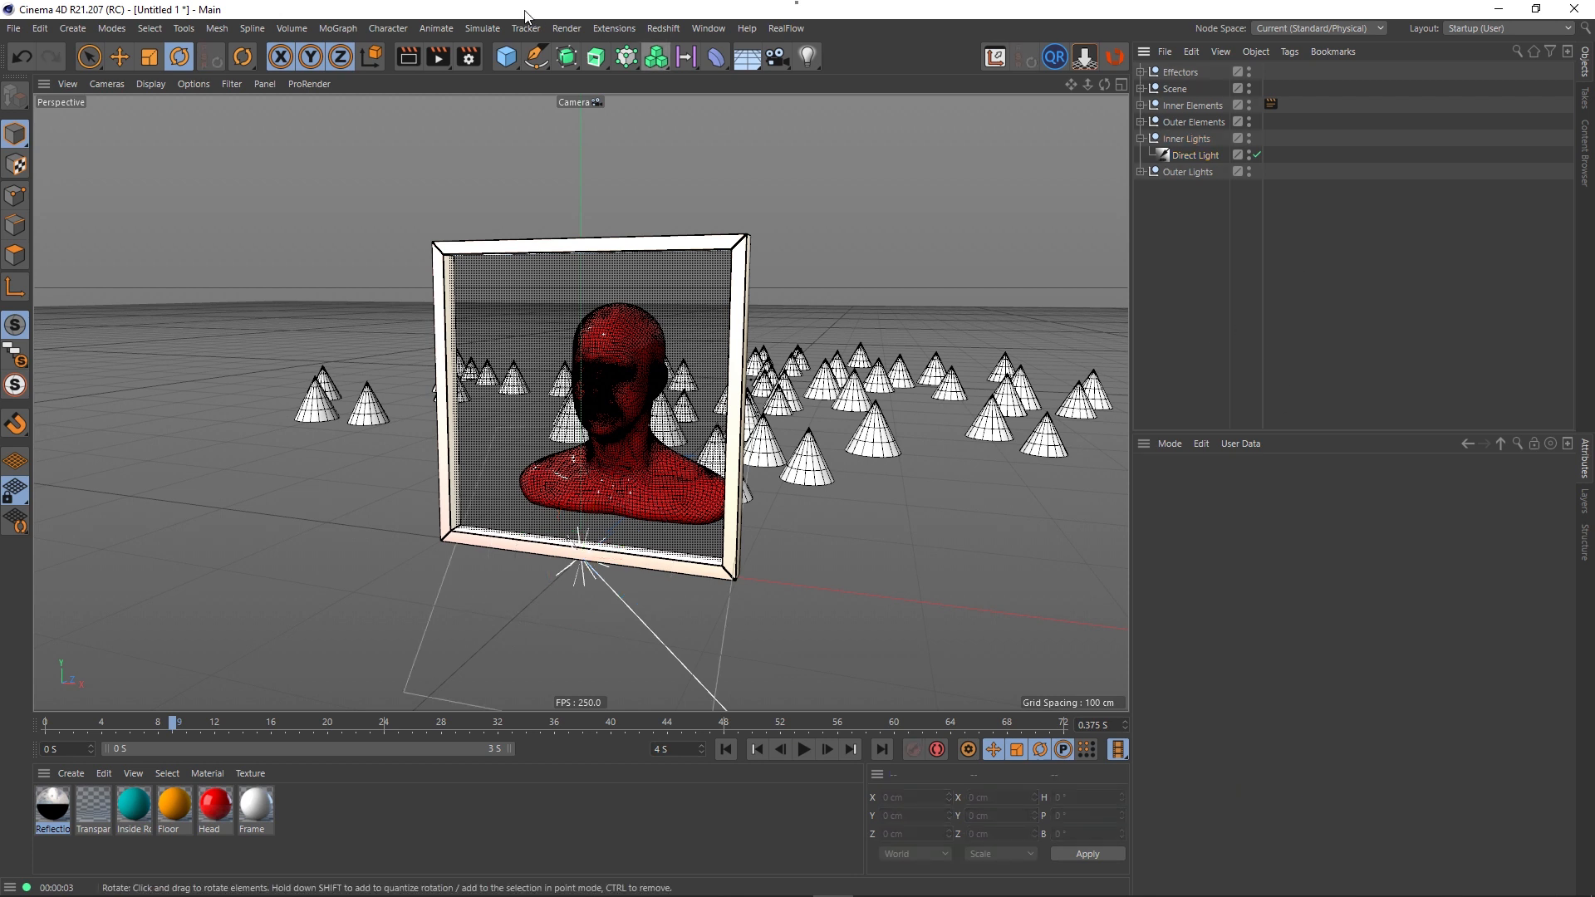
pyautogui.click(399, 60)
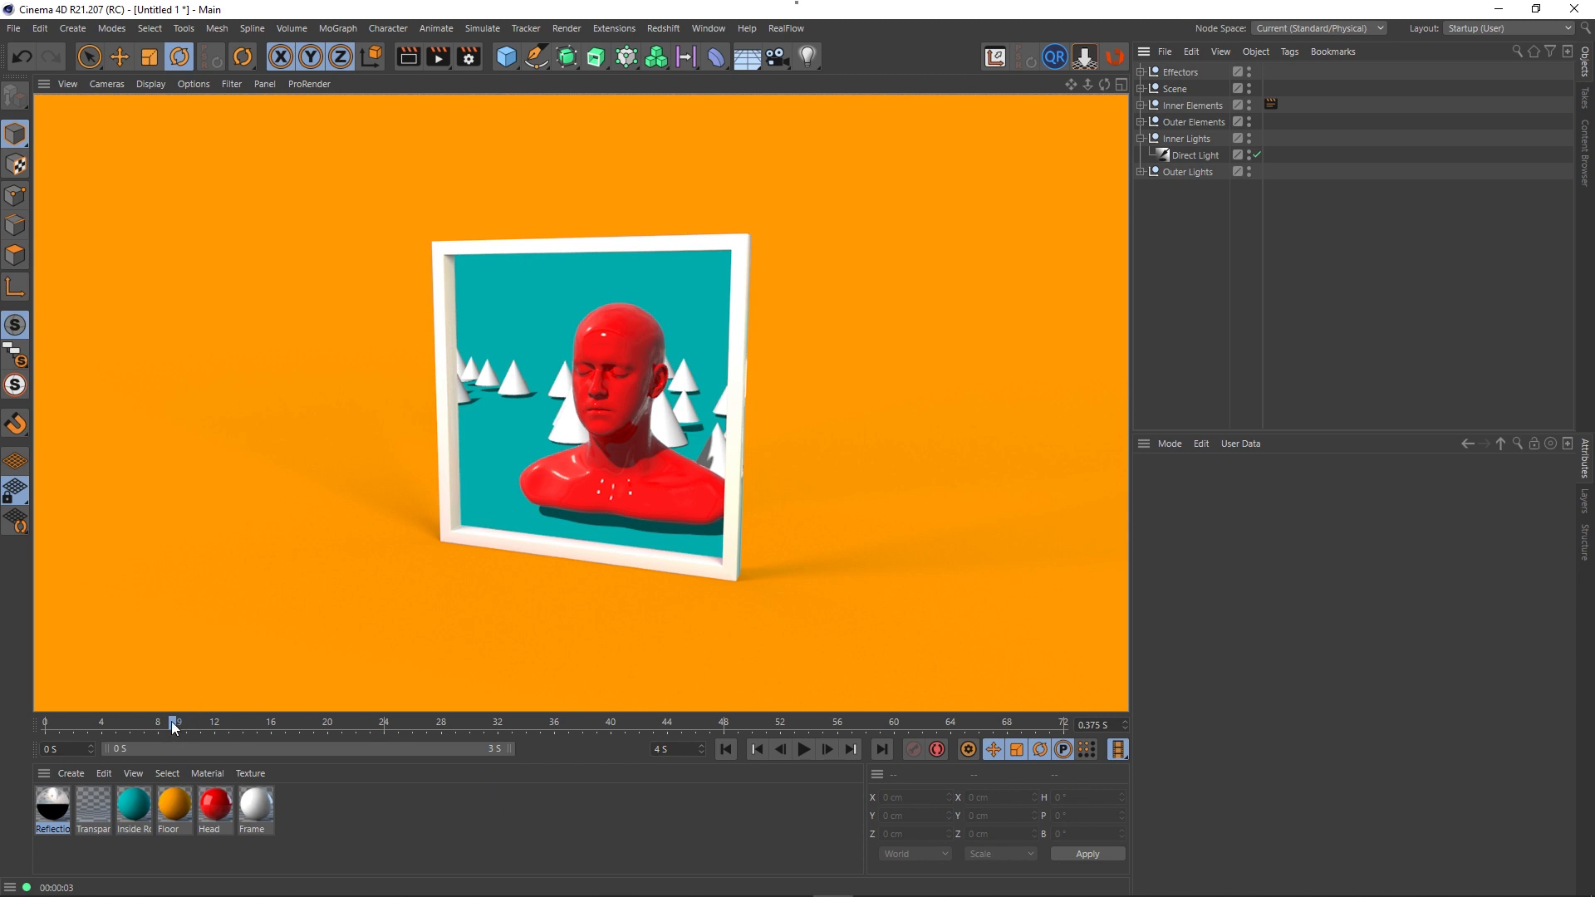
pyautogui.moveTo(171, 721); pyautogui.dragTo(550, 798)
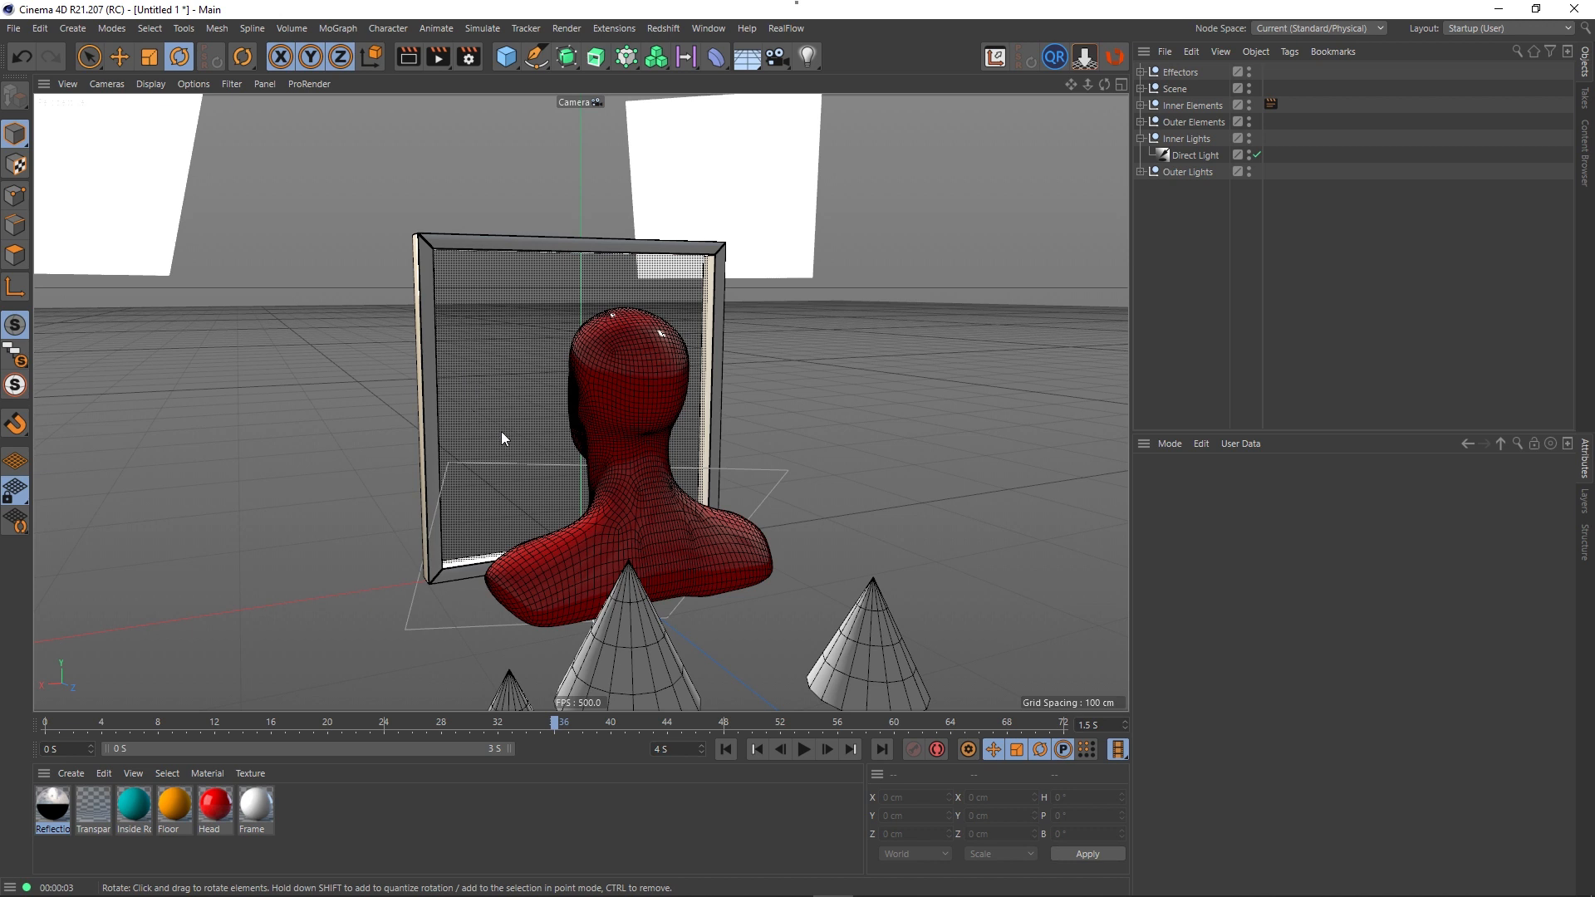
# - Render the view at frame 36 and move the timeline to frame 9
pyautogui.click(408, 57)
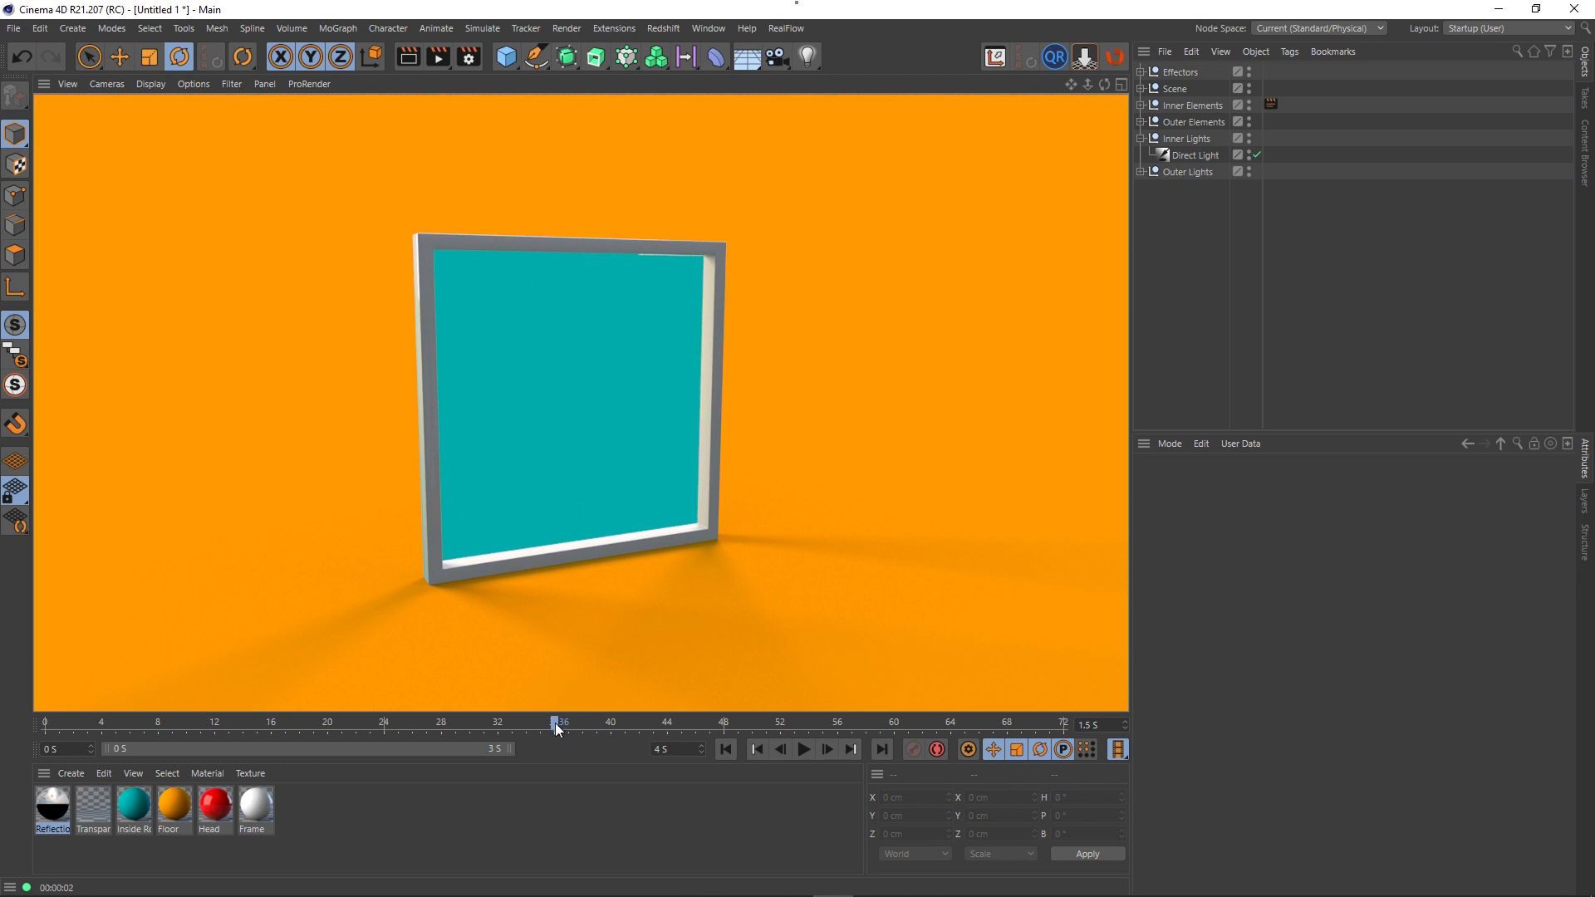
pyautogui.moveTo(555, 723); pyautogui.dragTo(525, 752)
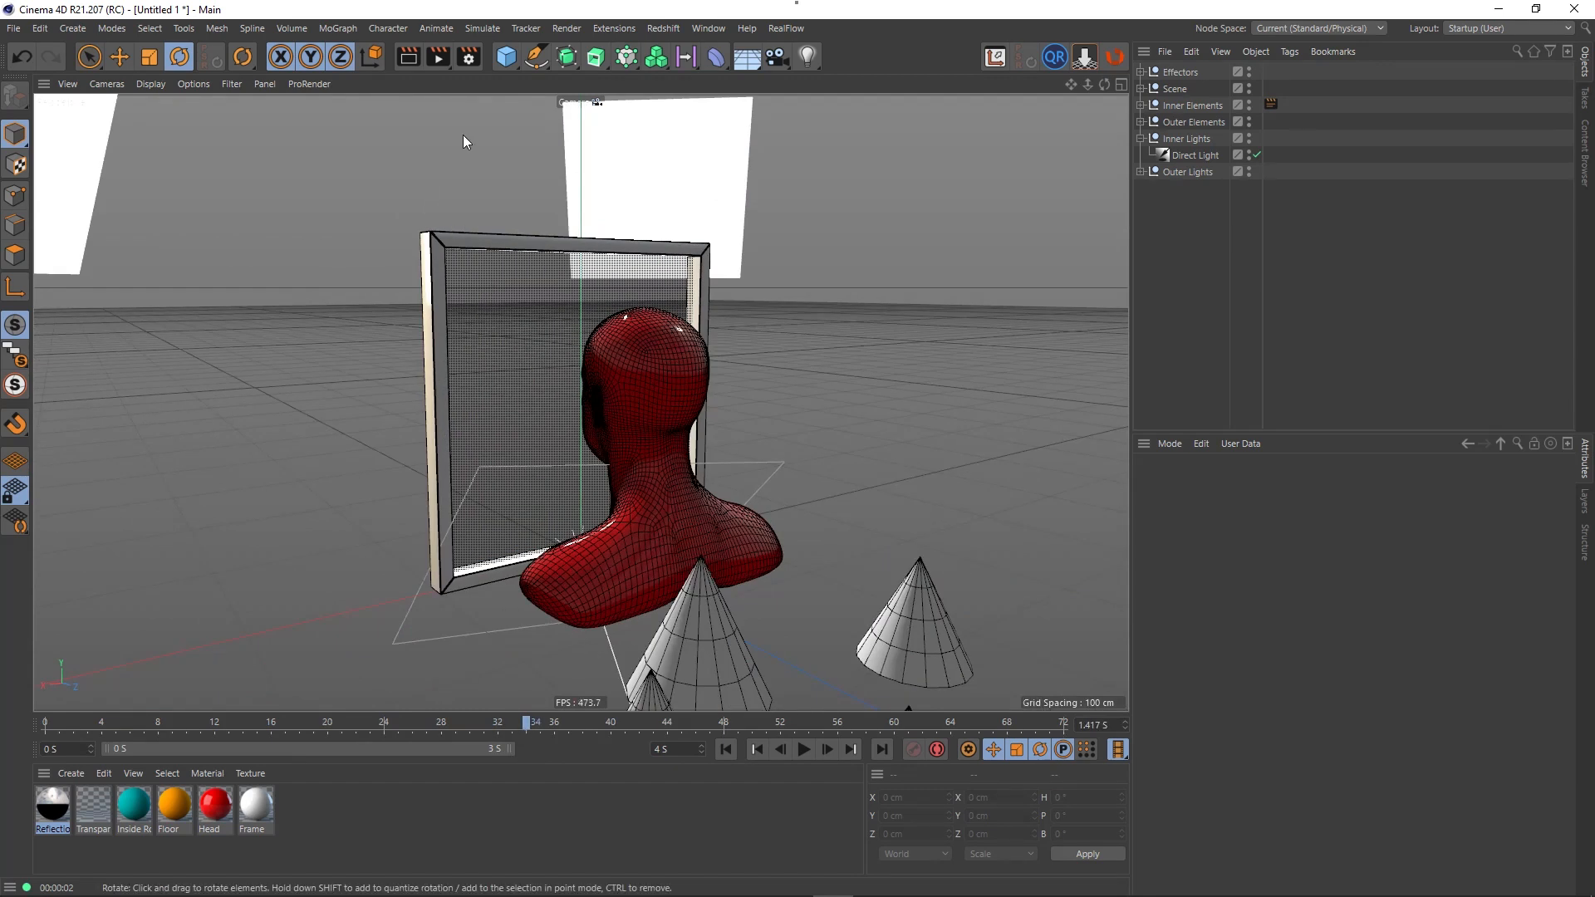
pyautogui.moveTo(528, 726); pyautogui.dragTo(167, 728)
# - Duplicate the cone Cloner inside the Inner Elements group
pyautogui.click(1141, 139)
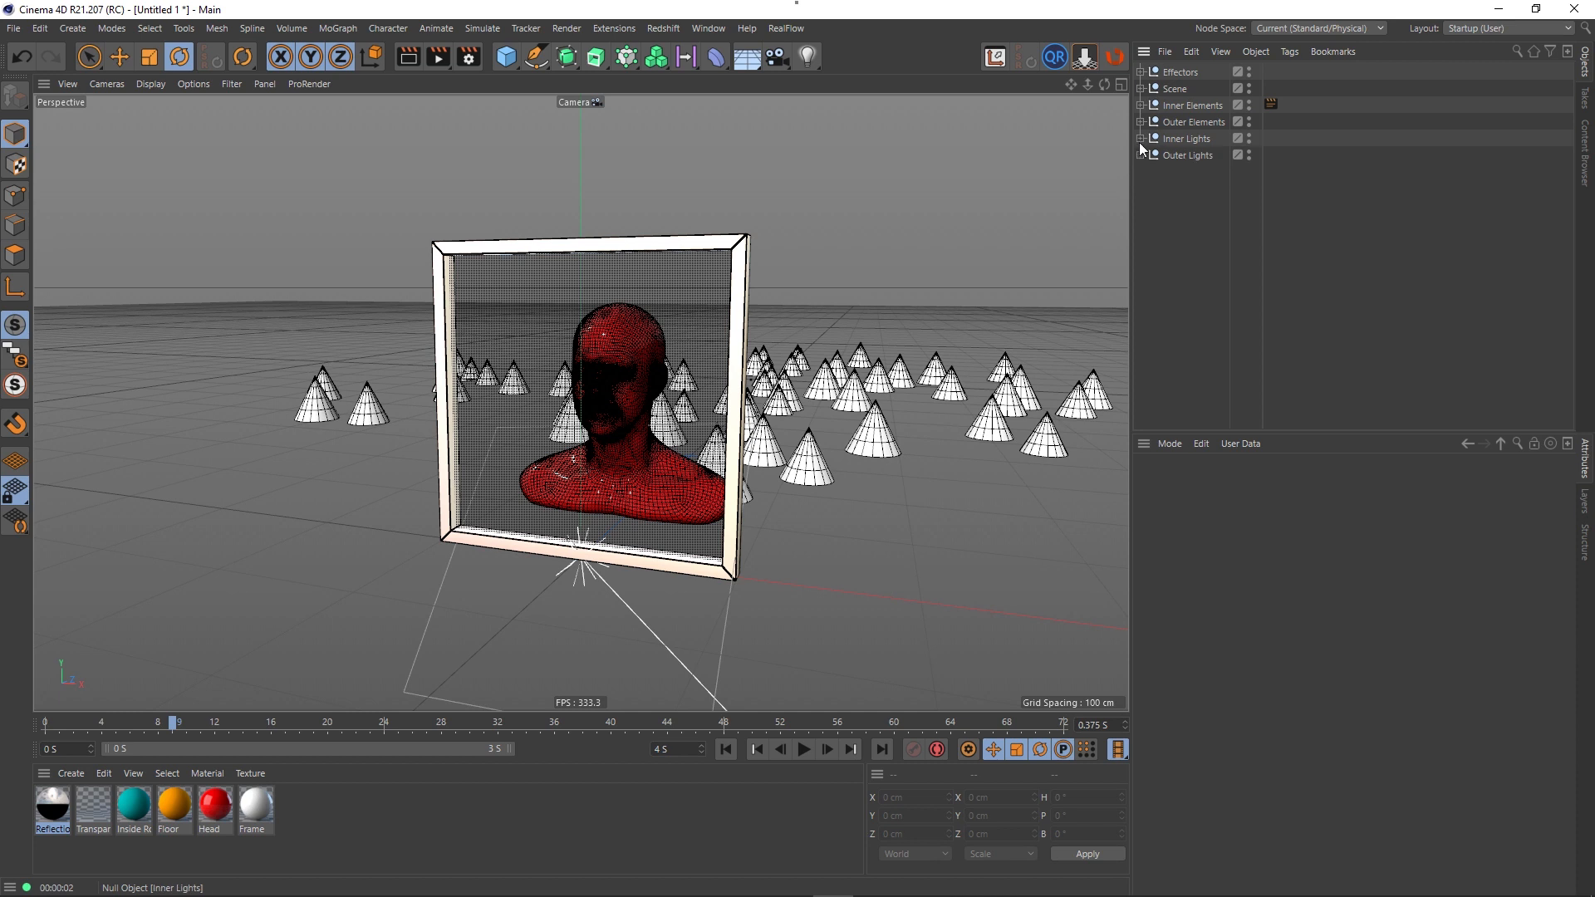
pyautogui.click(1141, 105)
pyautogui.click(1183, 123)
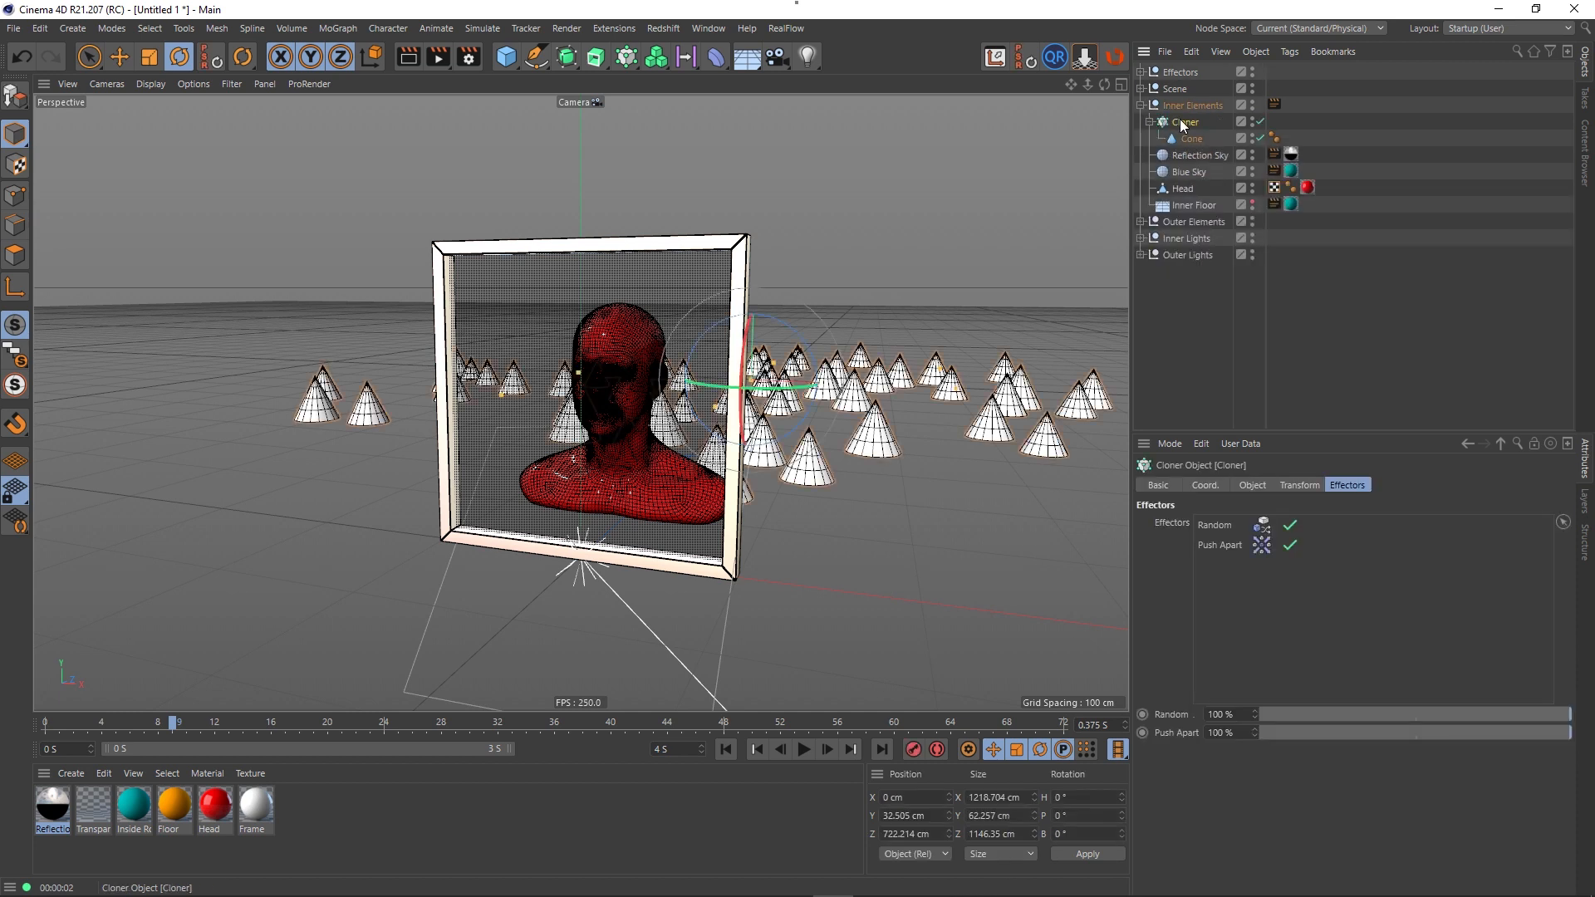
pyautogui.click(1151, 123)
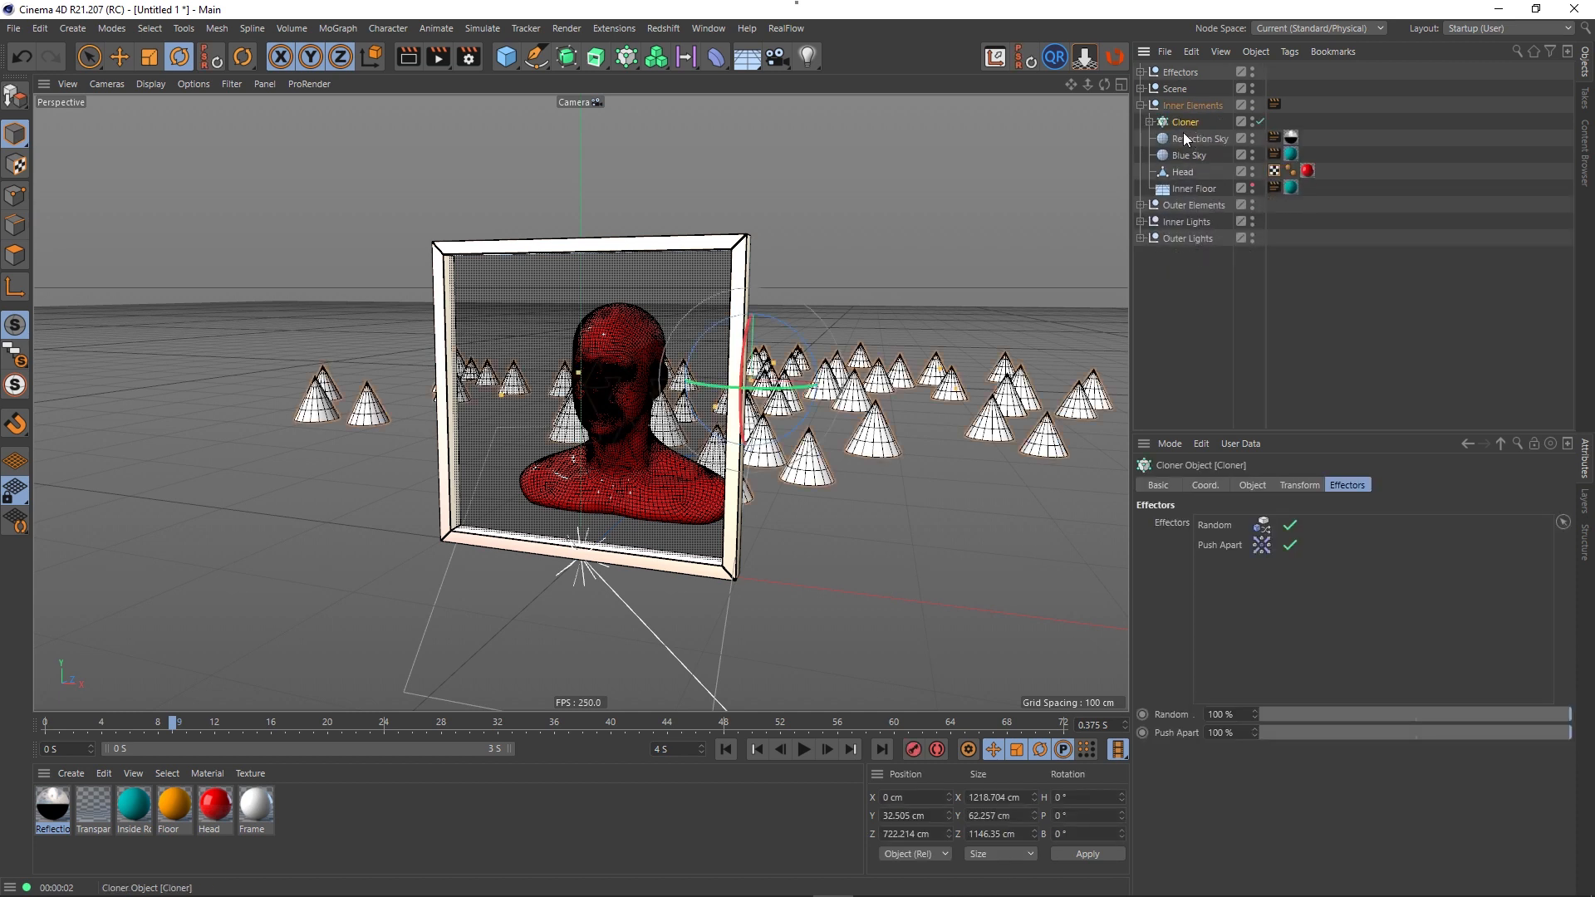
pyautogui.keyDown('ctrl'); pyautogui.moveTo(1183, 132); pyautogui.dragTo(1189, 141); pyautogui.keyUp('ctrl')
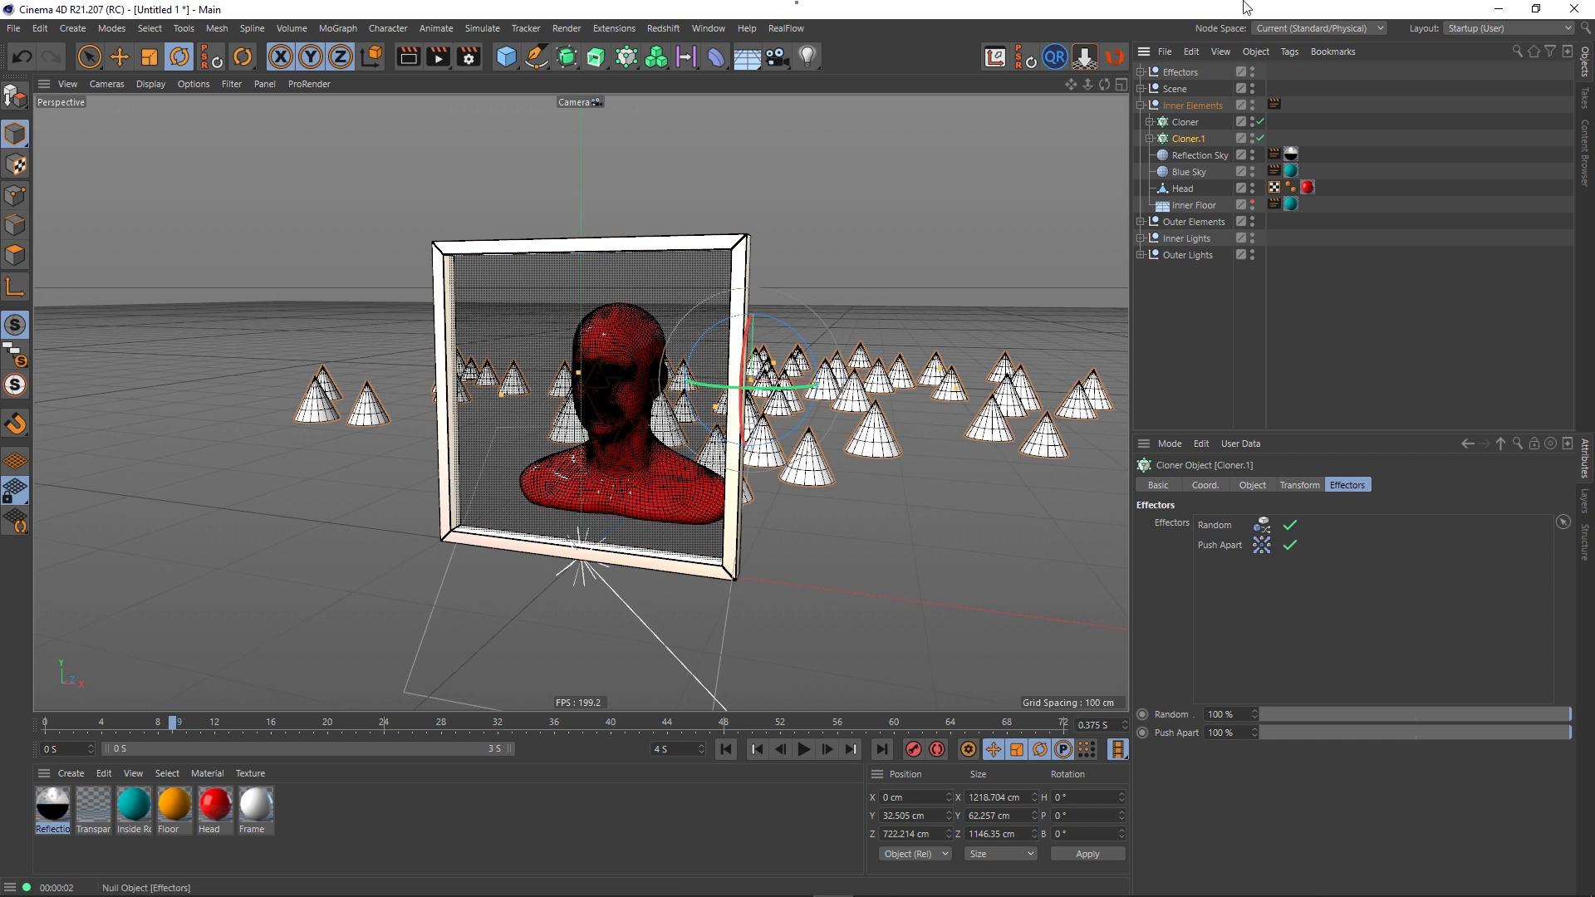
# - Leave the scene camera view and move the duplicated Cloner along Z to about -653 cm, on the opposite side of the frame
pyautogui.click(1141, 89)
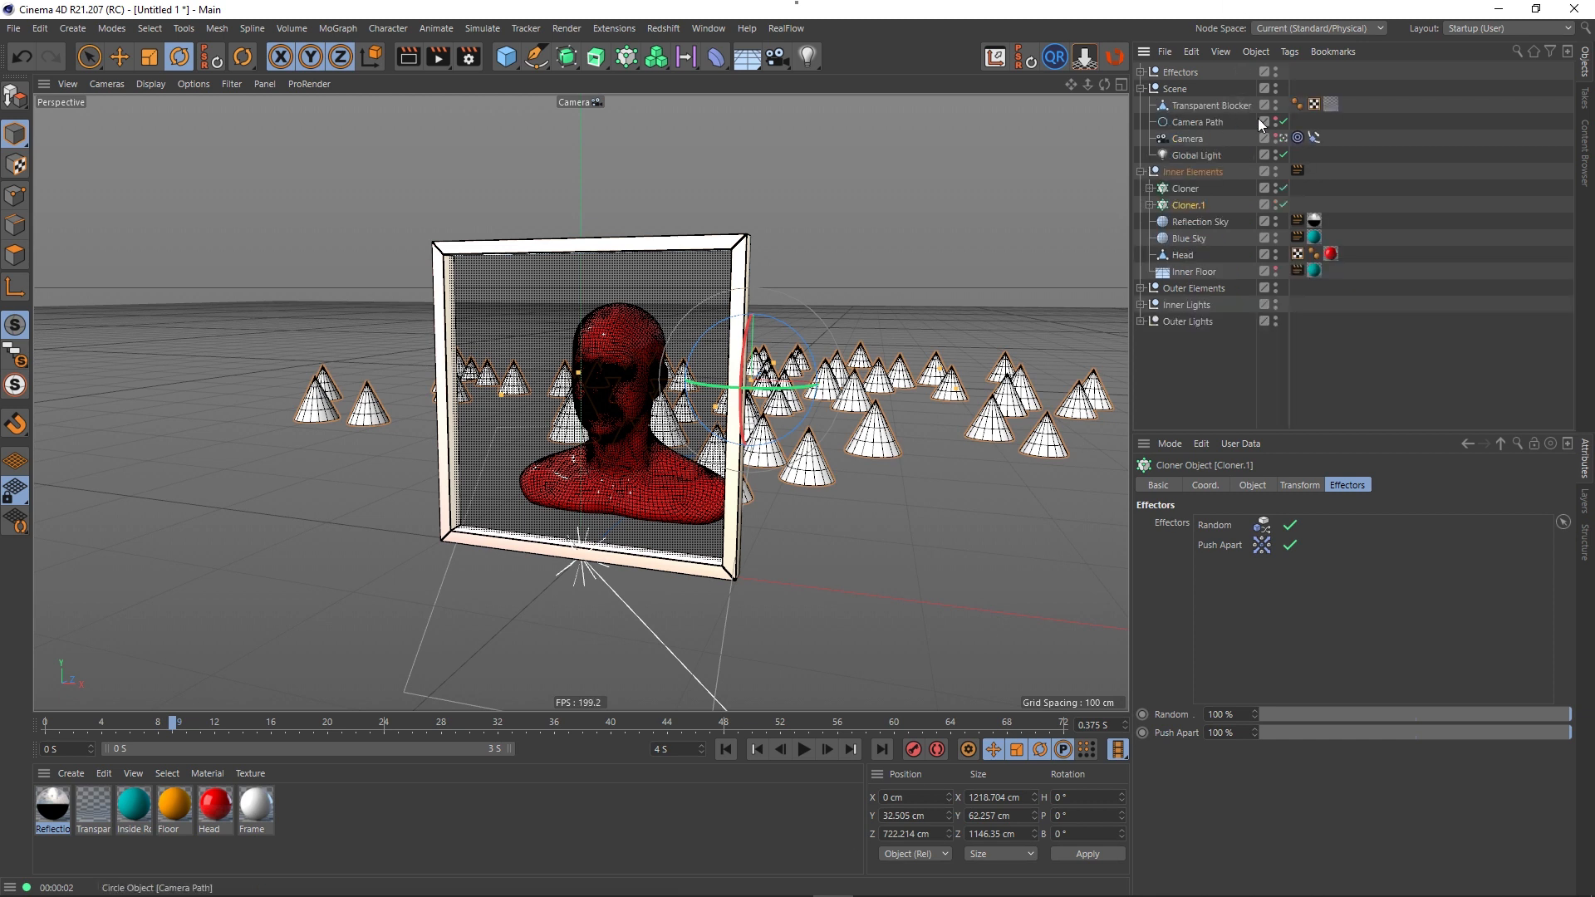
pyautogui.click(1283, 138)
pyautogui.scroll(-6, 789, 414)
pyautogui.keyDown('alt'); pyautogui.moveTo(731, 456); pyautogui.dragTo(498, 490); pyautogui.keyUp('alt')
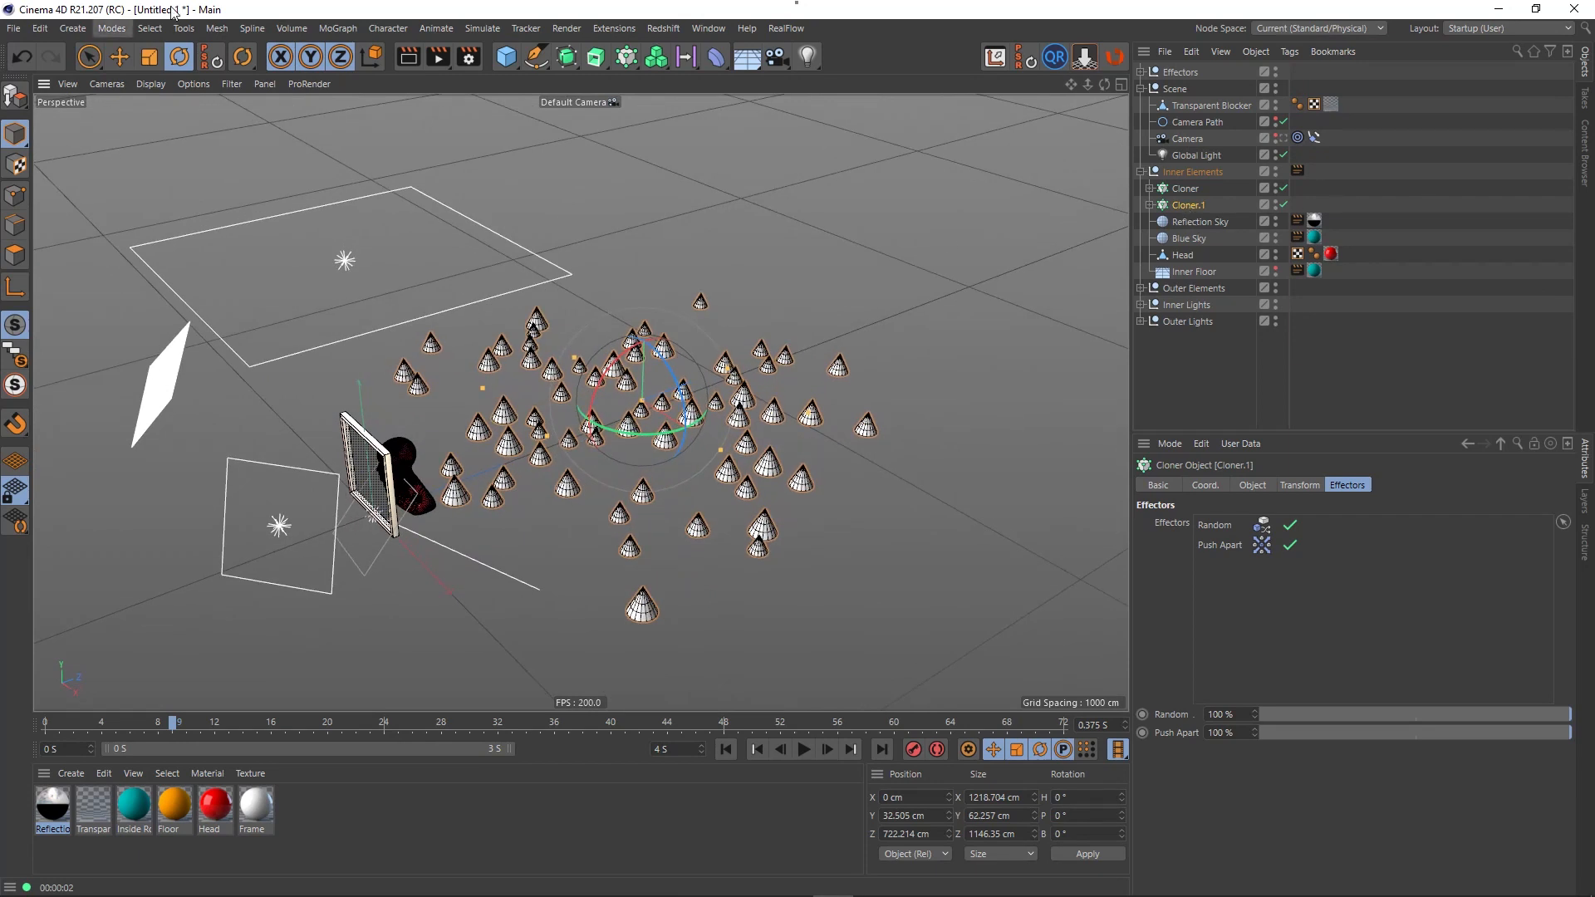
pyautogui.click(119, 57)
pyautogui.scroll(-3, 637, 460)
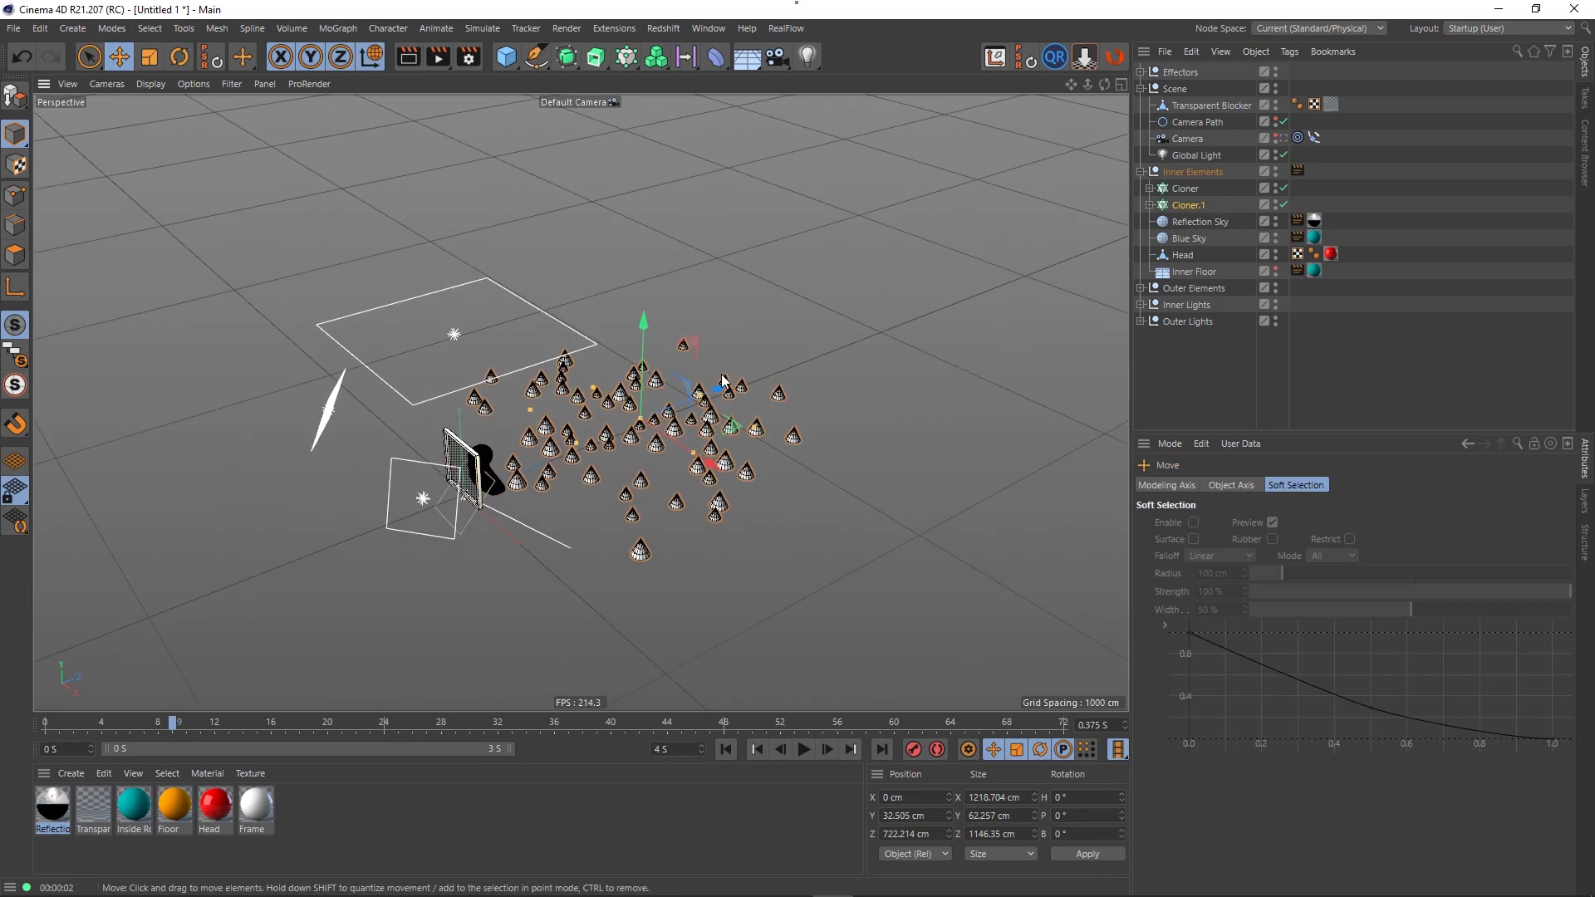
pyautogui.moveTo(688, 418); pyautogui.dragTo(382, 572)
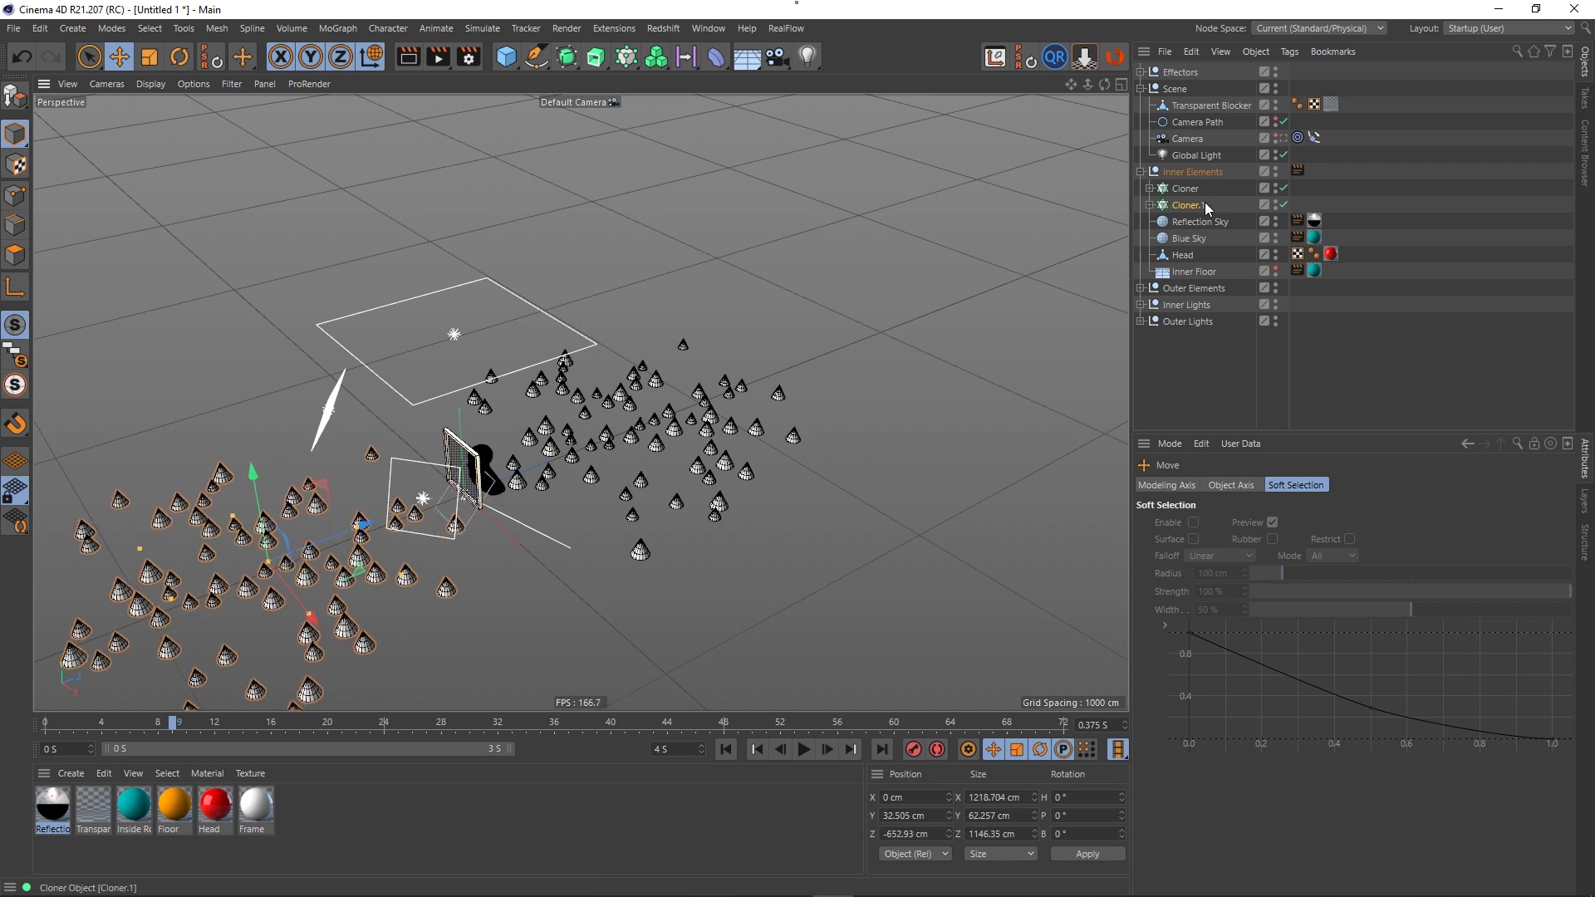
# - Look through the scene camera, render the view at frames 9 and 37, and set the timeline to frame 11
pyautogui.click(1282, 139)
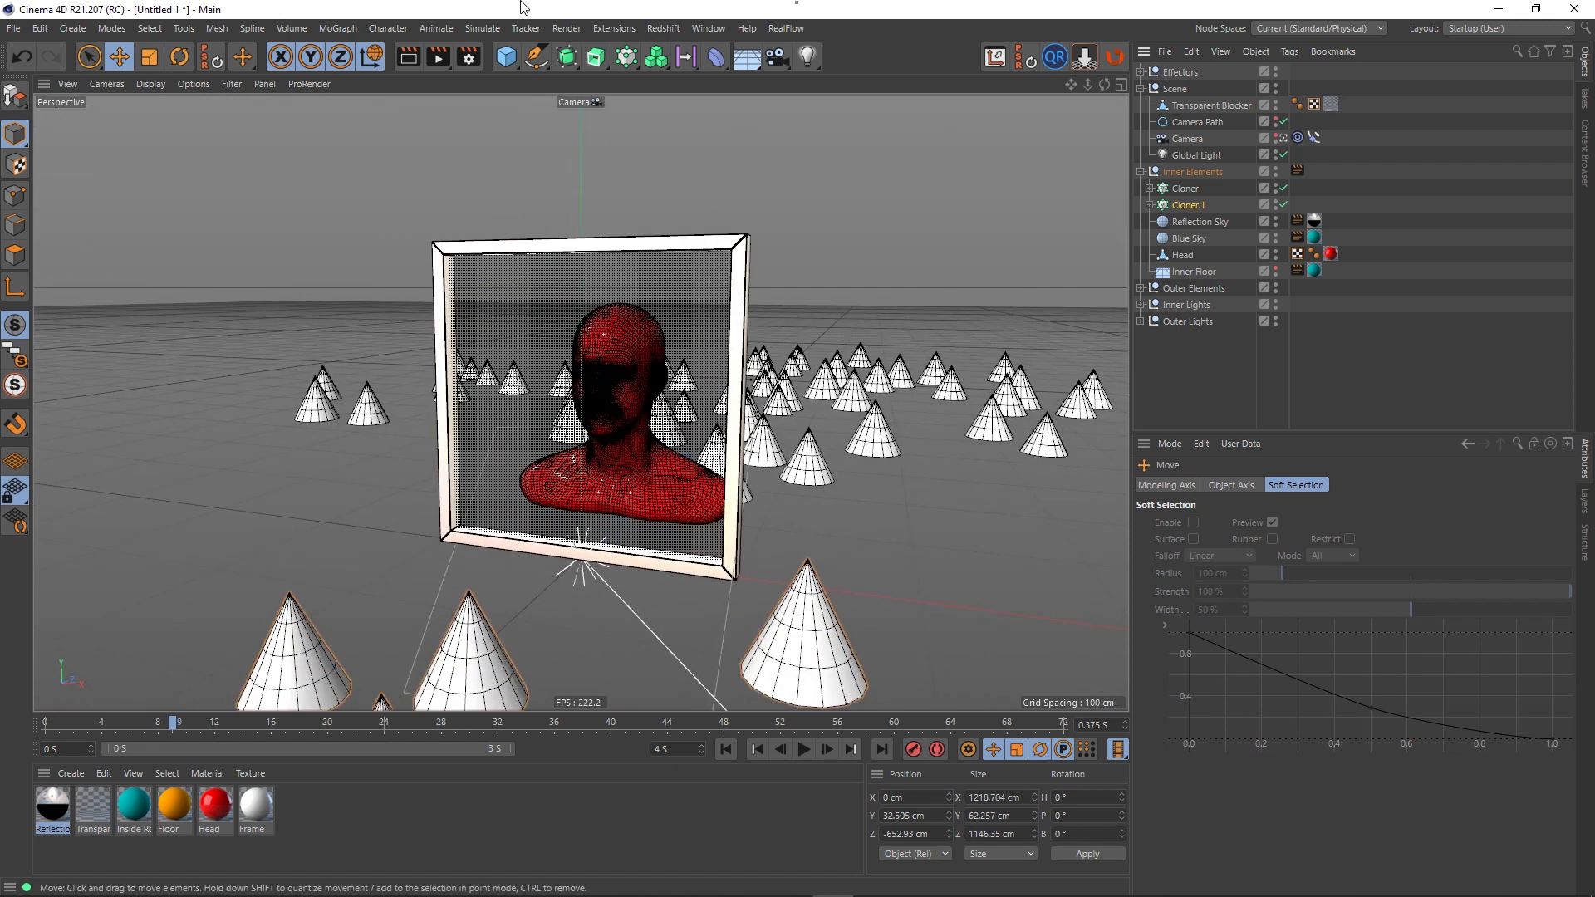
pyautogui.click(407, 57)
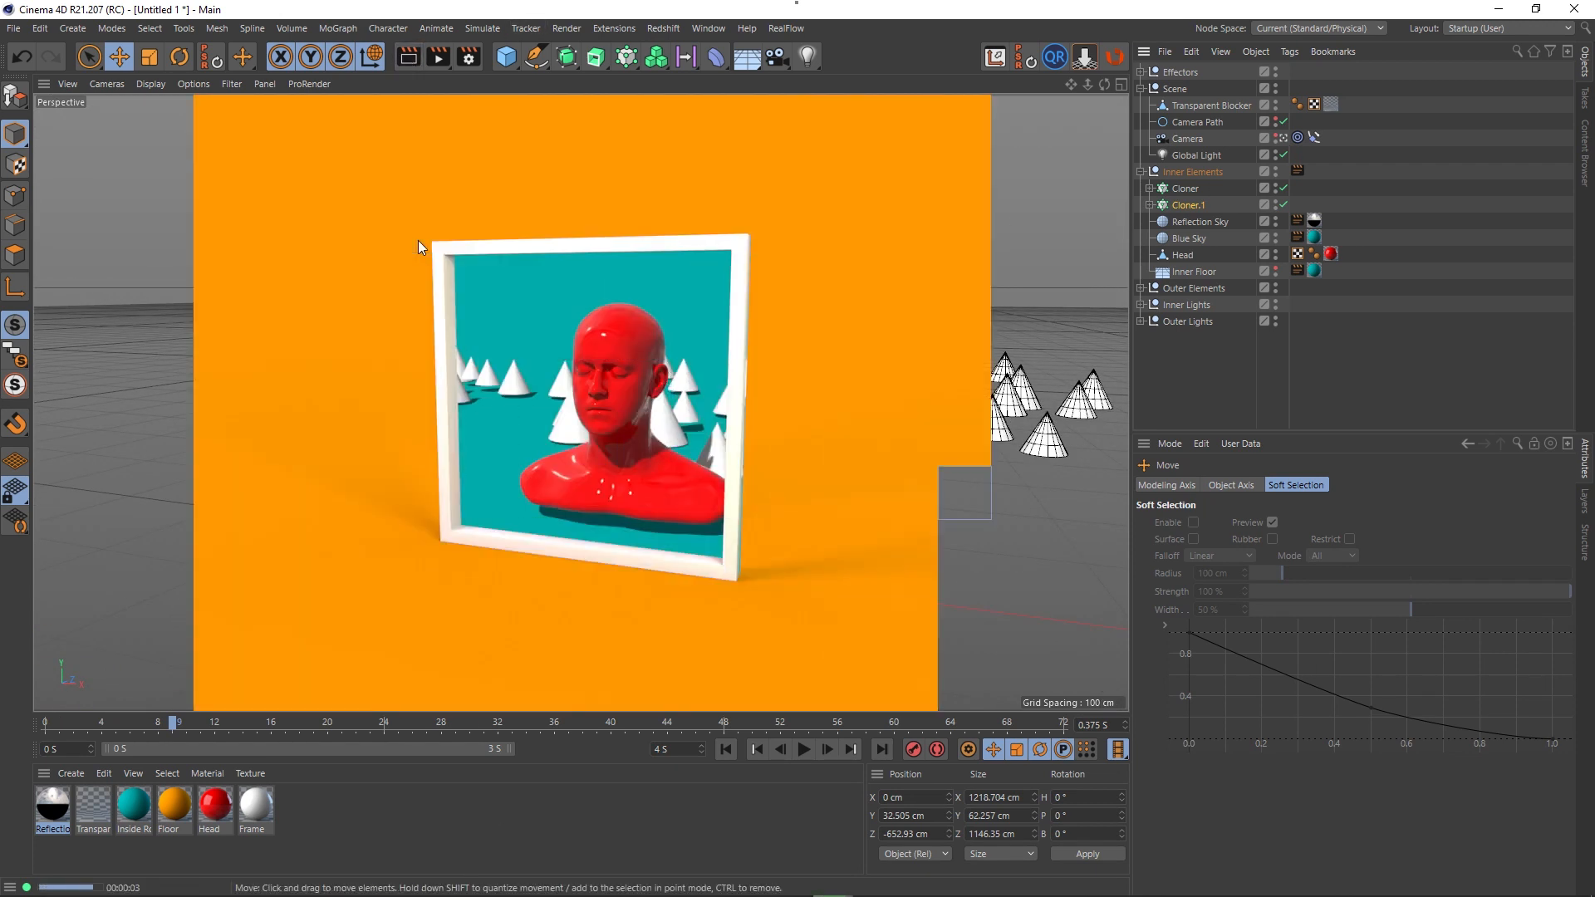
pyautogui.moveTo(176, 728); pyautogui.dragTo(573, 782)
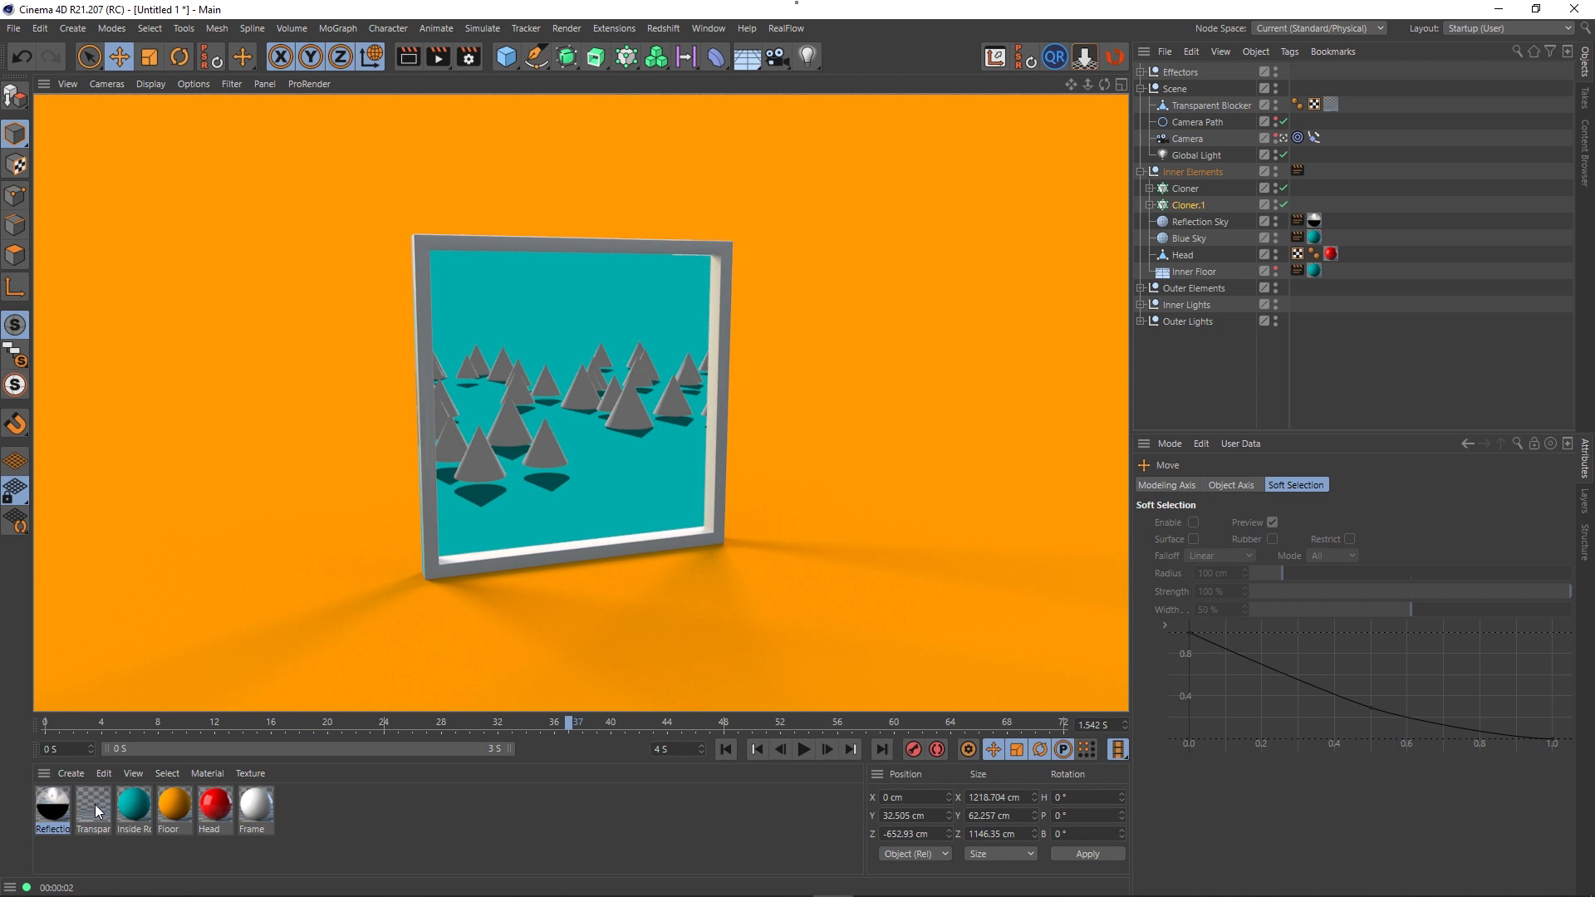
pyautogui.moveTo(570, 730); pyautogui.dragTo(206, 765)
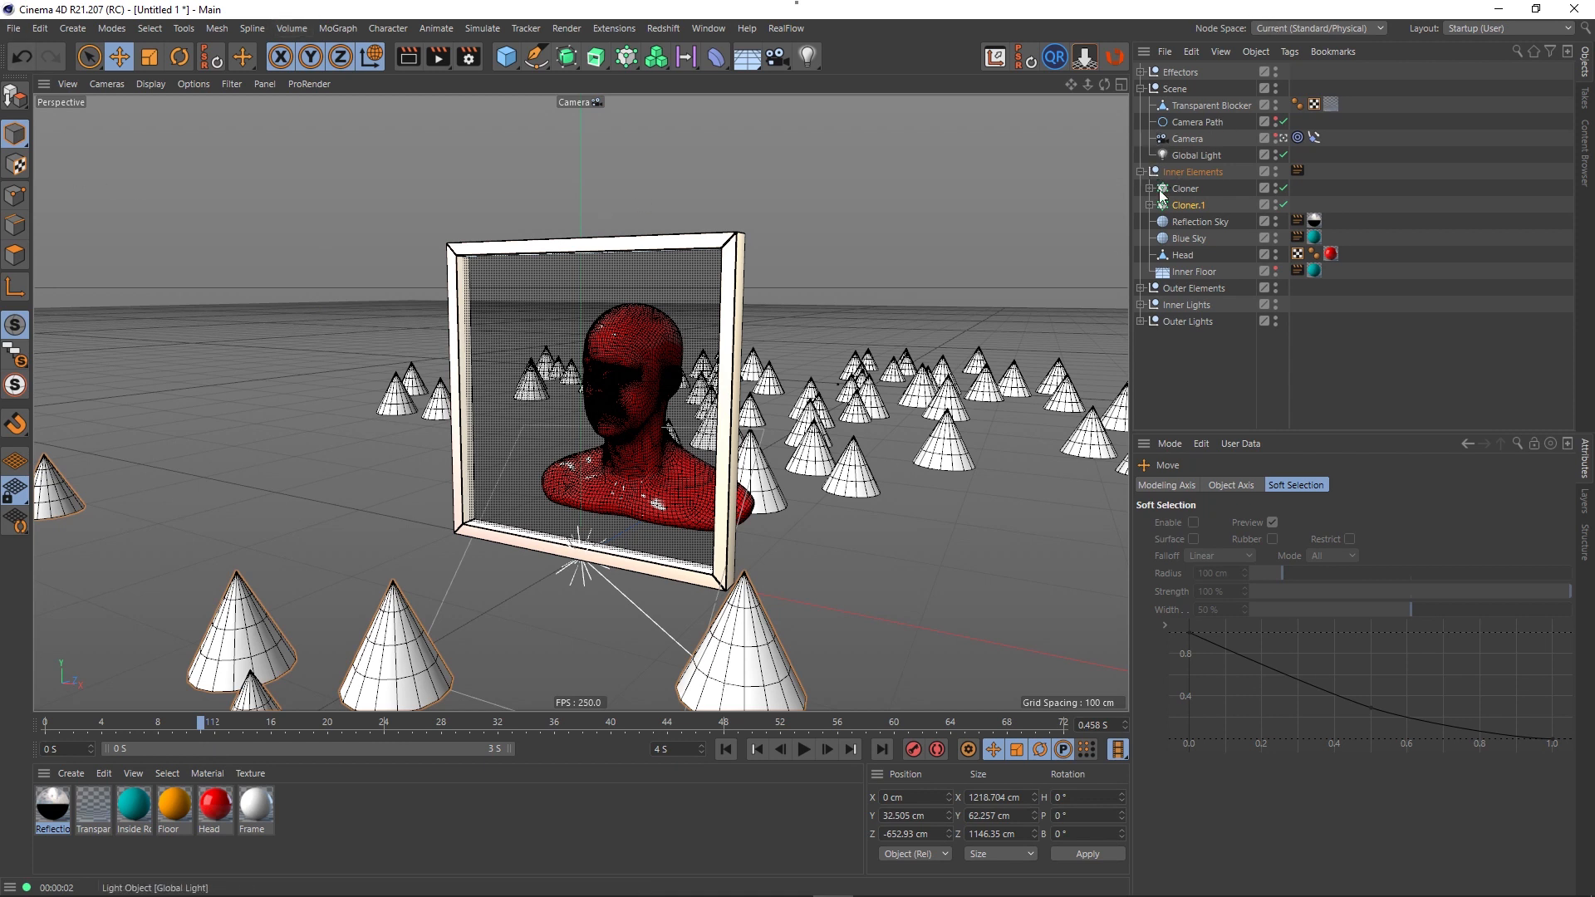
# - Select the Transparent Blocker's polygon and compare its front and back sides by scrubbing from frame 11 to frame 34
pyautogui.click(1142, 172)
pyautogui.click(1205, 105)
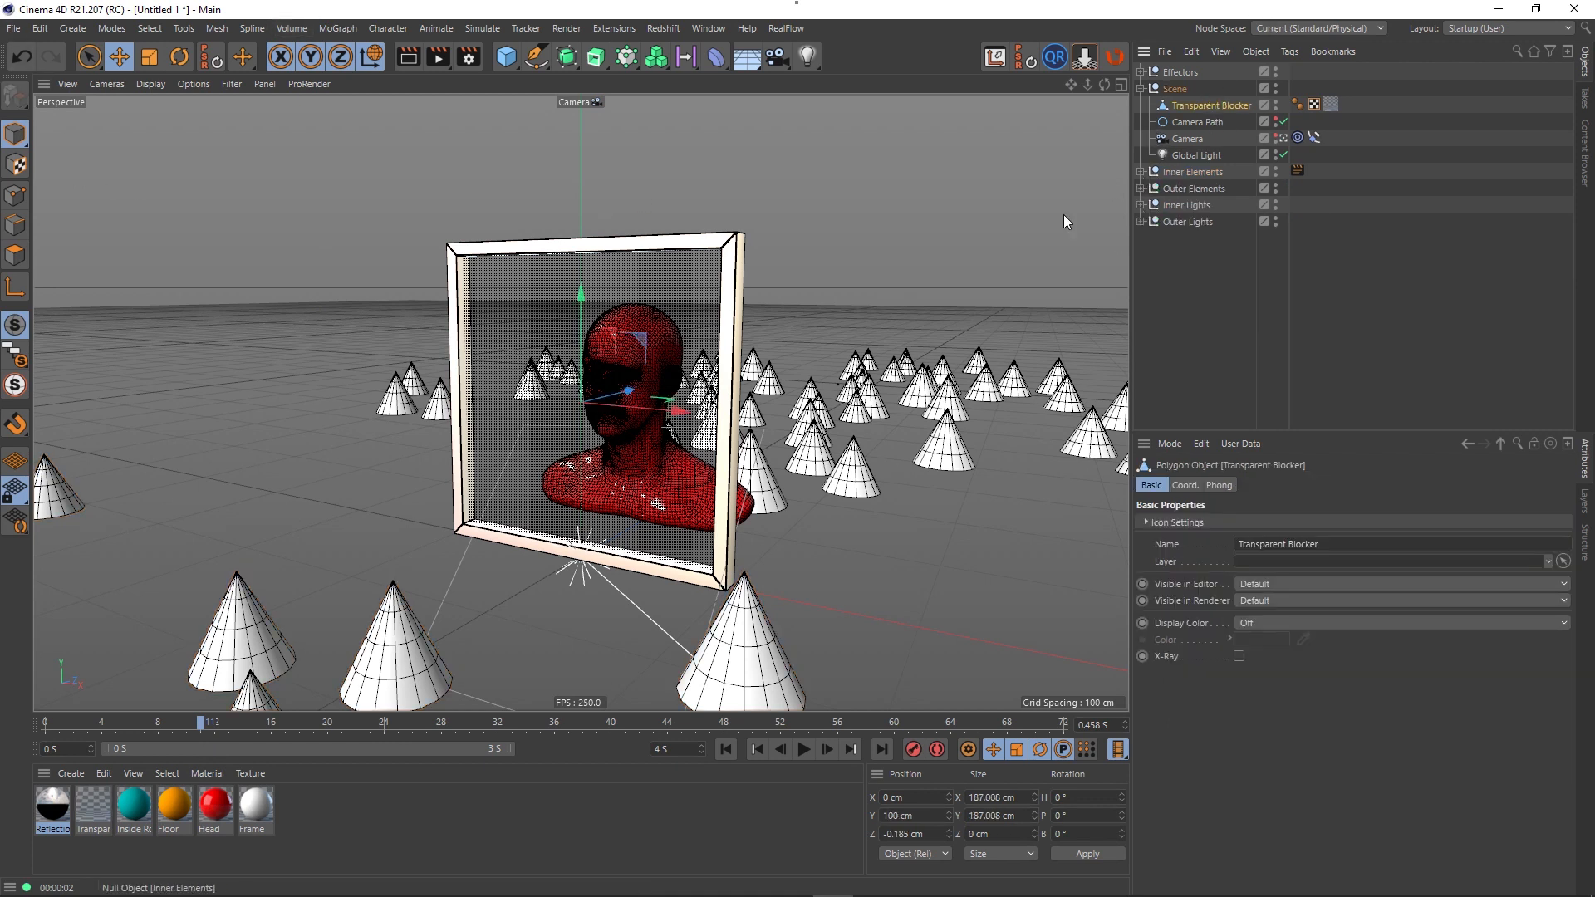
pyautogui.click(14, 256)
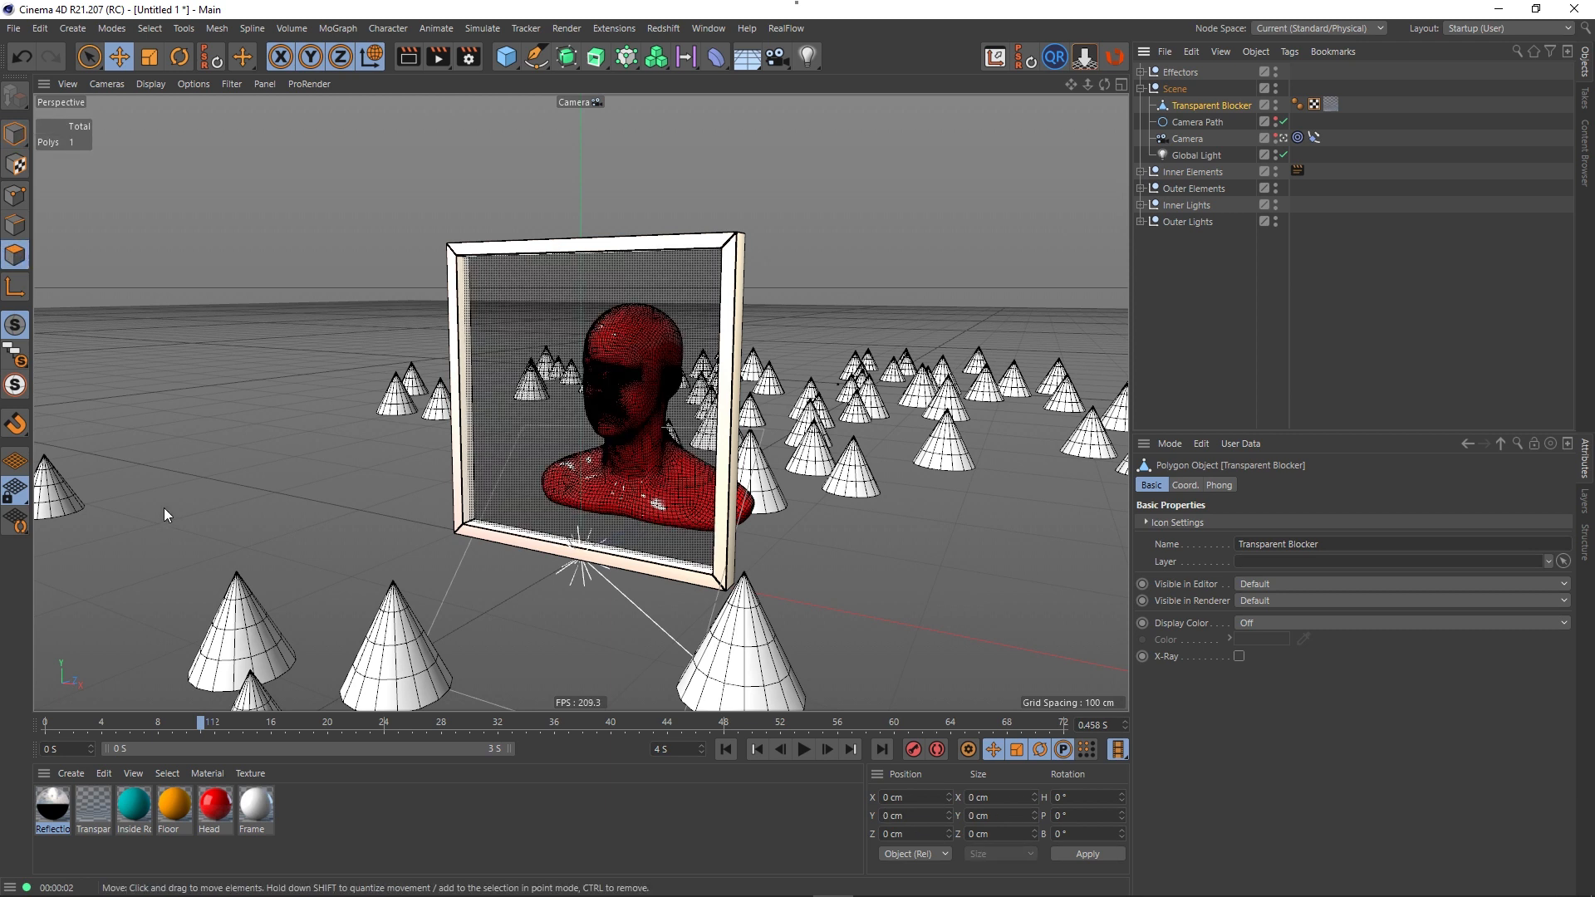
pyautogui.hotkey('ctrl', 'a')
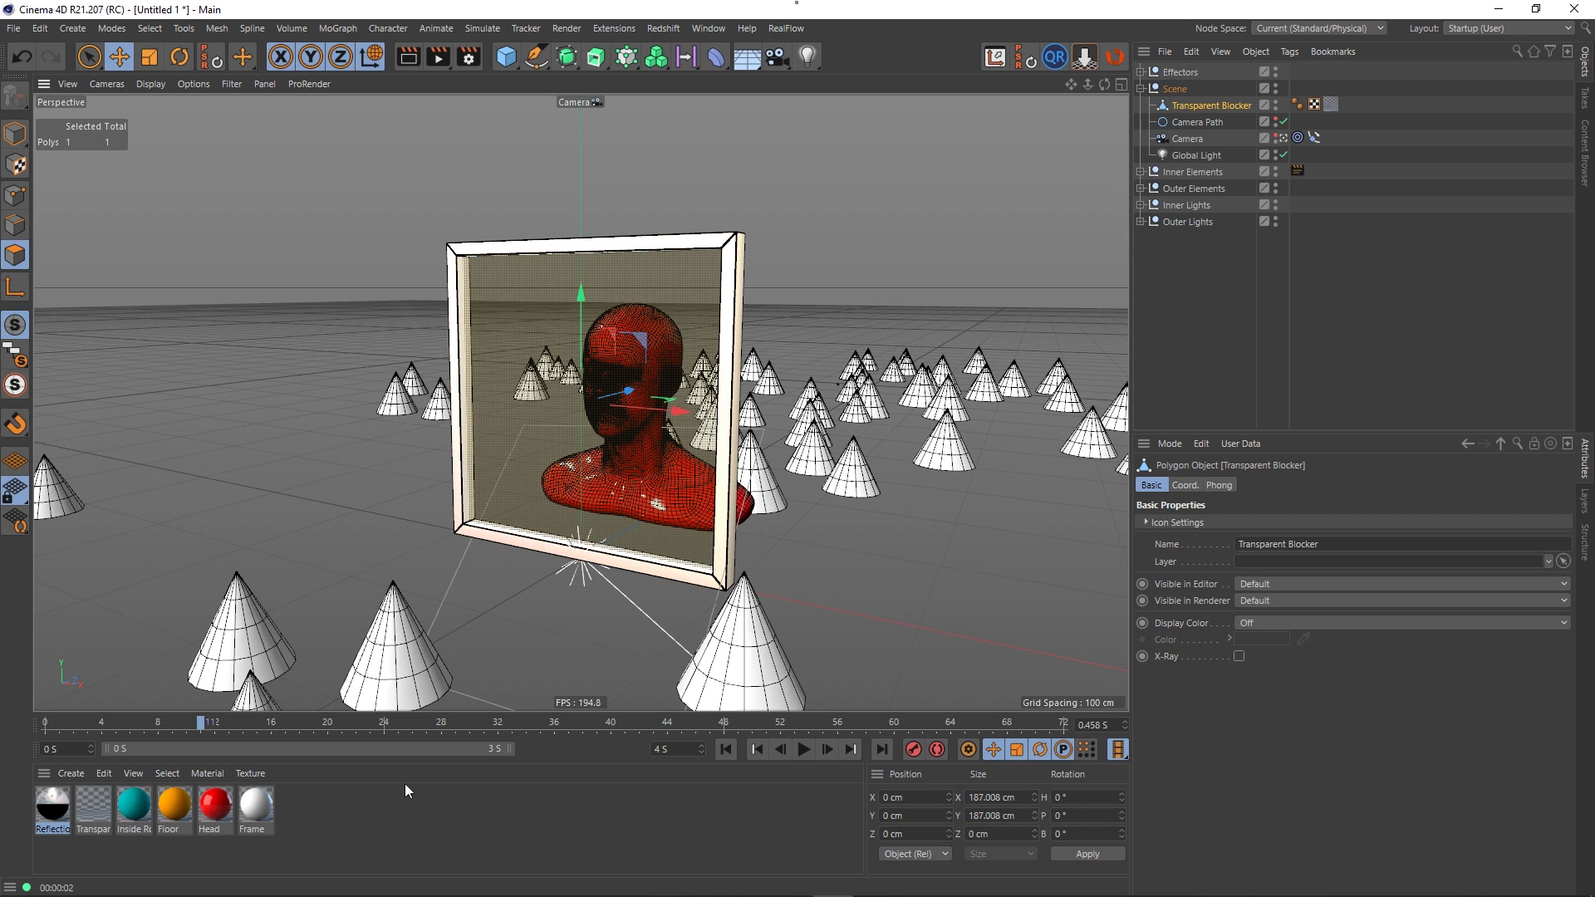
pyautogui.moveTo(205, 725); pyautogui.dragTo(535, 774)
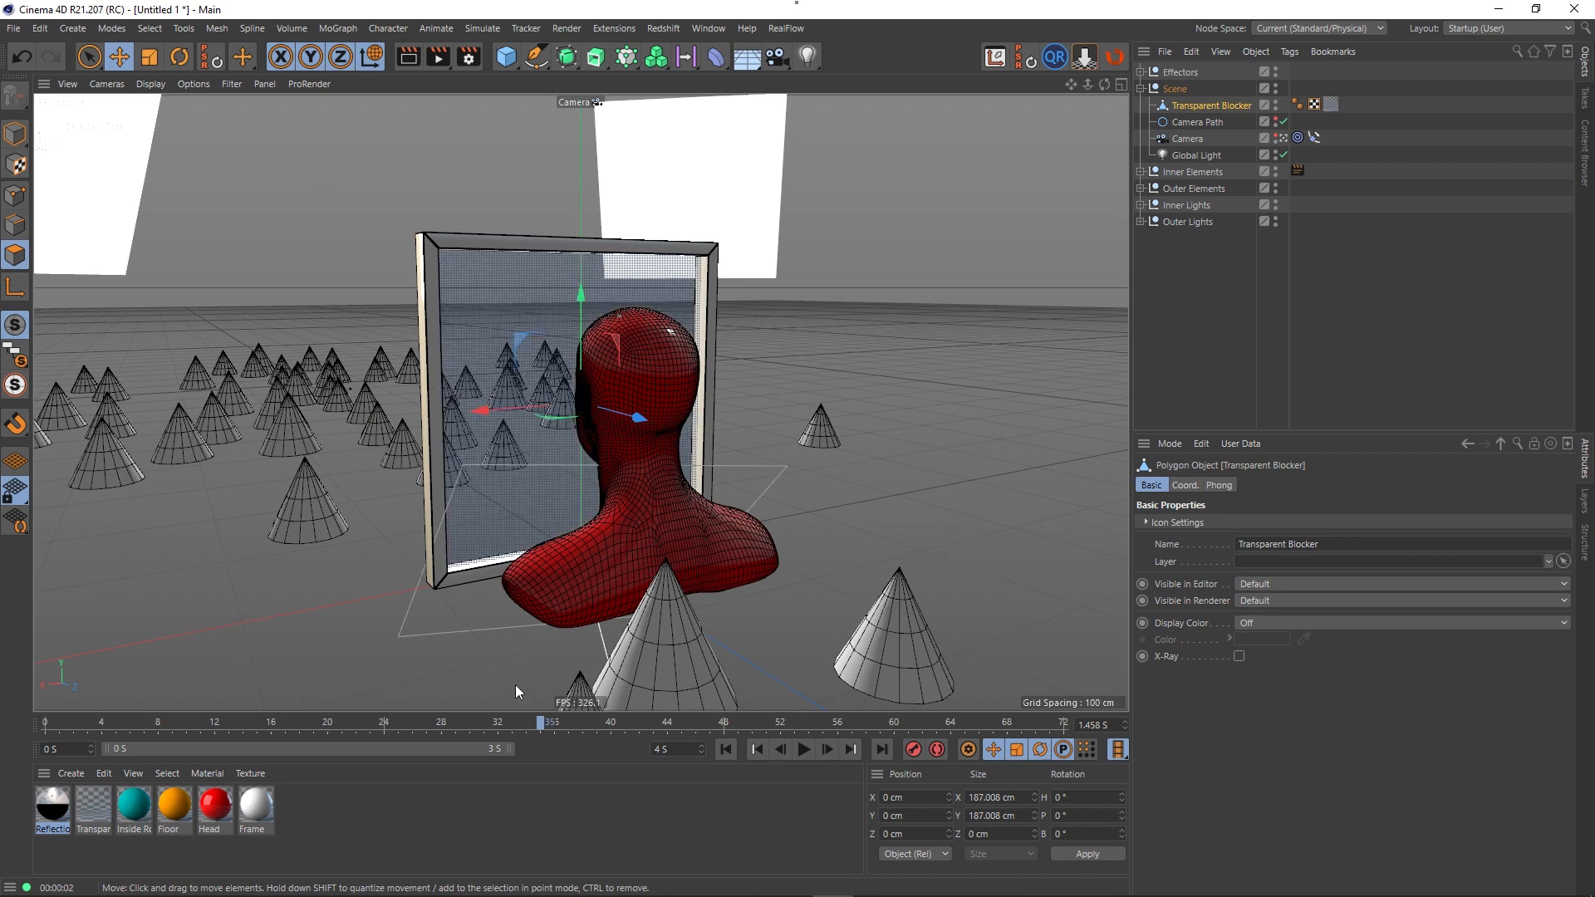
pyautogui.moveTo(542, 721)
pyautogui.mouseDown()
pyautogui.moveTo(600, 730)
pyautogui.moveTo(74, 740)
pyautogui.moveTo(530, 745)
pyautogui.mouseUp()
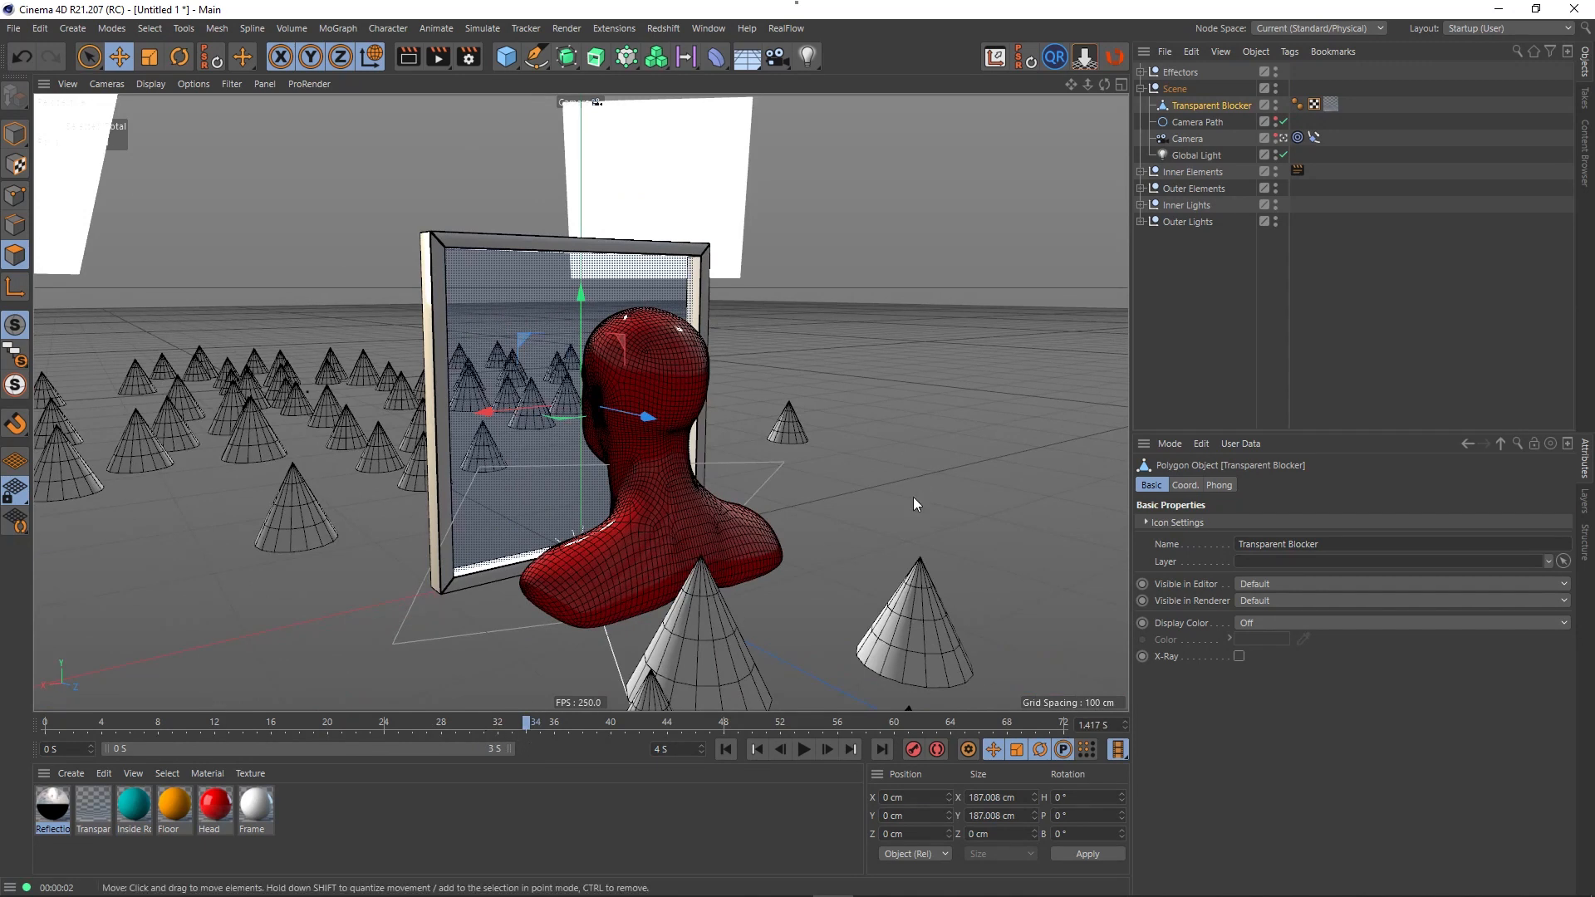
# - Enable the Alpha channel of the Transparent material and load the Normal Direction effect as its texture
pyautogui.click(90, 812)
pyautogui.doubleClick(89, 813)
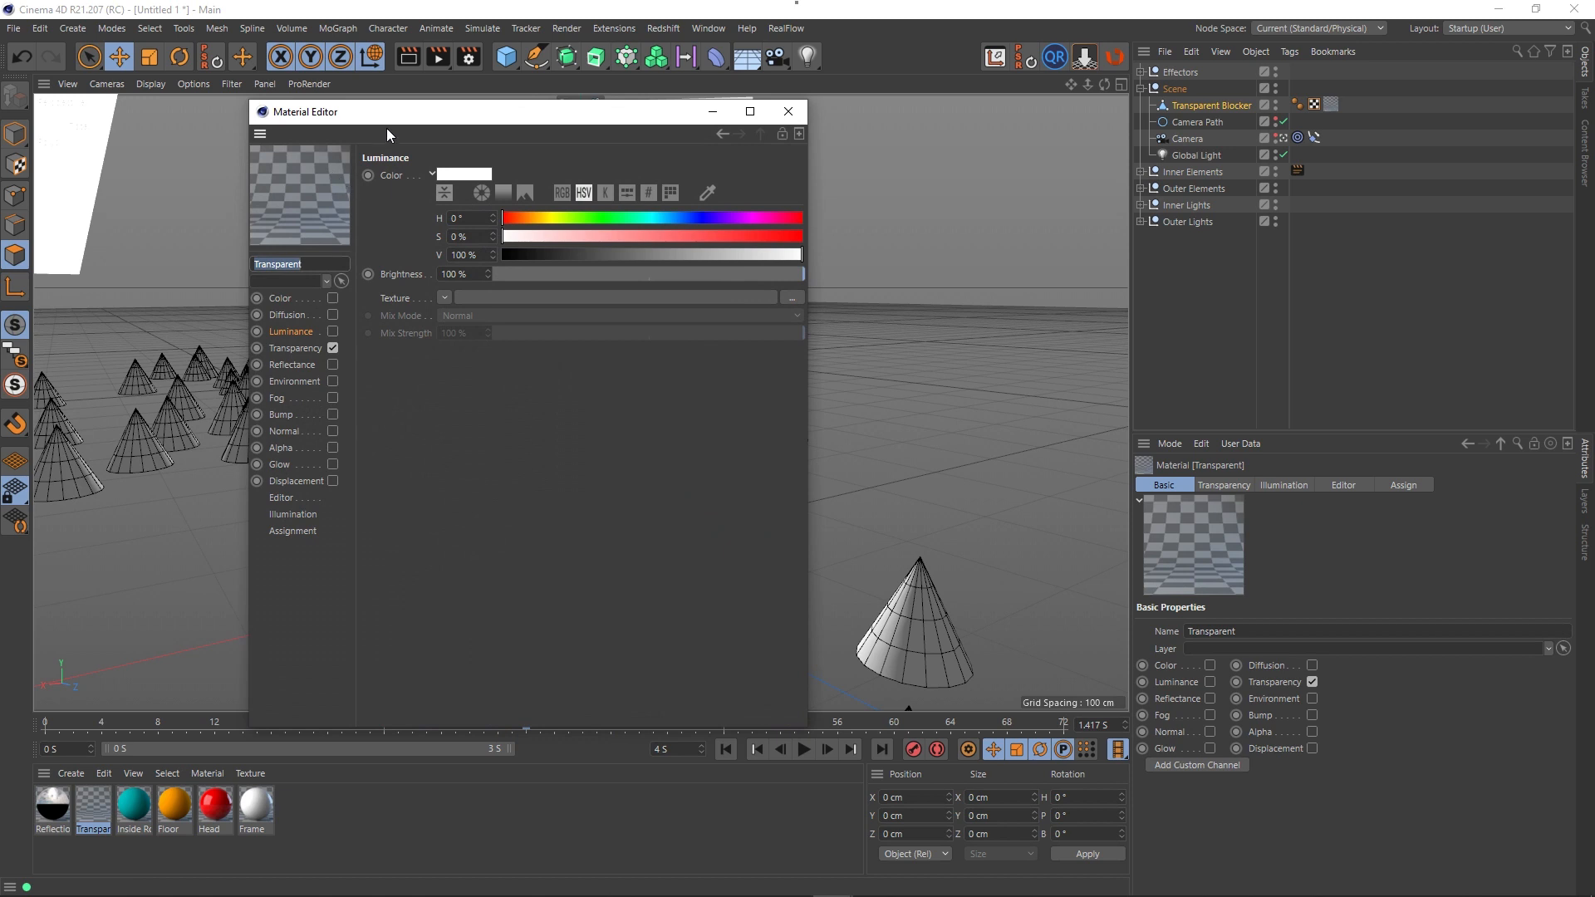
pyautogui.moveTo(393, 106); pyautogui.dragTo(1005, 146)
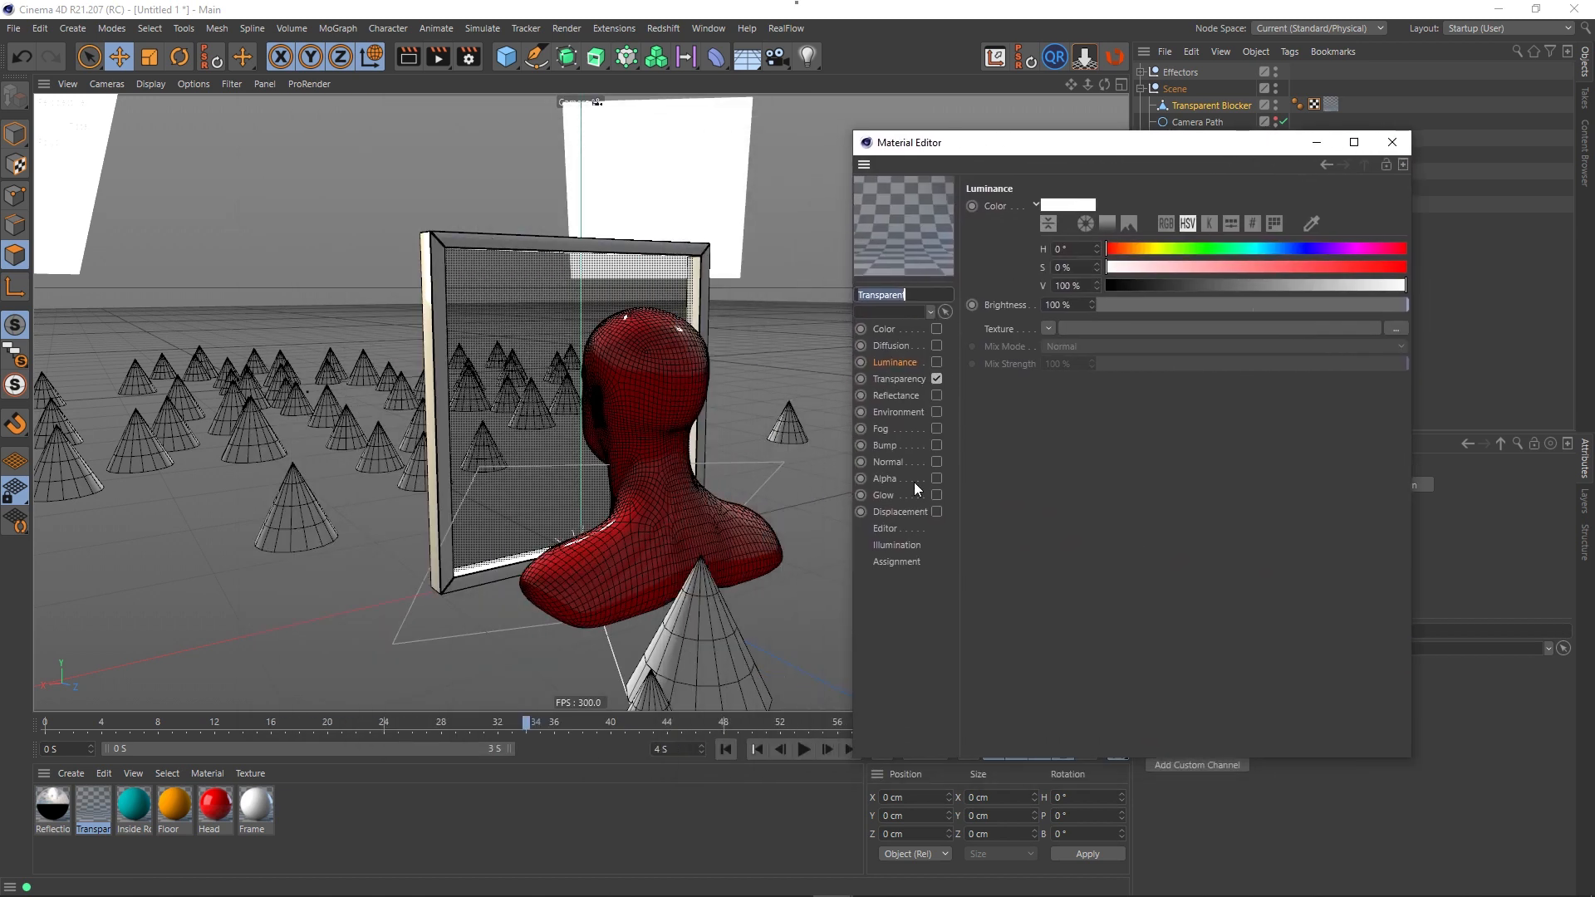
pyautogui.click(886, 479)
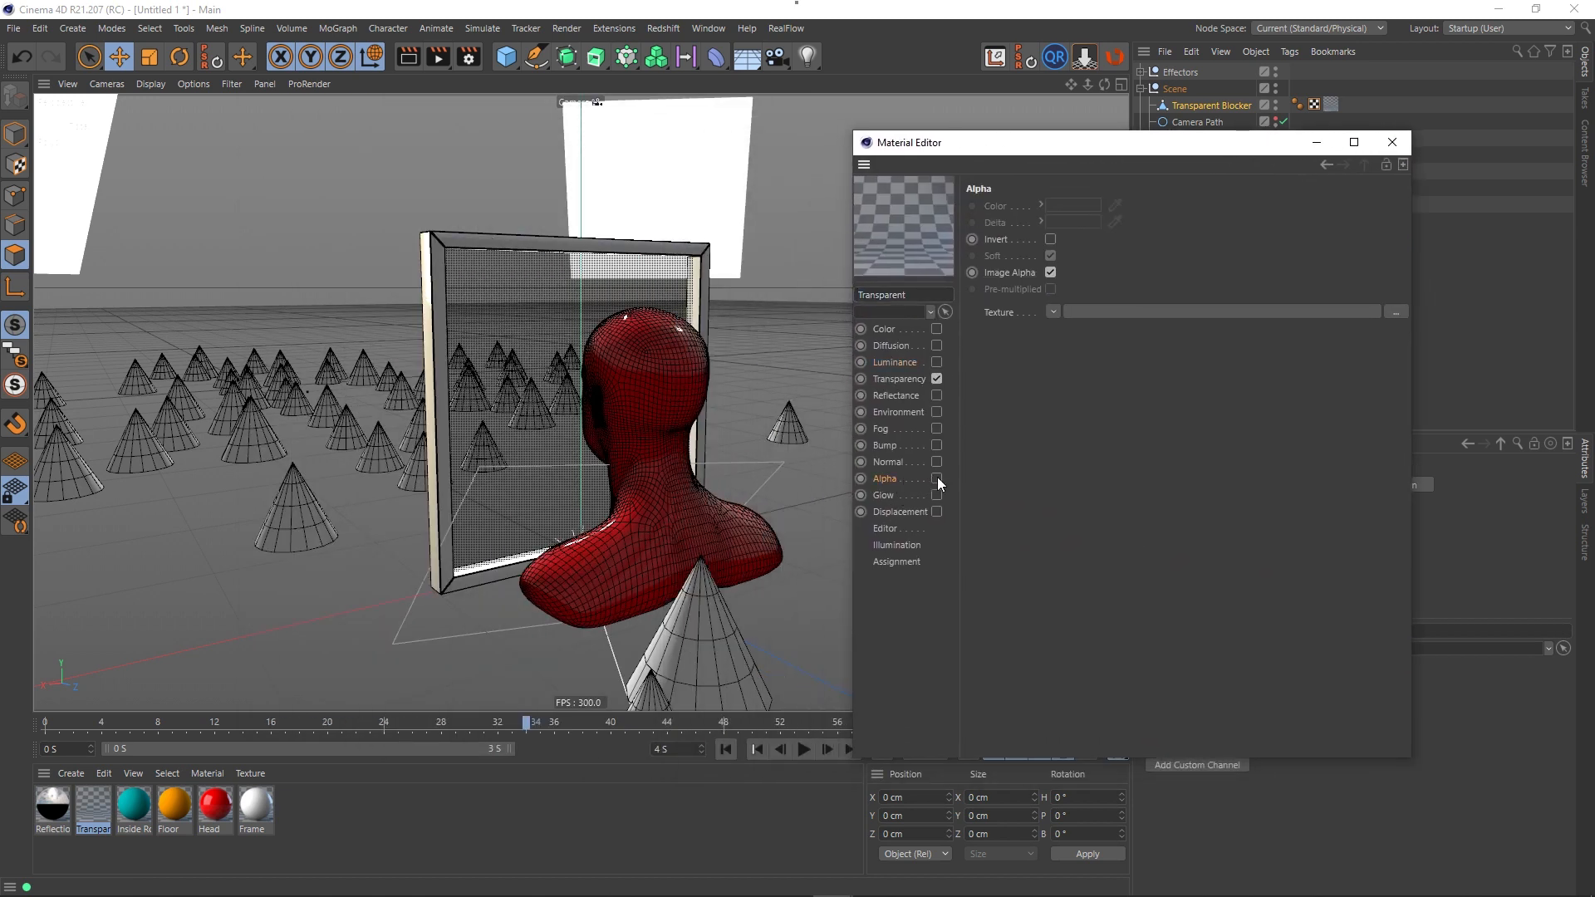
pyautogui.click(937, 478)
pyautogui.click(1054, 310)
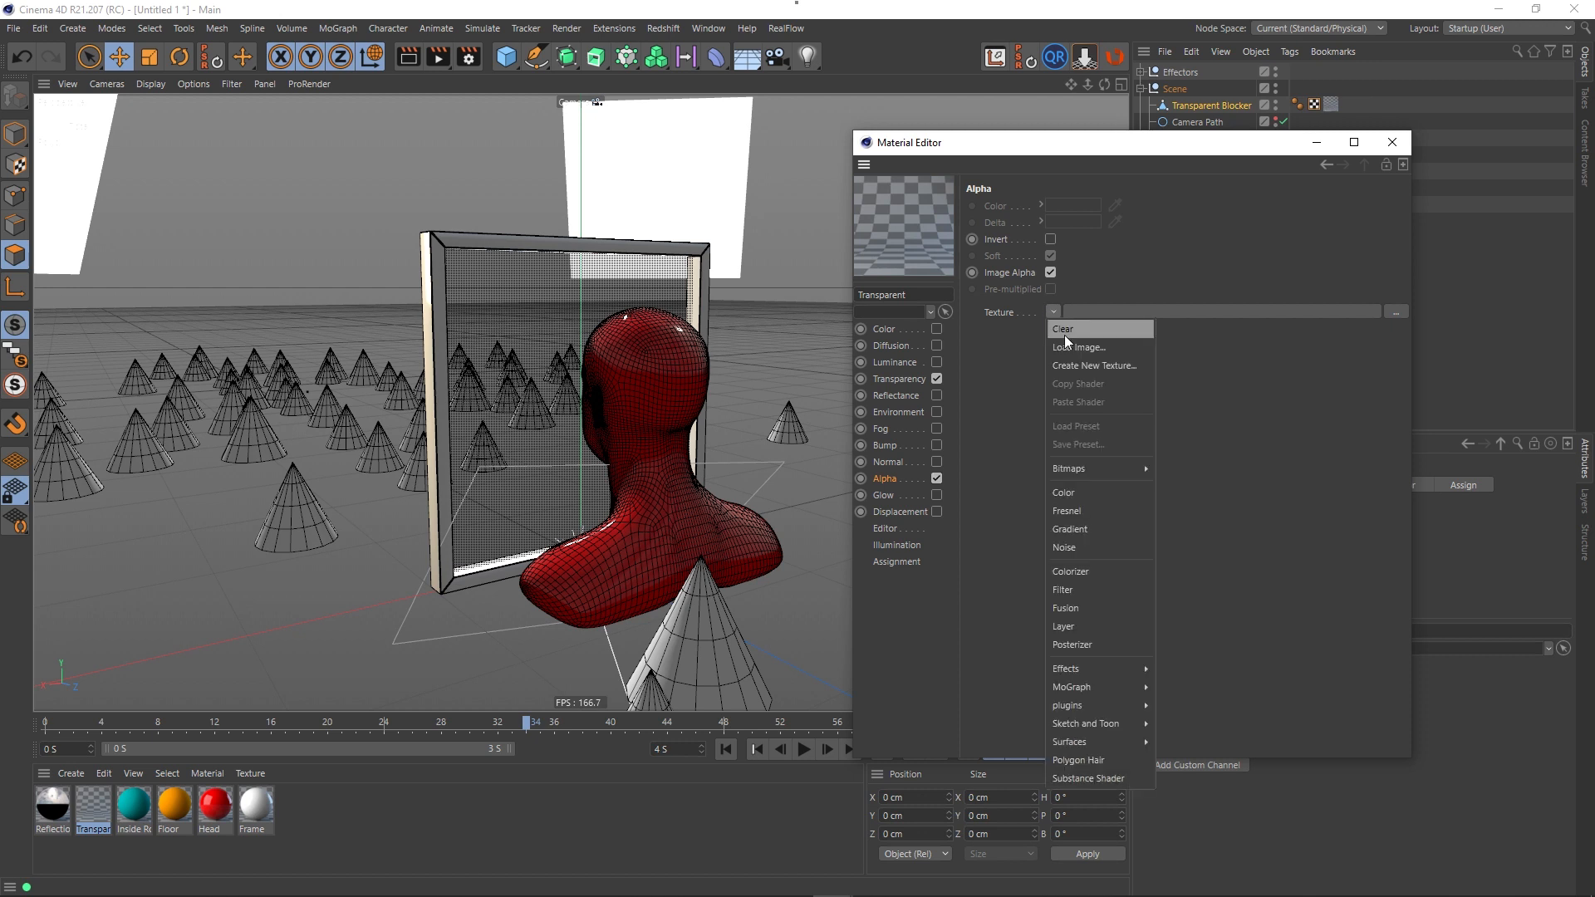
pyautogui.moveTo(1098, 669)
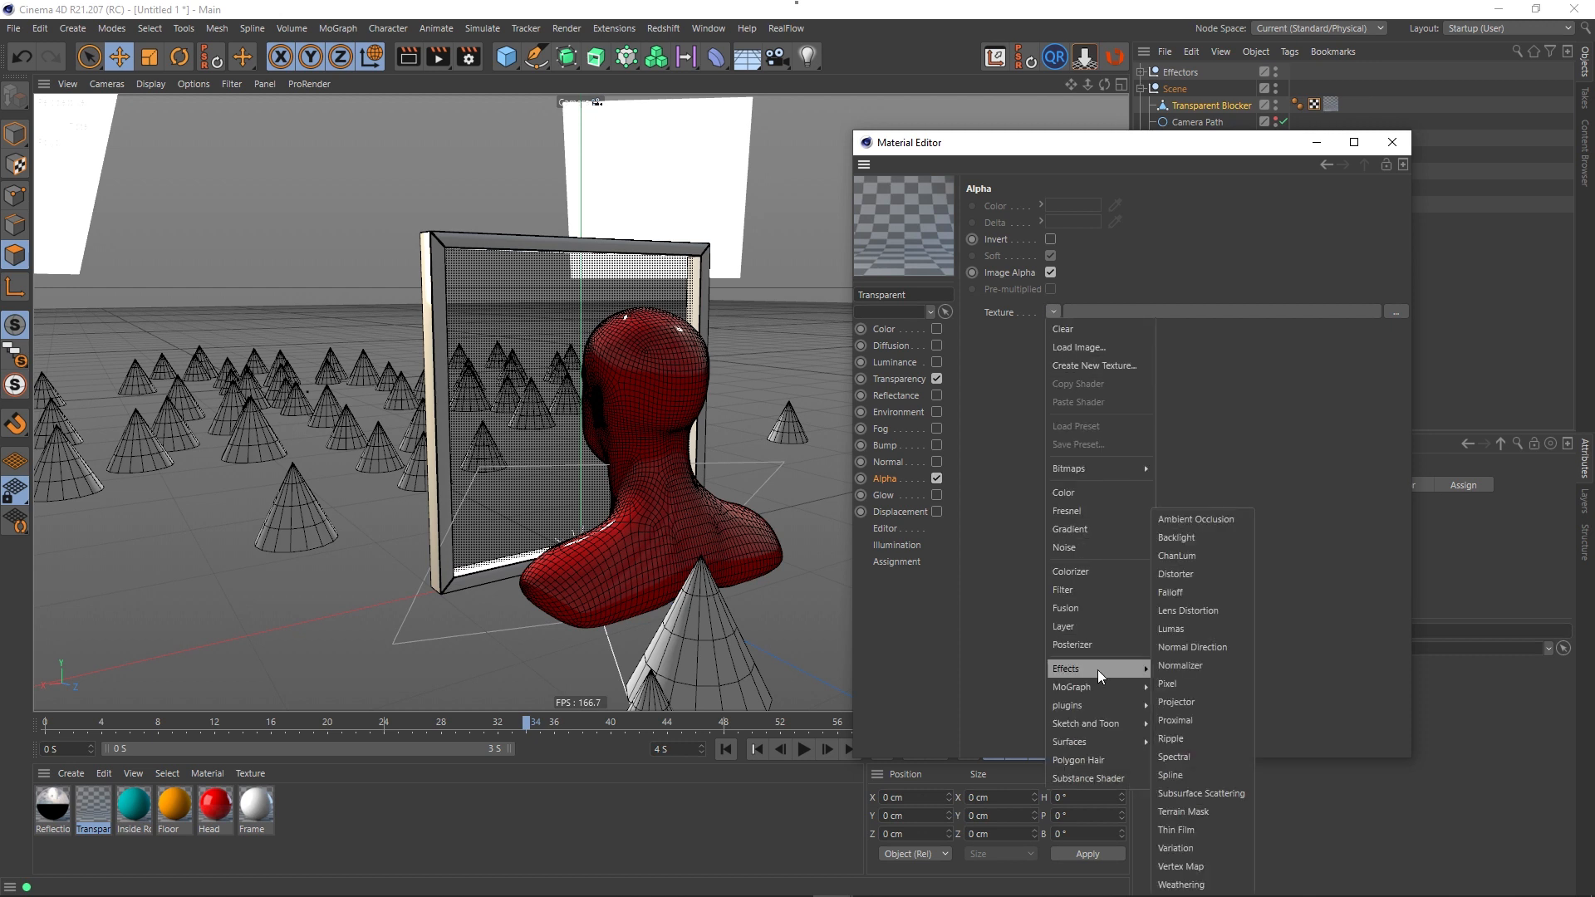
pyautogui.click(1218, 647)
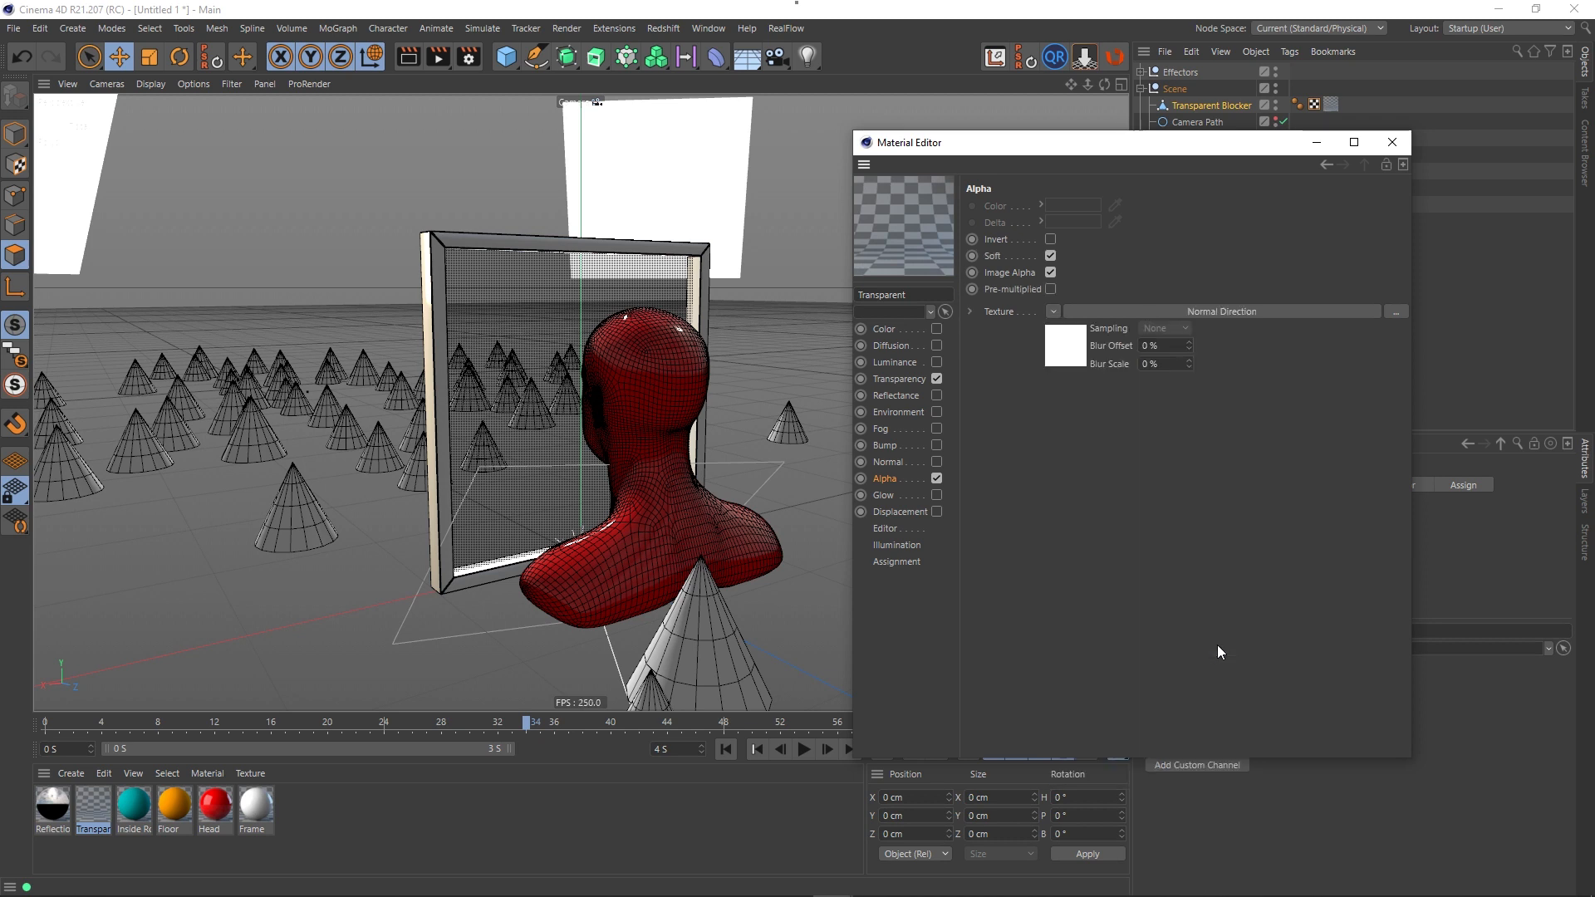
# - Examine the Normal Direction shader's two colors and review the Transparent material's Alpha channel settings
pyautogui.click(1188, 312)
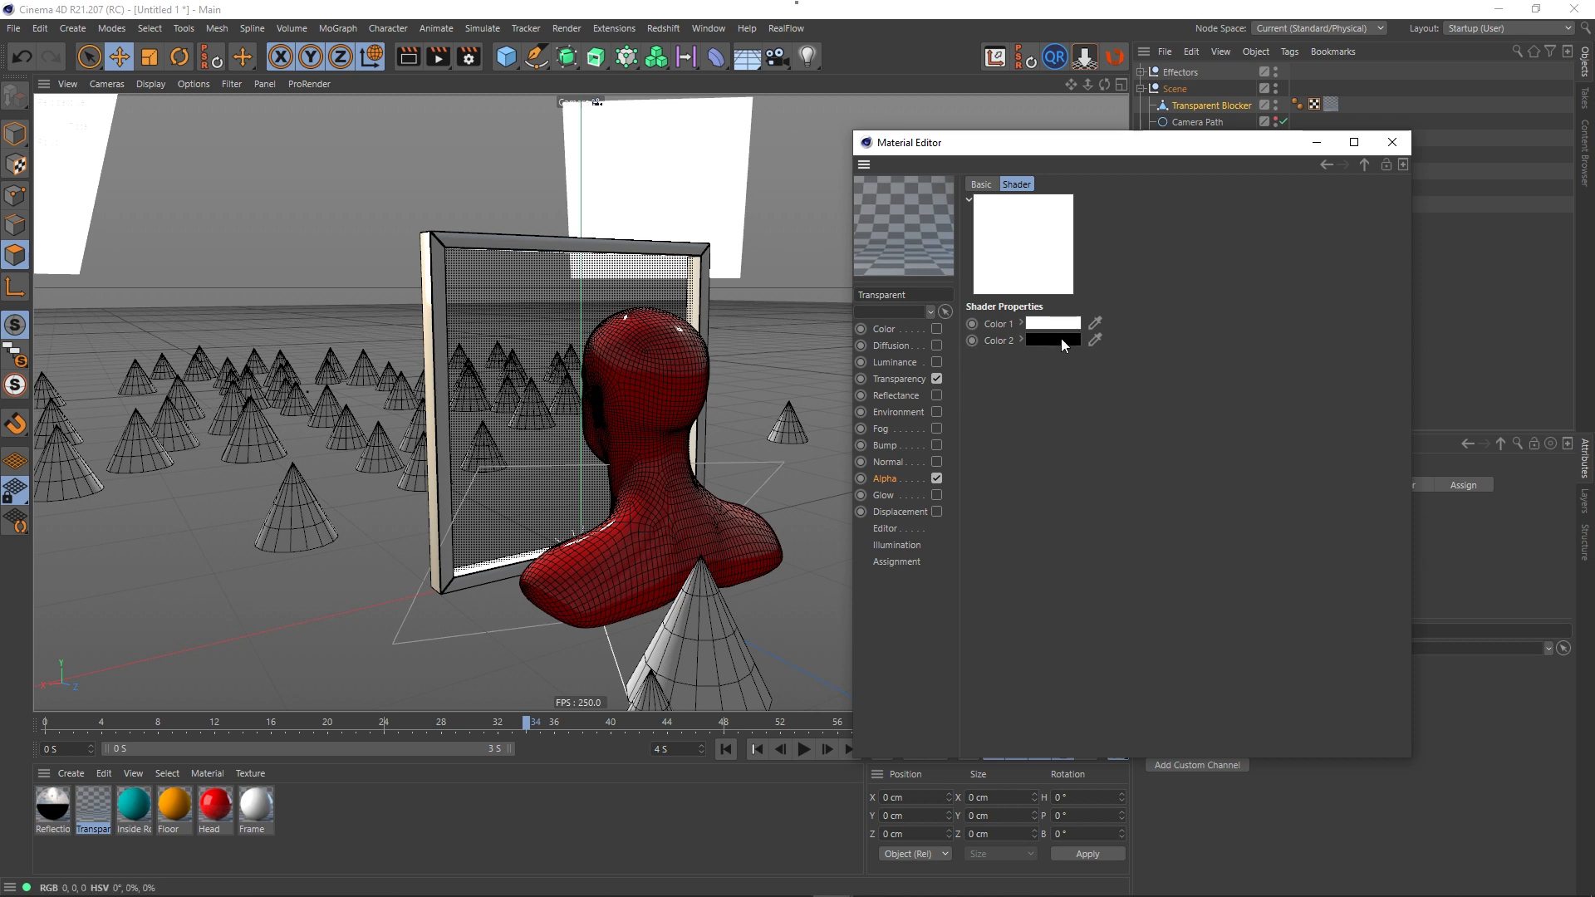
pyautogui.moveTo(1064, 337)
pyautogui.click(1394, 143)
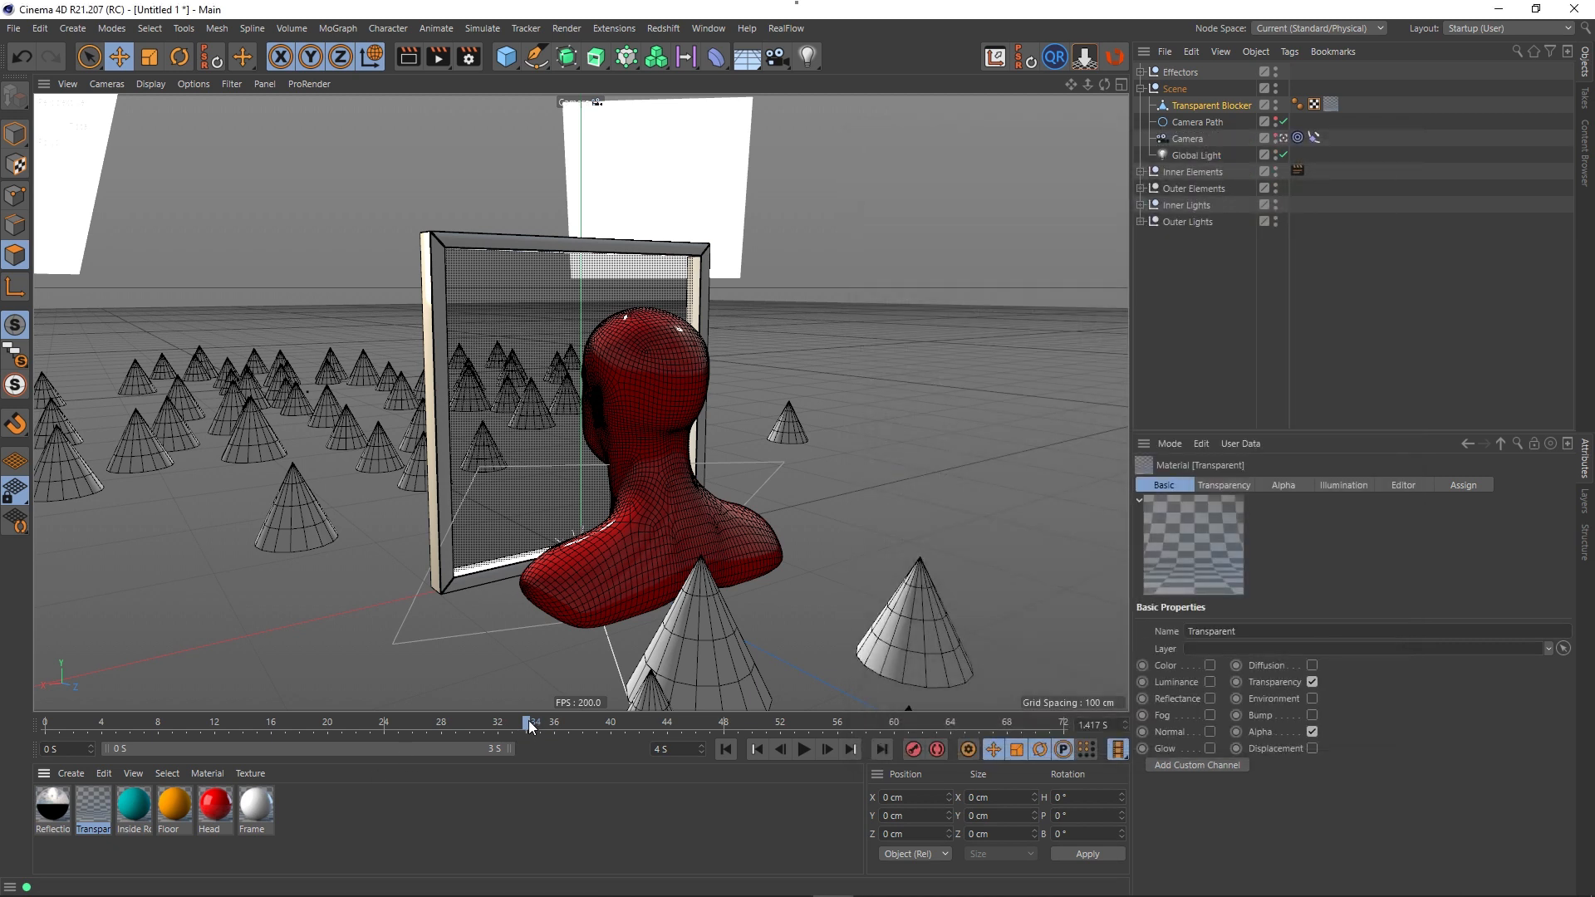
pyautogui.moveTo(531, 727); pyautogui.dragTo(470, 731)
pyautogui.doubleClick(93, 805)
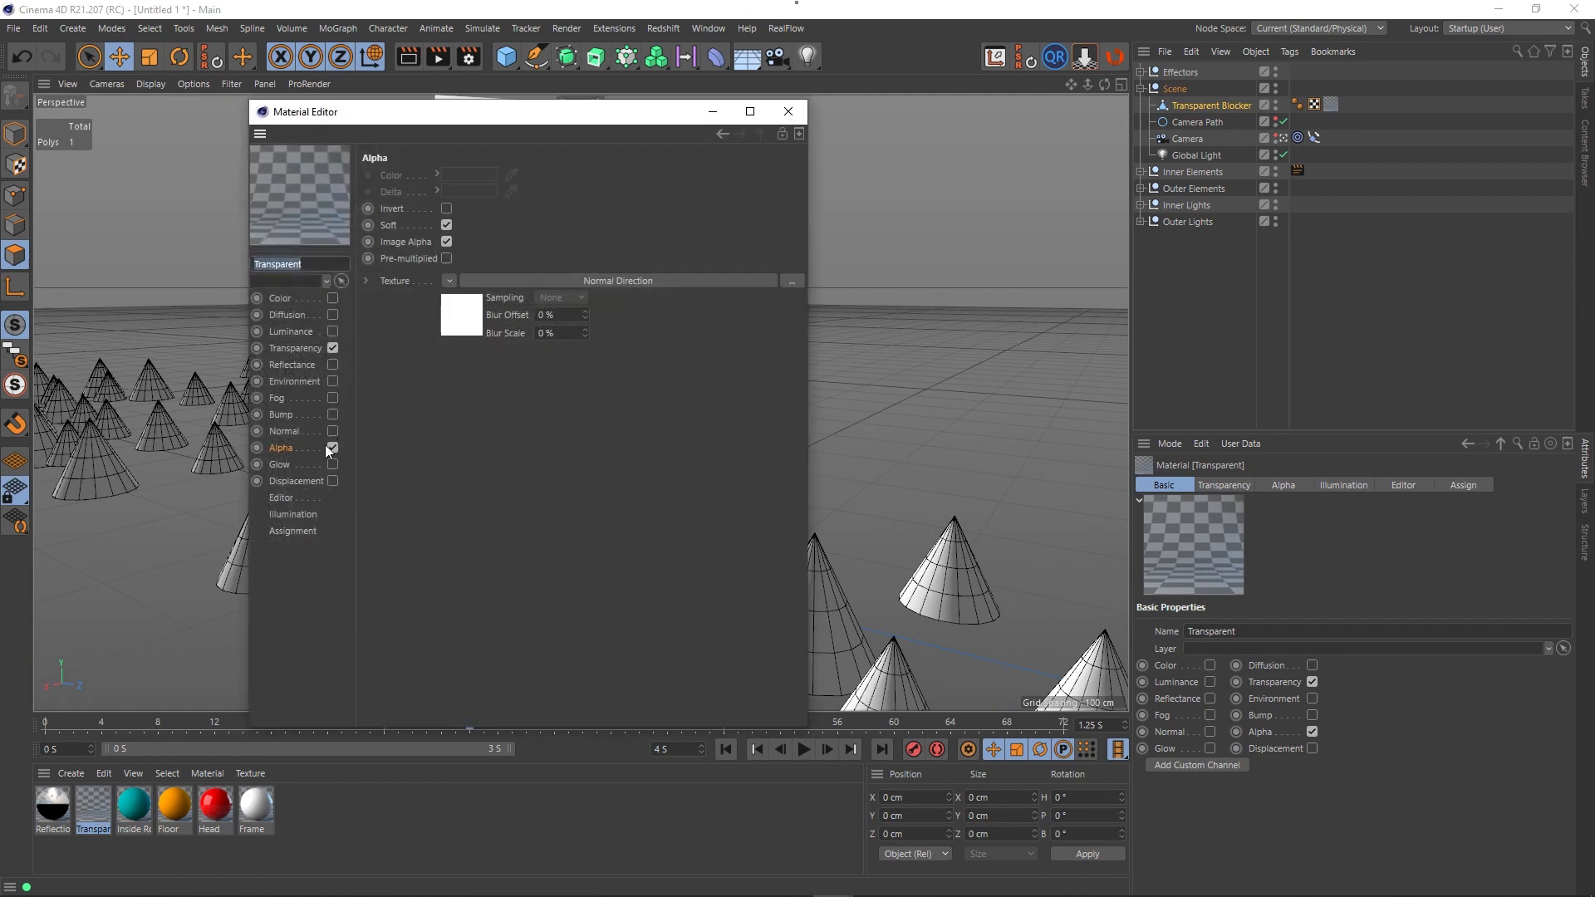
pyautogui.click(787, 110)
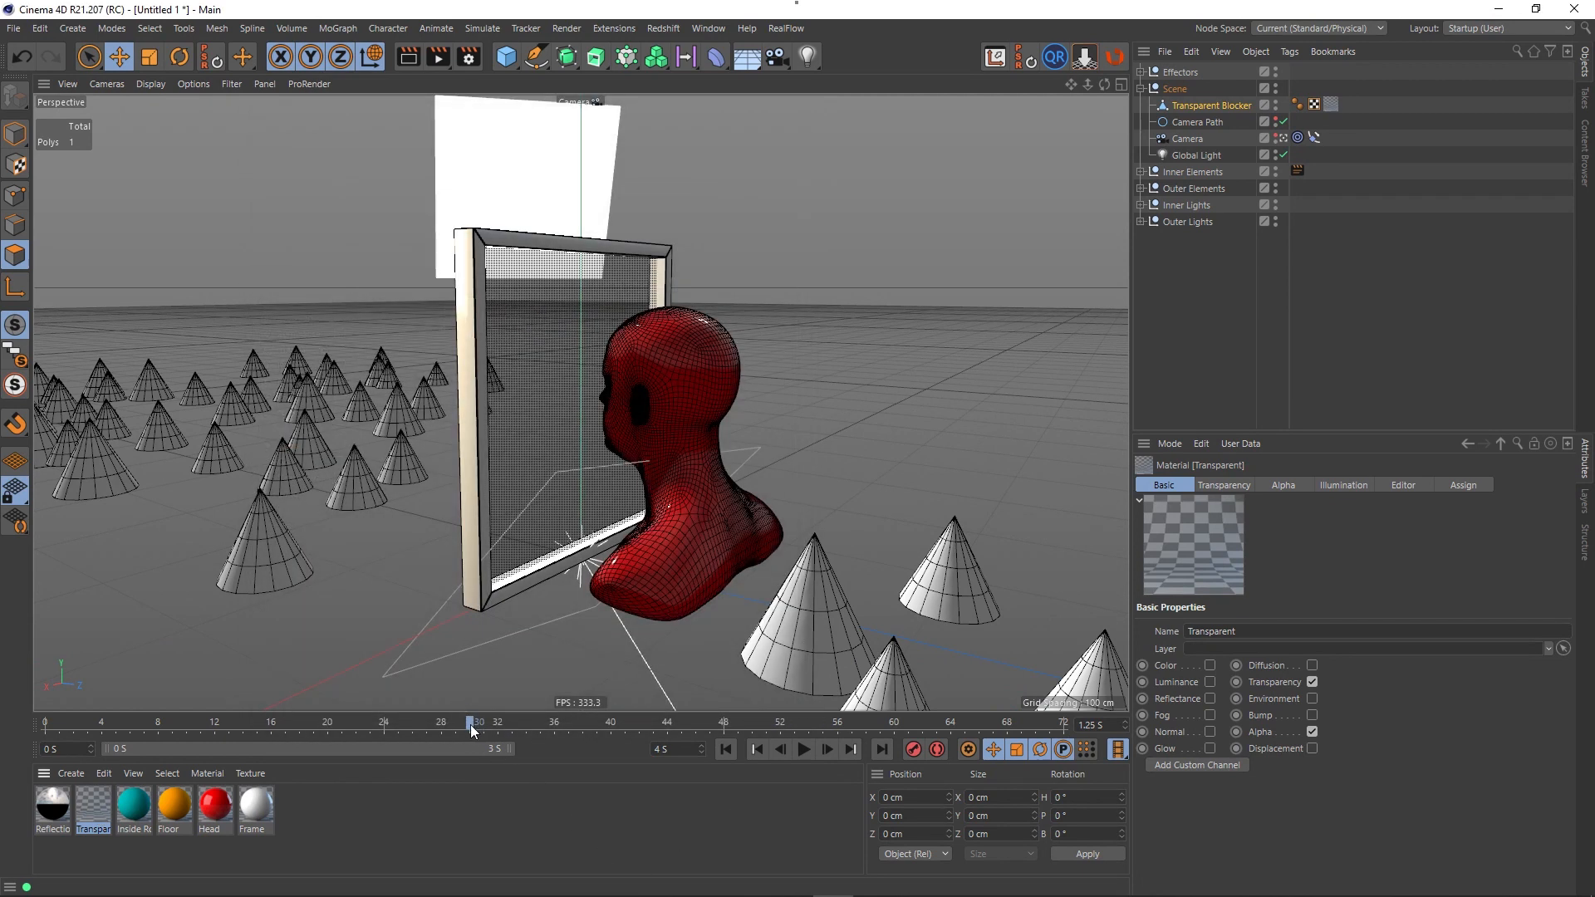
# - Render the view at frames 7, 37 and 10 to check the frame opening from the front and the back
pyautogui.moveTo(471, 724); pyautogui.dragTo(143, 780)
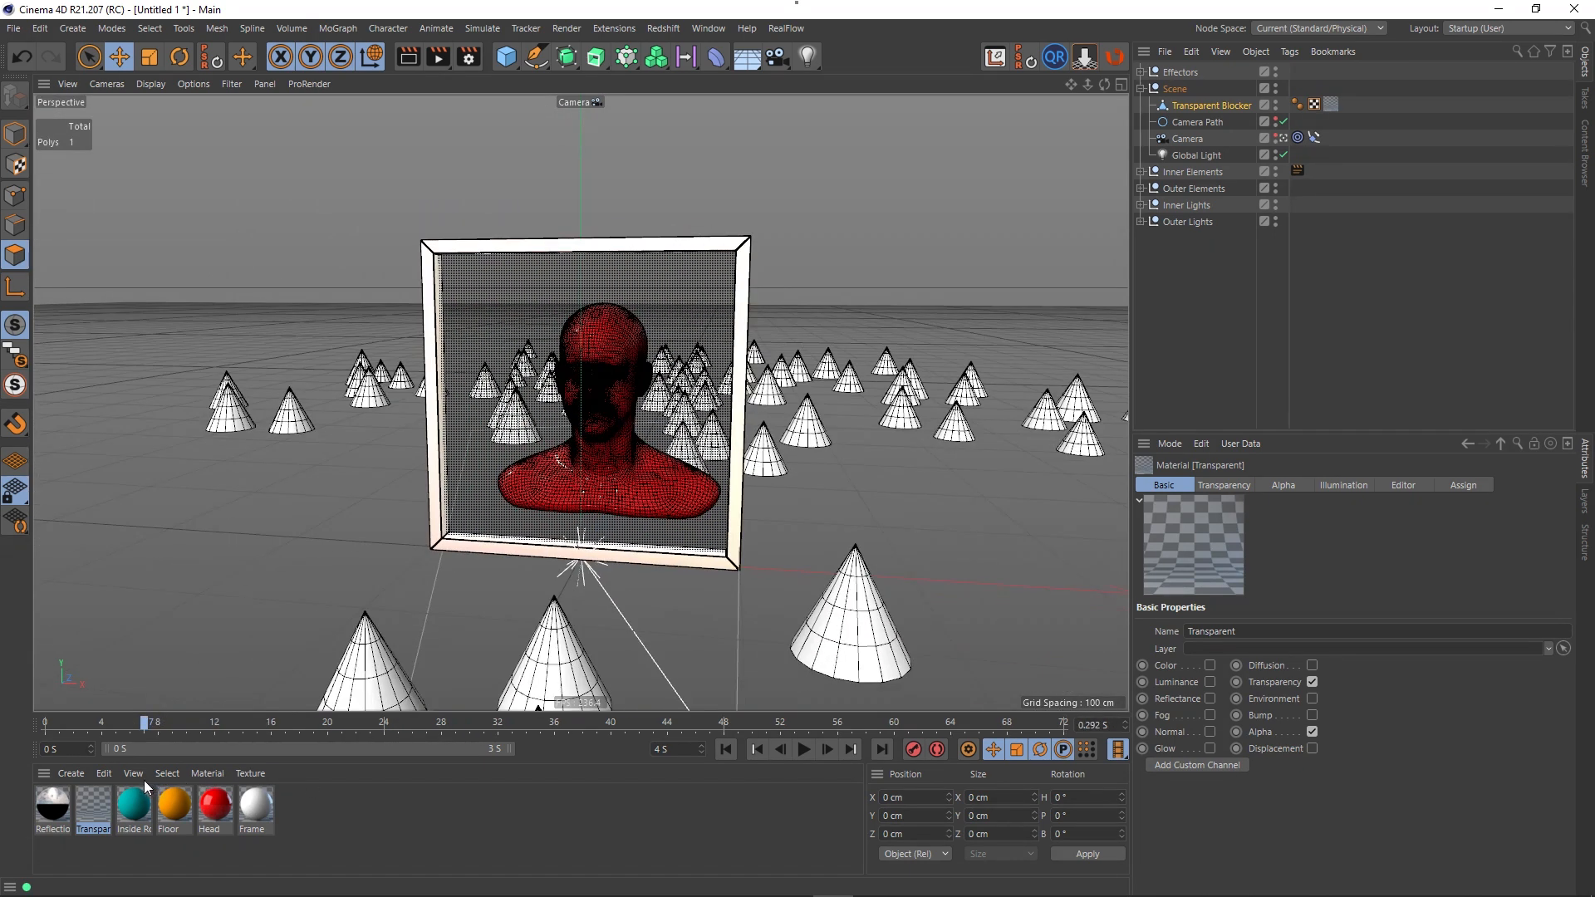
pyautogui.click(408, 58)
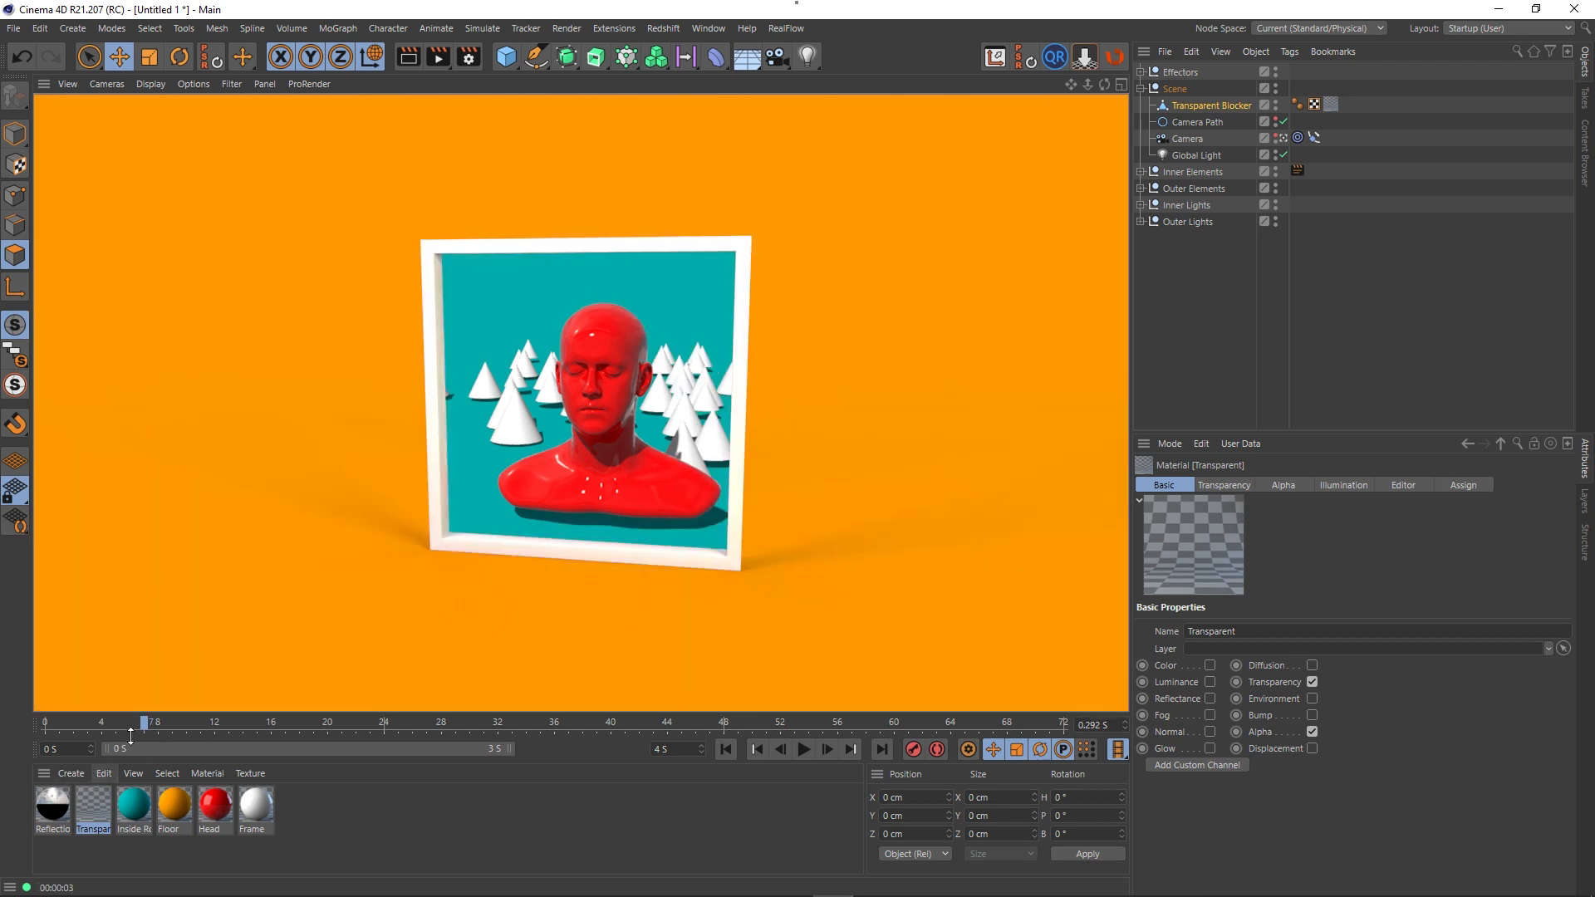
pyautogui.moveTo(146, 727); pyautogui.dragTo(570, 742)
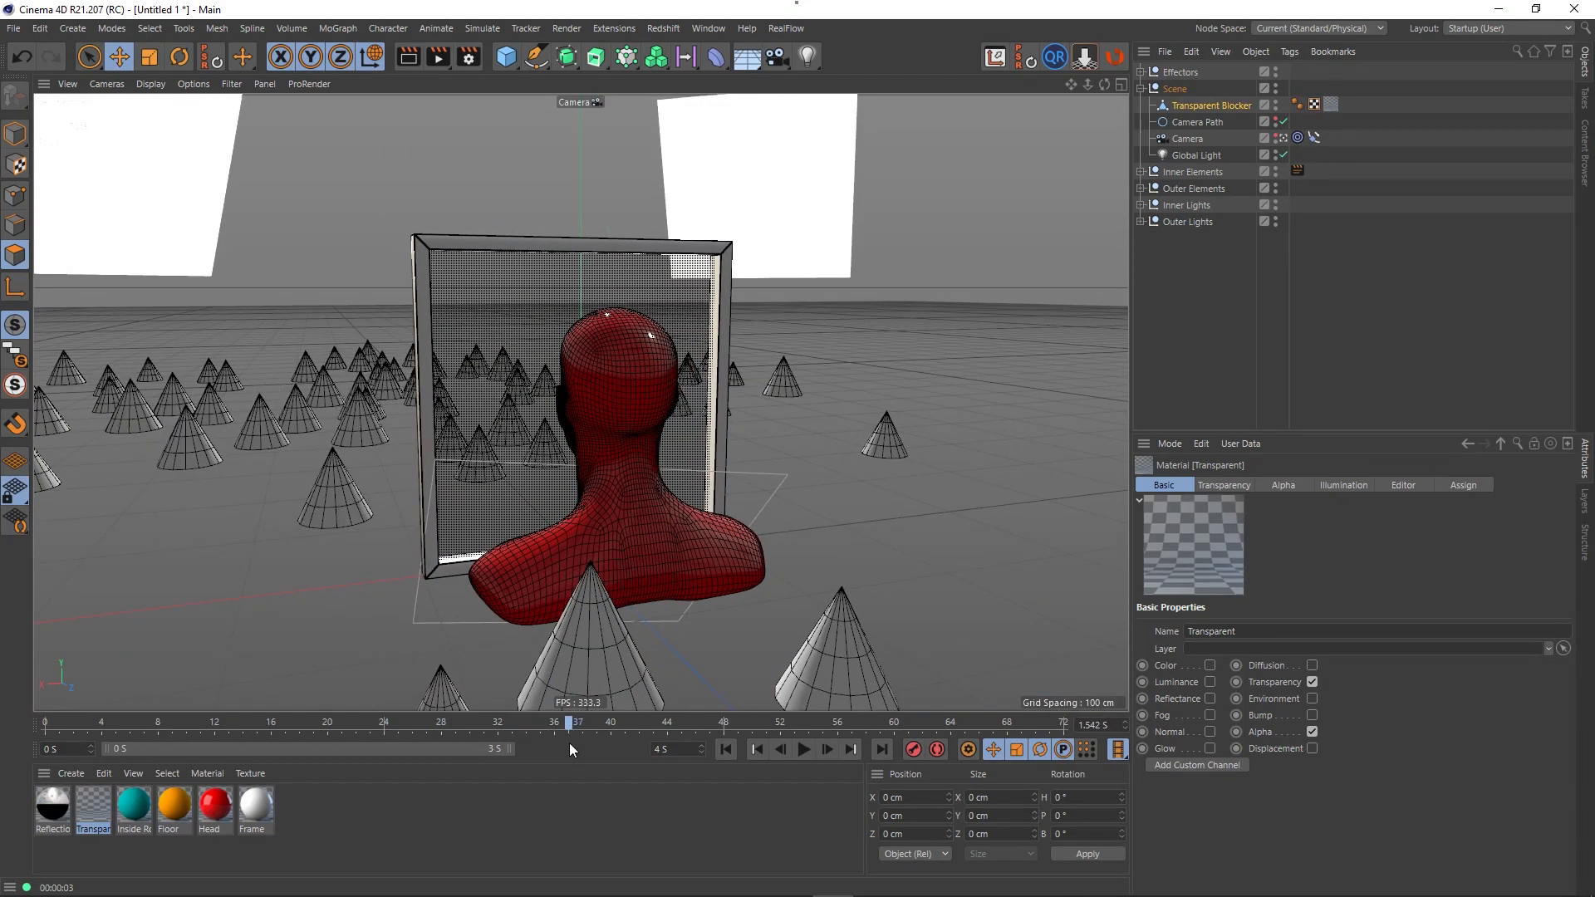
pyautogui.click(407, 60)
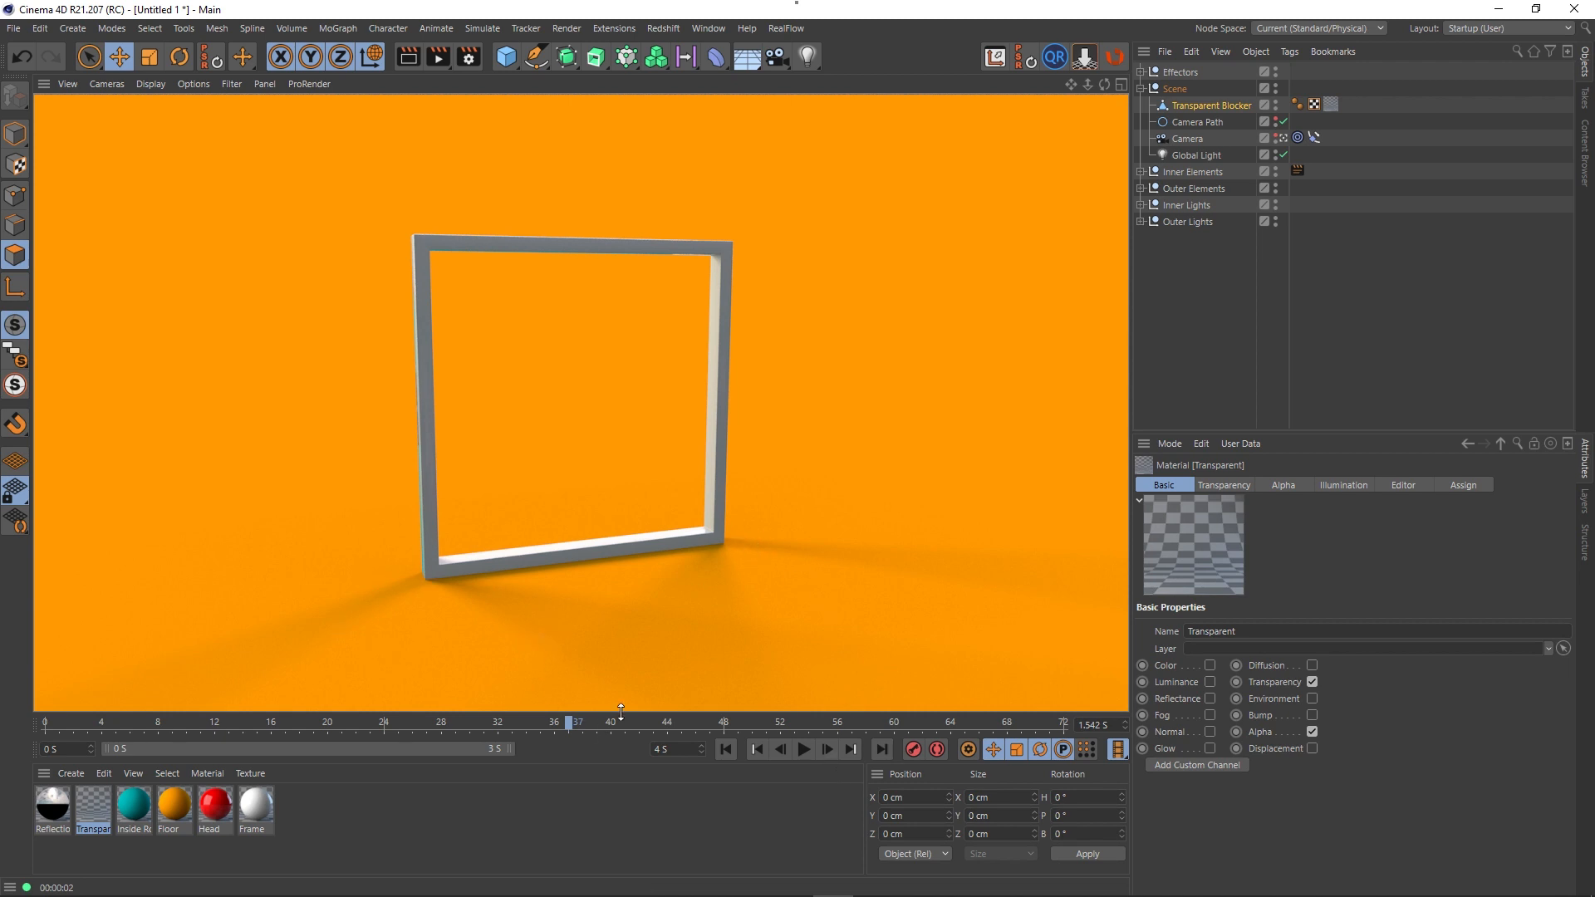
pyautogui.moveTo(570, 722); pyautogui.dragTo(188, 766)
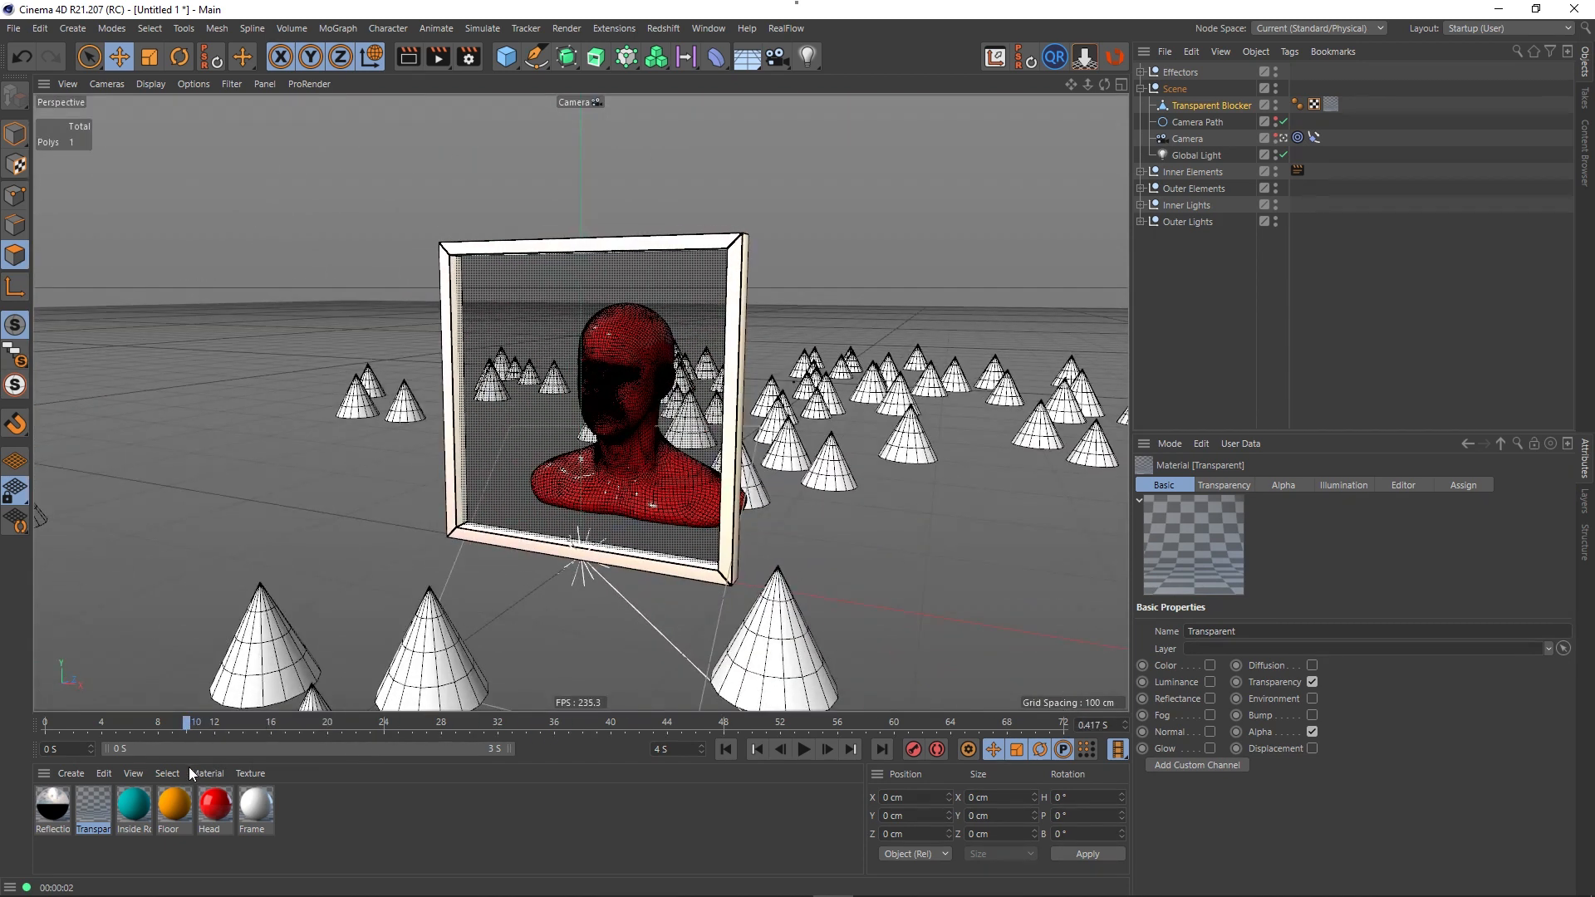
pyautogui.click(408, 56)
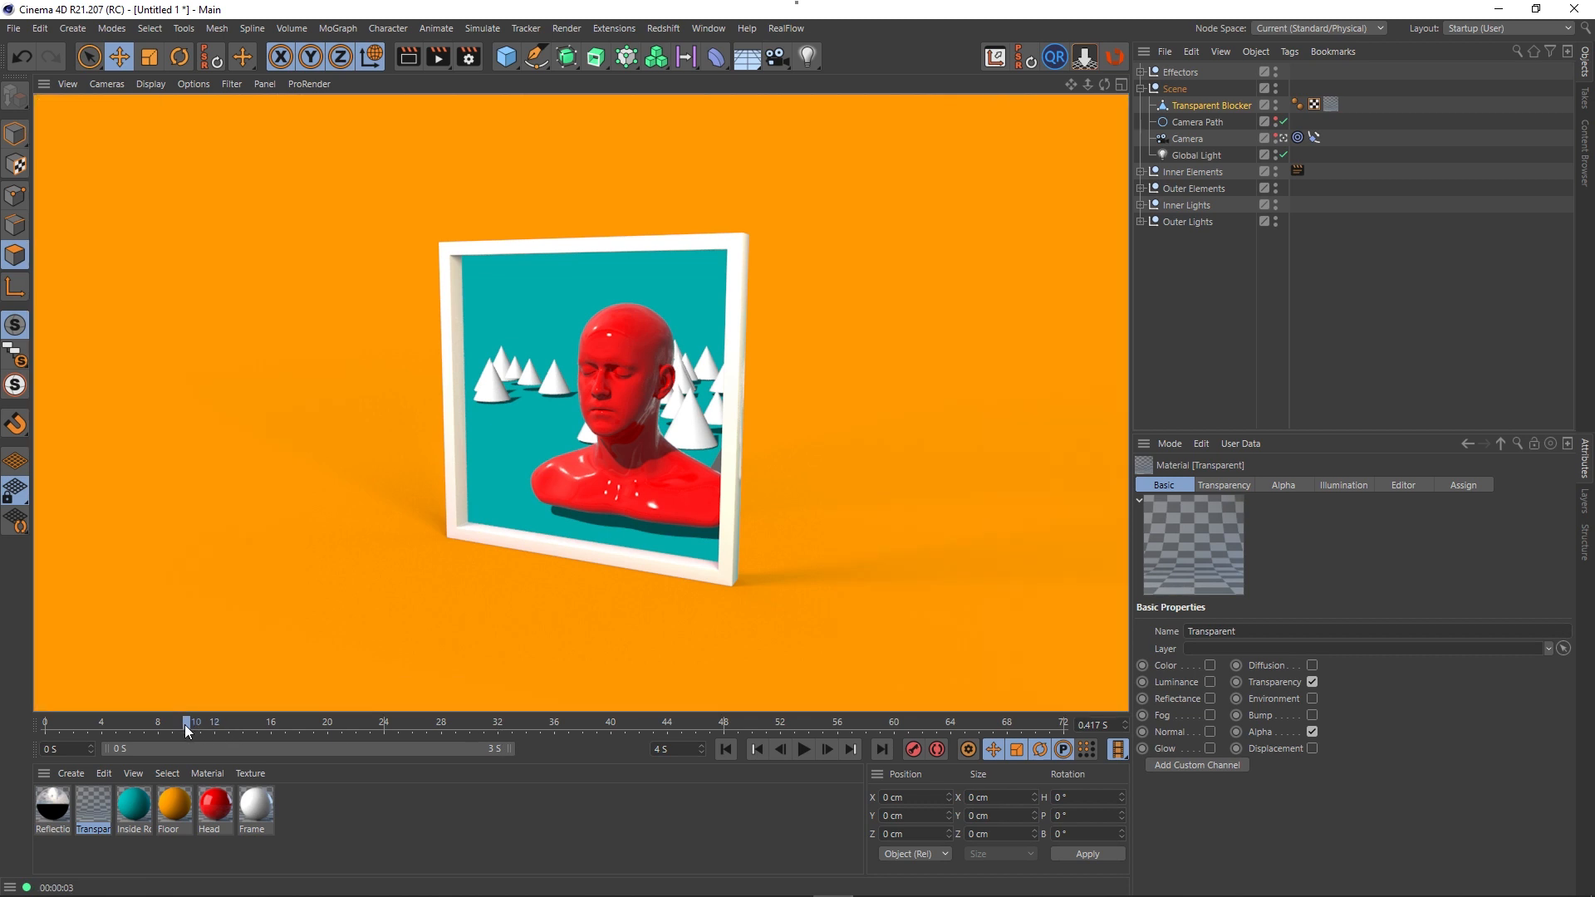
# - Render the view at frame 18 to check the frame opening at an angle, and return to frame 0
pyautogui.moveTo(184, 725); pyautogui.dragTo(307, 726)
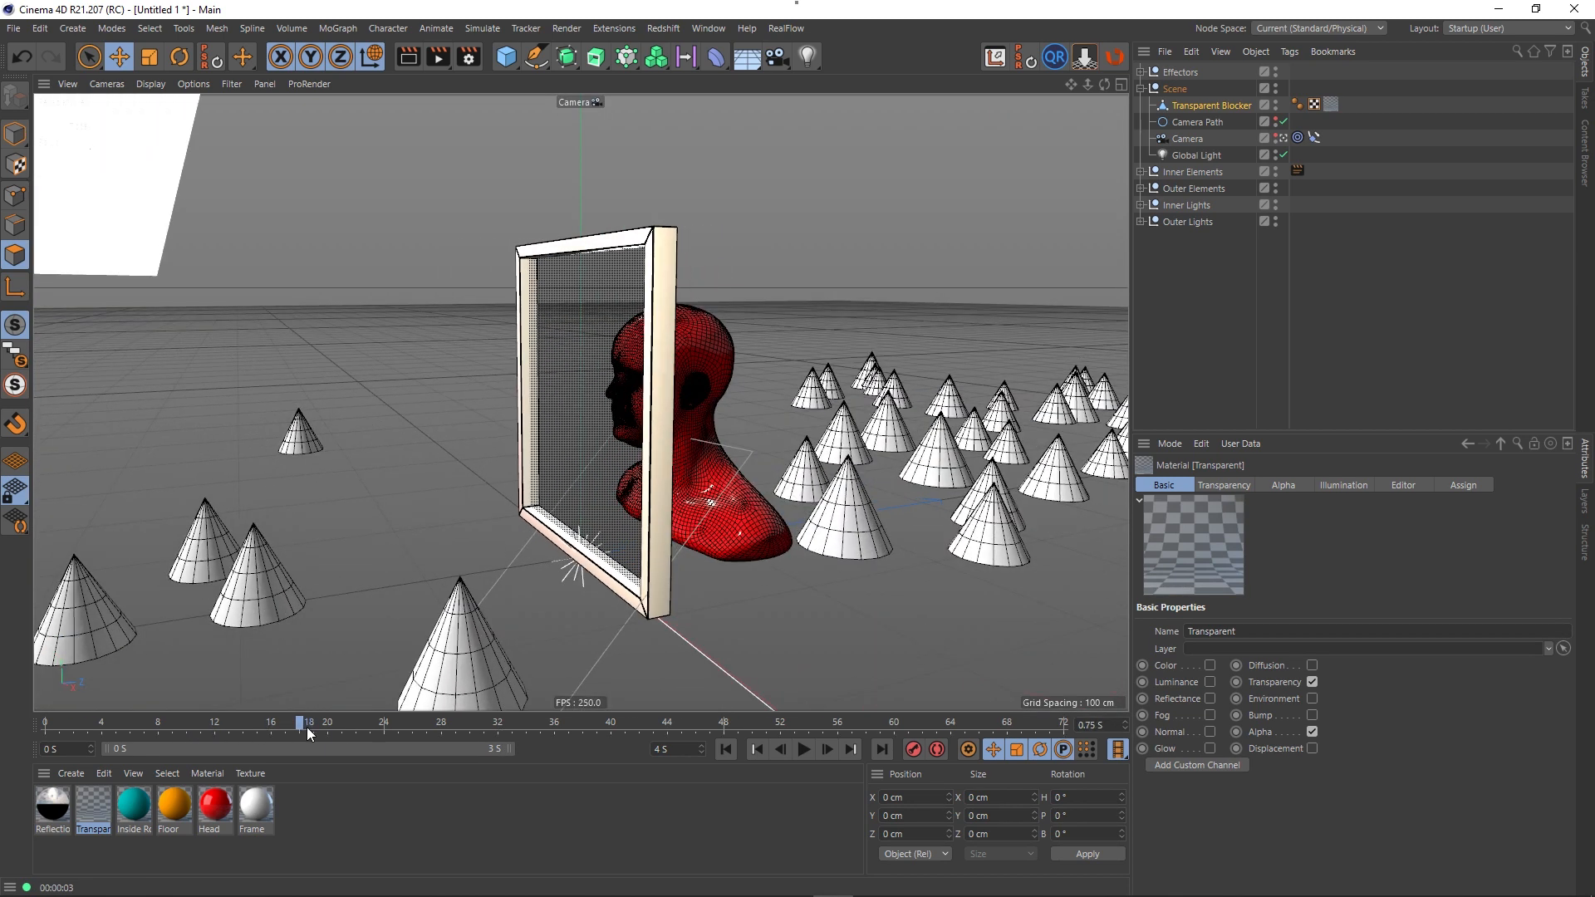
pyautogui.click(403, 57)
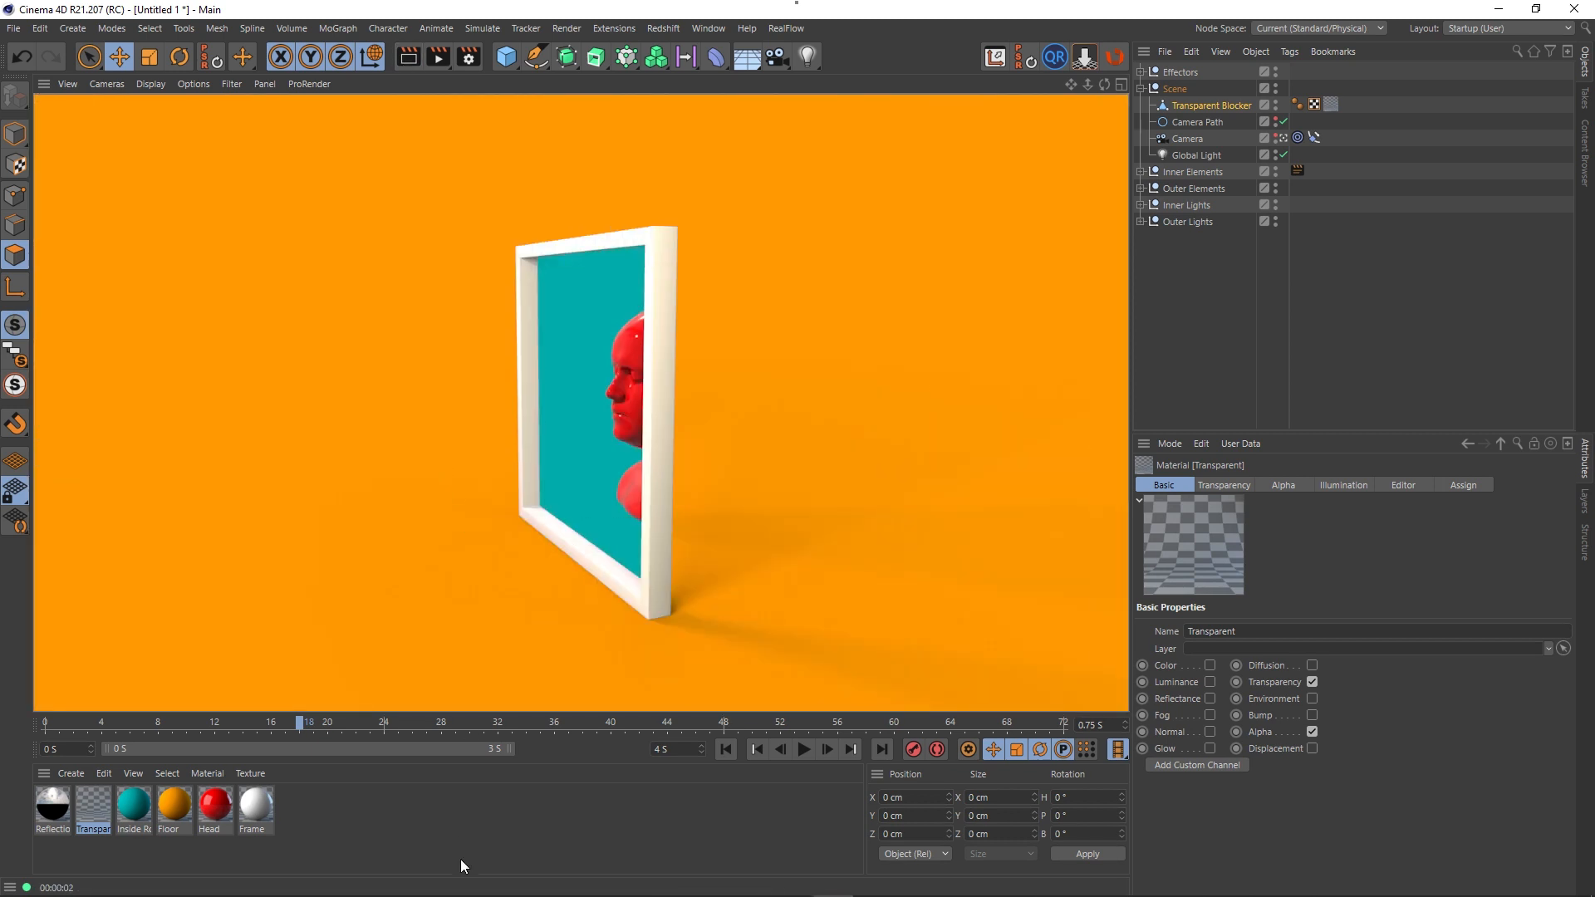
pyautogui.moveTo(299, 727); pyautogui.dragTo(23, 776)
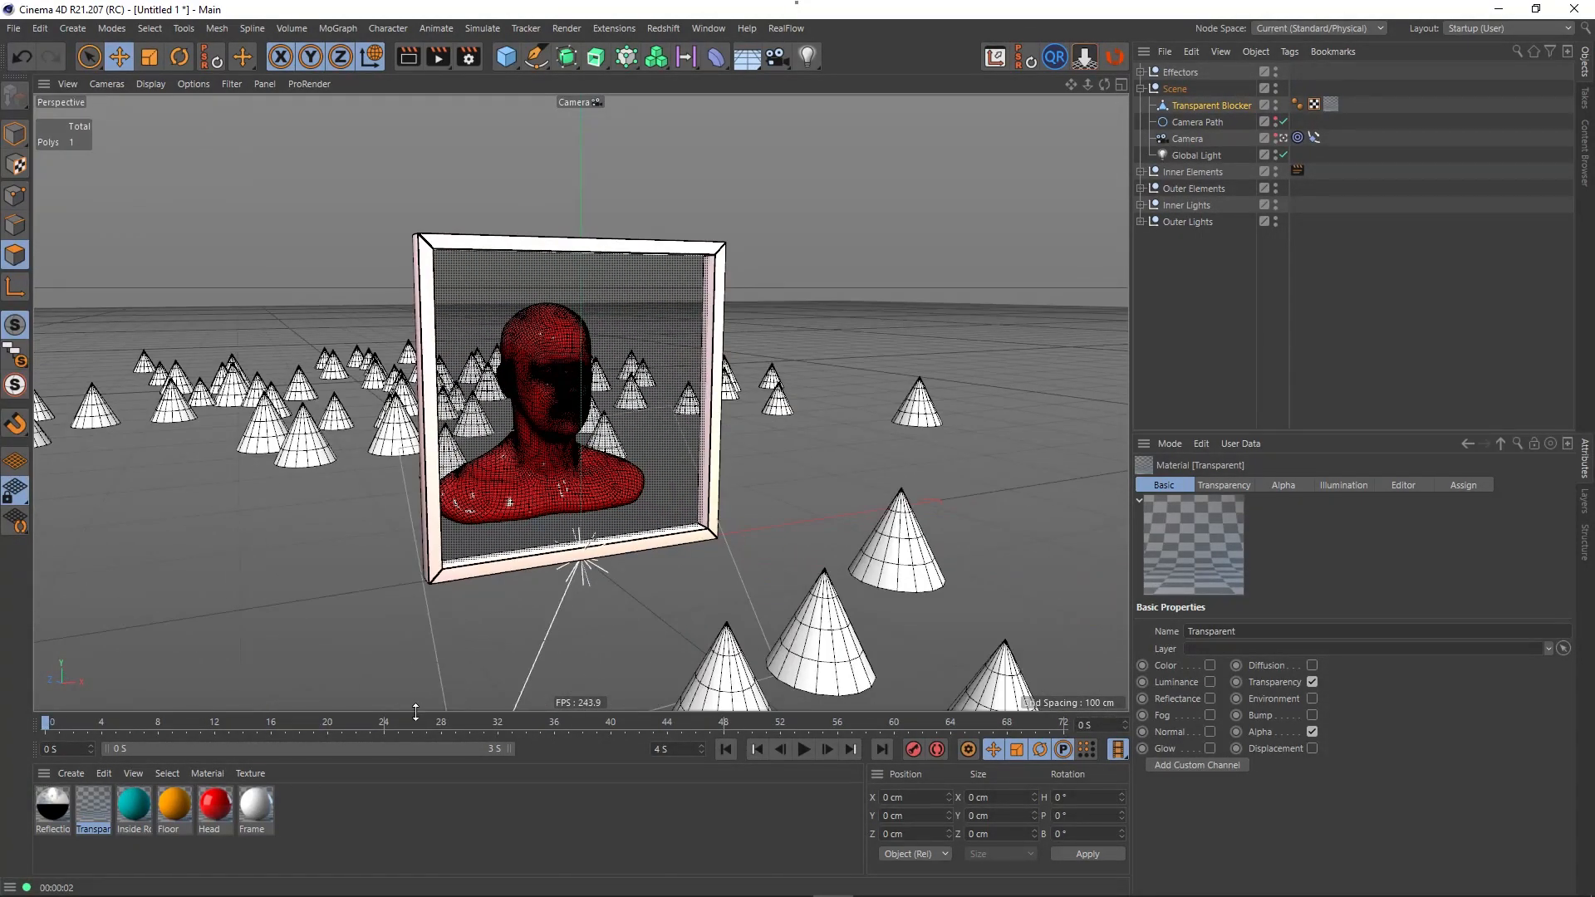
# - Play the camera animation and compare the Camera's Align to Spline Position value at the first and last frames
pyautogui.click(803, 749)
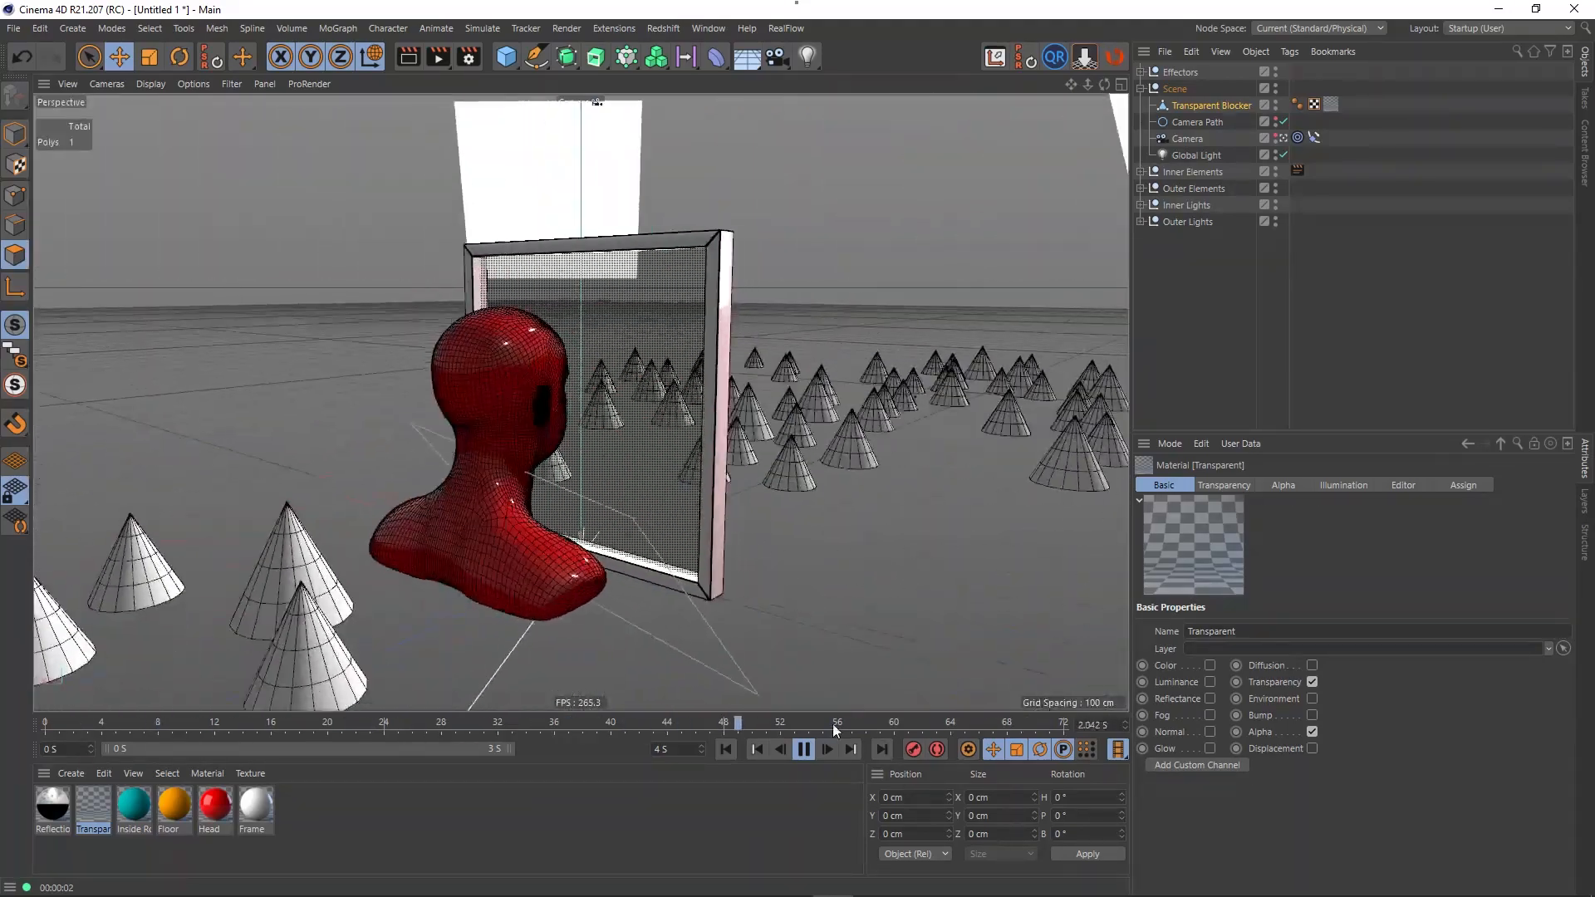
pyautogui.click(803, 751)
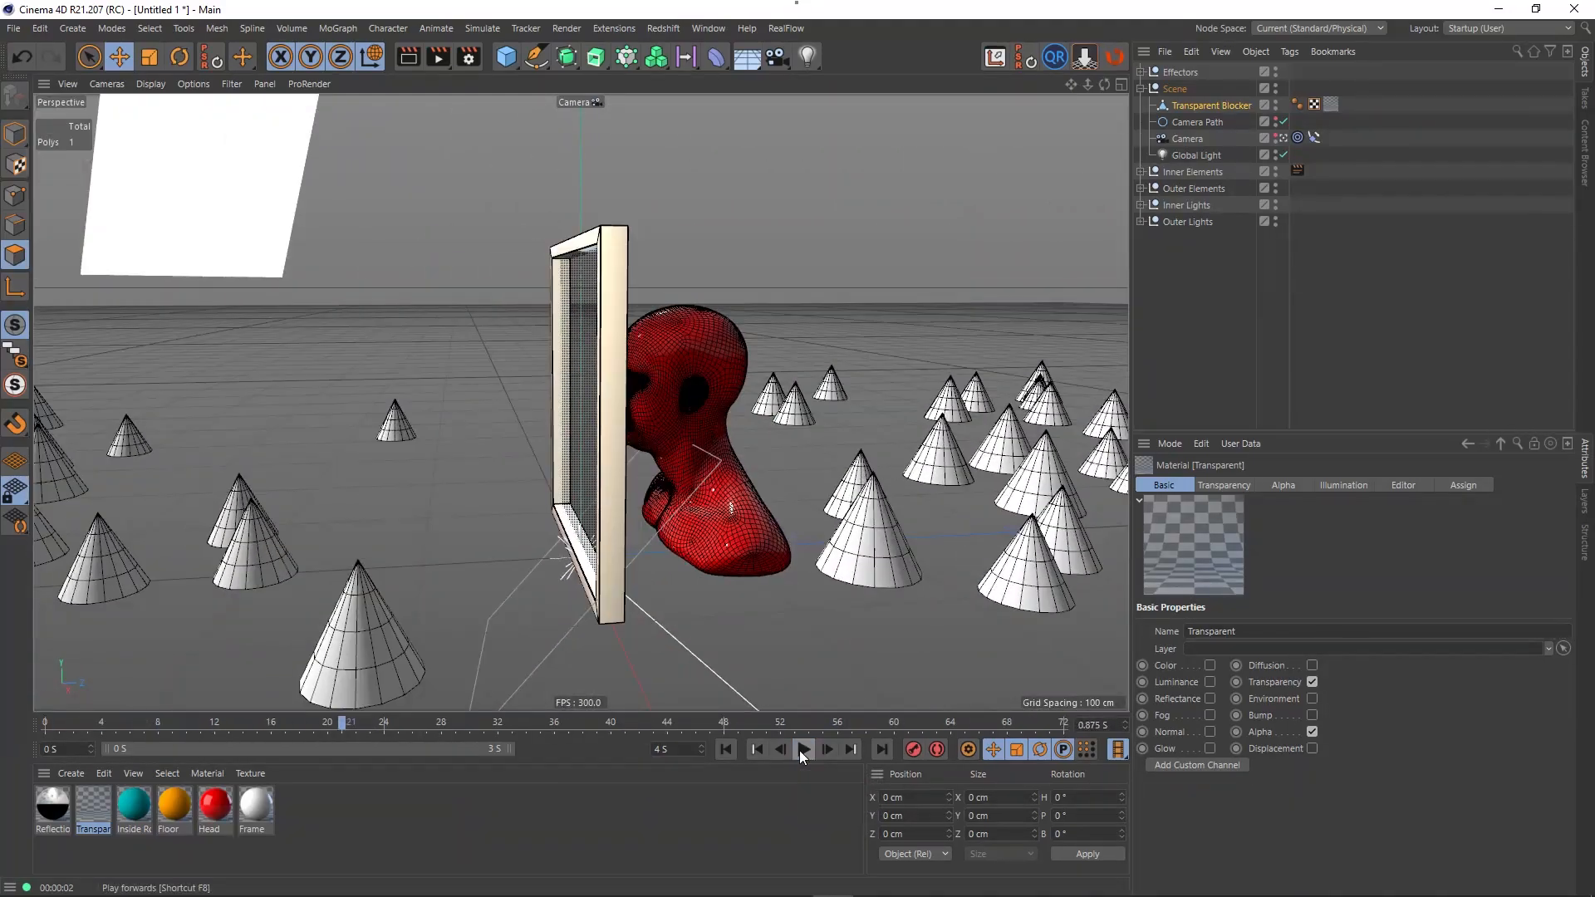
pyautogui.click(728, 751)
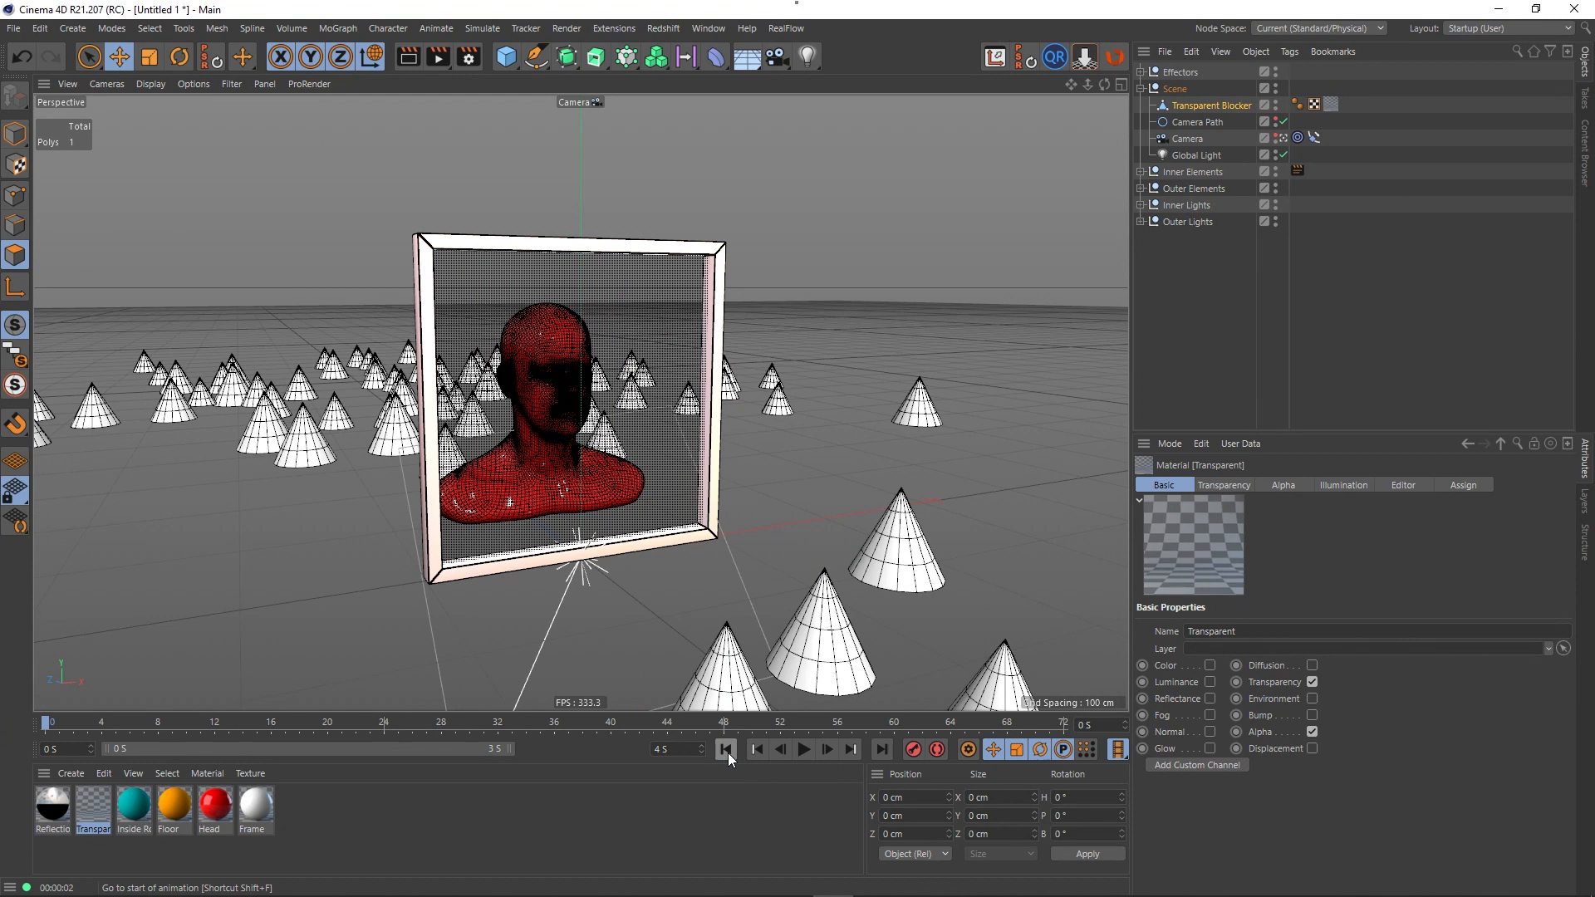
pyautogui.click(881, 750)
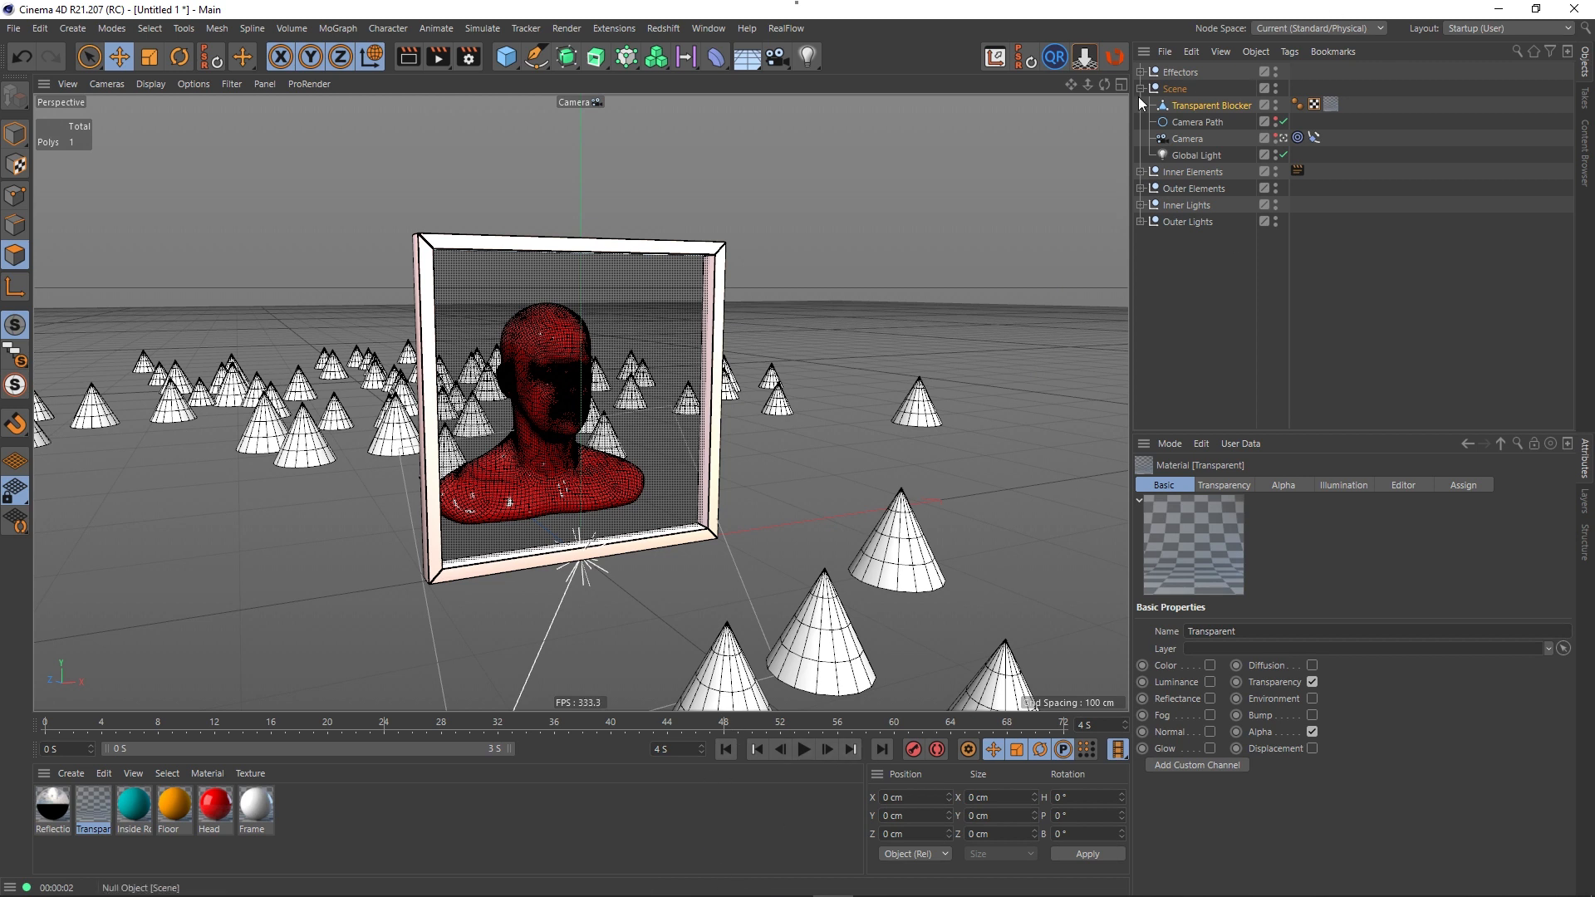
pyautogui.click(1314, 138)
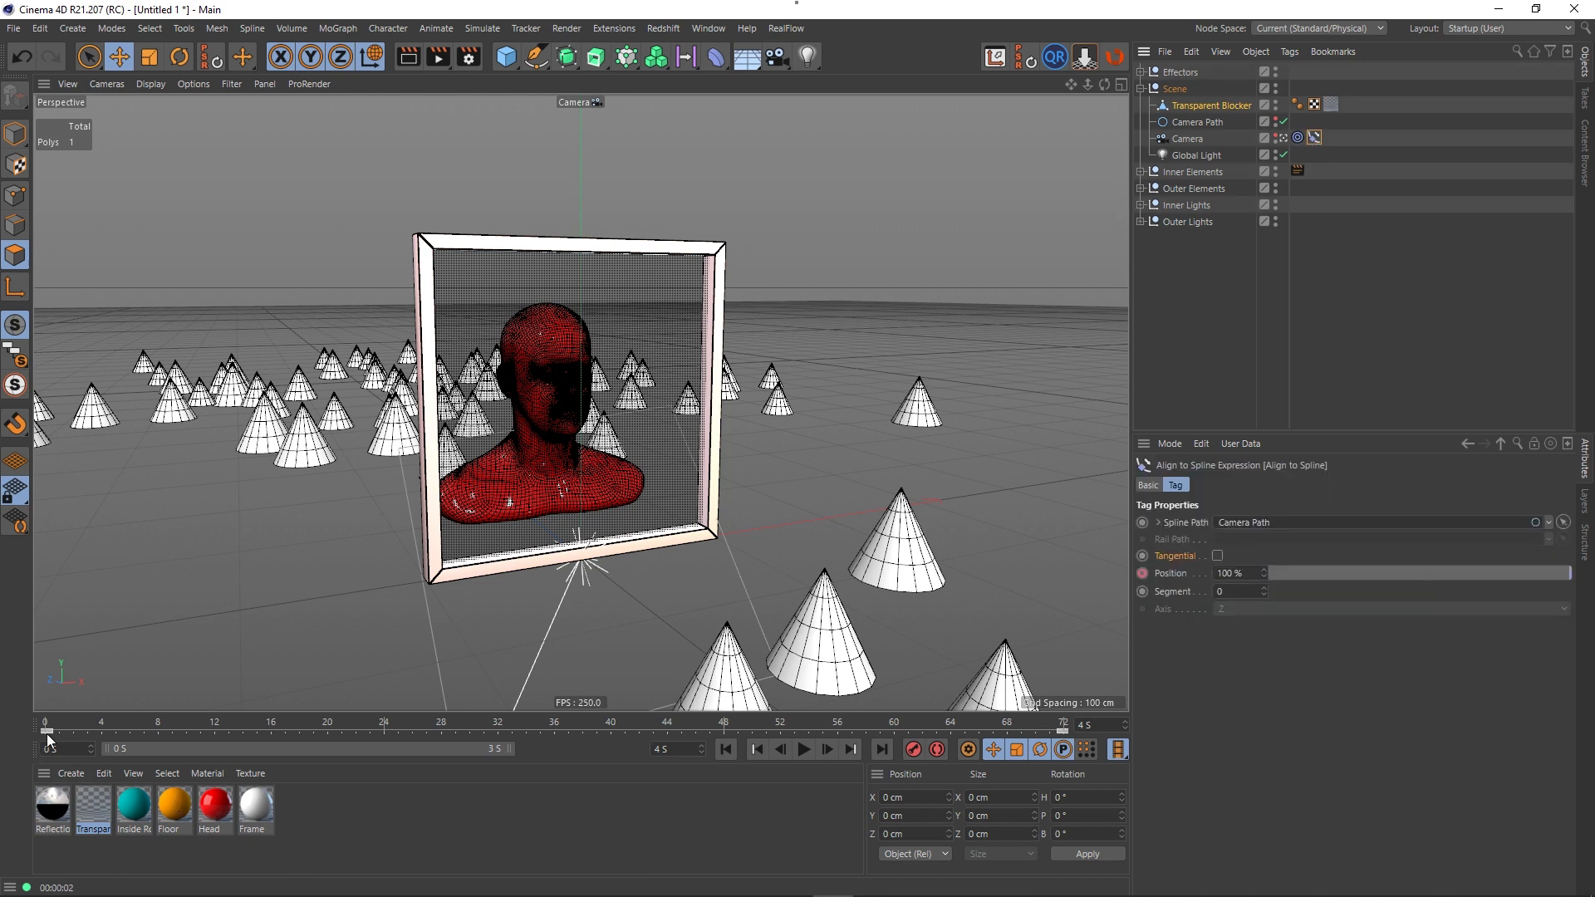
pyautogui.click(725, 749)
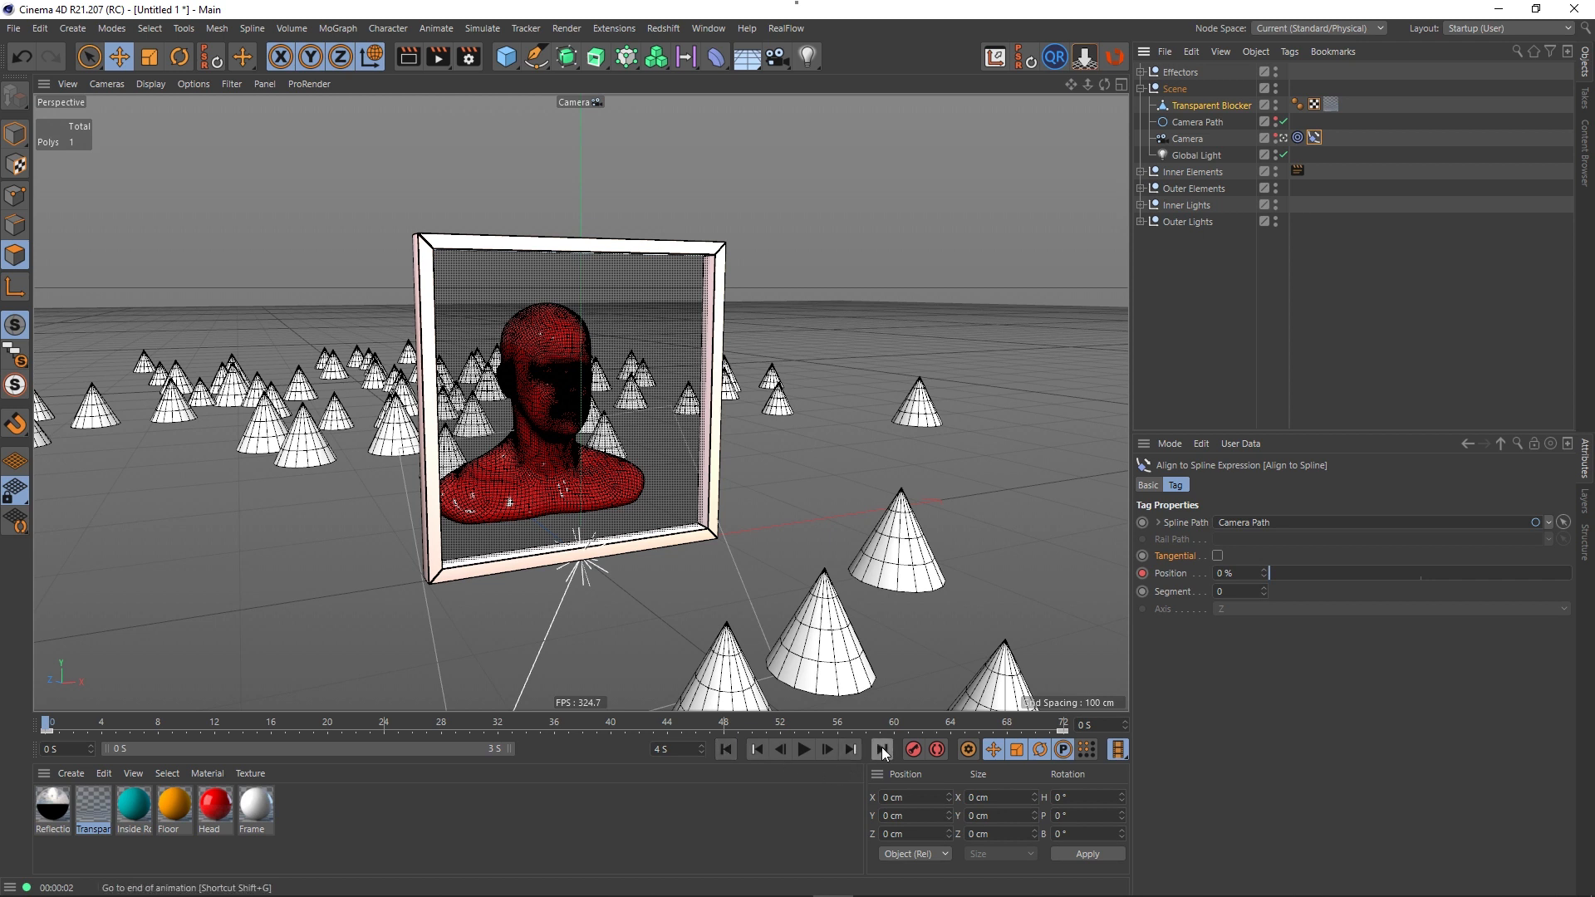
pyautogui.click(881, 746)
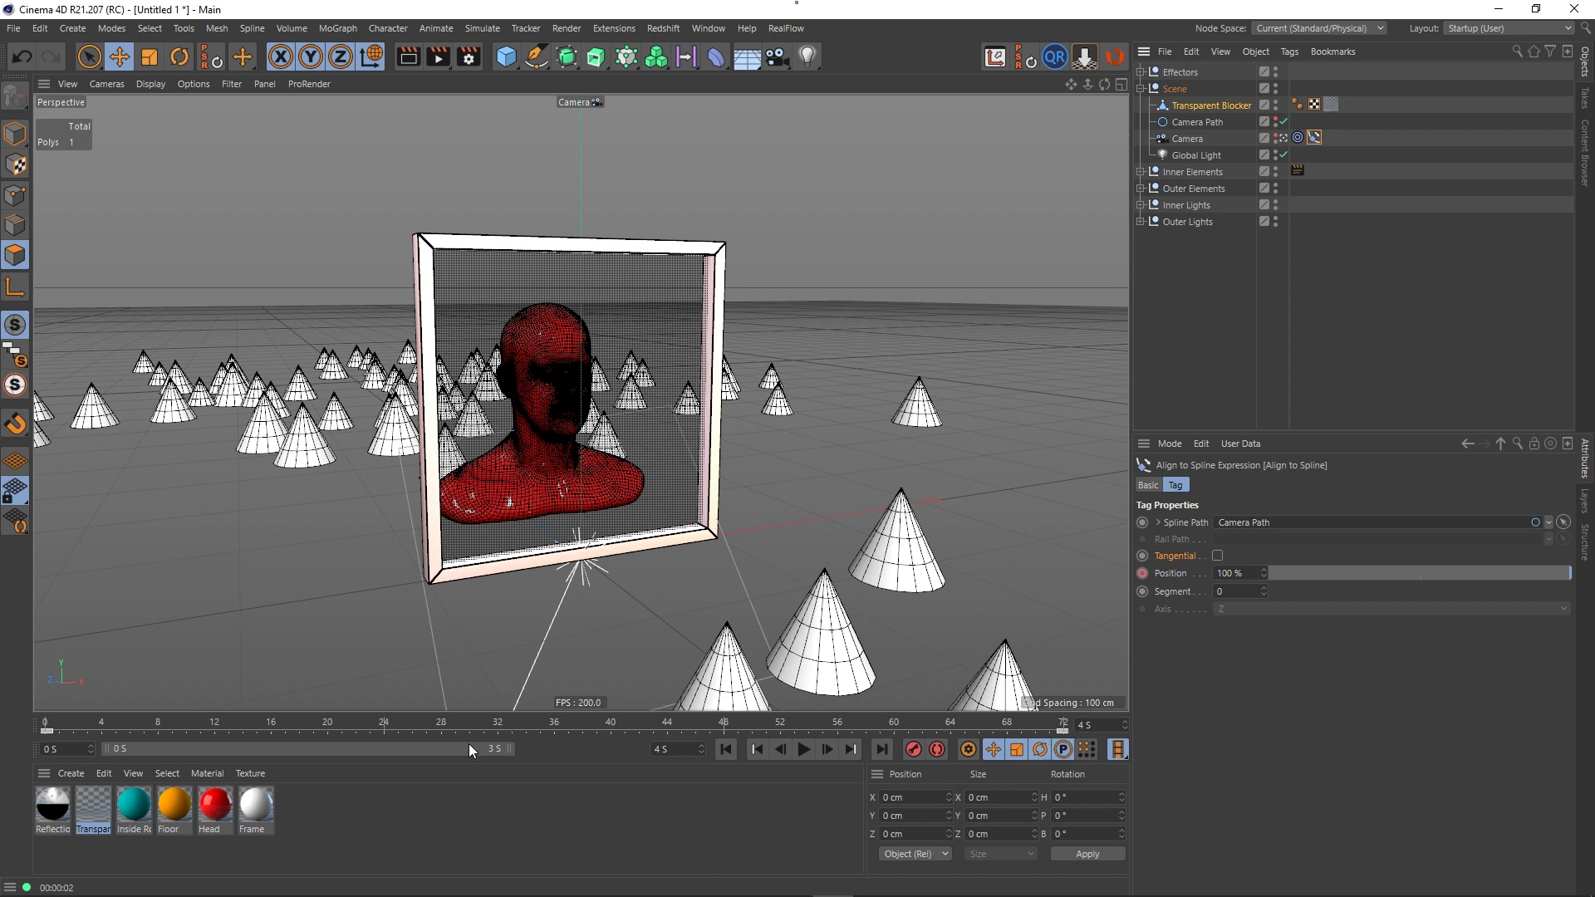
# - Lengthen the camera loop by extending the preview range and moving the last Position key to 4 S, checking it in playback
pyautogui.moveTo(506, 751); pyautogui.dragTo(754, 770)
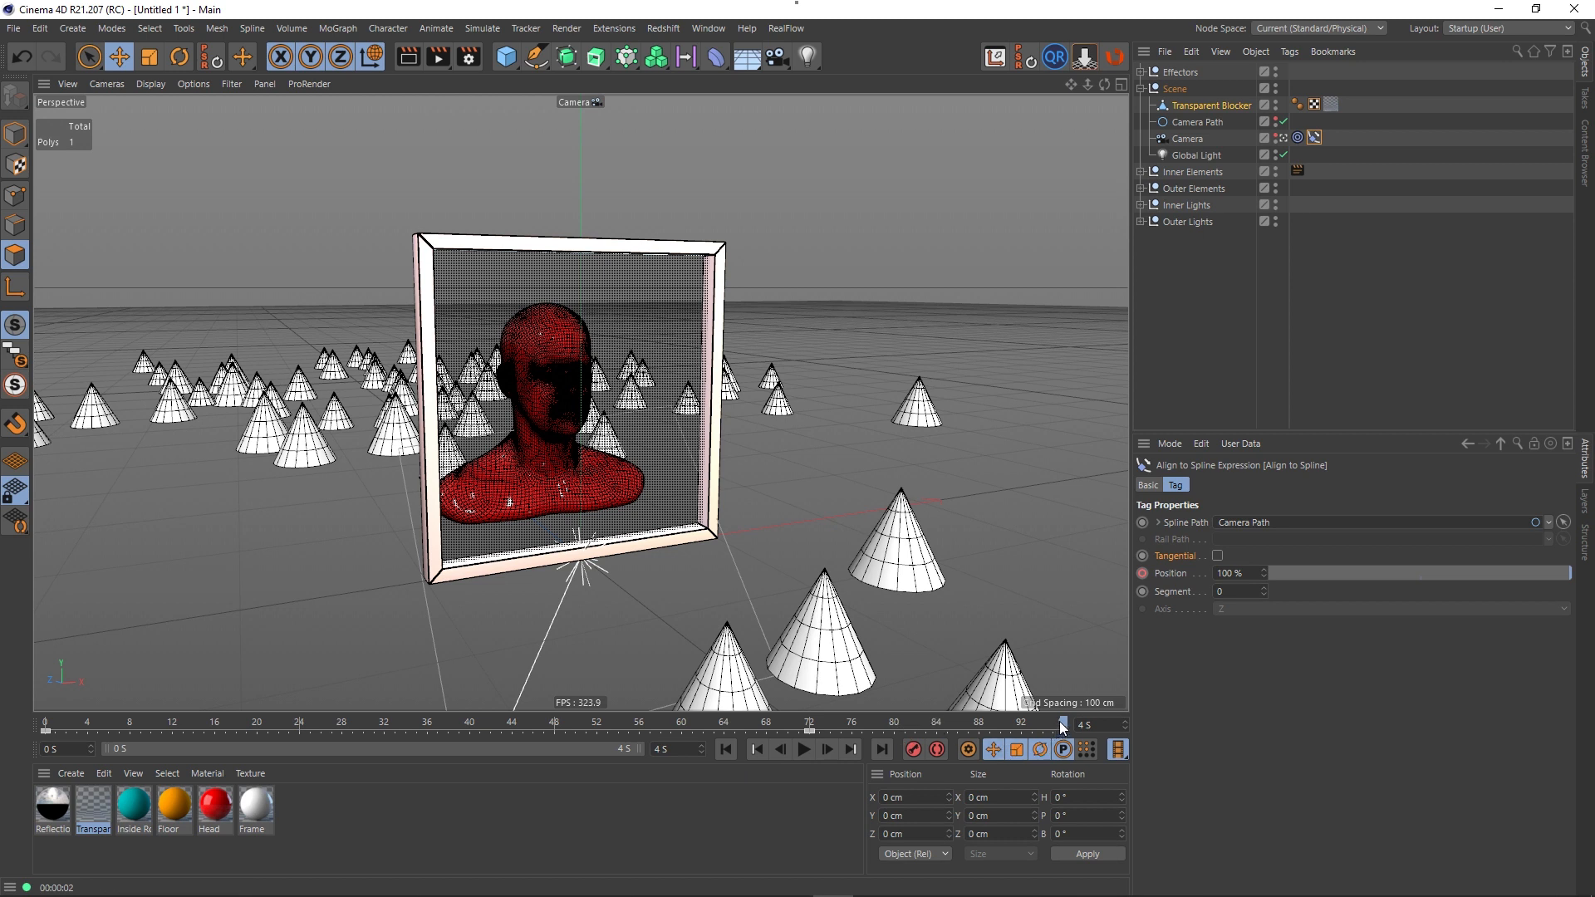
pyautogui.moveTo(809, 731); pyautogui.dragTo(45, 732)
pyautogui.click(804, 750)
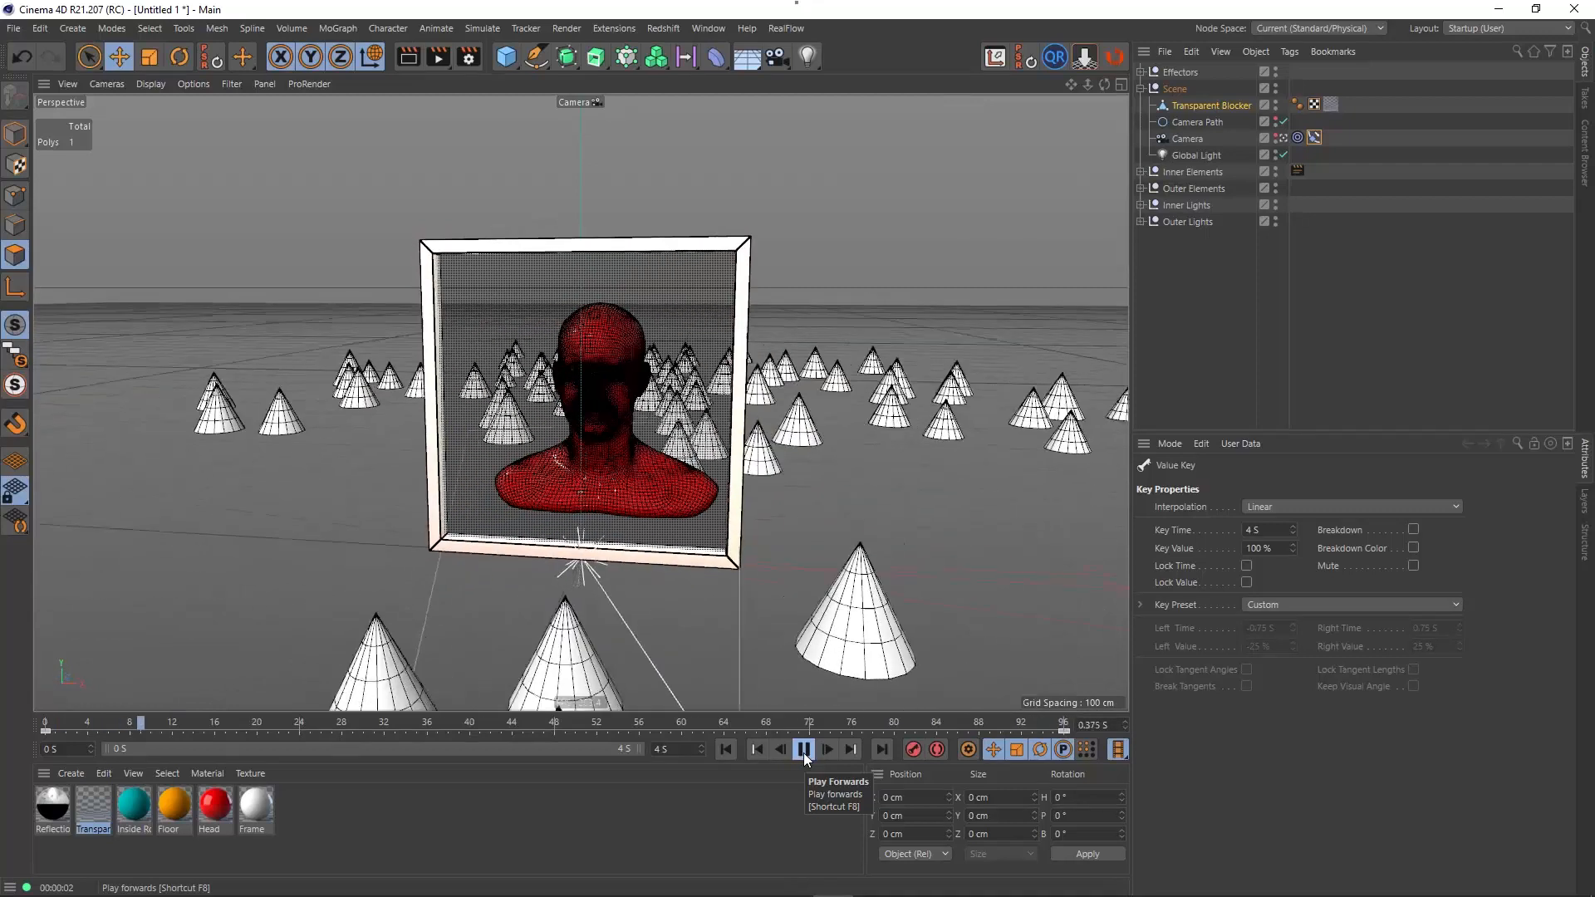
pyautogui.click(805, 751)
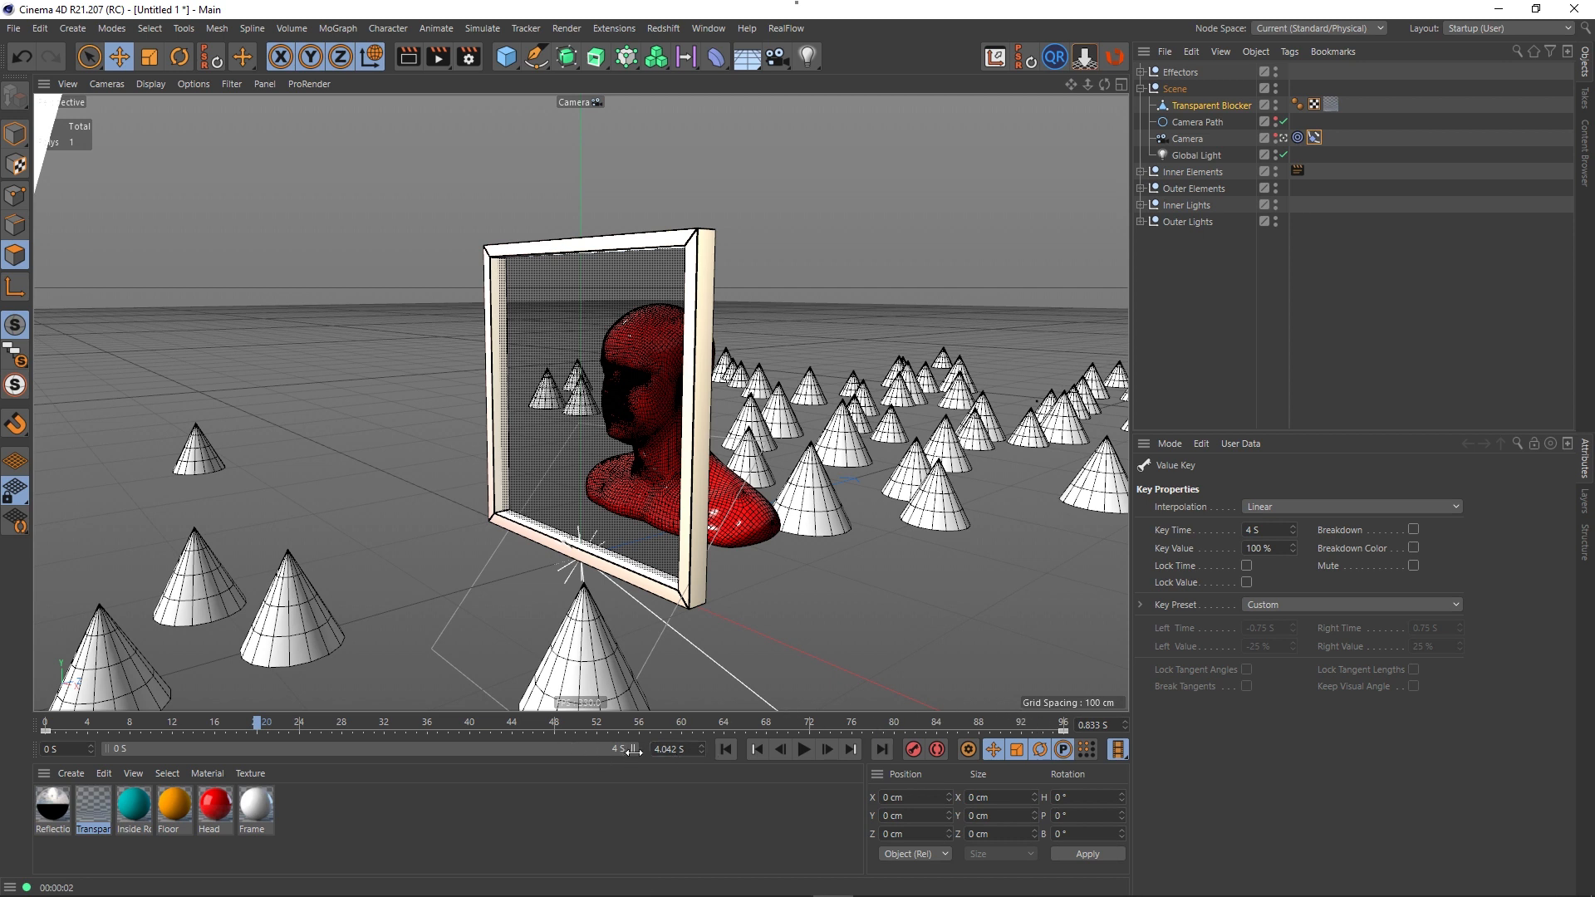
# - Move the last Position key to 4.042 S by temporarily extending the timeline, and set the project end back to 4 S
pyautogui.moveTo(634, 750); pyautogui.dragTo(673, 751)
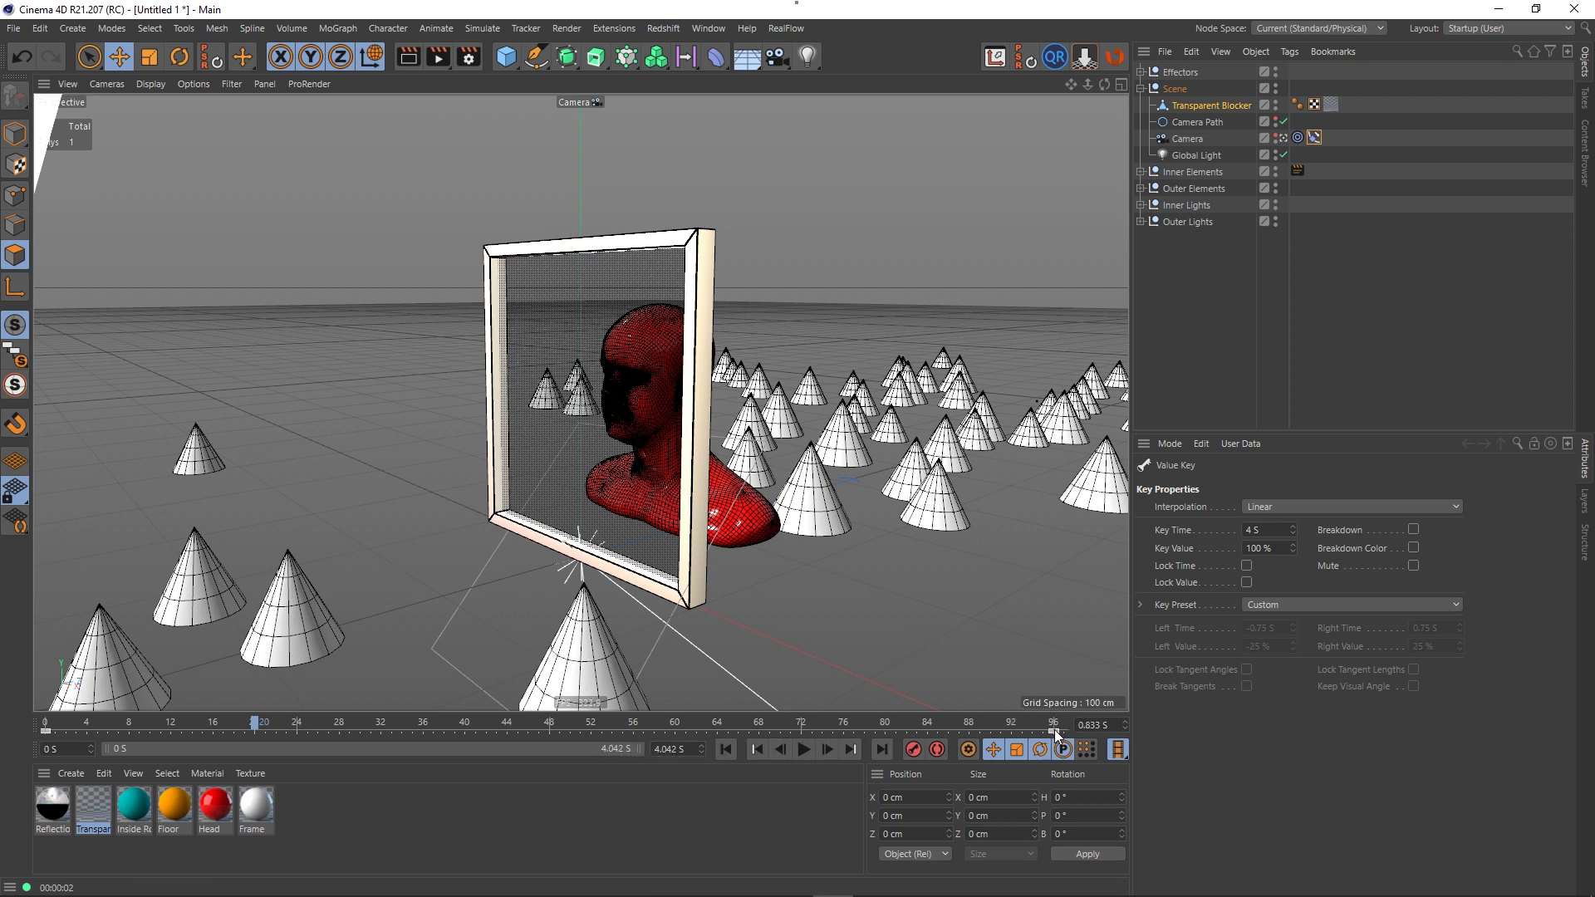
pyautogui.moveTo(1056, 731); pyautogui.dragTo(1109, 727)
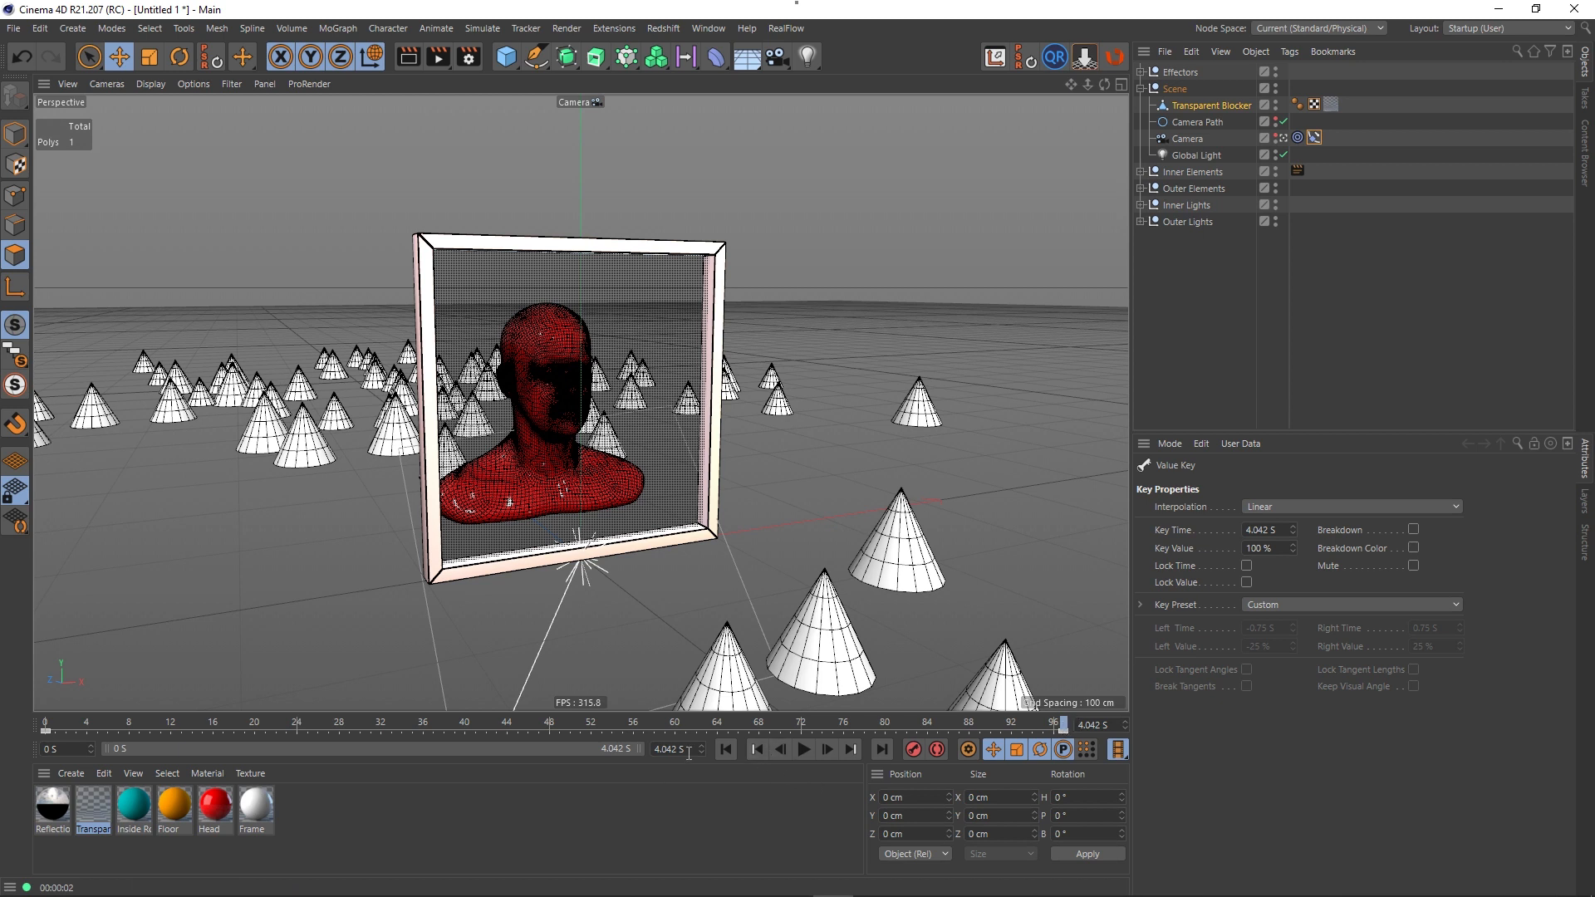
pyautogui.press('Return')
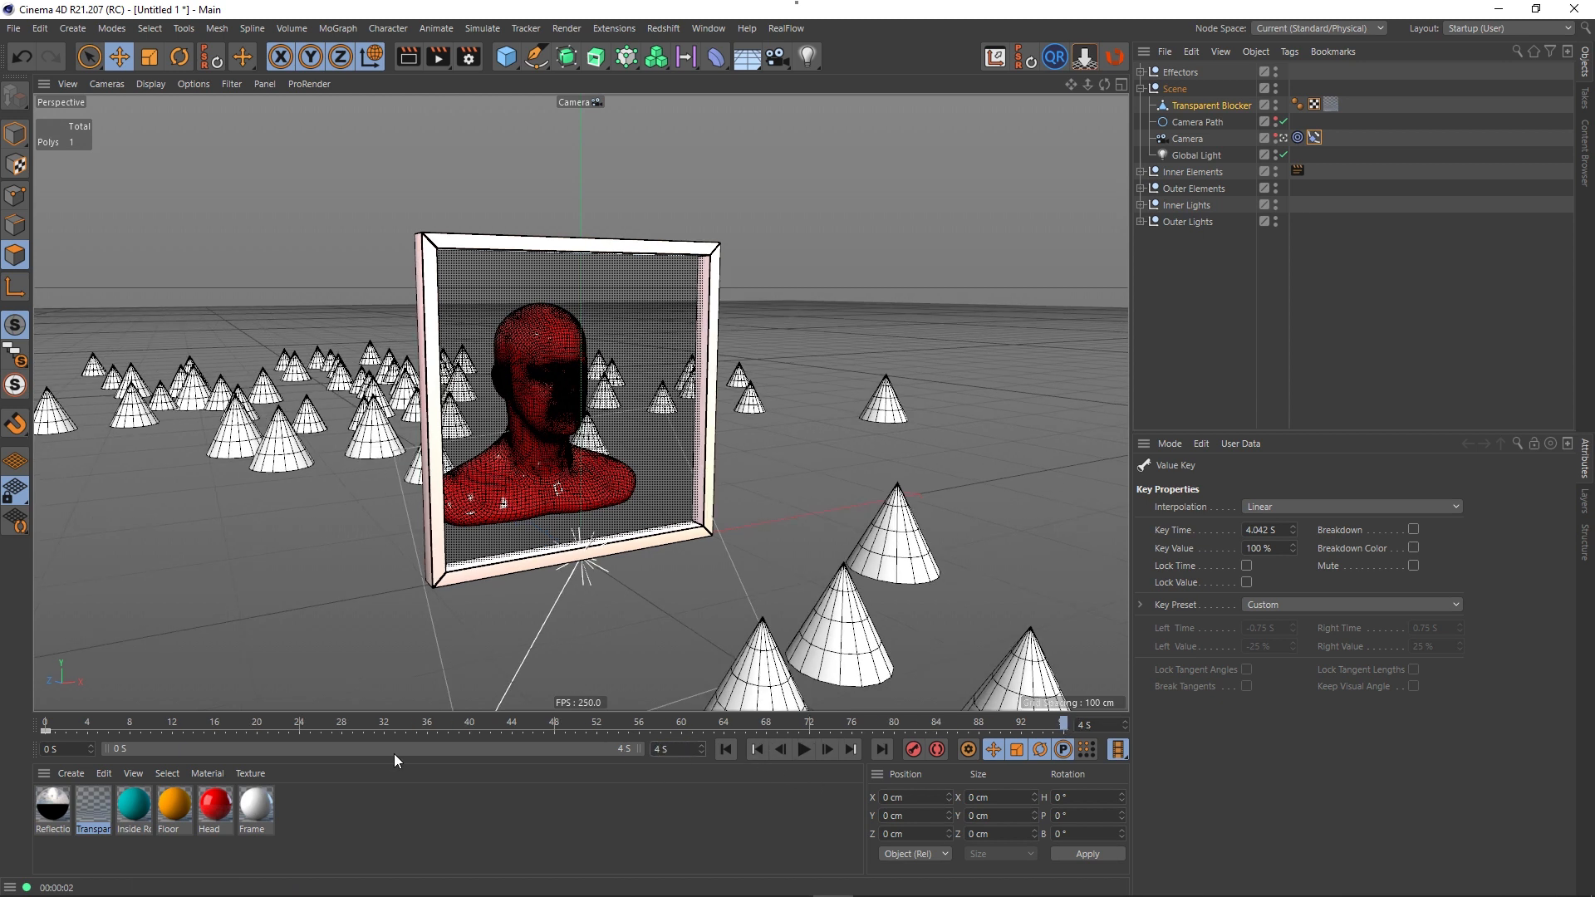
# - Compare the loop's first and last frames, play the animation to check the transition, and scrub to frame 92
pyautogui.moveTo(1065, 720); pyautogui.dragTo(1145, 726)
pyautogui.click(721, 748)
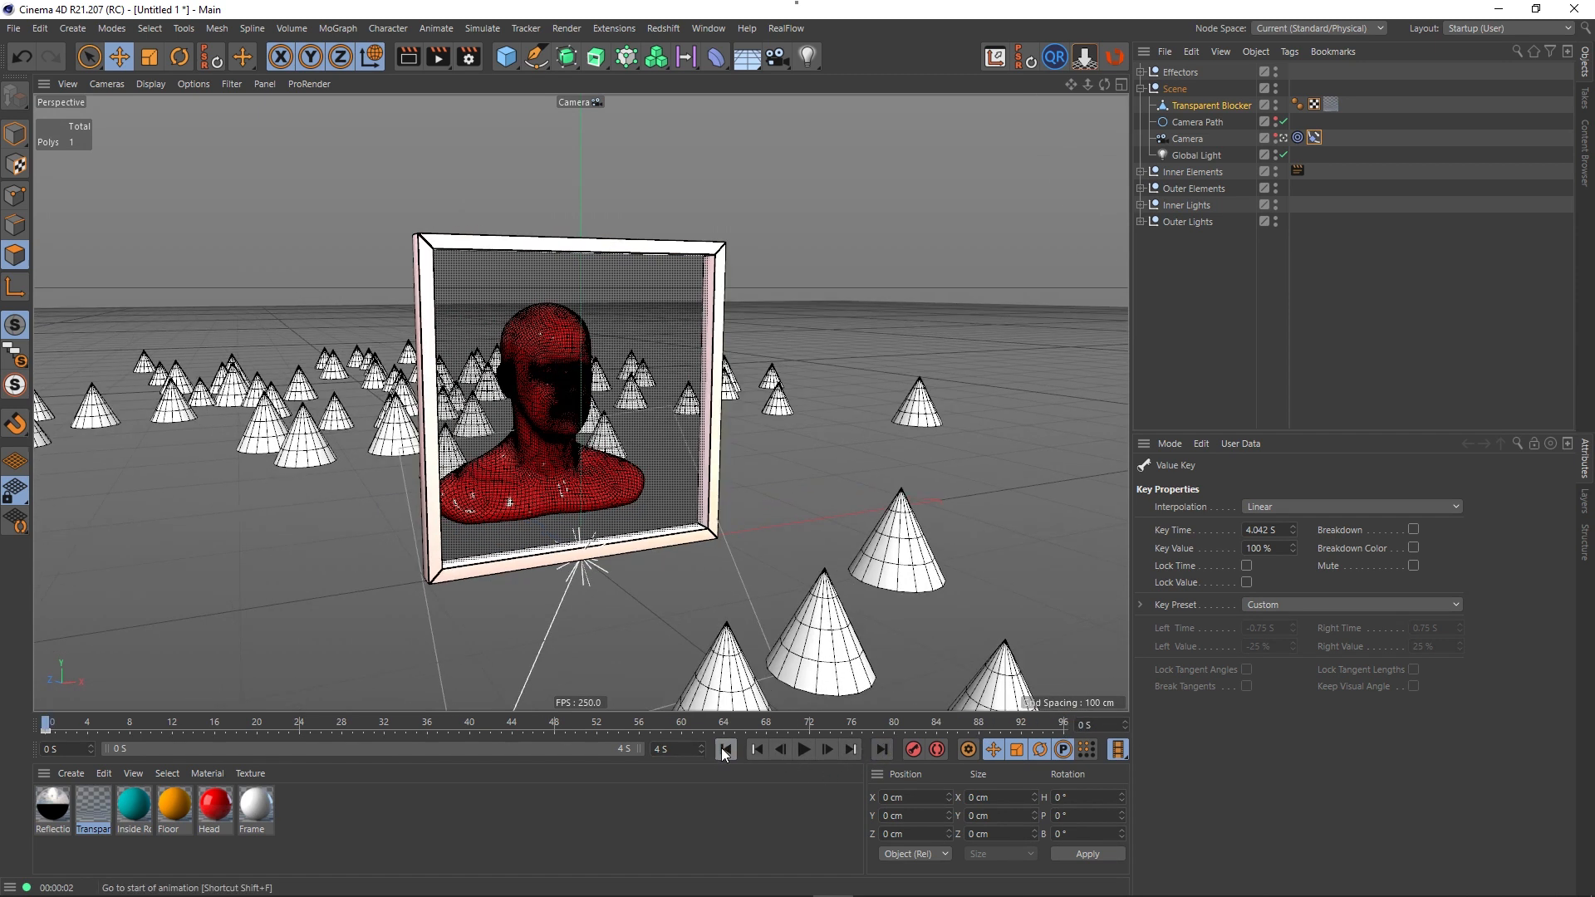
pyautogui.click(879, 751)
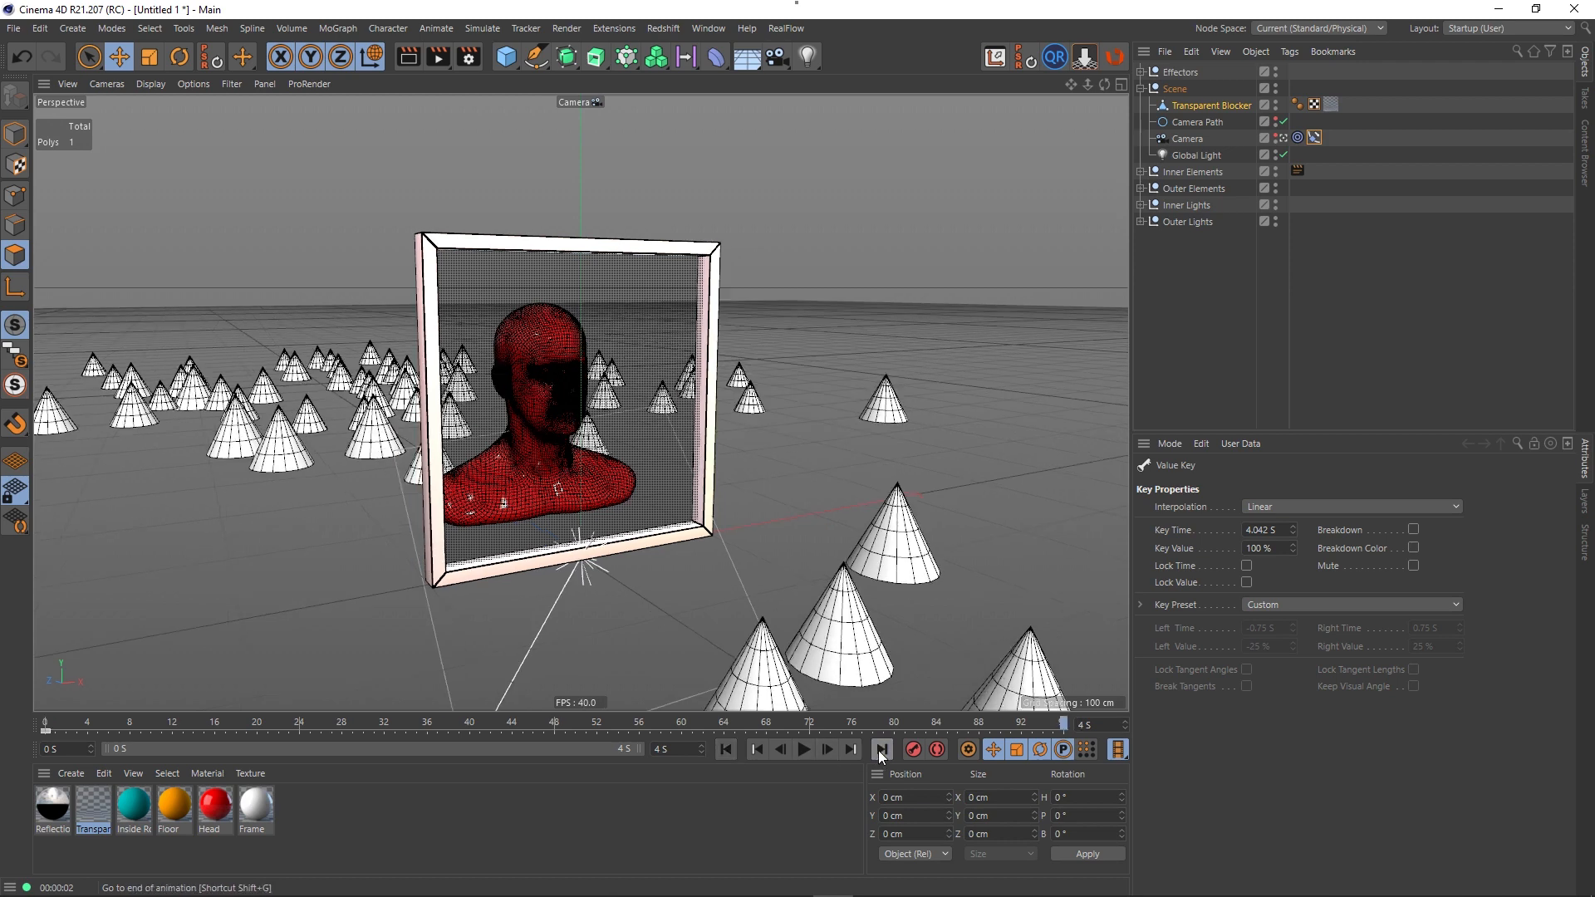
pyautogui.click(803, 750)
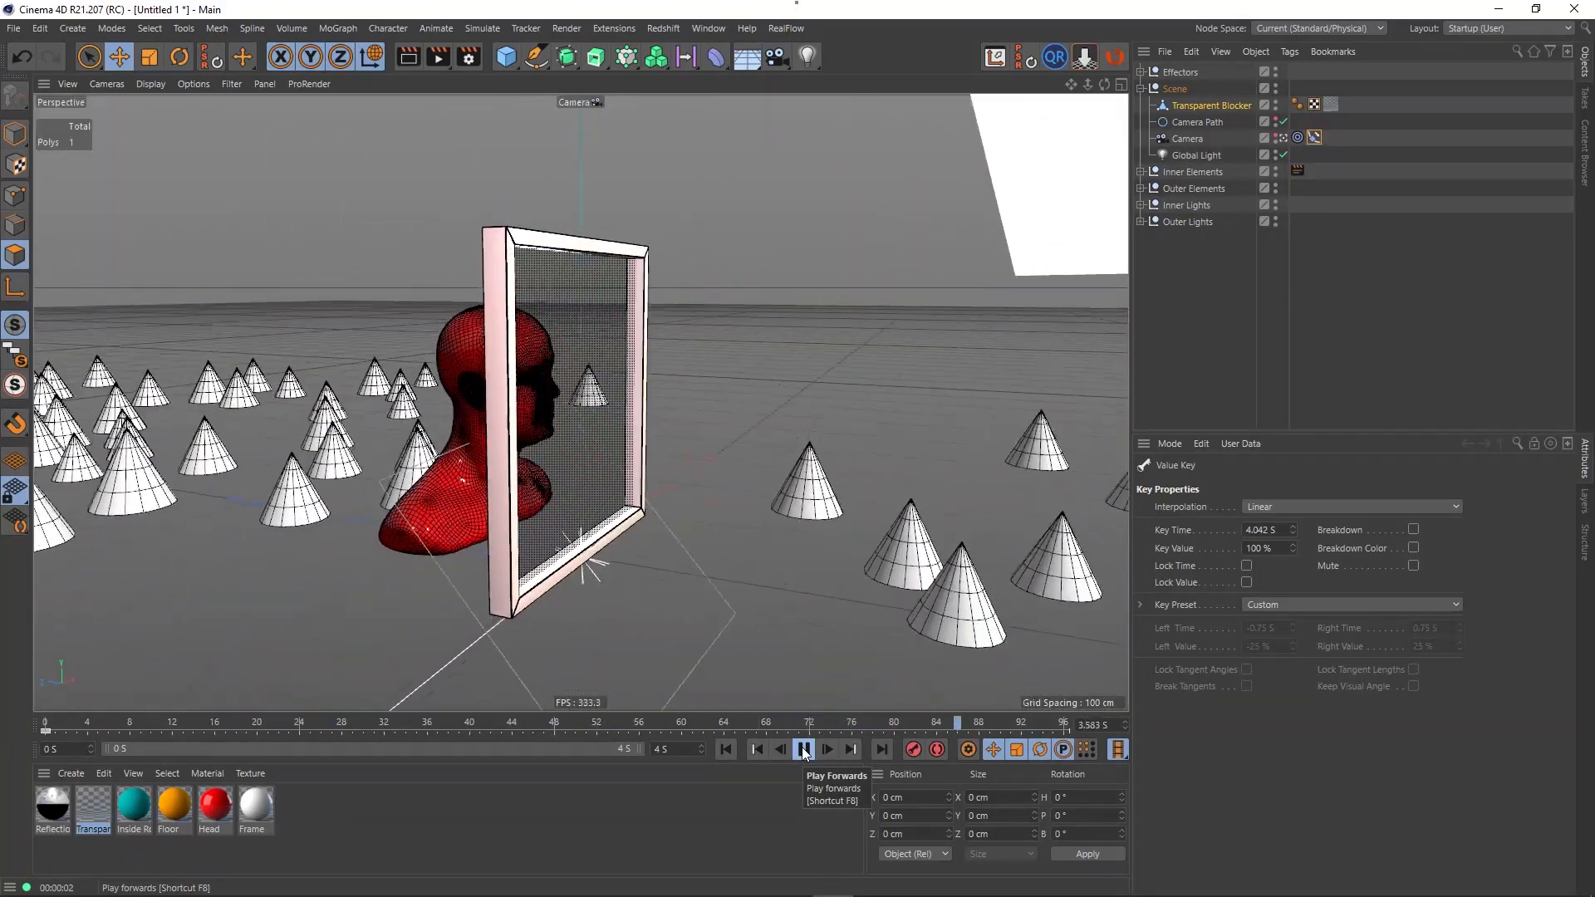
pyautogui.click(803, 751)
pyautogui.moveTo(914, 727); pyautogui.dragTo(1021, 755)
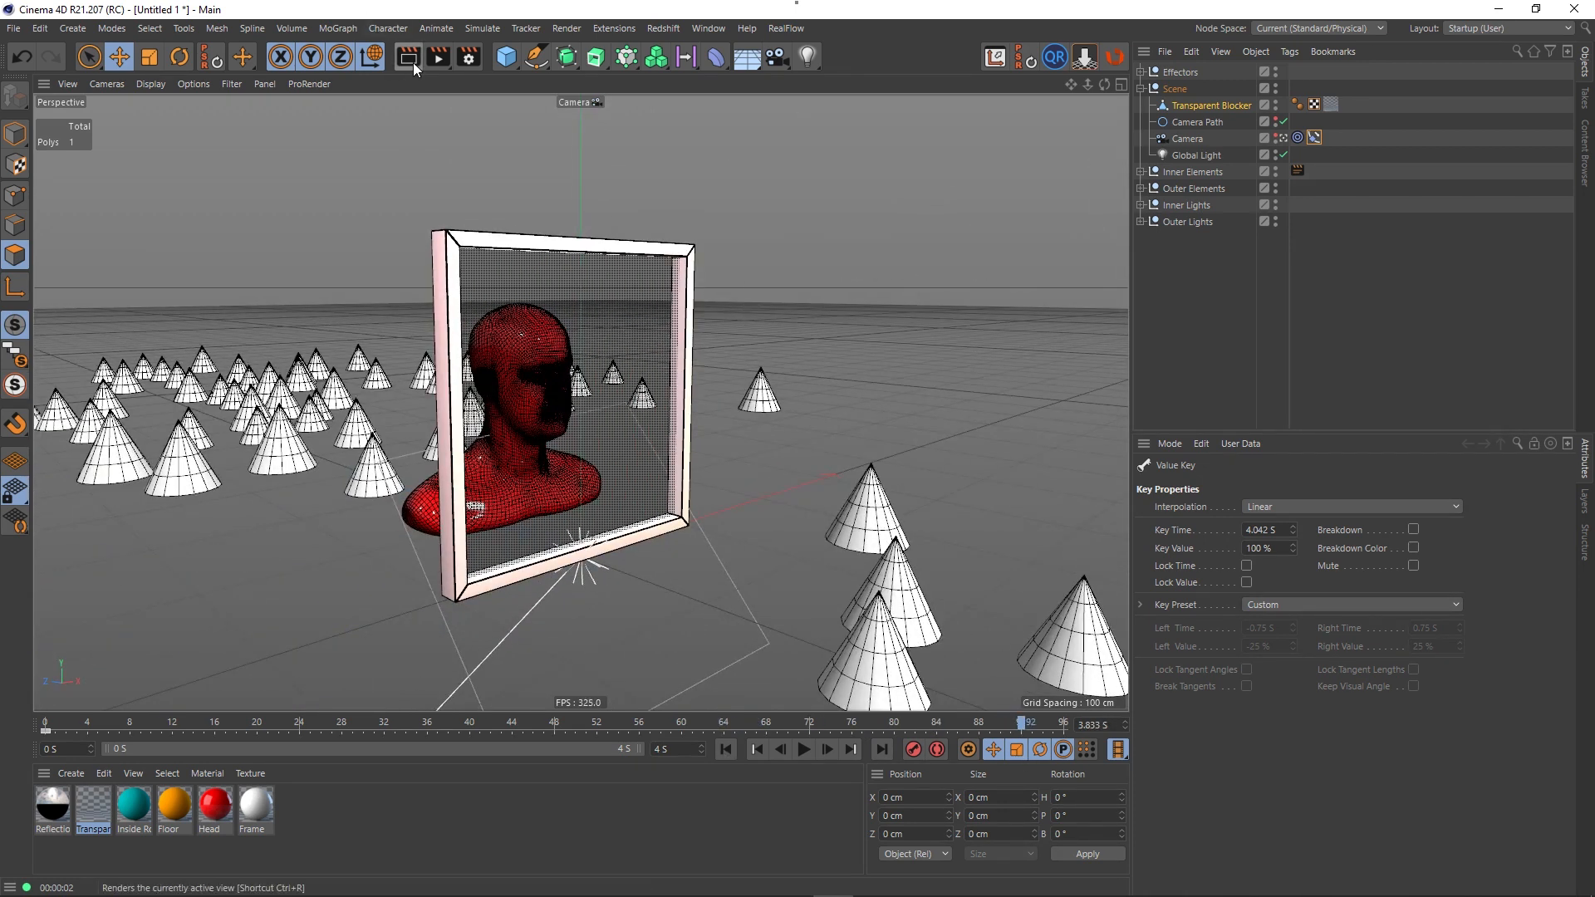